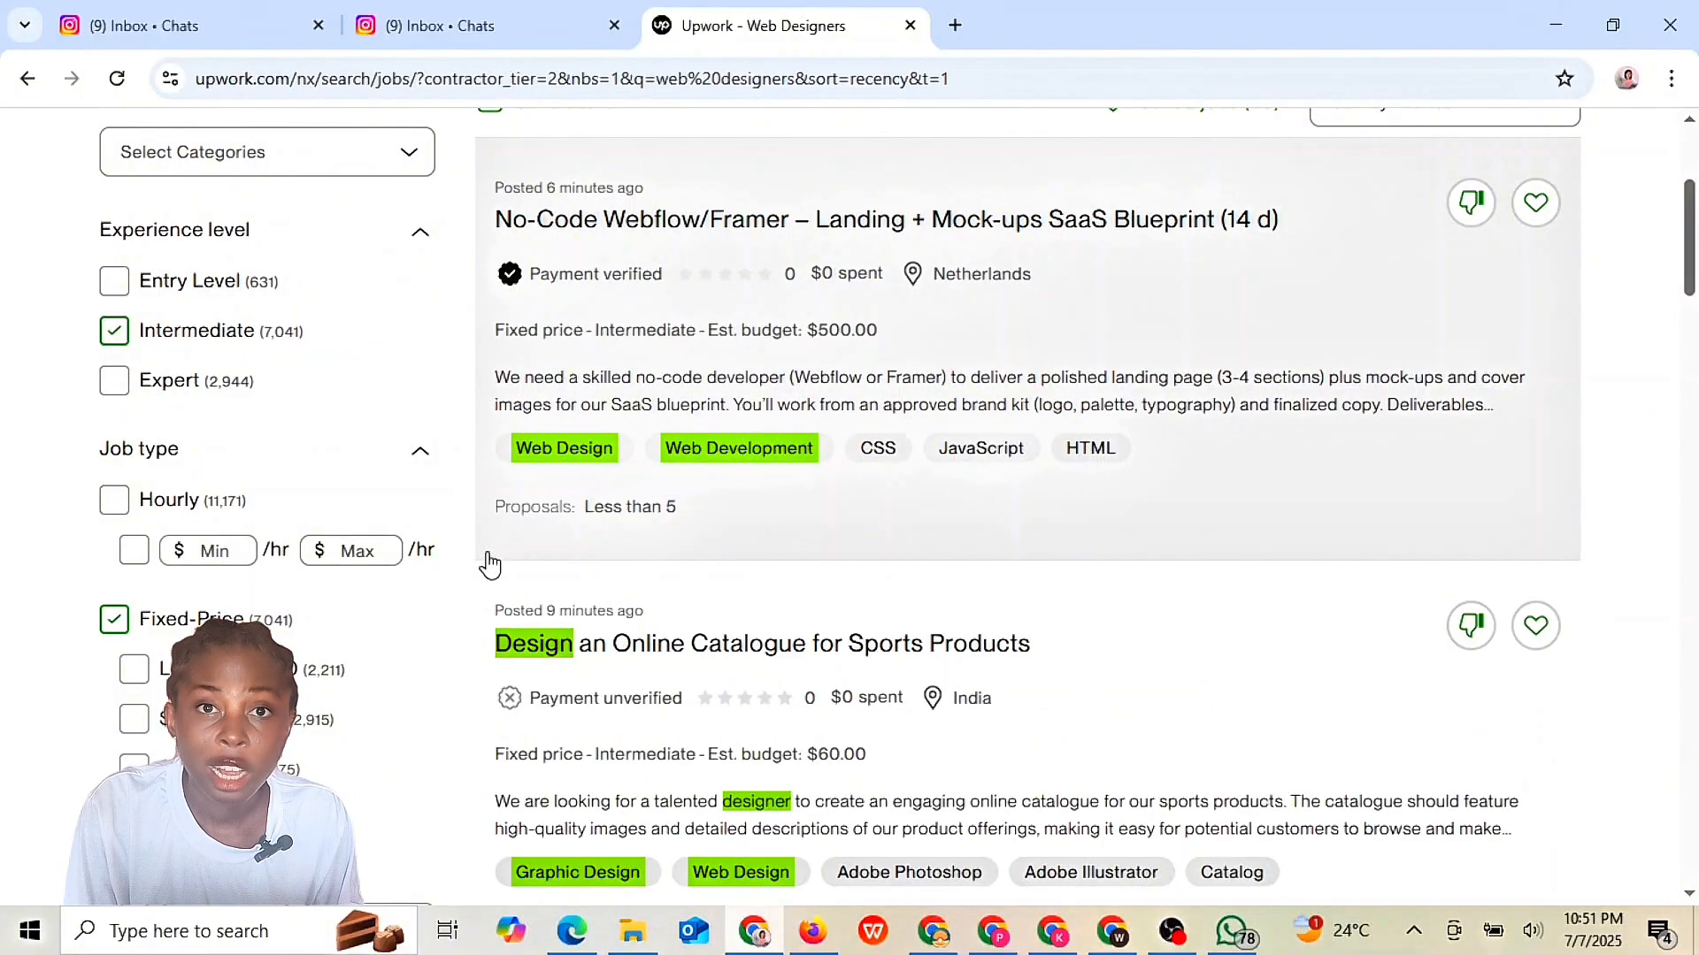
- Tick the '1 to 9 hires' client history filter and browse the reloaded web designer jobs
scroll(864, 389, down, 20)
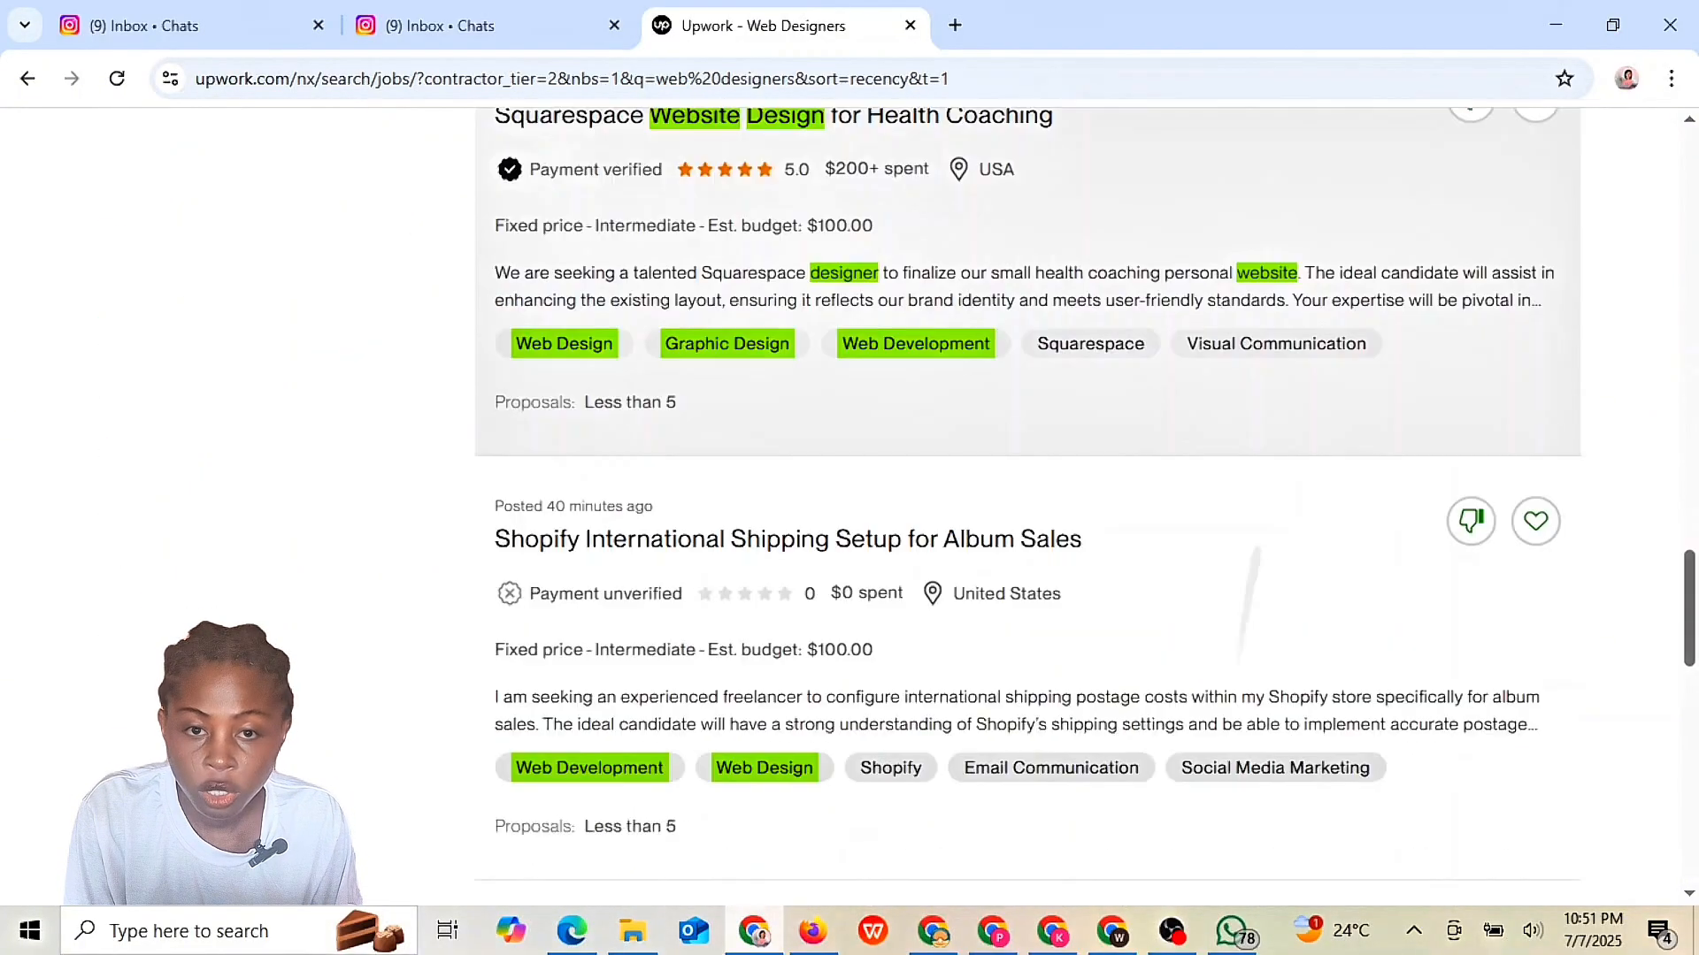
scroll(865, 390, up, 18)
scroll(1176, 474, up, 13)
scroll(1176, 473, down, 10)
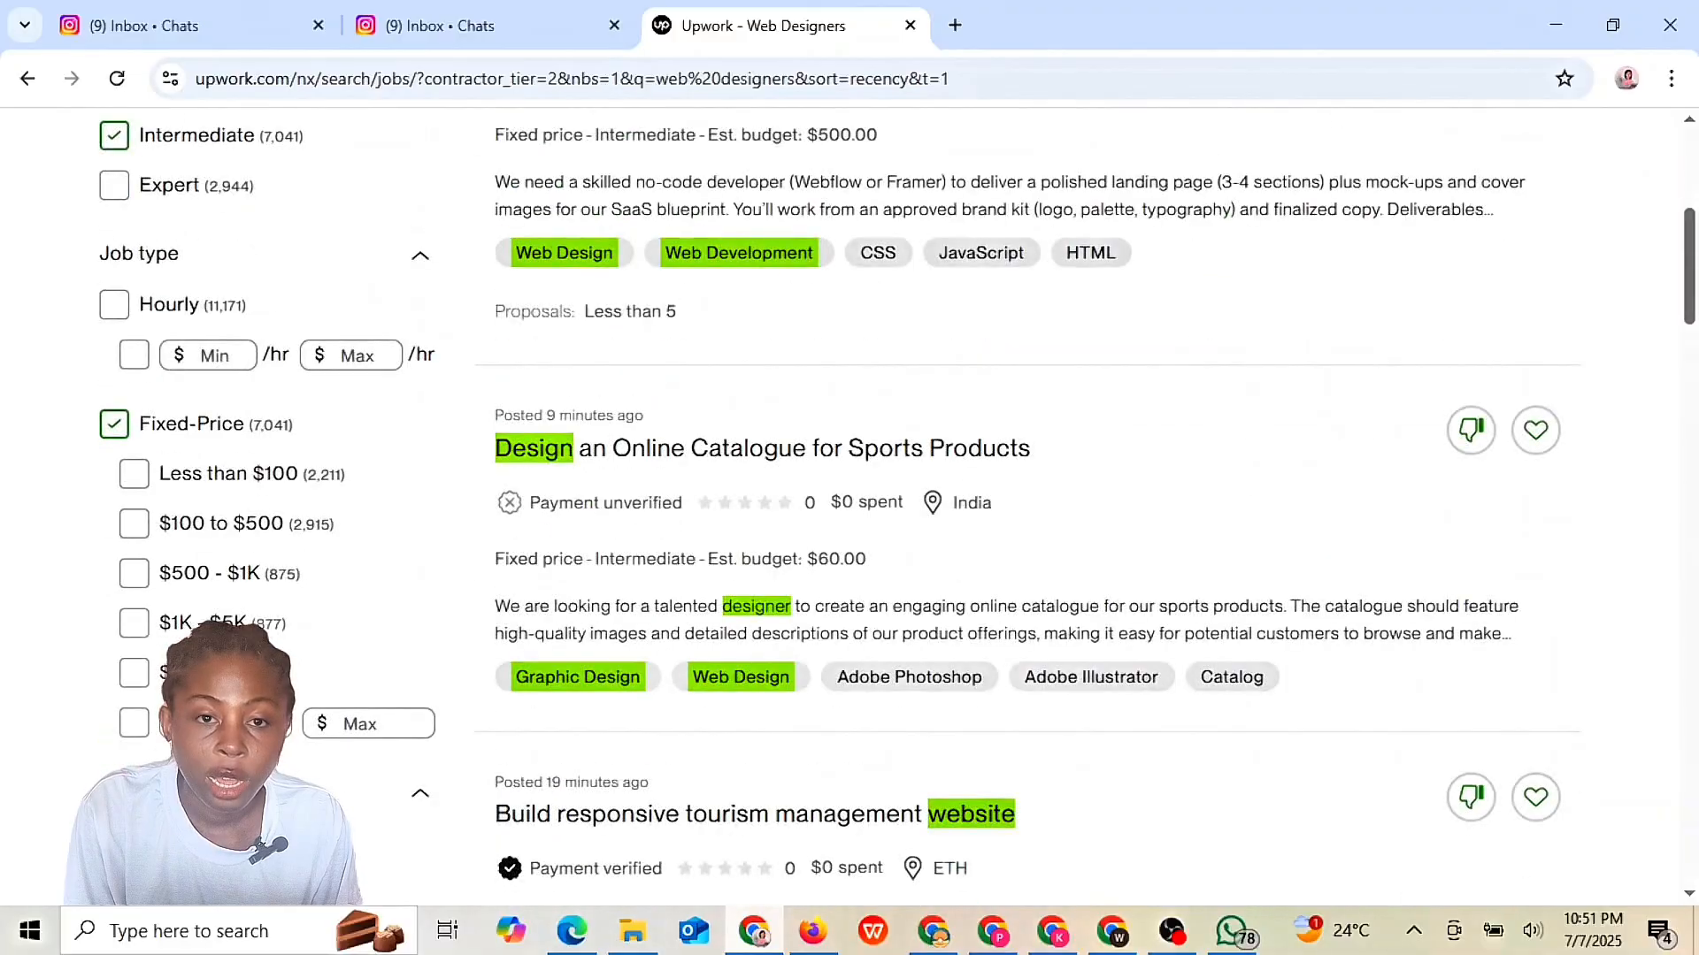
scroll(1177, 473, down, 1)
scroll(1270, 379, up, 1)
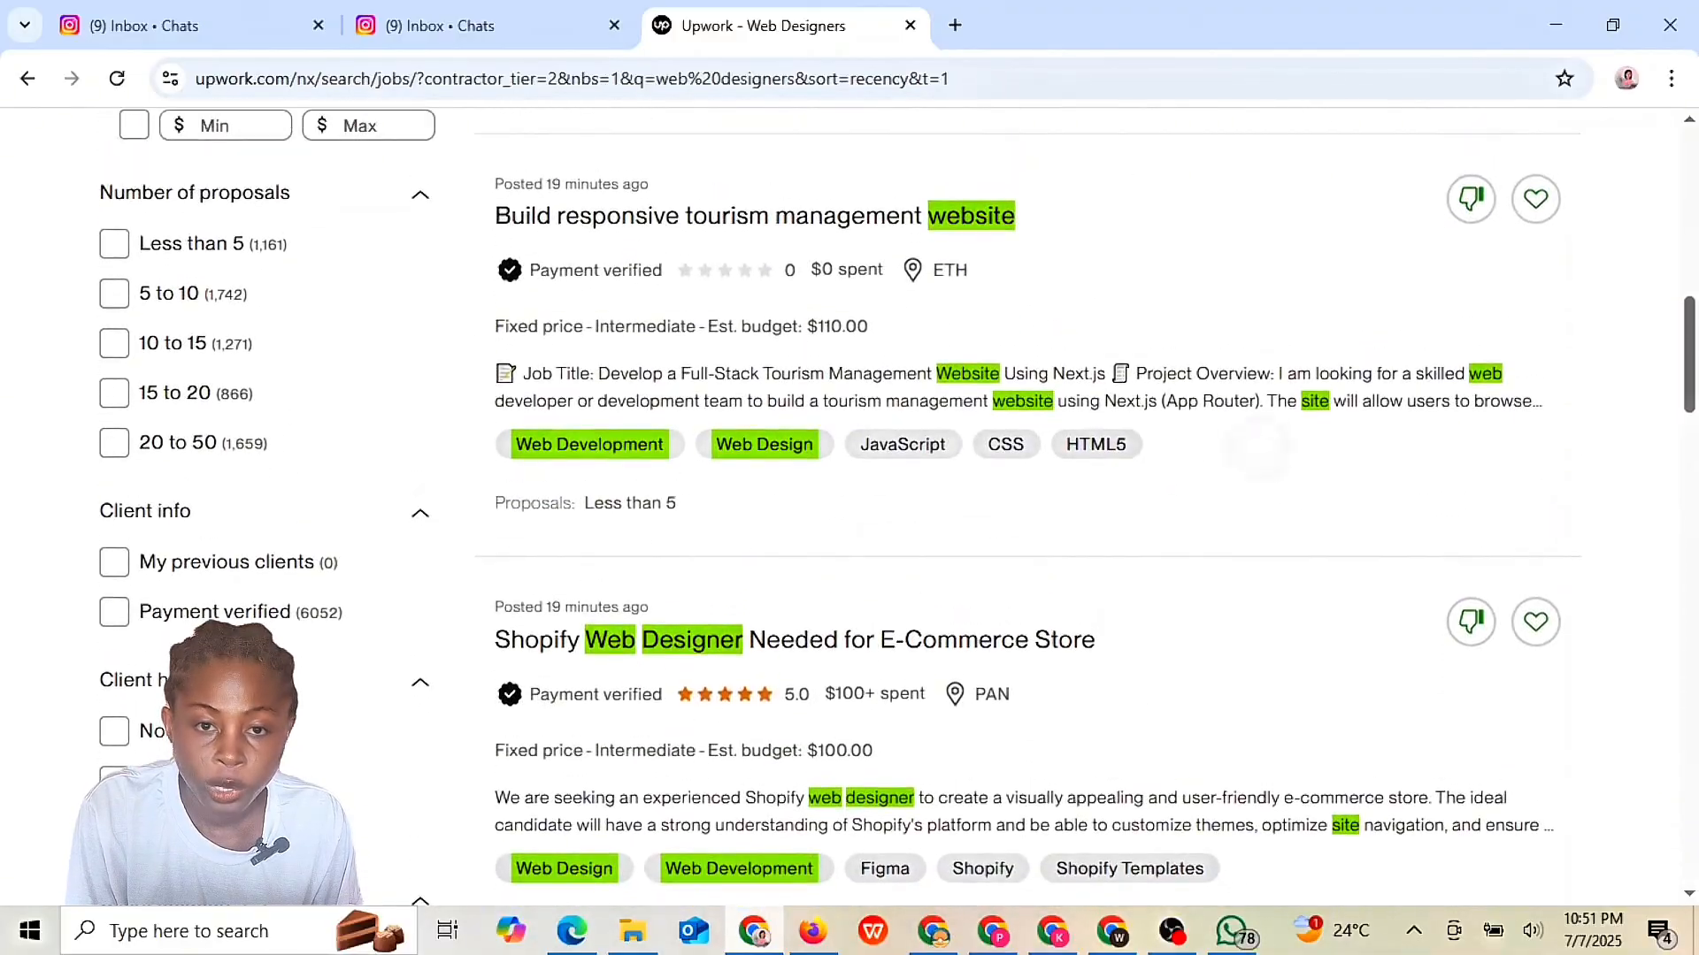
click(114, 780)
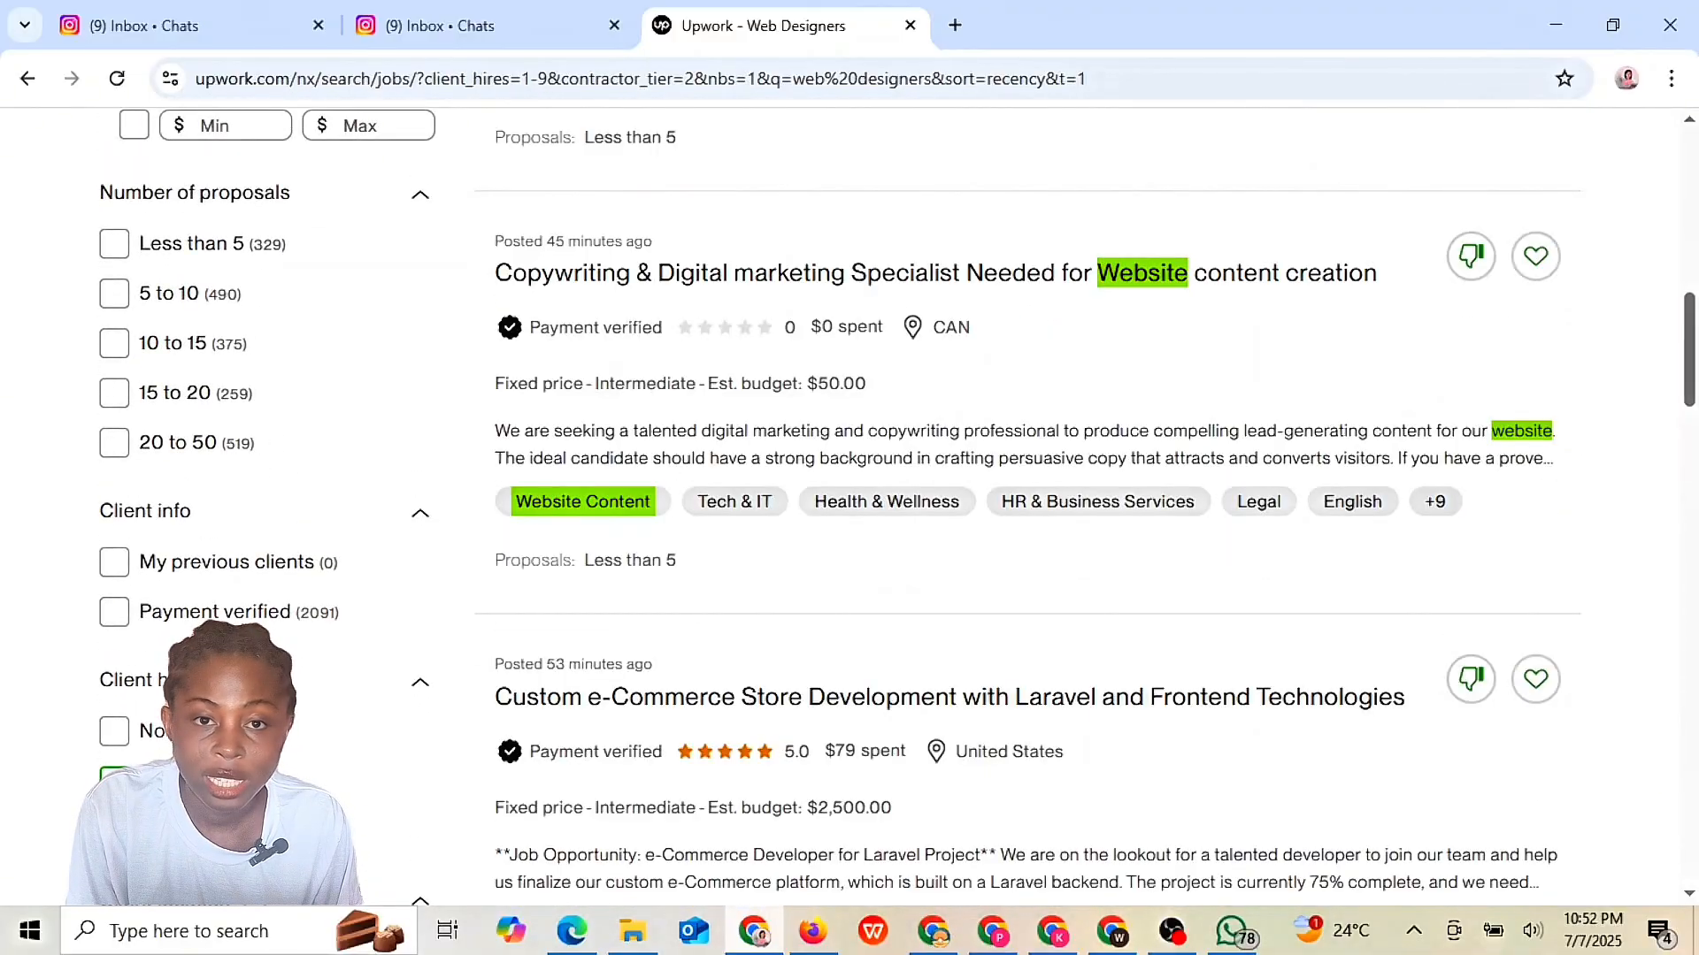
scroll(15, 646, down, 3)
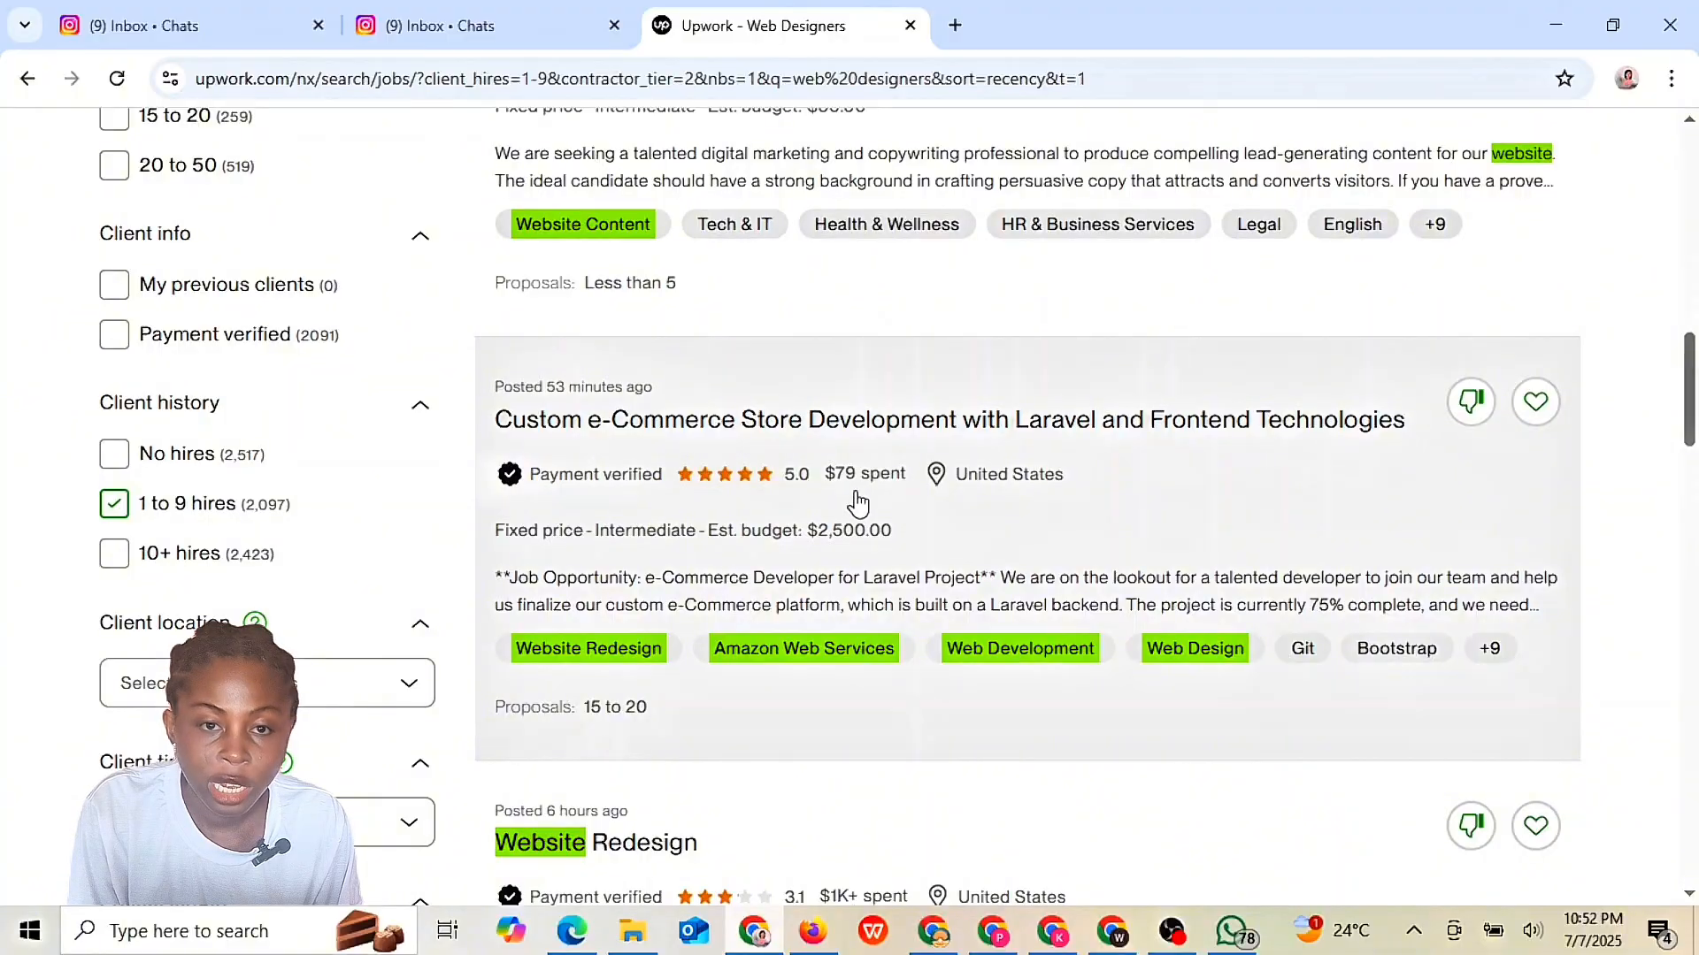
scroll(858, 503, down, 4)
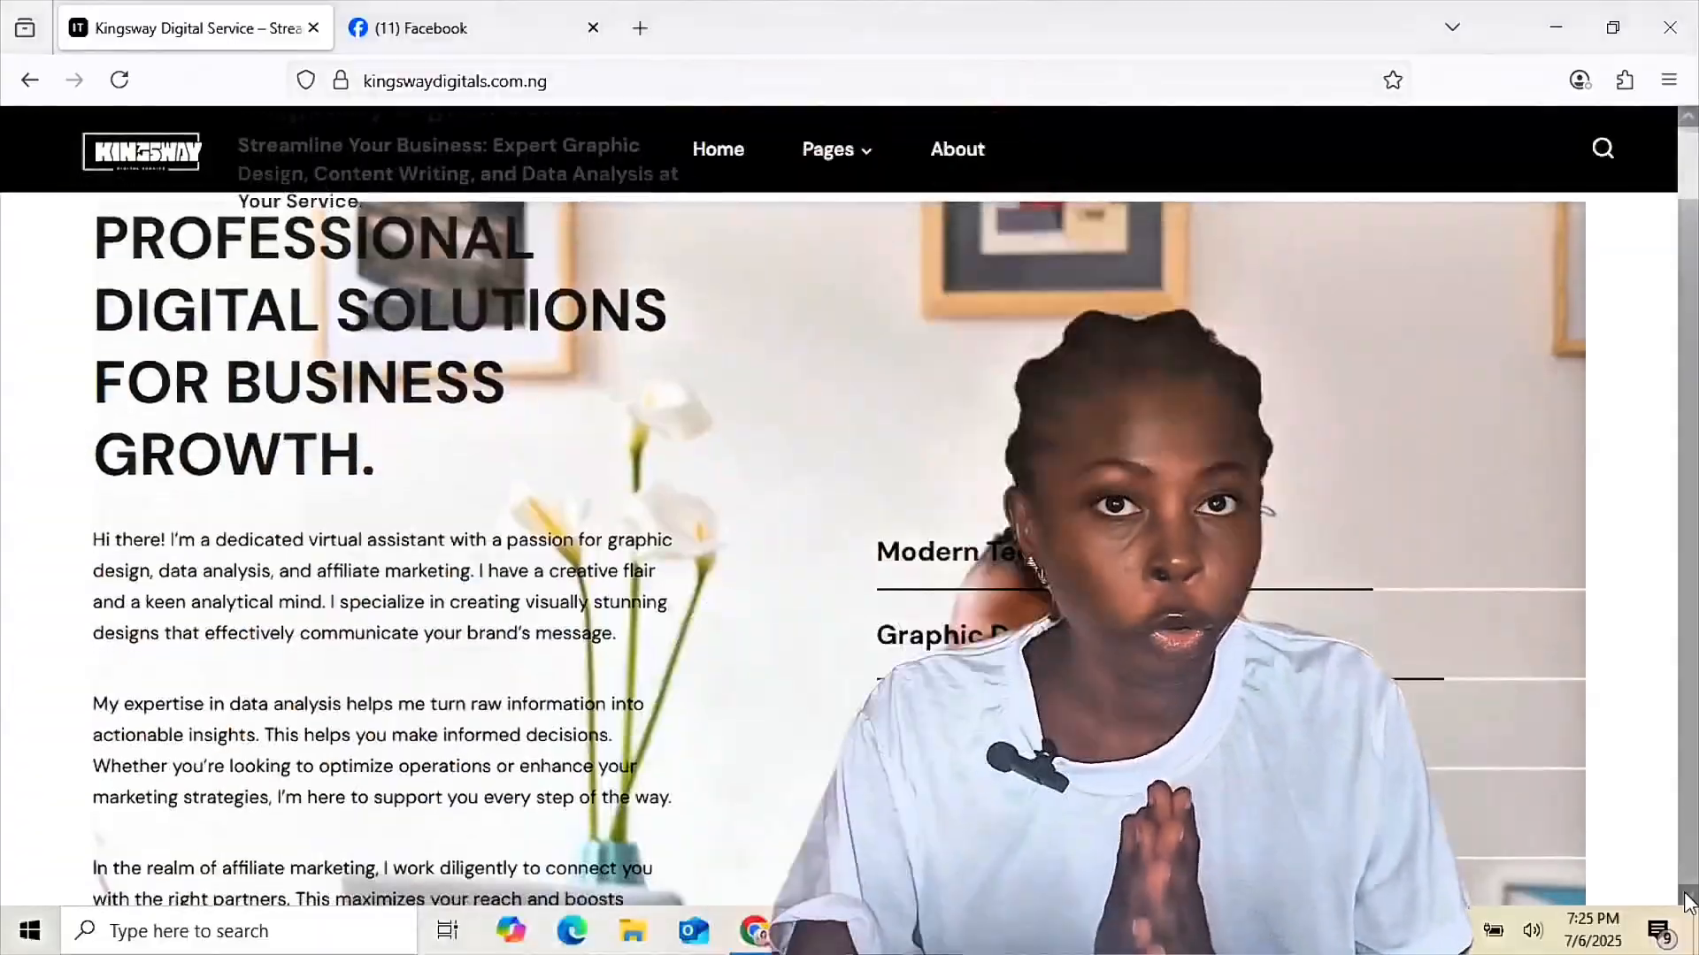
scroll(1685, 898, down, 10)
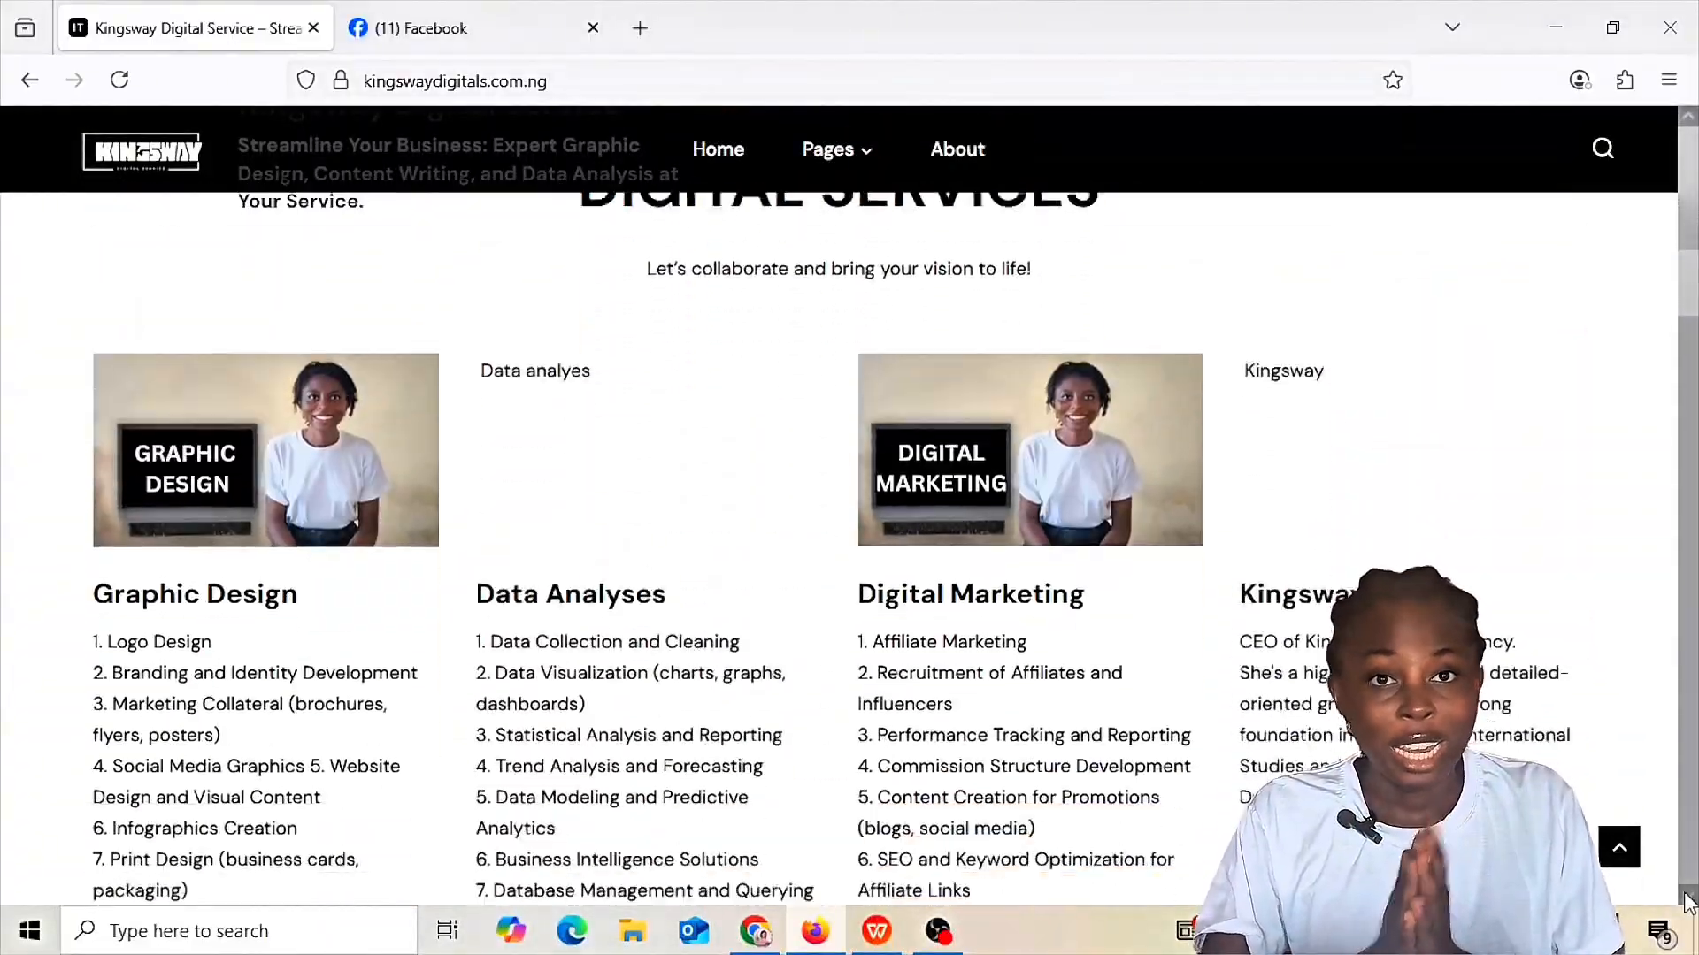
scroll(1686, 898, down, 15)
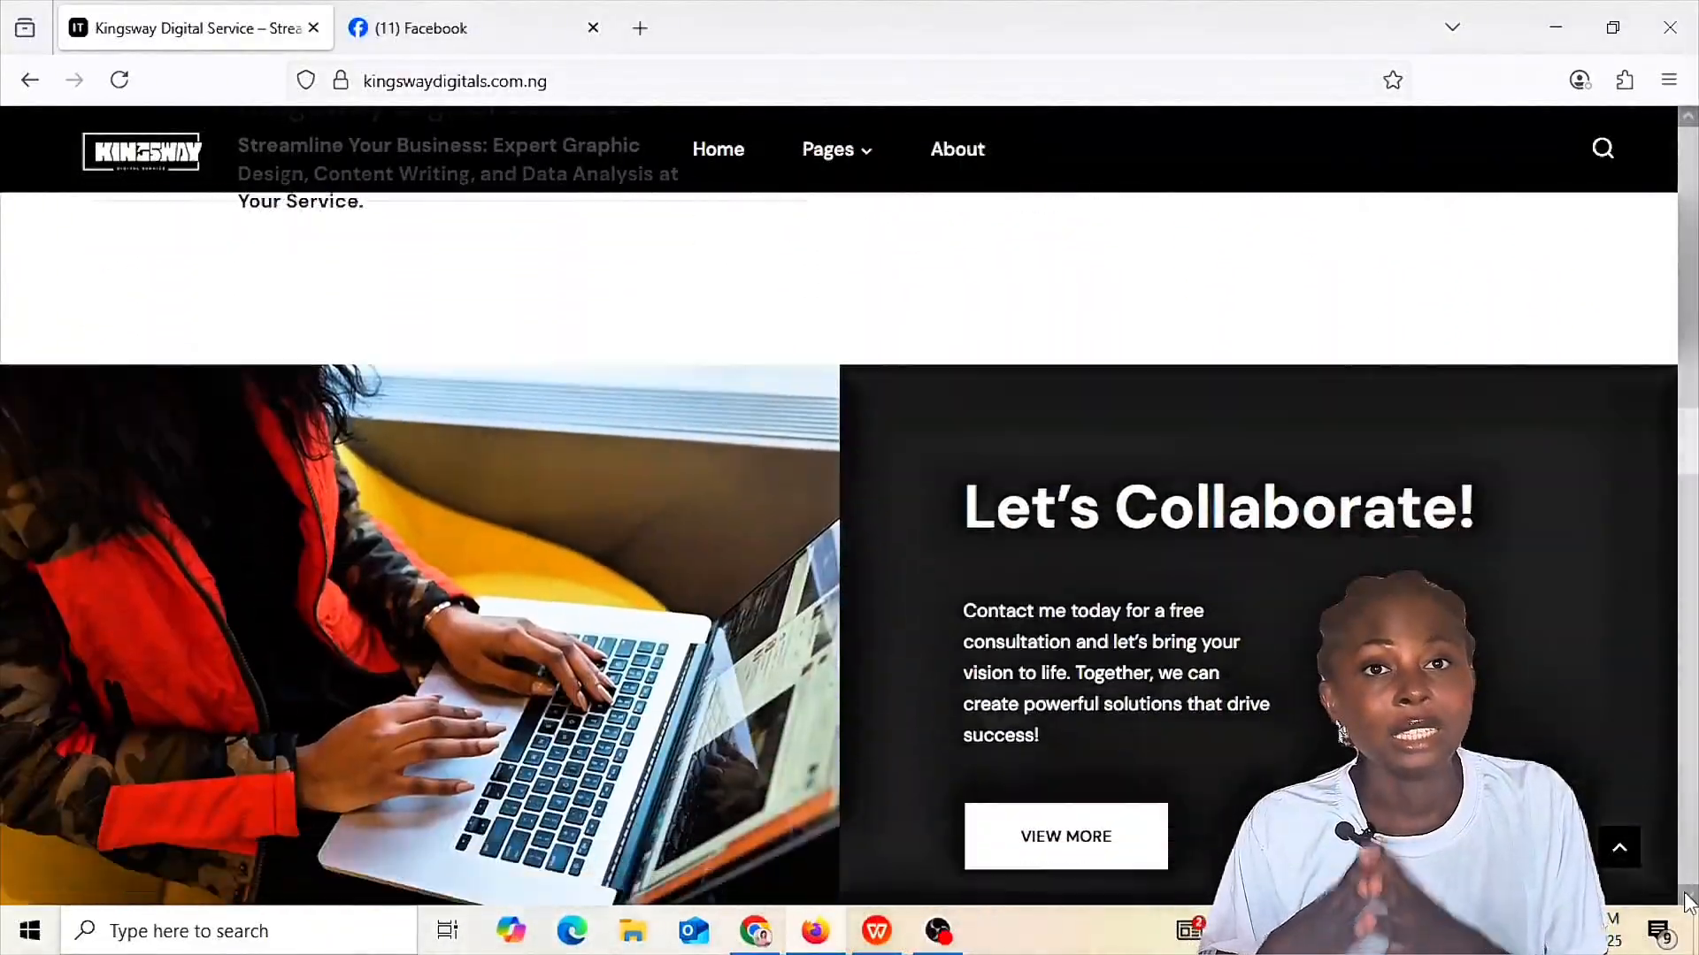
scroll(1685, 898, down, 15)
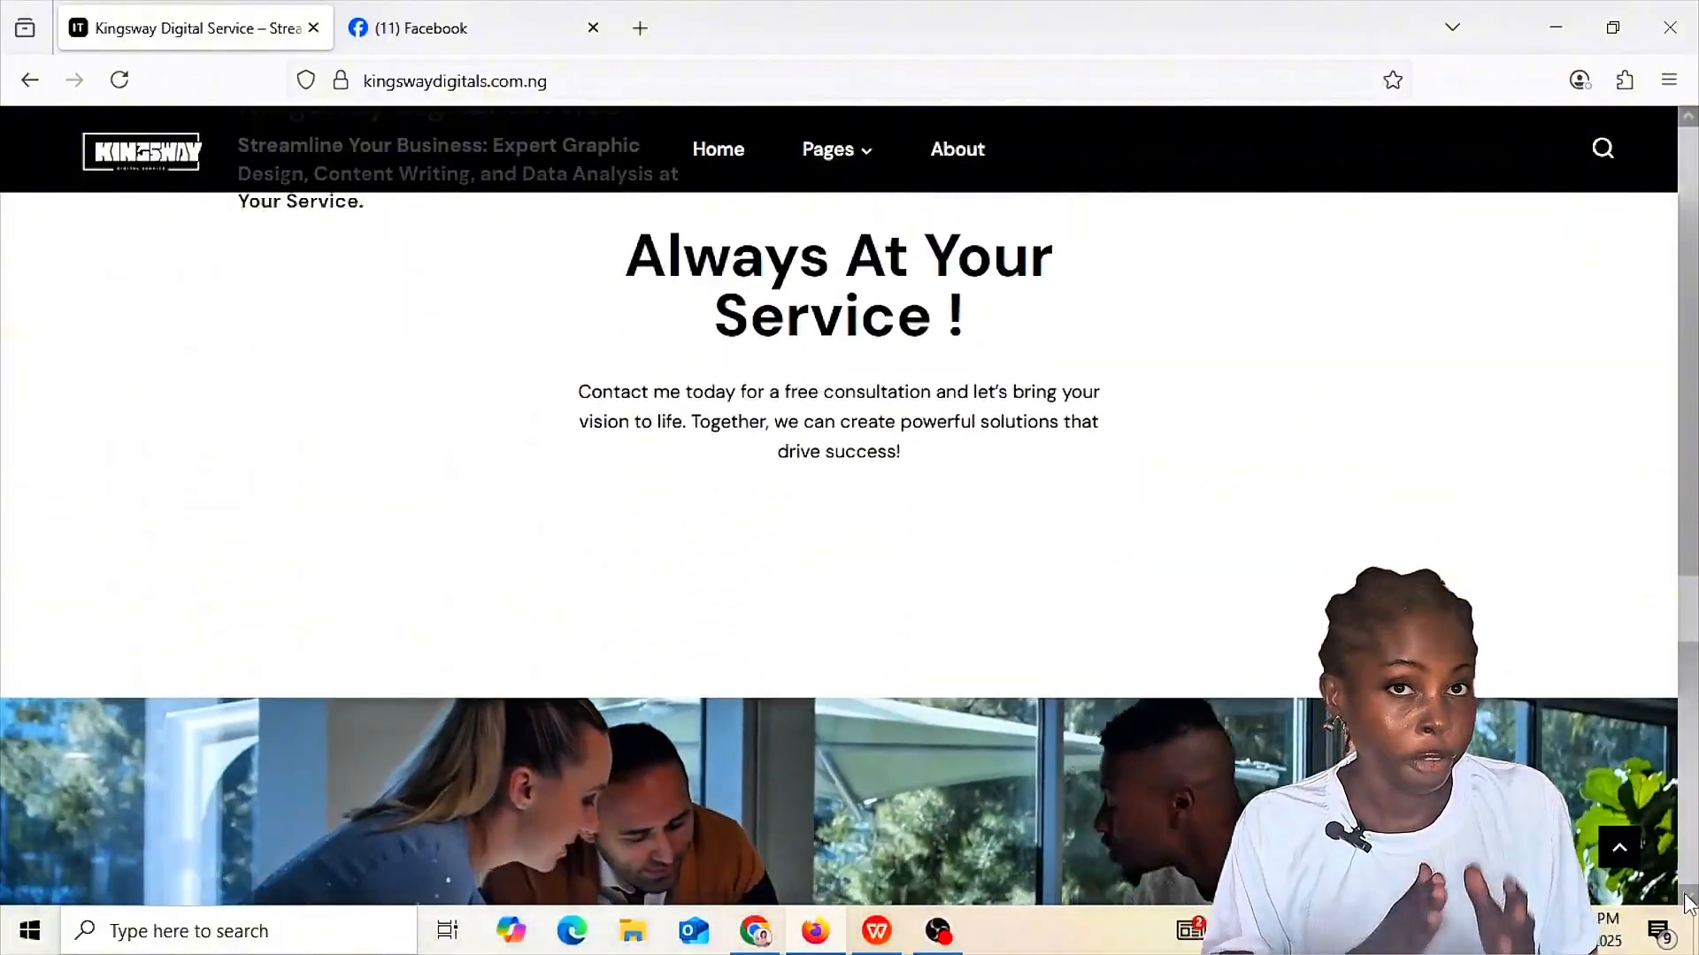
scroll(1688, 902, down, 10)
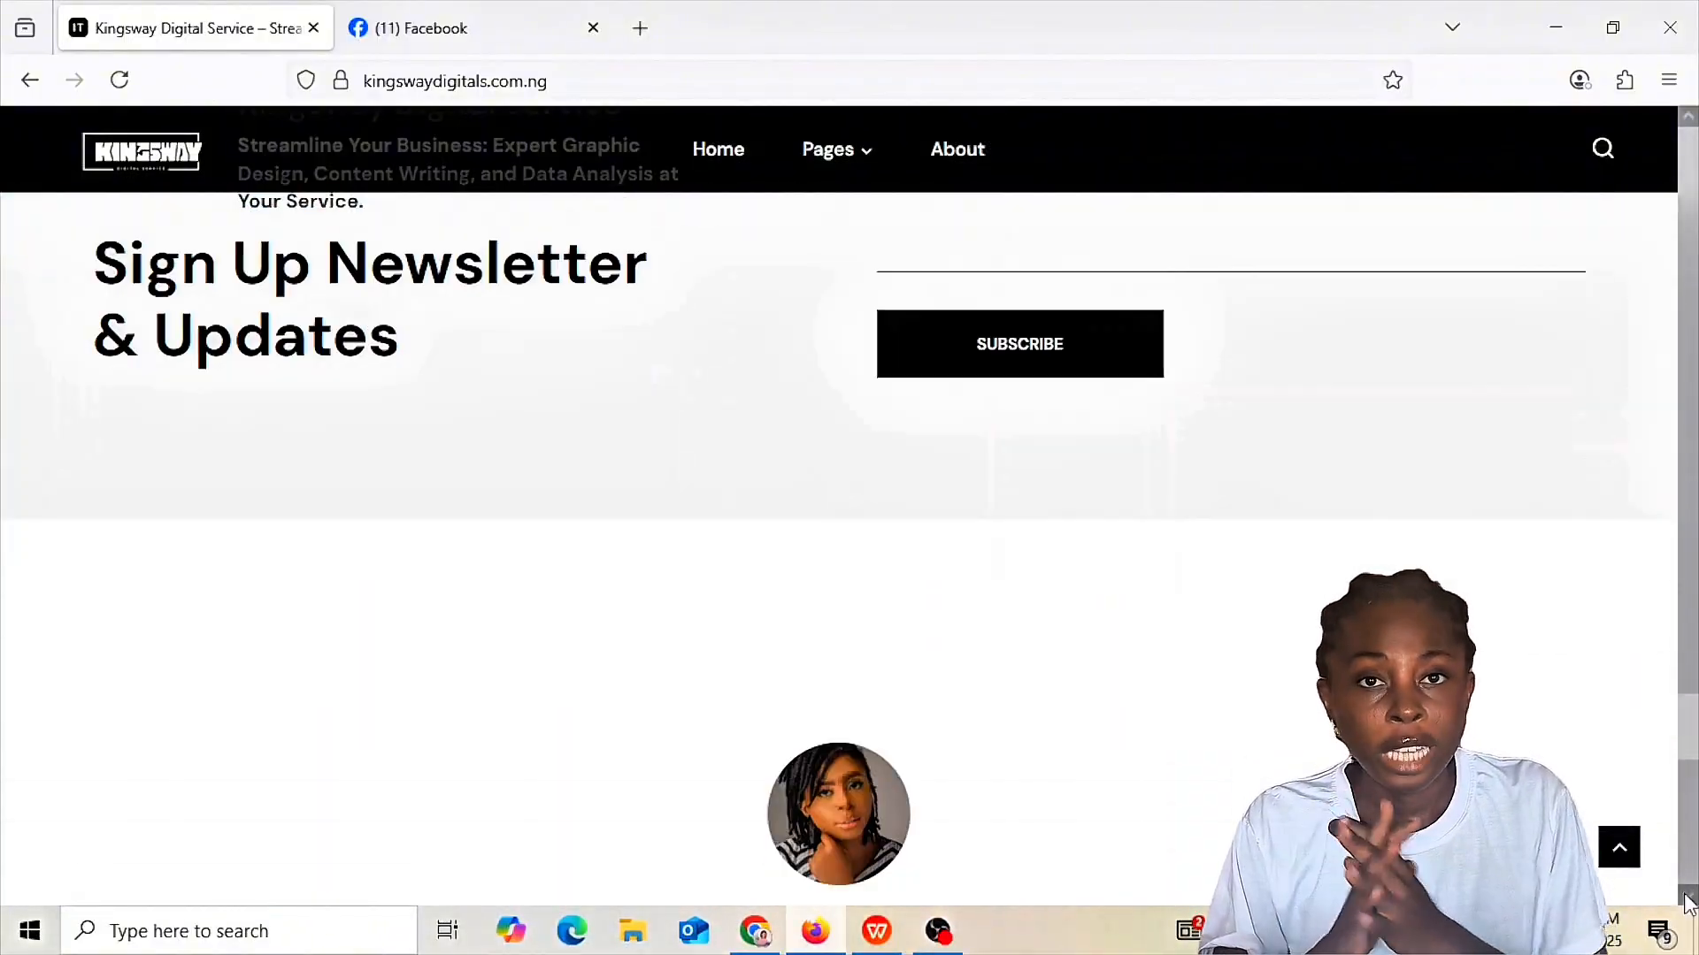
scroll(1688, 903, down, 8)
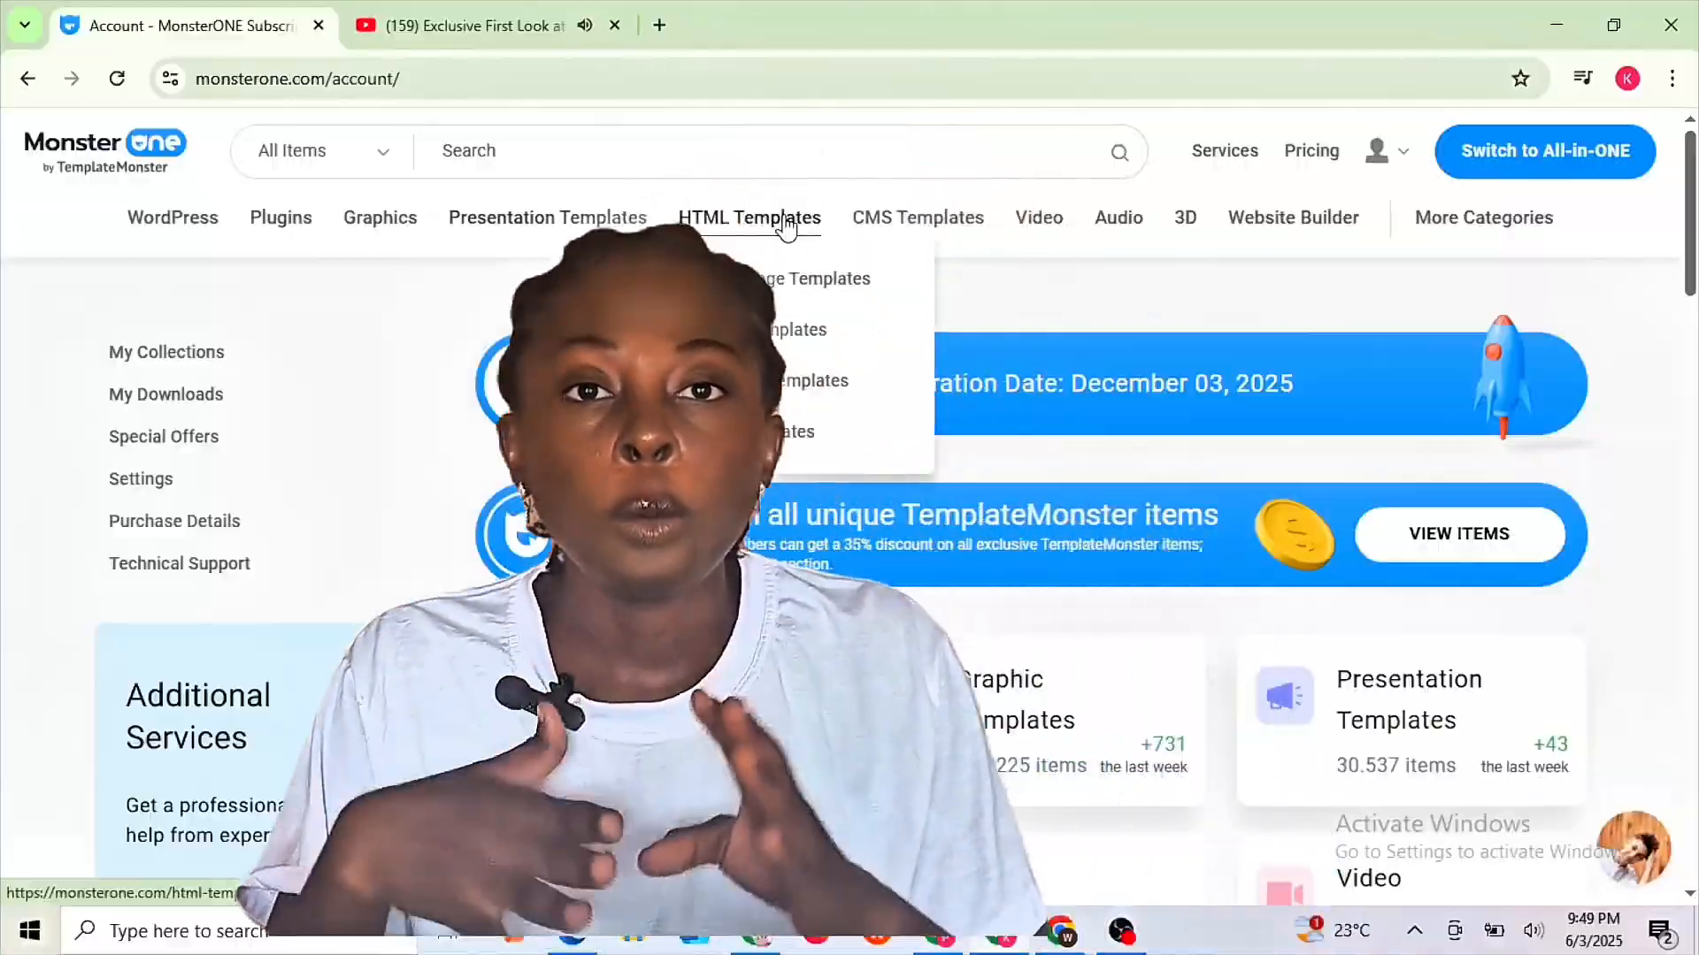
- Scroll down the WordPress plugins listing to the pagination and go to page two
mouse_move(869, 228)
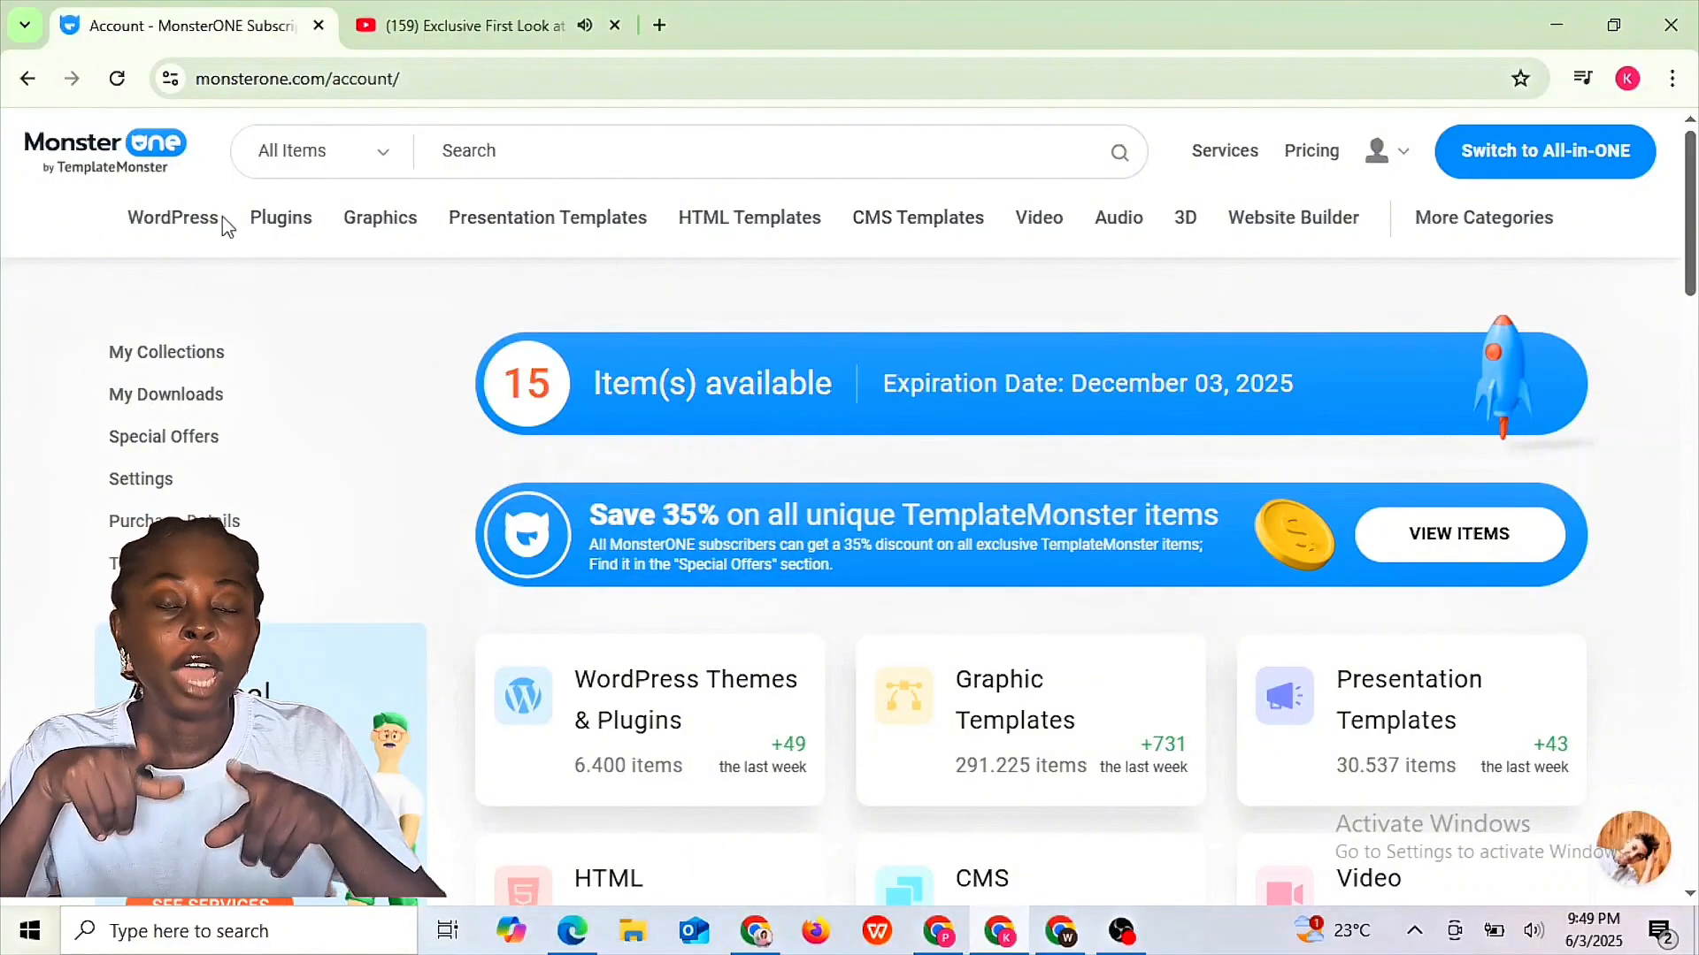
mouse_move(188, 232)
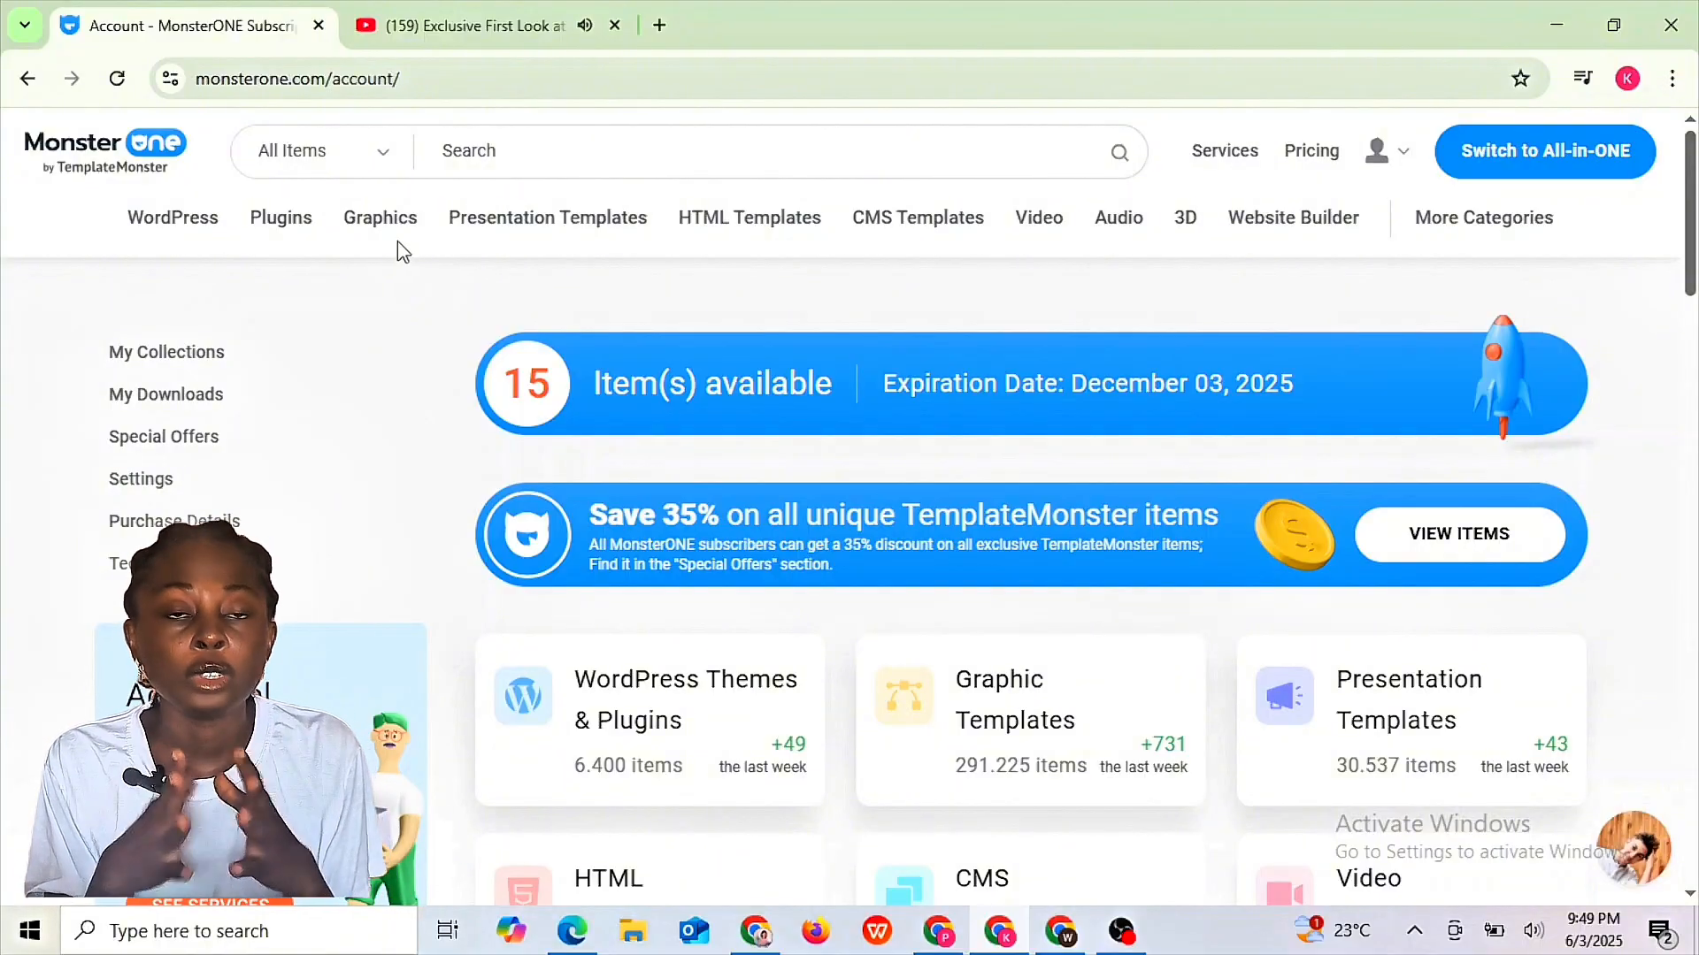
mouse_move(389, 223)
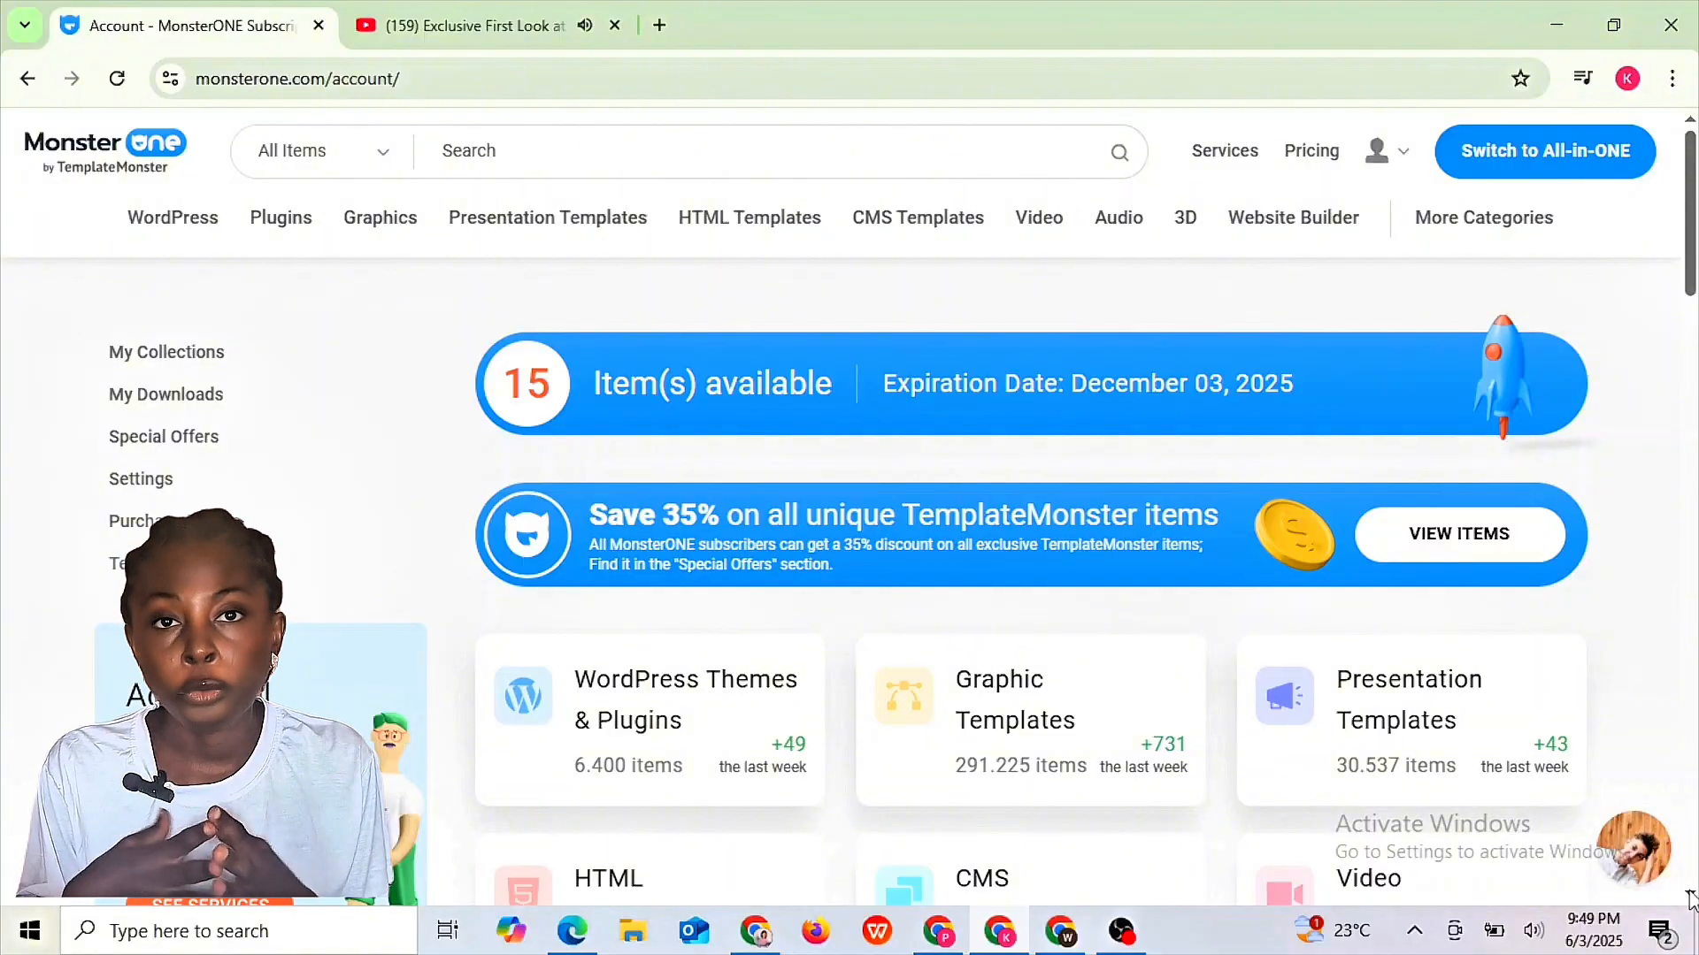
scroll(1690, 898, down, 10)
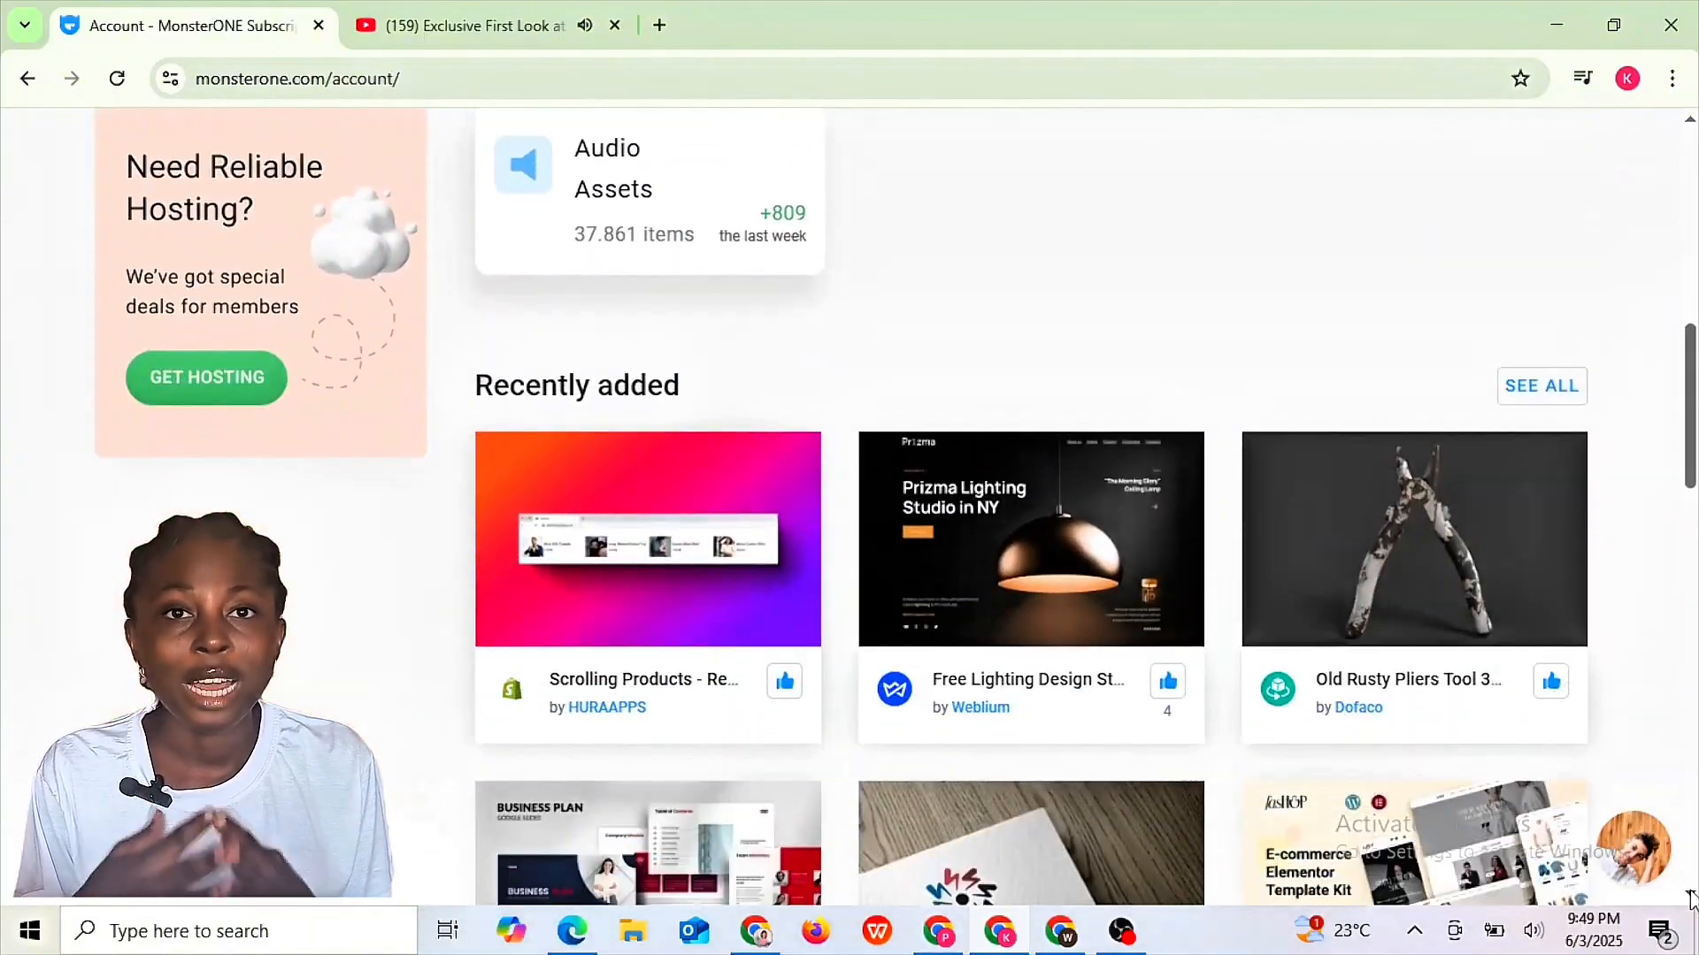
scroll(1690, 898, down, 5)
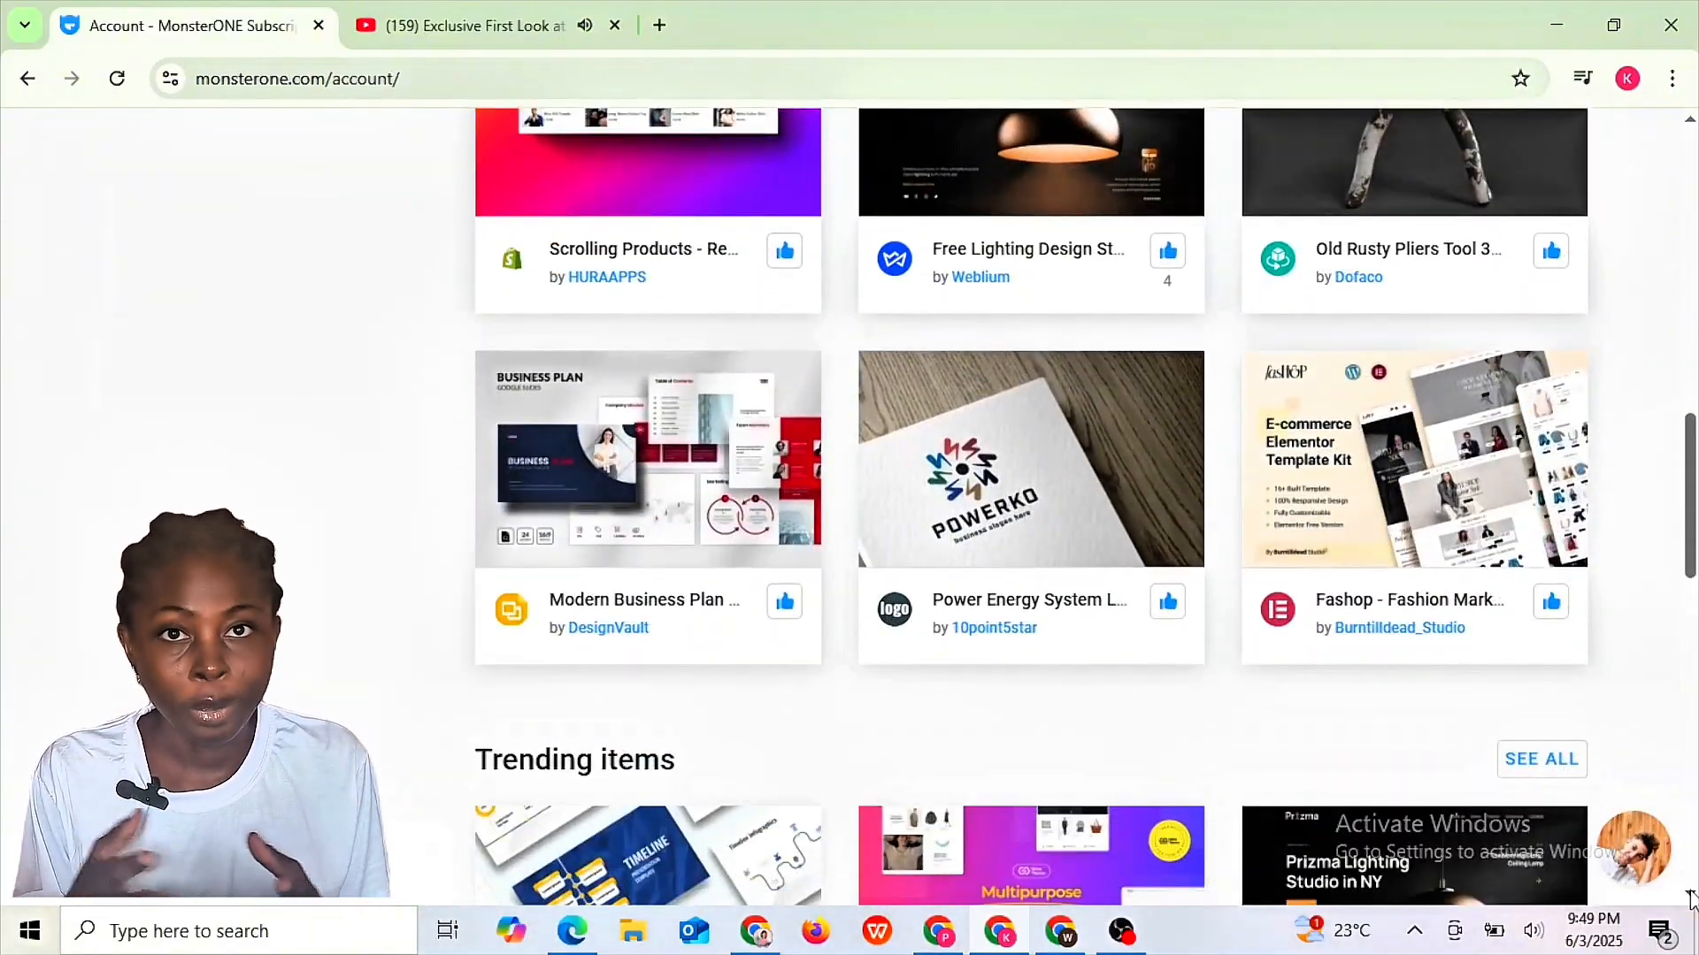
scroll(1690, 898, down, 1)
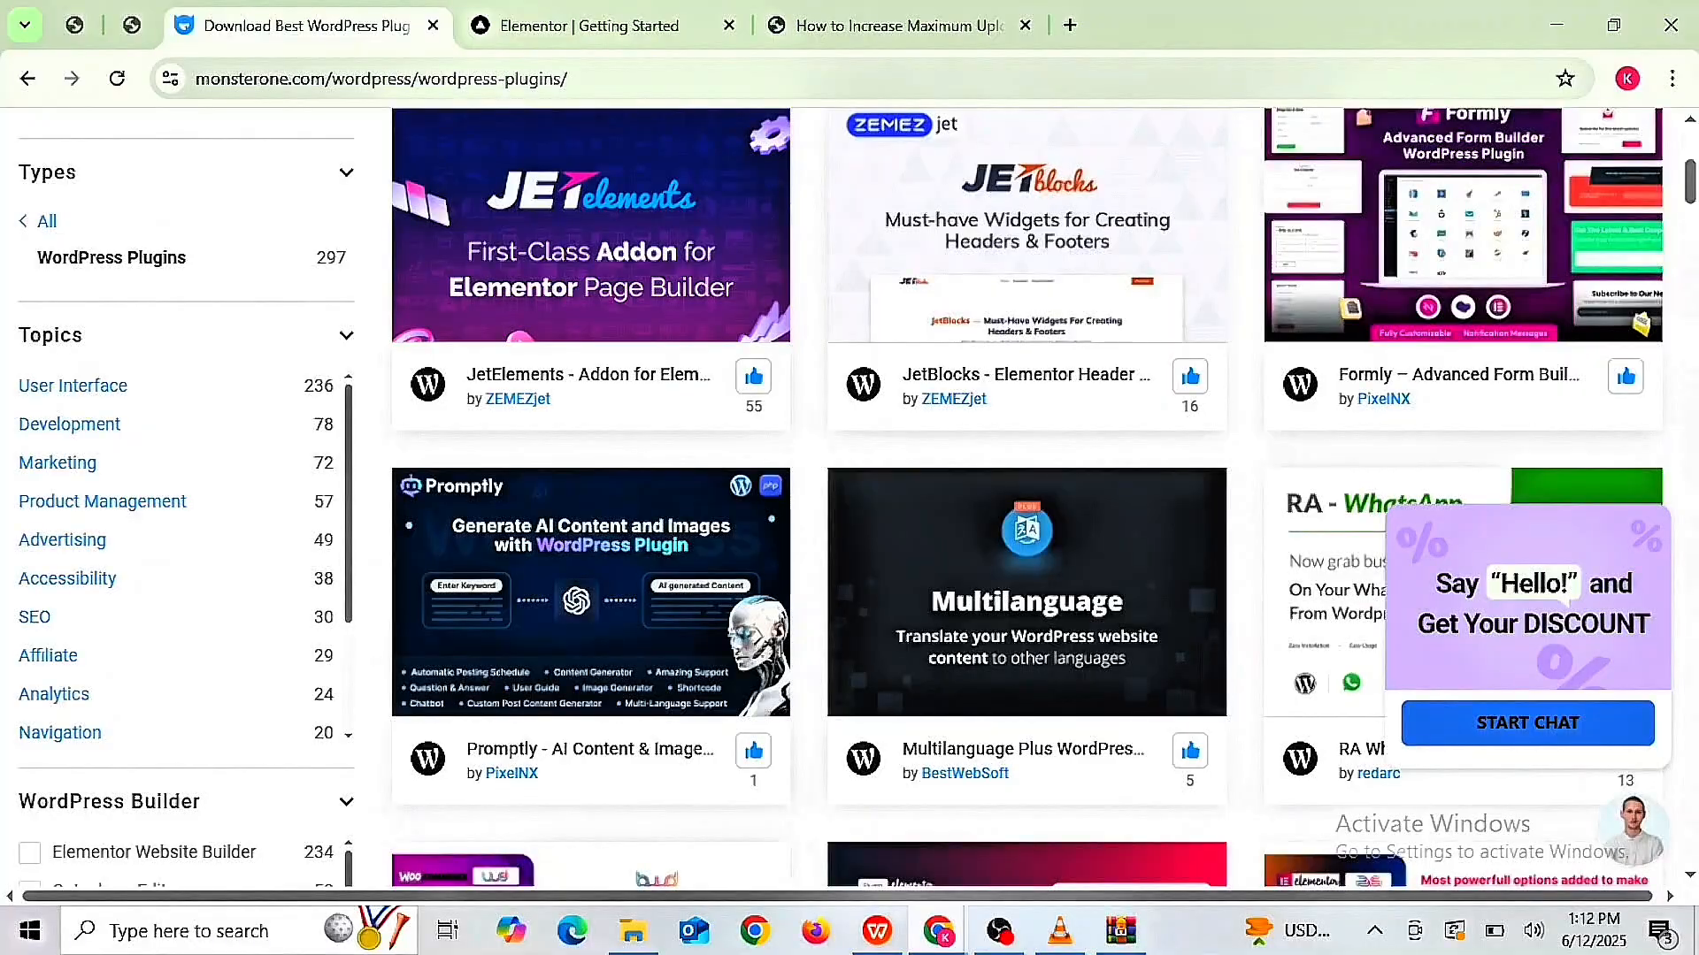
scroll(841, 496, down, 9)
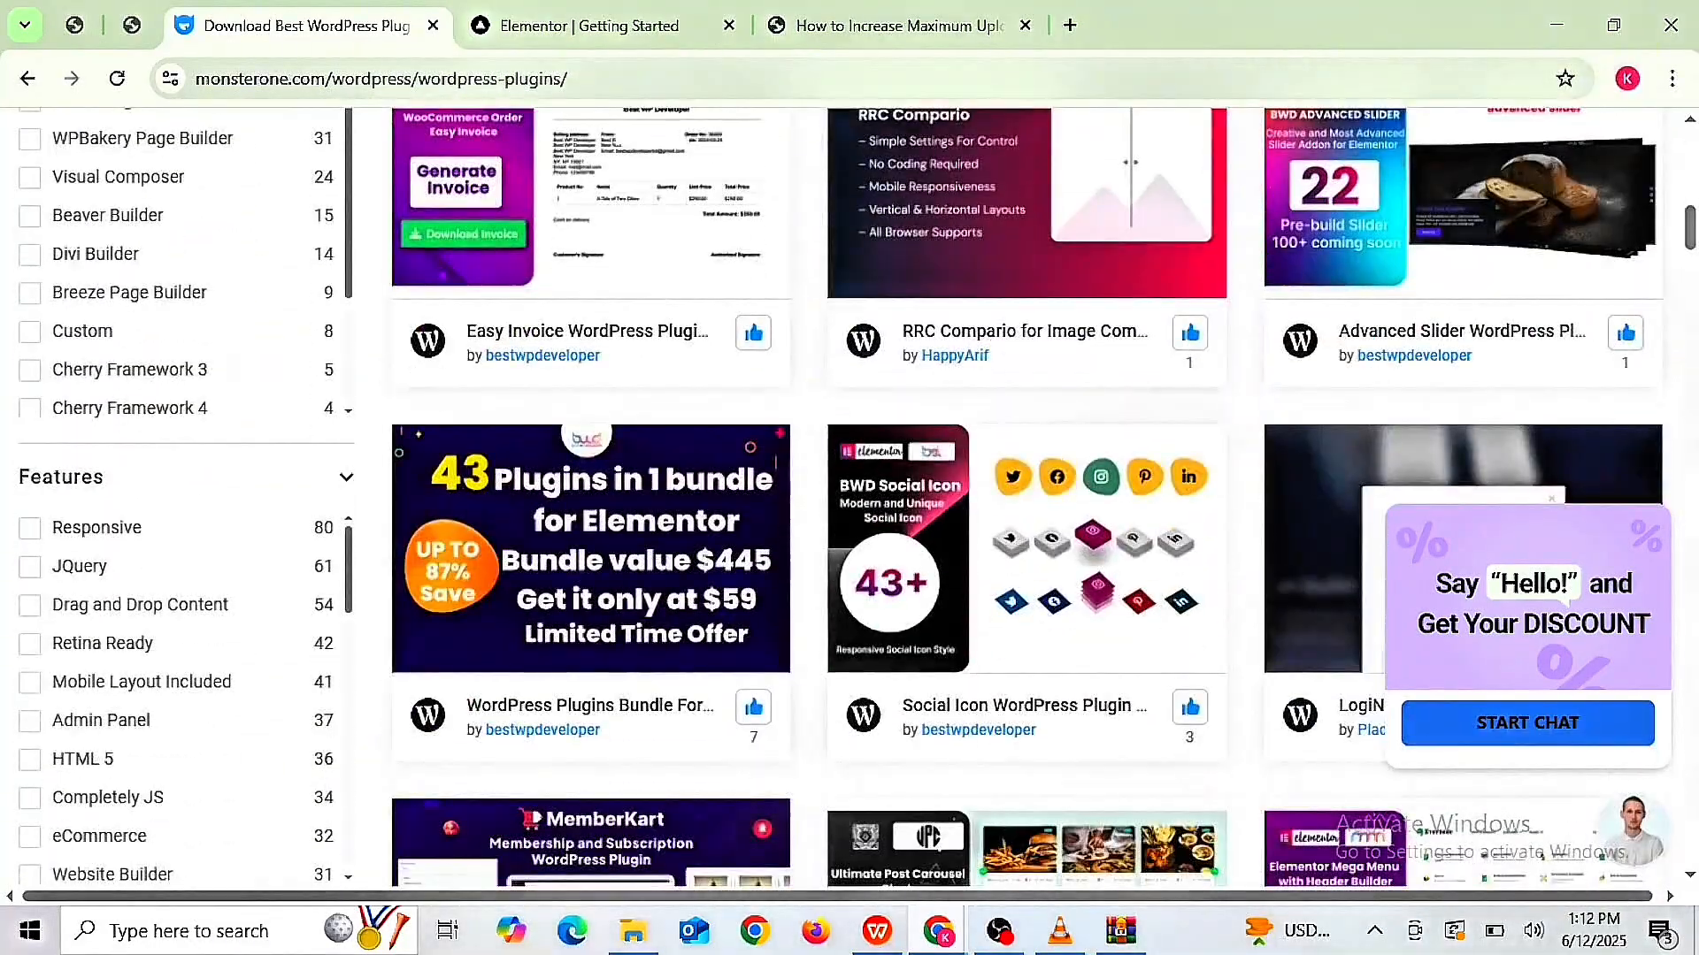
scroll(1027, 495, down, 20)
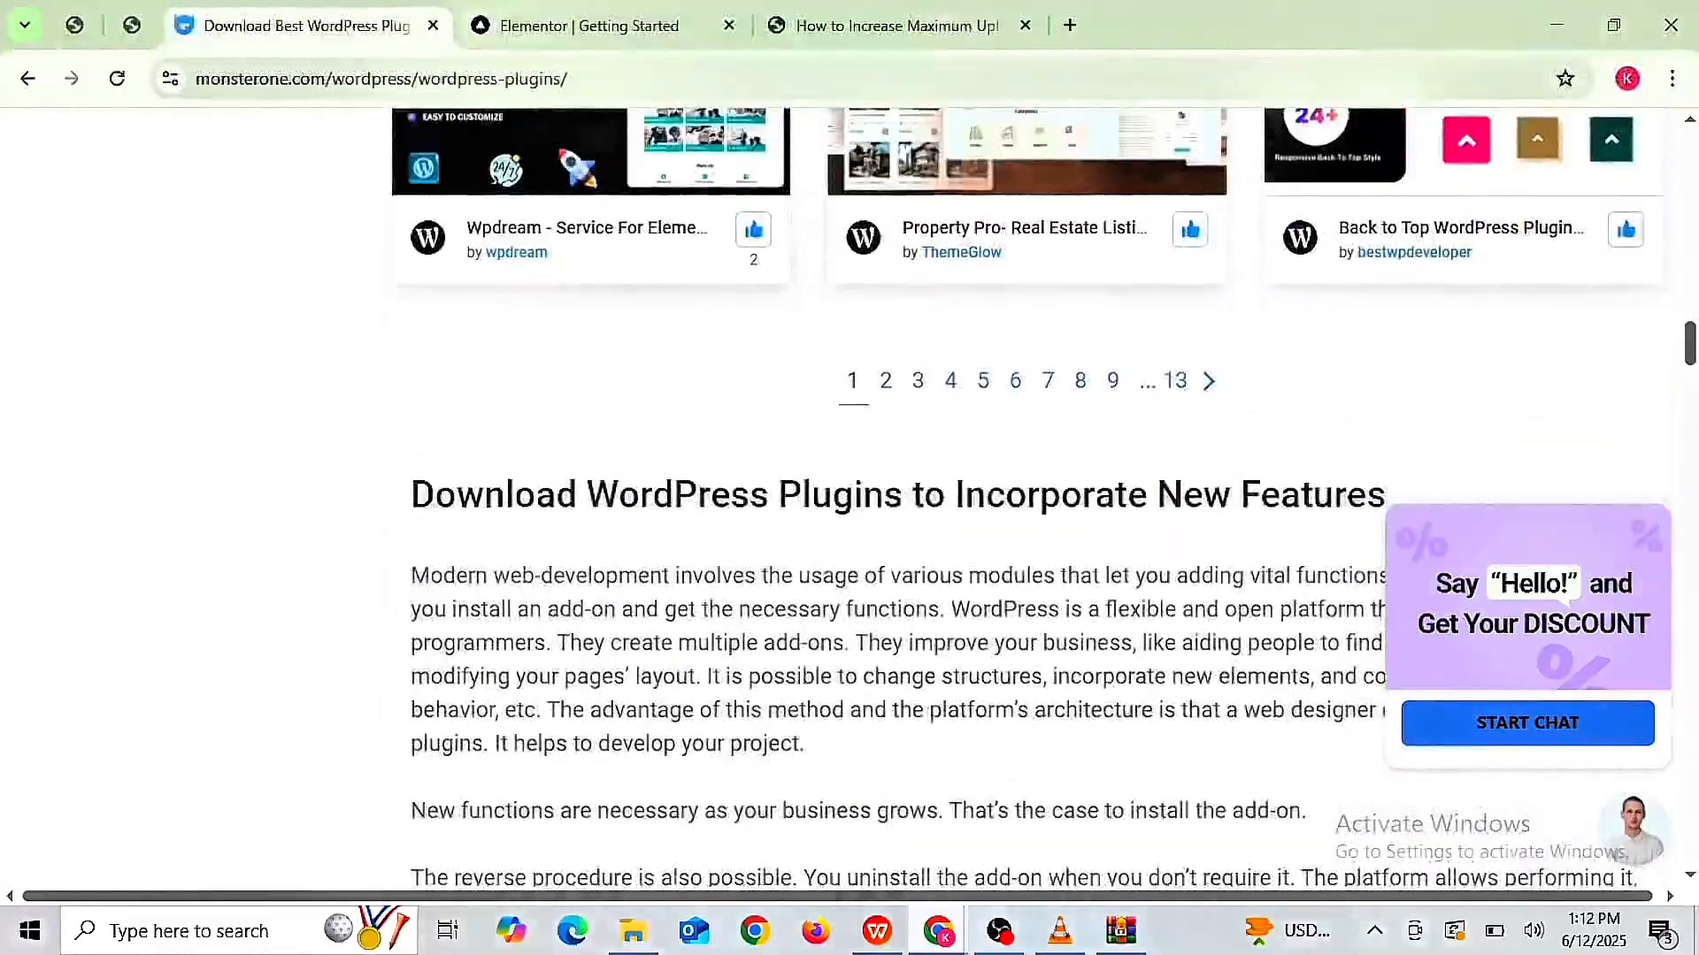
scroll(1026, 496, up, 5)
scroll(1026, 496, down, 2)
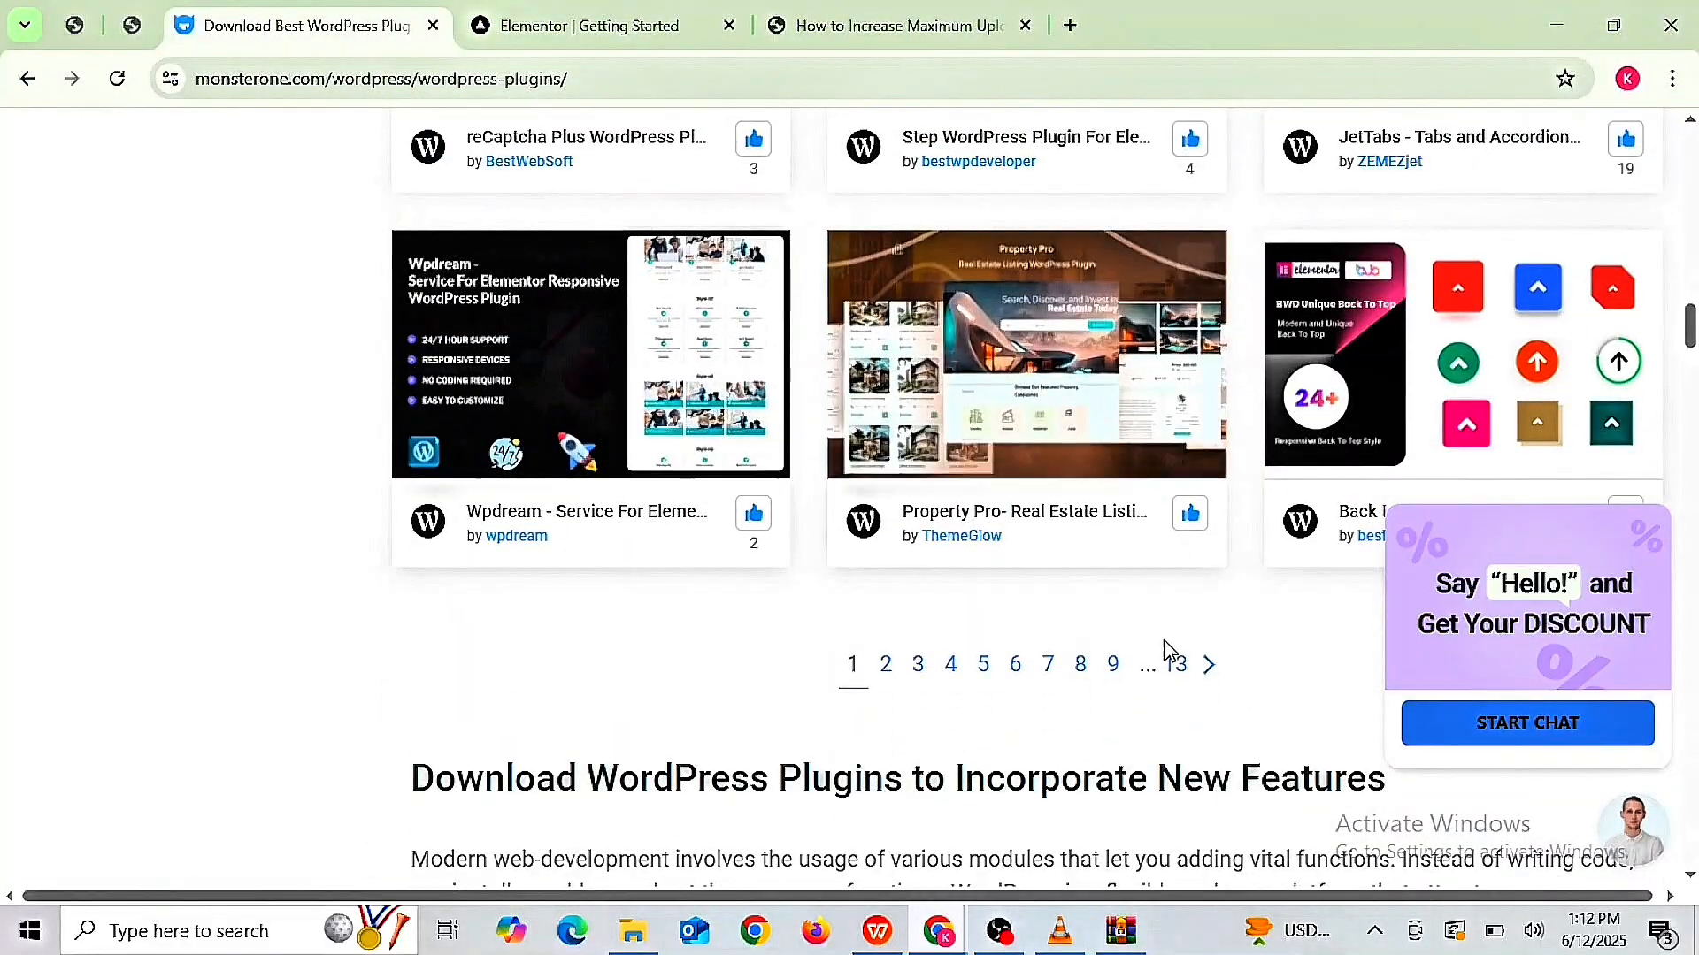
click(1210, 671)
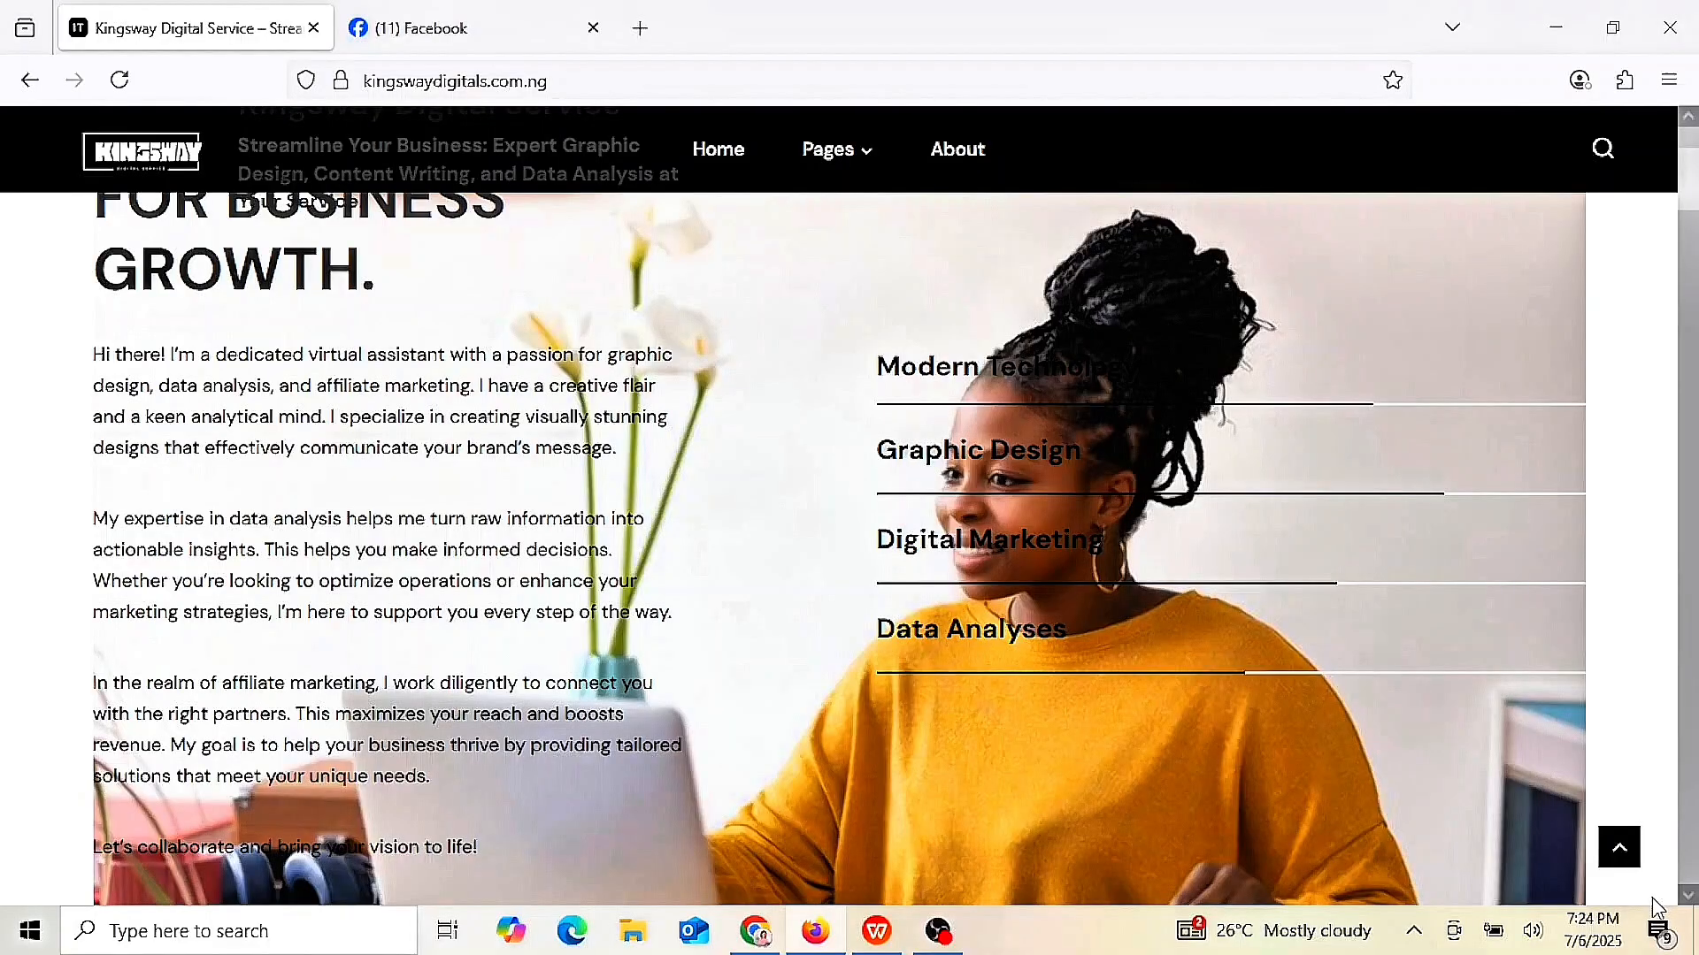
- Scroll down through the Kingsway Digitals site page on the tablet browser
click(1691, 896)
scroll(1691, 896, down, 10)
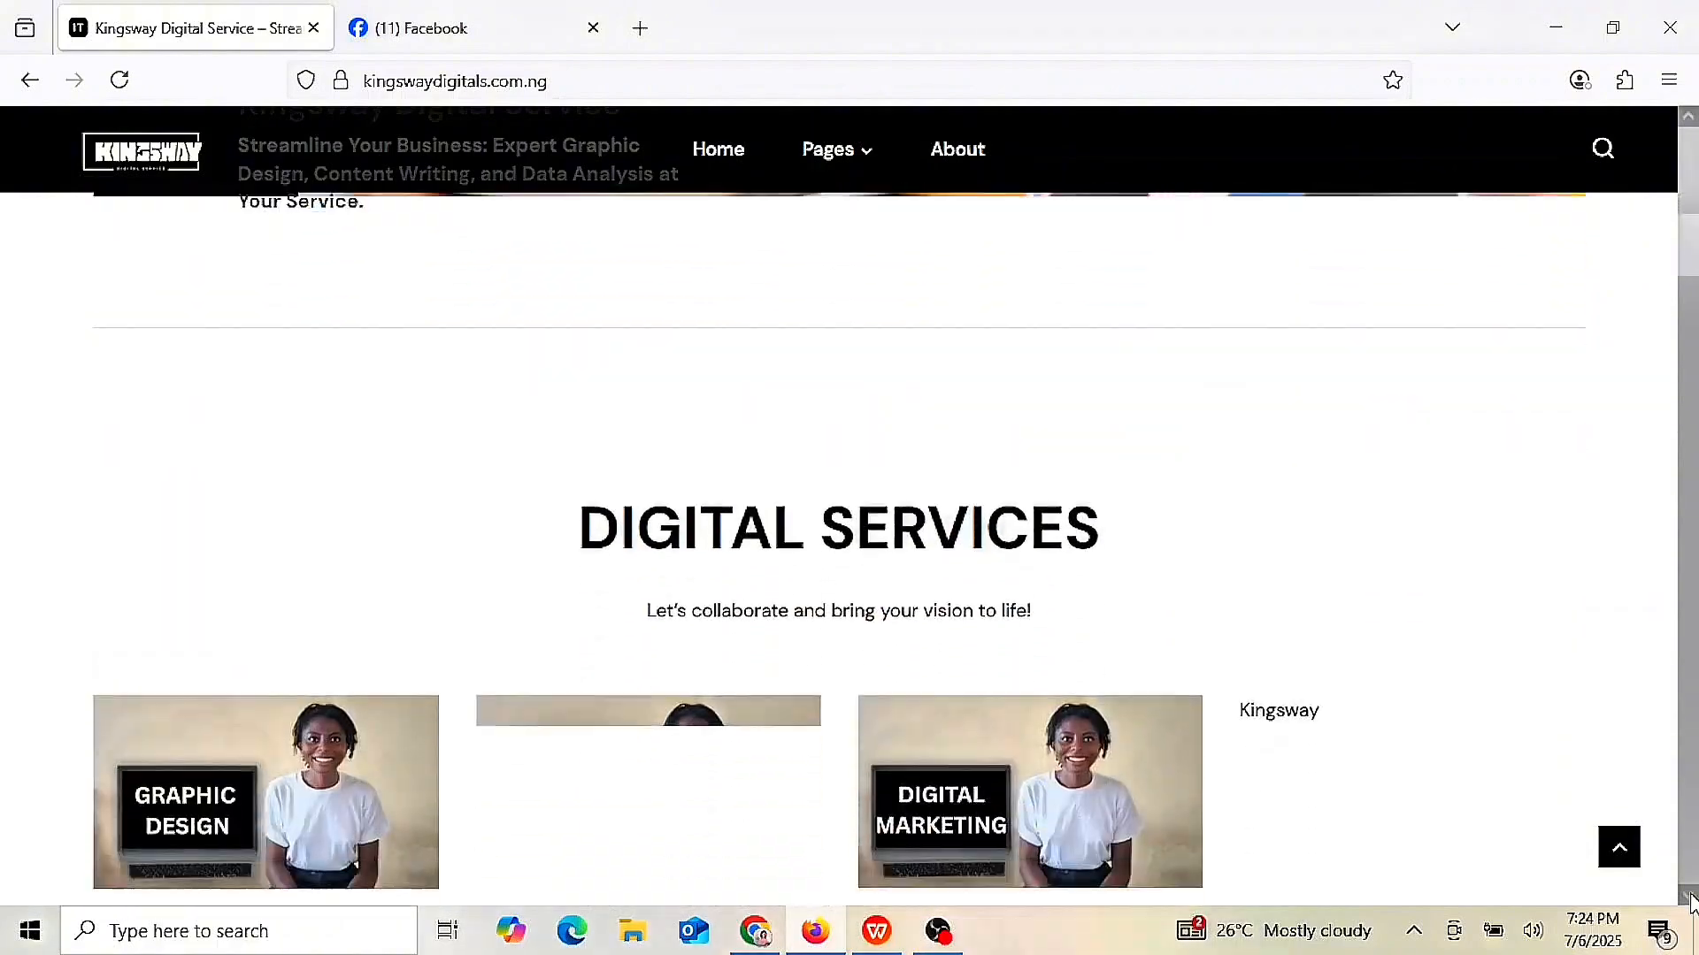
scroll(1690, 897, down, 4)
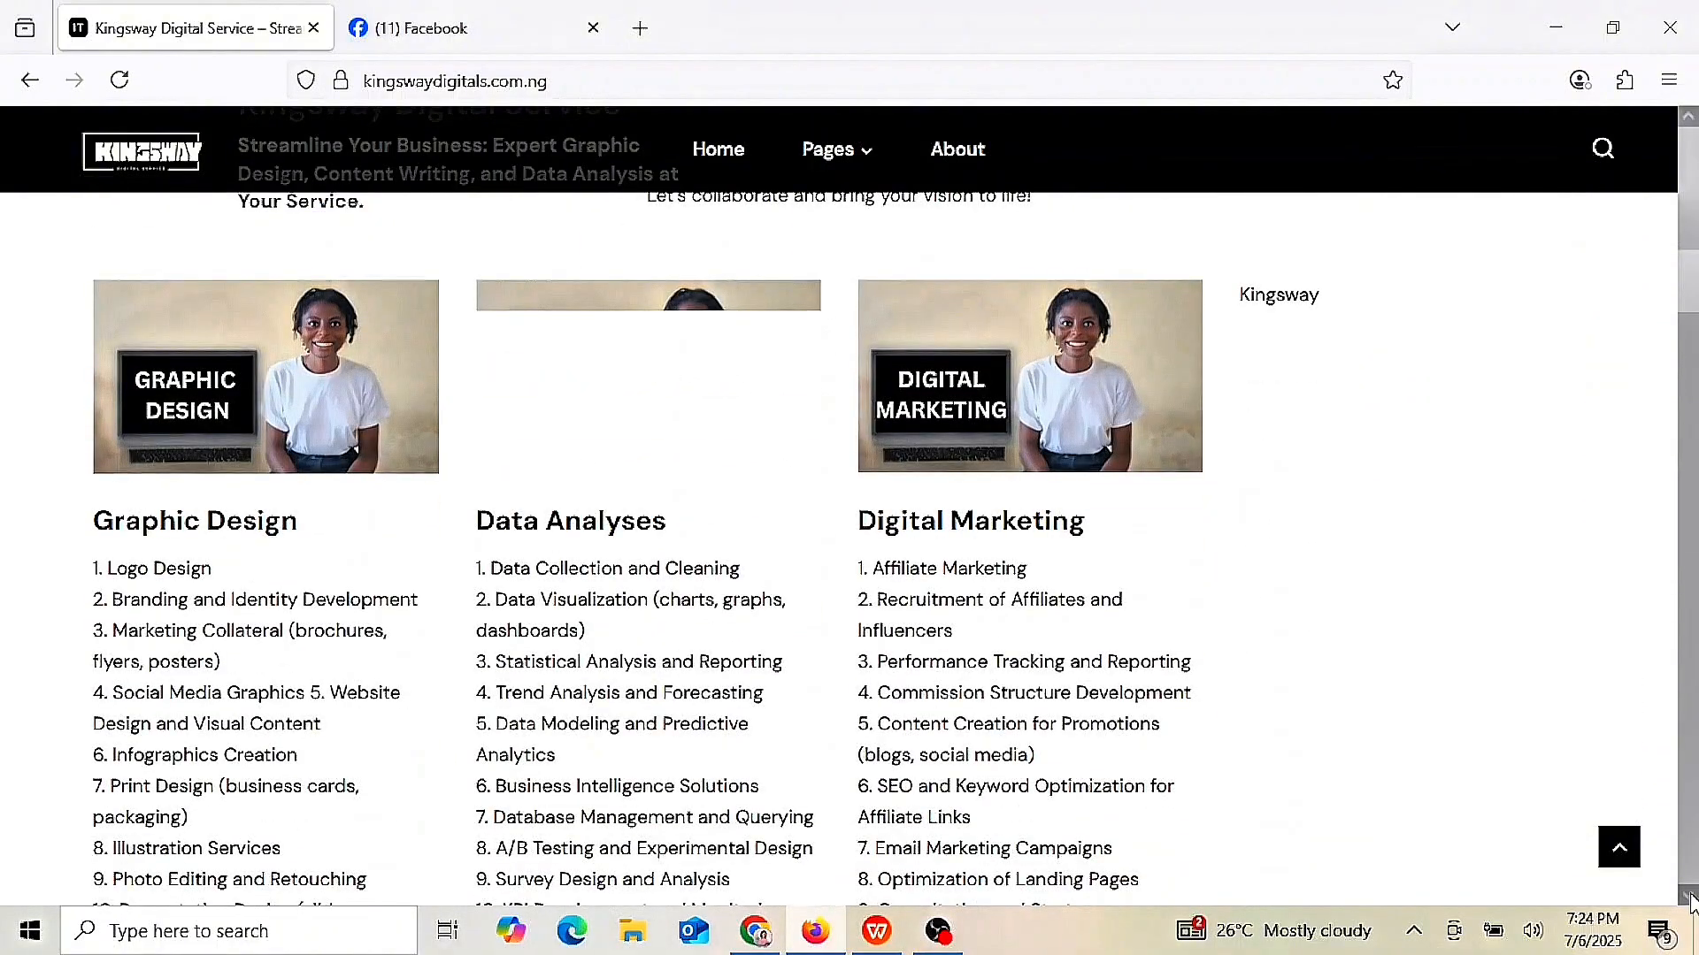
scroll(1690, 896, down, 8)
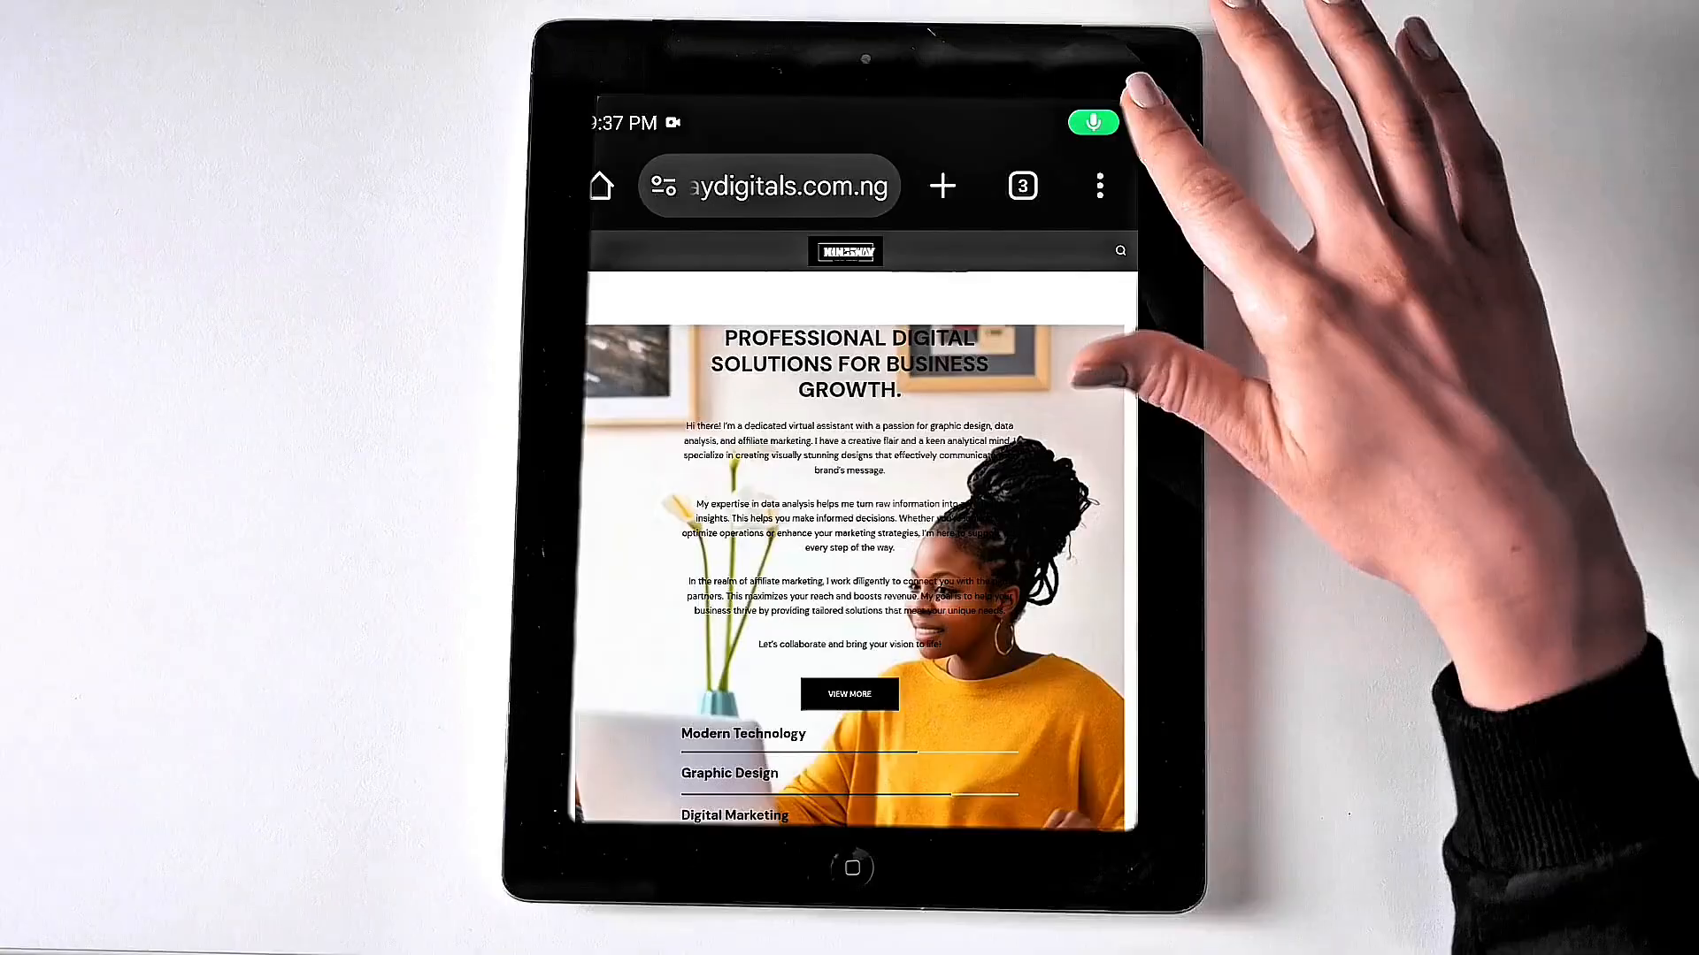
scroll(854, 531, down, 10)
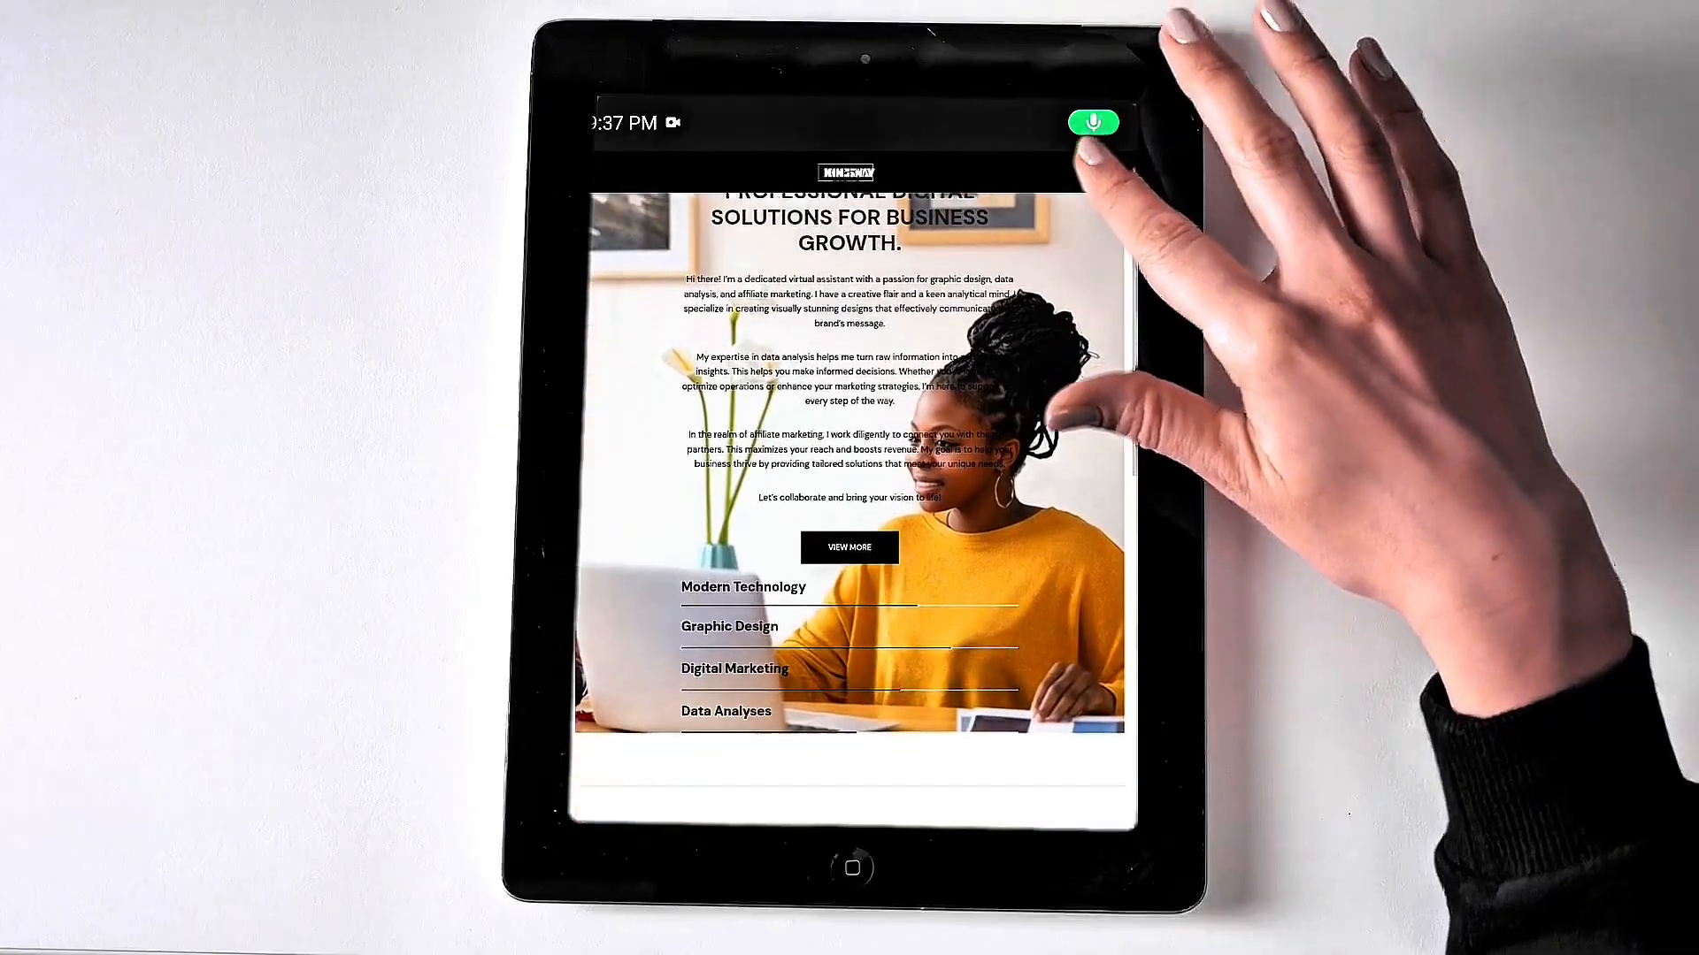
scroll(854, 509, down, 15)
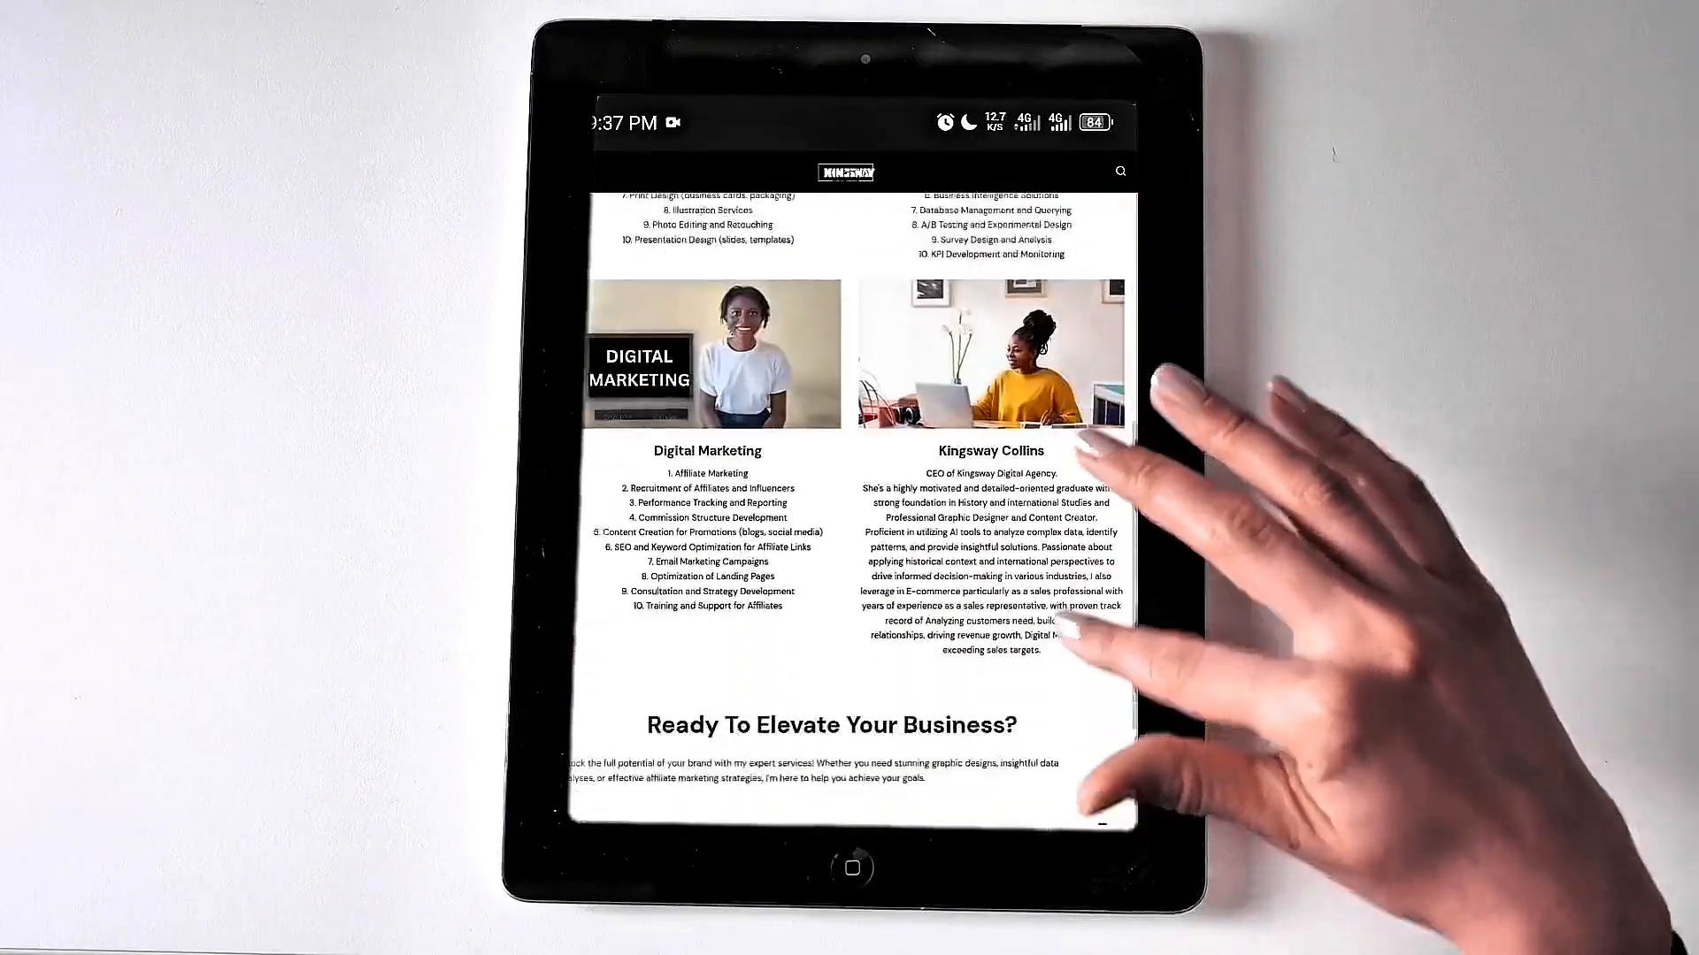
scroll(854, 509, down, 15)
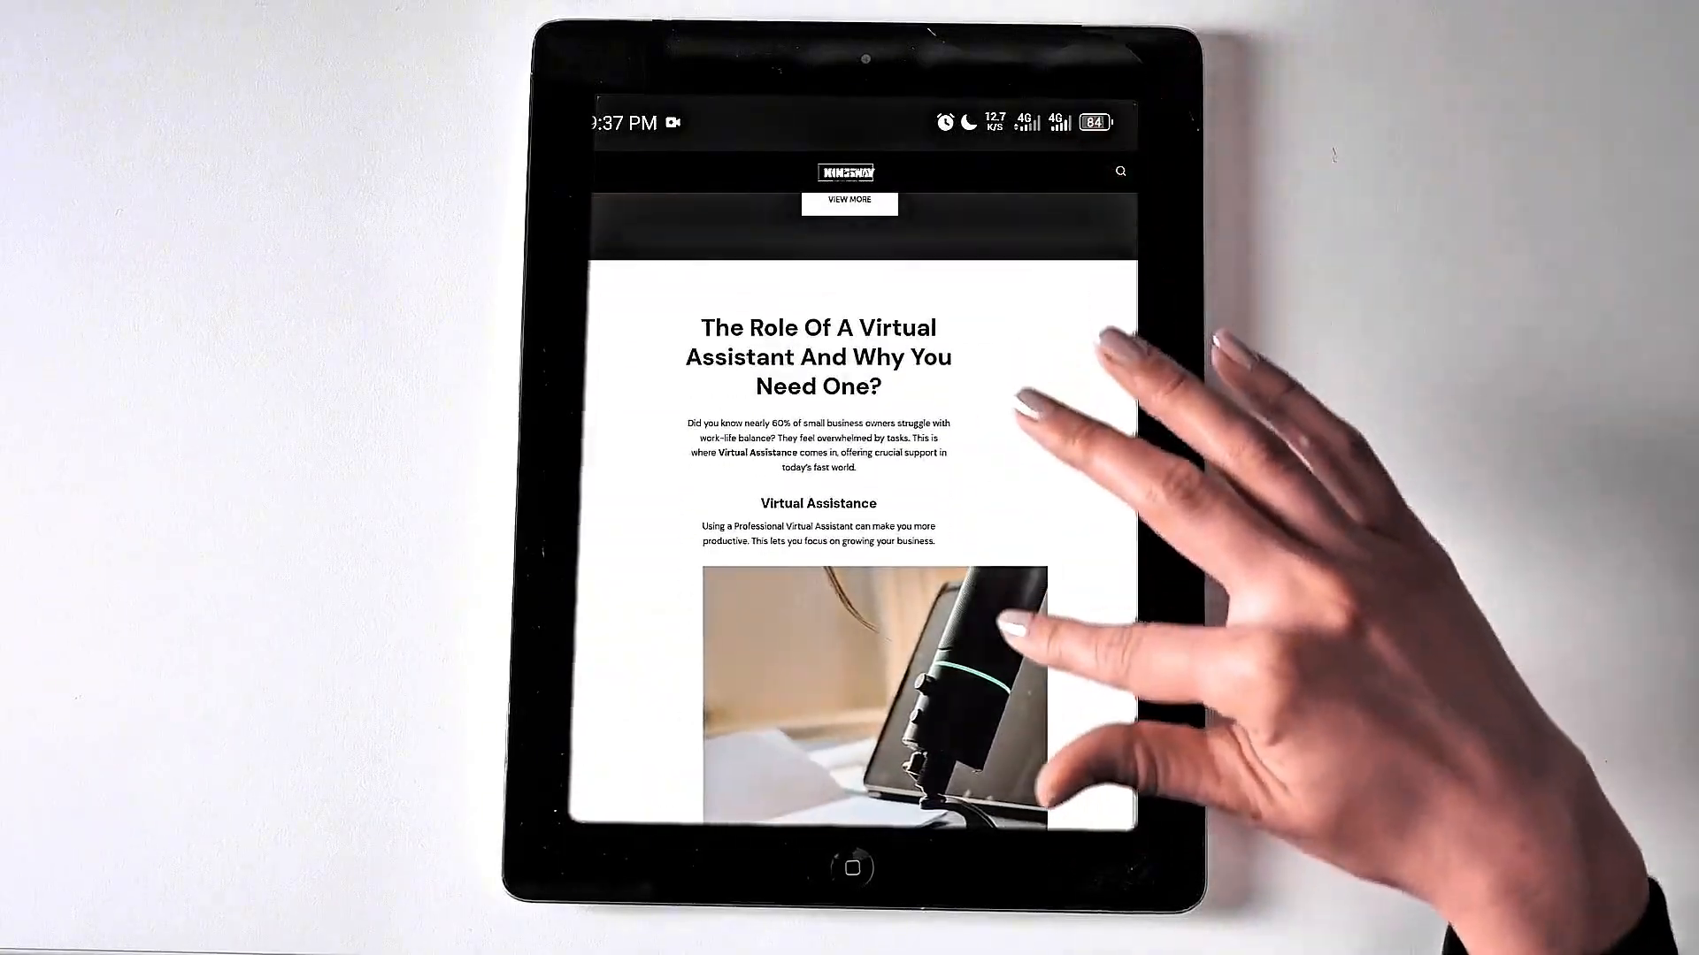
scroll(853, 509, down, 5)
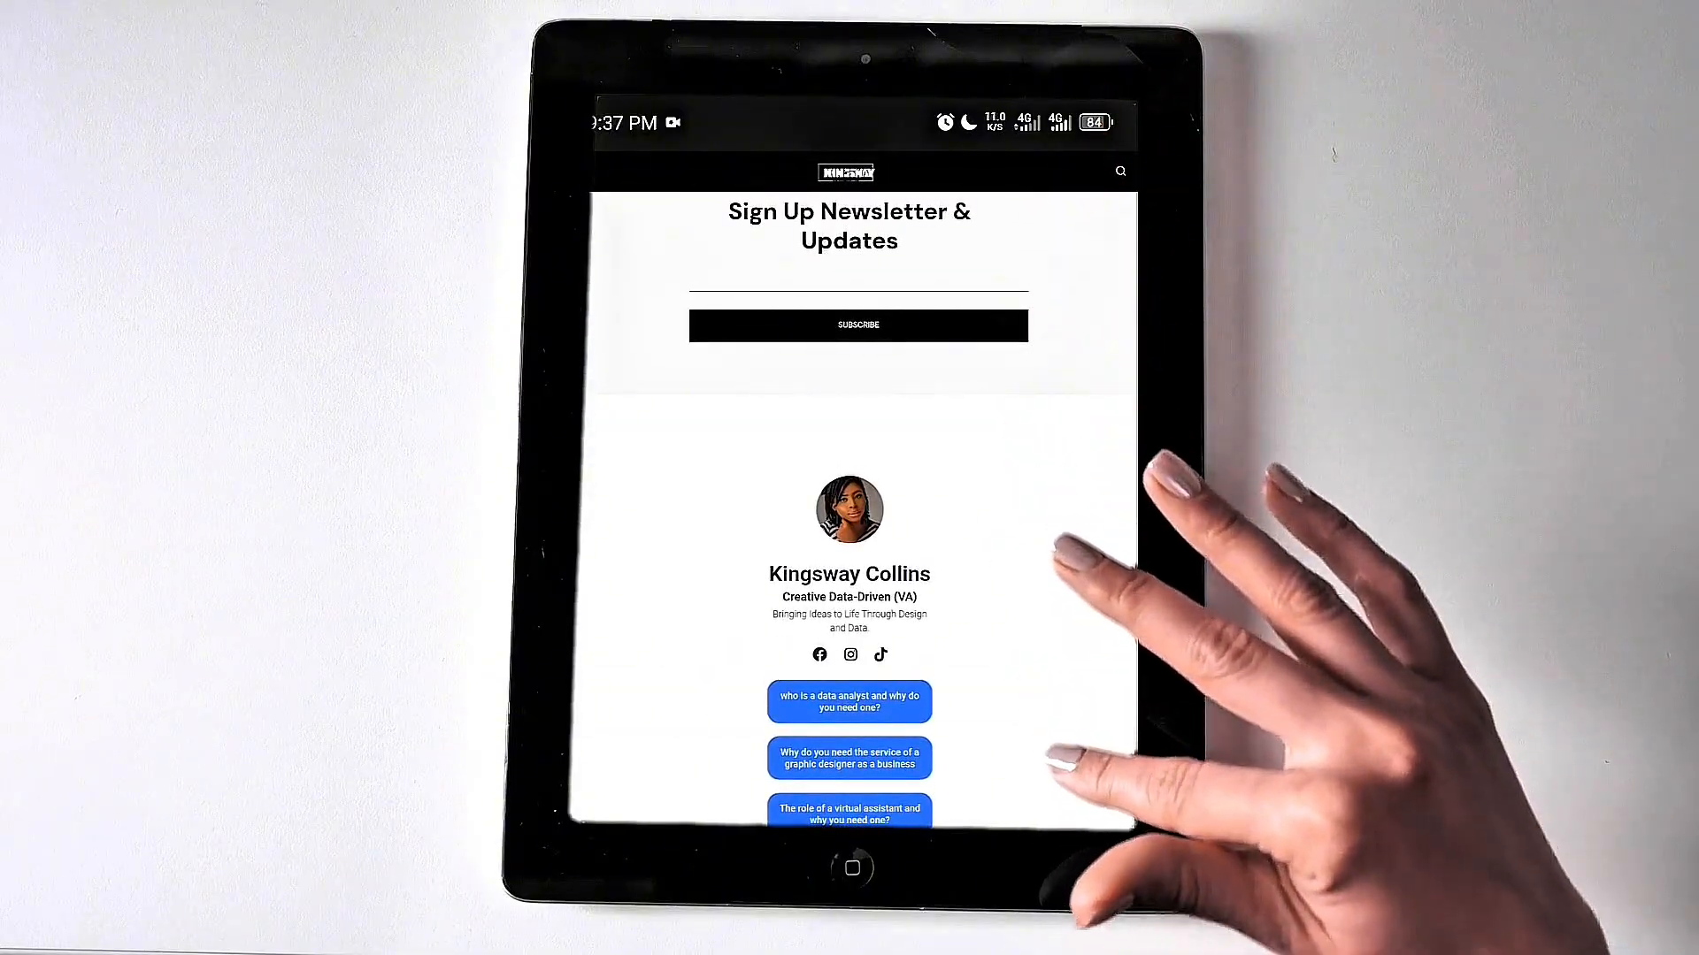
- Expand the Pages submenu in the site navigation and scroll the Pricing Plan service prices
click(581, 171)
click(1058, 230)
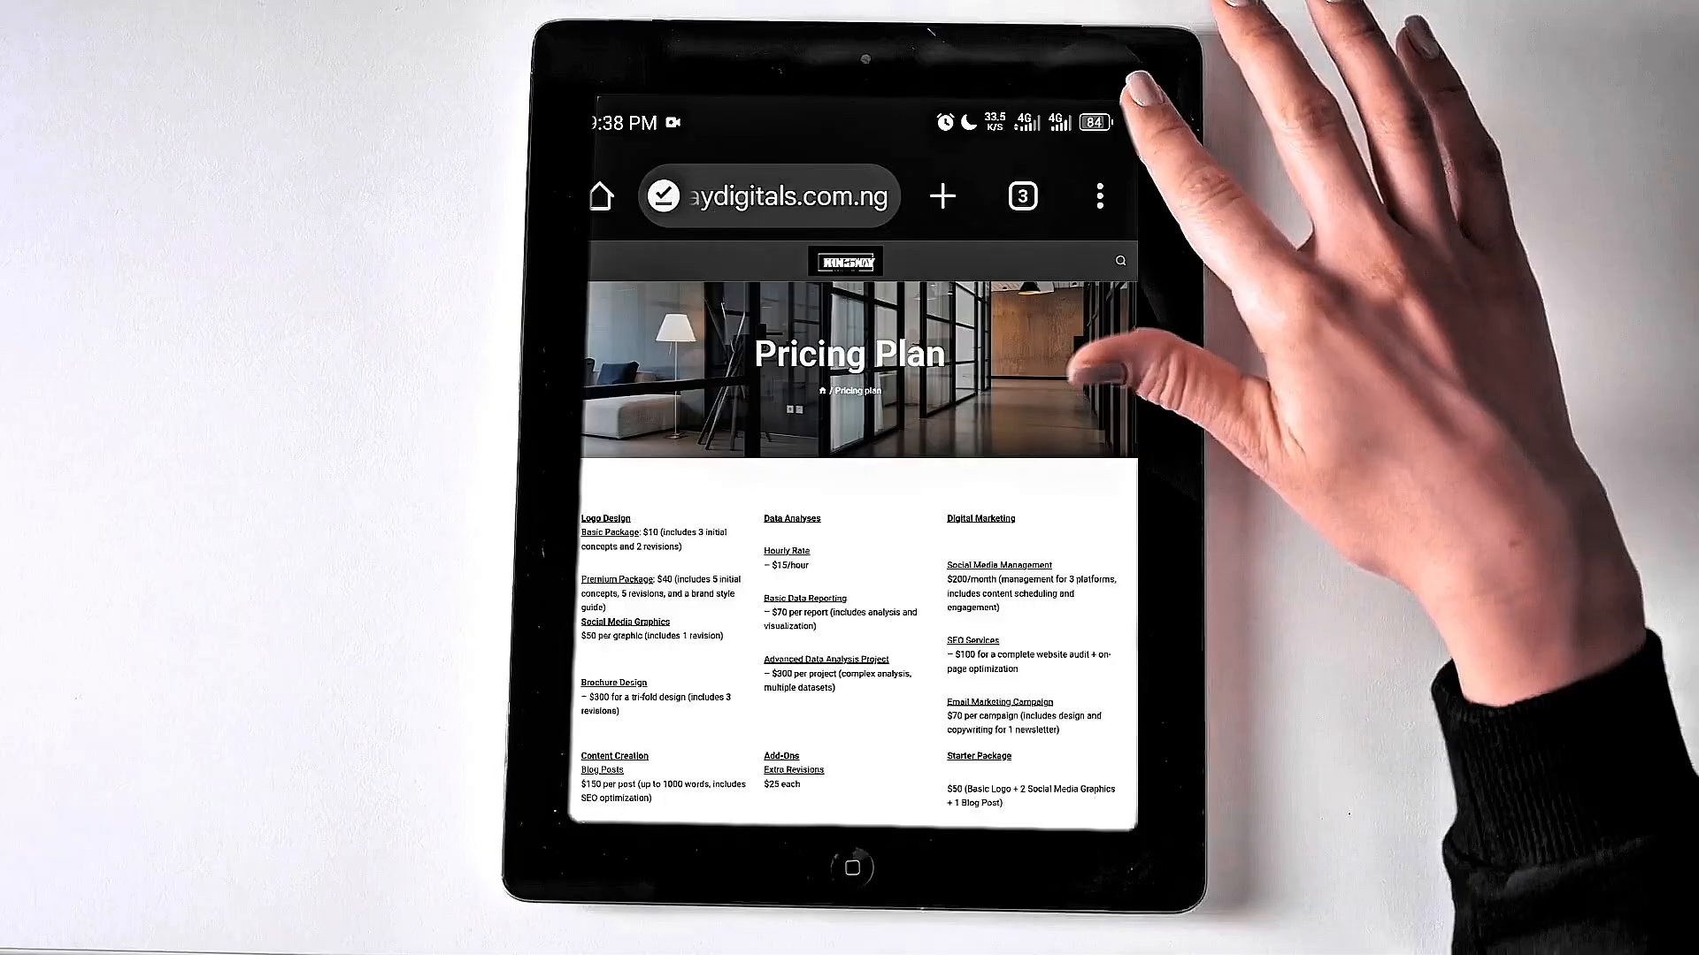
scroll(853, 531, down, 2)
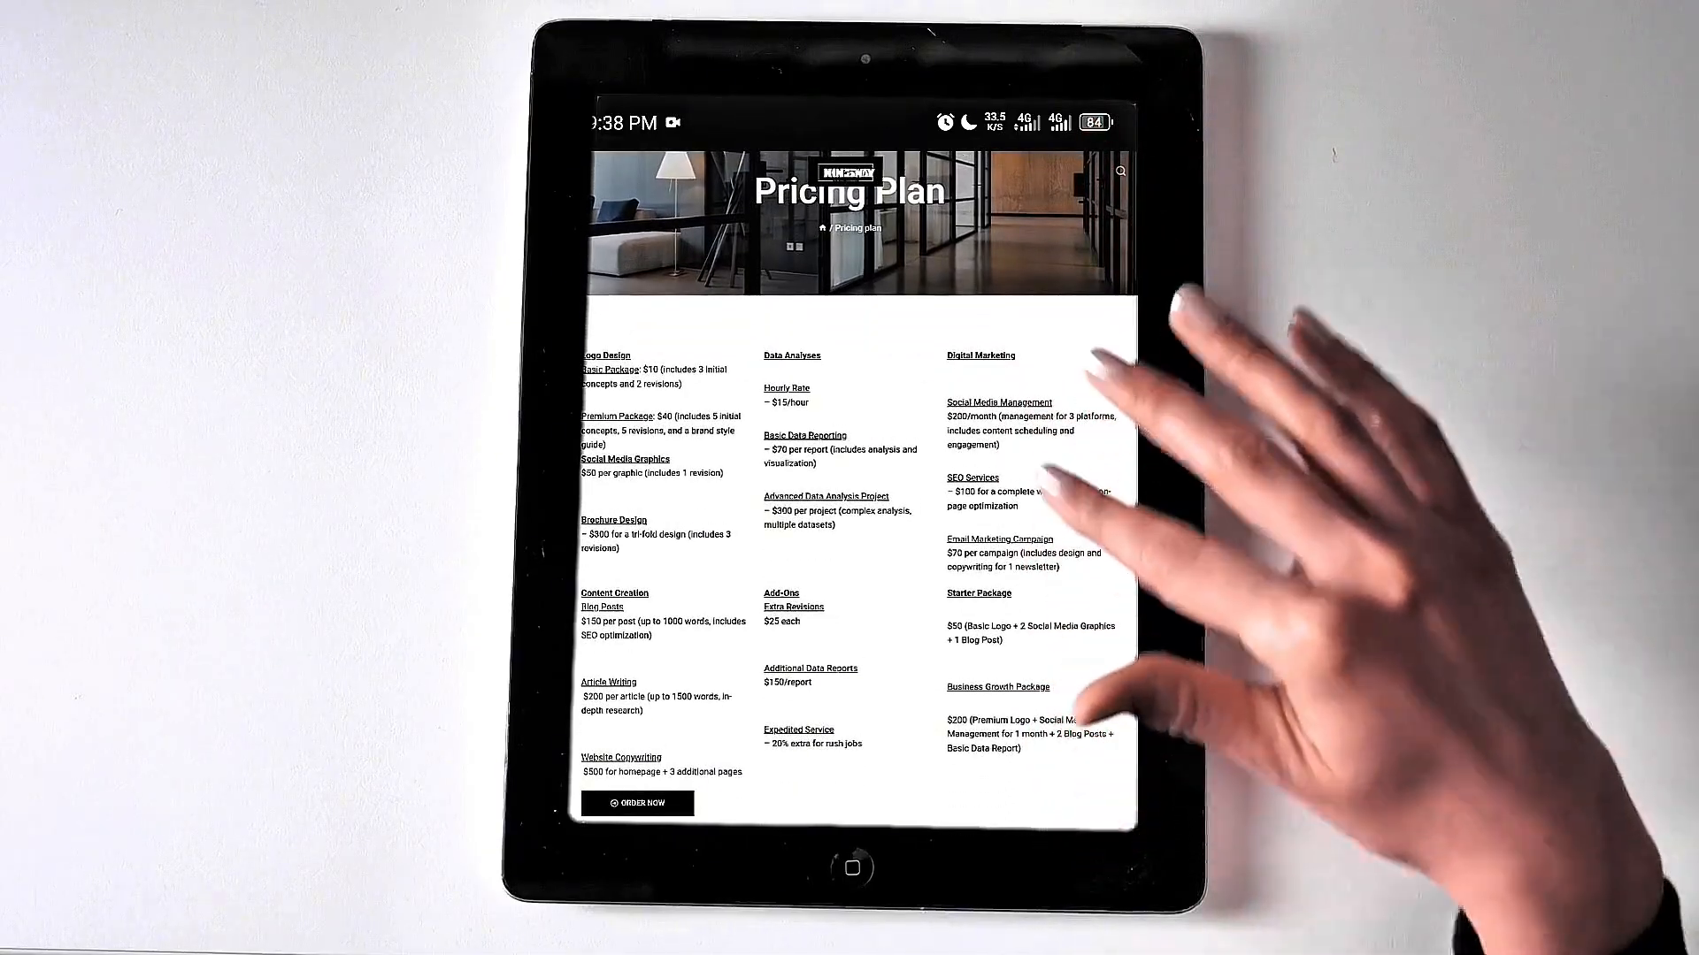
scroll(854, 531, up, 2)
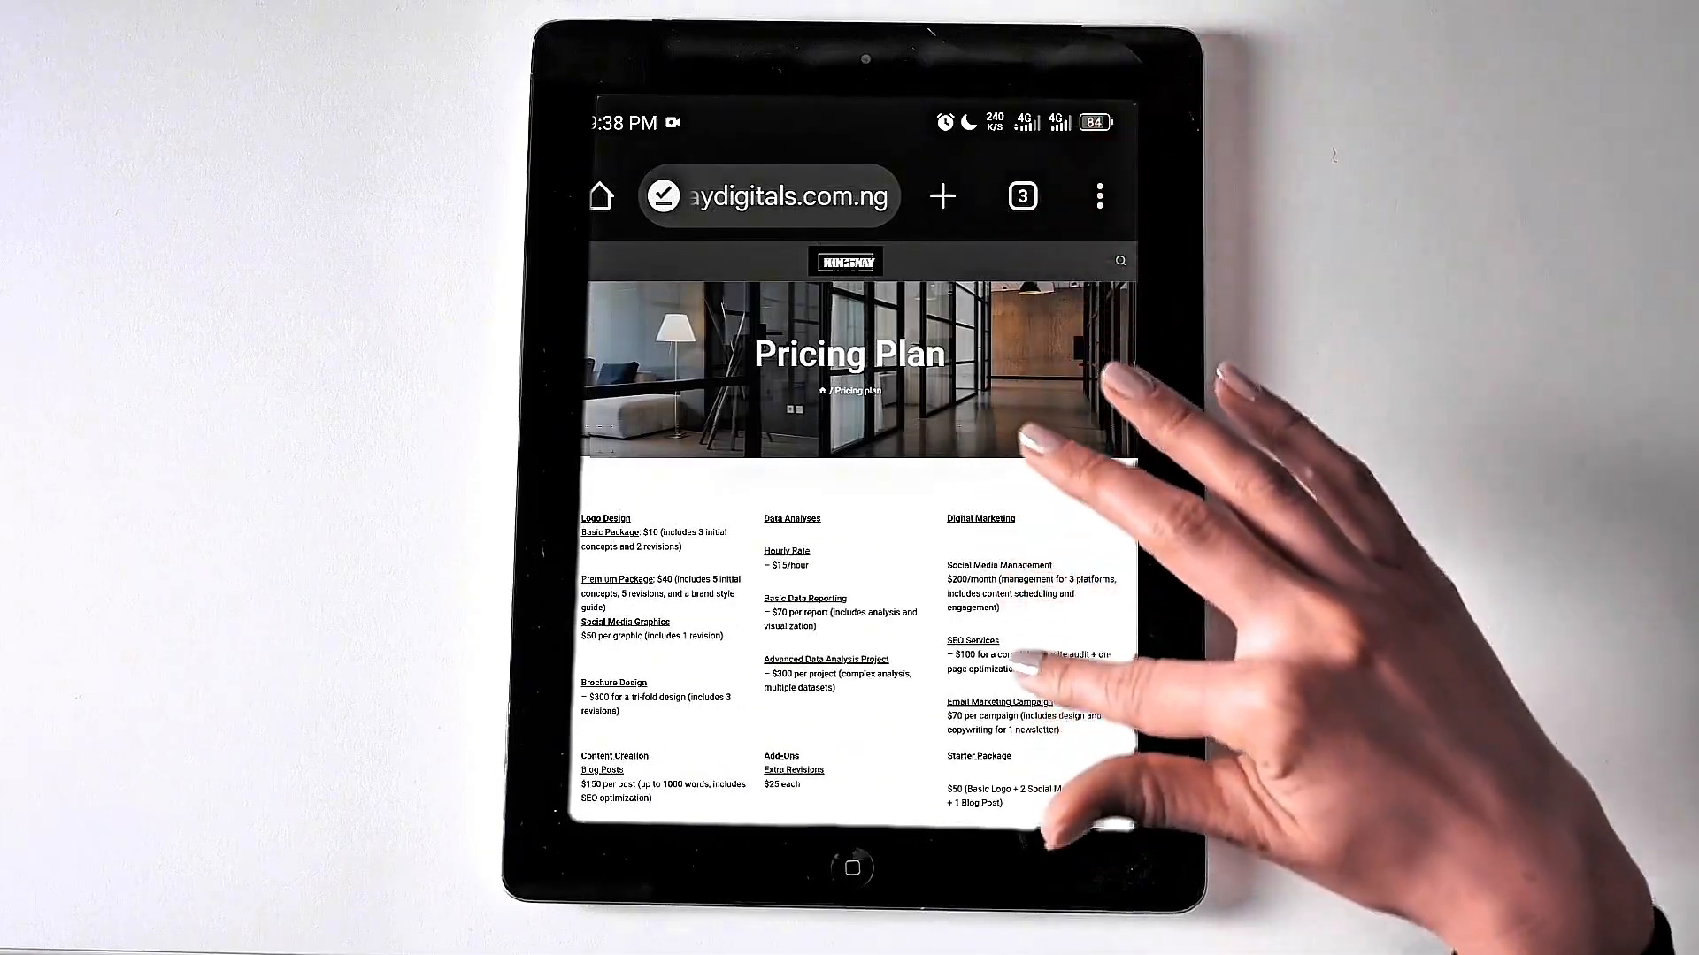
scroll(854, 531, down, 2)
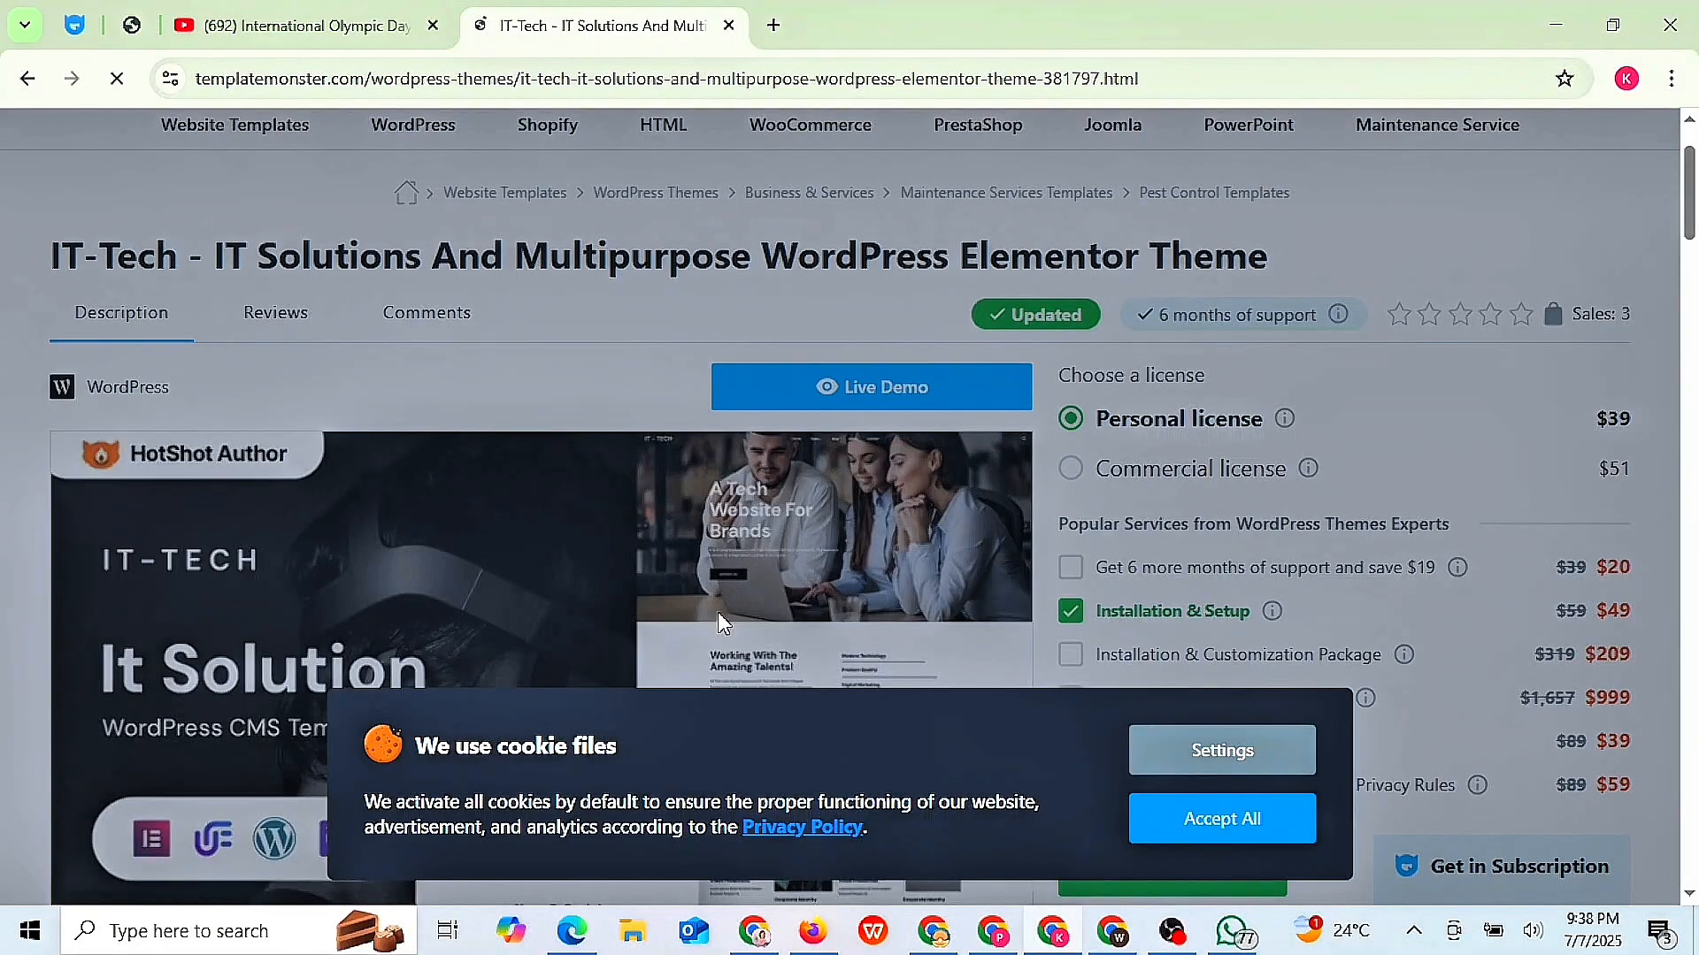
- Accept all cookies, then scroll through the IT-Tech theme's features, requirements and changelog
click(1252, 819)
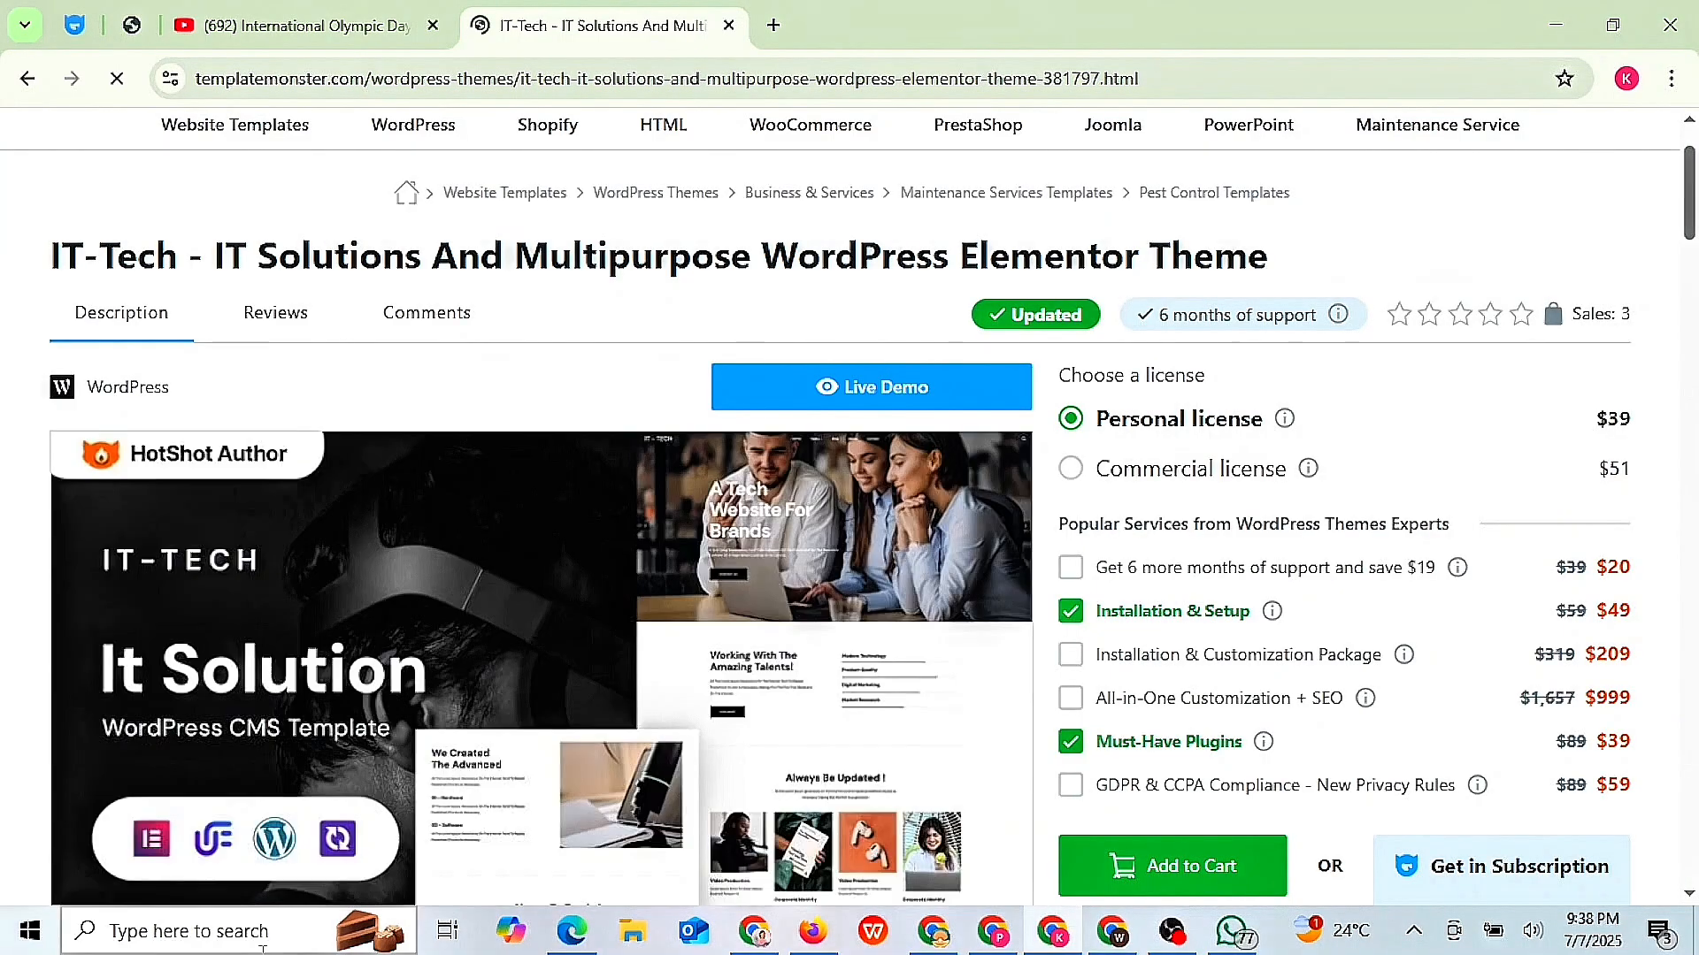
scroll(649, 497, down, 5)
scroll(541, 372, up, 2)
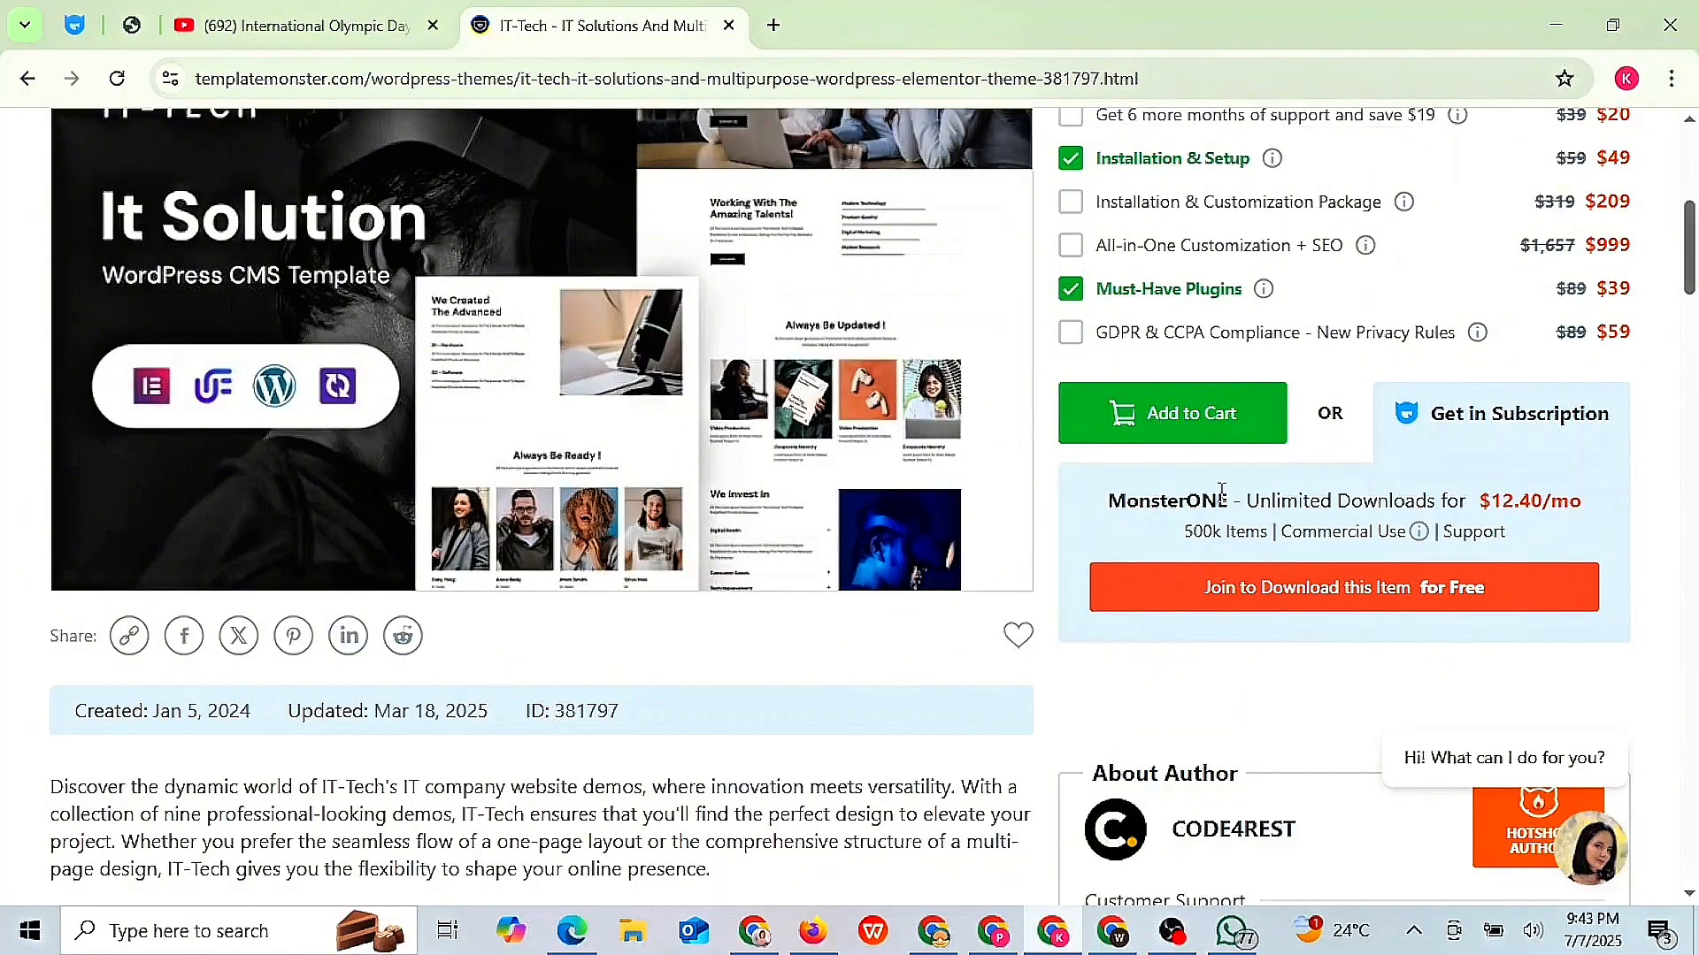
scroll(1221, 492, down, 15)
scroll(1221, 492, up, 10)
scroll(1221, 491, down, 5)
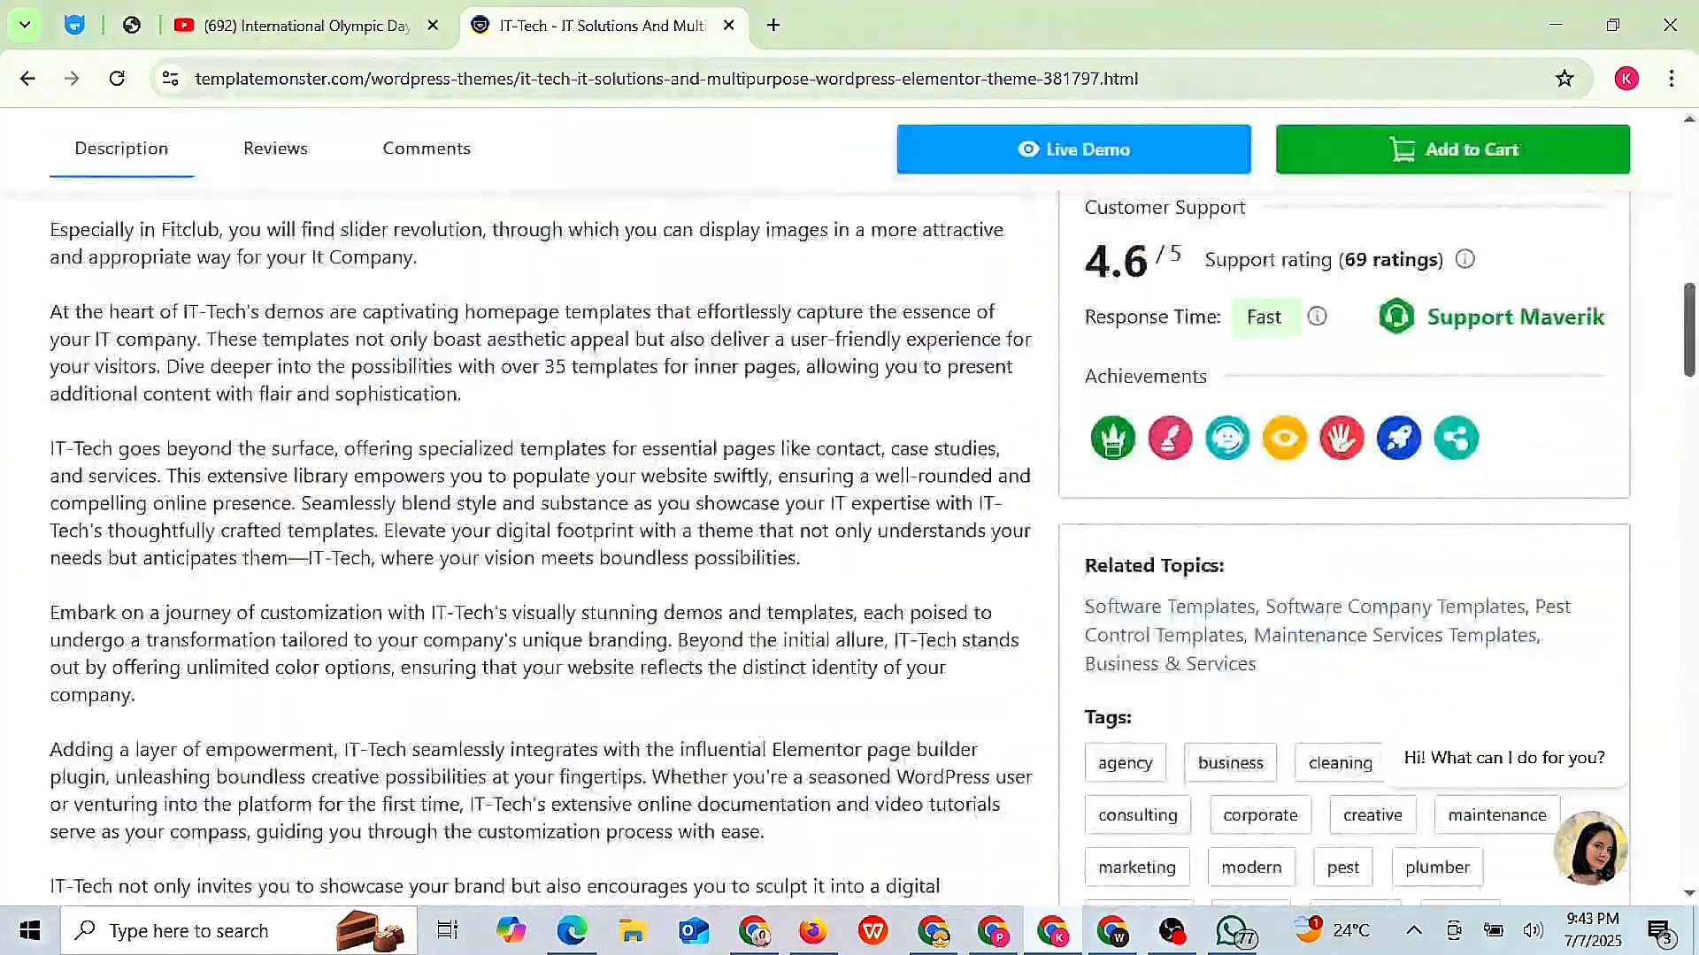
scroll(465, 478, up, 2)
scroll(465, 477, down, 8)
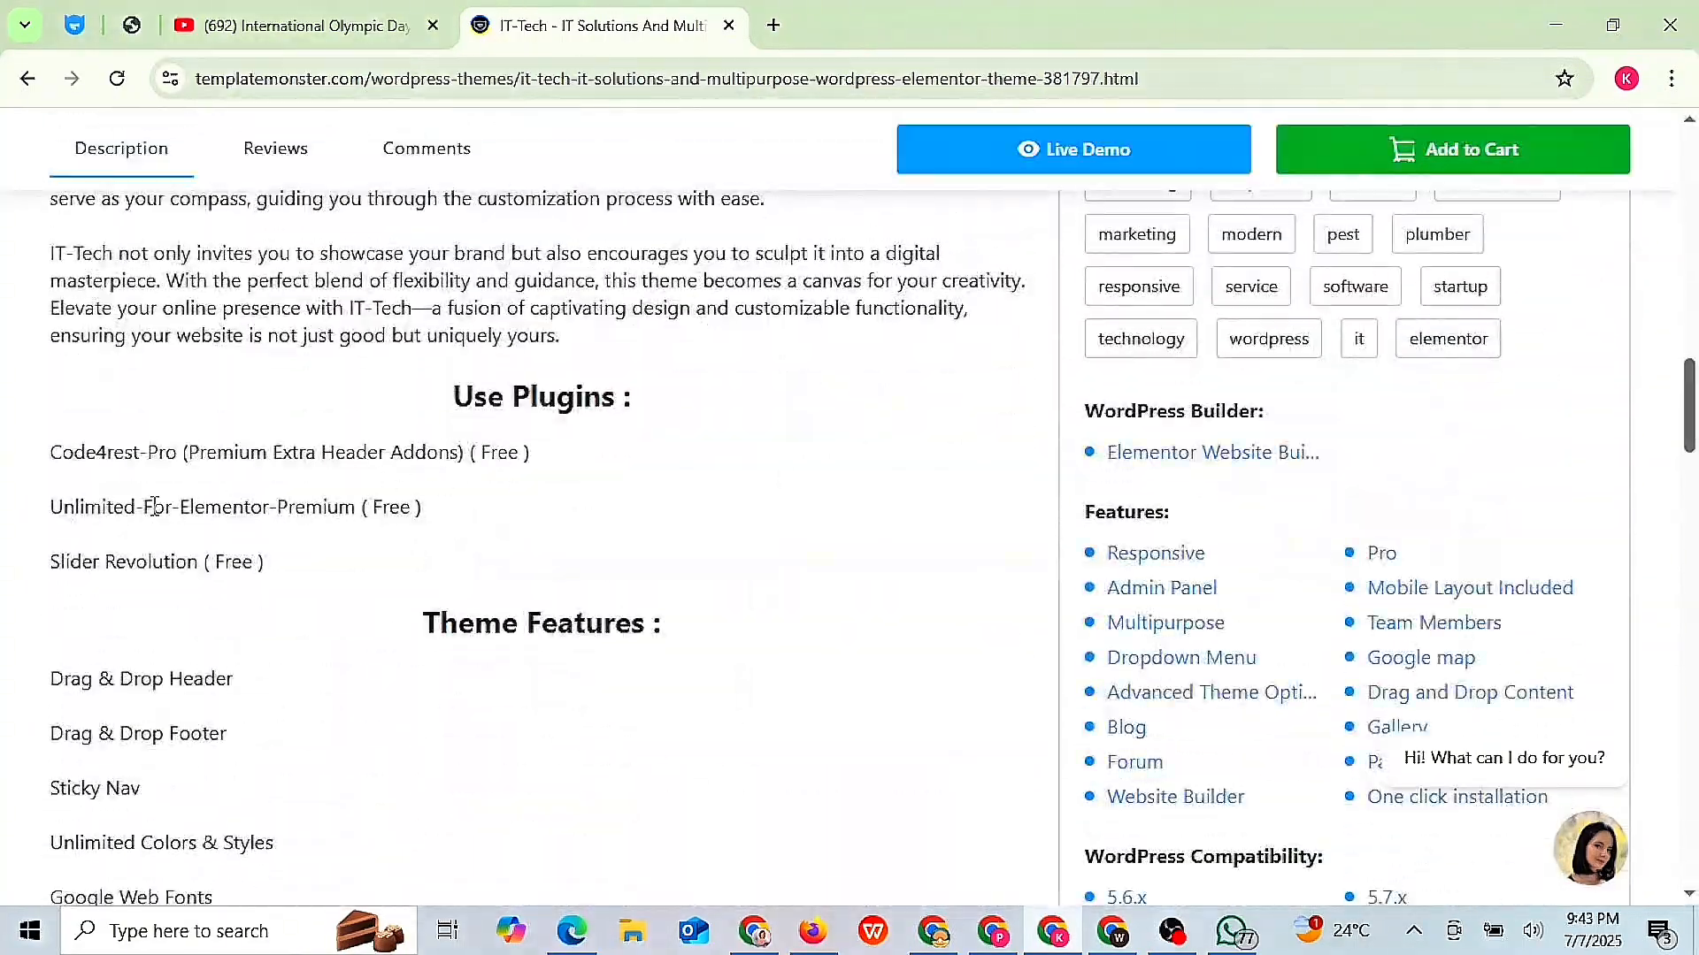
scroll(436, 592, down, 4)
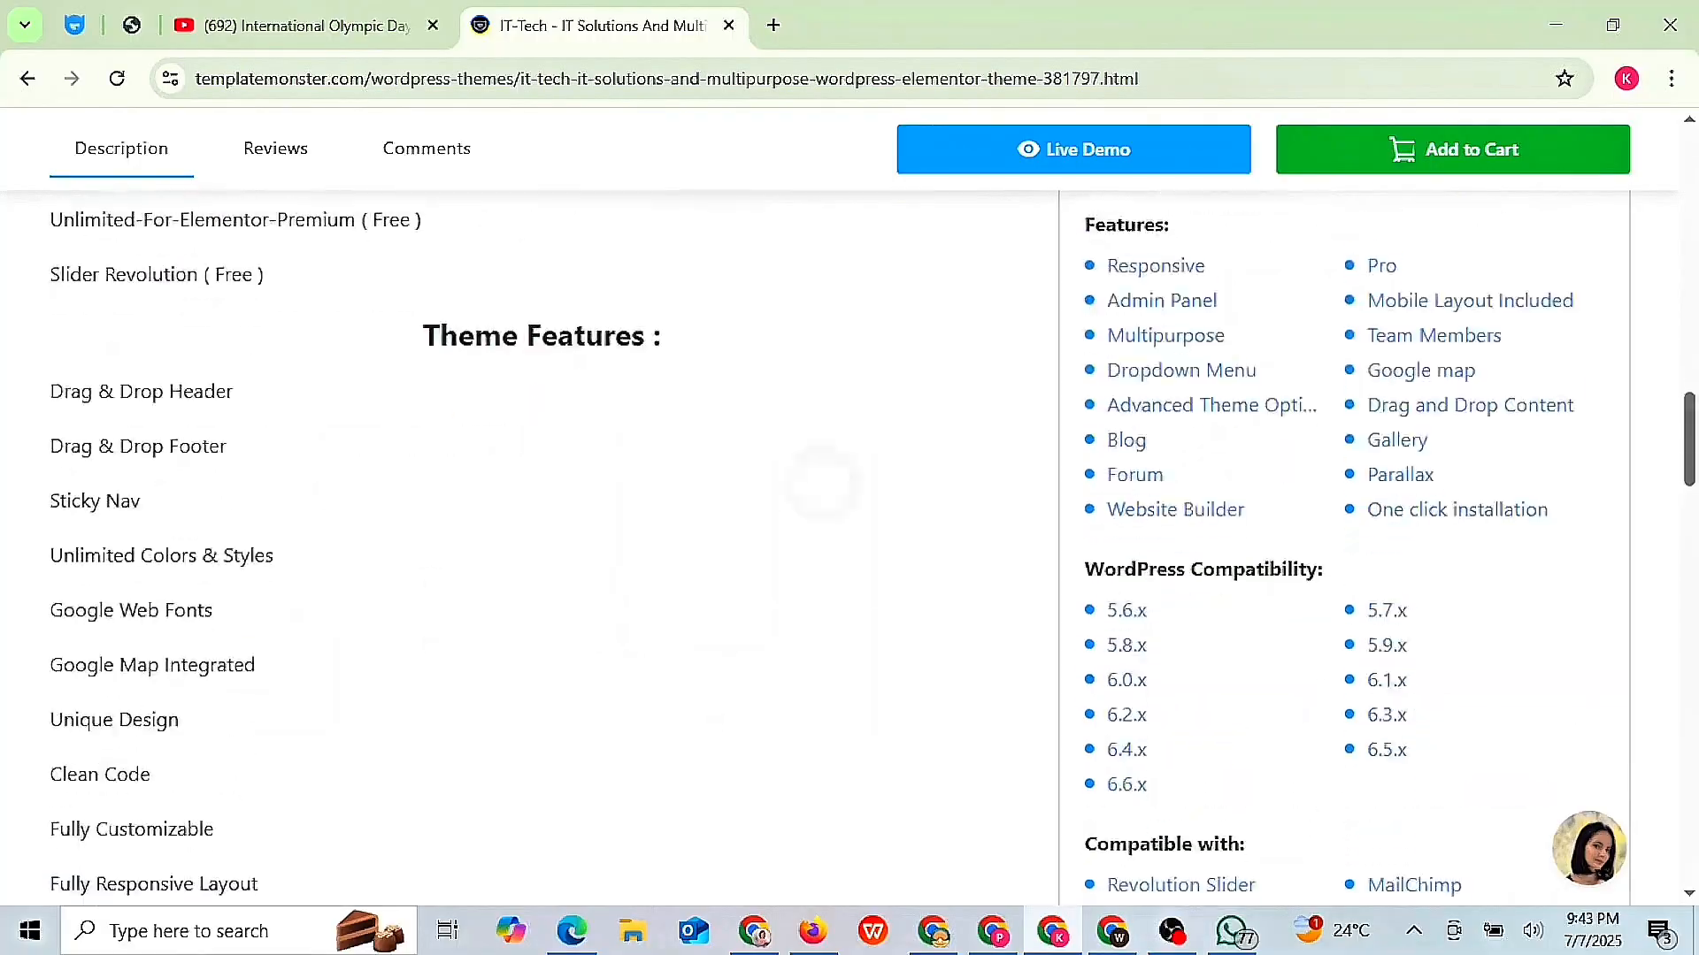
scroll(186, 265, down, 1)
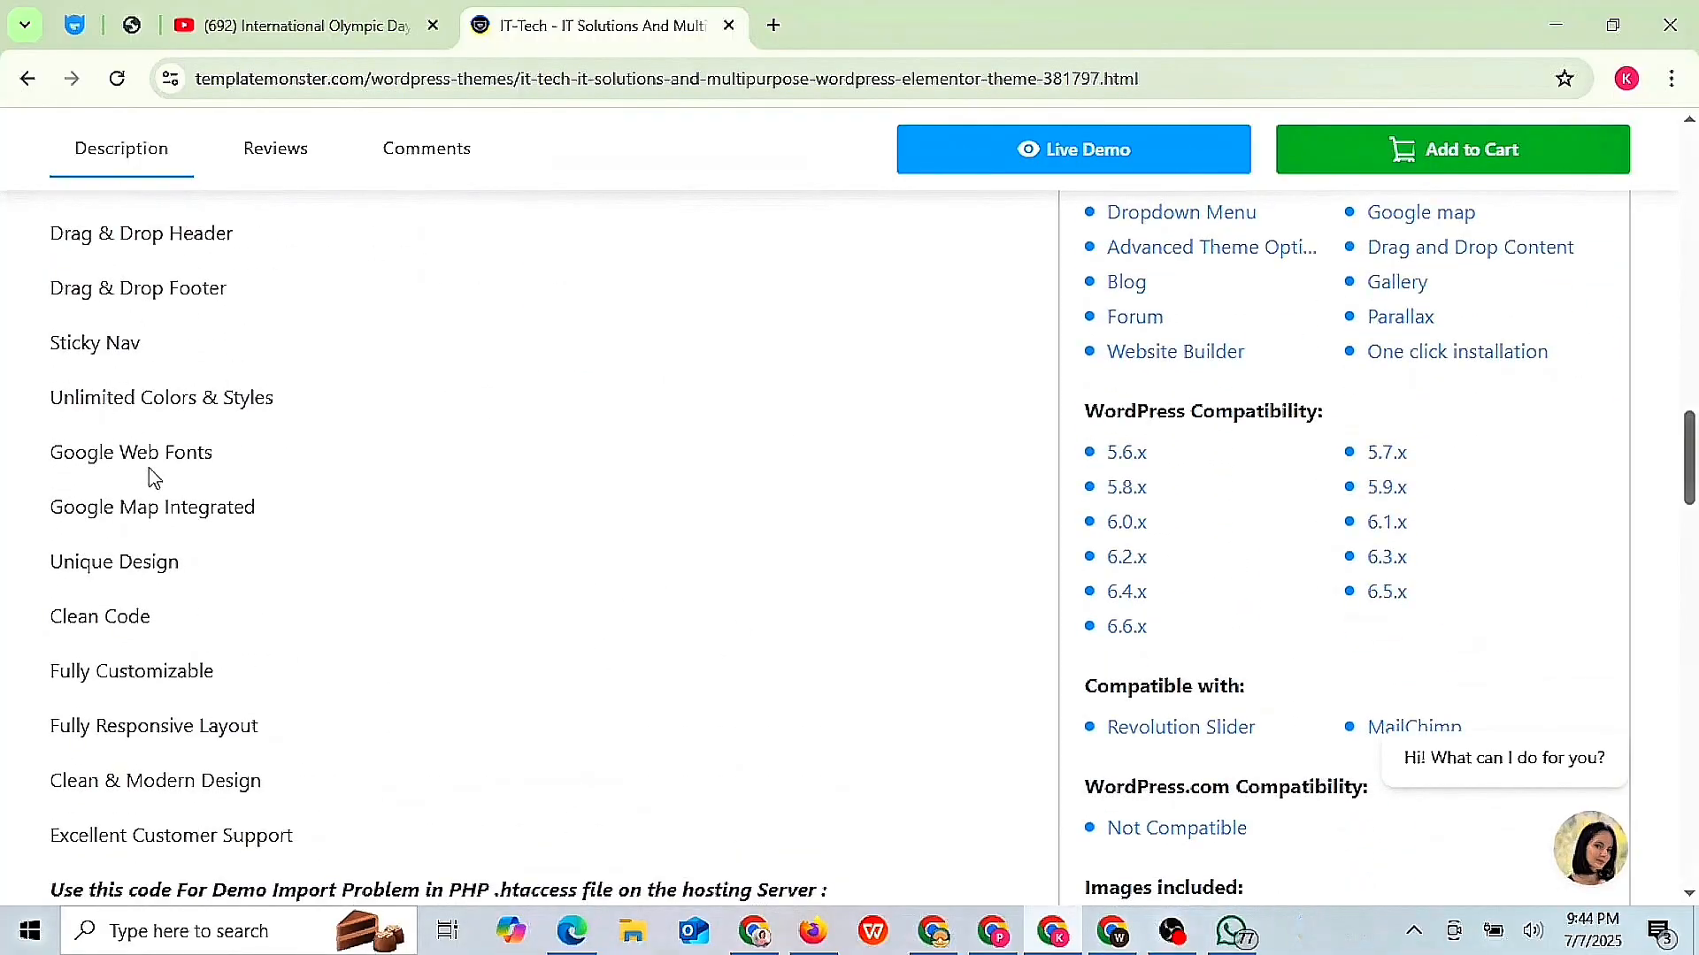
scroll(197, 841, down, 6)
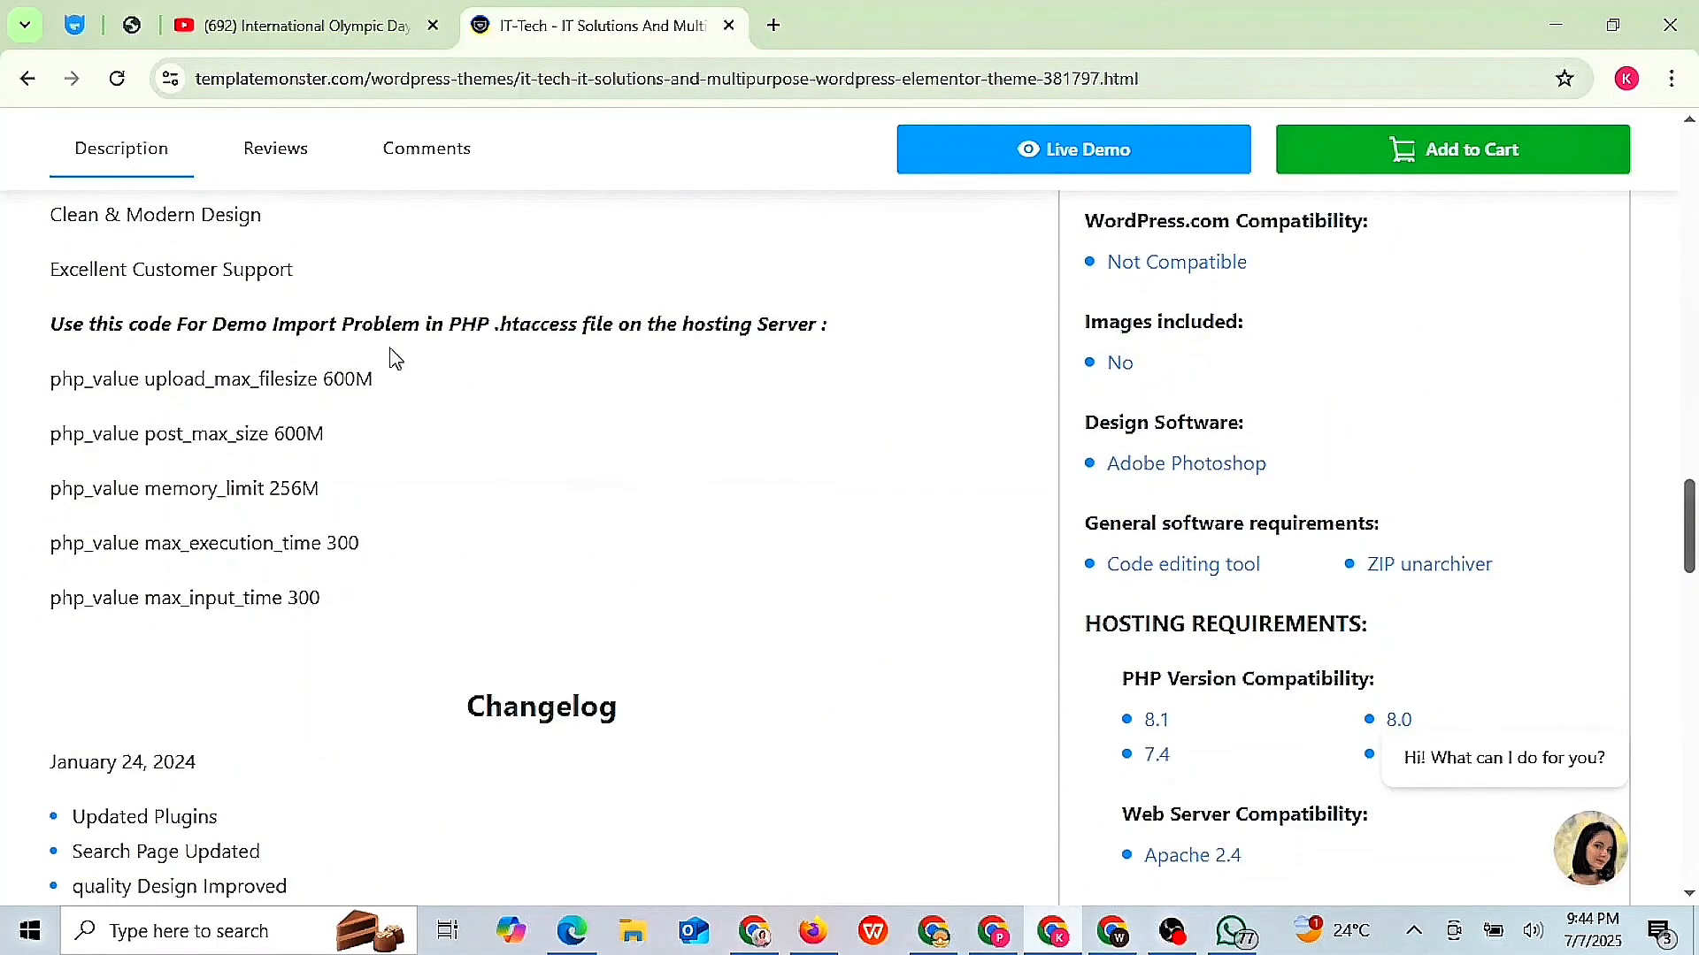
scroll(293, 270, down, 8)
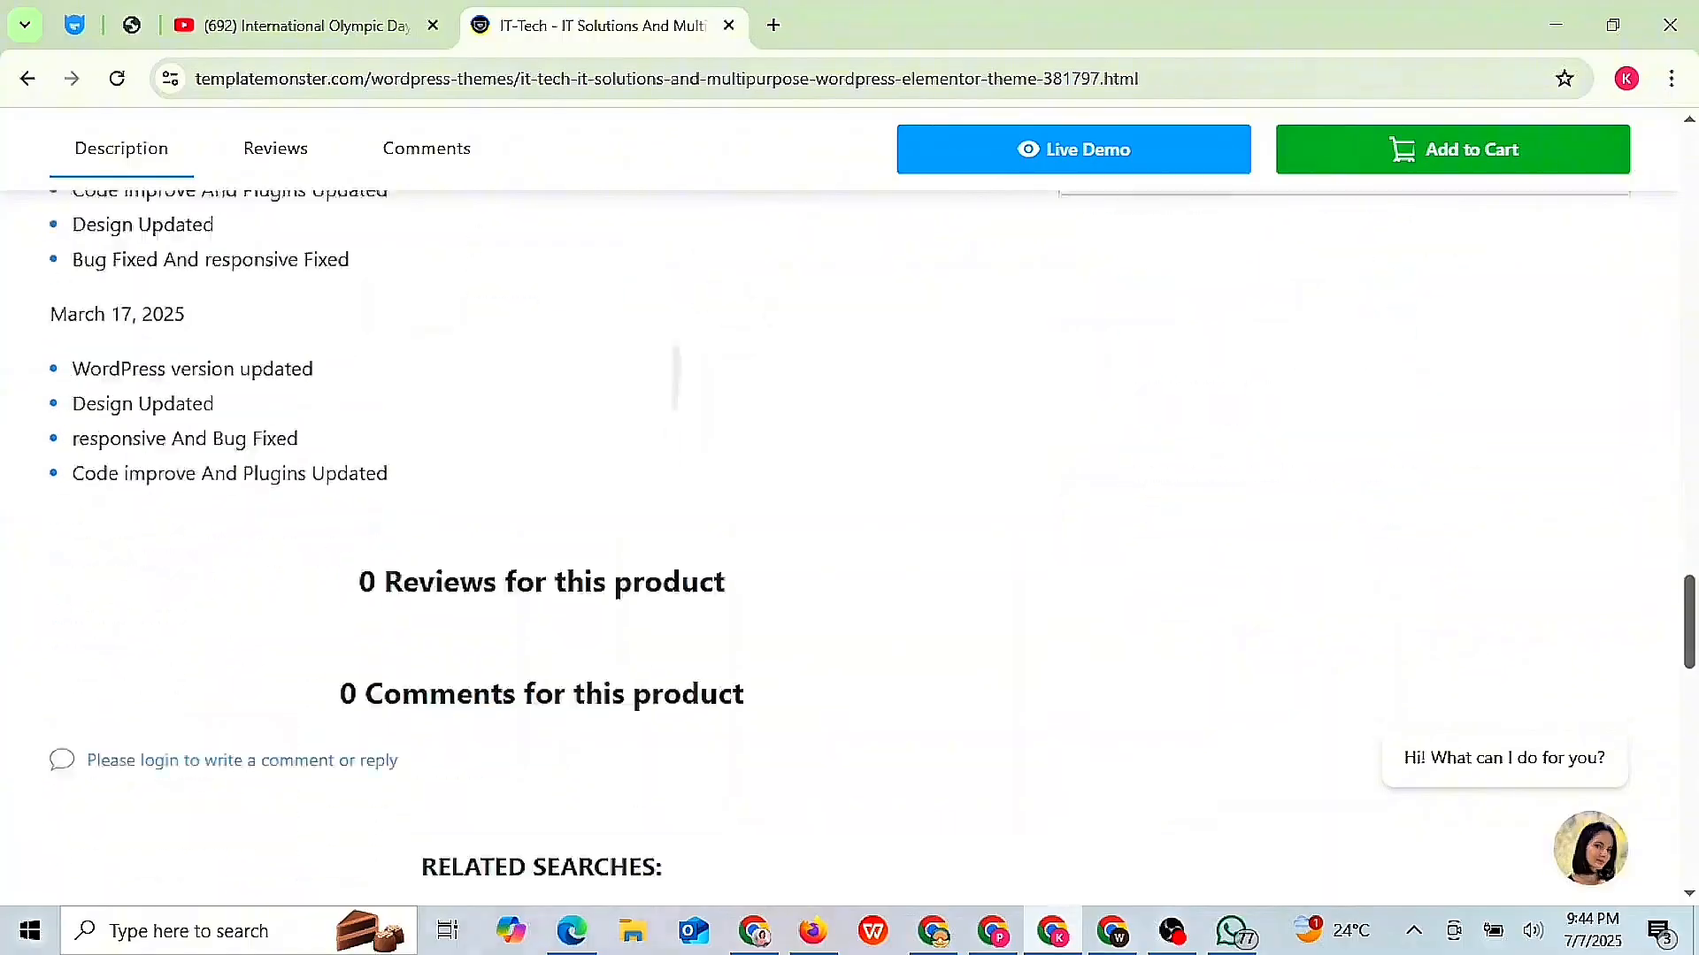
scroll(293, 270, up, 8)
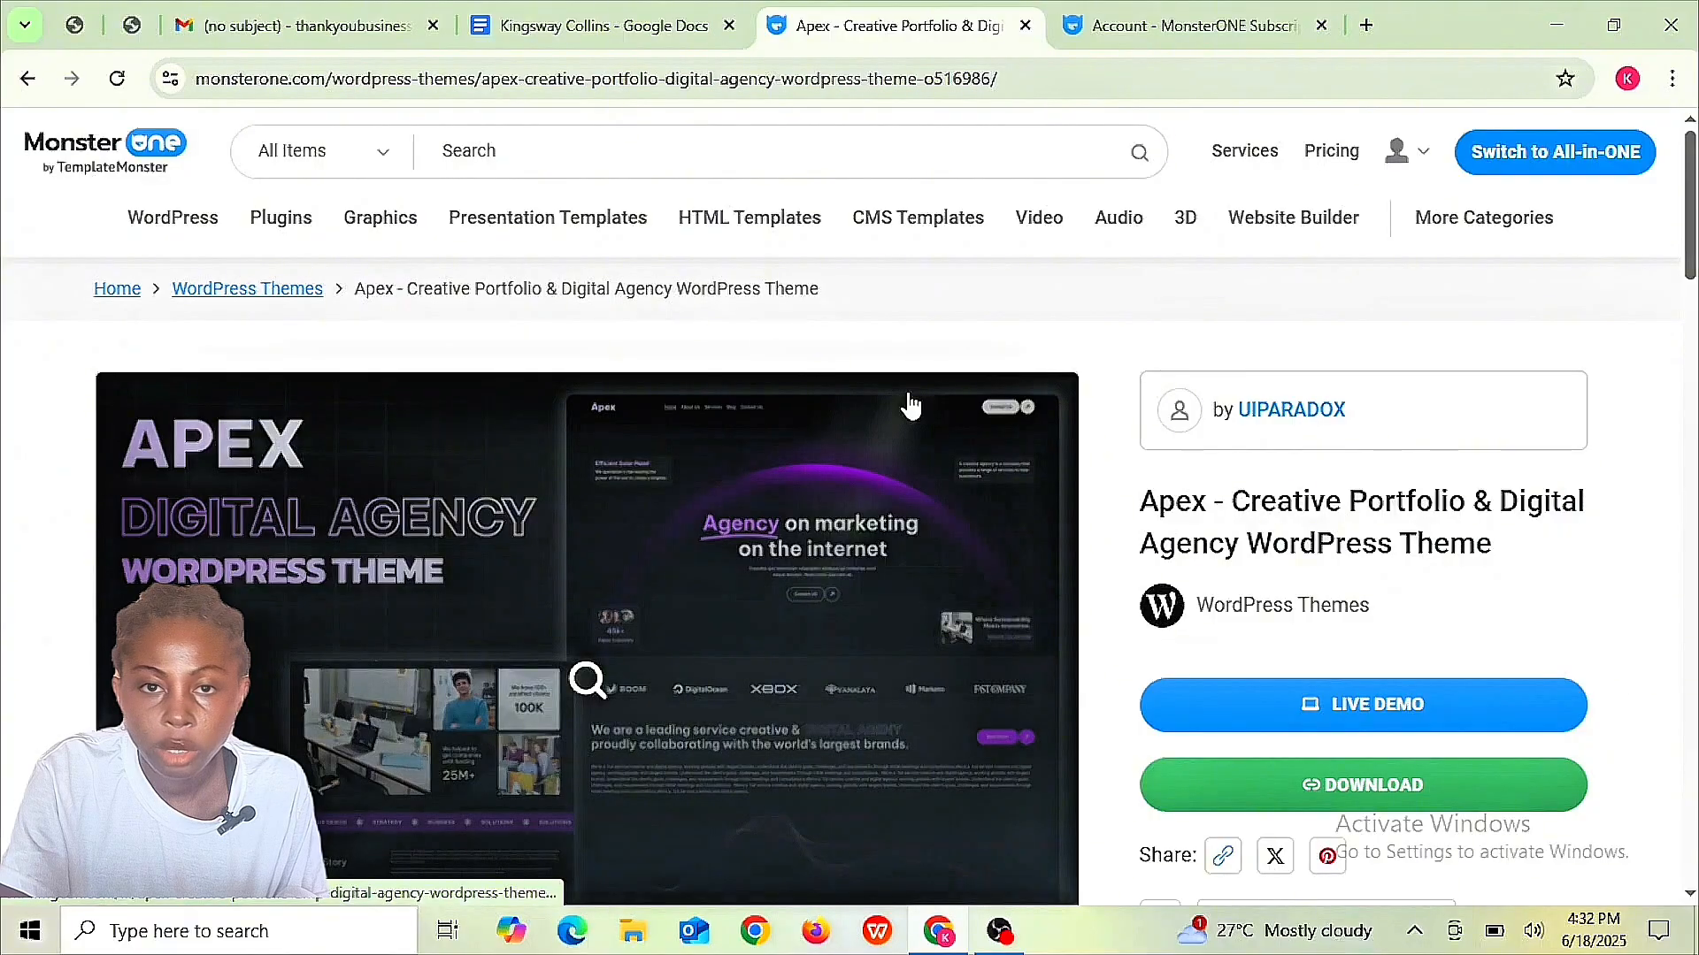
- Download the Apex theme zip, skipping the installation offer, and open File Explorer
scroll(910, 405, down, 3)
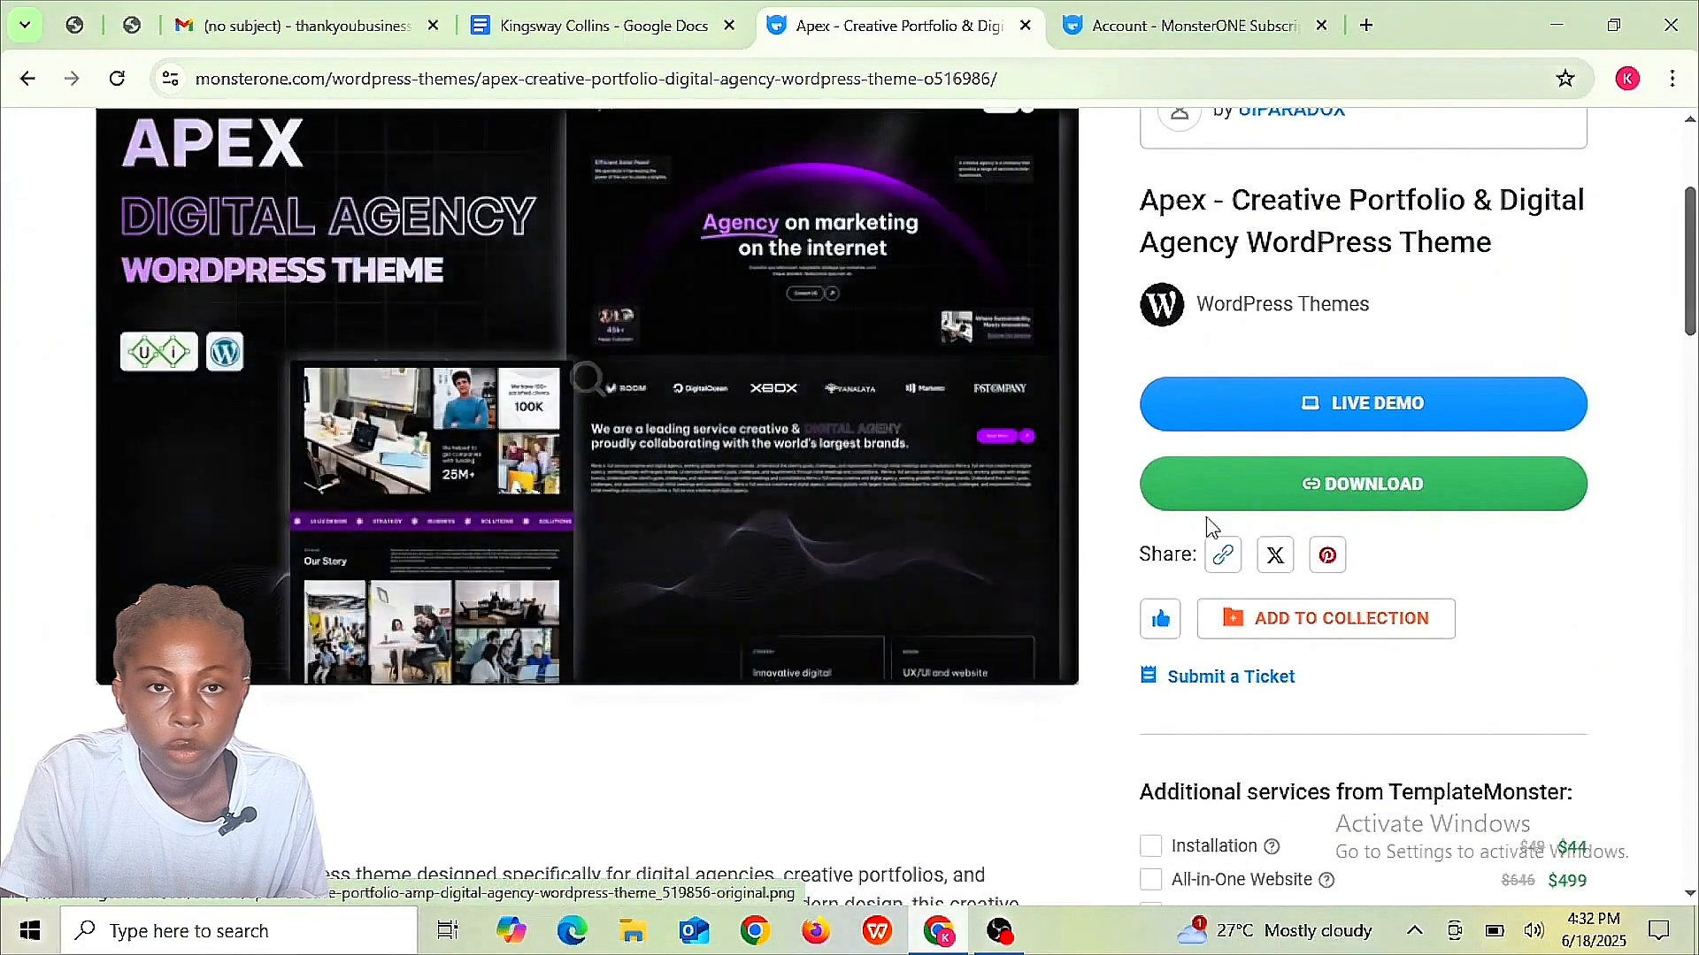
click(1347, 485)
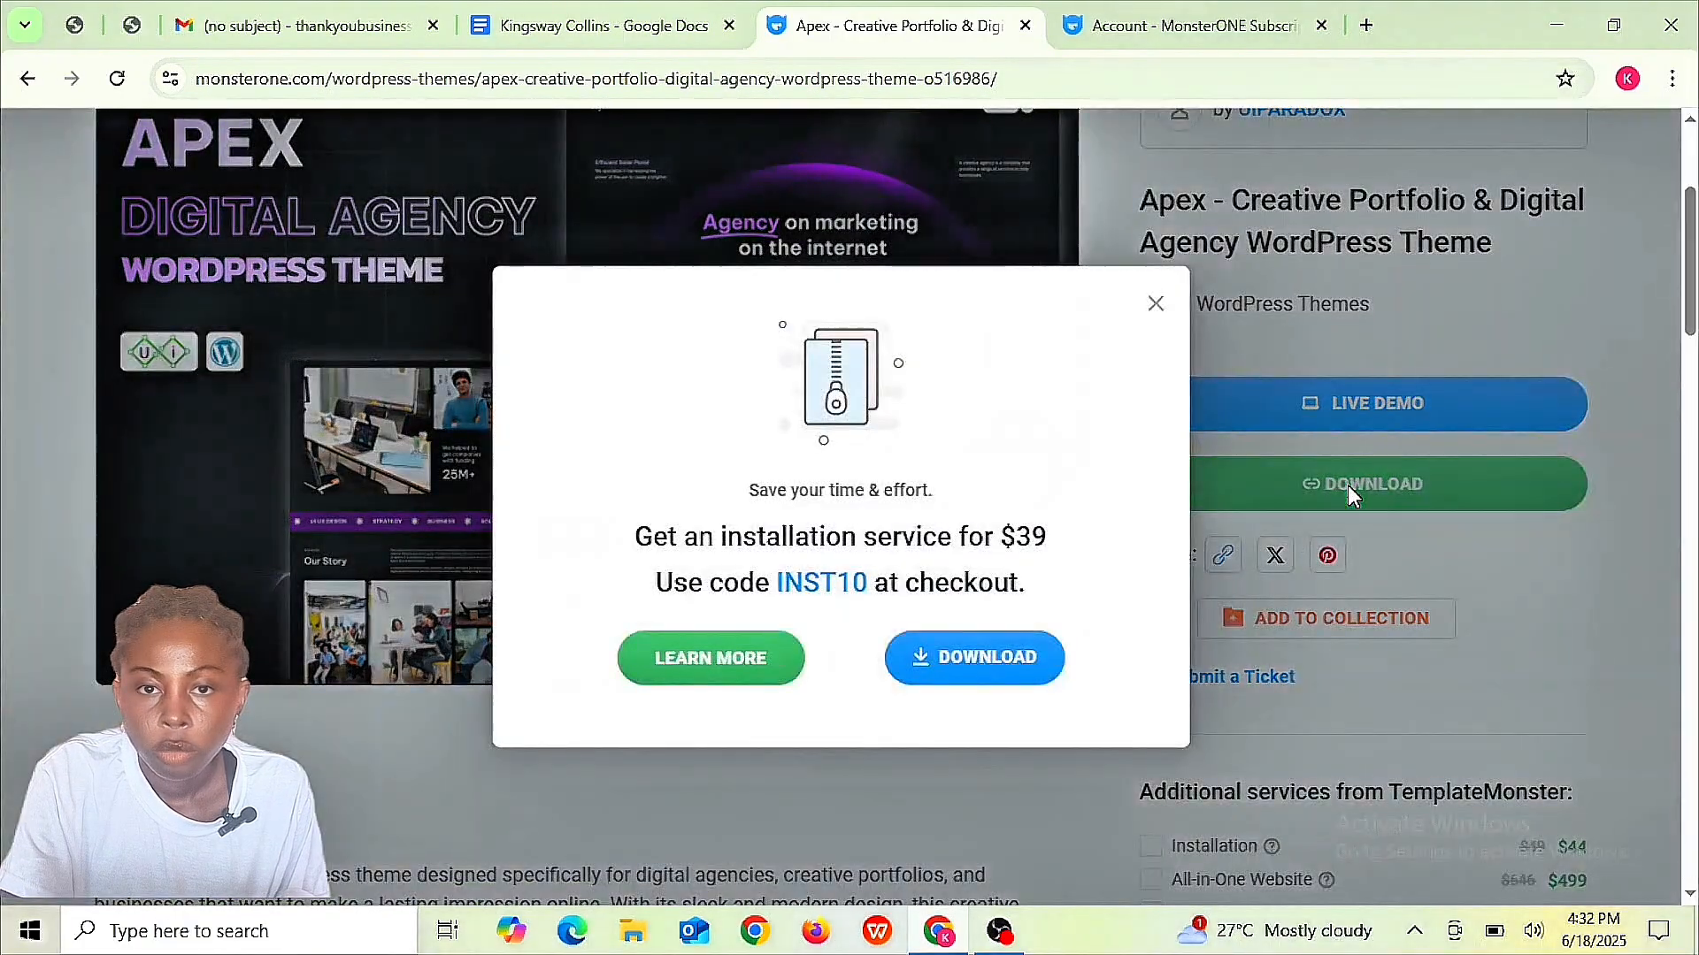
click(986, 653)
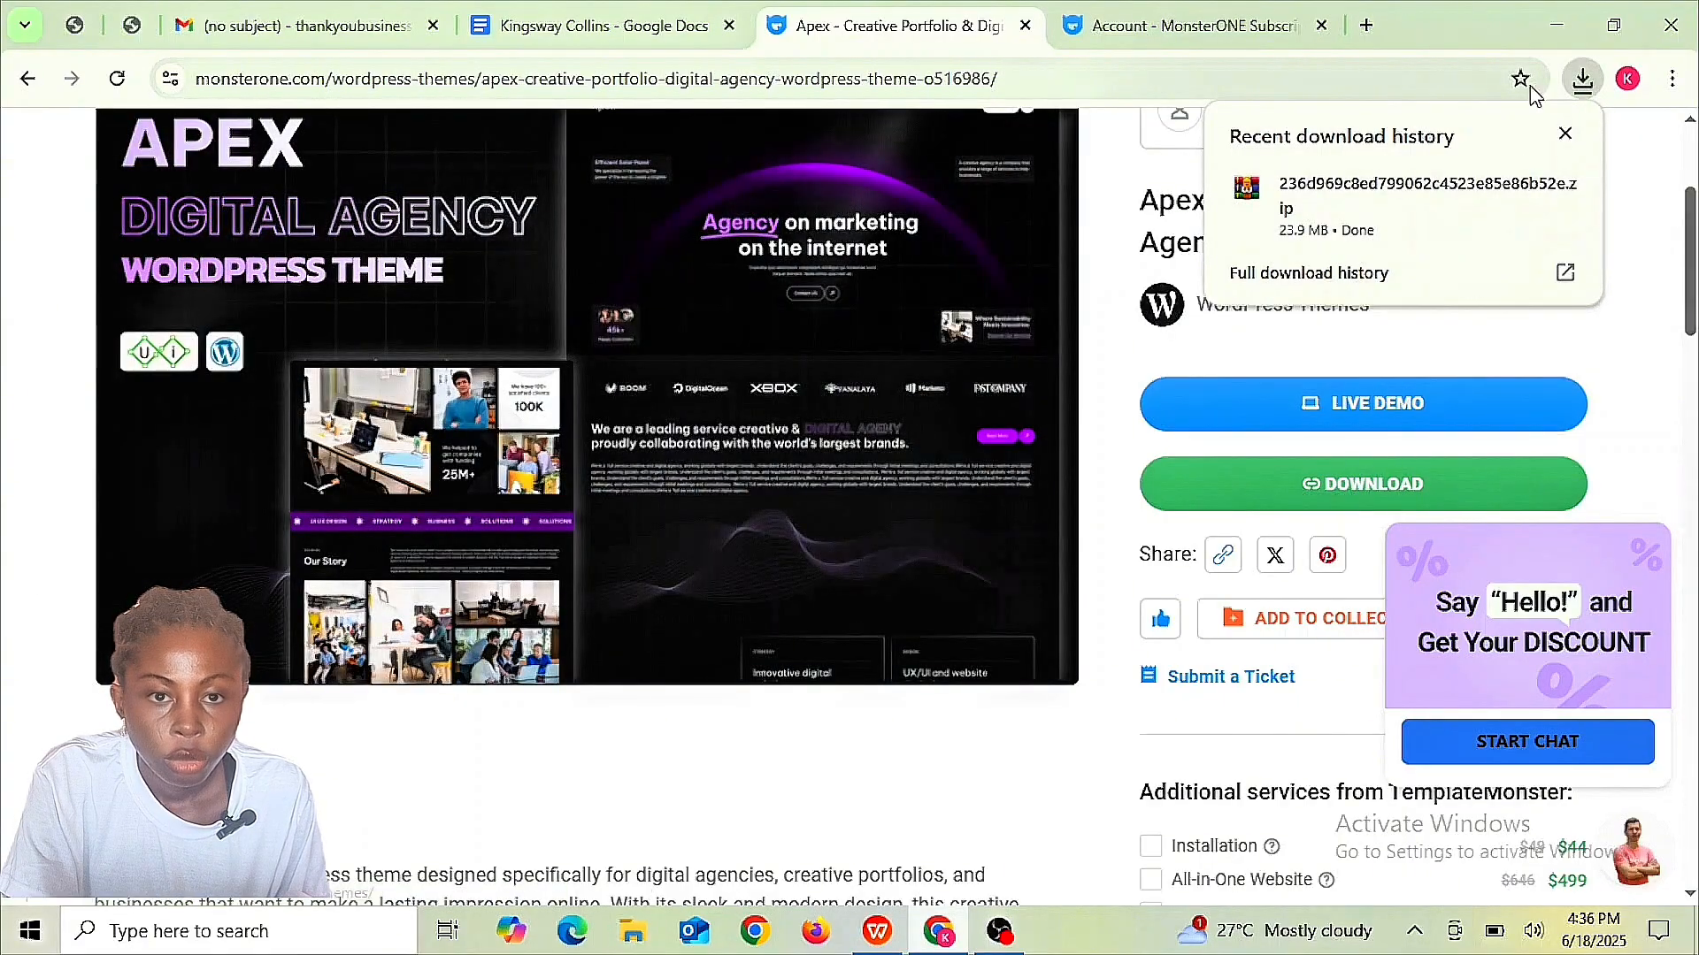
click(1583, 79)
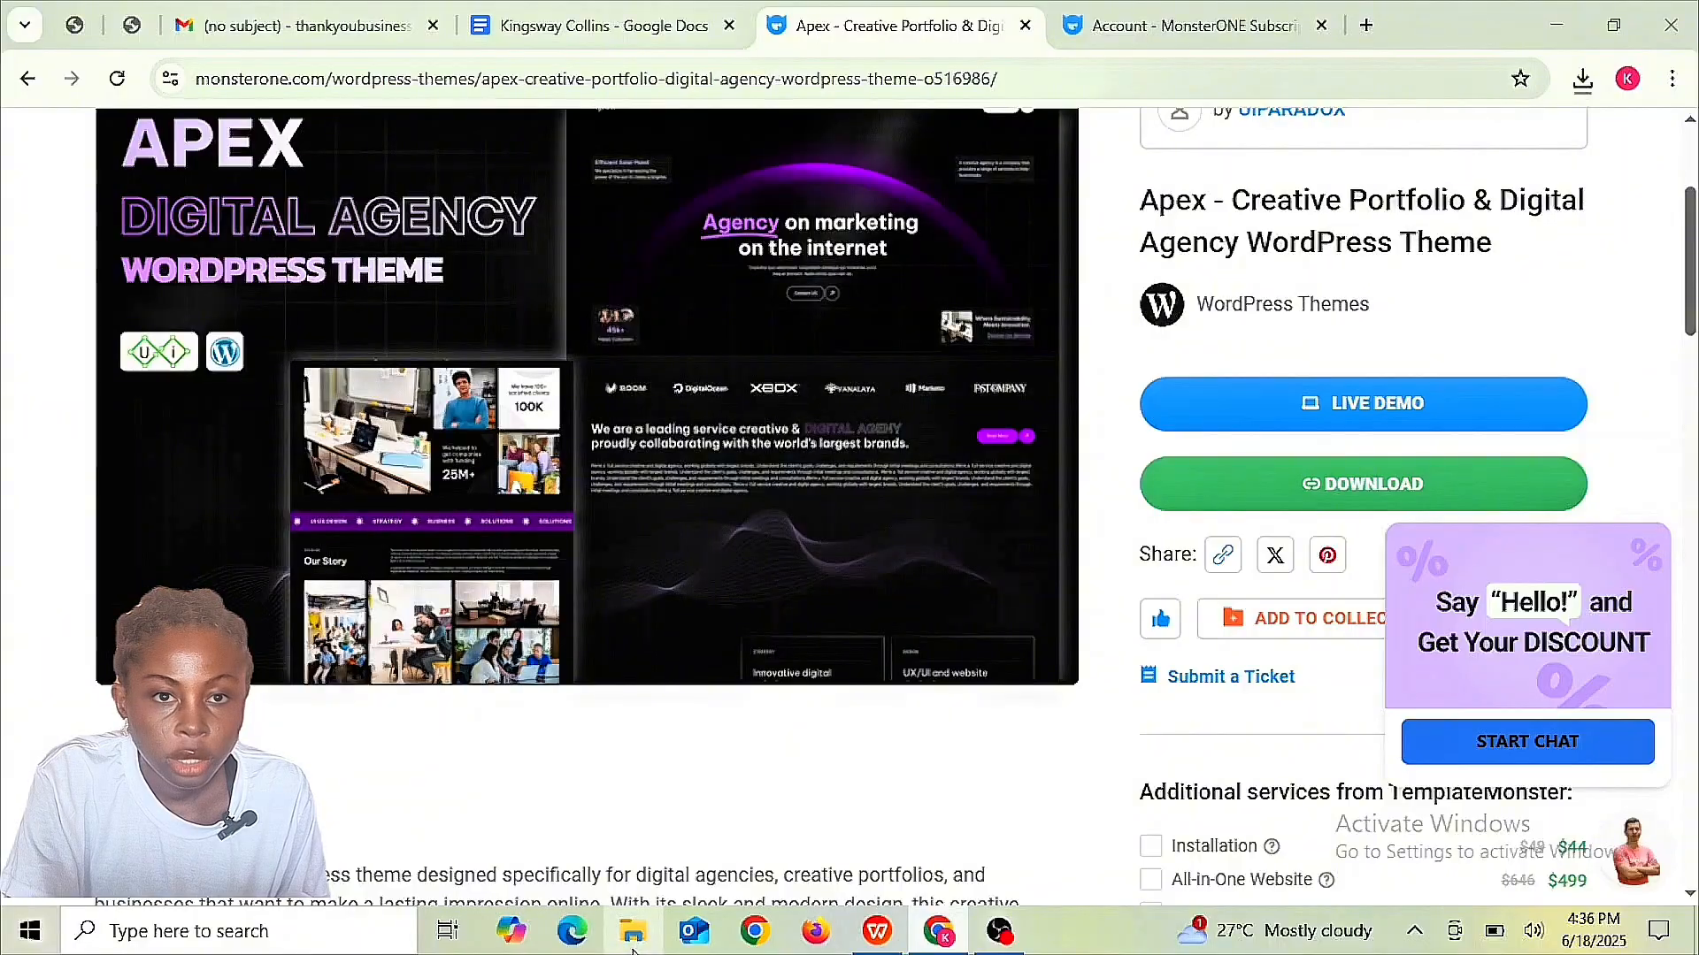
click(633, 932)
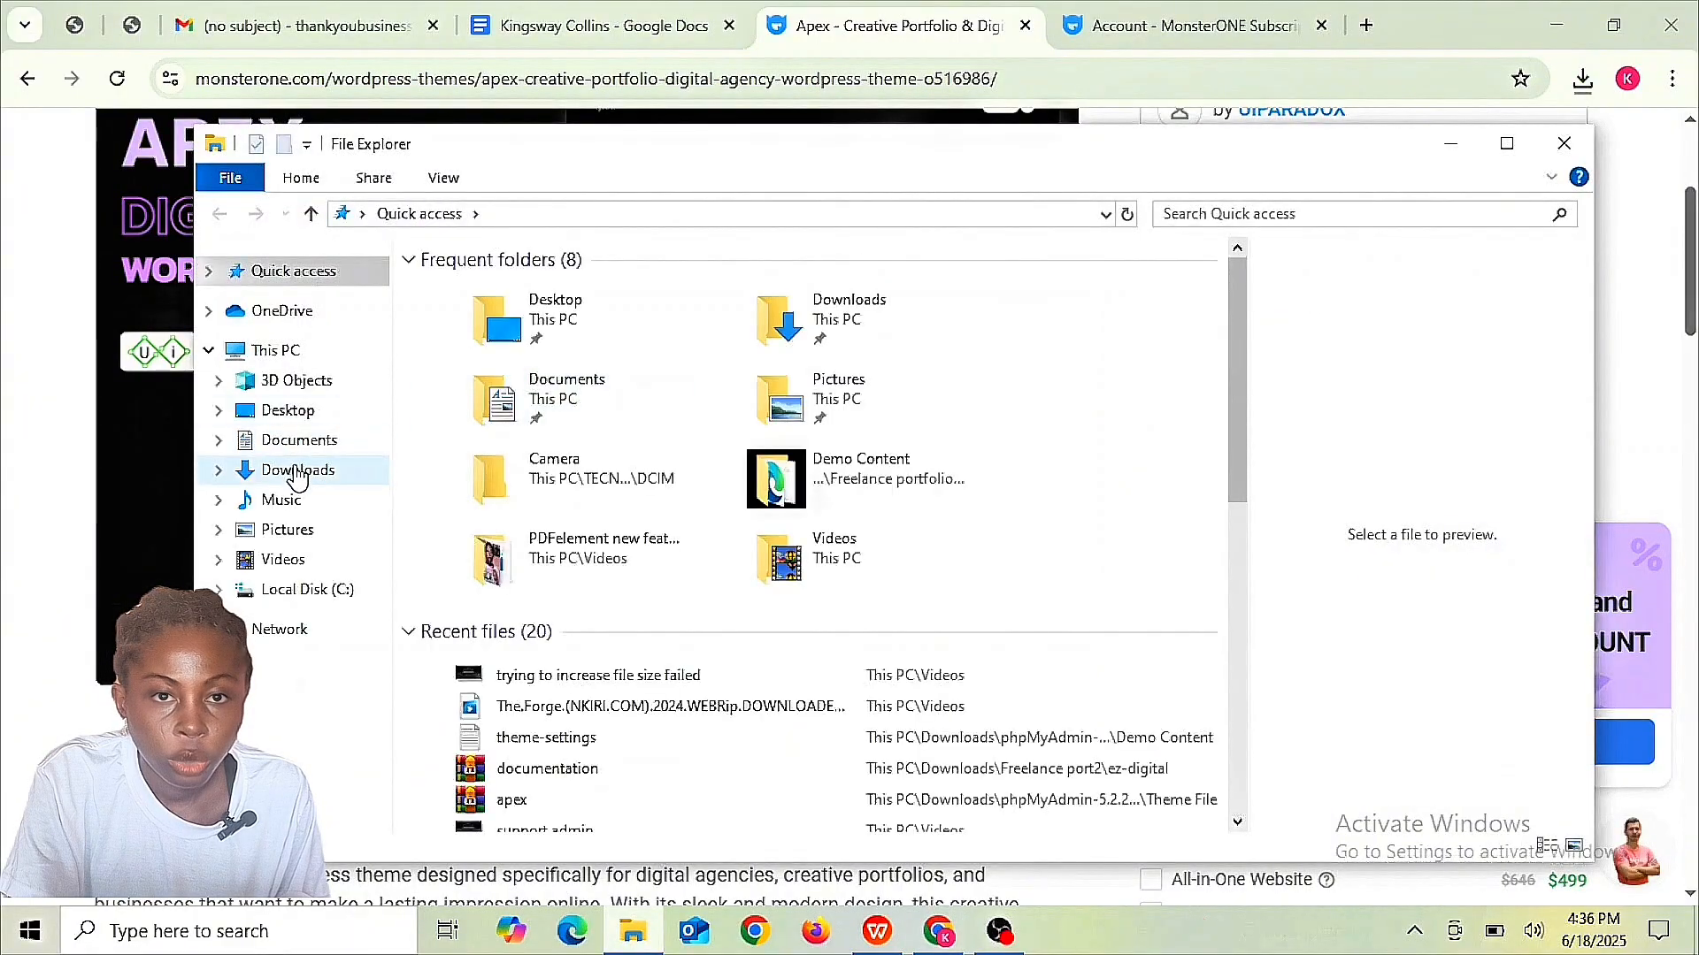
- Extract the two theme zips into 'Freelance portfolio web1' and 'Freelance web2' in Downloads, then browse them
click(297, 471)
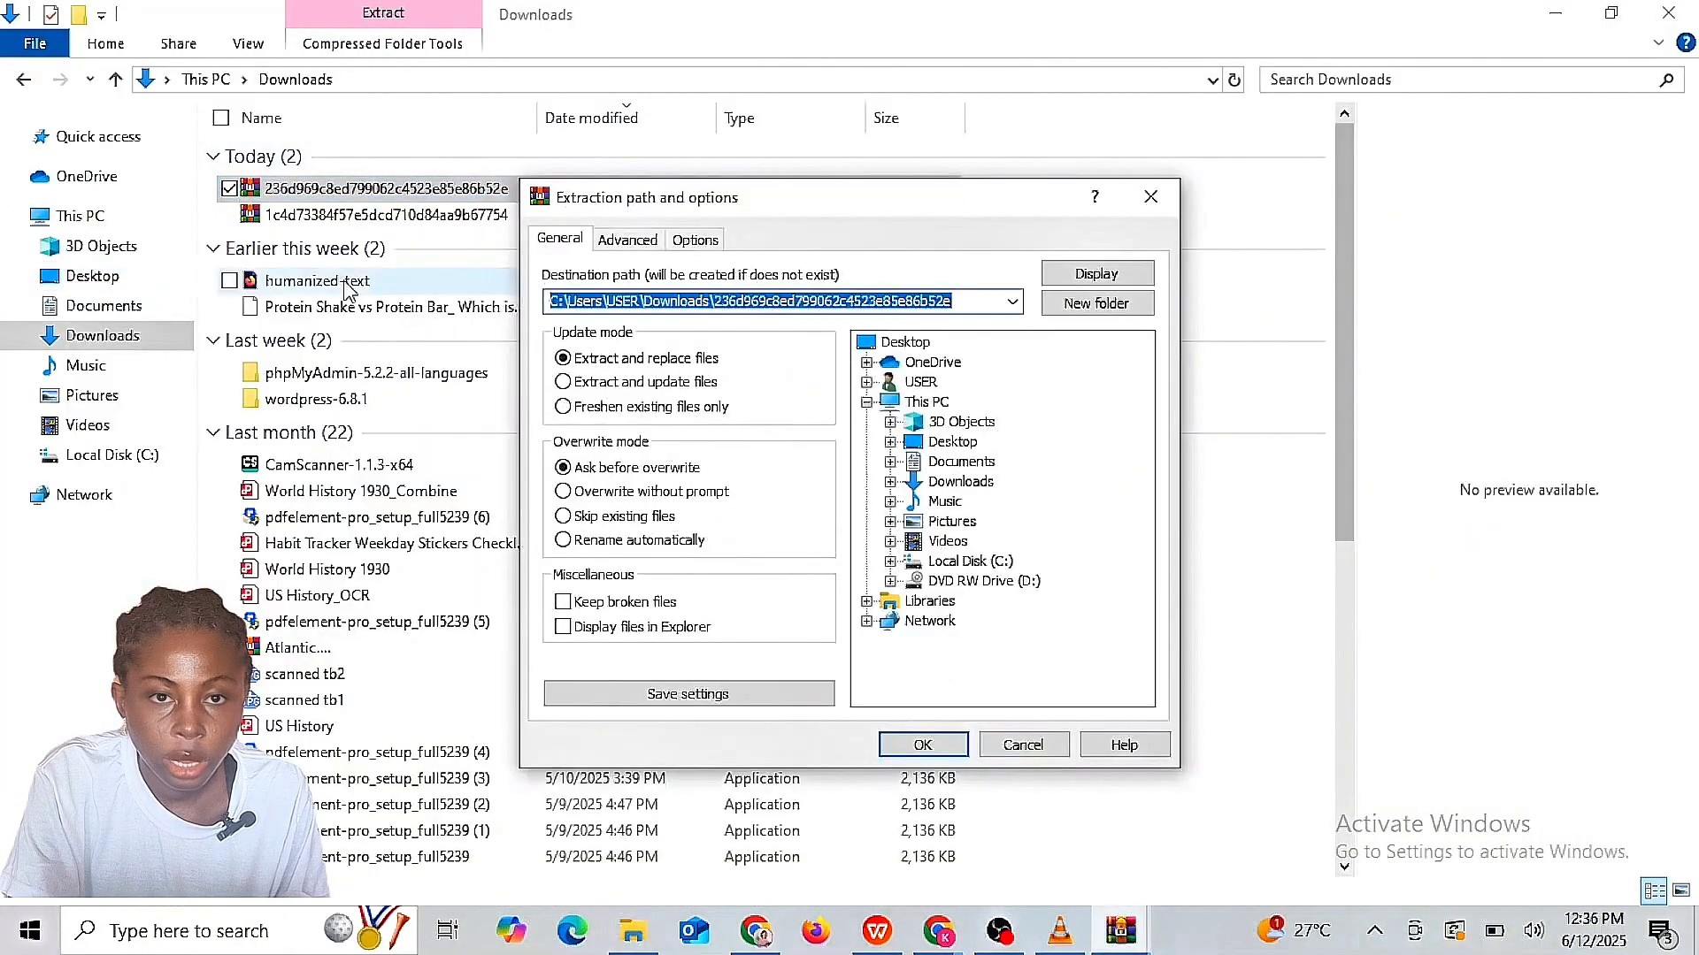
key(BackSpace)
text(Freelance portfolio we)
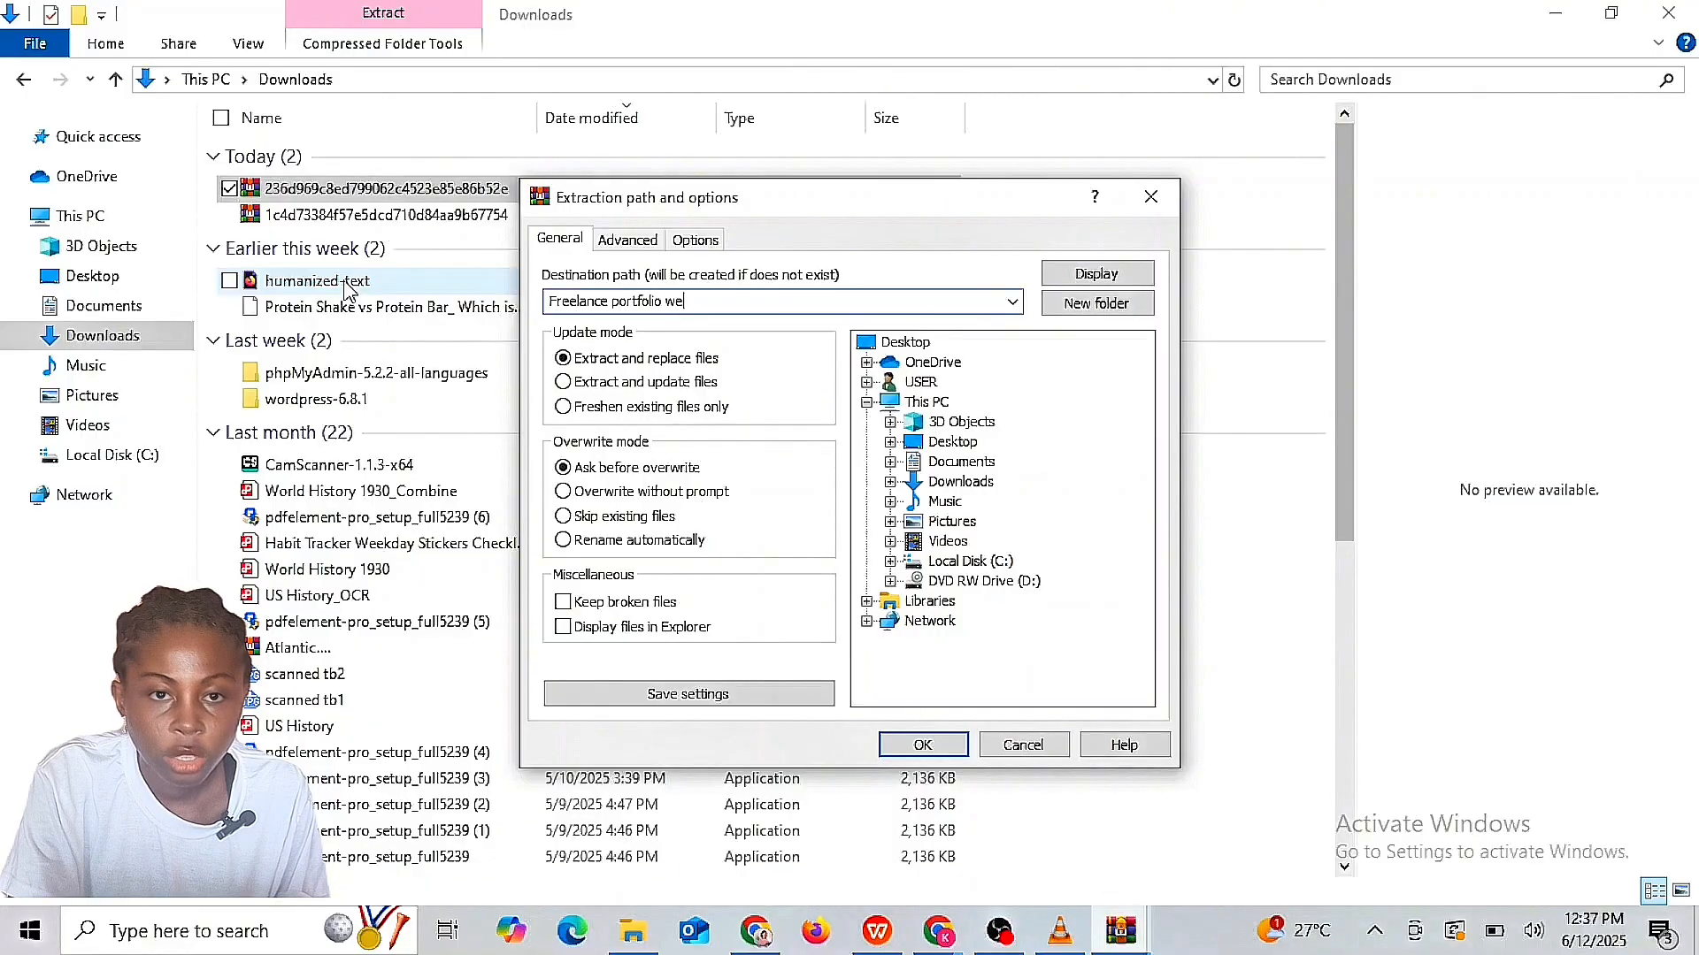
text(b1)
key(Return)
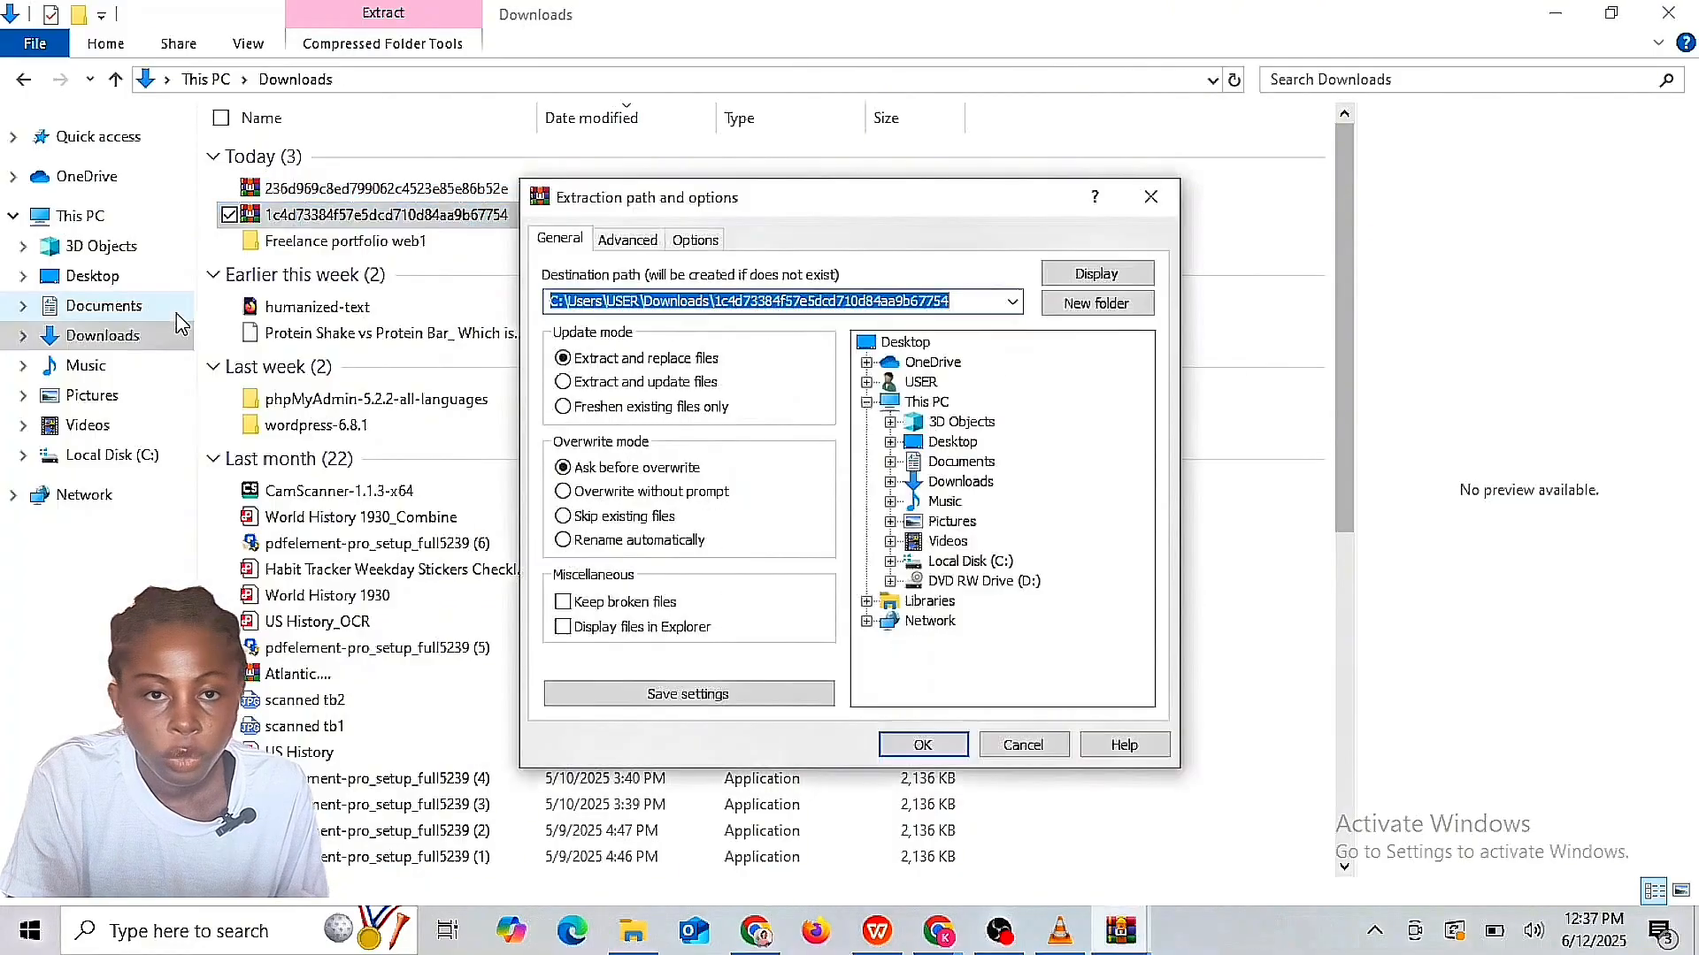
text(Fr)
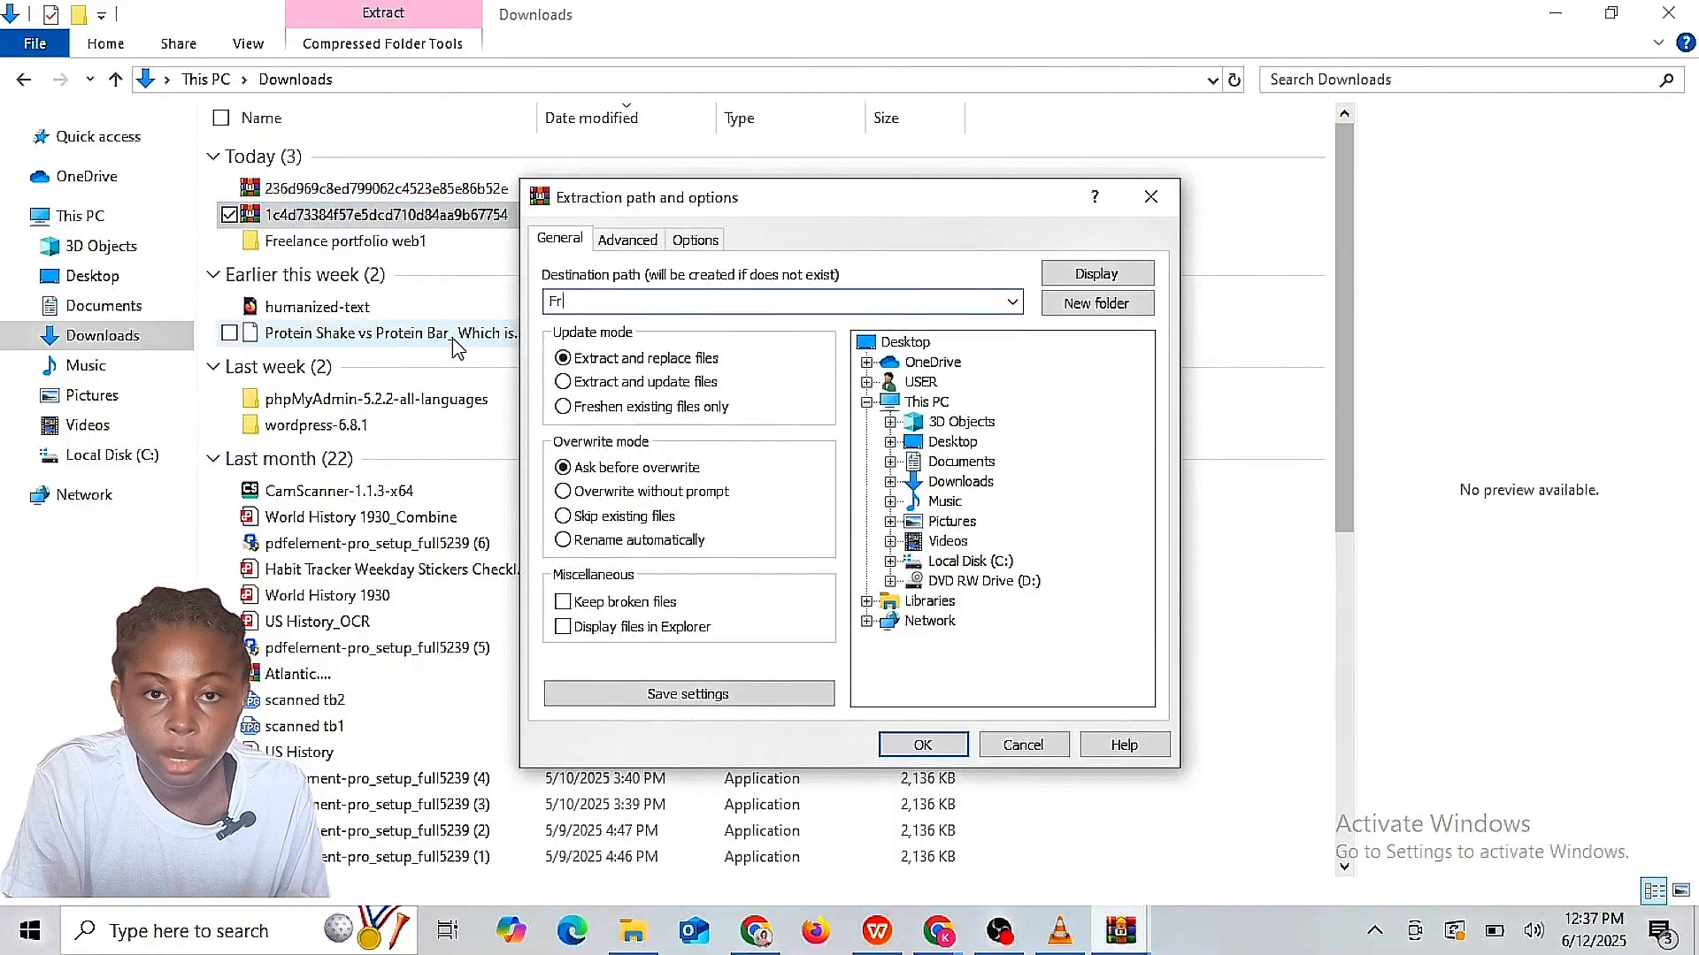
text(eelance web2)
key(Return)
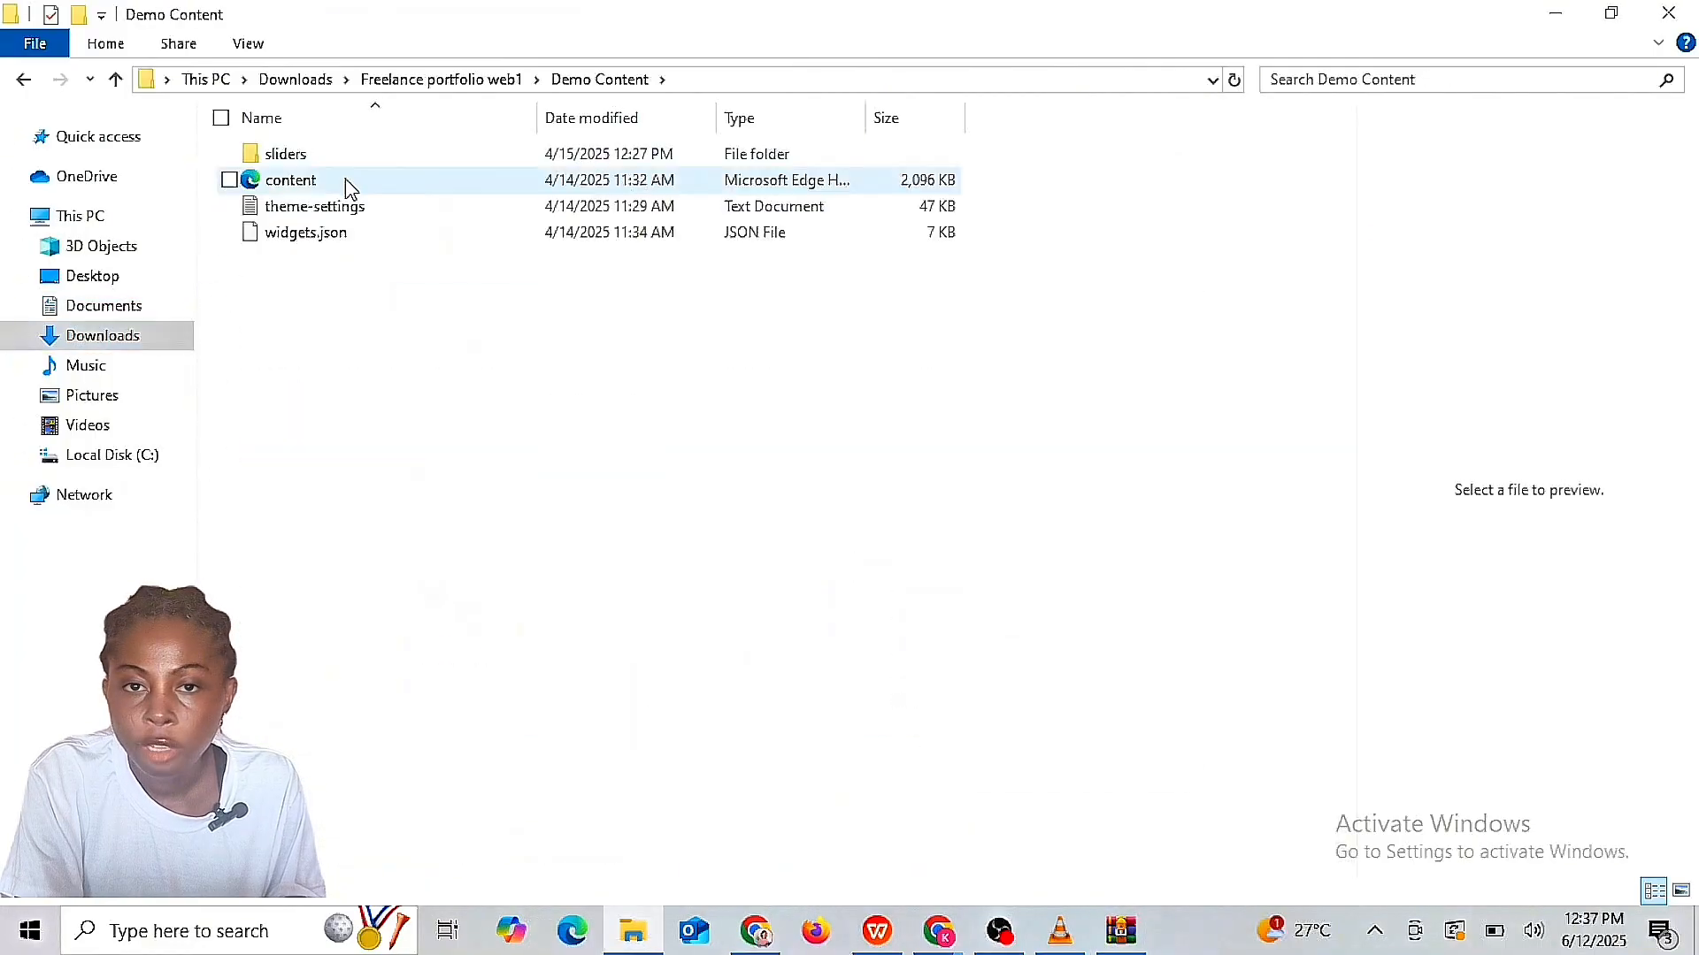
double_click(292, 154)
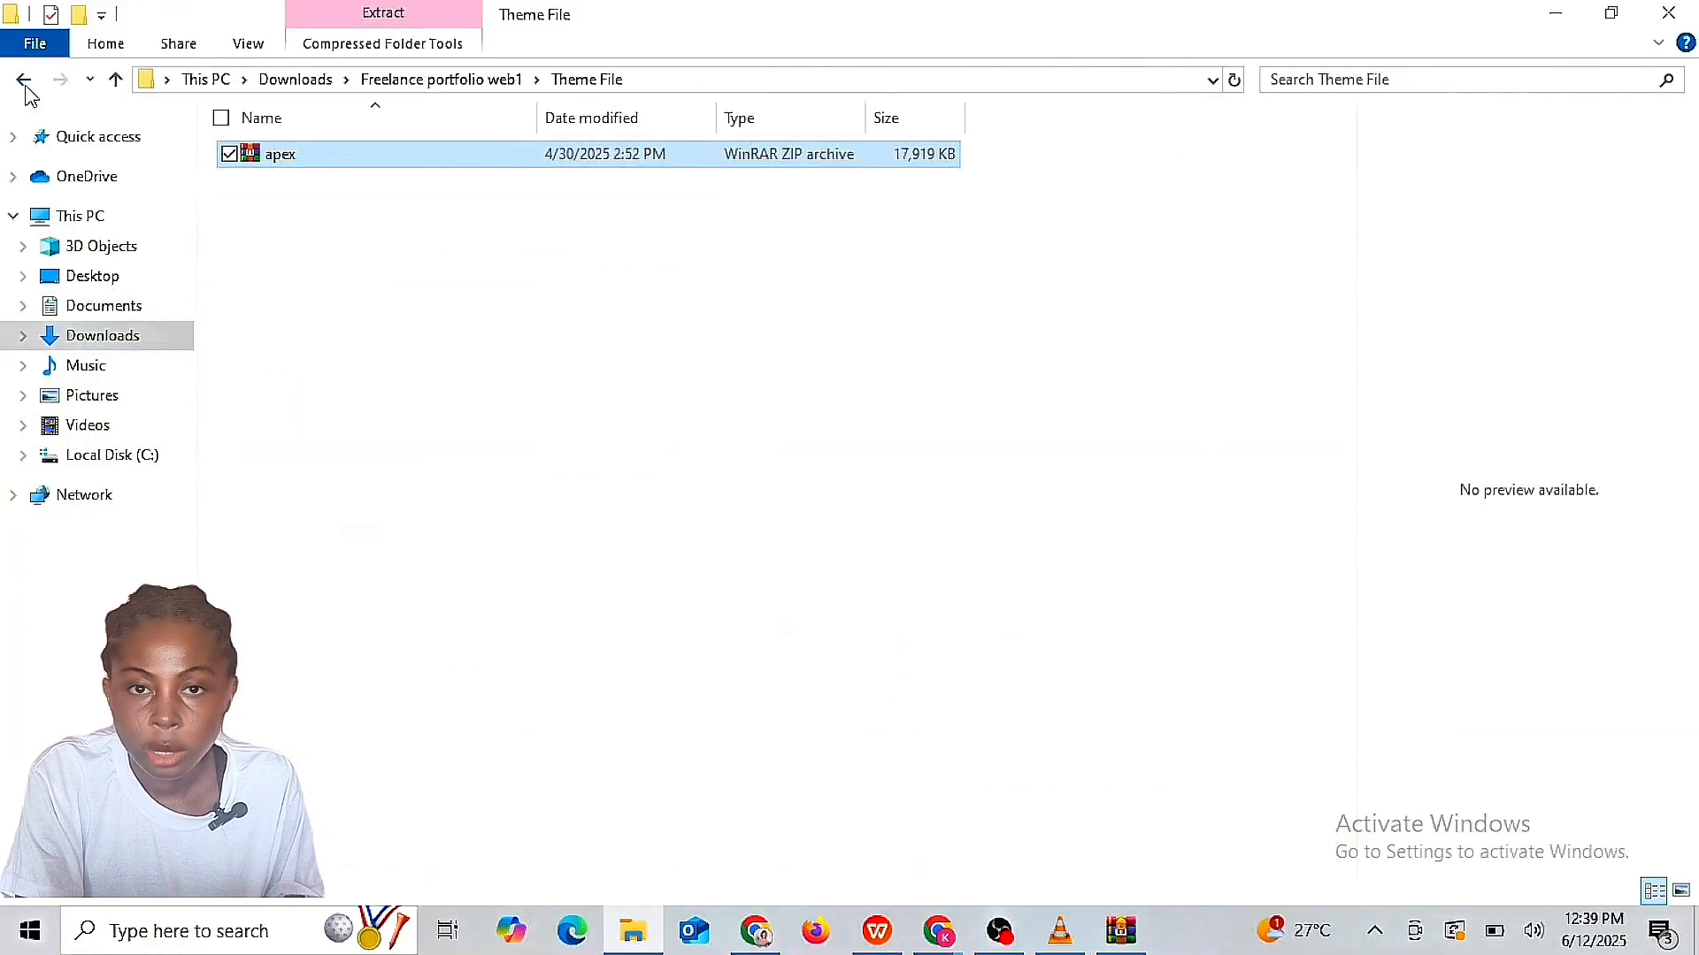
click(25, 81)
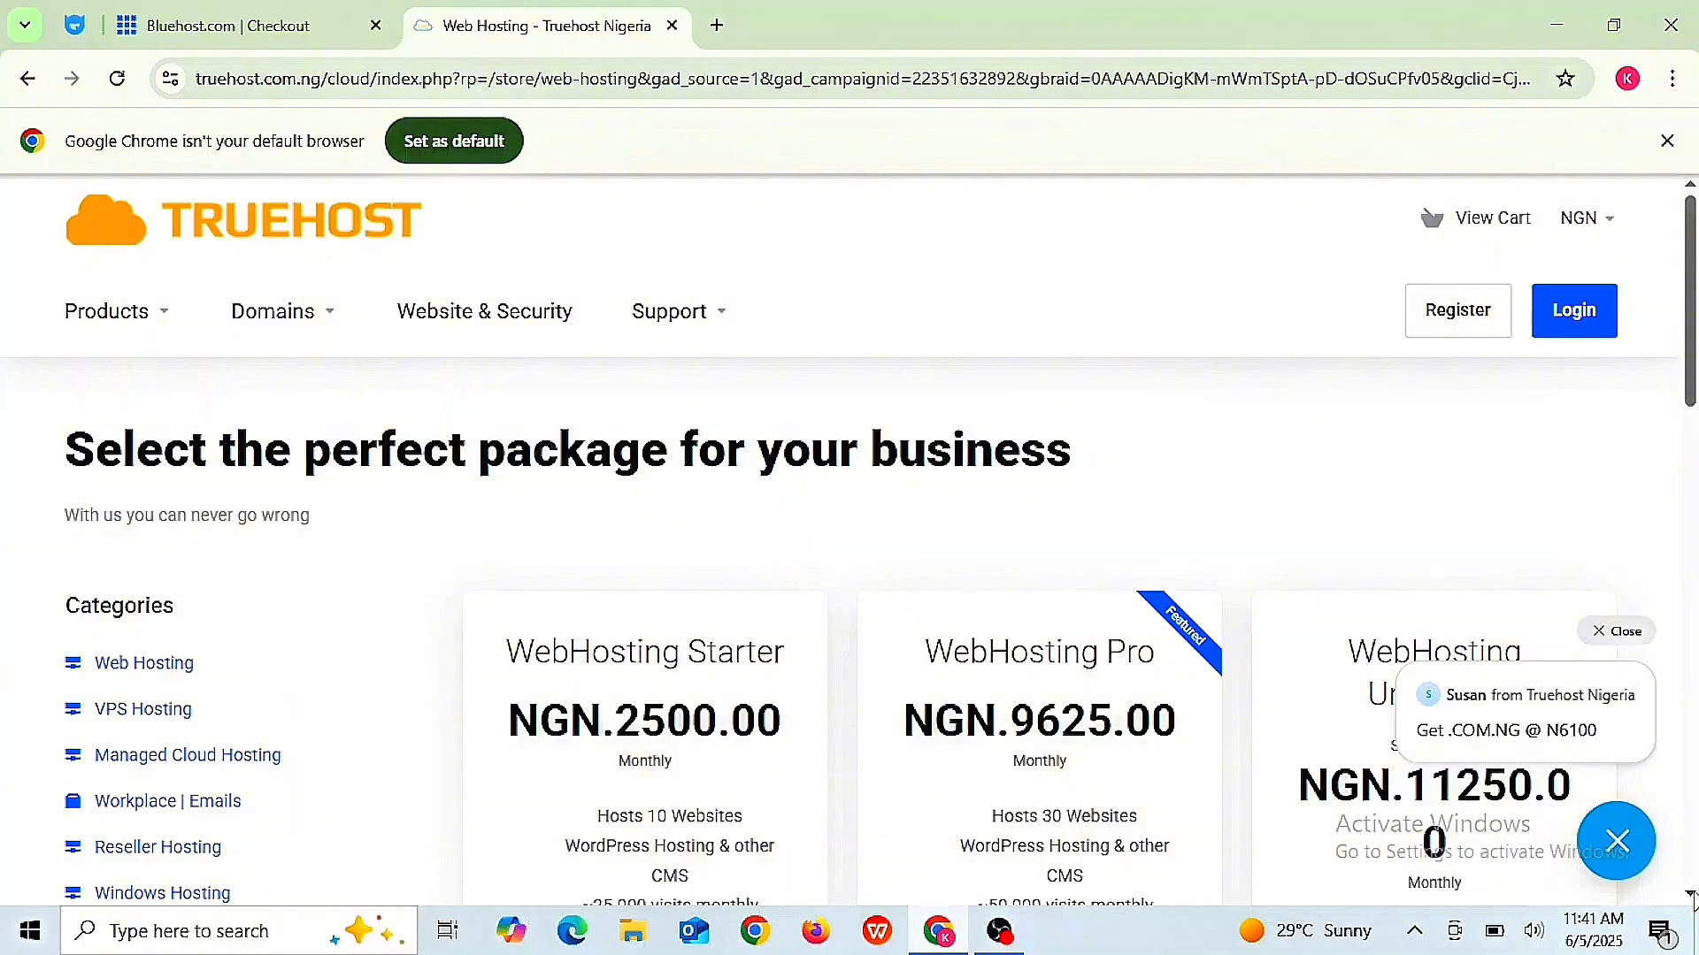
- Scroll down the Truehost hosting packages and order the WebHosting Starter plan
click(1691, 895)
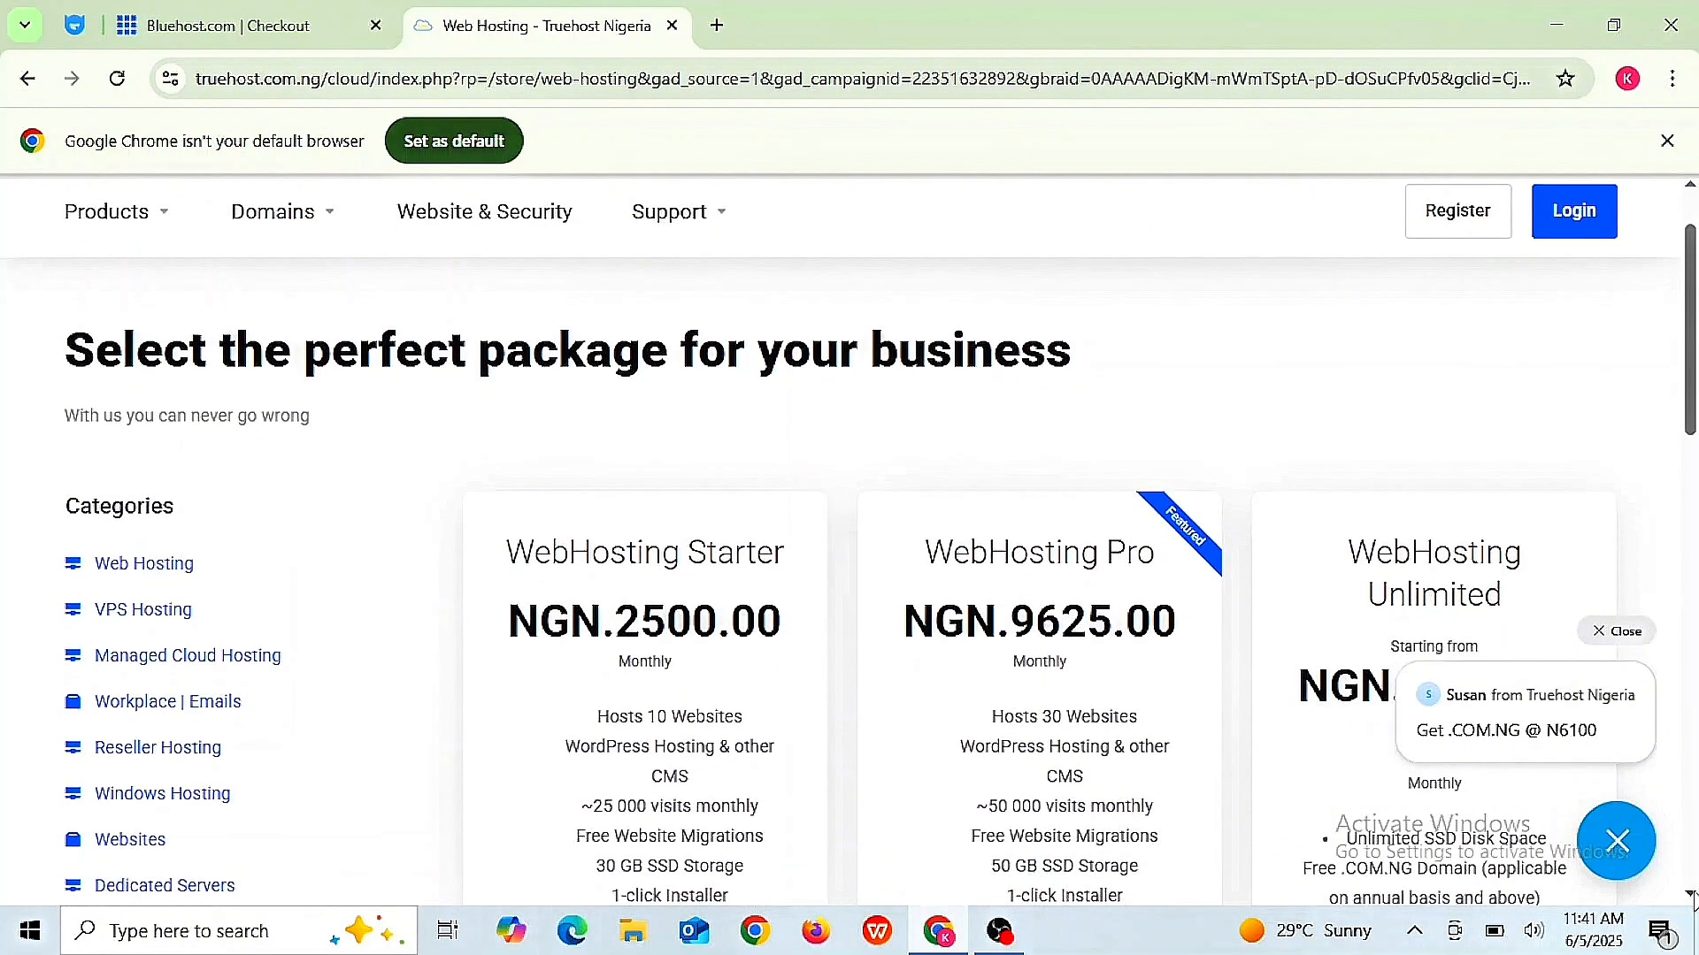
scroll(1691, 898, down, 1)
scroll(1690, 898, down, 1)
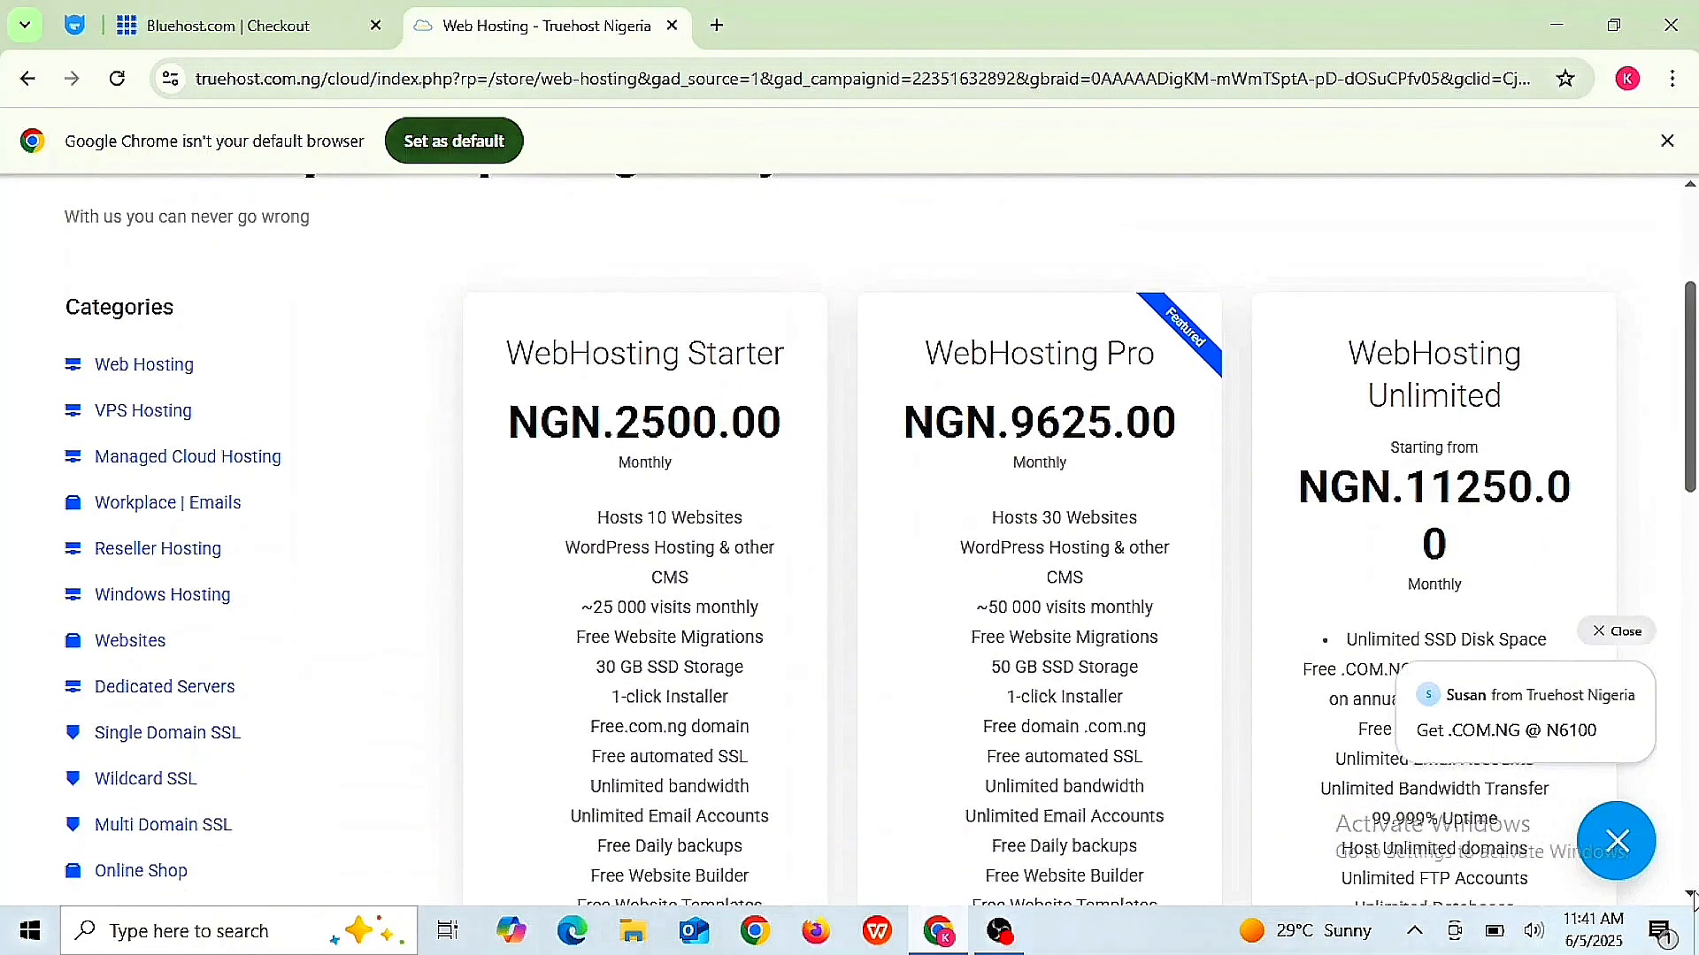
scroll(1691, 898, down, 2)
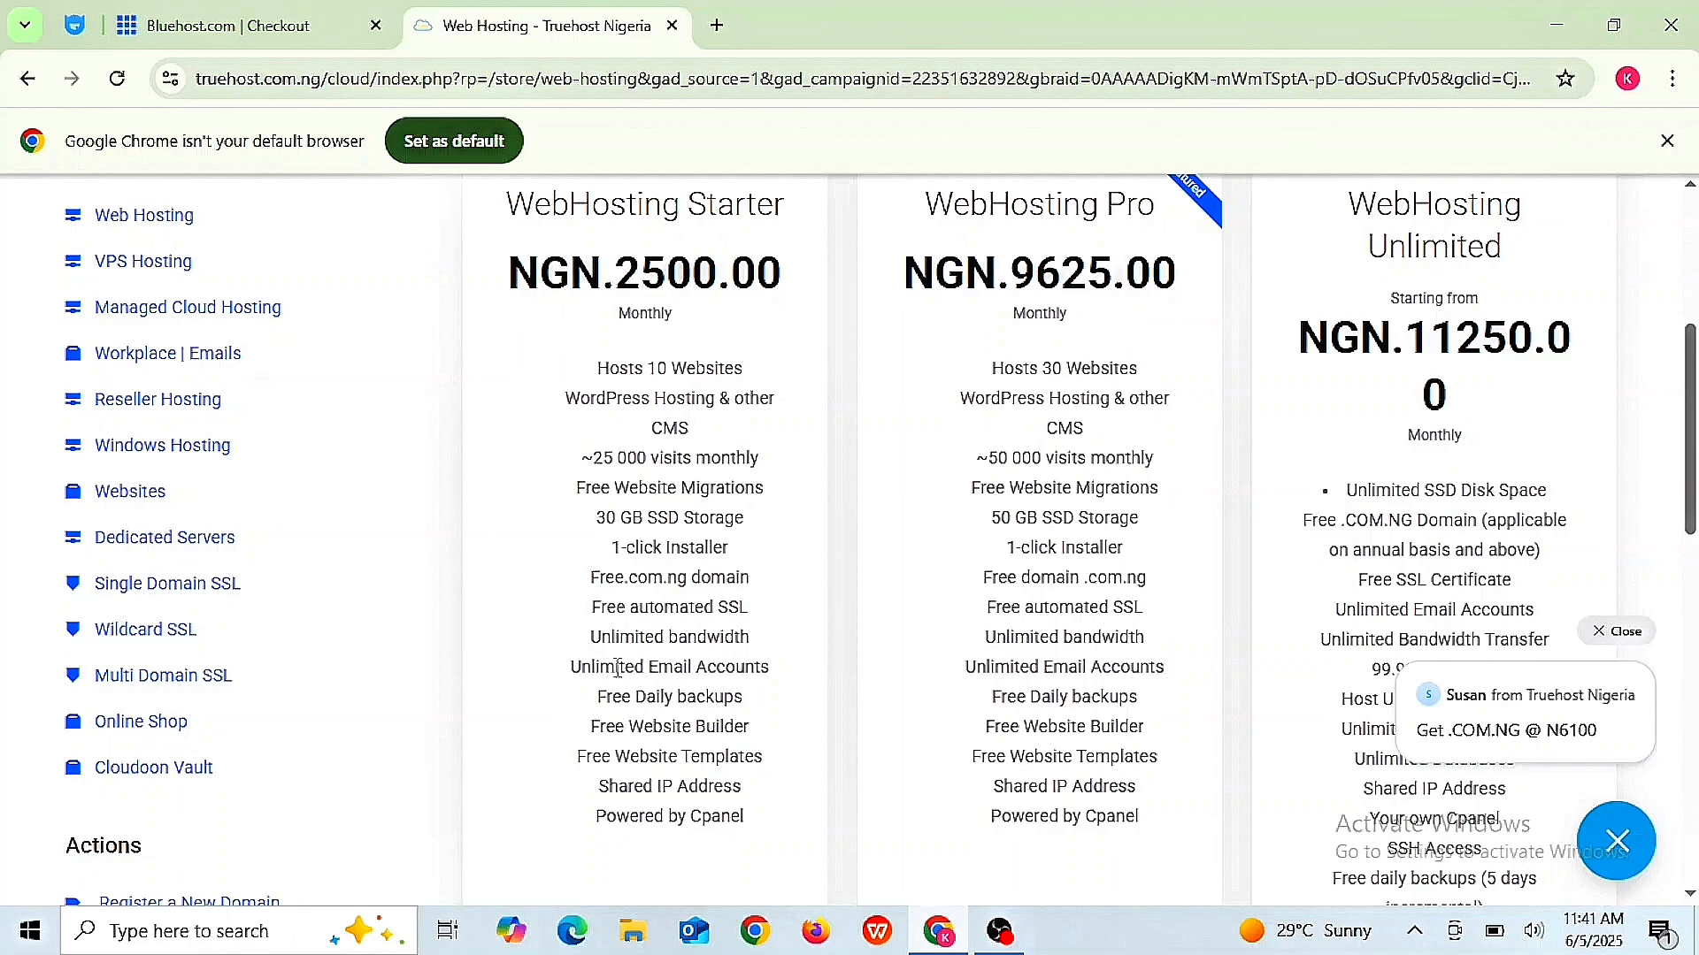
click(1690, 895)
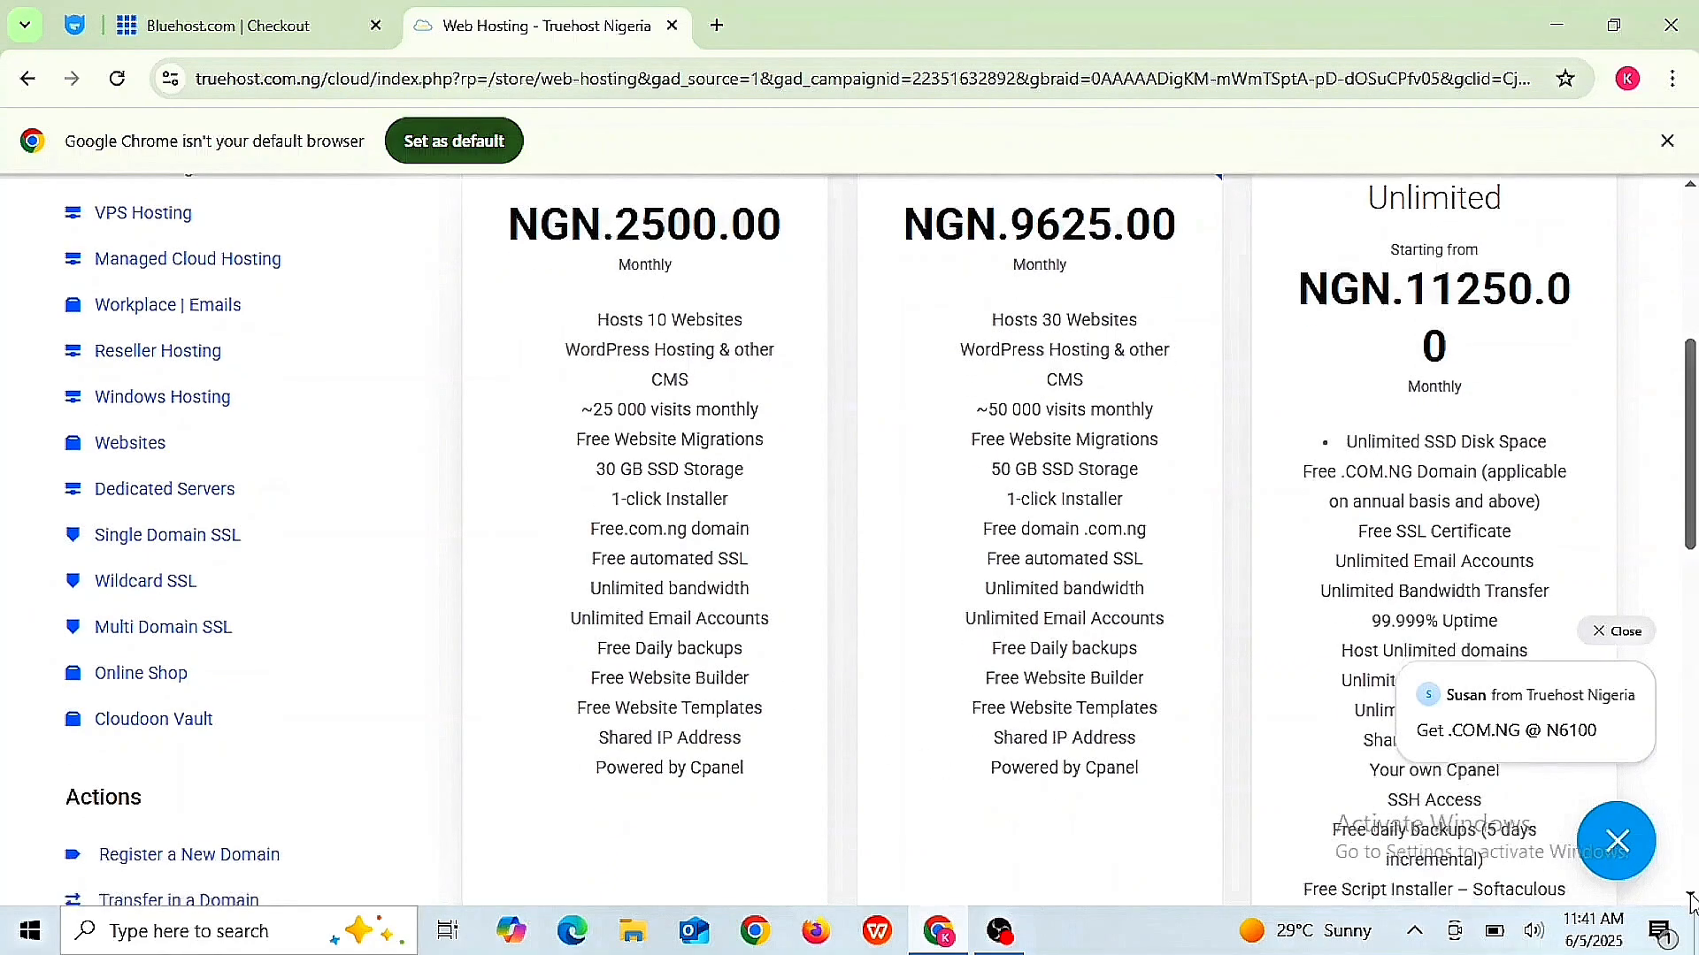
scroll(666, 776, down, 5)
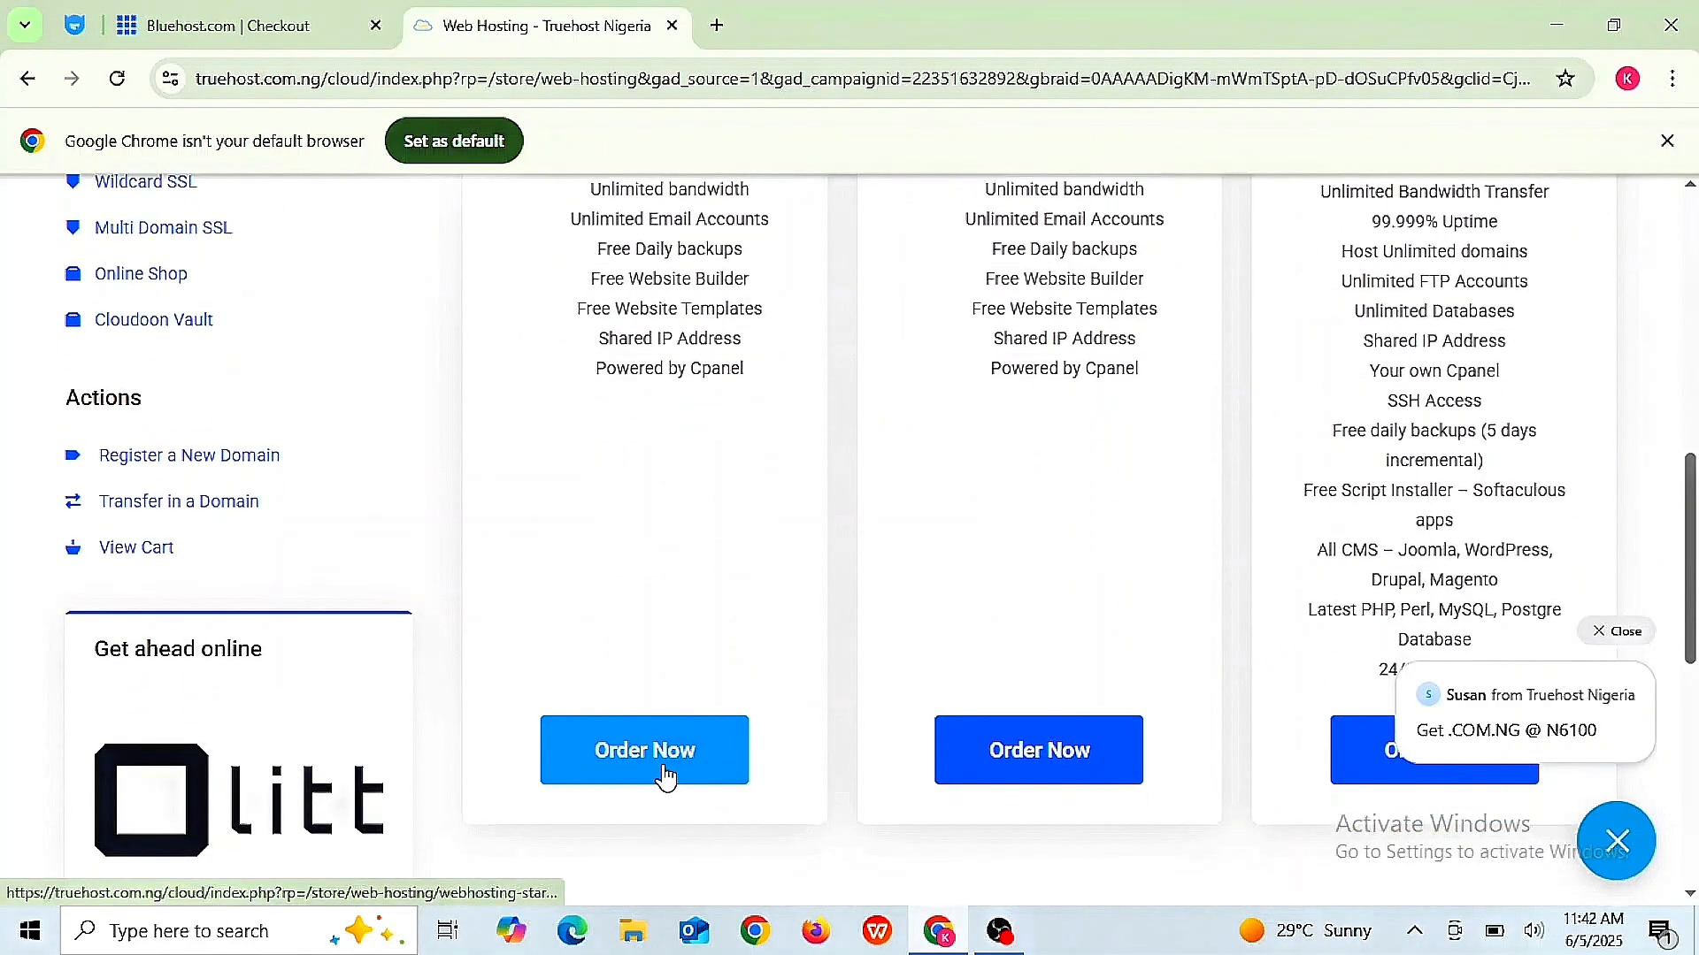
click(665, 775)
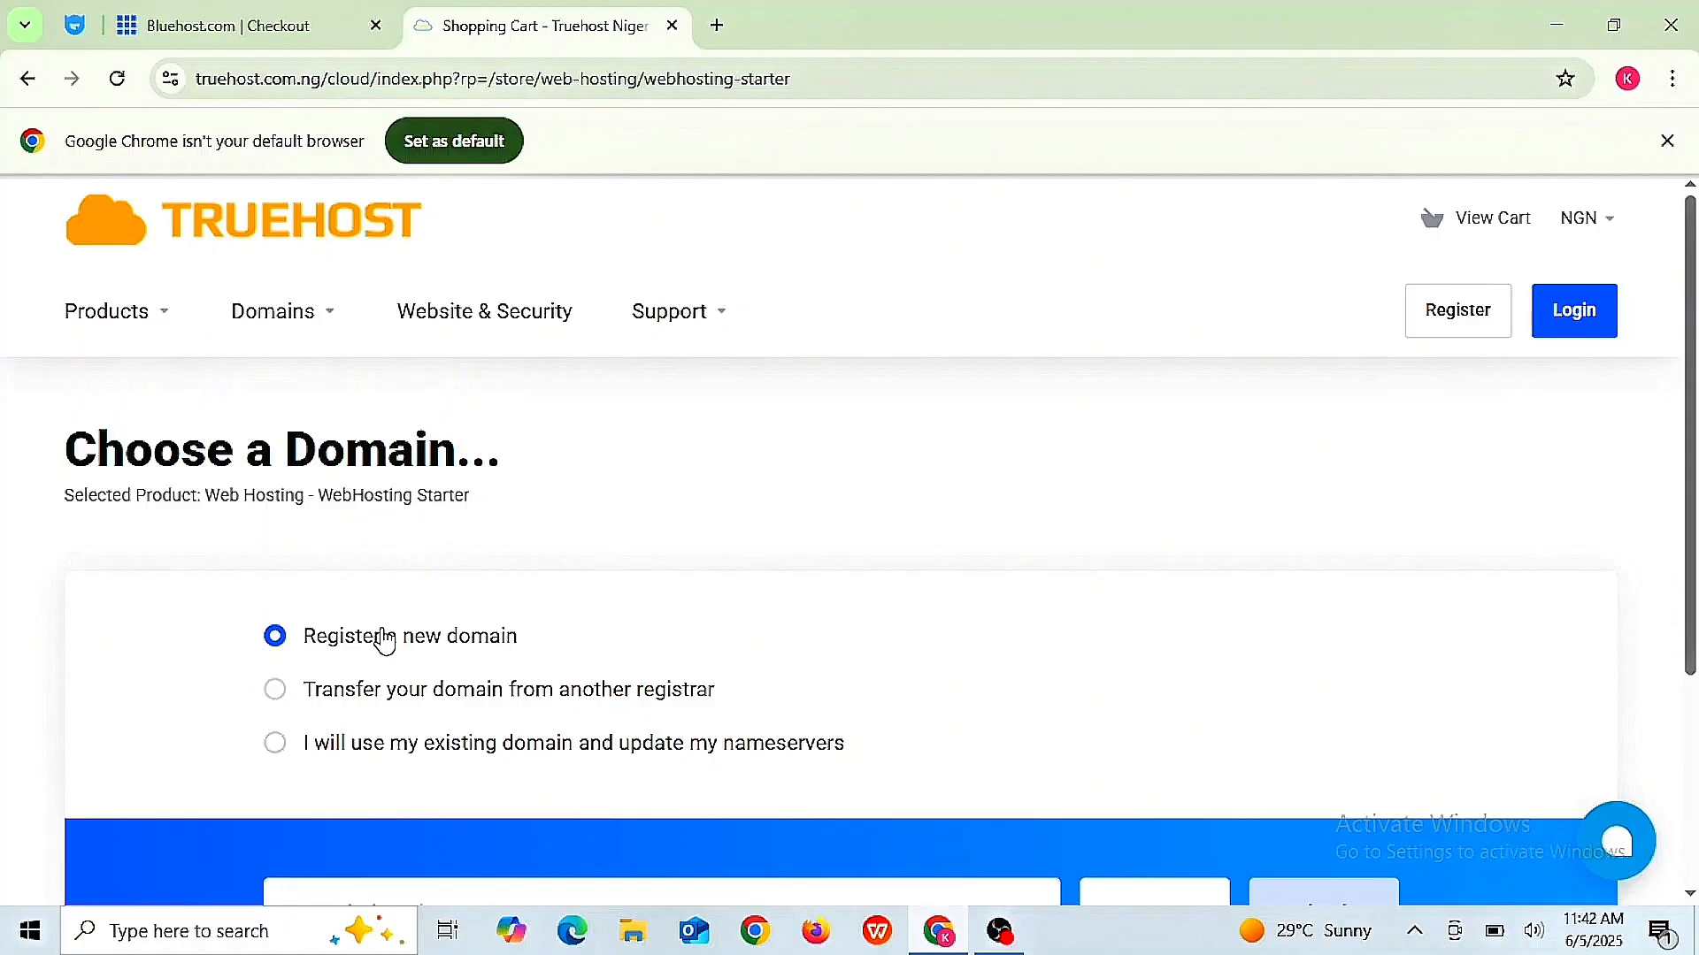
- Enter 'KingswayDigitals' as the domain name and check its .com availability
scroll(385, 640, down, 3)
scroll(385, 641, up, 1)
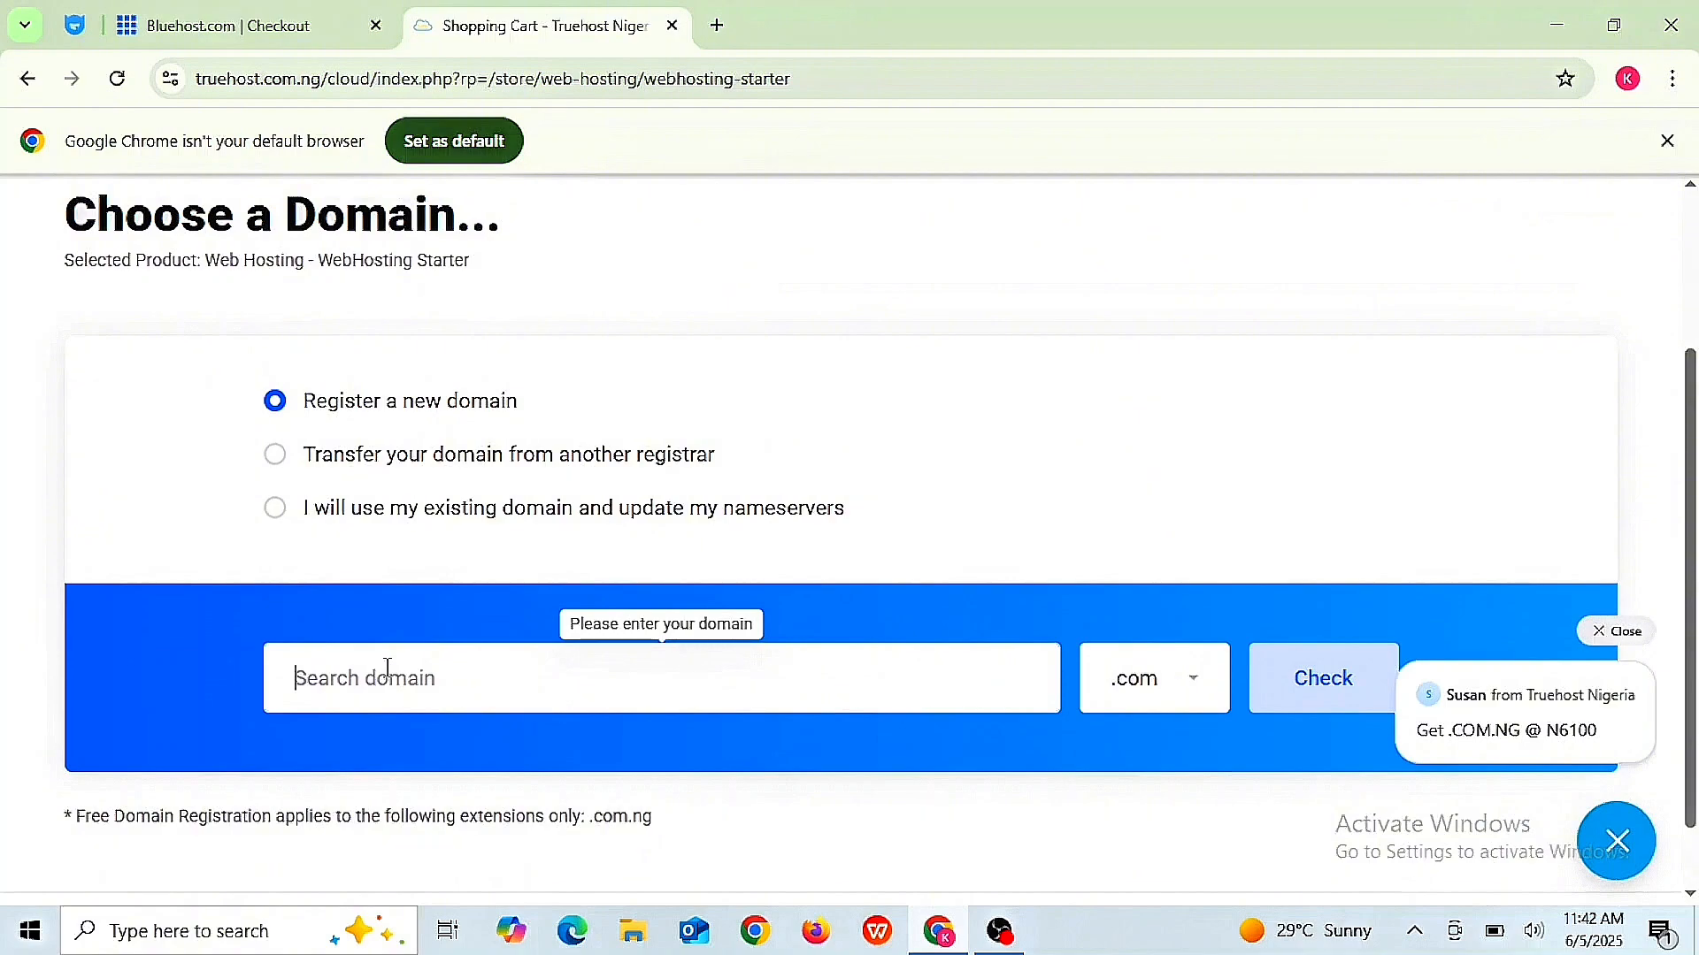
text(Kingsway)
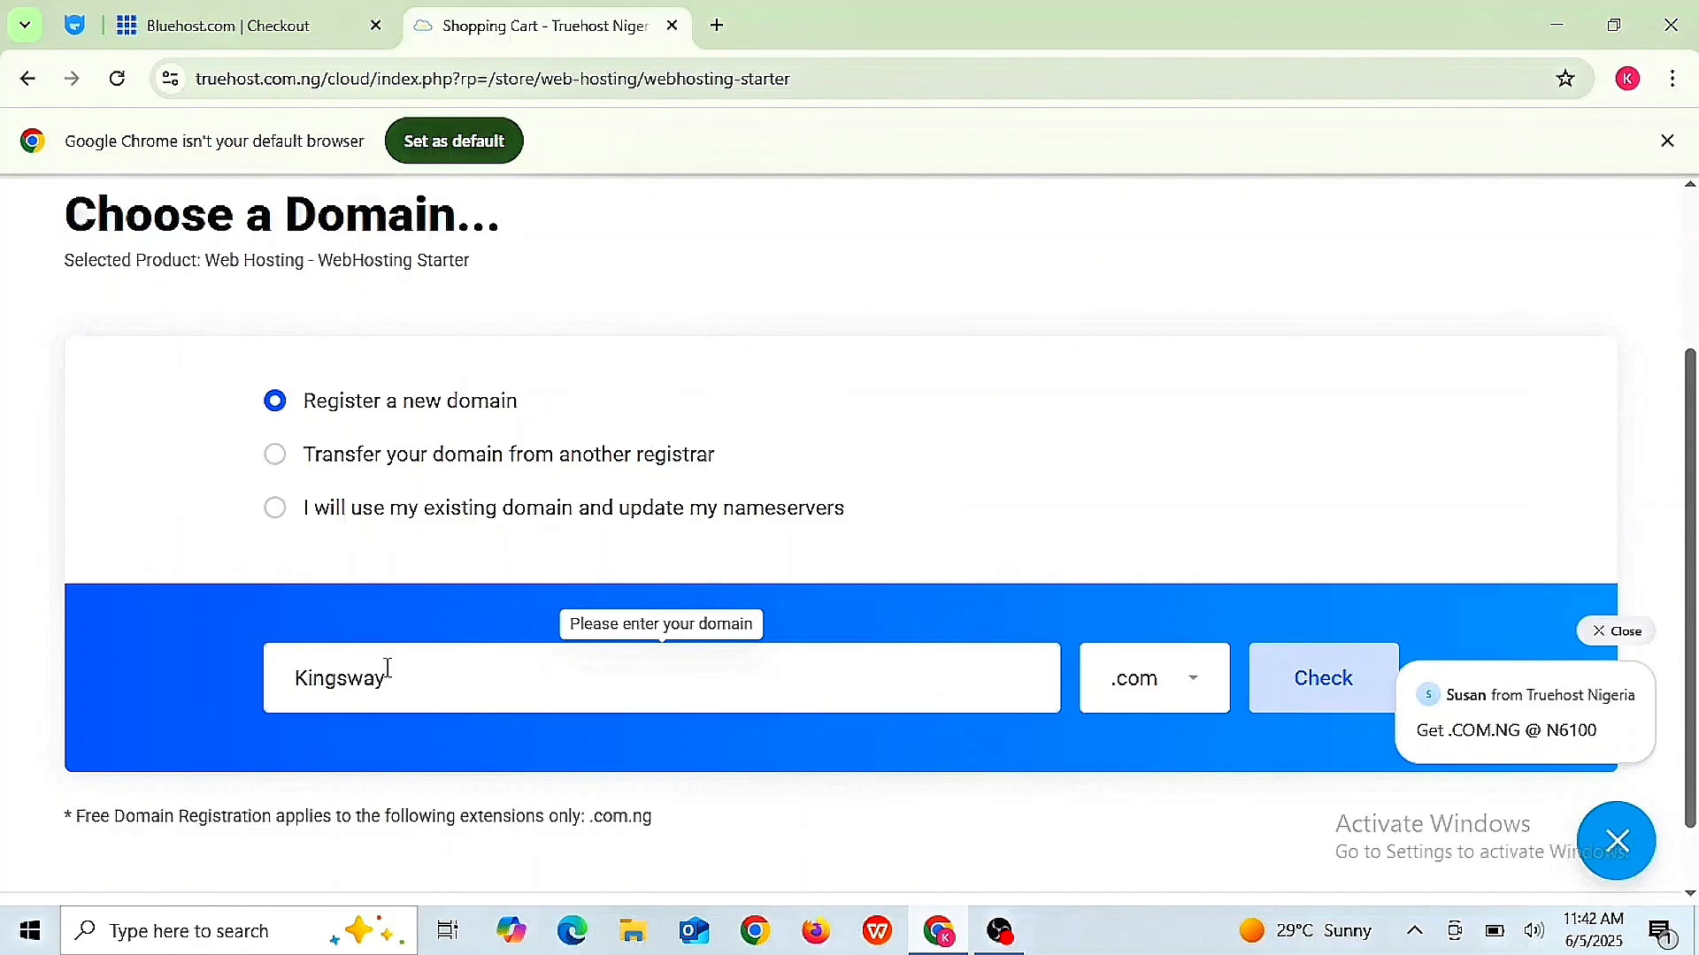
text(Dih)
key(BackSpace)
text(gitals)
click(1329, 698)
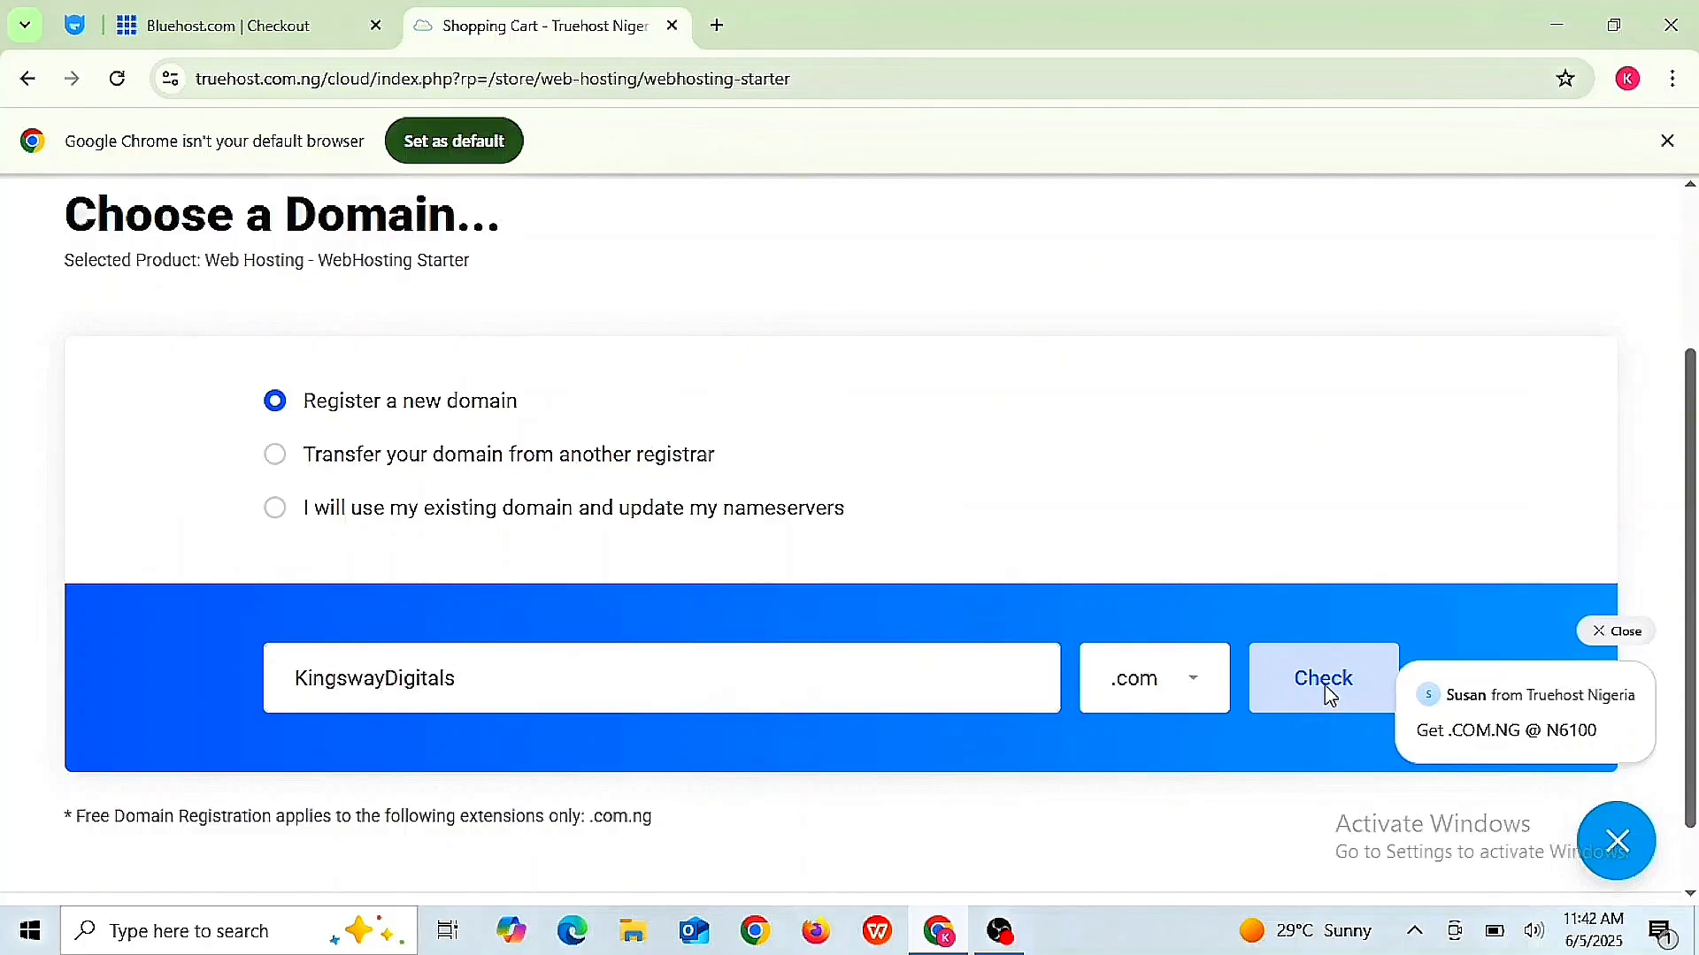
click(1331, 692)
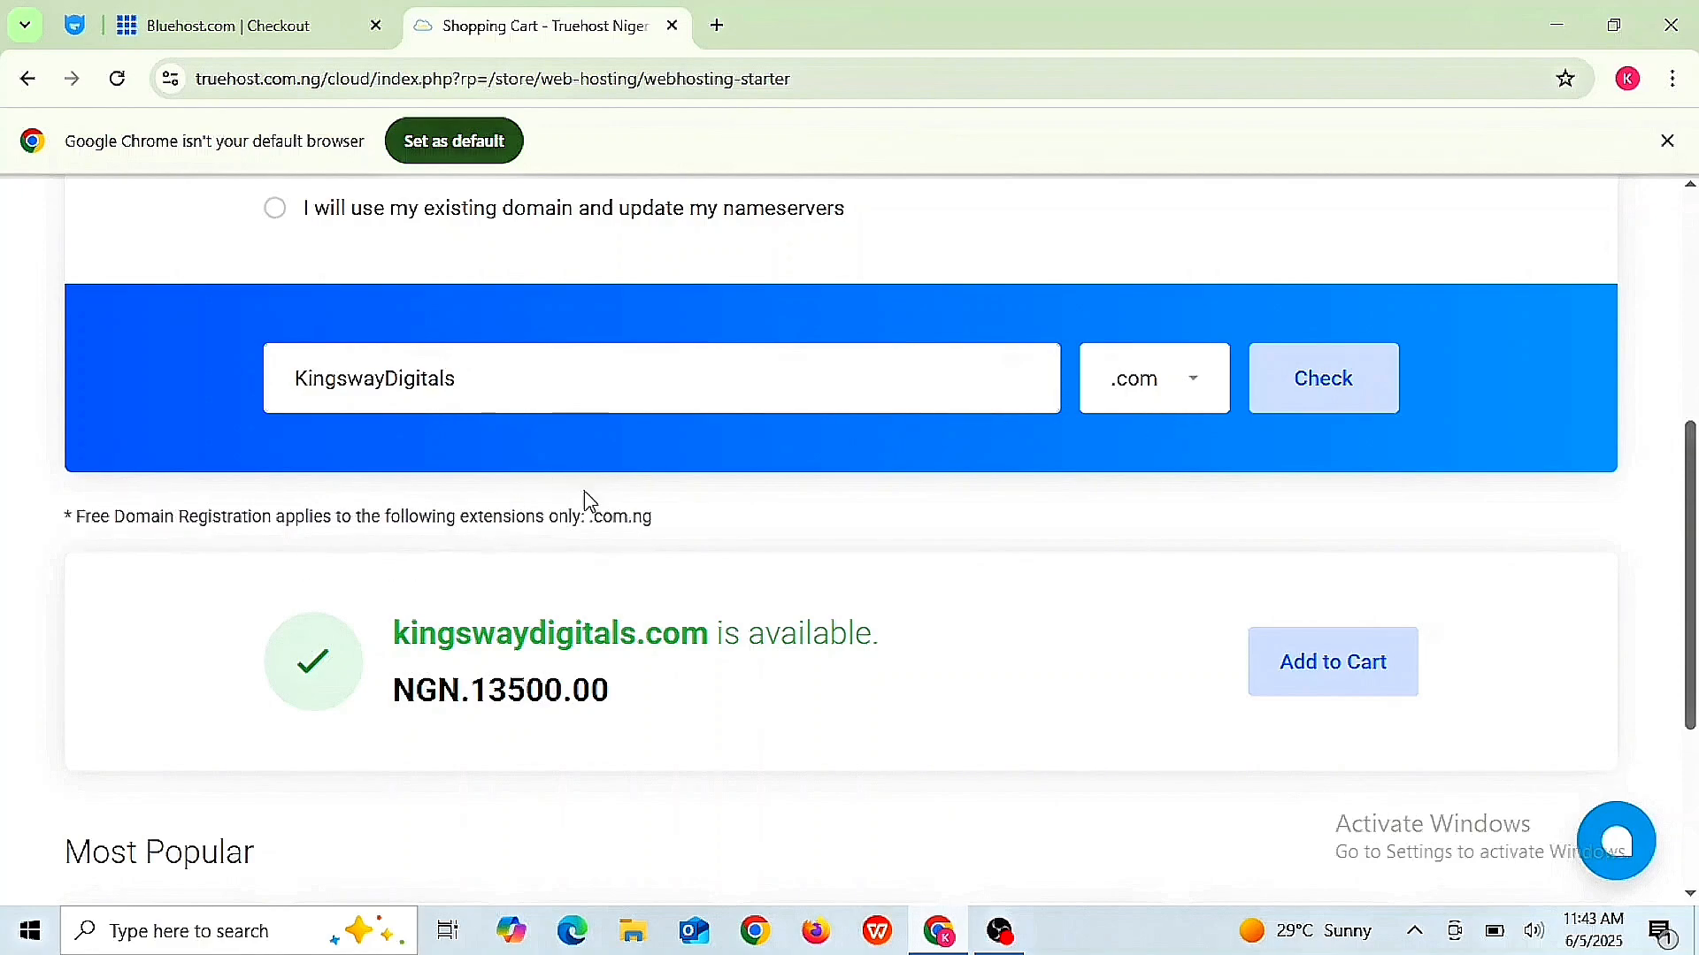
- Switch the extension to .com.ng, re-check, and review the NGN.6100.00 availability result
click(1194, 390)
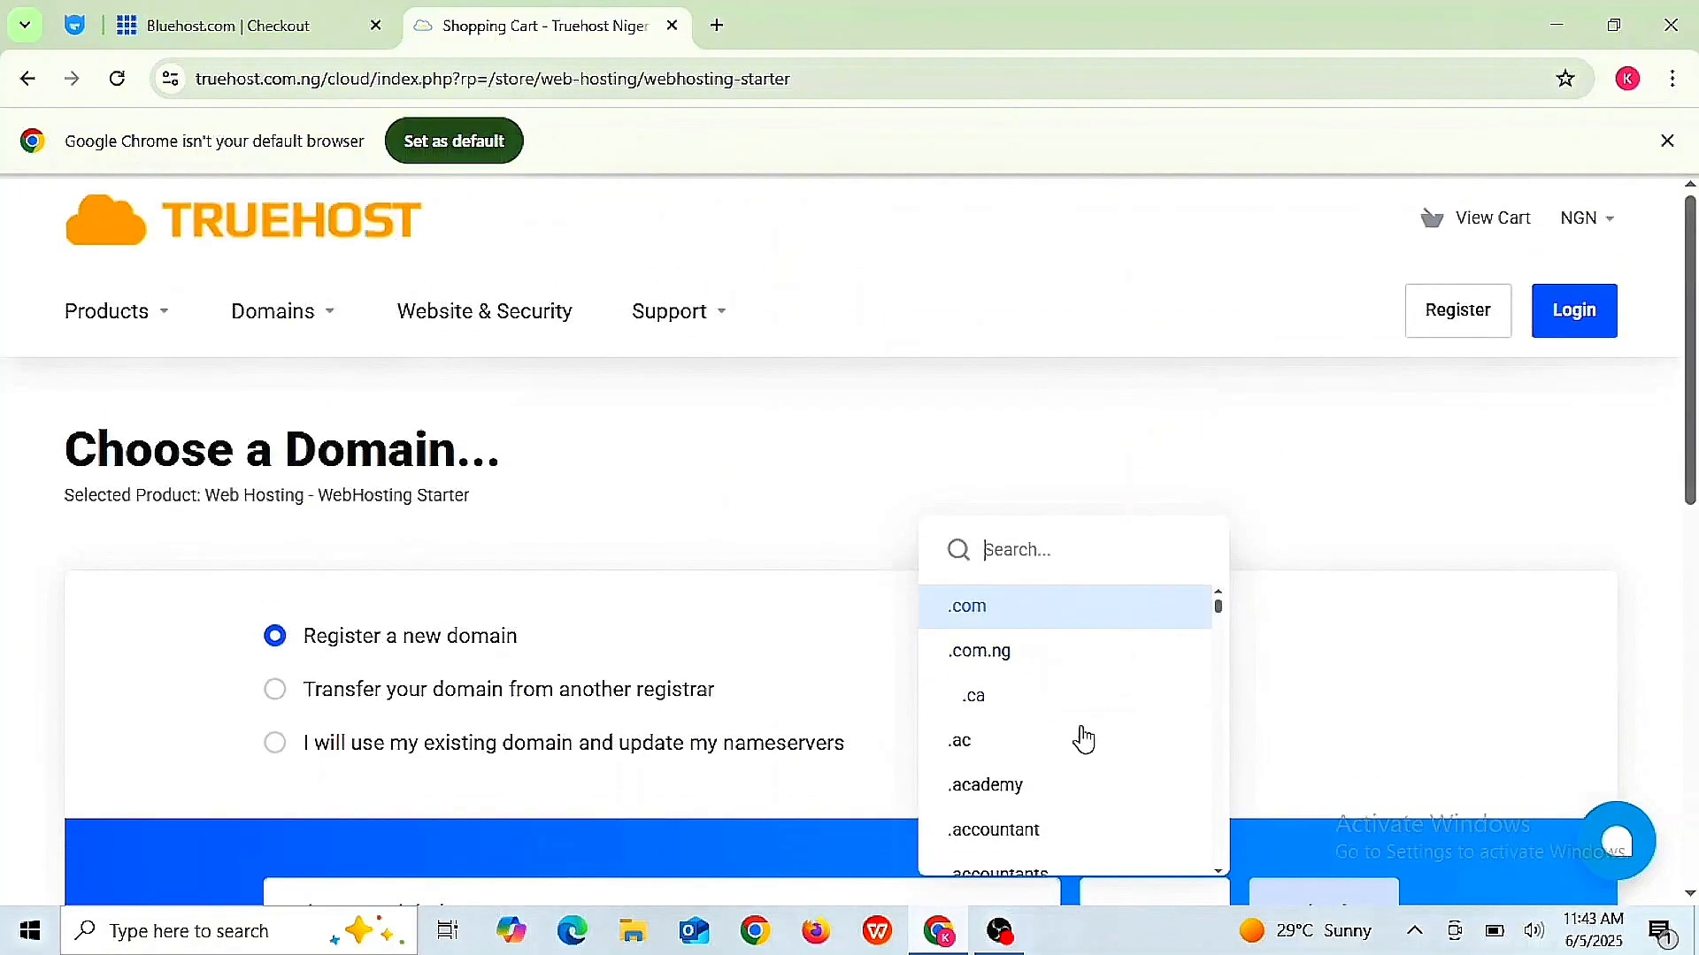
click(993, 659)
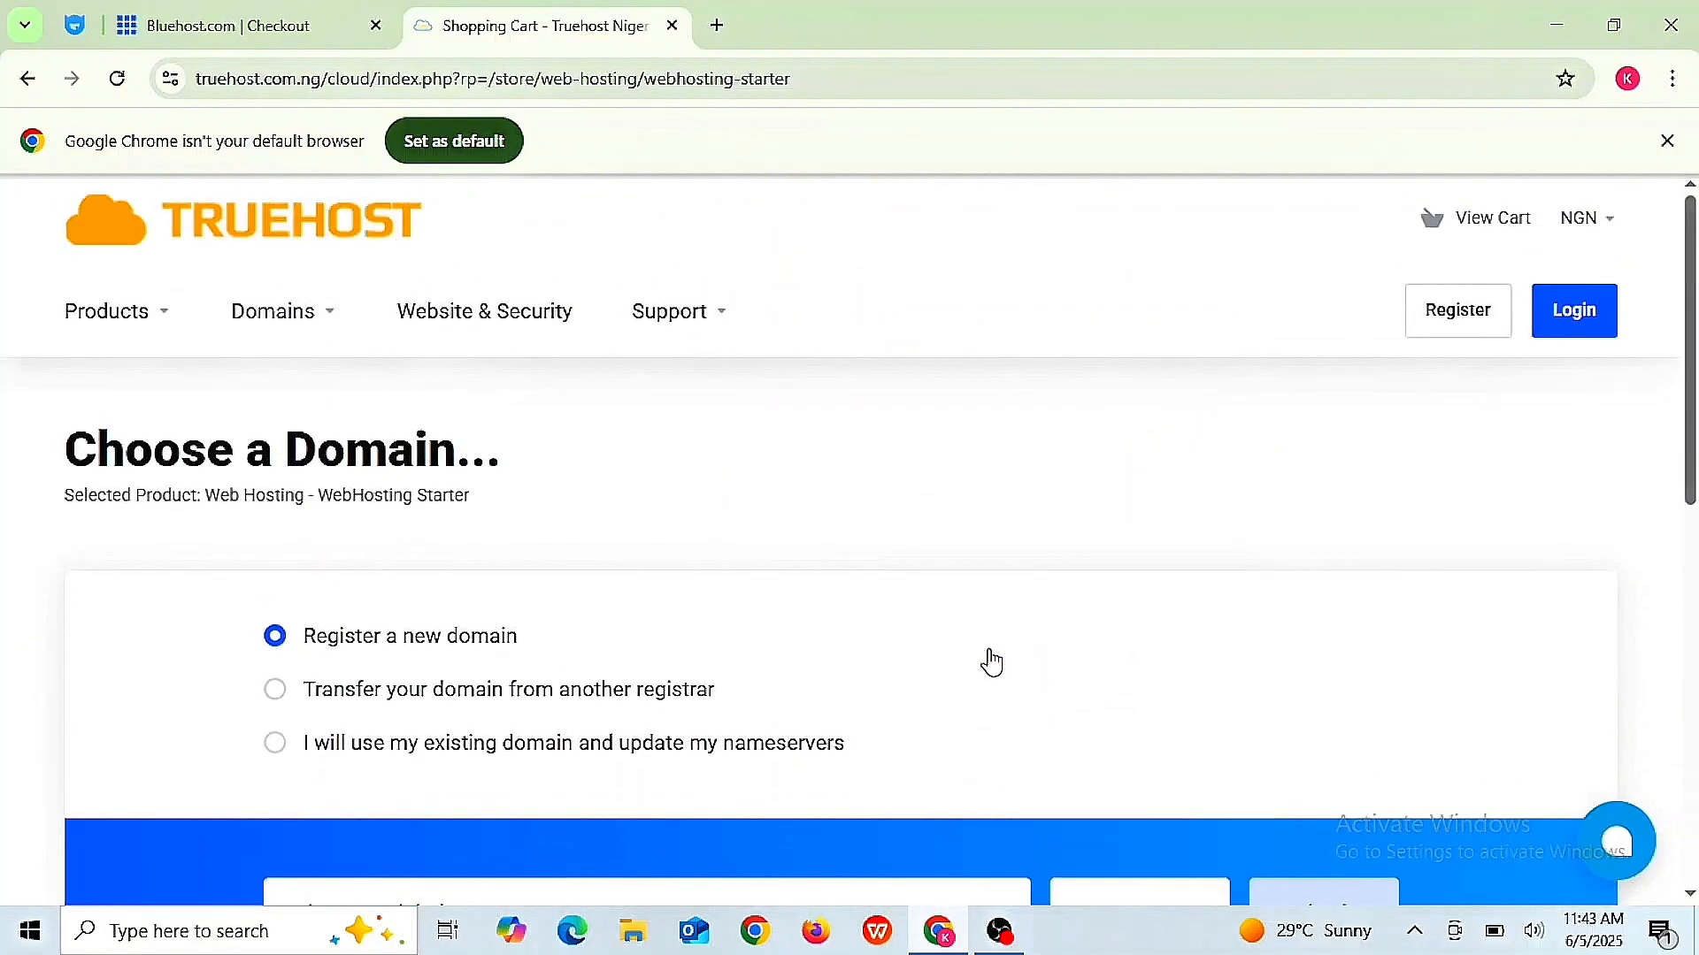
scroll(993, 662, down, 3)
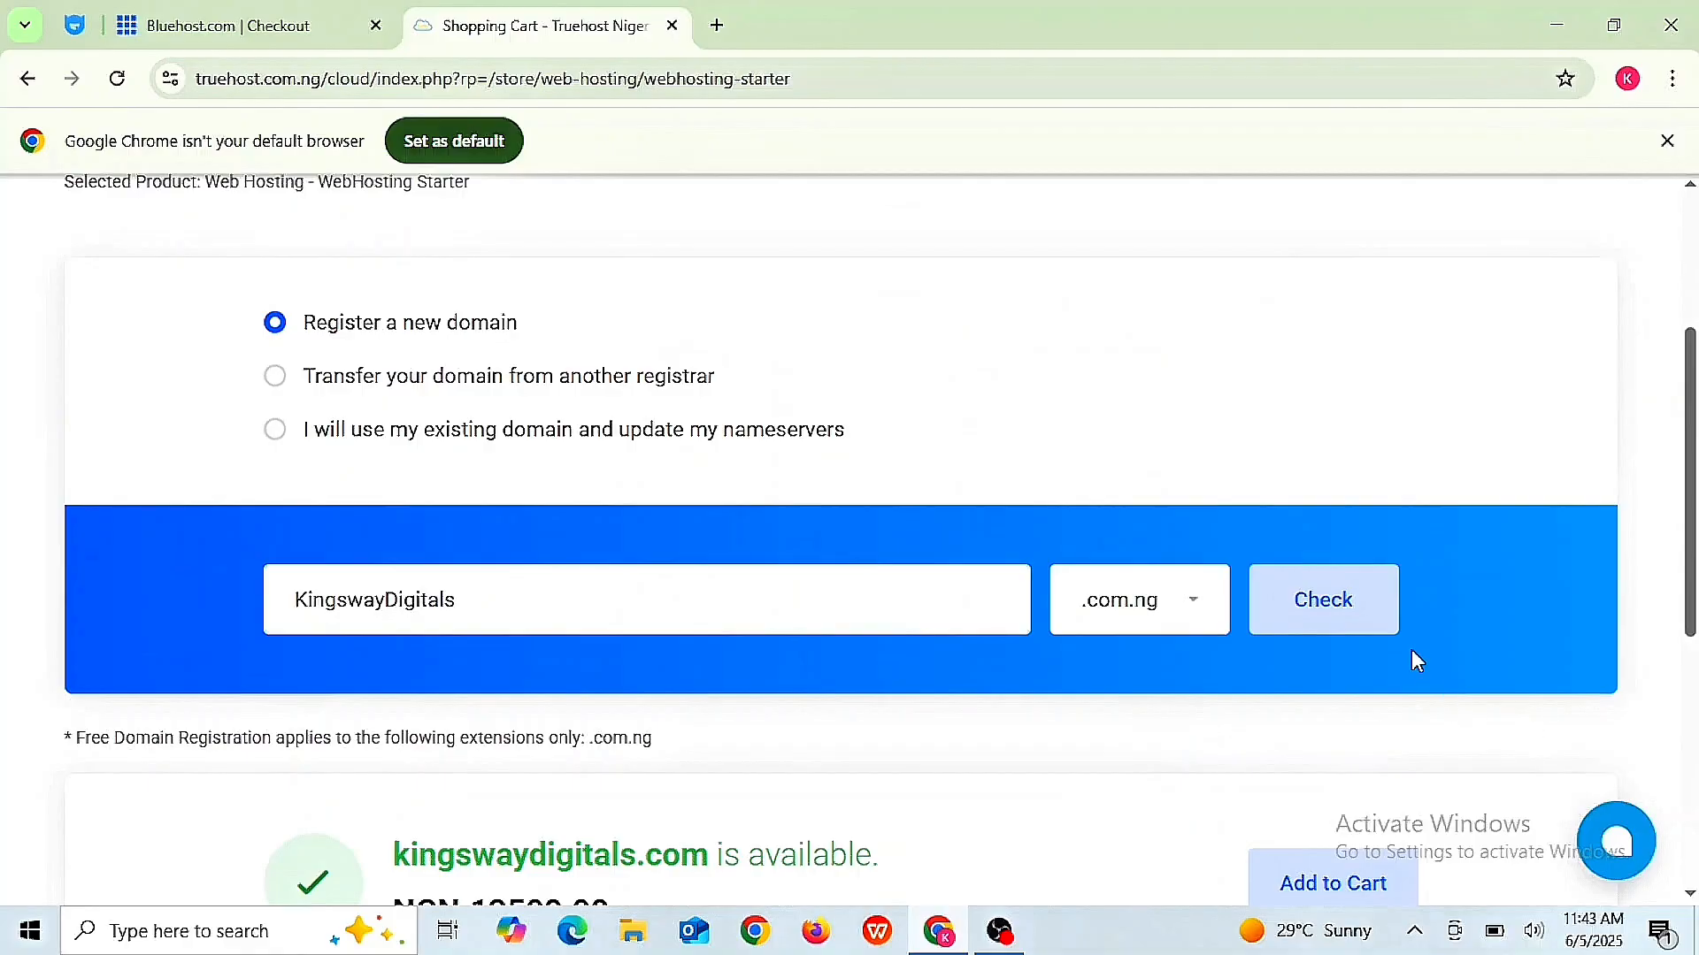
click(1320, 599)
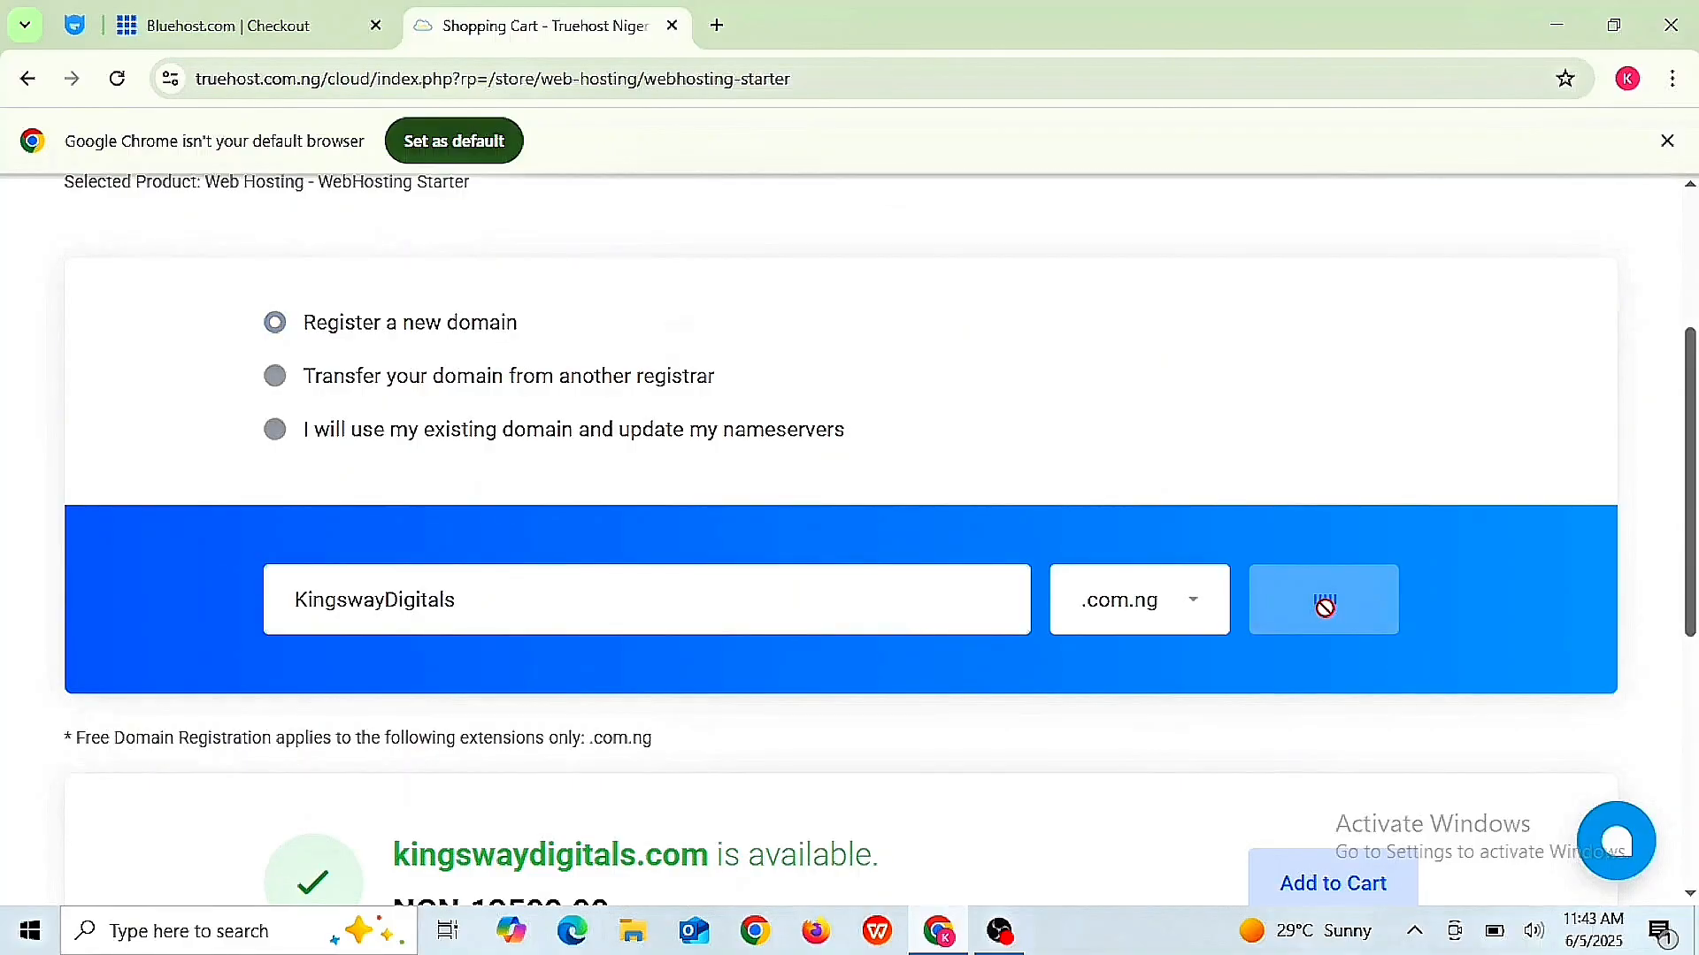
scroll(1328, 622, down, 3)
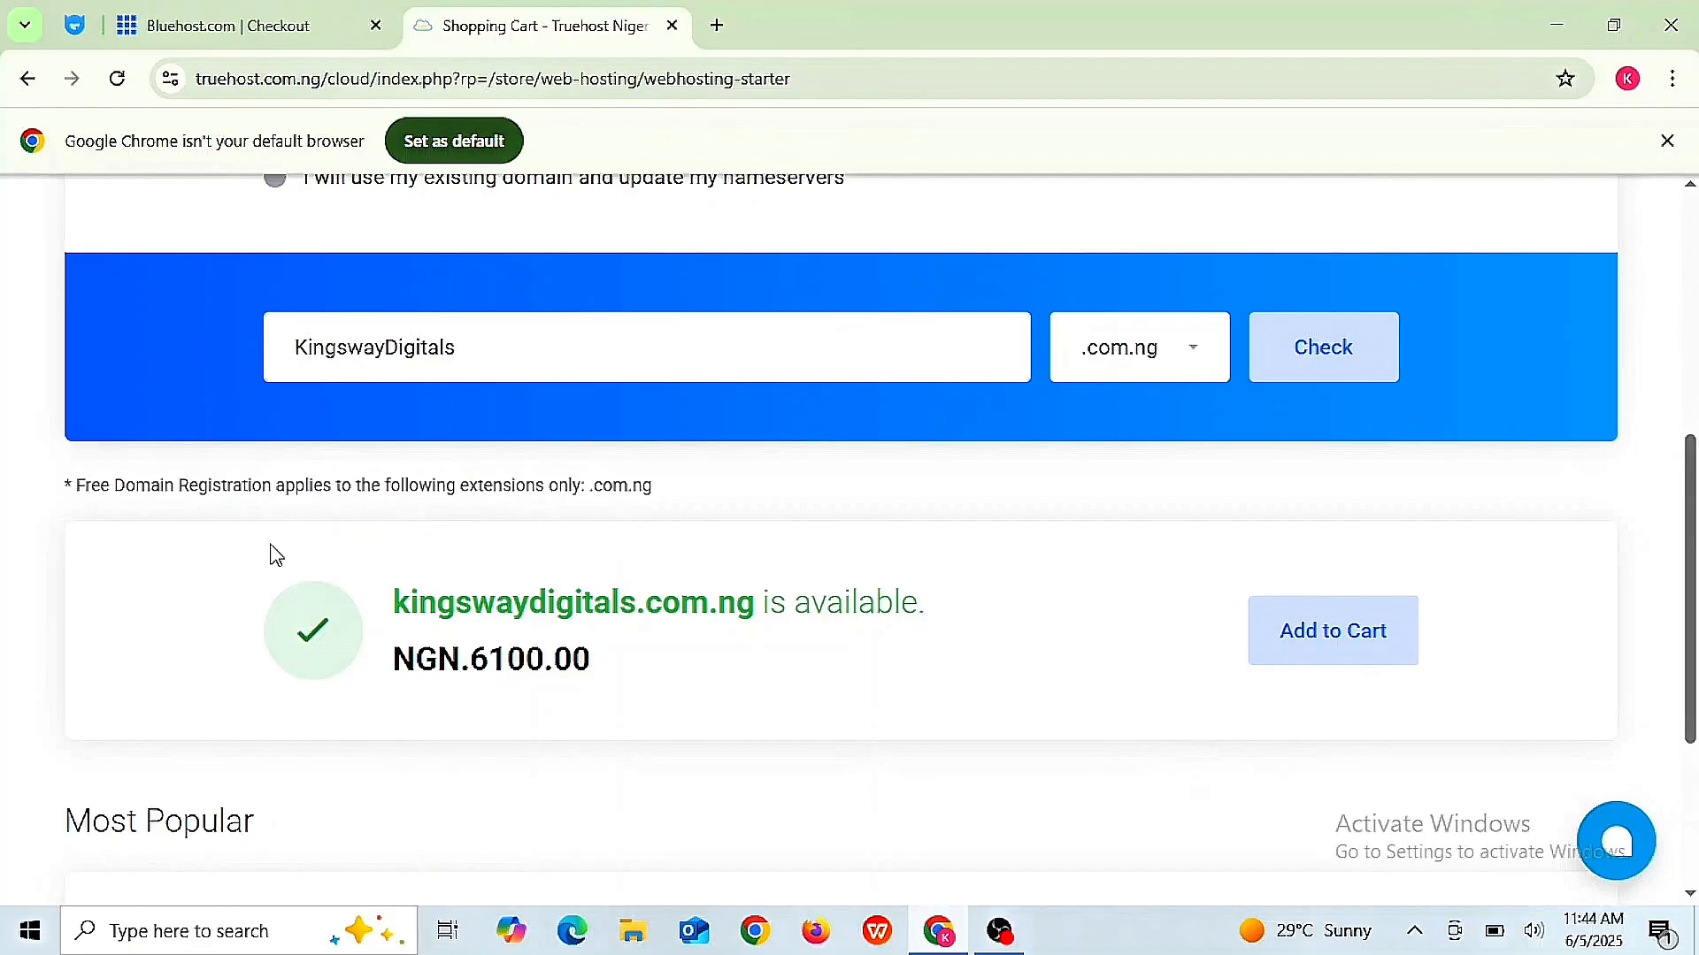
scroll(276, 555, up, 6)
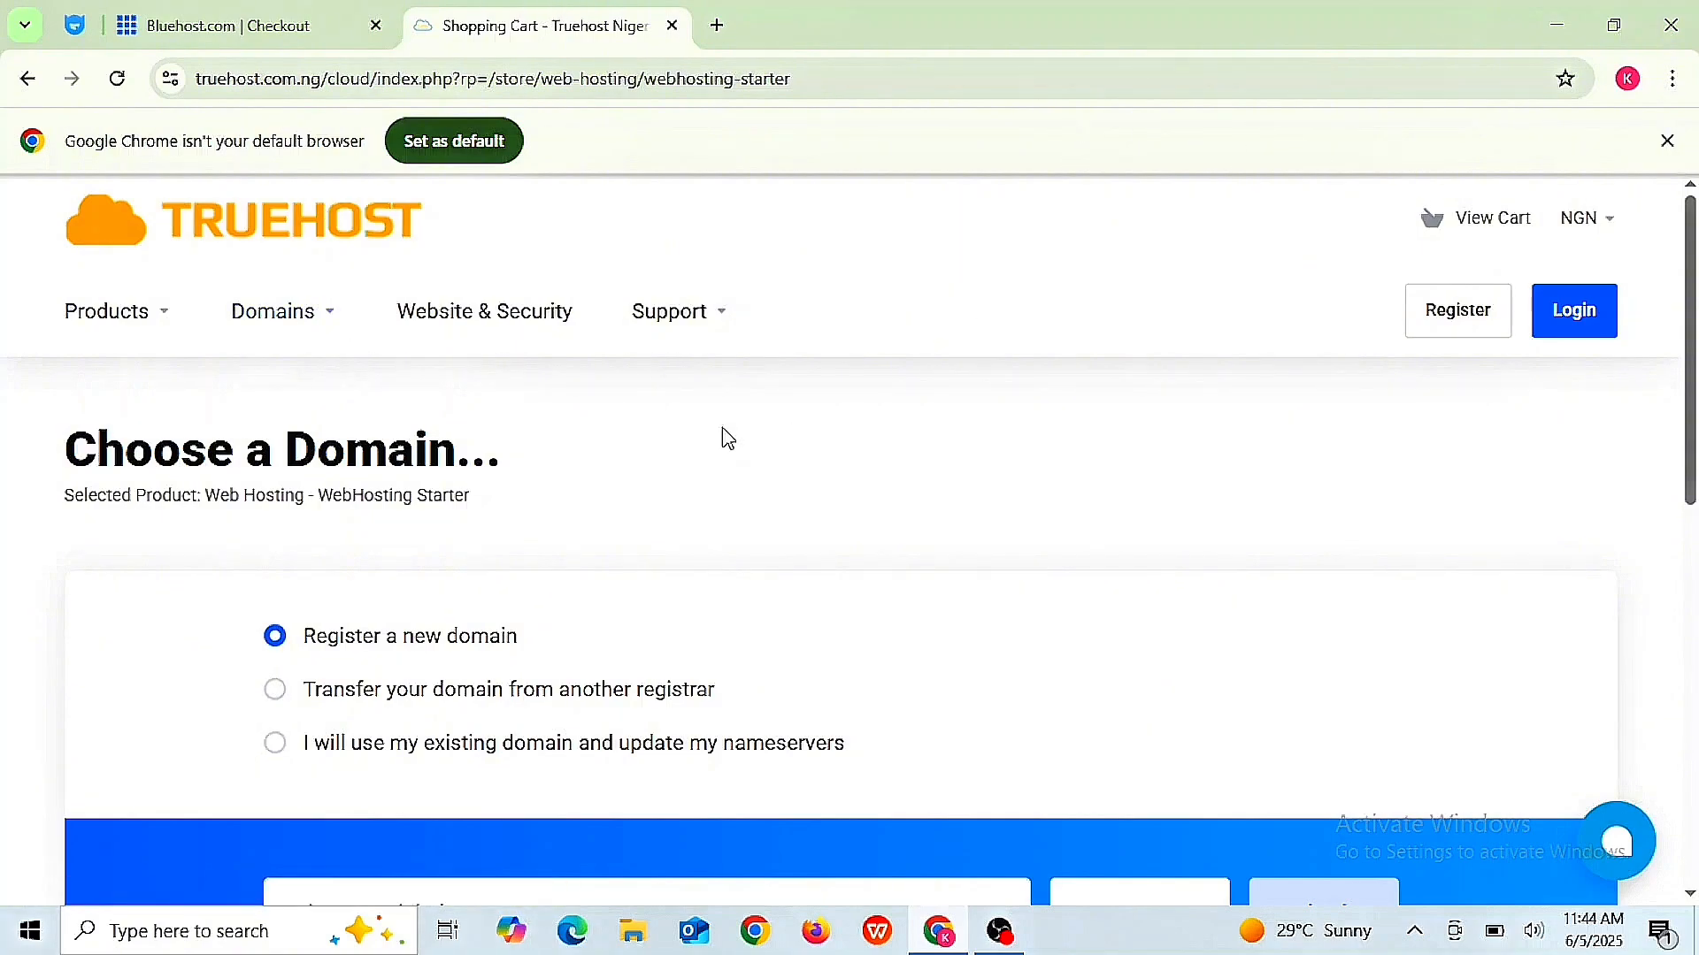
scroll(723, 436, down, 4)
scroll(849, 530, down, 5)
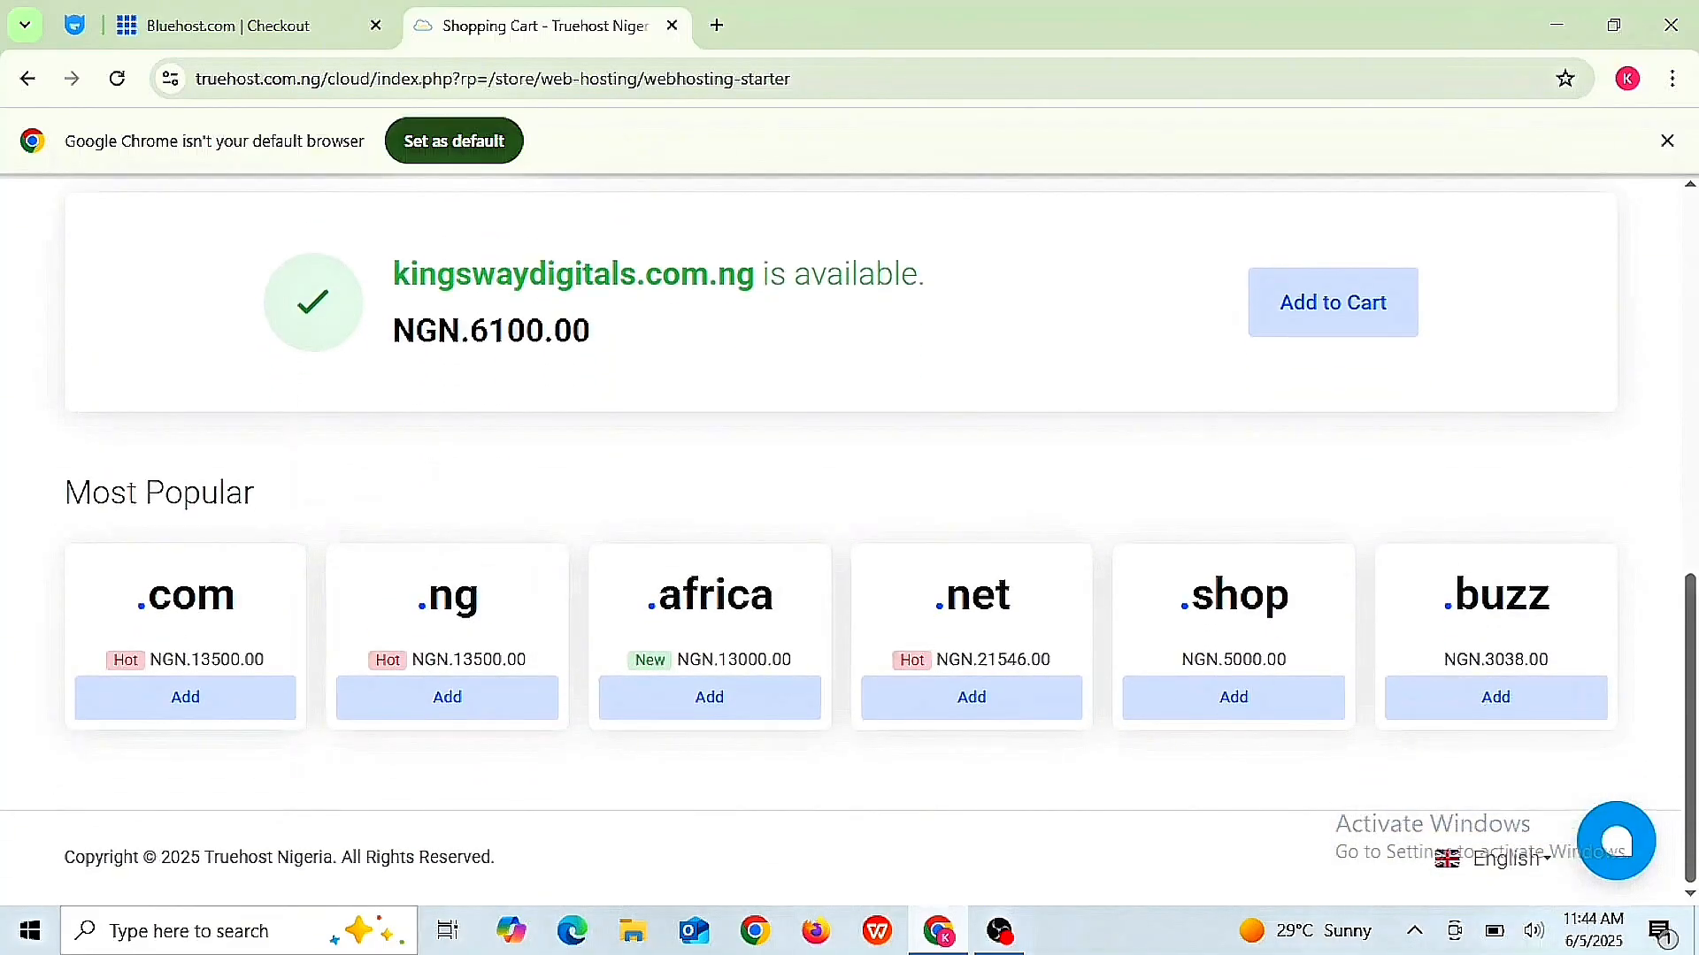
scroll(1141, 303, up, 10)
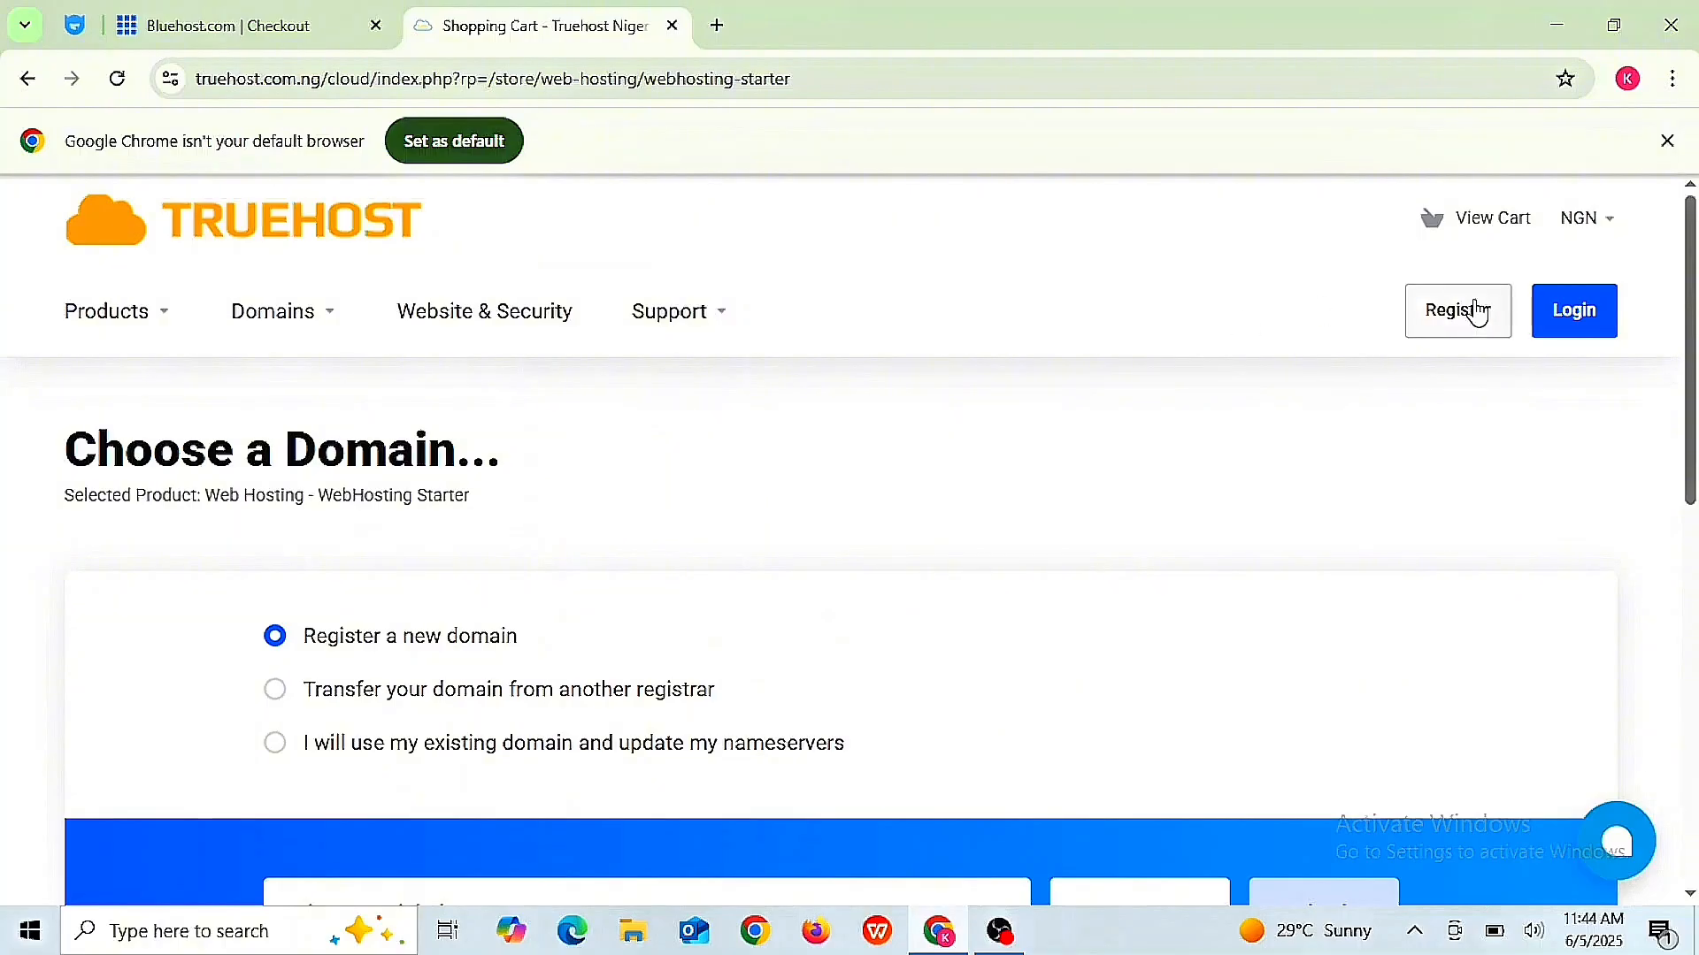
- On Truehost's Register form, enter the first and last name, pick the saved e-mail, and type the phone number
click(1474, 325)
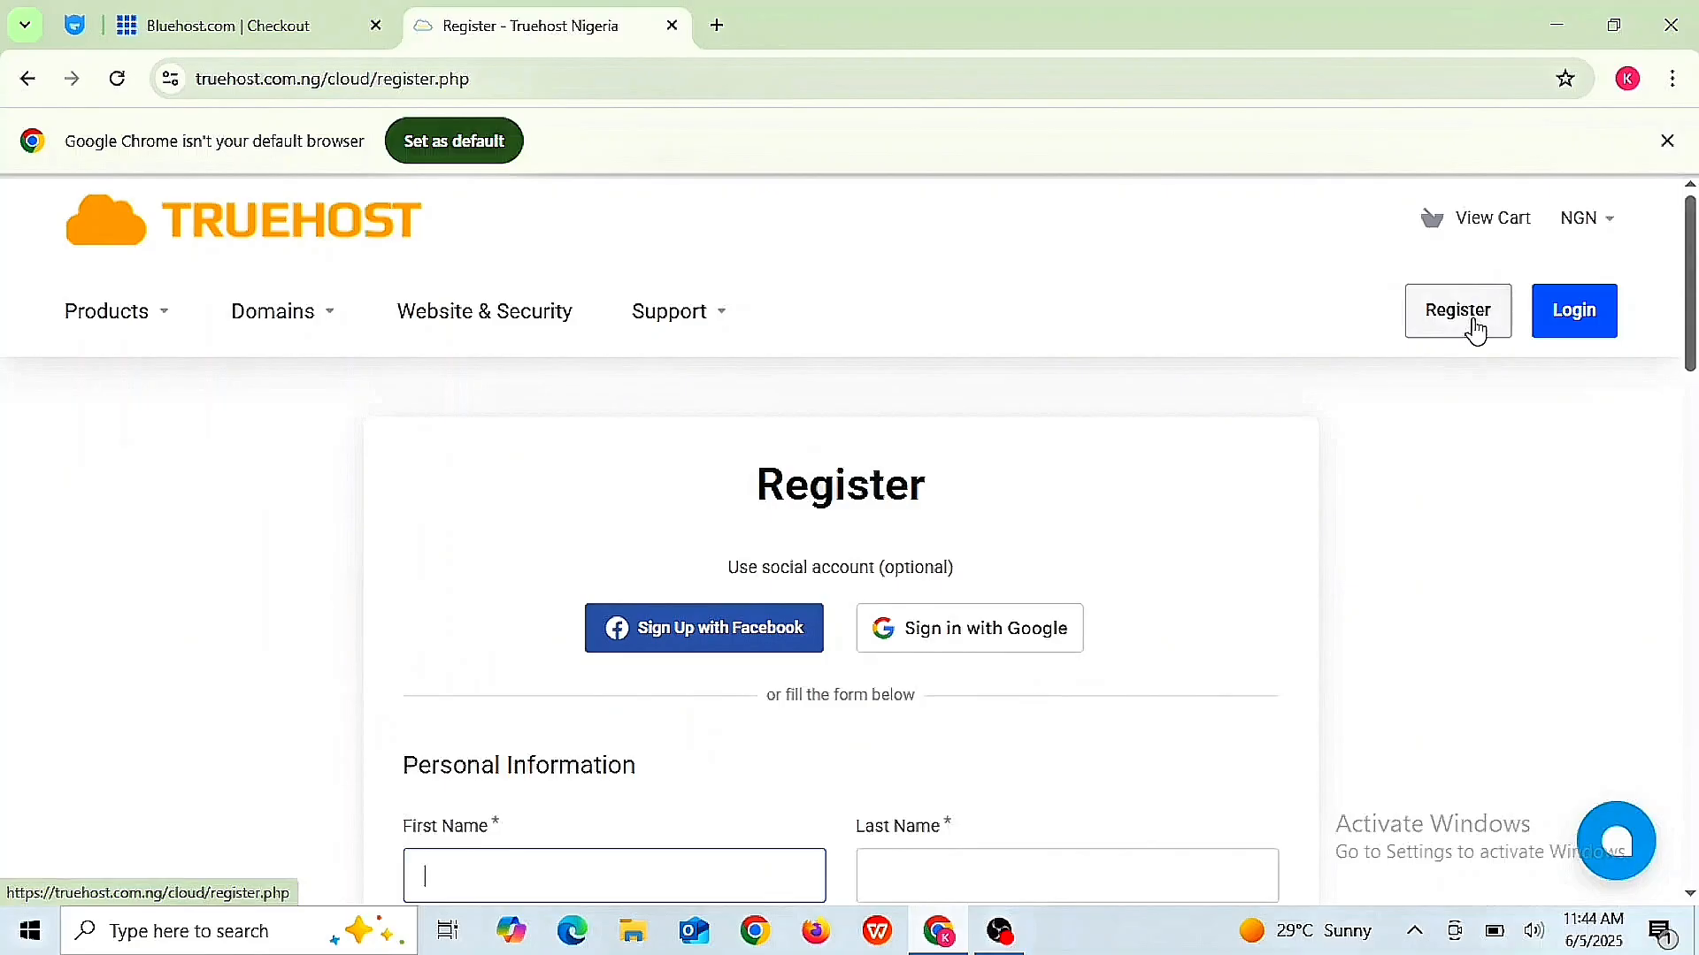
scroll(1474, 332, down, 2)
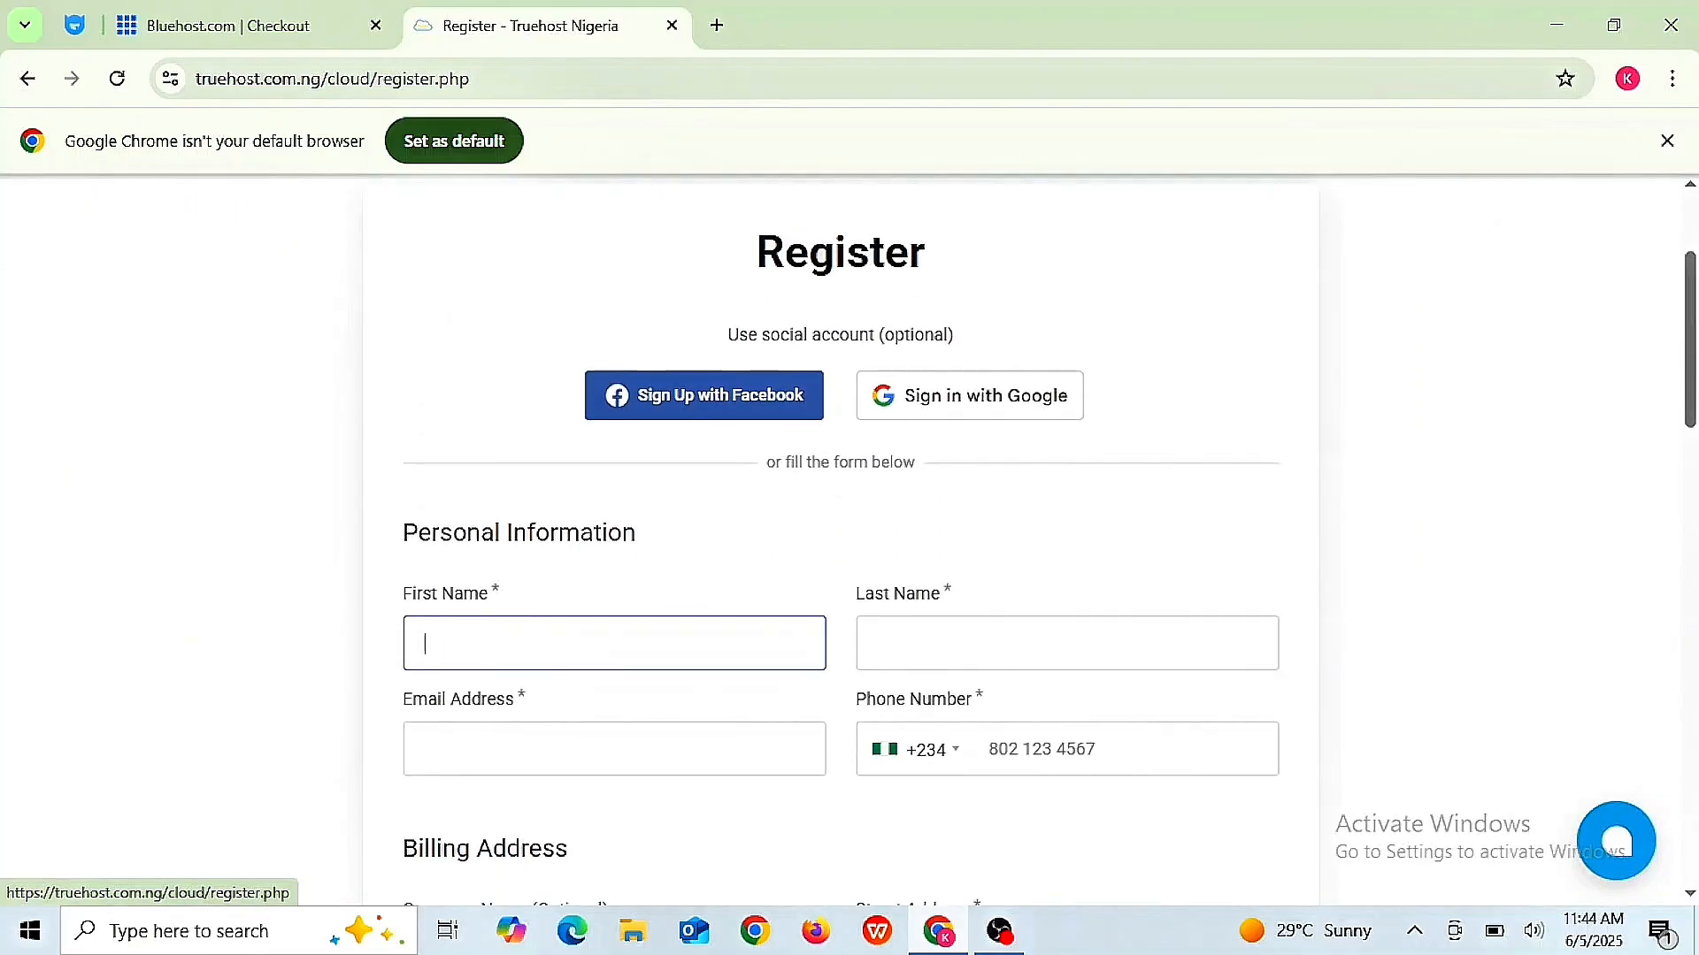
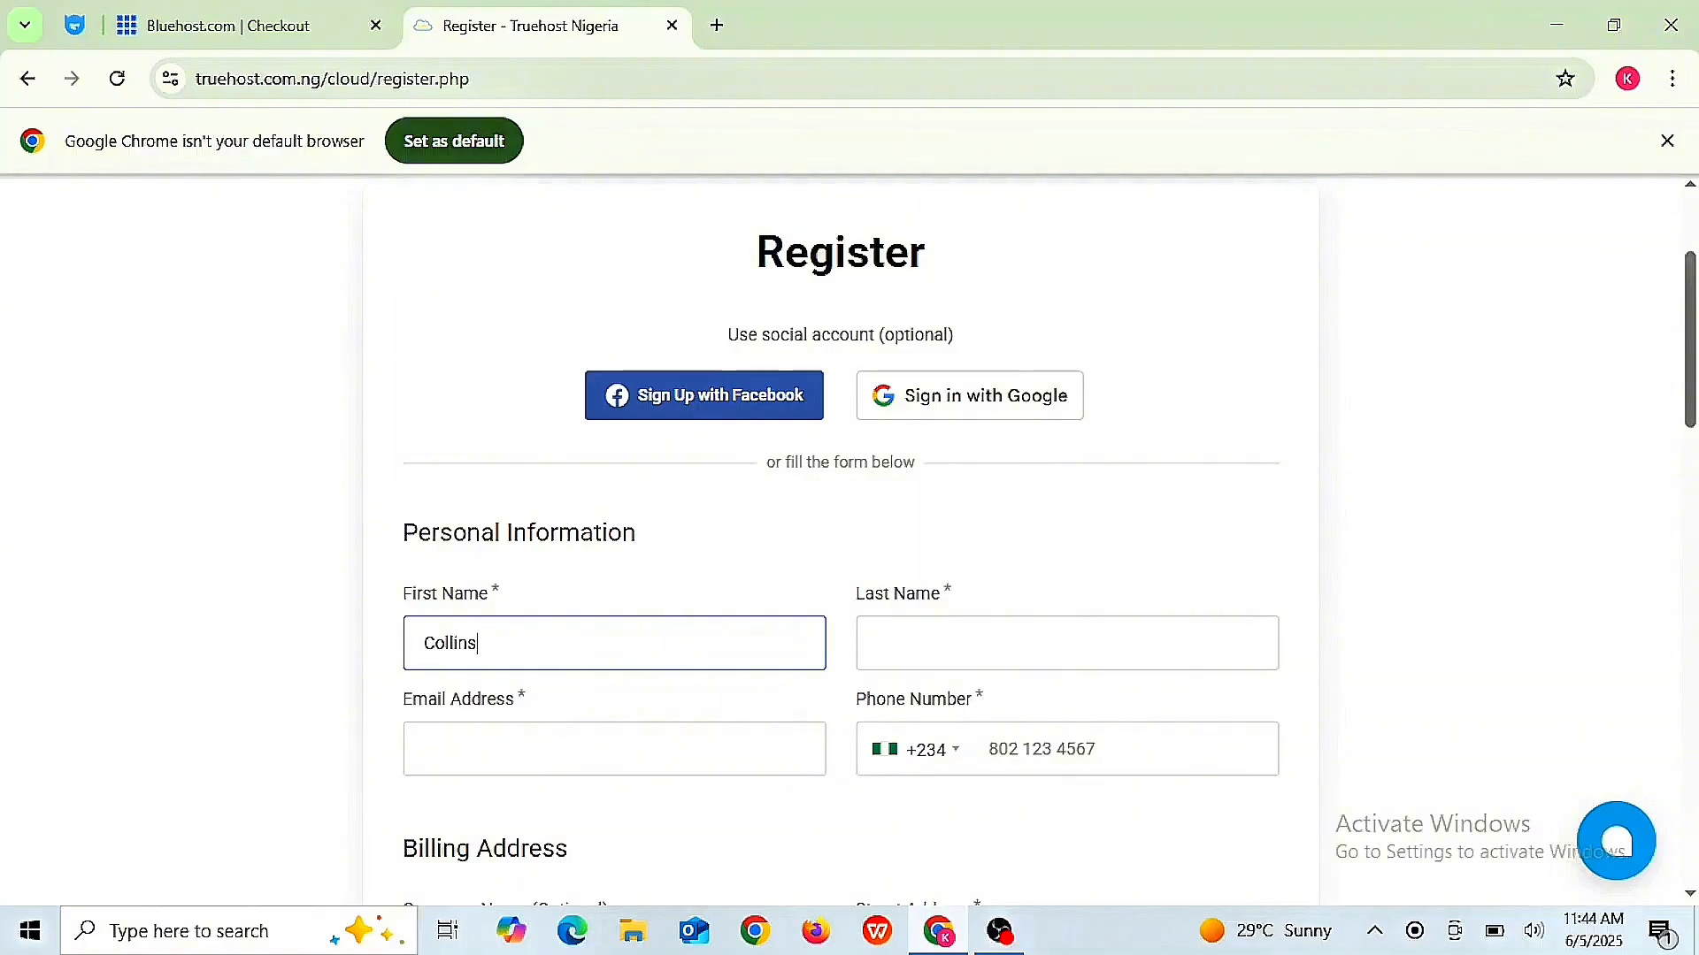
click(1006, 638)
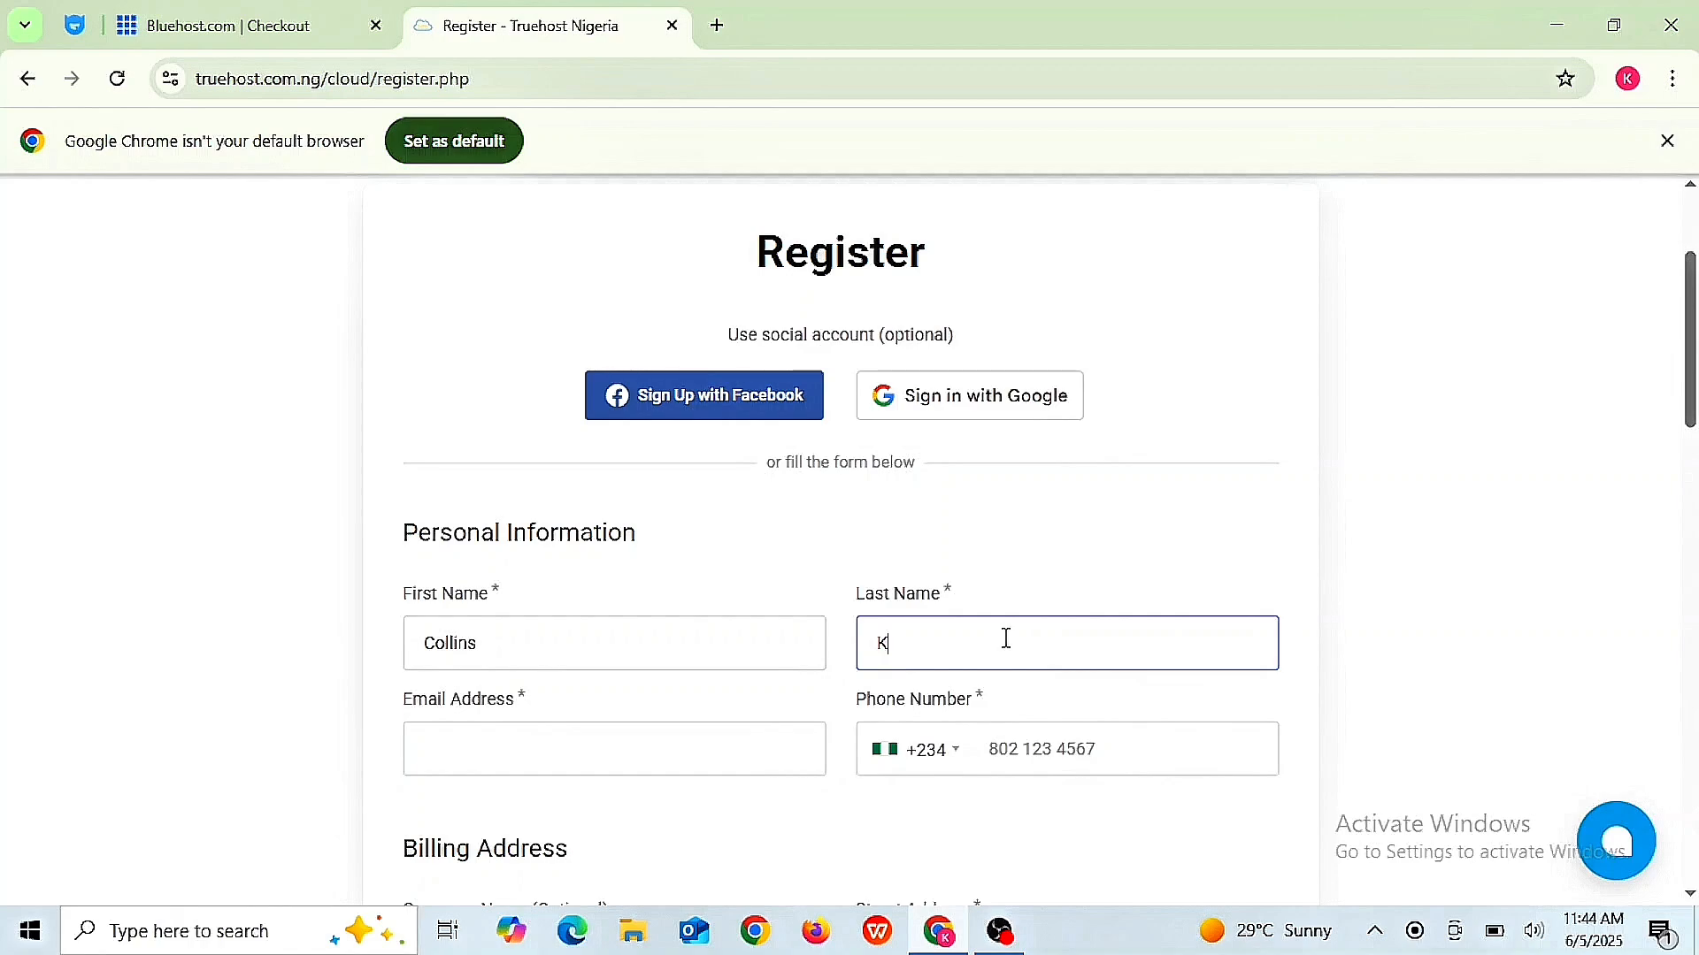
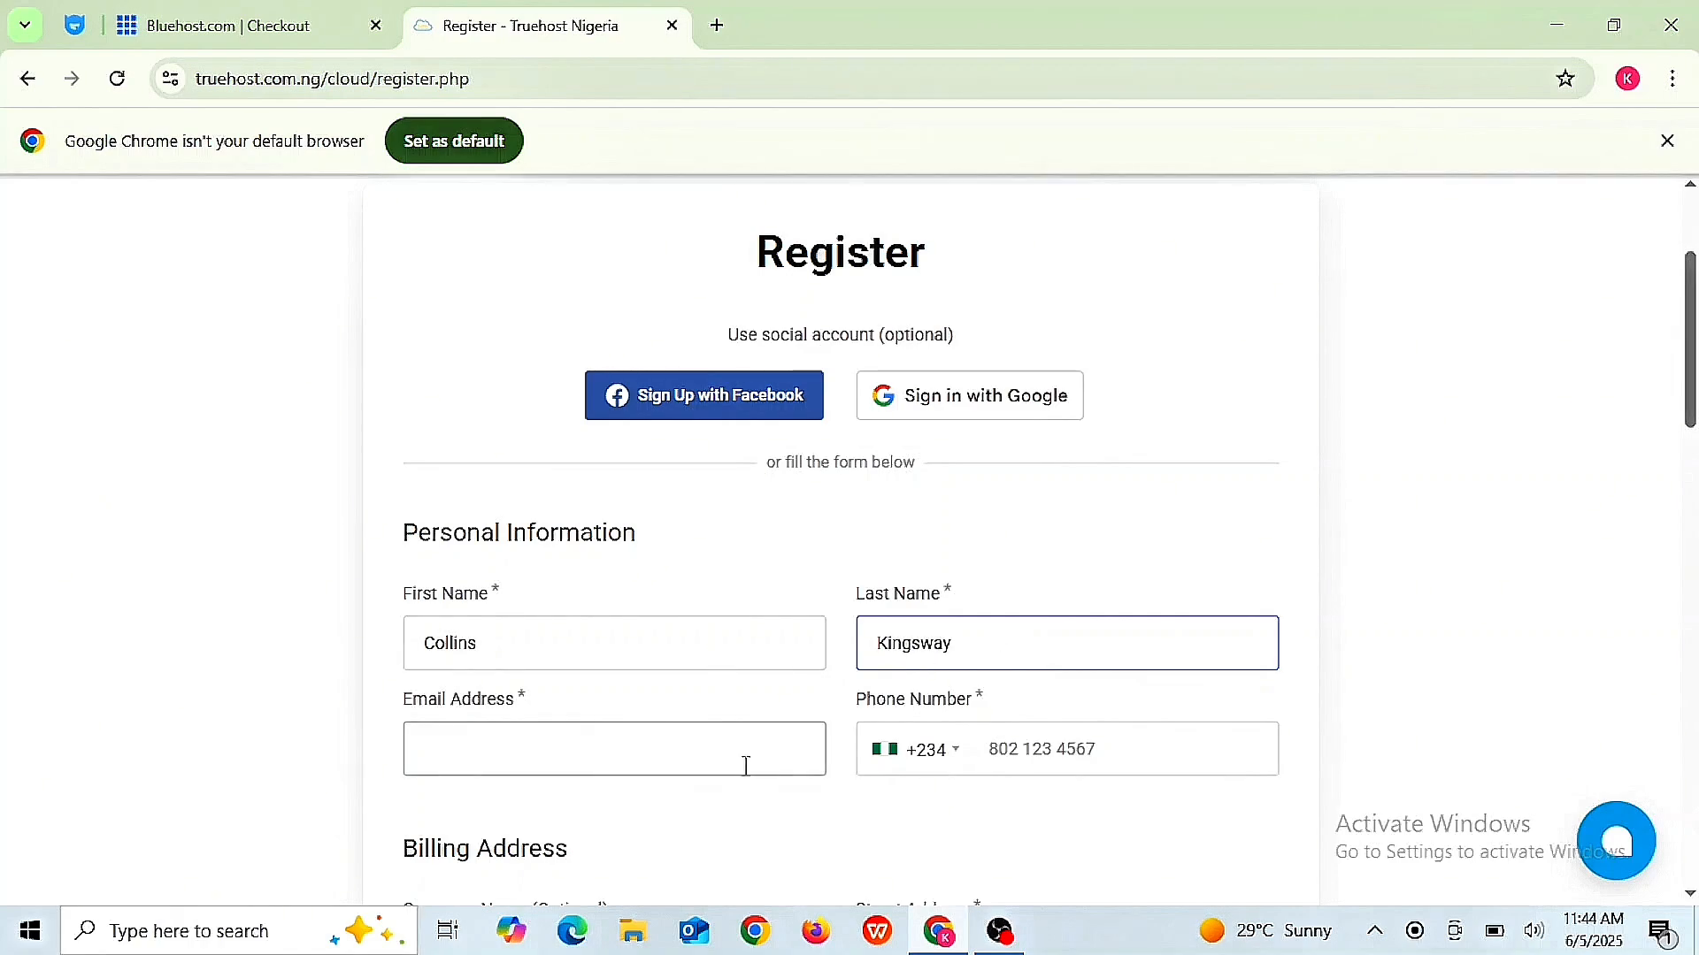
click(699, 751)
click(671, 816)
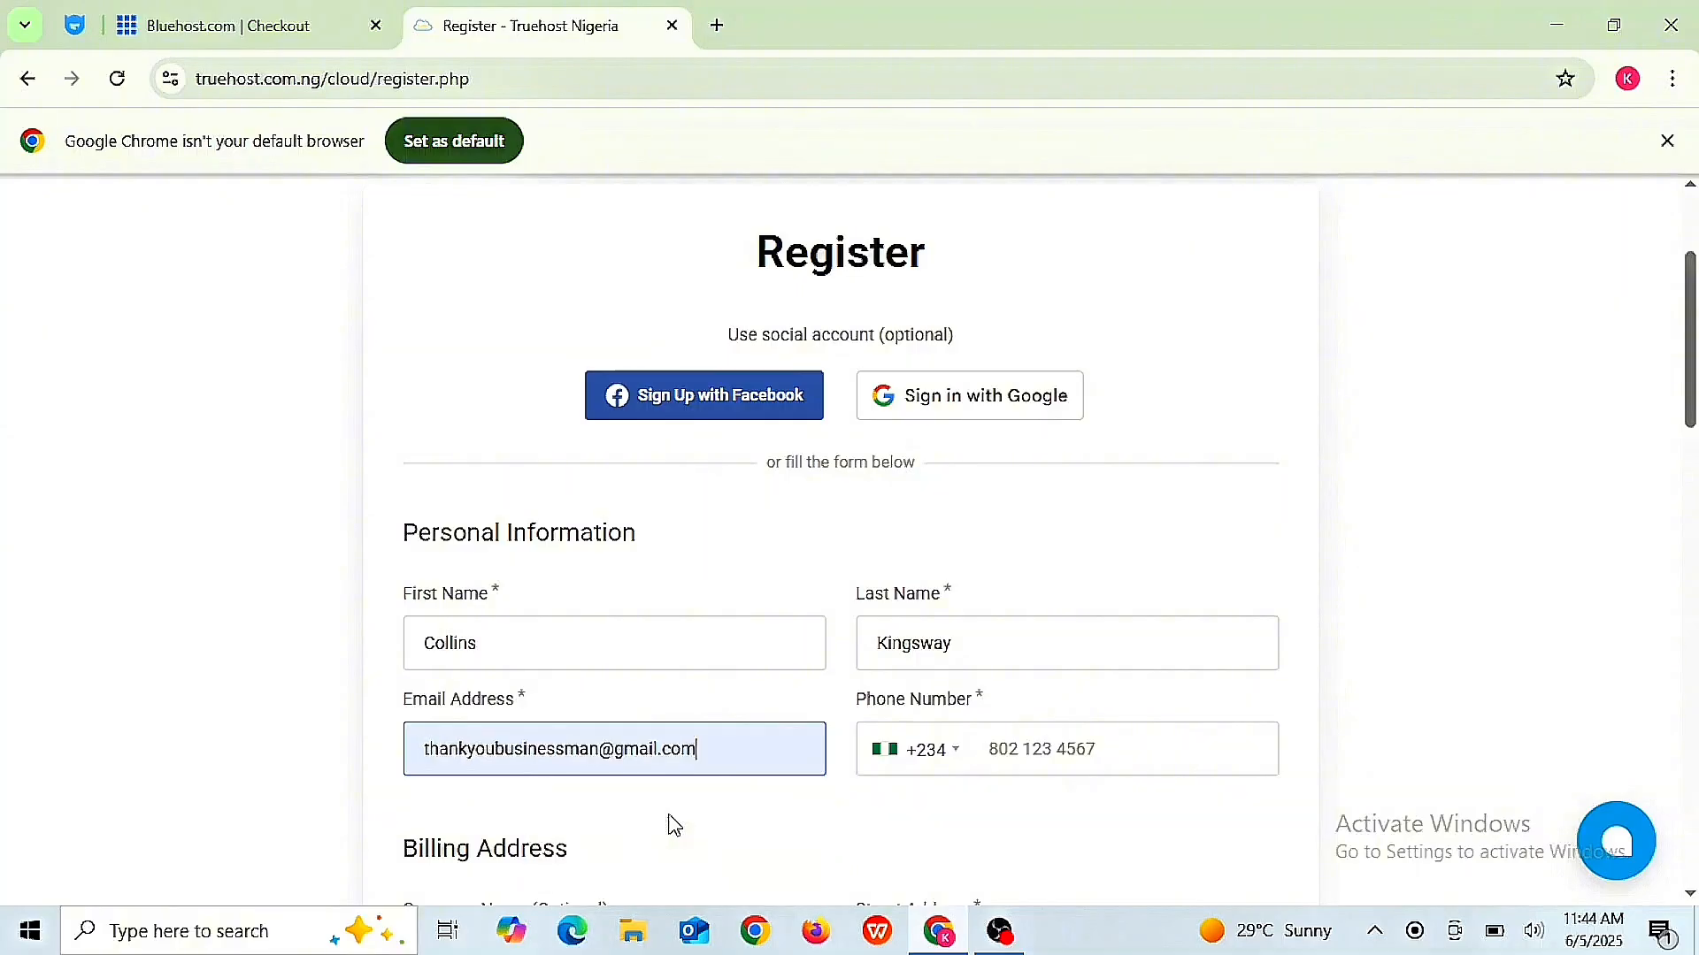
click(1003, 748)
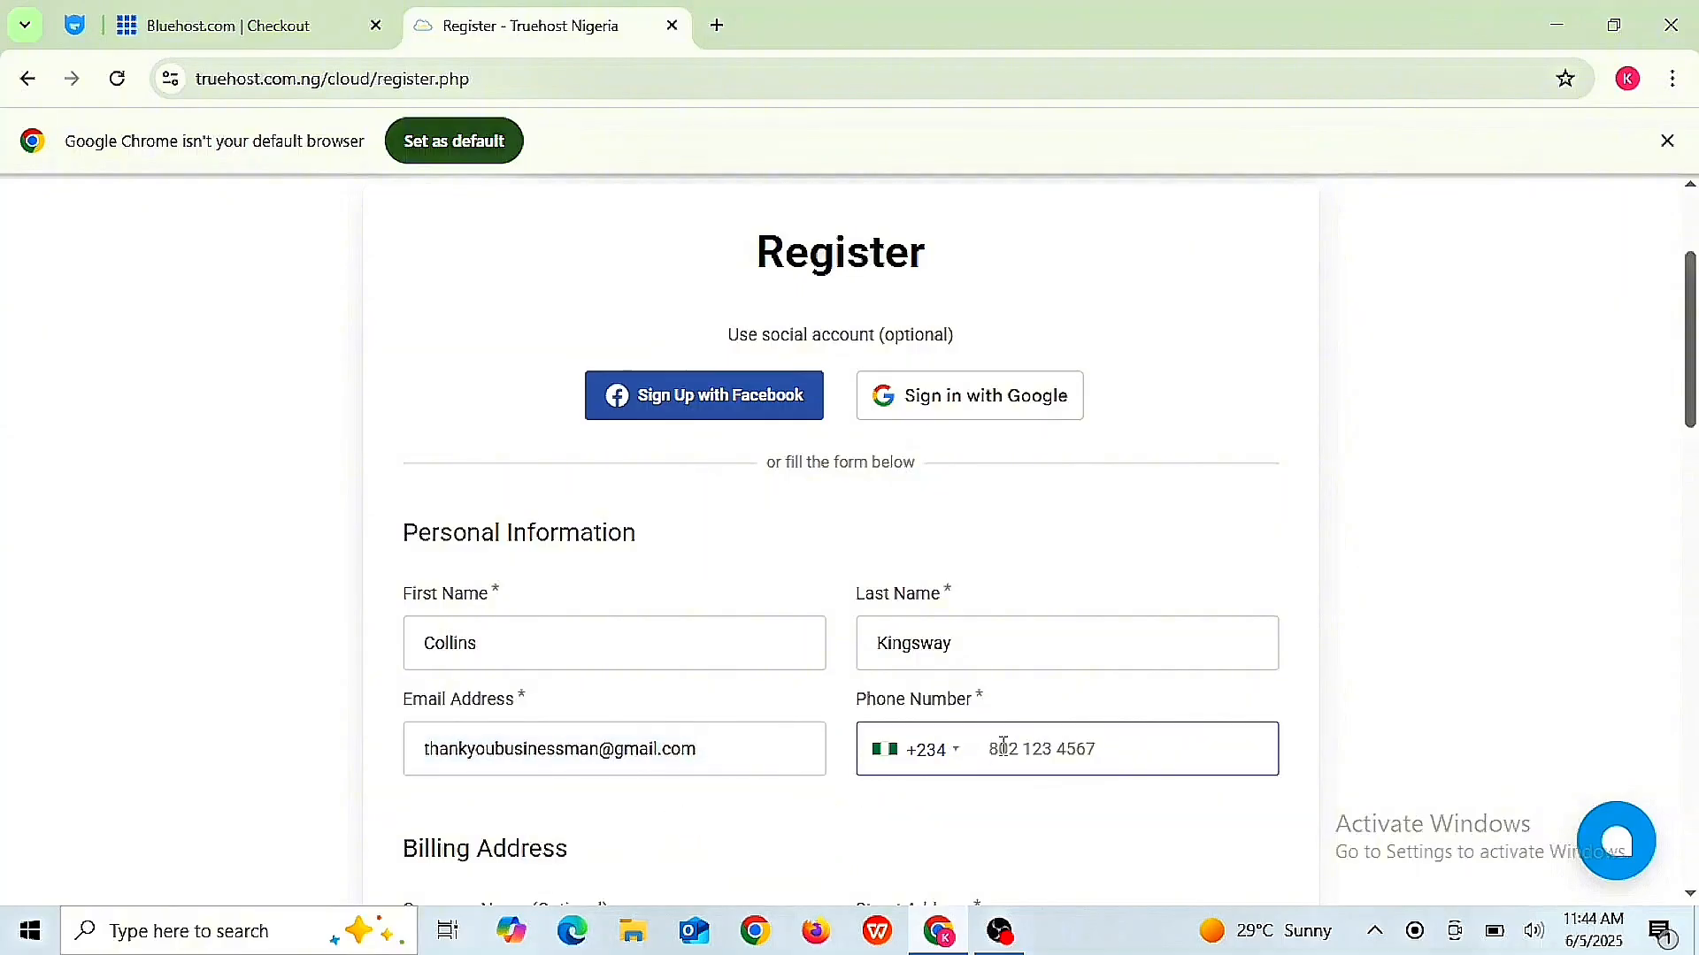
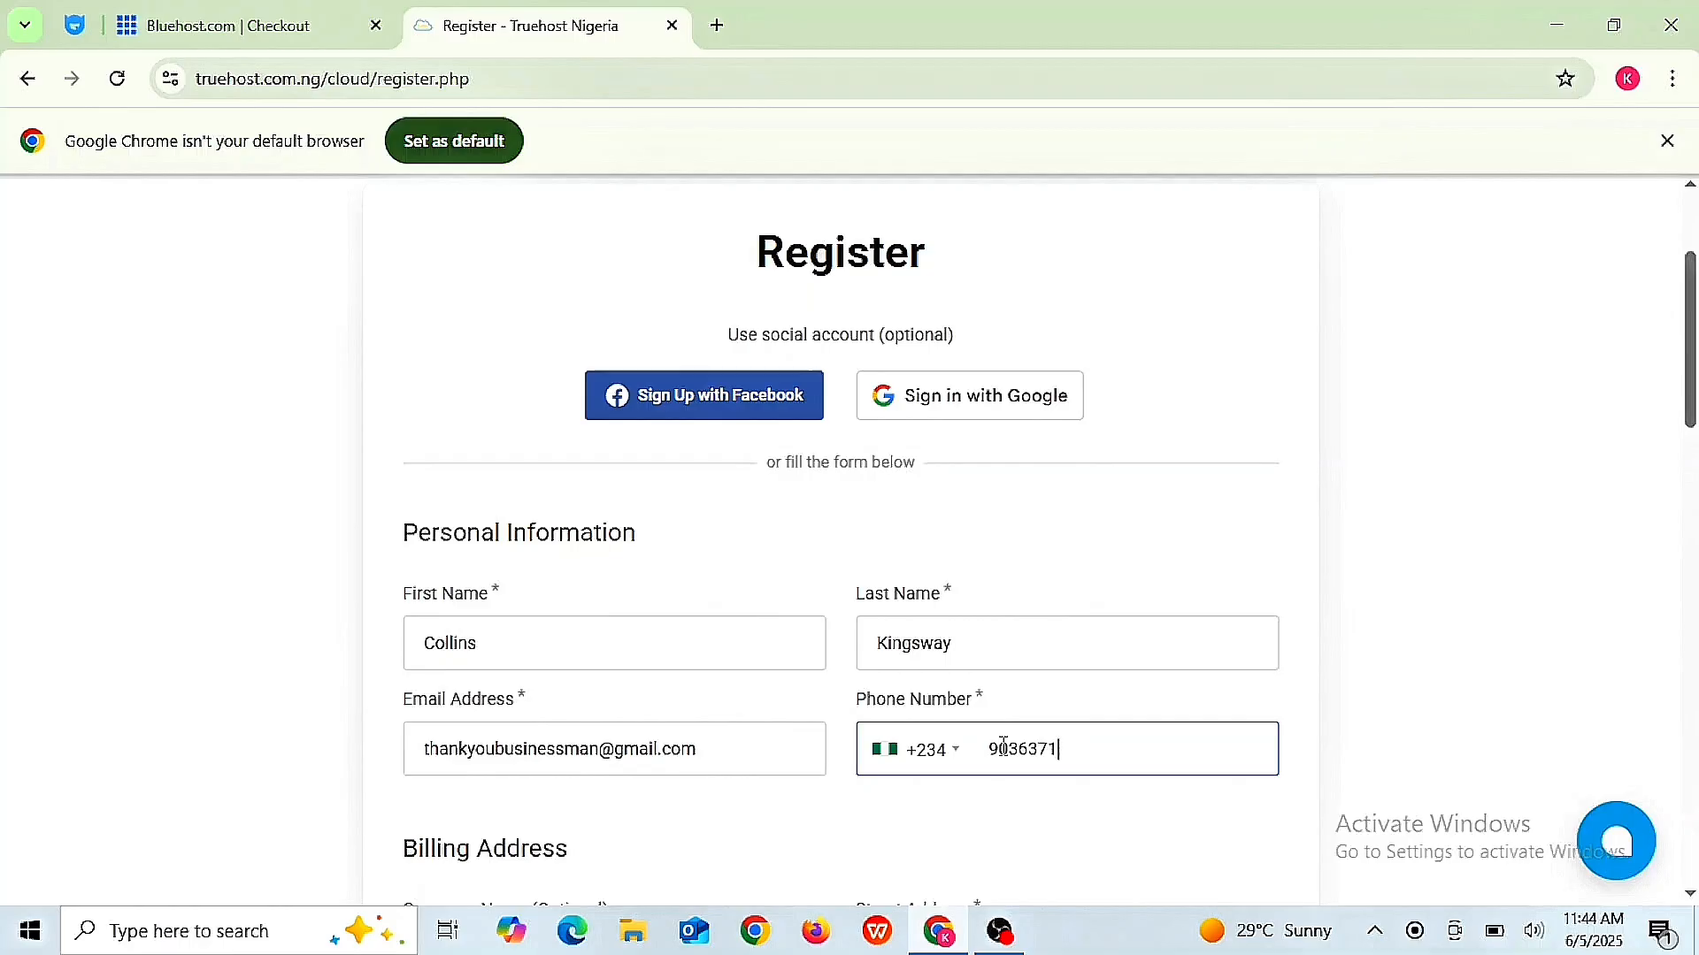
scroll(1009, 822, down, 1)
scroll(829, 727, down, 2)
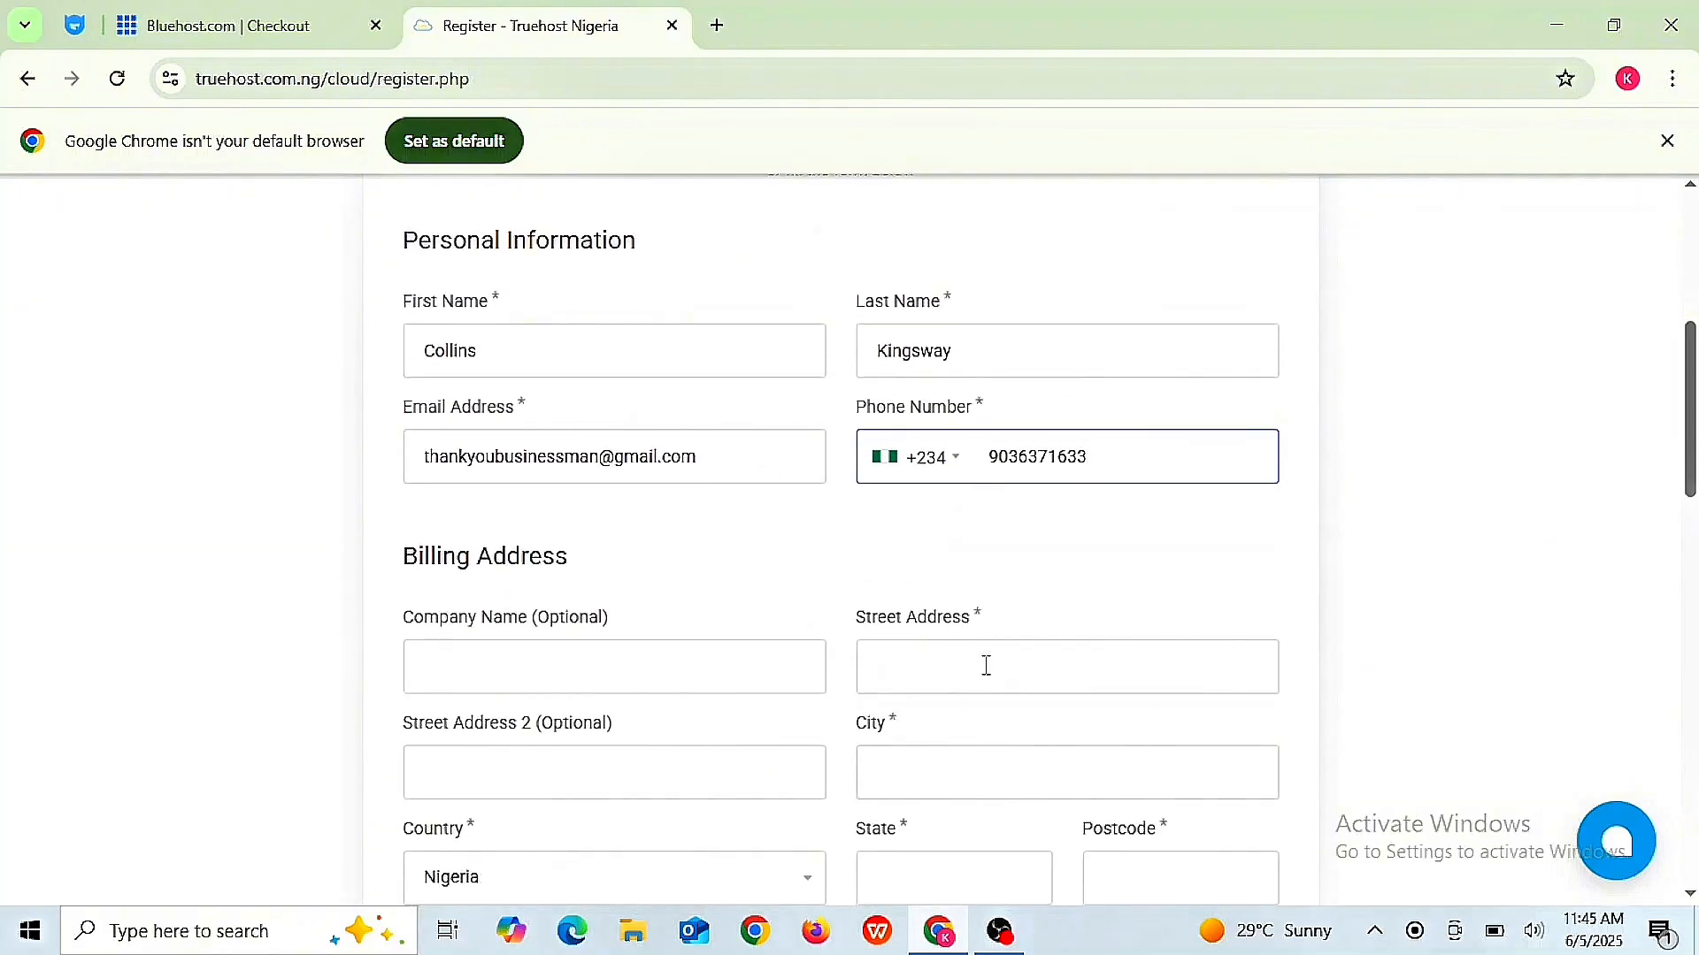
click(543, 652)
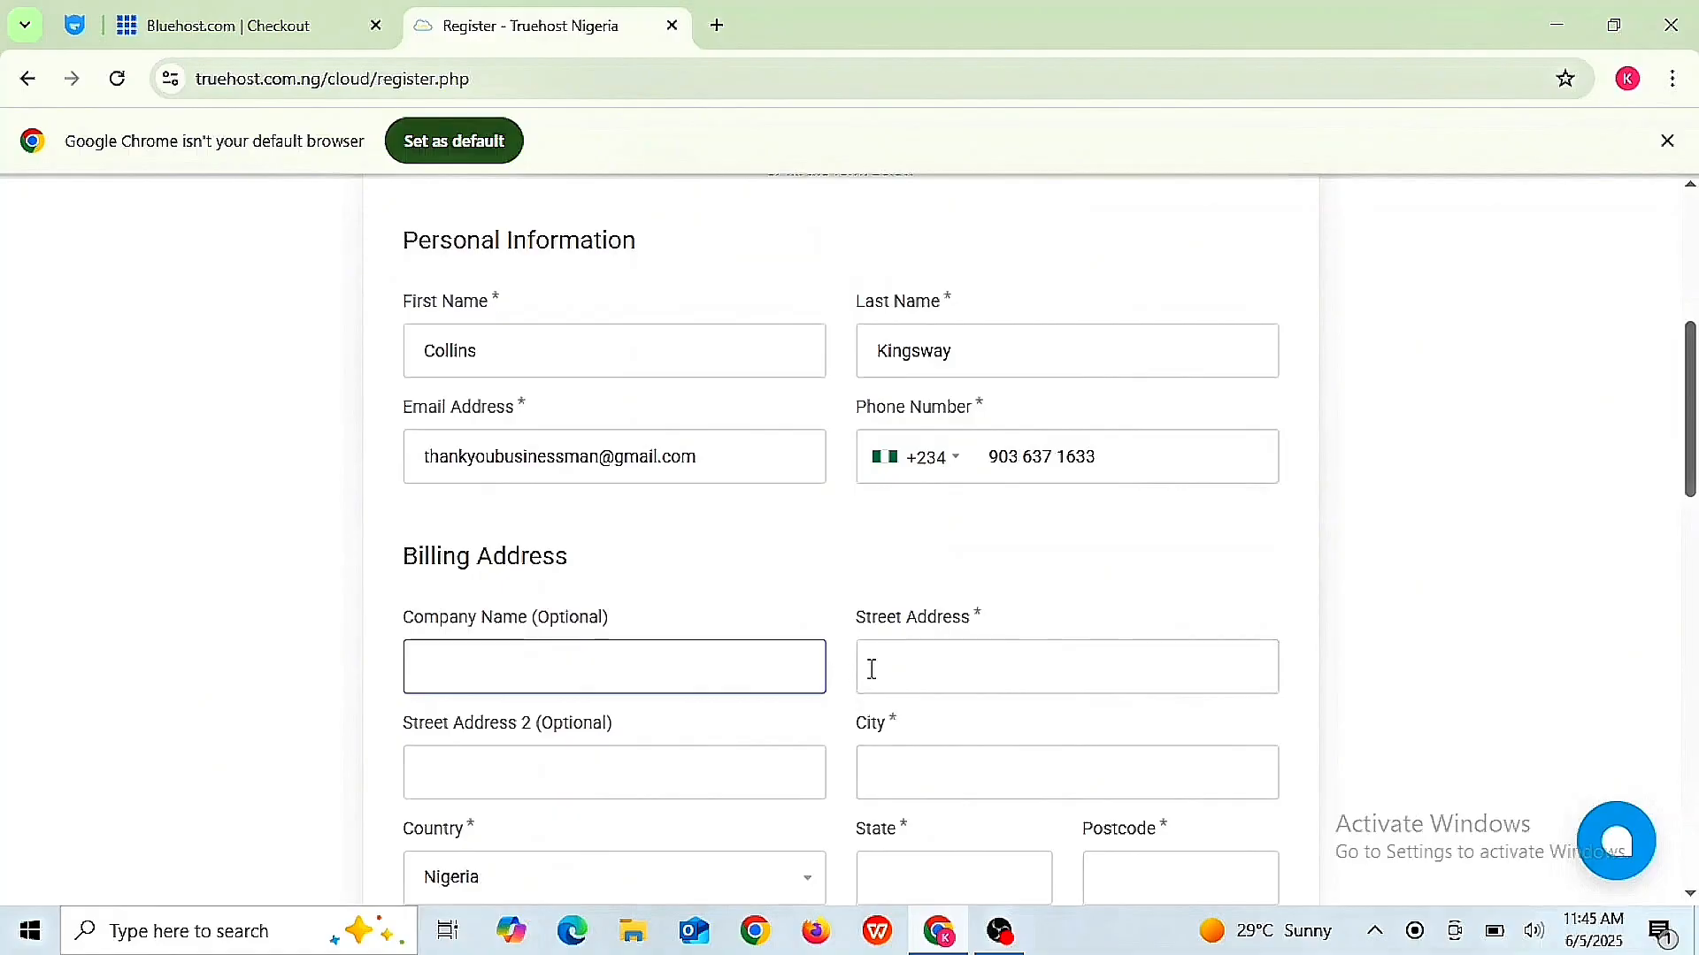
click(918, 670)
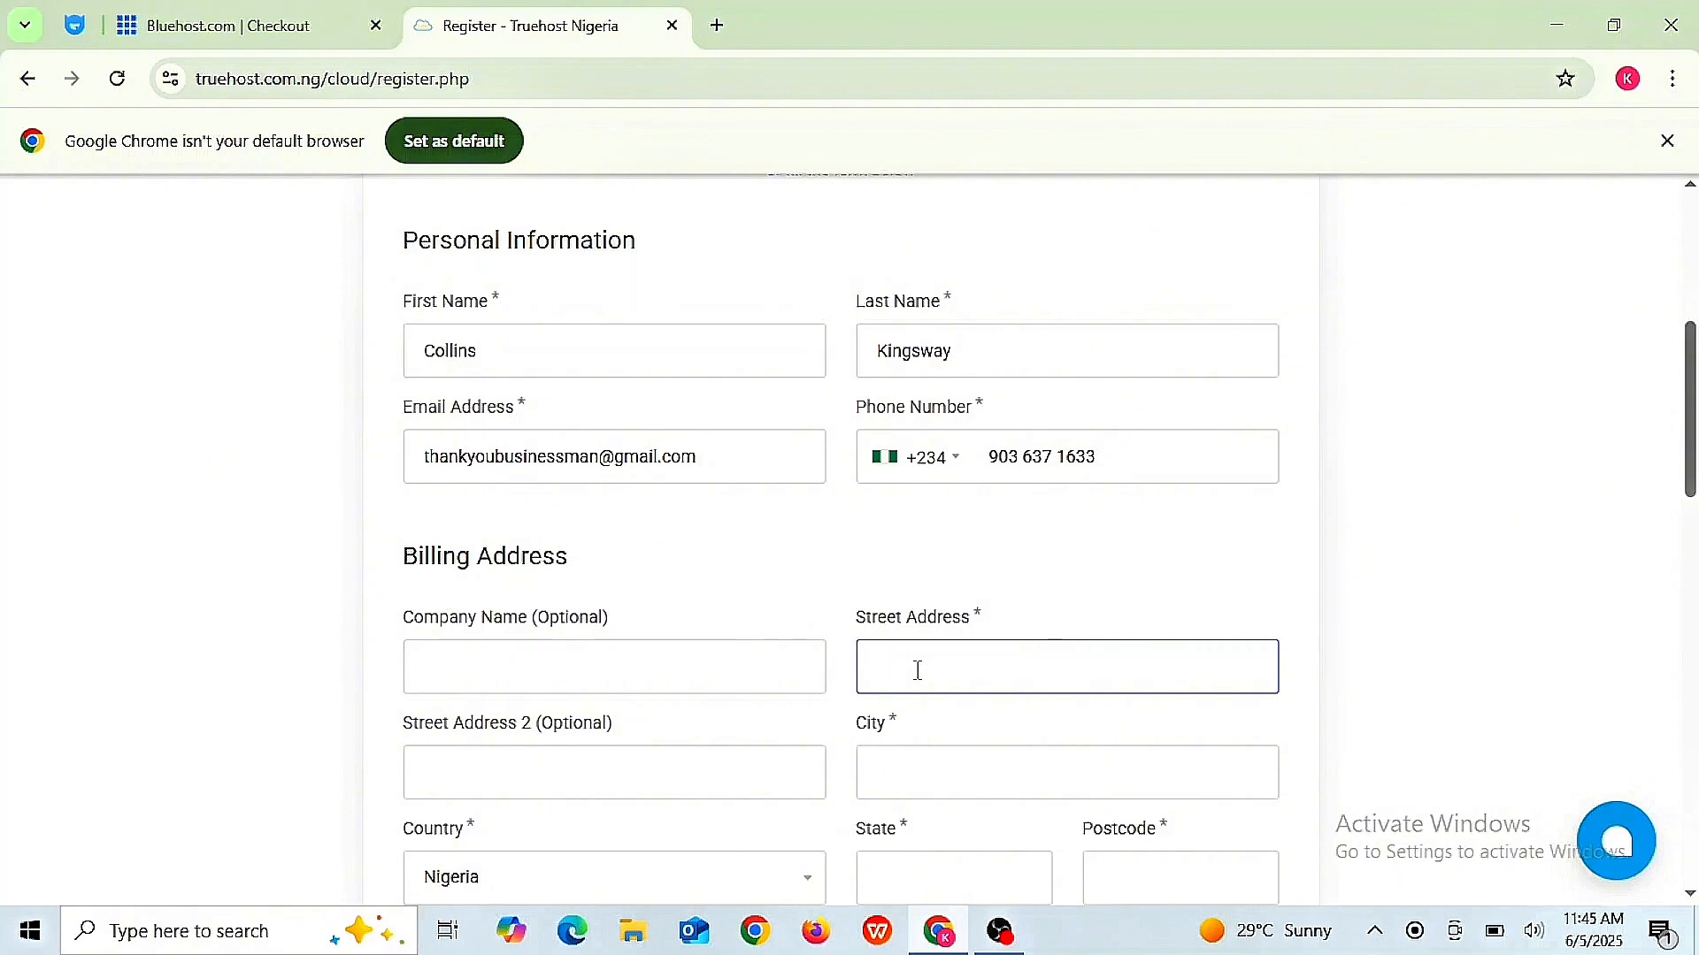
scroll(918, 669, down, 2)
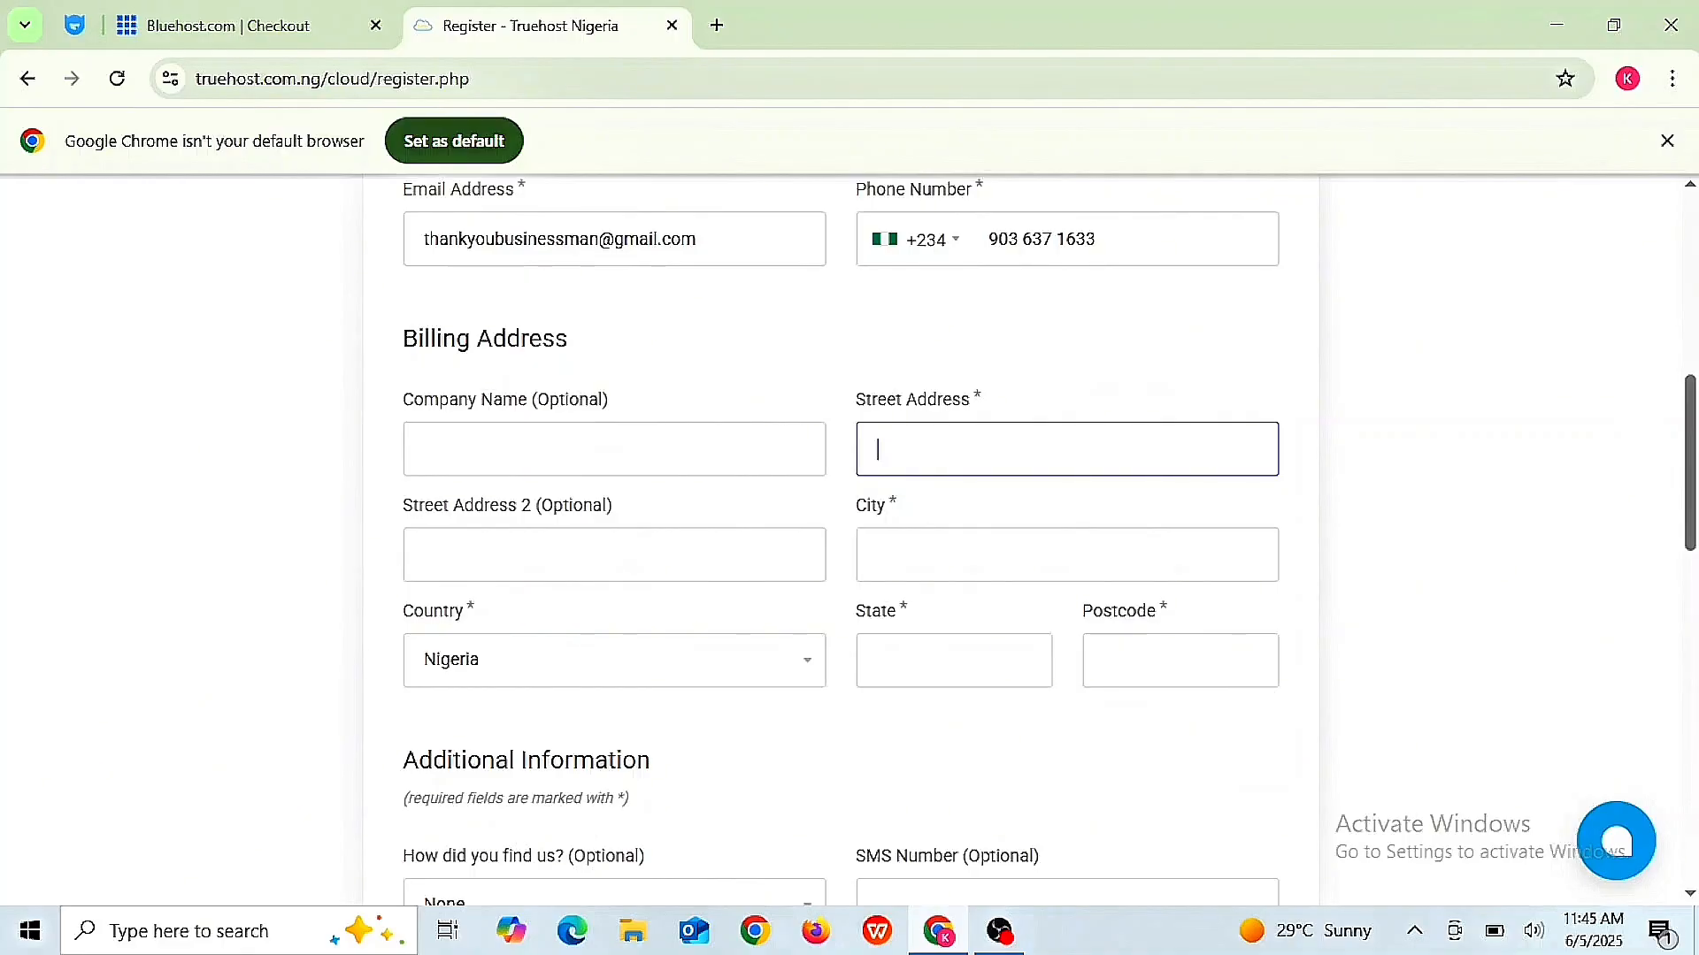
scroll(723, 355, down, 2)
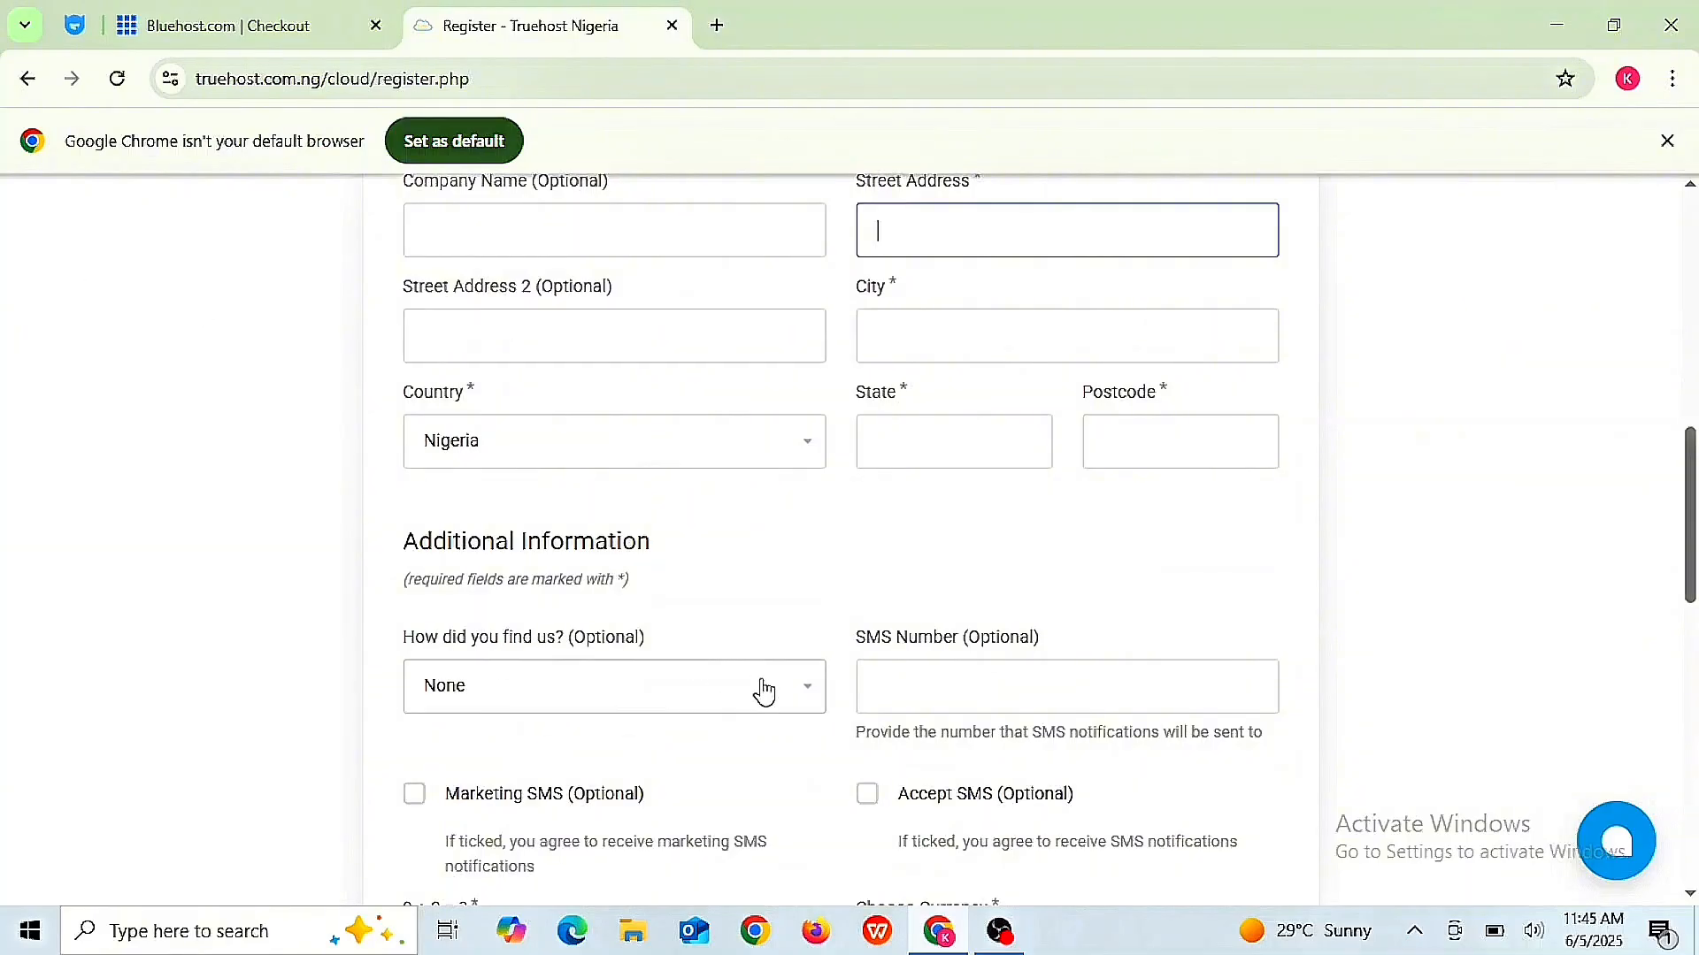
click(929, 703)
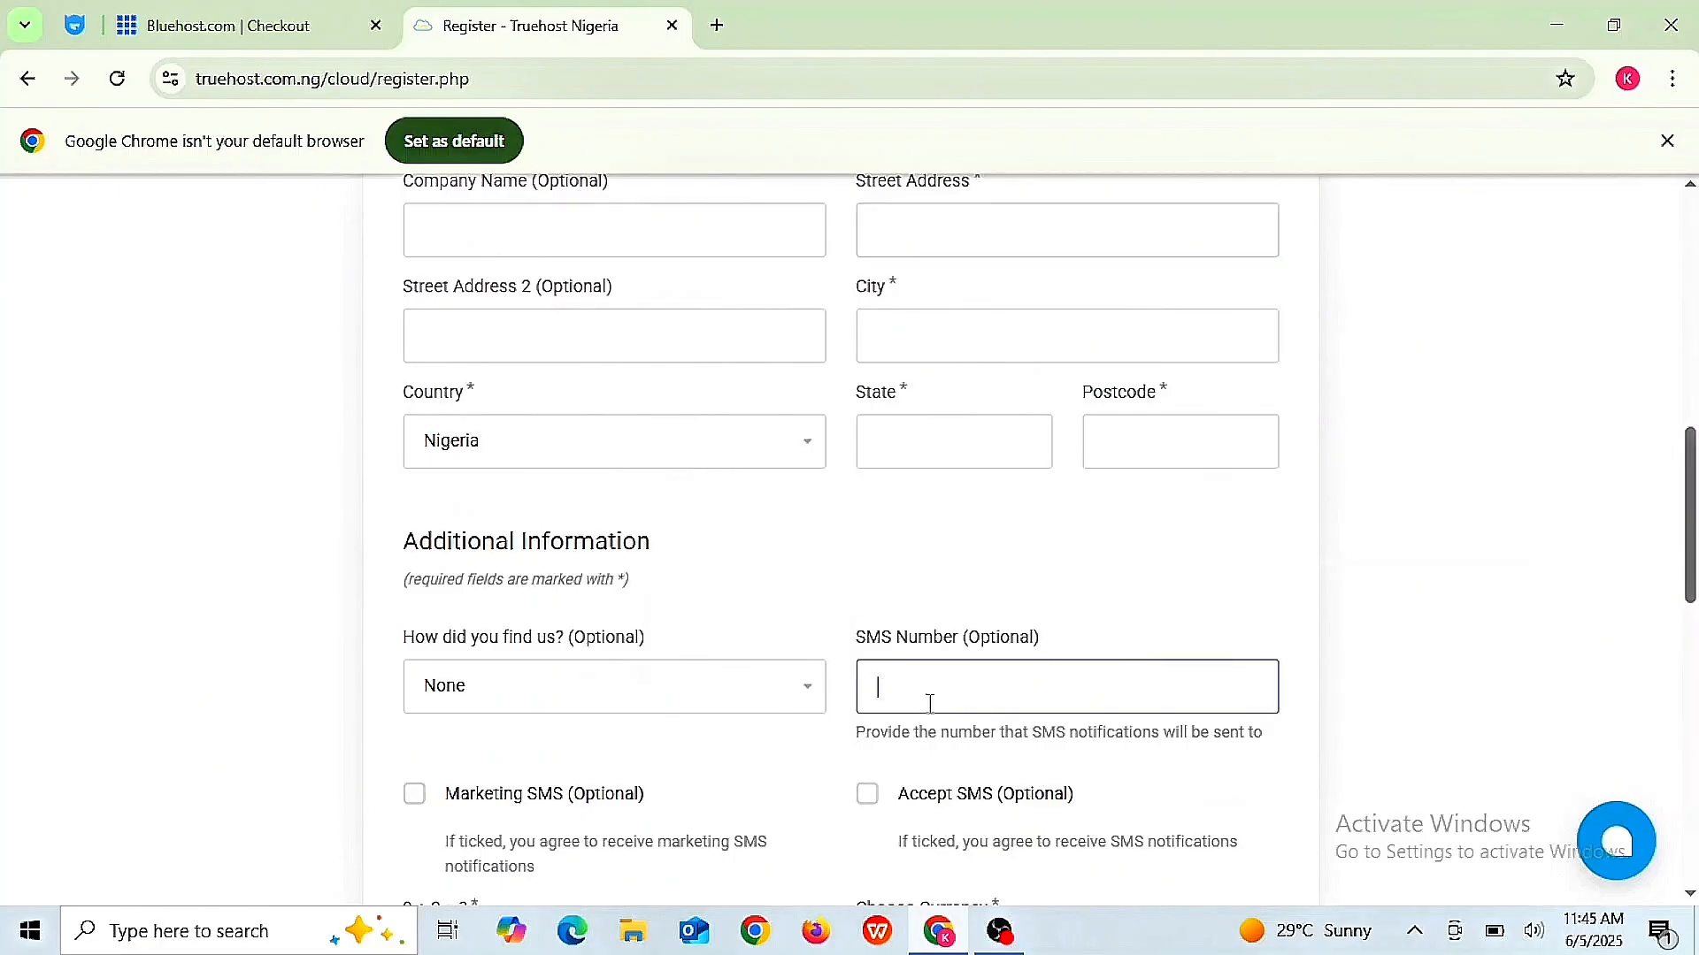
scroll(930, 704, down, 2)
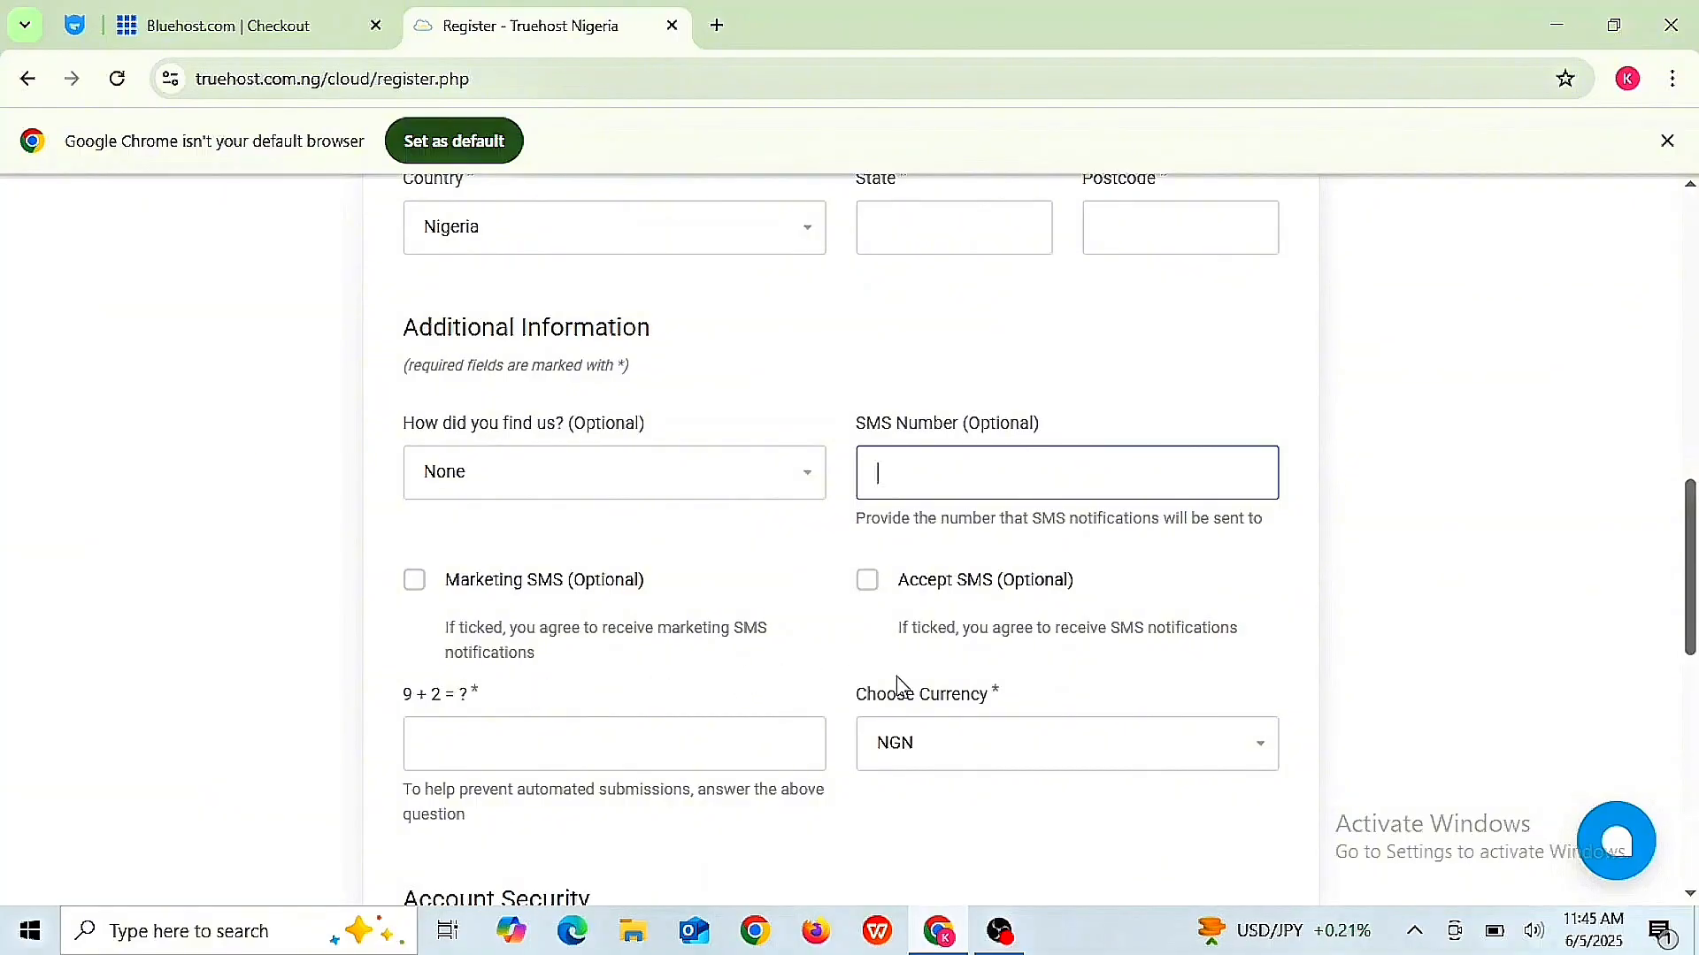
scroll(898, 685, down, 3)
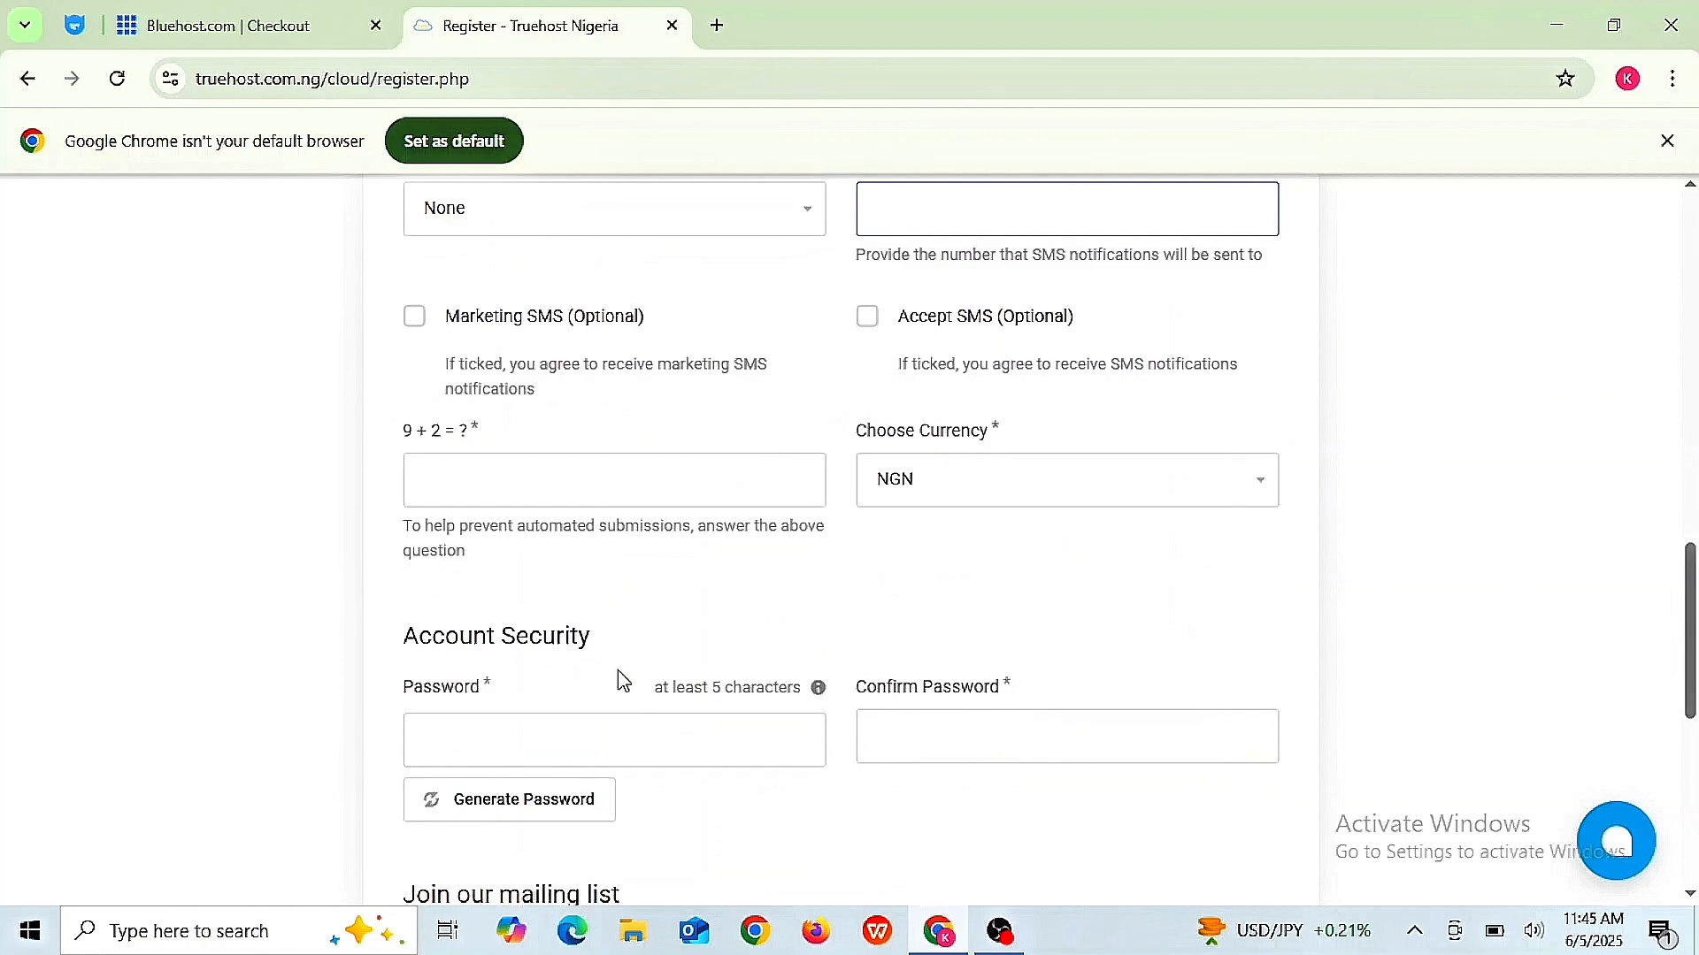
- Enter a self-chosen account password, tick Terms of Service, and register to reach the Client Area
click(698, 735)
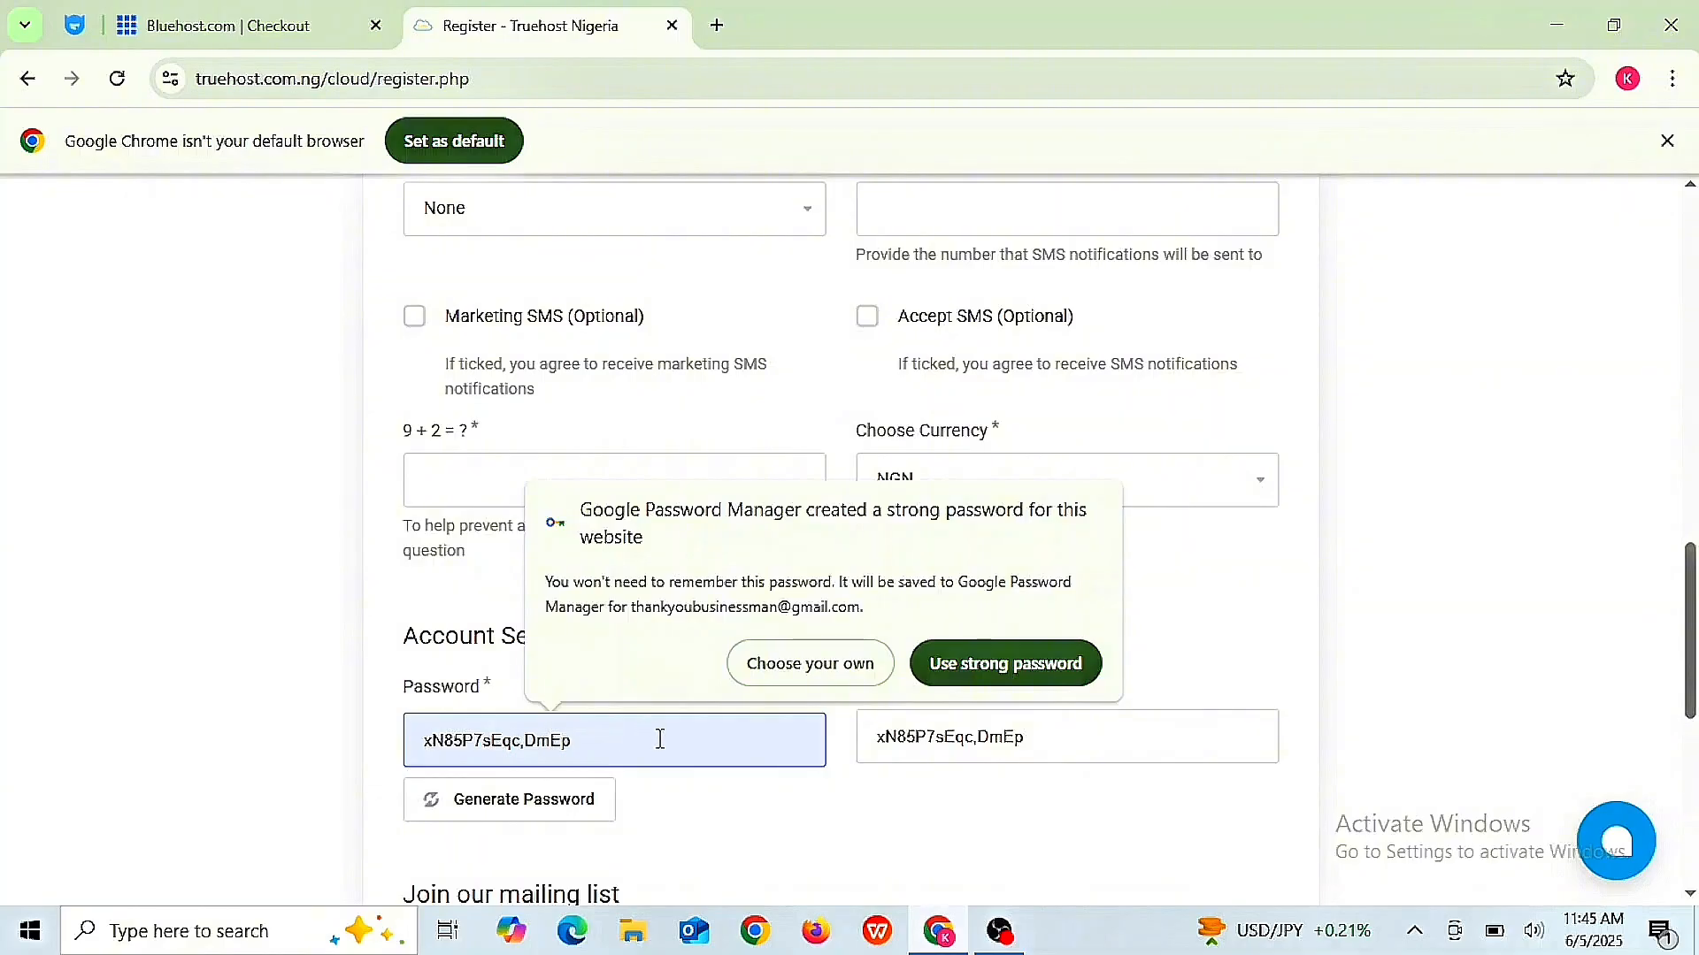
click(812, 664)
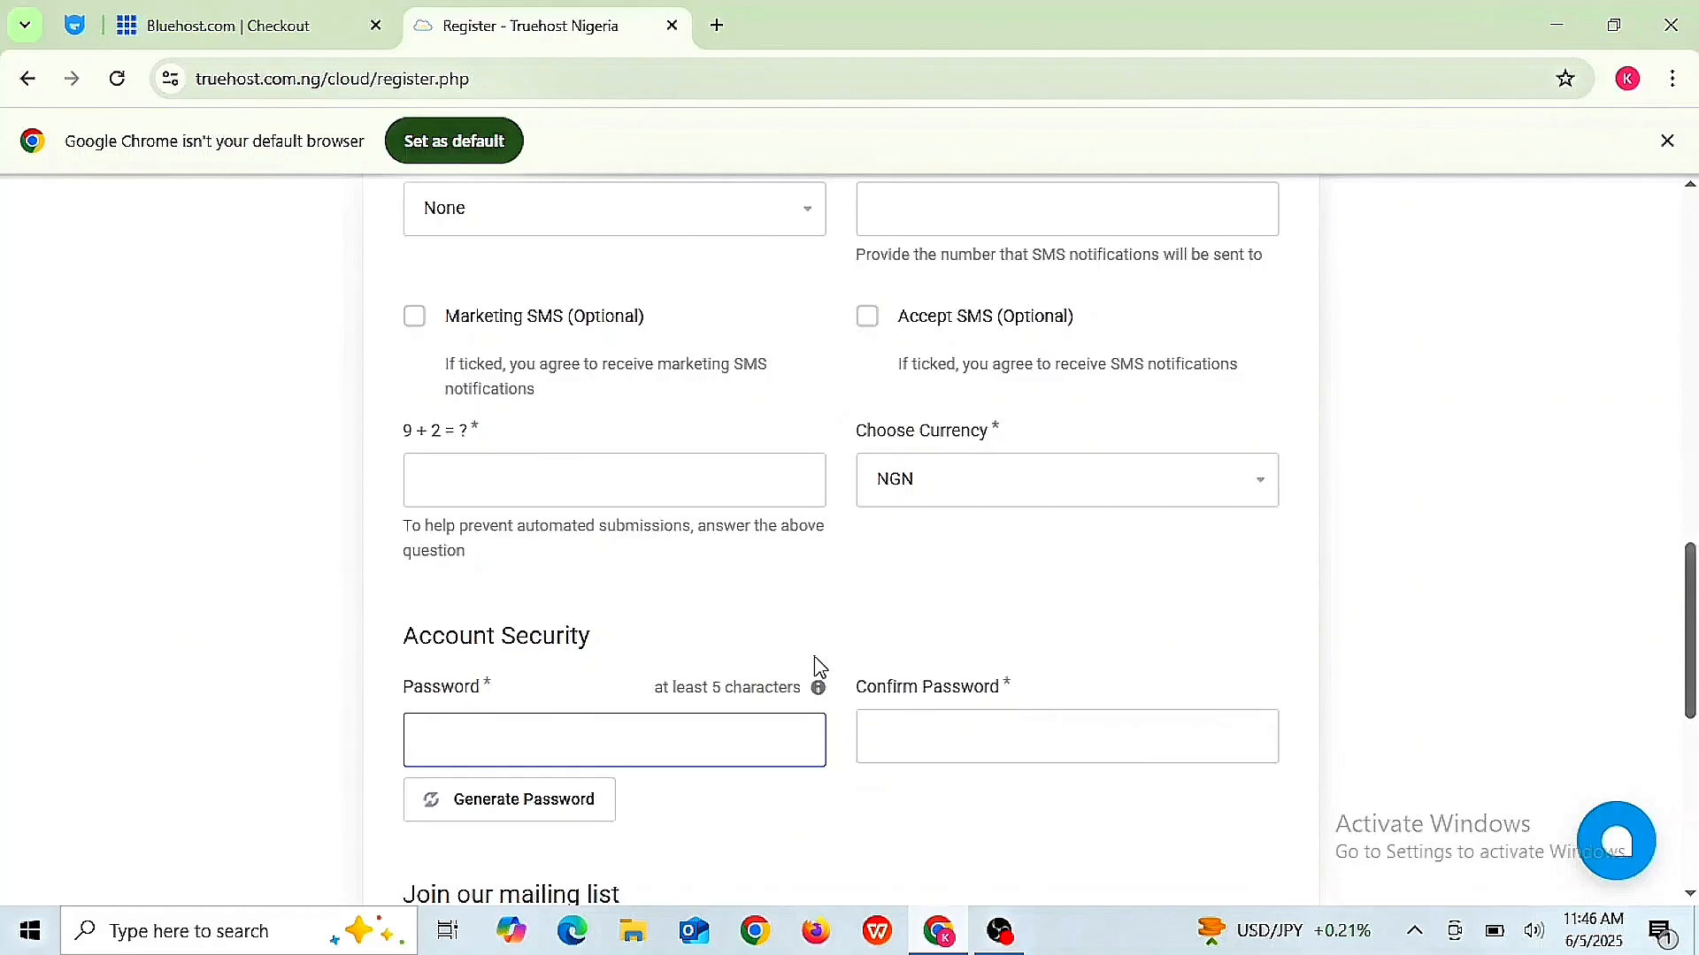
text(•)
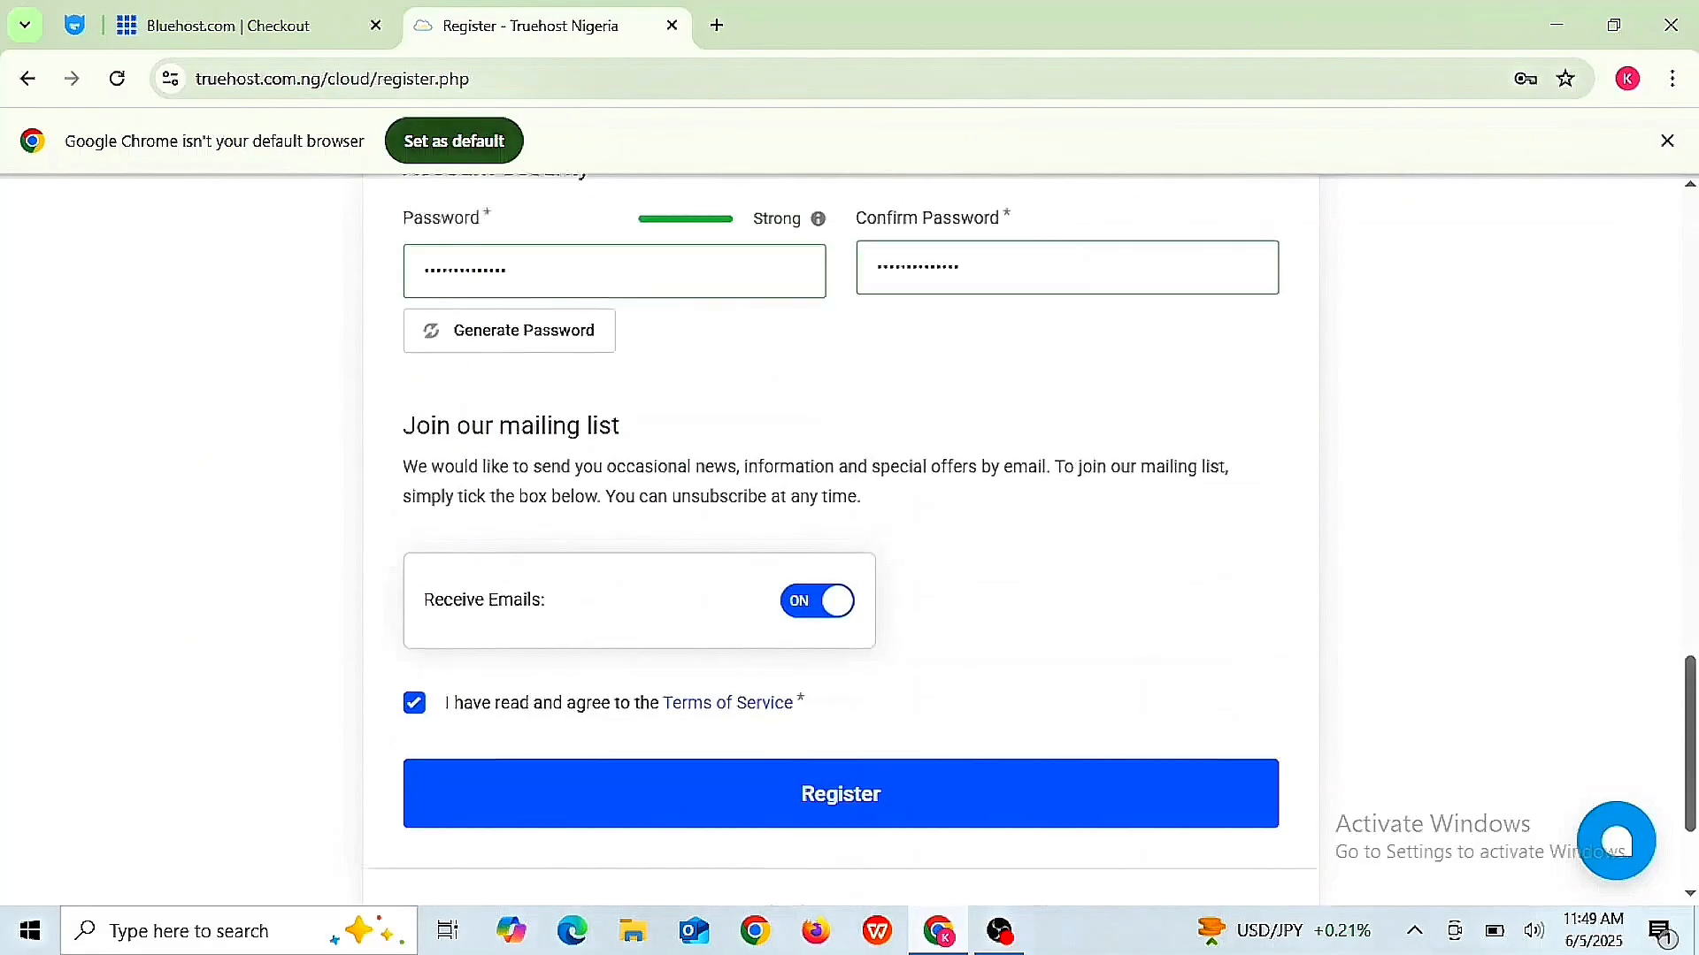
scroll(840, 531, down, 2)
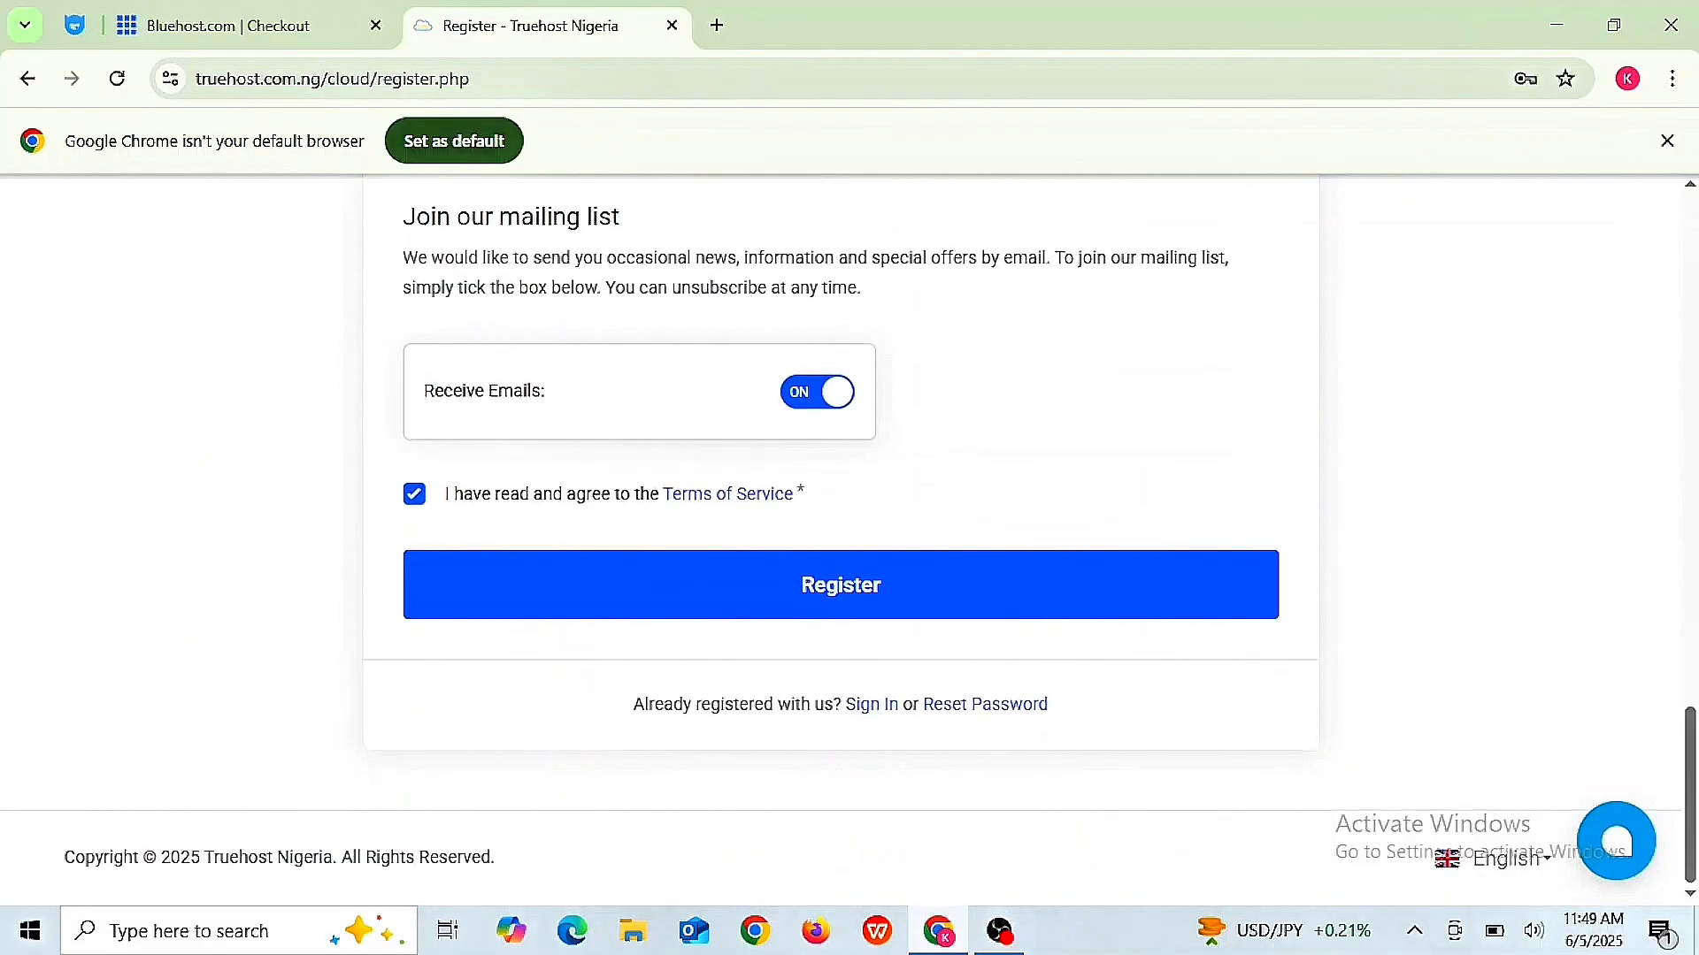
scroll(841, 531, up, 3)
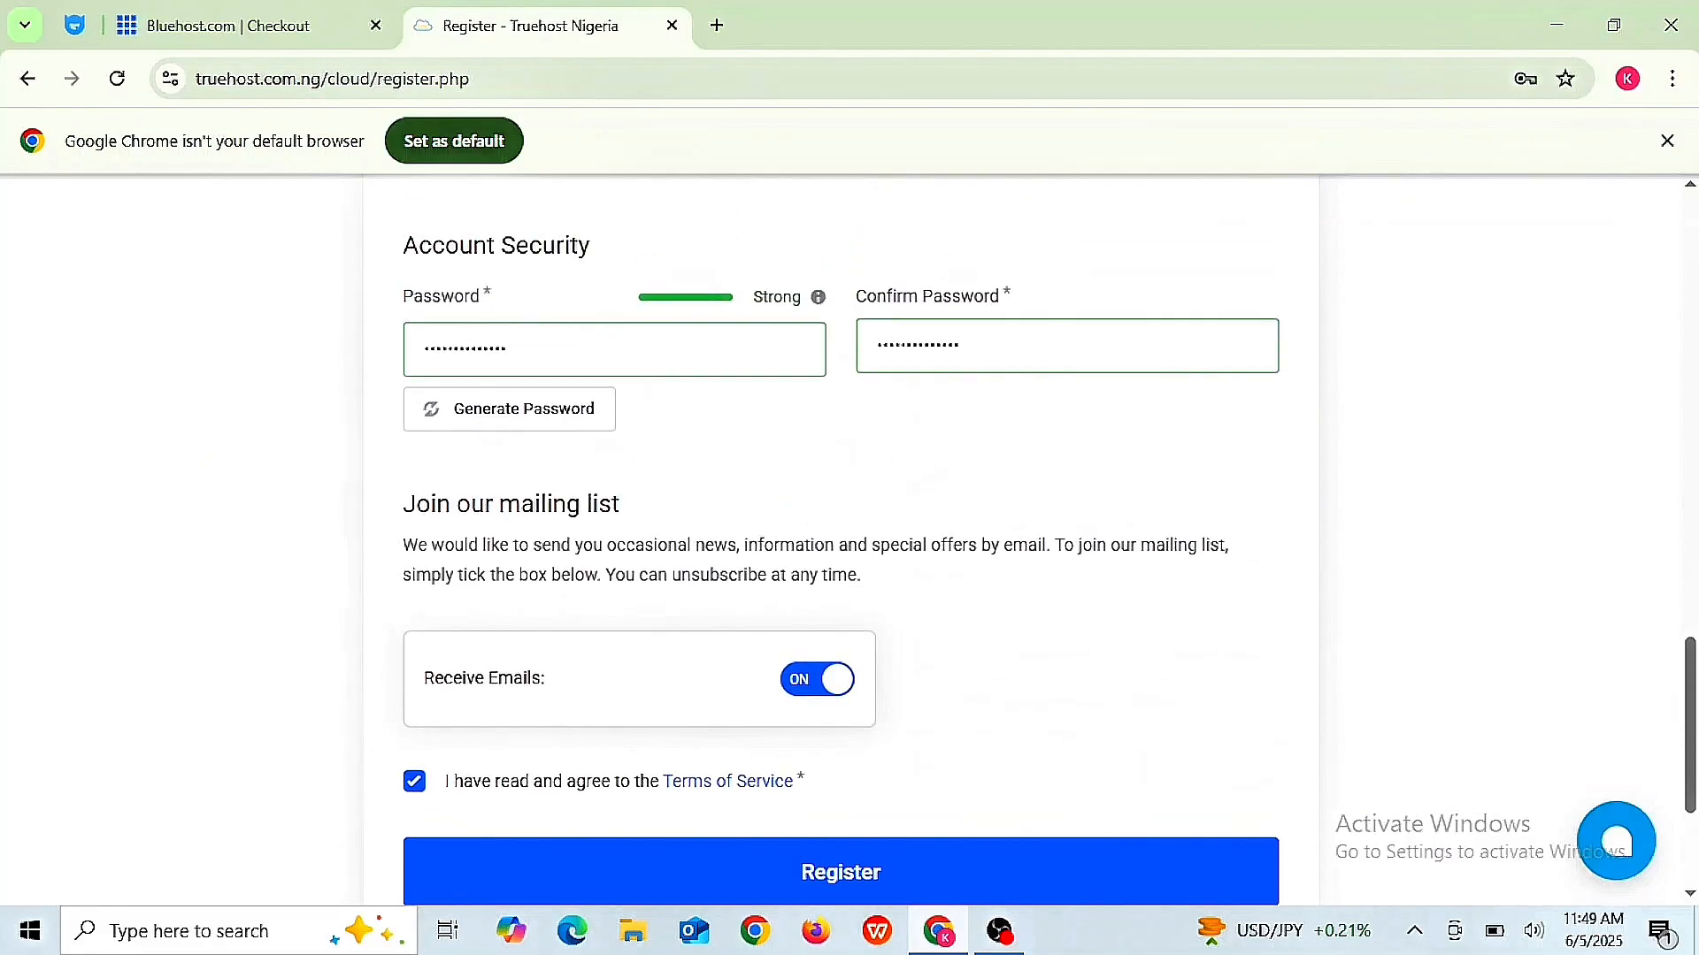
scroll(841, 531, down, 3)
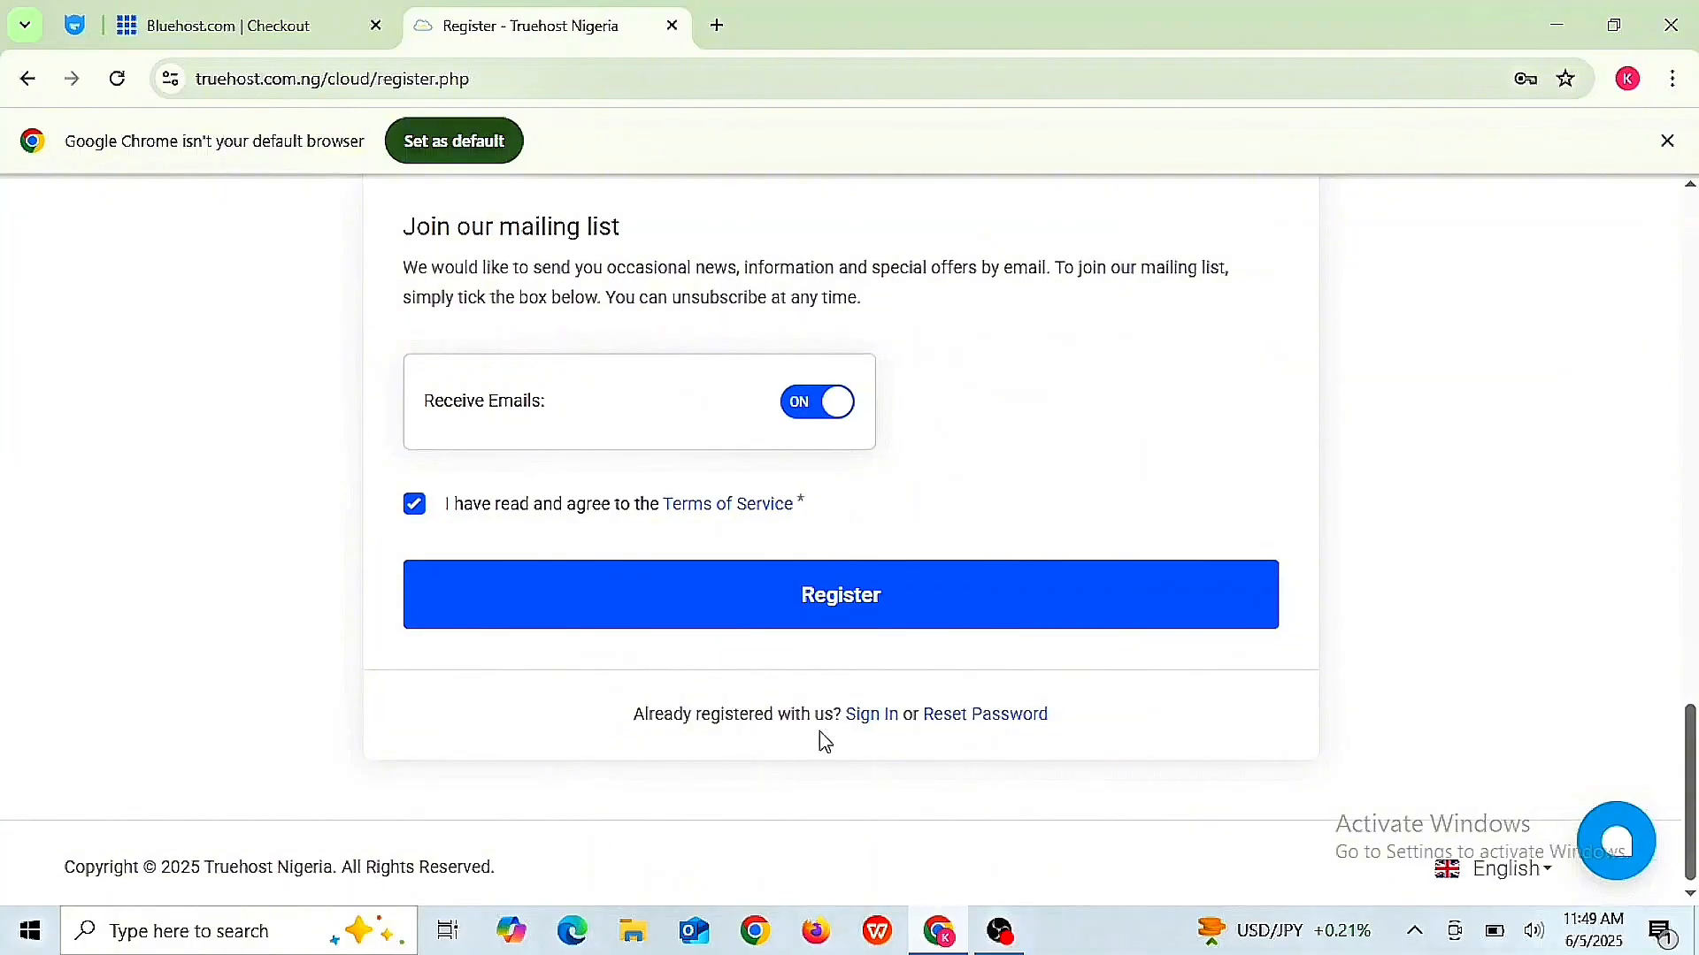
click(880, 606)
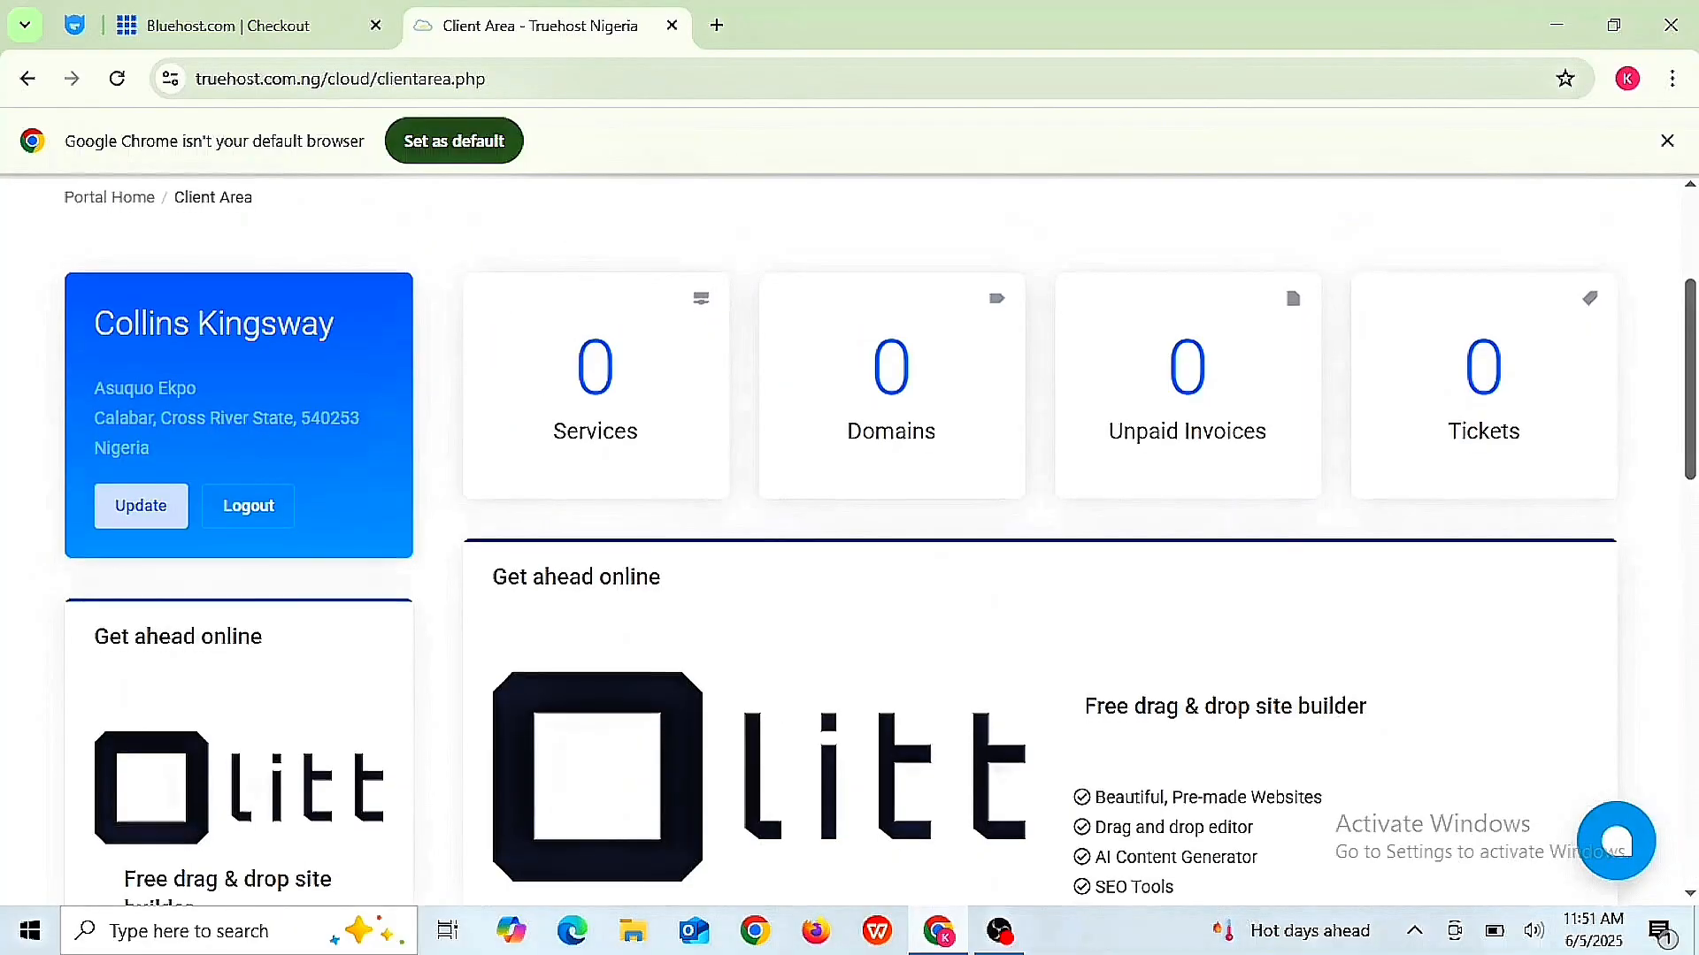
scroll(841, 539, down, 5)
- Scroll back to the top of My Dashboard and open the Services menu in the navigation bar
scroll(840, 539, up, 1)
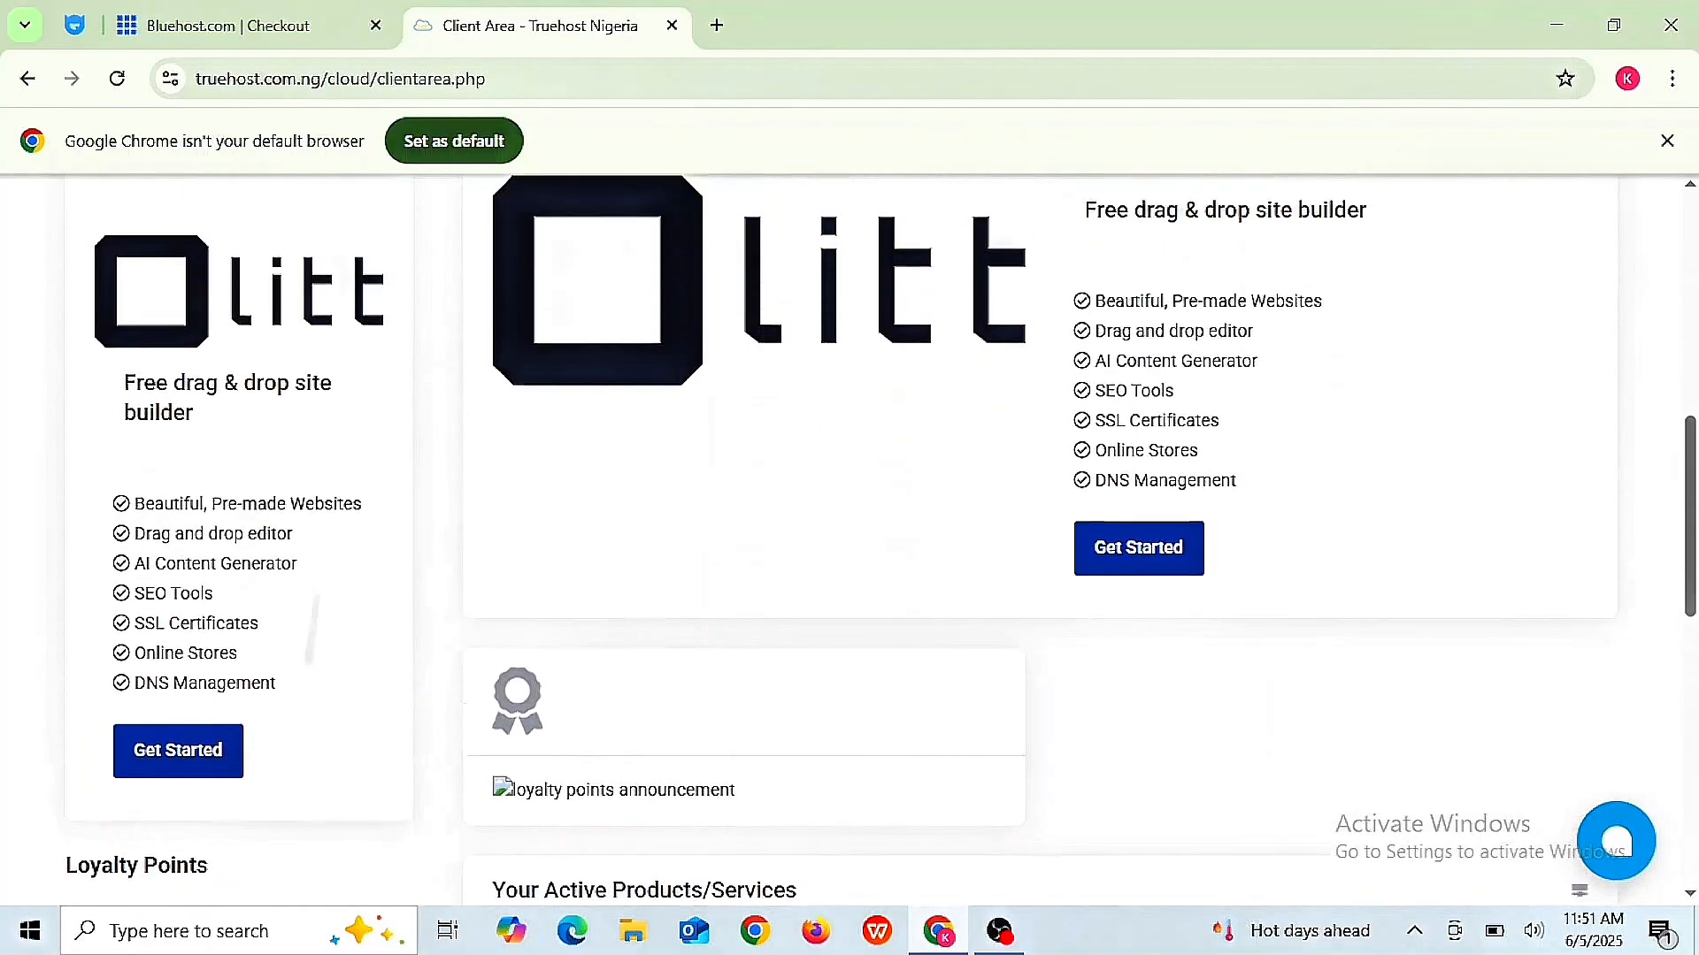
scroll(876, 539, up, 2)
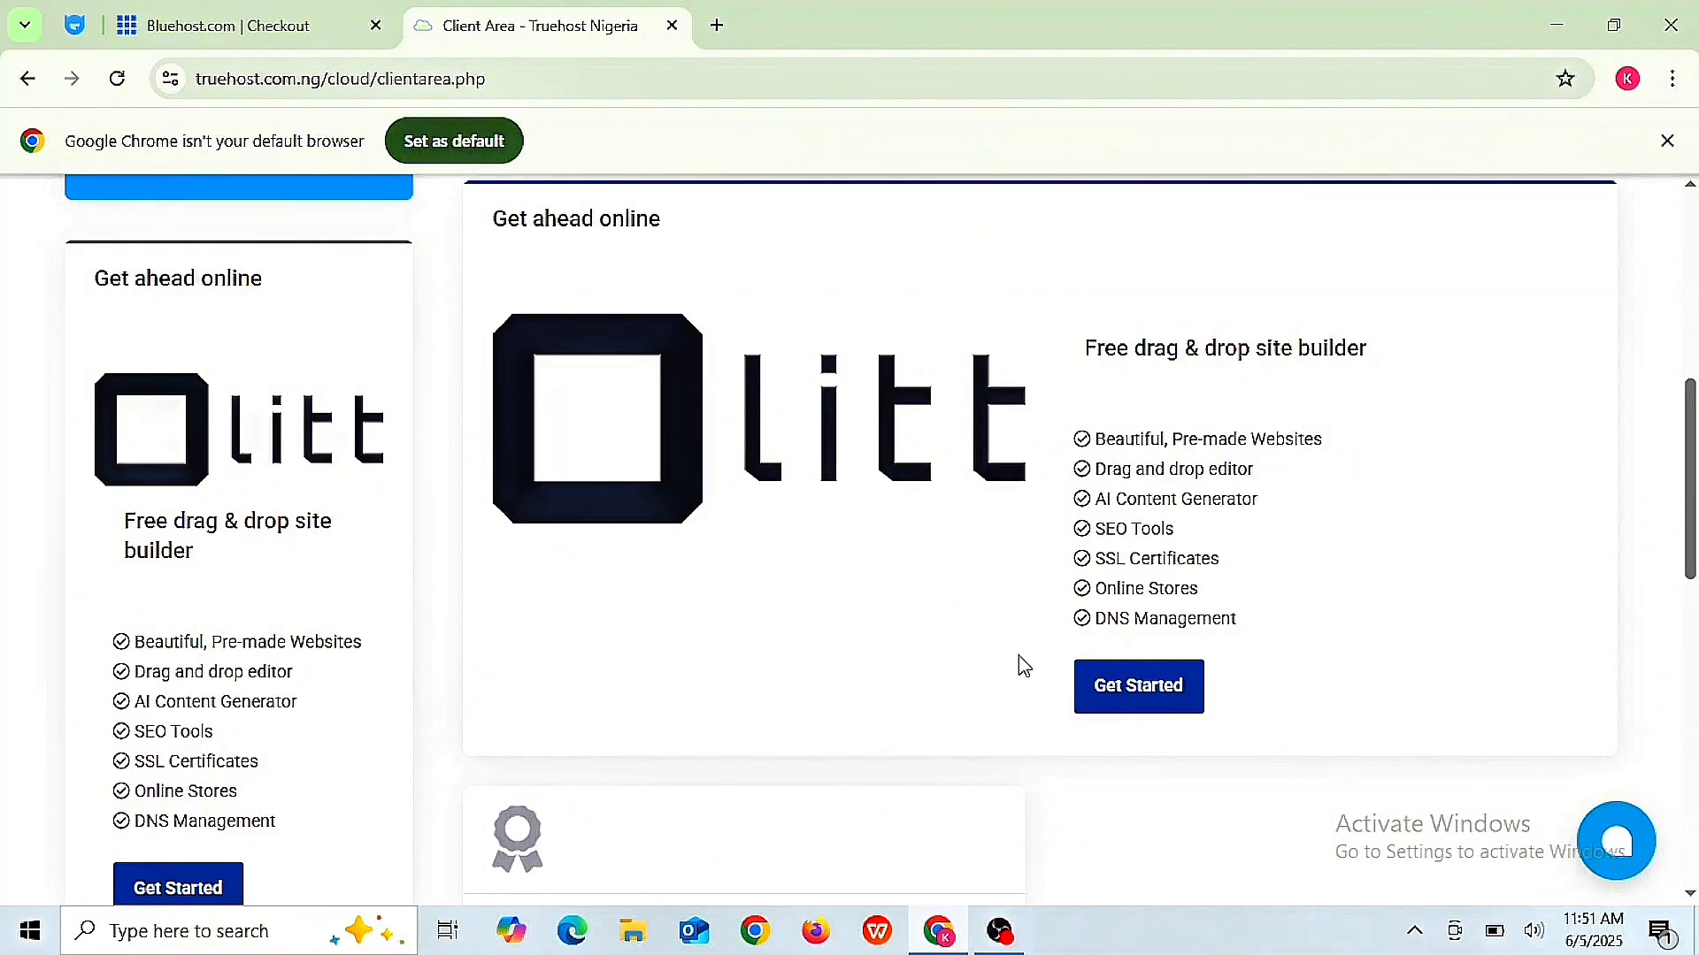
scroll(1023, 665, up, 10)
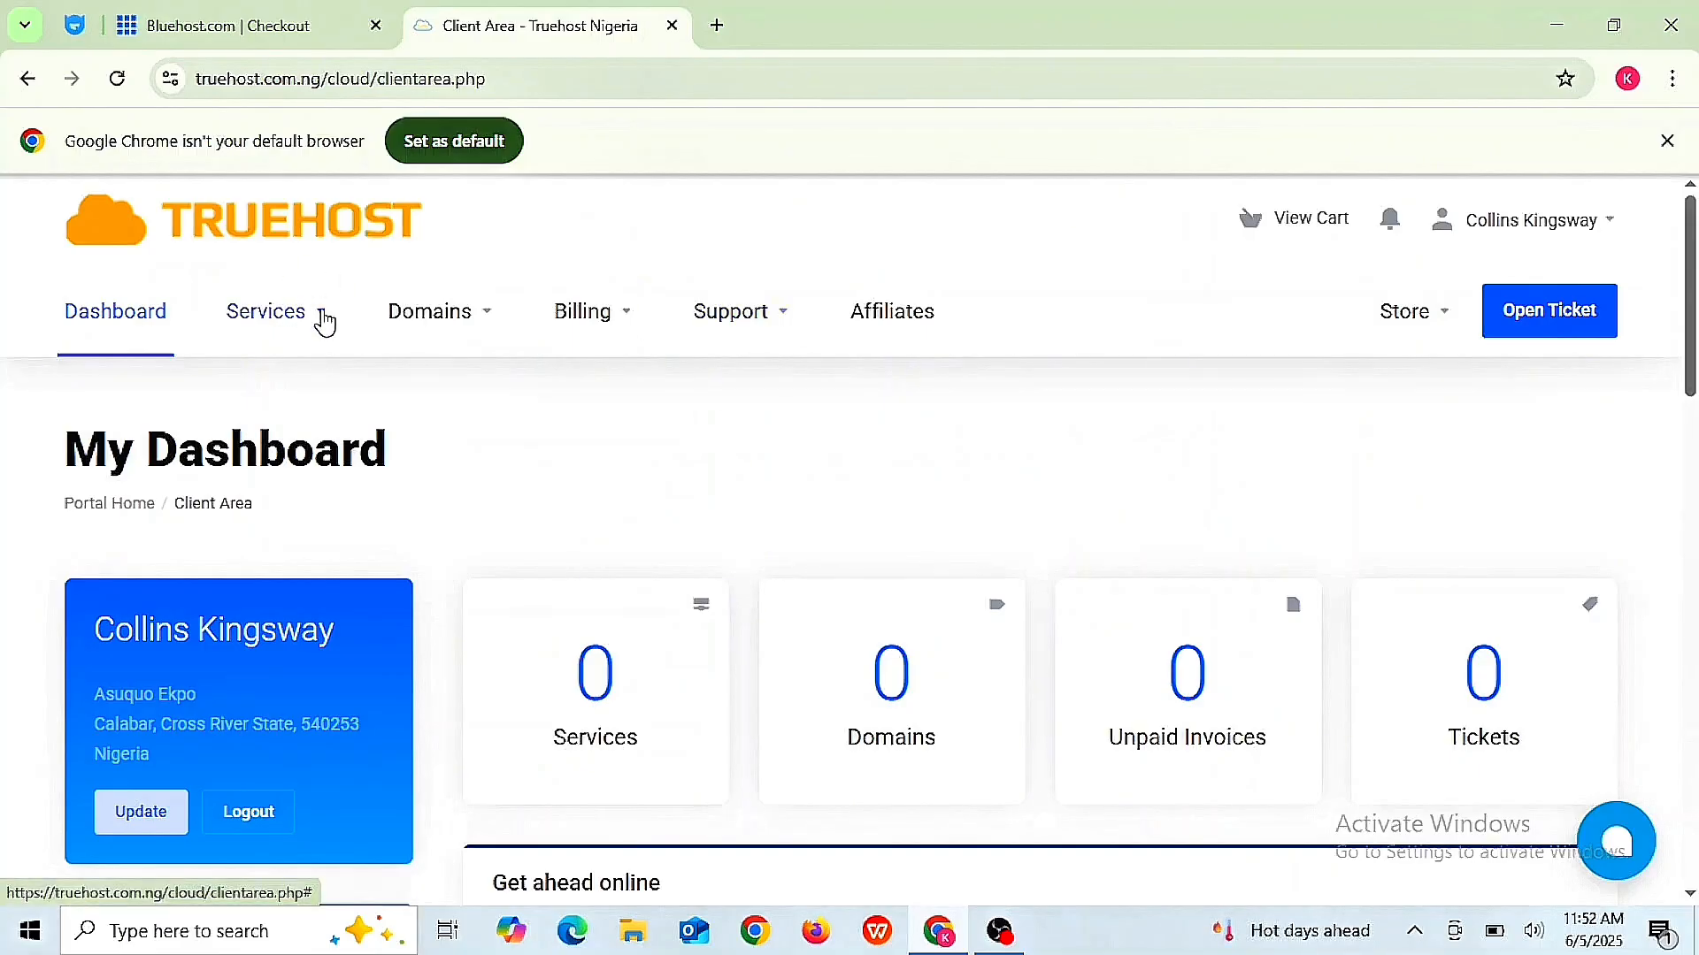
click(325, 322)
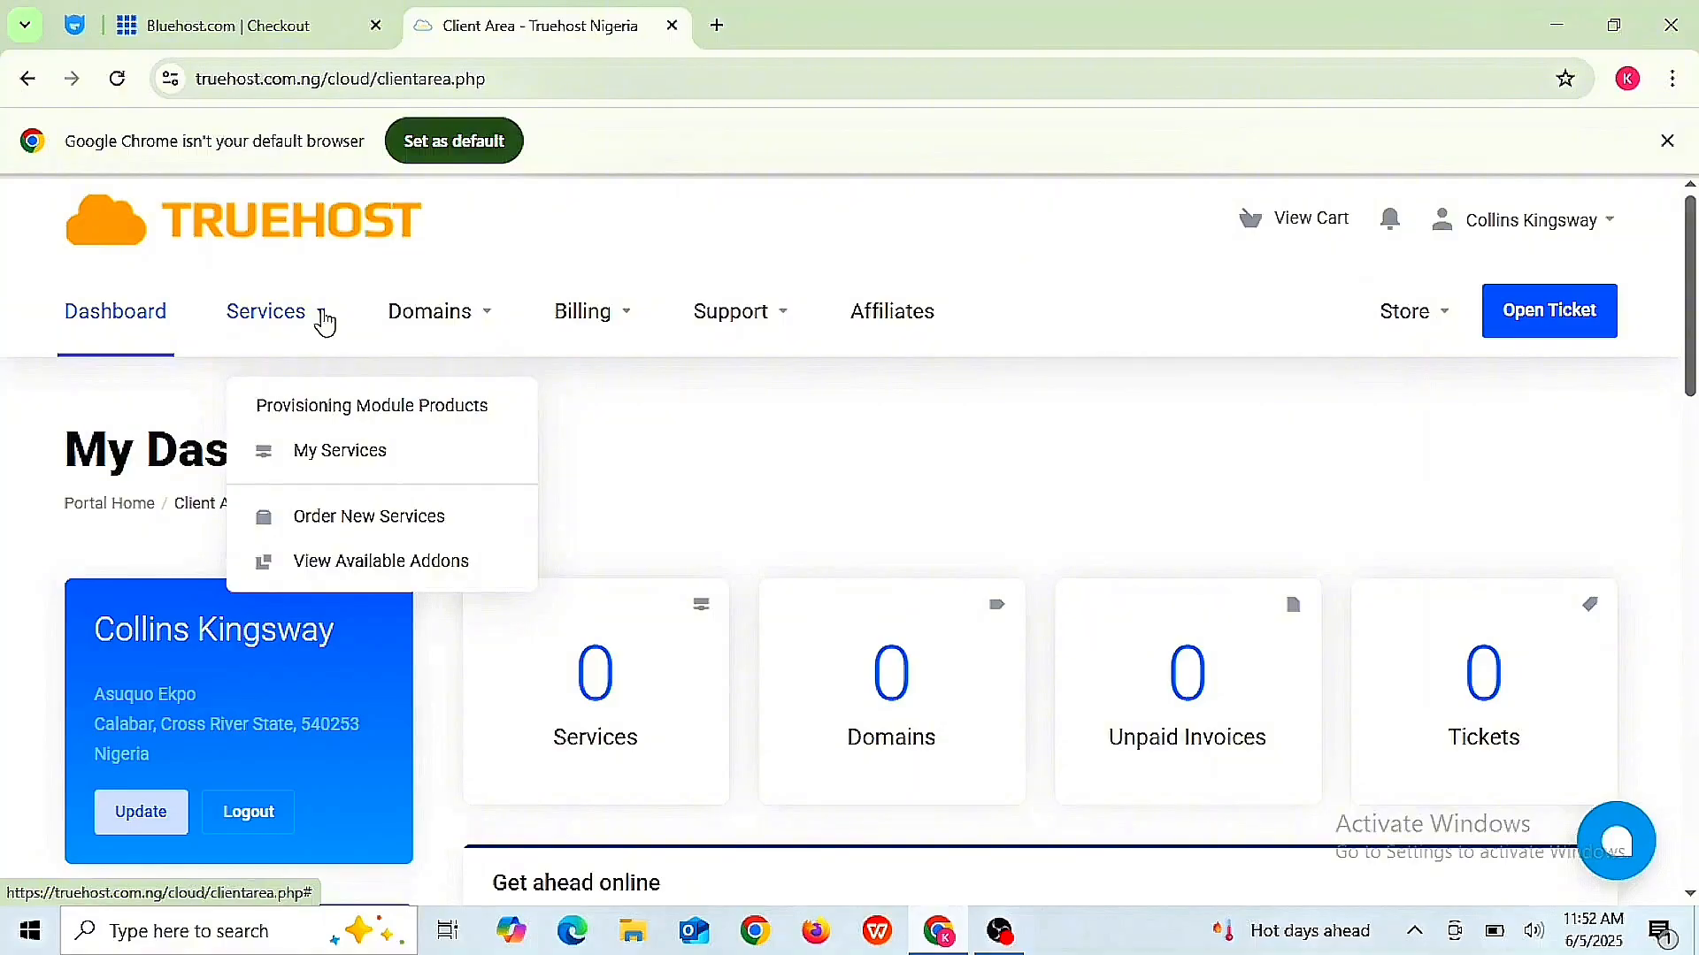
- Choose Order New Services, pick the Web Hosting category, and order the WebHosting Starter plan
click(385, 520)
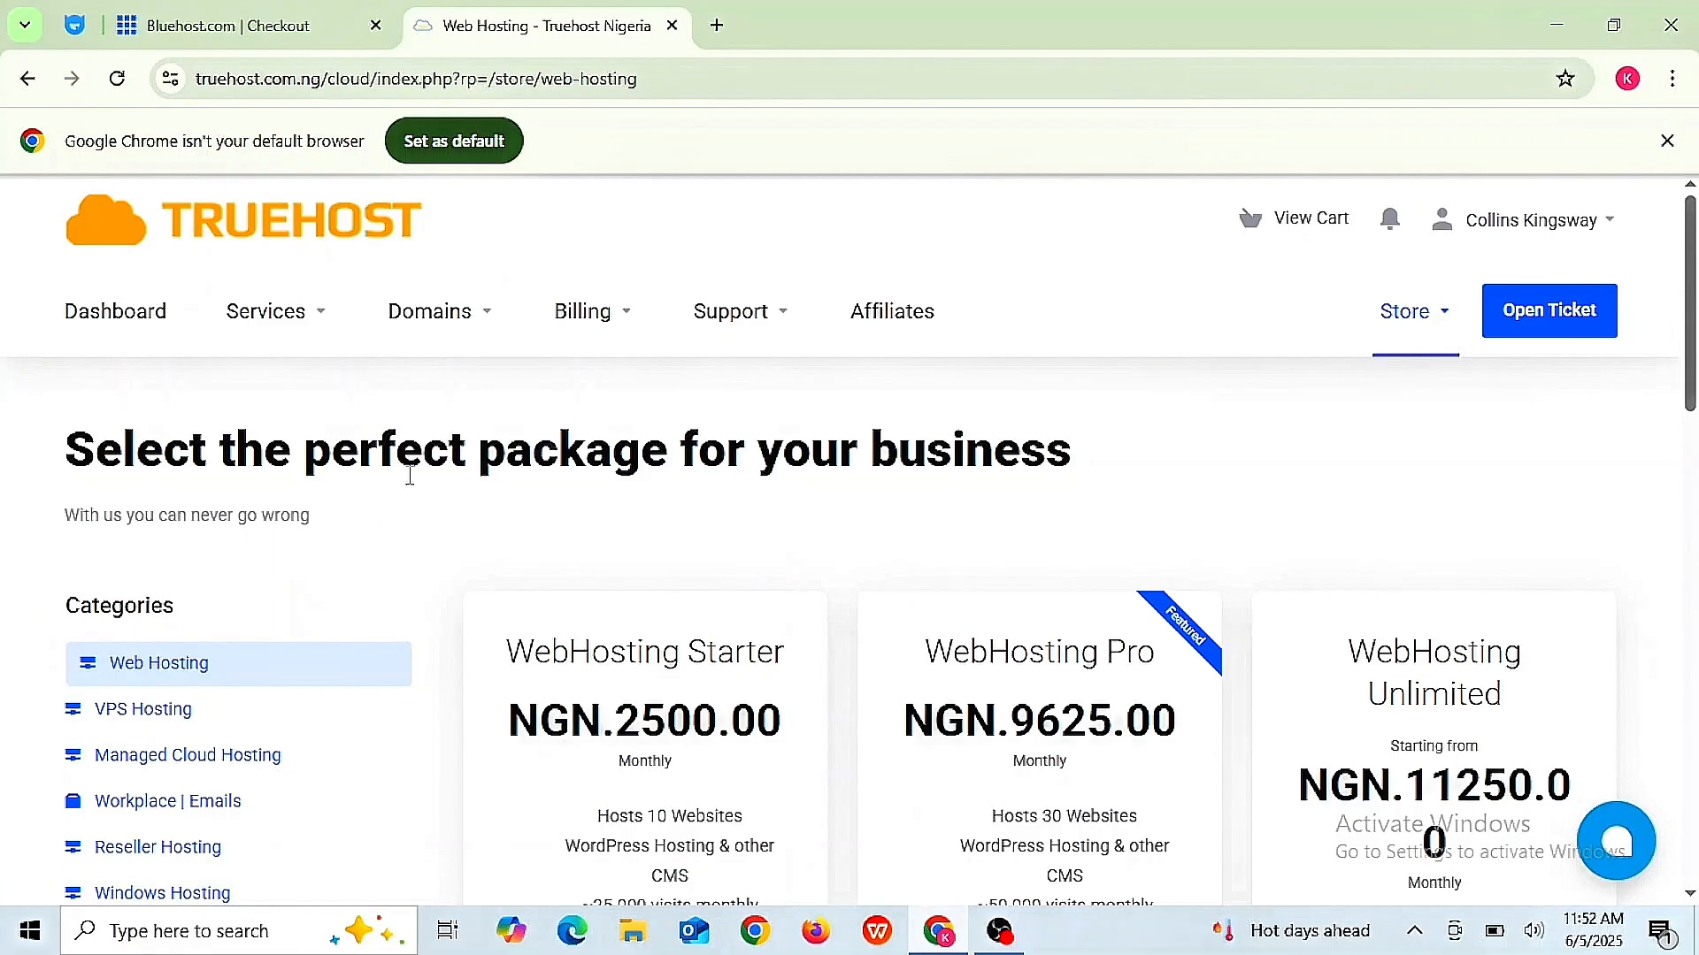
scroll(410, 475, down, 3)
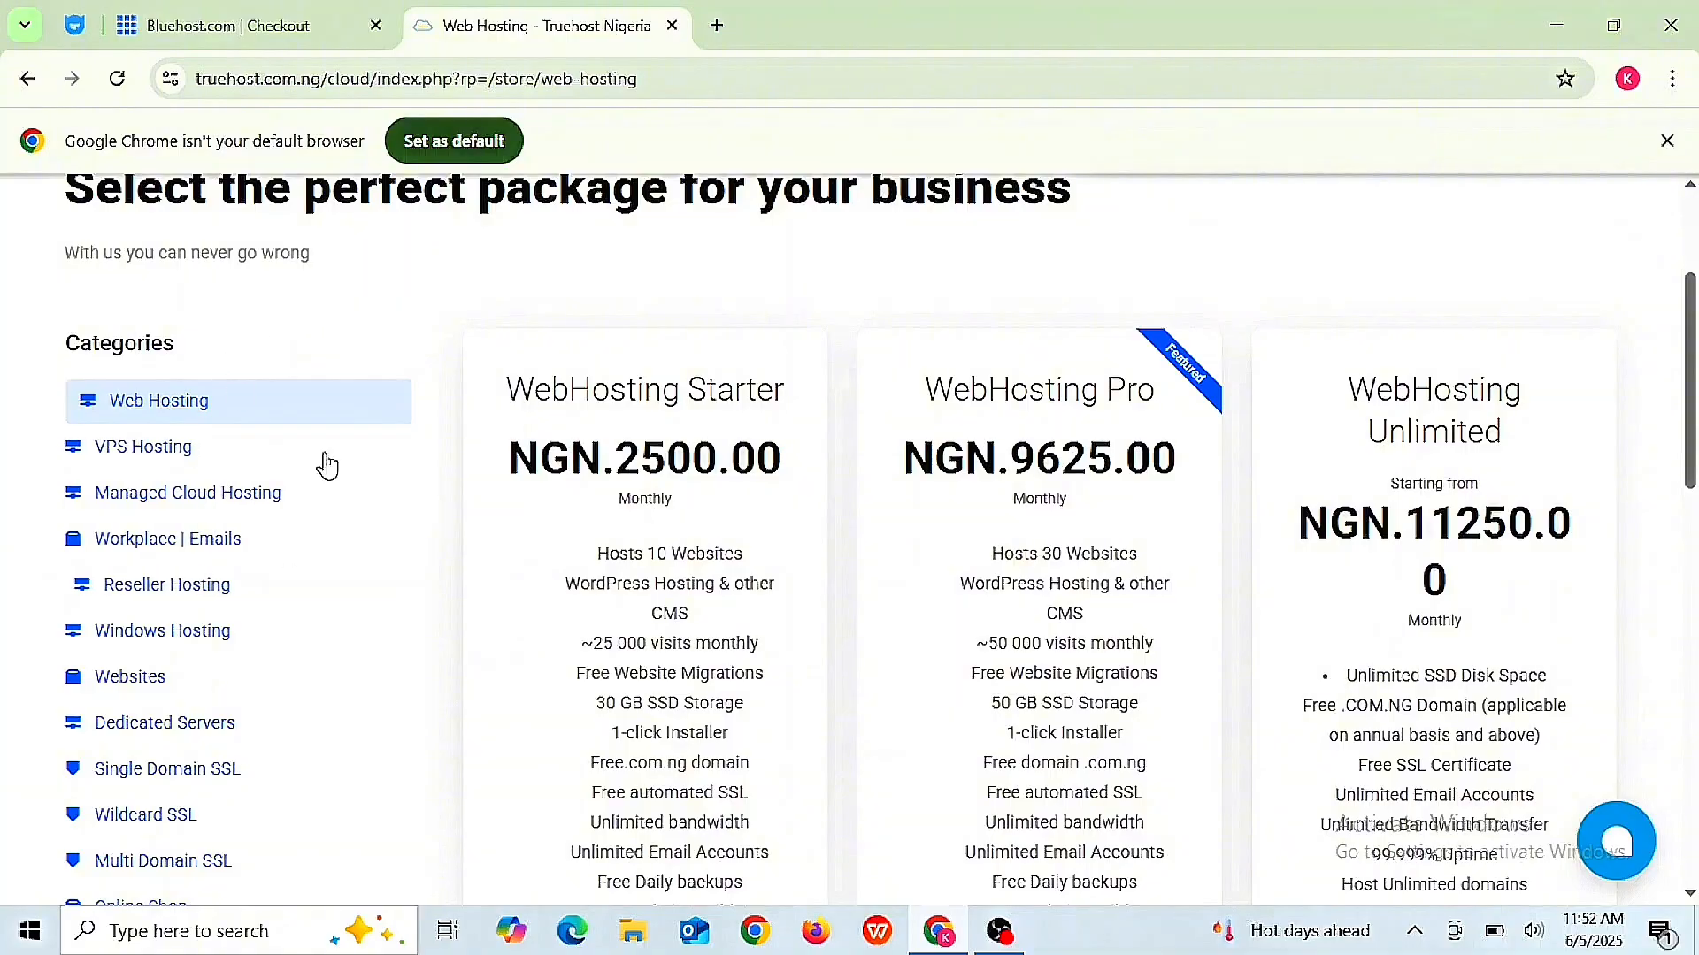
click(222, 400)
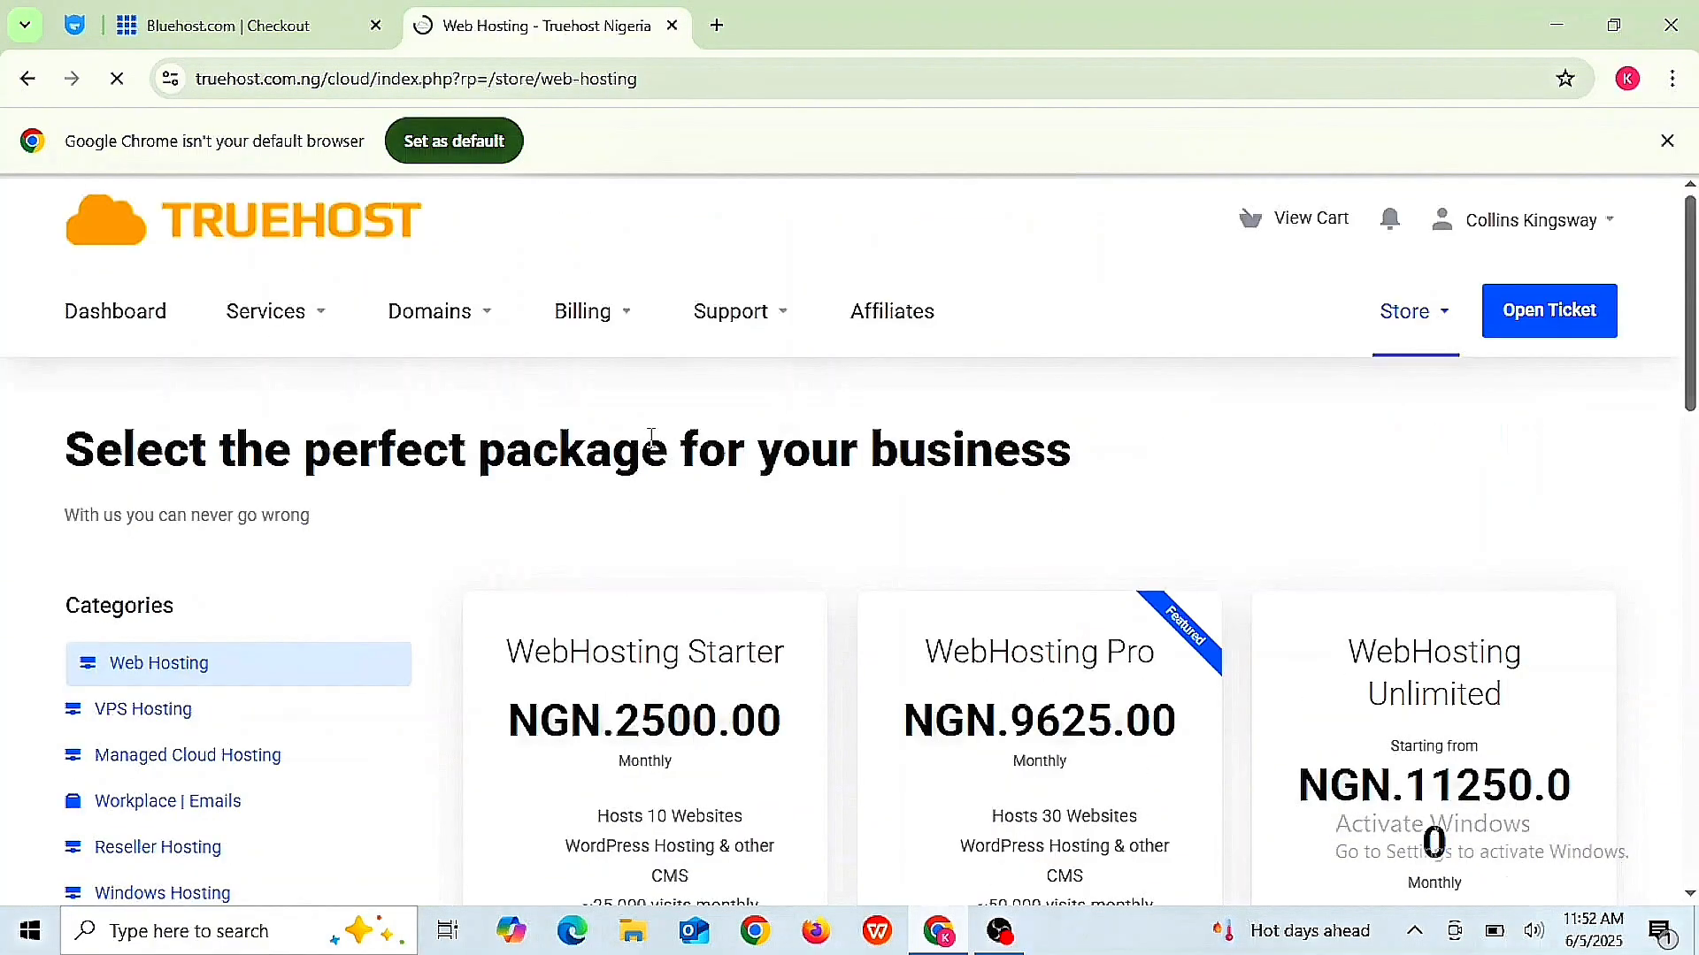
scroll(804, 346, down, 4)
scroll(770, 579, down, 6)
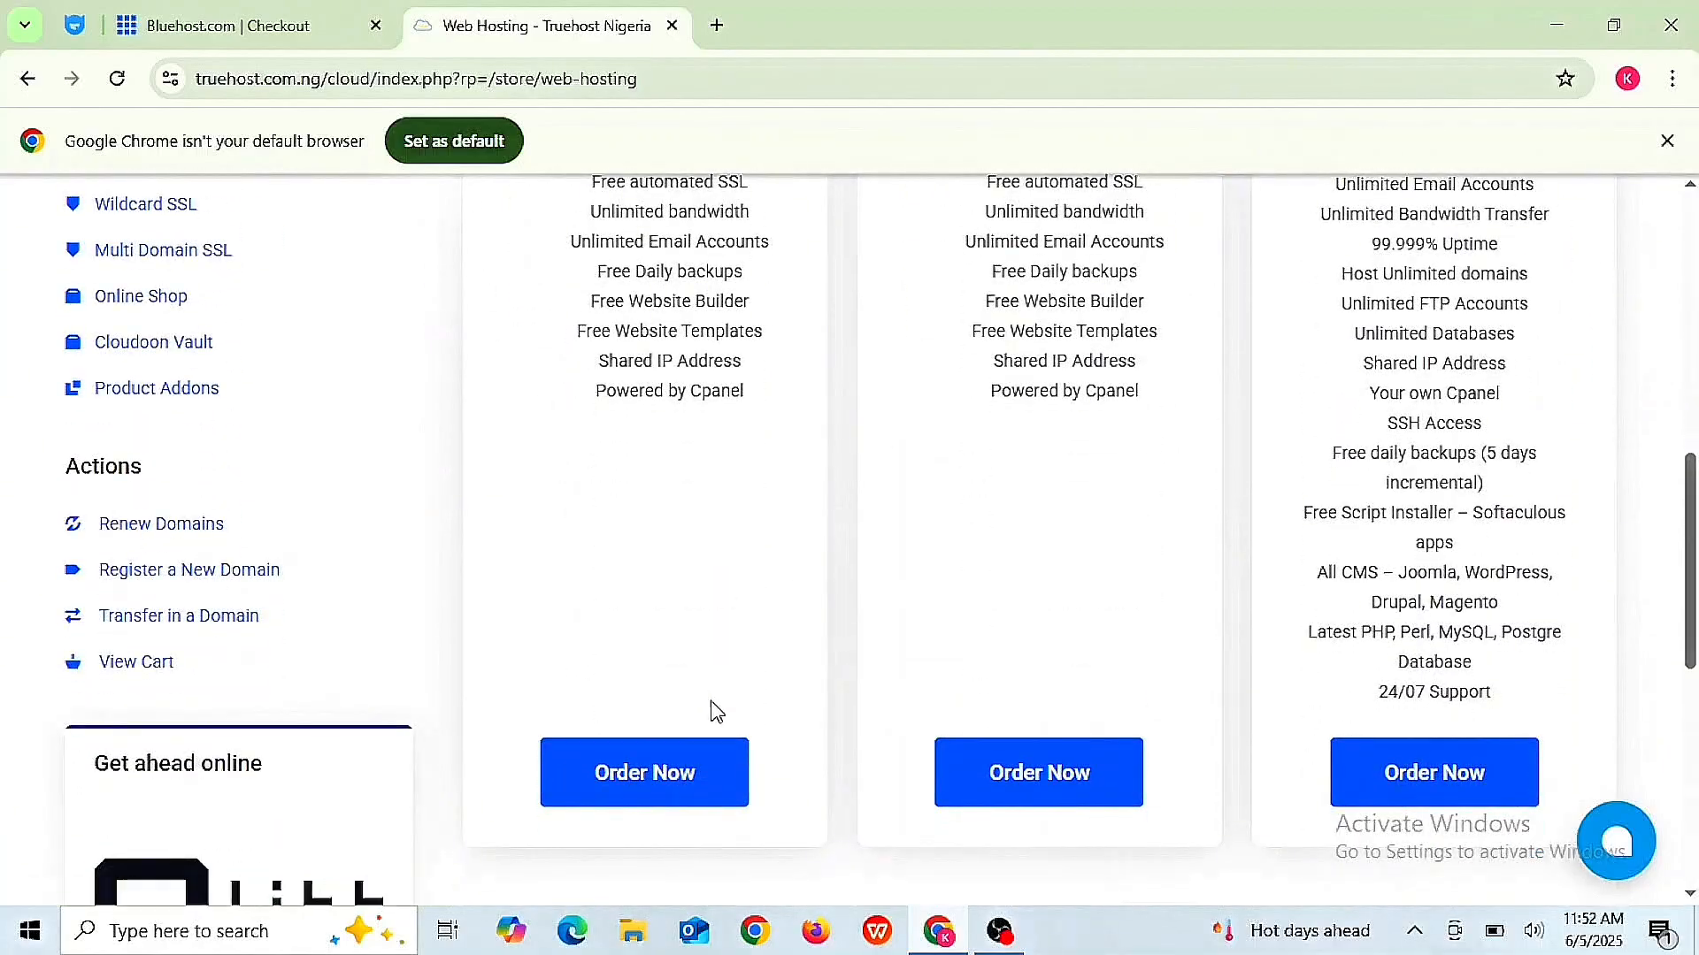
click(665, 786)
- Scroll through the domain choice page to confirm kingswaydigitals.com.ng shows as Added
scroll(851, 607, down, 4)
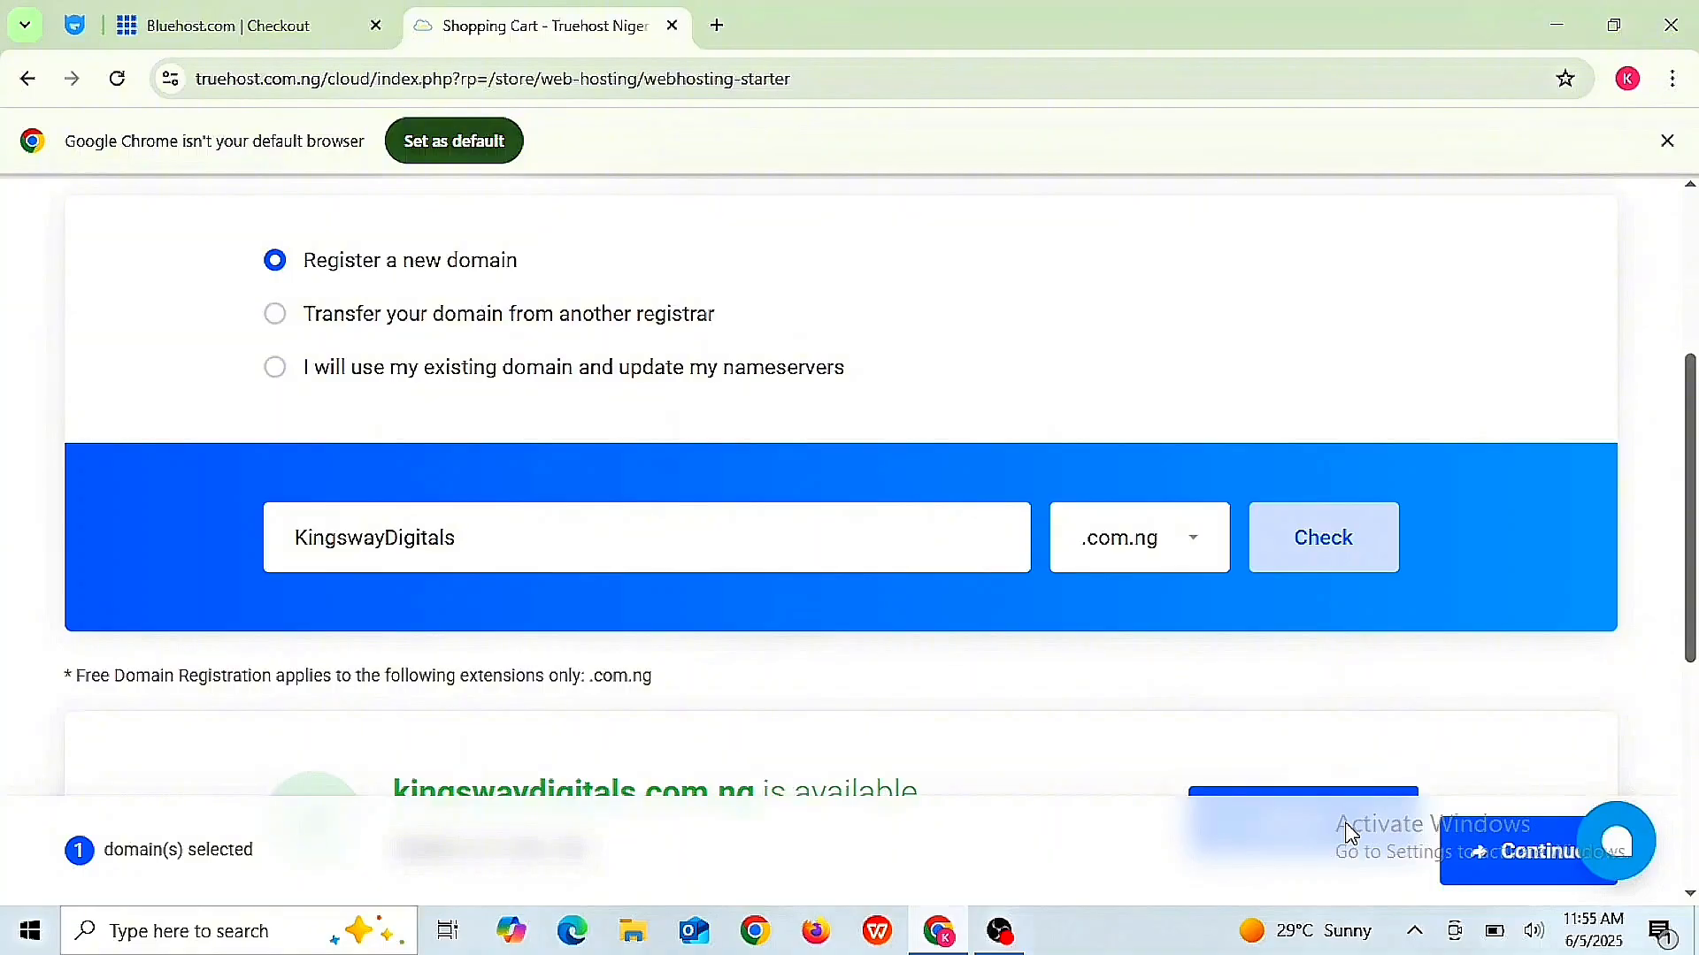
scroll(1351, 833, down, 8)
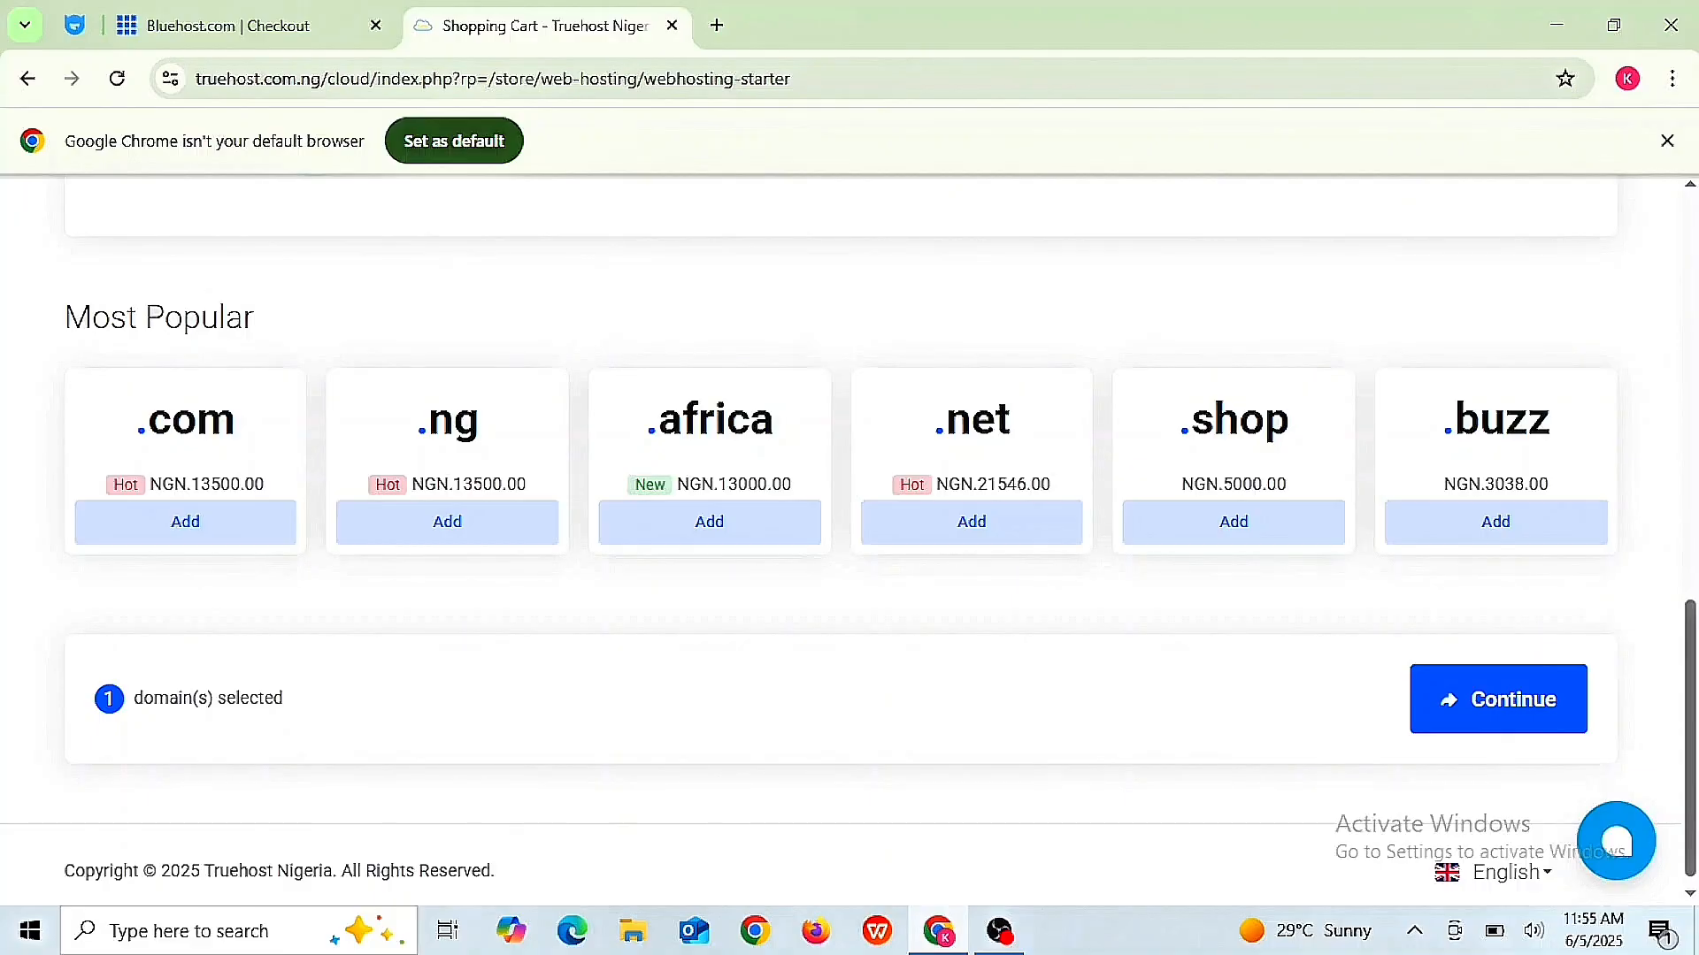
scroll(849, 530, up, 5)
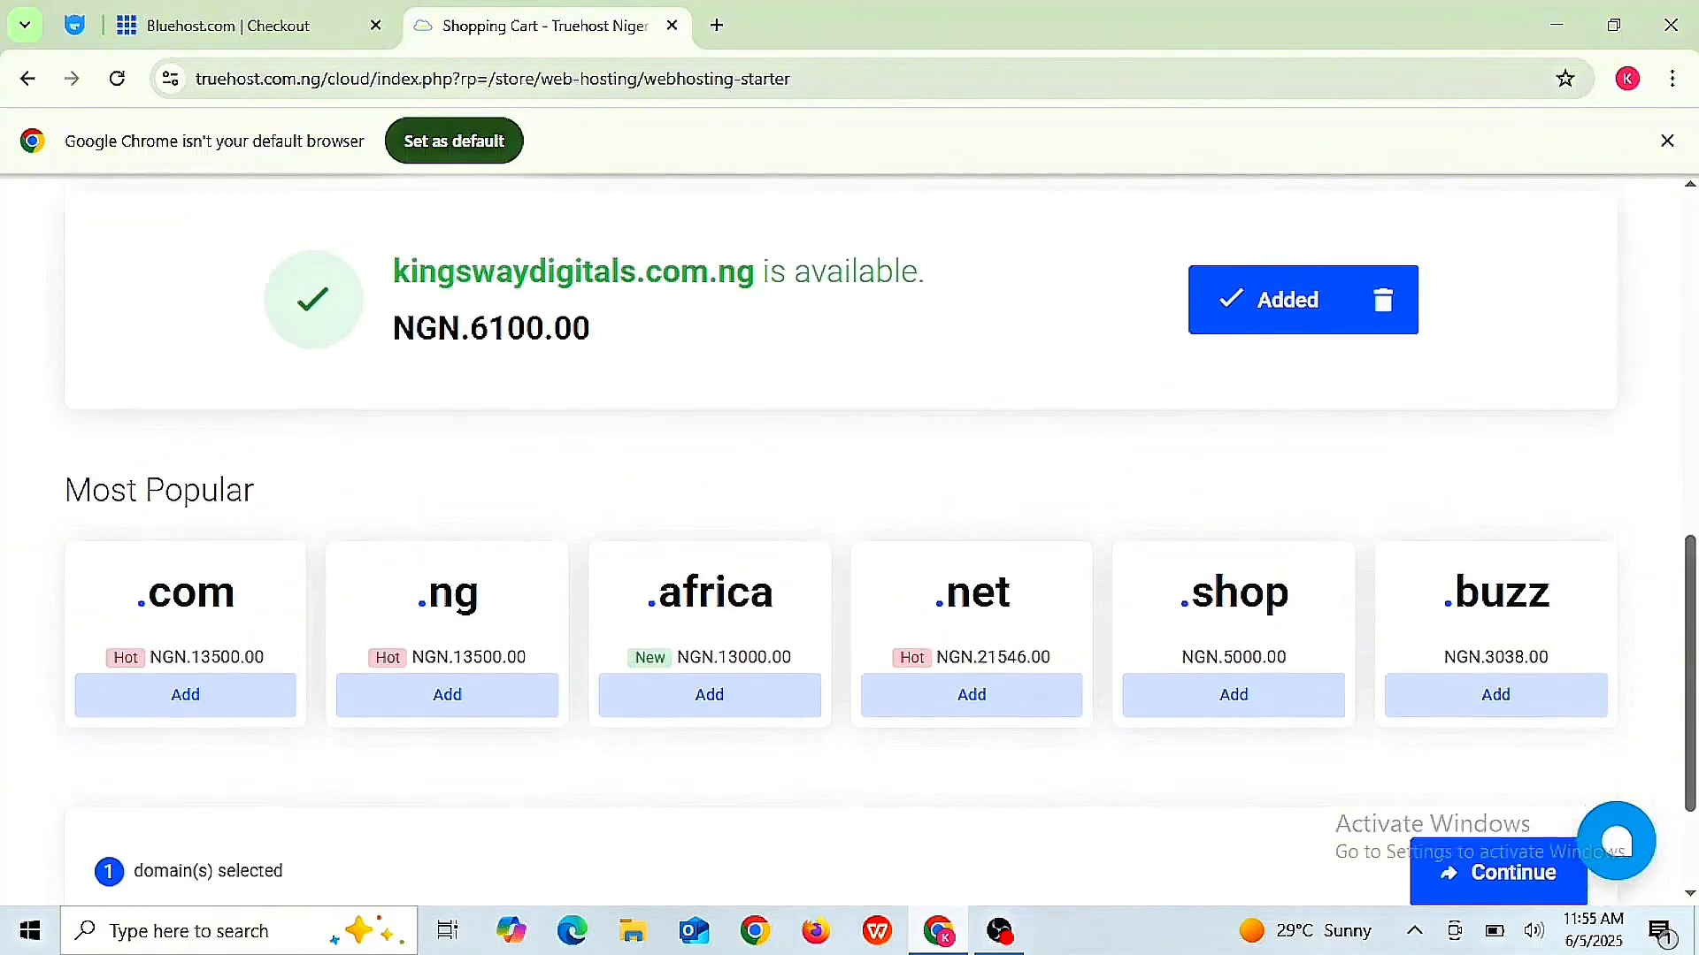
scroll(849, 531, up, 3)
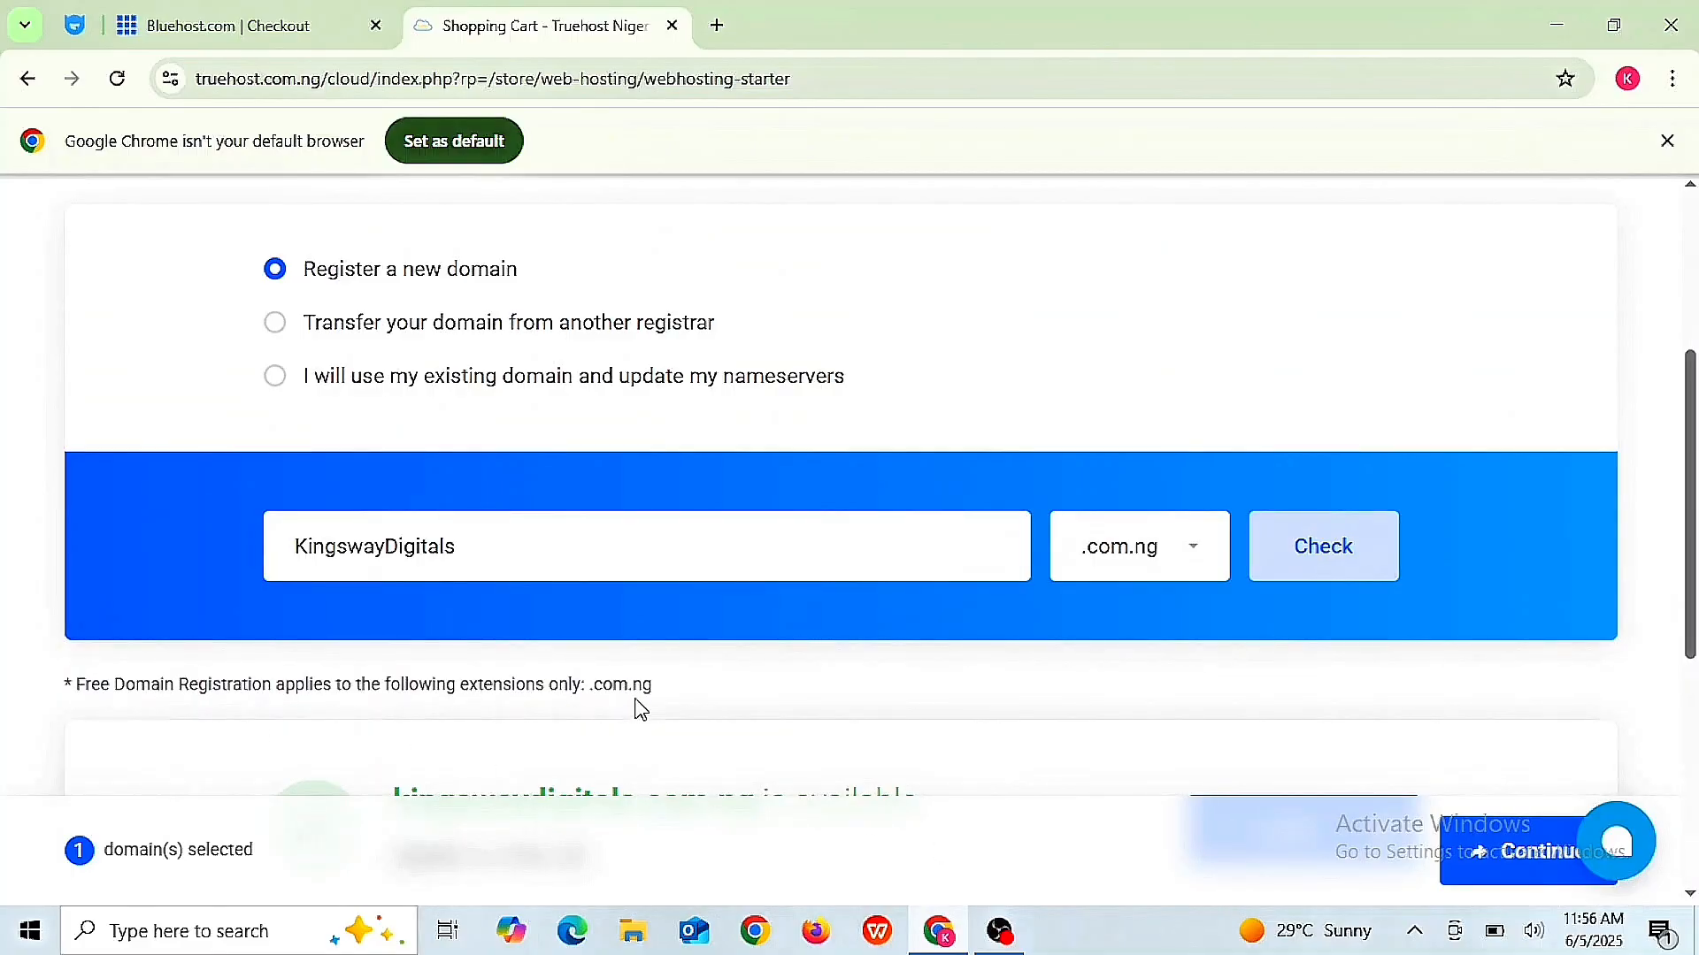
scroll(1427, 432, up, 4)
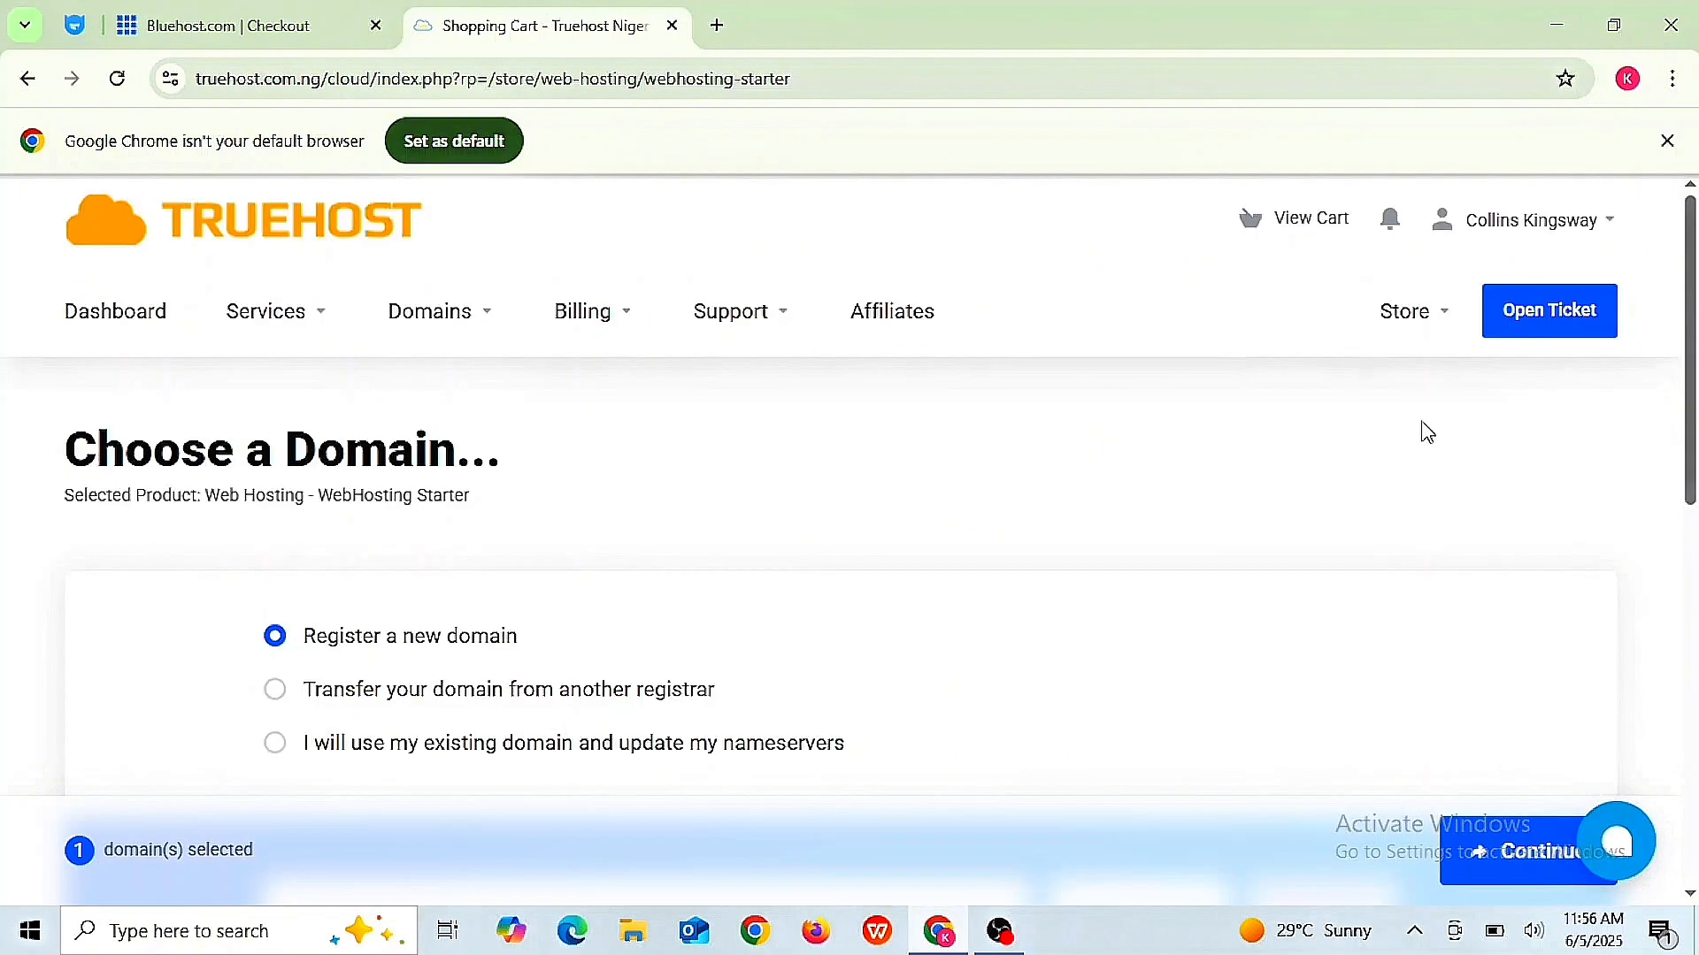
- Continue with kingswaydigitals.com.ng, review the Configure page, and continue to the domain settings
click(1510, 856)
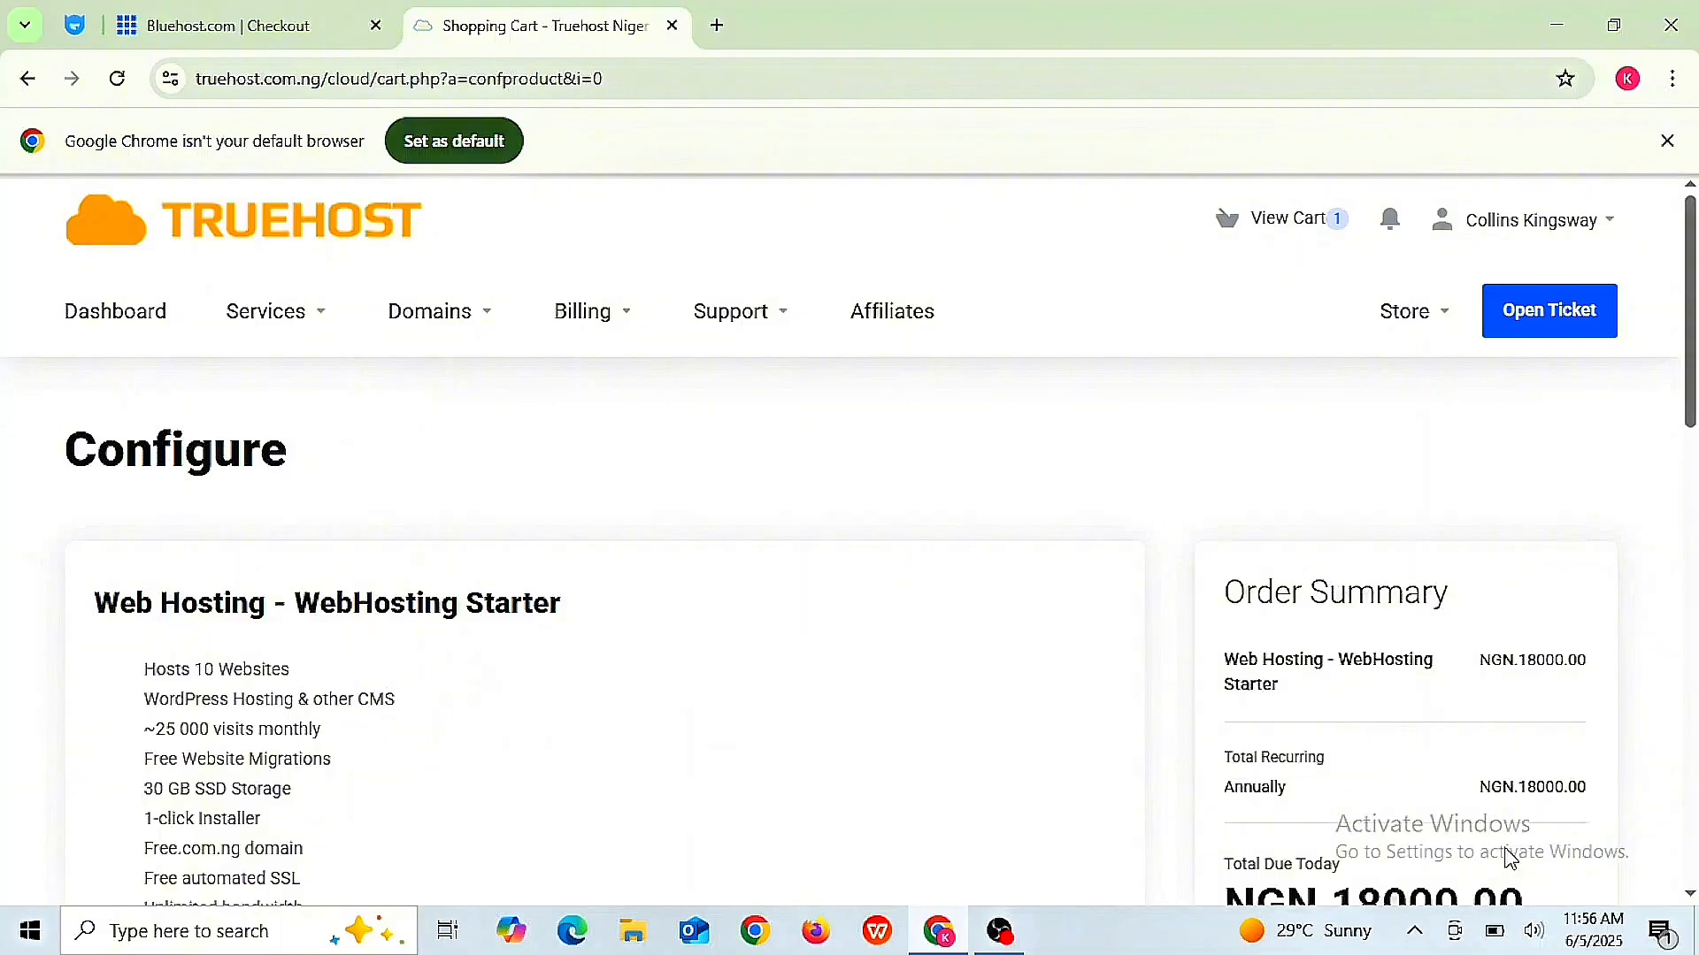
scroll(1510, 856, down, 4)
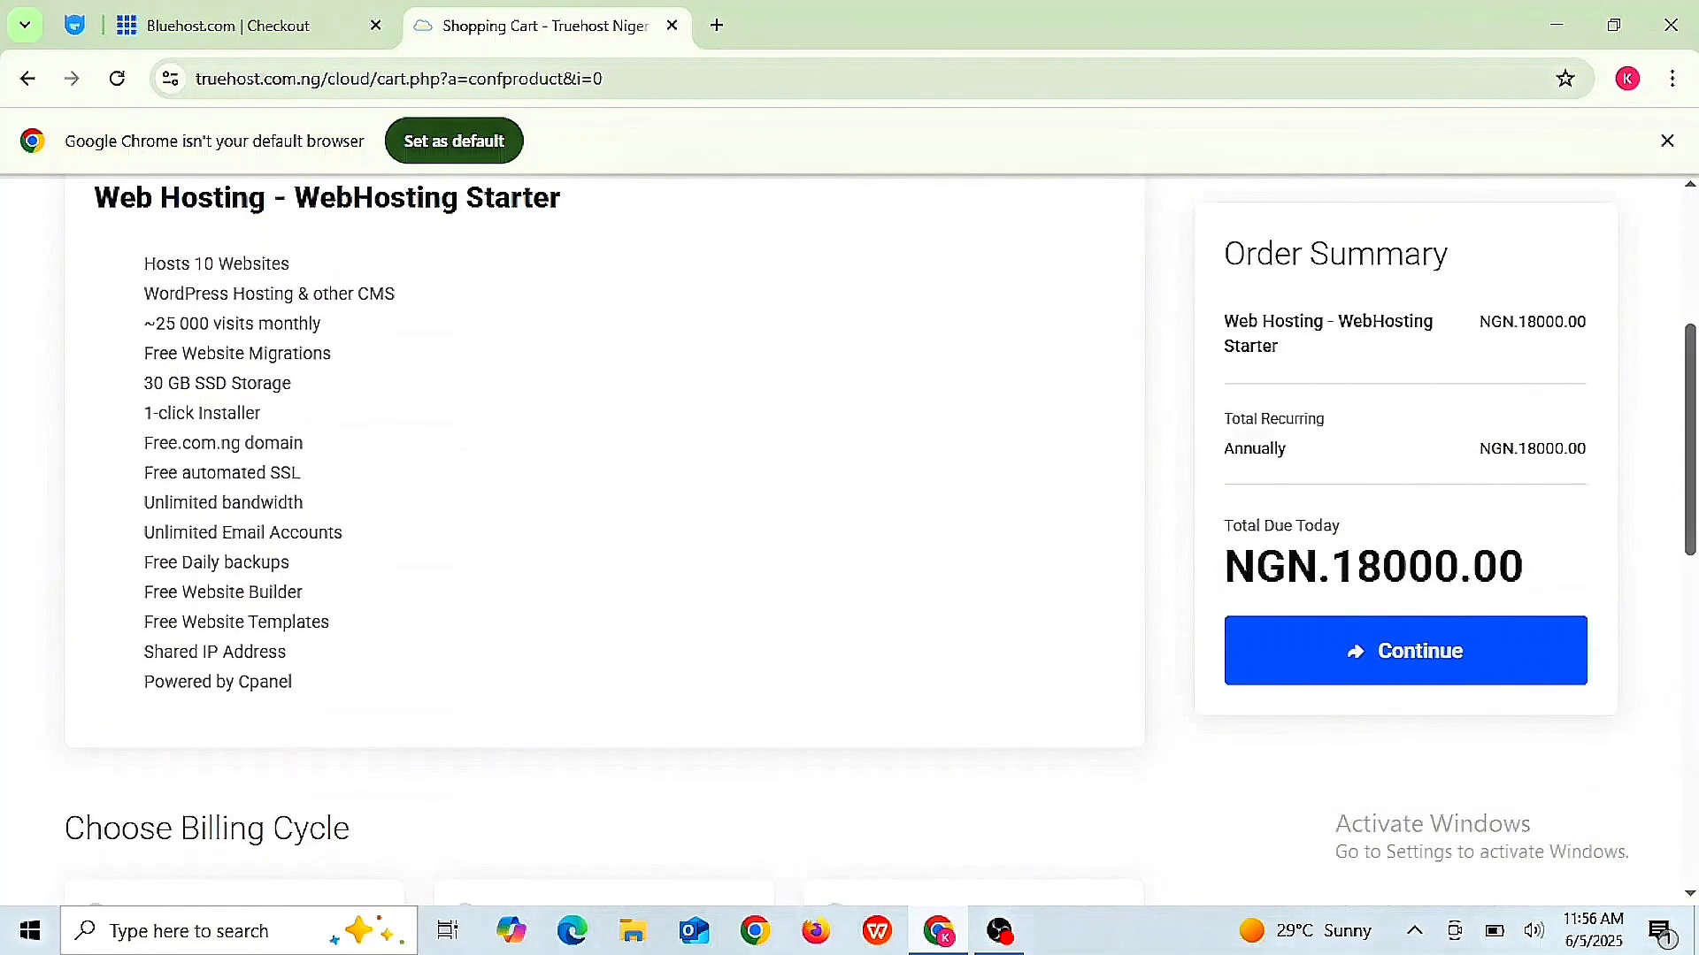
scroll(883, 743, up, 4)
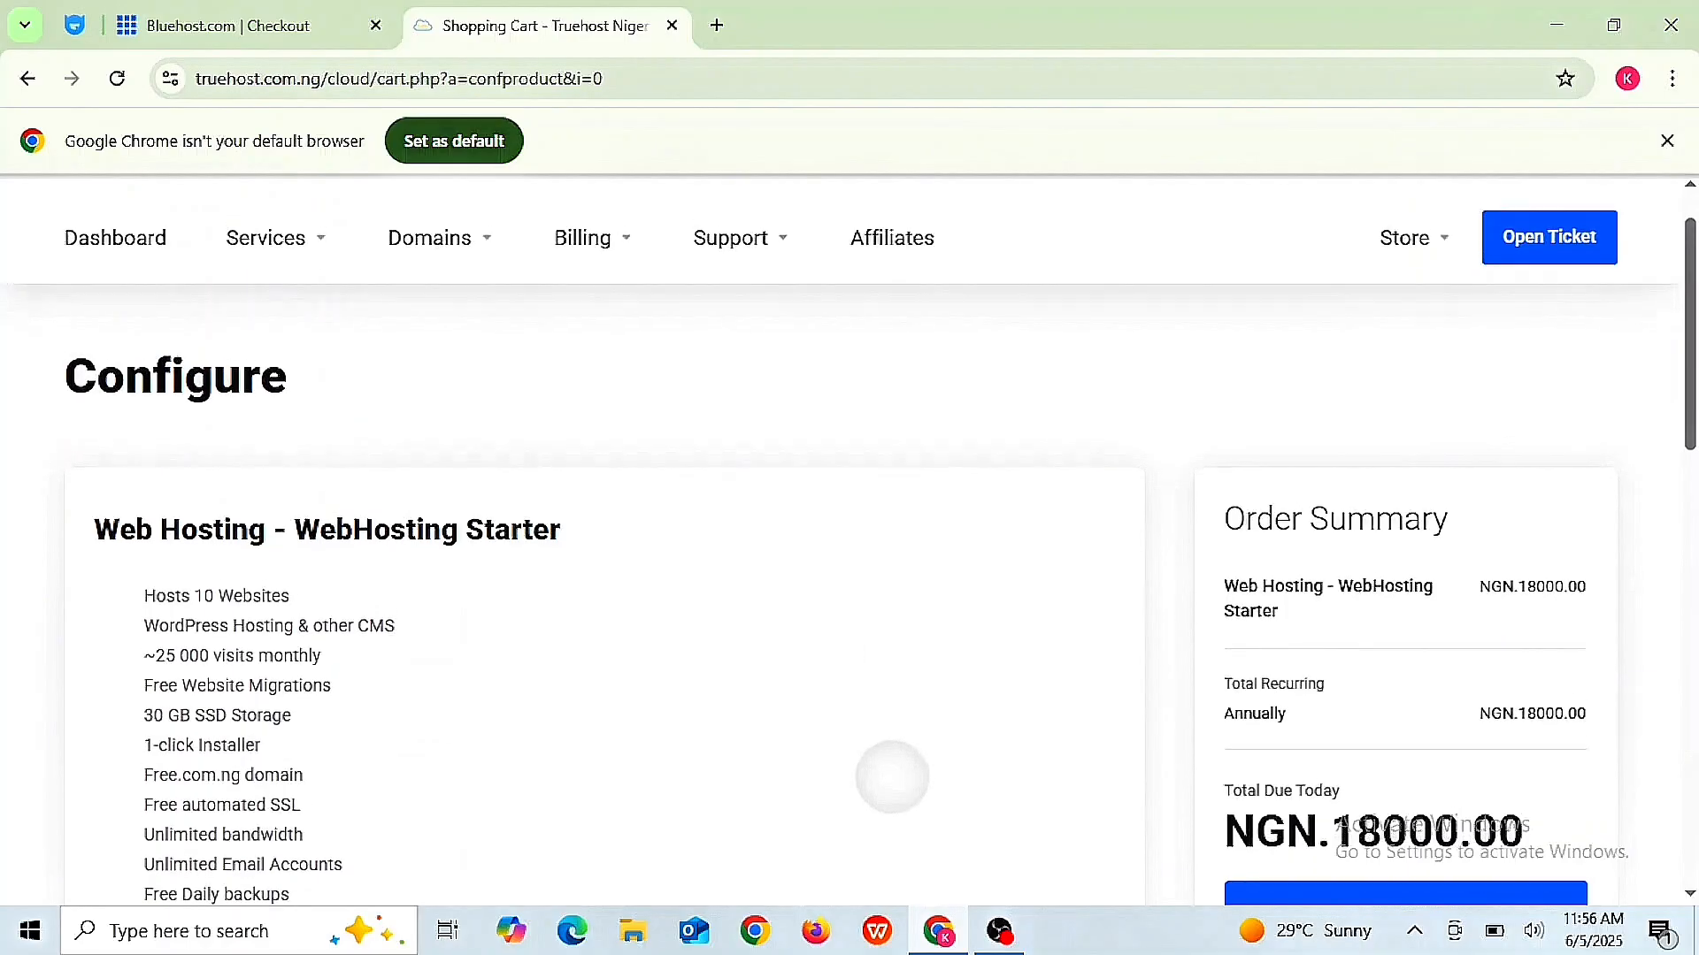
scroll(904, 894, down, 1)
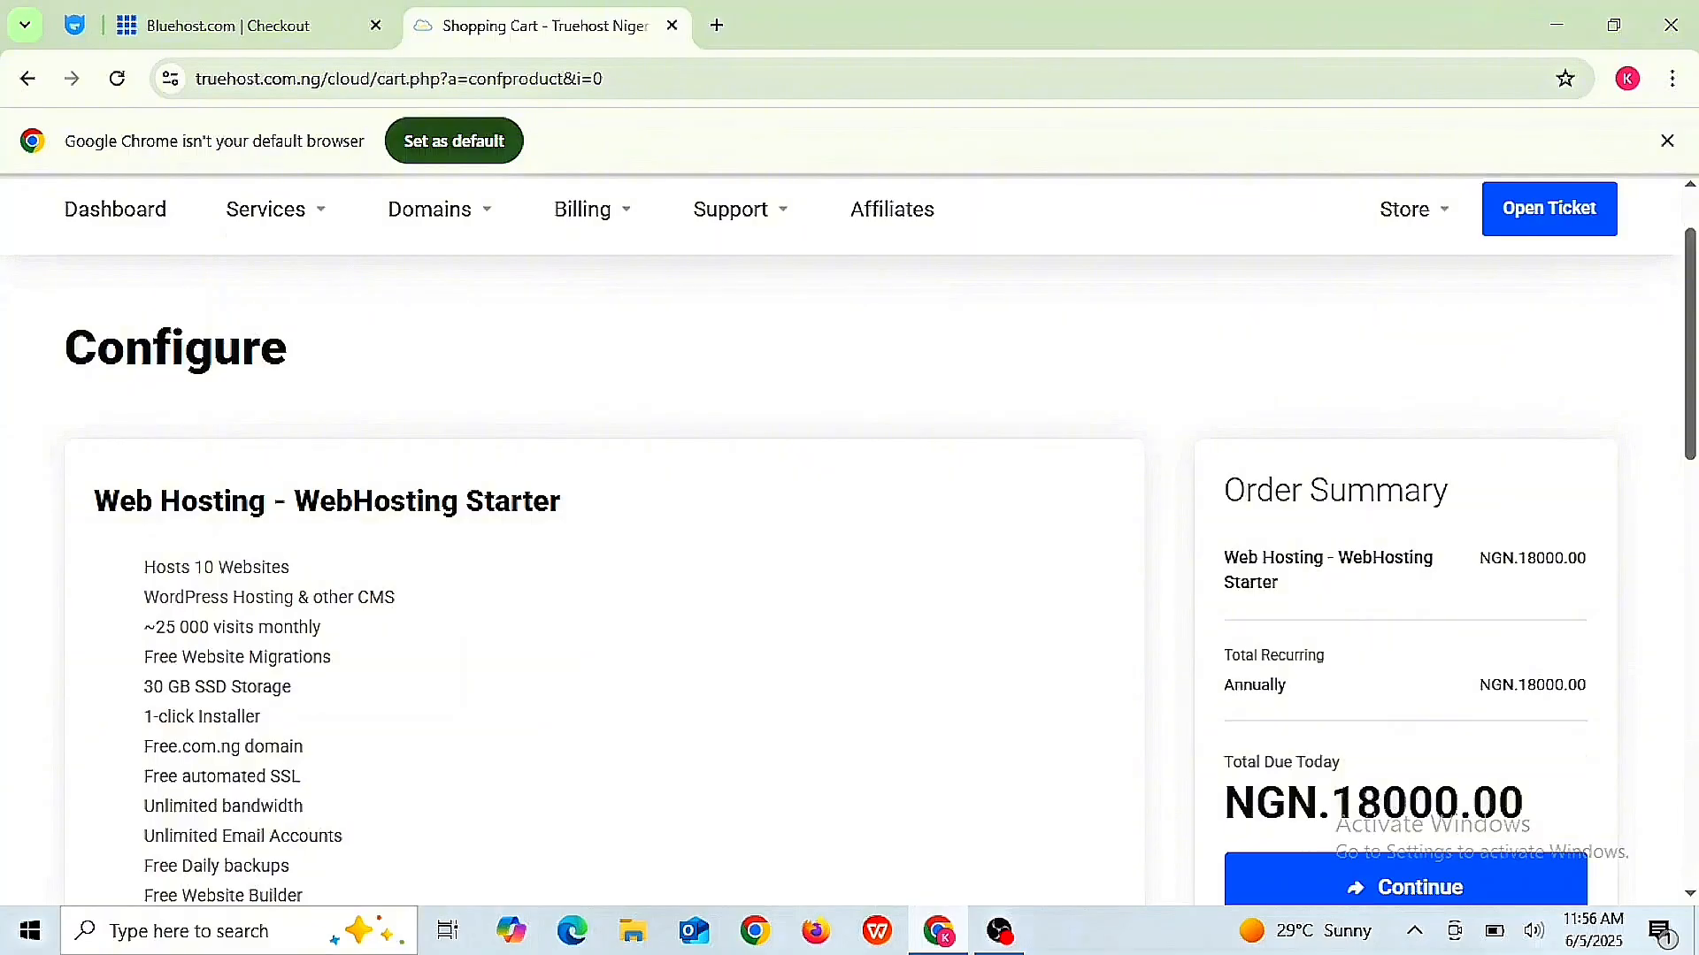
scroll(1379, 442, down, 3)
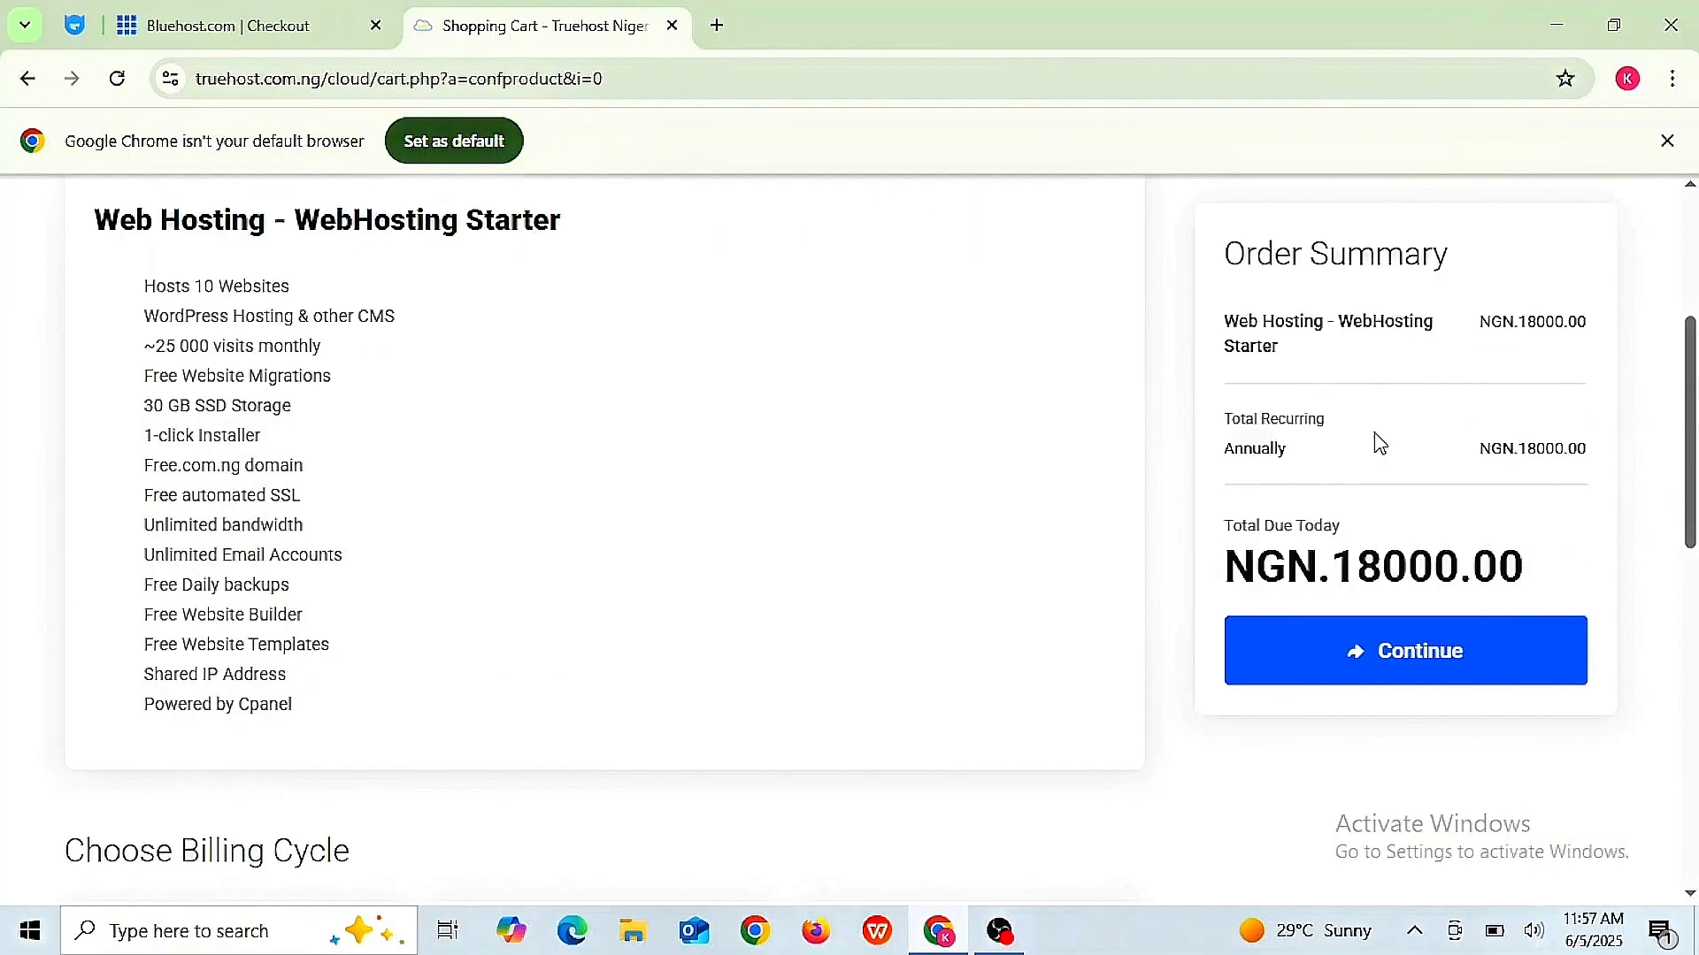
scroll(1379, 443, up, 2)
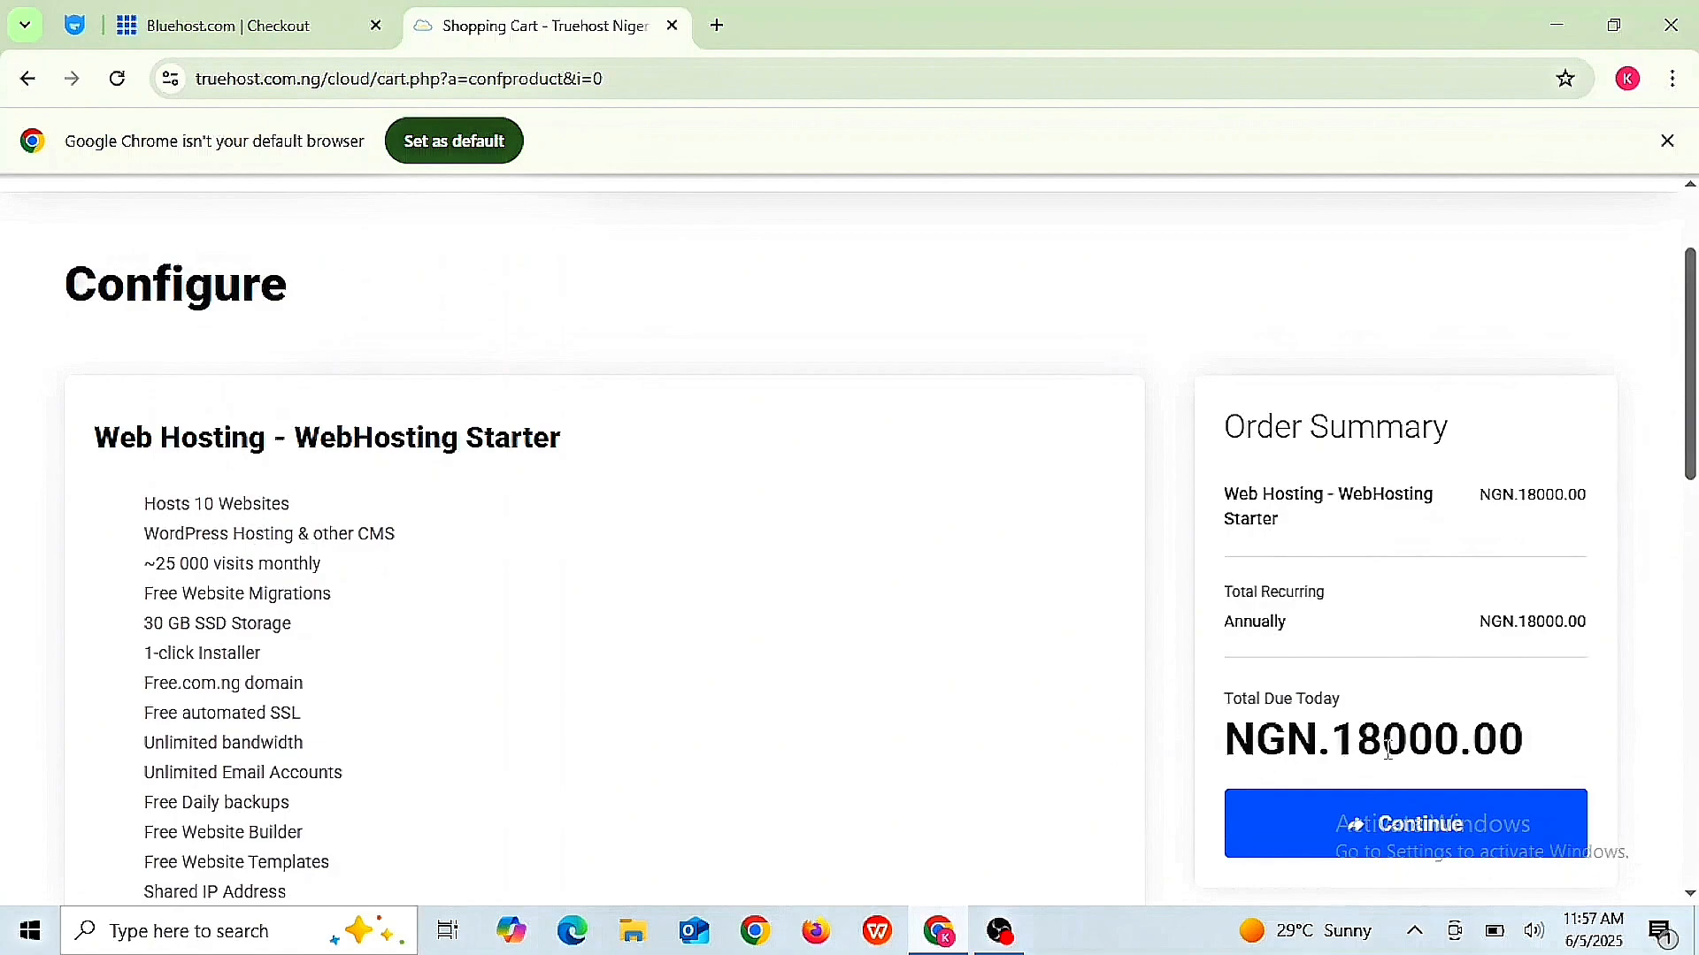
click(1431, 823)
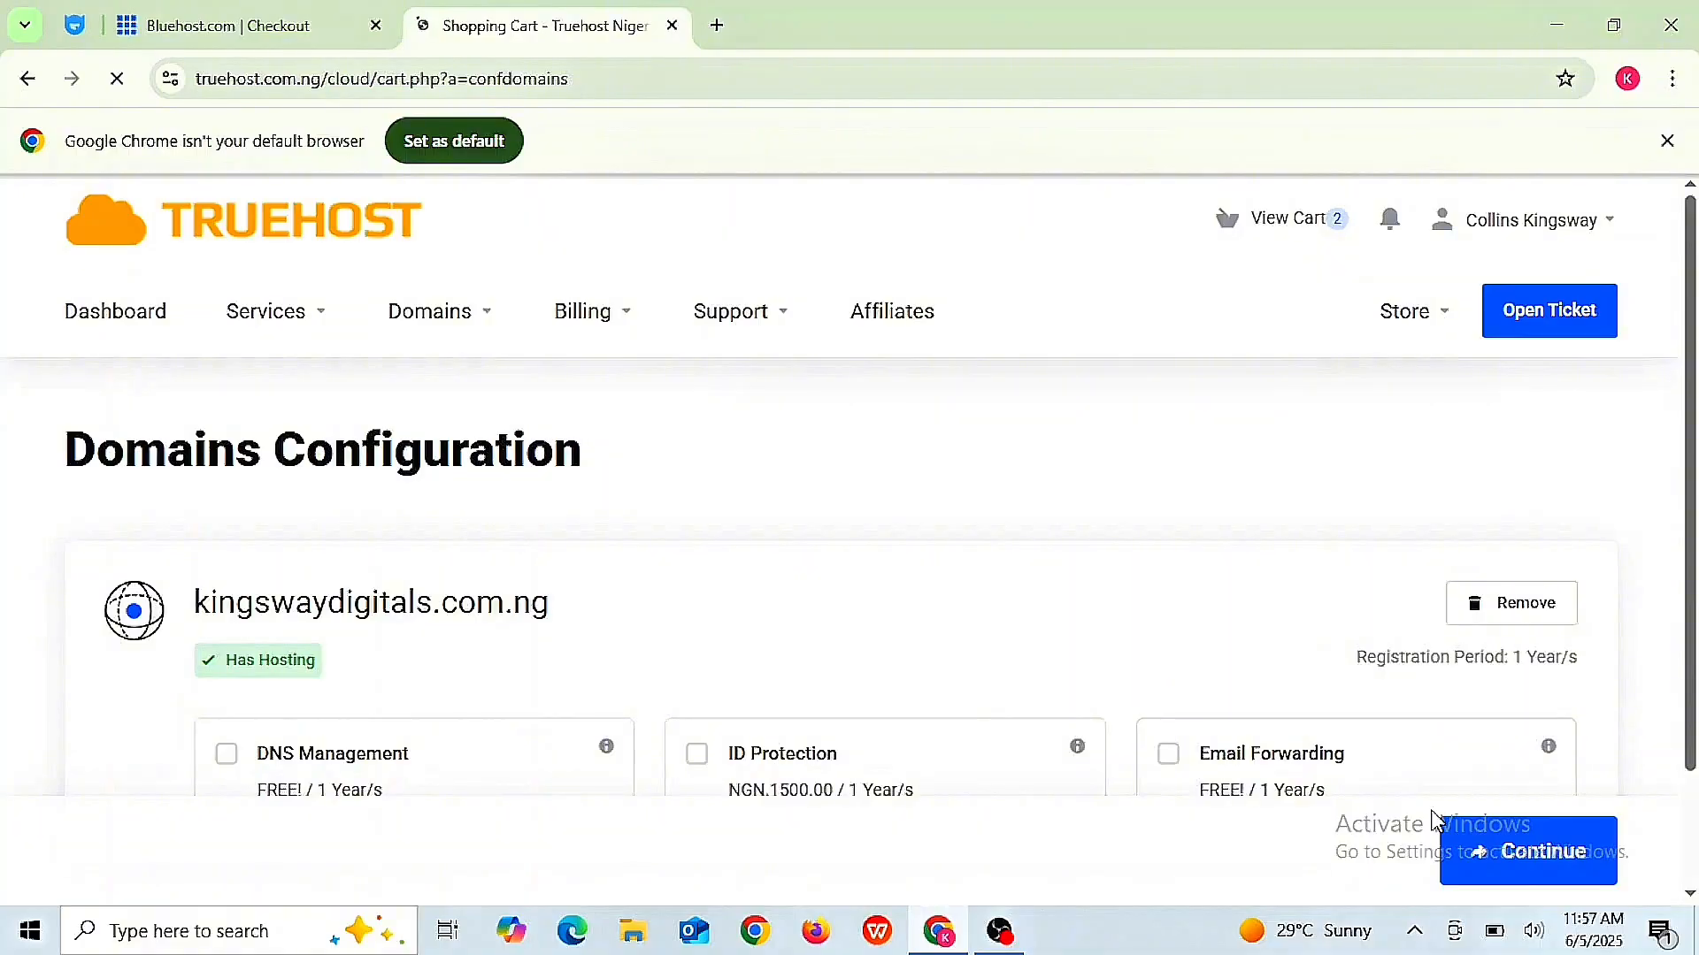
- Add DNS Management, ID Protection and Email Forwarding to the domain, then continue to Review & Checkout
scroll(921, 379, down, 3)
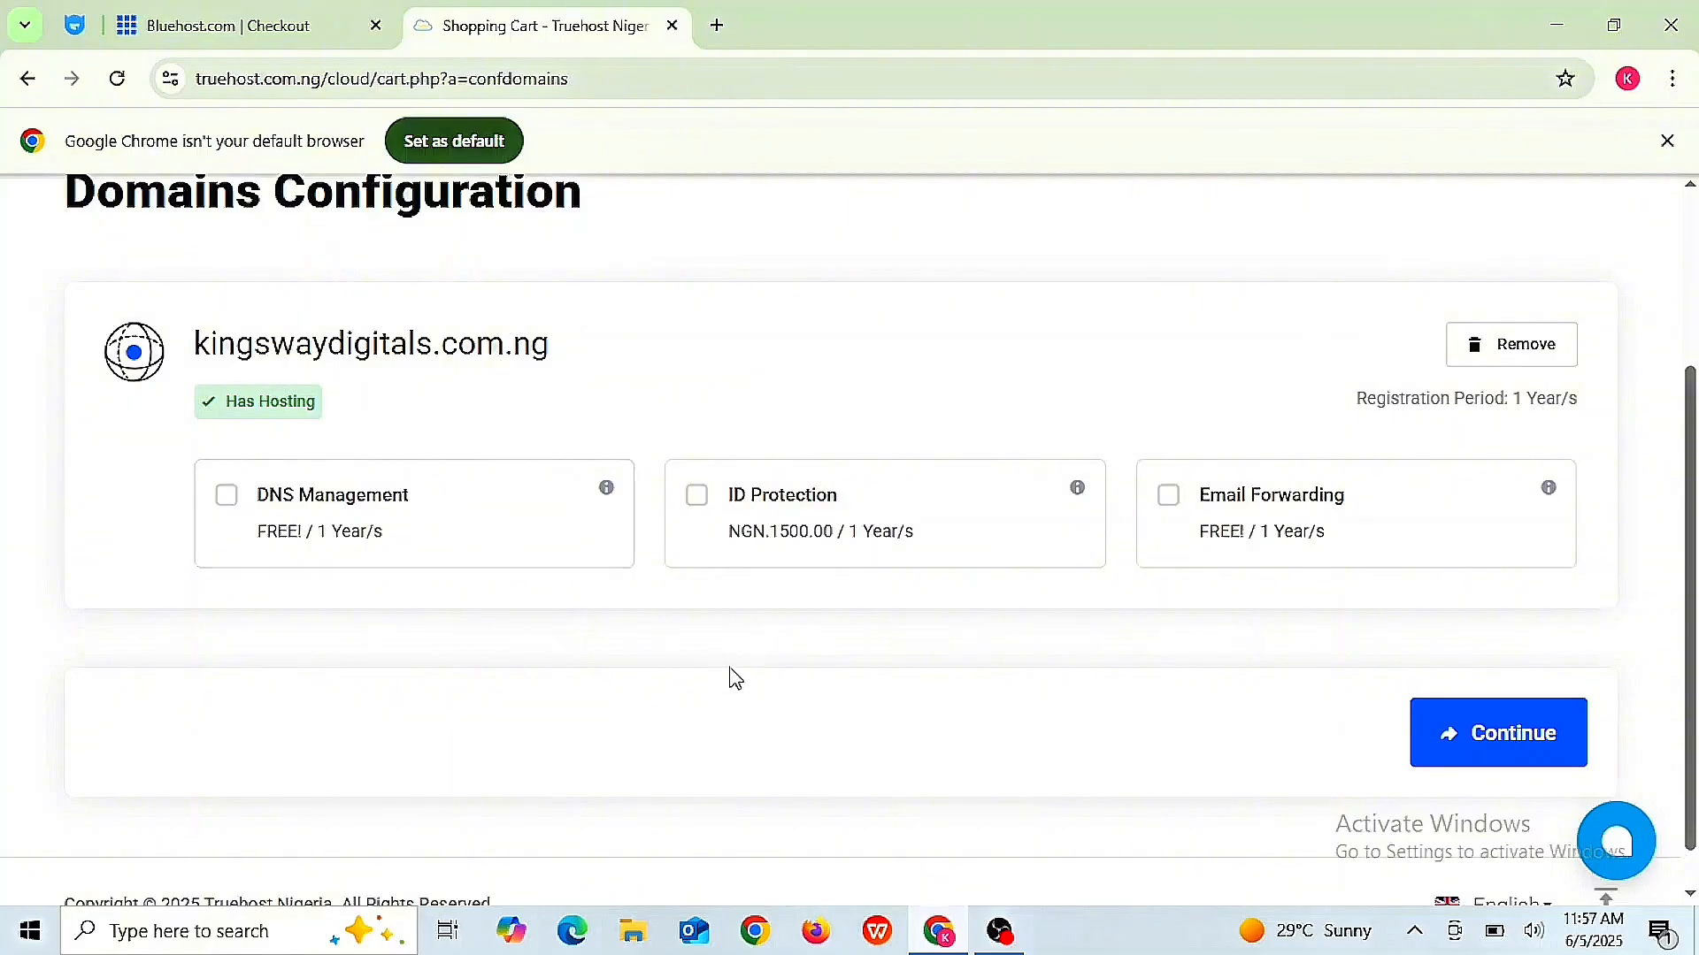
click(228, 500)
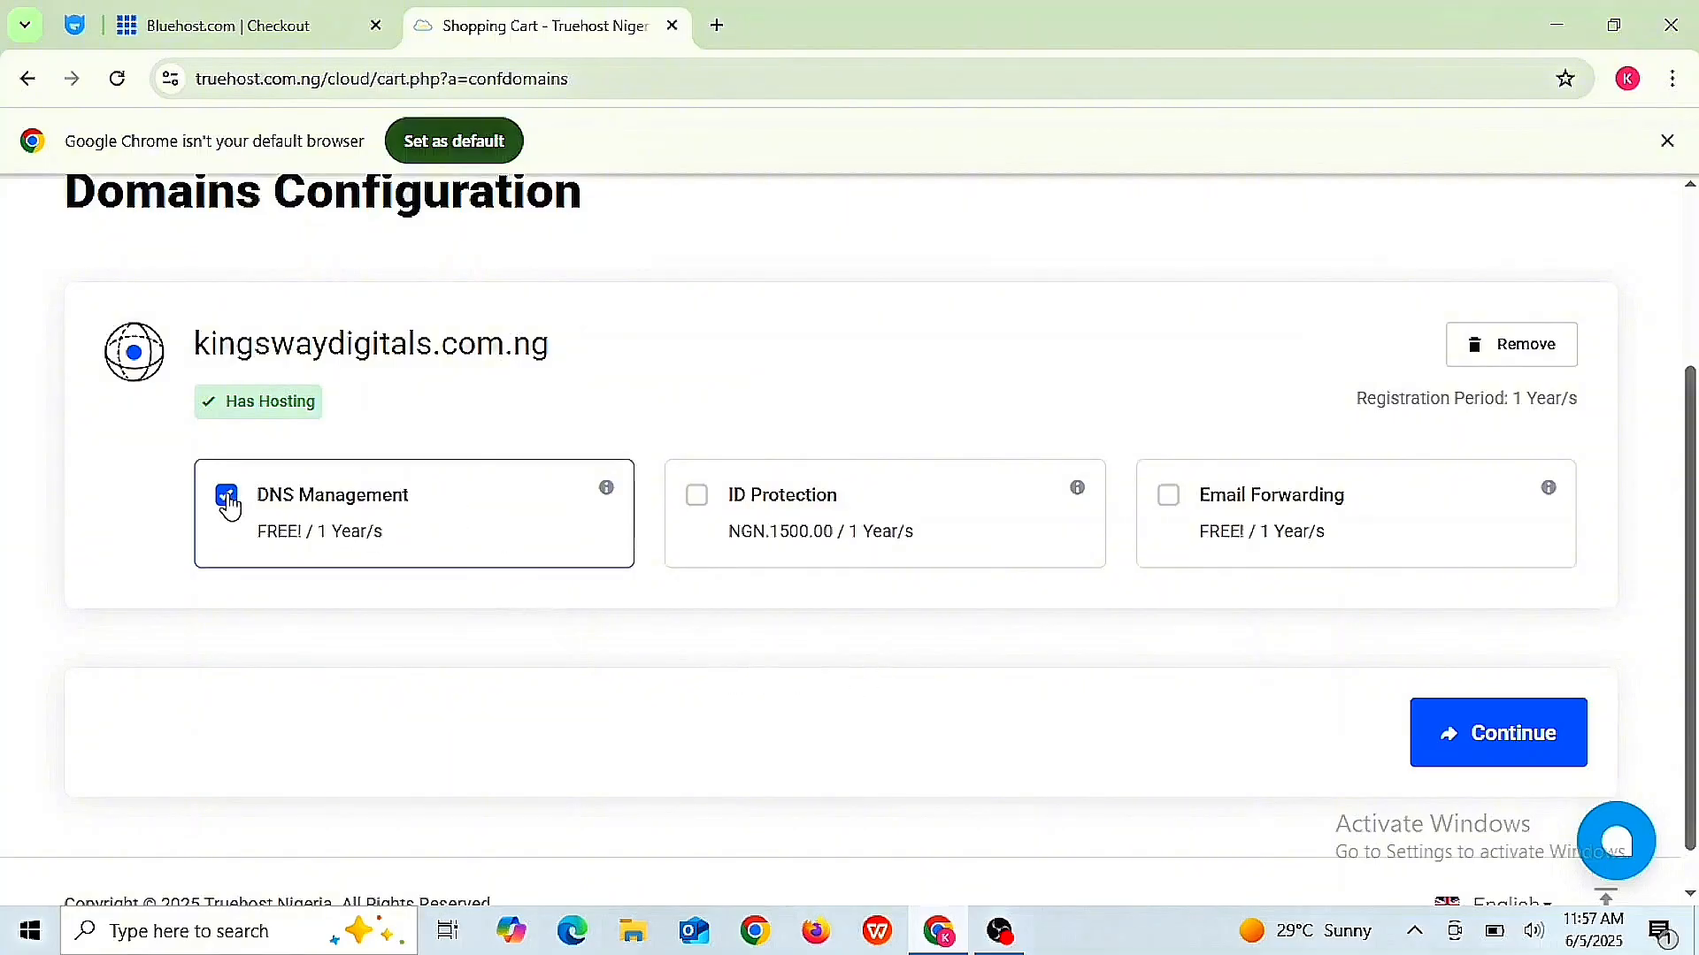
click(701, 504)
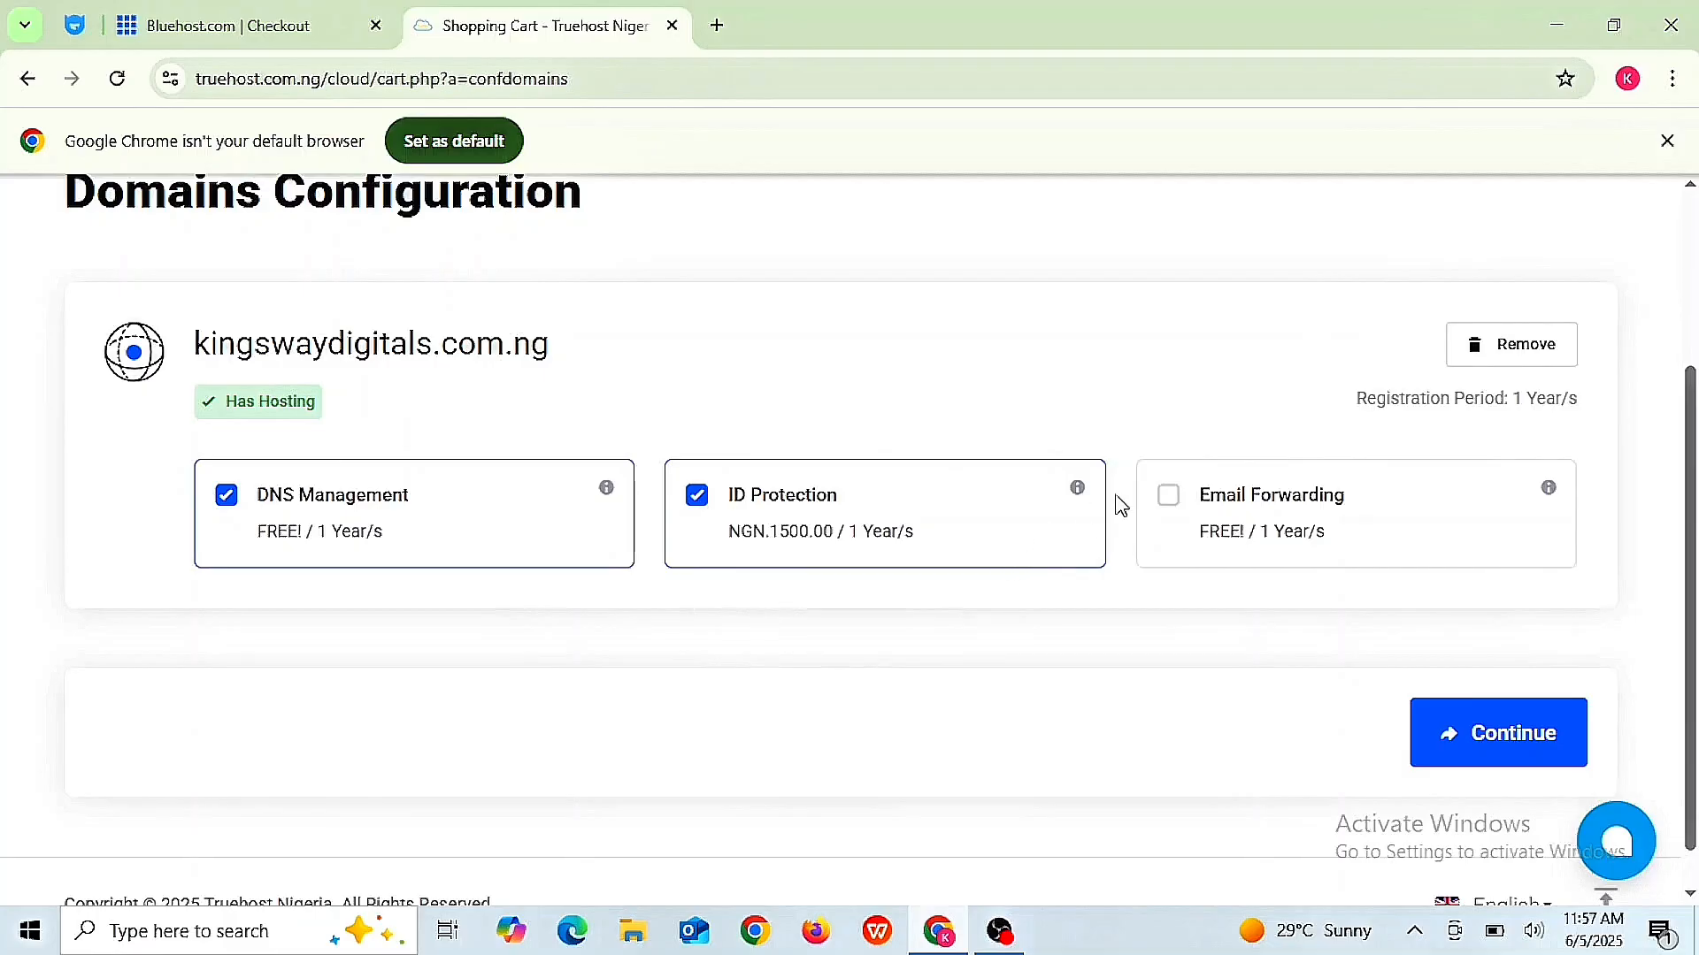
click(1179, 509)
click(1179, 509)
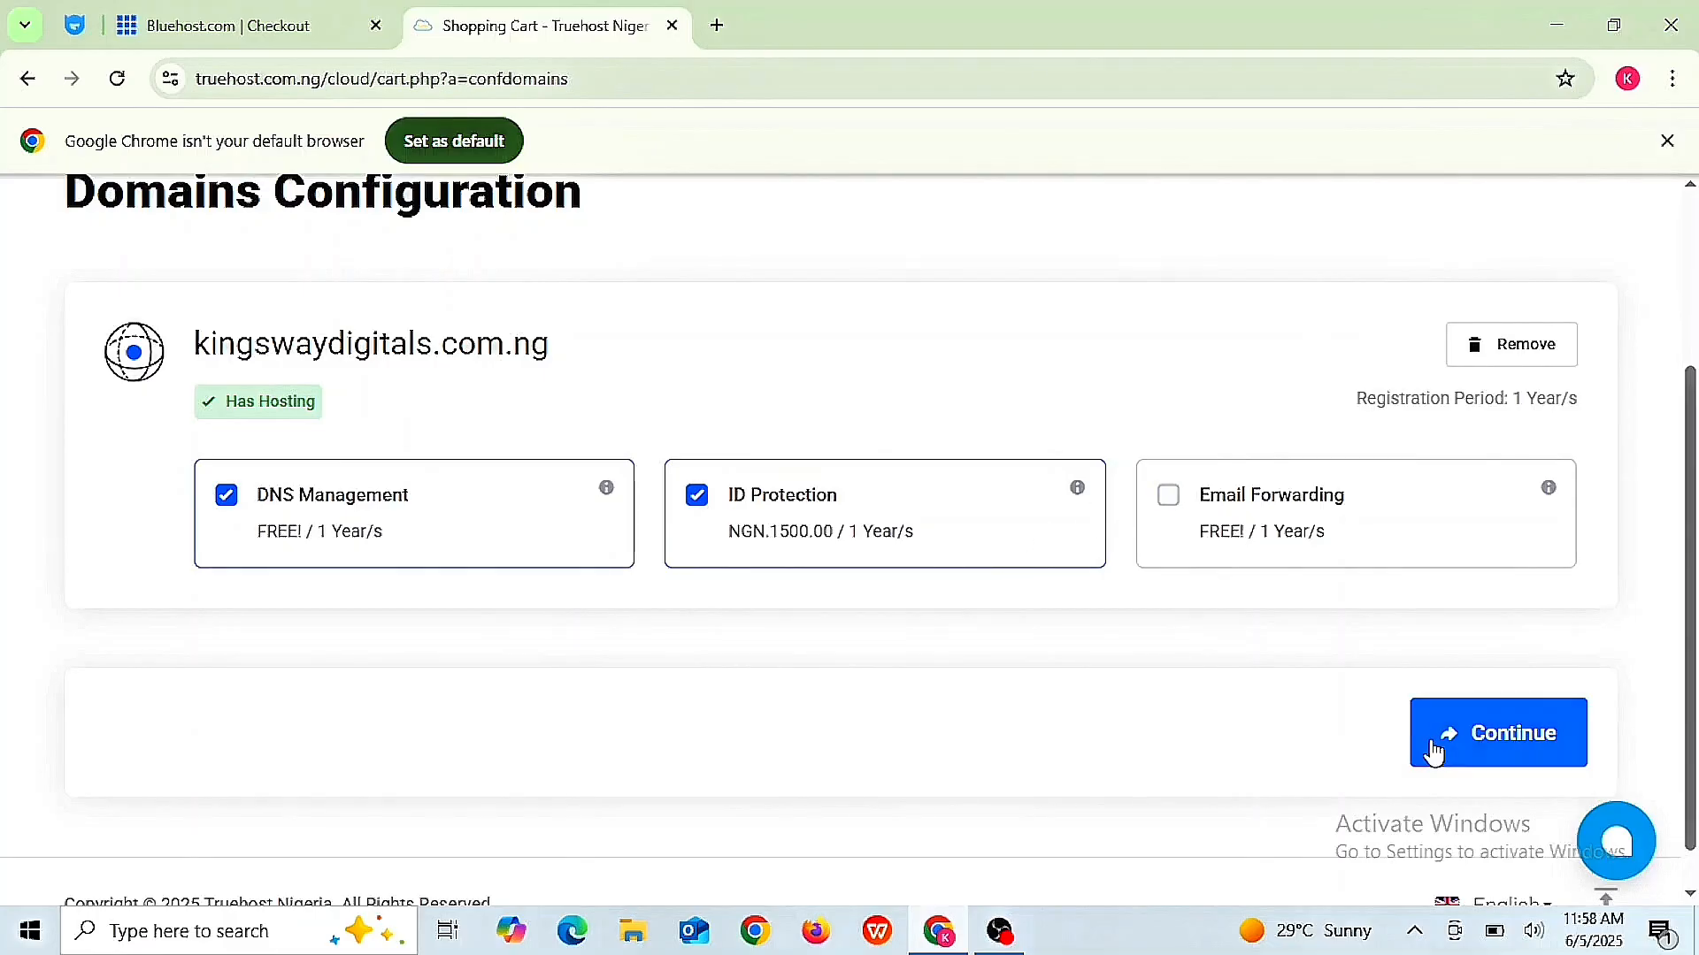
click(1169, 497)
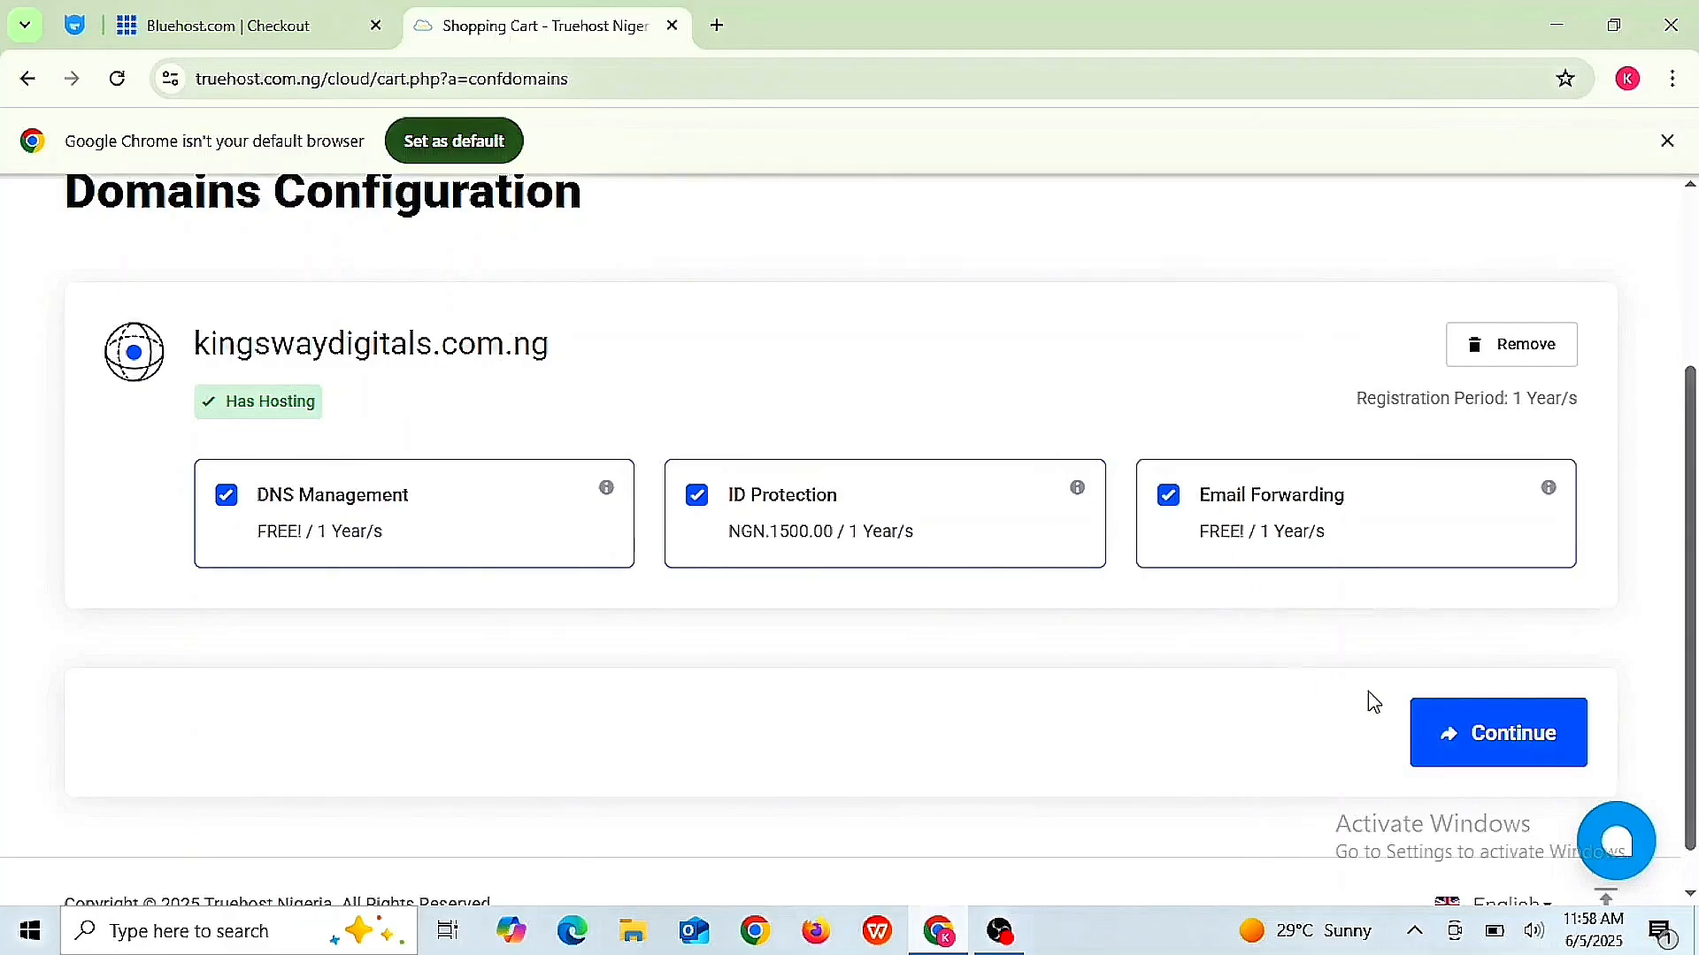
click(1520, 752)
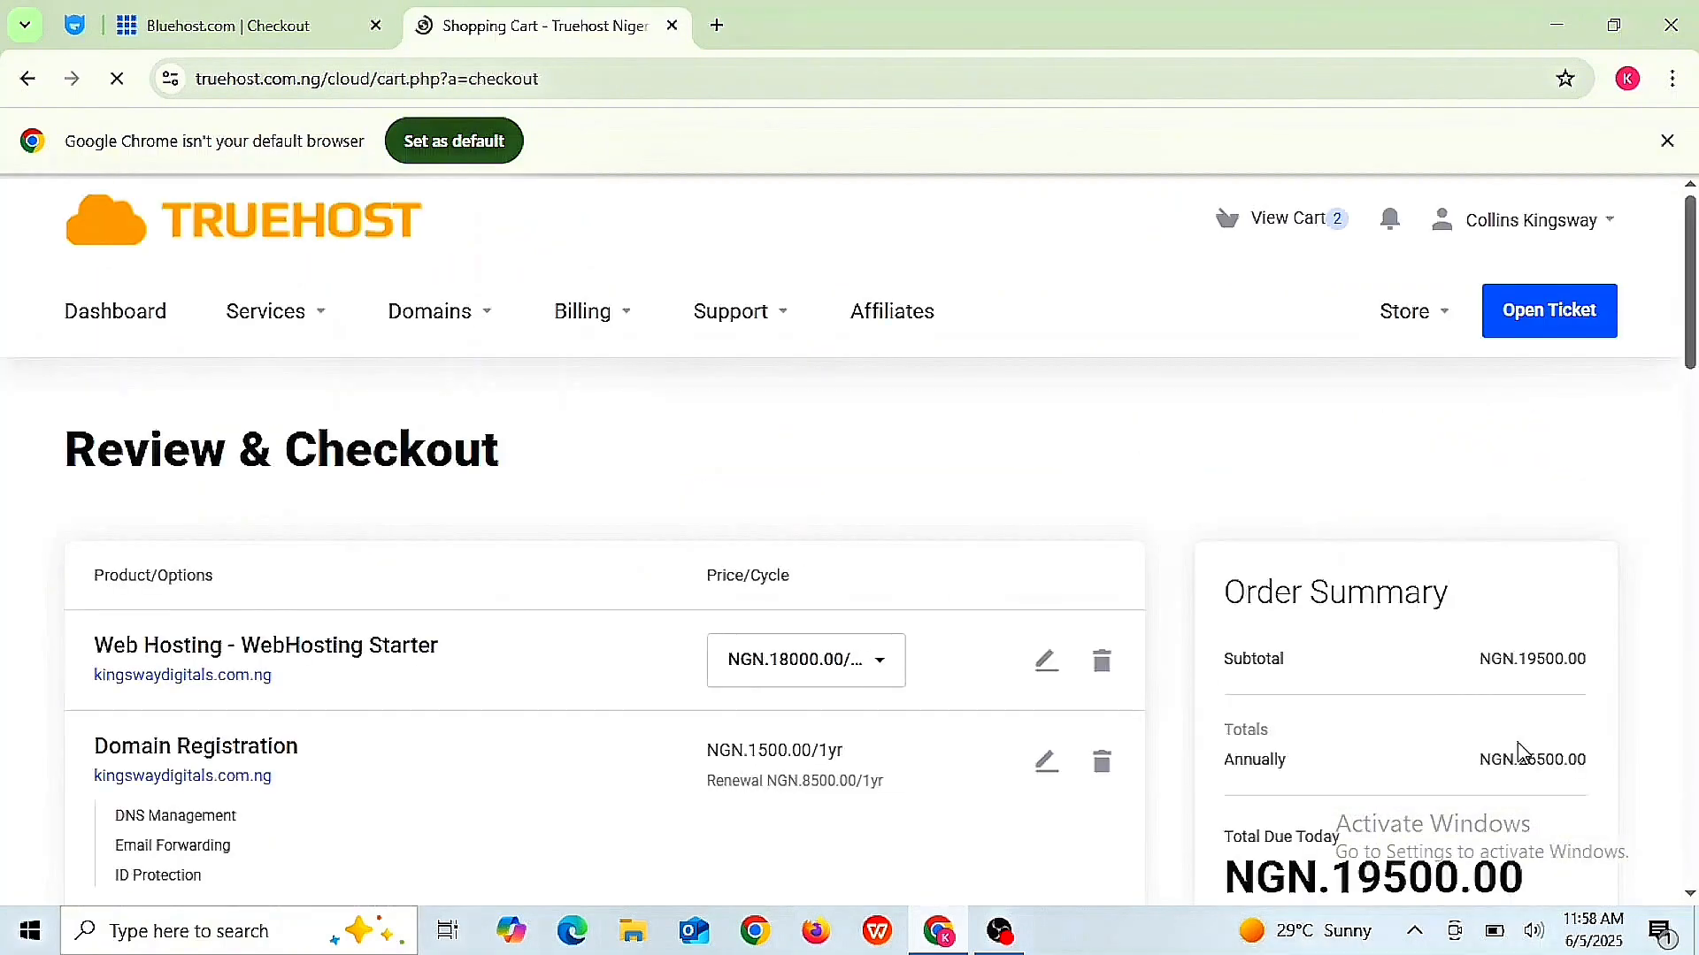
- Agree to the Terms of Service and check out the NGN 19,500 order
scroll(1519, 752, down, 3)
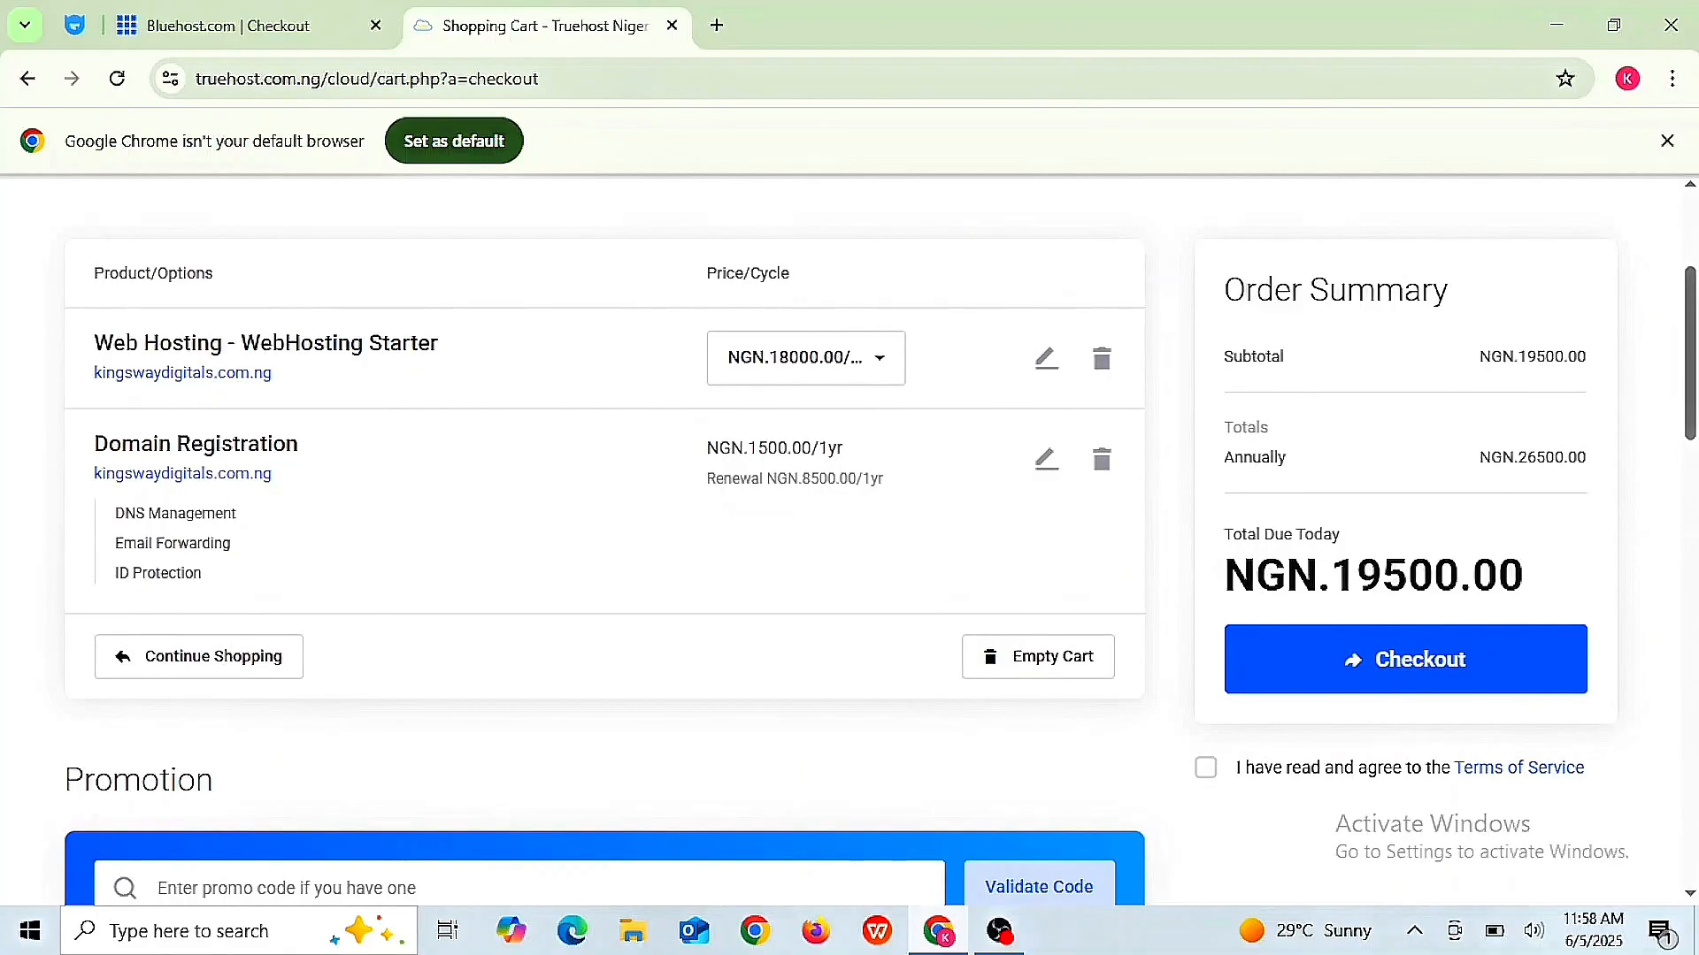
click(1201, 771)
click(1451, 666)
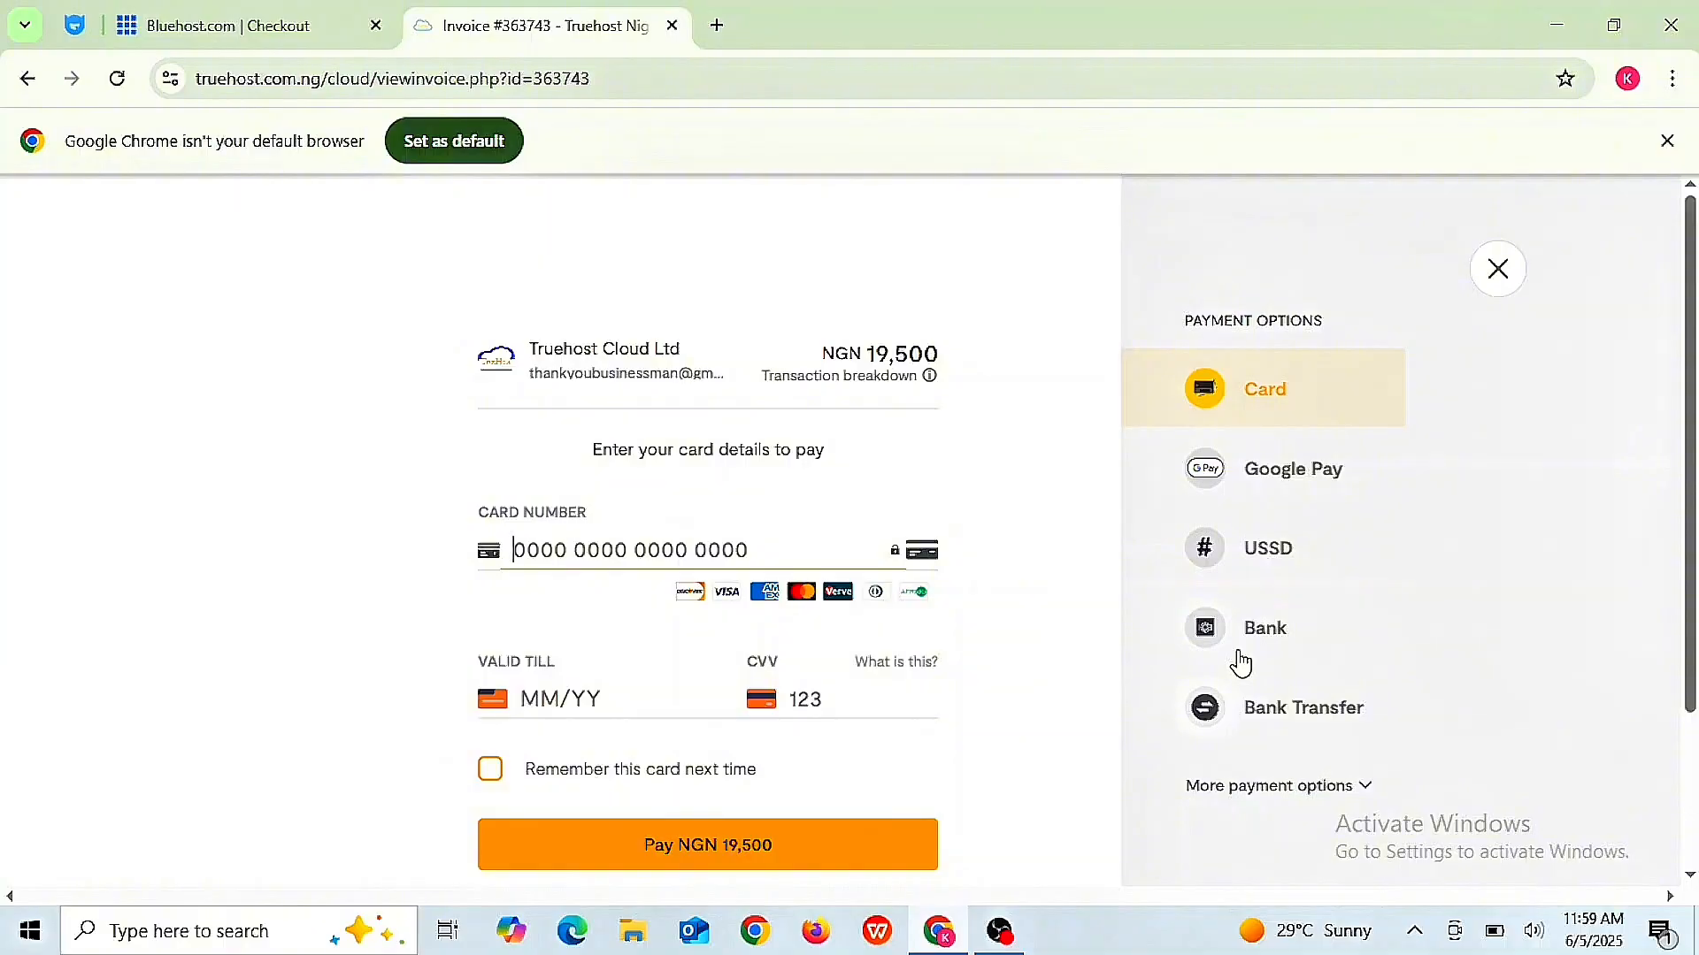
- Select Bank Transfer as the payment option and scroll down to the transfer details
click(1249, 724)
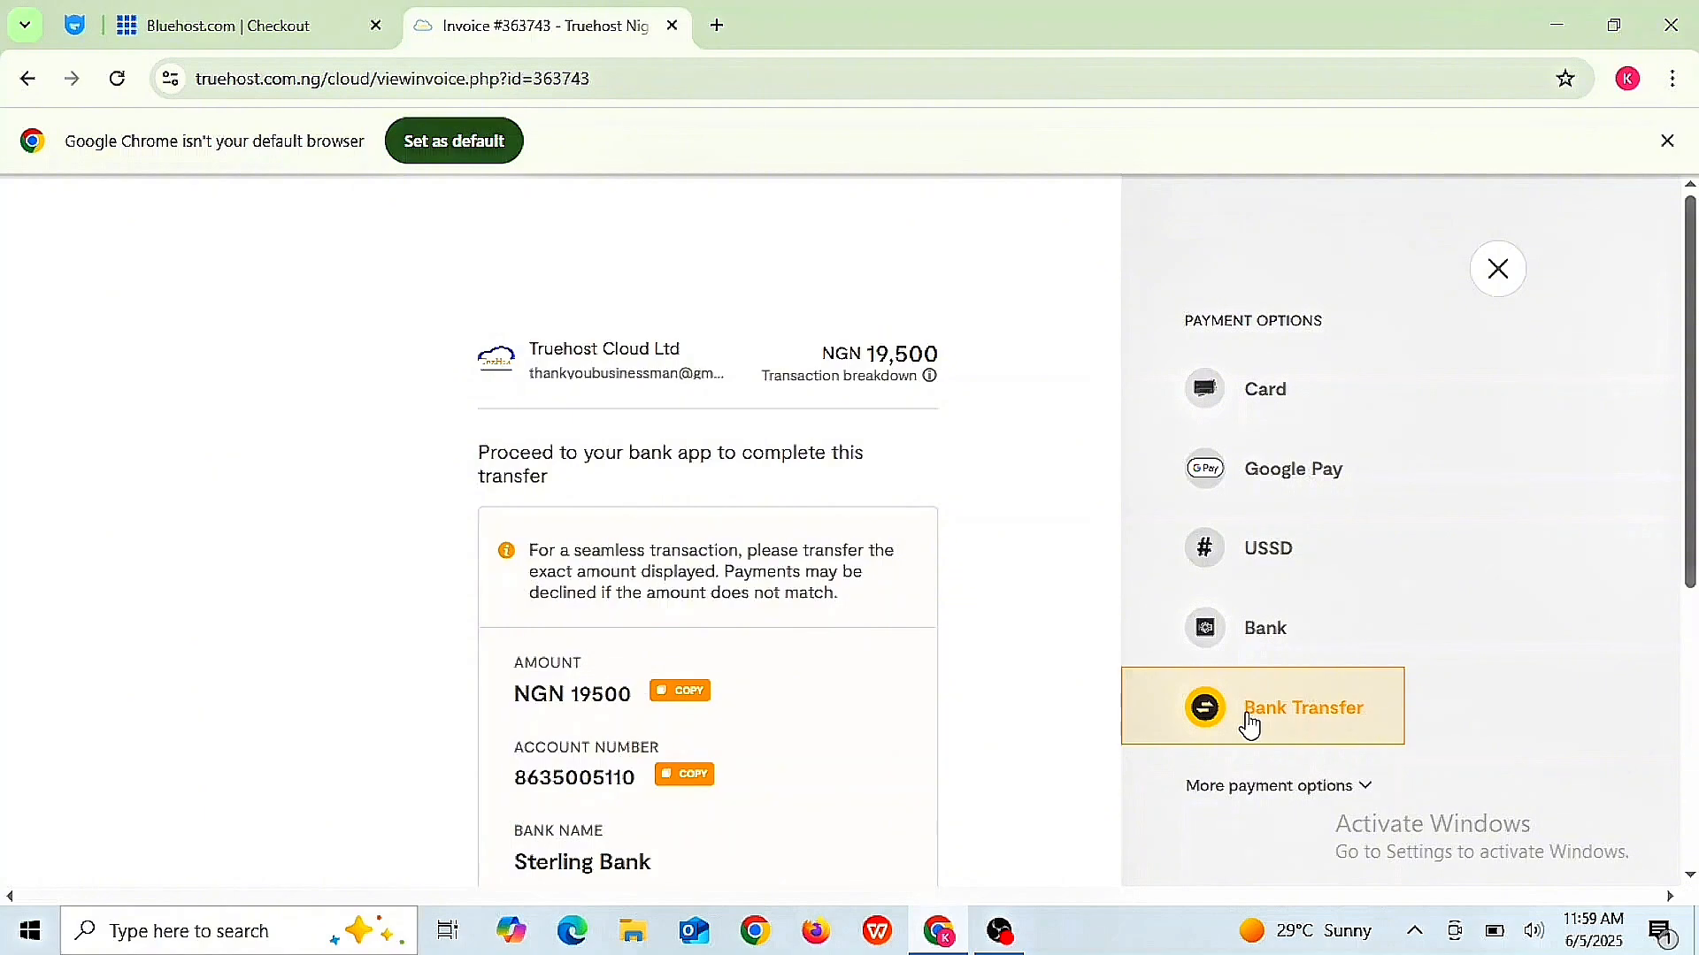
scroll(1250, 726, down, 3)
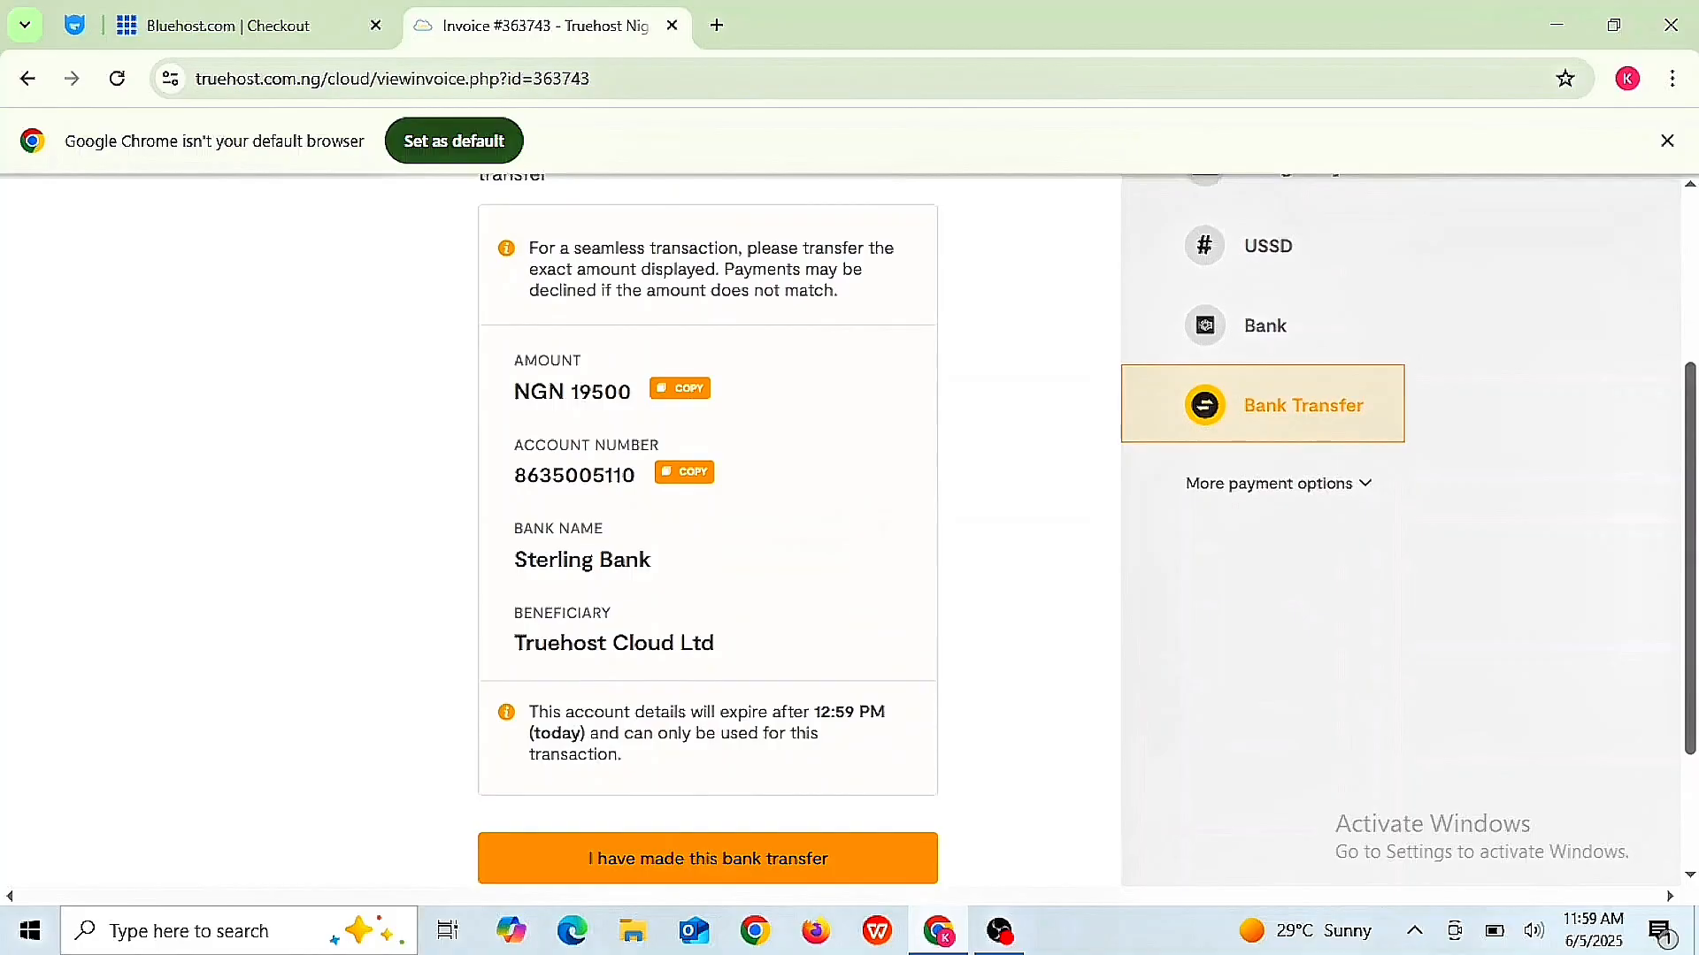
scroll(1087, 529, down, 1)
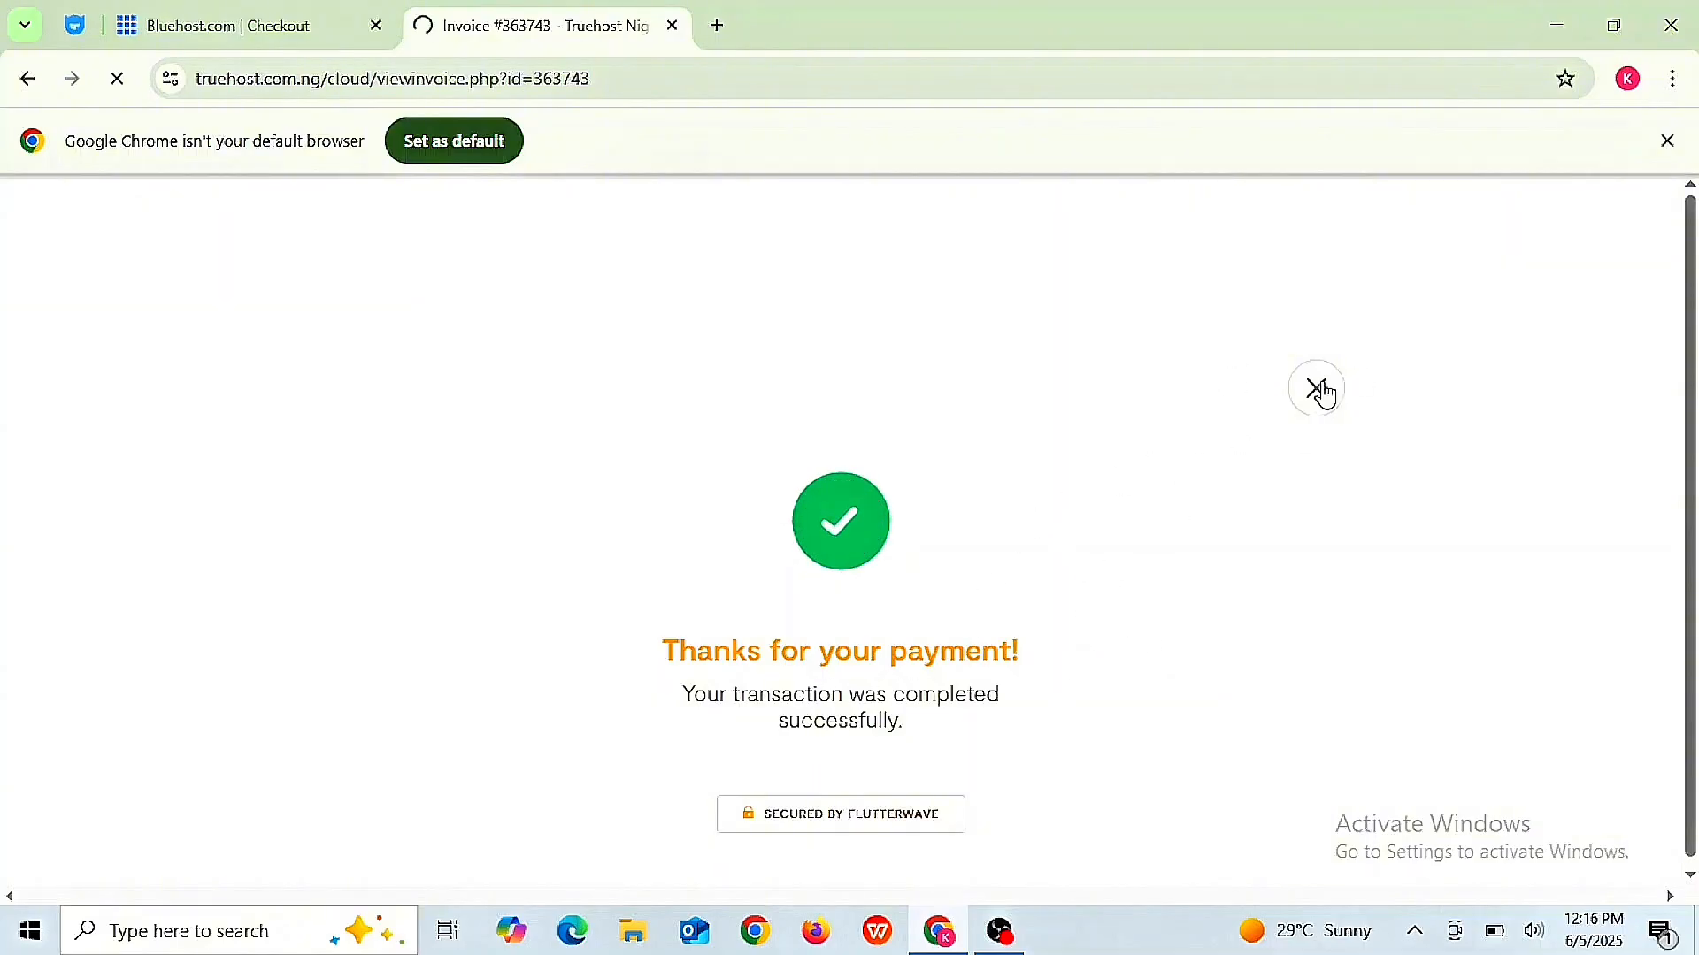
- Close the payment window and scroll the dashboard to the Your Active Products/Services panel
click(1317, 390)
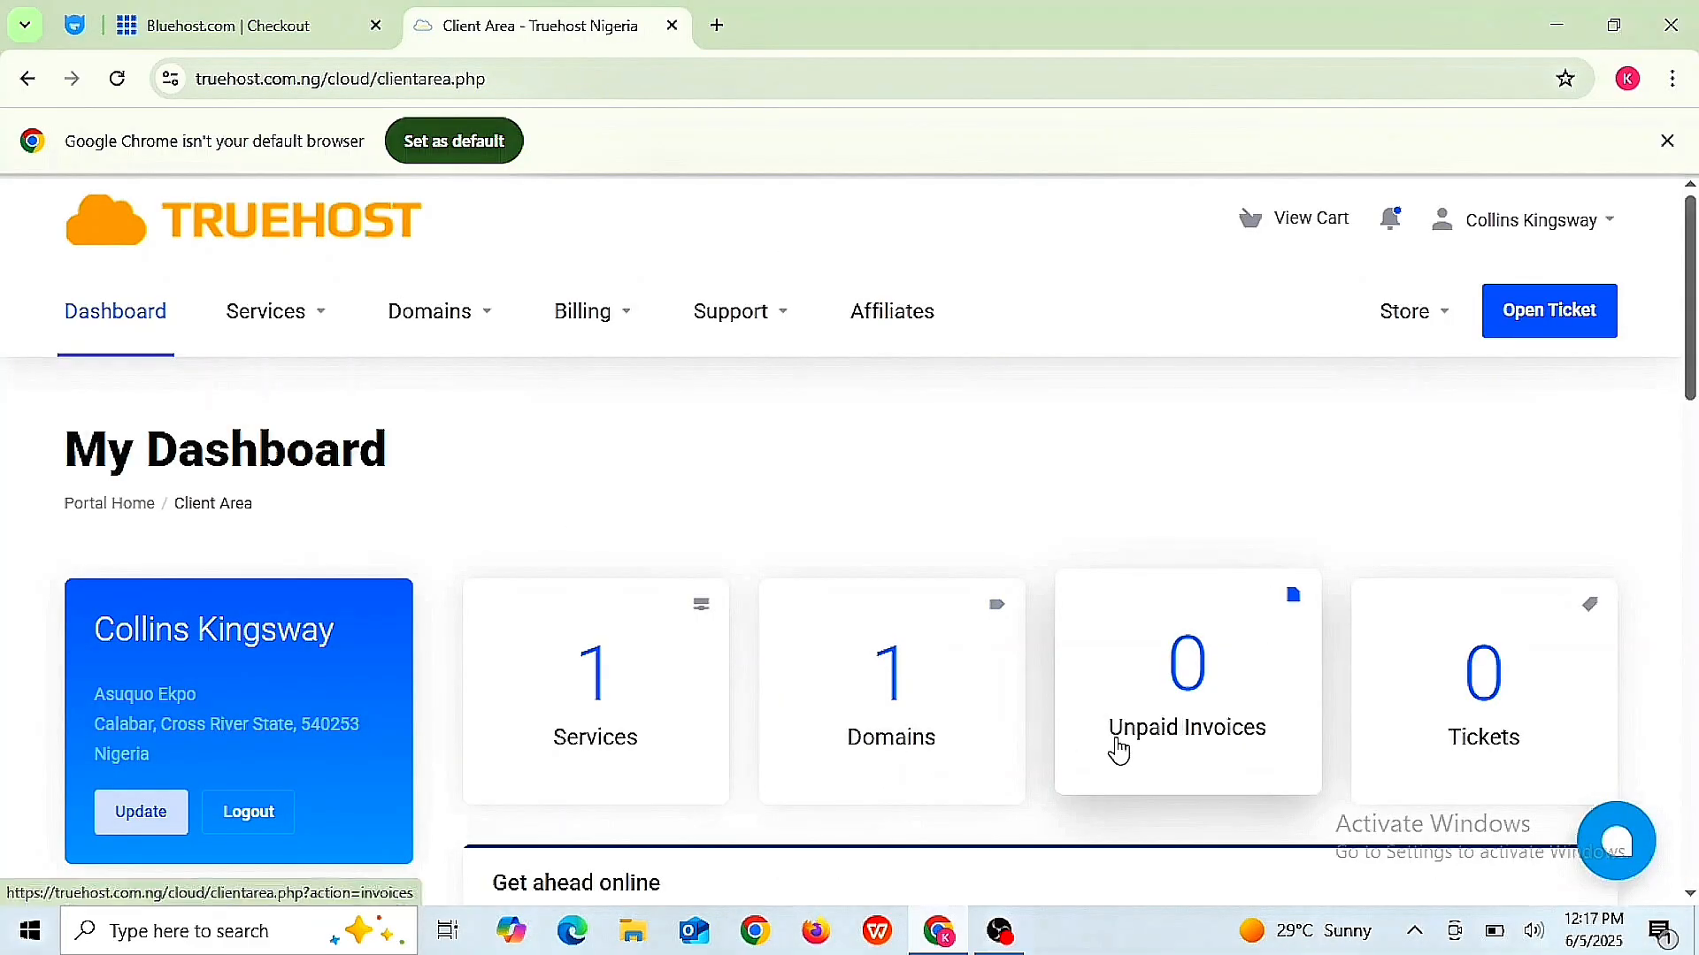
scroll(1076, 485, down, 7)
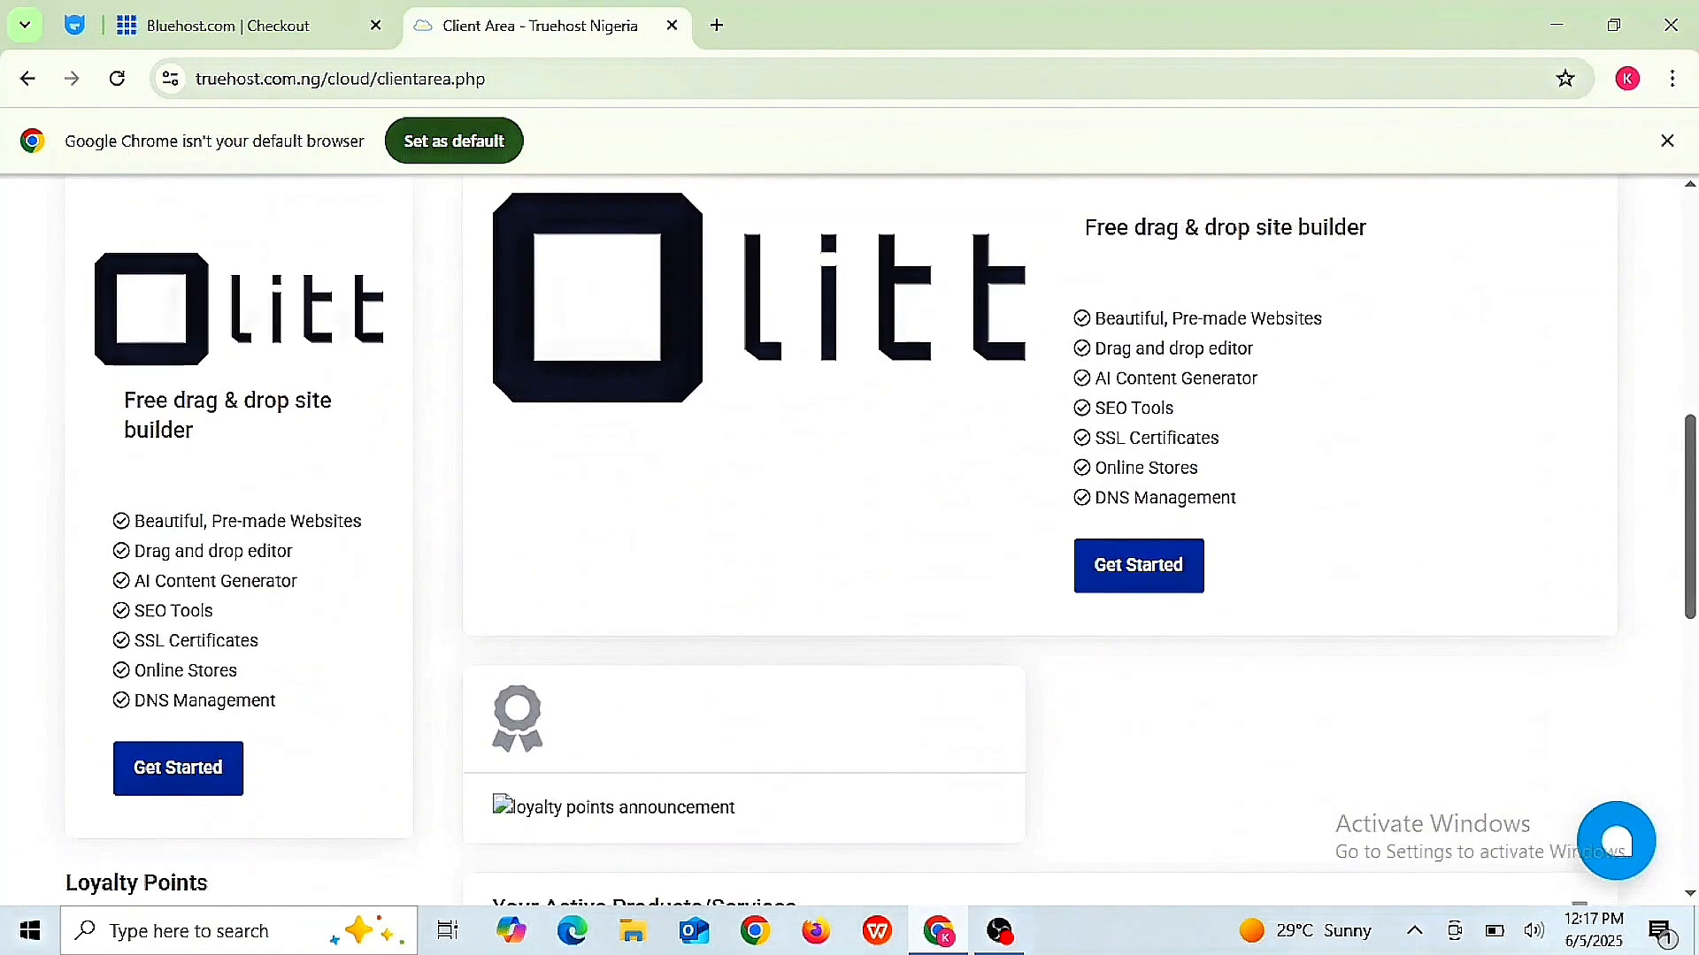
scroll(940, 512, down, 1)
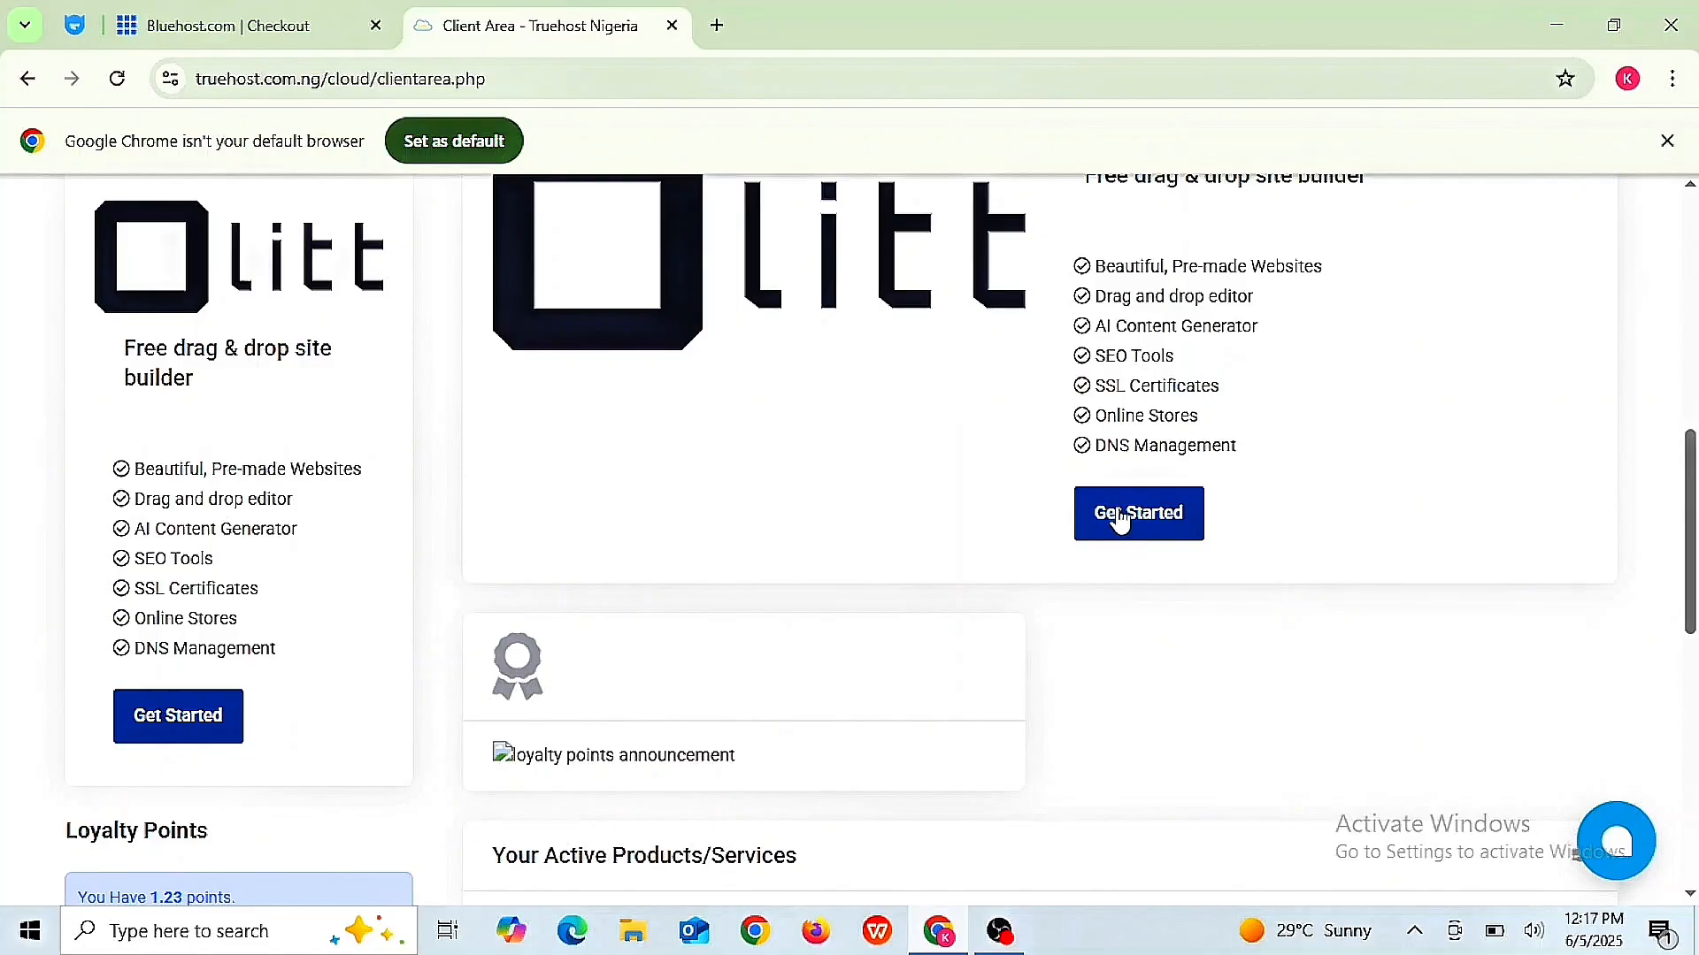
scroll(1113, 522, down, 3)
scroll(1113, 522, down, 4)
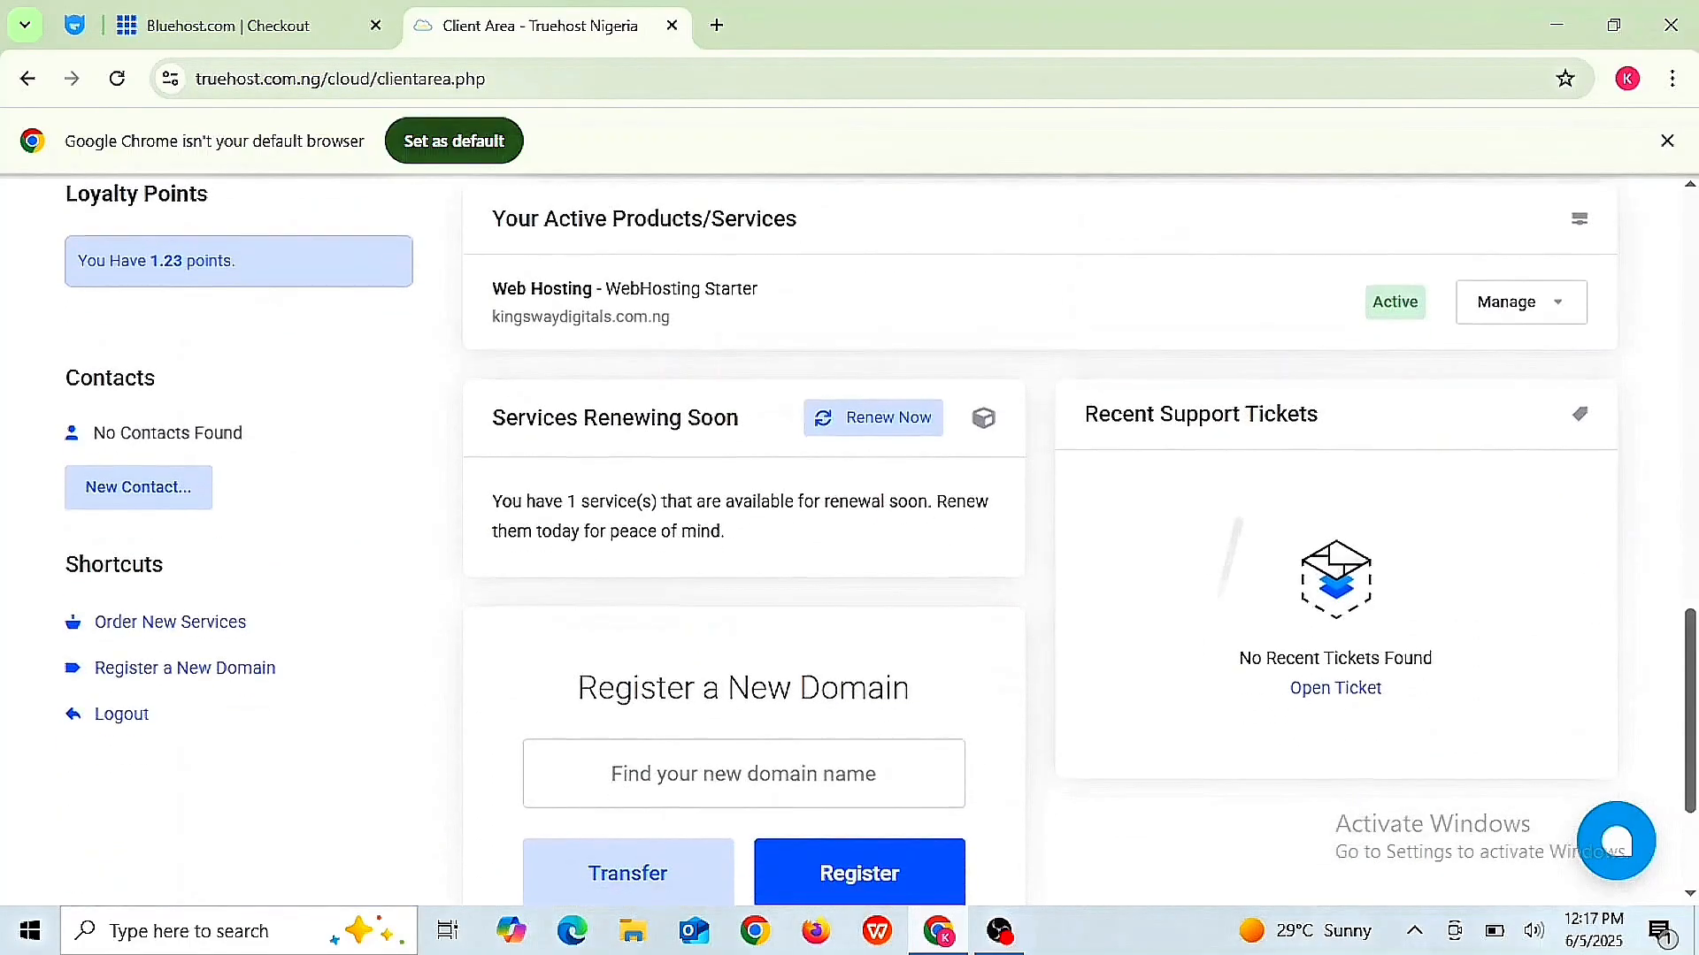
scroll(1164, 714, down, 1)
scroll(1165, 713, up, 2)
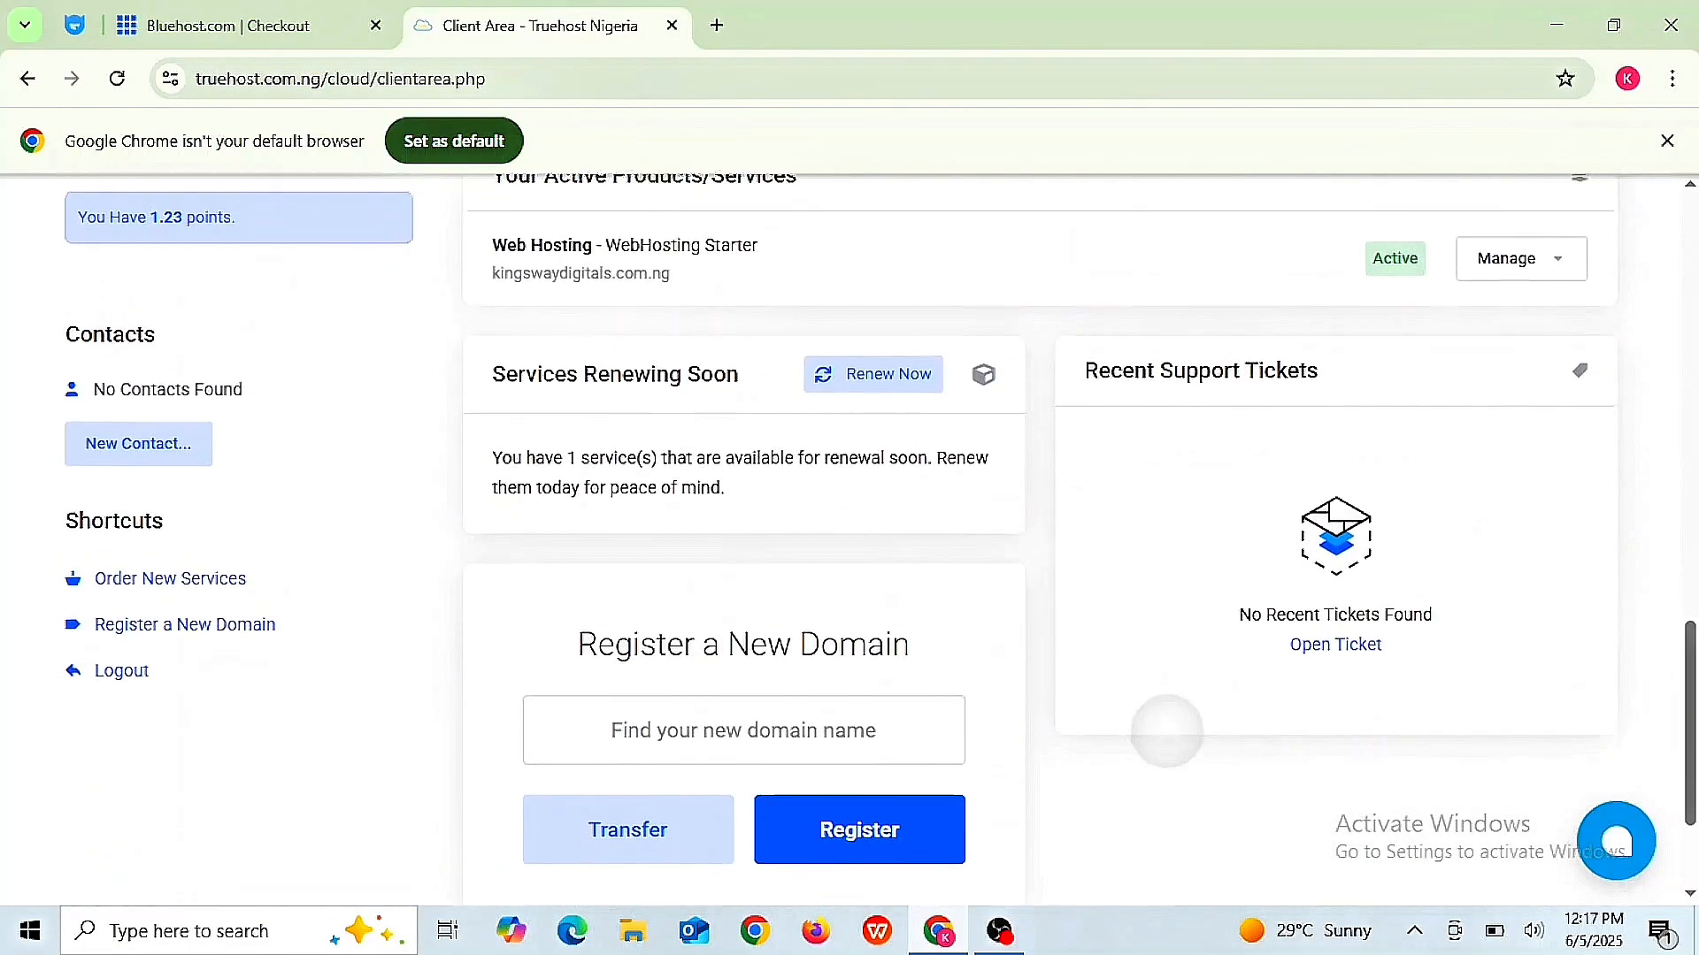
scroll(879, 518, up, 6)
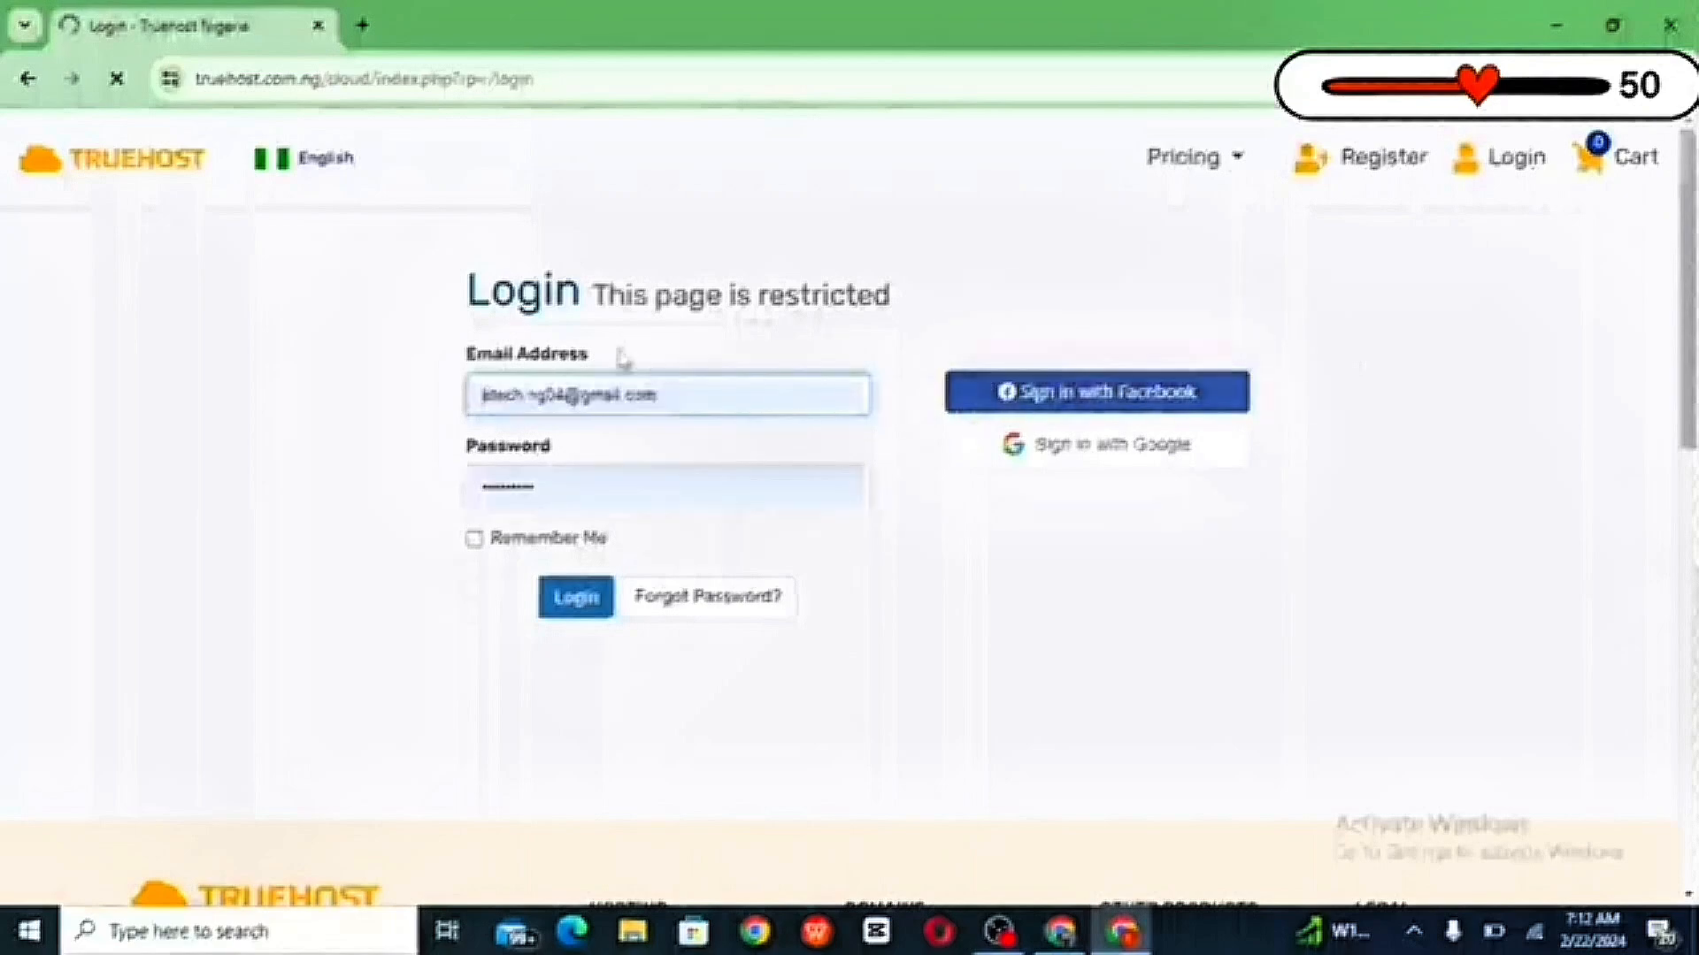
- Log in with the saved credentials and open Email History from the Hello account dropdown
click(584, 610)
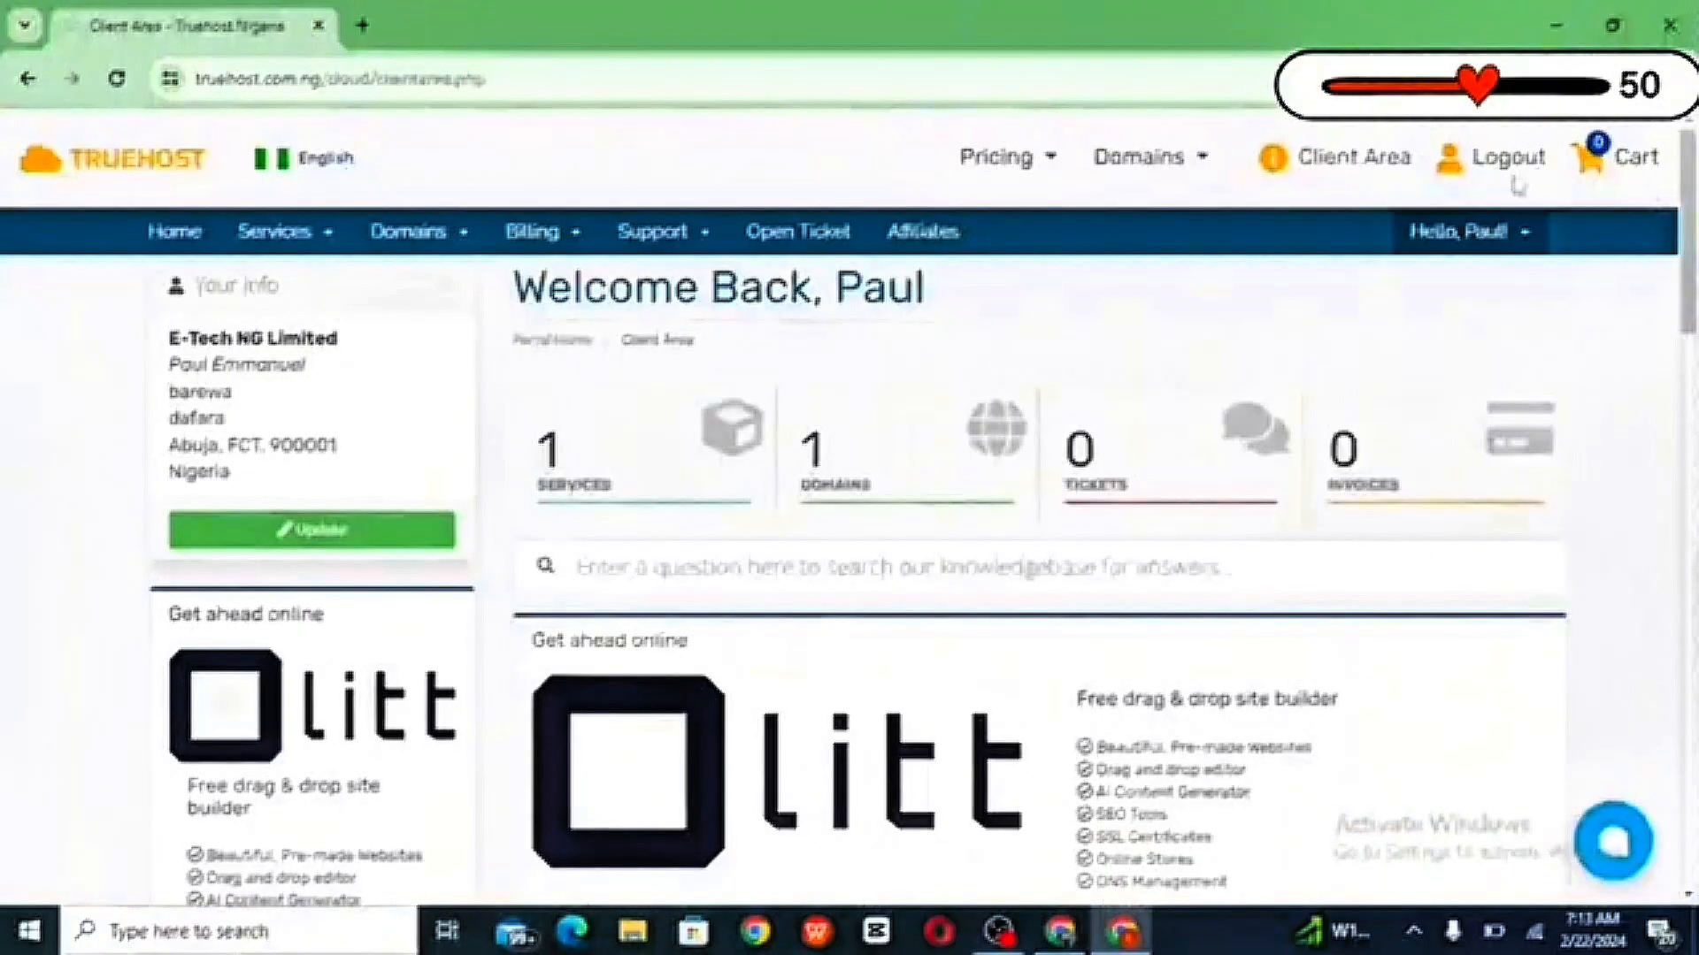
click(1524, 233)
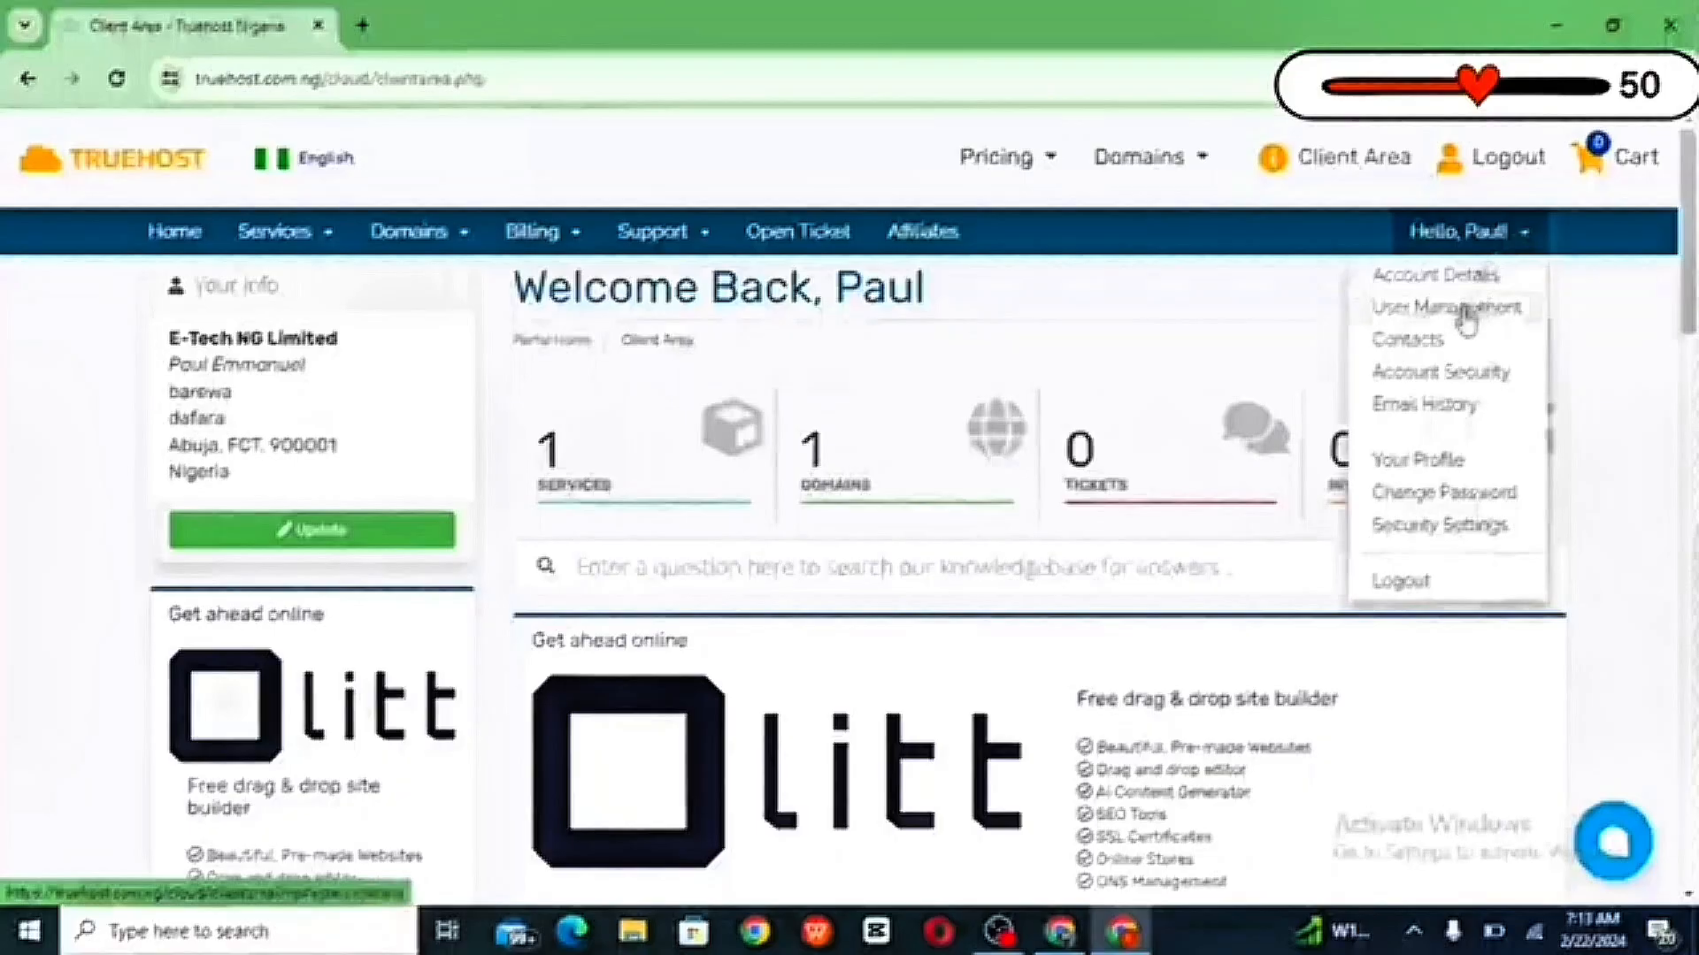
click(1438, 425)
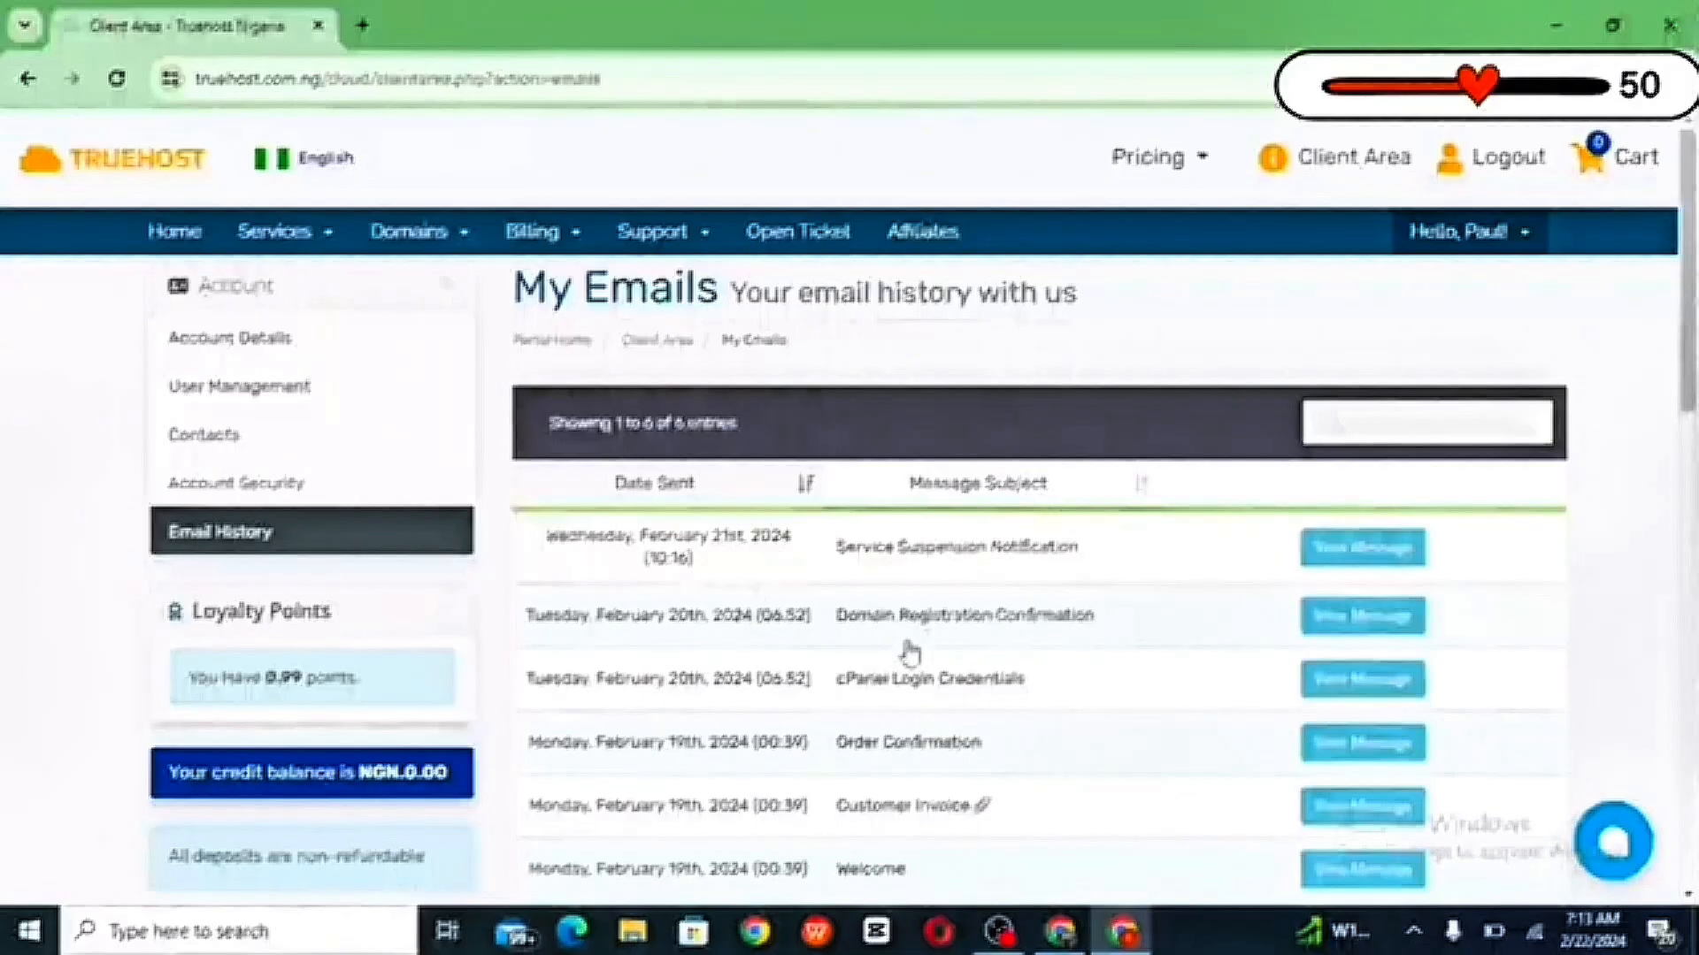
- Open the cPanel Login Credentials email, select the cPanel username under Login Details, and minimize it
click(770, 694)
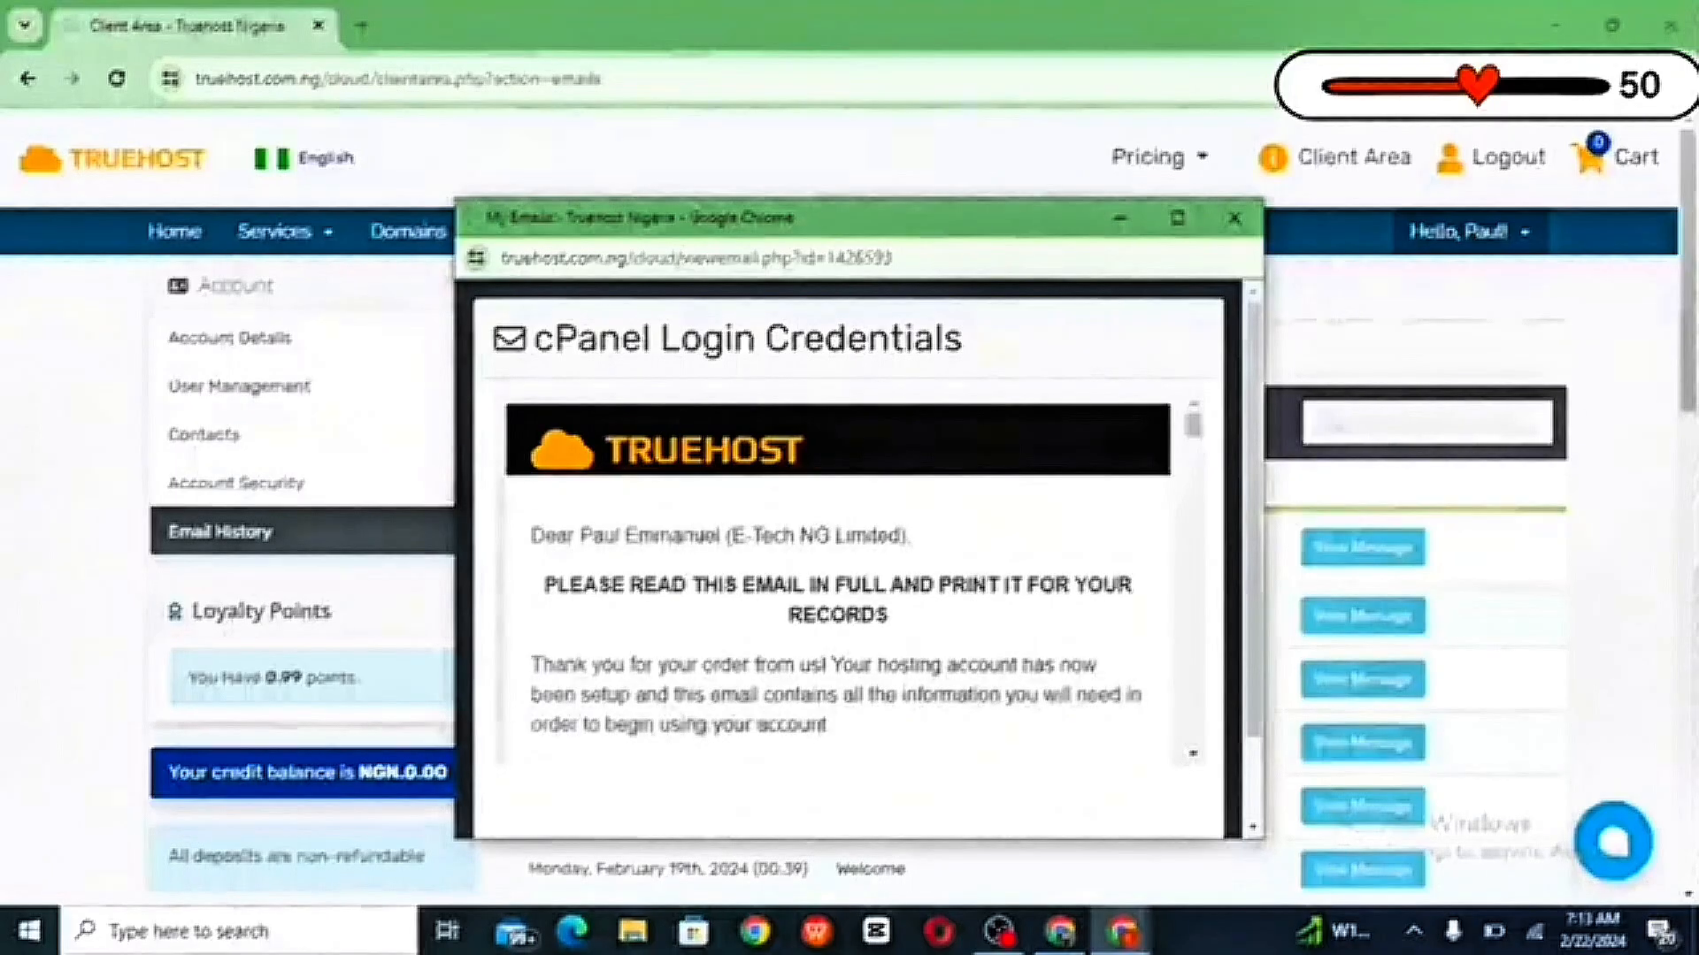
scroll(693, 523, down, 6)
scroll(841, 575, down, 5)
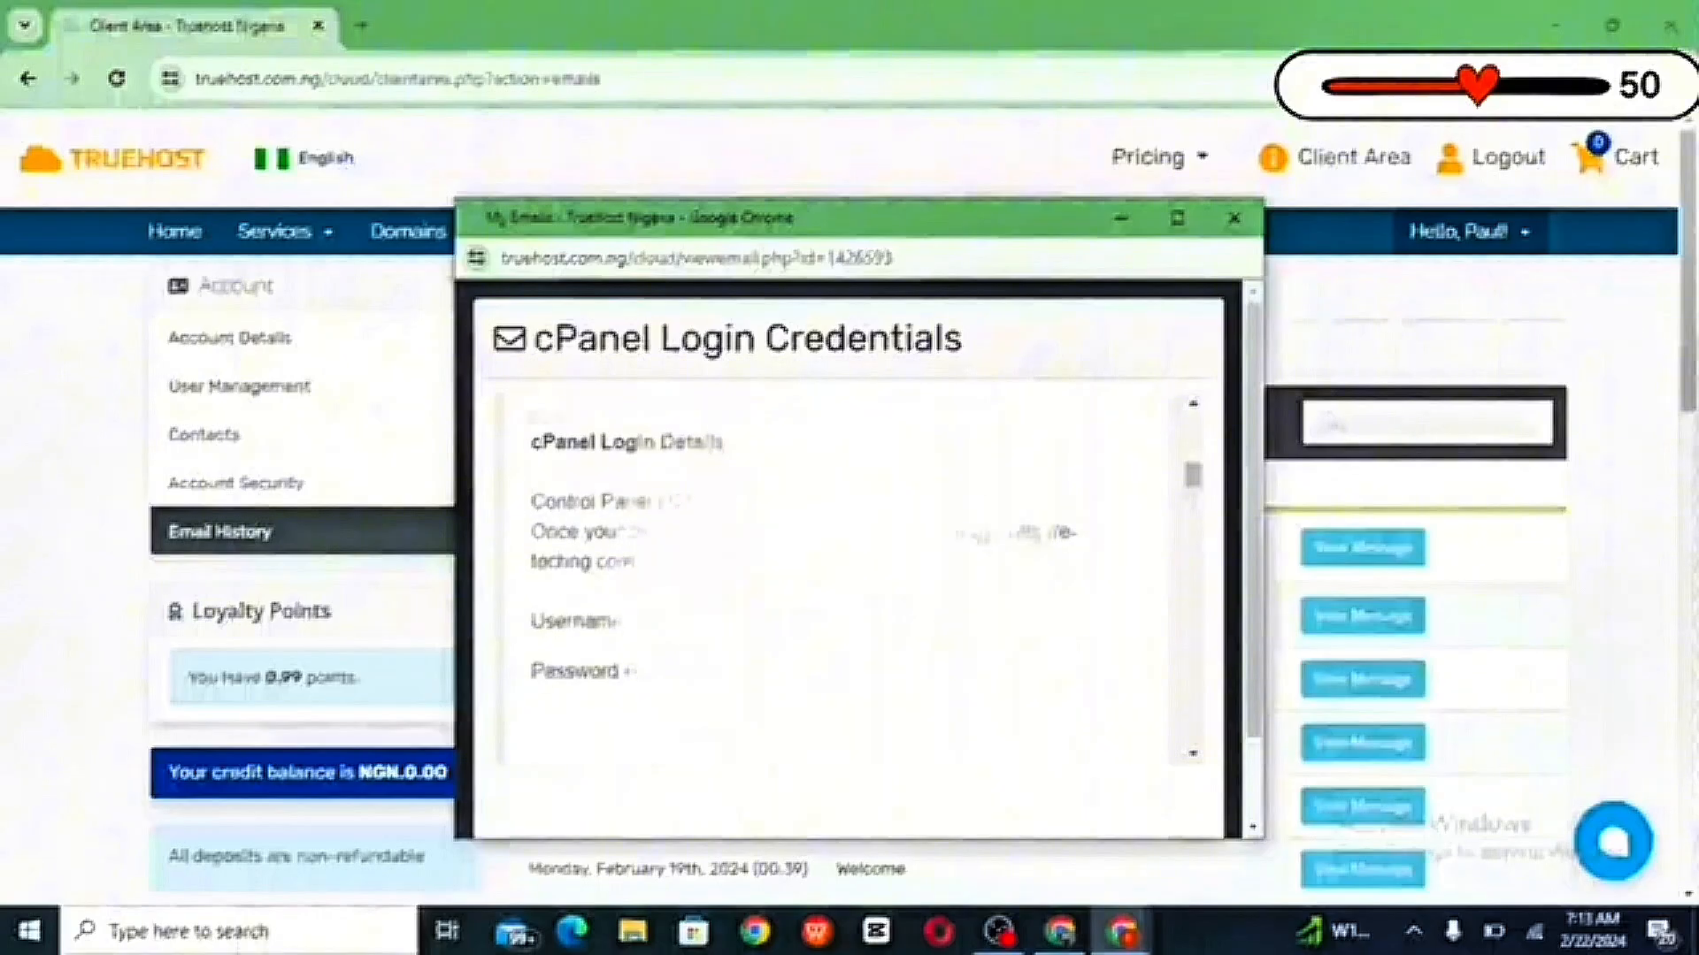
scroll(840, 575, down, 1)
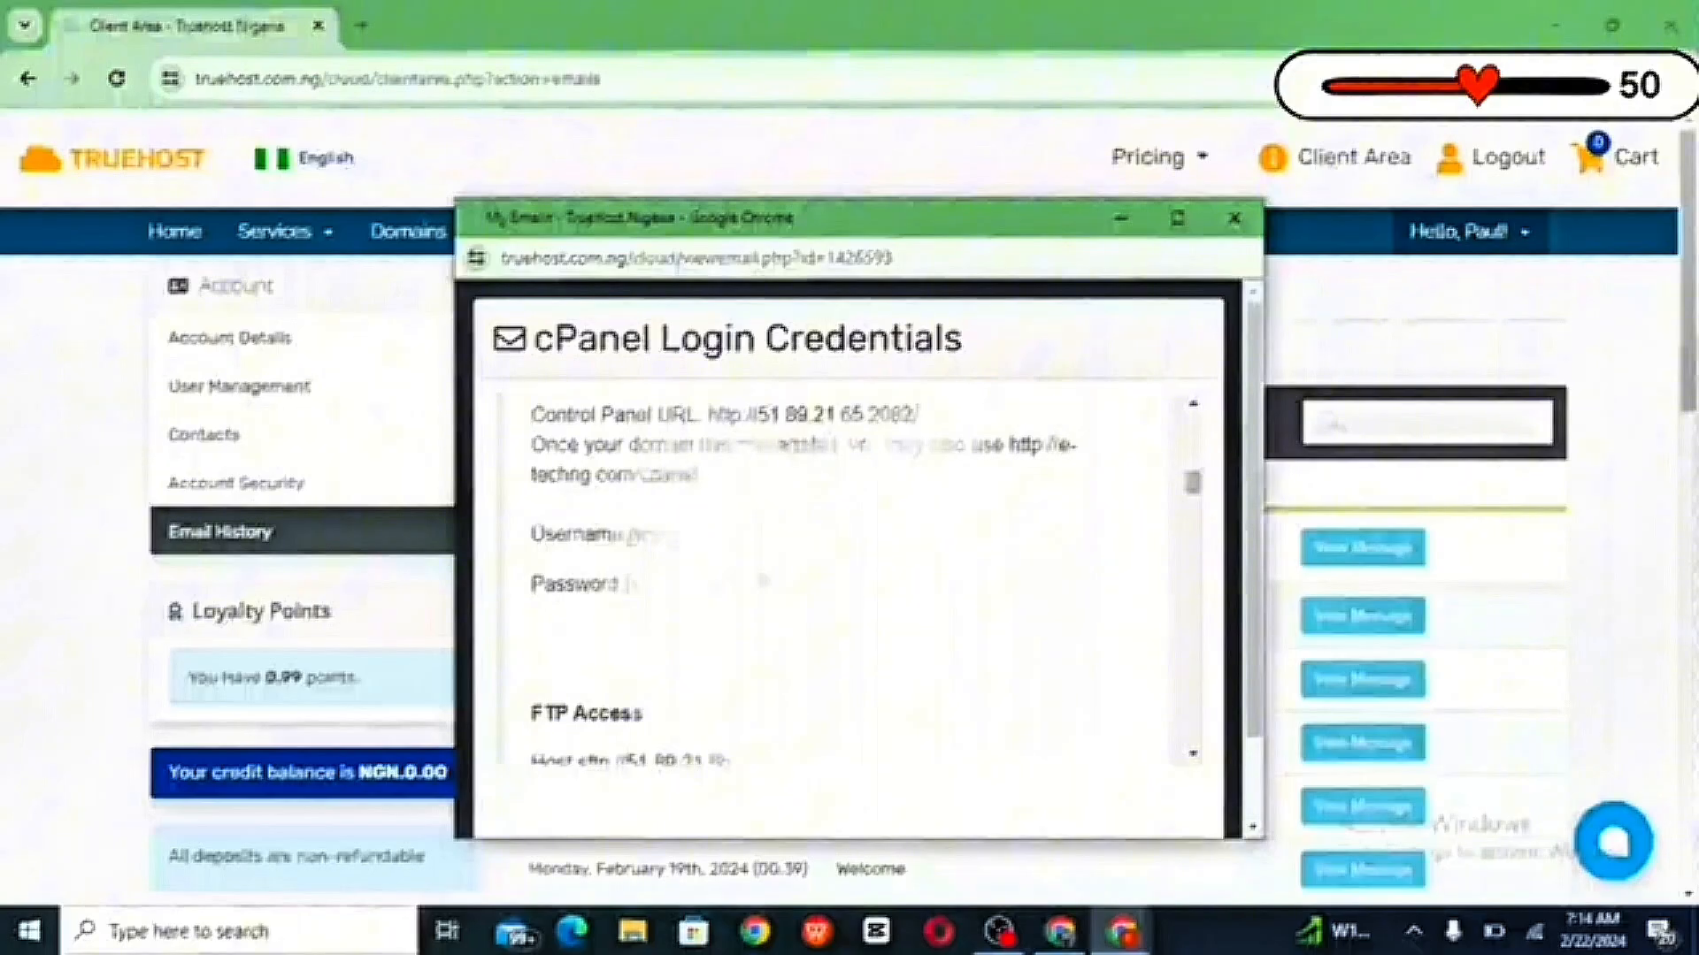
drag(624, 535, 674, 534)
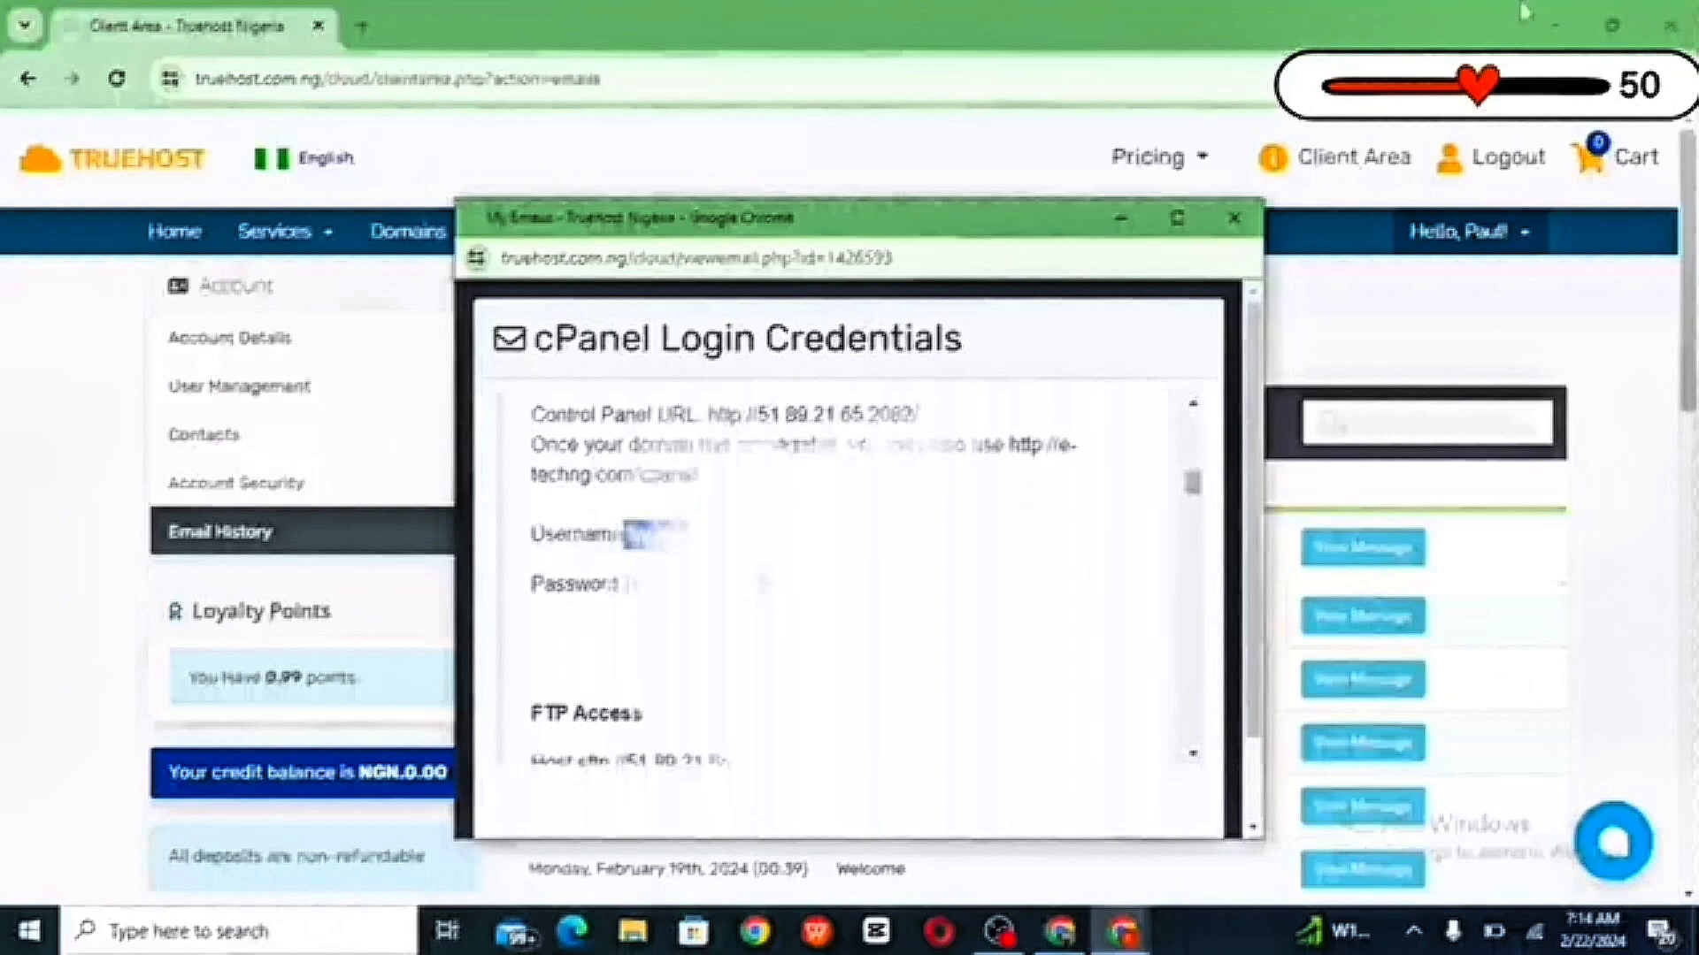
click(1557, 31)
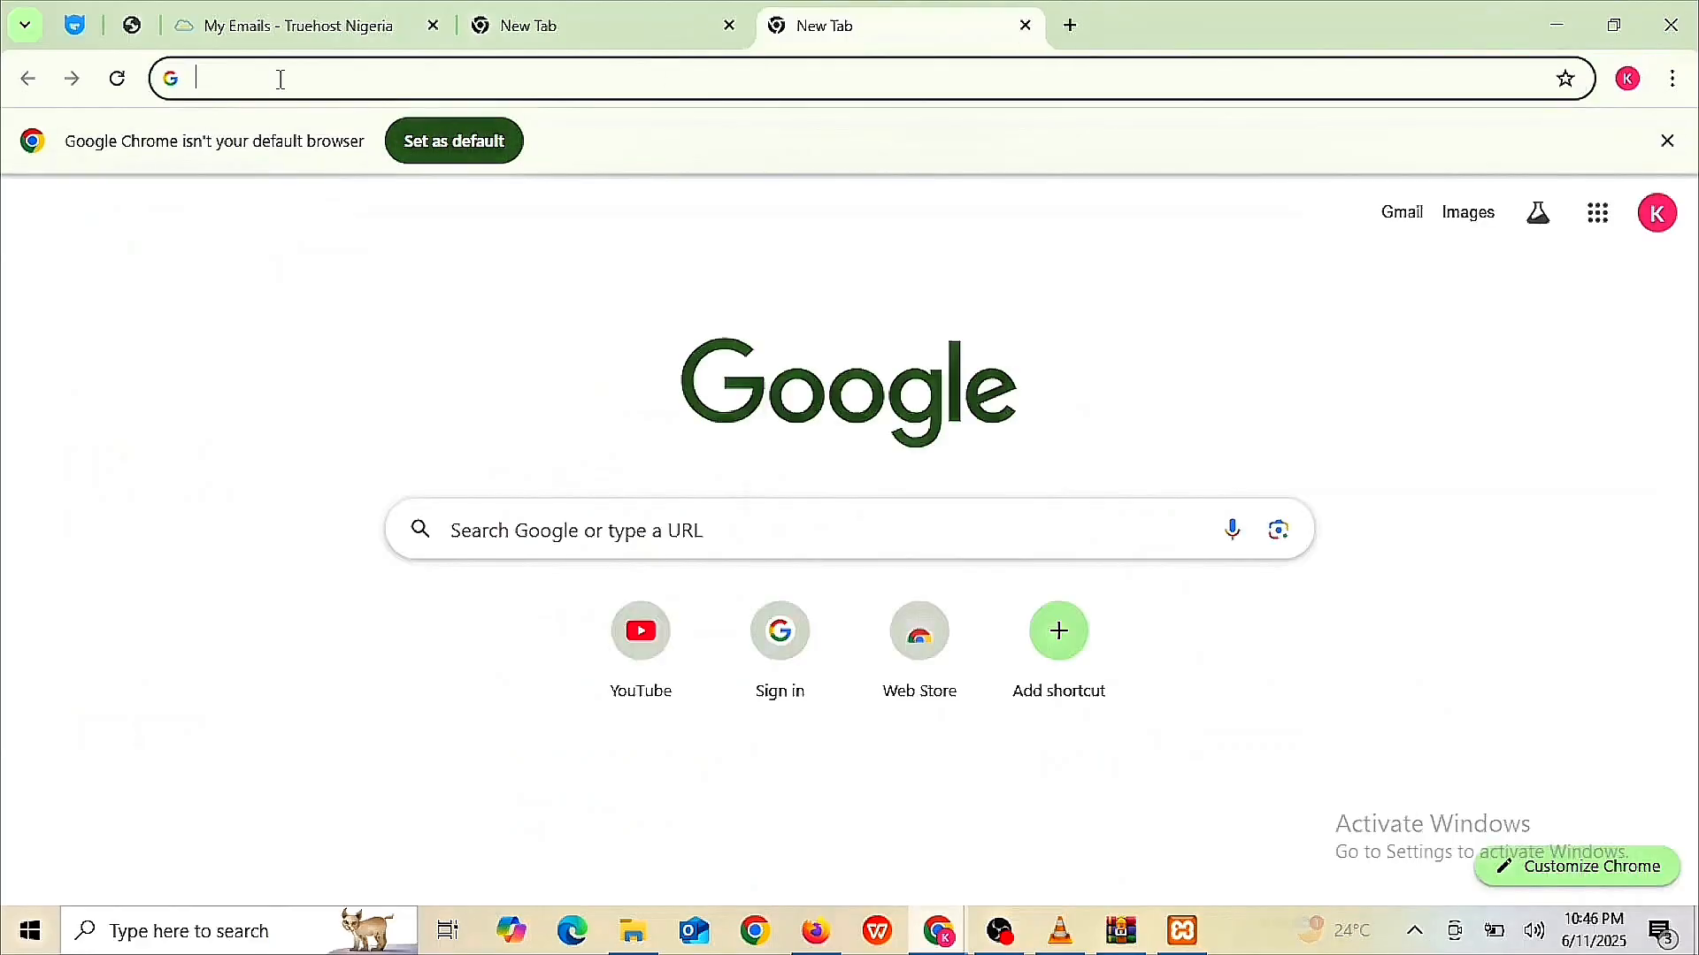
- Go to kingswaydigitals.com.ng/cpanel in a new tab to reach the cPanel login page
text(kingswaydigitals.com.ng)
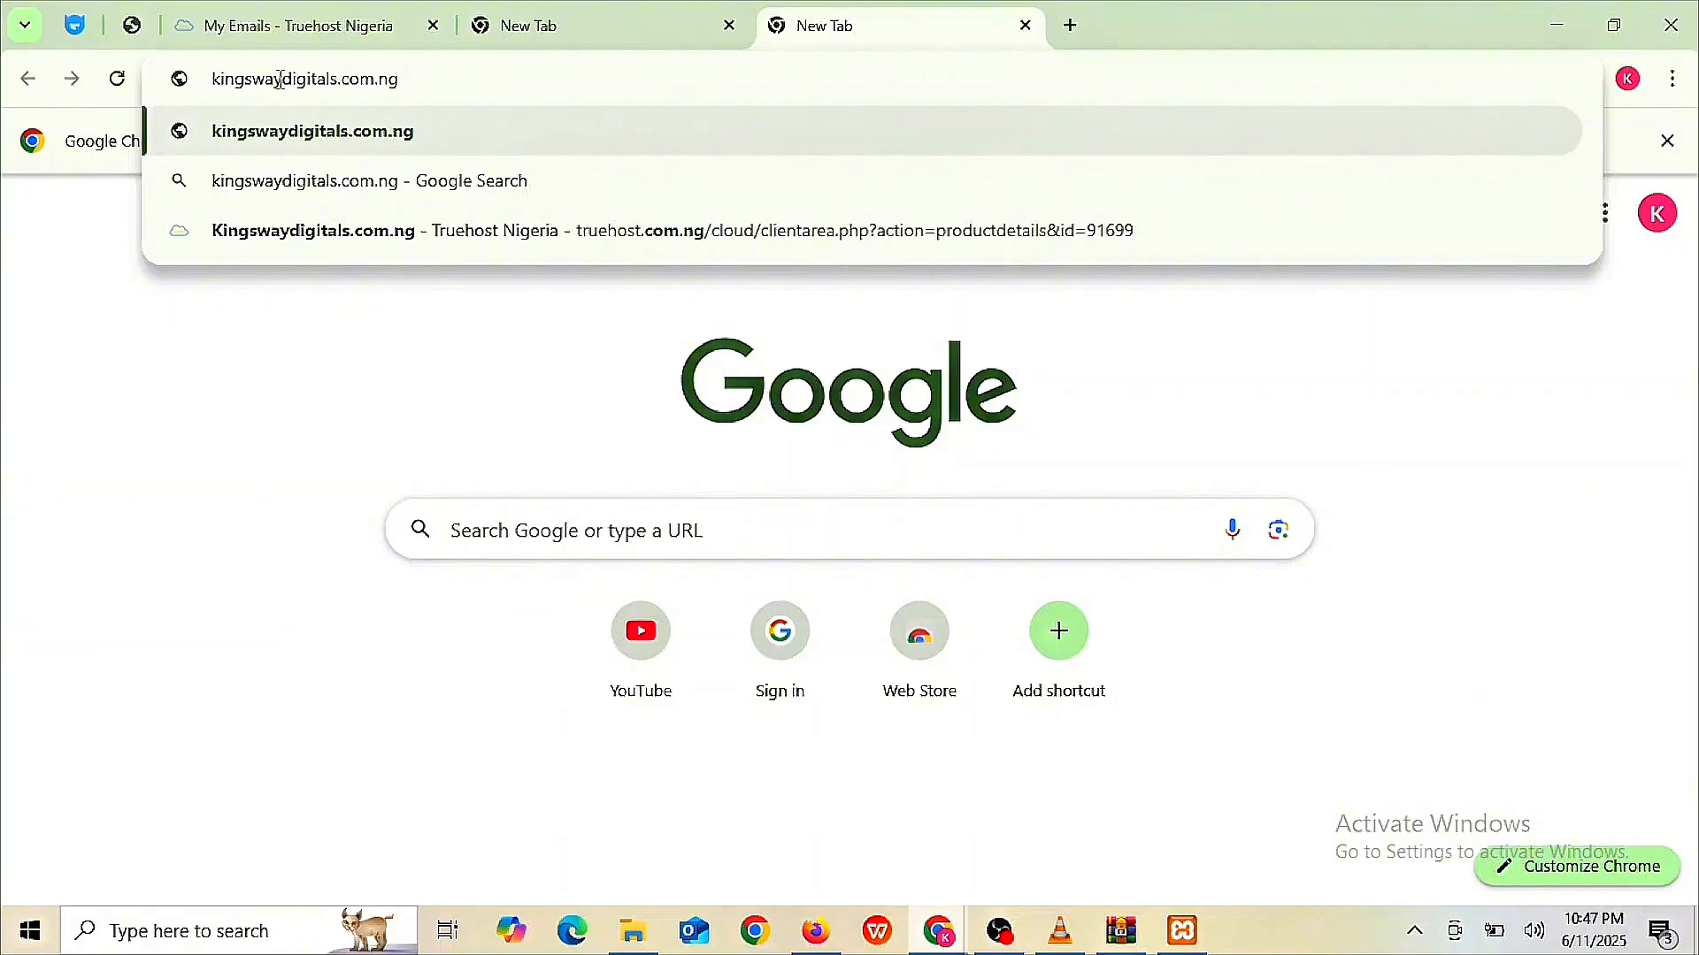
text(/)
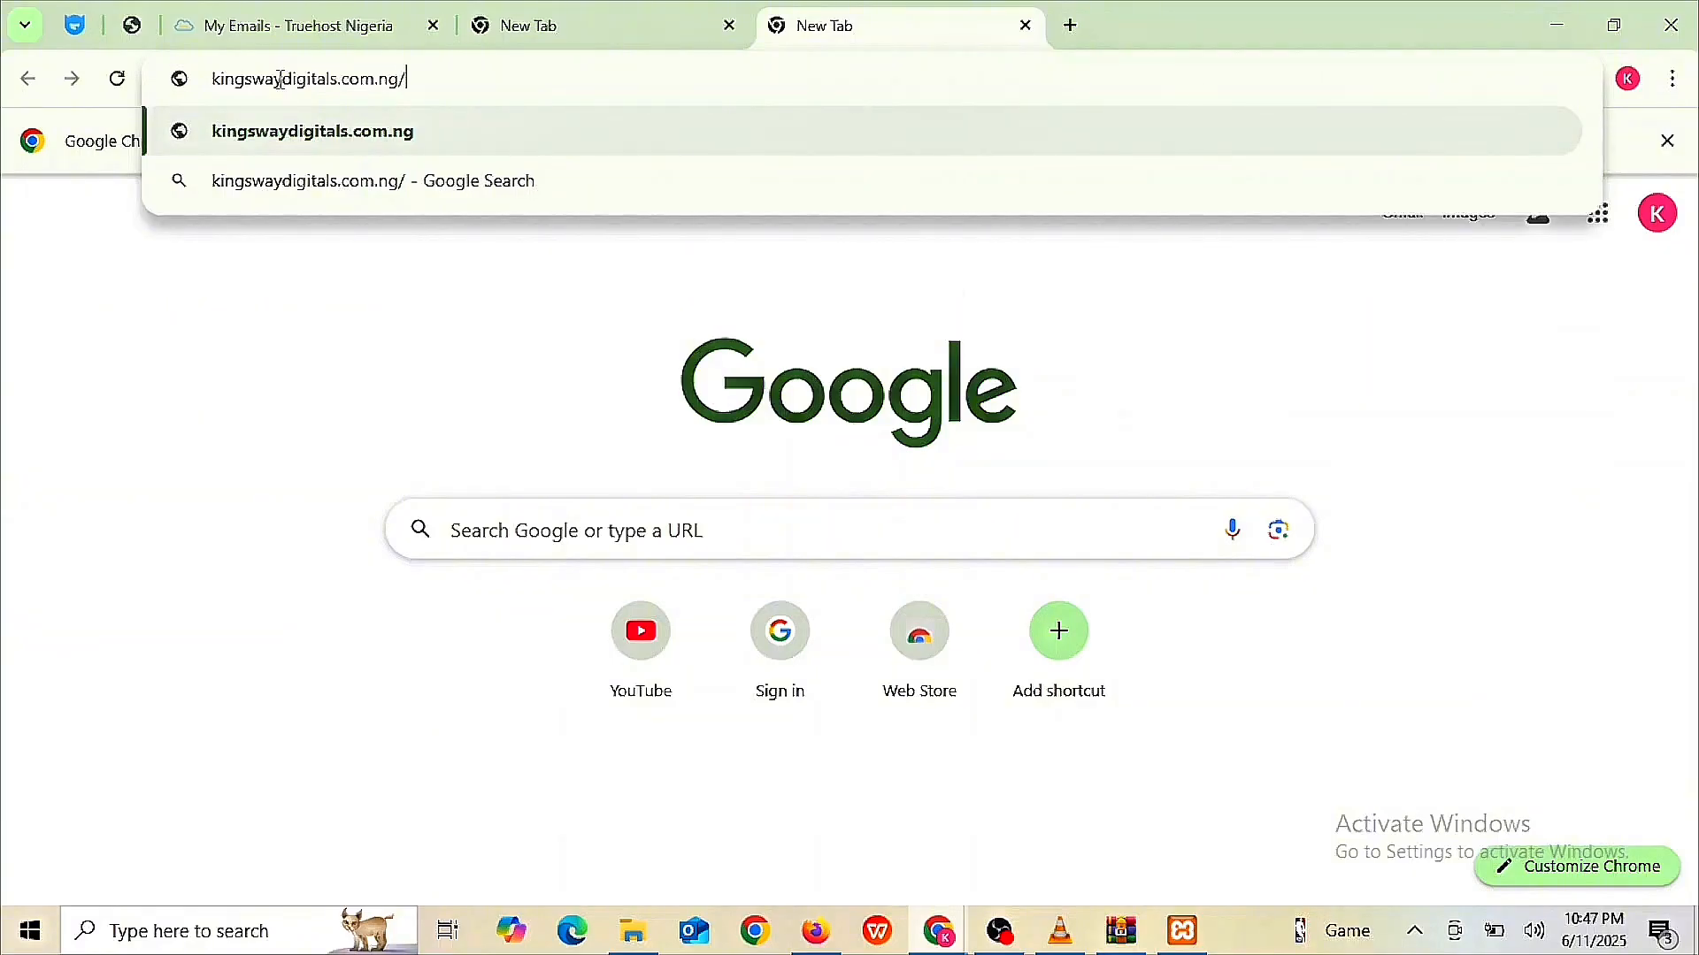
text(cp)
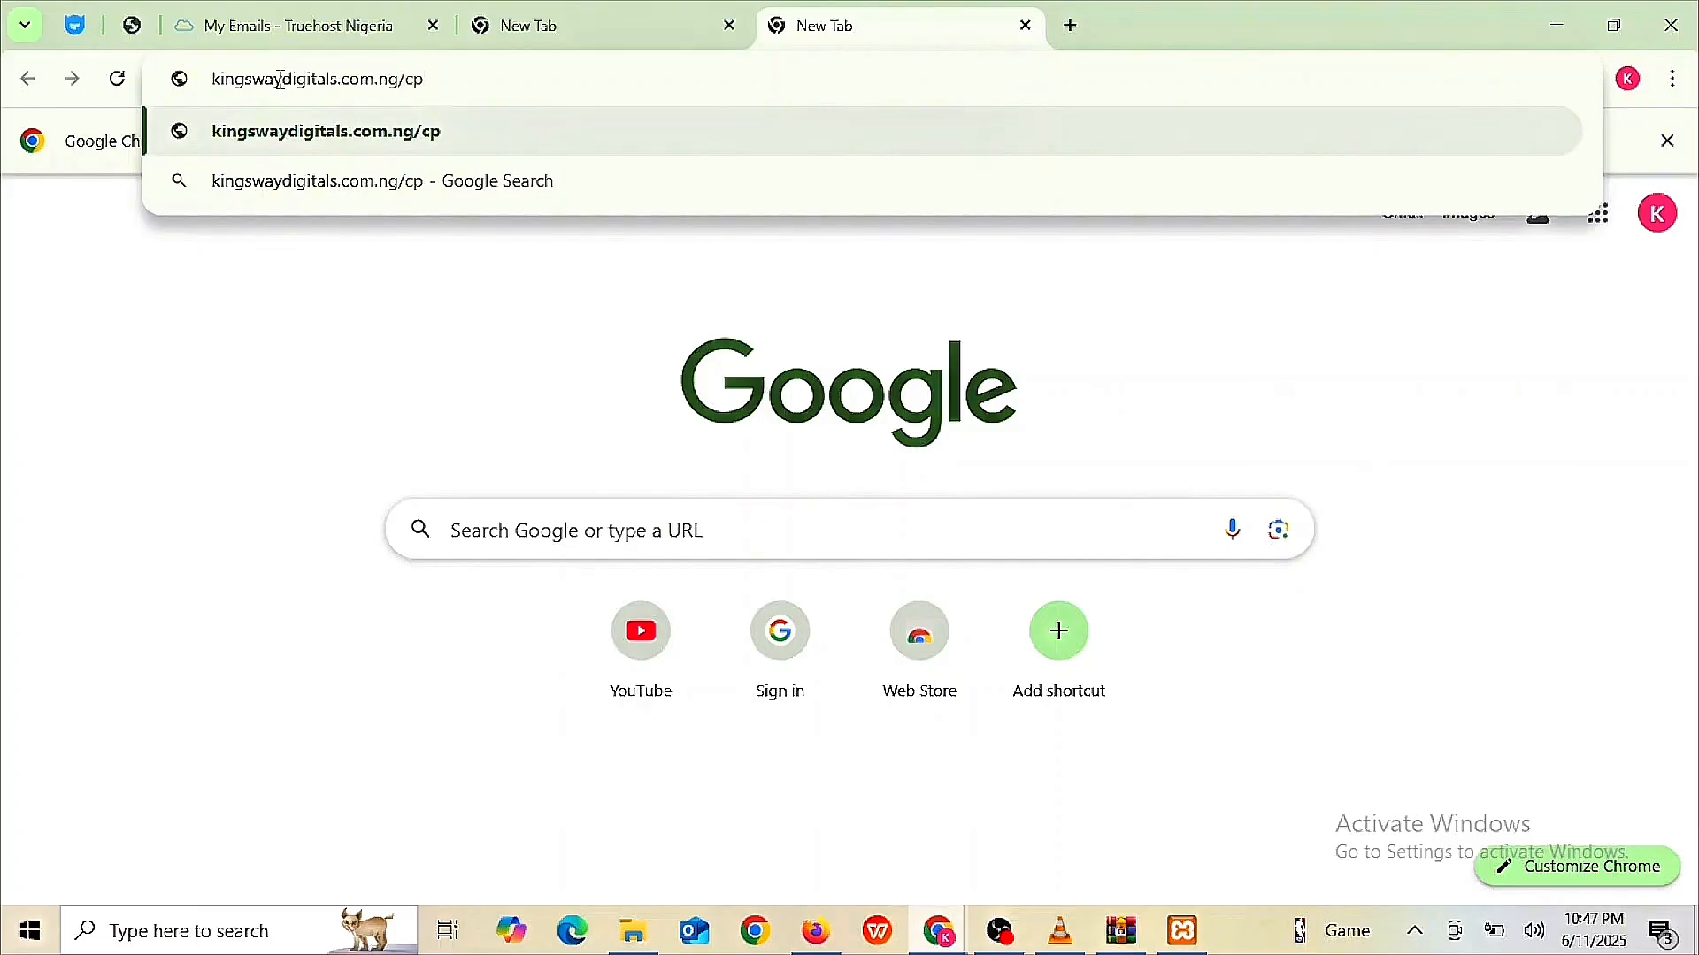
text(a)
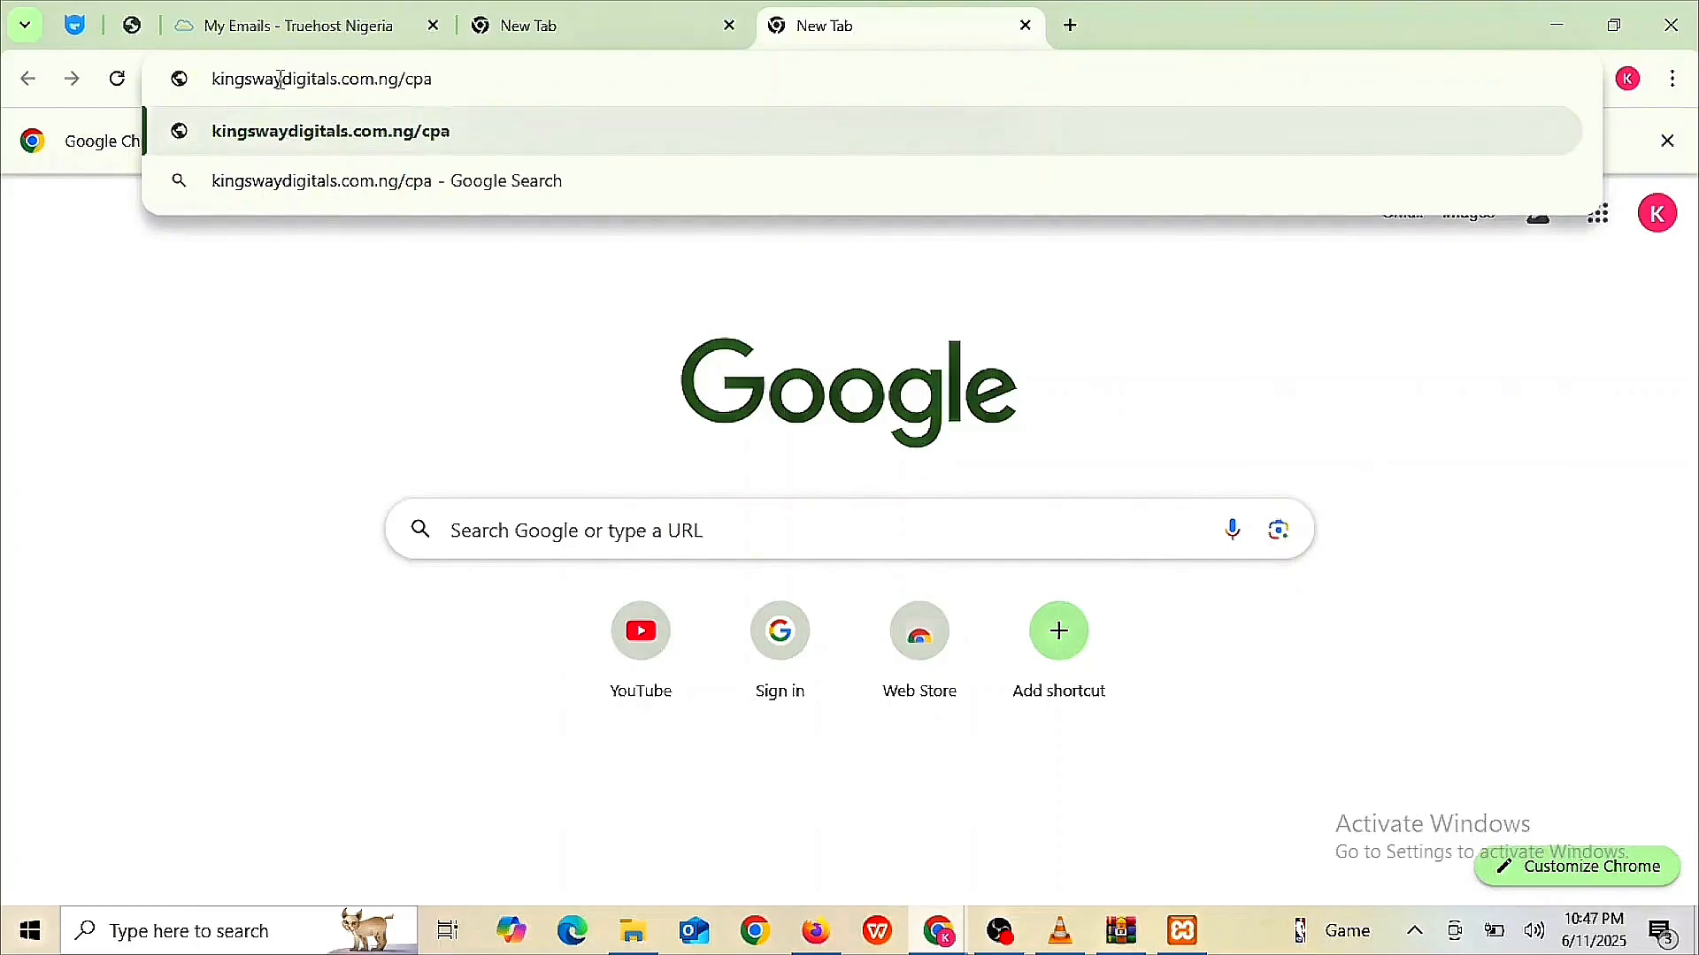
text(nel)
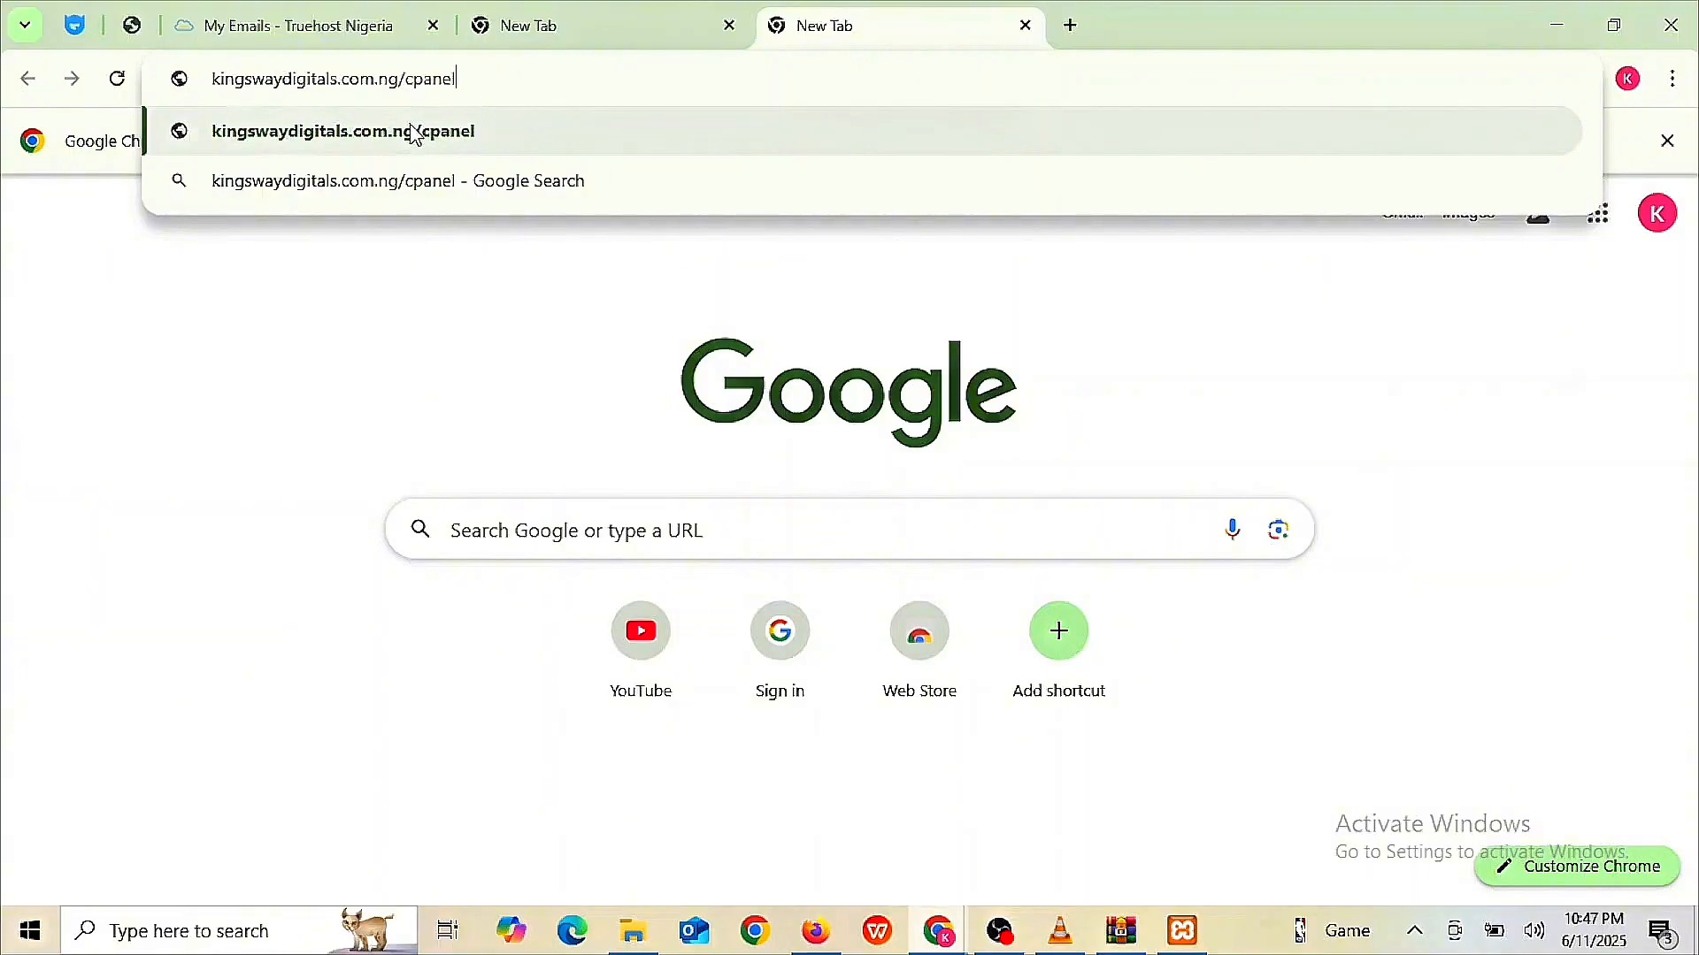
click(443, 138)
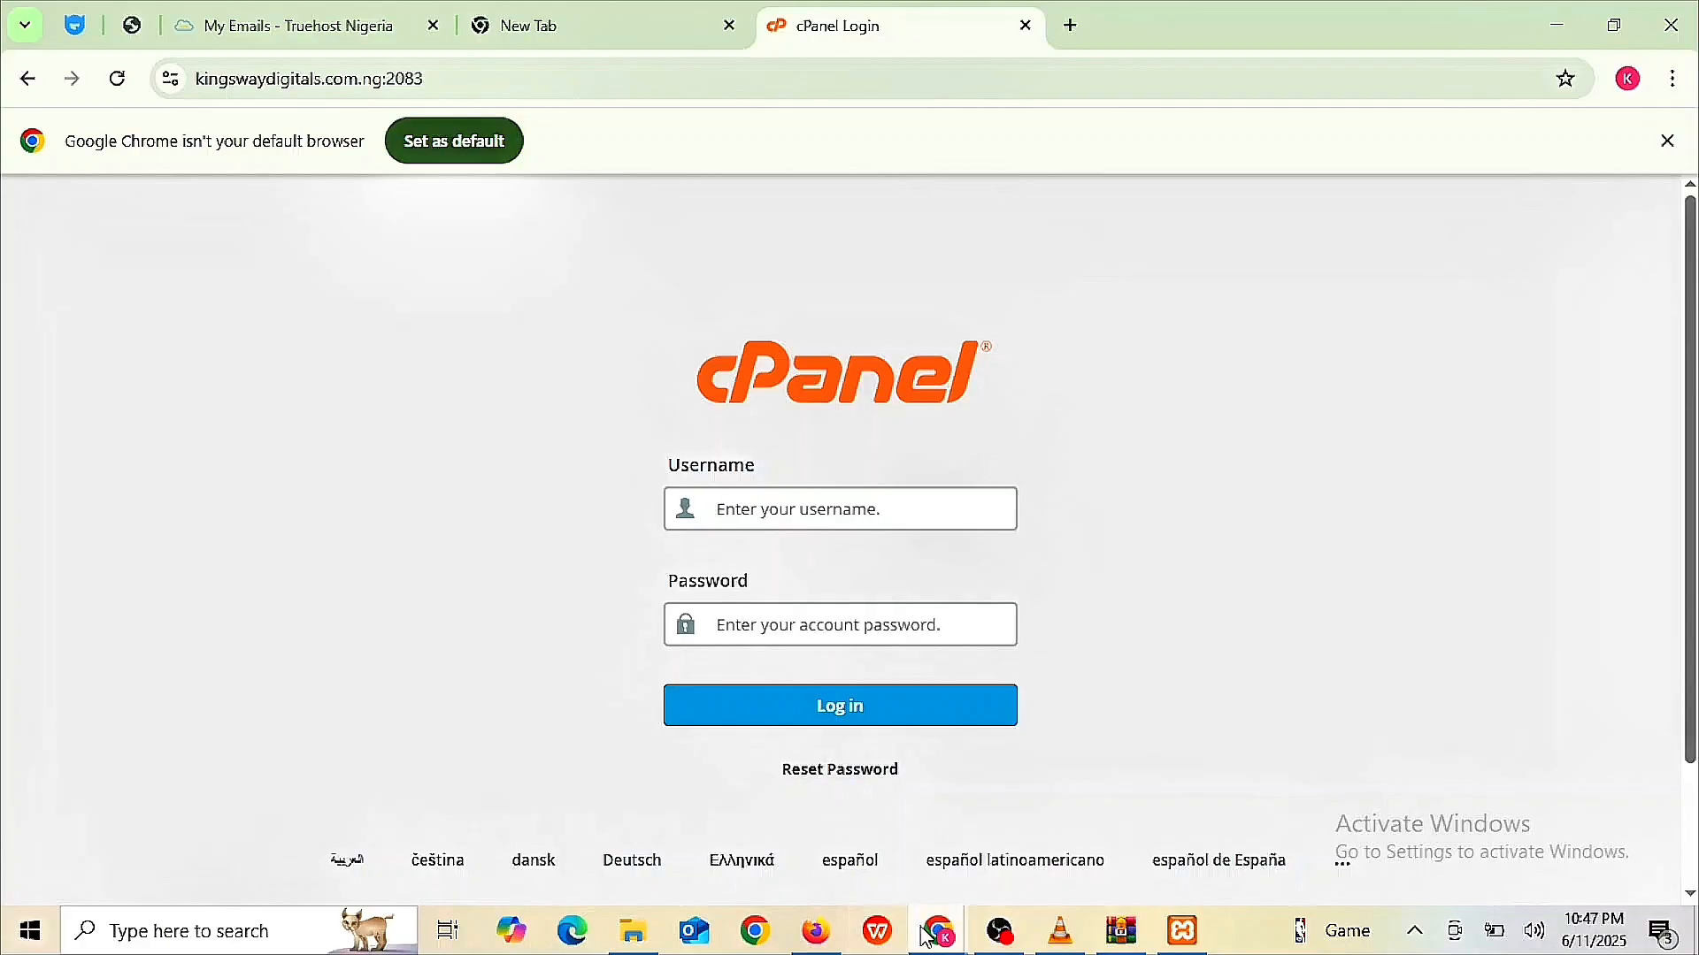
- Fill in the cPanel username and password from the hosting credentials e-mail and log in
mouse_move(930, 936)
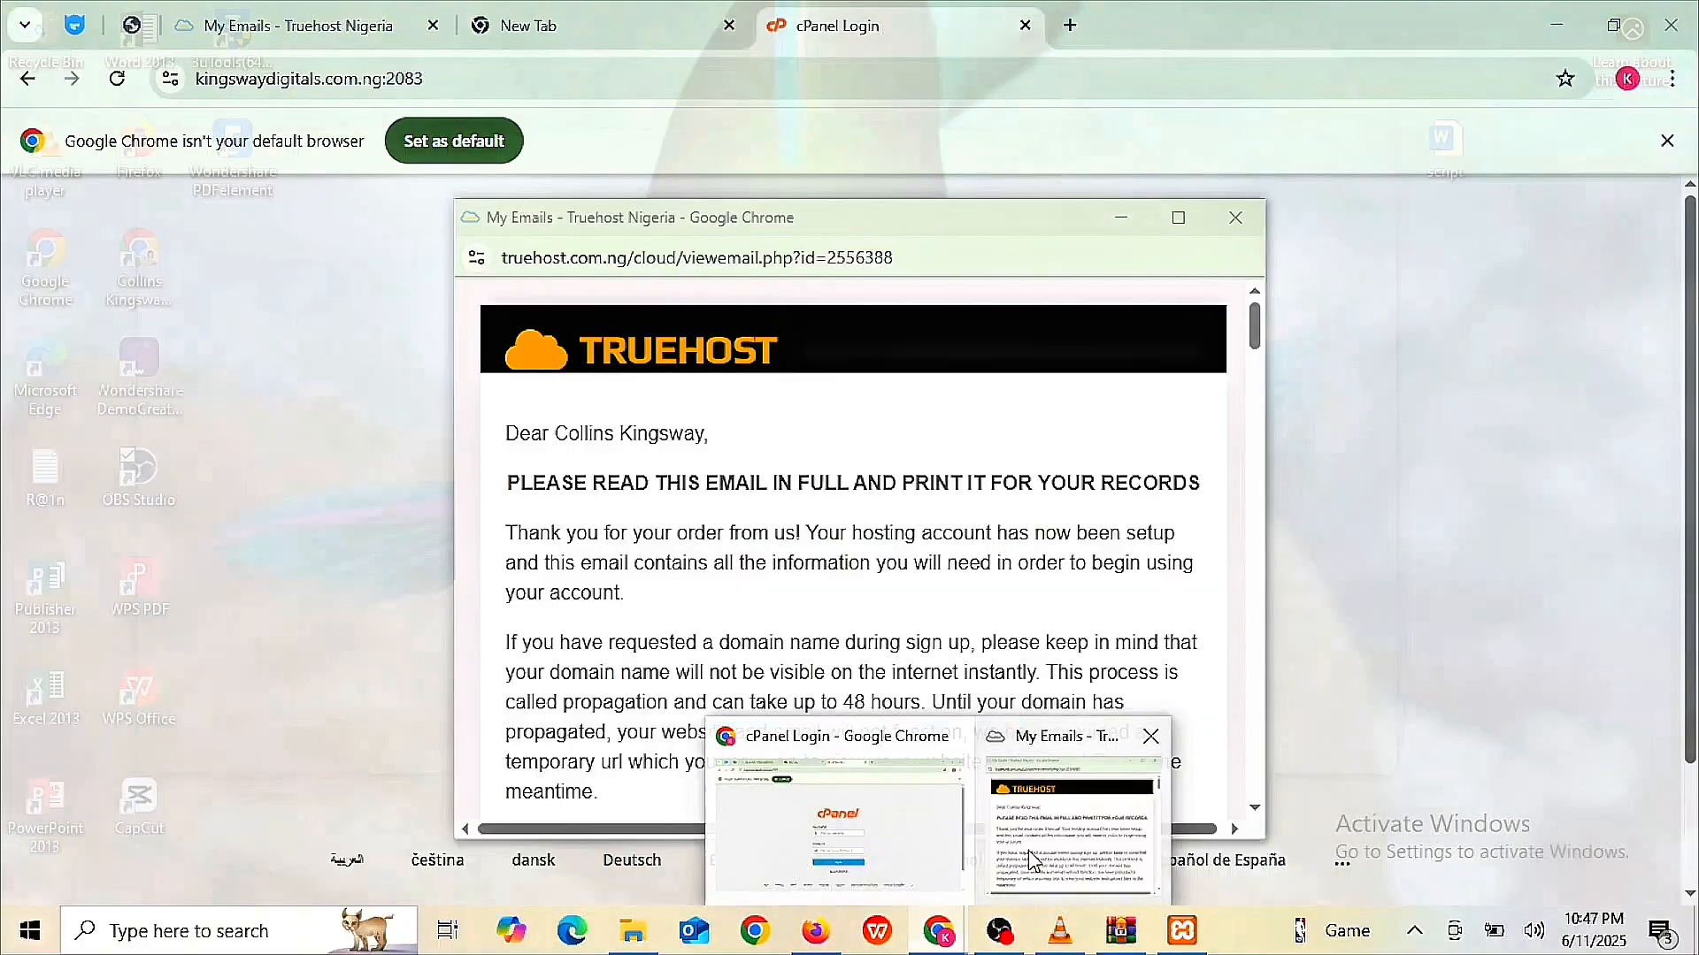
click(1032, 864)
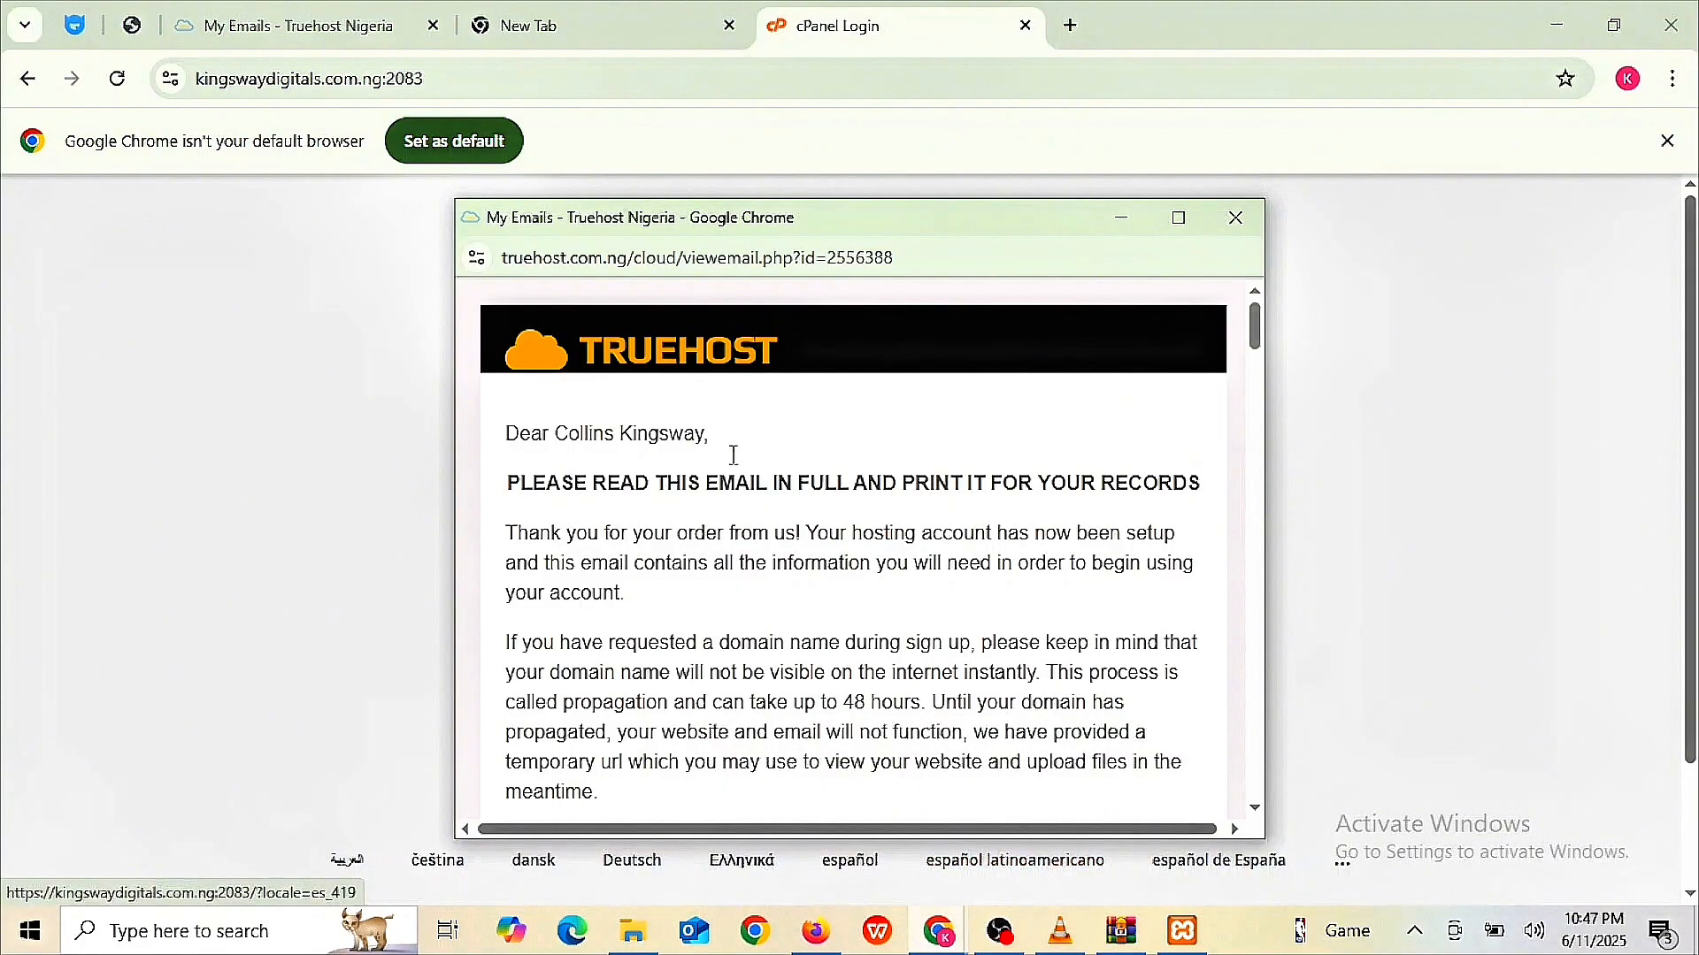
scroll(731, 455, down, 5)
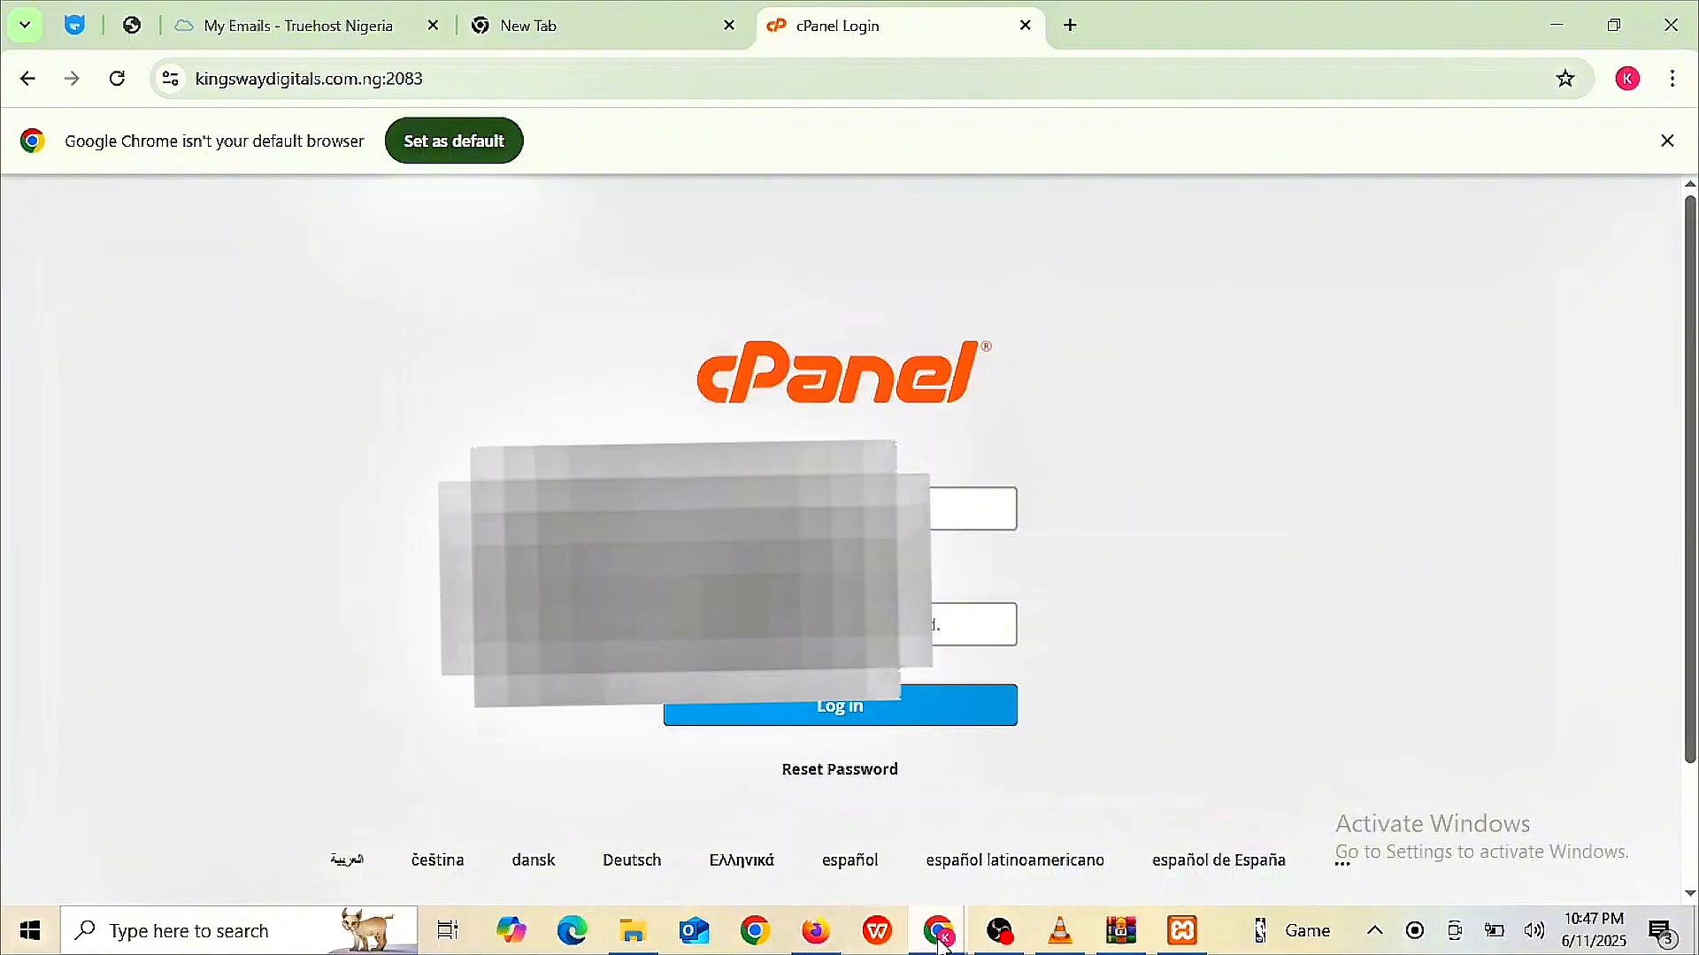
mouse_move(940, 930)
click(1029, 843)
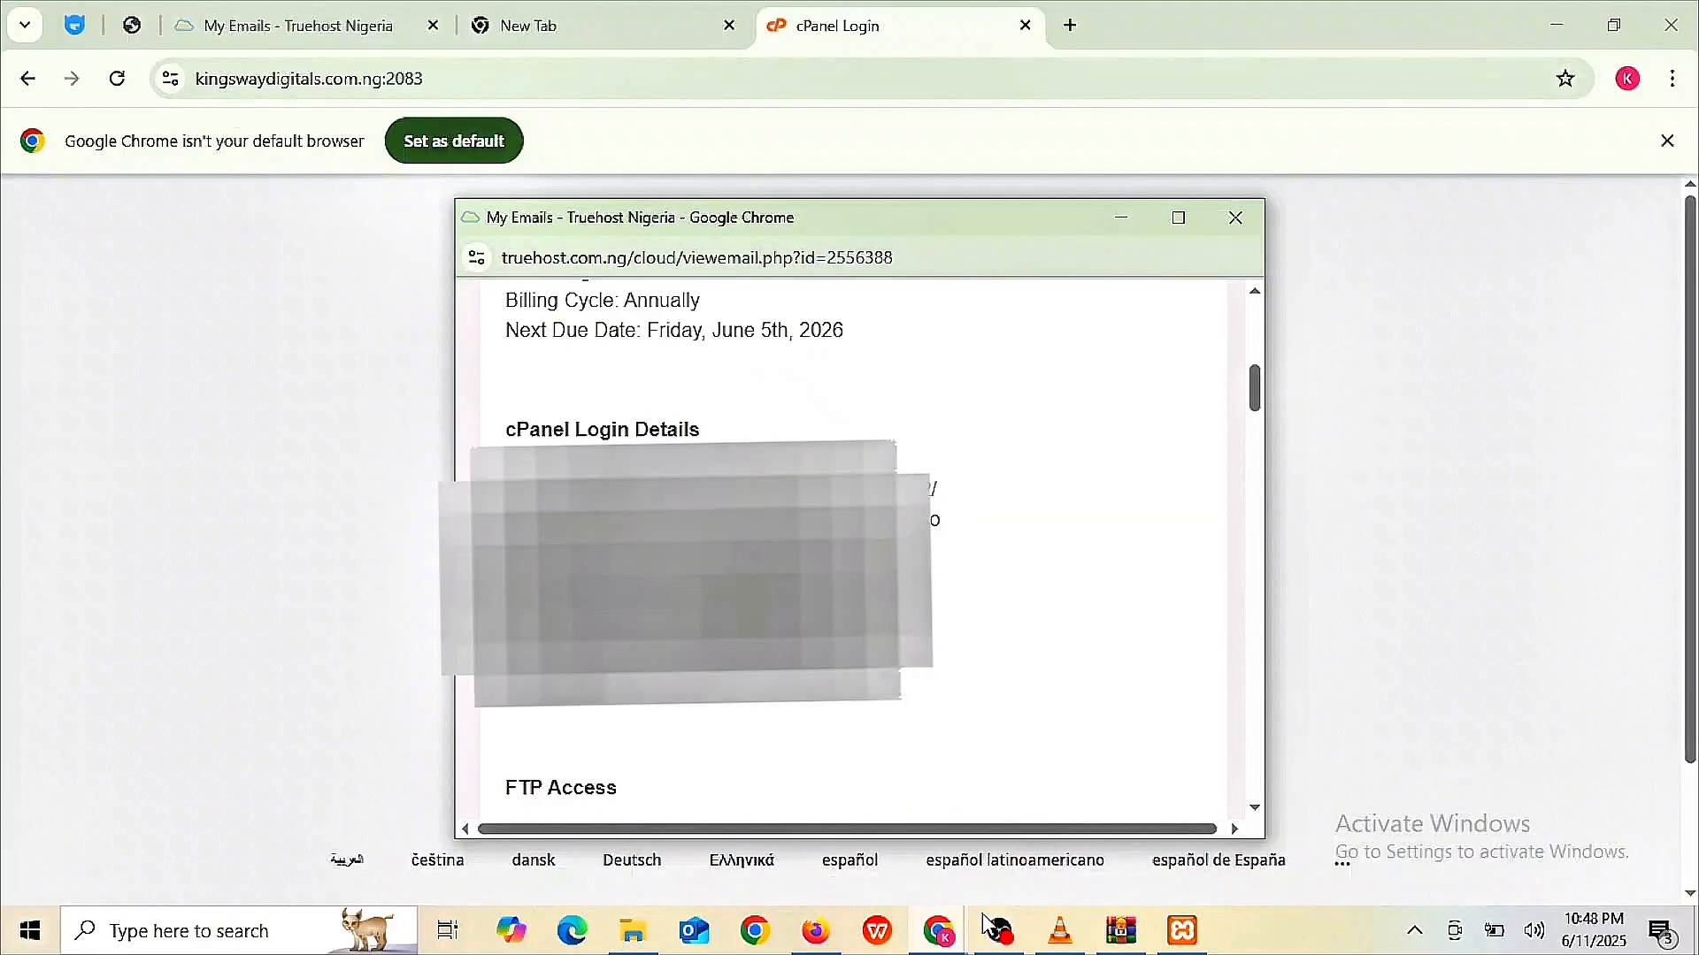
mouse_move(940, 945)
click(878, 884)
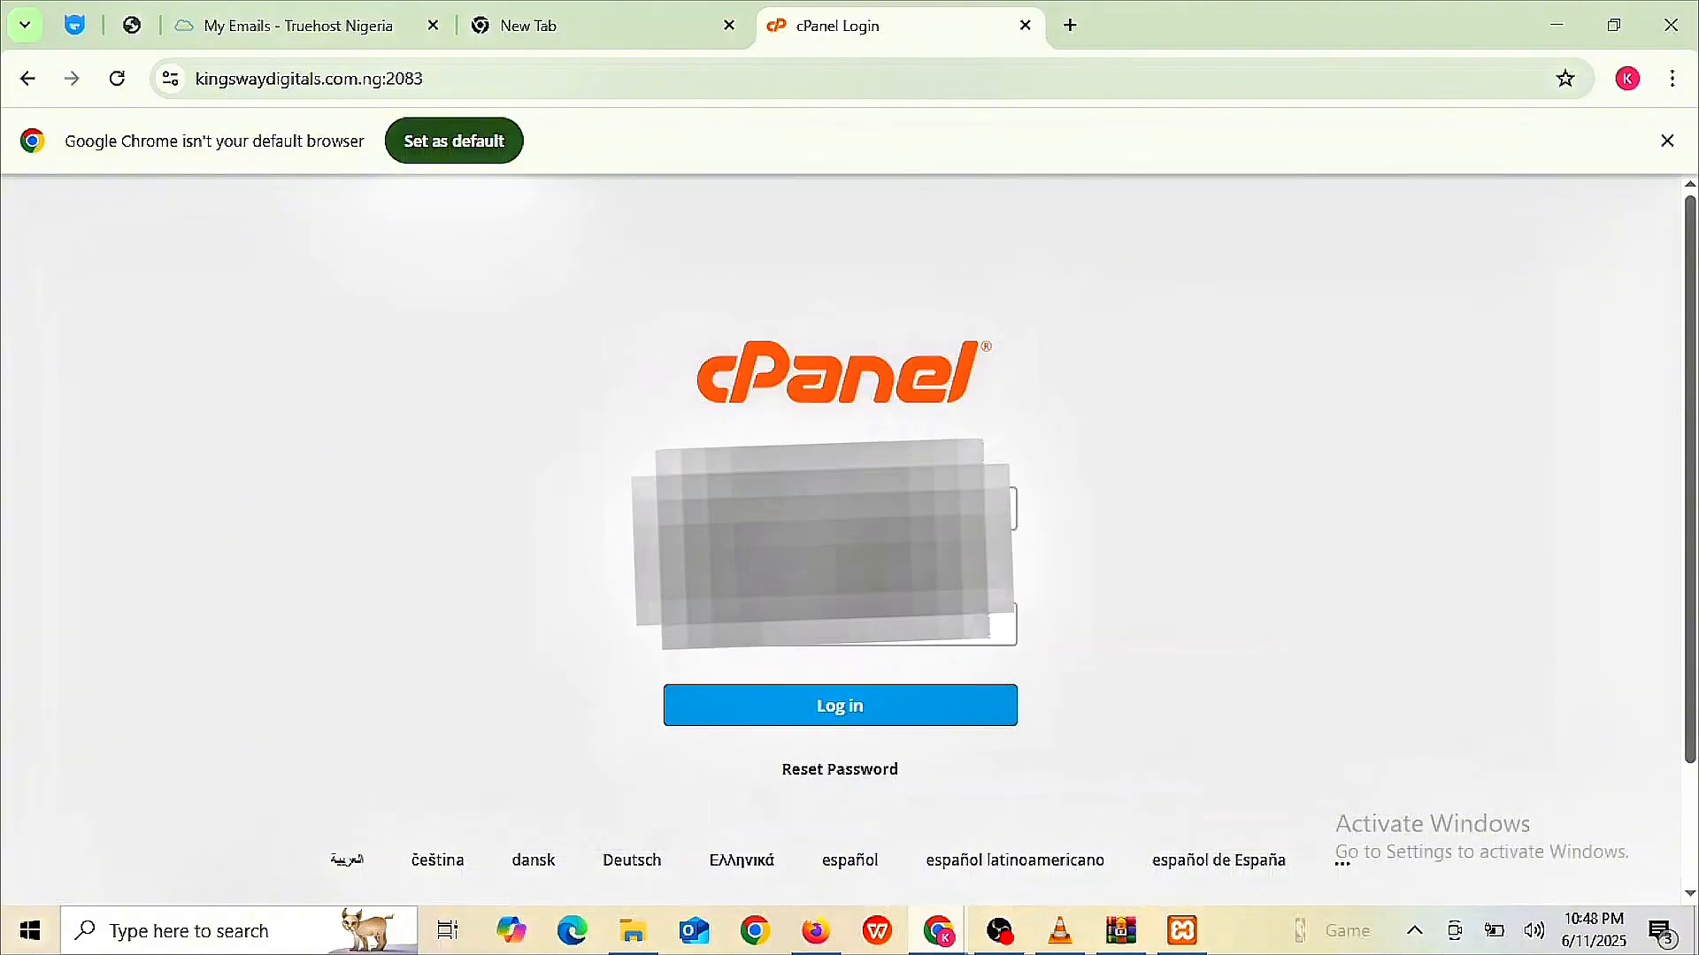
click(823, 719)
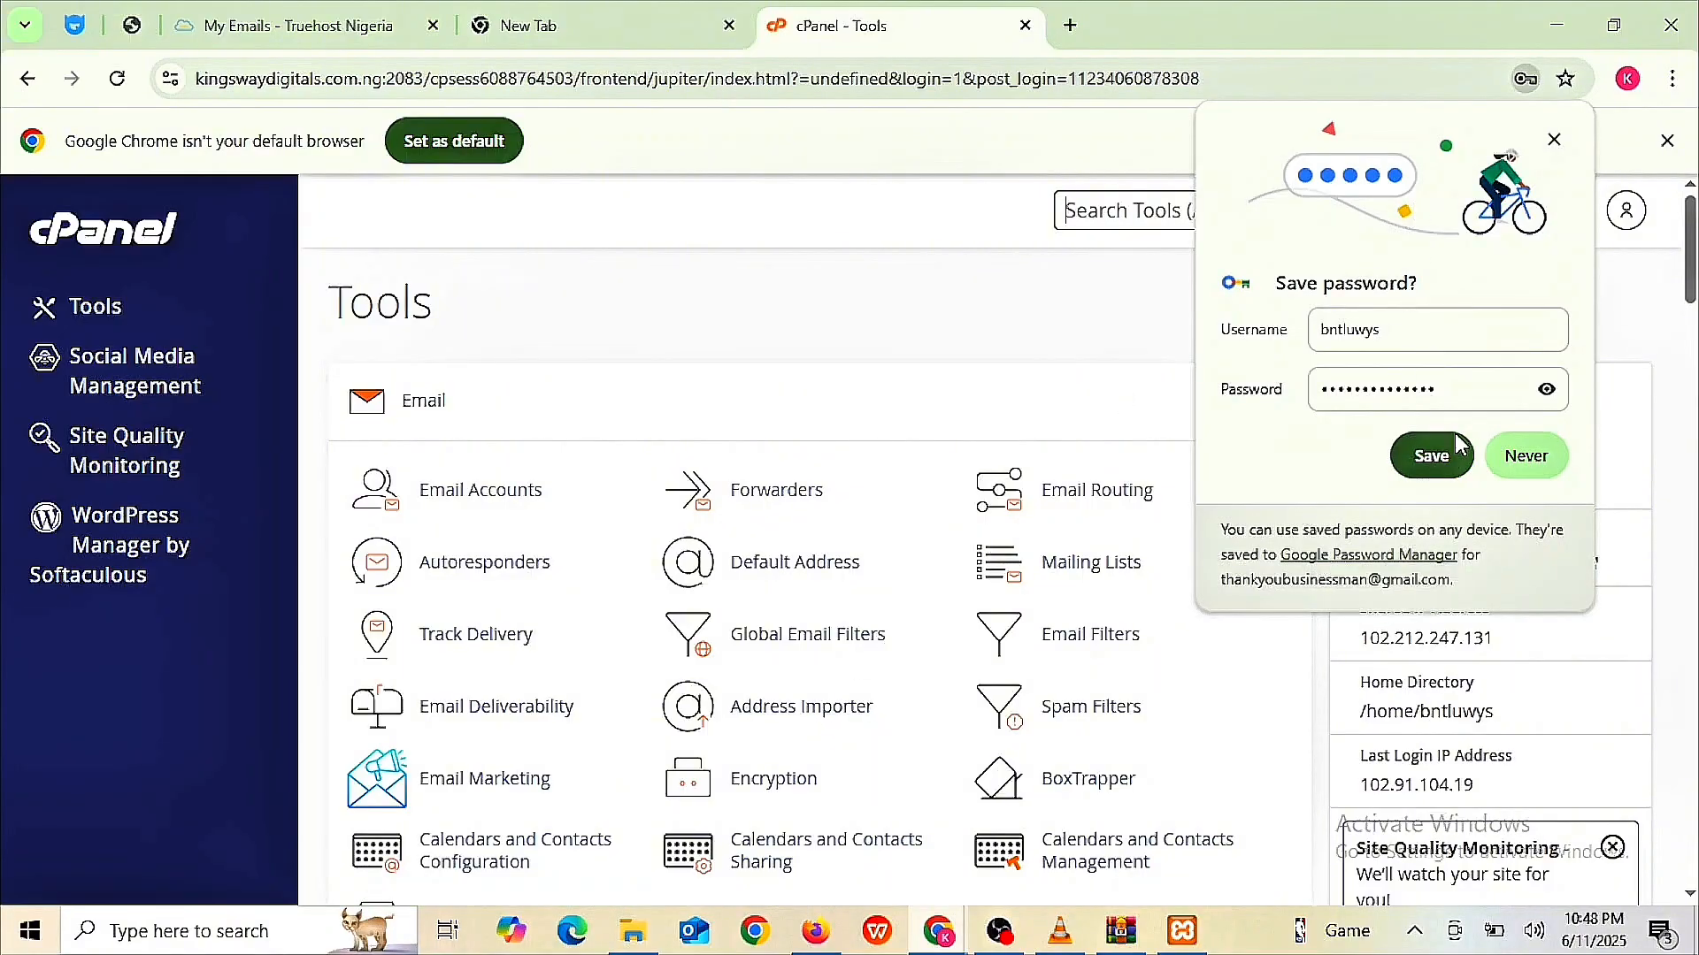
- Save the cPanel password in Chrome and scroll down to Softaculous Apps Installer's WordPress script
click(1420, 462)
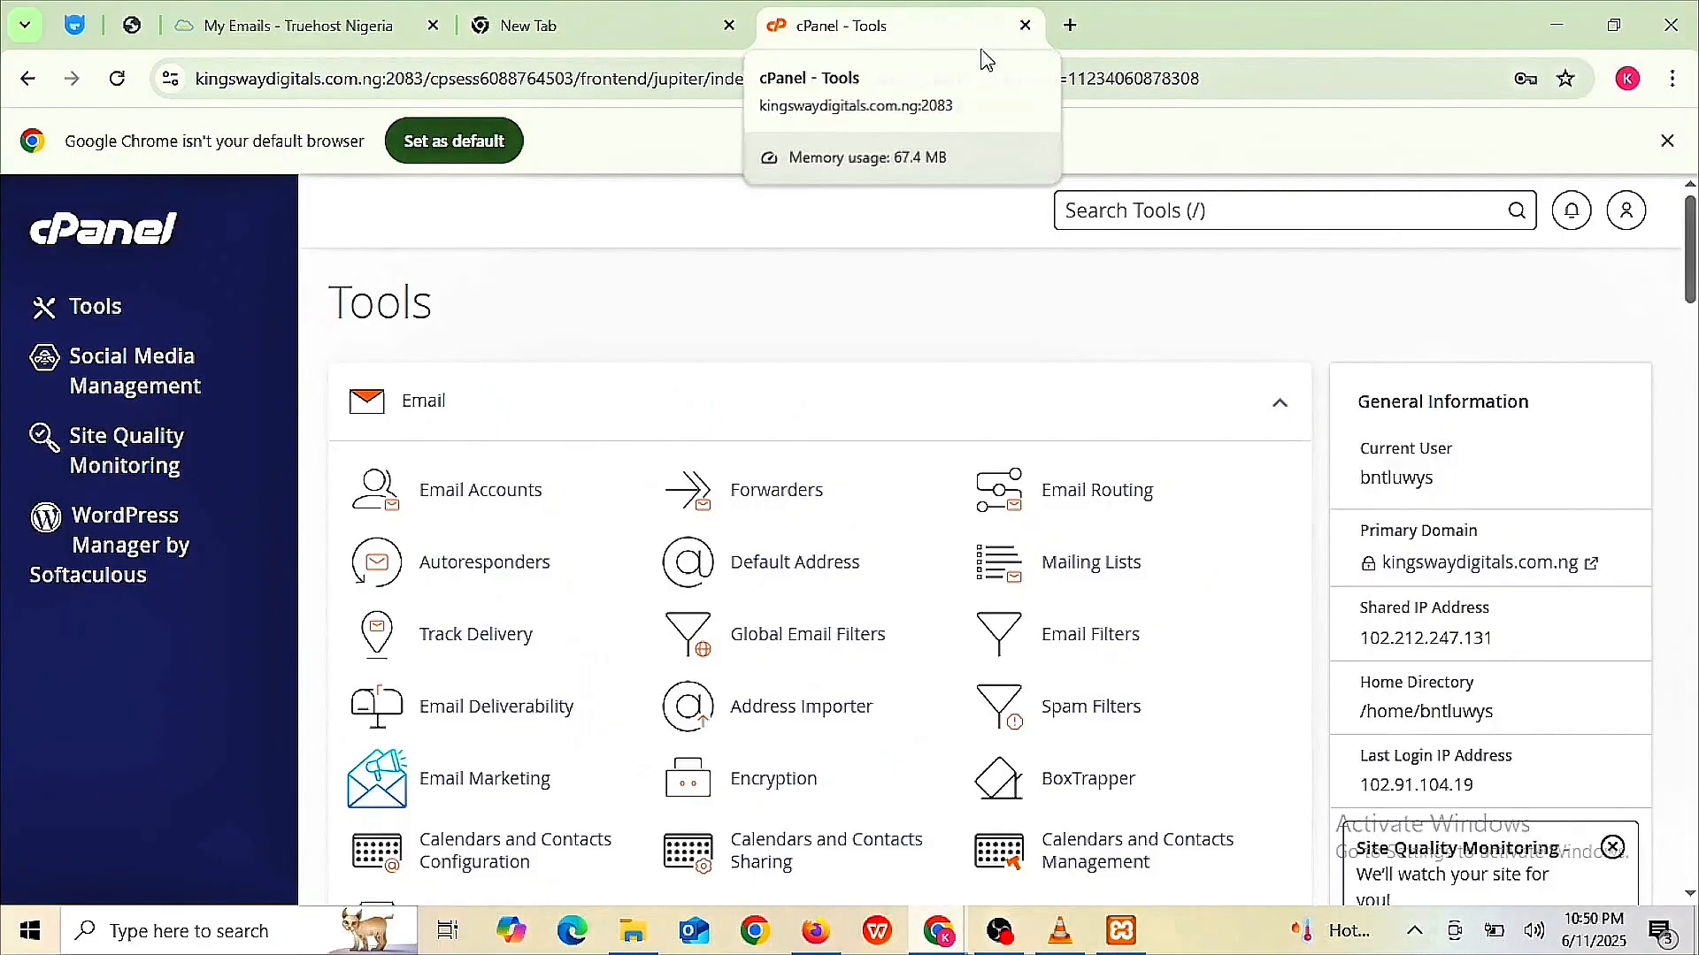
scroll(911, 650, down, 1)
scroll(911, 651, down, 2)
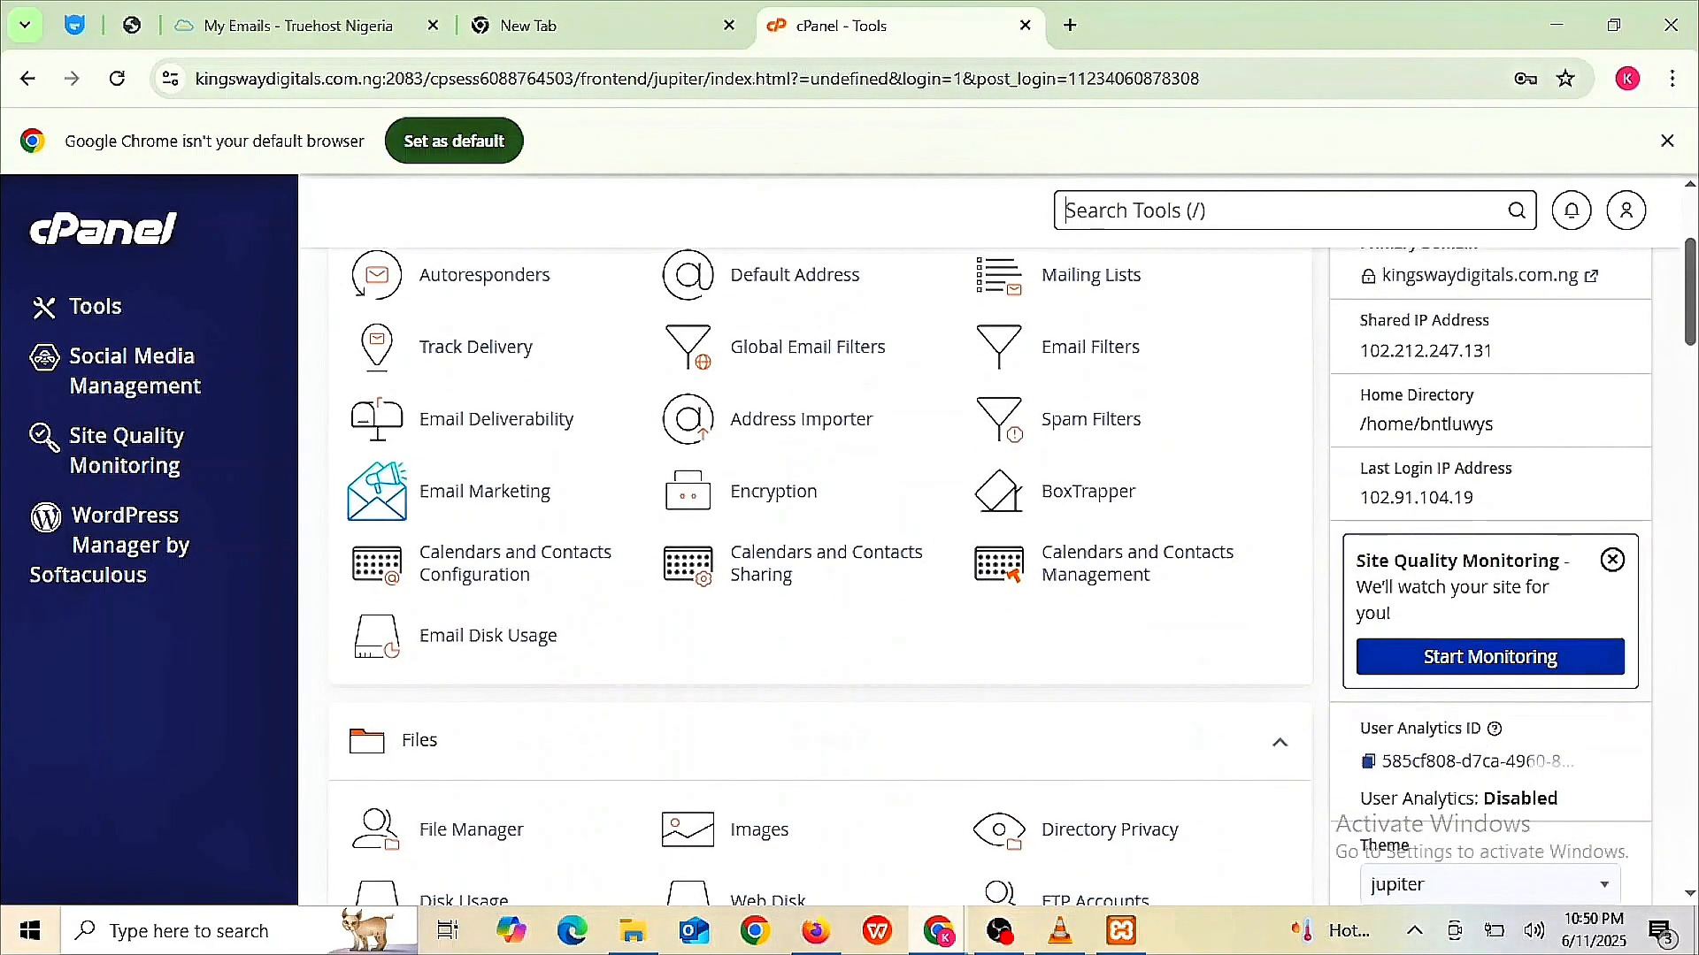
scroll(911, 650, down, 2)
scroll(911, 650, up, 5)
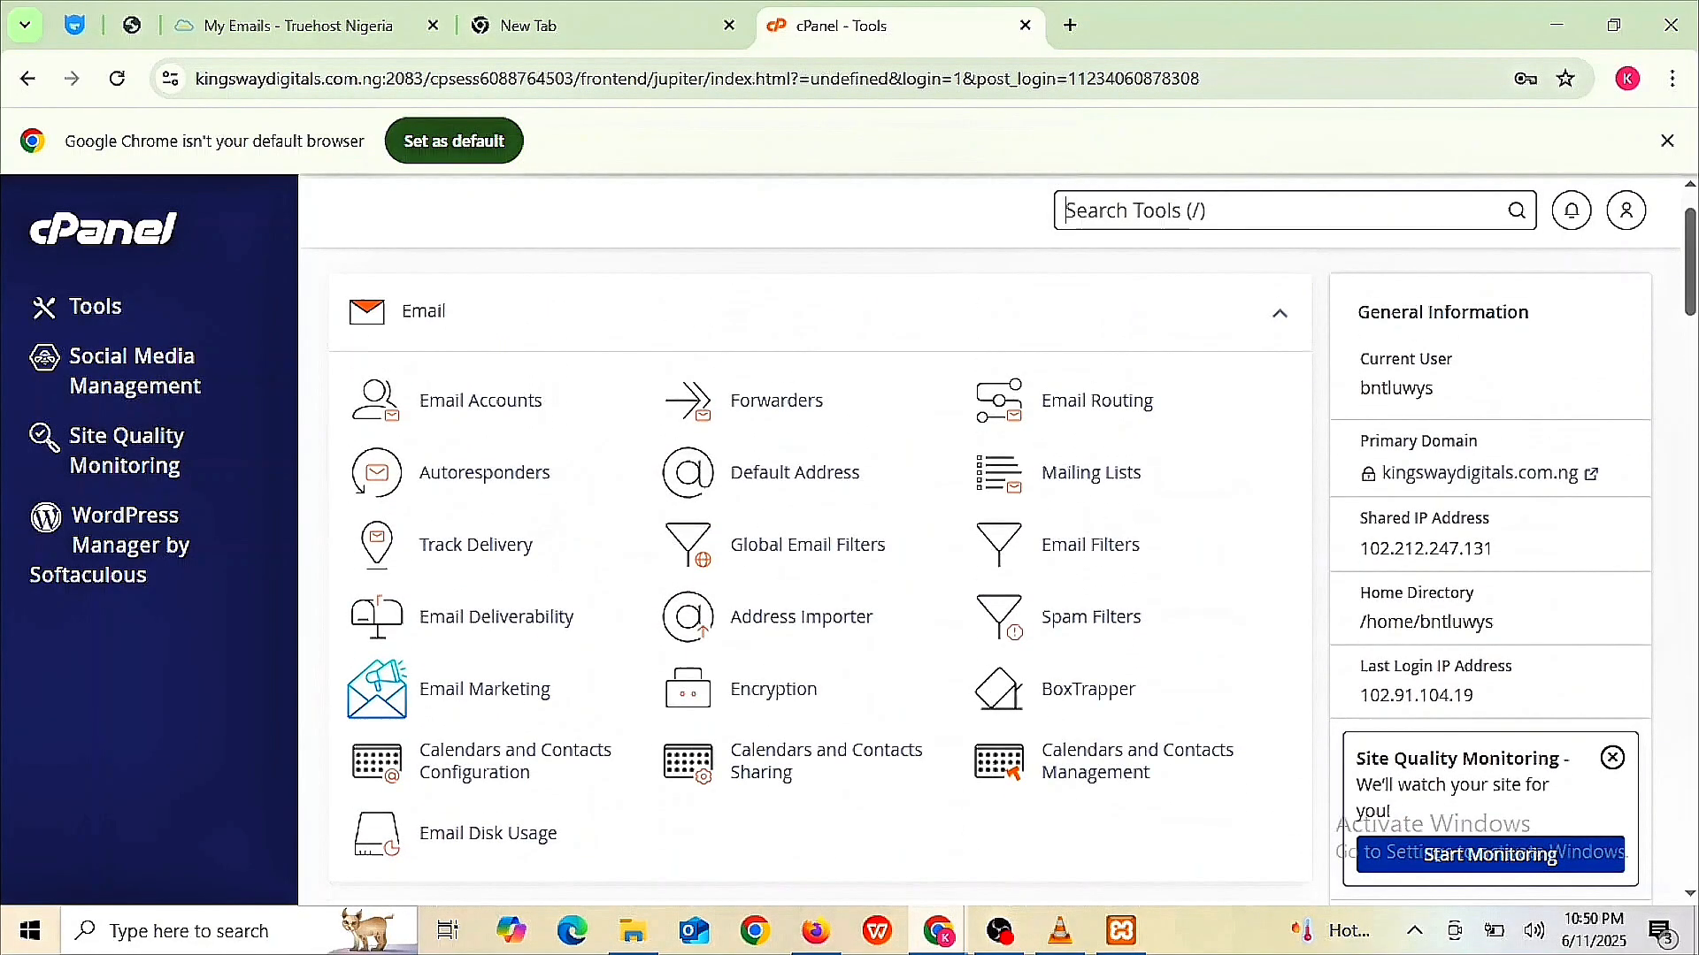
scroll(911, 650, down, 7)
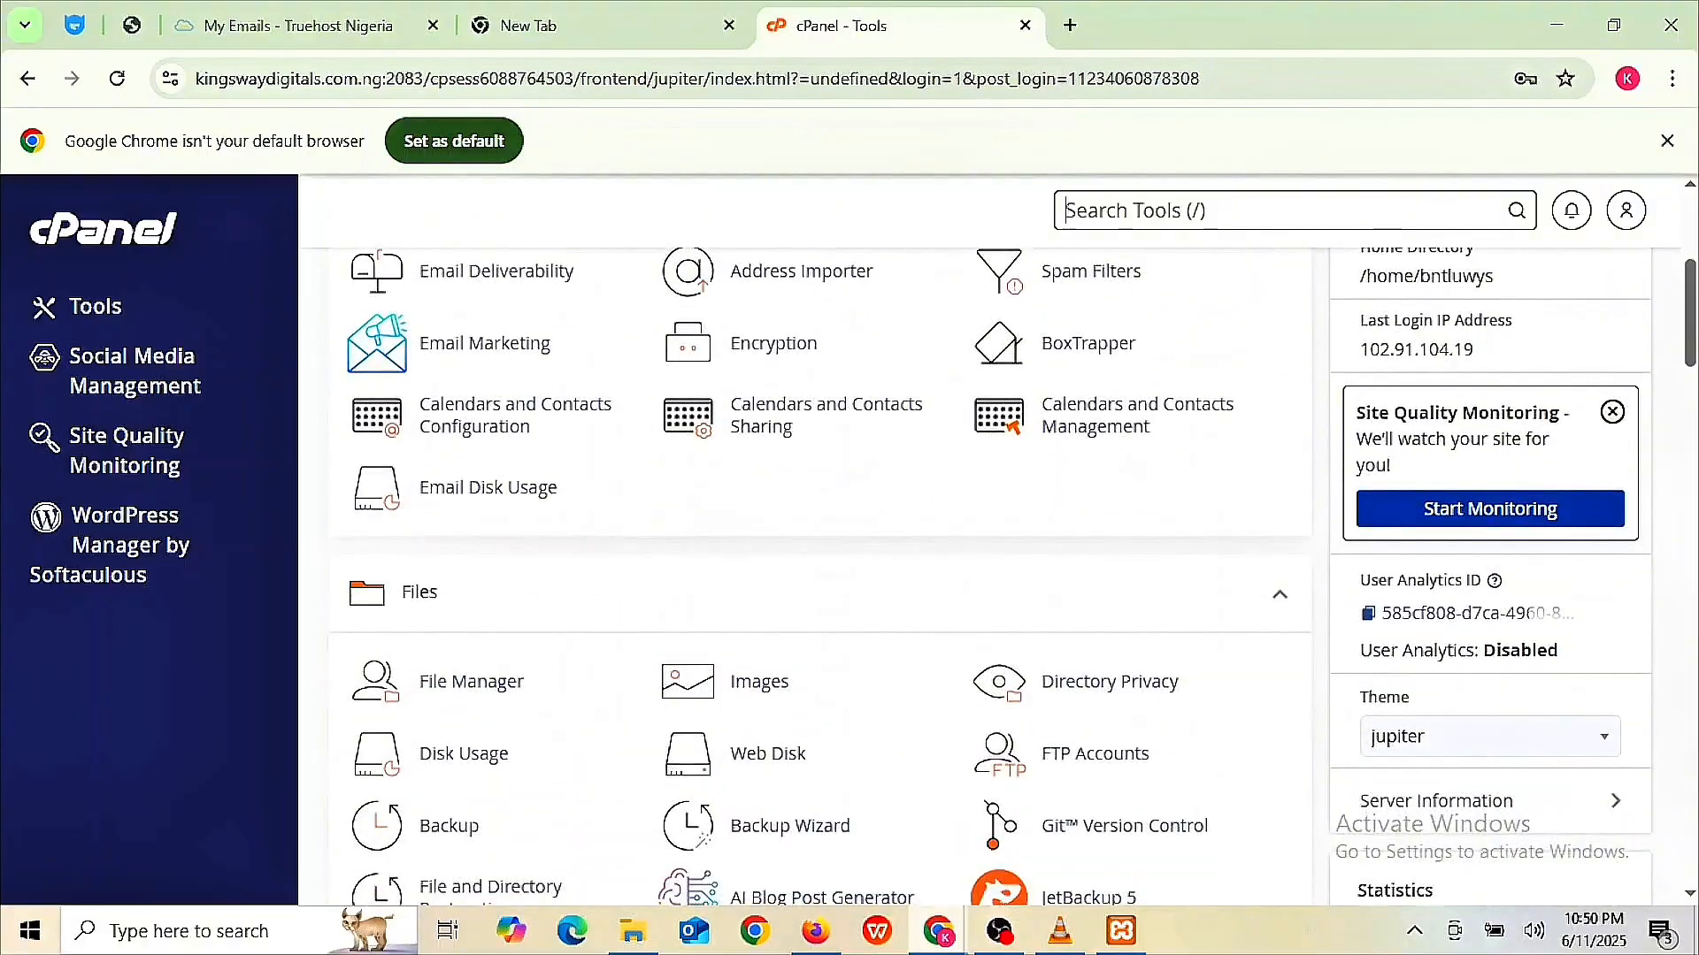
scroll(911, 650, down, 4)
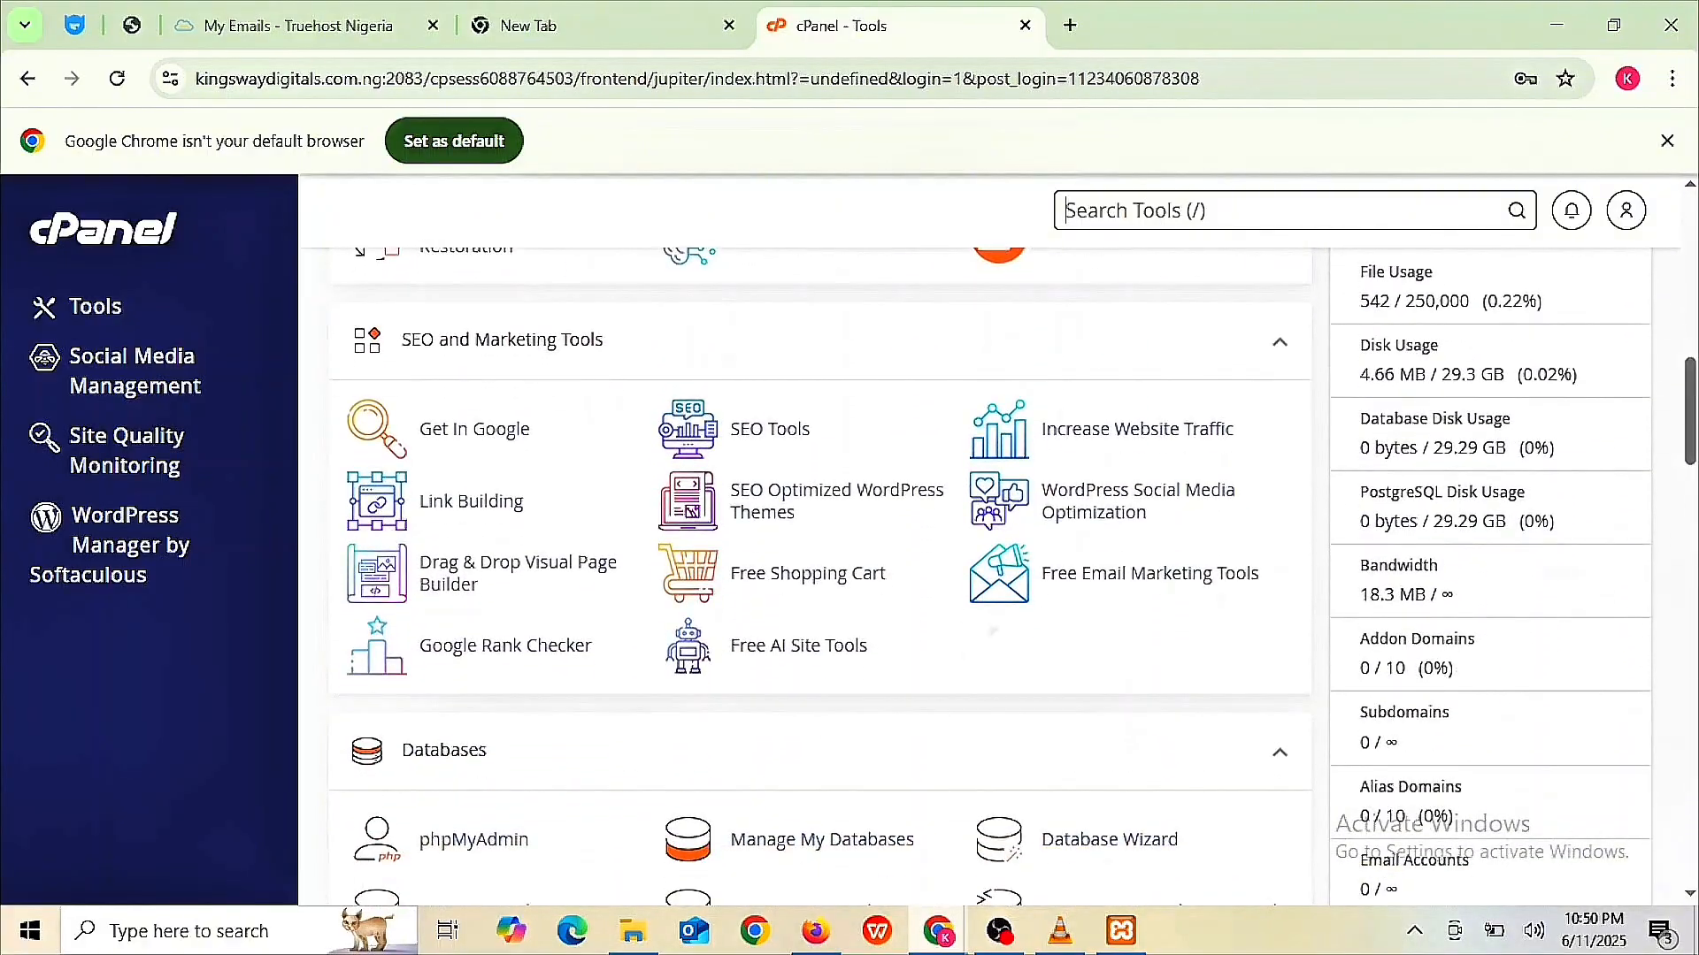
scroll(912, 651, down, 6)
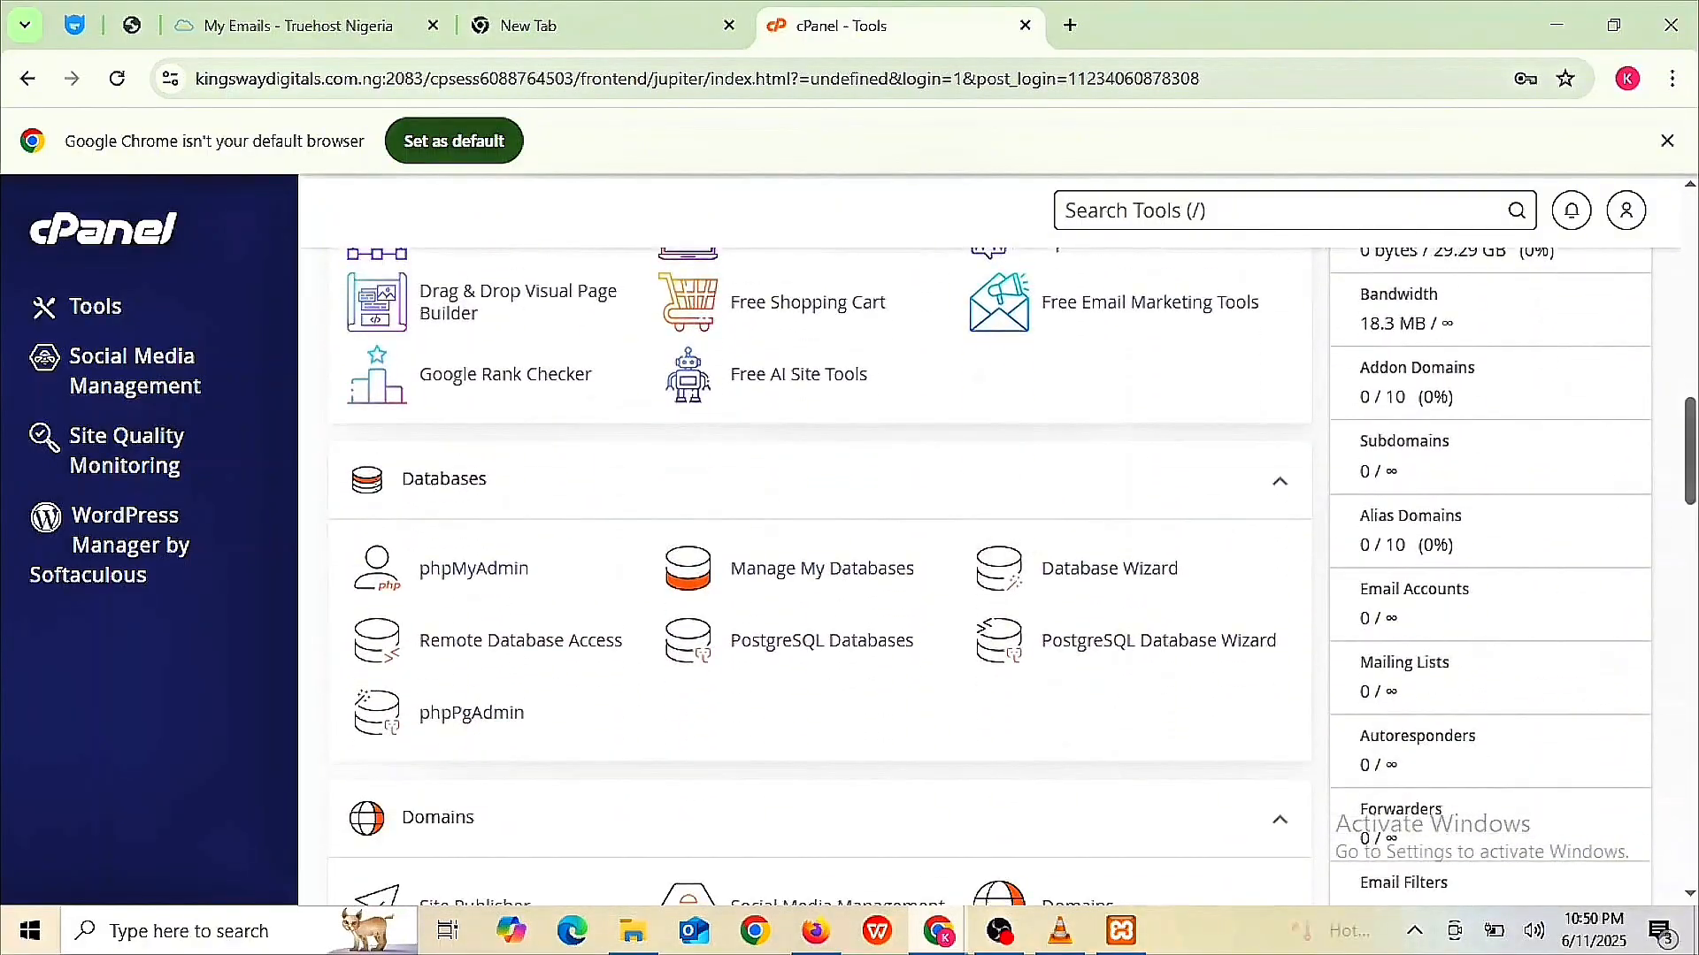
scroll(911, 650, down, 13)
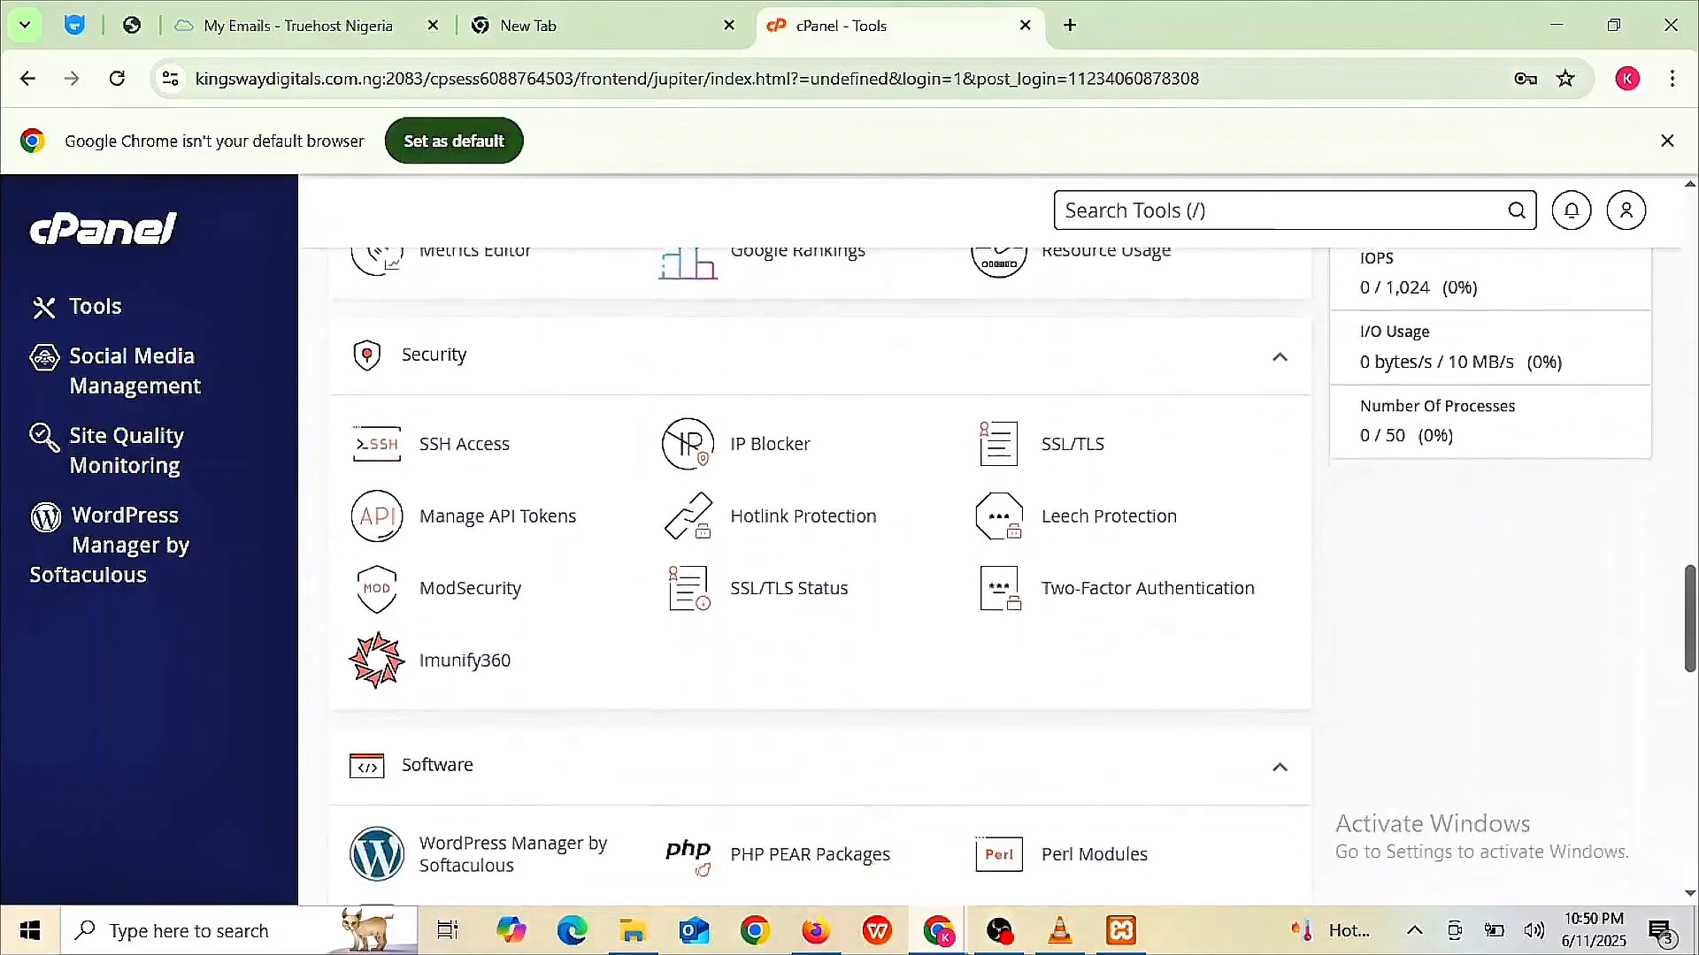
scroll(912, 650, down, 8)
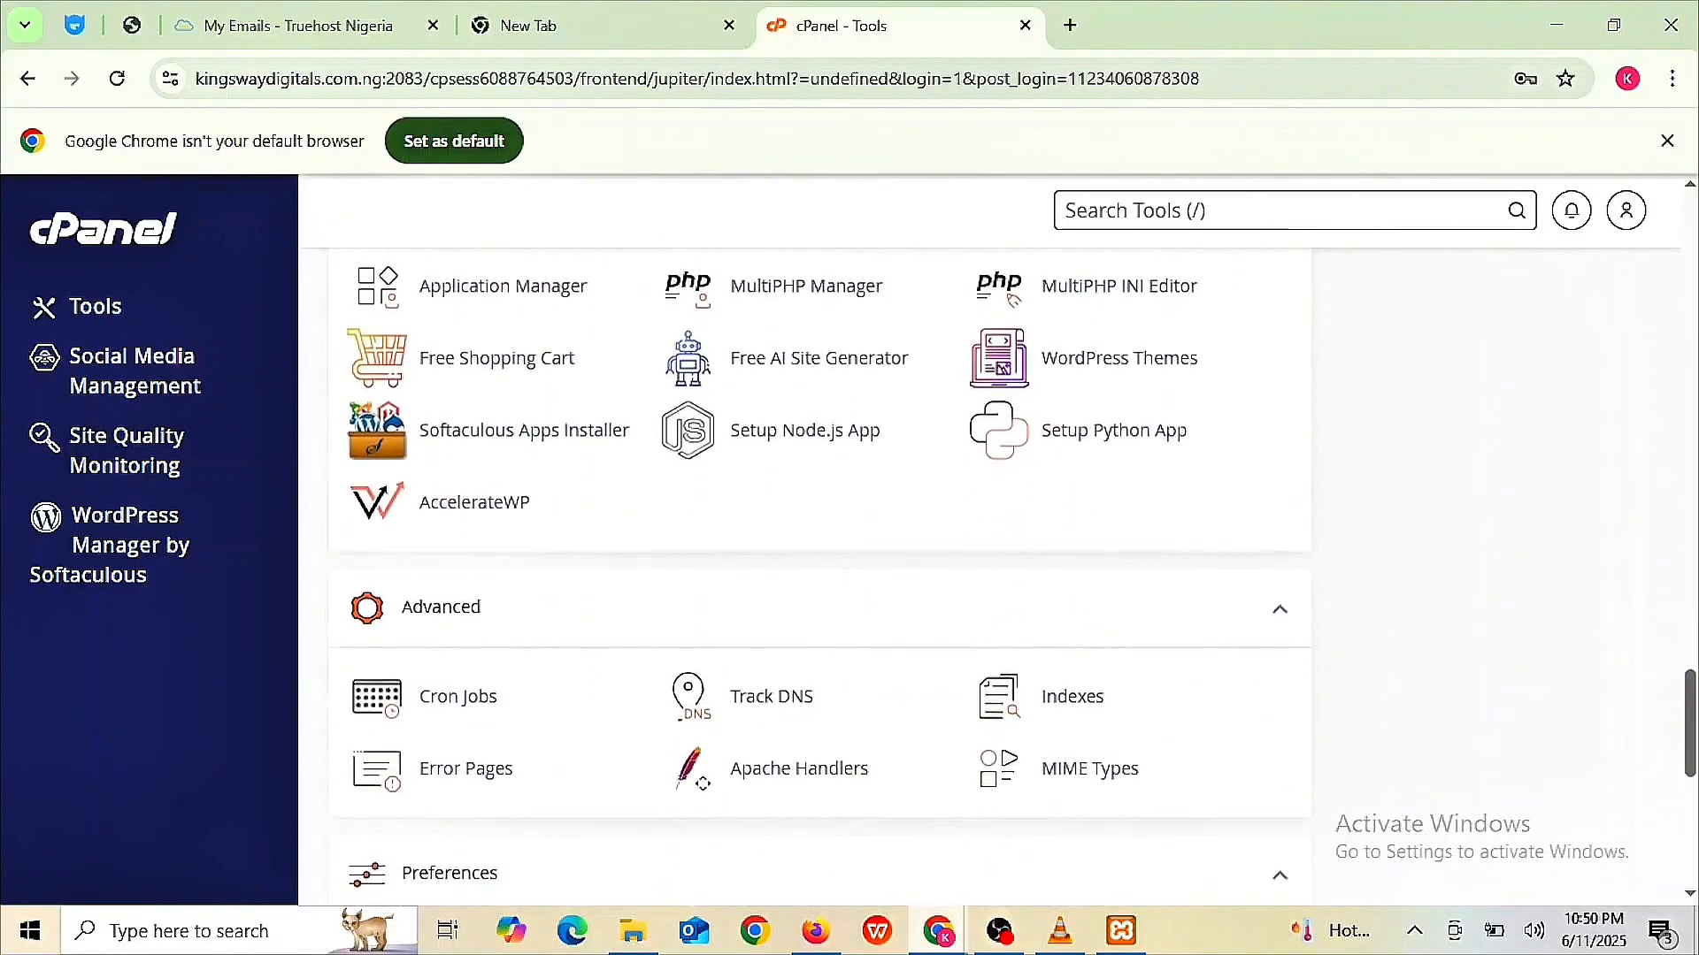
scroll(911, 650, down, 4)
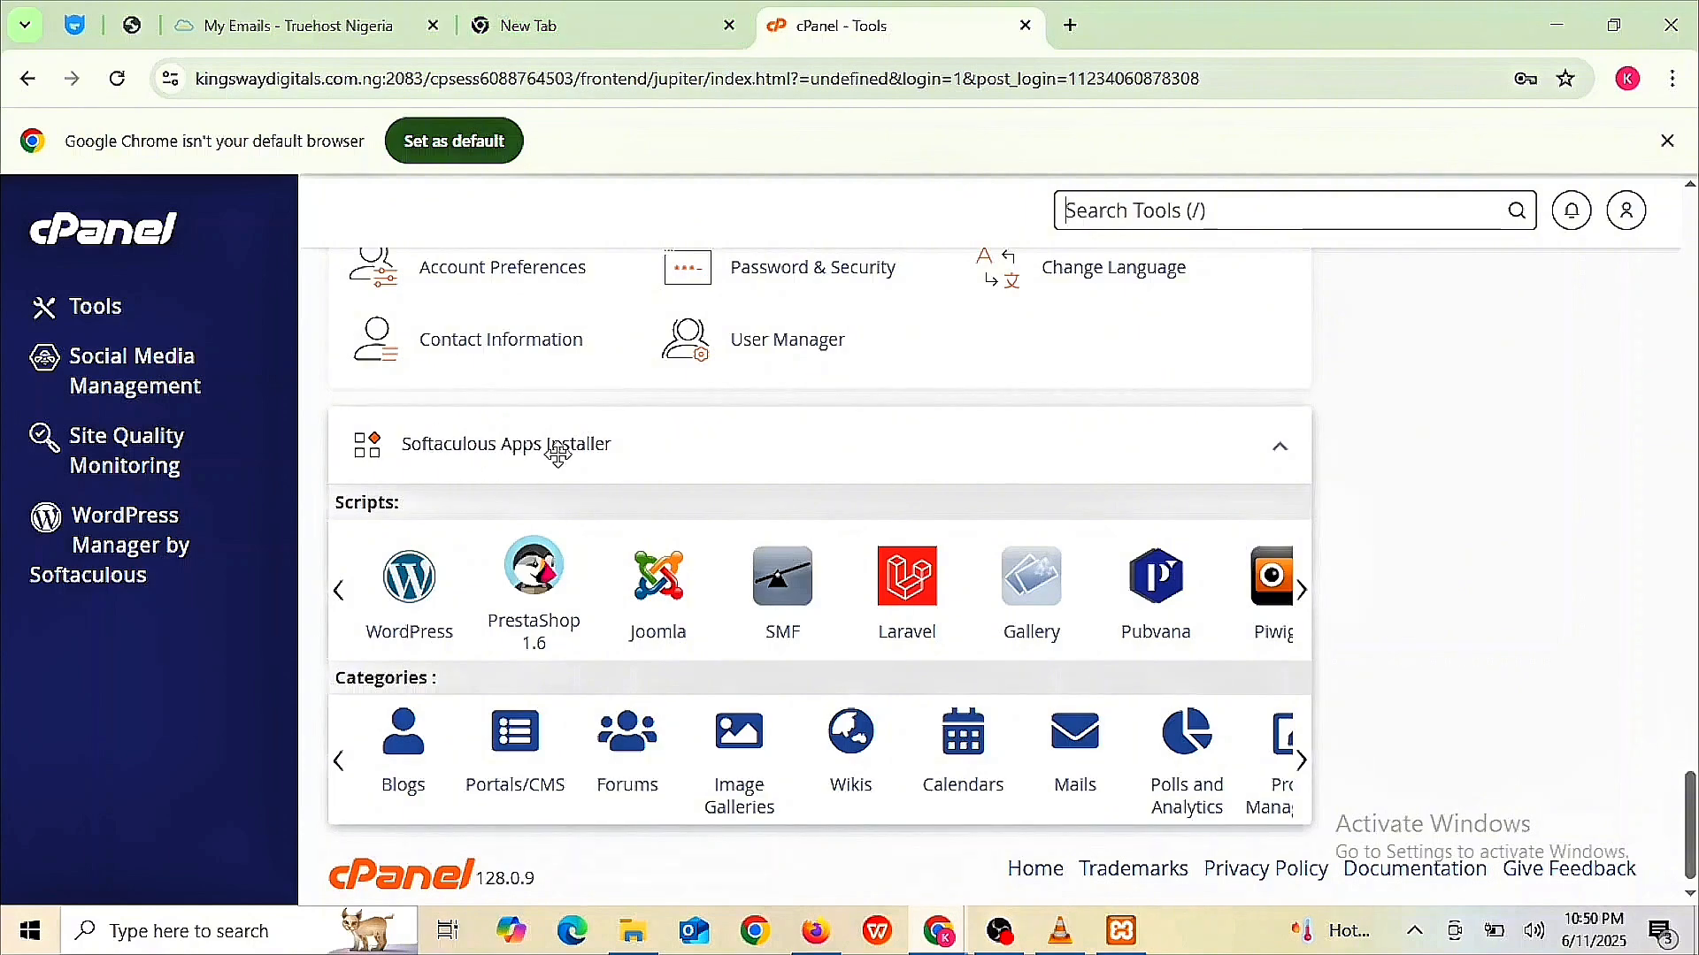
click(411, 604)
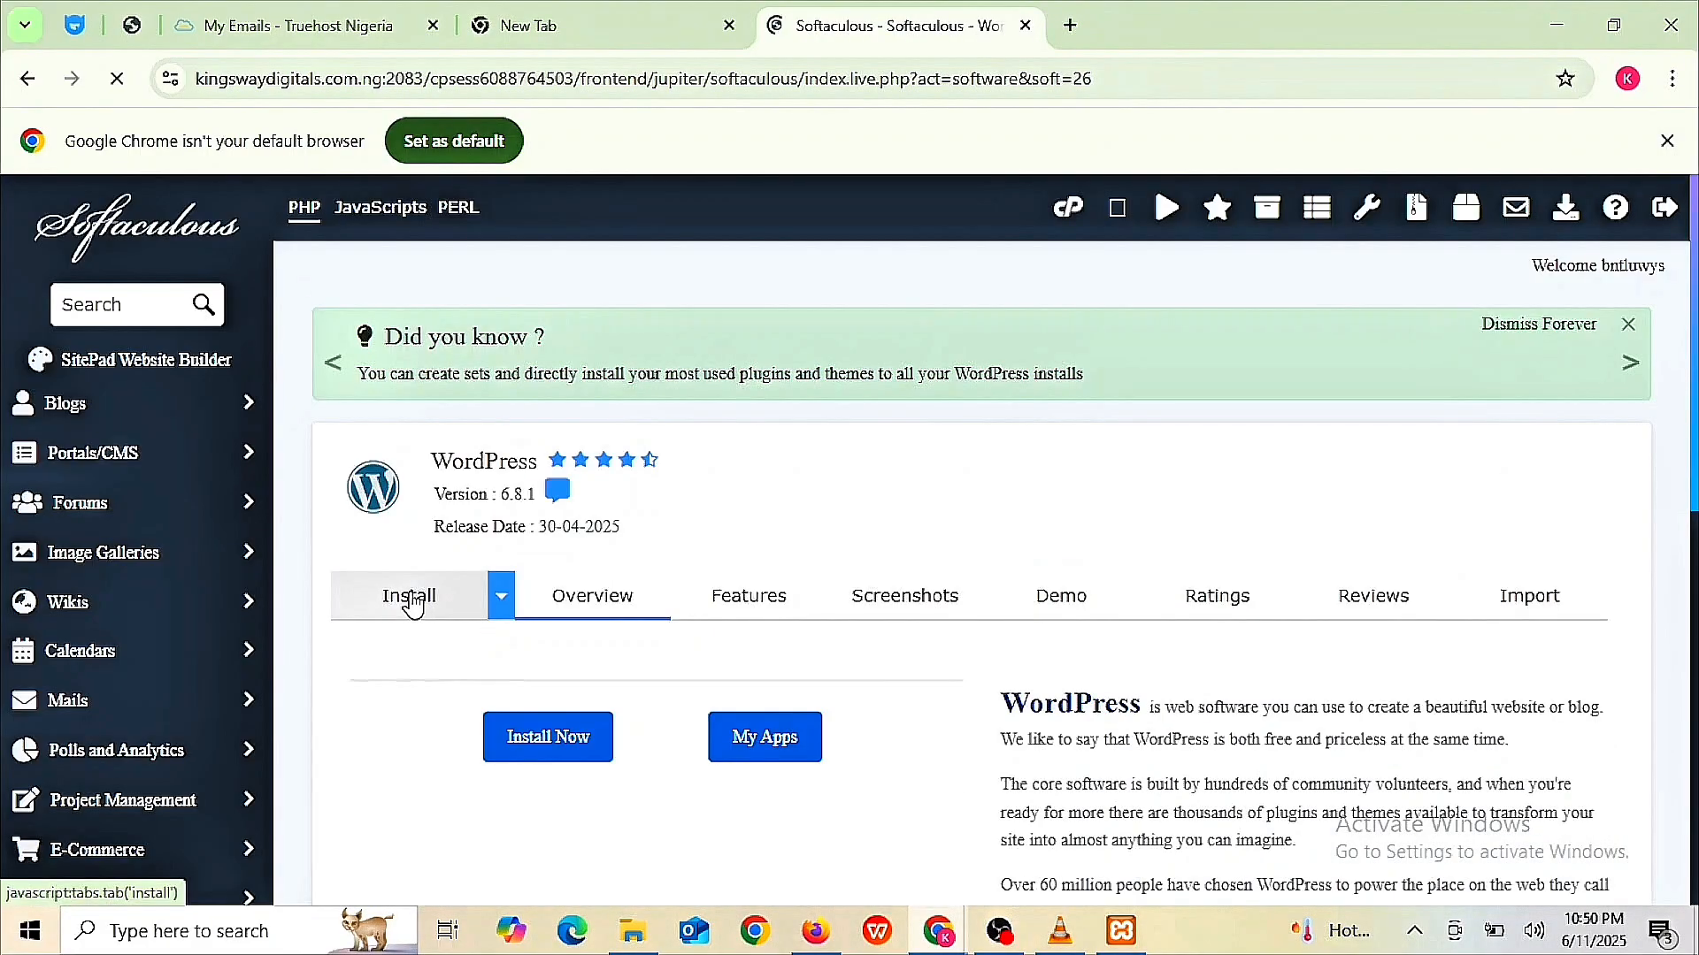
click(412, 607)
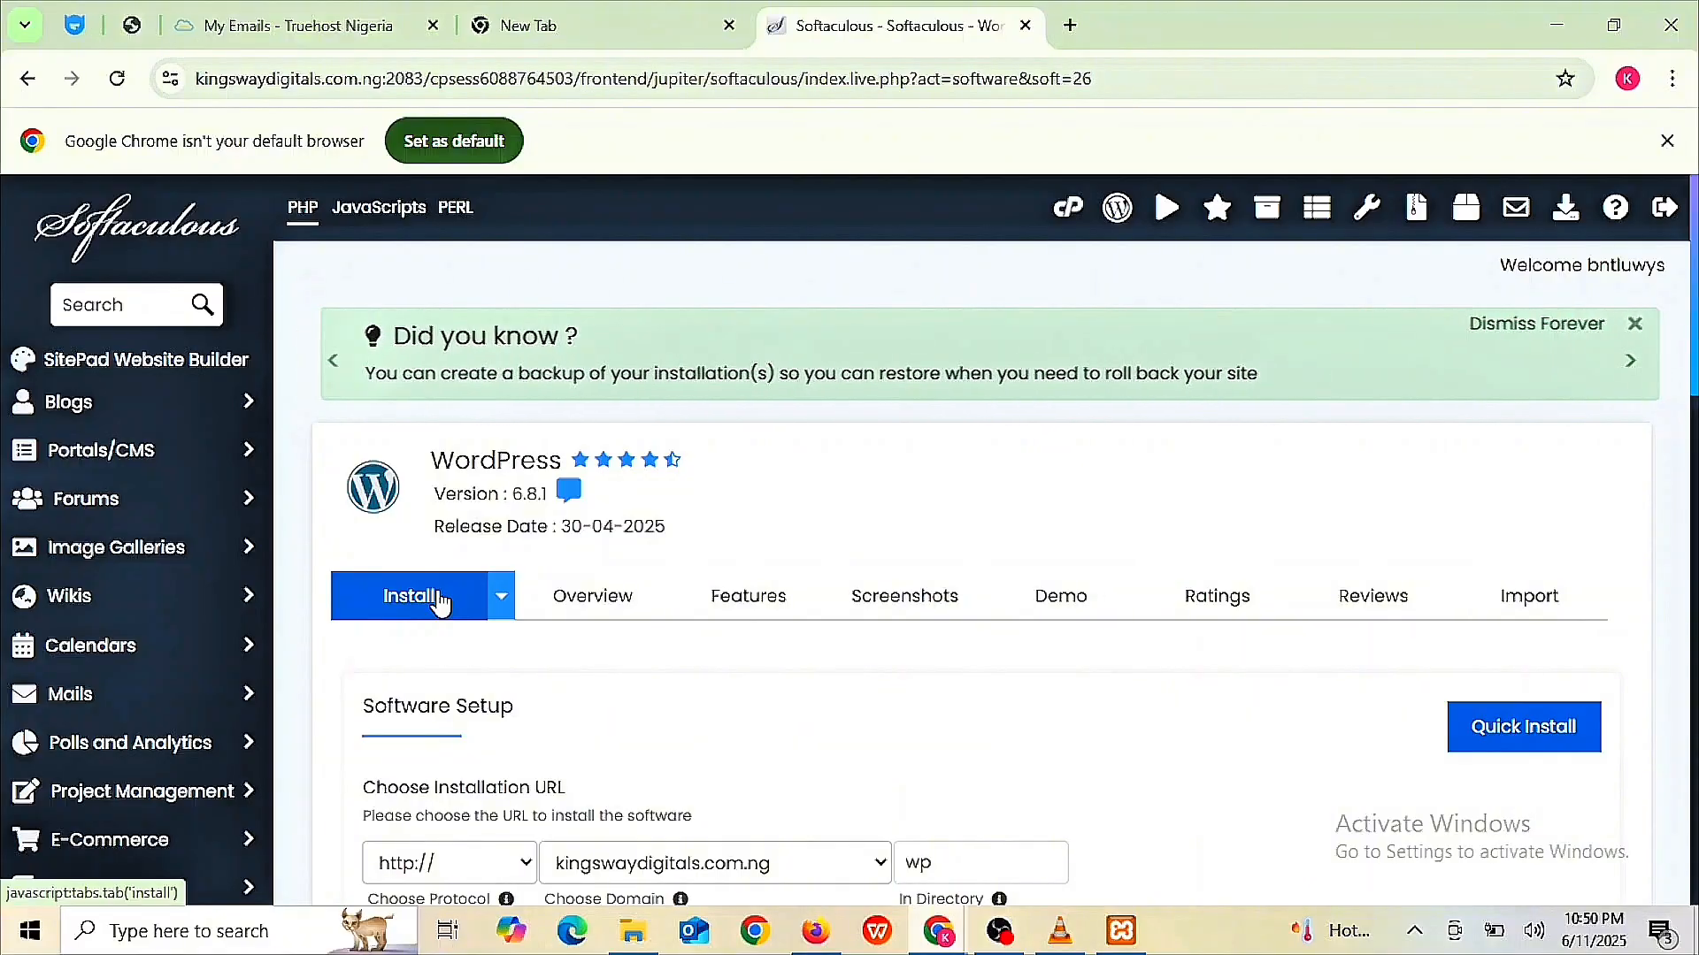
scroll(440, 604, down, 4)
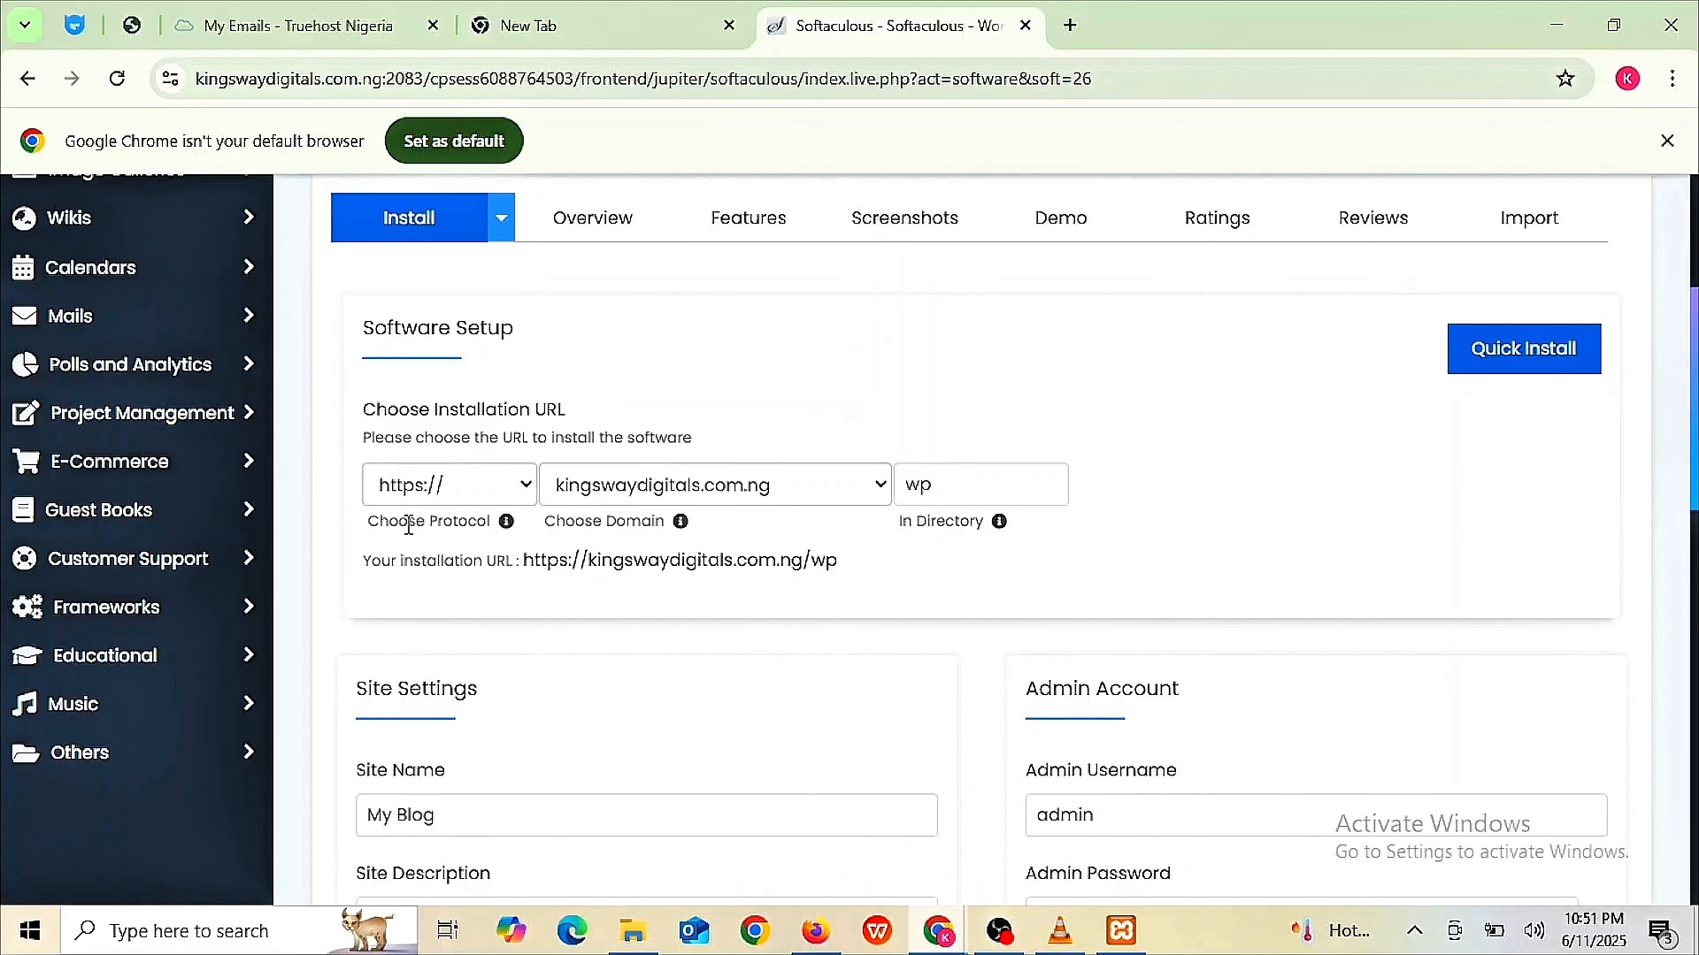
click(531, 492)
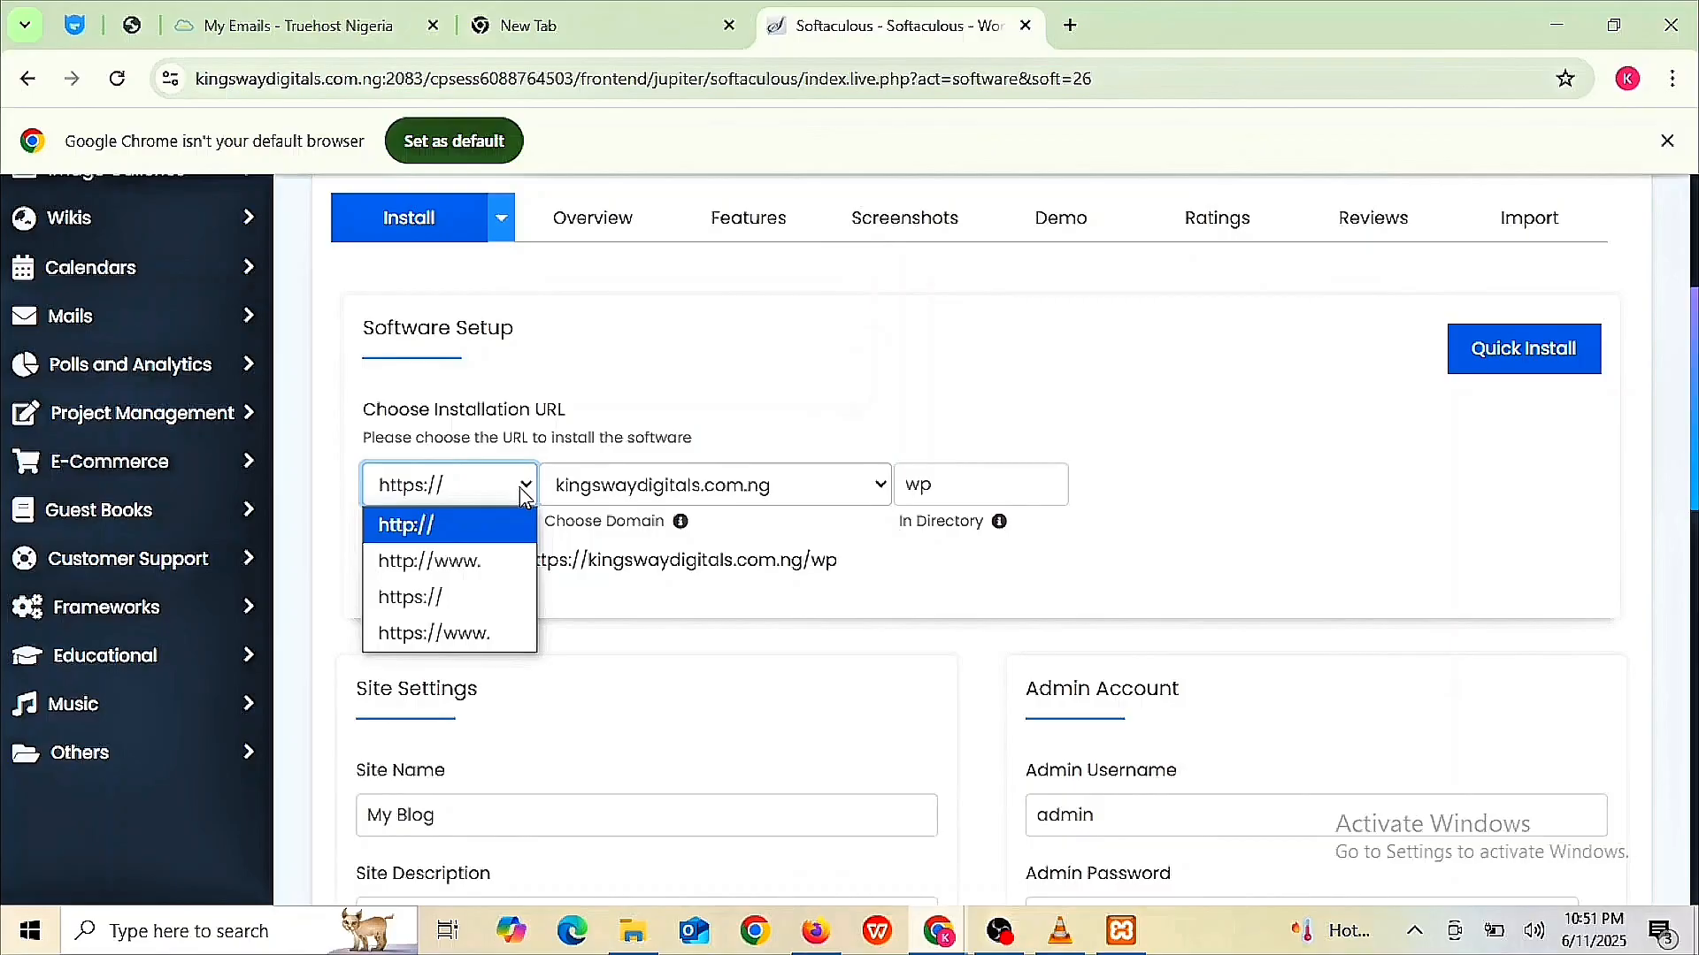
click(457, 596)
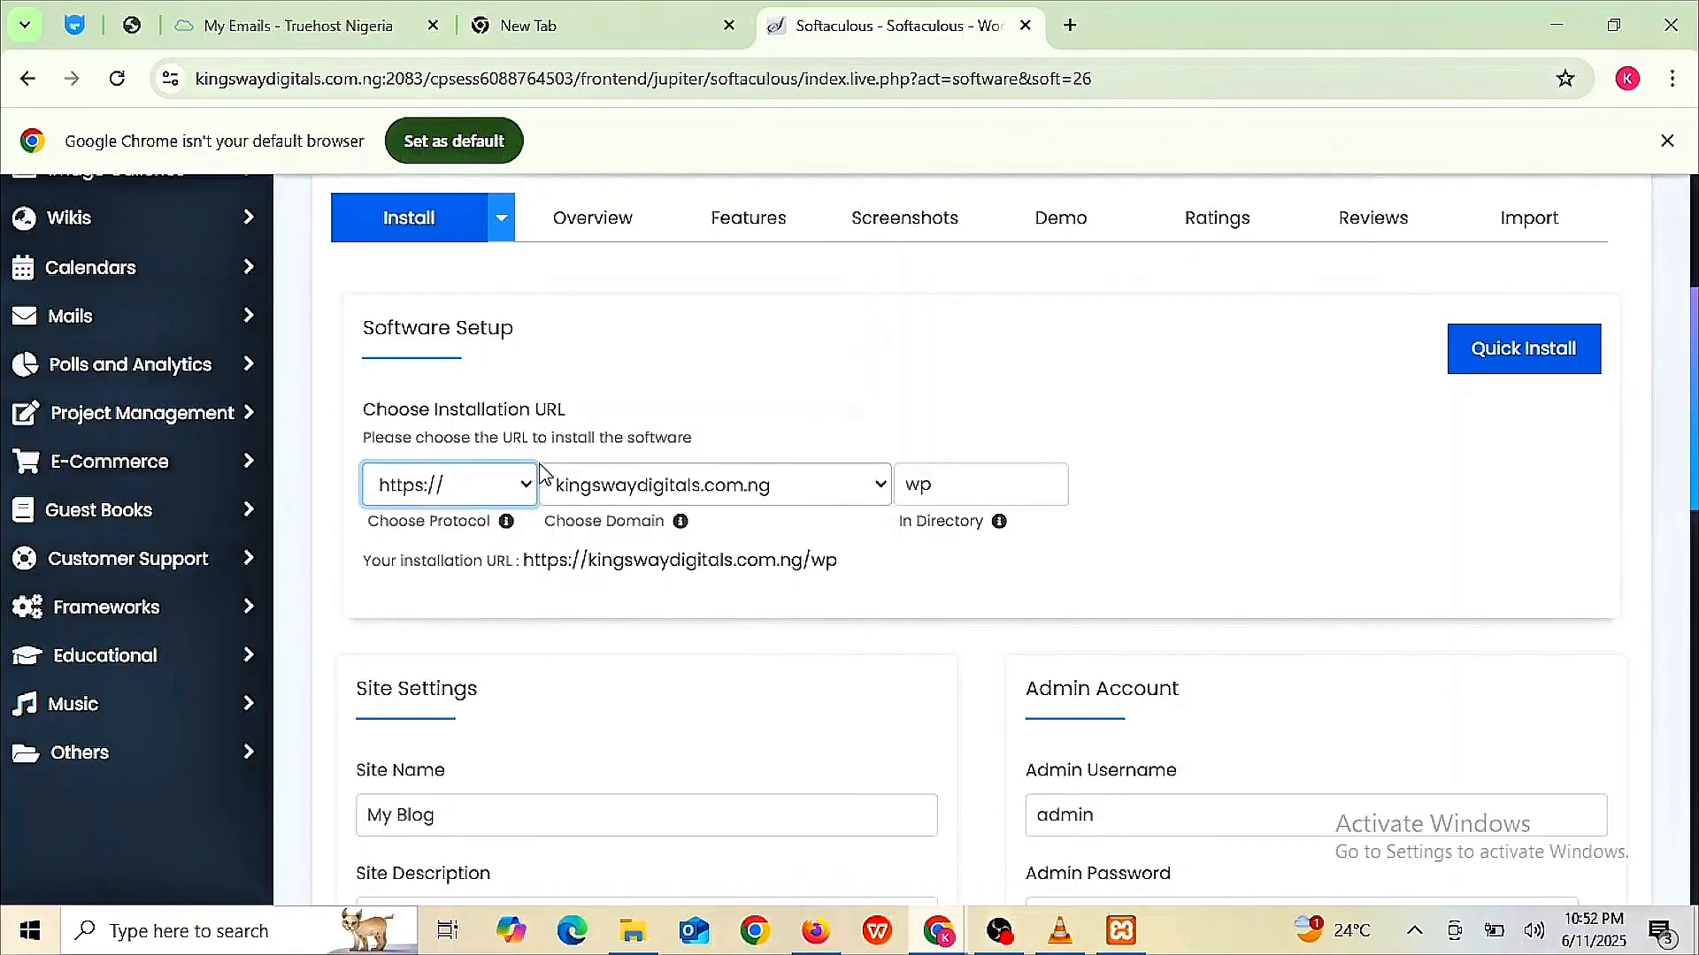
- Delete 'wp' from the In Directory field, leaving it empty for a root install
double_click(963, 485)
key(BackSpace)
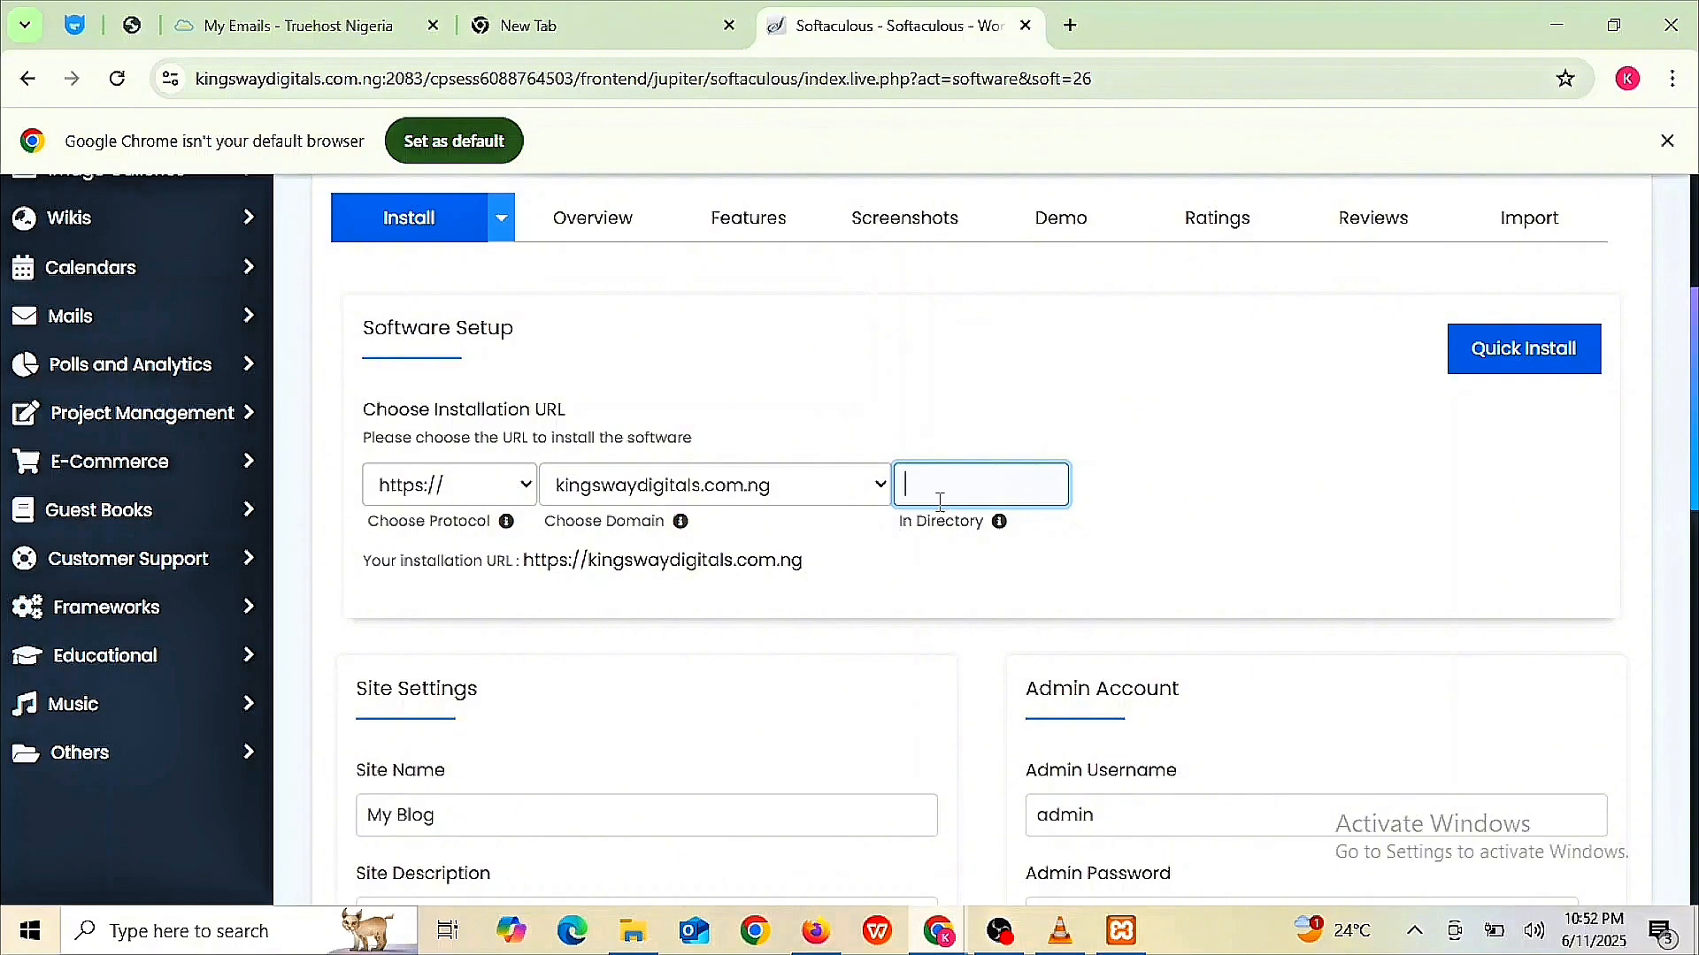
text(w)
text(p)
key(BackSpace)
key(BackSpace)
scroll(852, 573, down, 4)
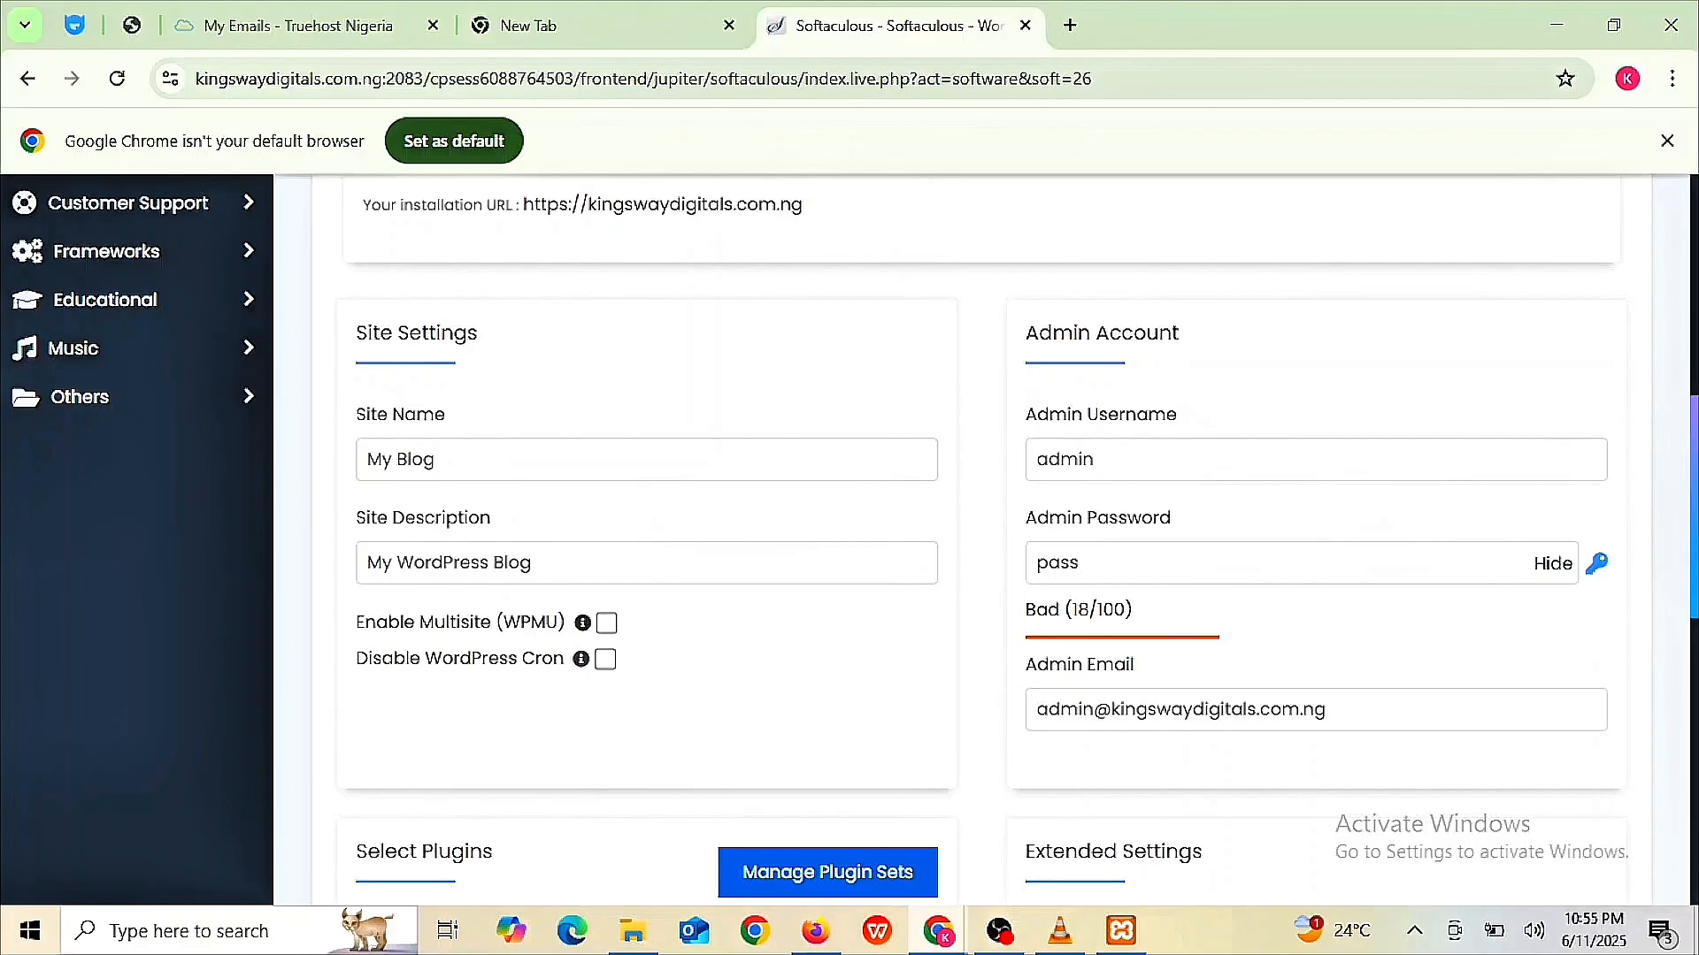
- Change the Site Name from My Blog to 'Kingsway Digitals' and enter a new admin username
click(485, 461)
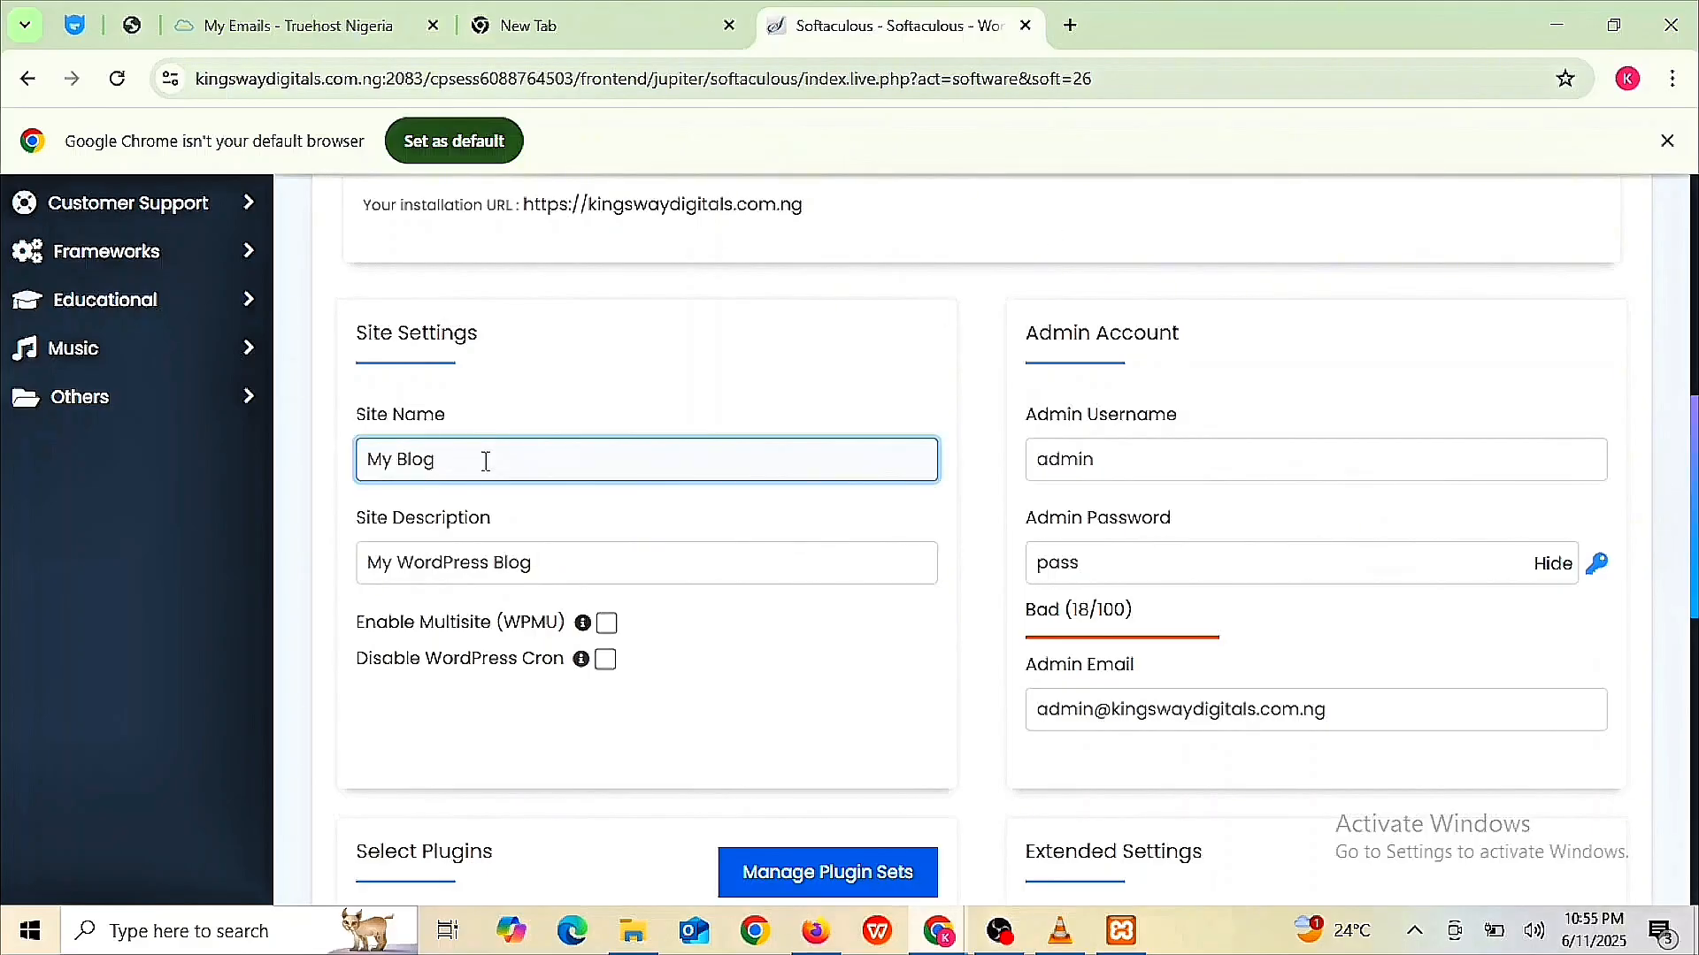
key(BackSpace)
key(BackSpace)
key(BackSpace)
key(BackSpace)
key(BackSpace)
key(BackSpace)
key(BackSpace)
text(Kingsway Digitals)
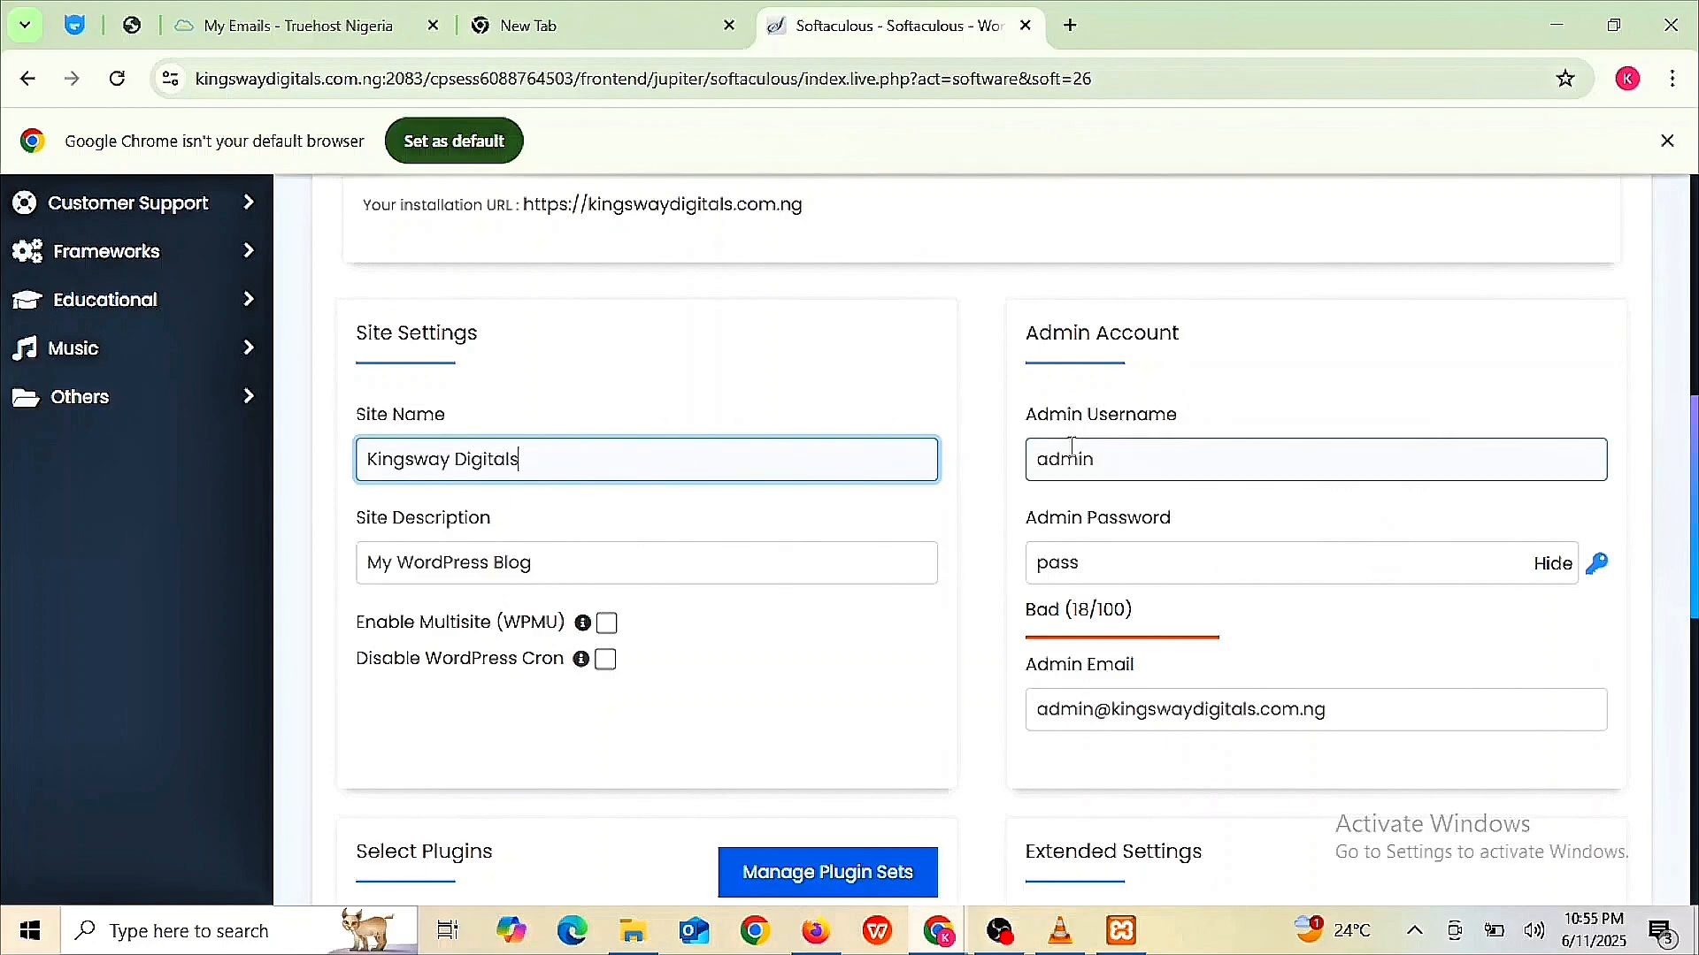
click(1111, 467)
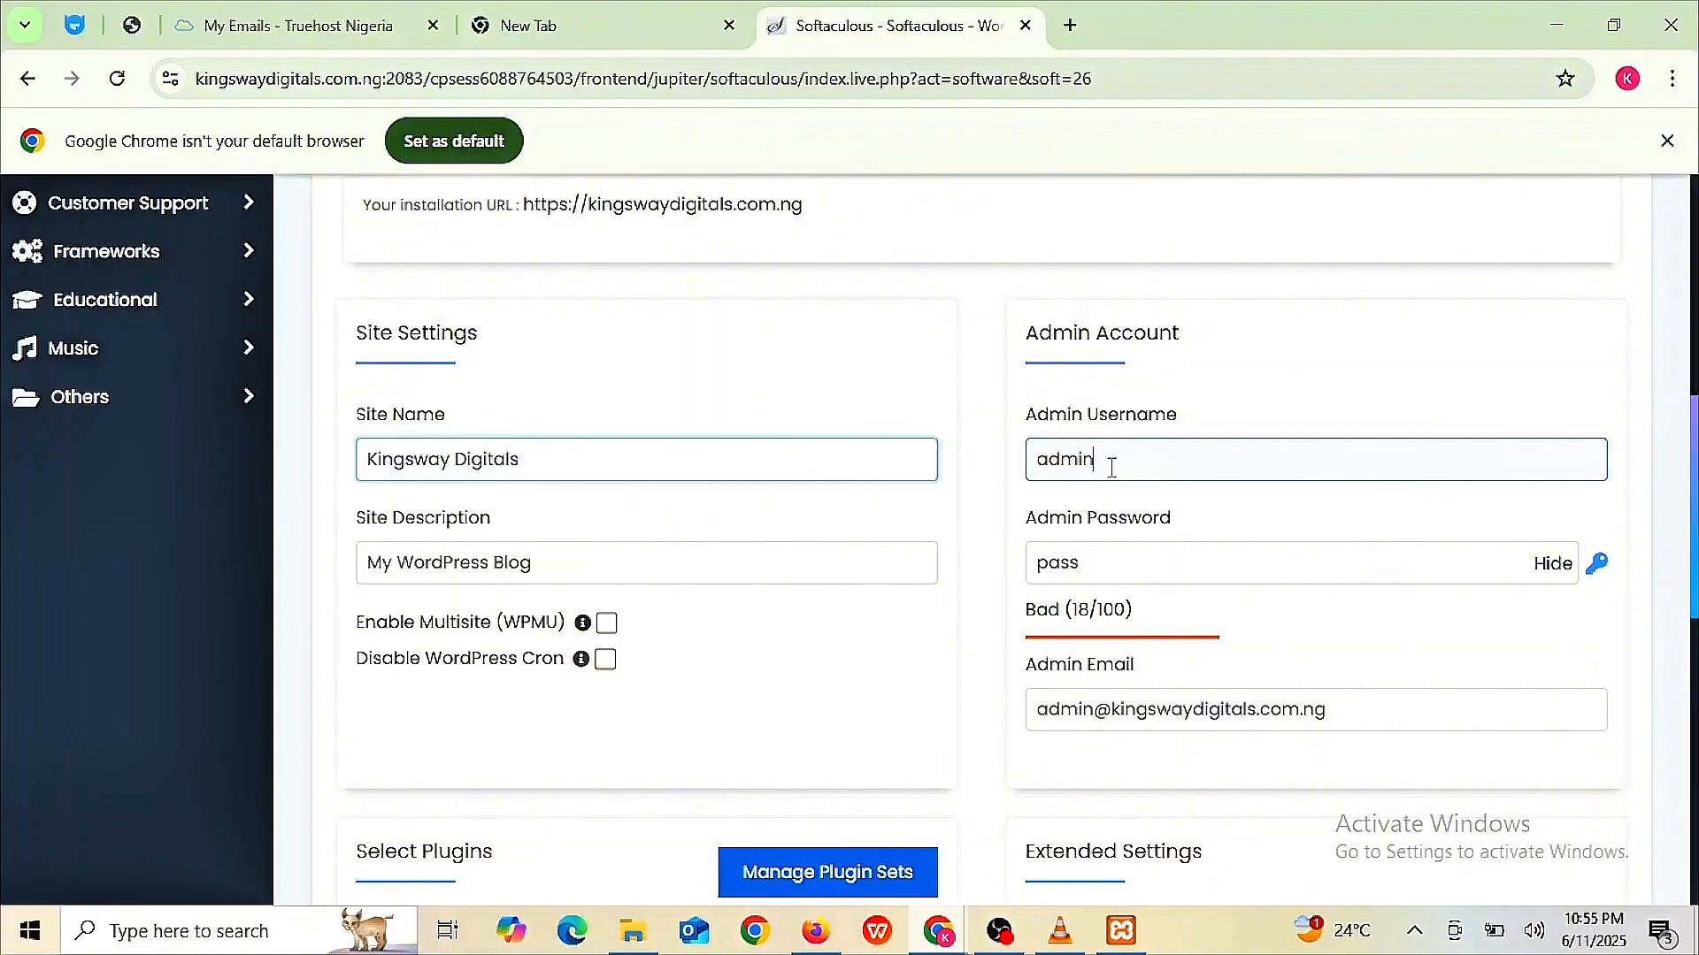
key(BackSpace)
key(BackSpace)
key(BackSpace)
key(BackSpace)
key(BackSpace)
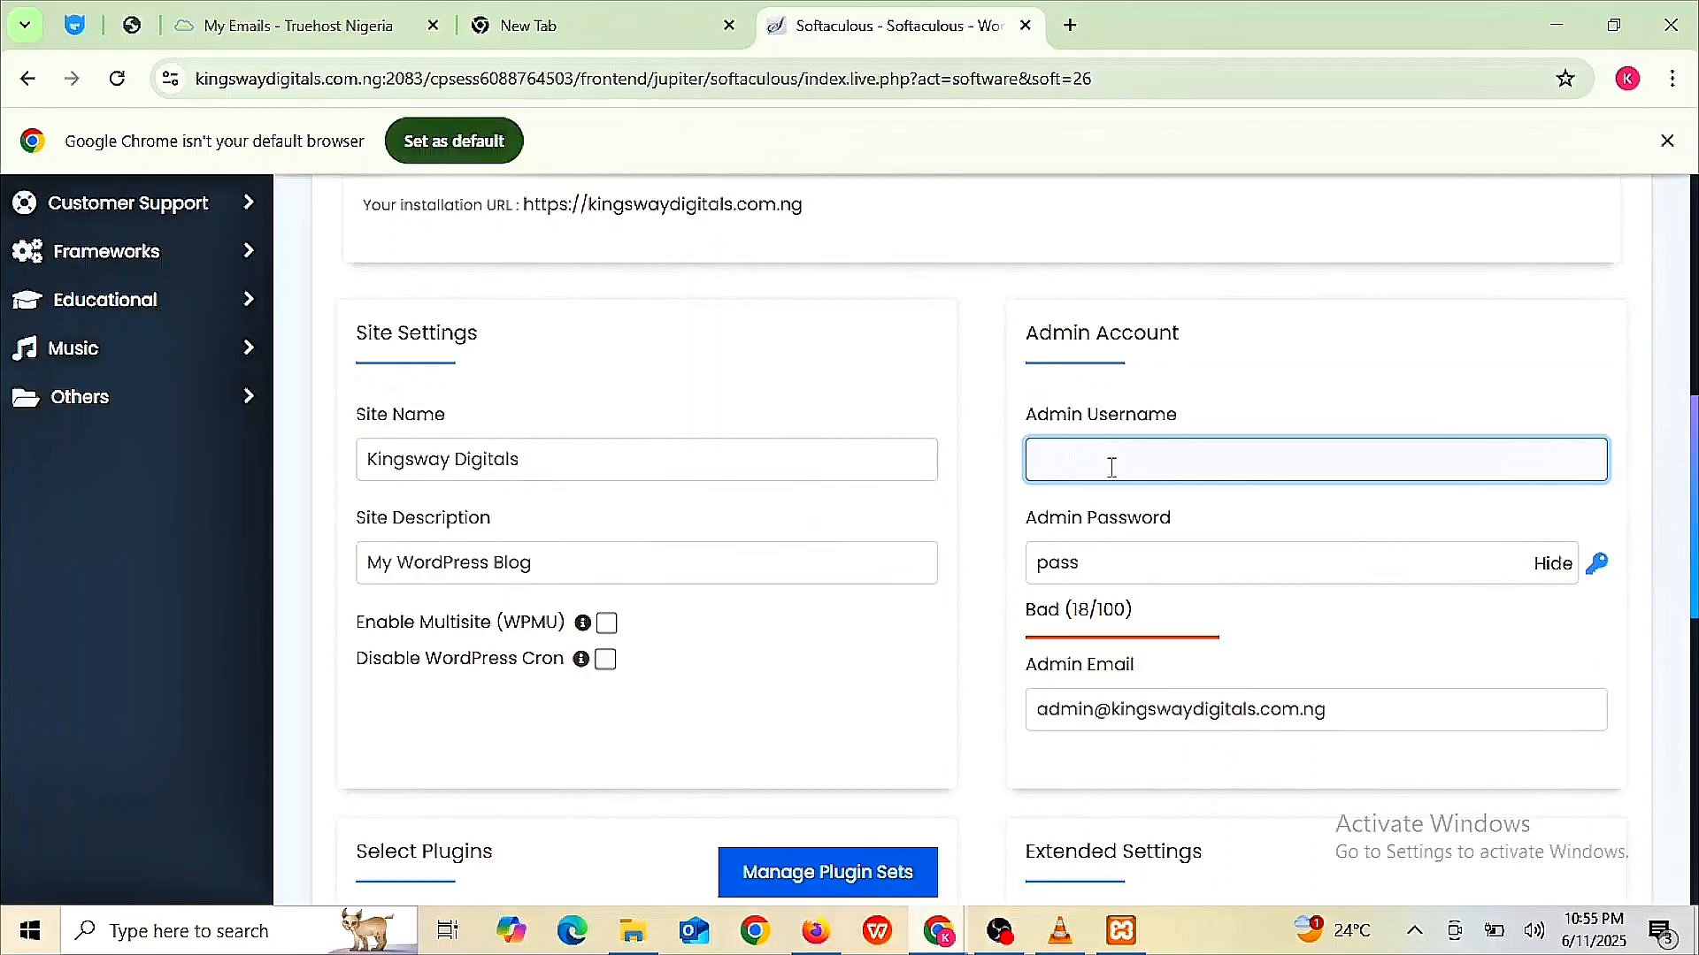
text(Kin)
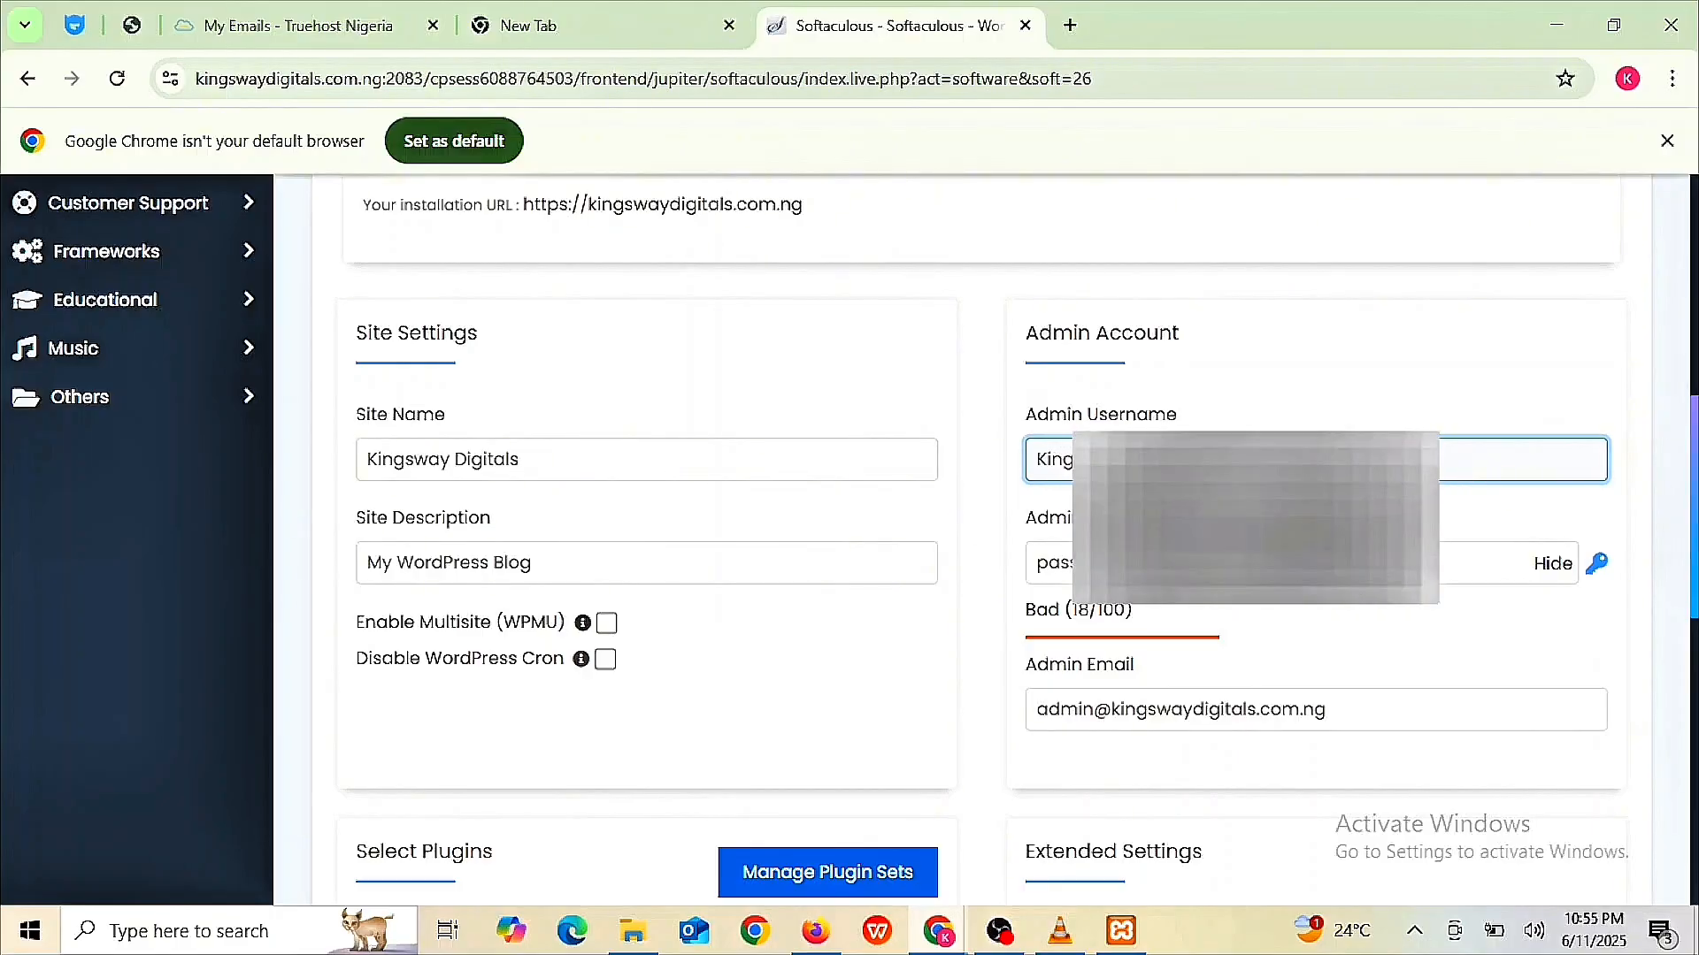
text(g)
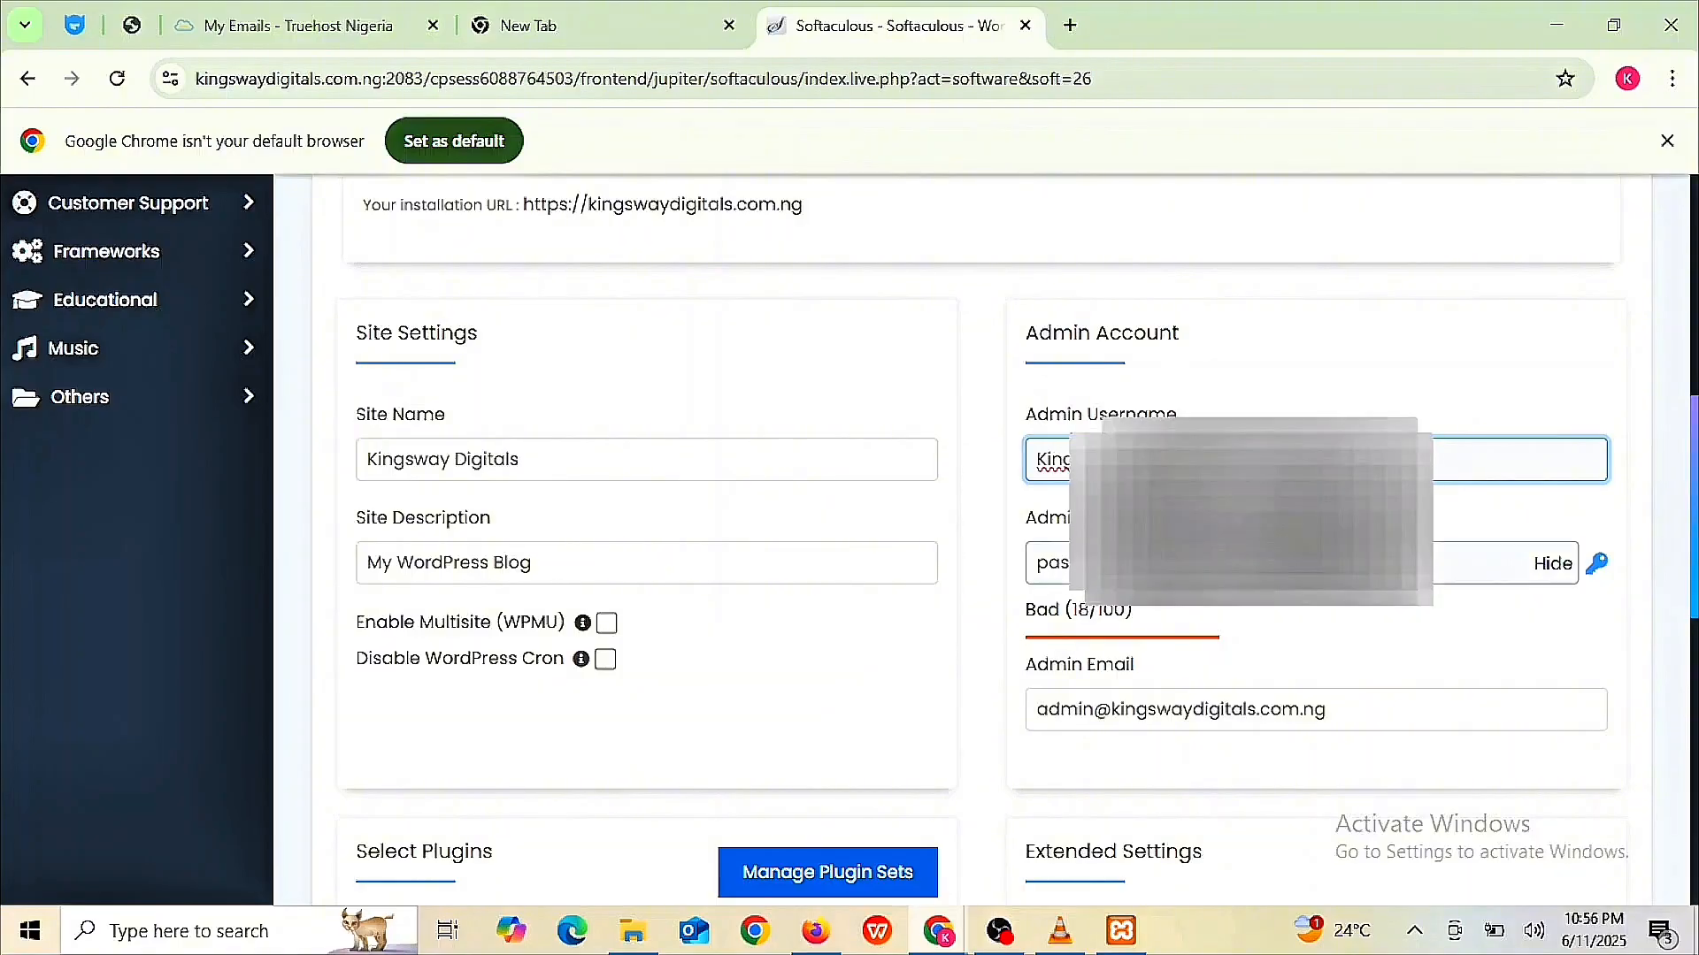
- Enter a strong admin password and replace the admin e-mail with the owner's address
click(1076, 562)
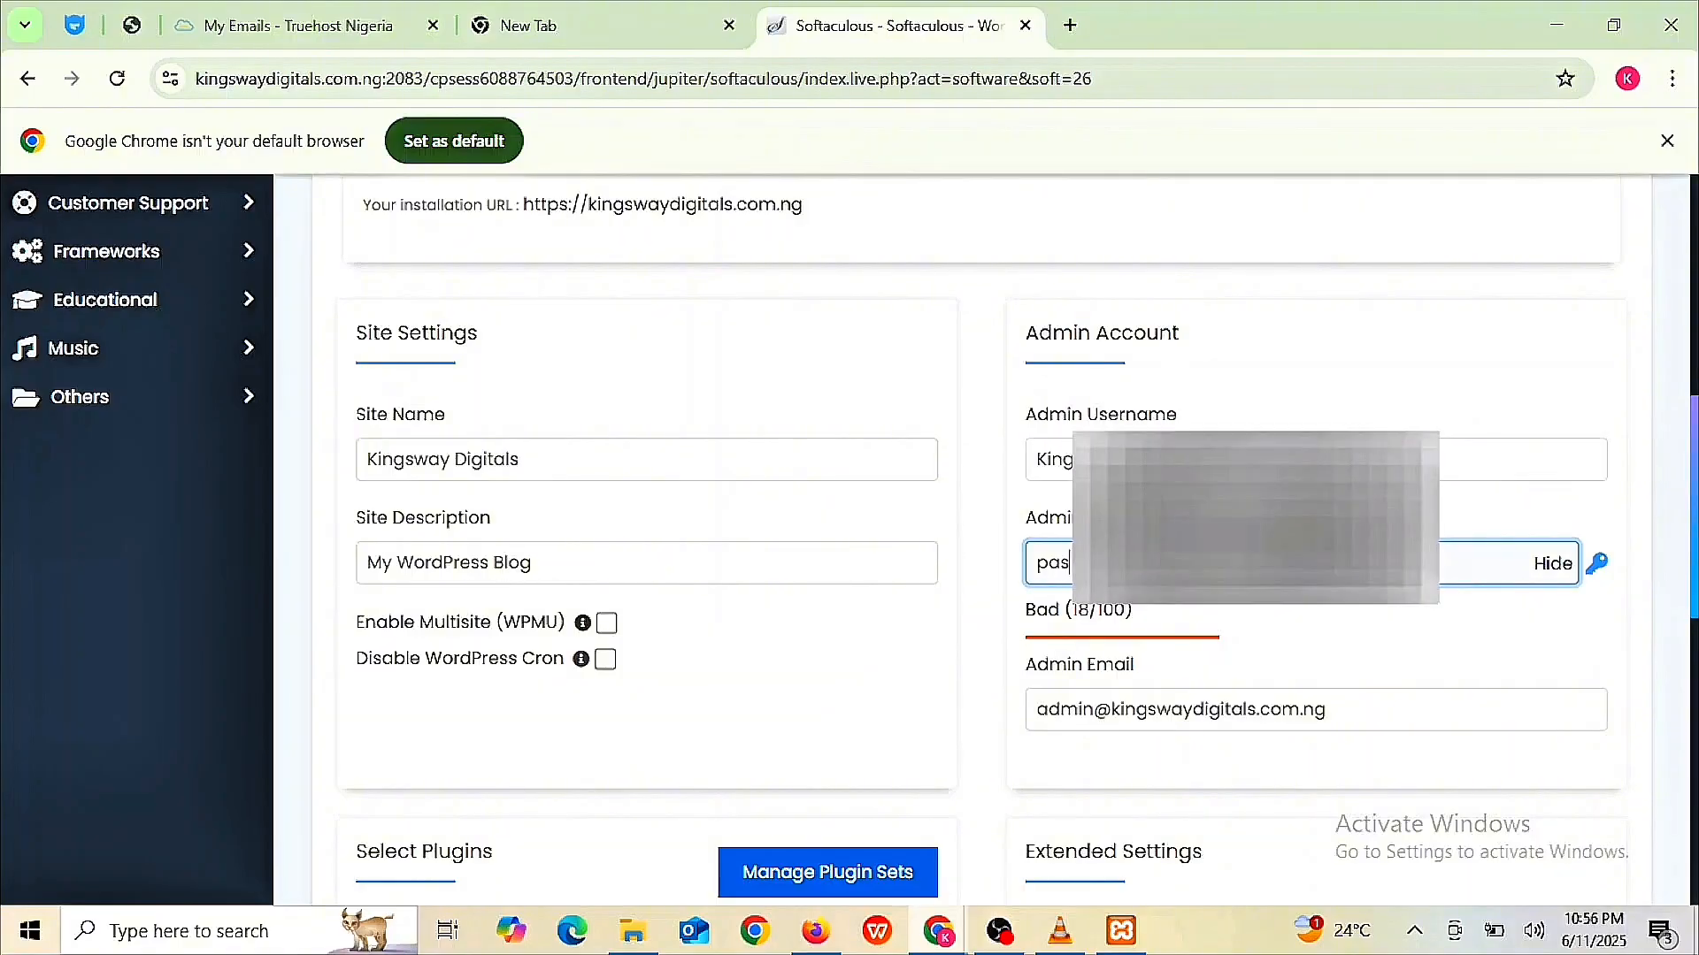
key(BackSpace)
key(BackSpace)
key(BackSpace)
key(BackSpace)
click(1545, 568)
text(••••••••••)
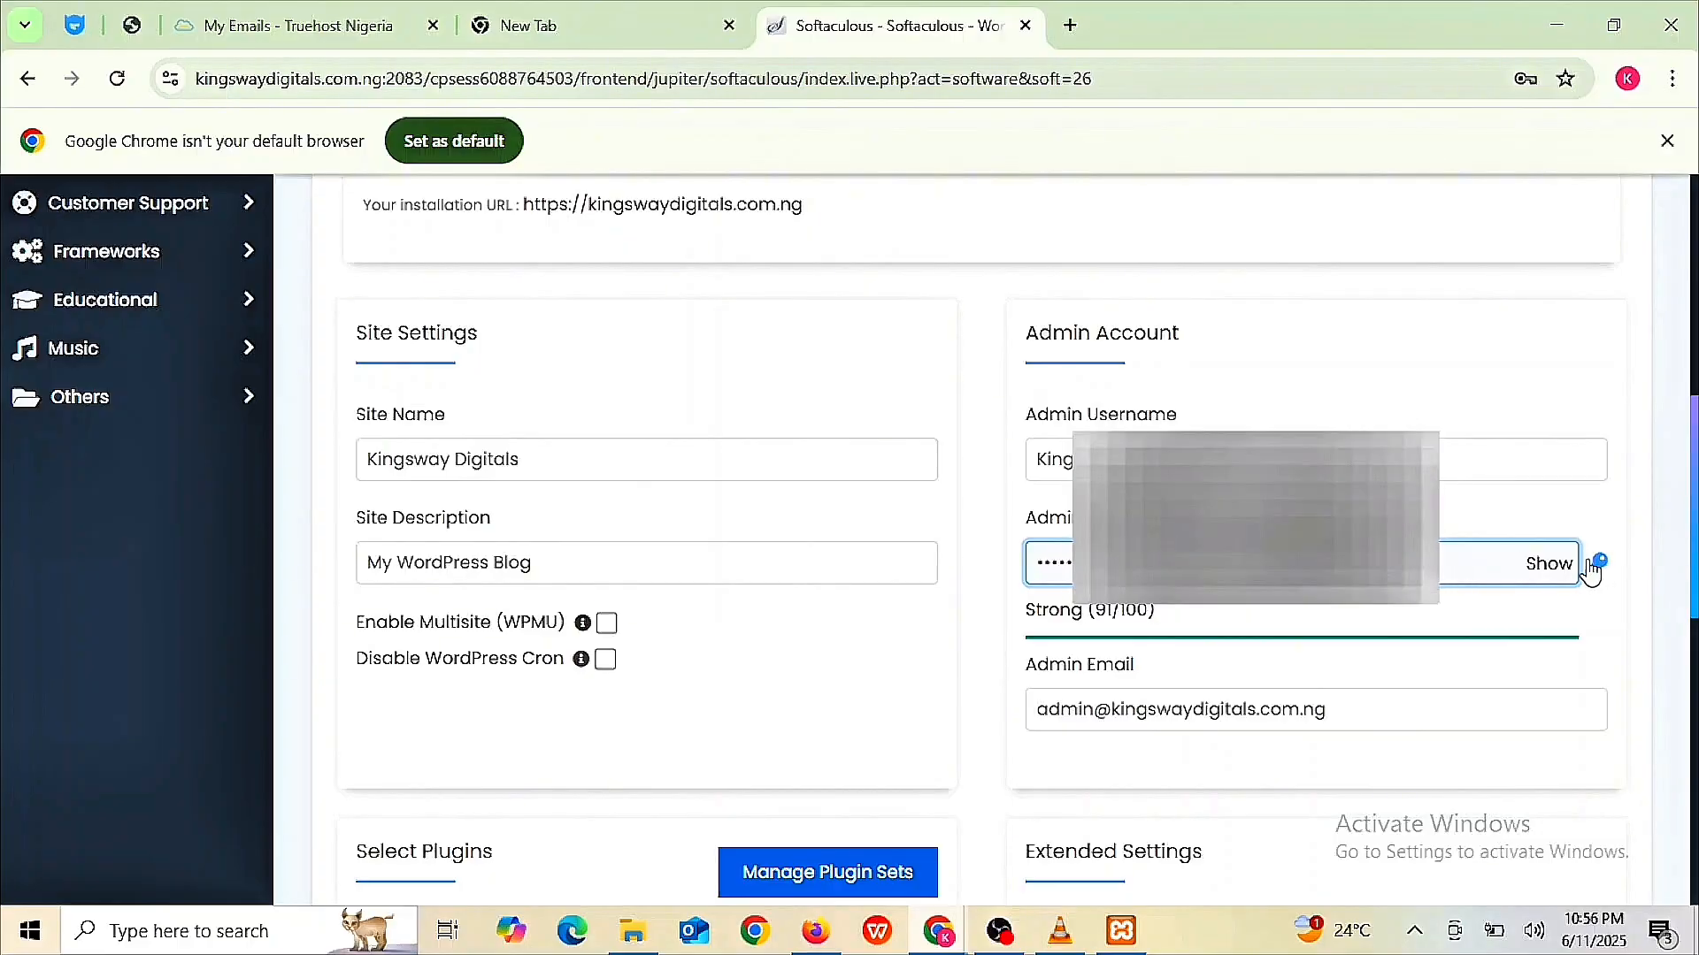
click(1550, 567)
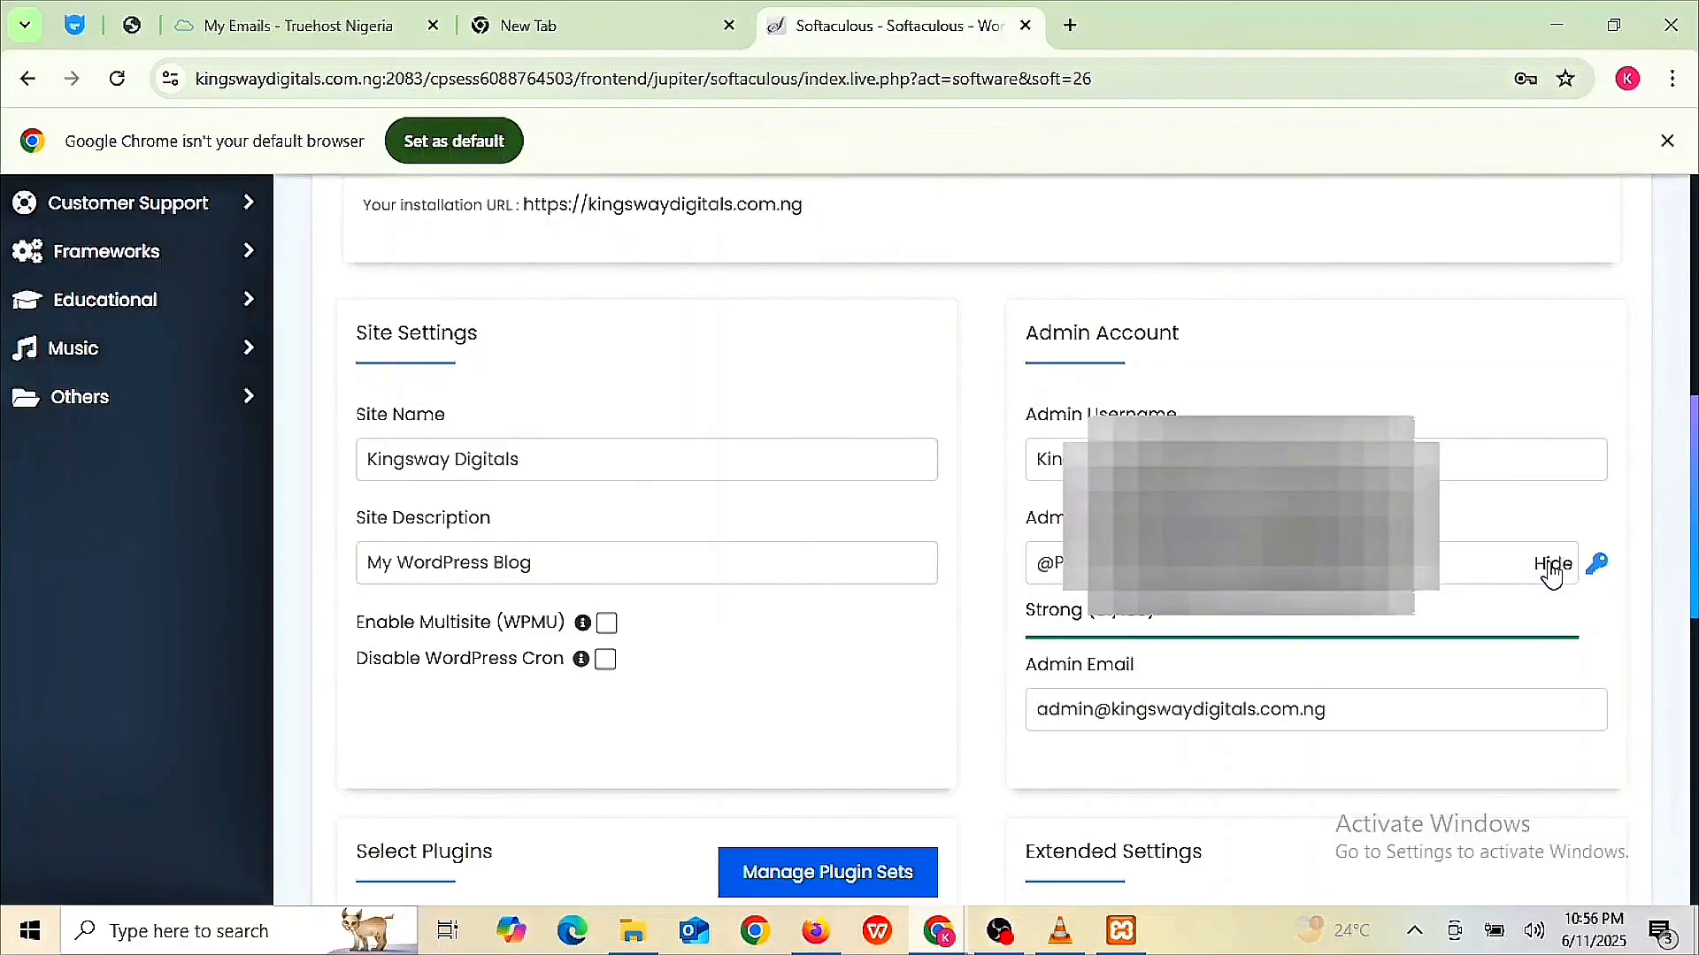
click(1553, 571)
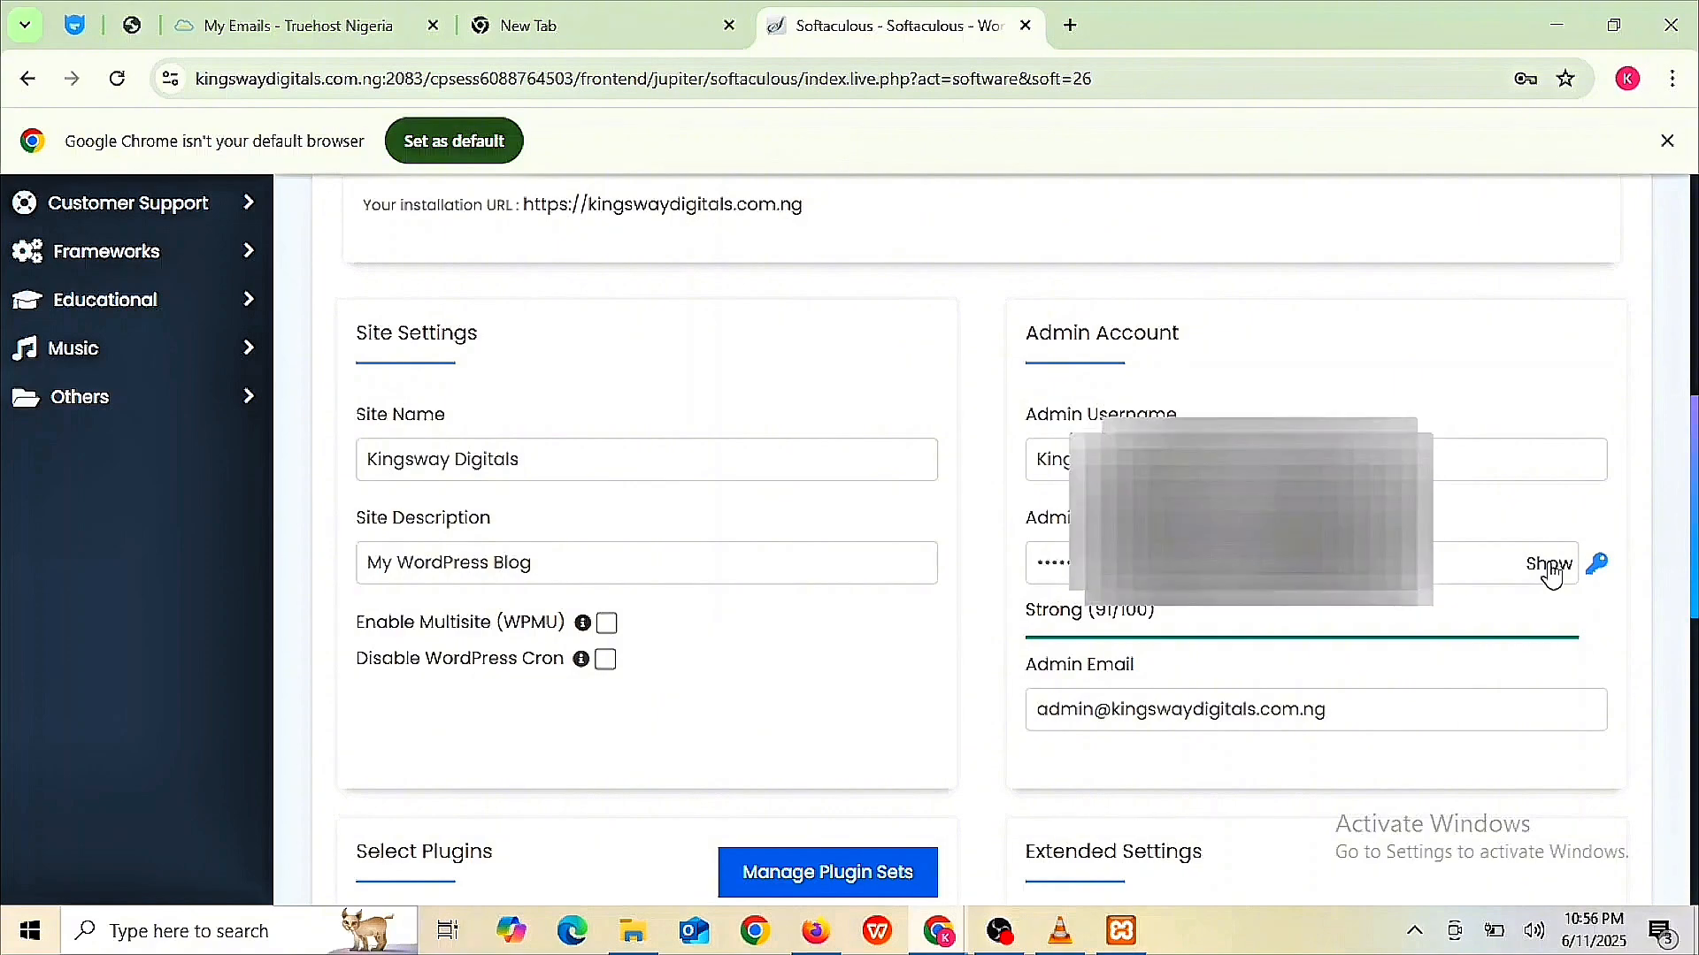
click(1354, 710)
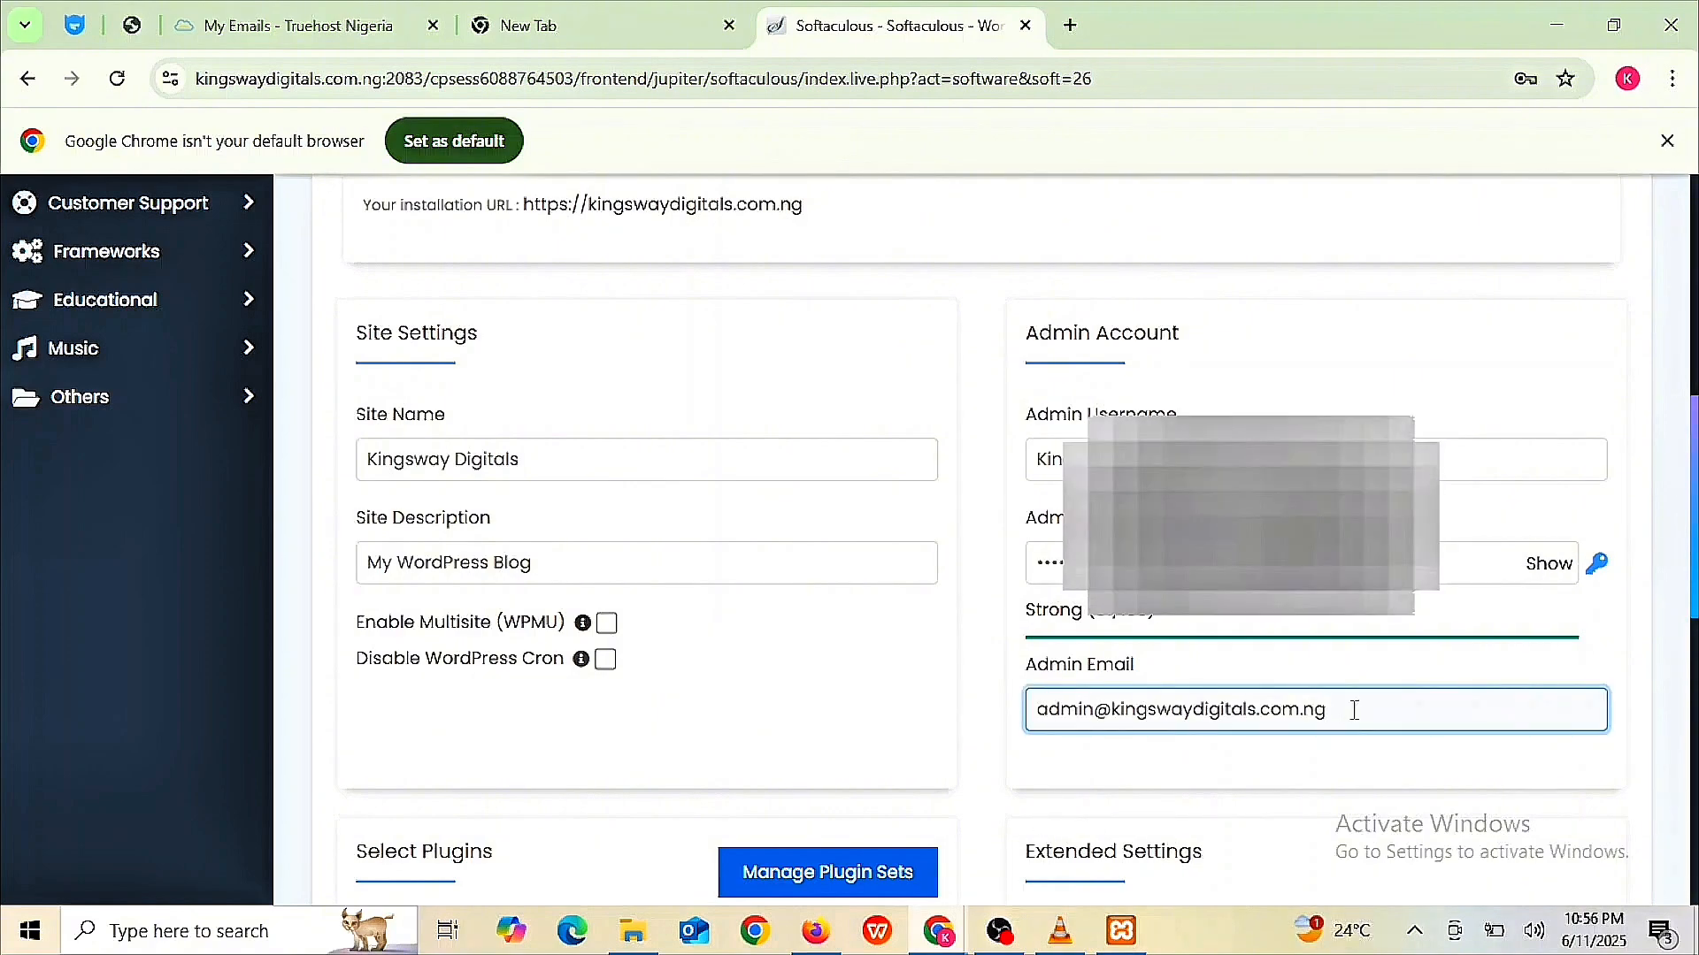
key(BackSpace)
key(BackSpace)
key(BackSpace)
key(BackSpace)
key(BackSpace)
key(BackSpace)
key(BackSpace)
key(BackSpace)
key(BackSpace)
key(BackSpace)
key(BackSpace)
key(BackSpace)
key(BackSpace)
key(BackSpace)
key(BackSpace)
key(BackSpace)
key(BackSpace)
key(BackSpace)
key(BackSpace)
key(BackSpace)
key(BackSpace)
key(BackSpace)
key(BackSpace)
key(BackSpace)
key(BackSpace)
key(BackSpace)
key(BackSpace)
key(BackSpace)
key(BackSpace)
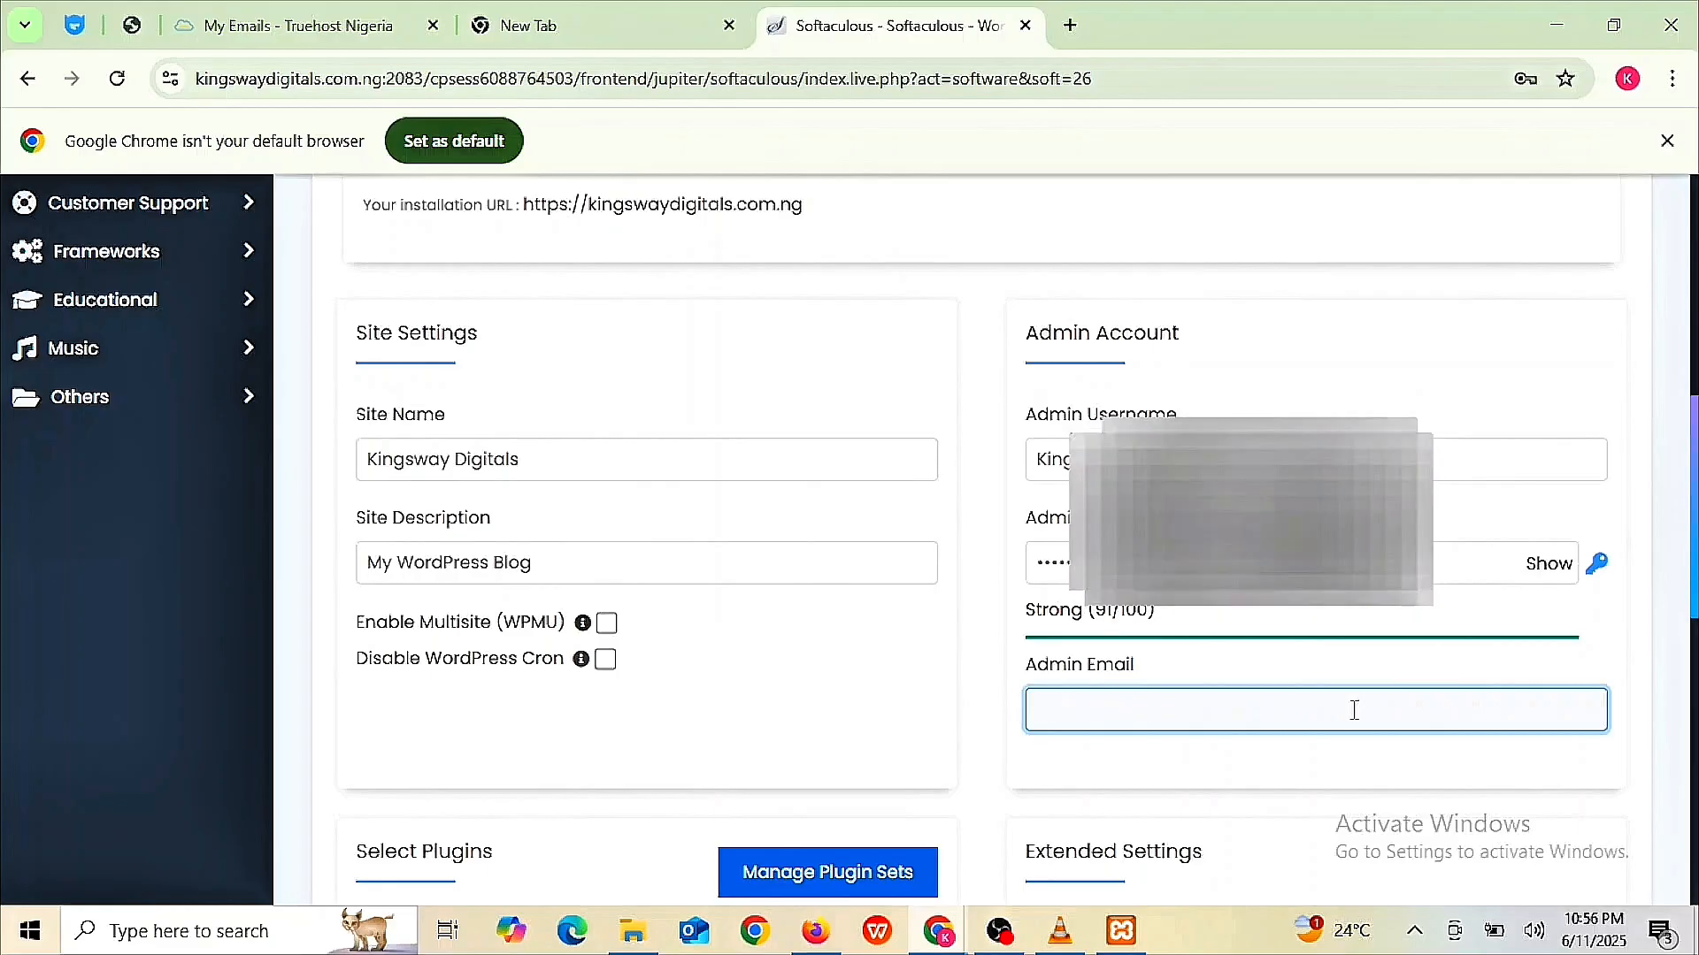
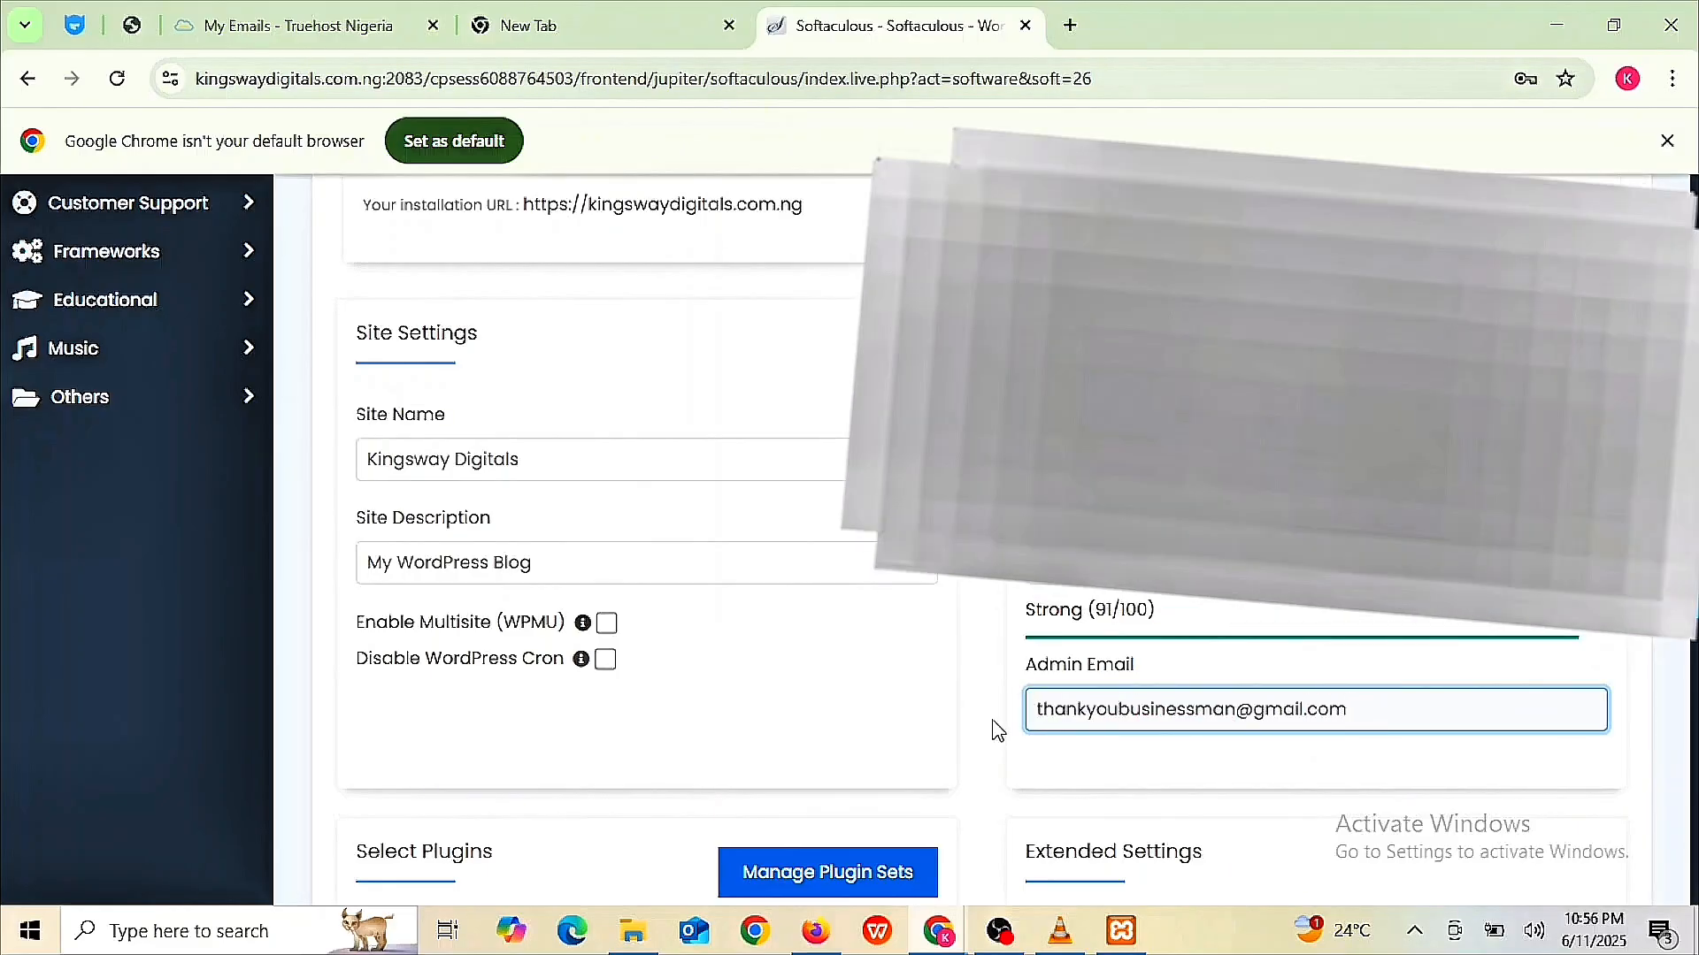
- Submit the WordPress install form, saving the new admin login in Chrome, then submit again
scroll(993, 728, down, 5)
scroll(994, 531, down, 4)
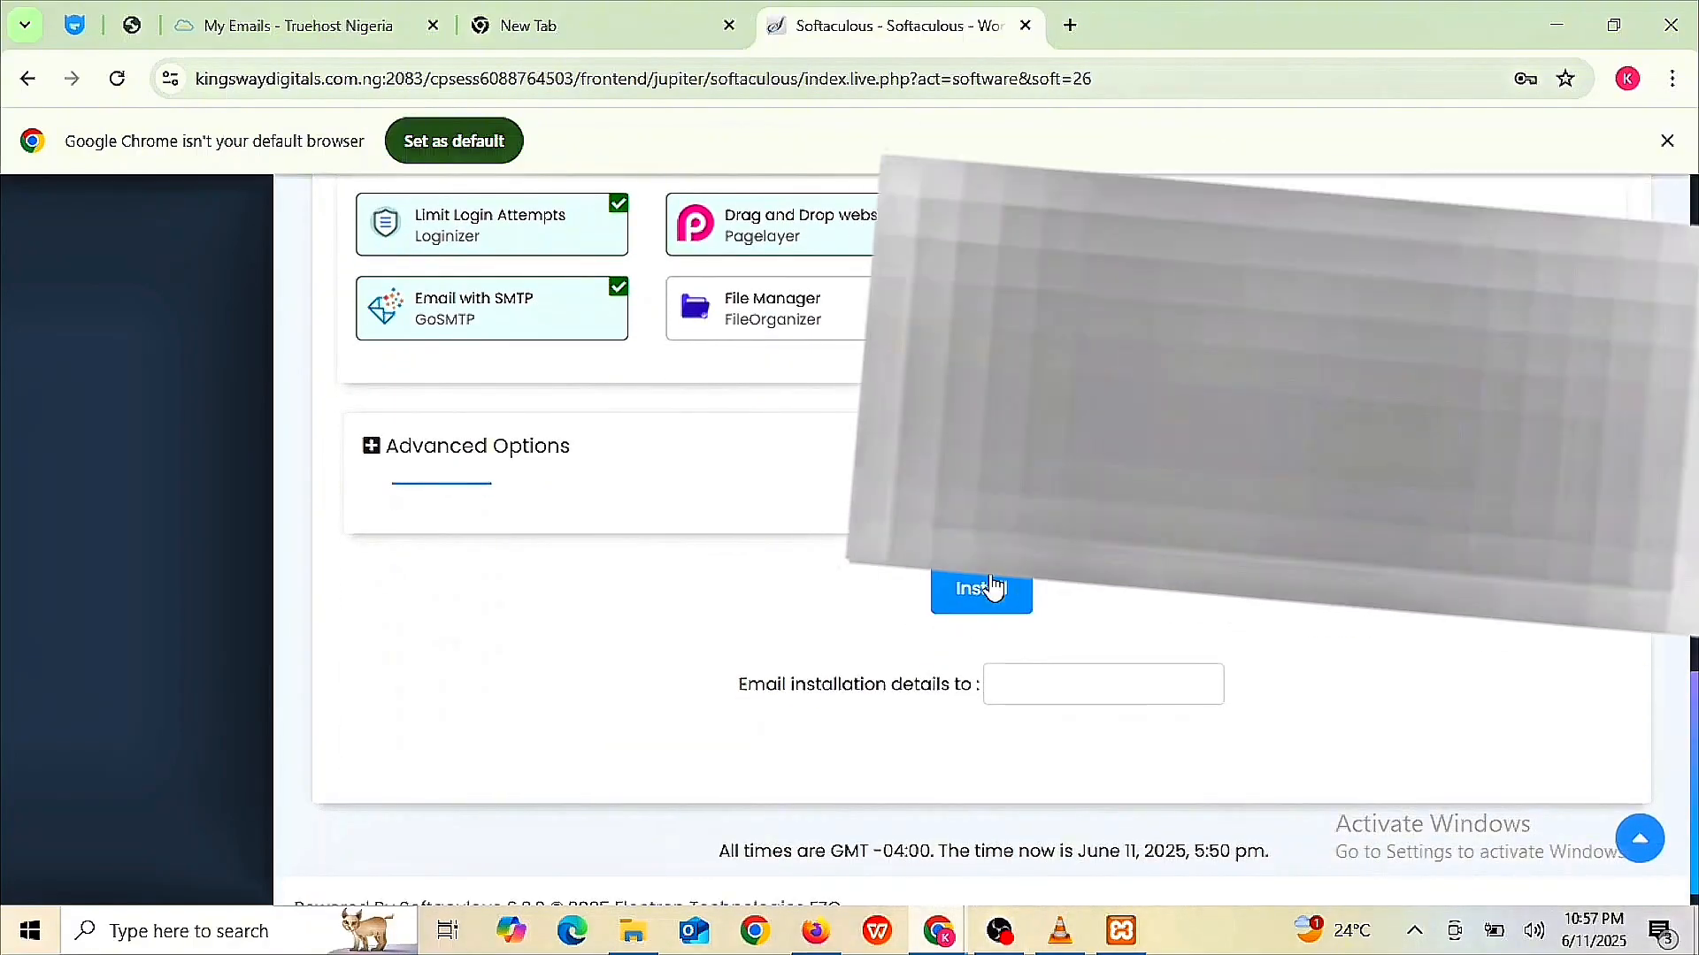
click(994, 588)
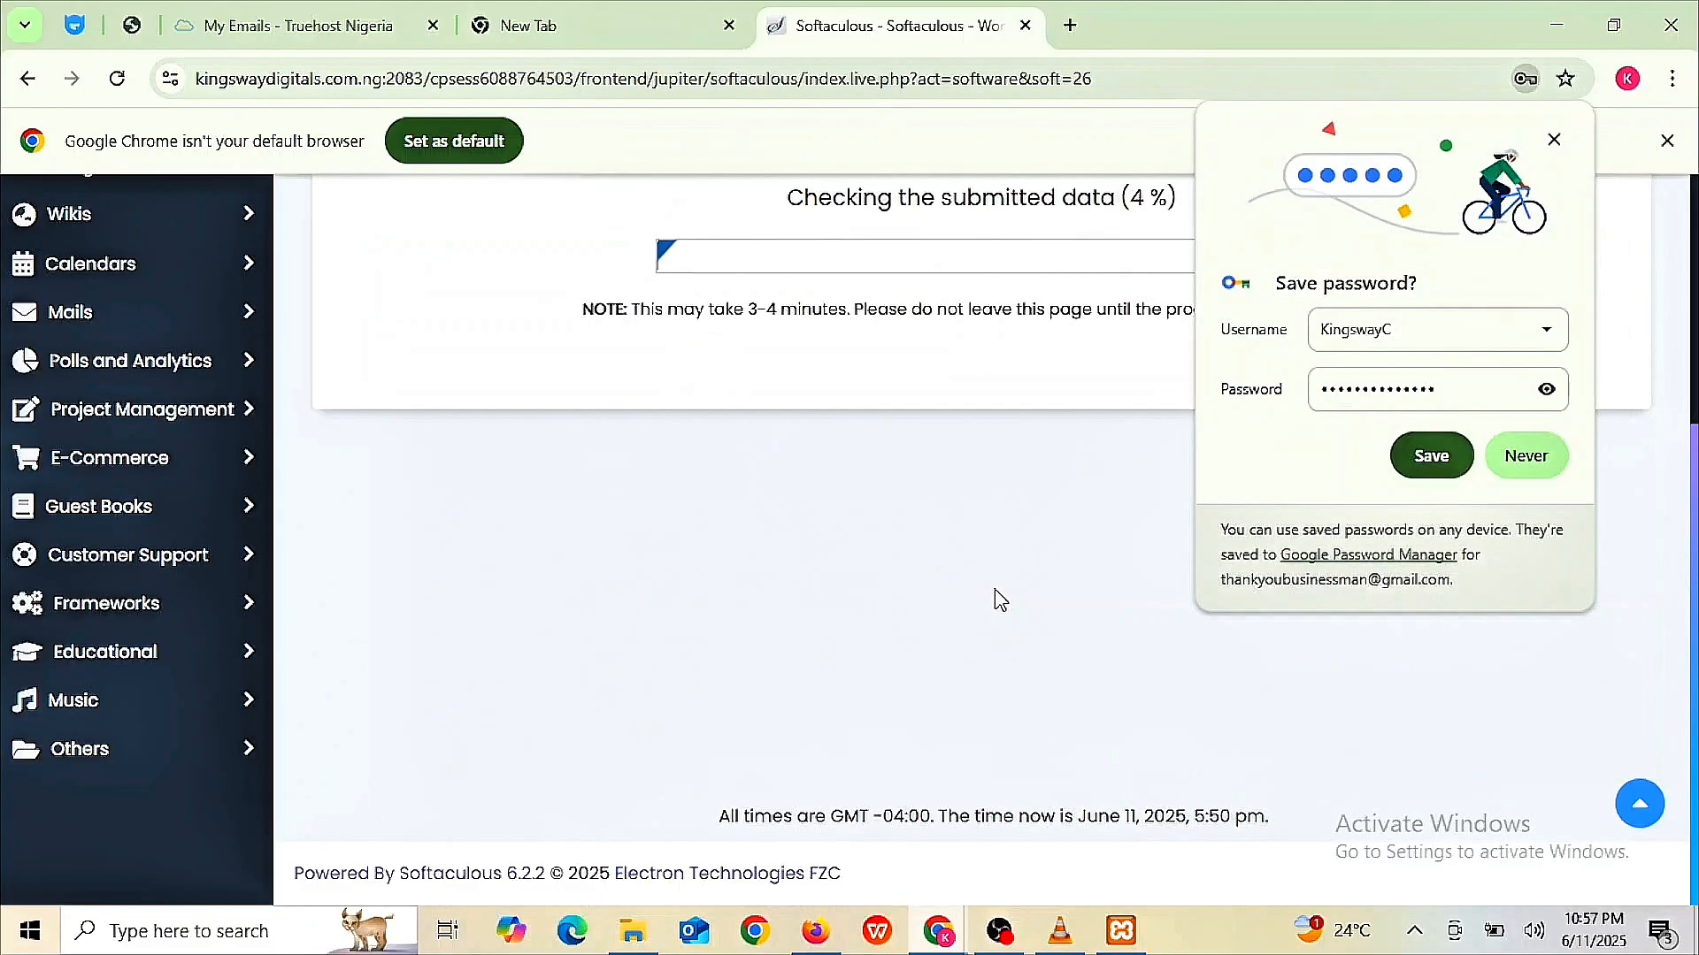
click(1429, 457)
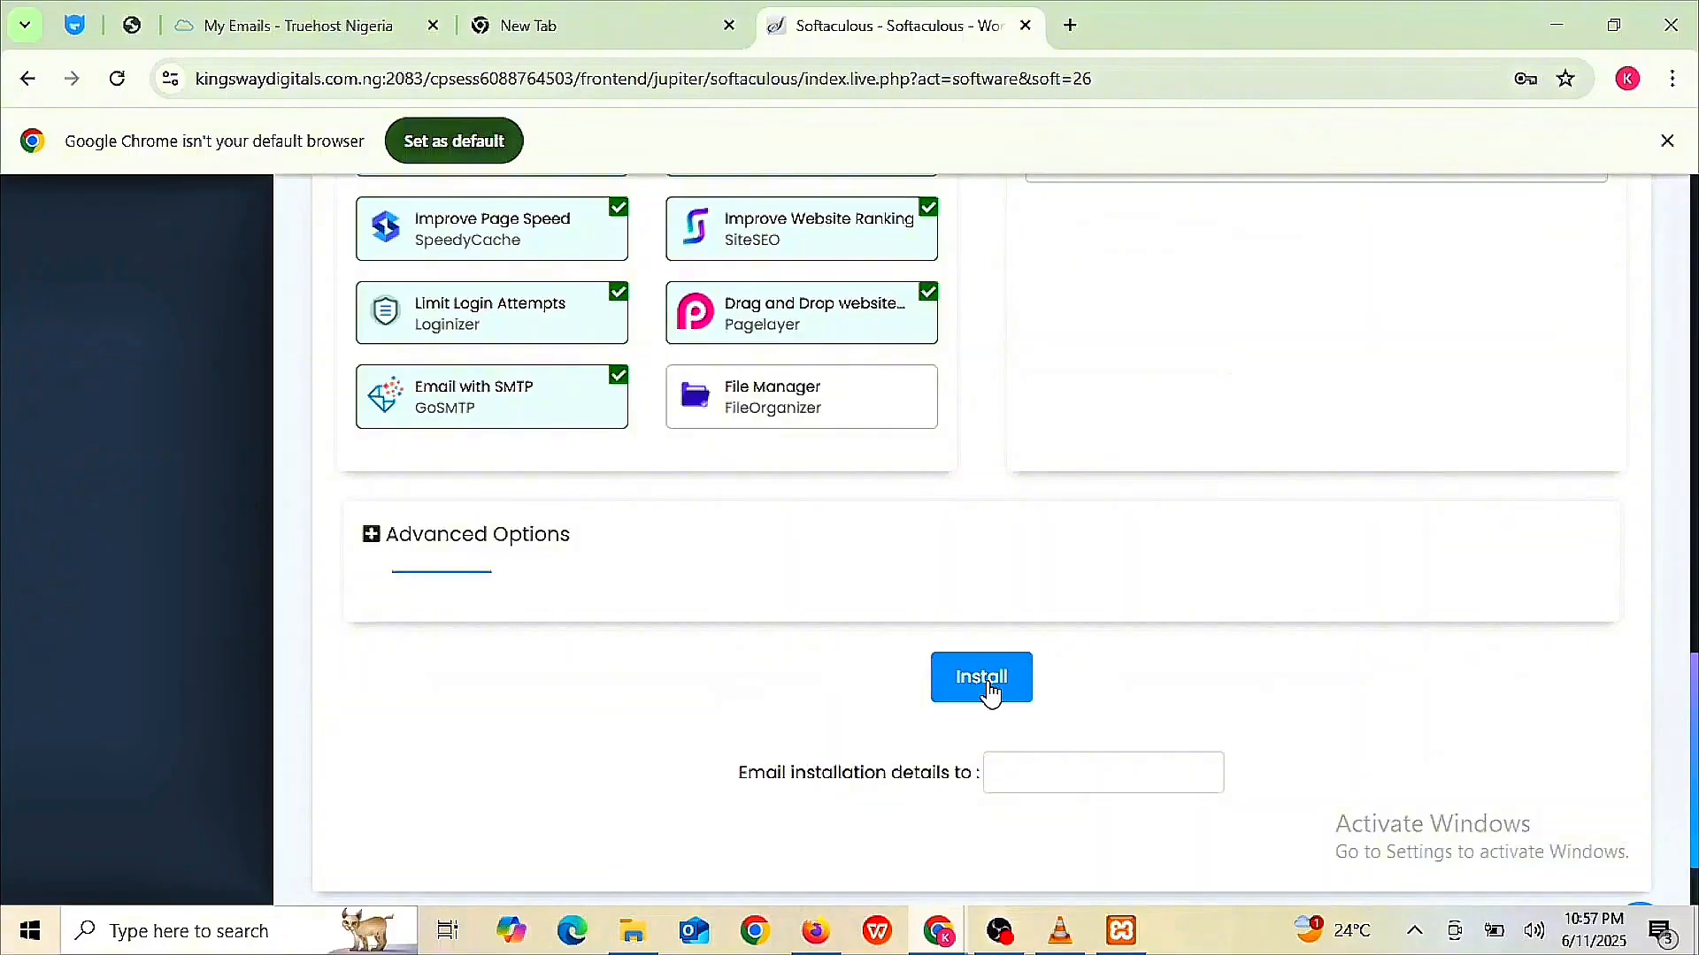
click(987, 683)
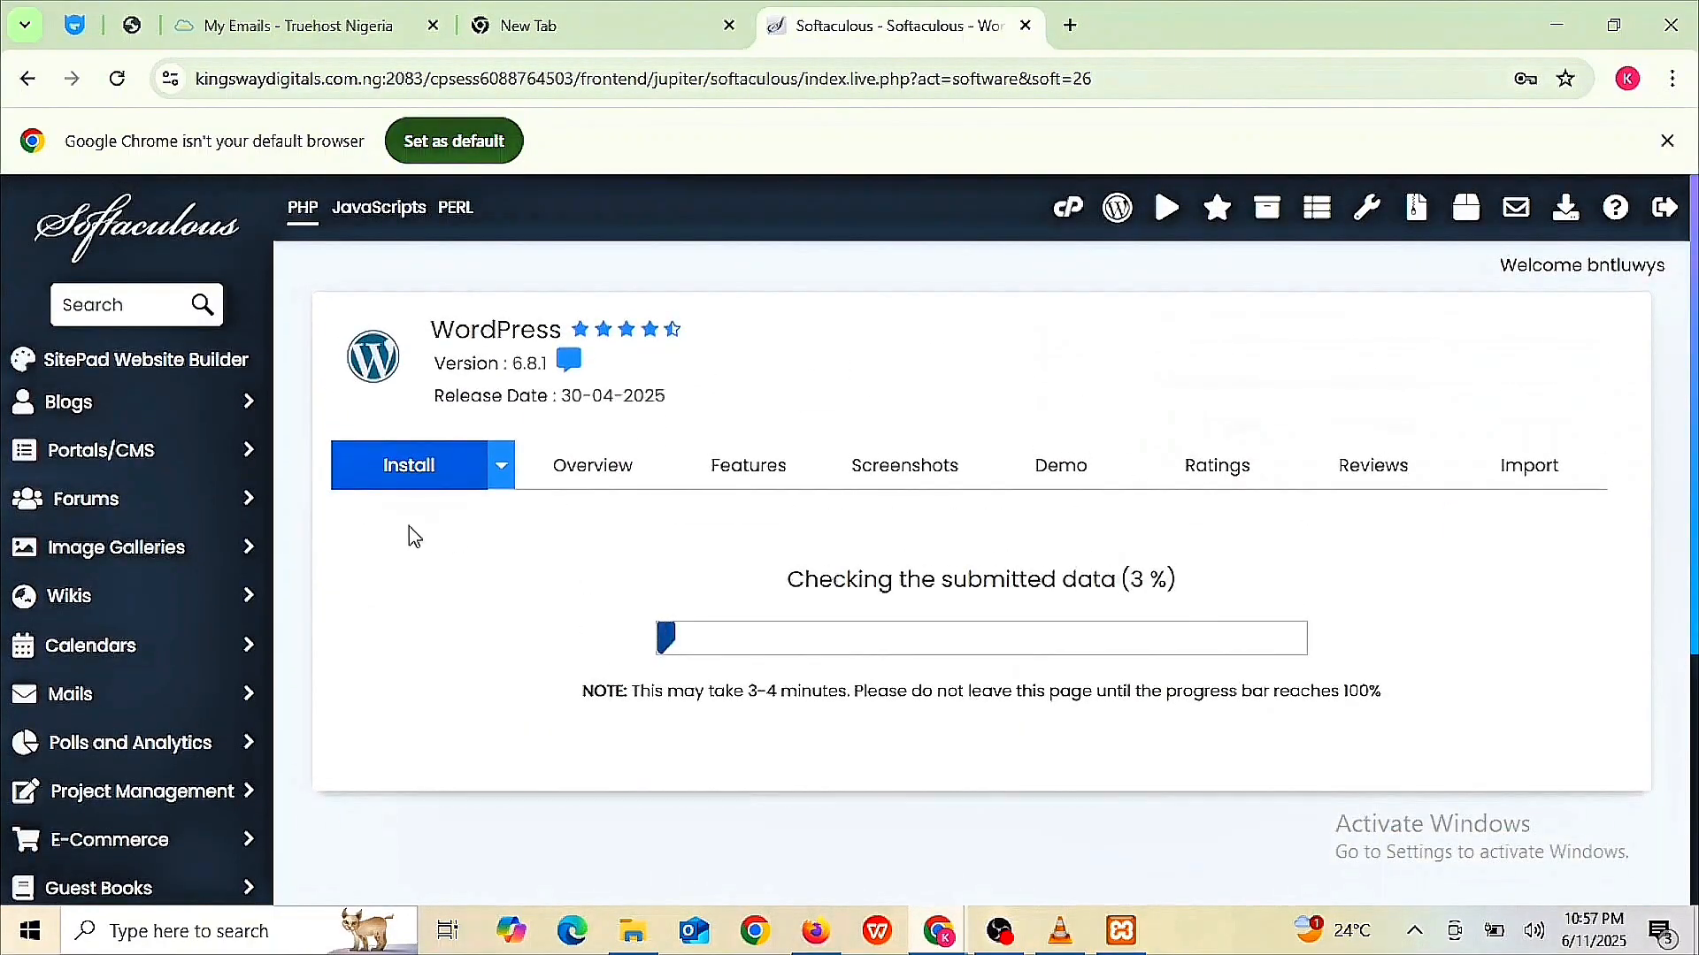
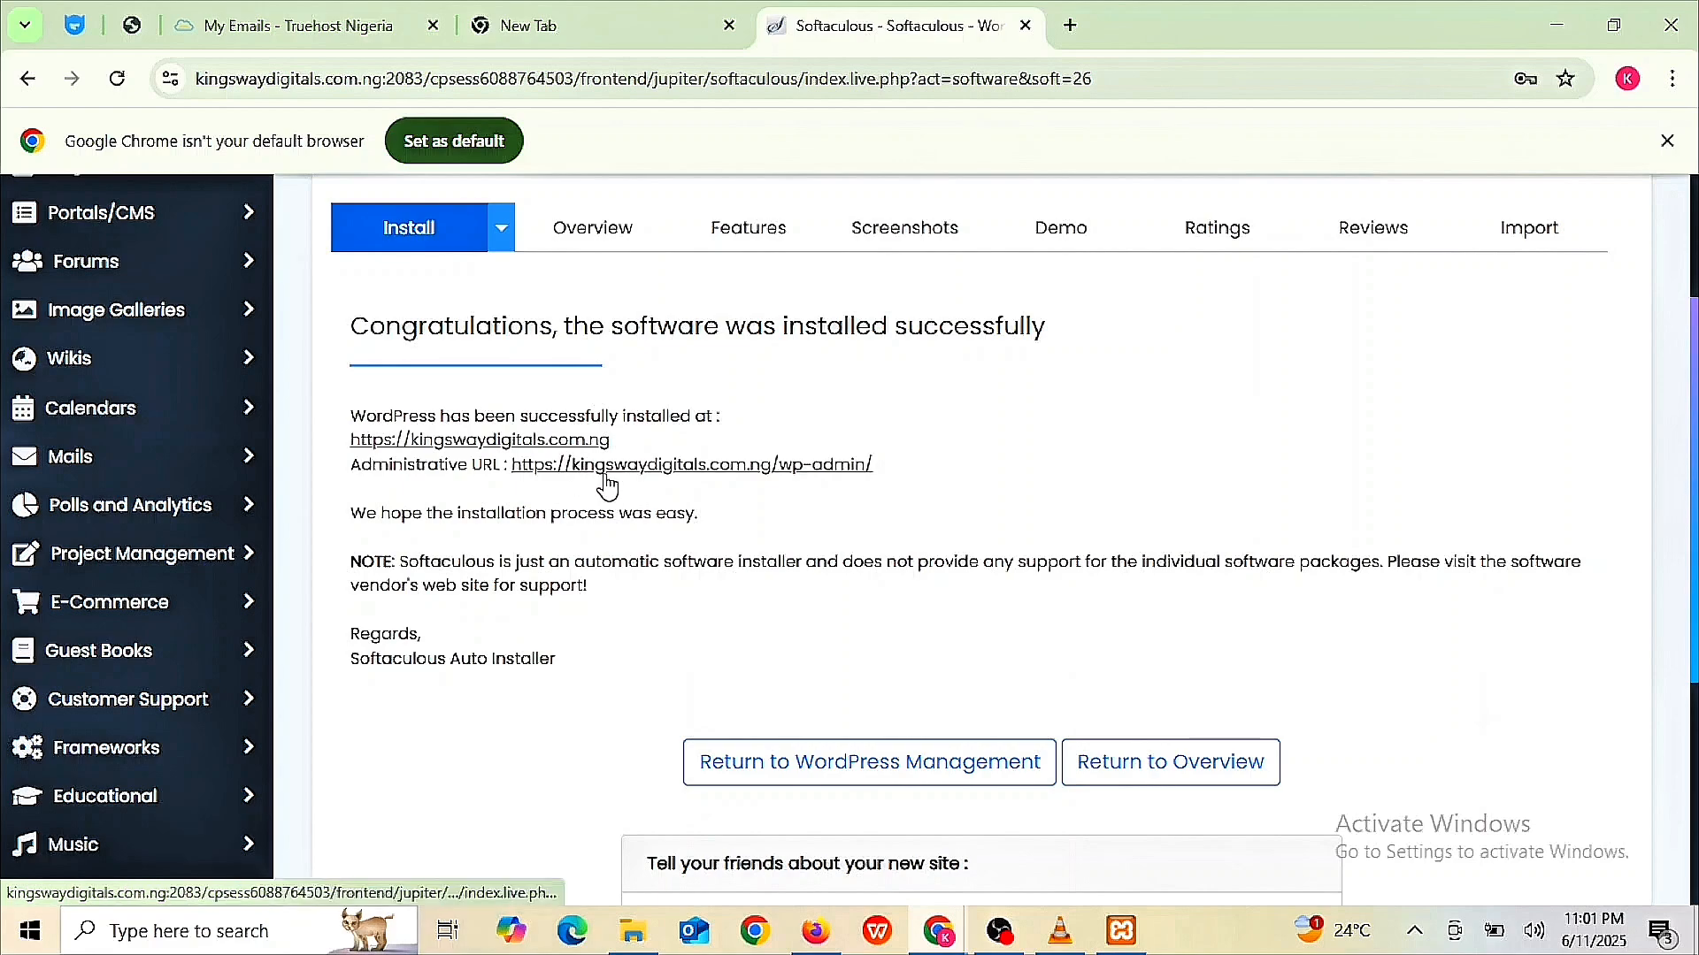
- Preview the new Kingsway Digitals site, then open its Administrative URL from Softaculous
click(516, 441)
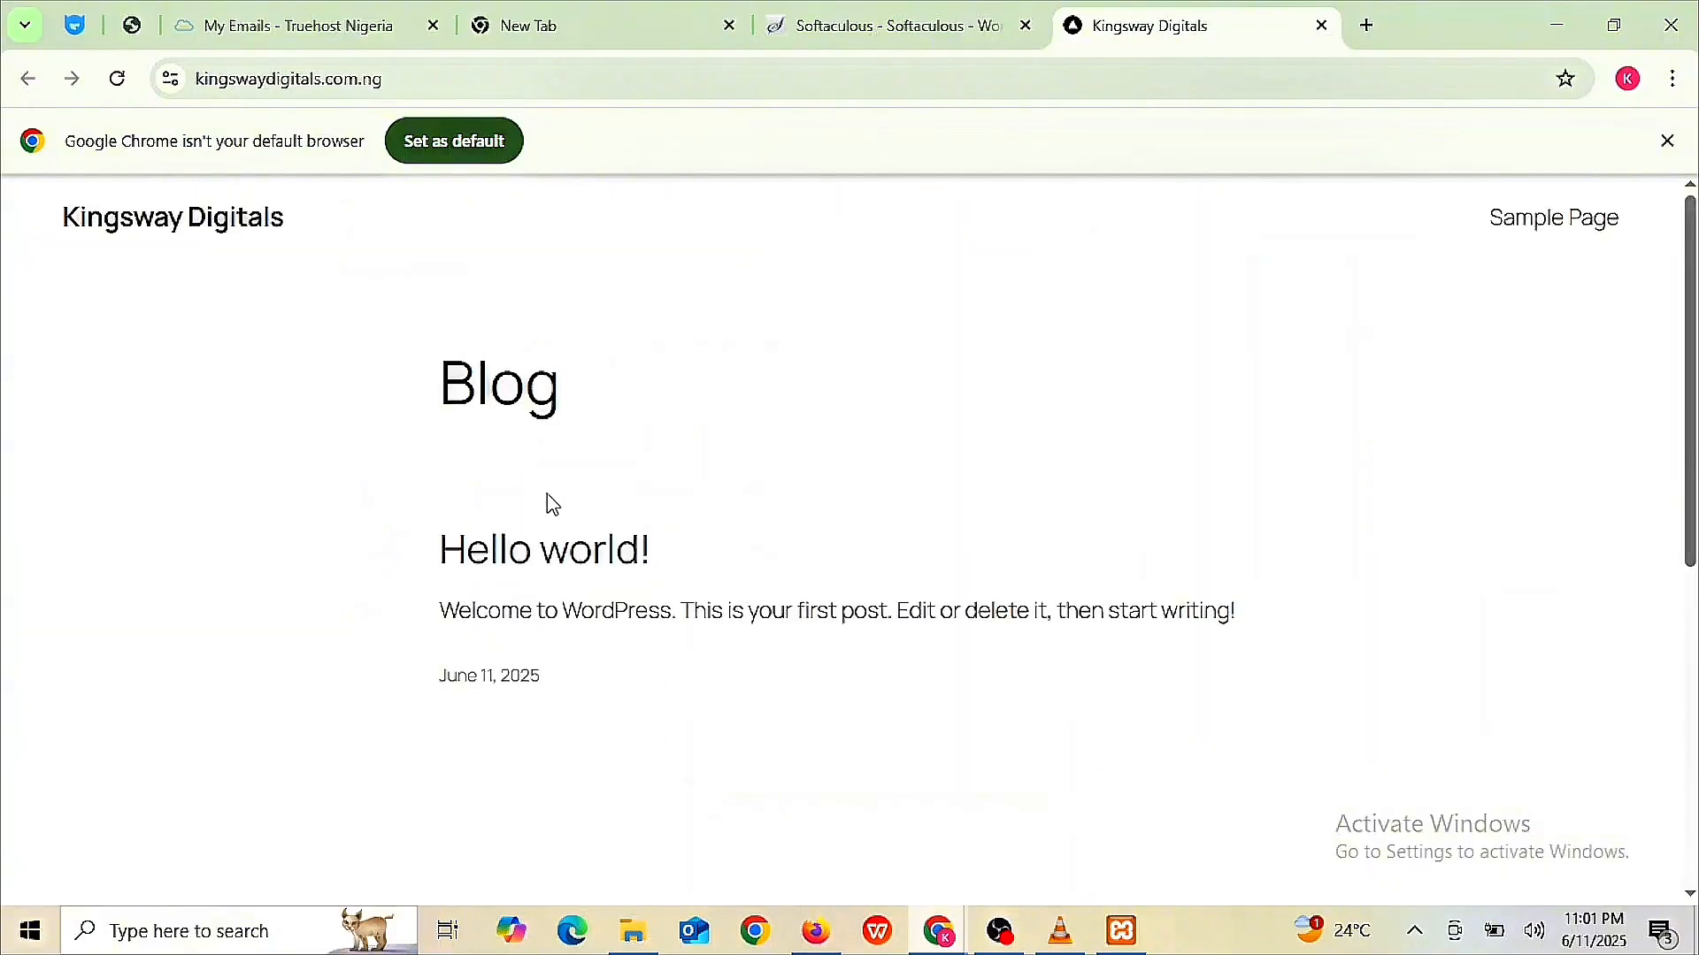
scroll(532, 507, down, 8)
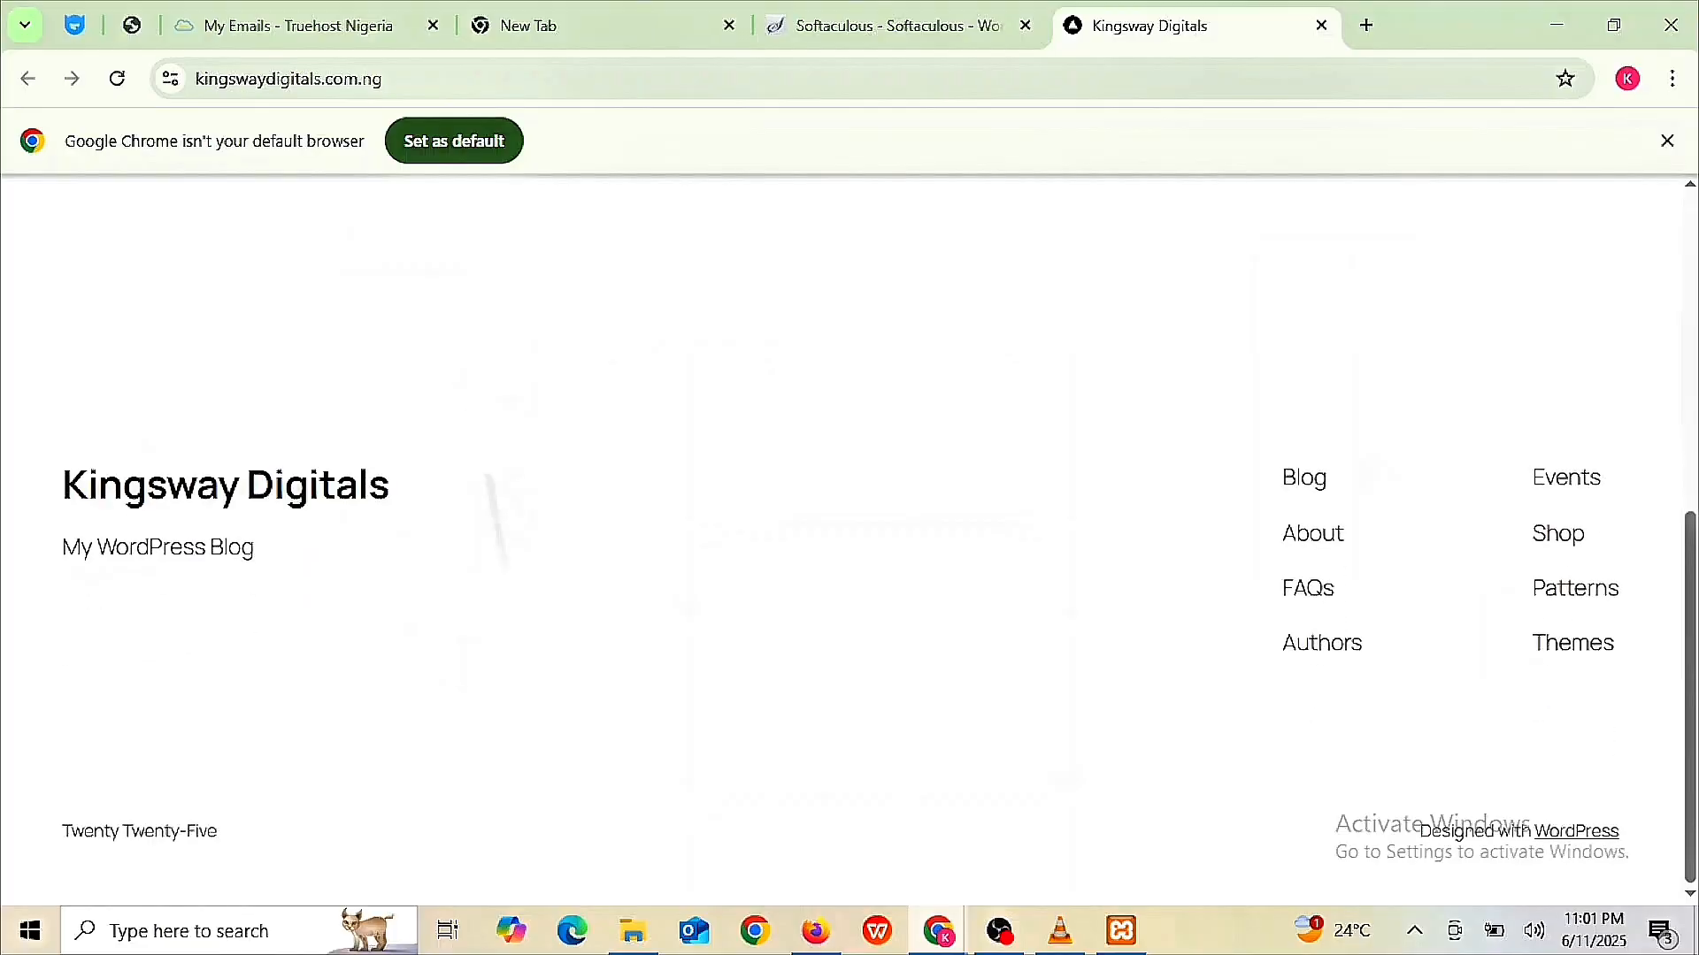
scroll(532, 507, up, 8)
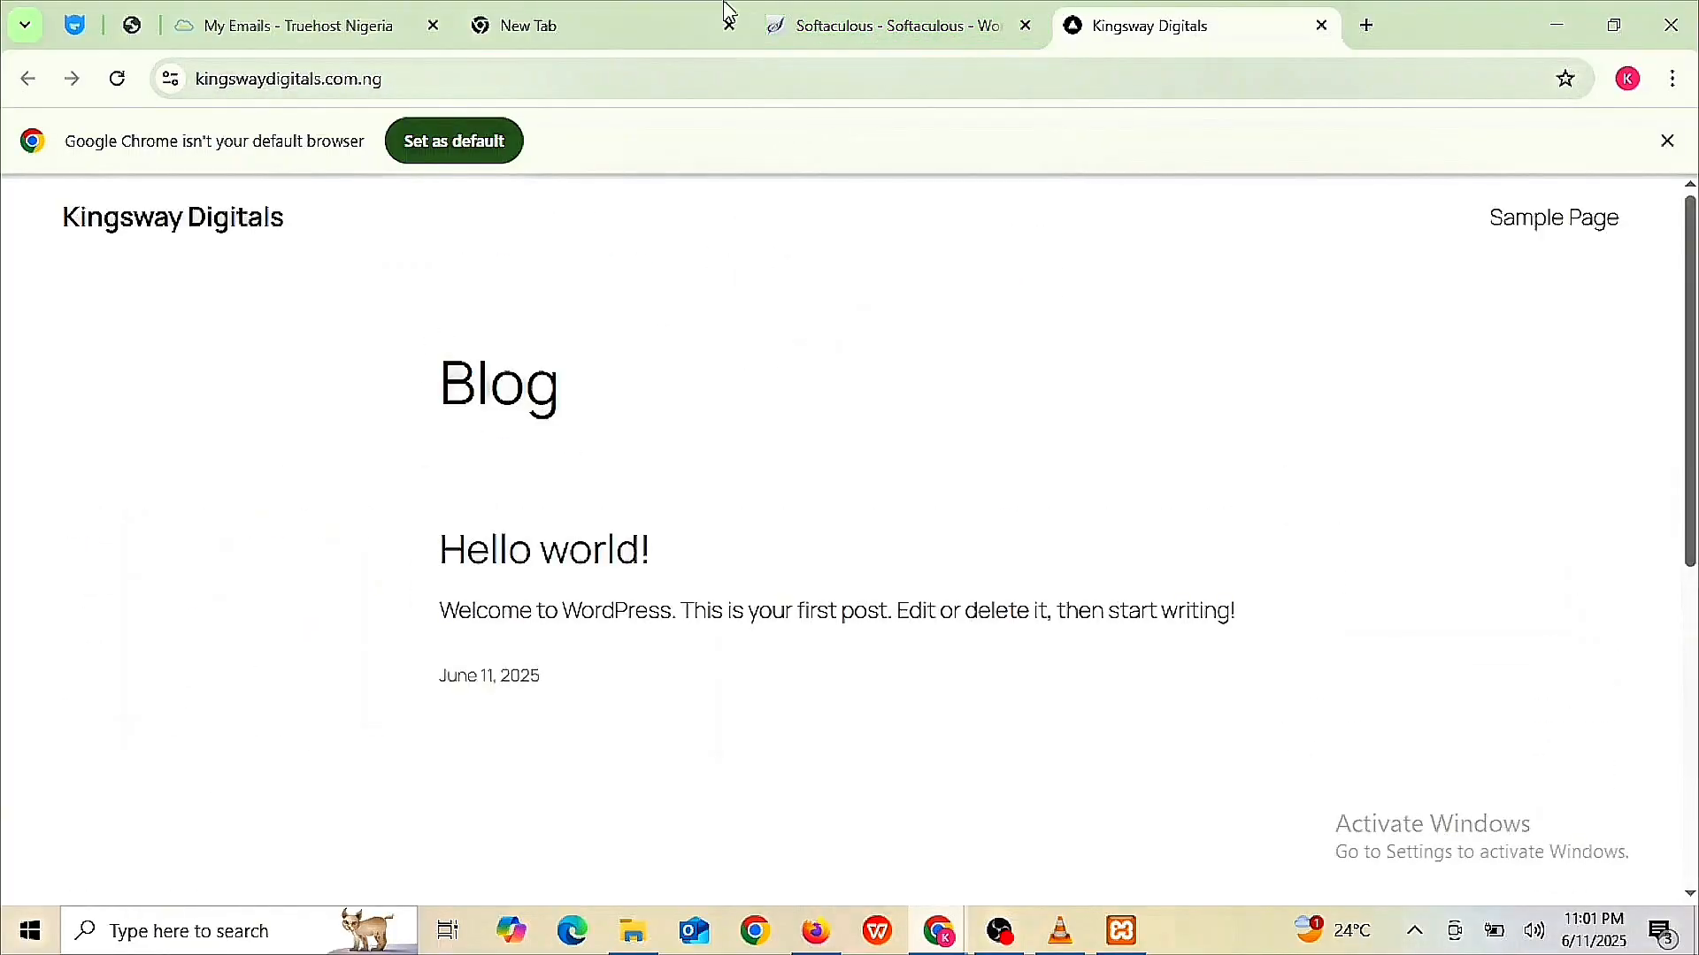
click(849, 25)
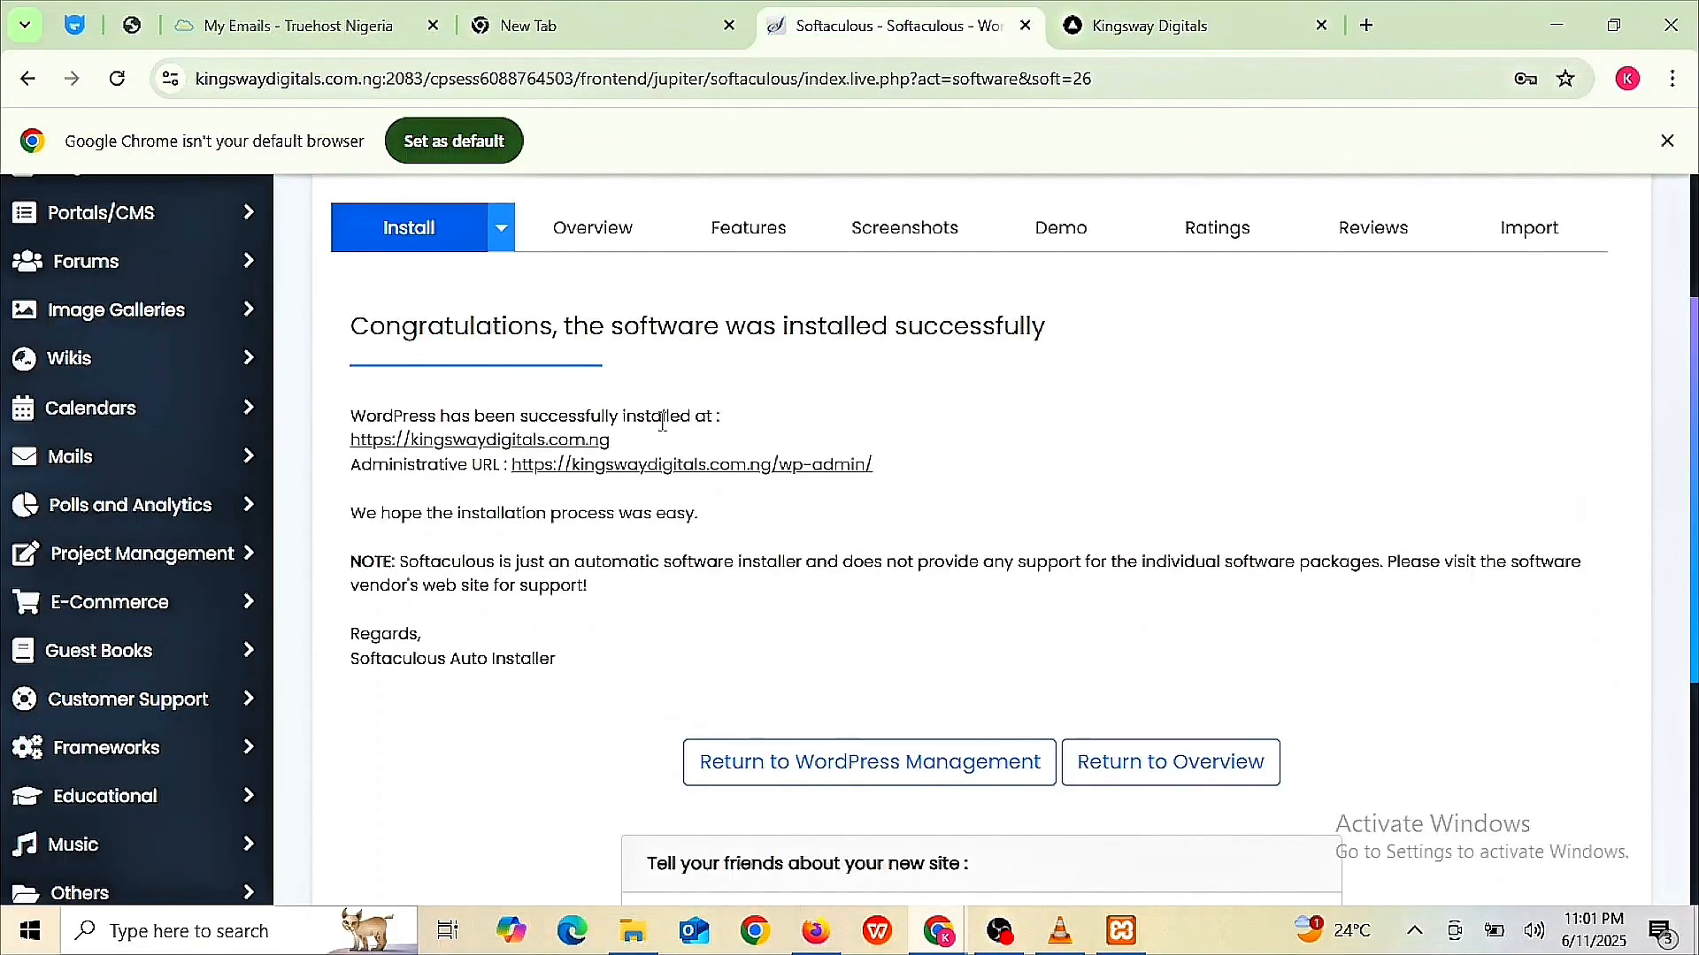
click(659, 469)
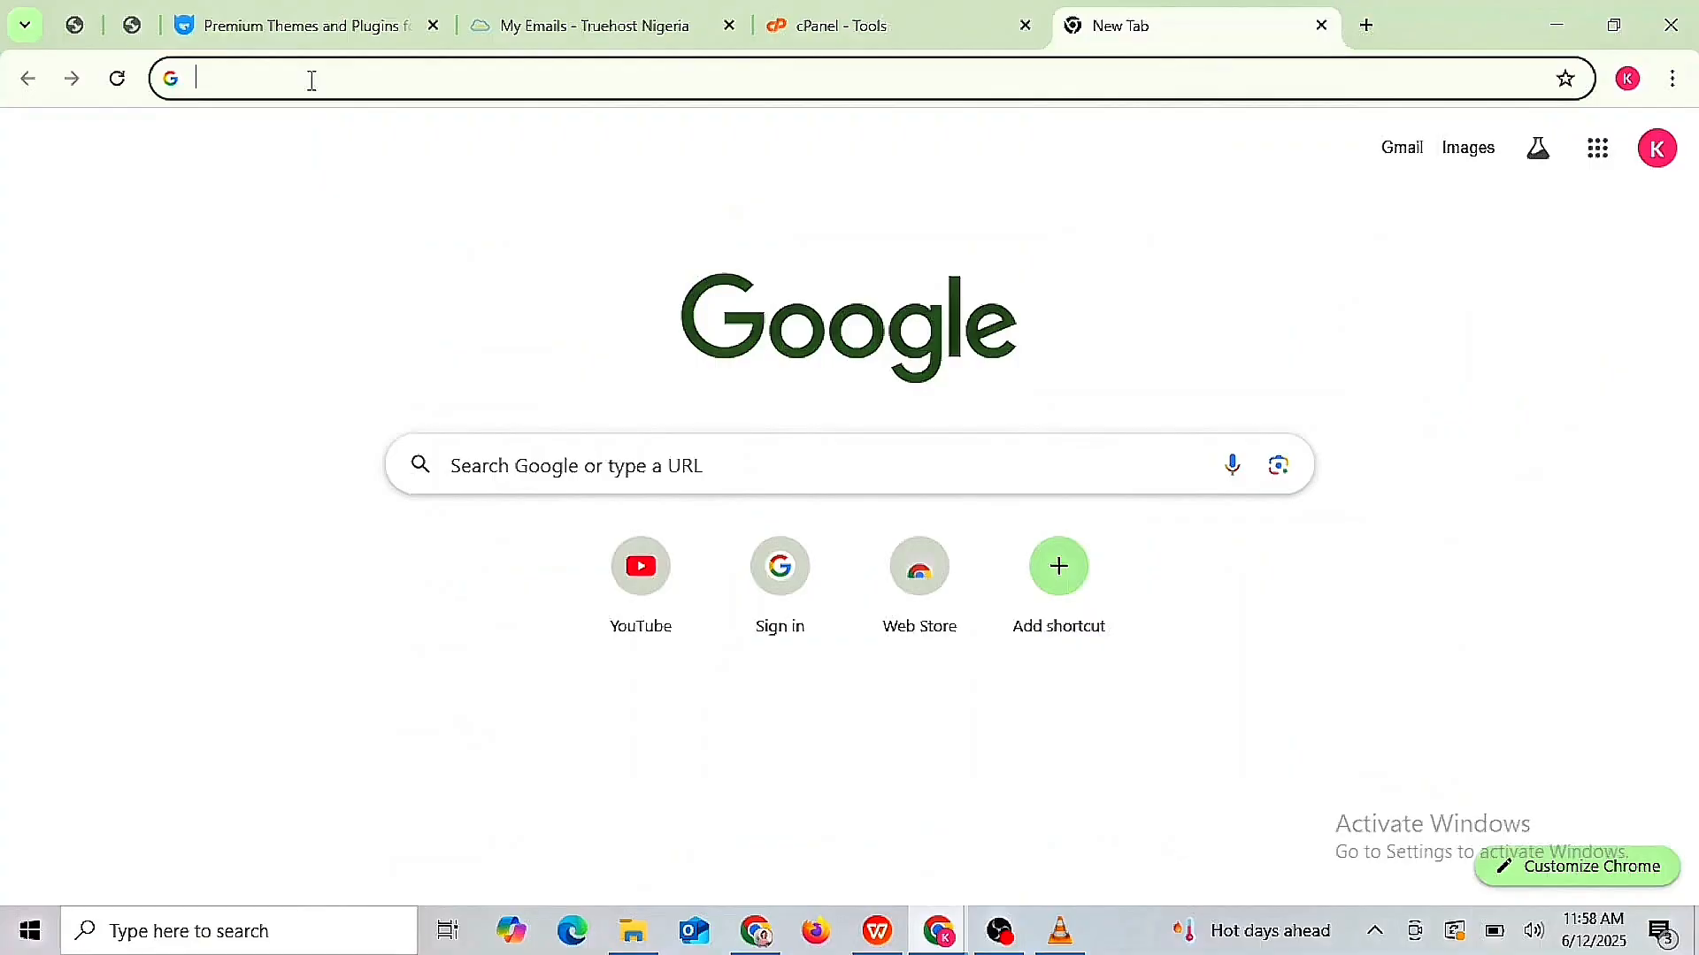
- Go to the site's wp-admin address and log in after checking the saved password
text(https://kingswaydigitals.com.ng/wp-admin/)
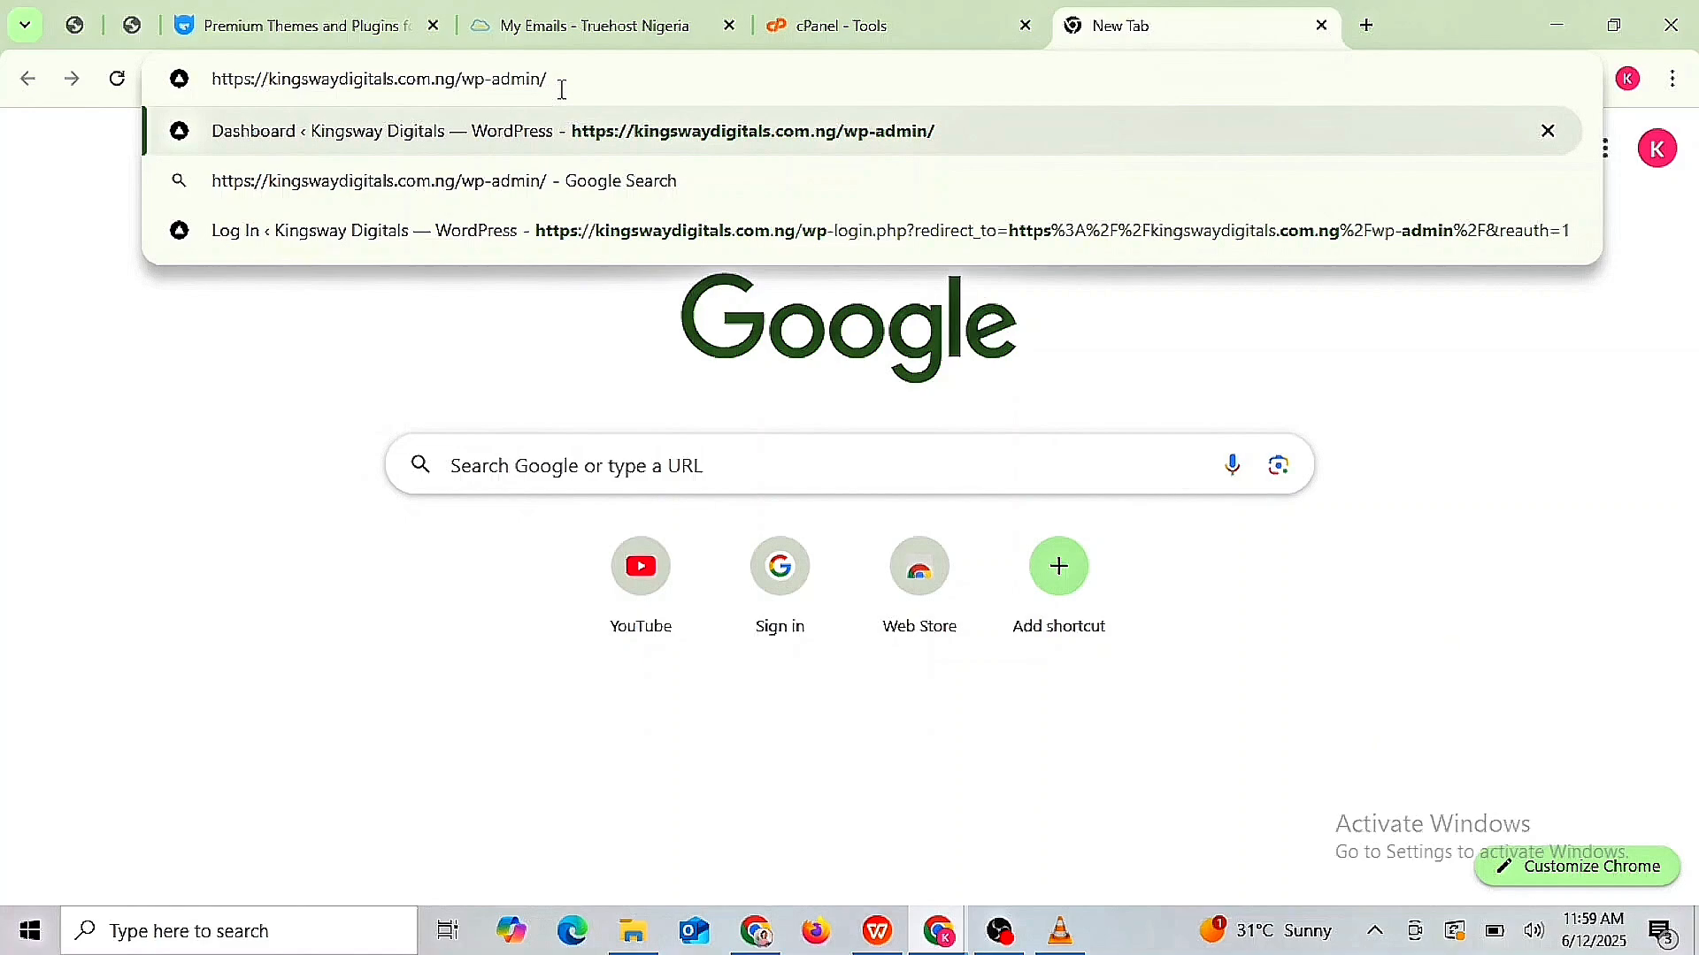
click(727, 142)
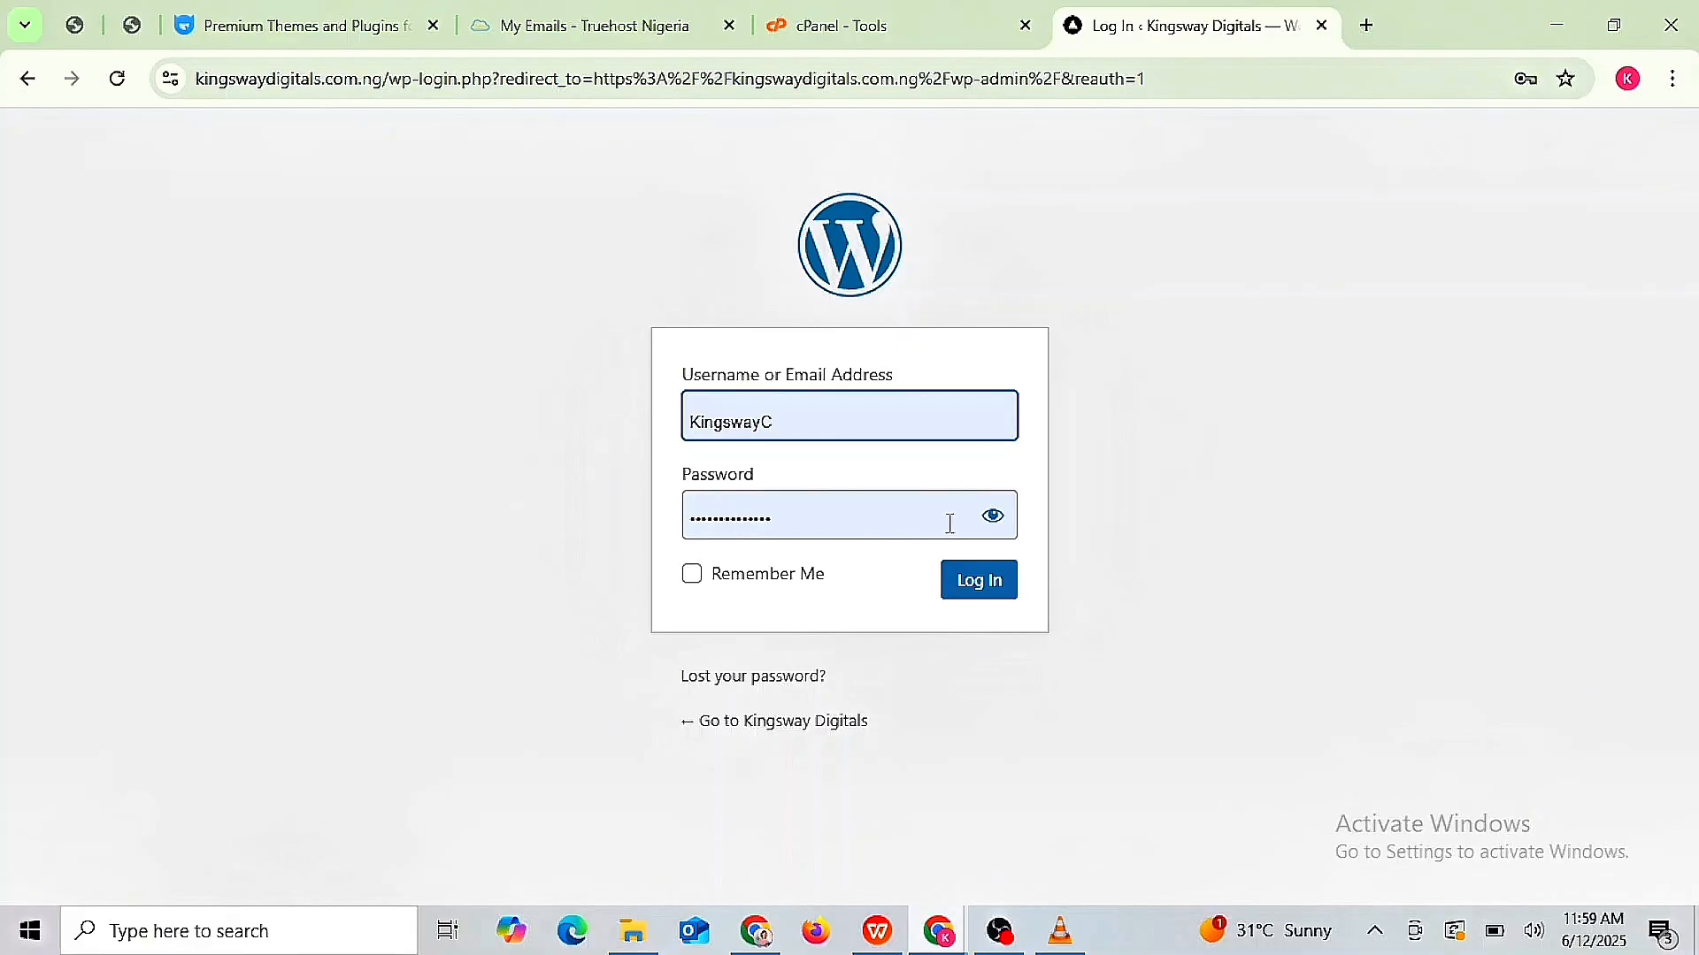
click(995, 521)
click(994, 520)
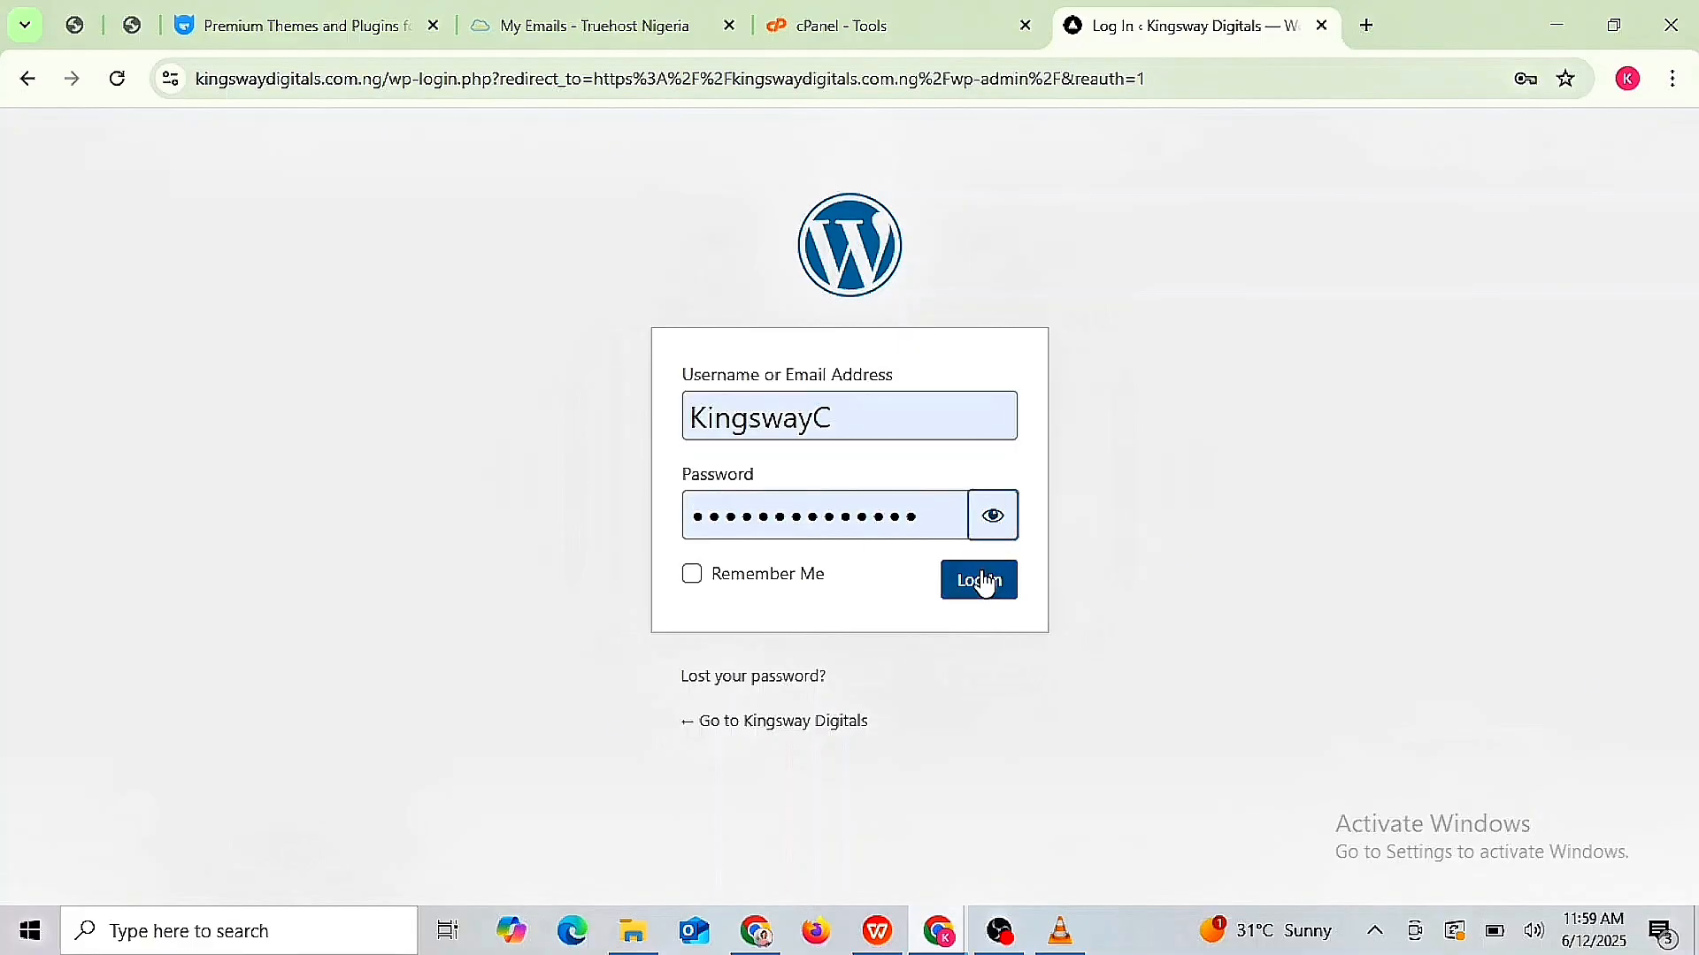
click(983, 584)
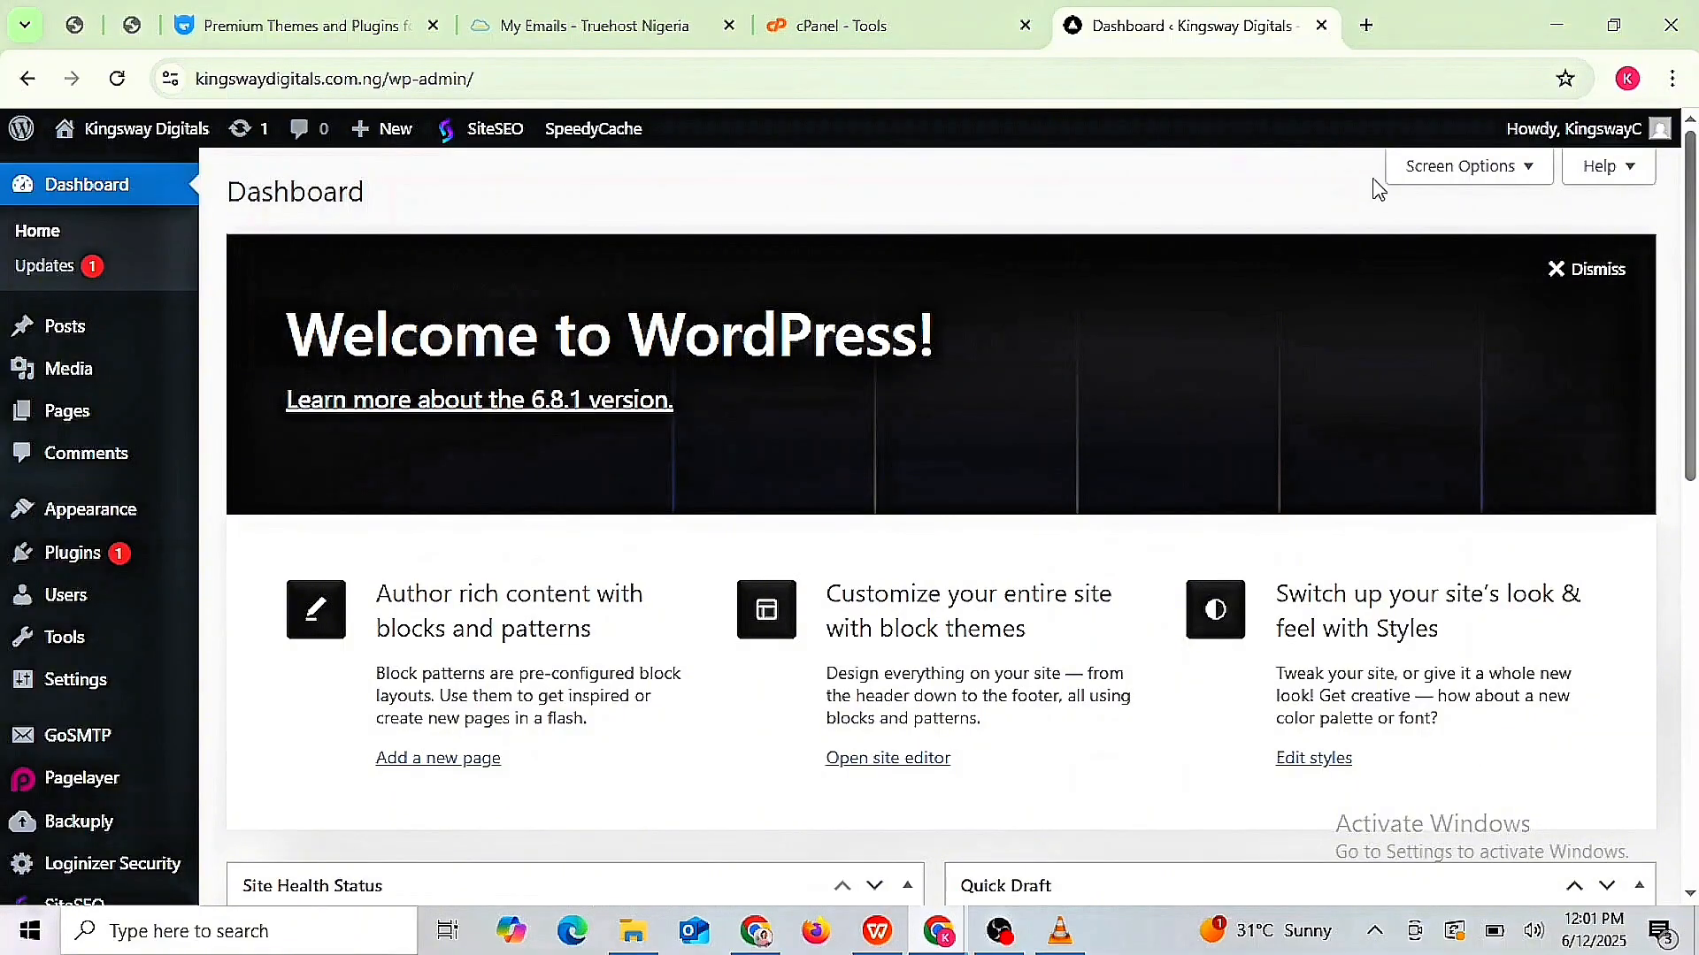
- Expand Screen Options on the Dashboard to show the panel checkboxes
click(1528, 171)
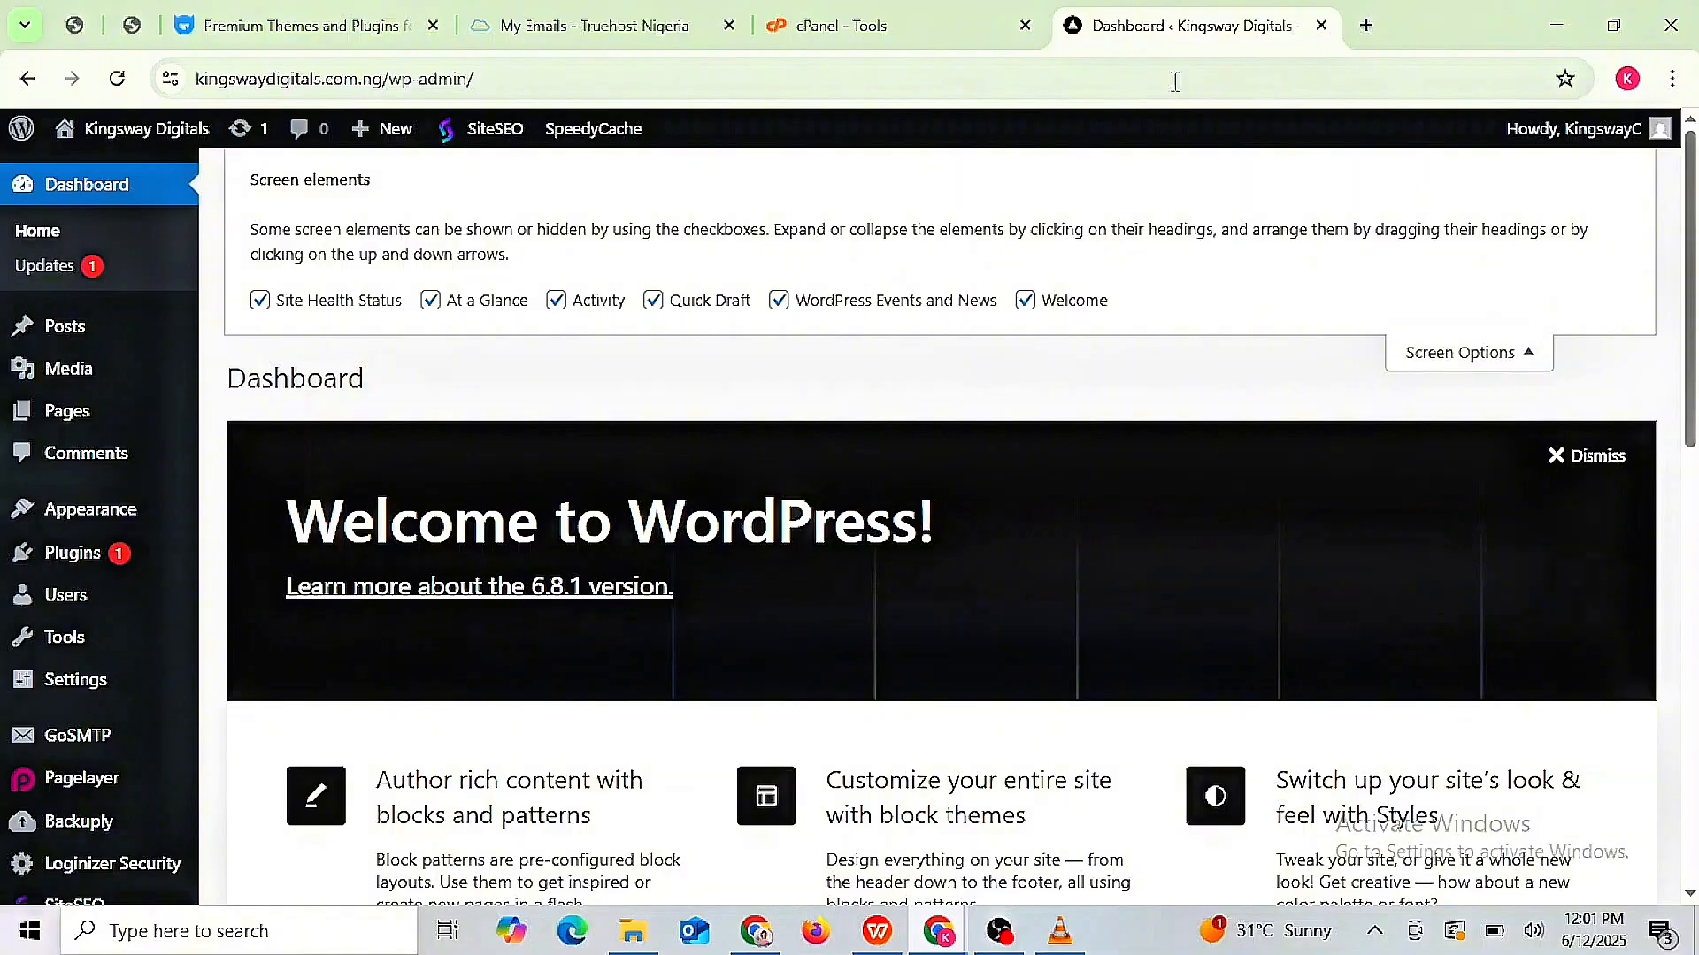
- Hide the Welcome, Events and News, Quick Draft, Activity and At a Glance panels
click(1025, 302)
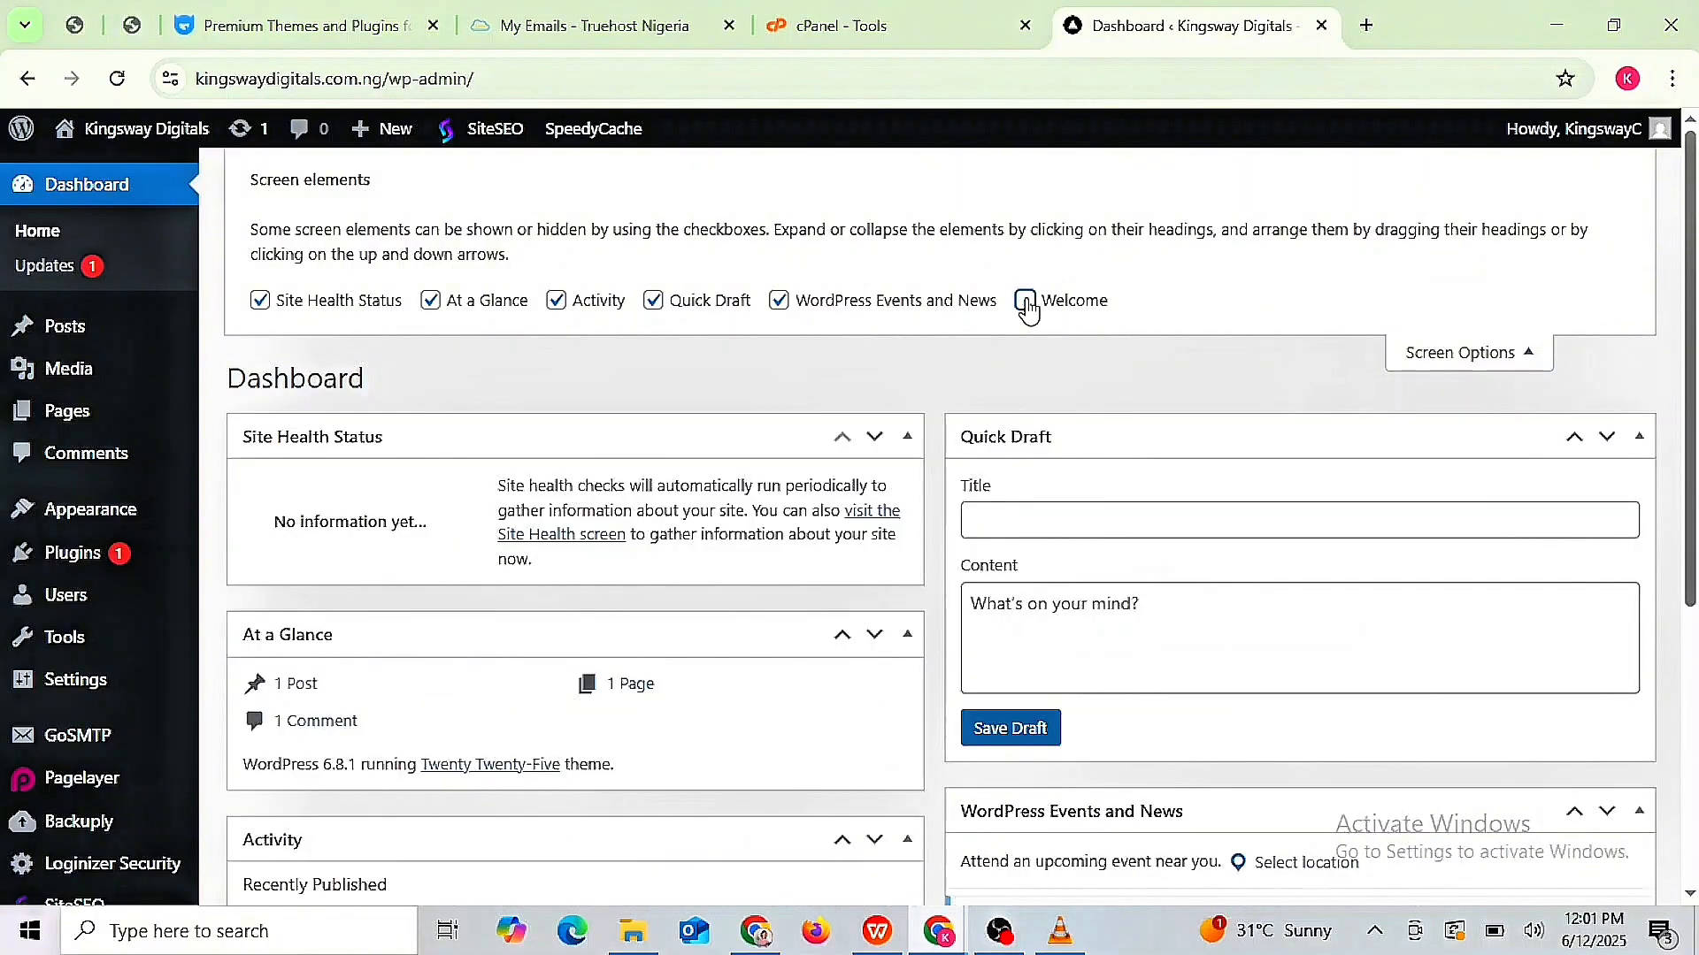
click(779, 302)
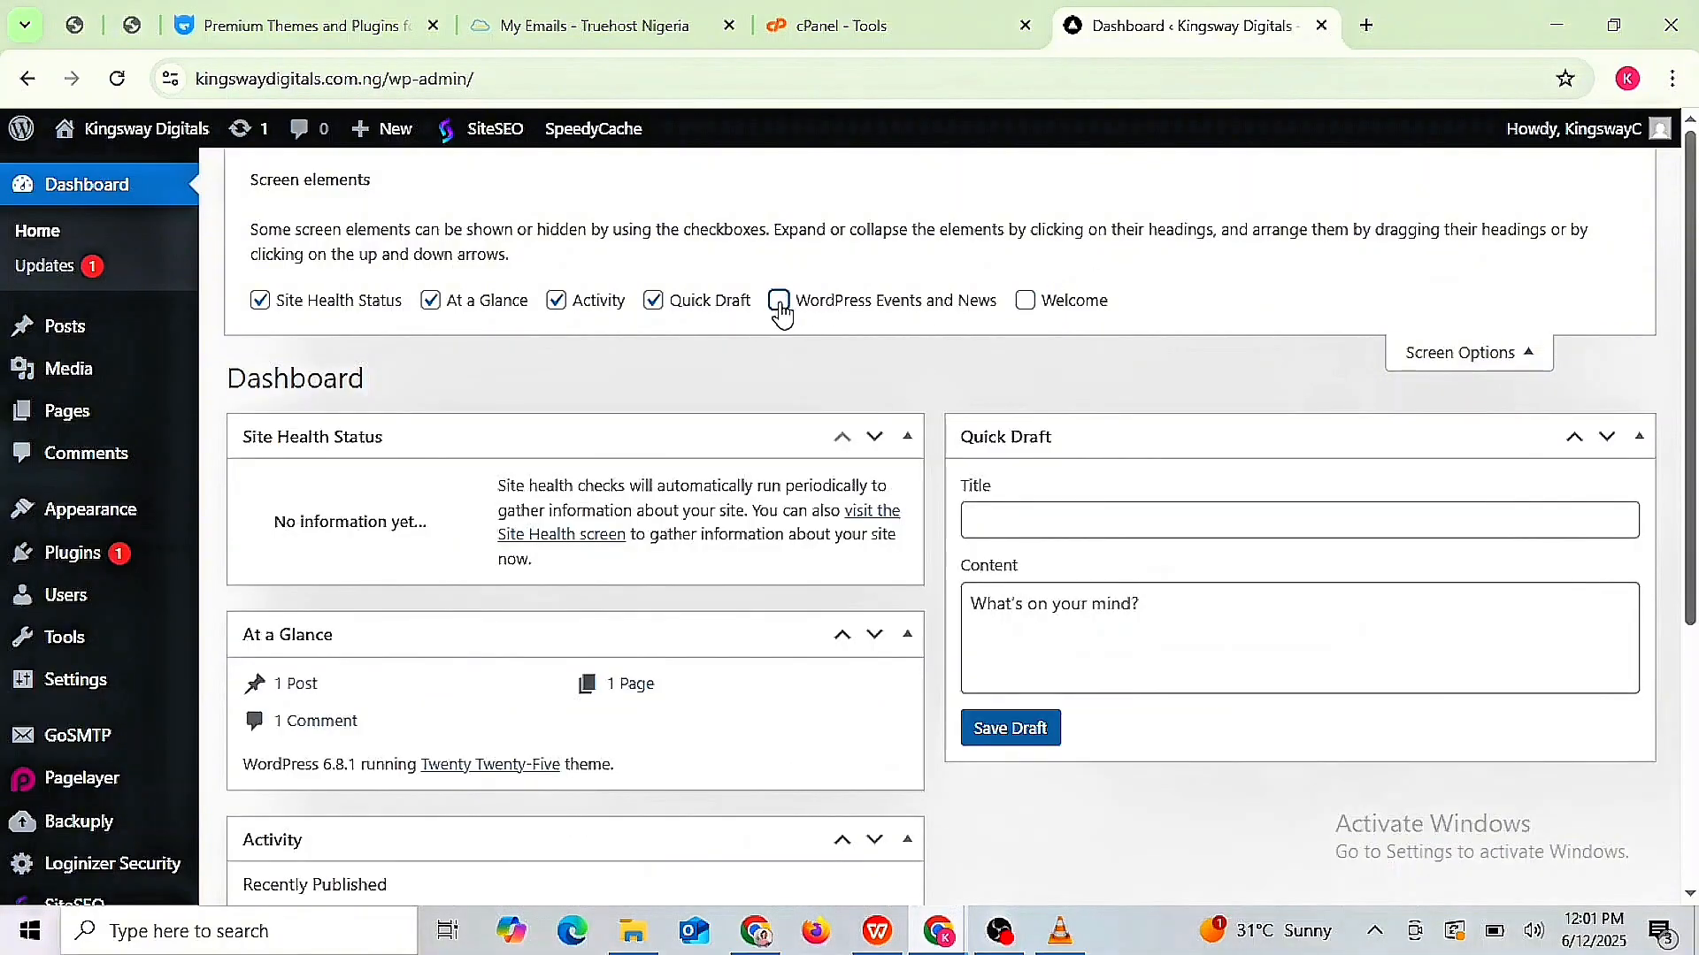
click(655, 303)
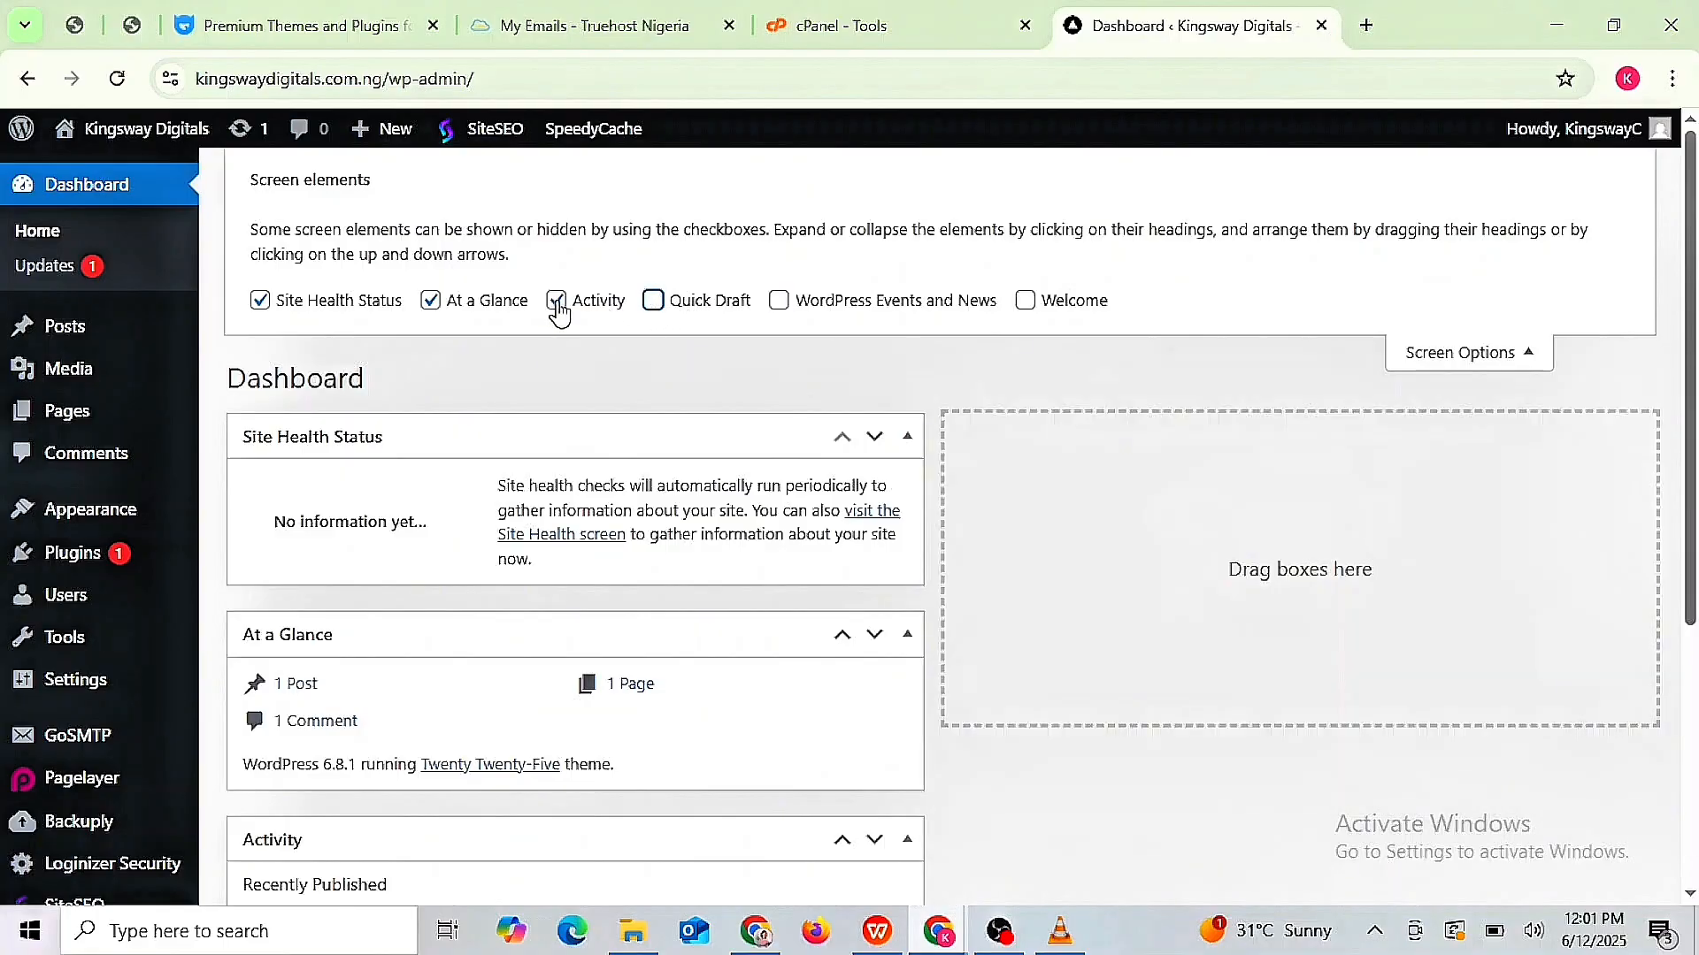
click(556, 305)
click(431, 303)
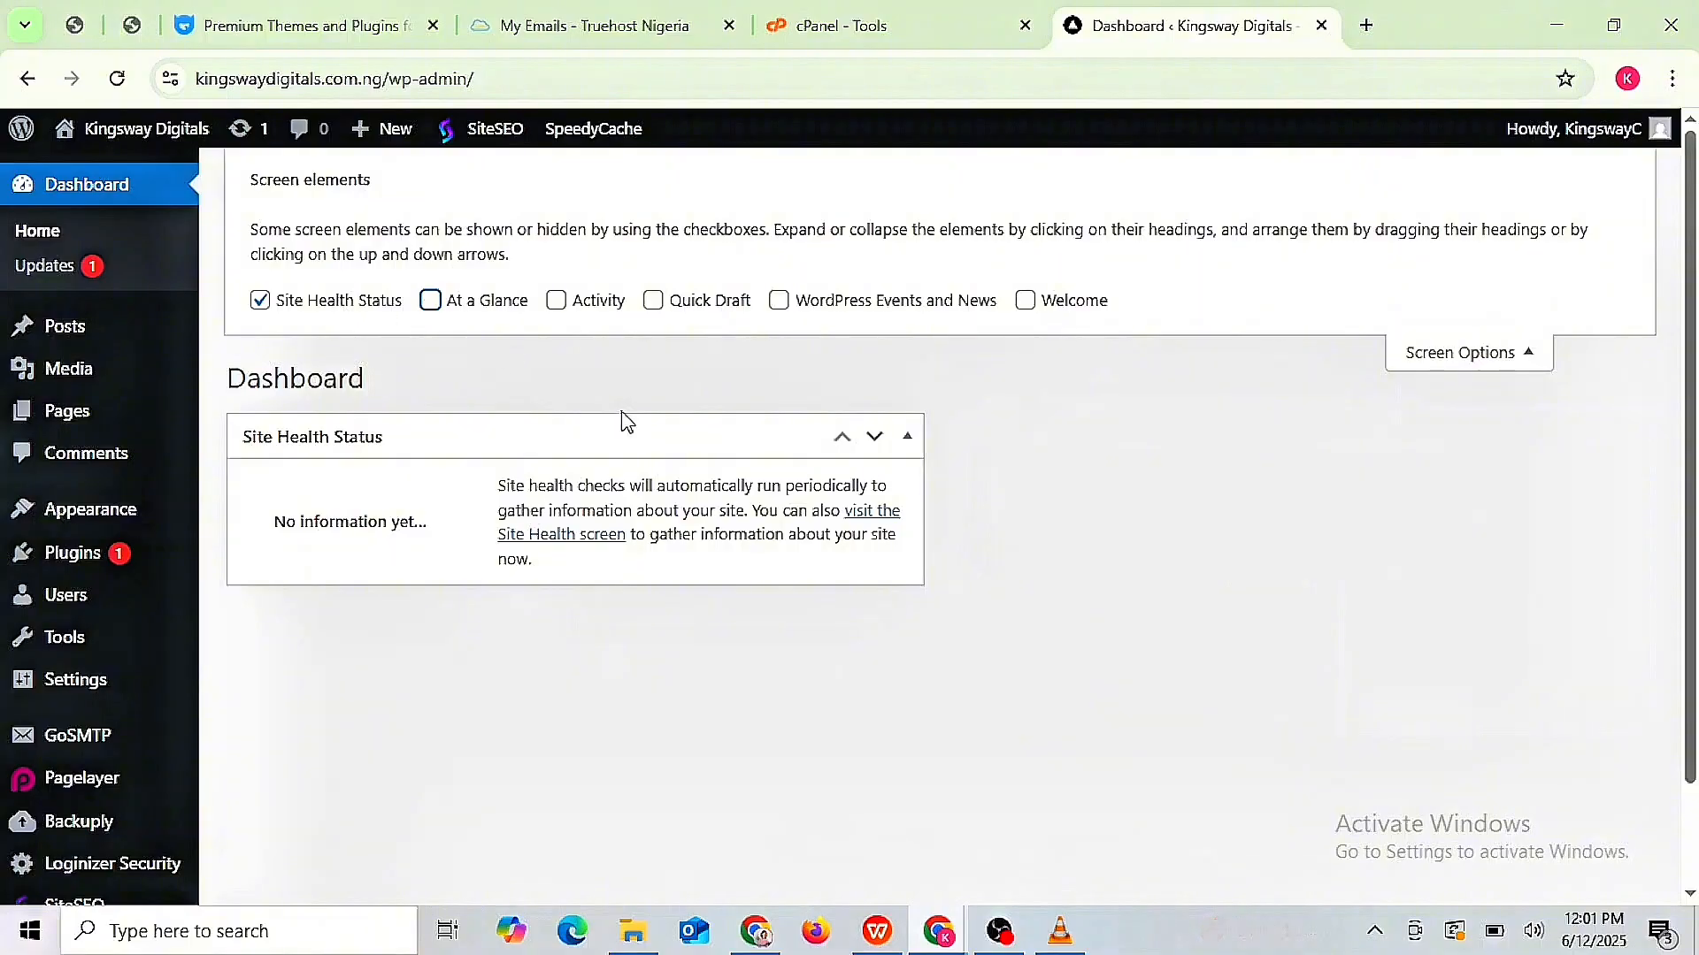
click(1471, 365)
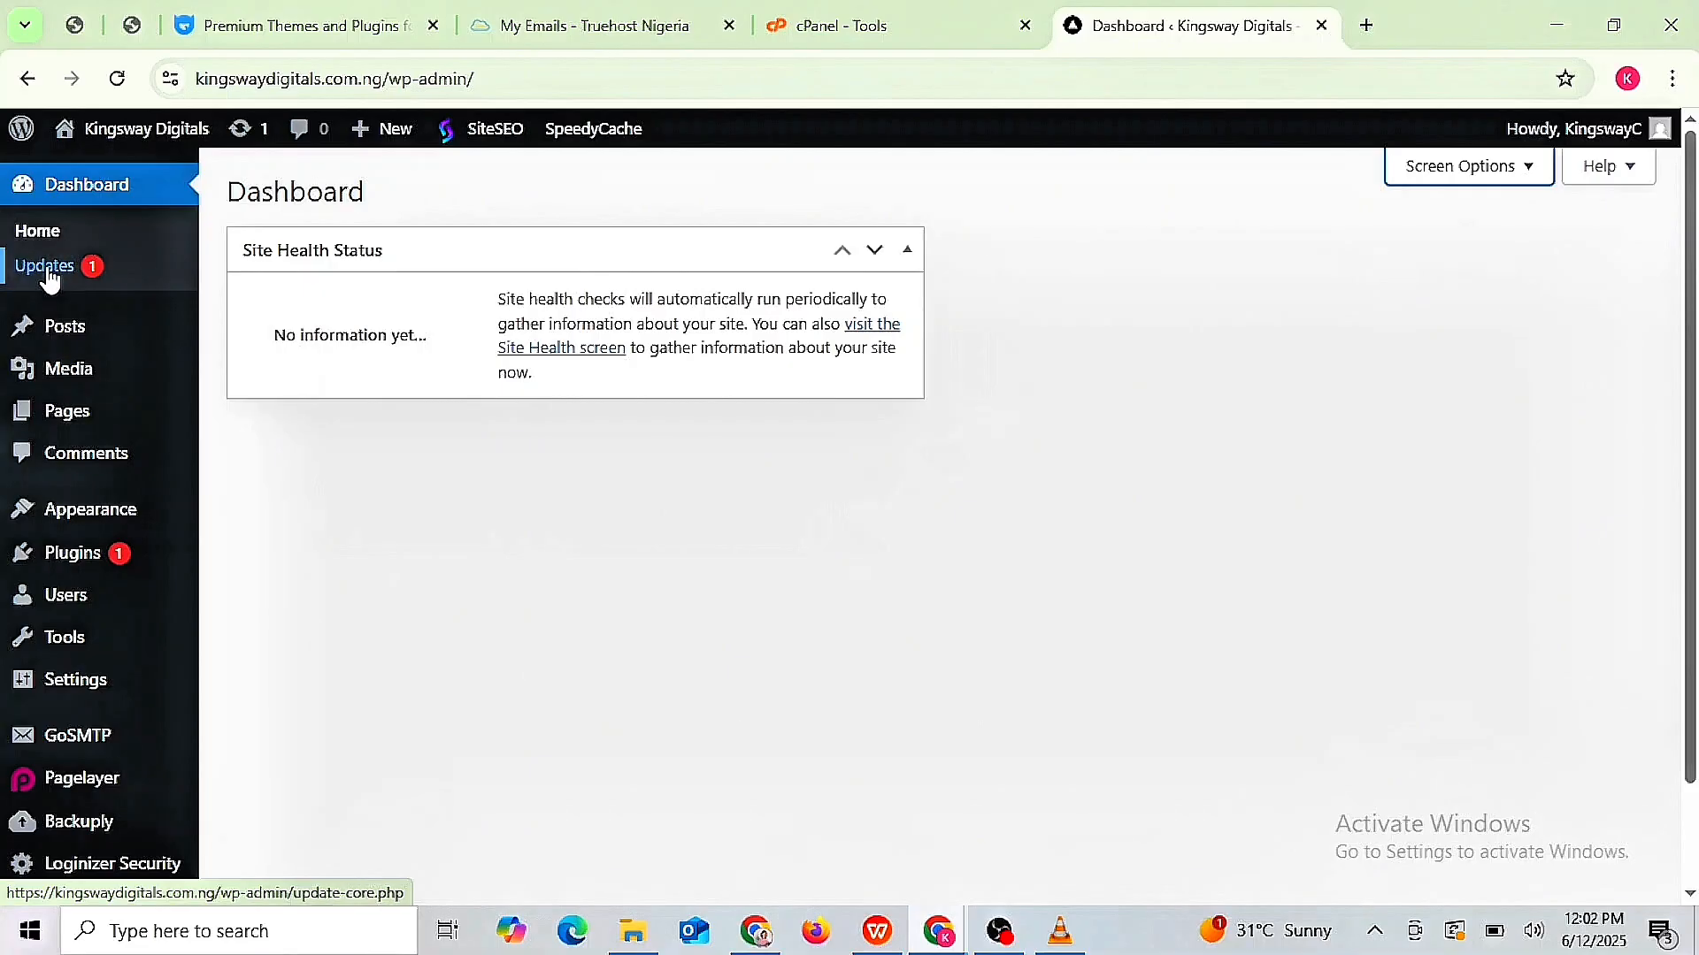
- Open Dashboard > Updates and review the Akismet 5.4 plugin update and themes
click(78, 276)
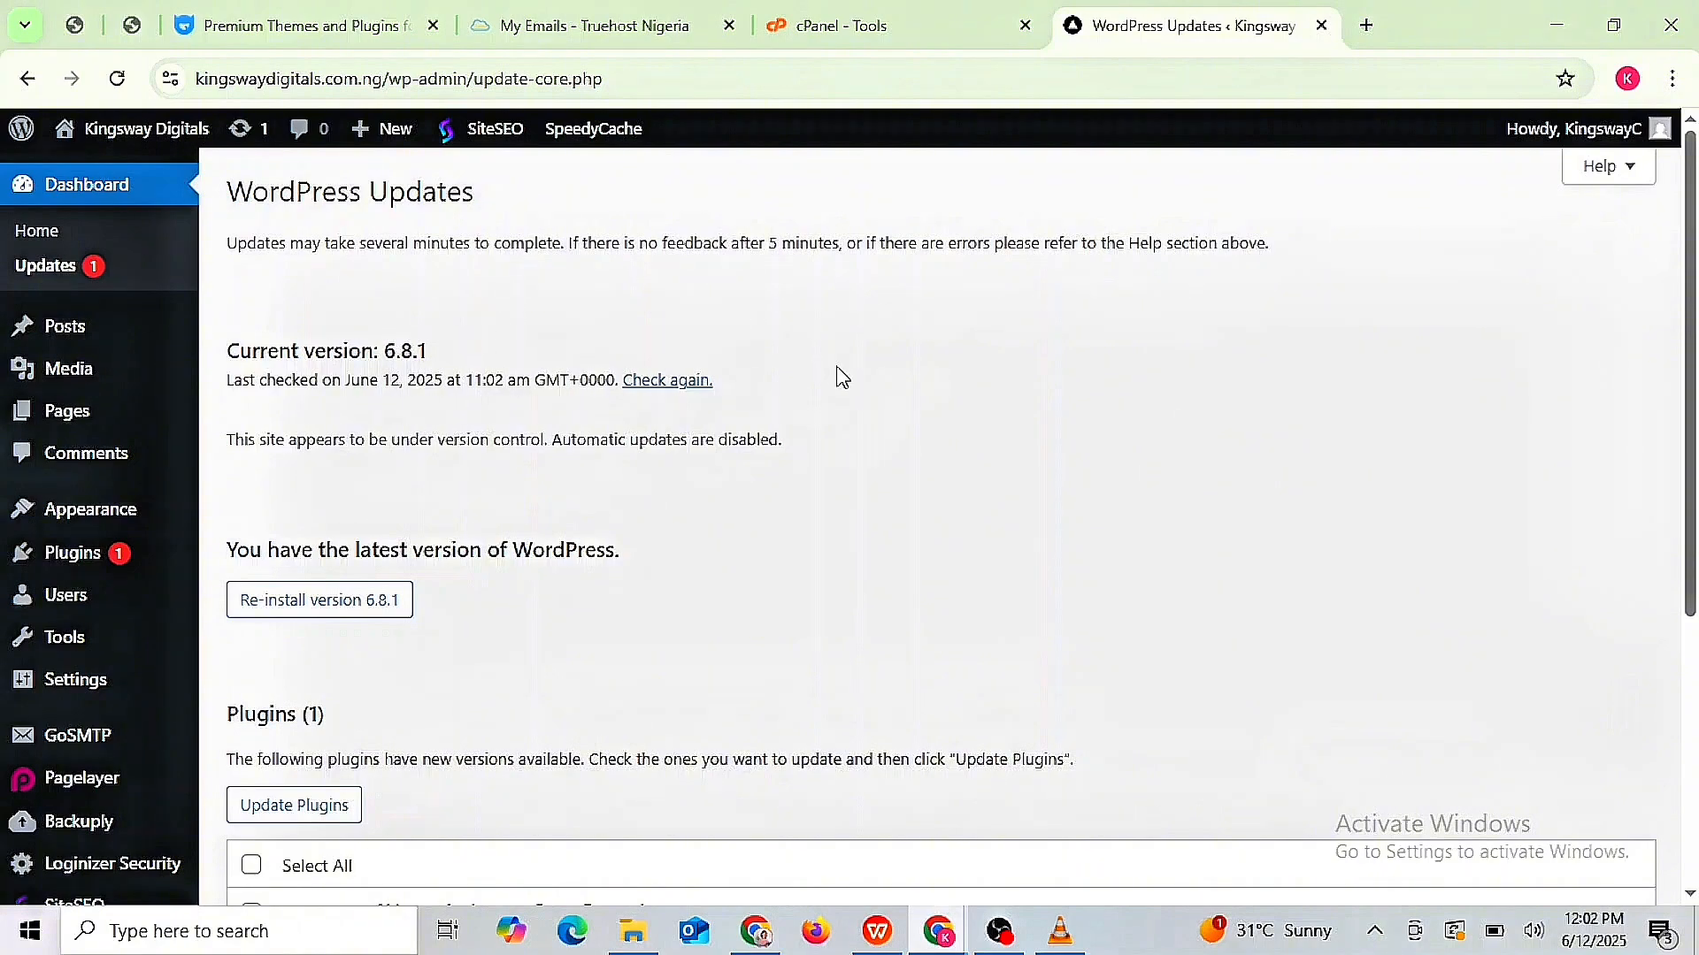
scroll(836, 378, down, 3)
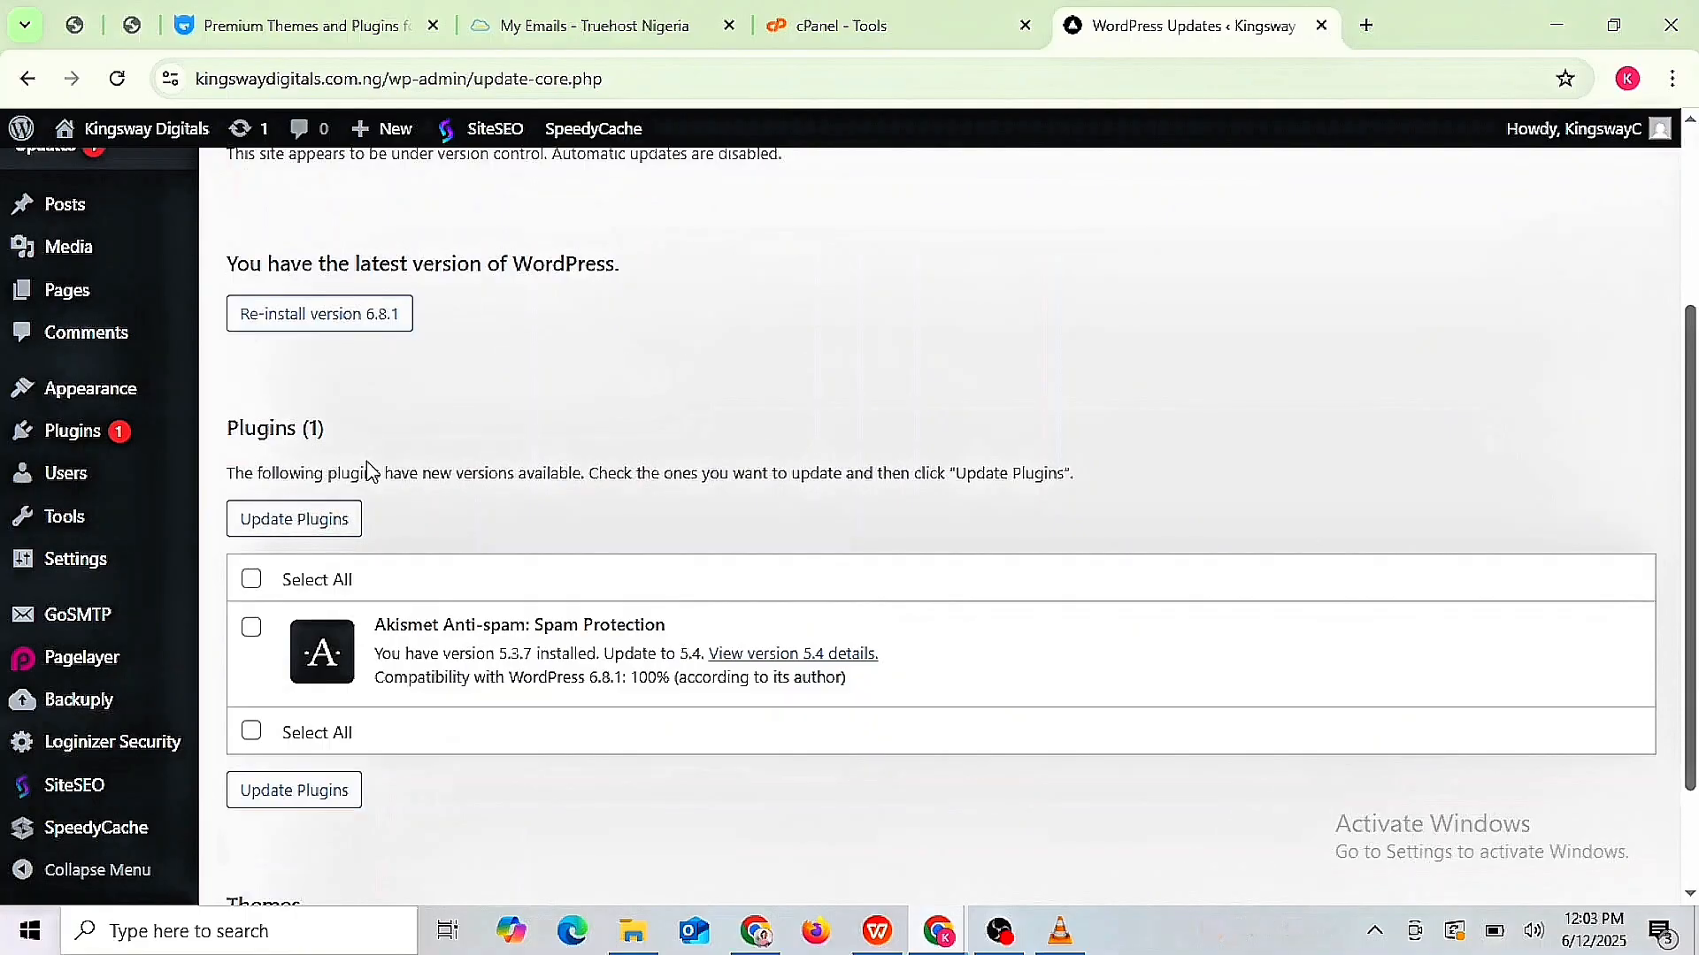
scroll(370, 472, down, 2)
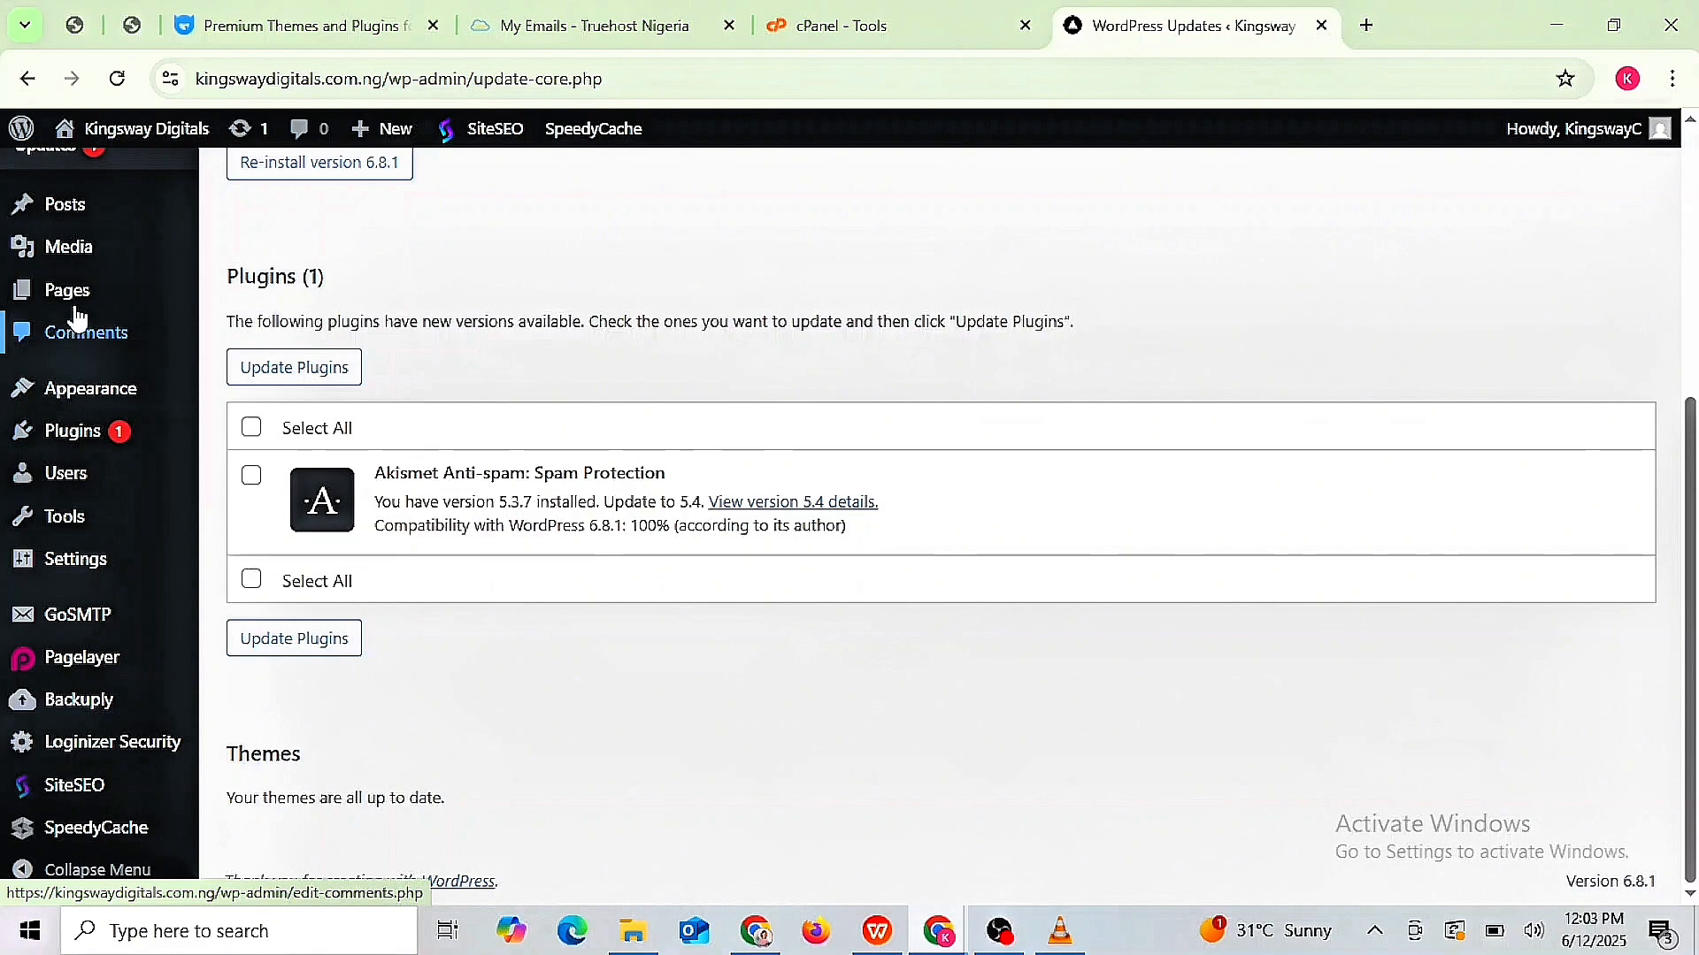
mouse_move(75, 214)
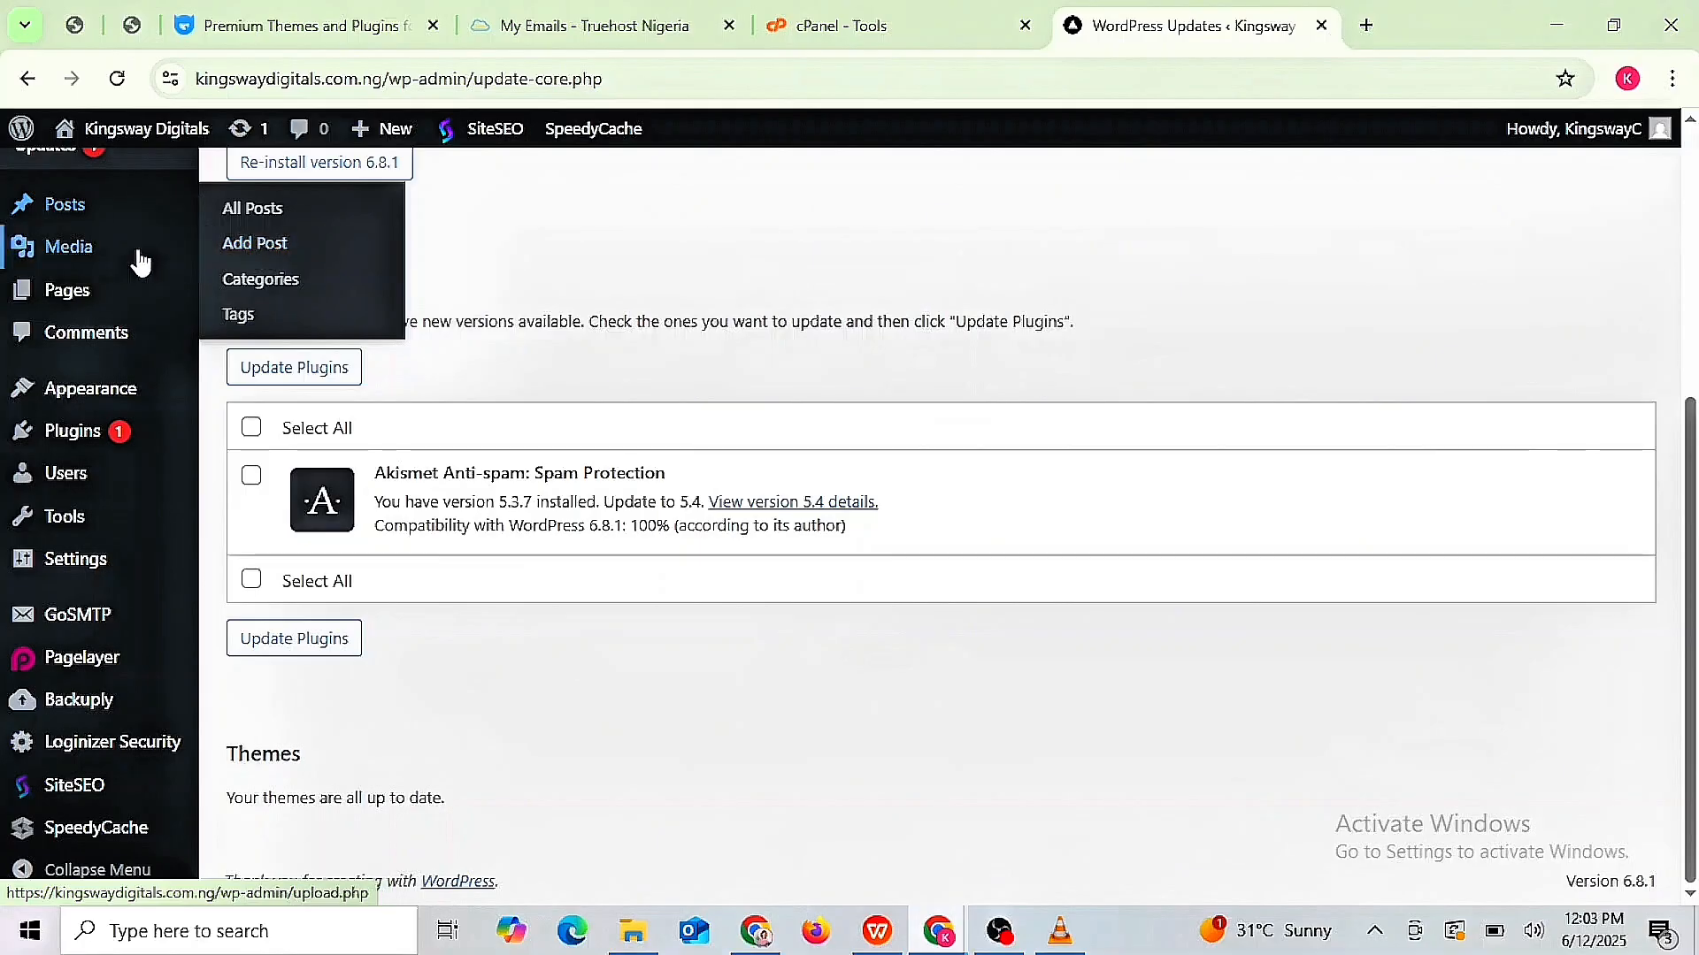
mouse_move(89, 257)
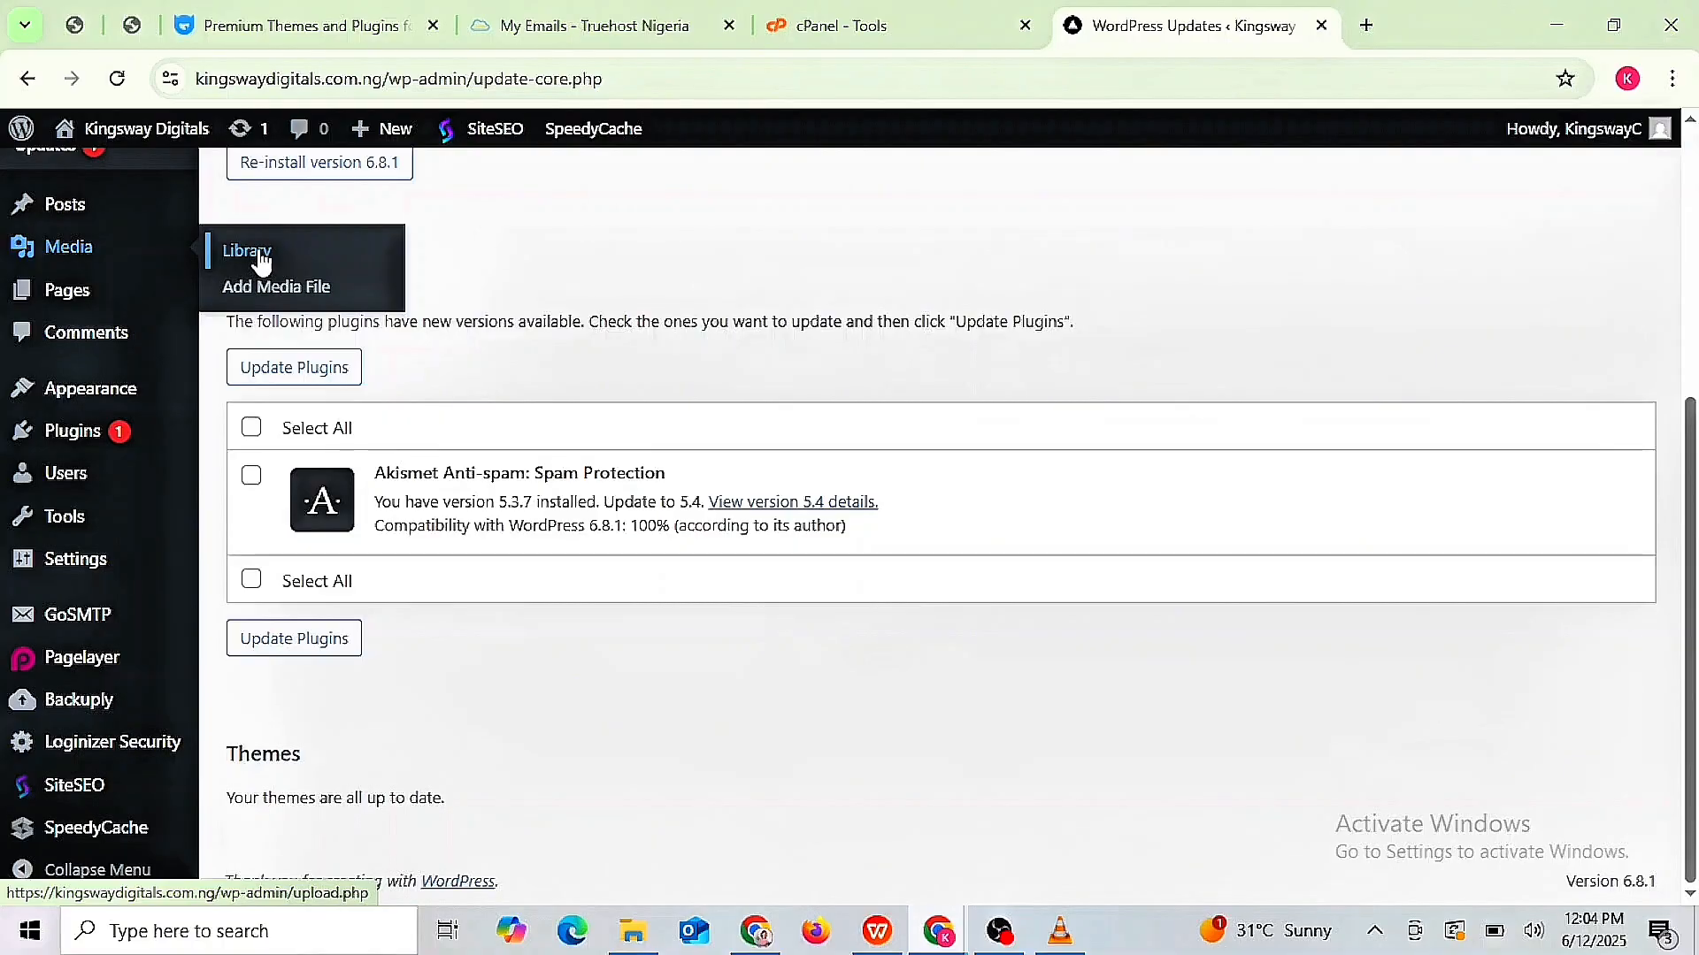
mouse_move(53, 310)
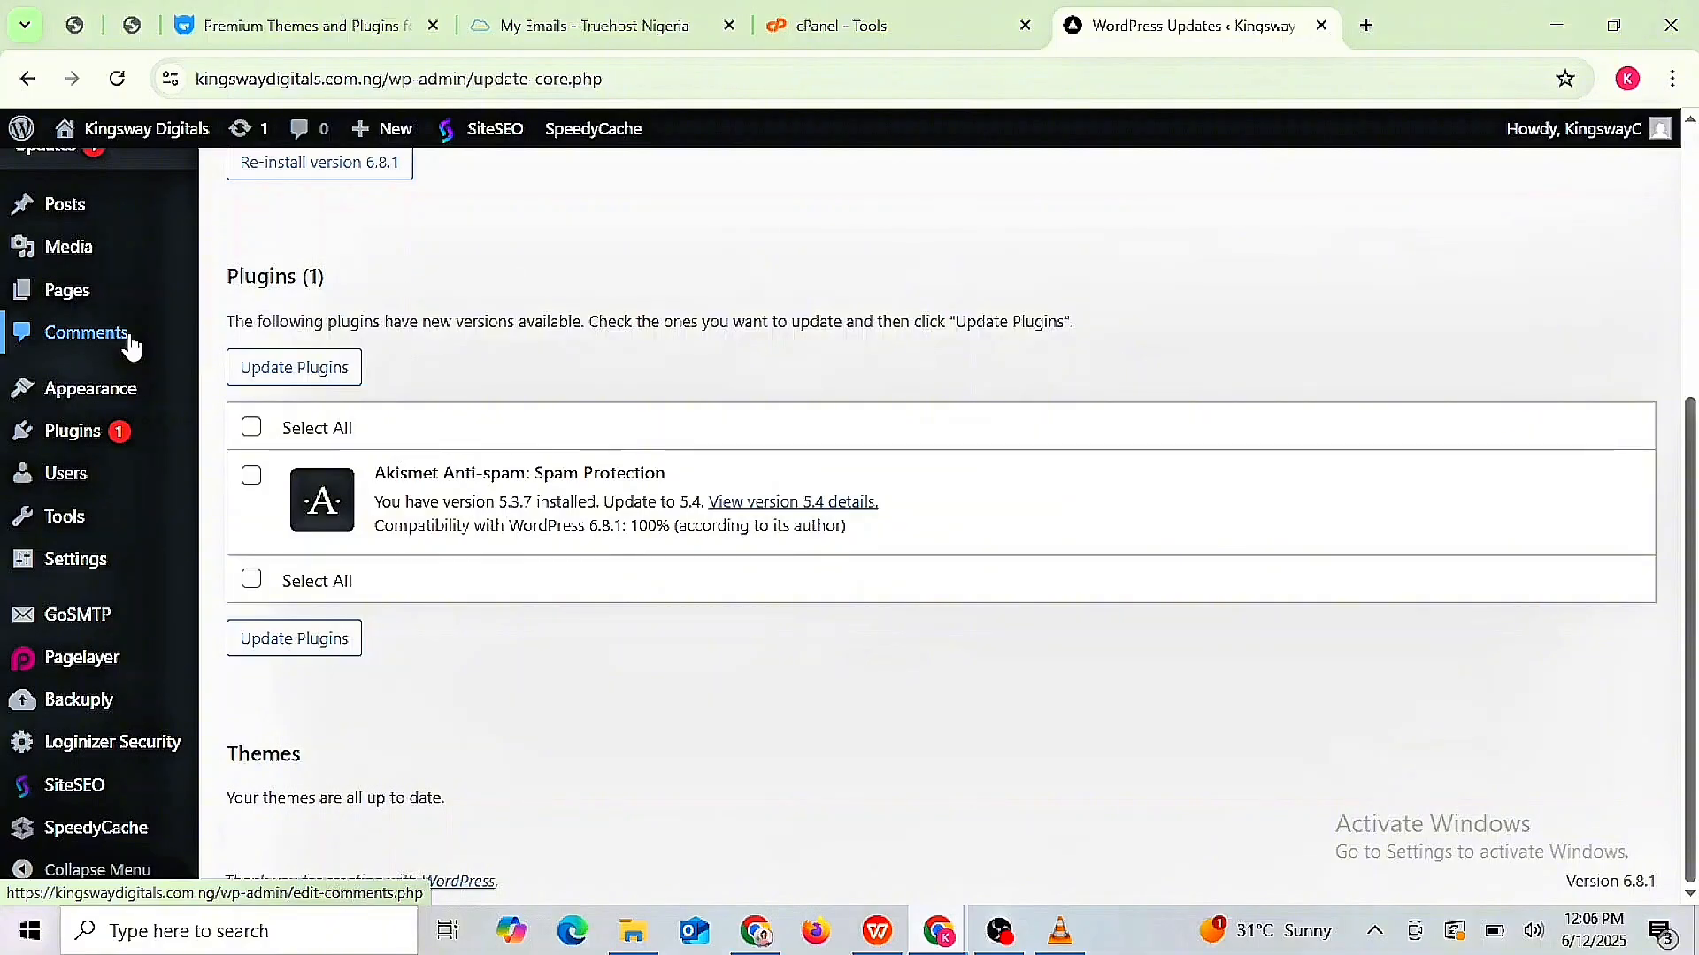
mouse_move(99, 396)
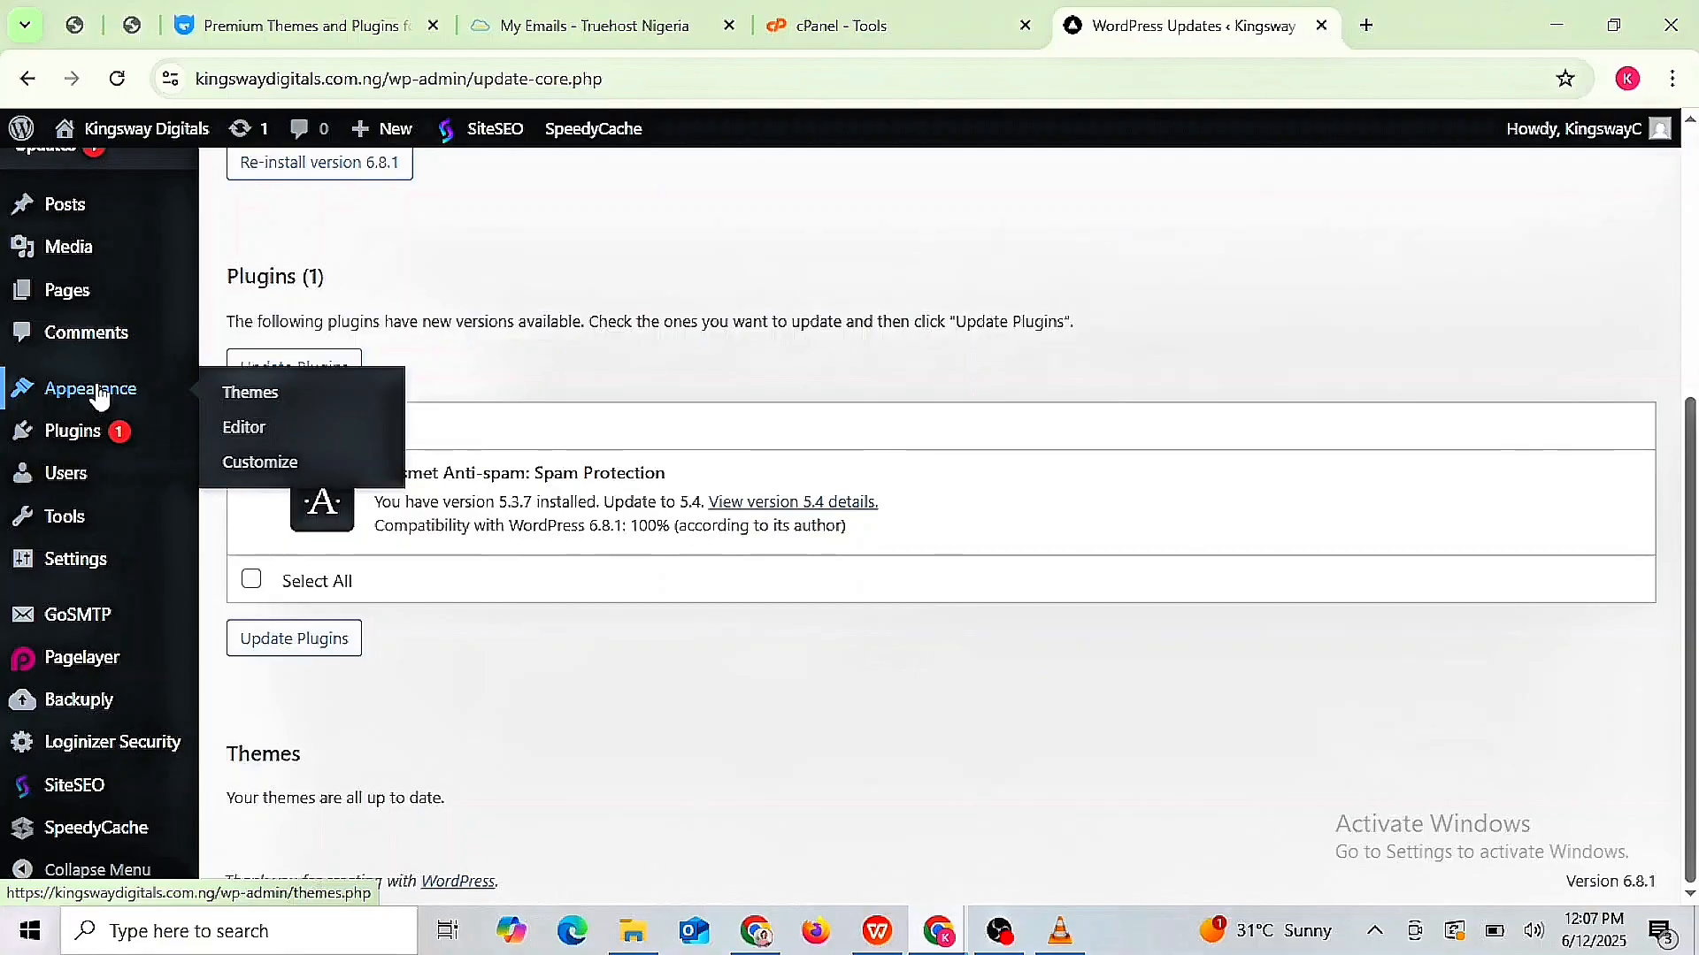
mouse_move(80, 435)
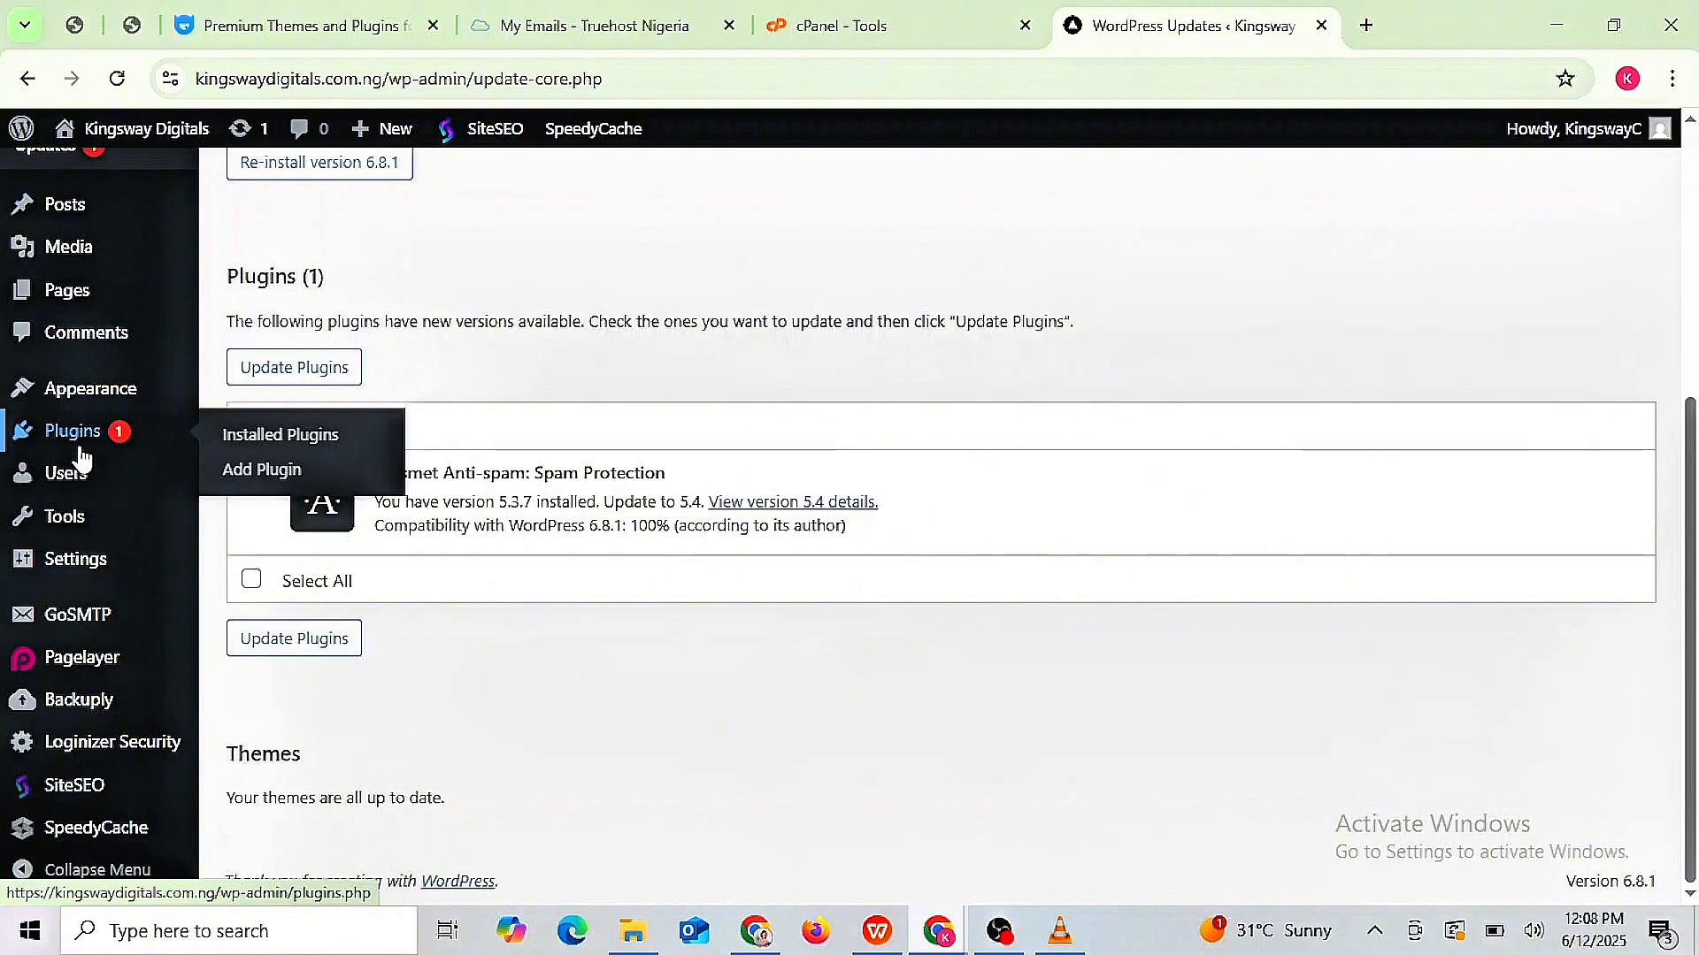
mouse_move(84, 487)
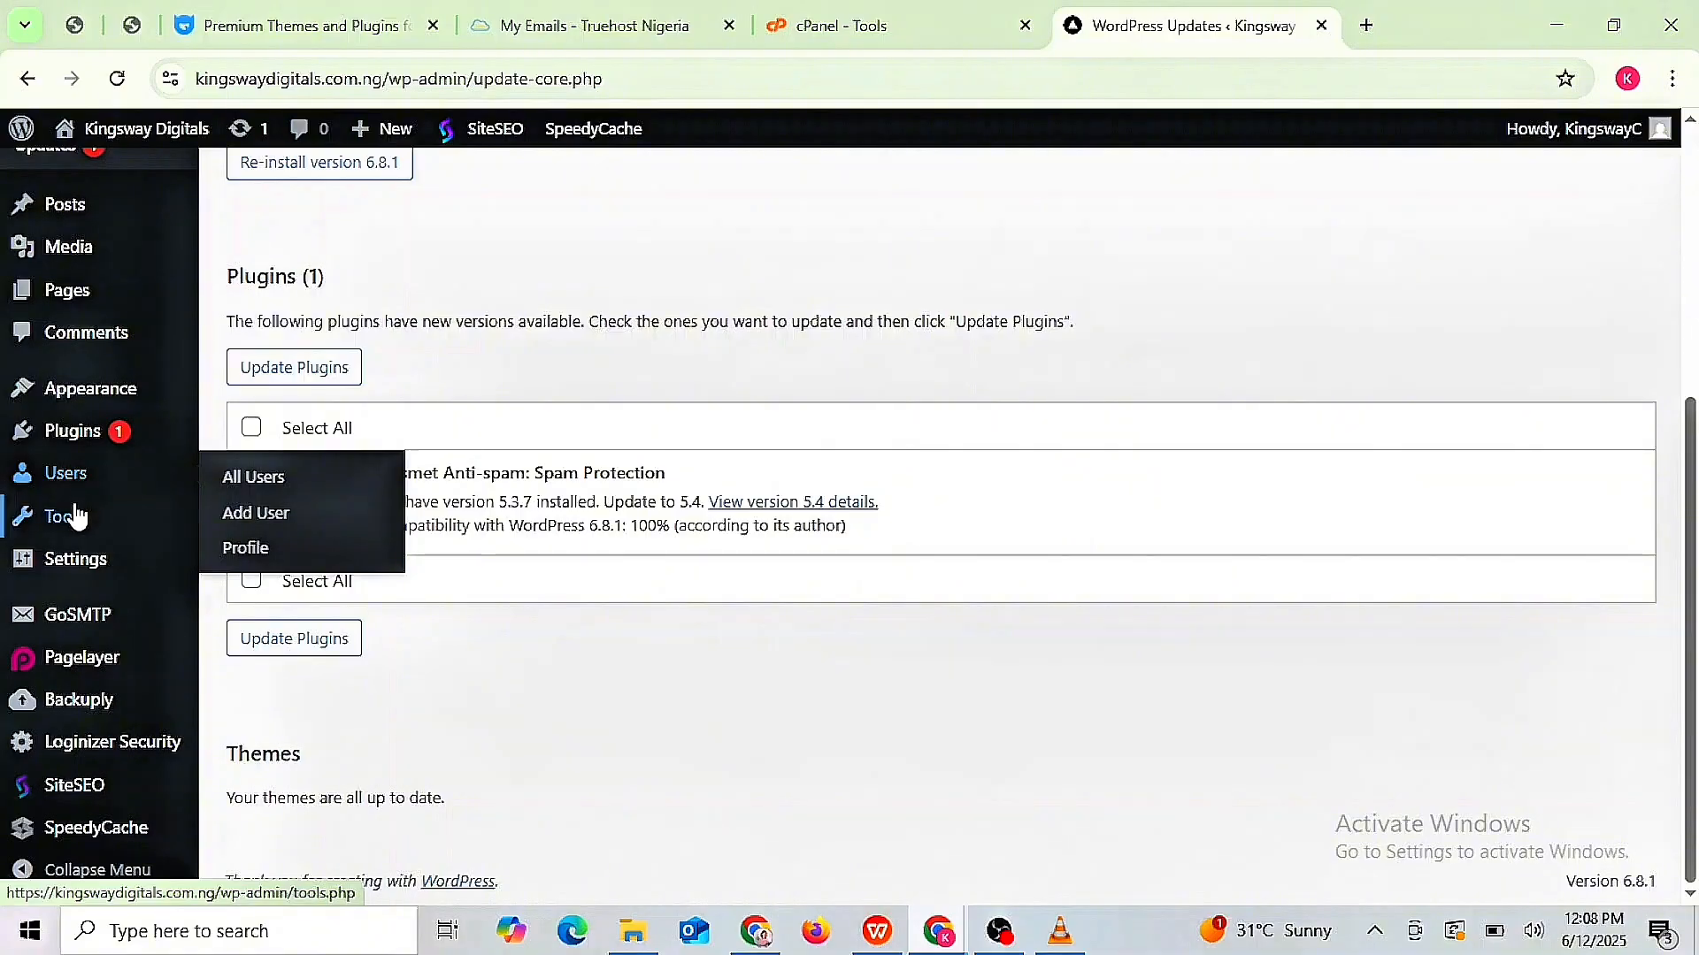
mouse_move(78, 522)
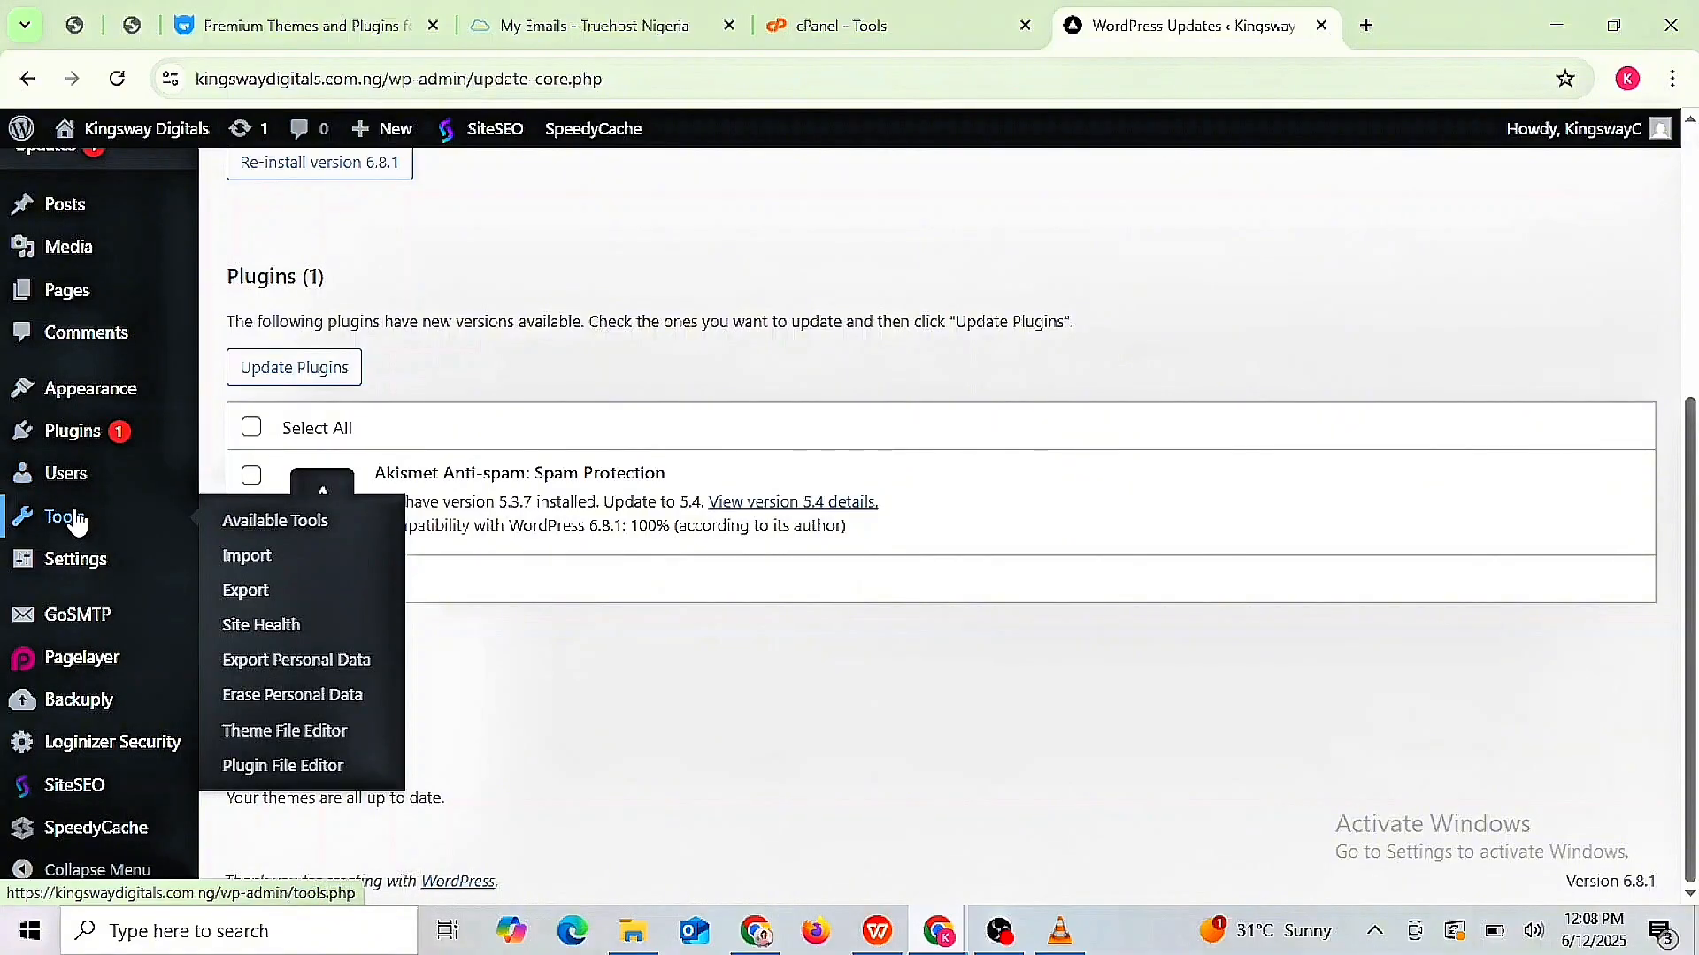
mouse_move(75, 564)
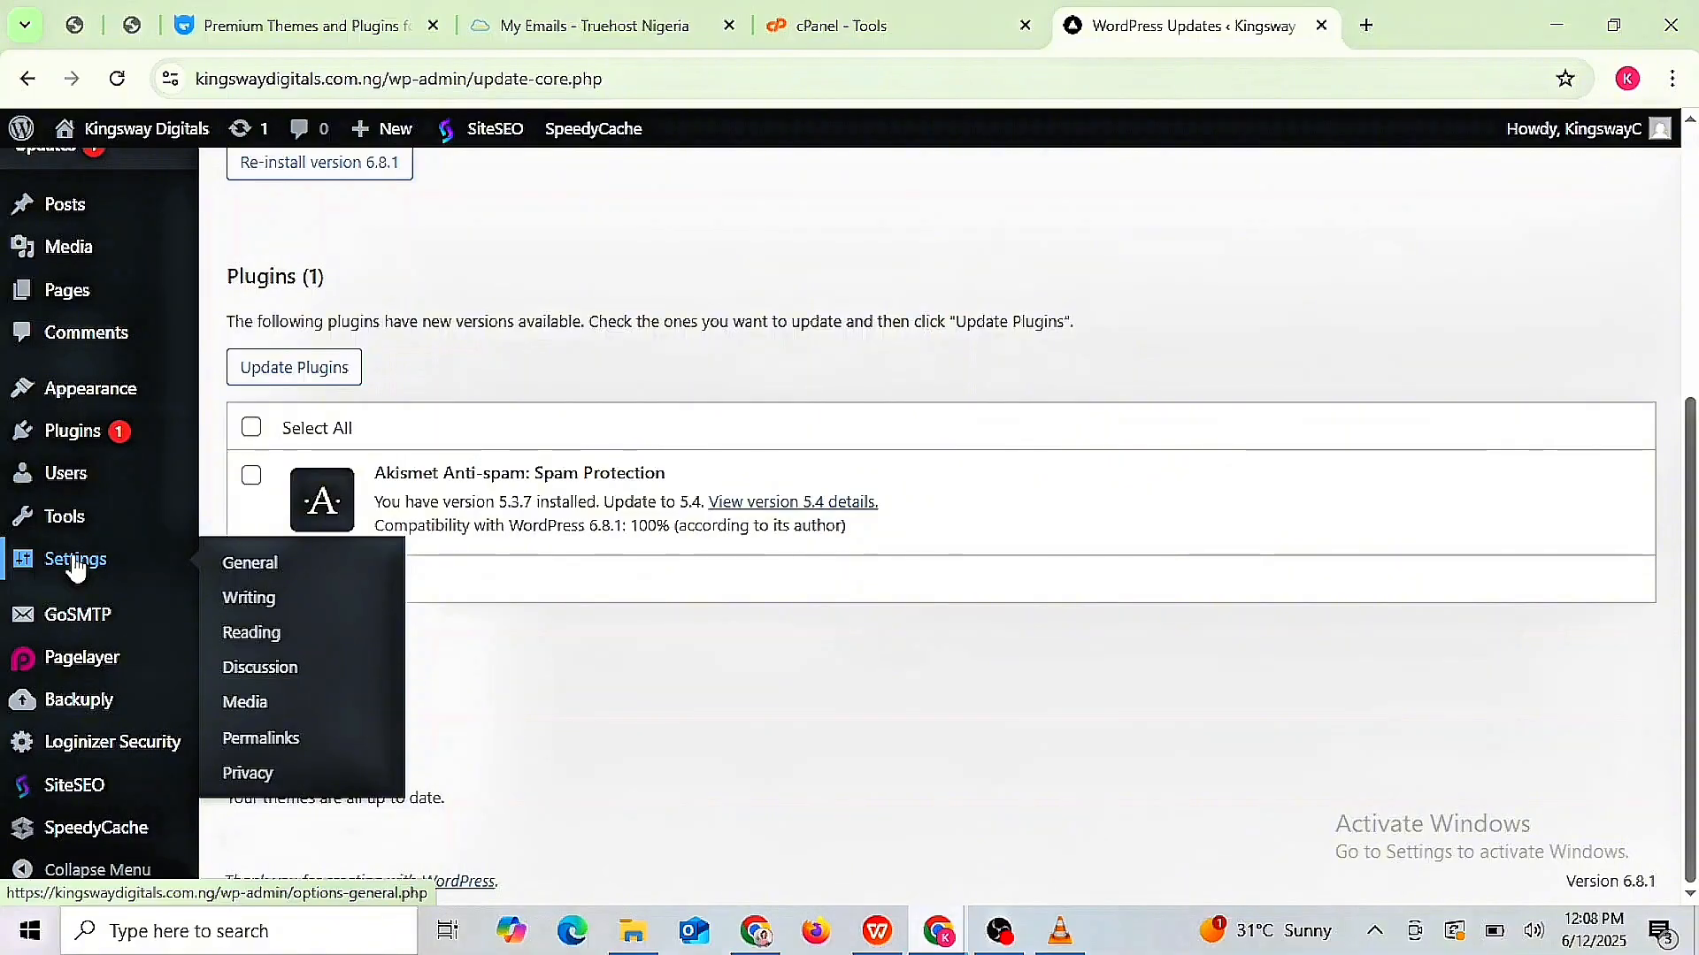
click(252, 570)
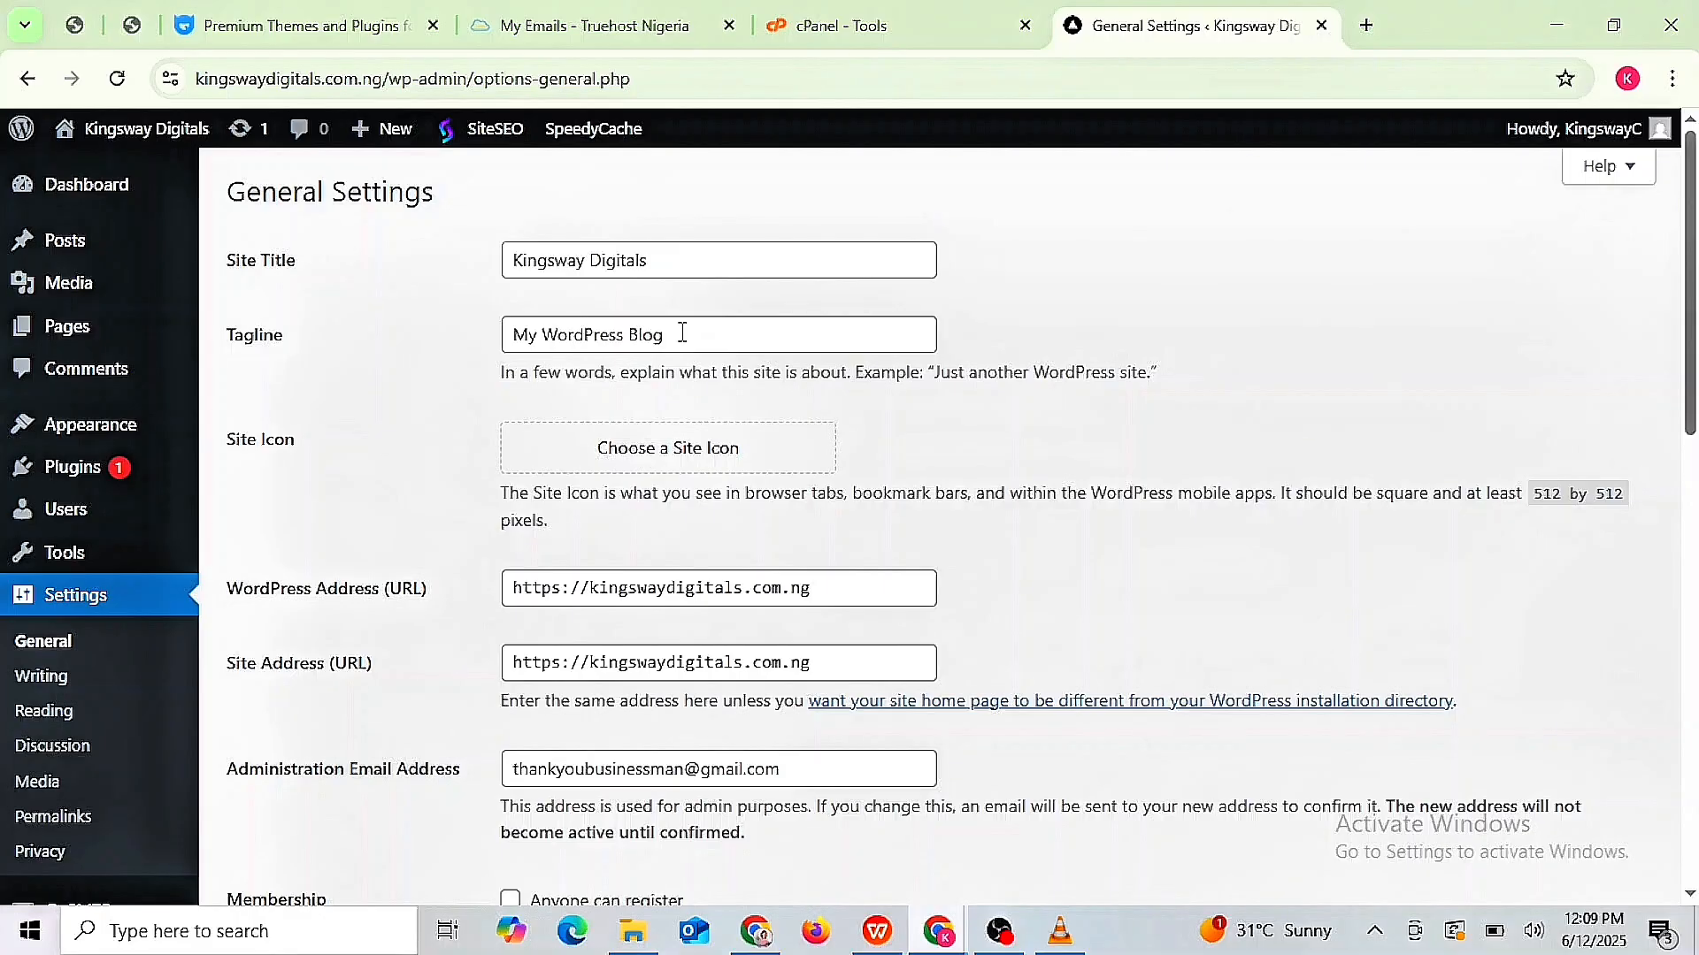
scroll(682, 333, down, 2)
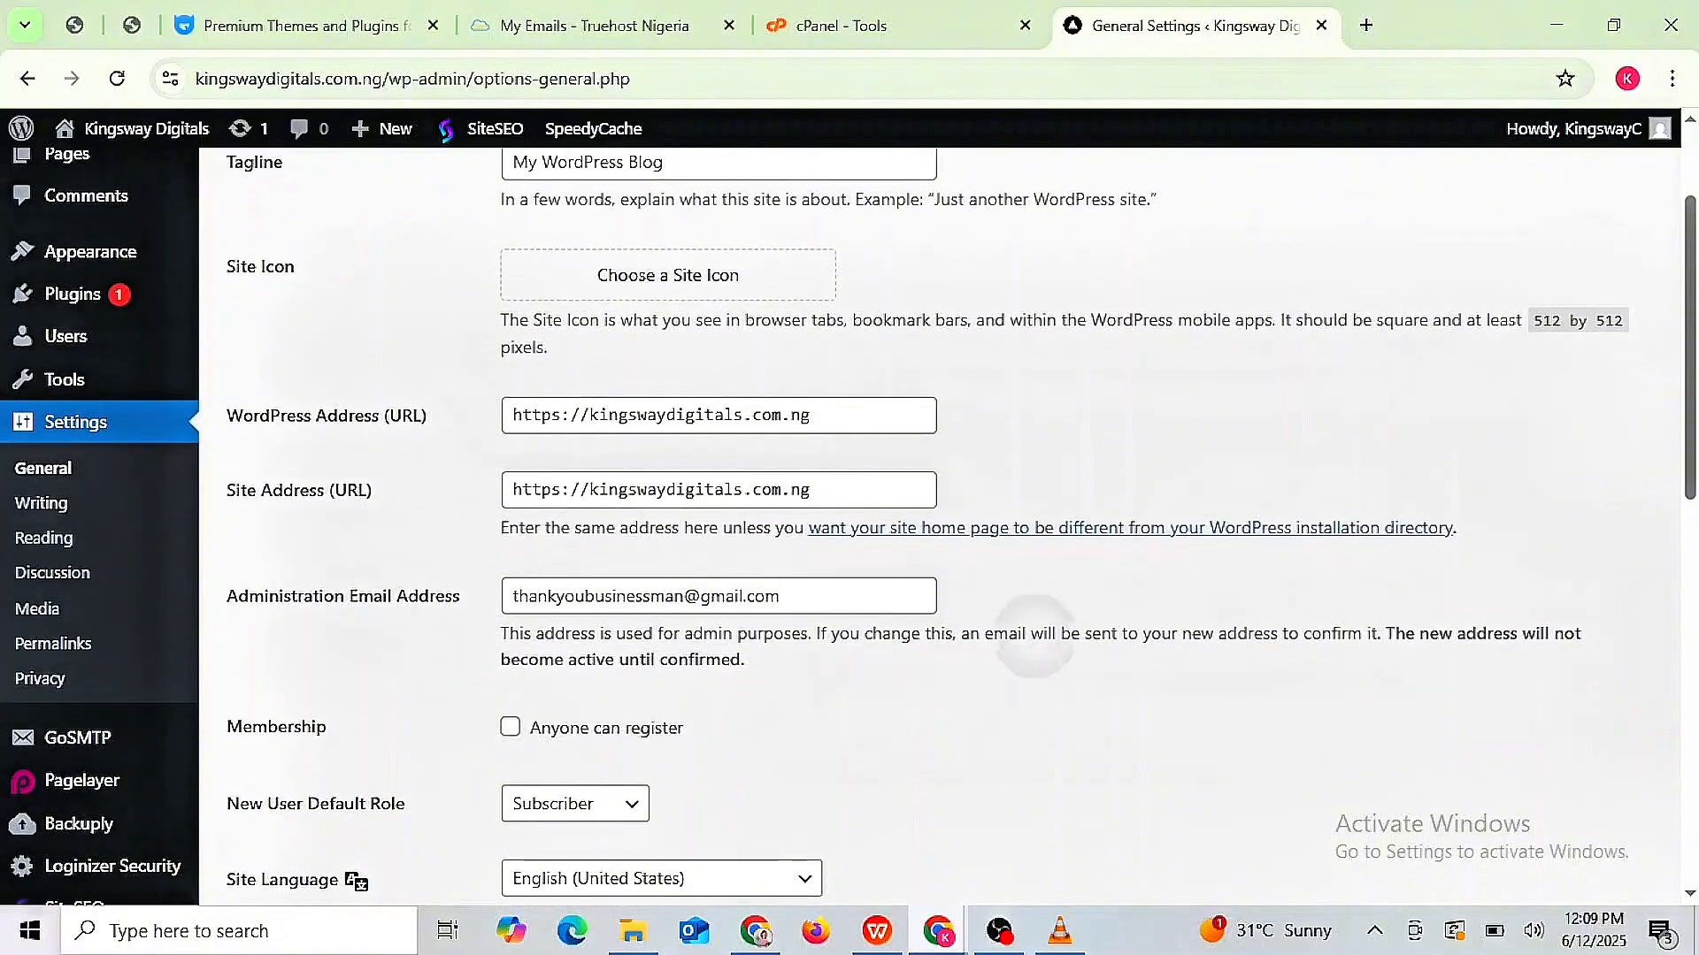
scroll(1026, 611, up, 2)
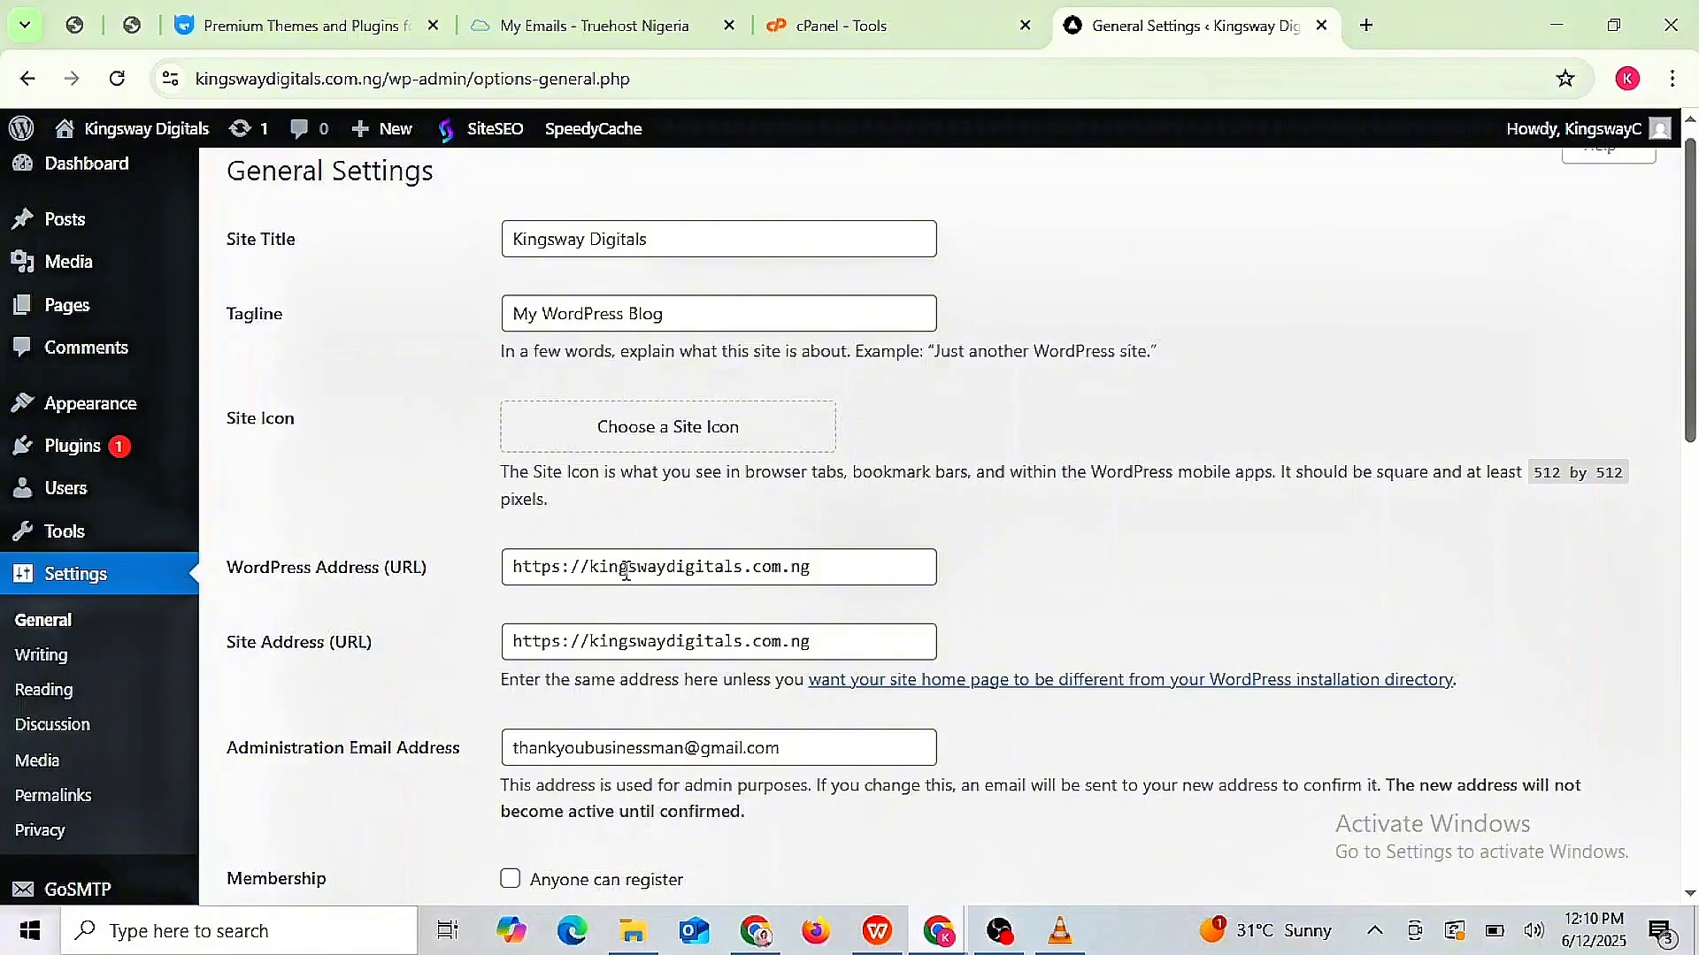
scroll(625, 571, down, 4)
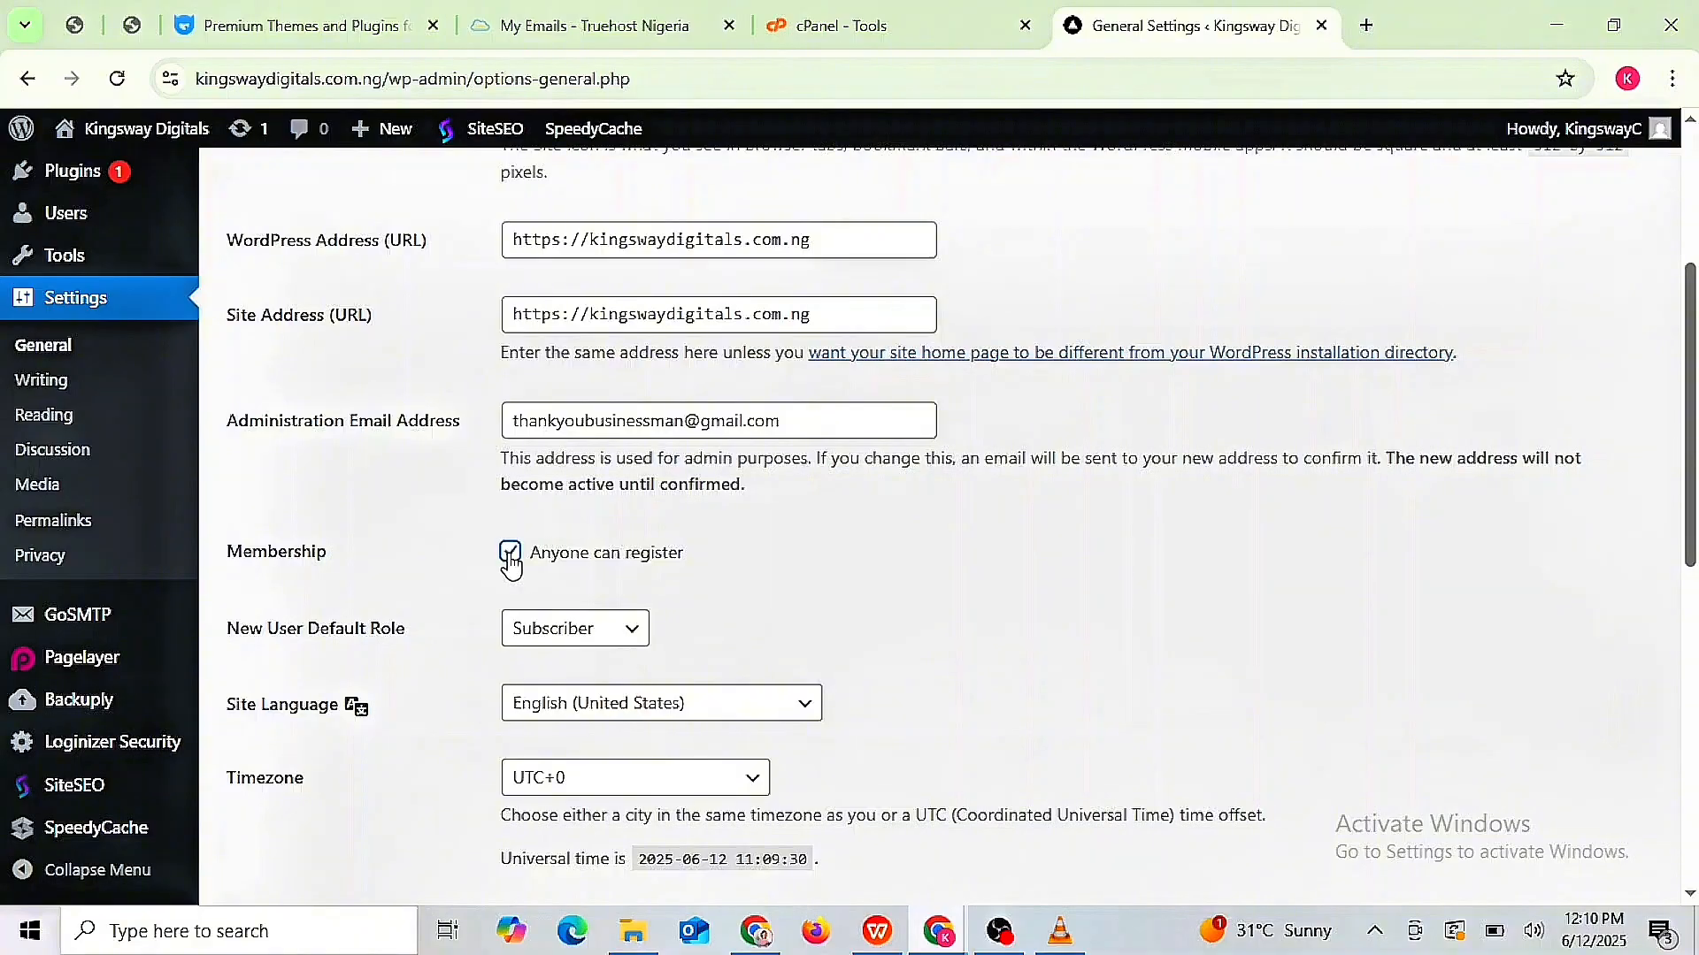
- Keep Subscriber as the default role and untick 'Anyone can register'
click(637, 642)
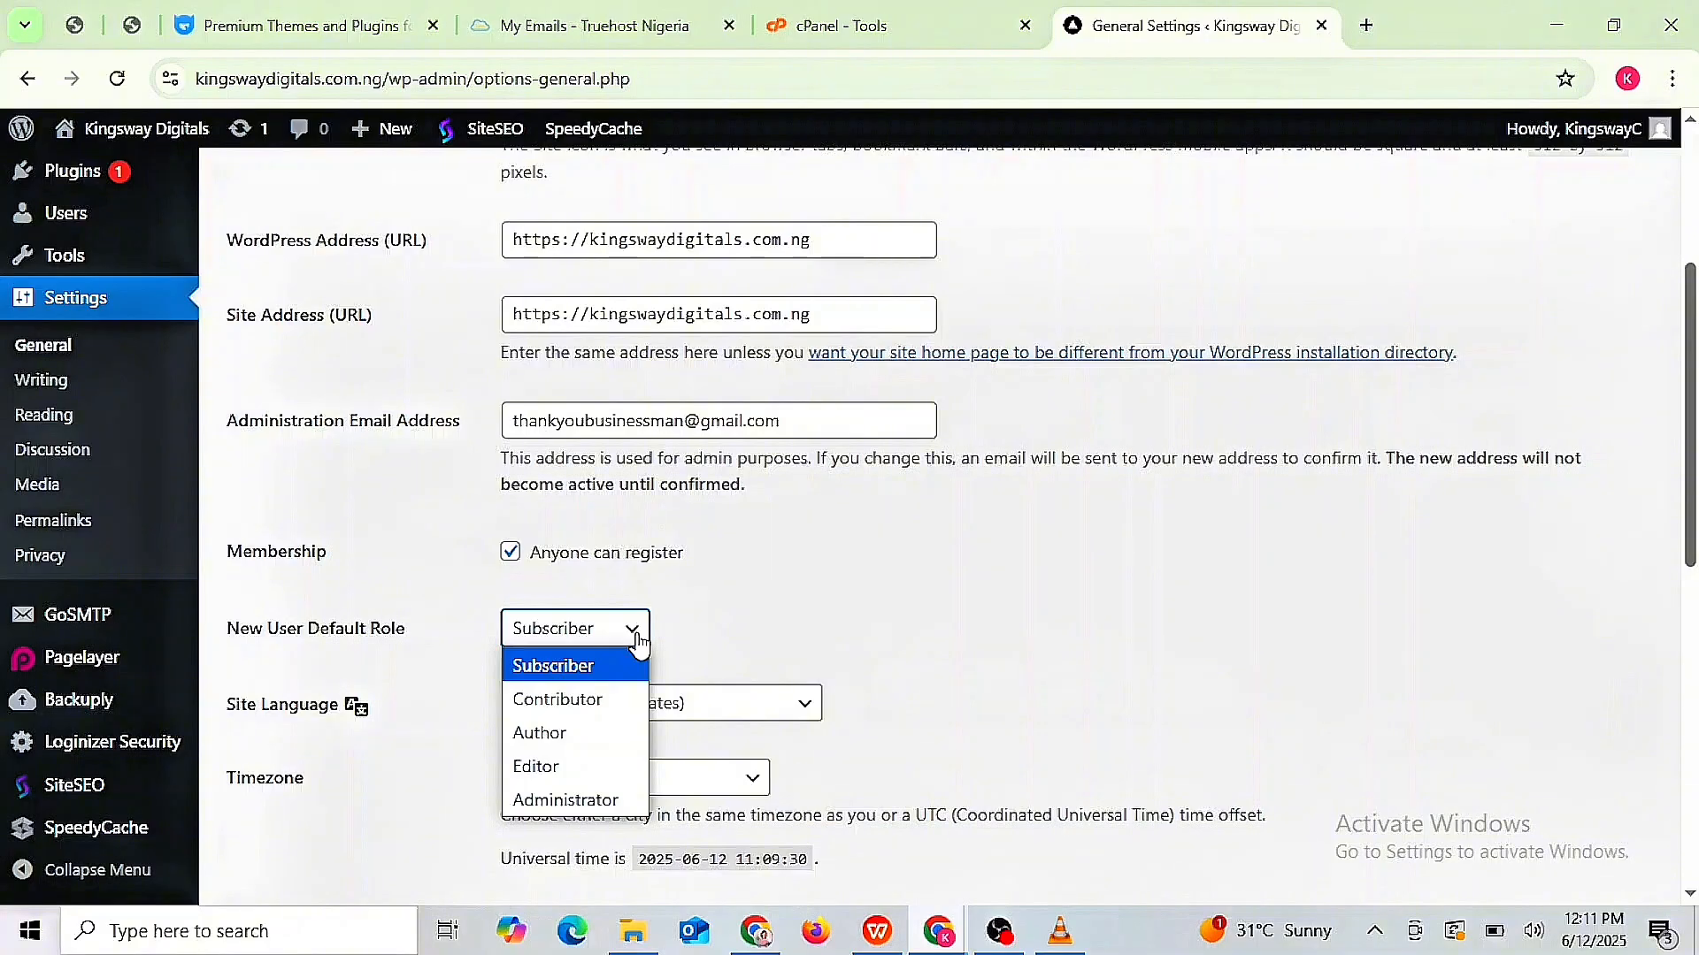
click(694, 595)
click(511, 555)
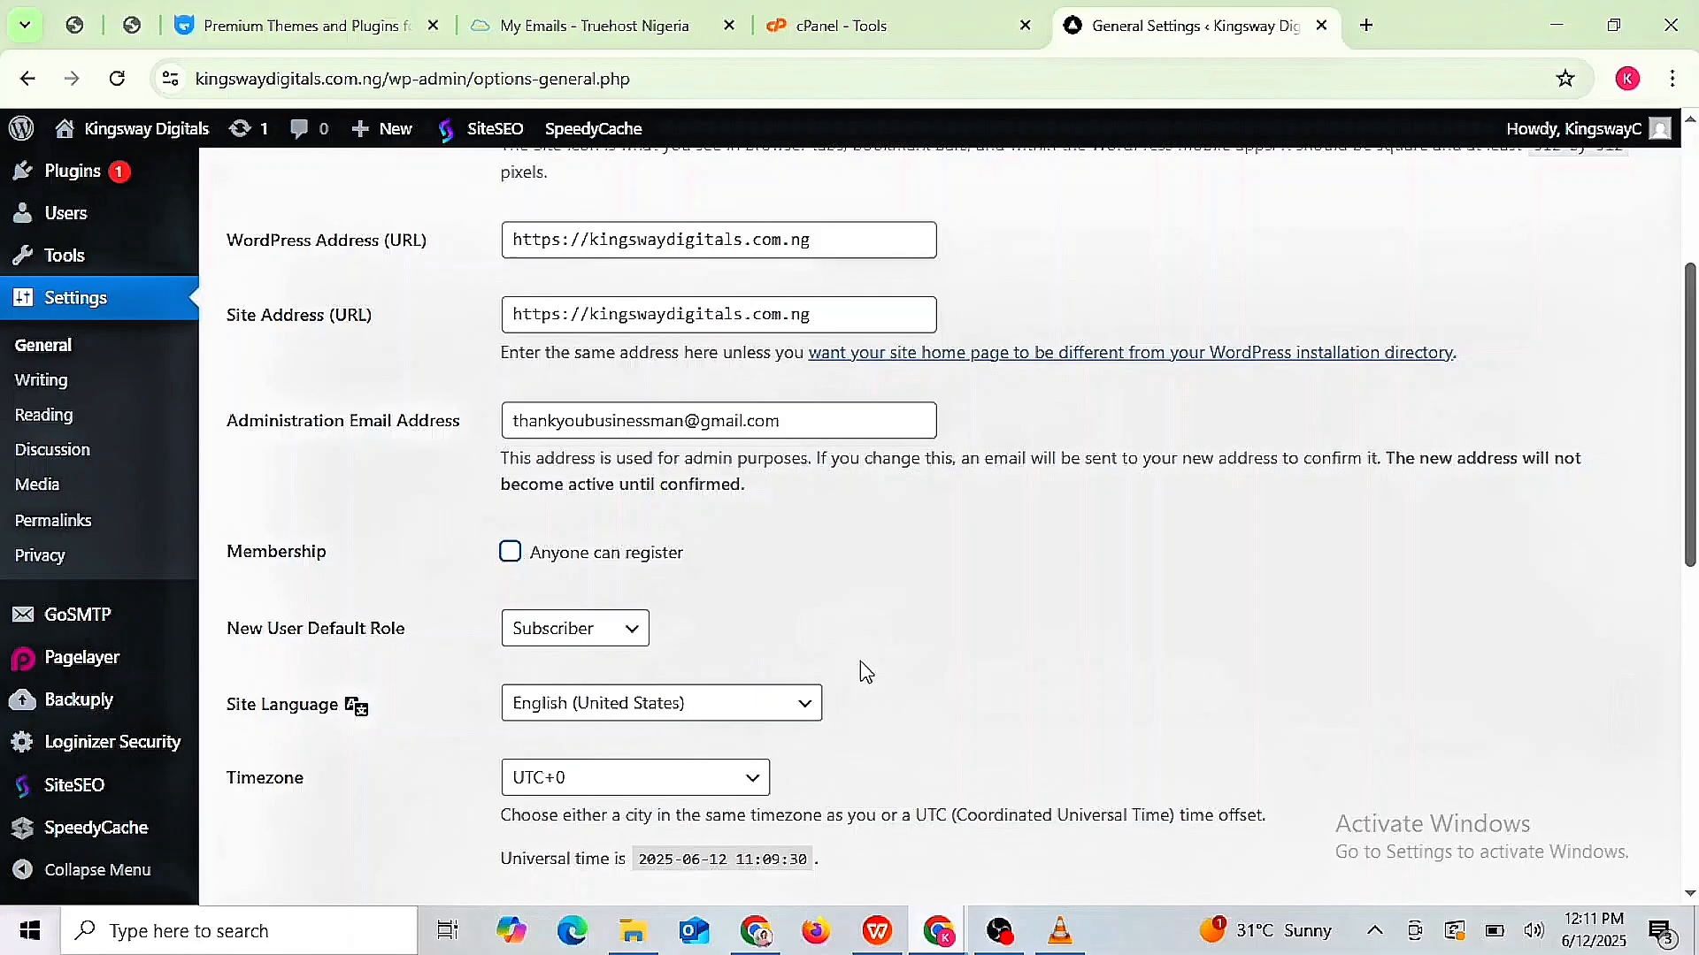
click(801, 717)
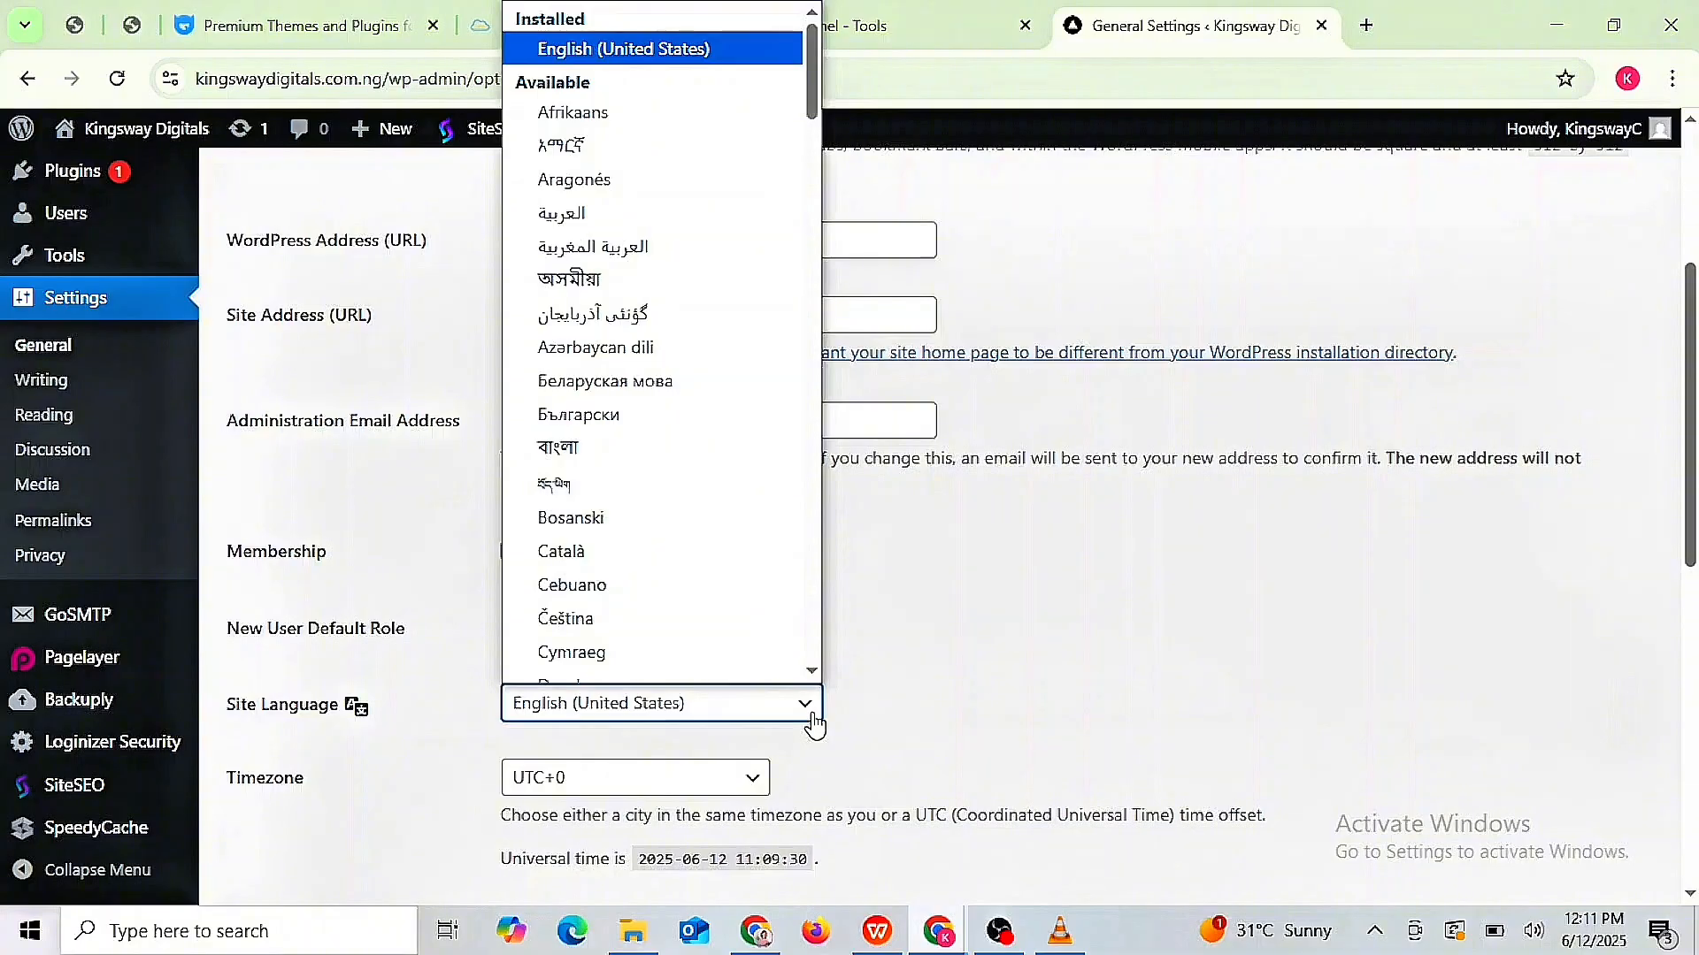
click(812, 719)
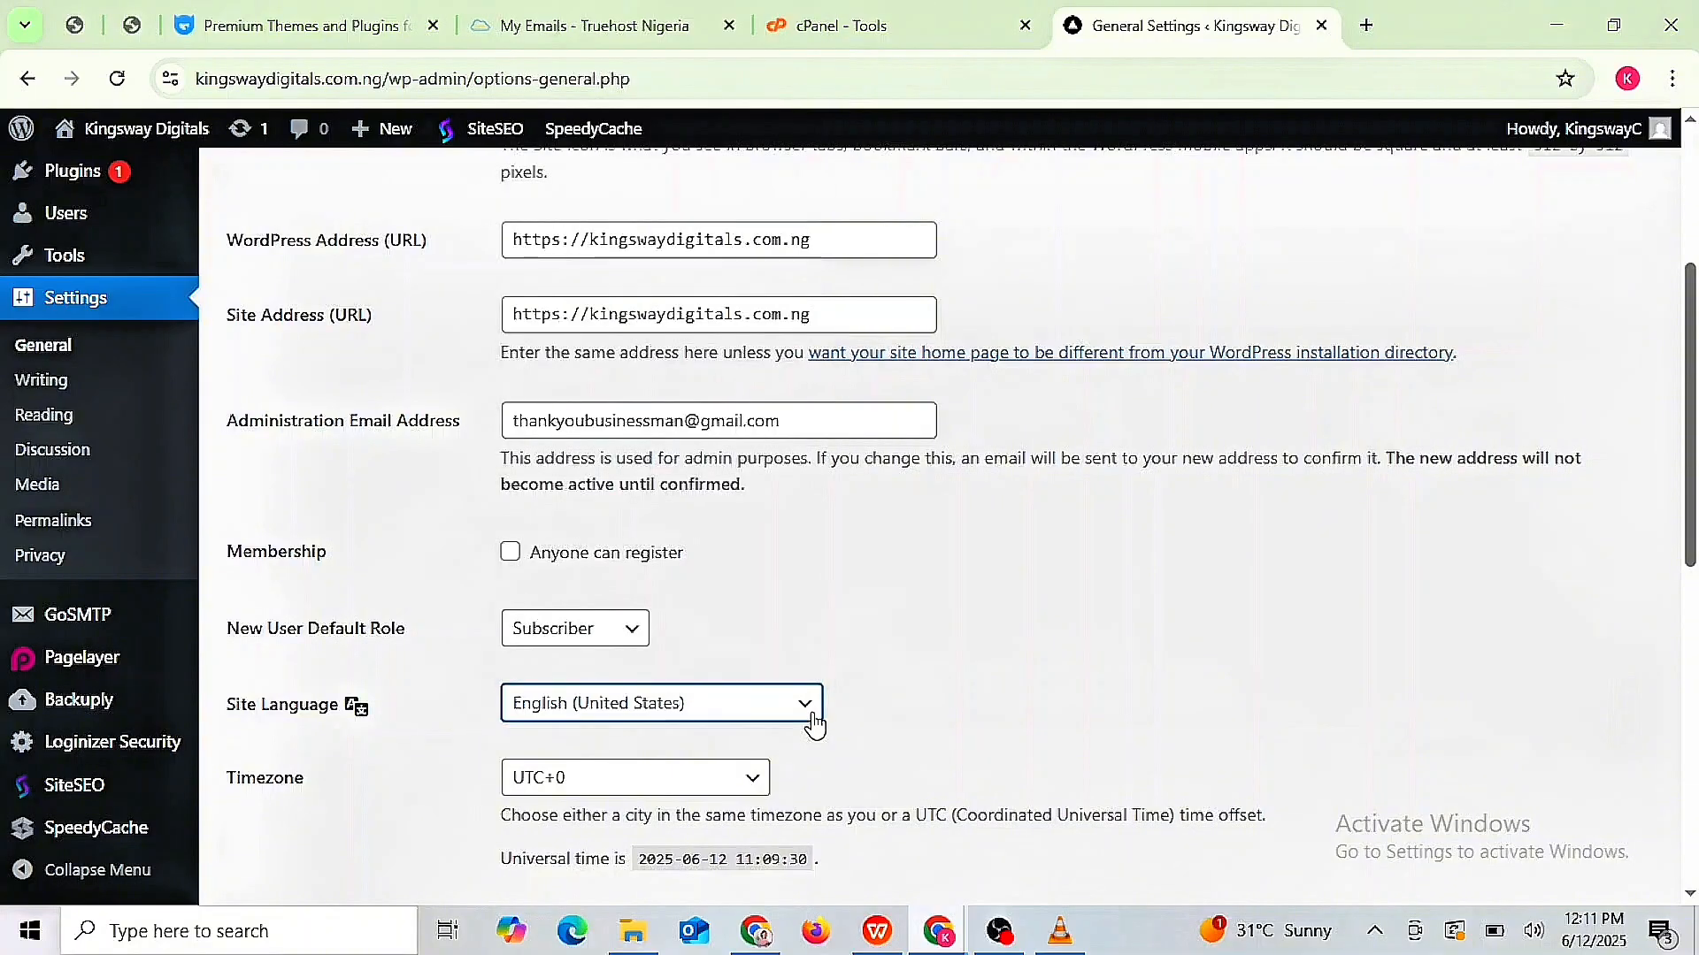
scroll(814, 724, down, 3)
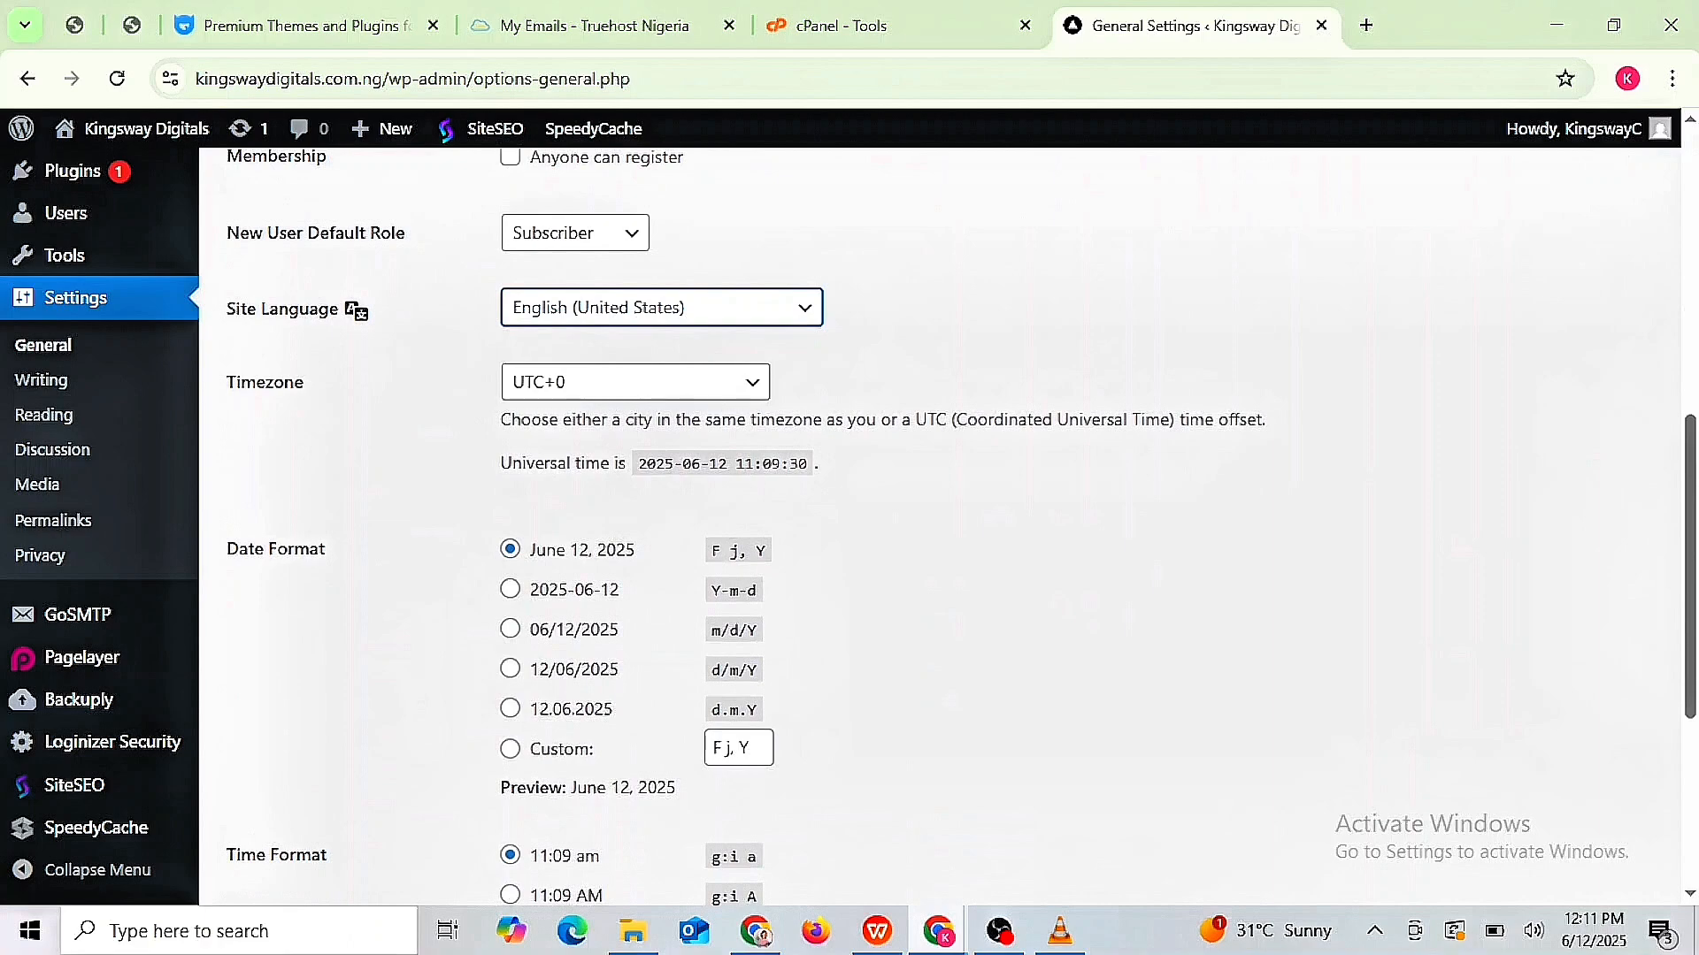
click(753, 394)
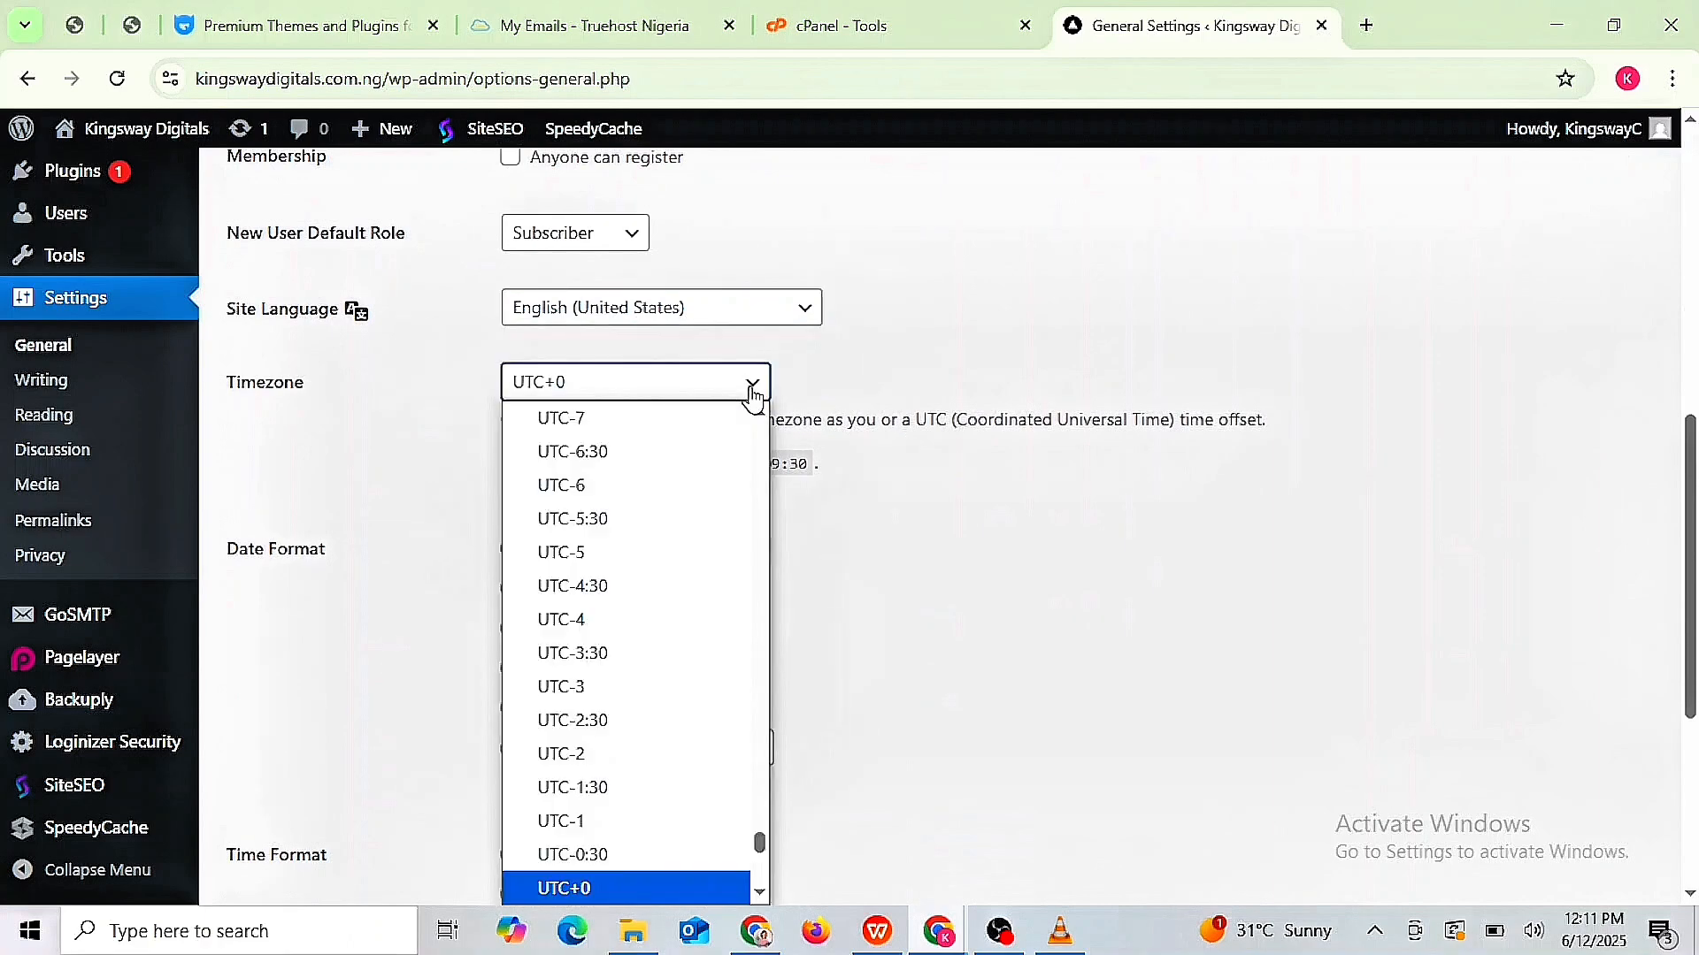
click(753, 395)
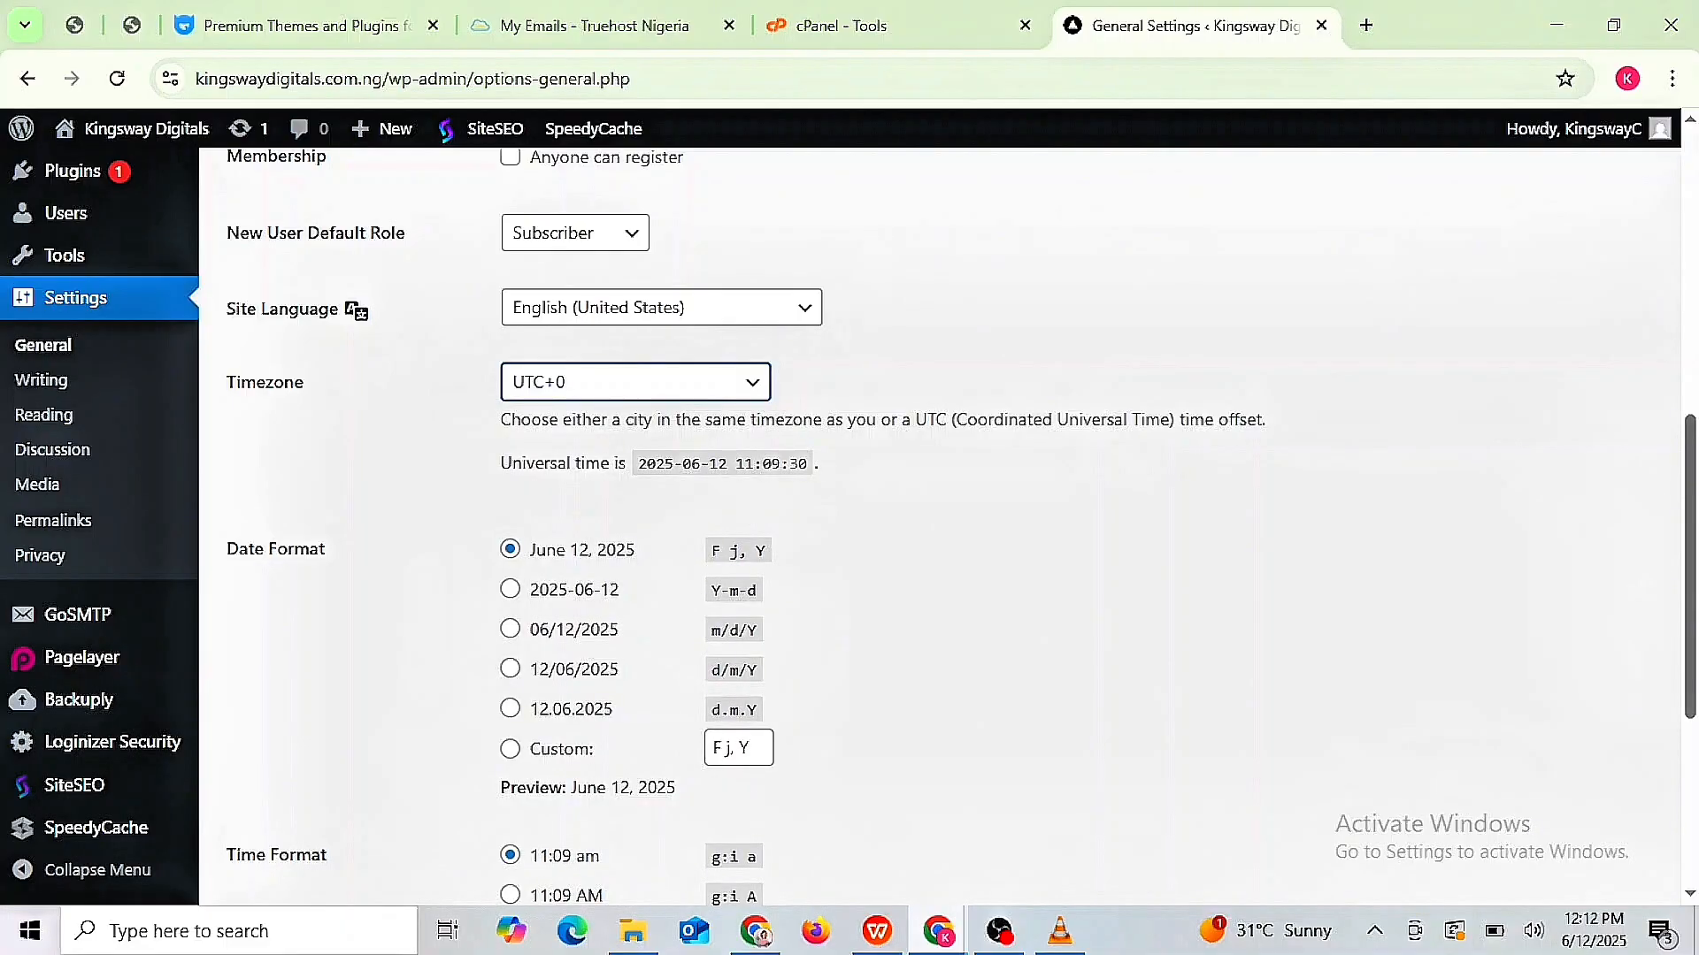
scroll(768, 400, down, 5)
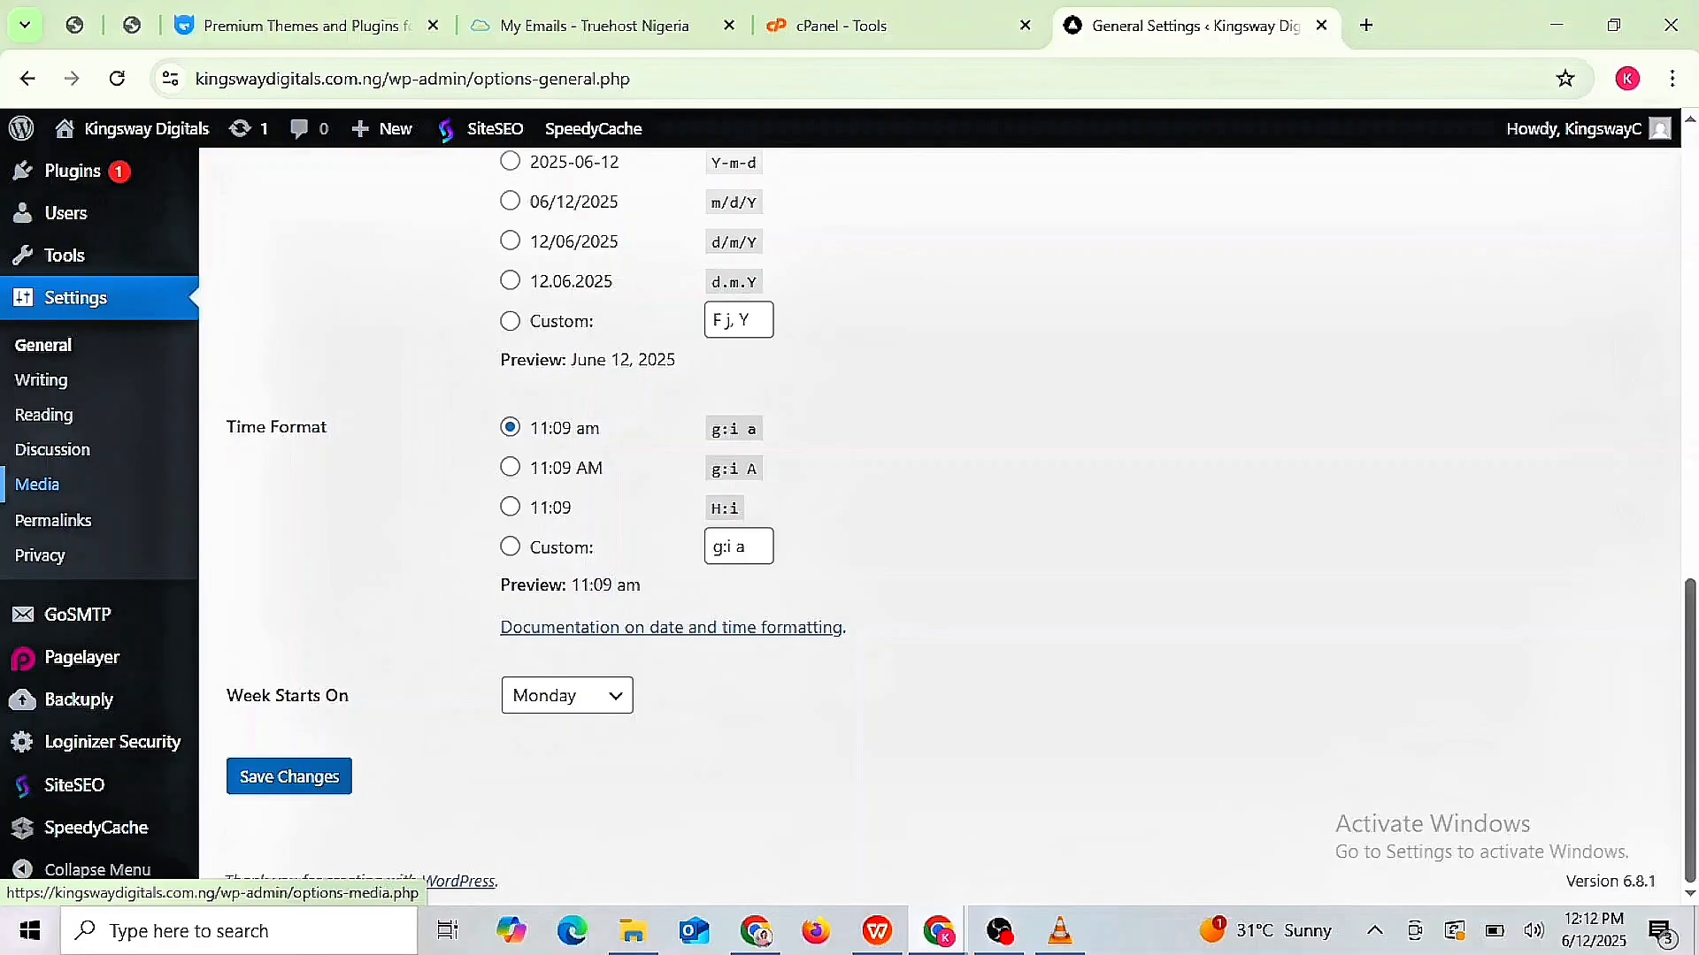
scroll(995, 610, up, 2)
scroll(1000, 668, up, 4)
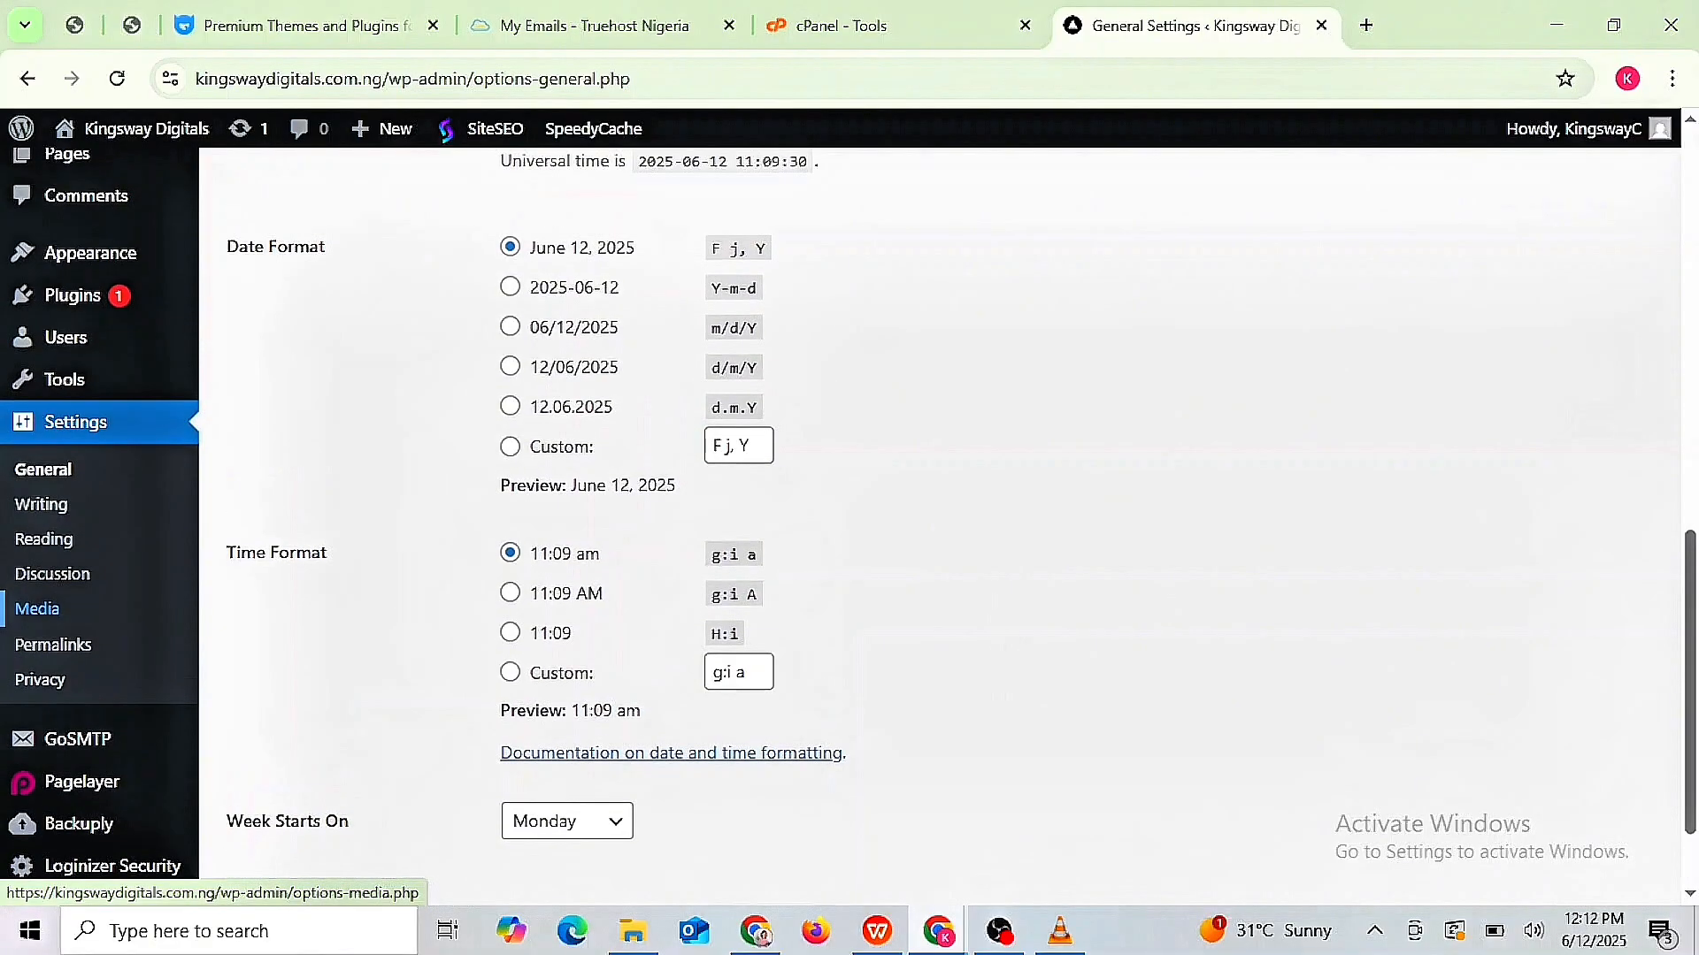
scroll(1000, 668, up, 2)
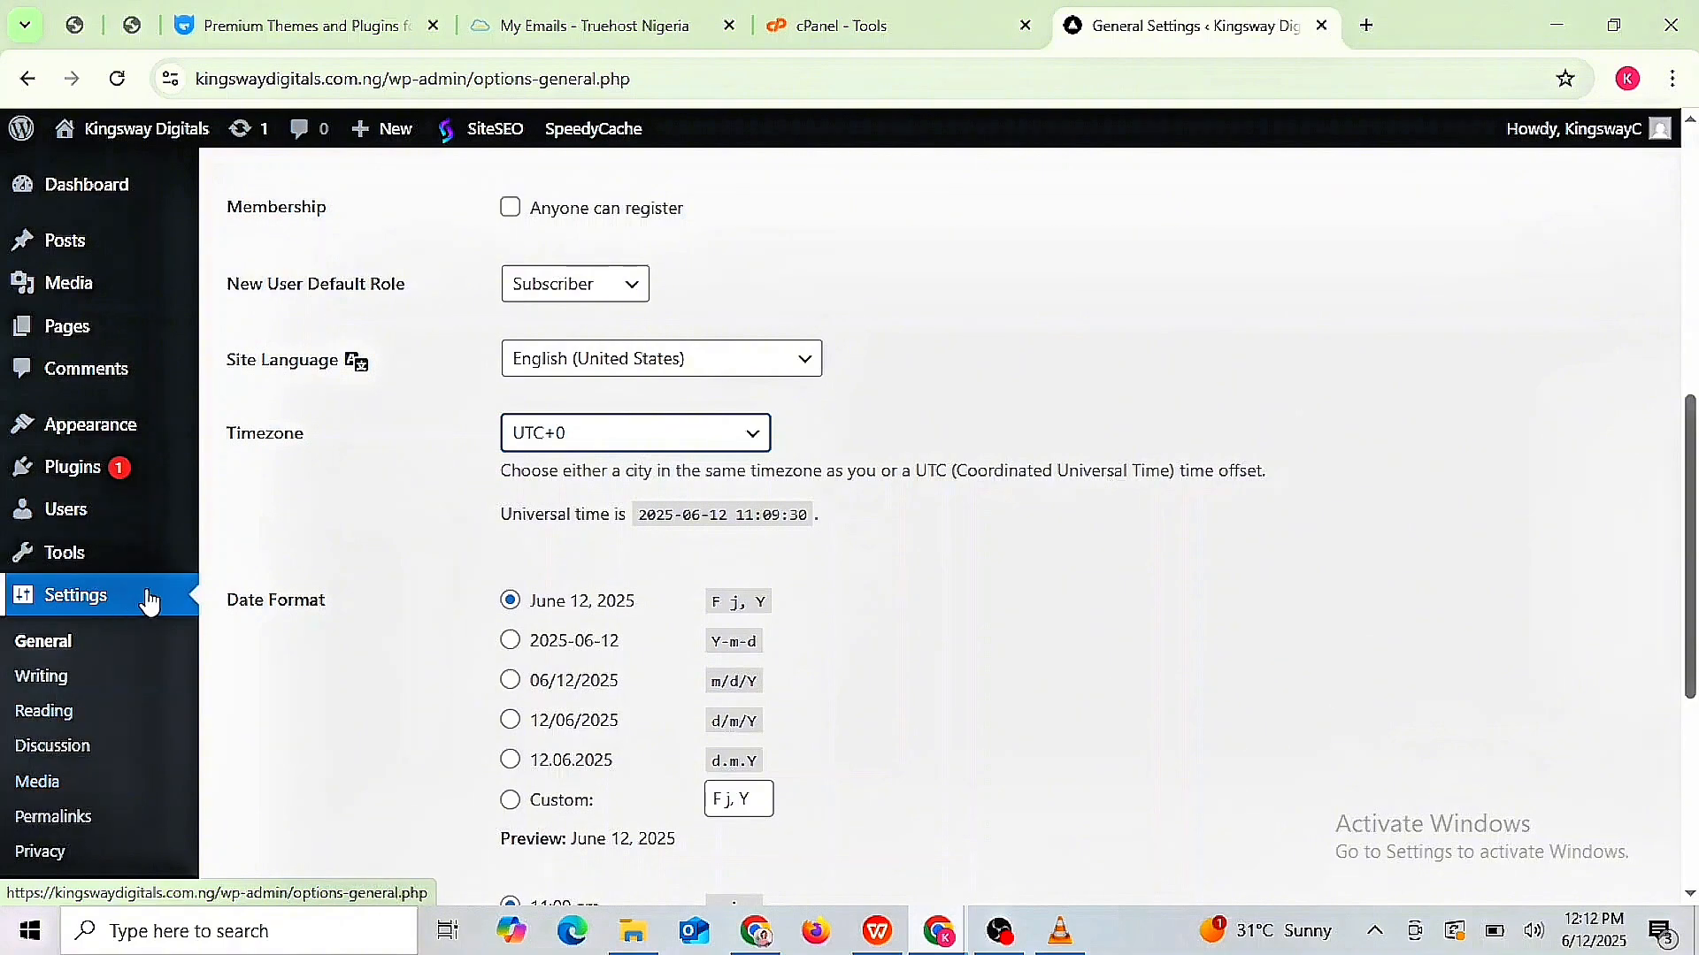
- Open Settings > Writing
click(55, 681)
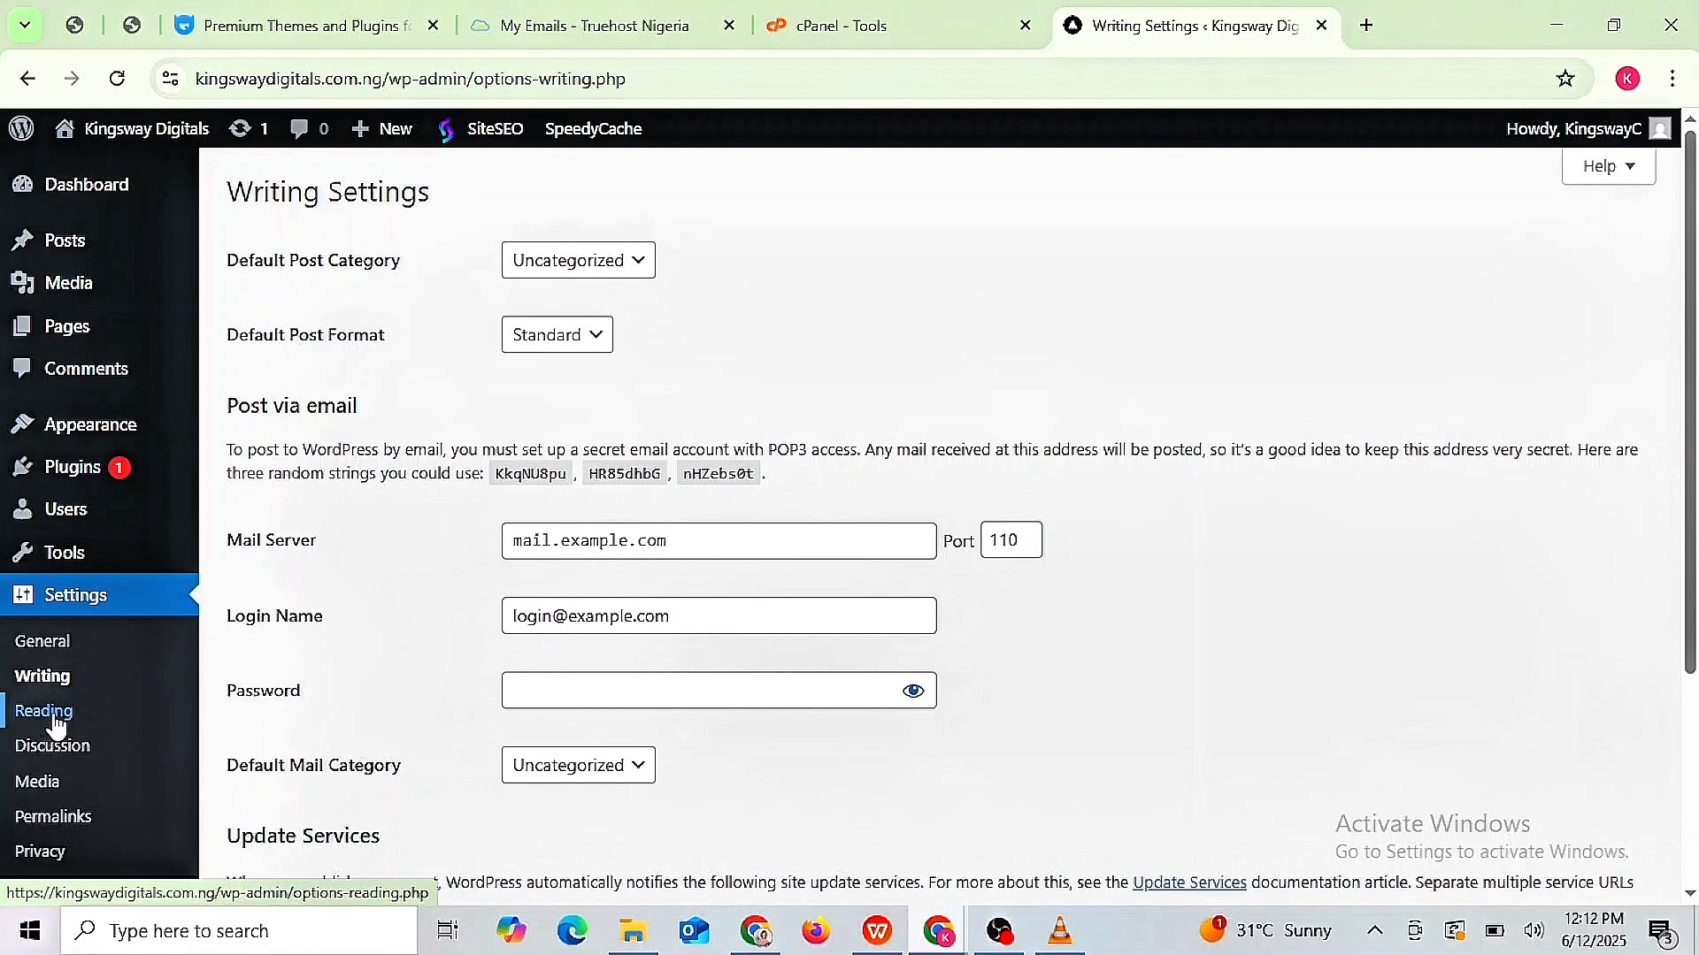
- Open Settings > Reading
click(44, 711)
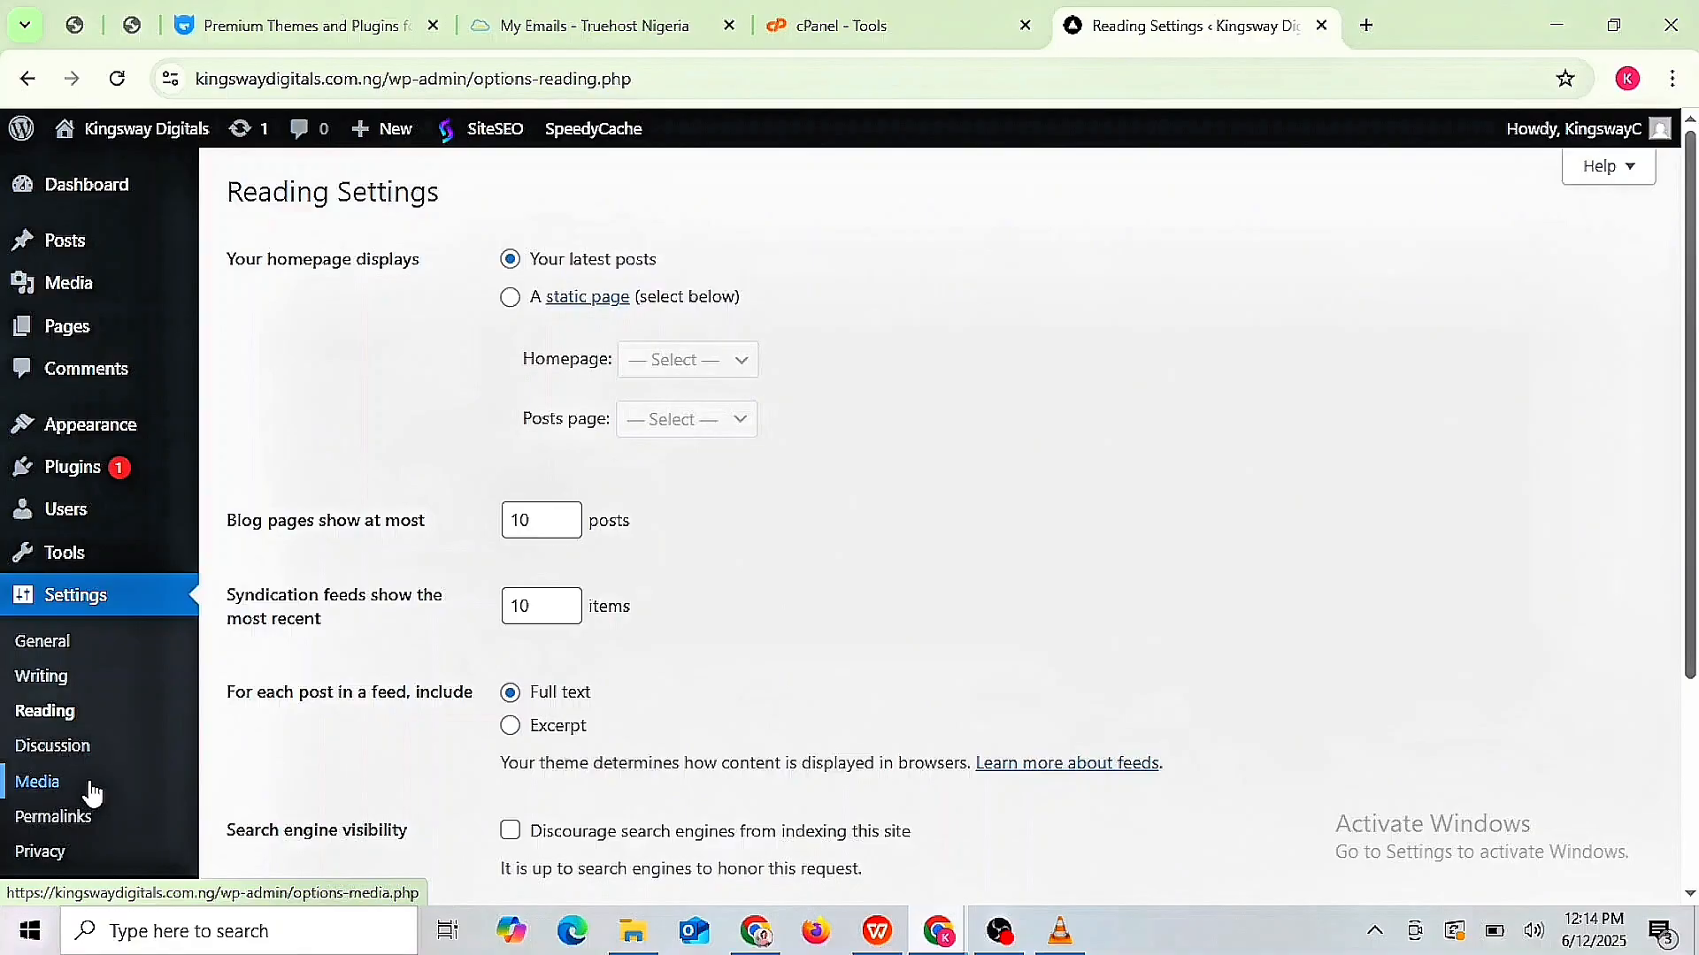
- Open Settings > Permalinks
click(64, 826)
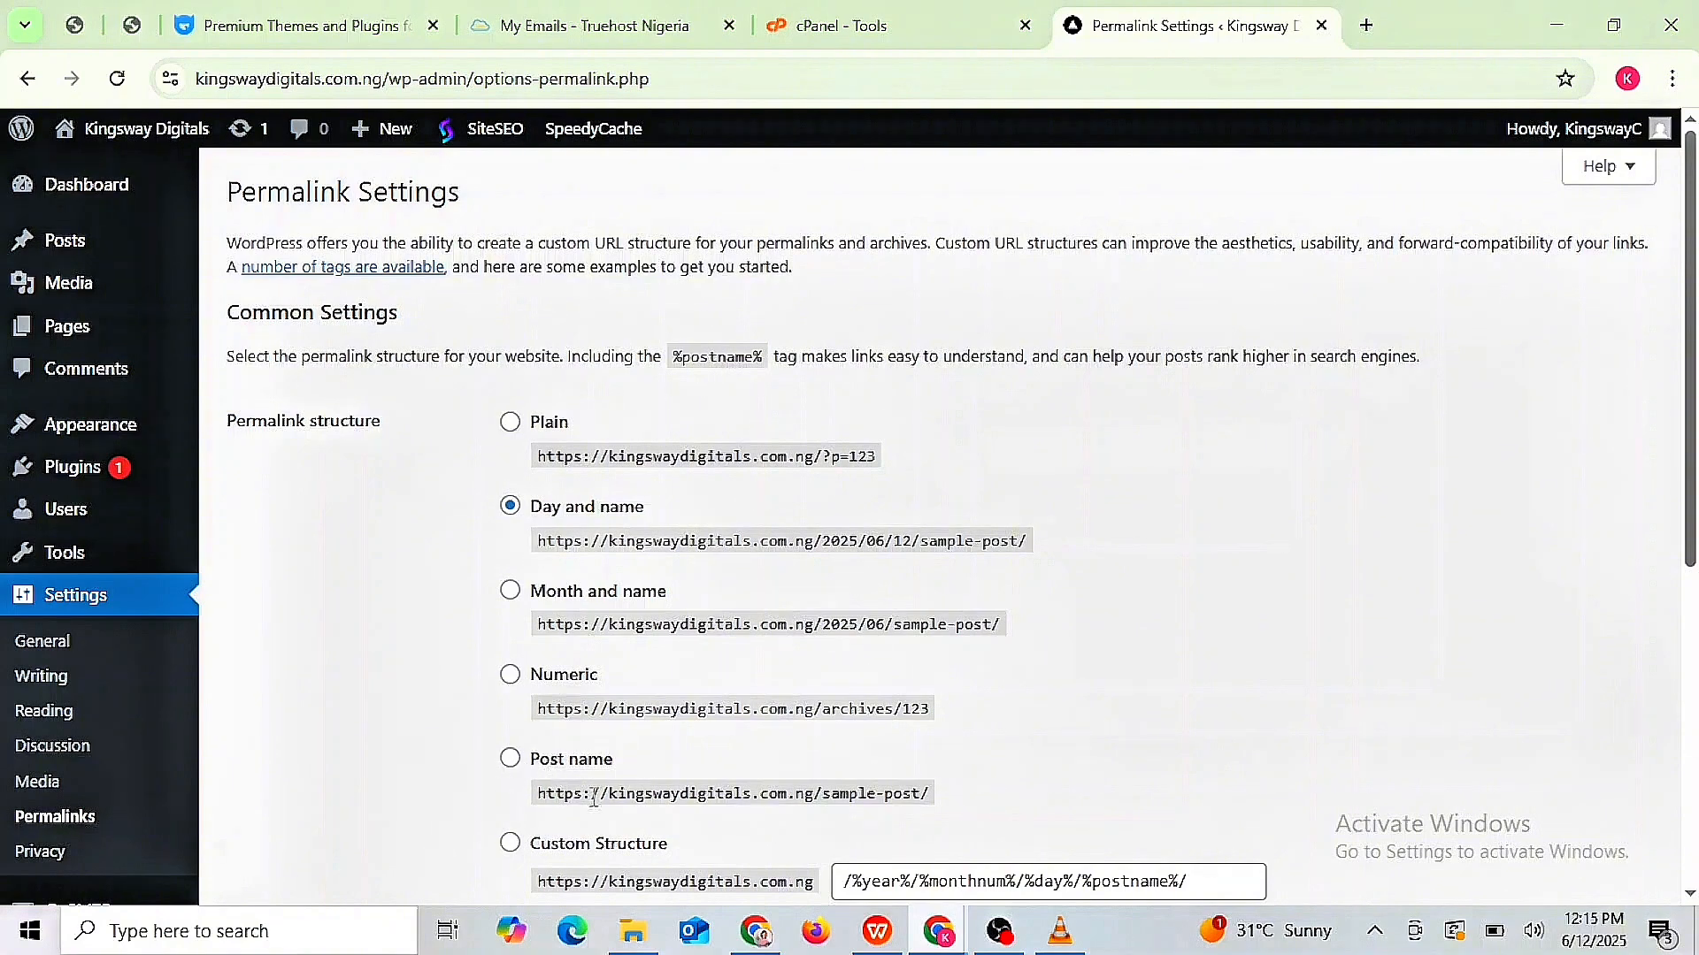
- Save permalinks with the Post name structure and go back to the Dashboard
click(510, 760)
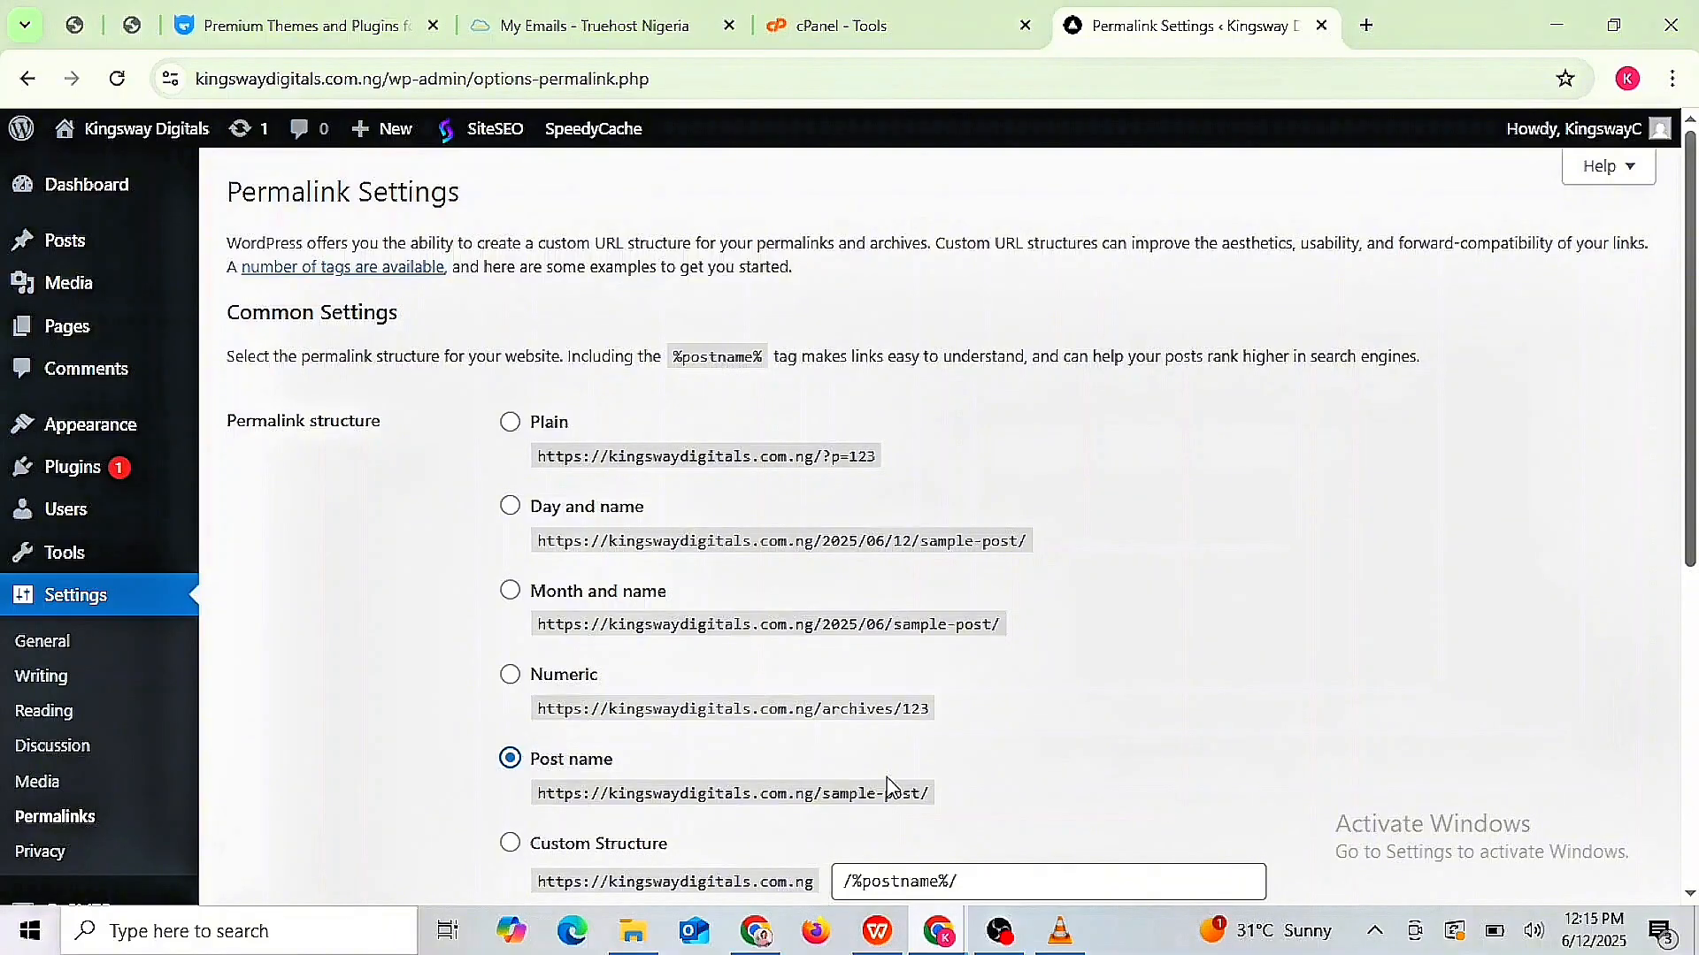
scroll(887, 785, down, 5)
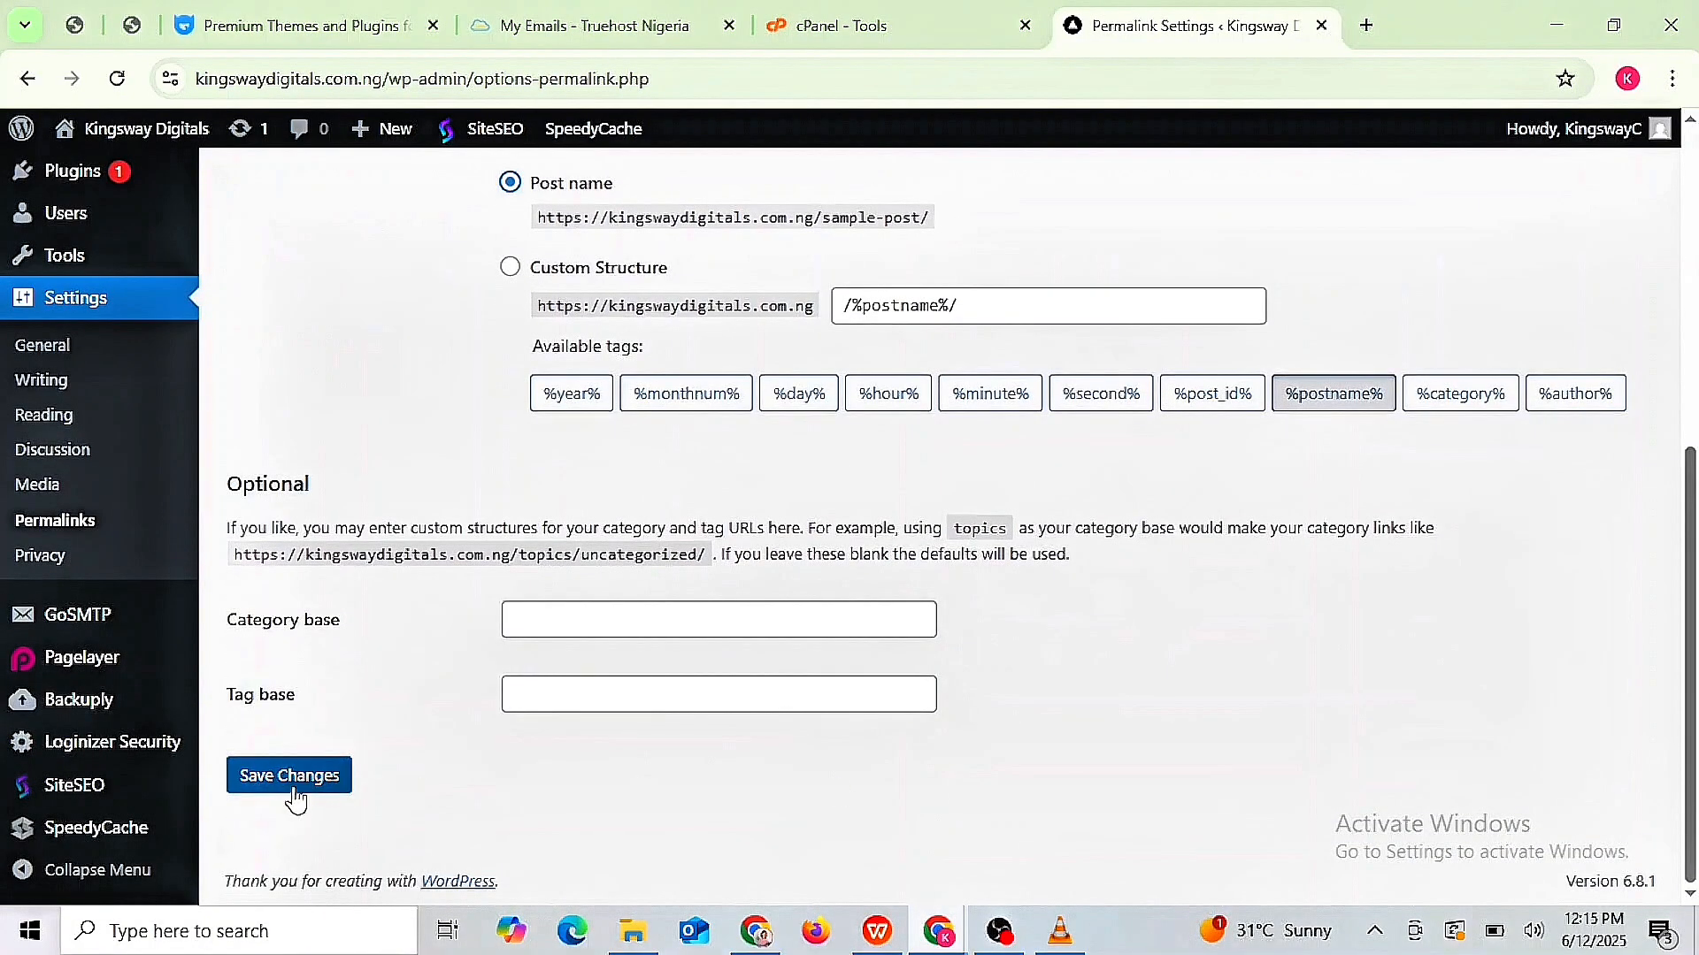
click(292, 779)
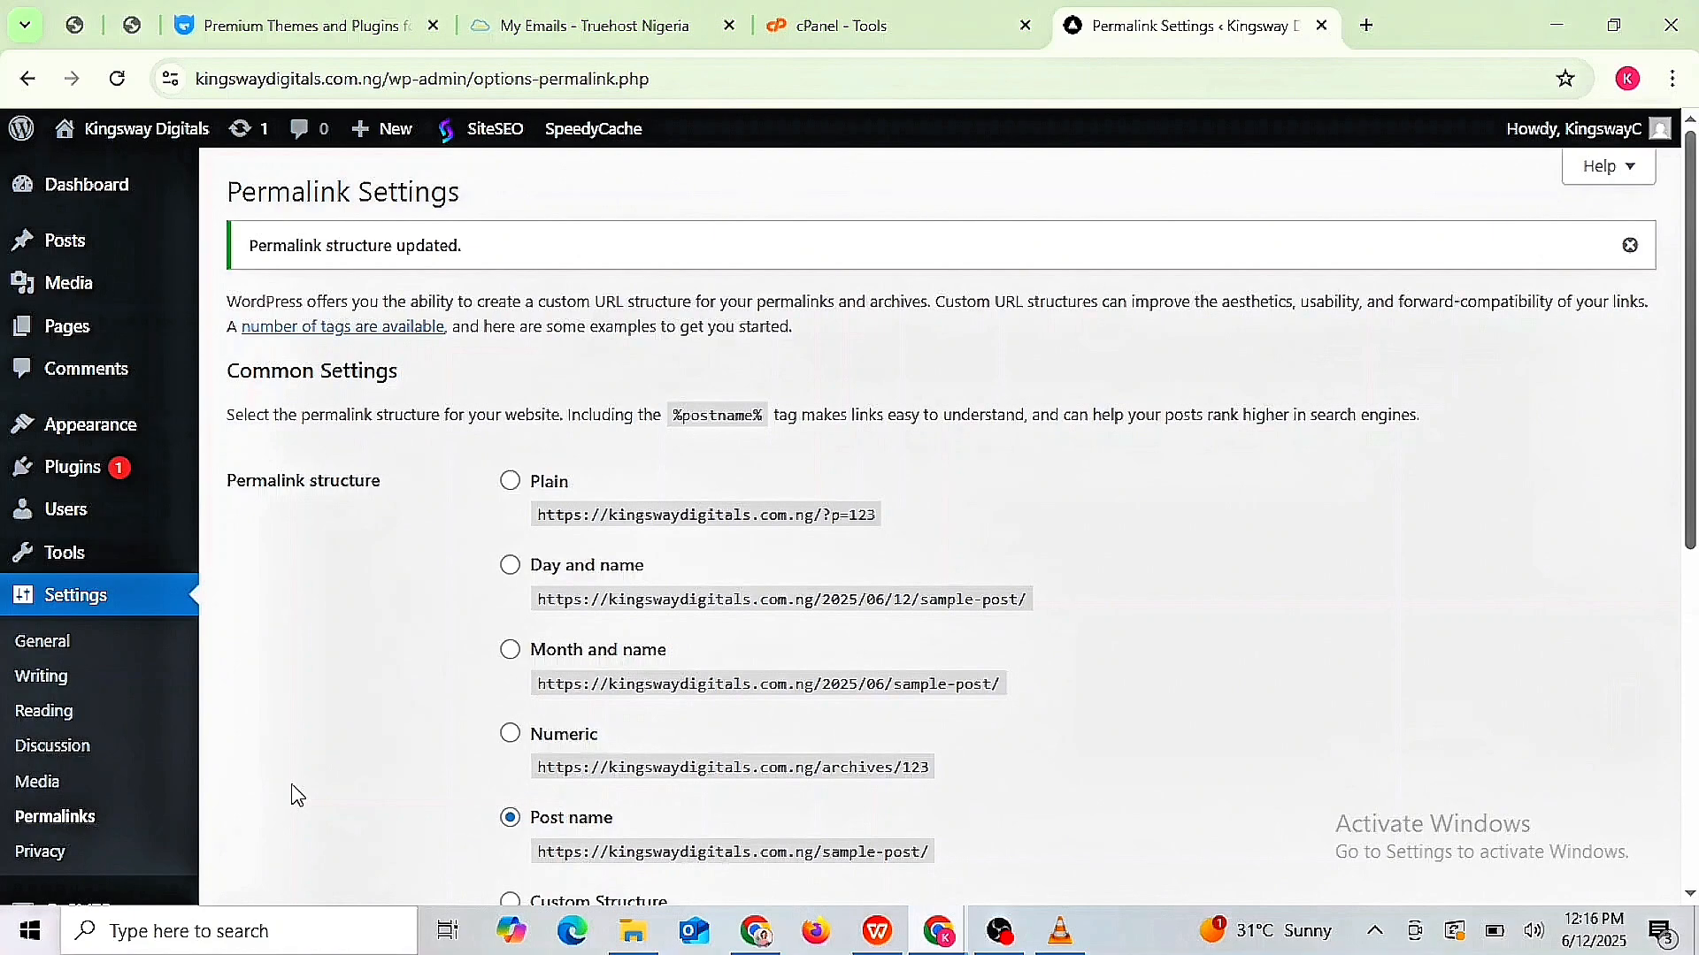
click(88, 190)
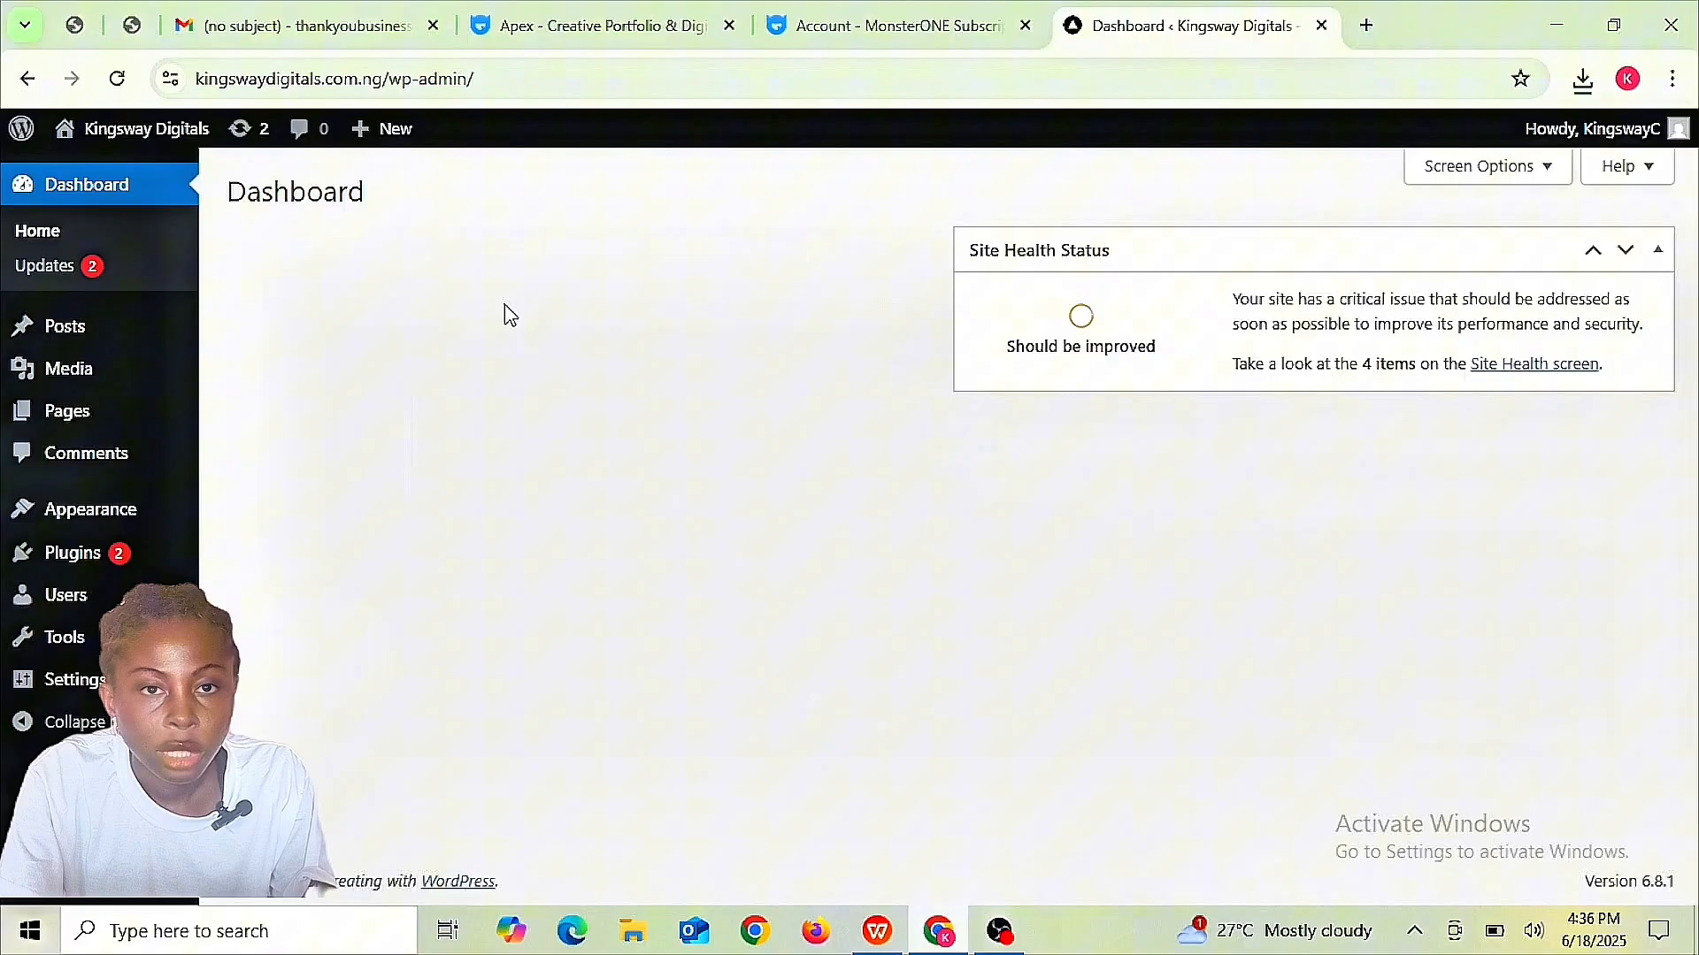
mouse_move(84, 529)
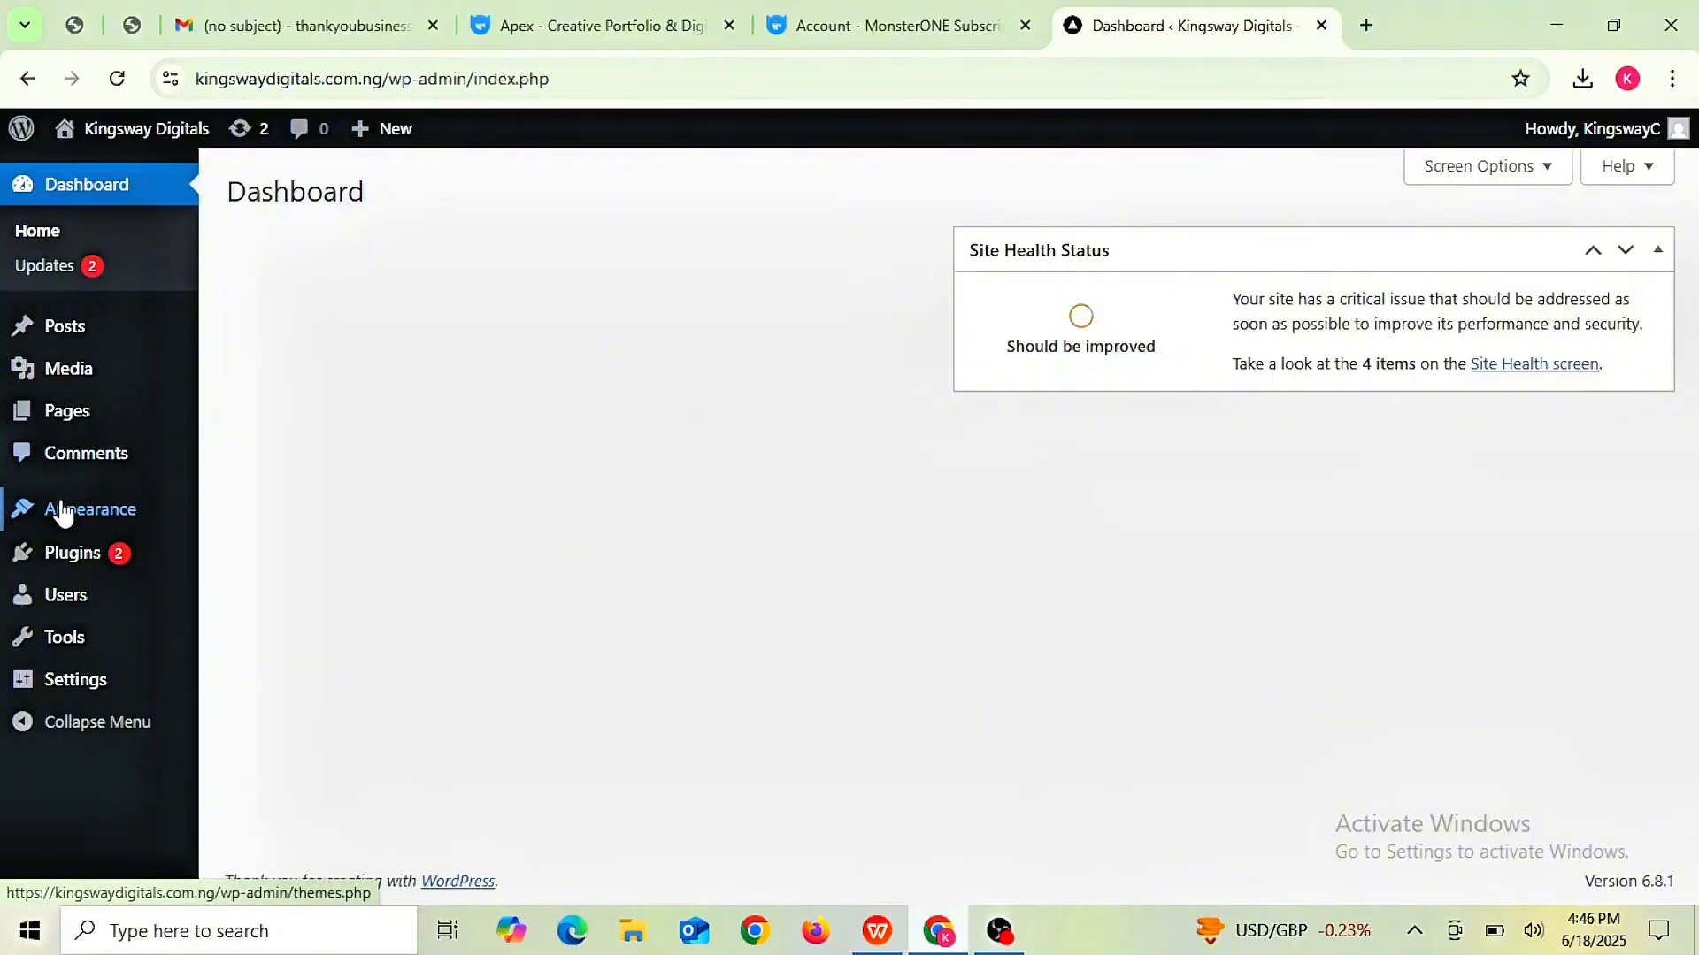
- Upload ez-digital.zip under Add Theme > Upload Theme and install it with its Hello Elementor 3.4.4 parent
mouse_move(92, 513)
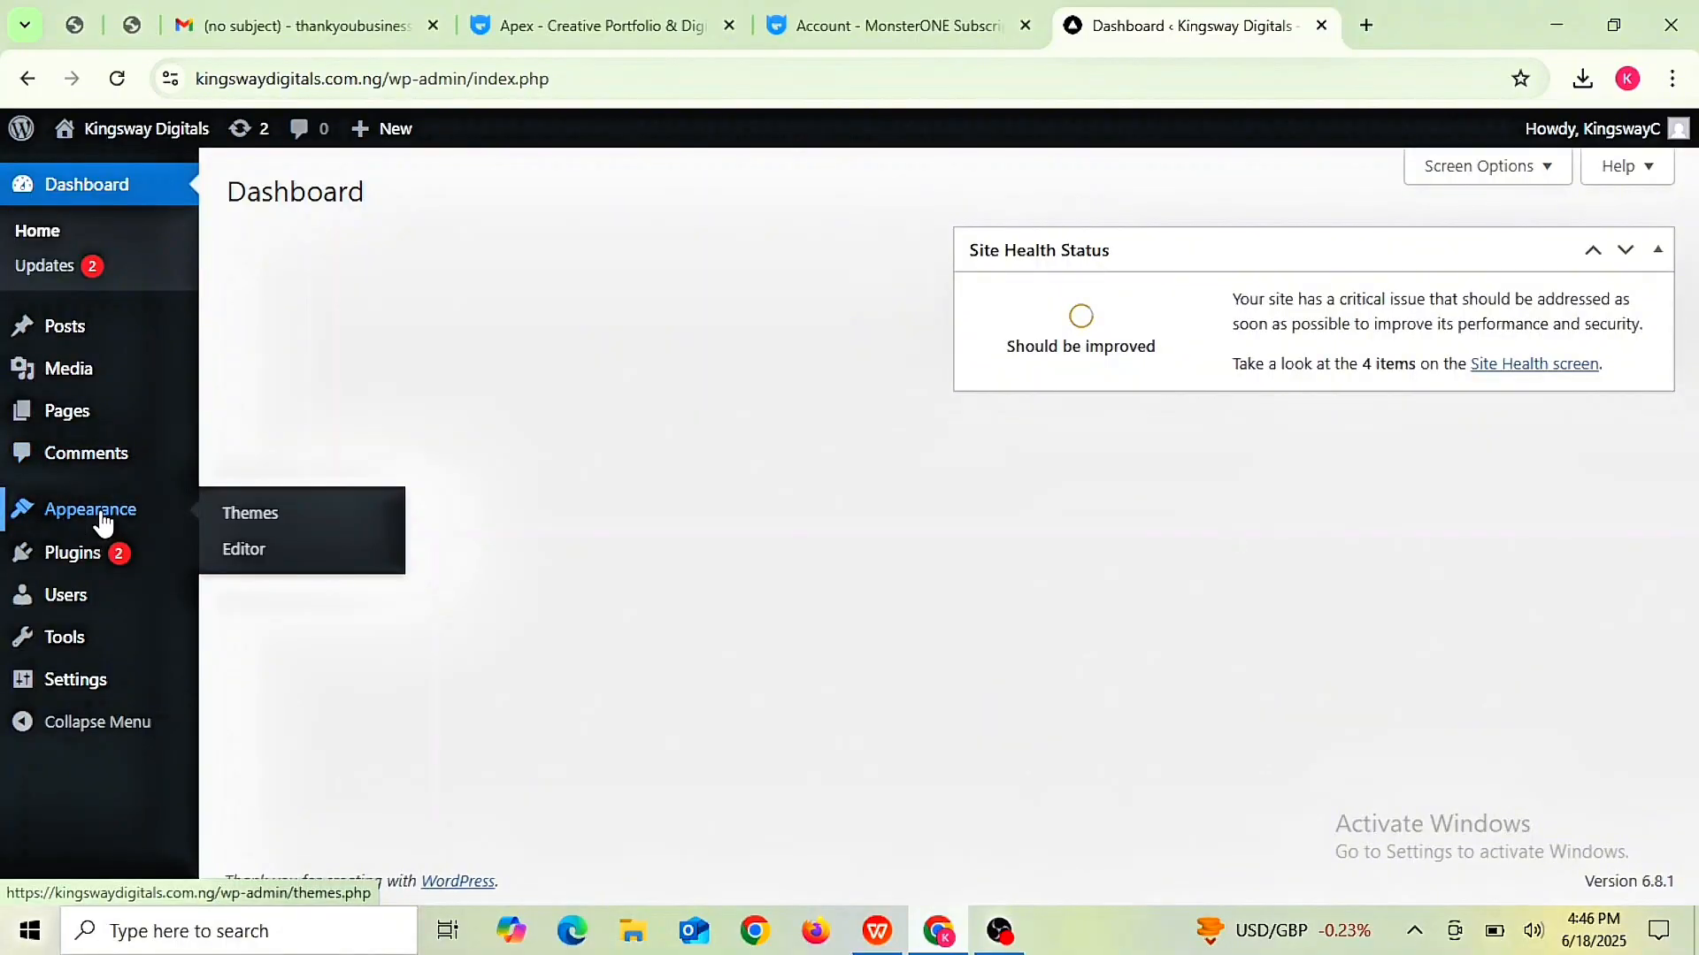
click(117, 522)
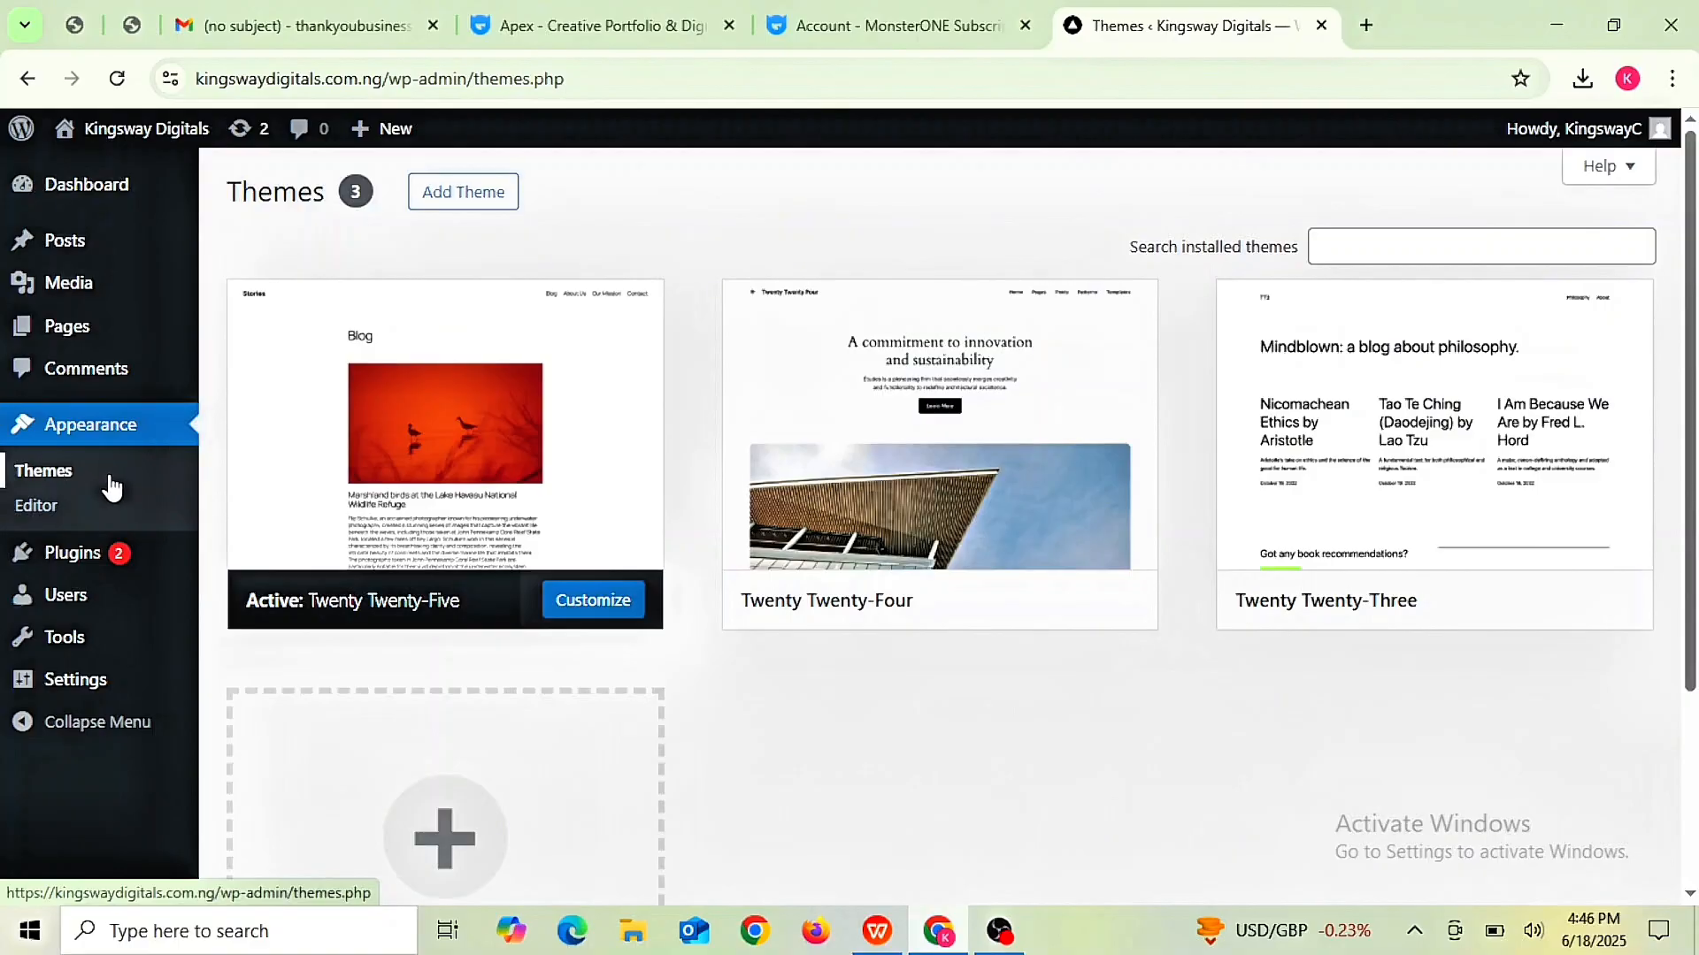
click(464, 196)
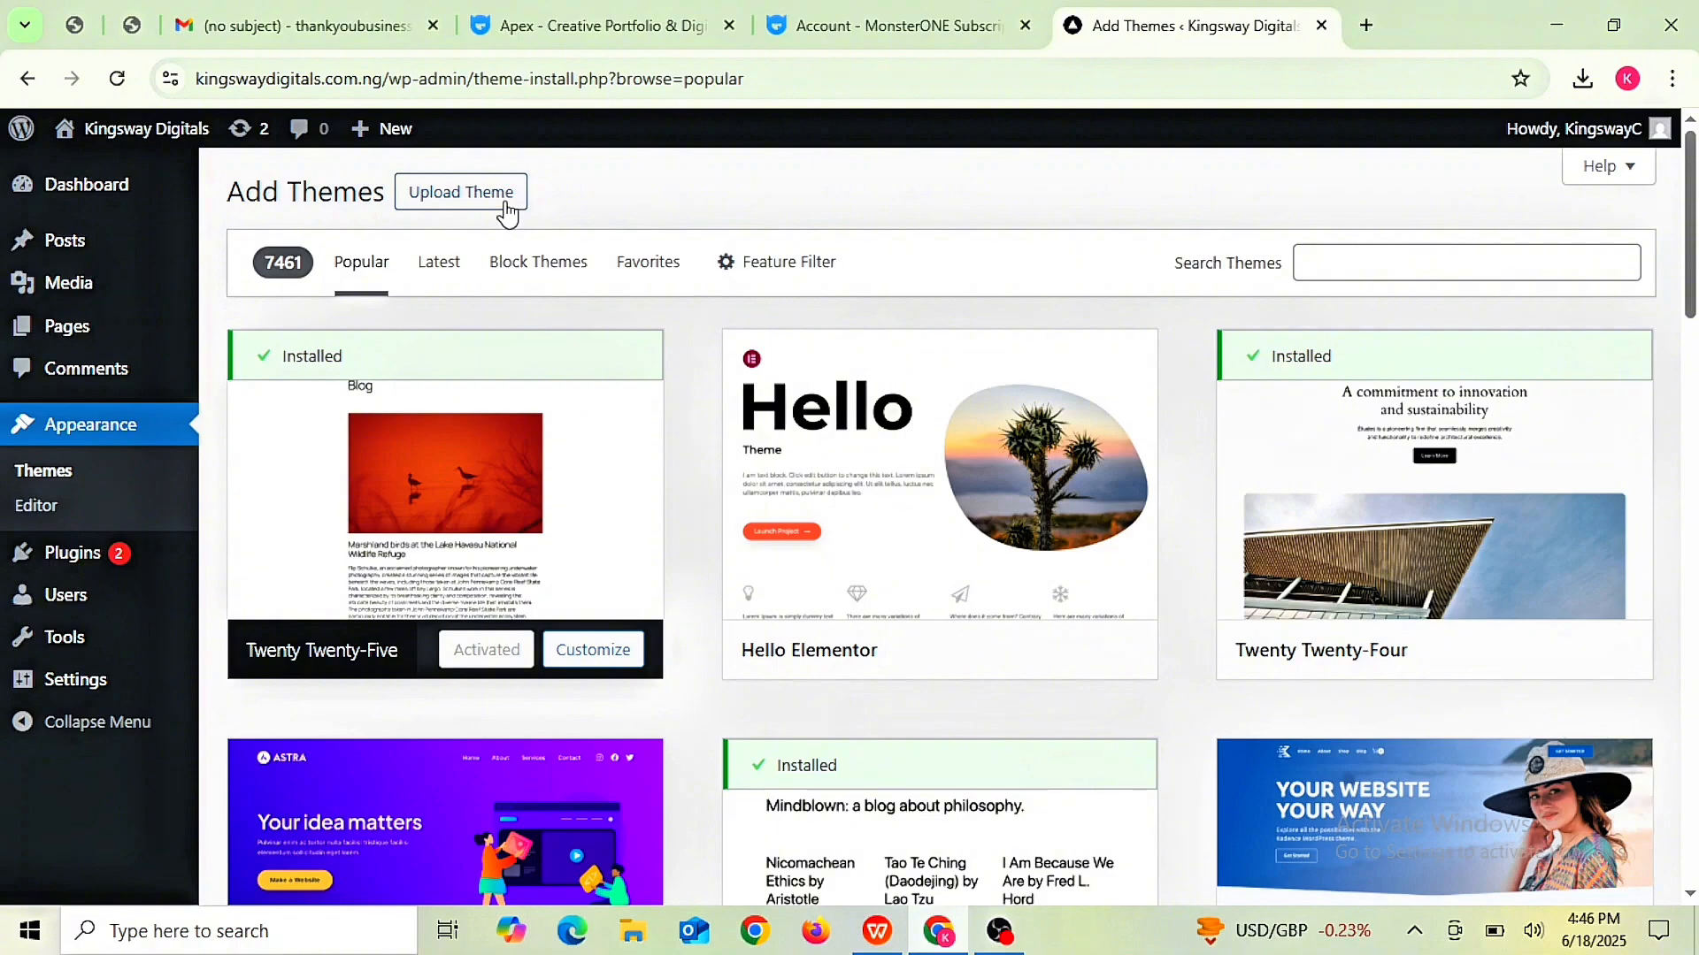
click(478, 201)
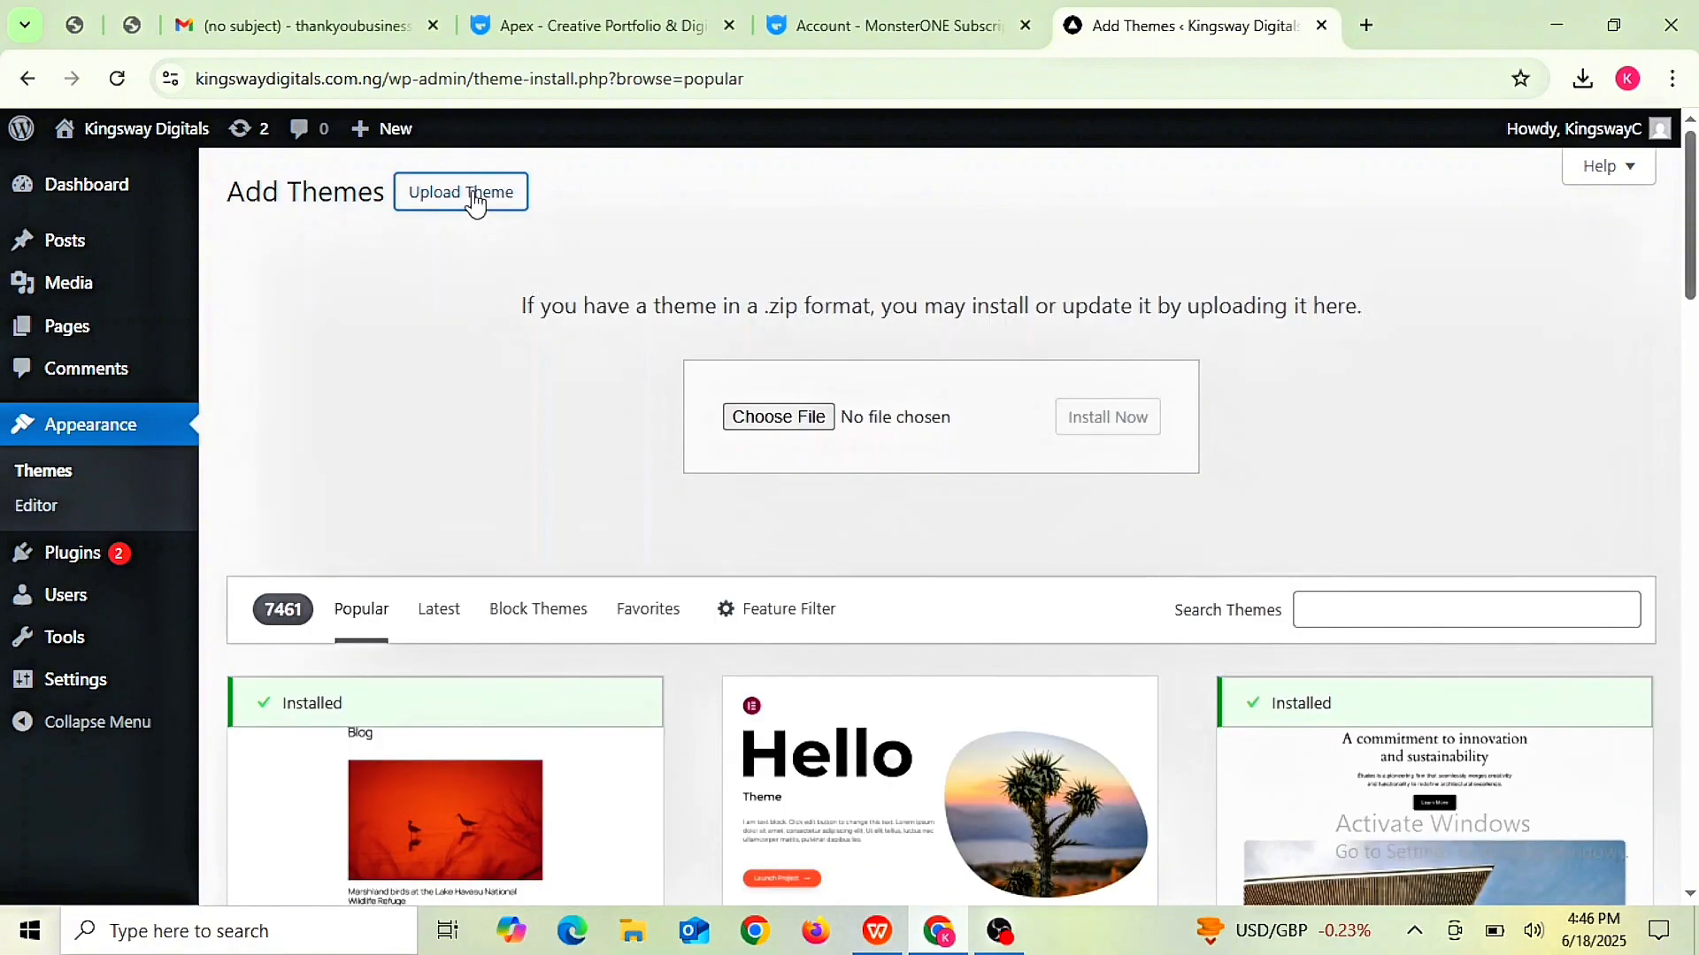
click(772, 417)
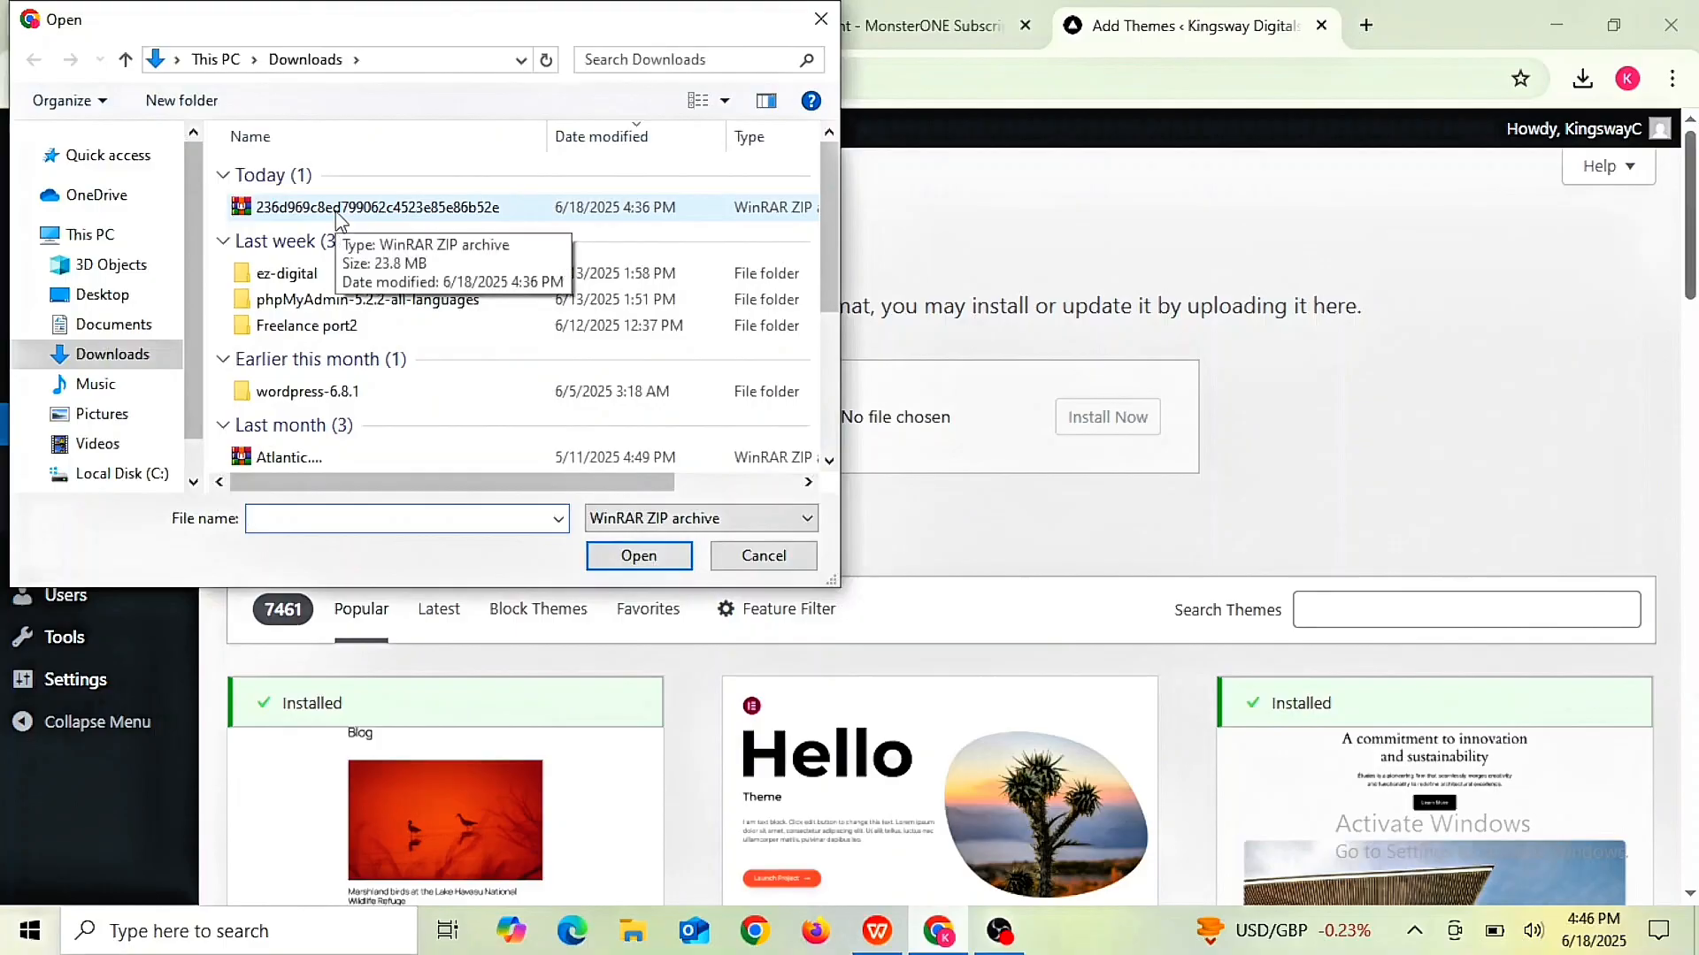
drag(339, 219, 1064, 452)
click(645, 566)
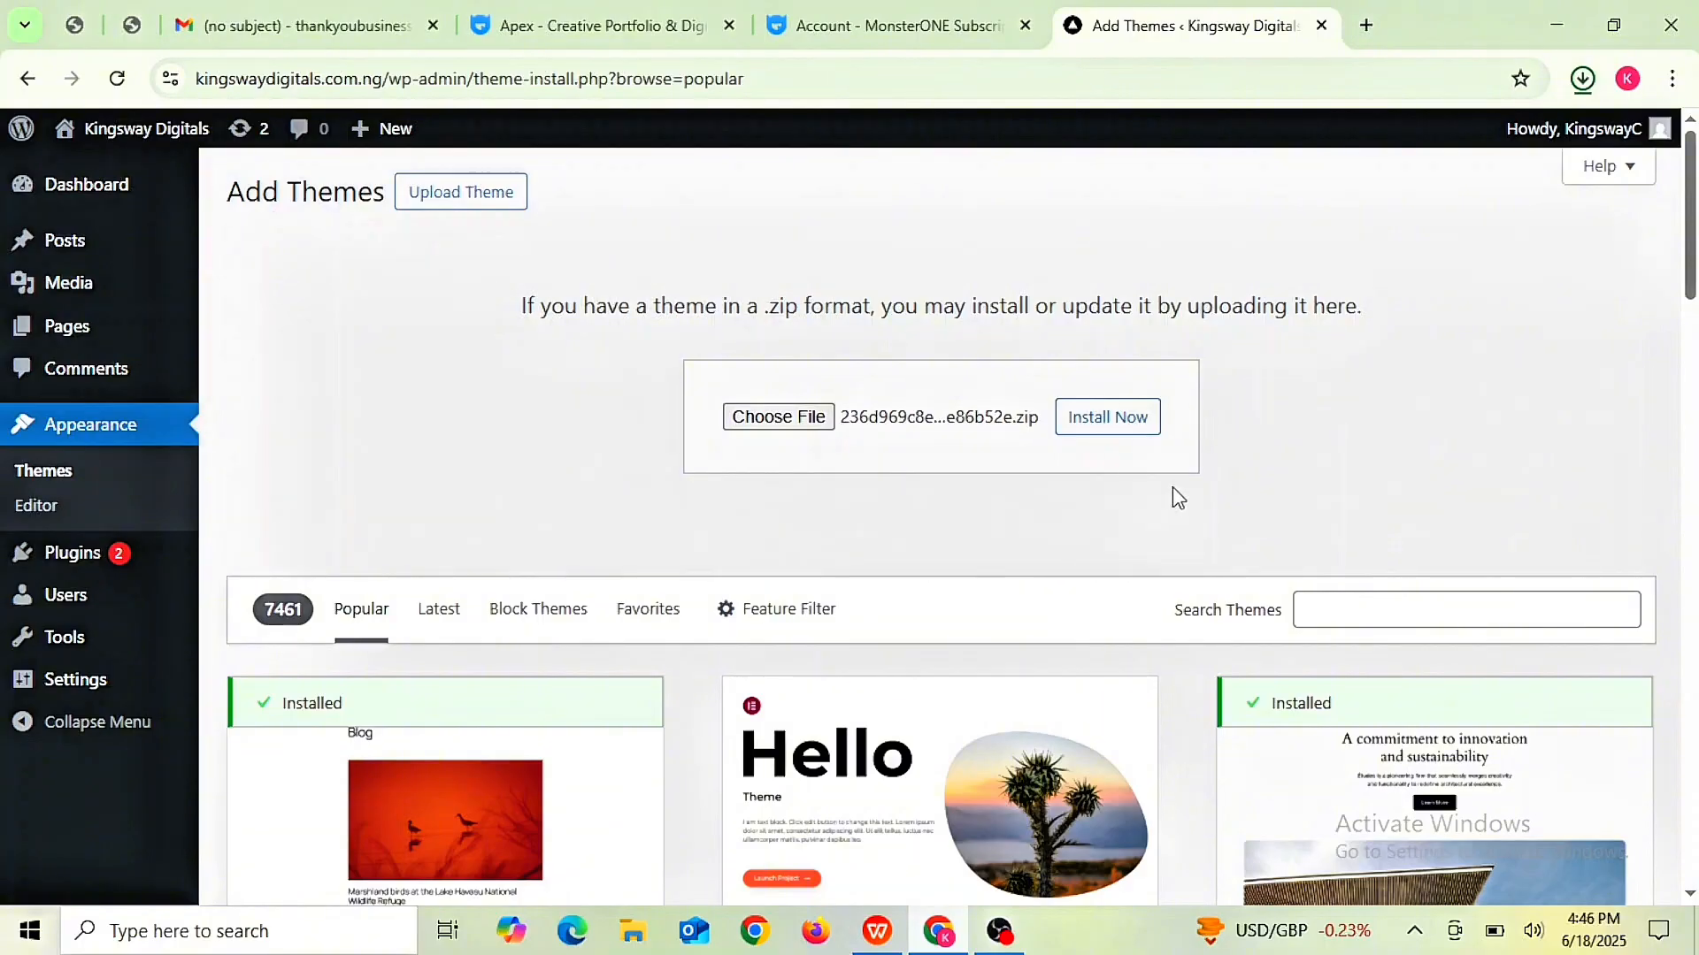
click(1111, 422)
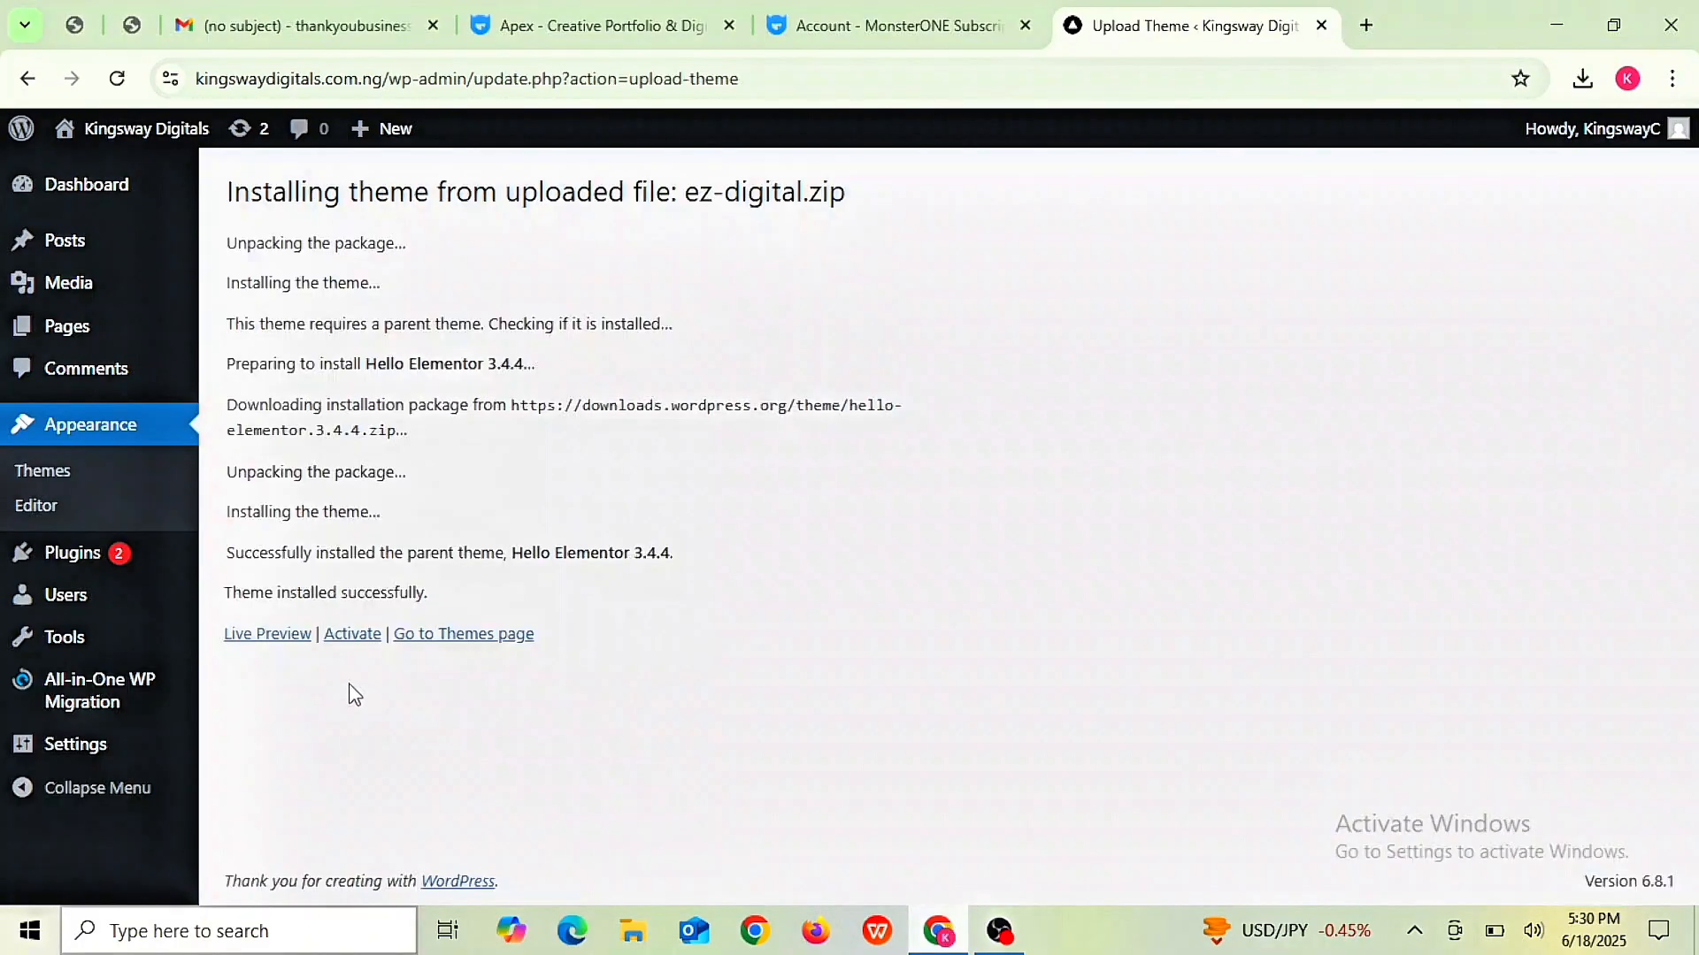
- Activate the freshly installed EZ Digital theme from the installation results page
click(354, 639)
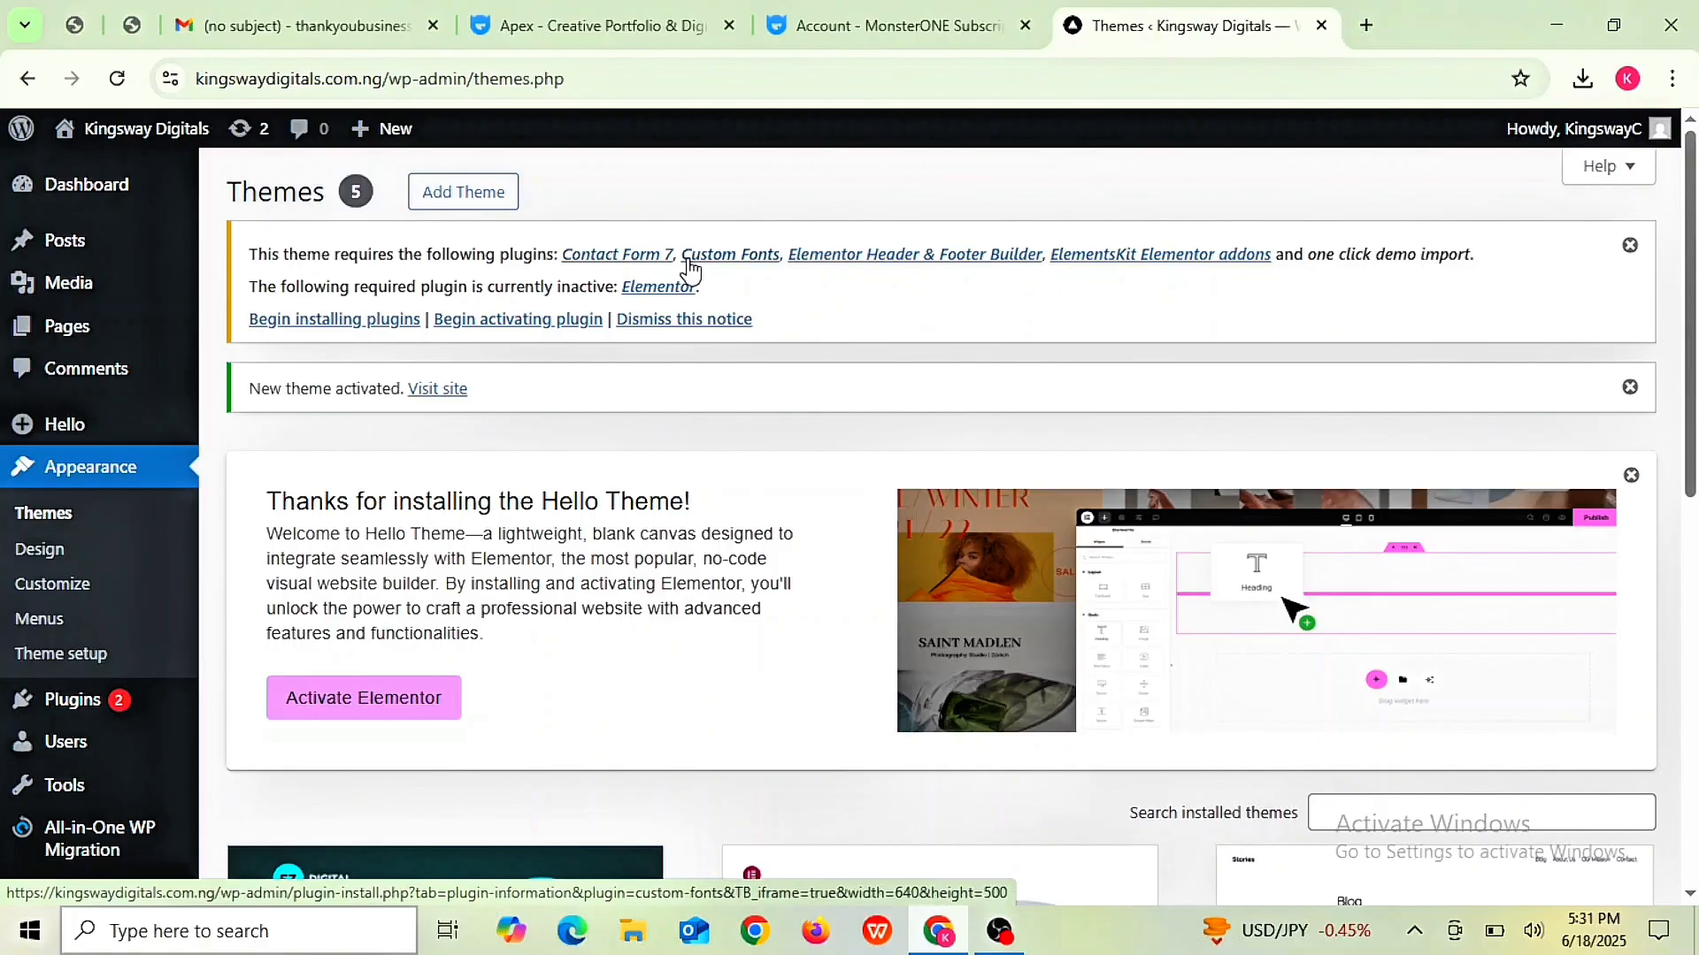
- Begin installing the required plugins and tick Custom Fonts, Elementor Header & Footer Builder and the rest
drag(252, 253, 396, 260)
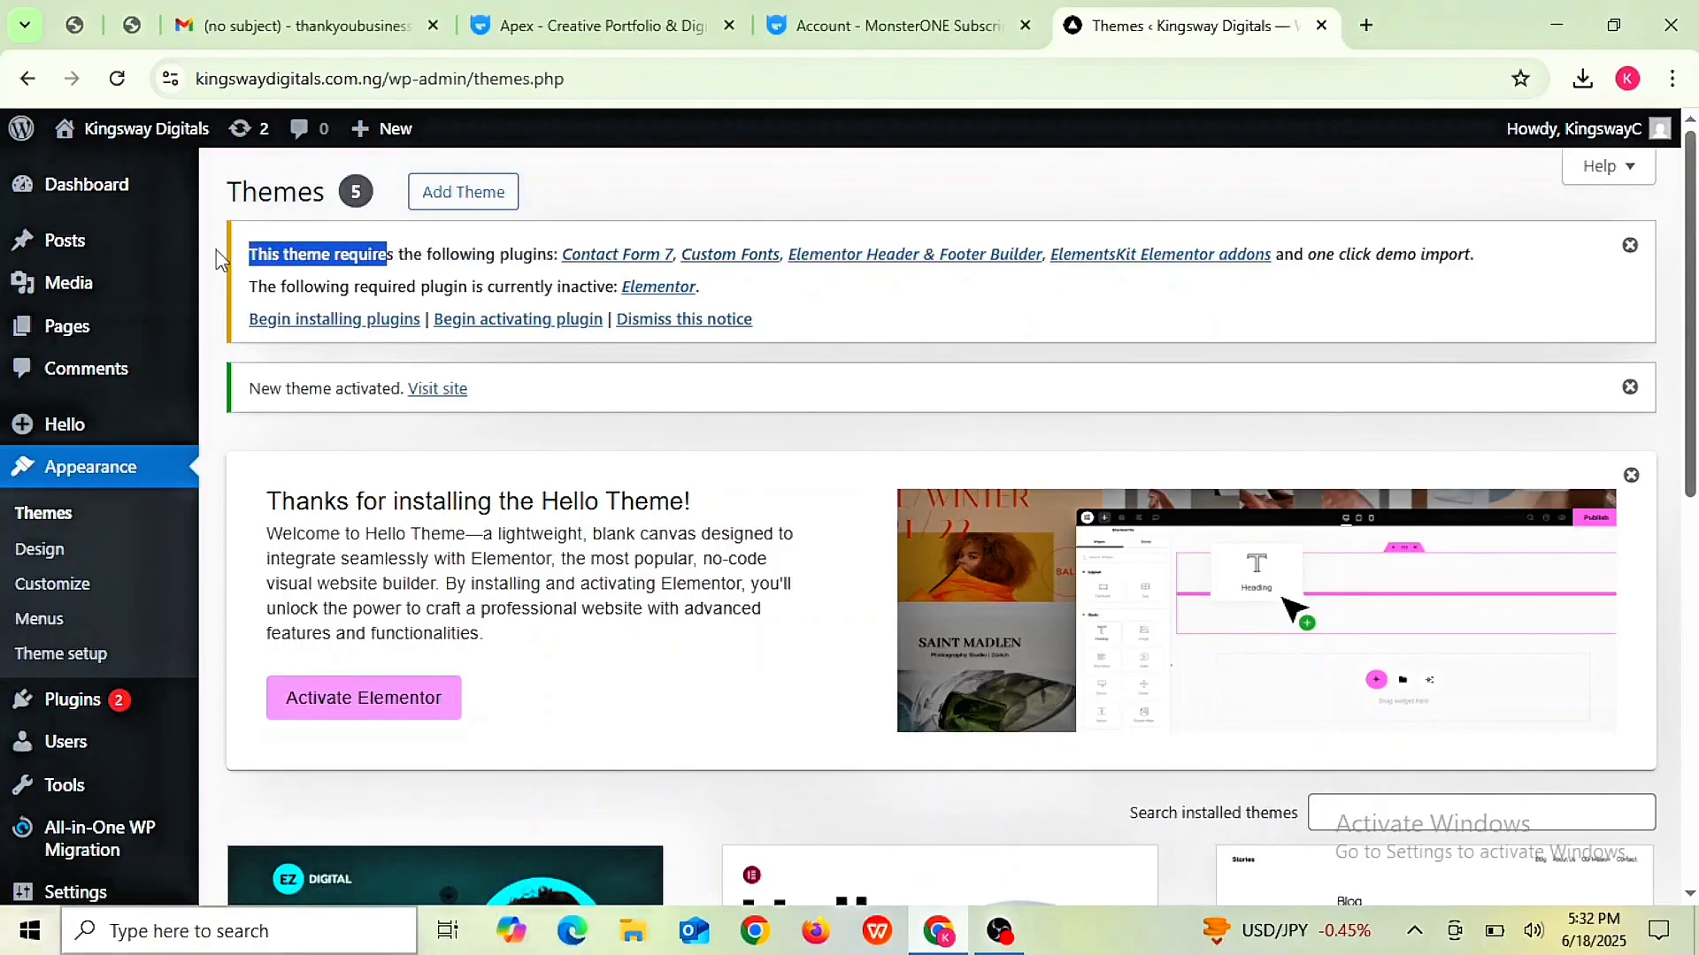
click(252, 261)
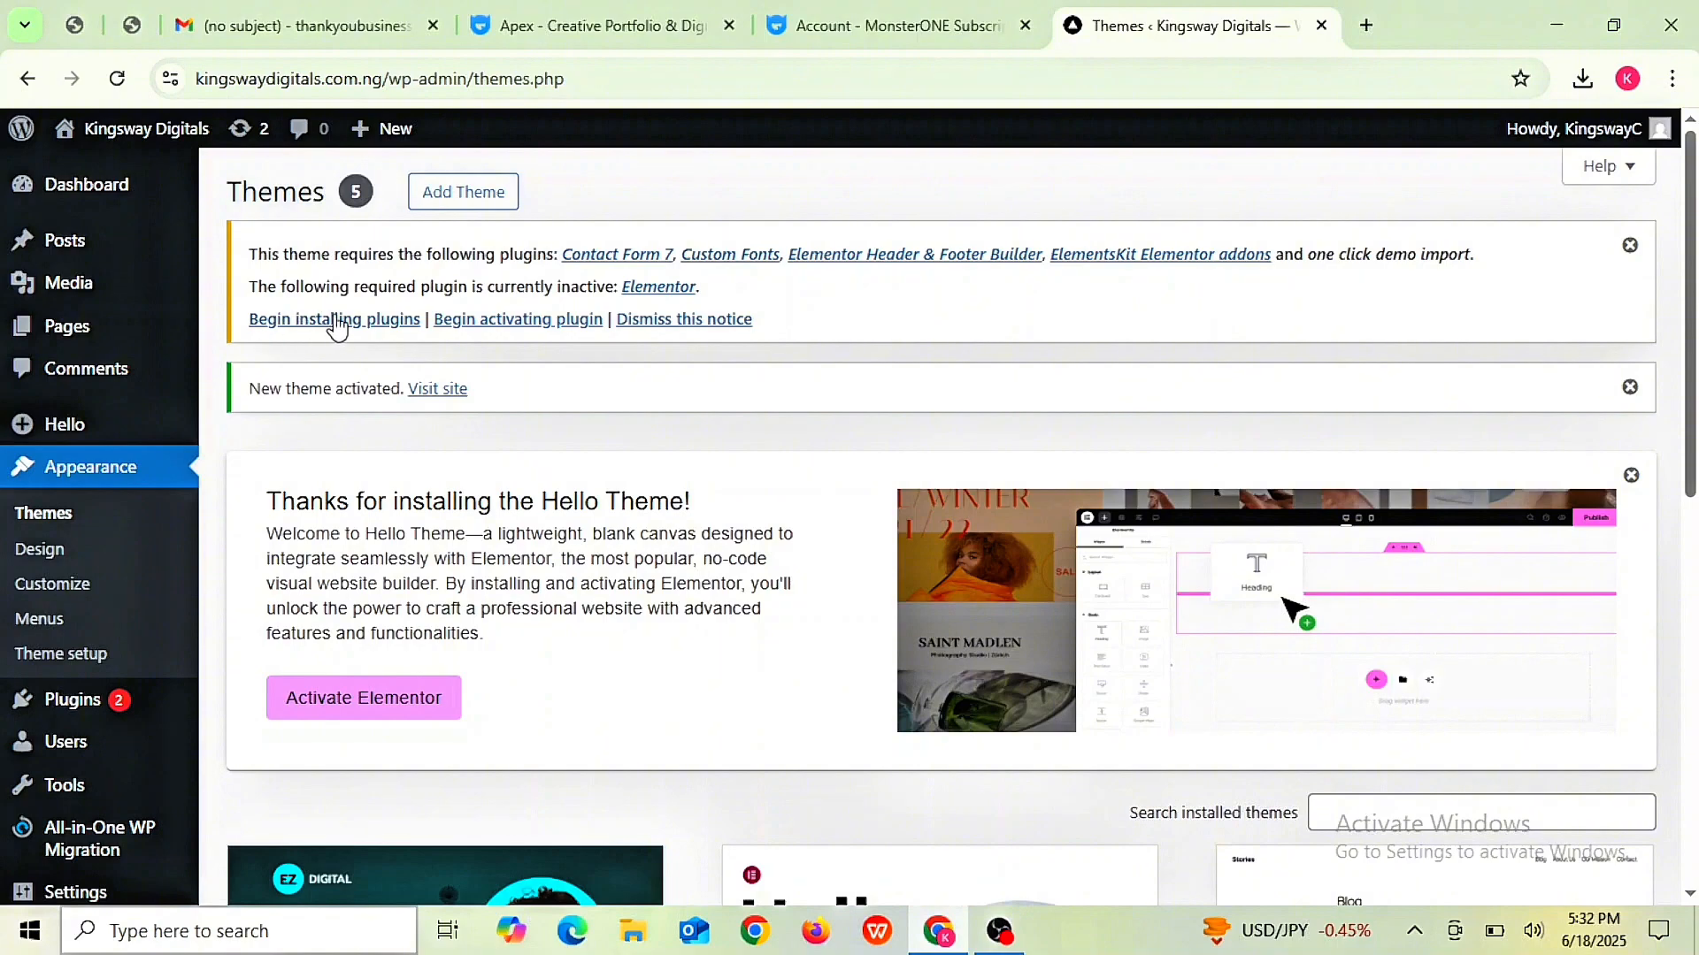
click(363, 325)
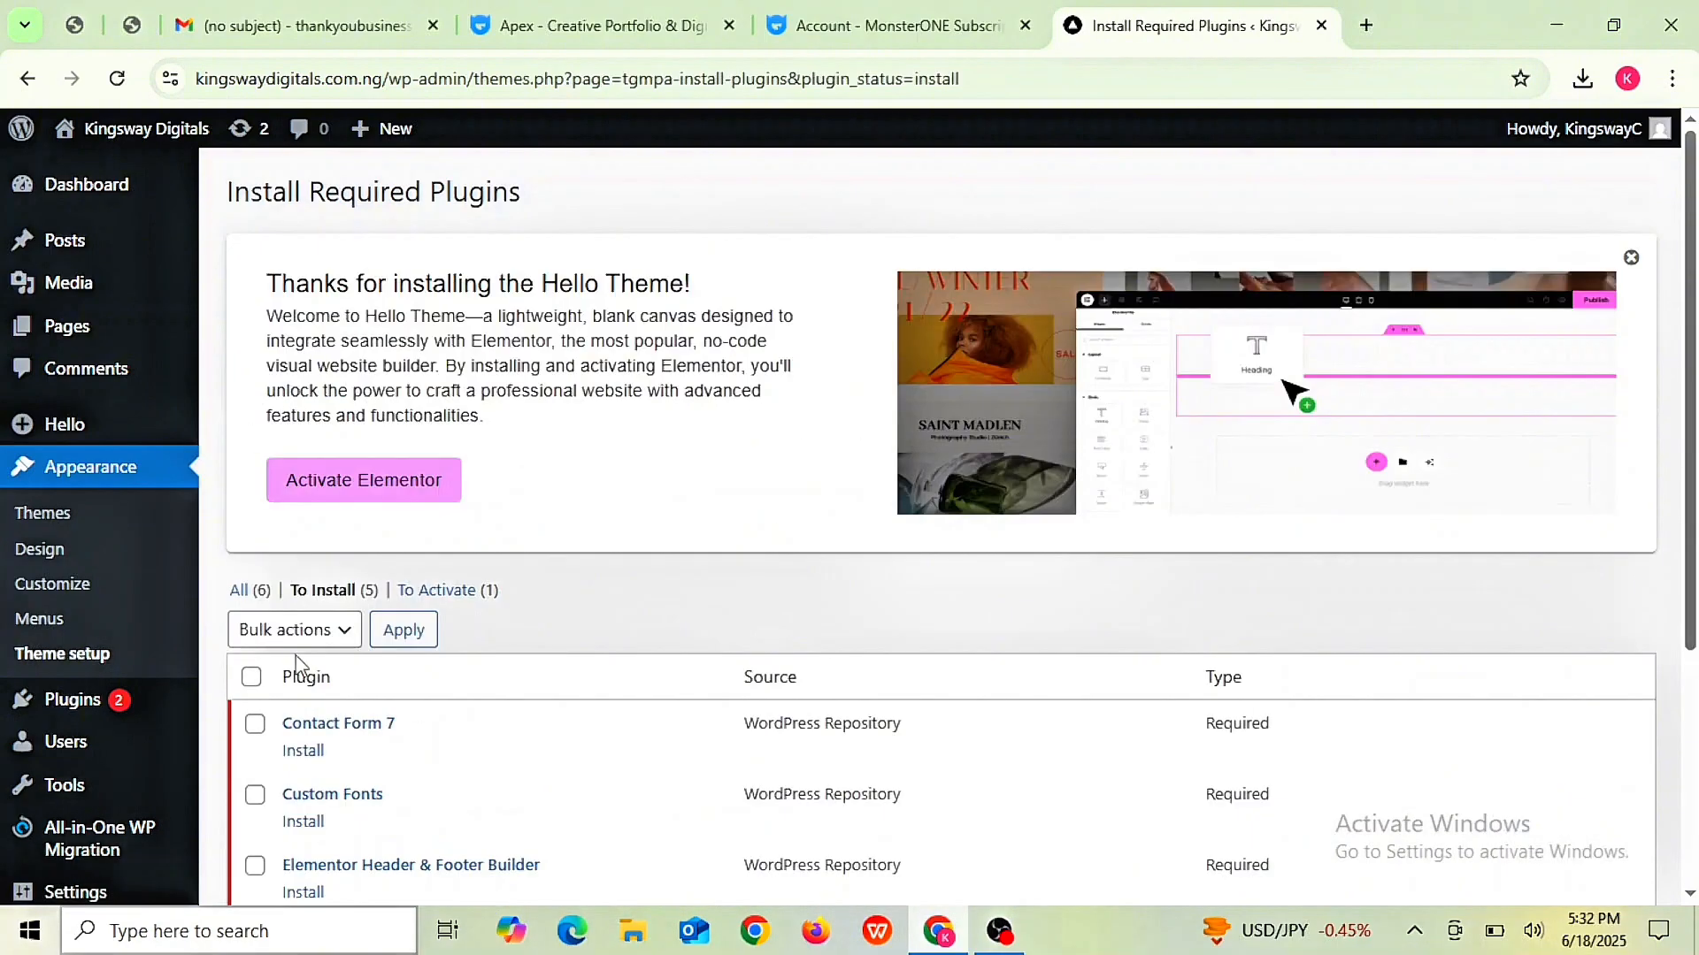
scroll(296, 656, down, 3)
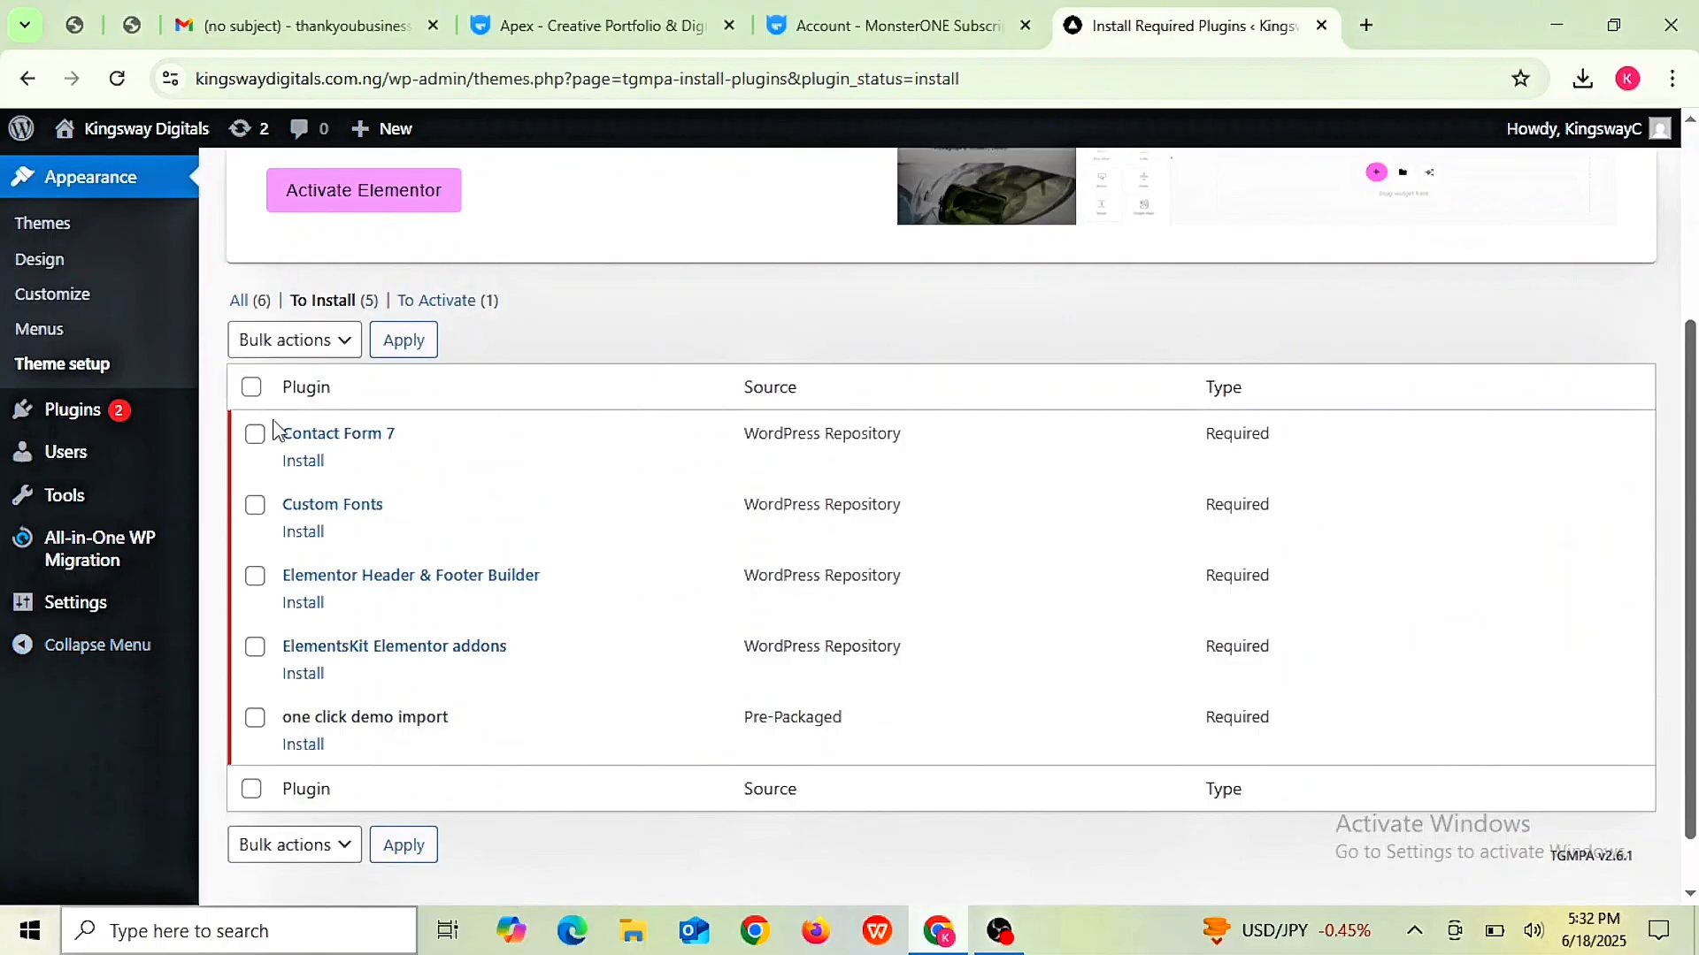
click(255, 505)
click(255, 582)
click(345, 851)
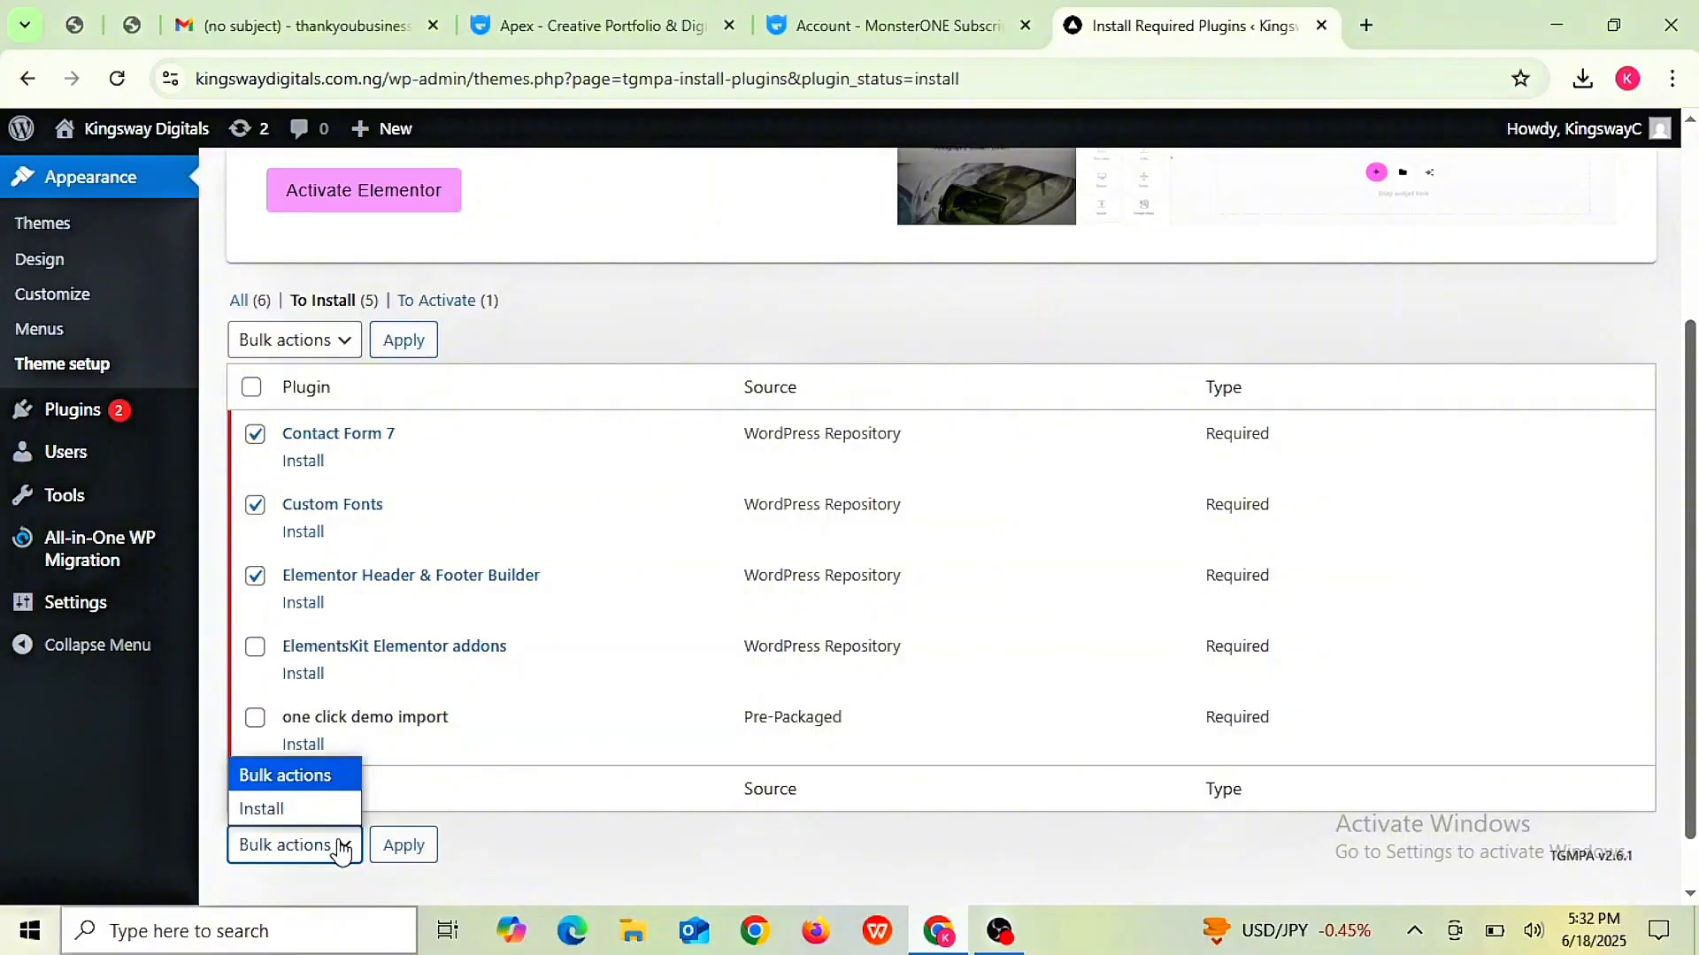
click(343, 847)
click(255, 649)
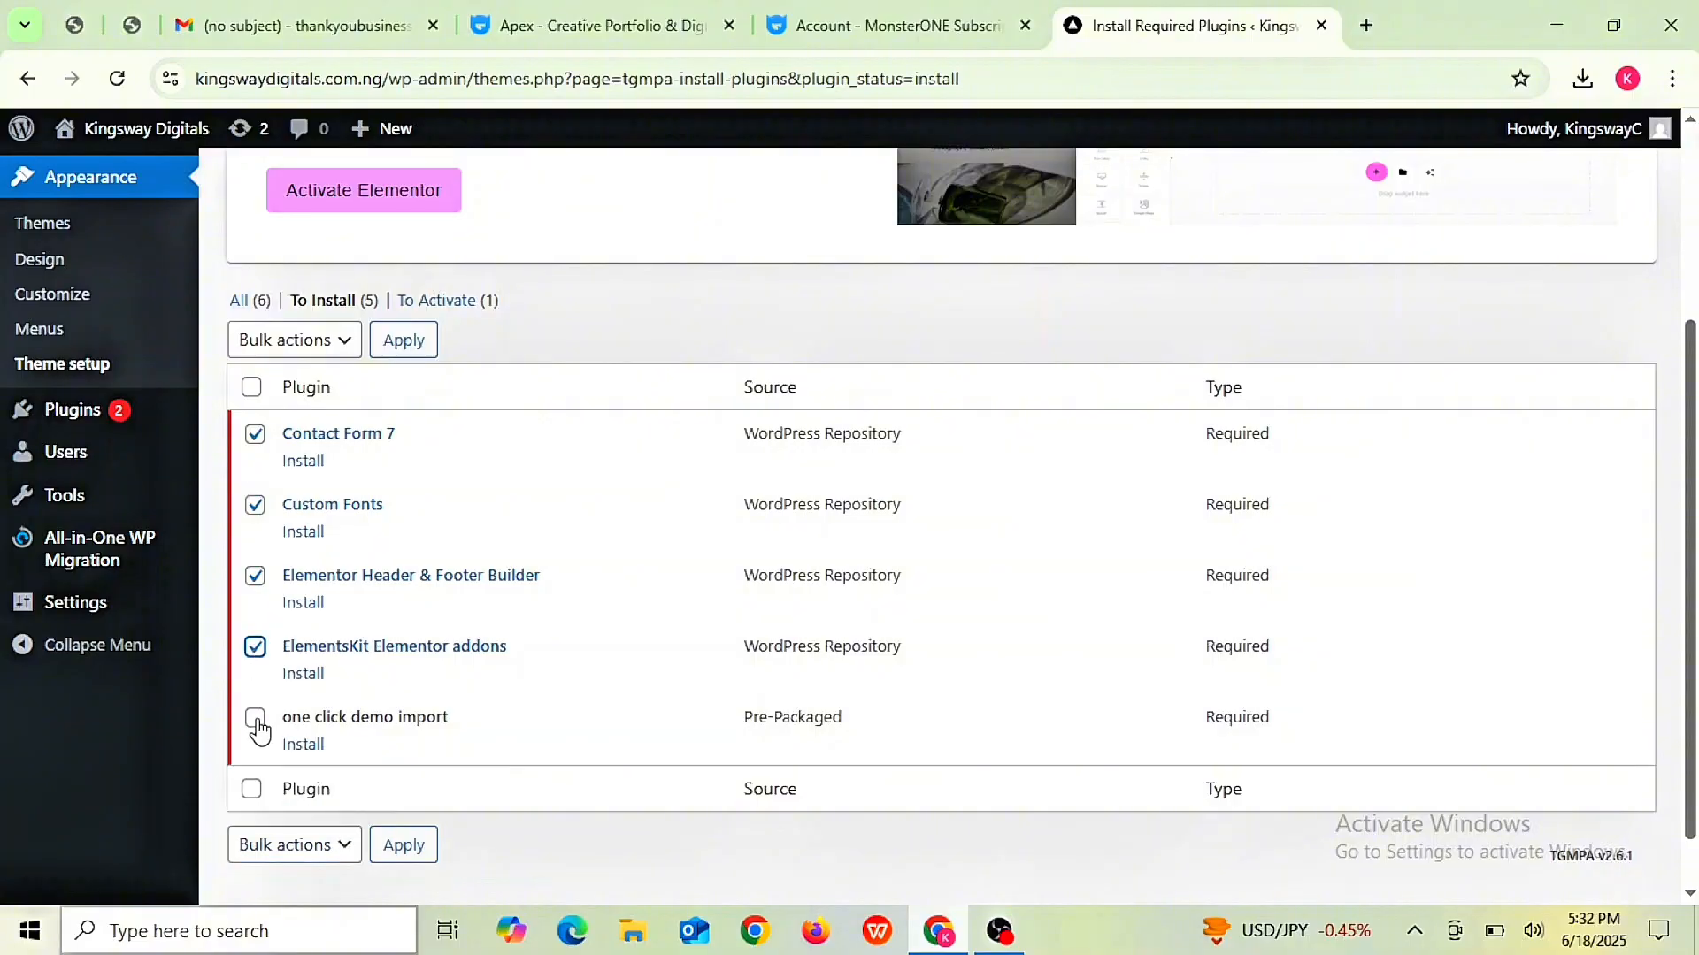
click(255, 720)
- Install all five ticked plugins with the Install bulk action
click(345, 344)
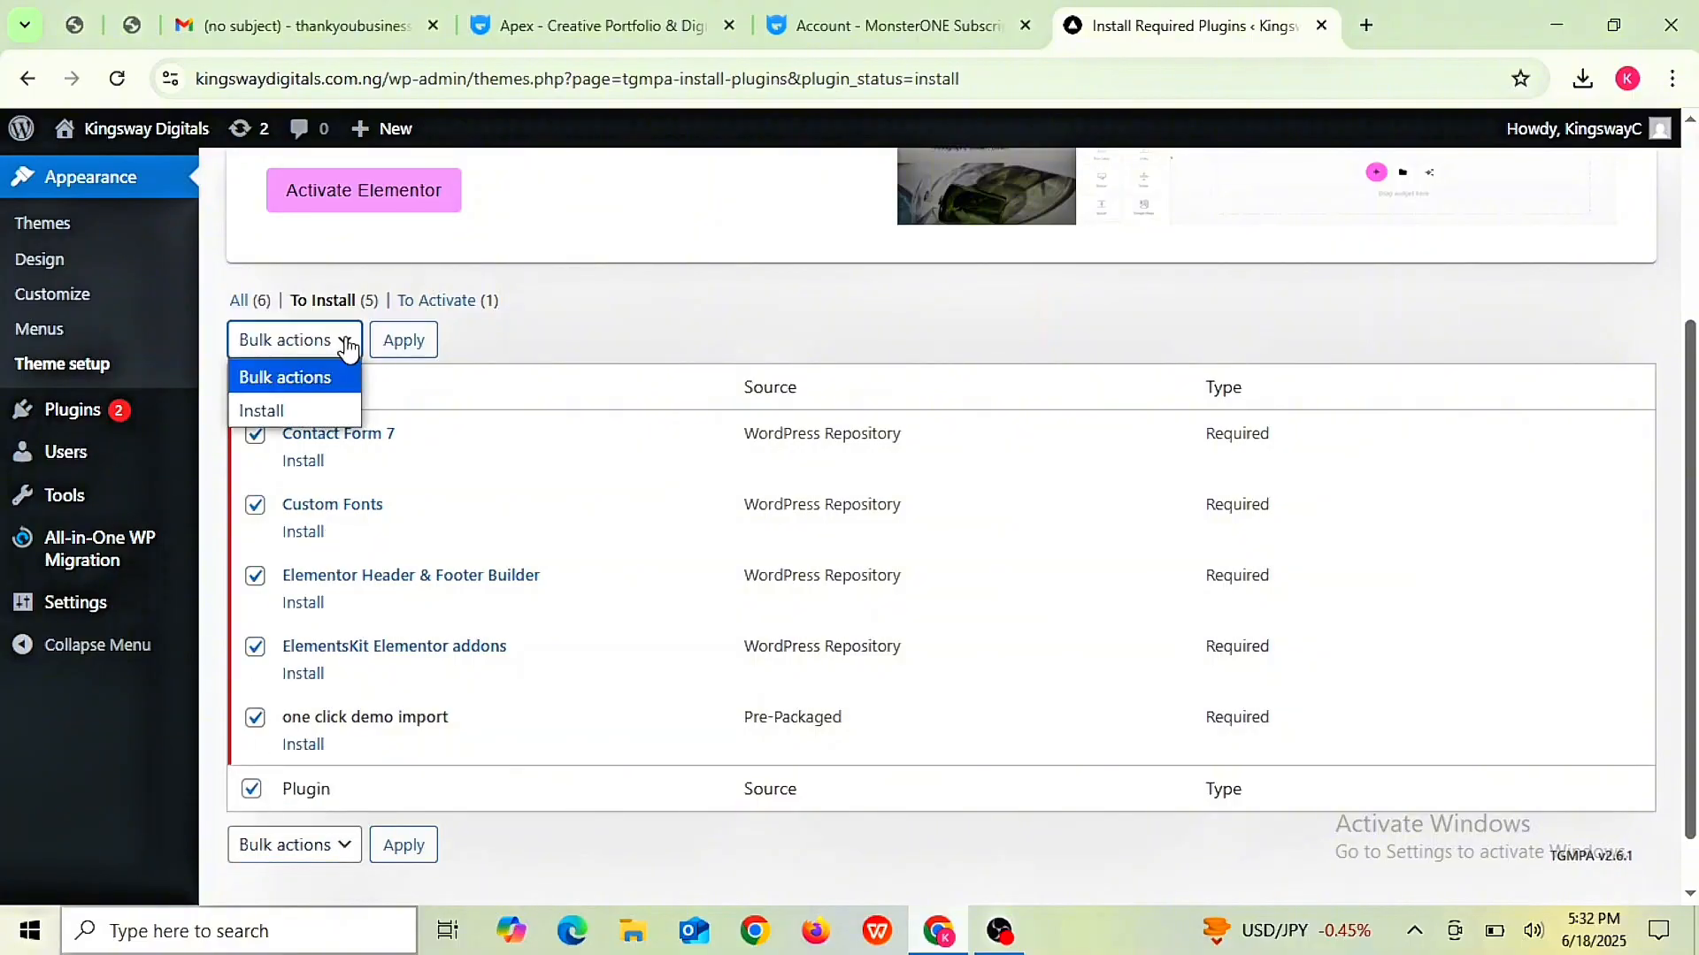
click(319, 410)
click(411, 359)
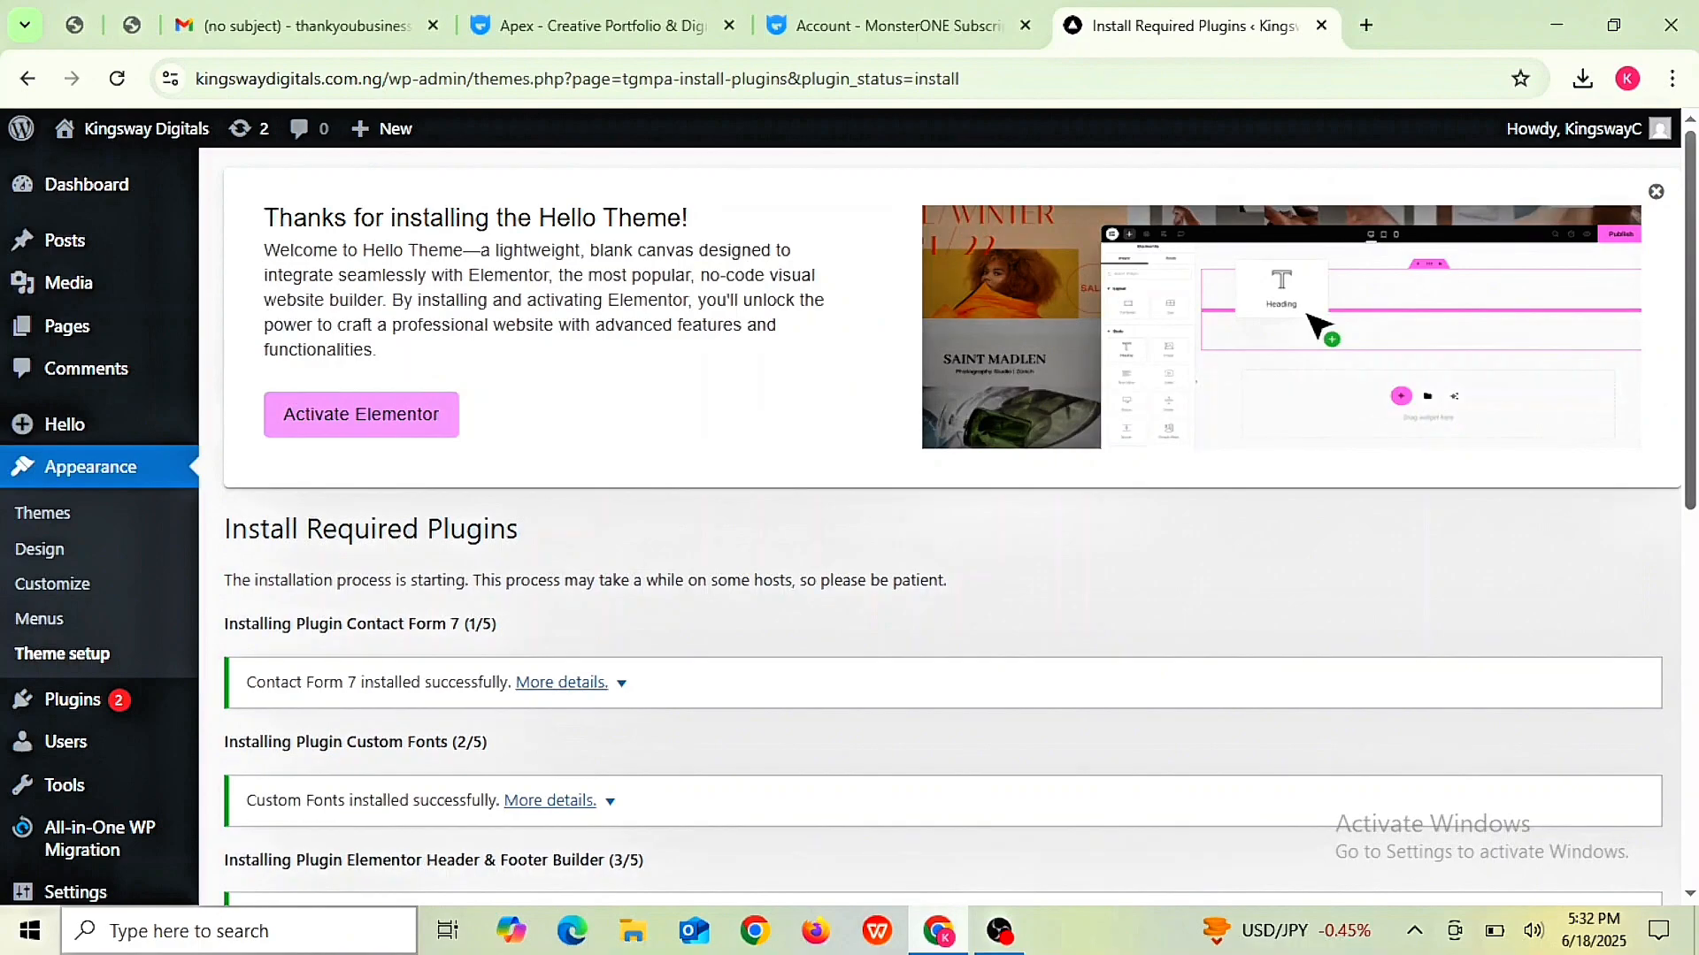
scroll(141, 823, down, 5)
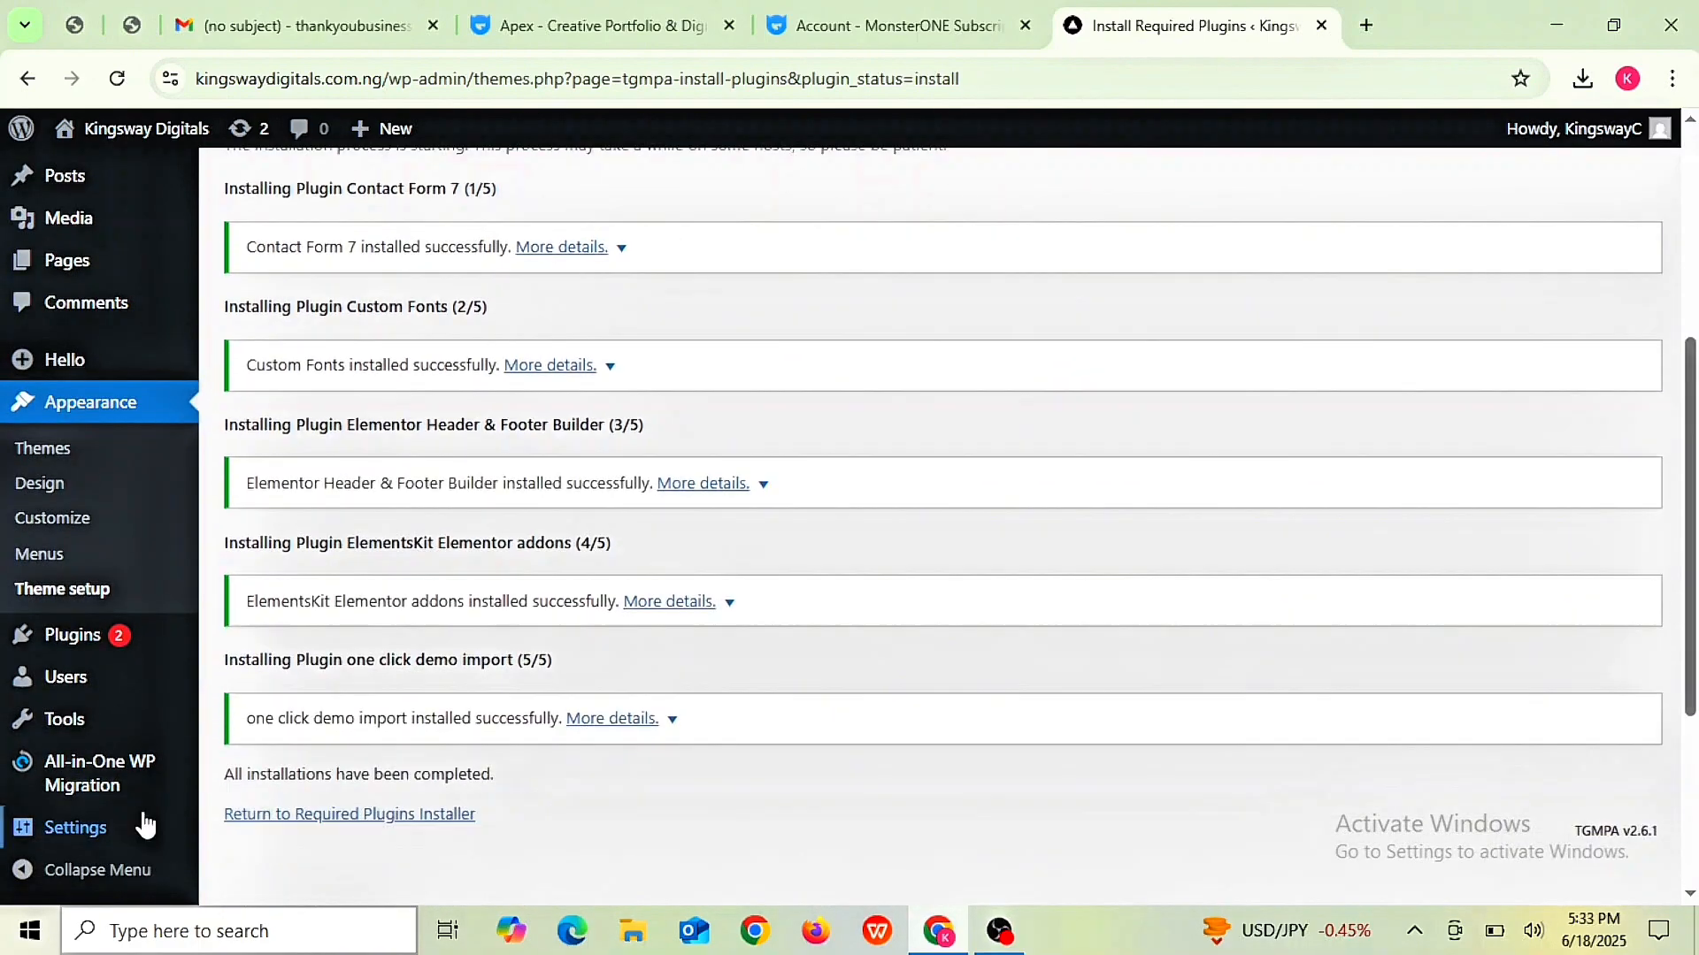
mouse_move(142, 827)
- Return to the required plugins list, select them all and apply the bulk Activate action
click(325, 818)
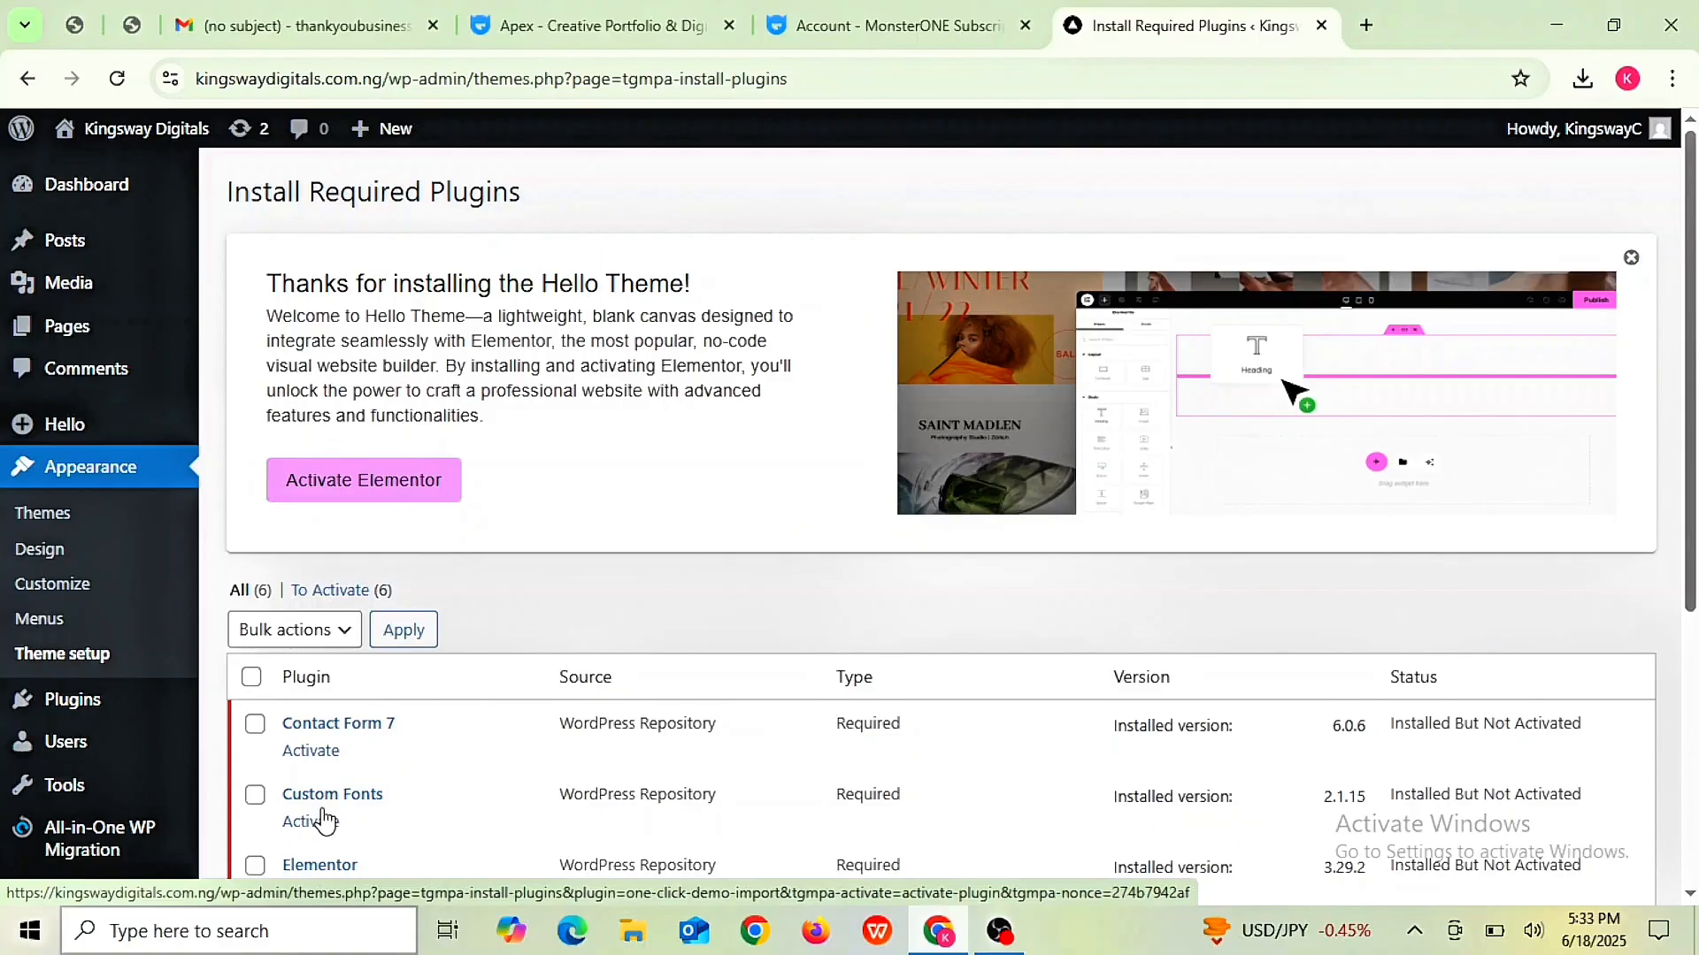
scroll(324, 818, down, 5)
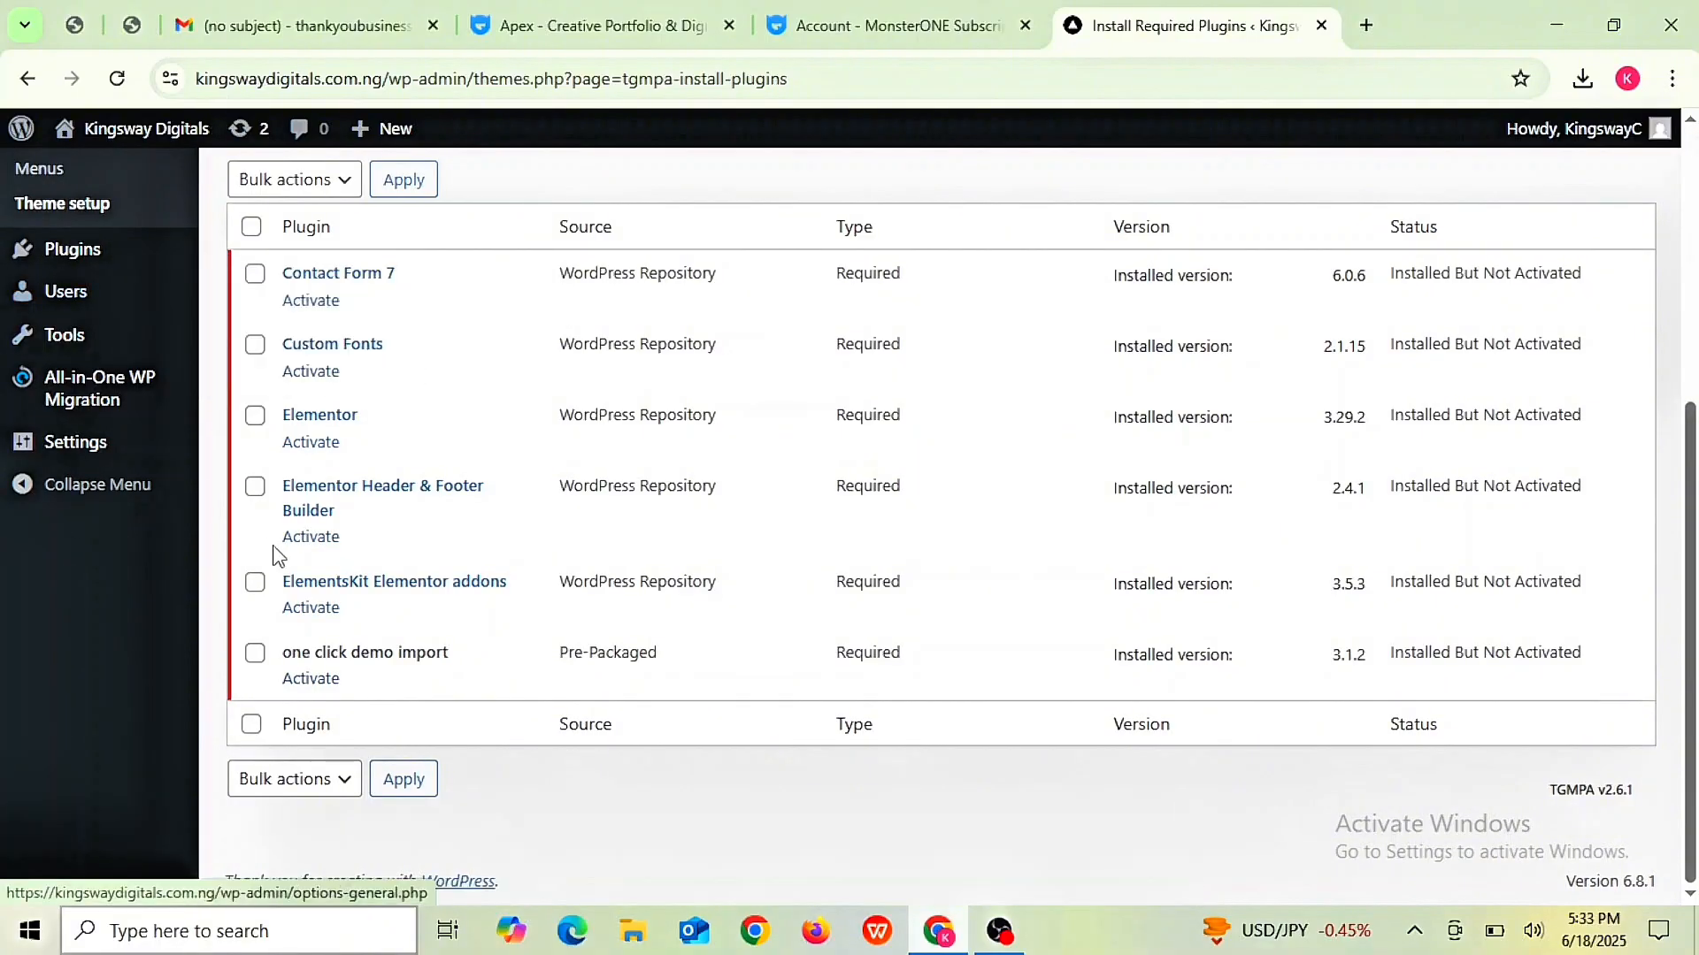
click(253, 725)
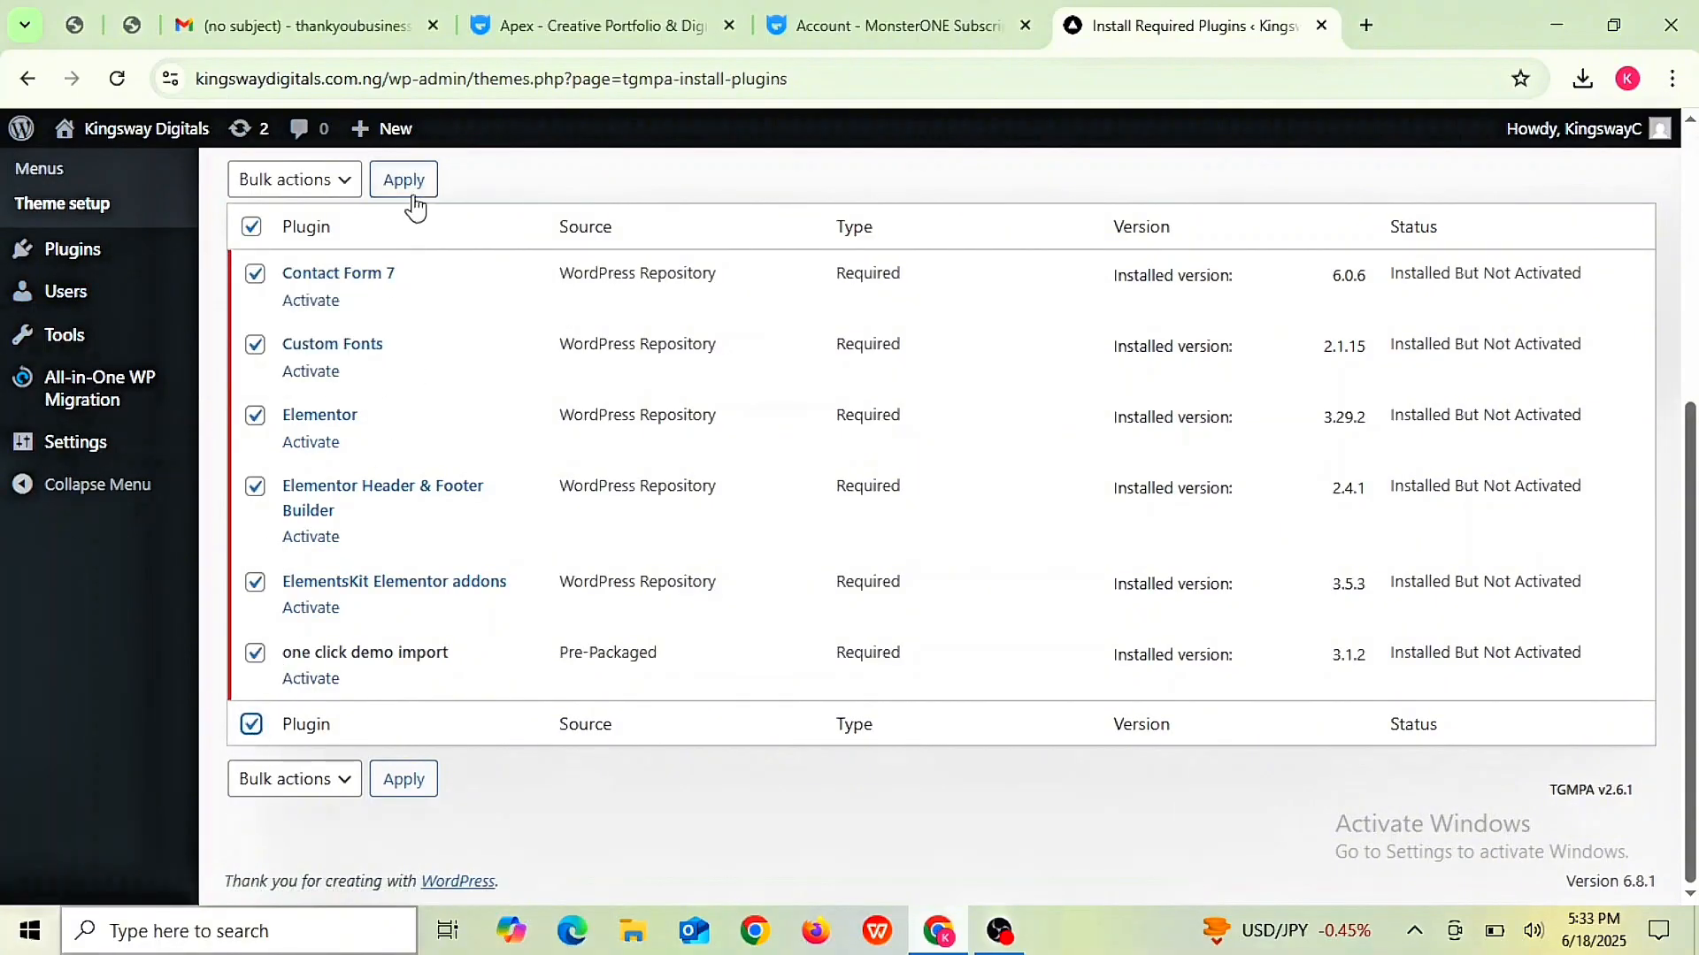
click(345, 180)
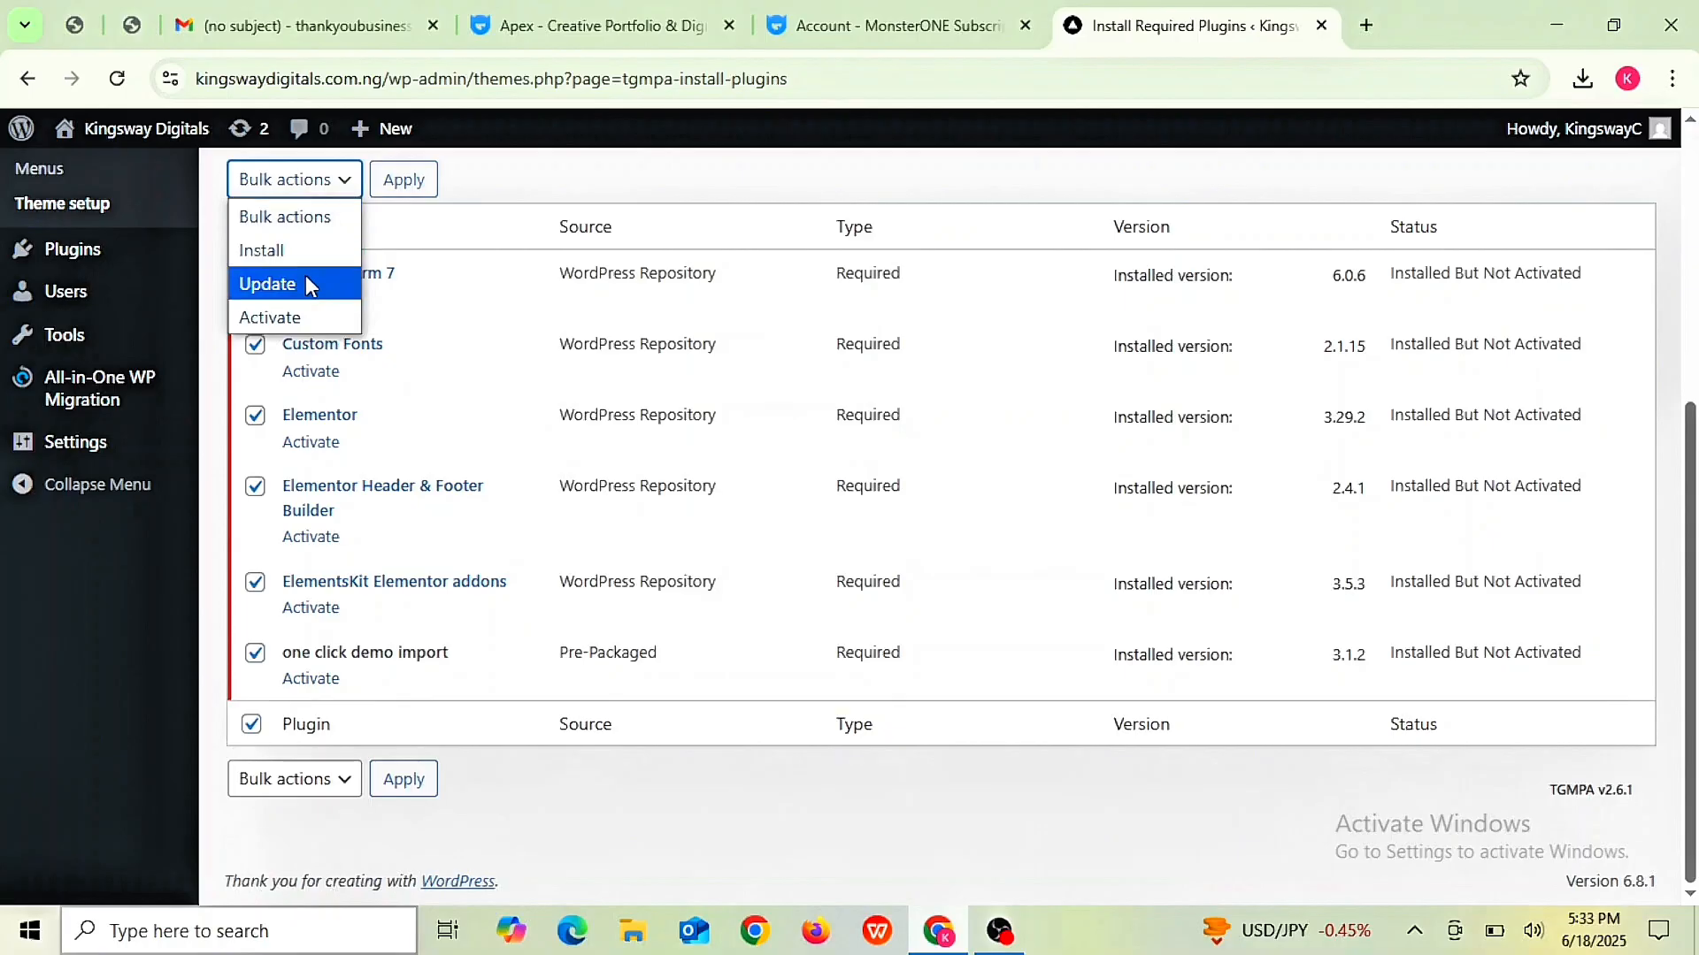
click(289, 321)
click(408, 181)
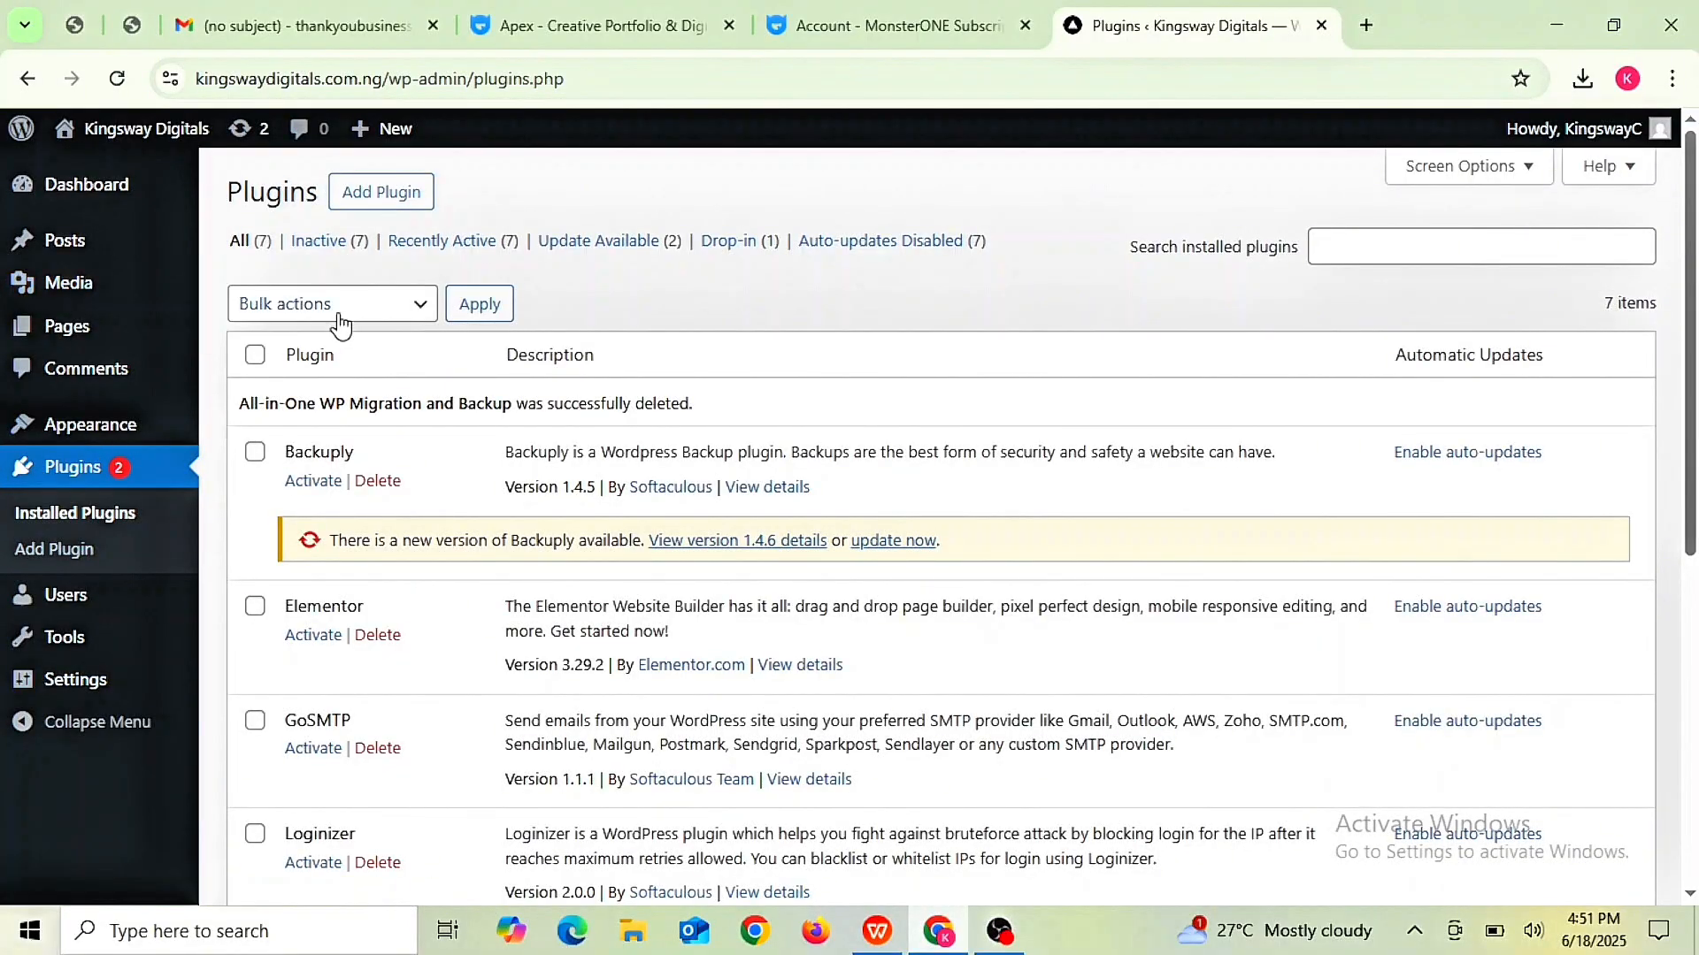
- Search 'all in one' in Add Plugin, then install and activate All-in-One WP Migration and Backup 7.95
click(380, 194)
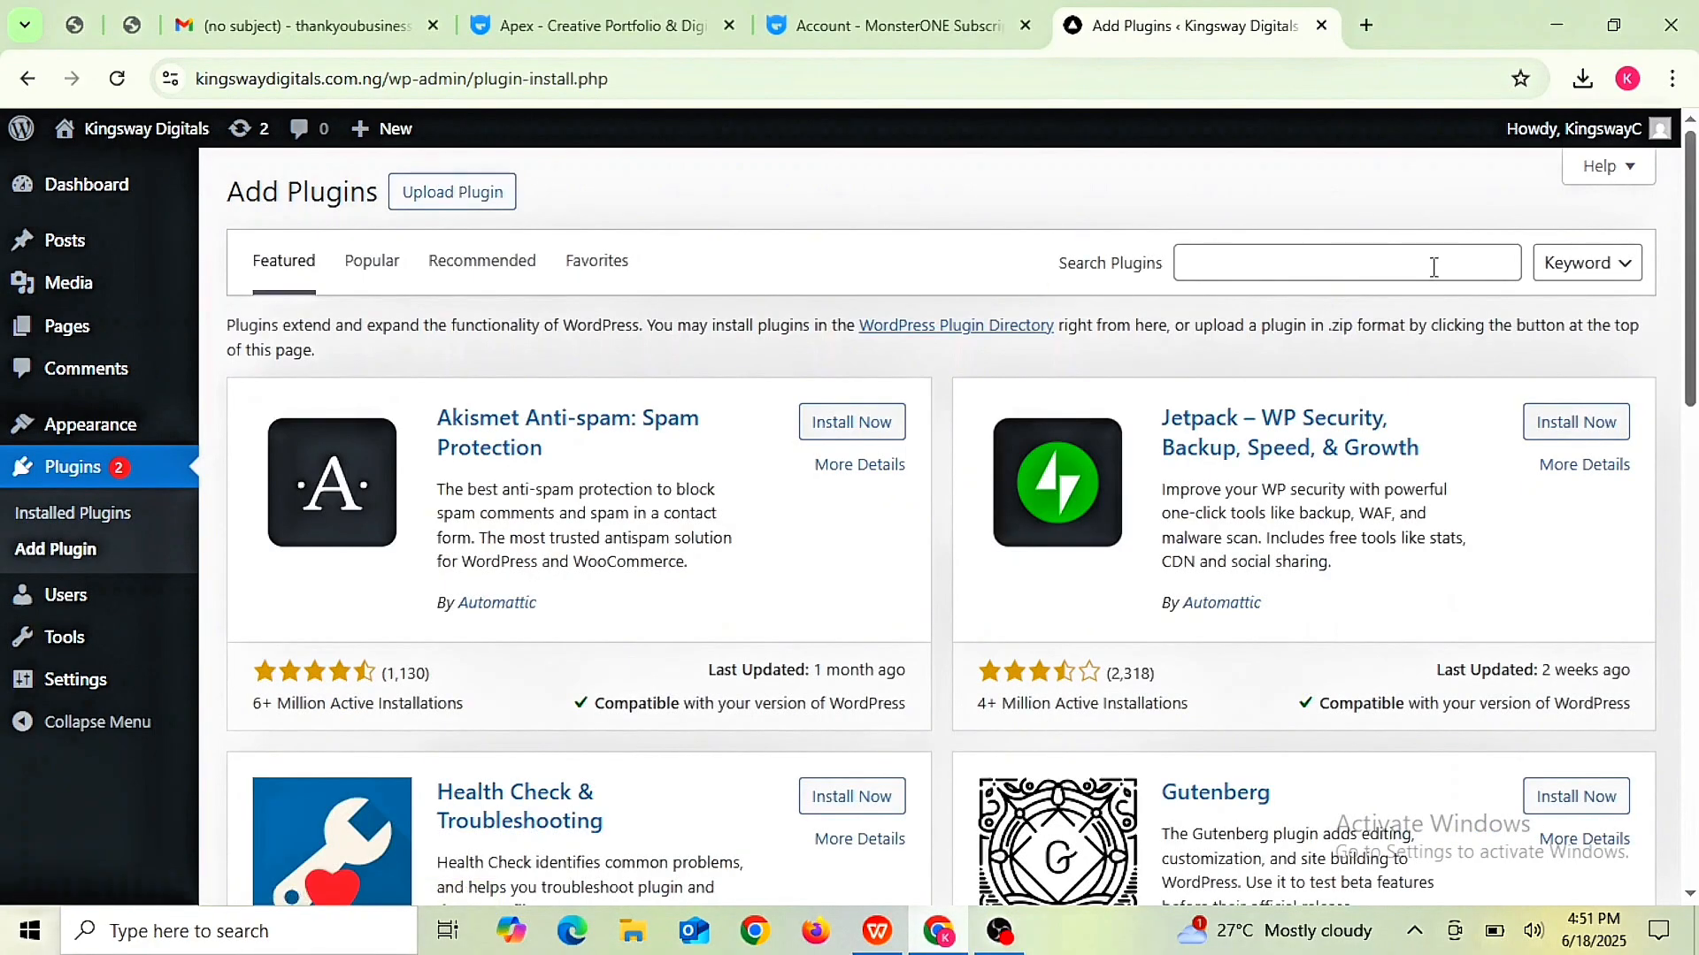
click(1367, 268)
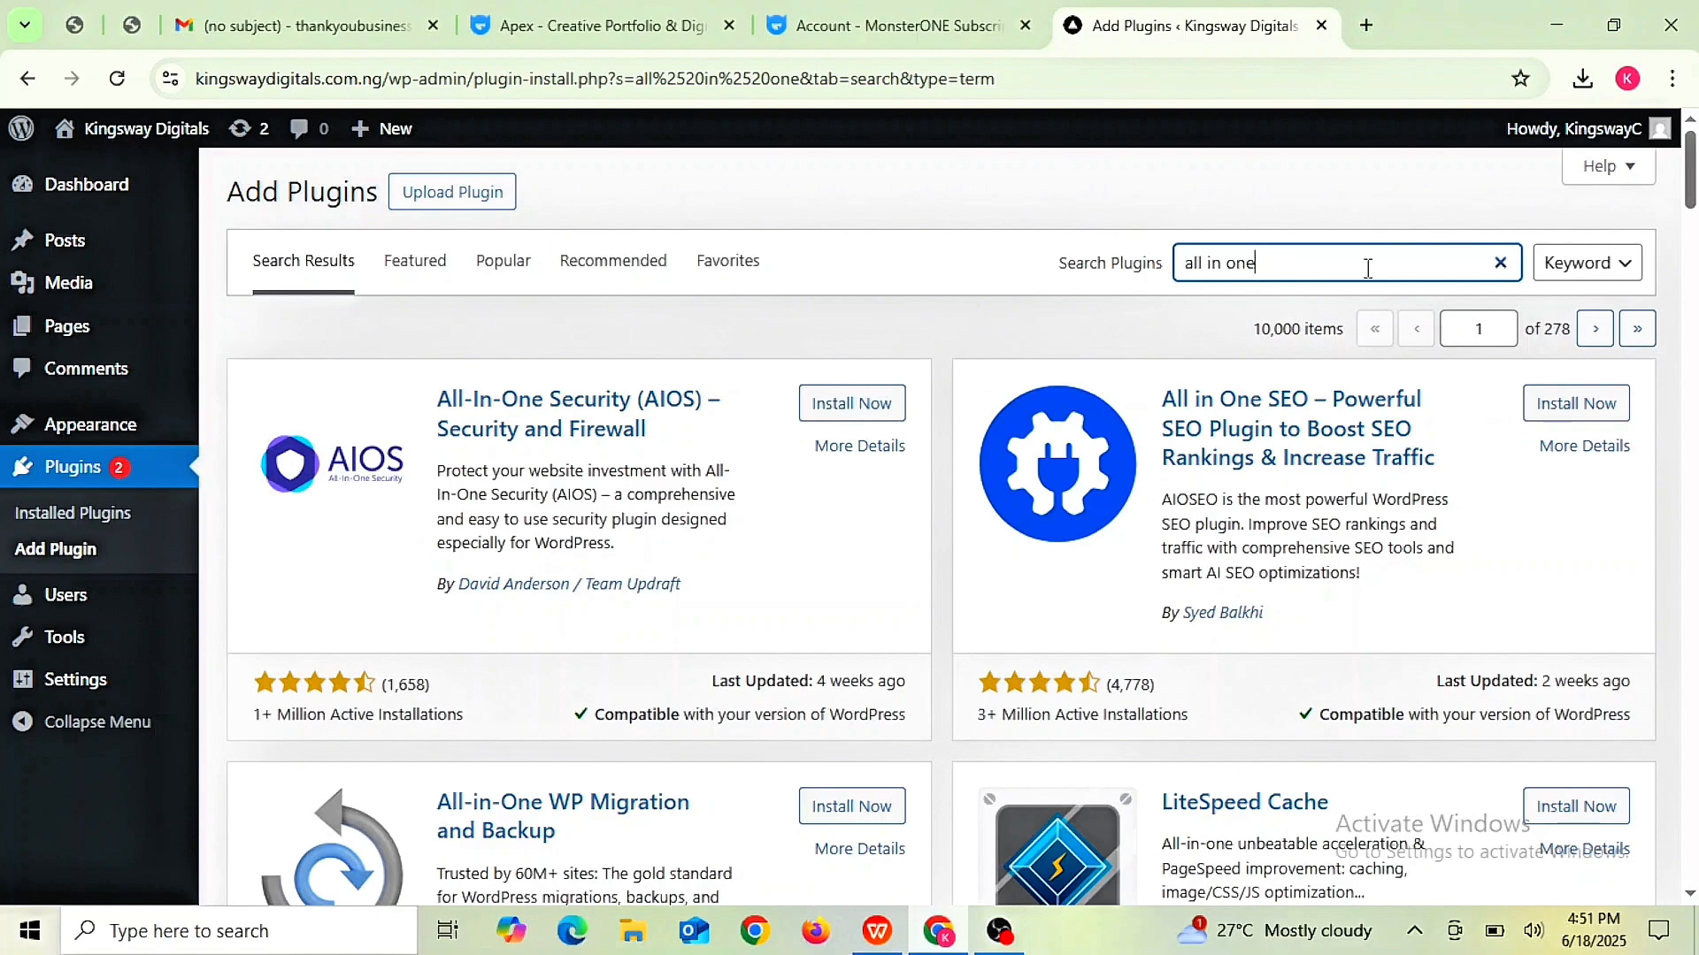
scroll(1367, 268, down, 3)
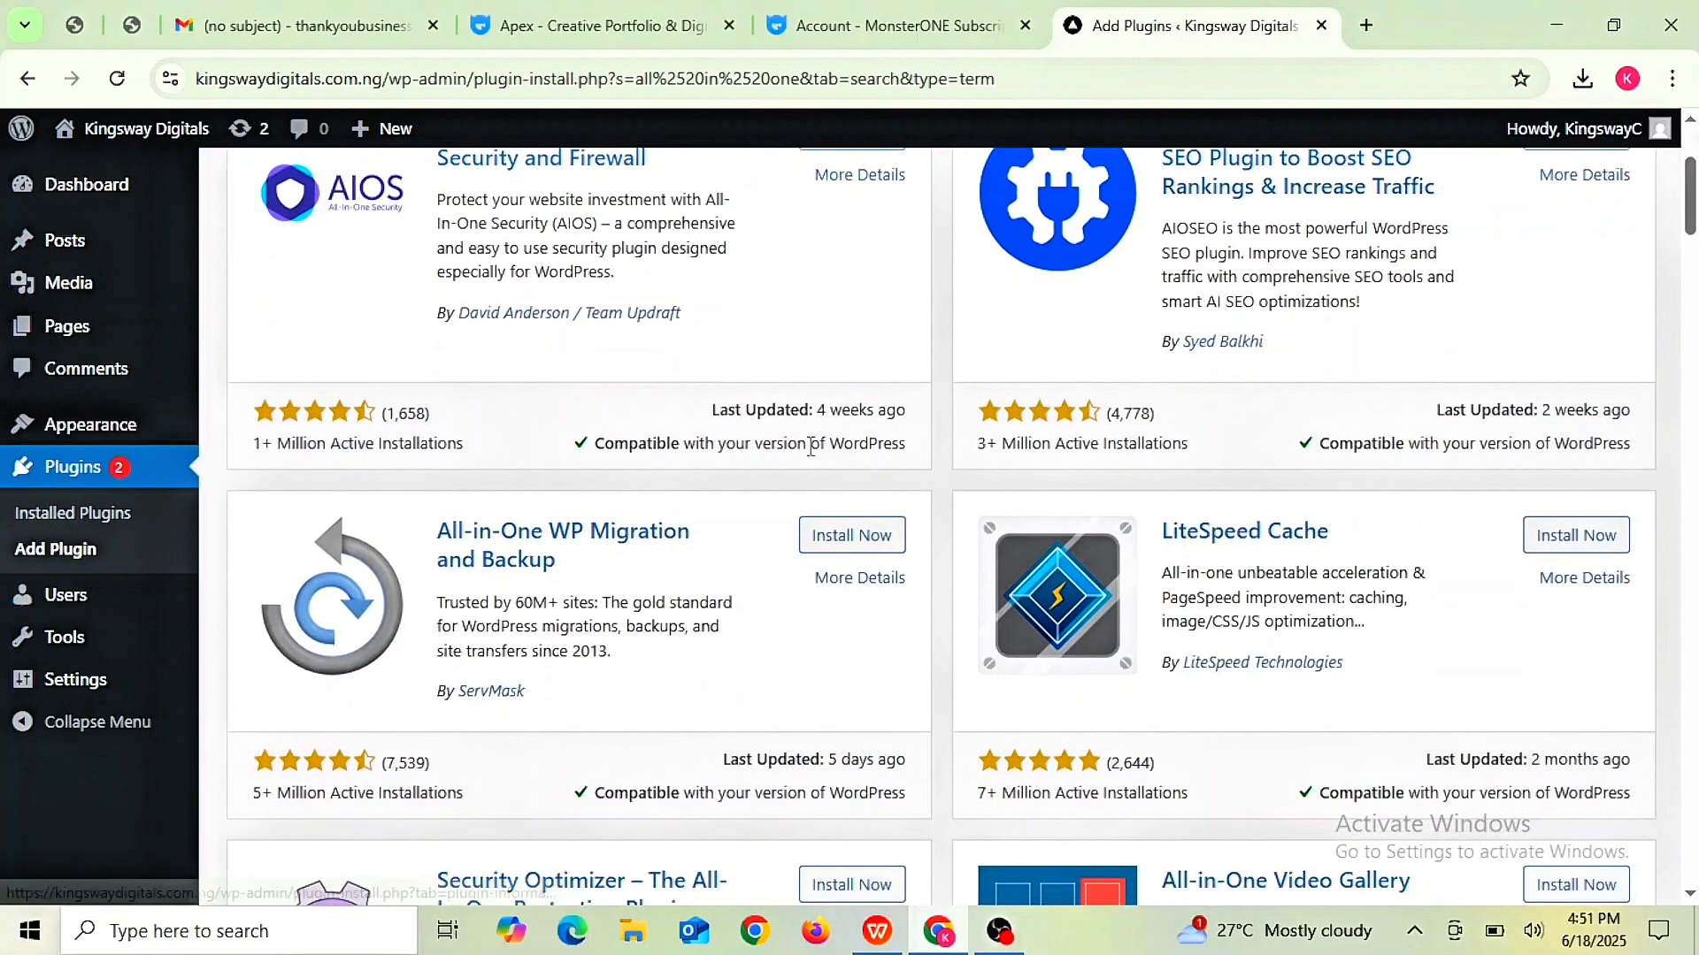
click(840, 545)
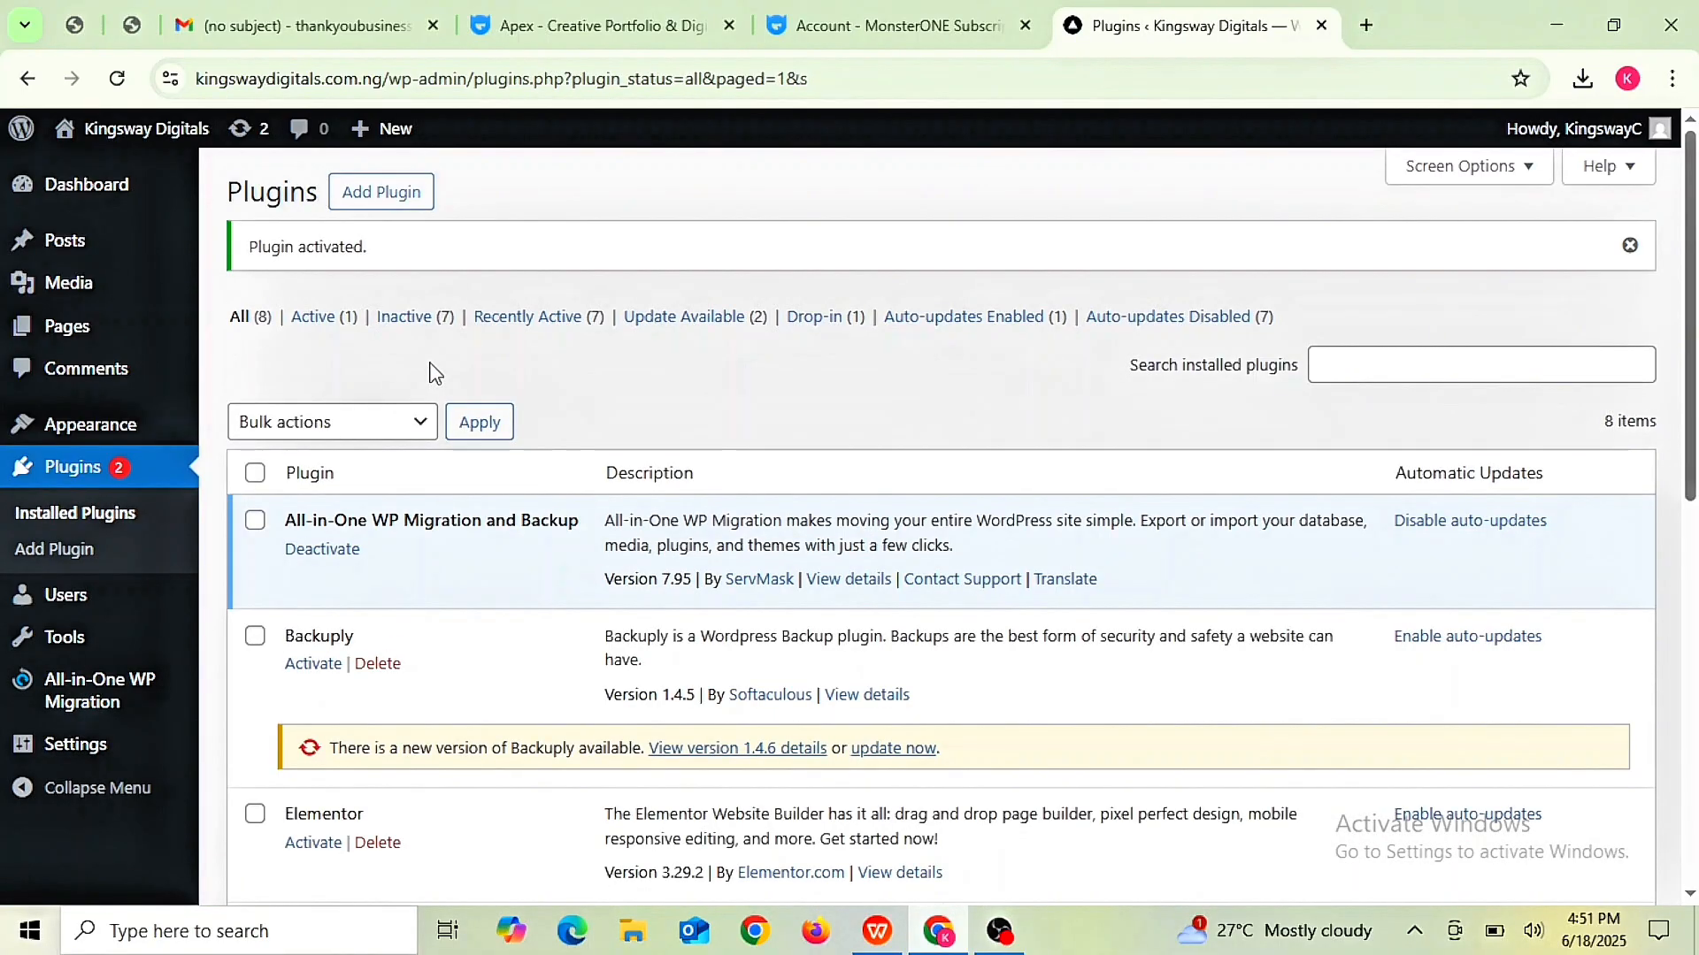
mouse_move(84, 690)
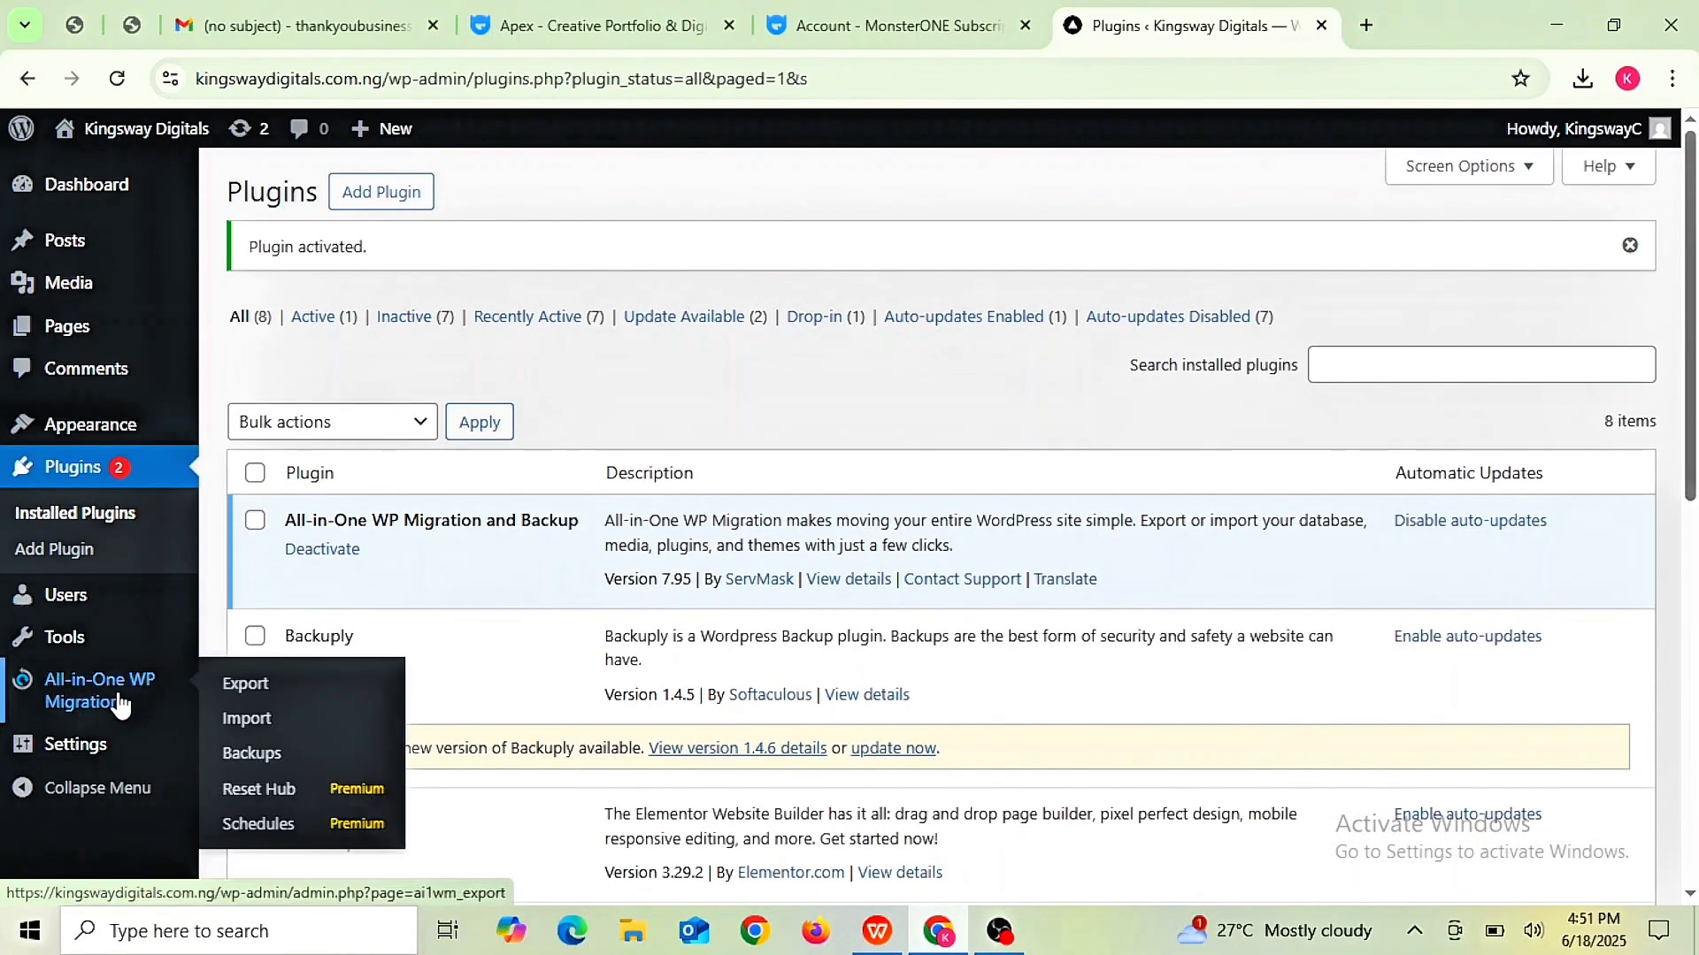
- On the All-in-One WP Migration Import page choose Import From > File, then open Upload New Media
click(260, 730)
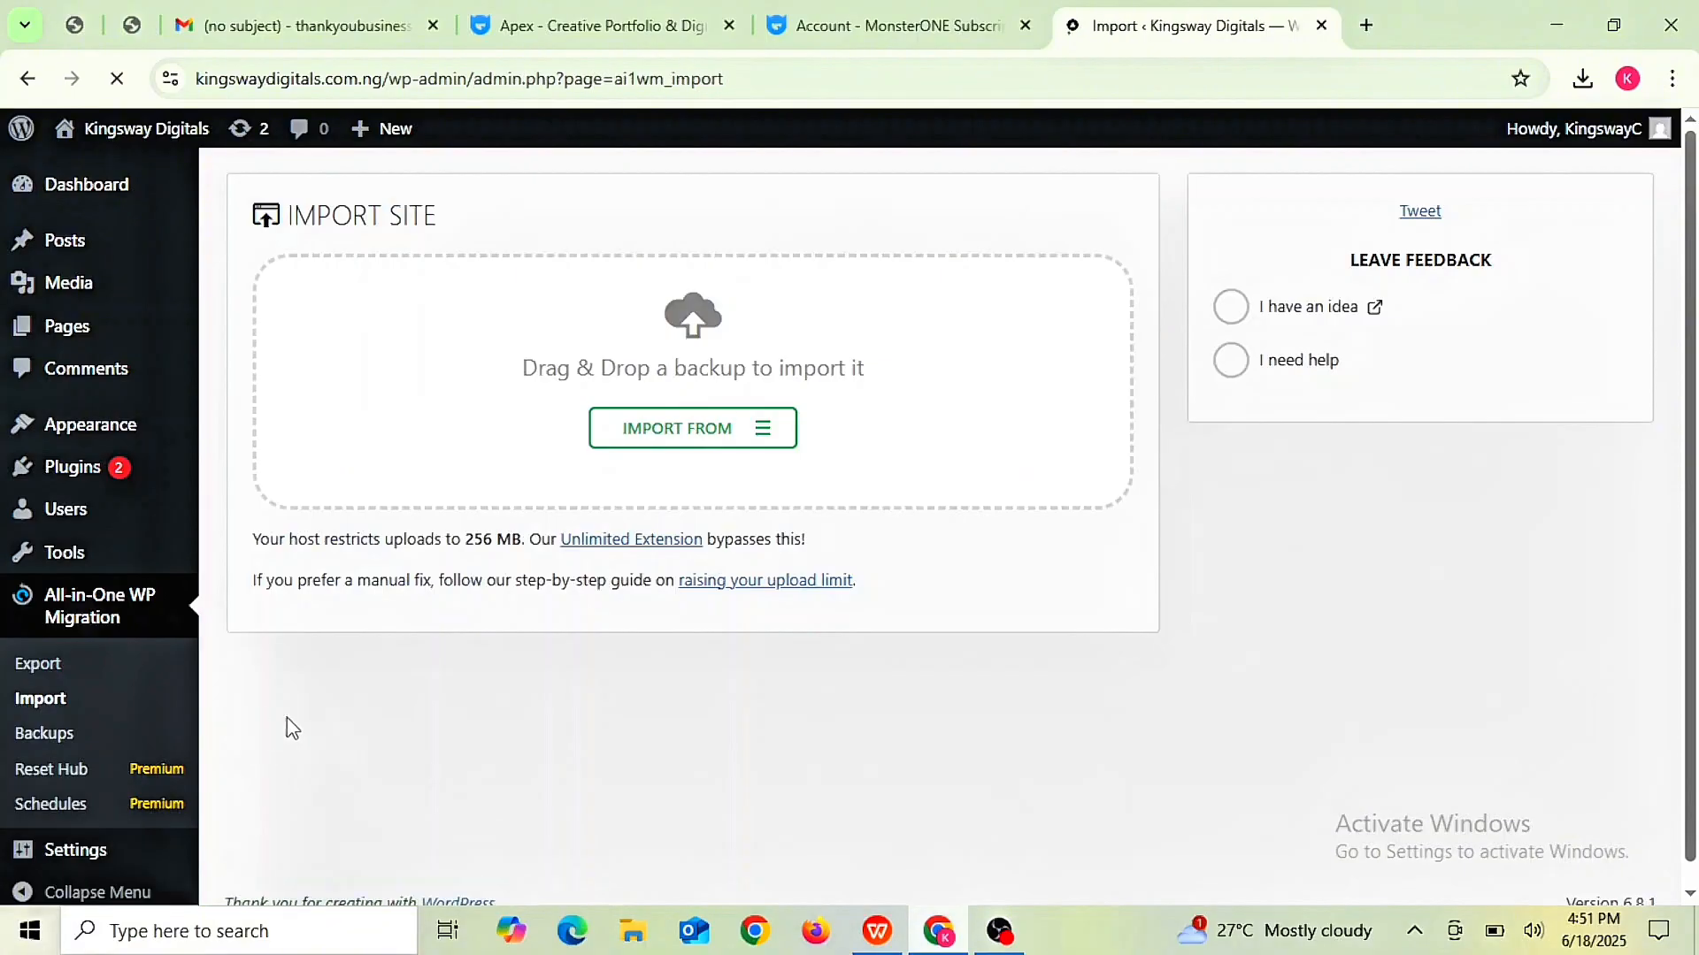
click(775, 434)
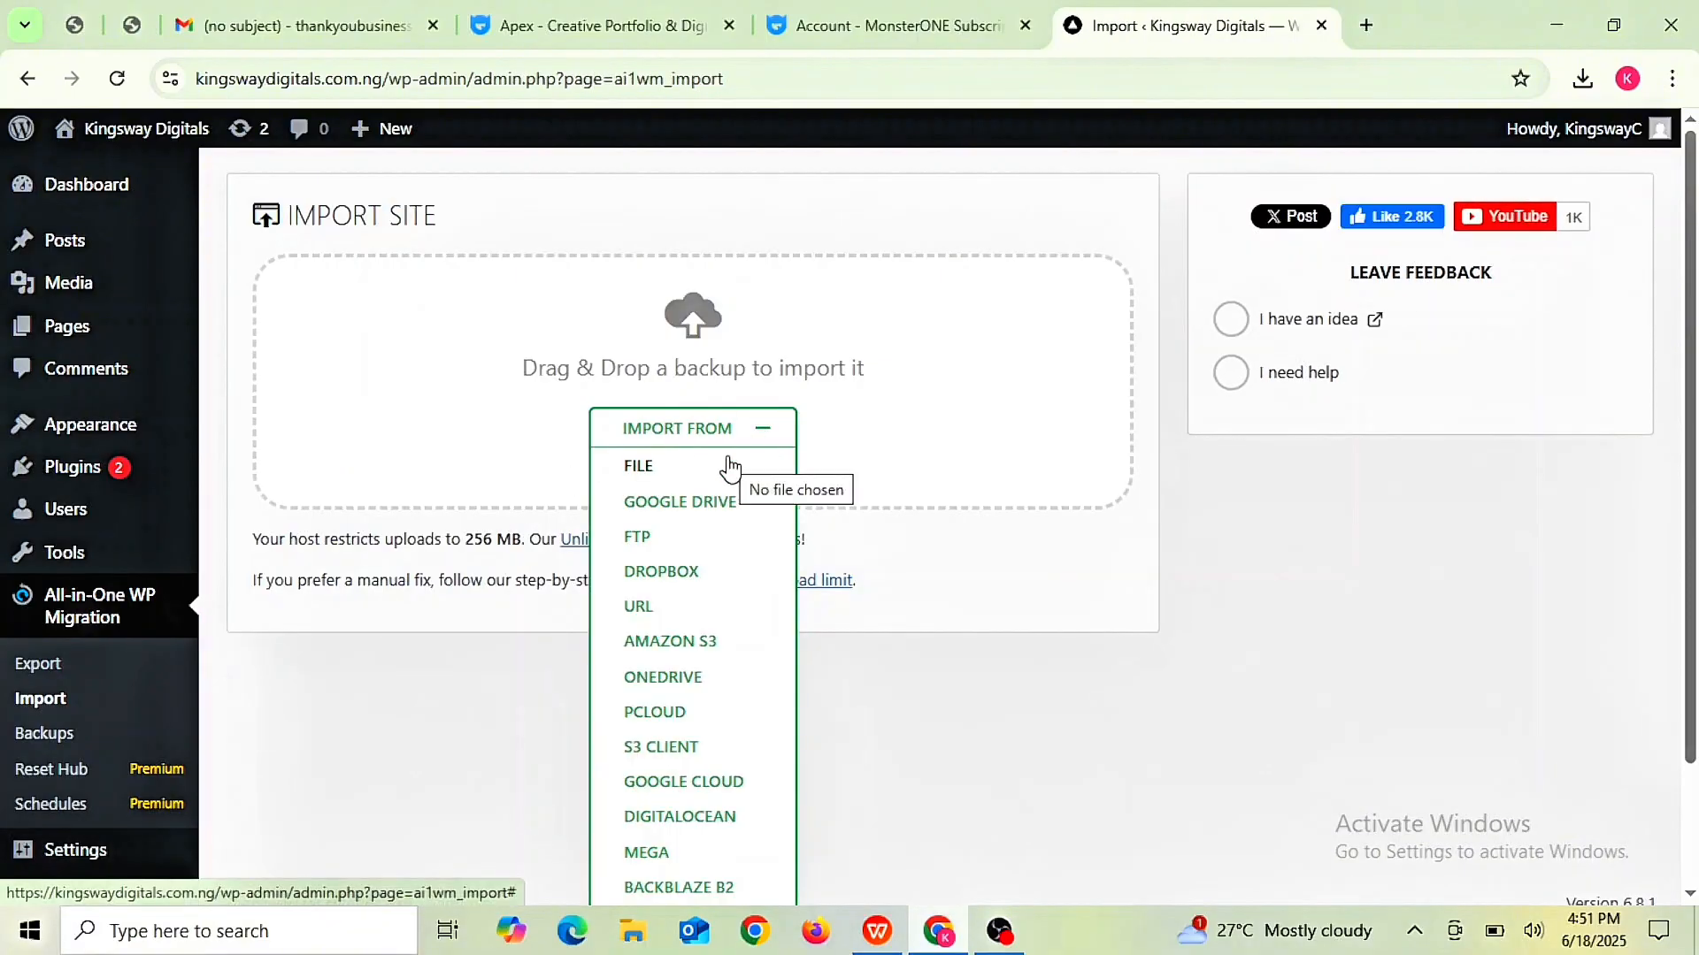
click(662, 478)
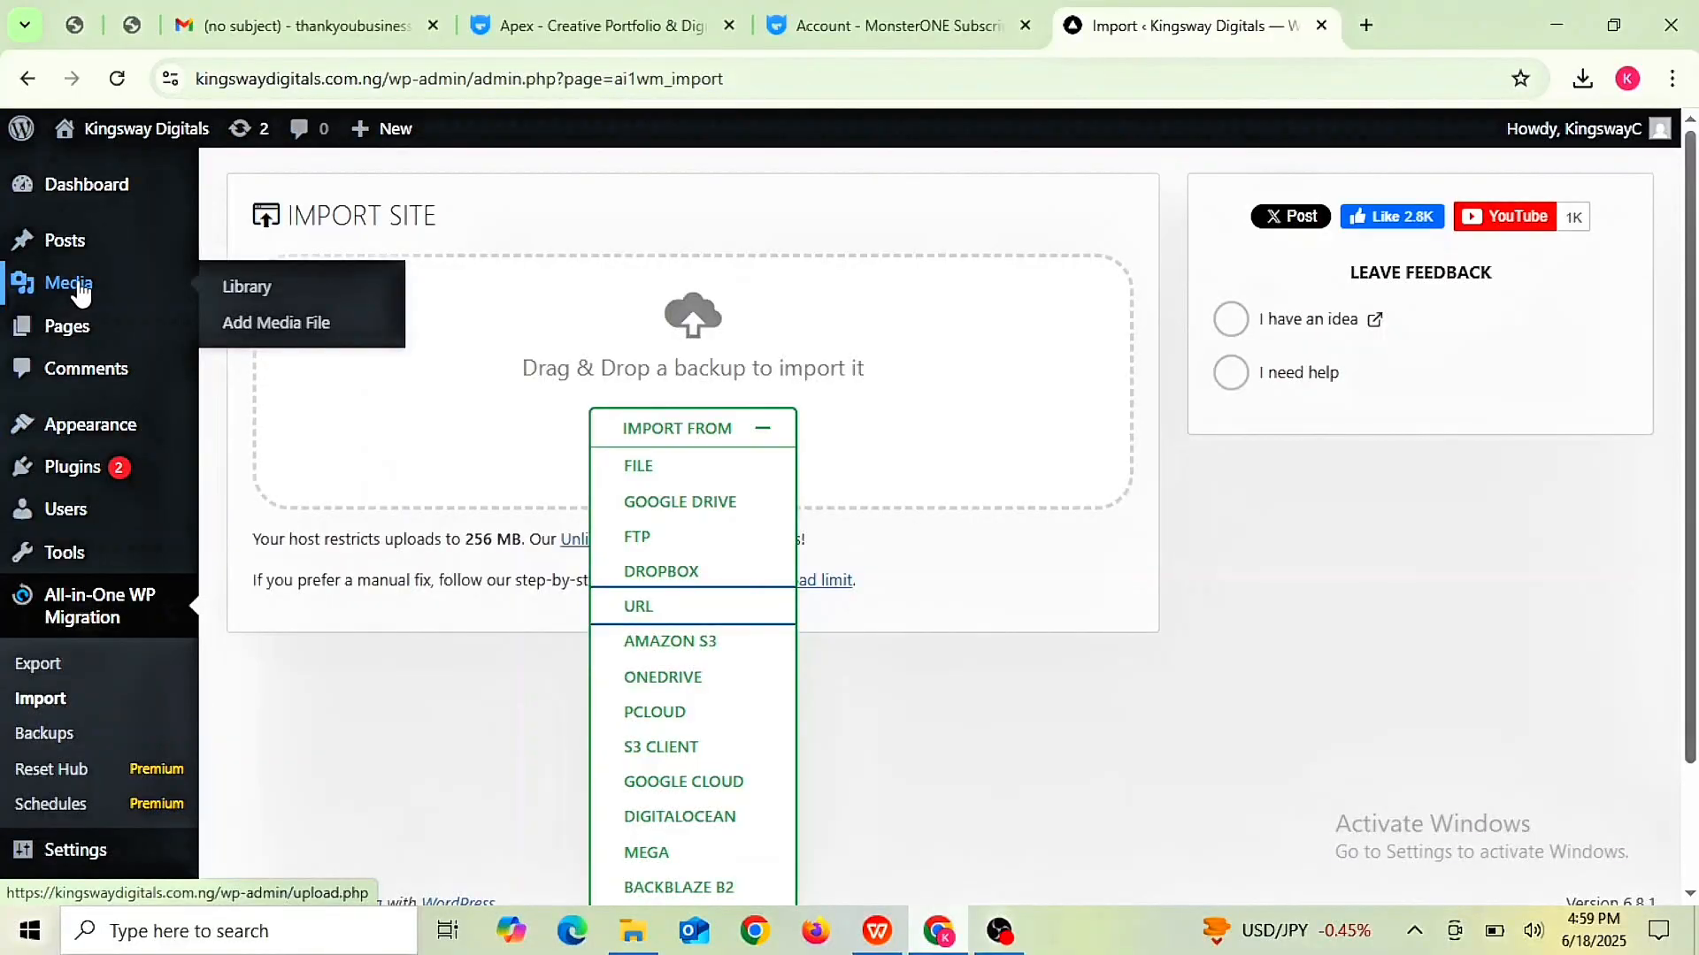
click(308, 342)
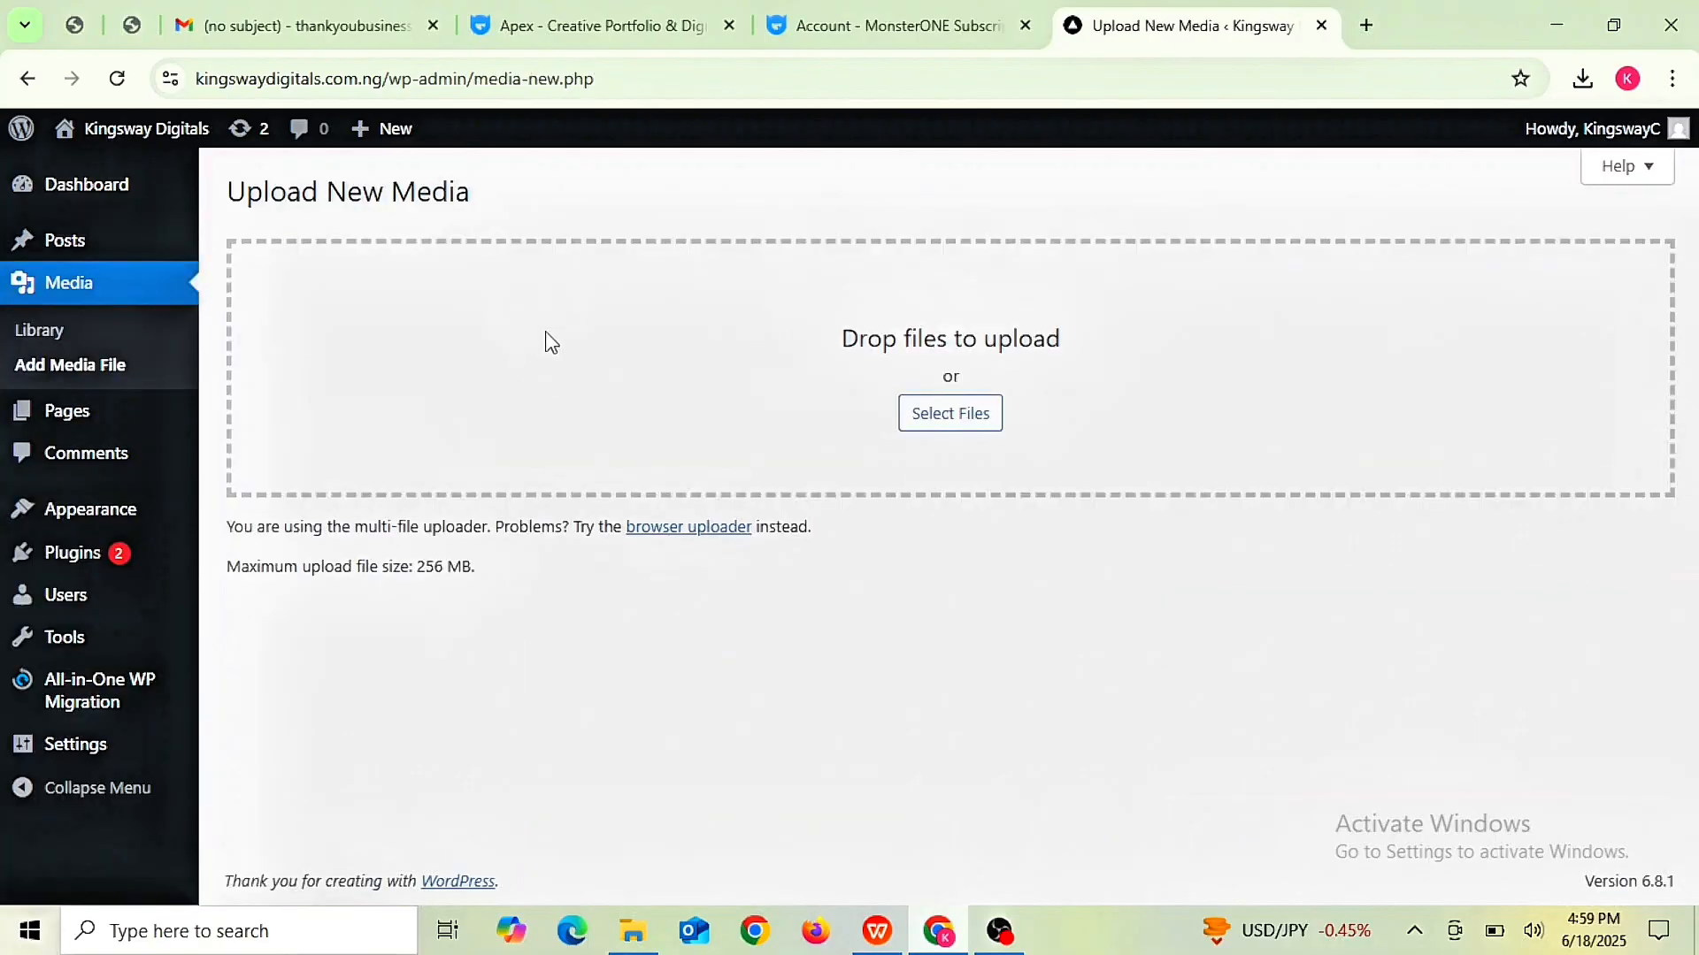
- Pick files to upload to the Media Library and scroll through the page
click(943, 422)
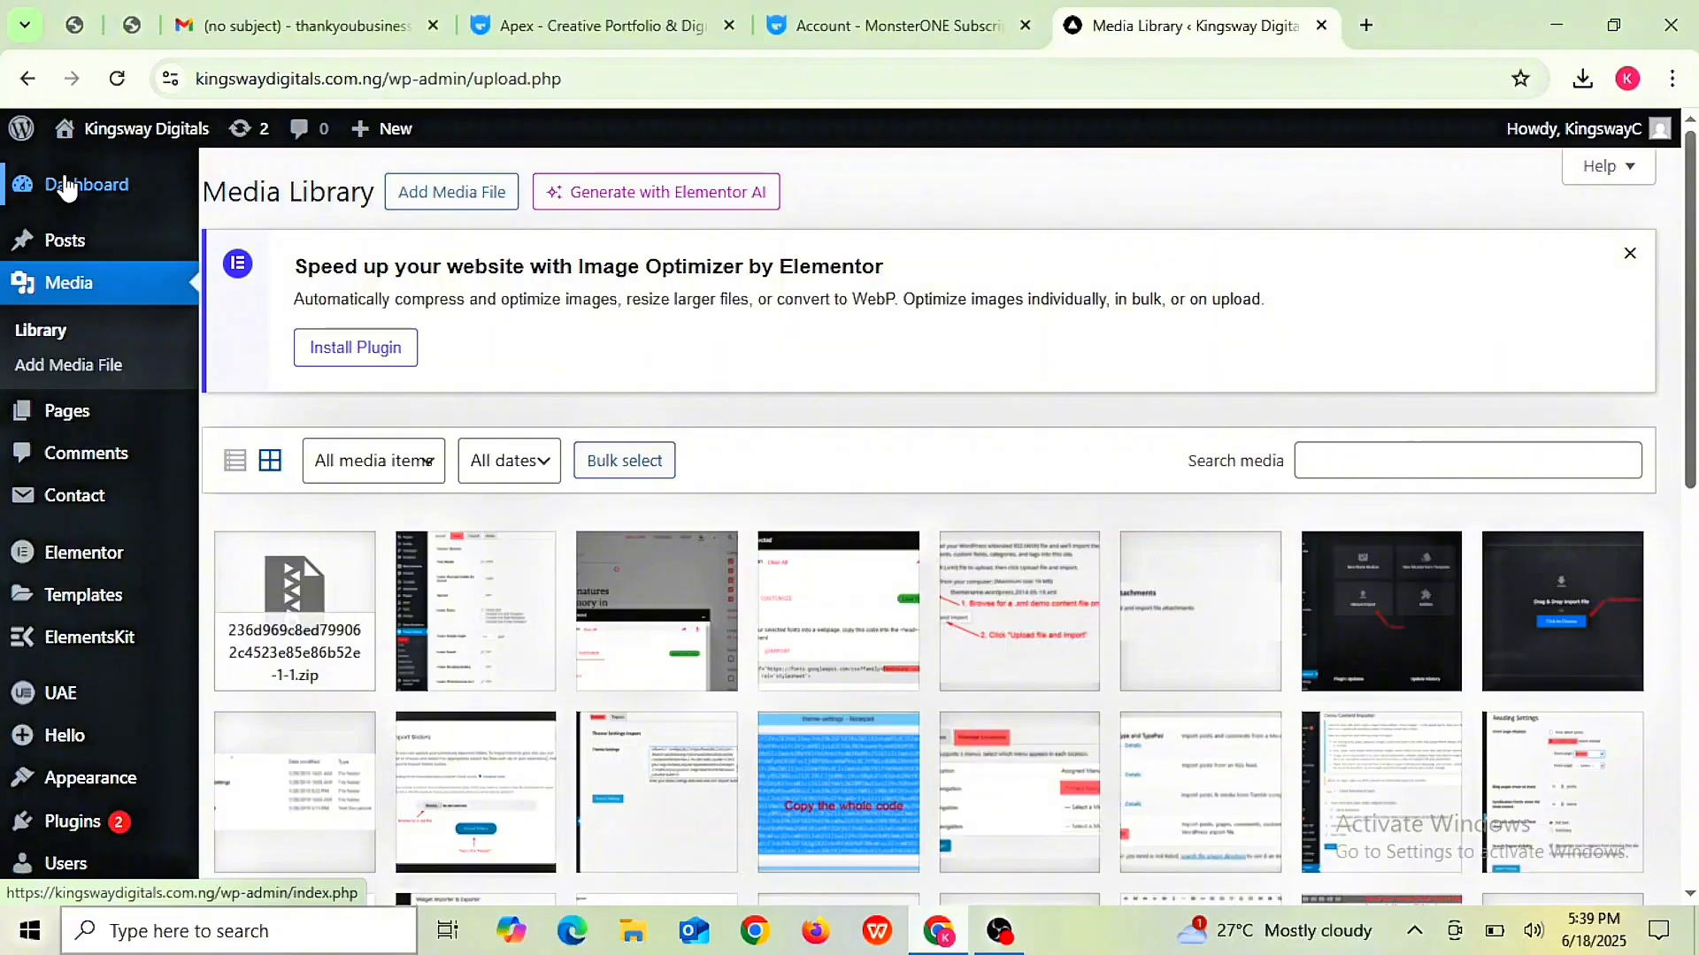
scroll(64, 186, down, 5)
scroll(64, 185, down, 5)
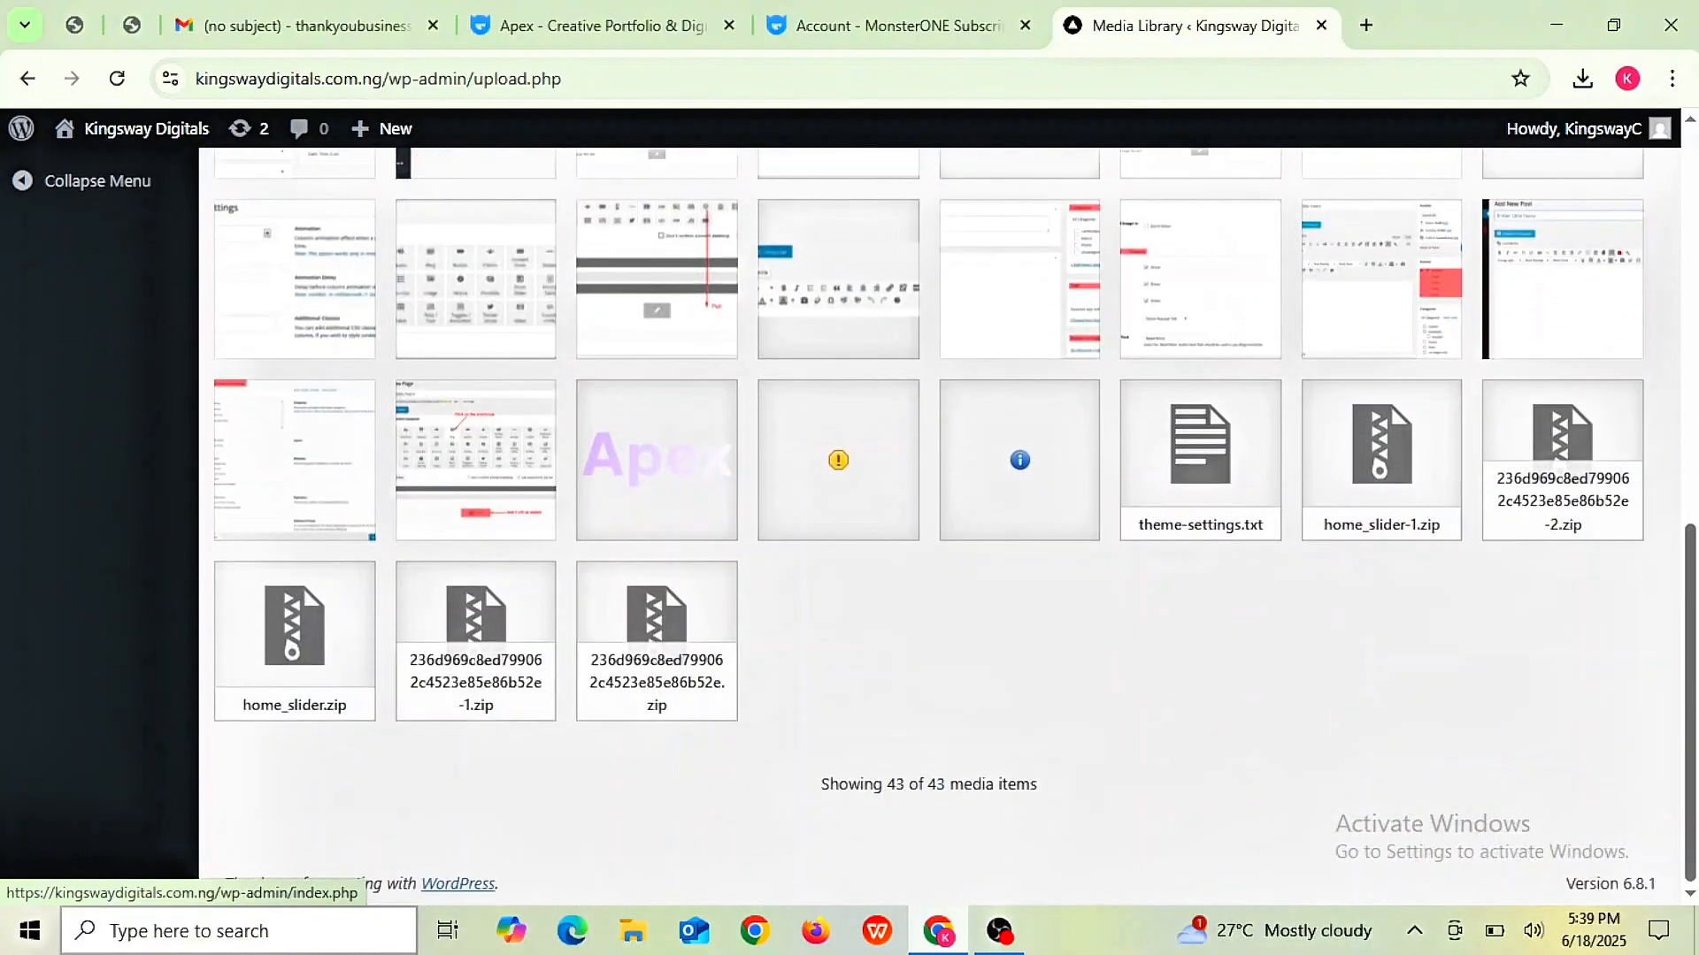
scroll(485, 587, up, 10)
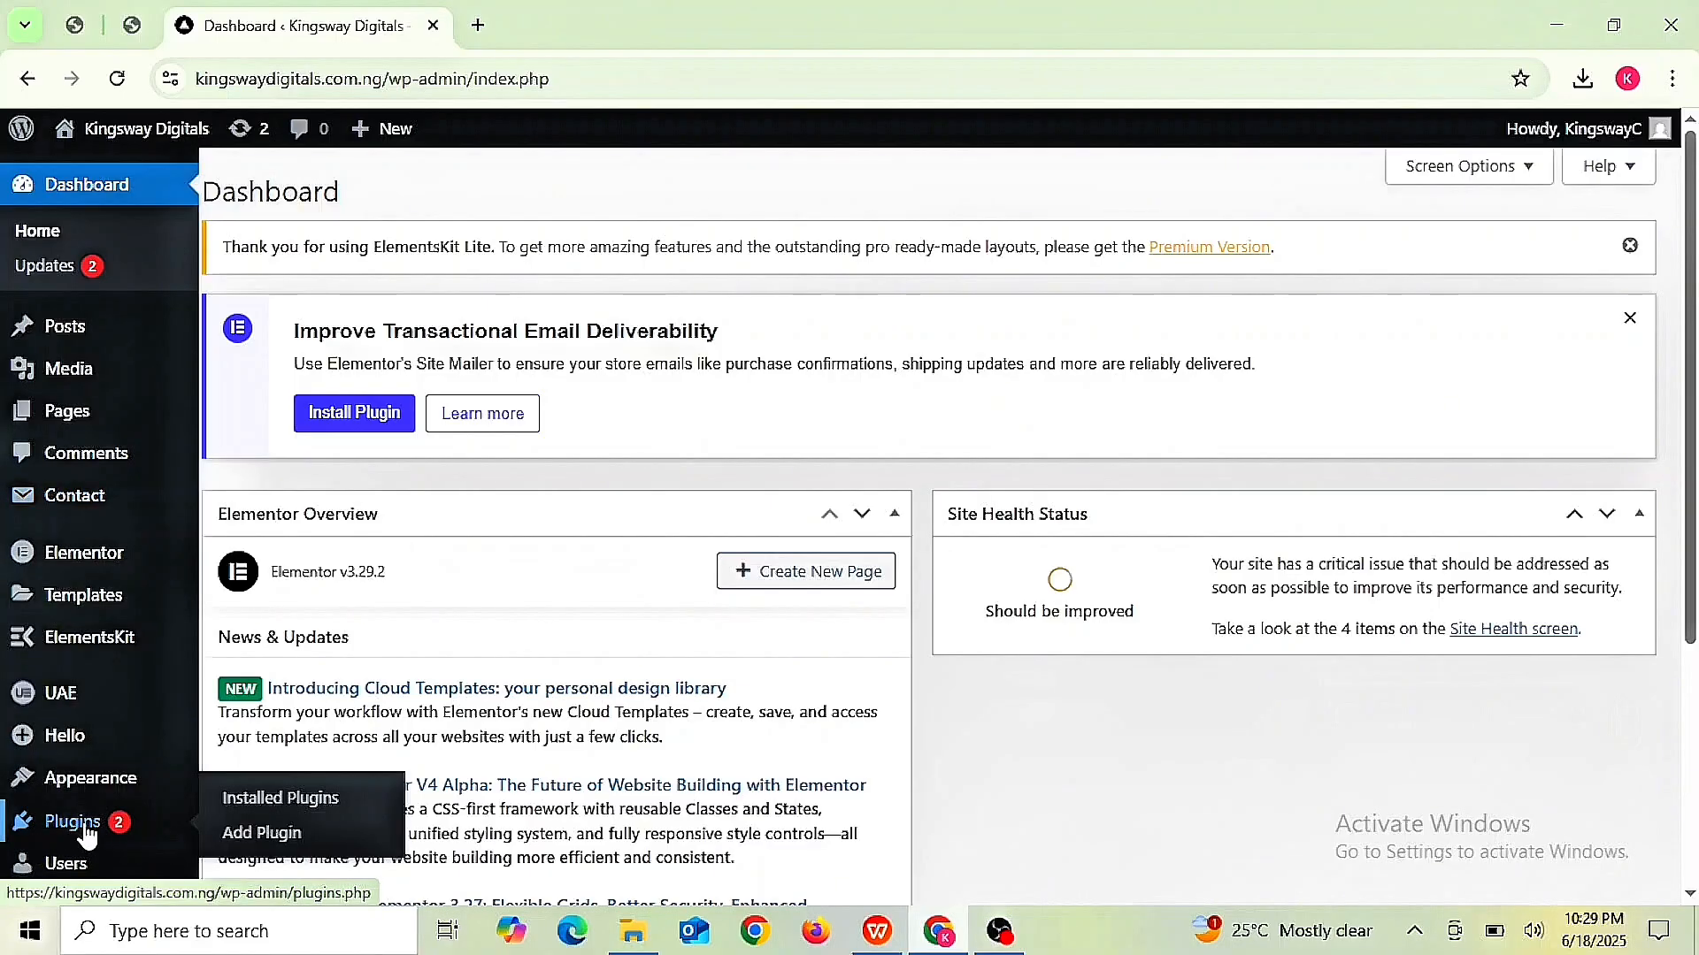
- Search 'elementor page builder', then install and activate Elementor Website Builder
click(71, 815)
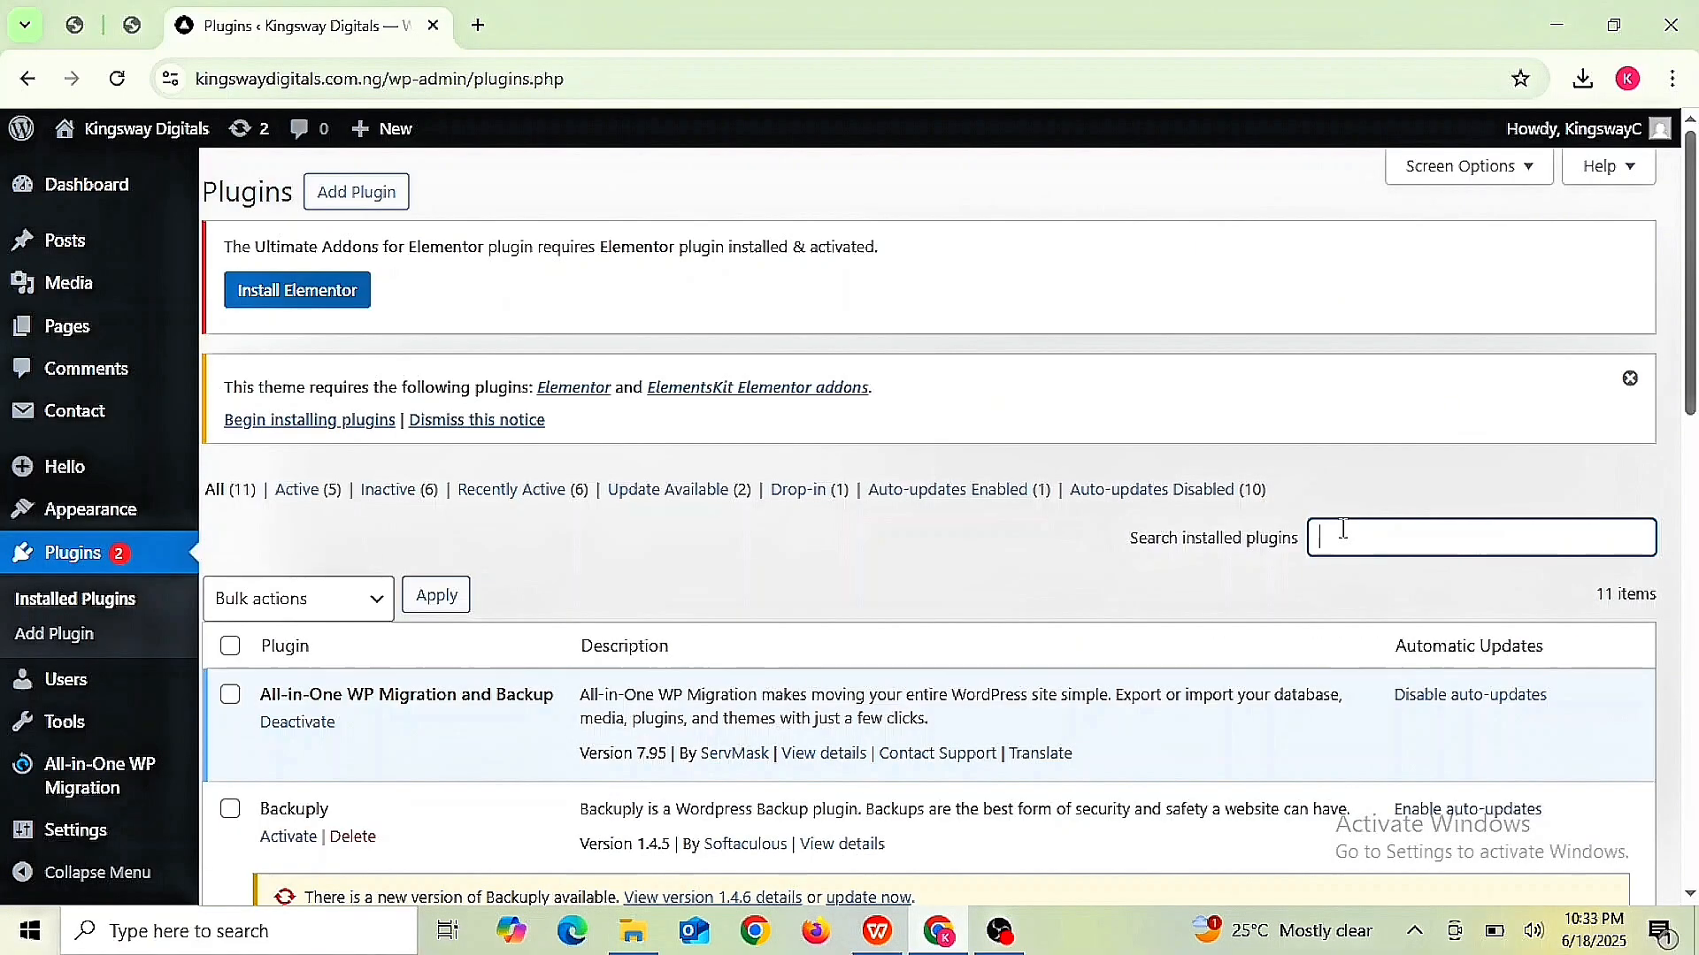
click(80, 637)
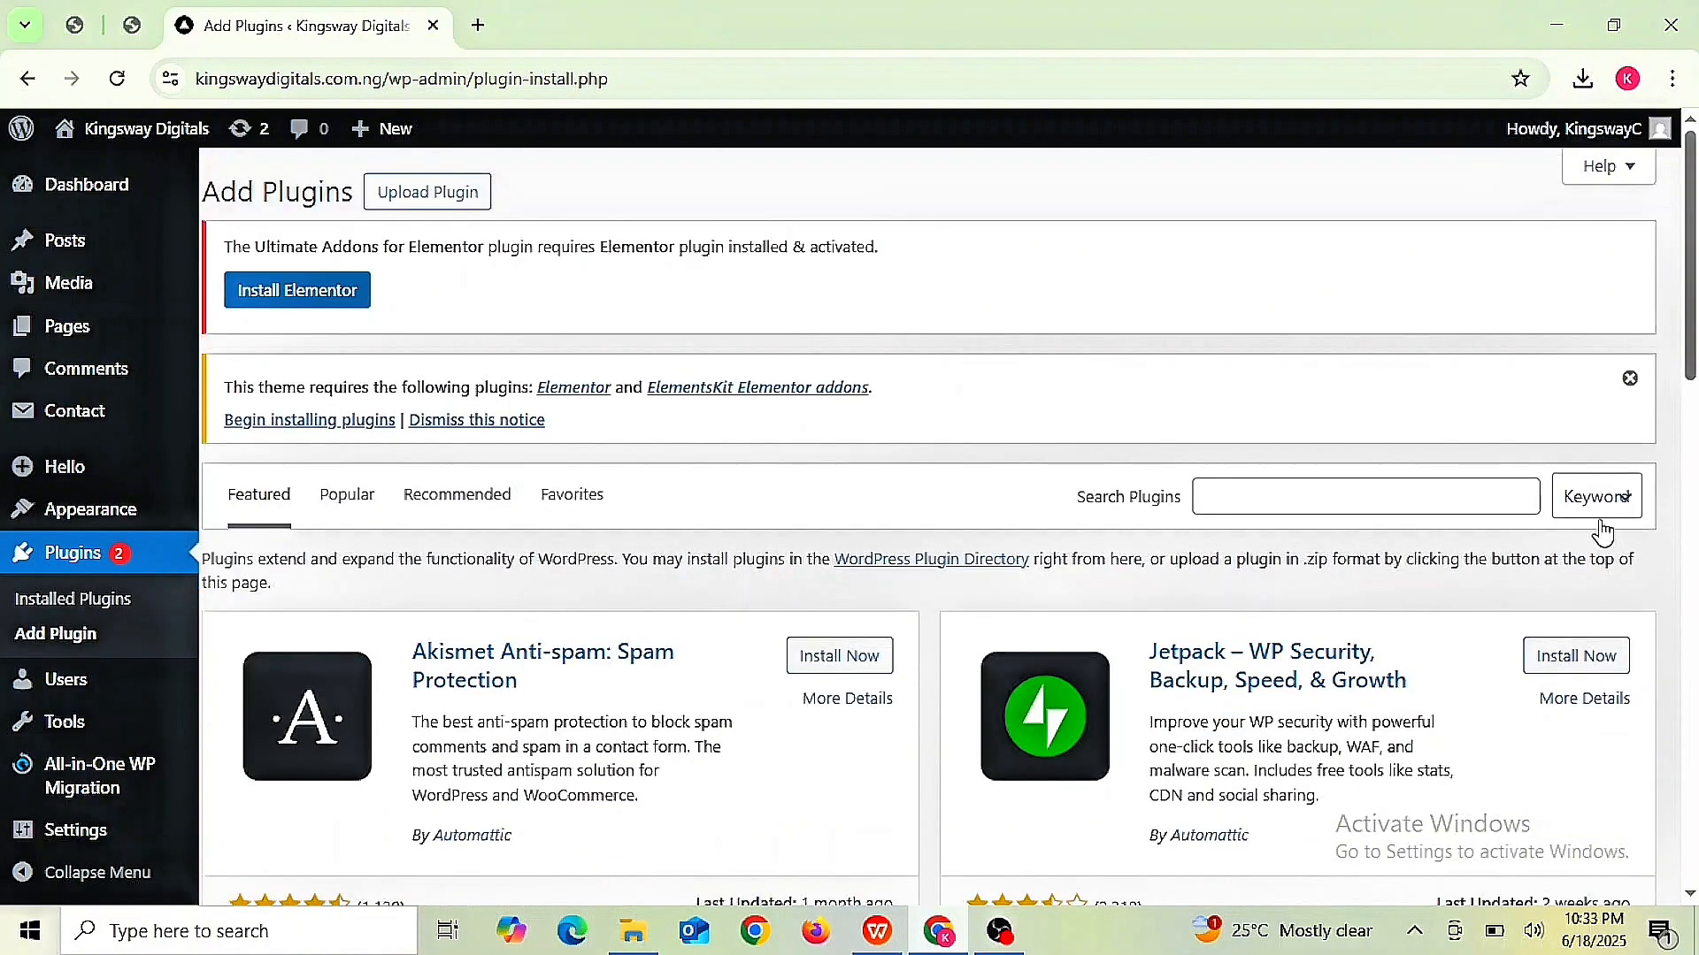
click(1316, 501)
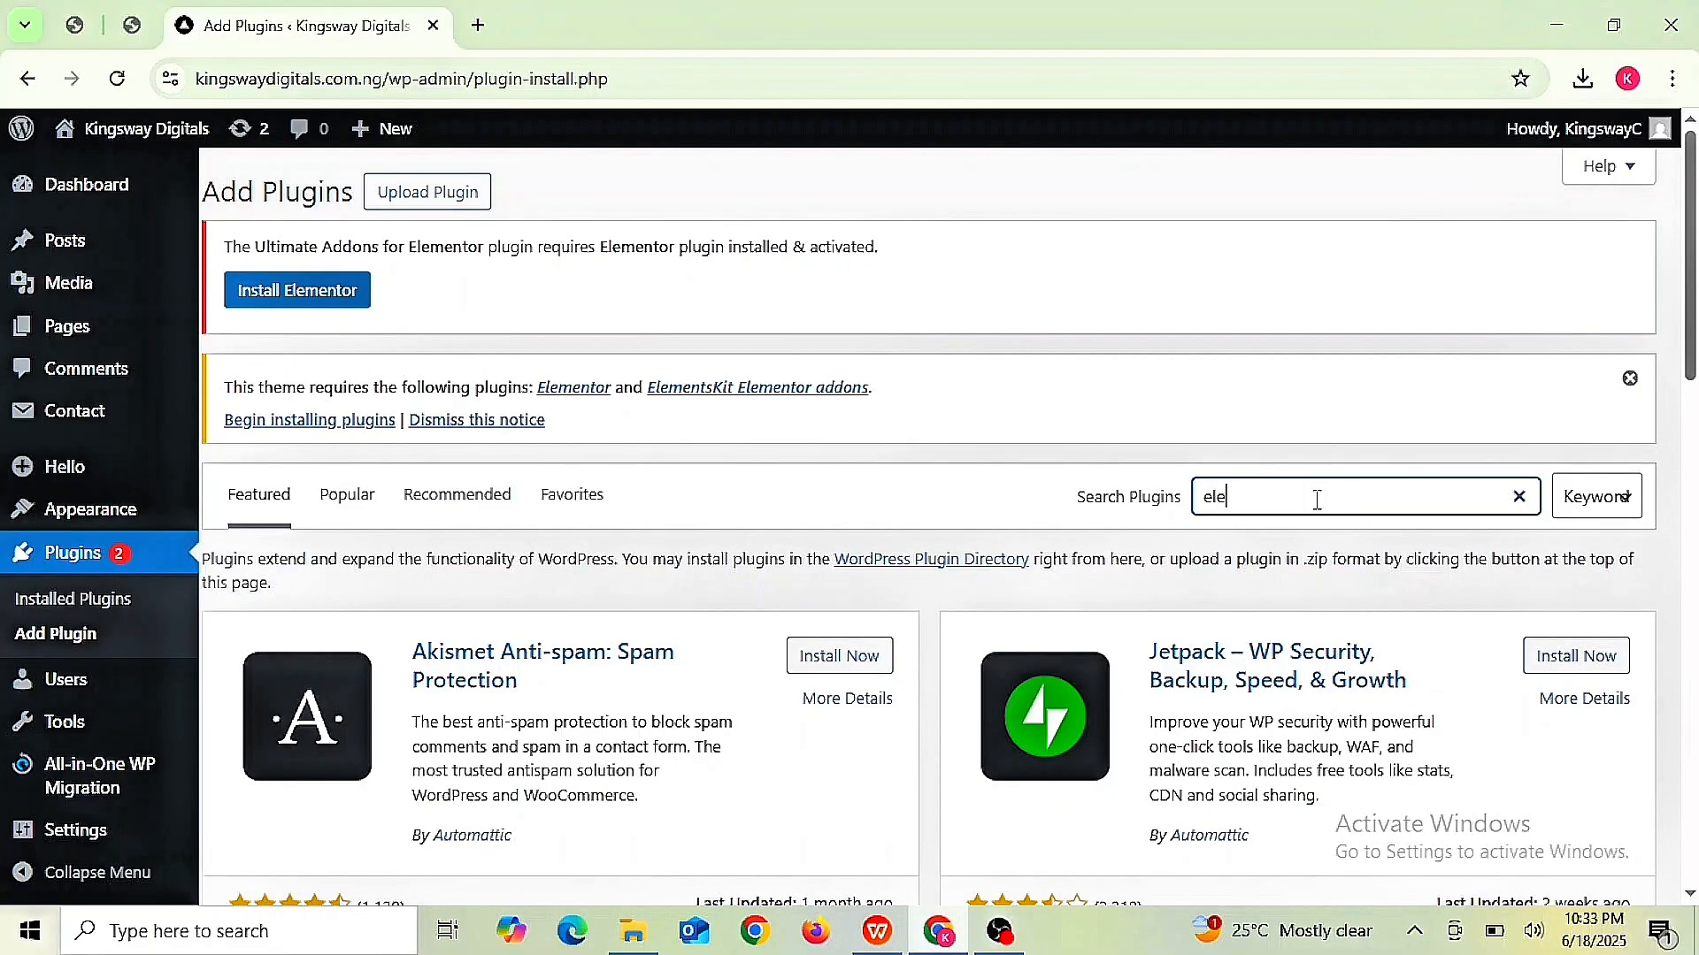
text(eleme)
text(ntor page builder)
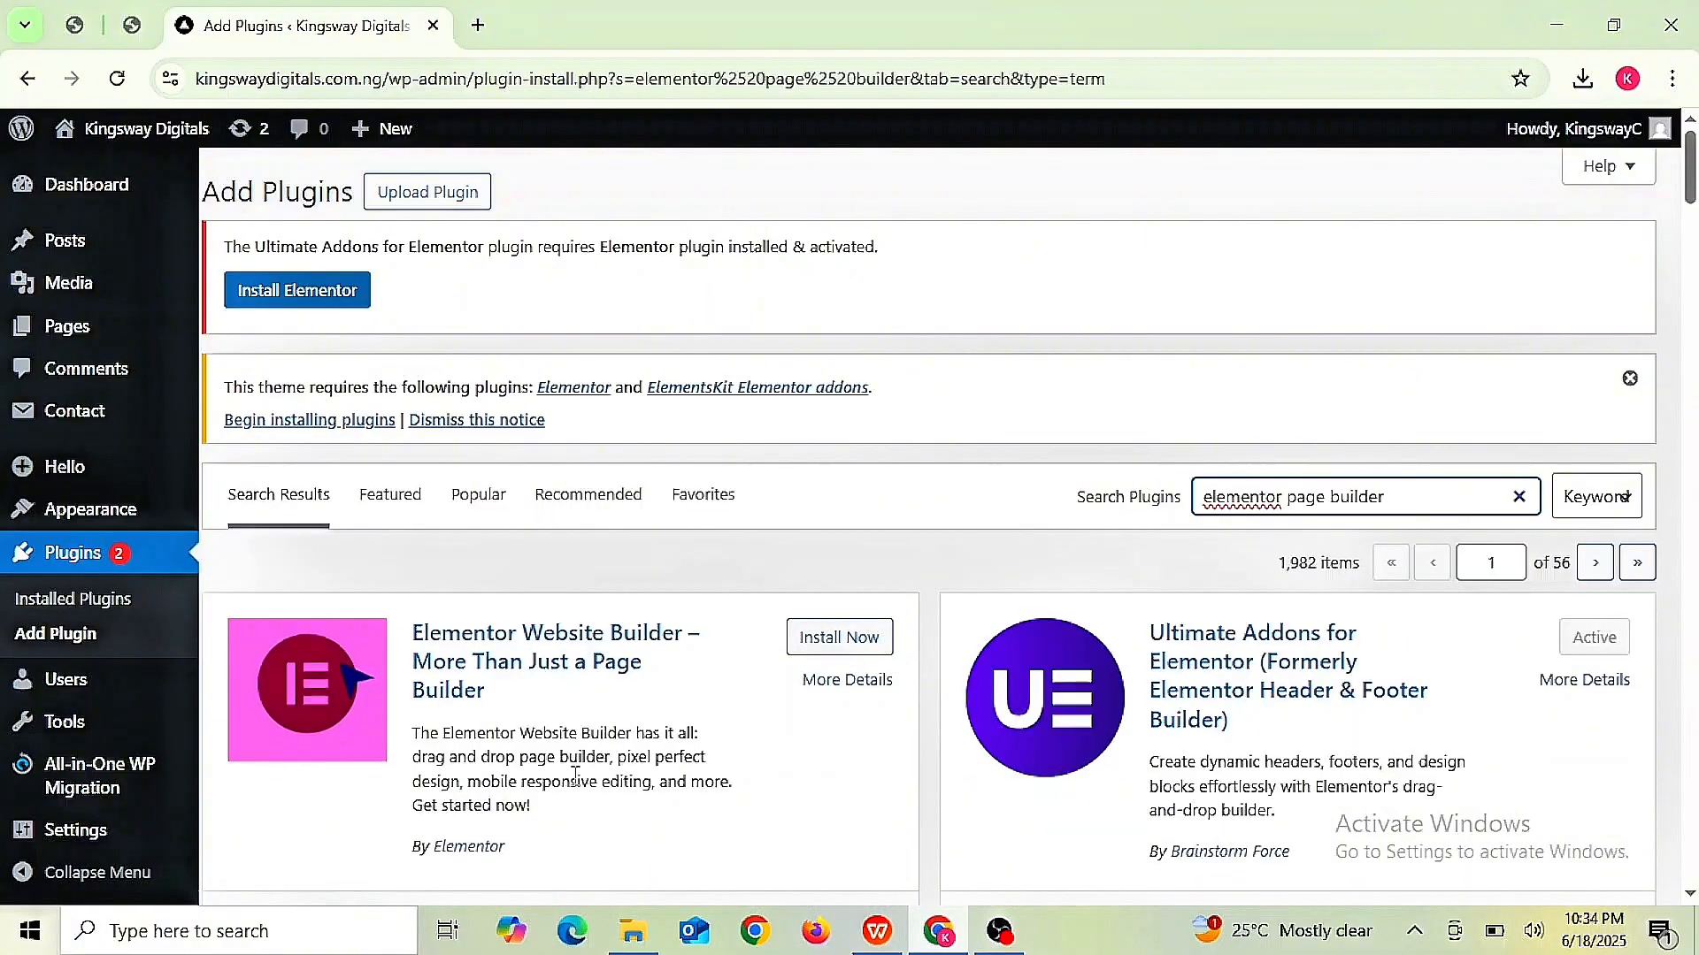
click(845, 655)
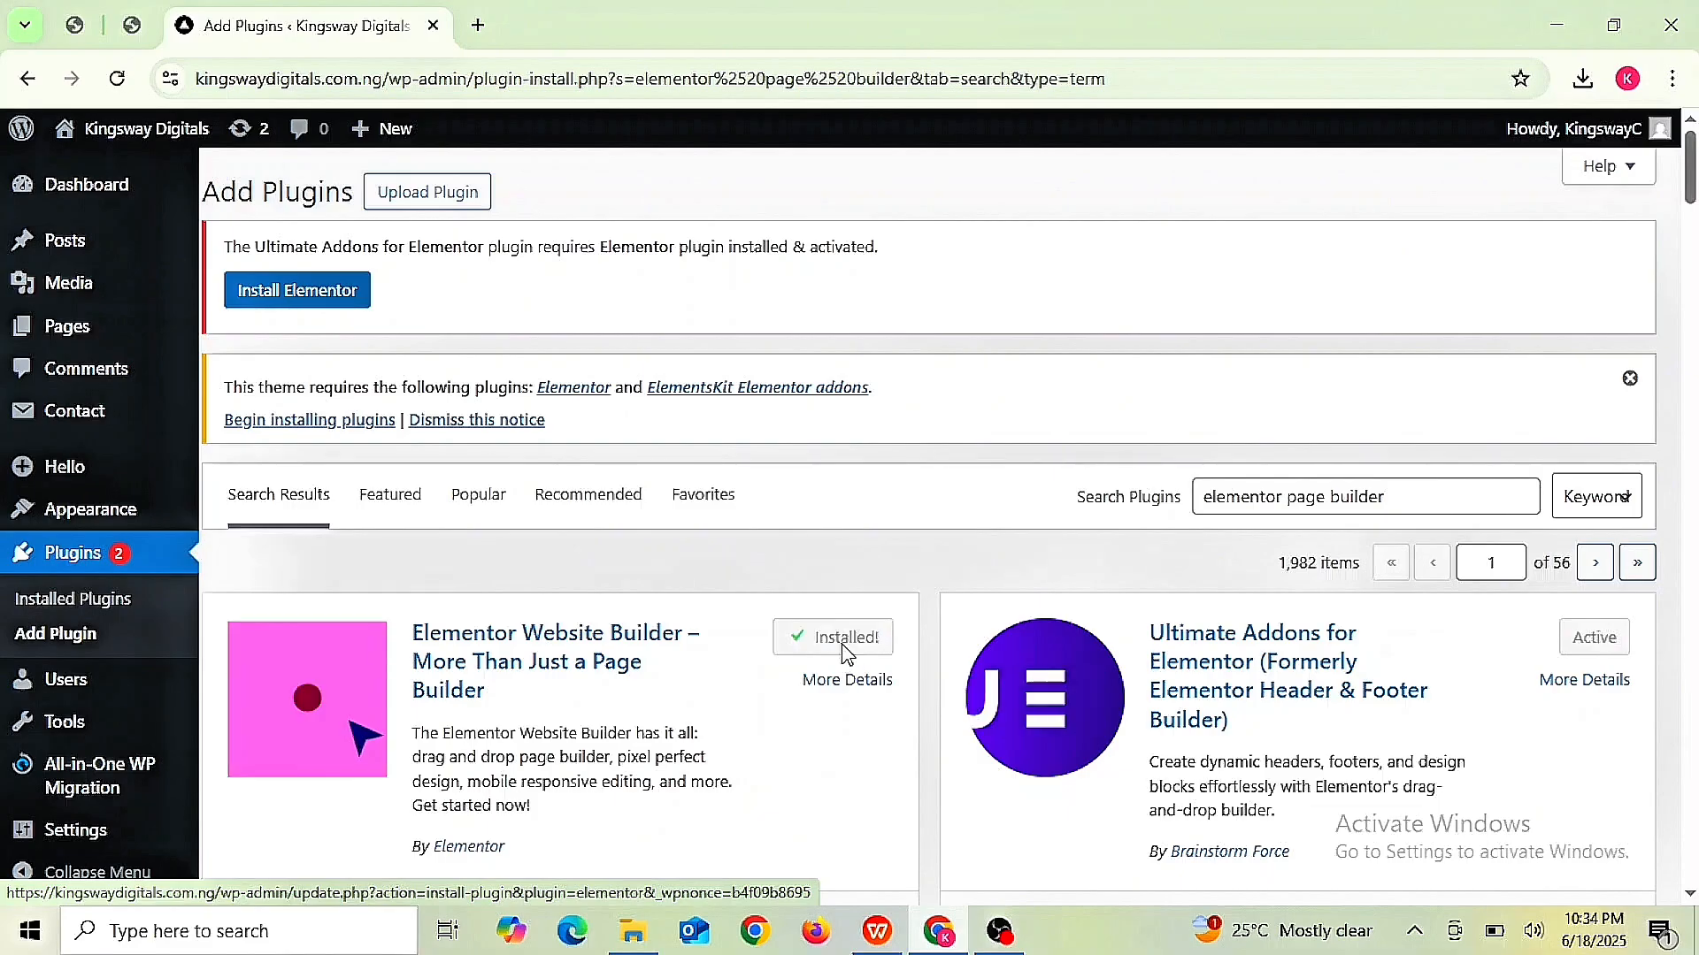
click(845, 655)
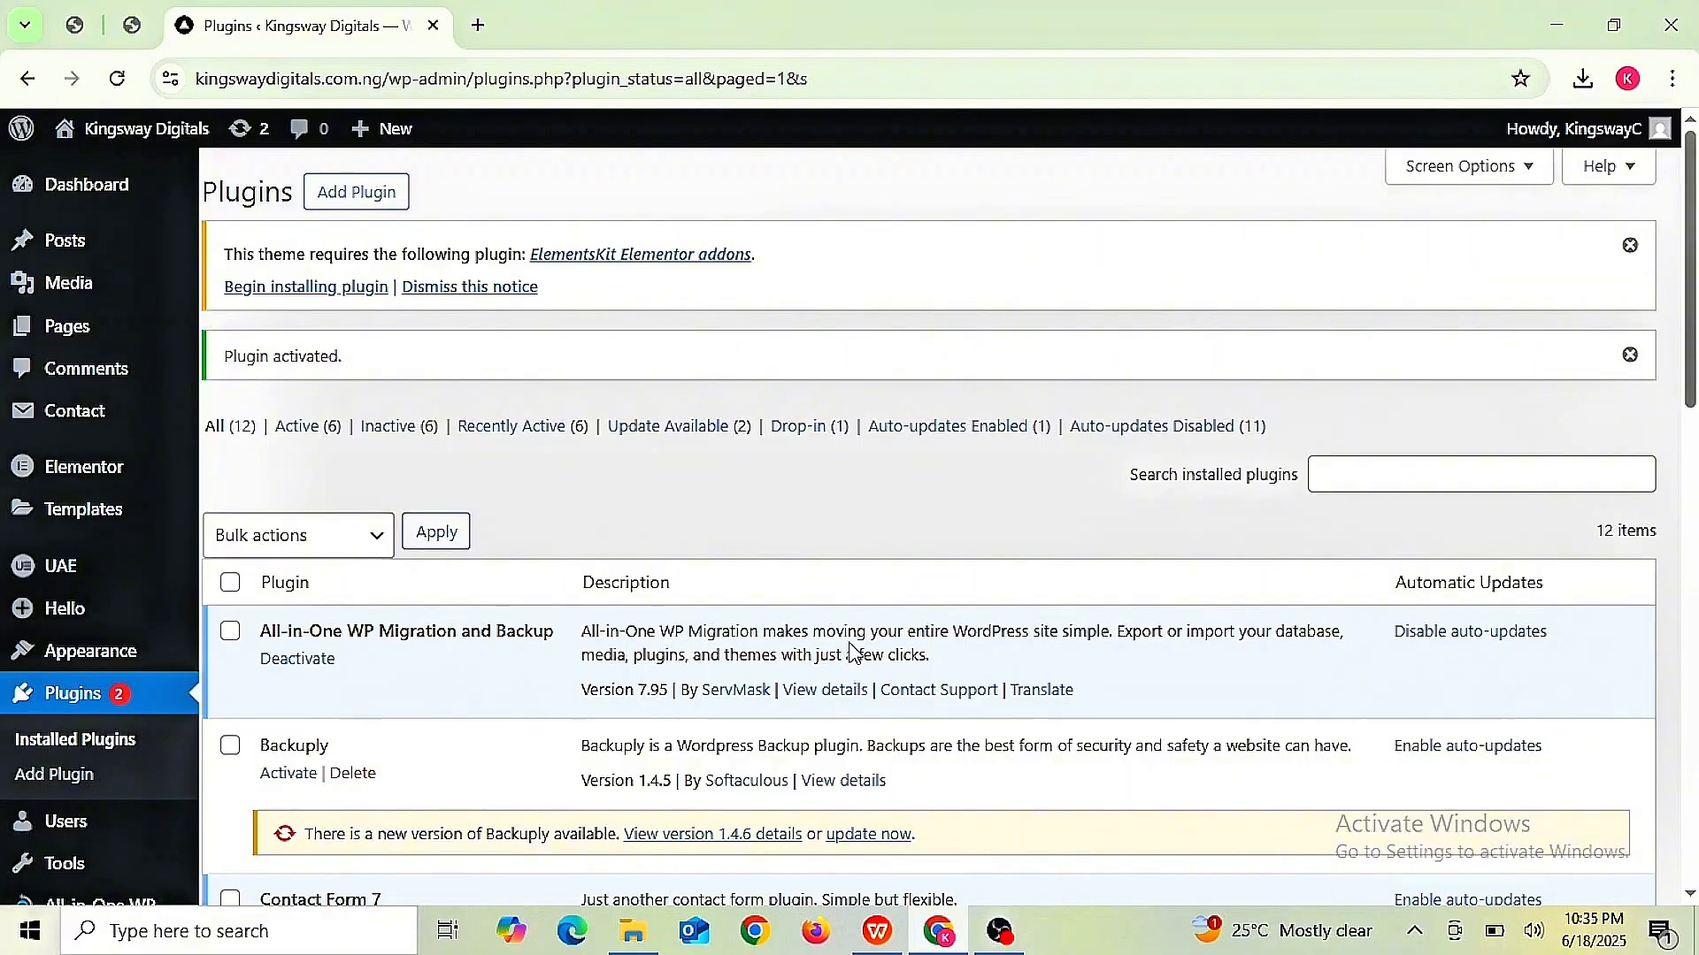
- Scroll the installed plugins list and apply Activate from the Bulk actions dropdown
scroll(852, 653, down, 3)
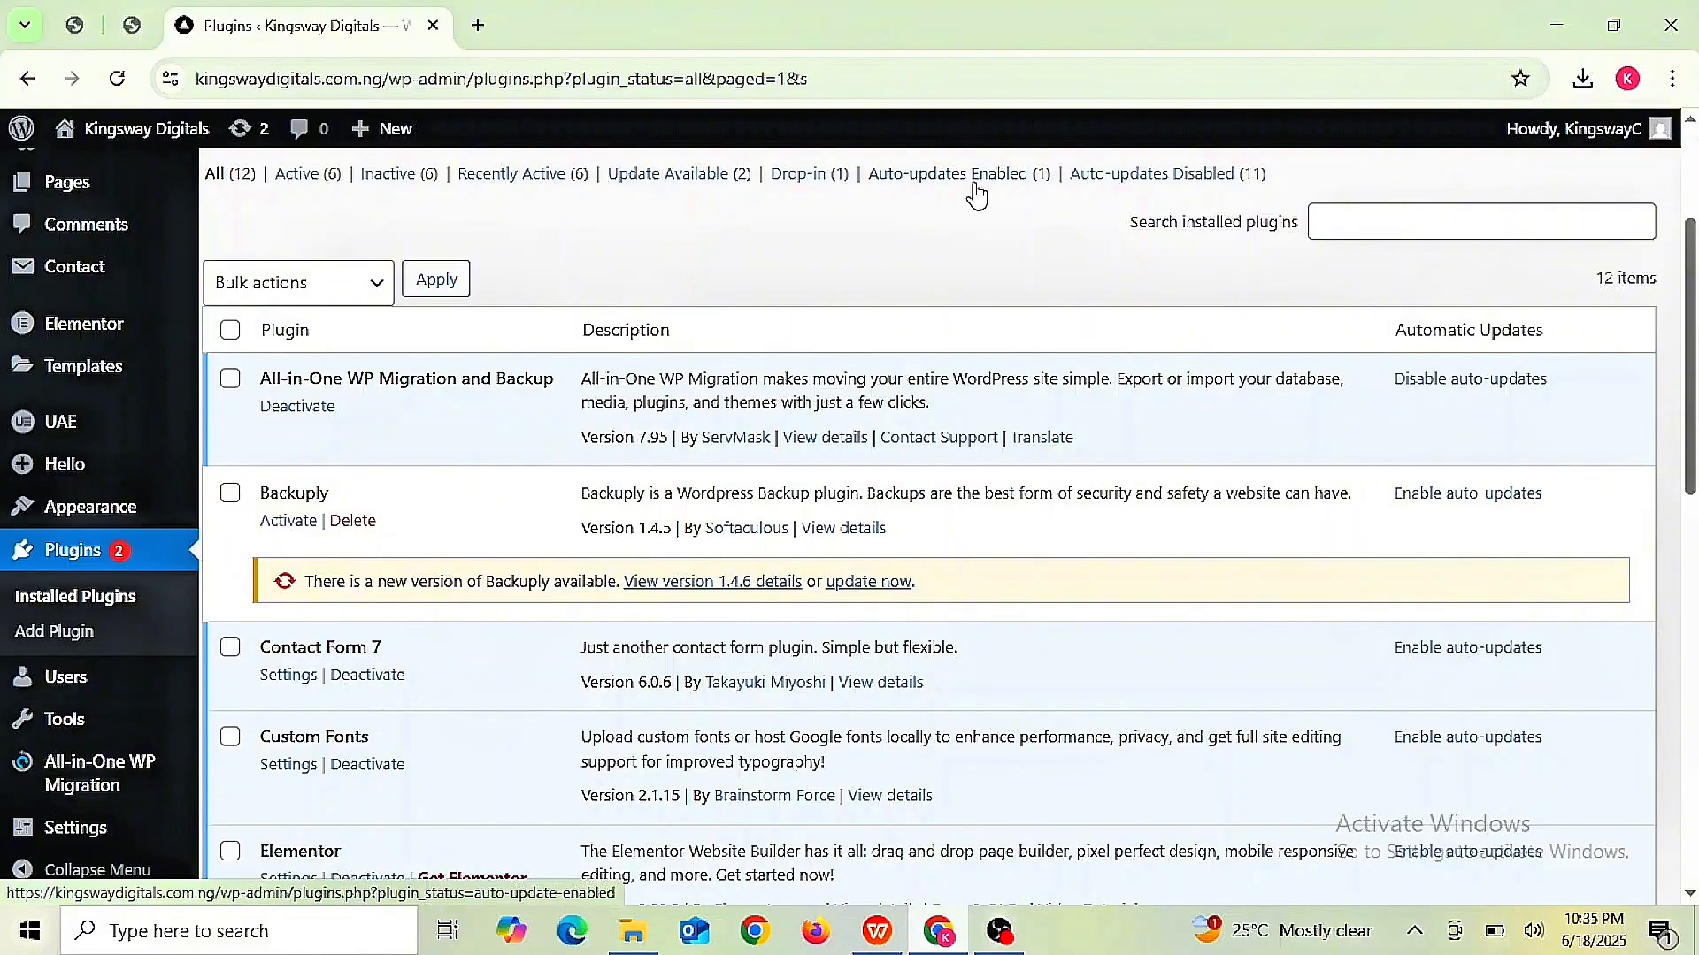
scroll(977, 195, down, 3)
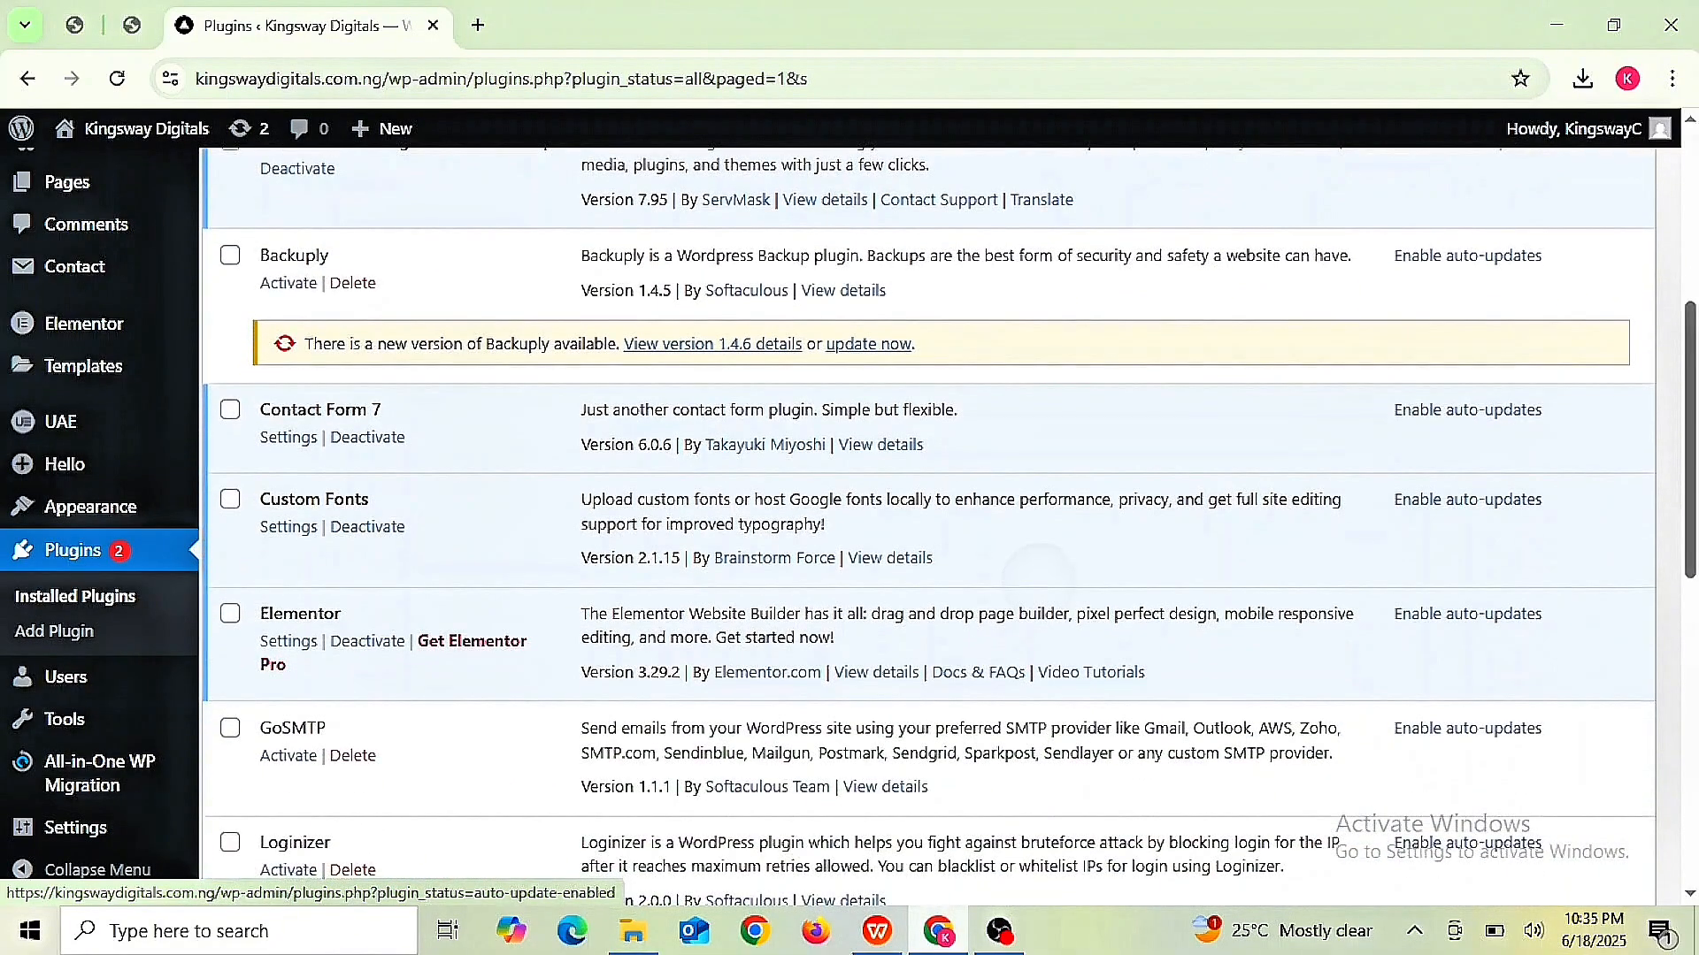
scroll(1044, 574, down, 1)
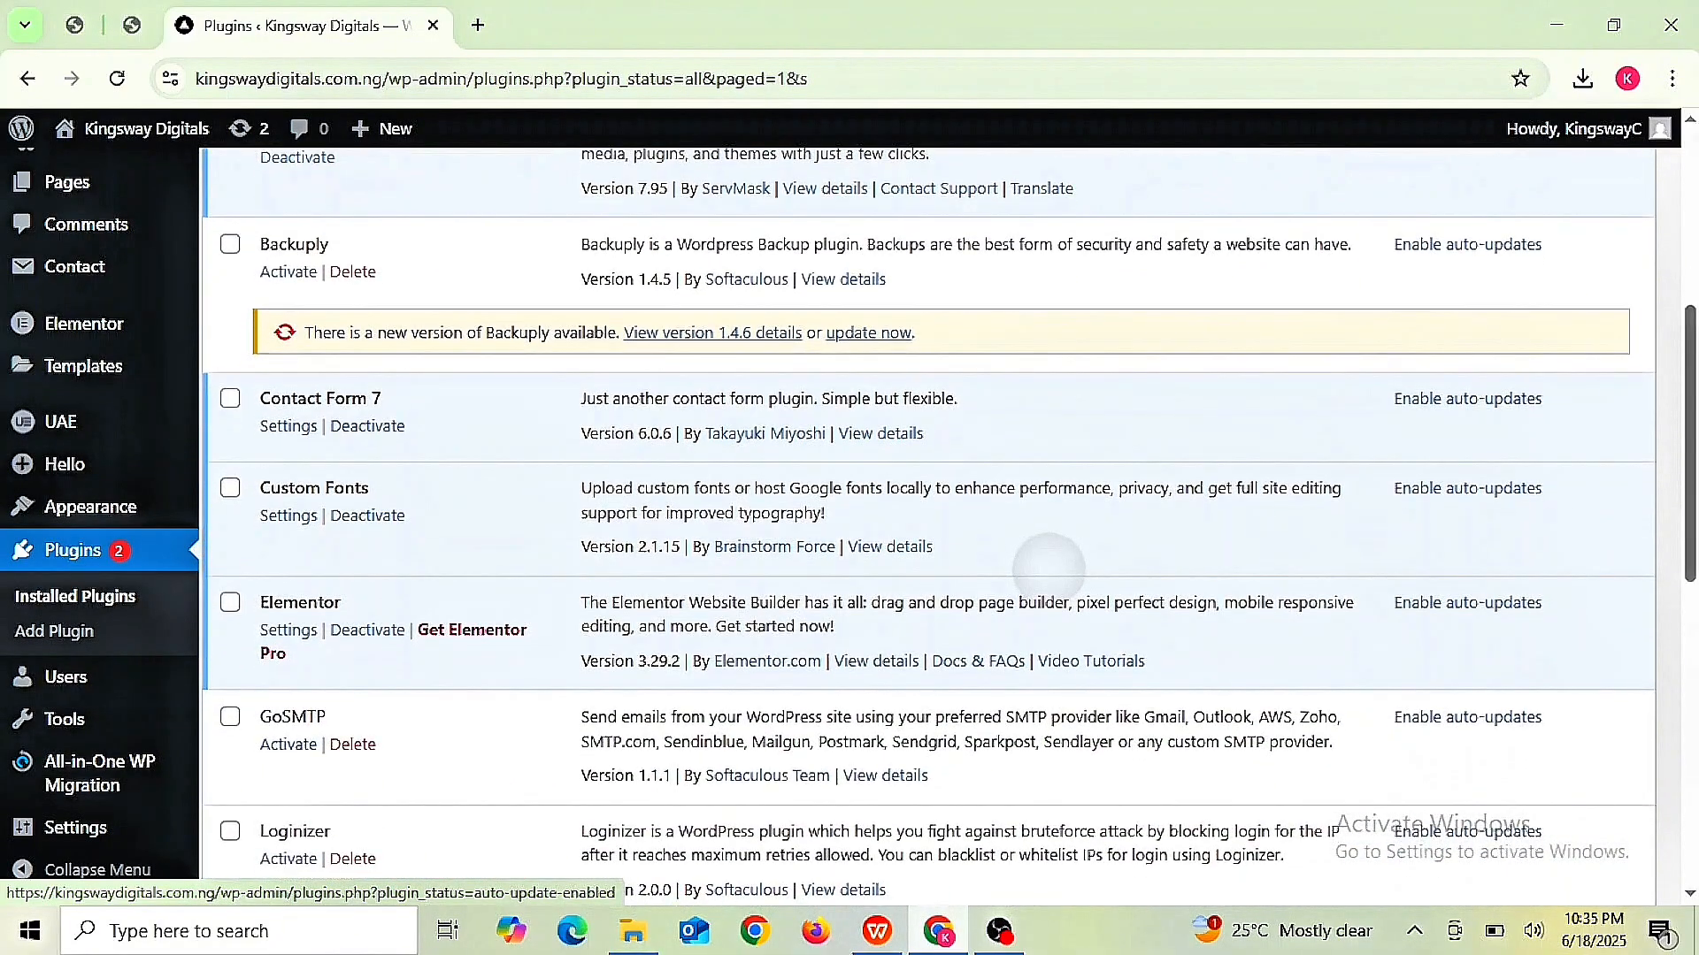
scroll(1048, 567, down, 1)
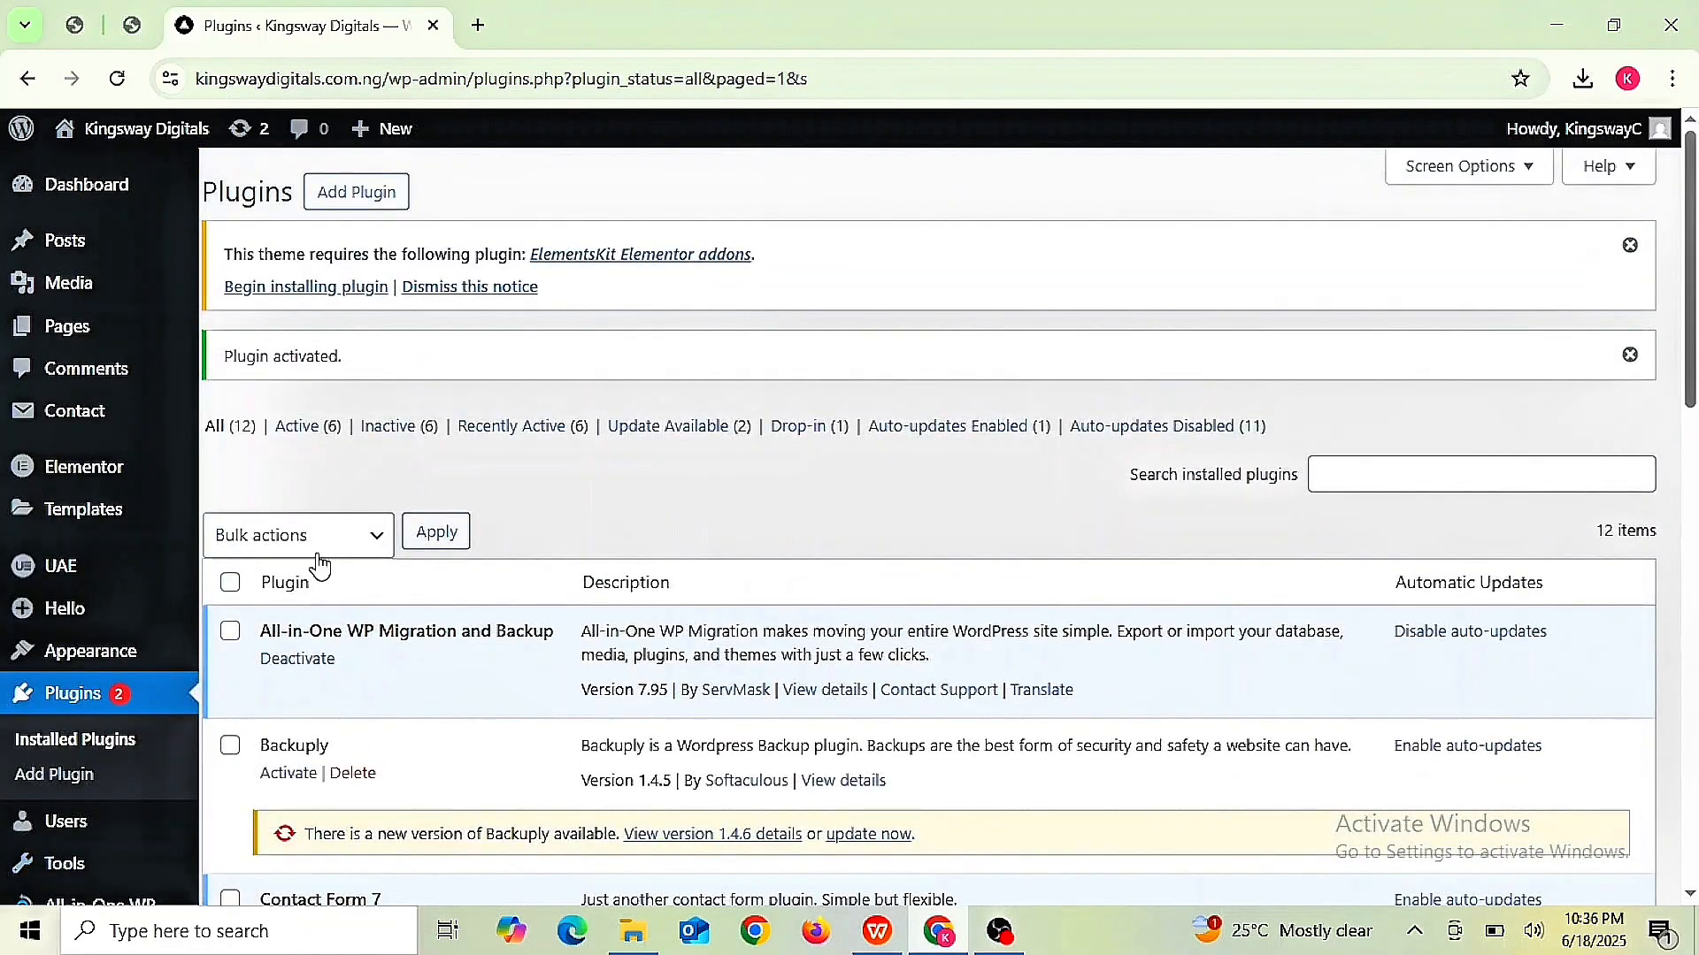
click(380, 545)
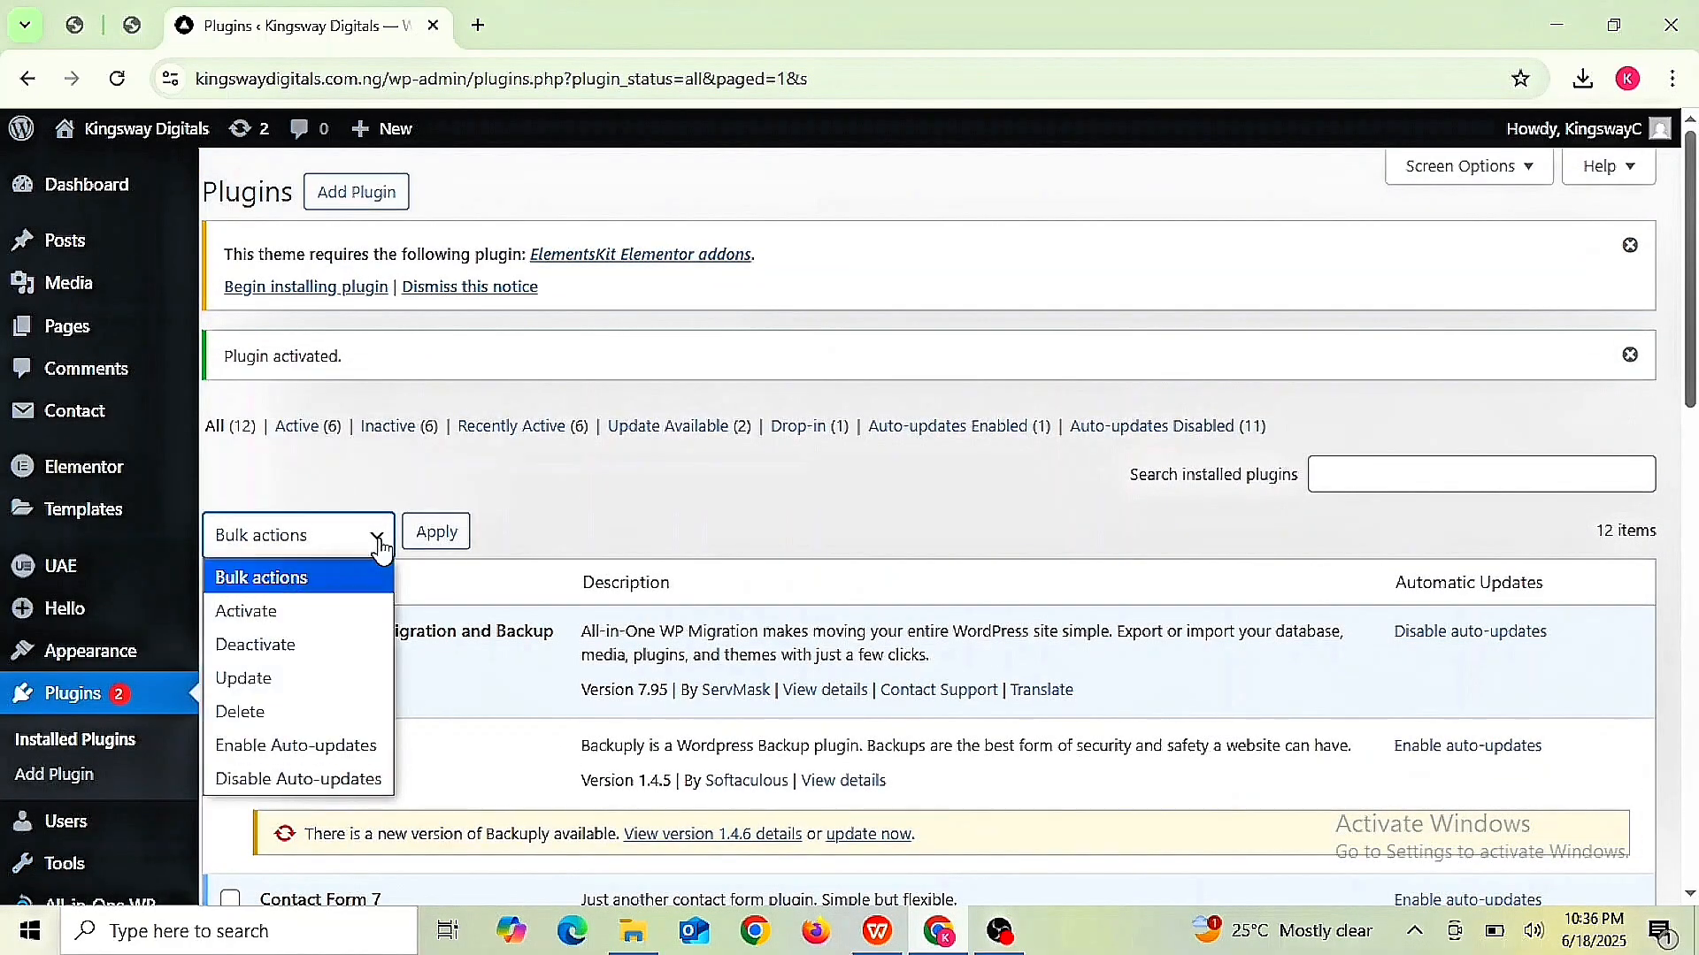
click(312, 609)
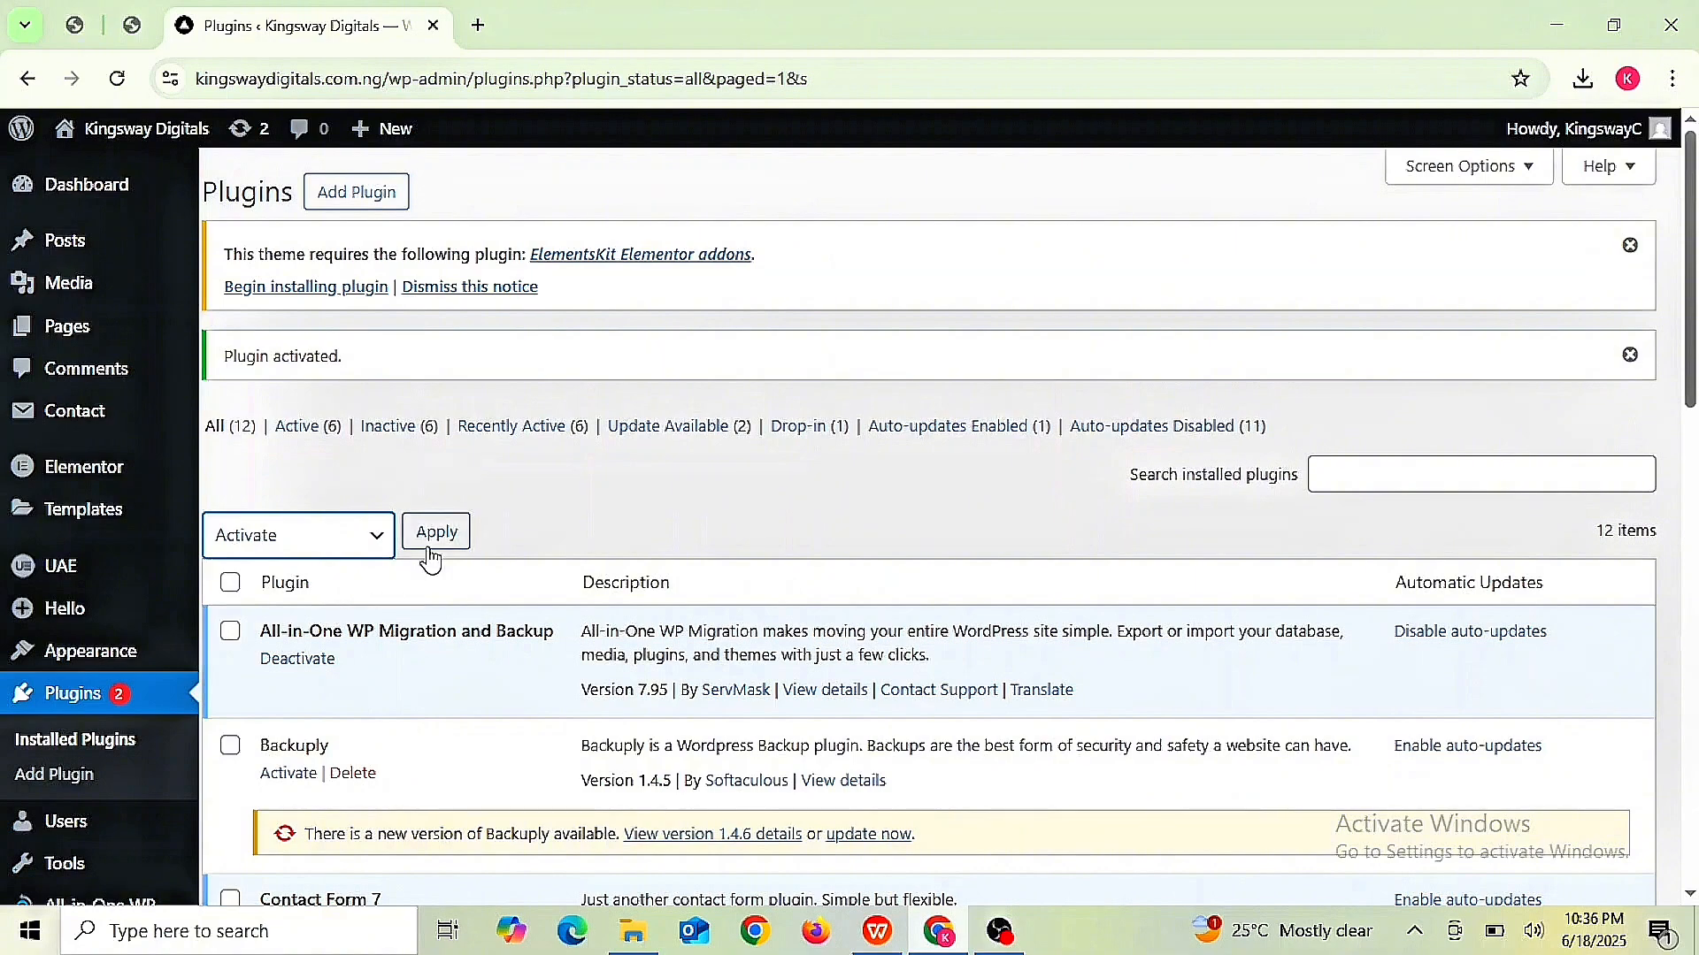
click(434, 549)
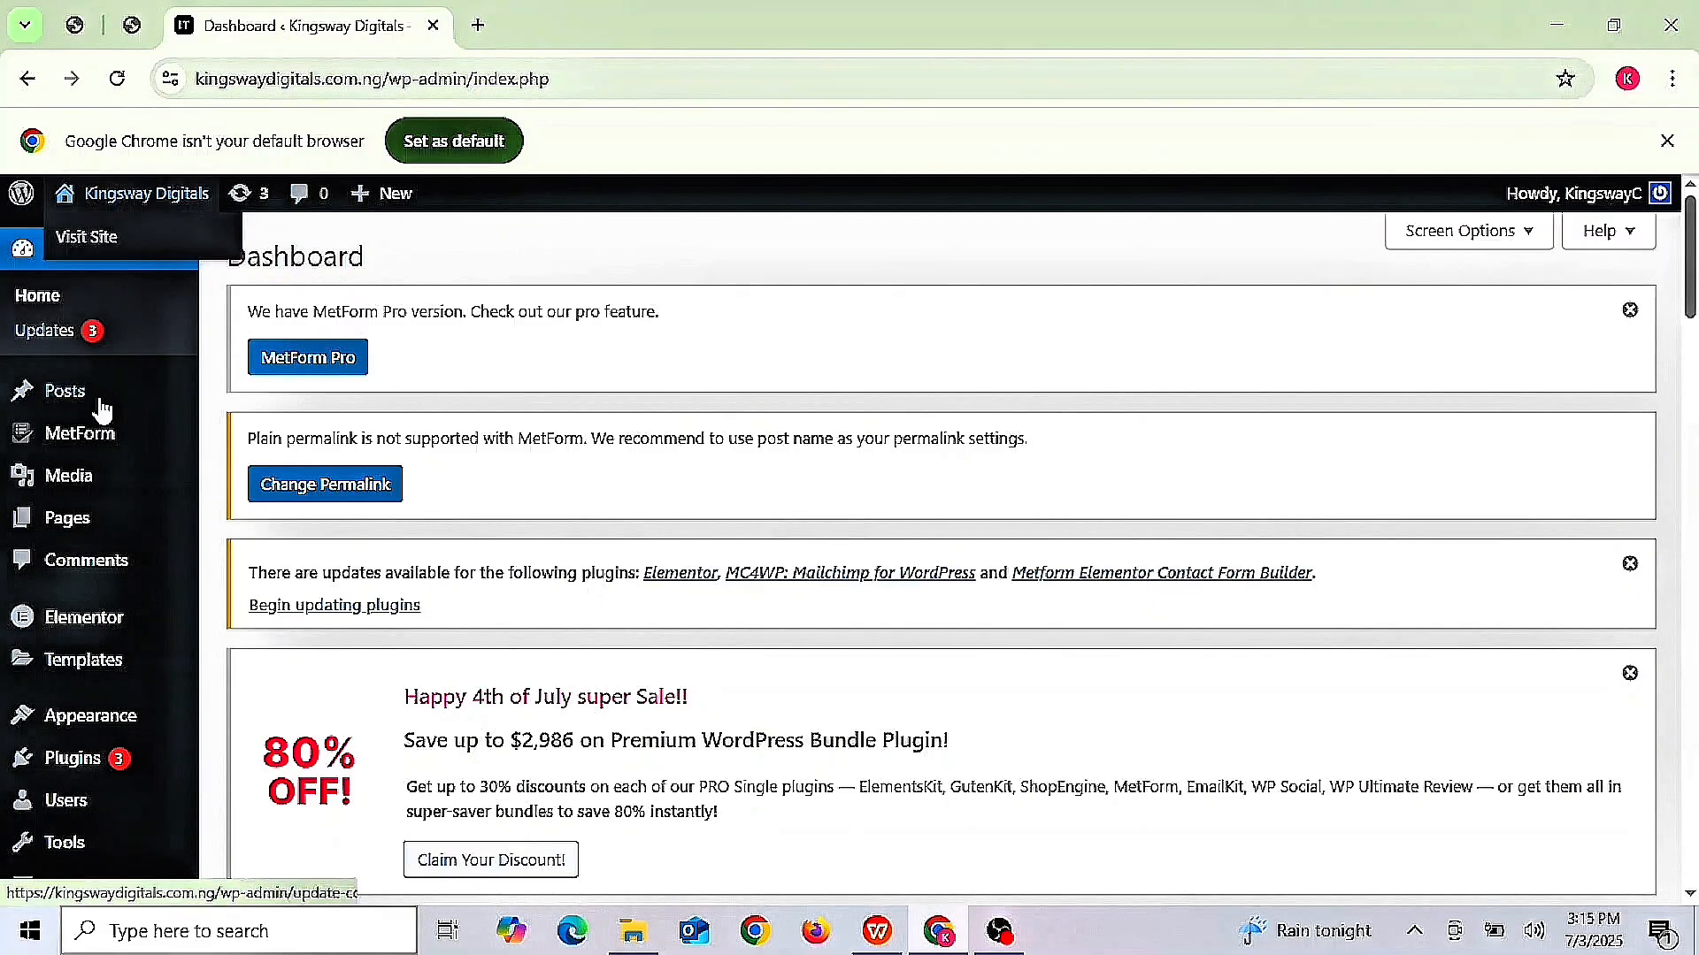
- View the Ittech Child theme details in Appearance > Themes, then close the overlay
mouse_move(124, 727)
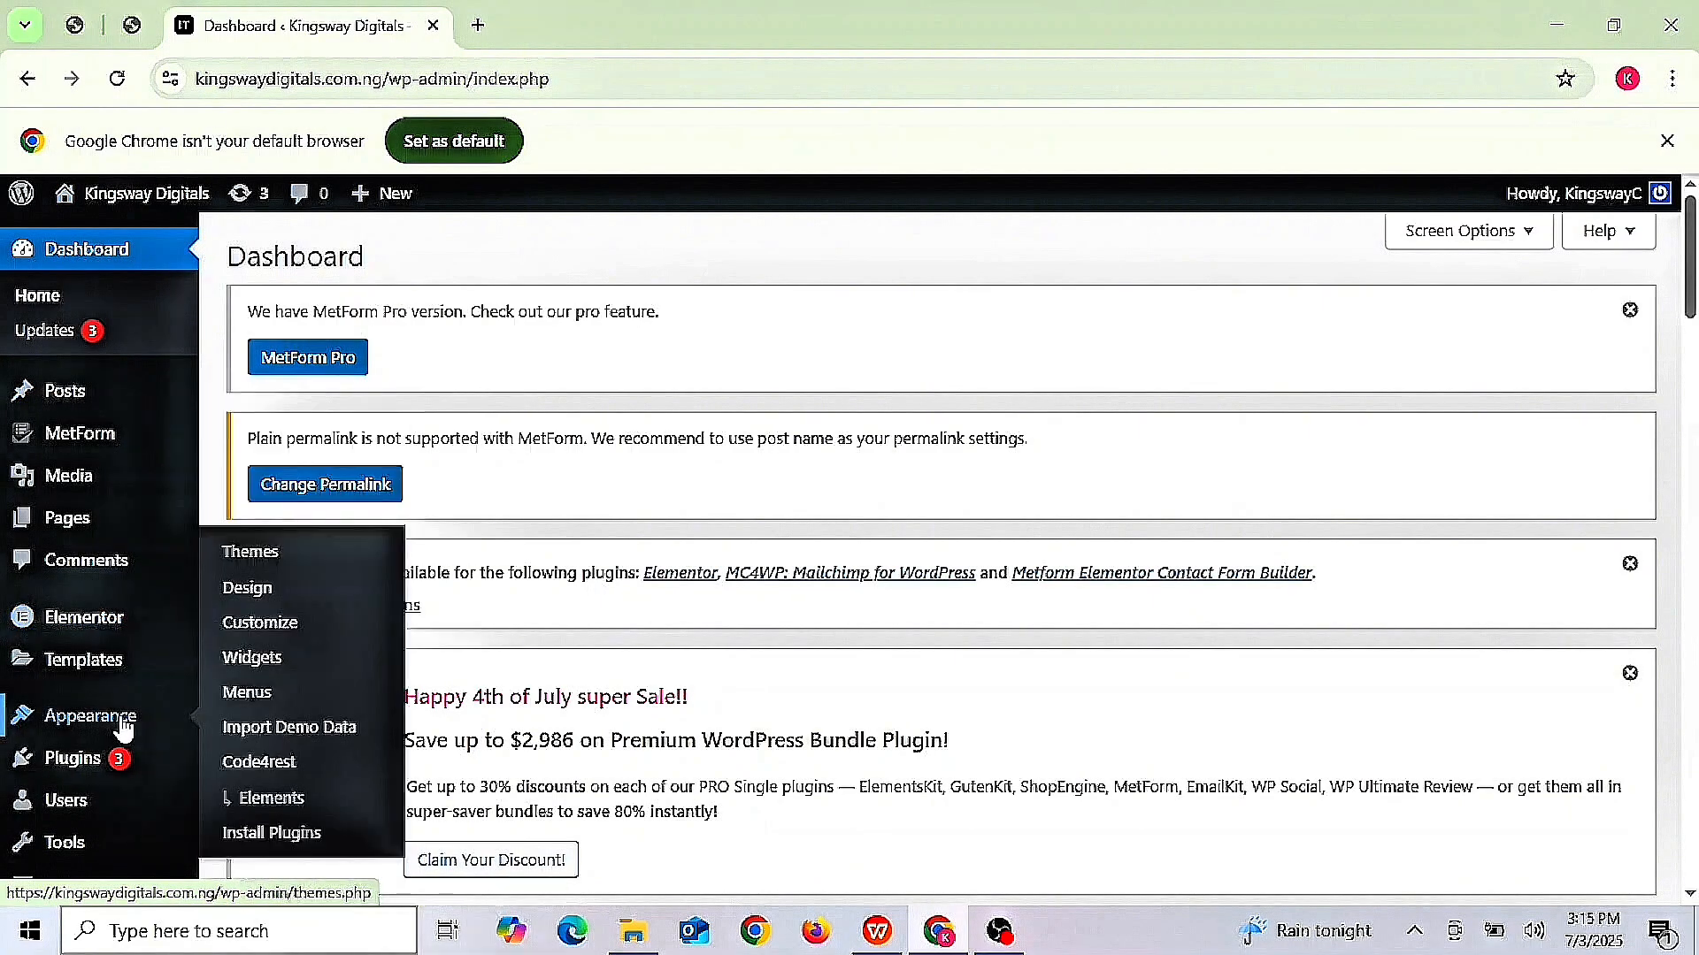
click(276, 563)
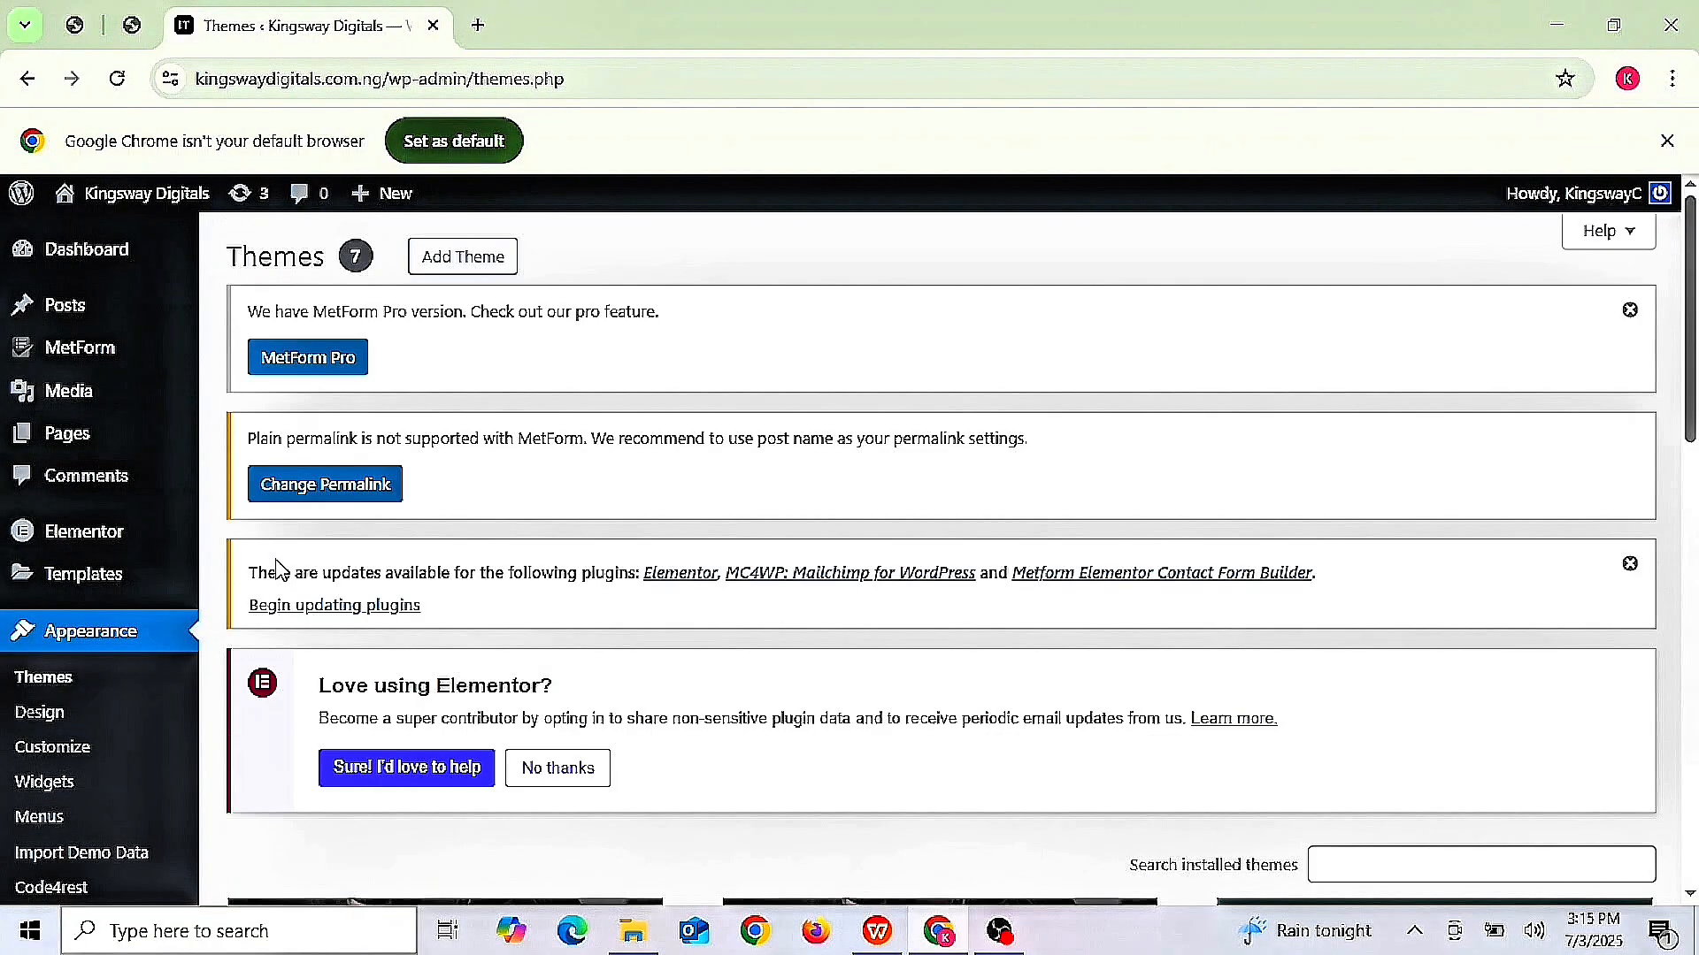
scroll(277, 568, down, 7)
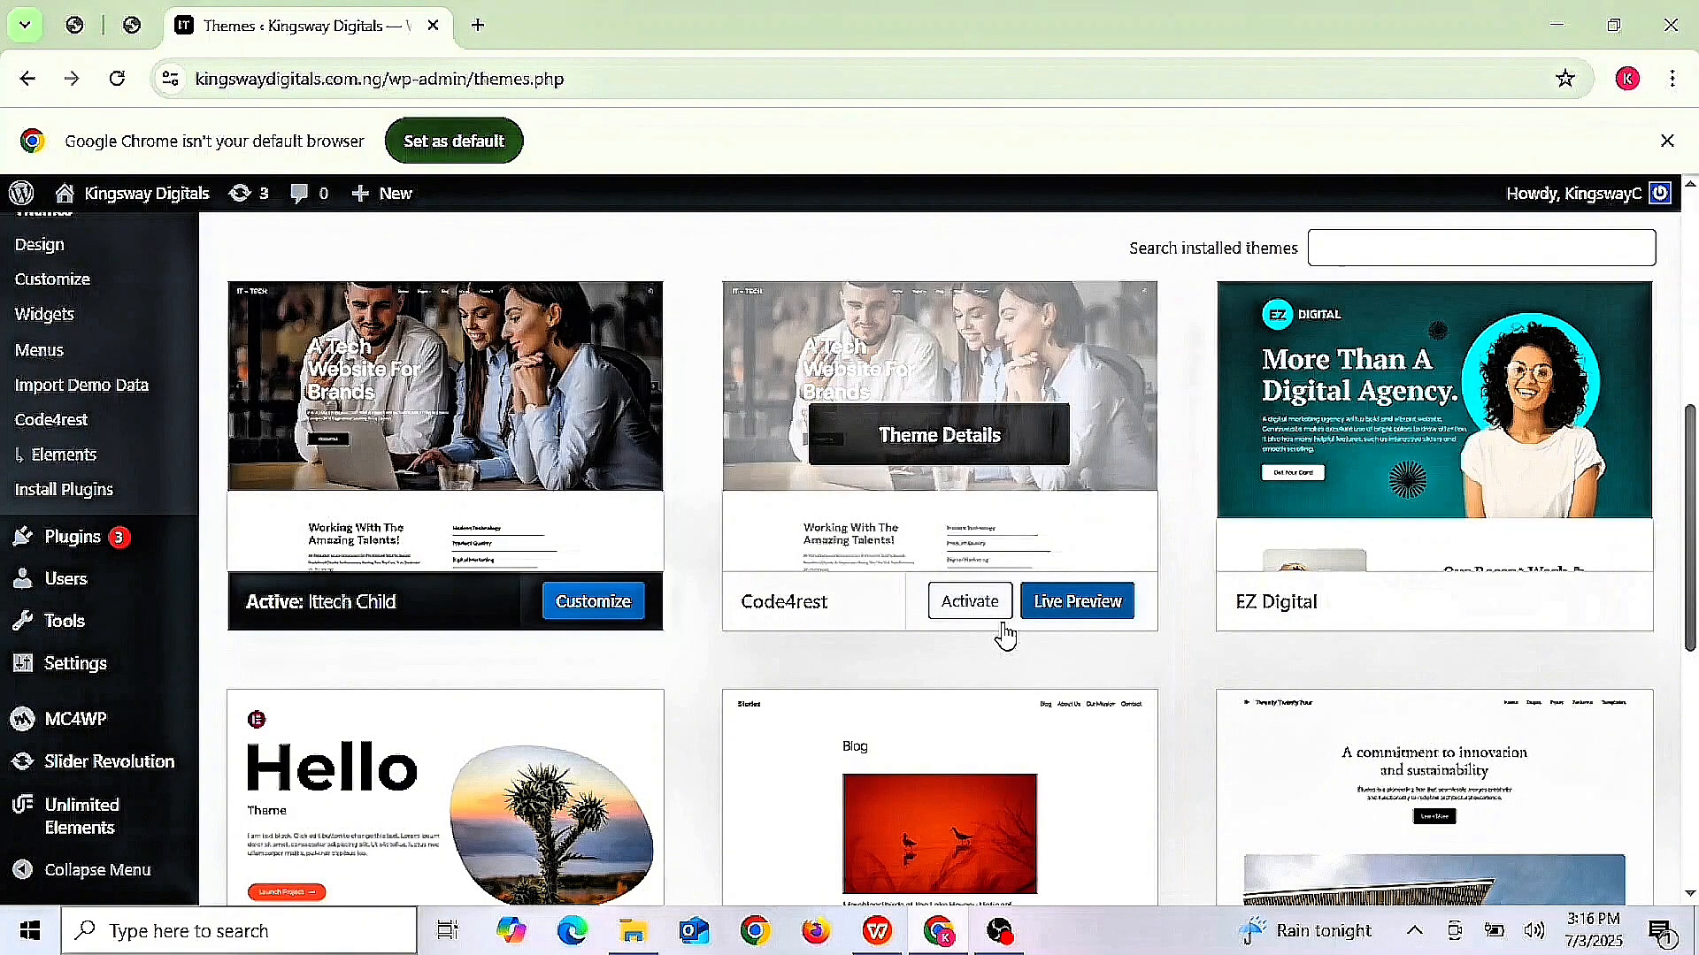
click(464, 441)
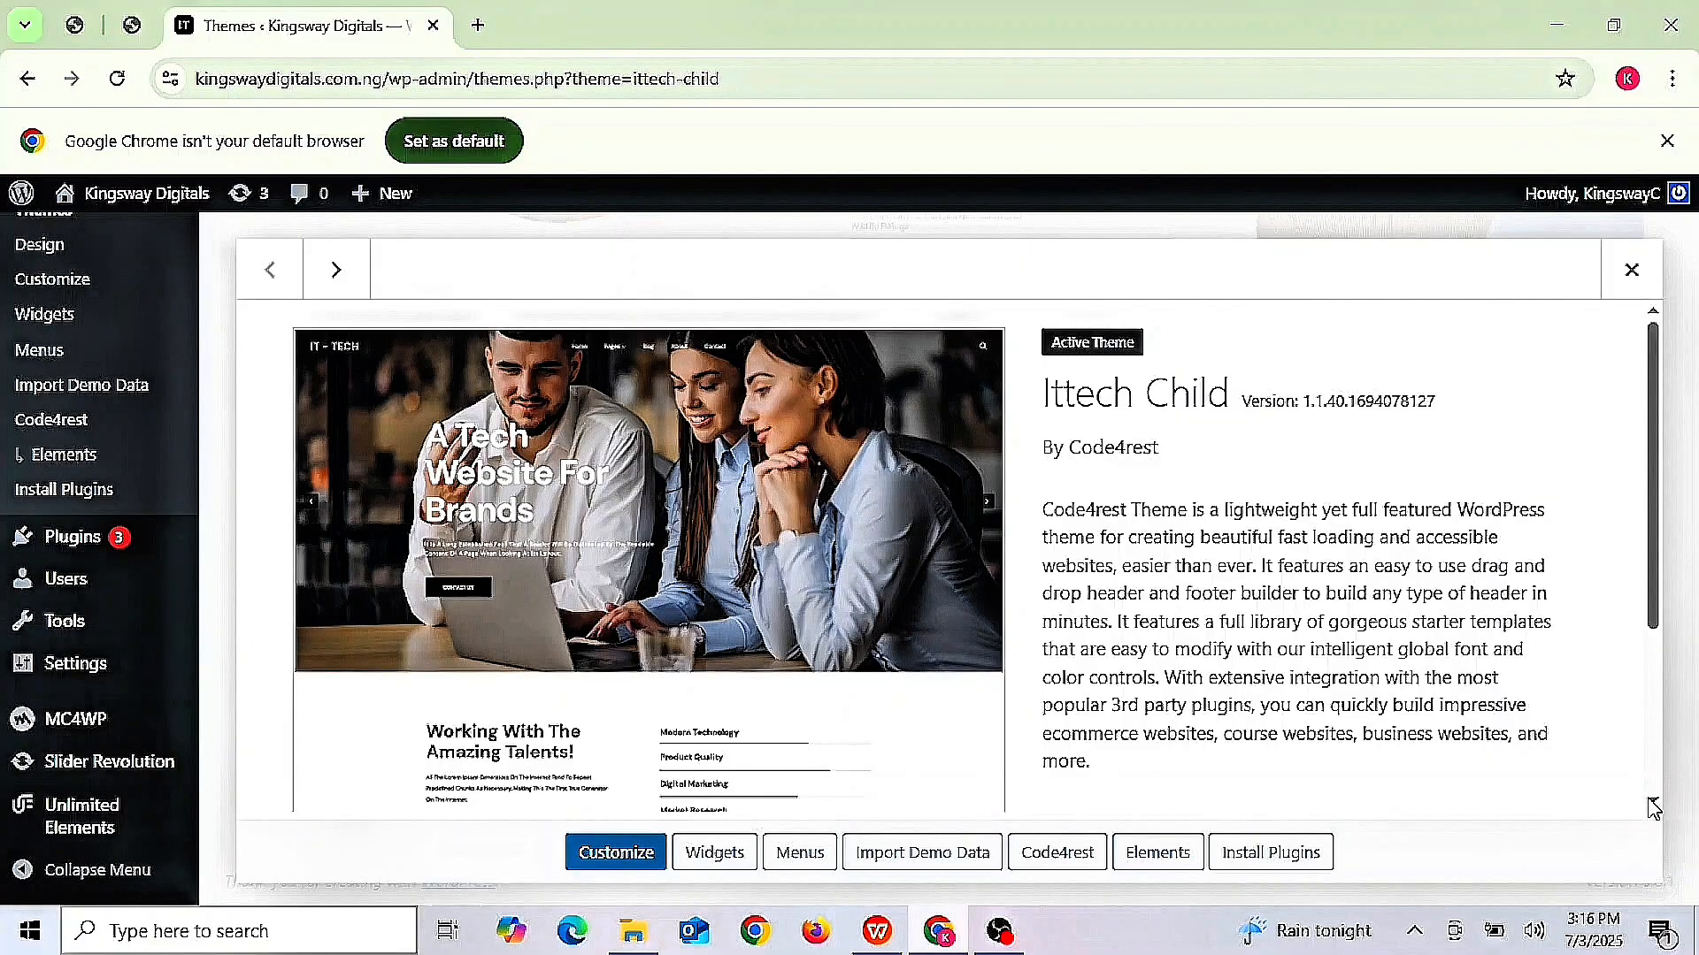
scroll(1653, 807, down, 3)
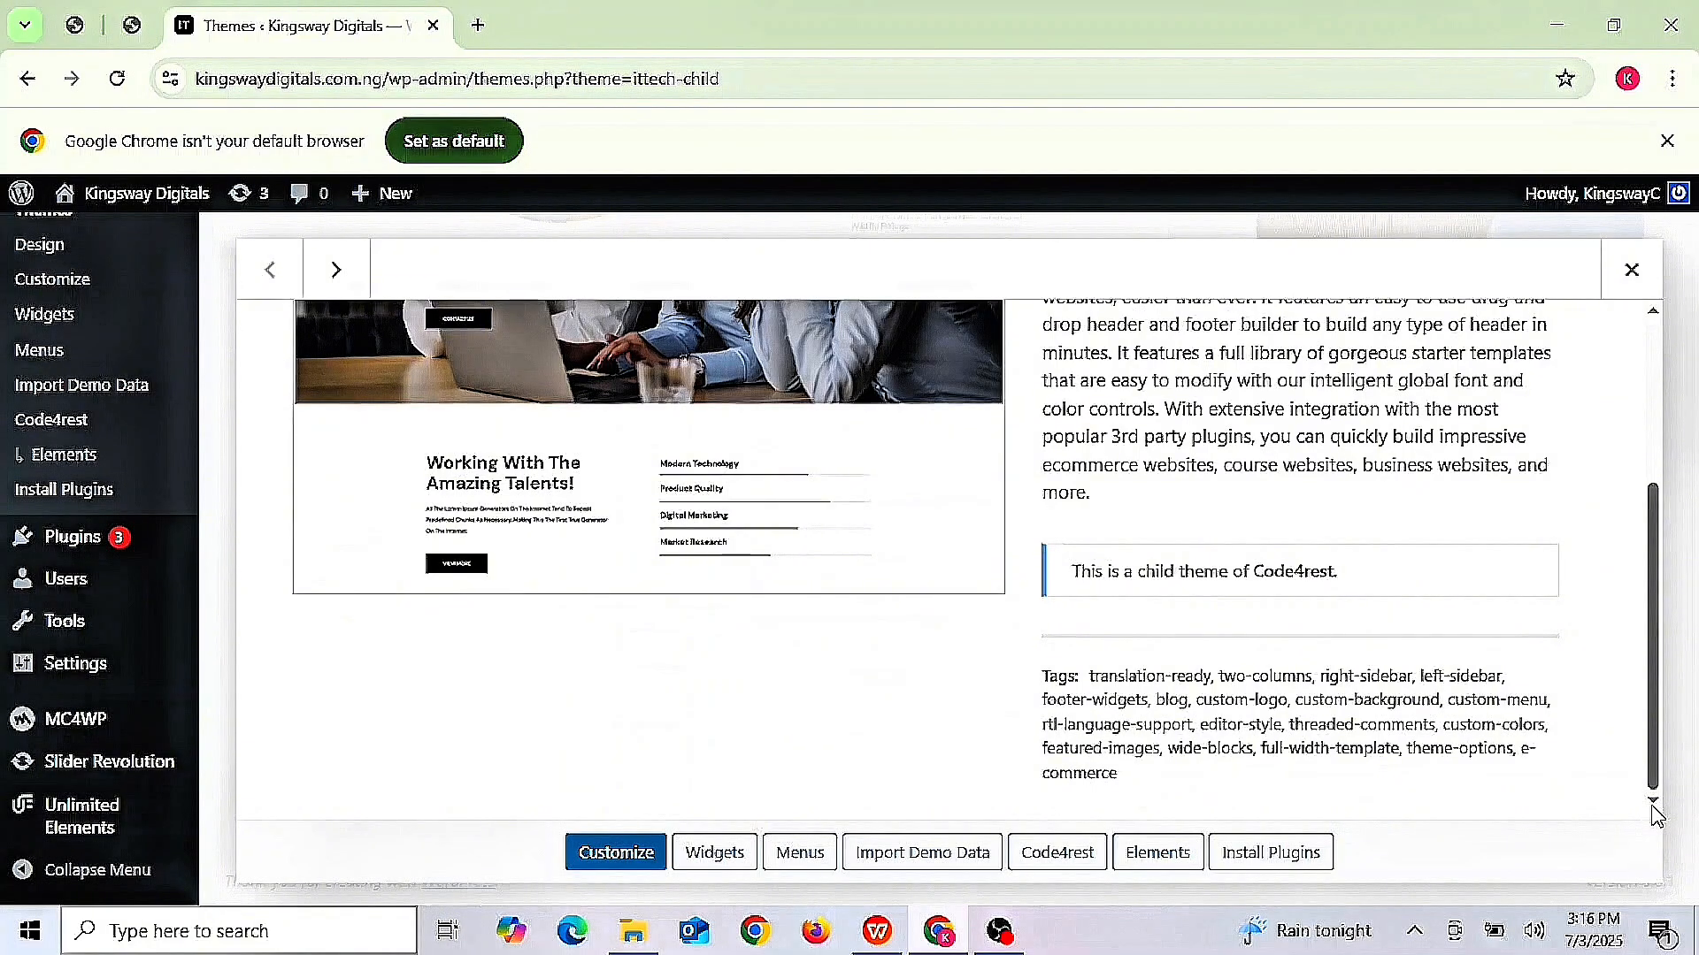
scroll(1667, 329, up, 3)
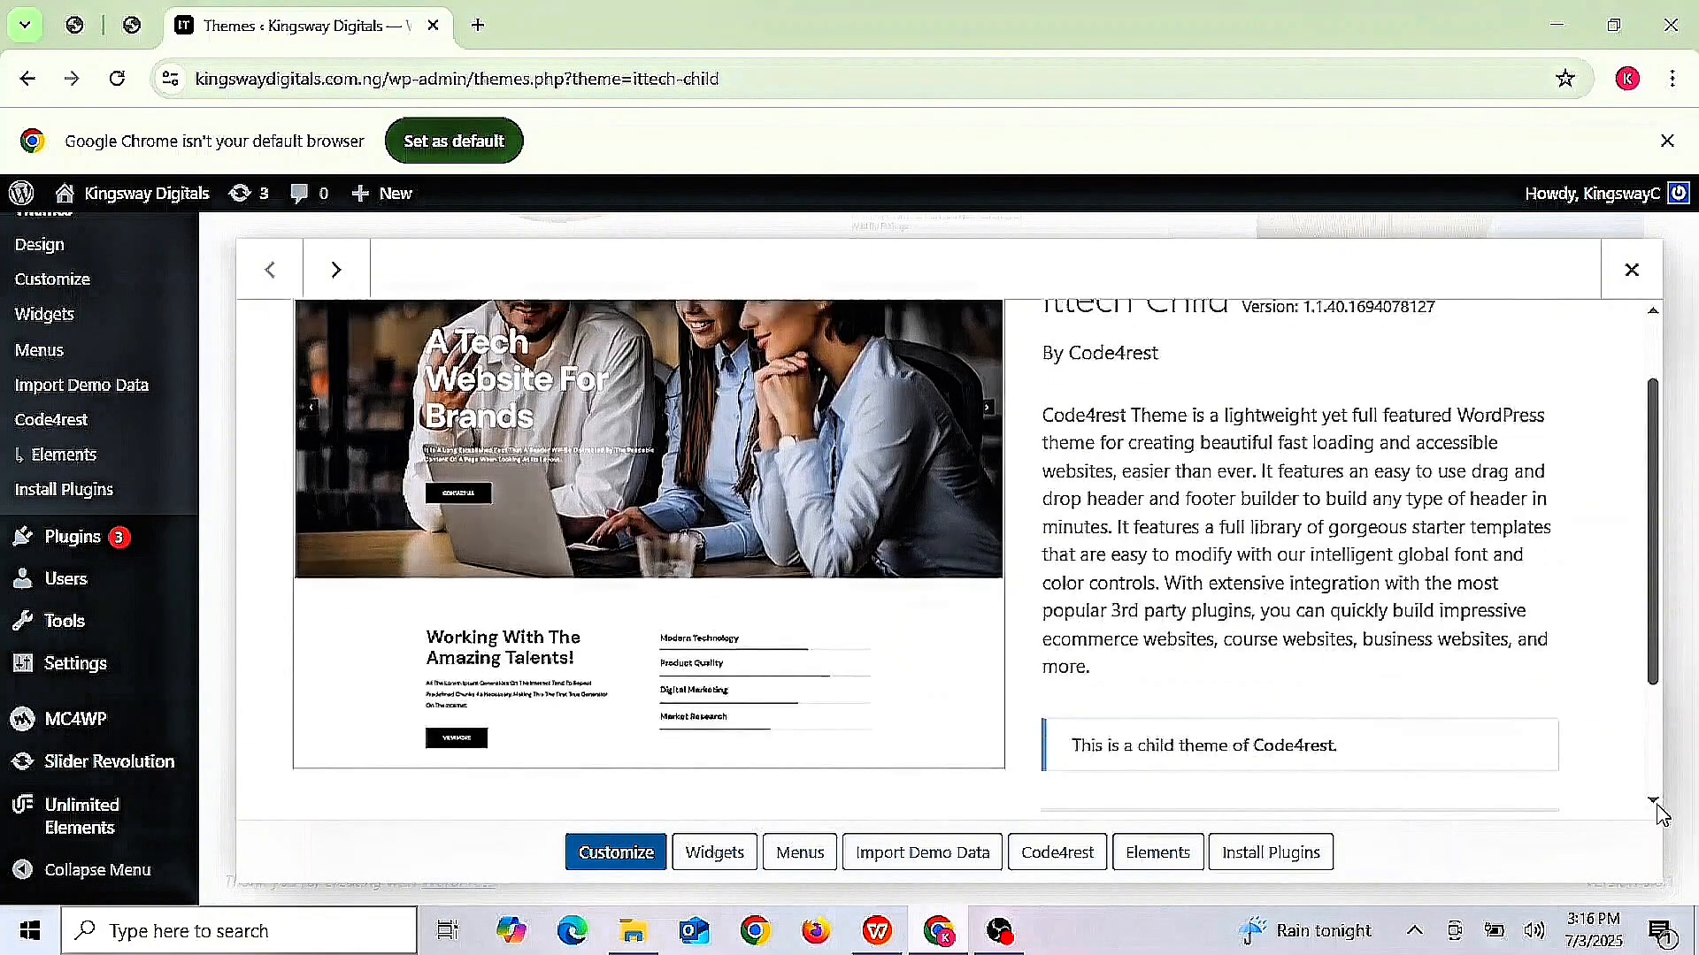
scroll(1657, 805, down, 3)
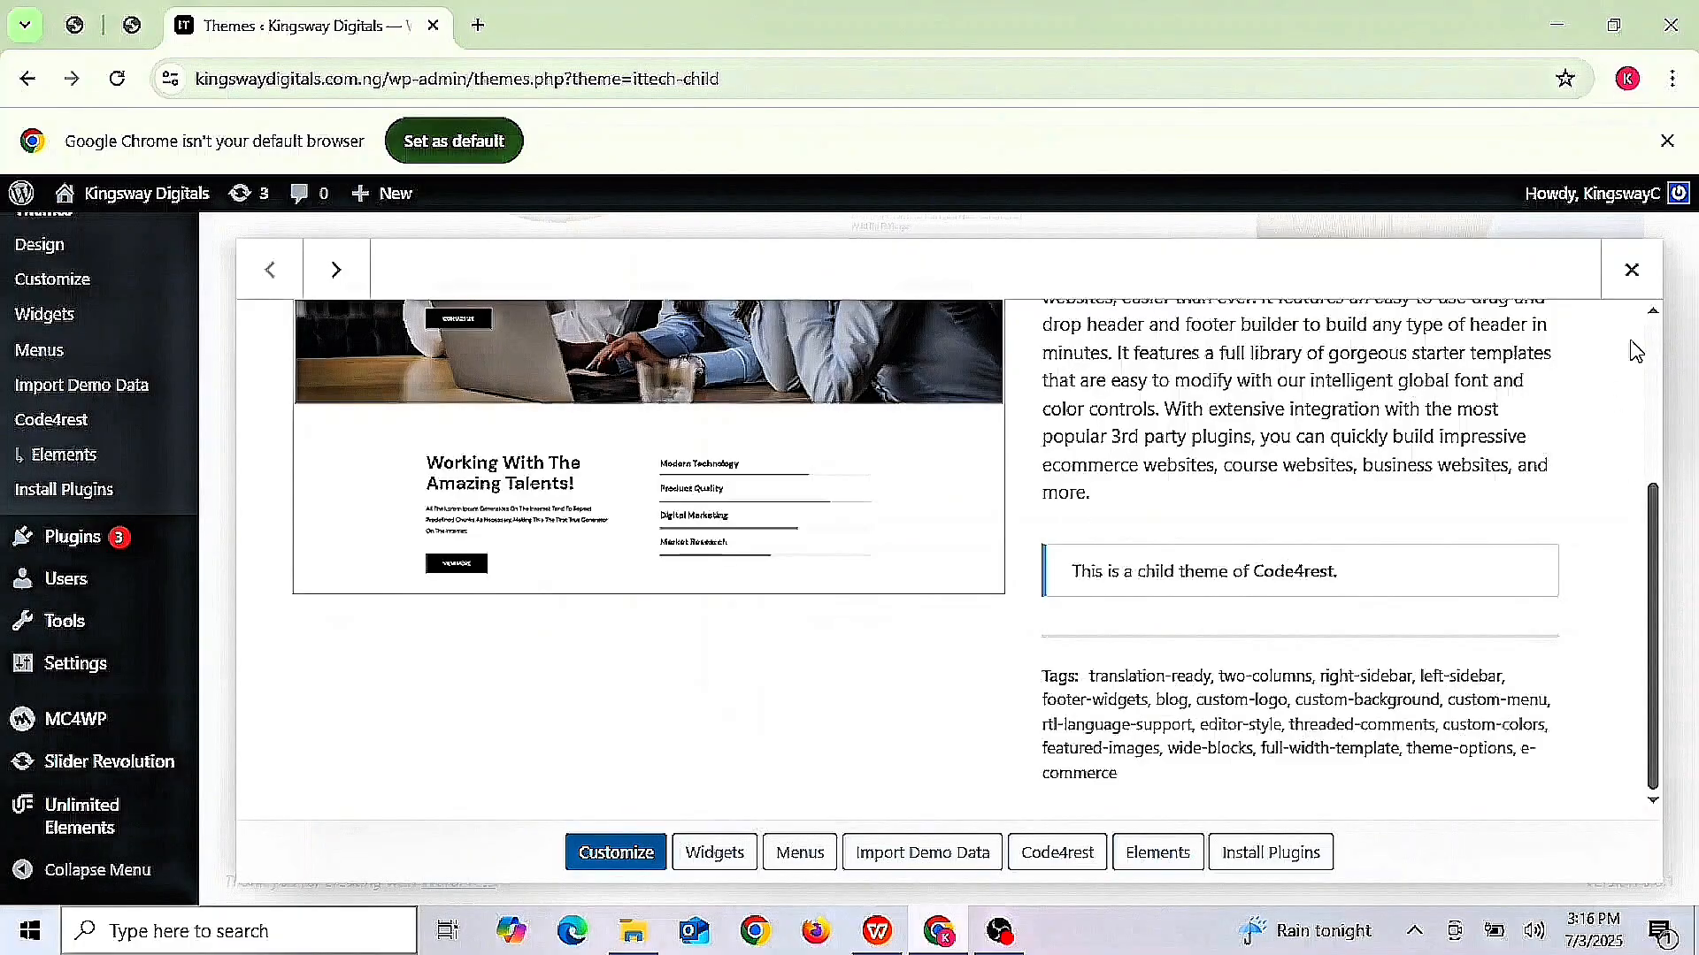
scroll(1659, 323, up, 1)
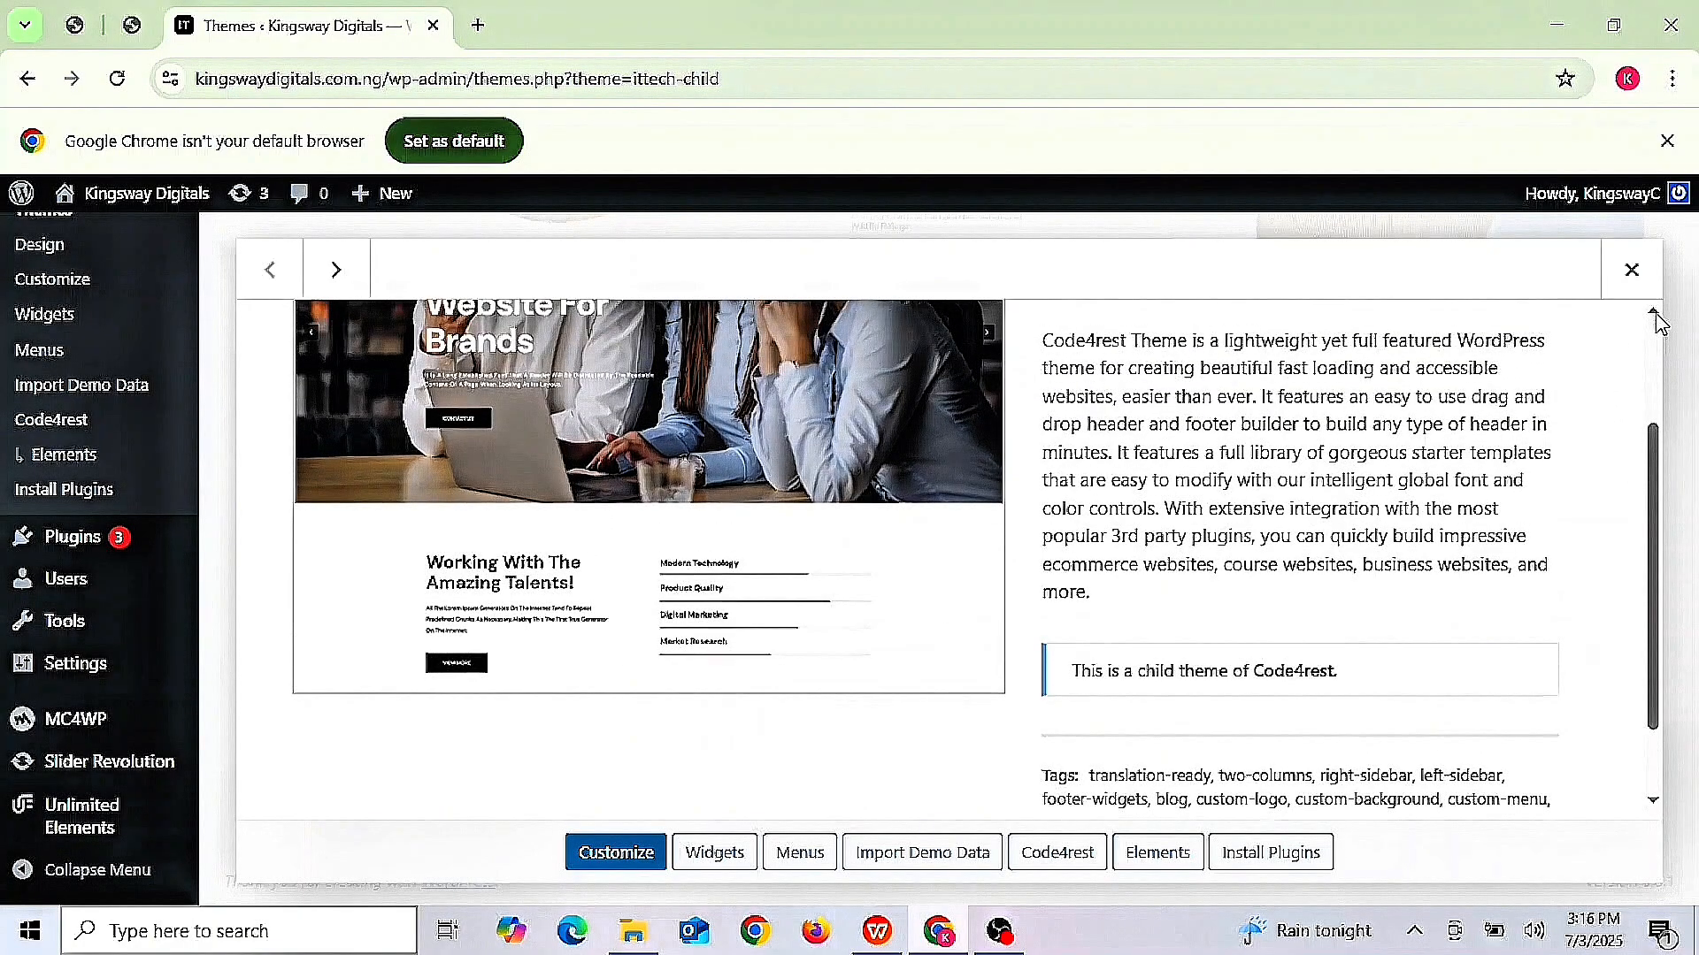
scroll(1659, 323, up, 2)
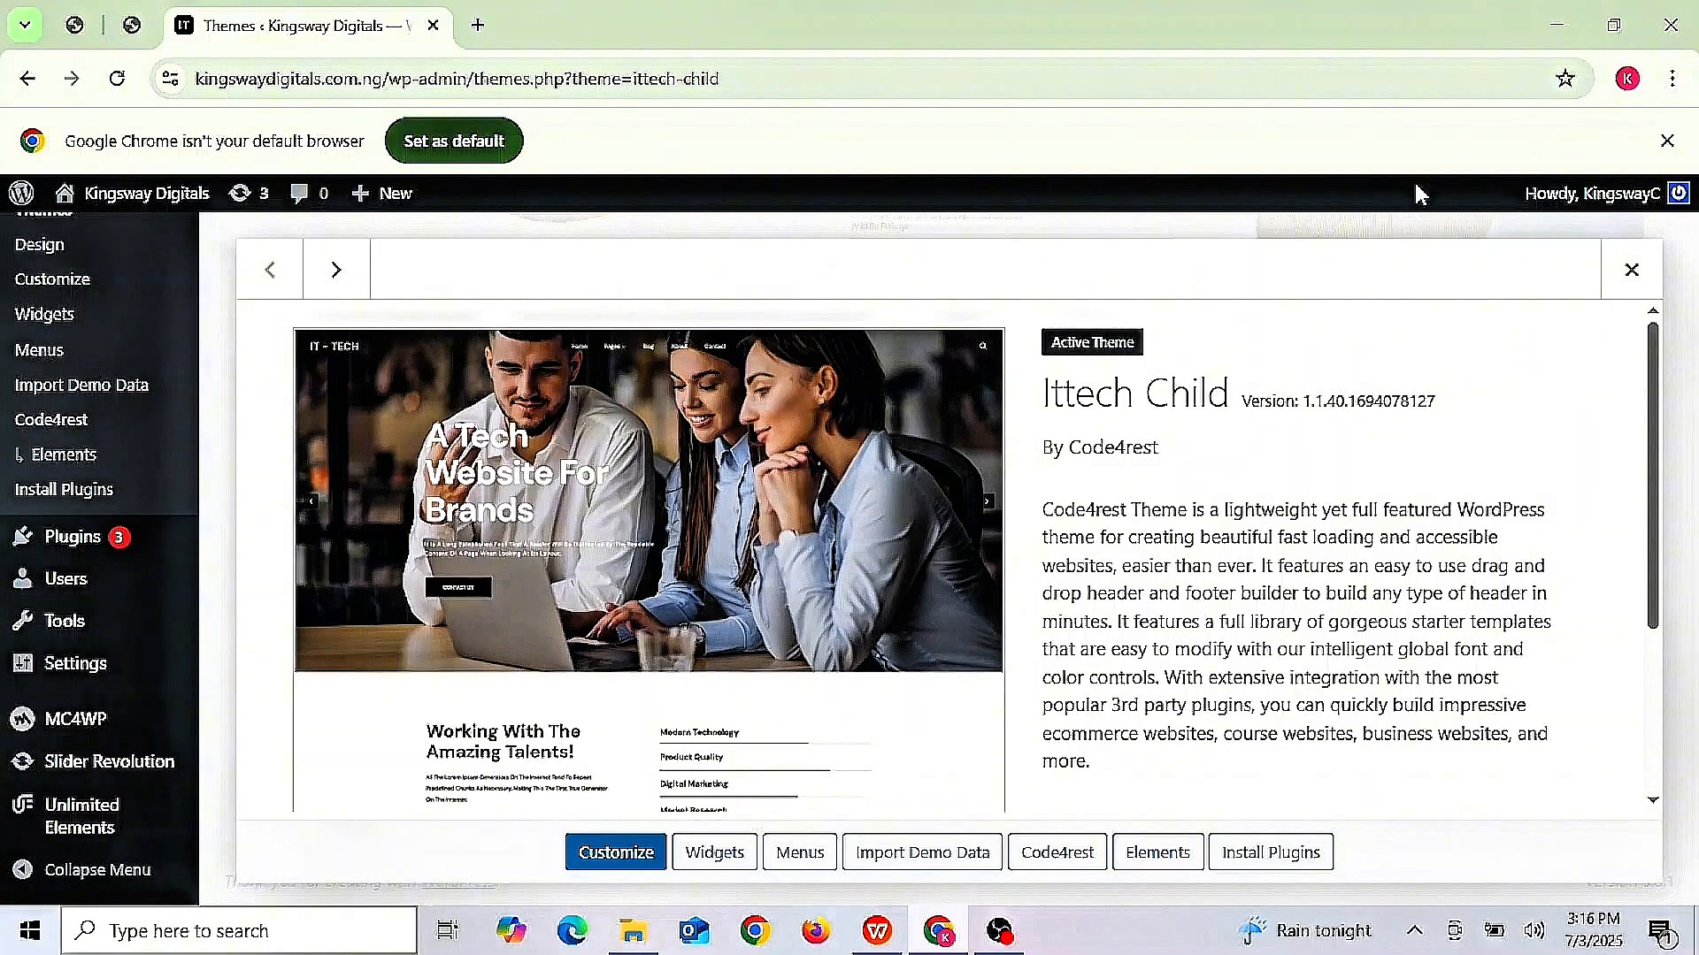
click(1632, 270)
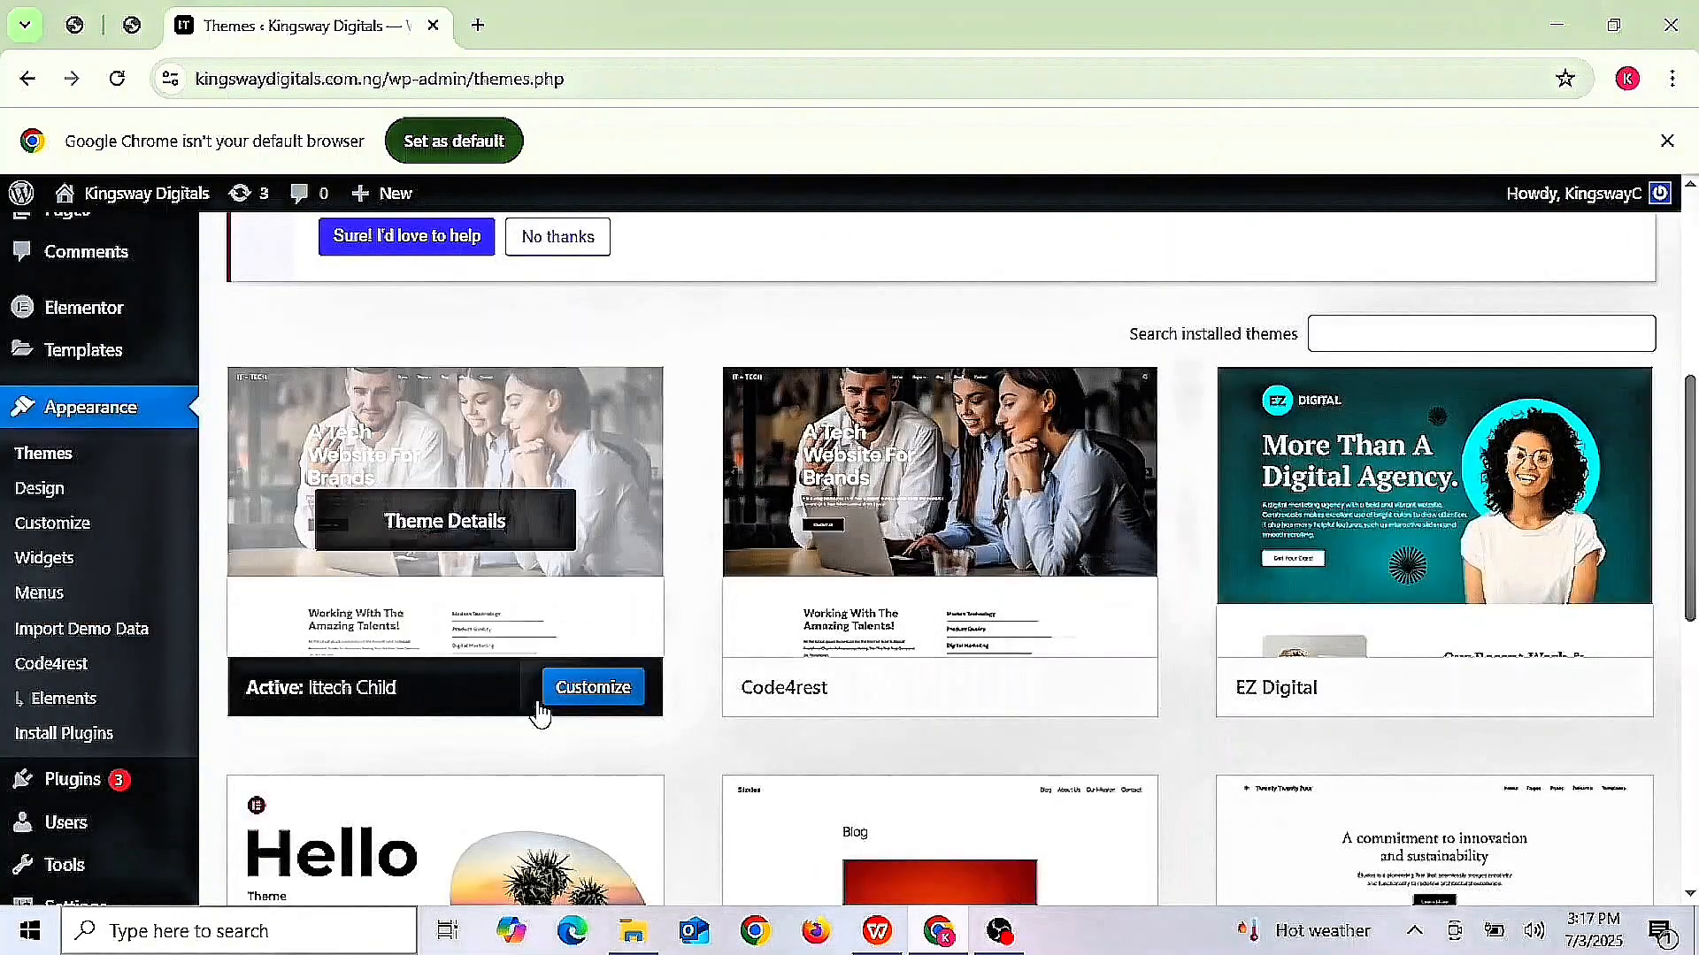
- Customize the Ittech Child theme and bring up the Change logo picker under Site Identity
click(602, 695)
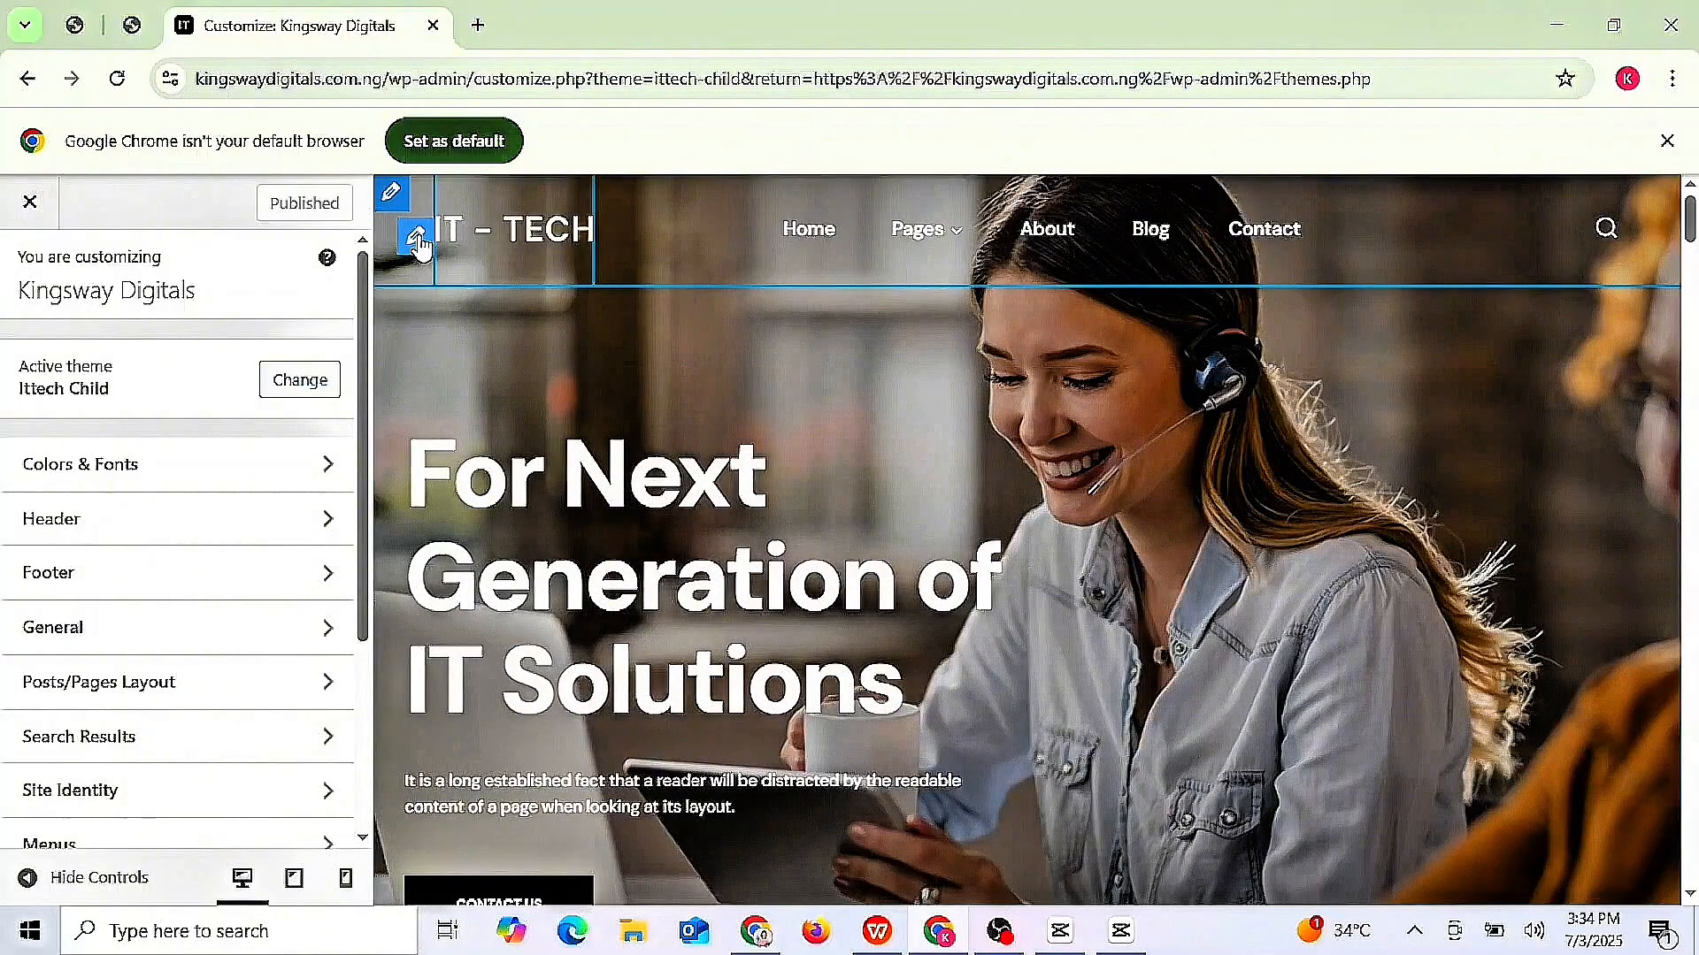
click(416, 238)
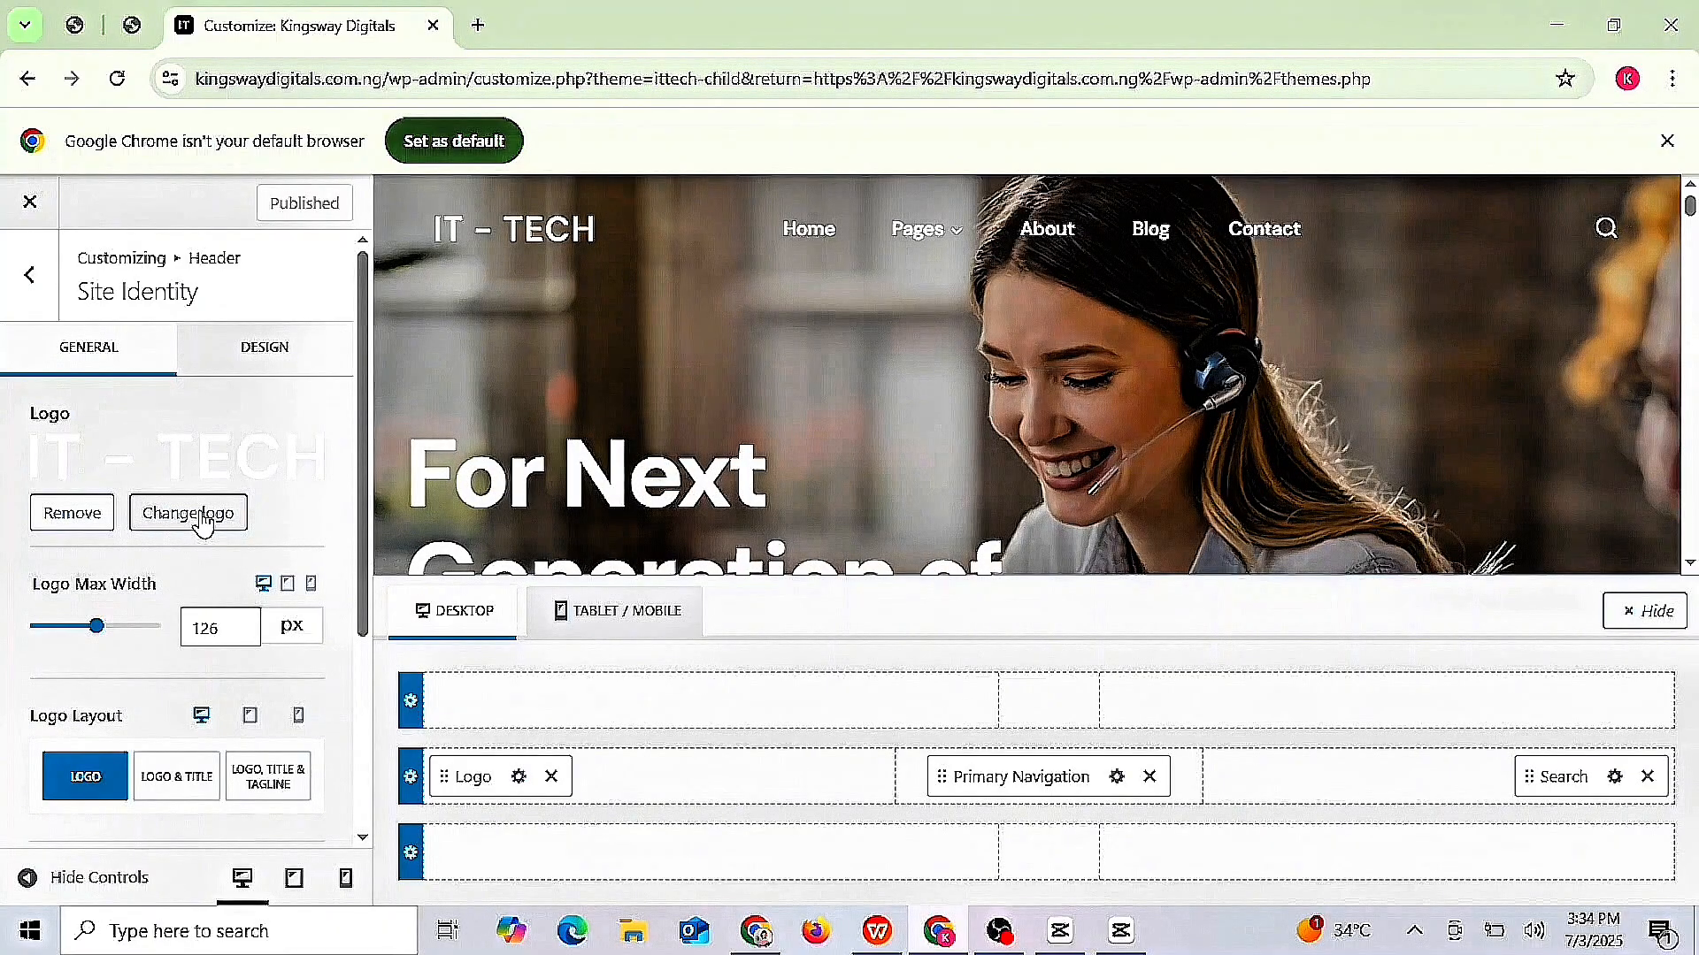
click(200, 520)
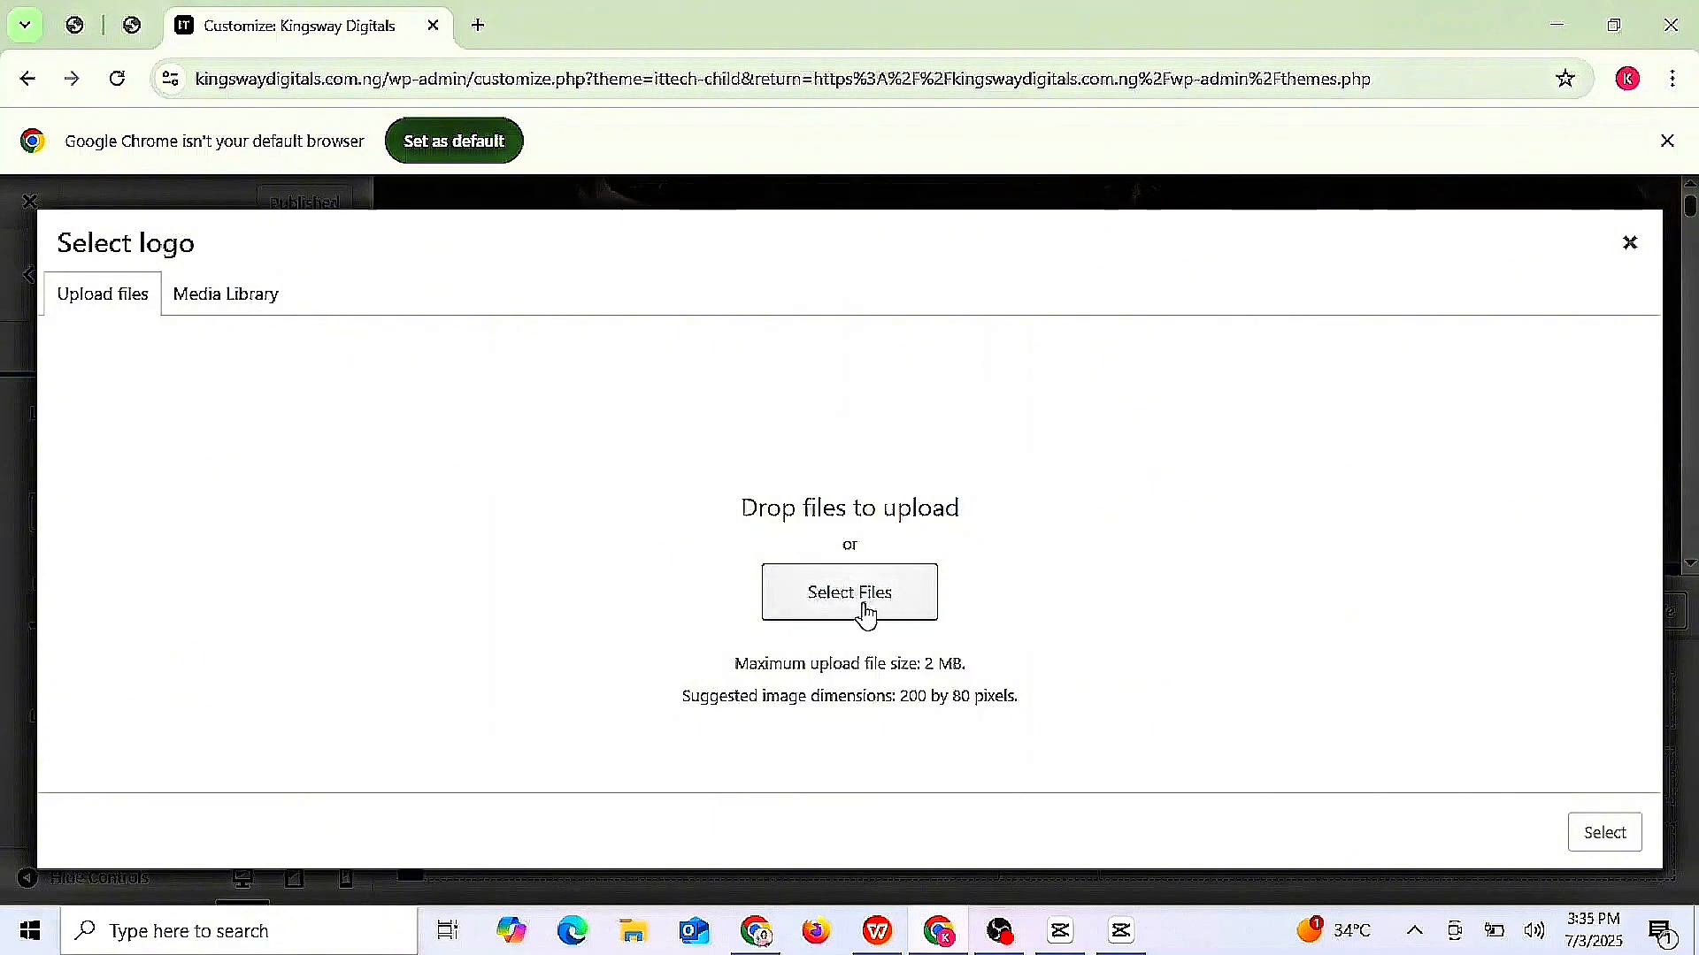
- Upload the black-and-white Kingsway logo from the Downloads folder to the media library
click(250, 321)
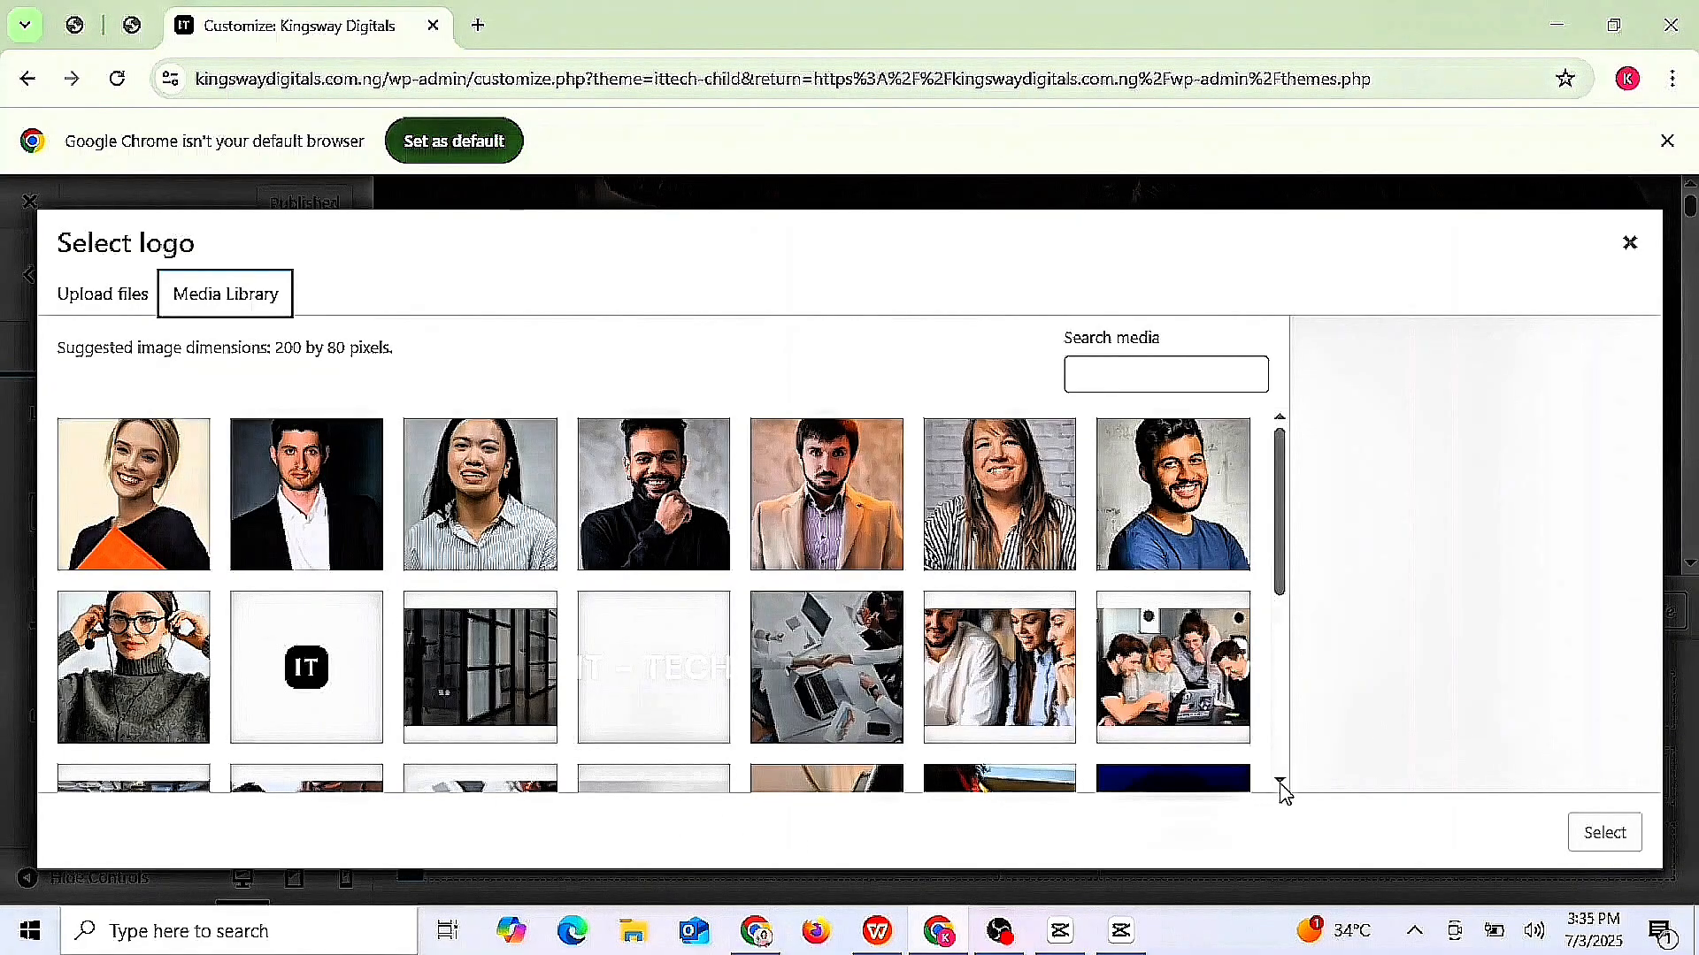
scroll(1284, 793, down, 5)
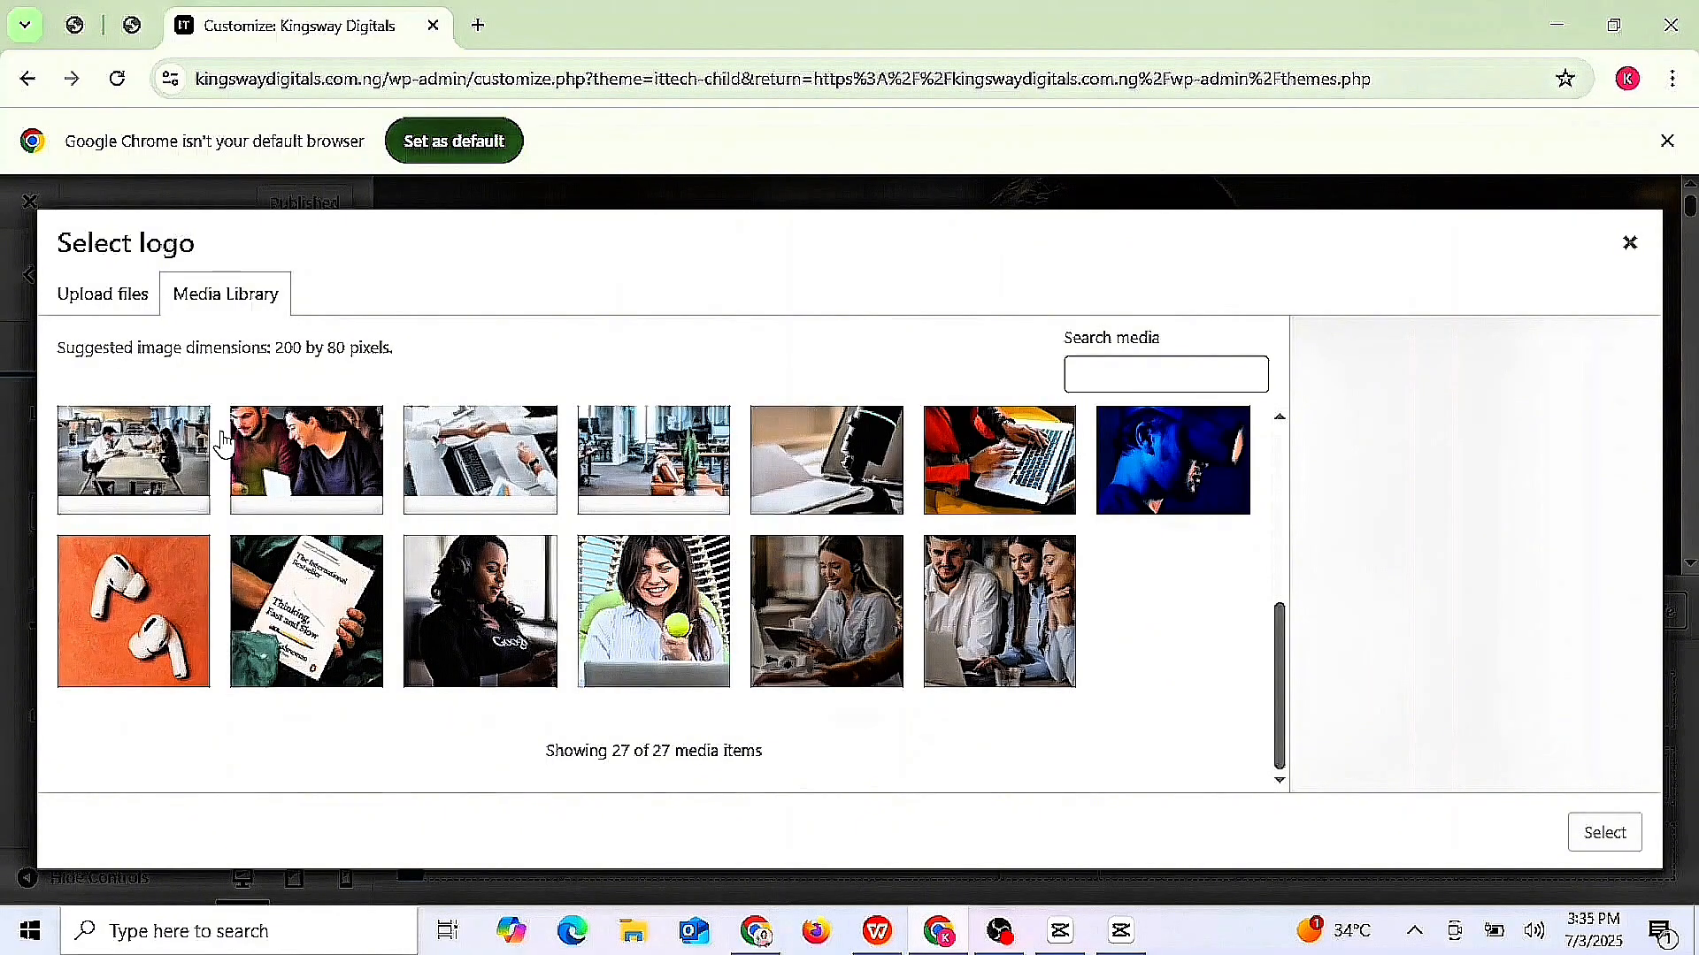
click(104, 310)
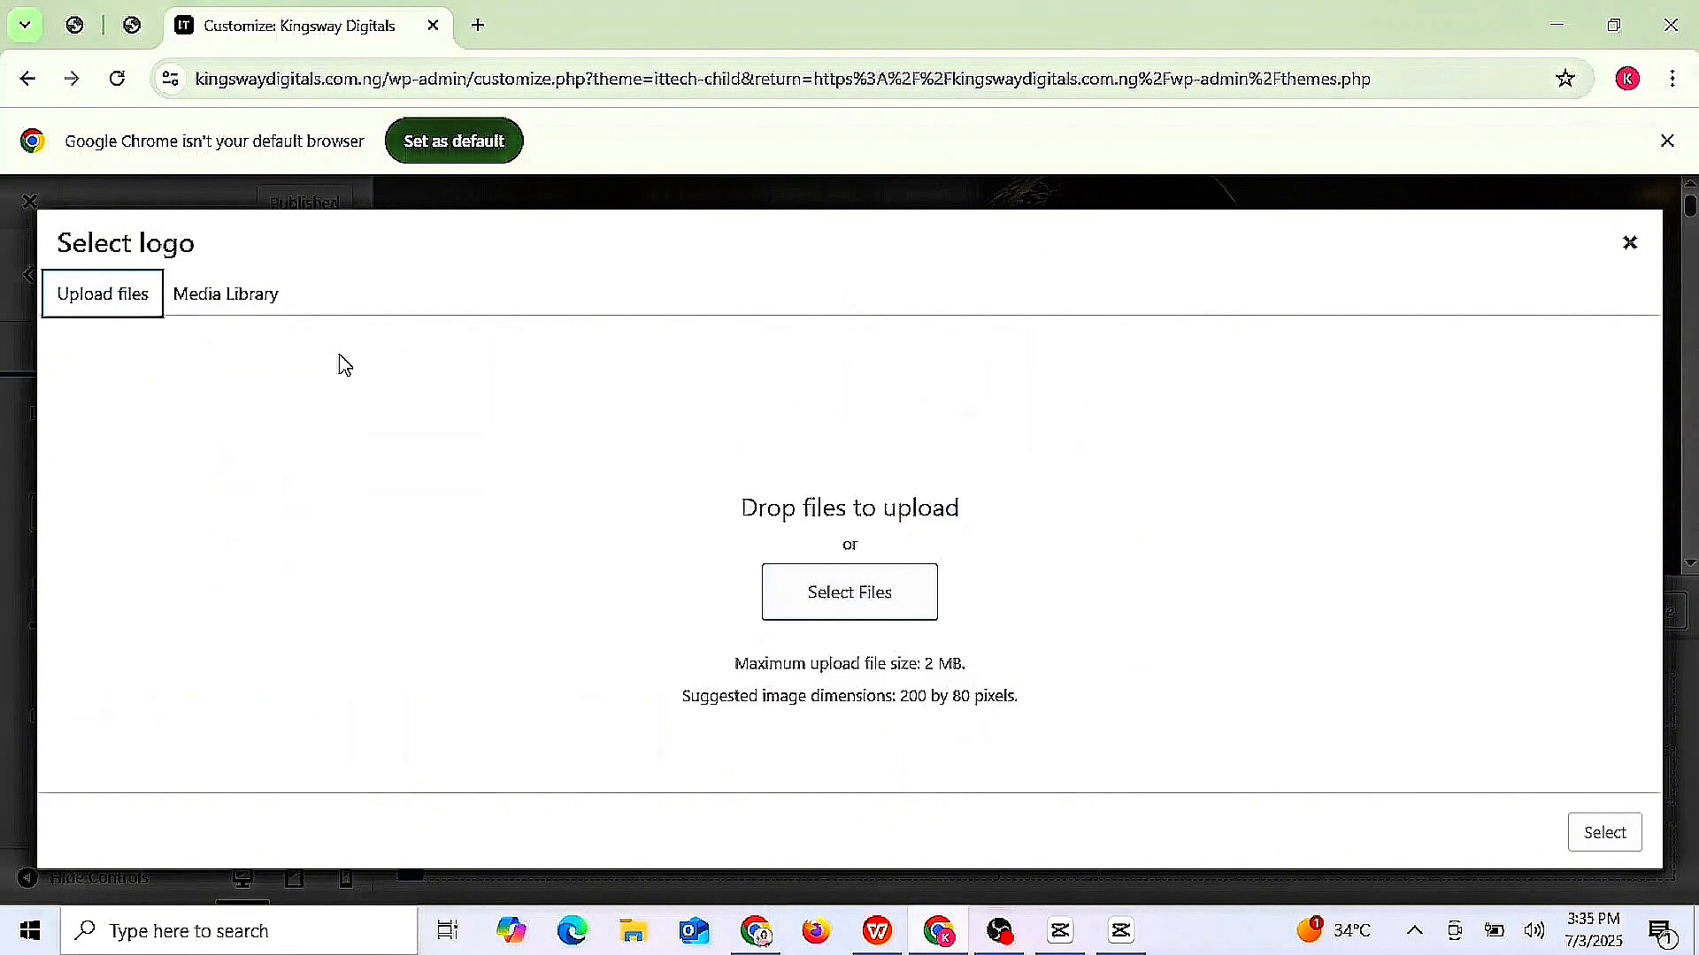
click(865, 596)
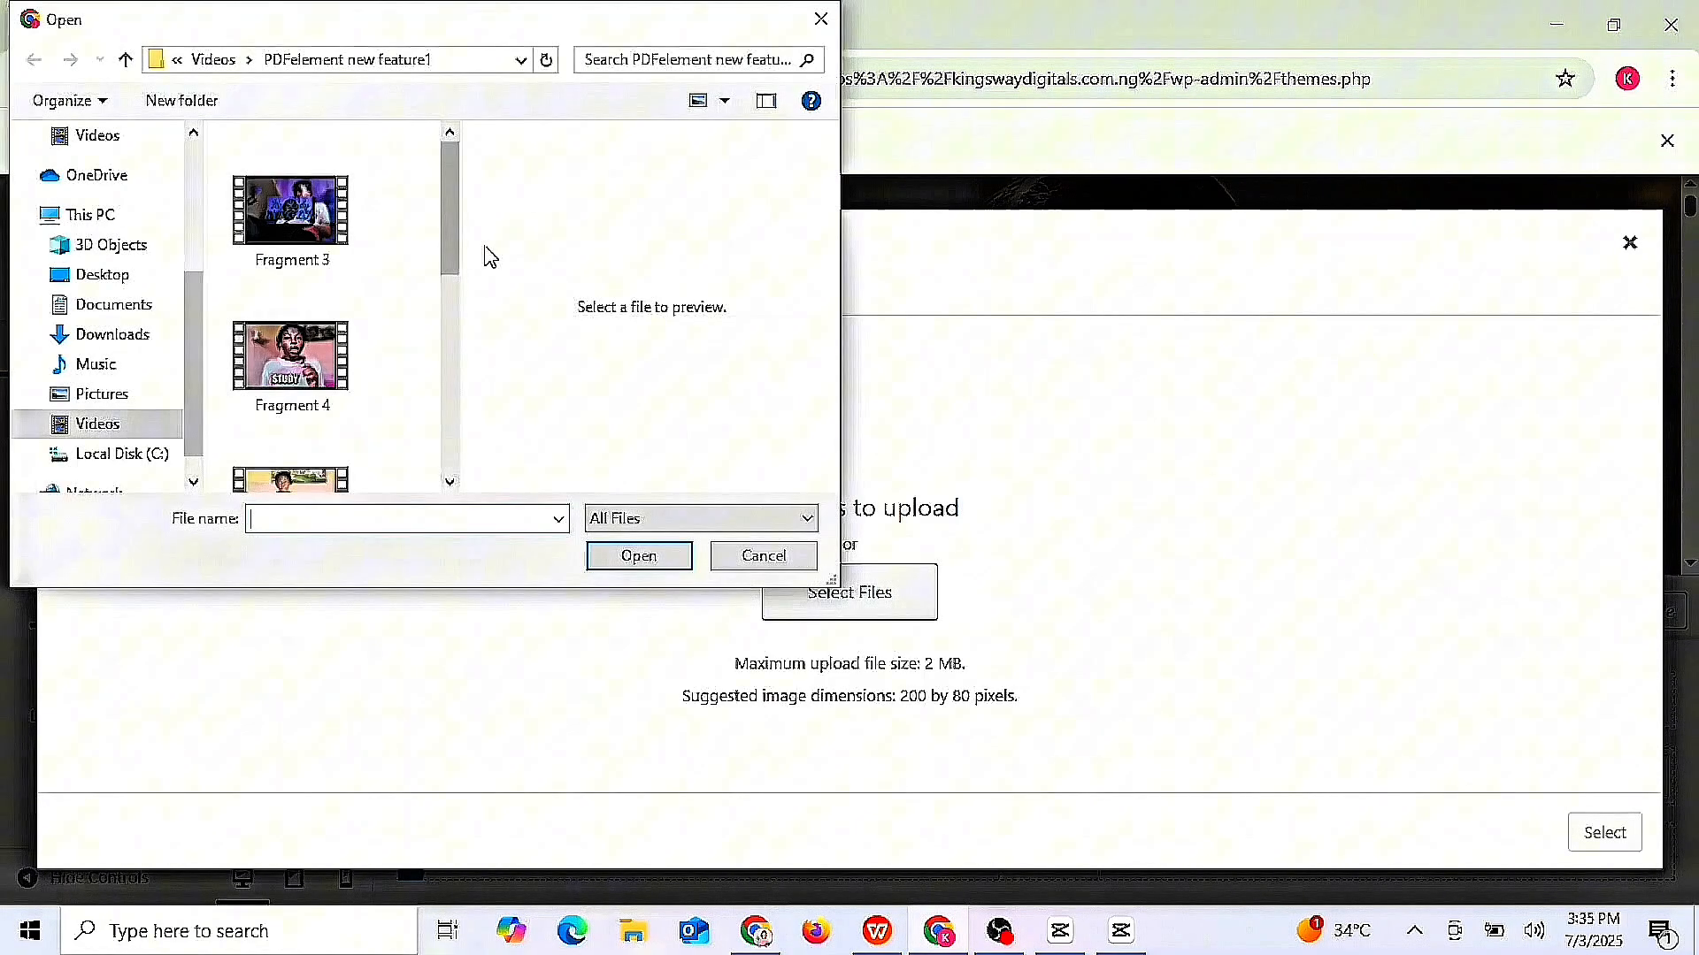
click(88, 334)
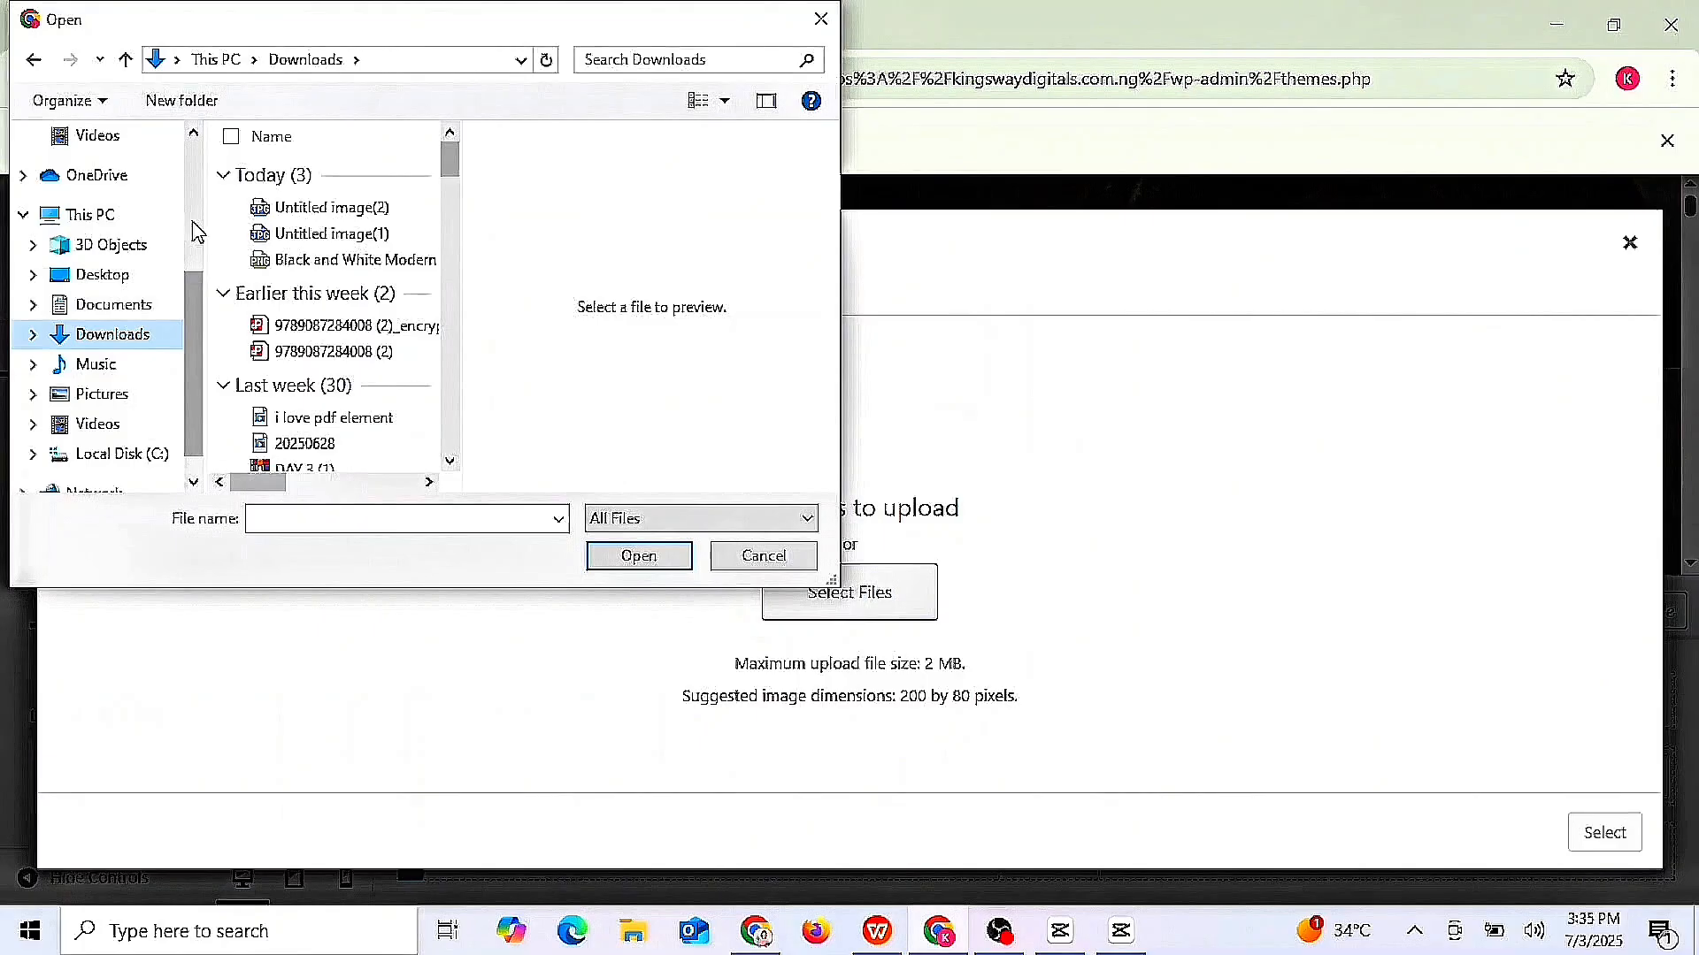
click(333, 261)
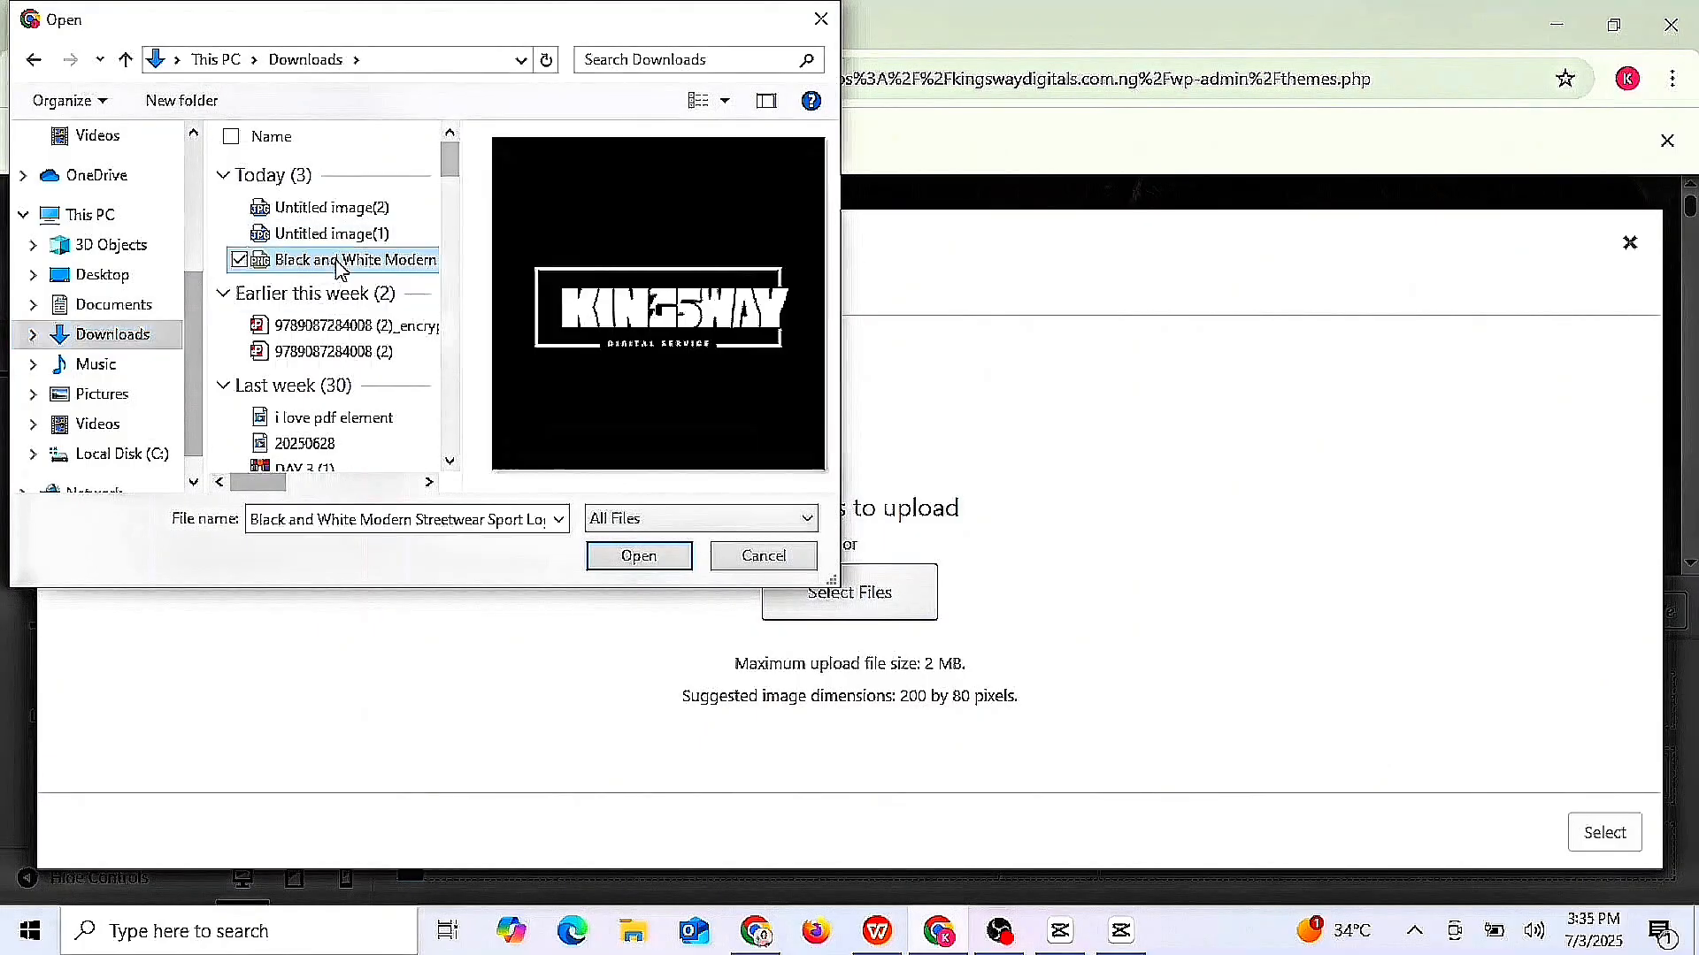
click(645, 567)
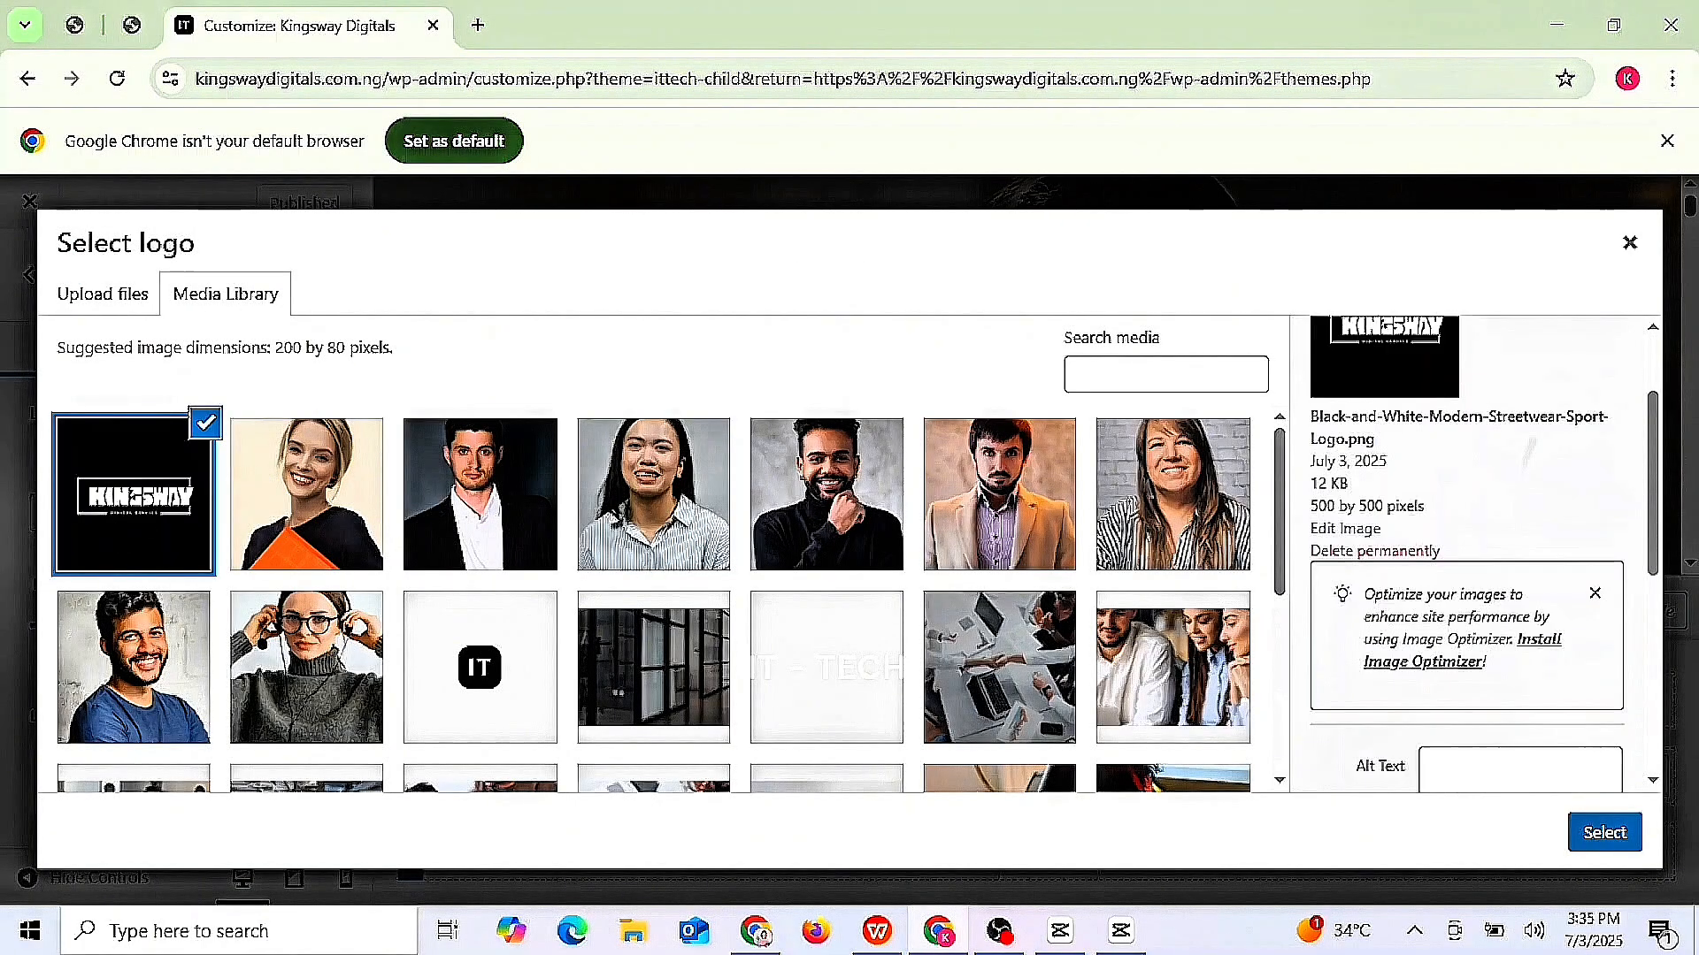
- Select and crop the uploaded Kingsway image as the site logo, then publish it
click(1627, 842)
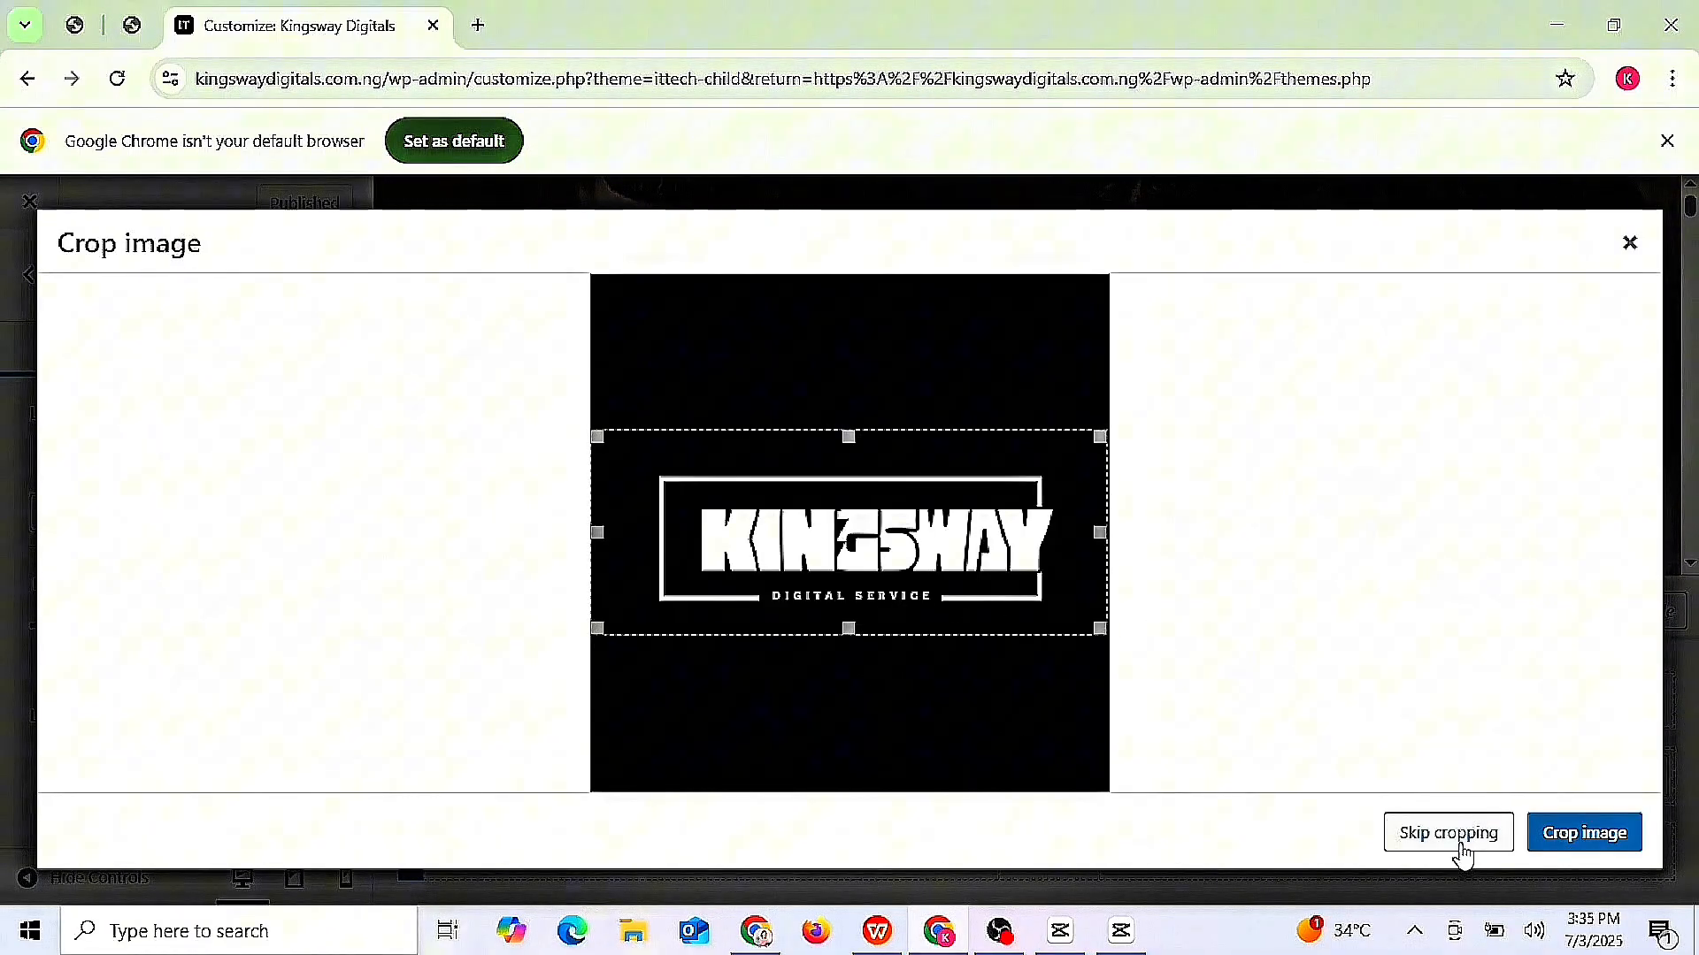
click(1571, 842)
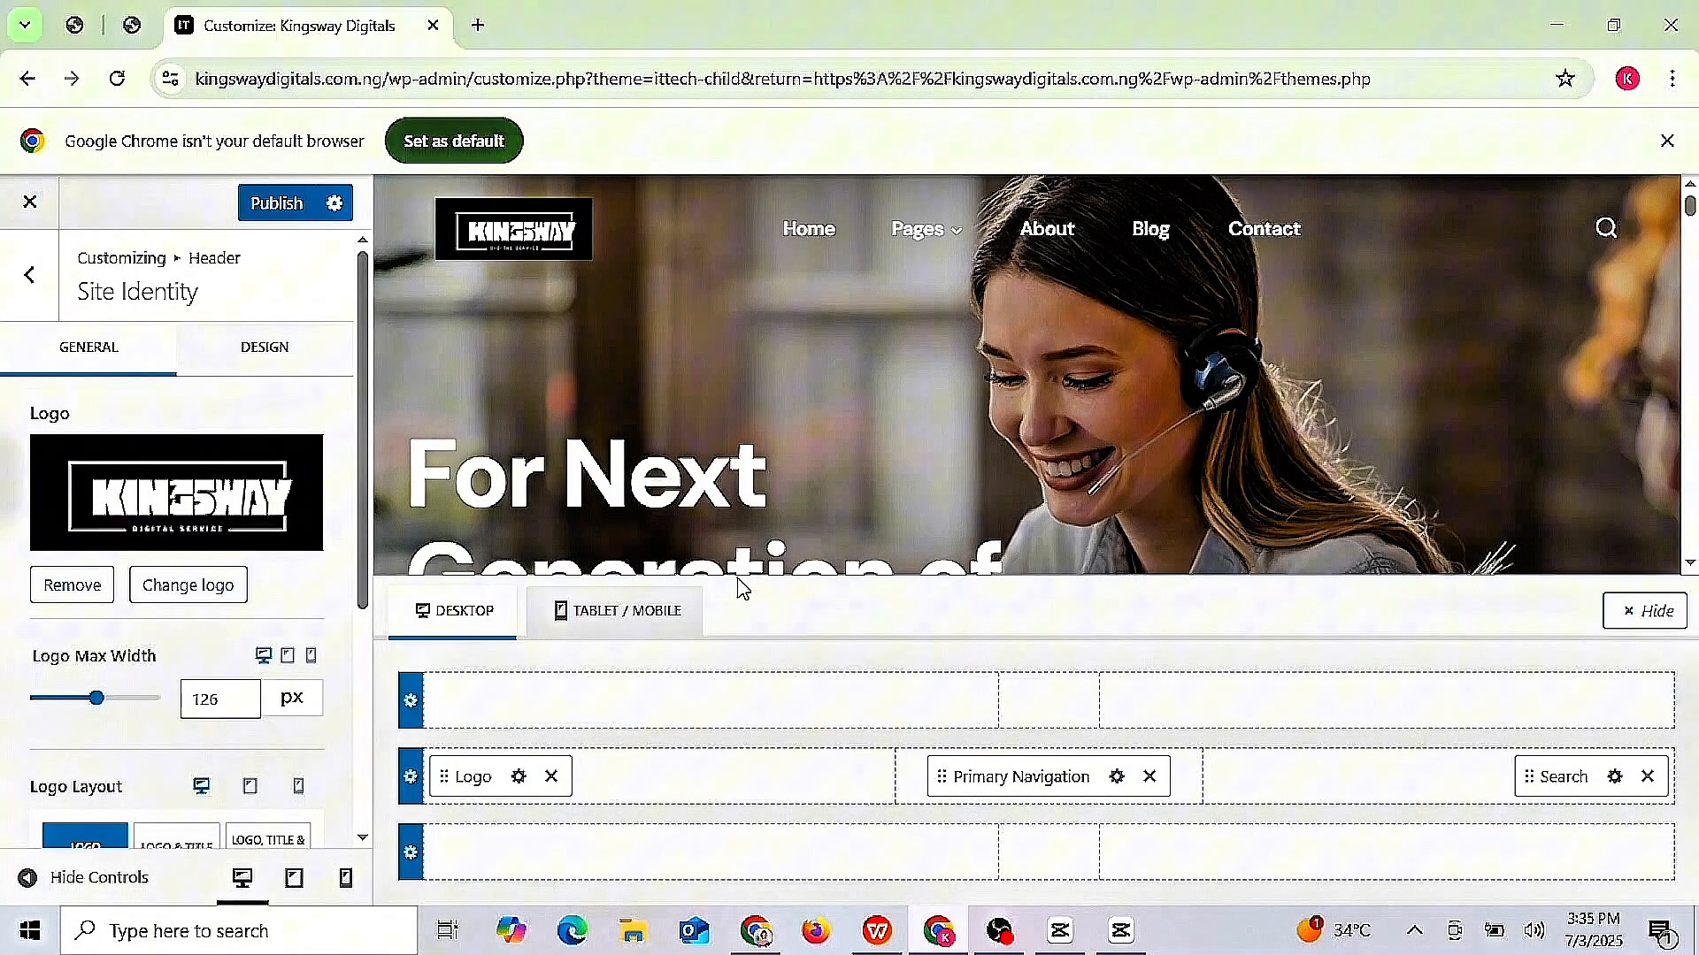
click(281, 204)
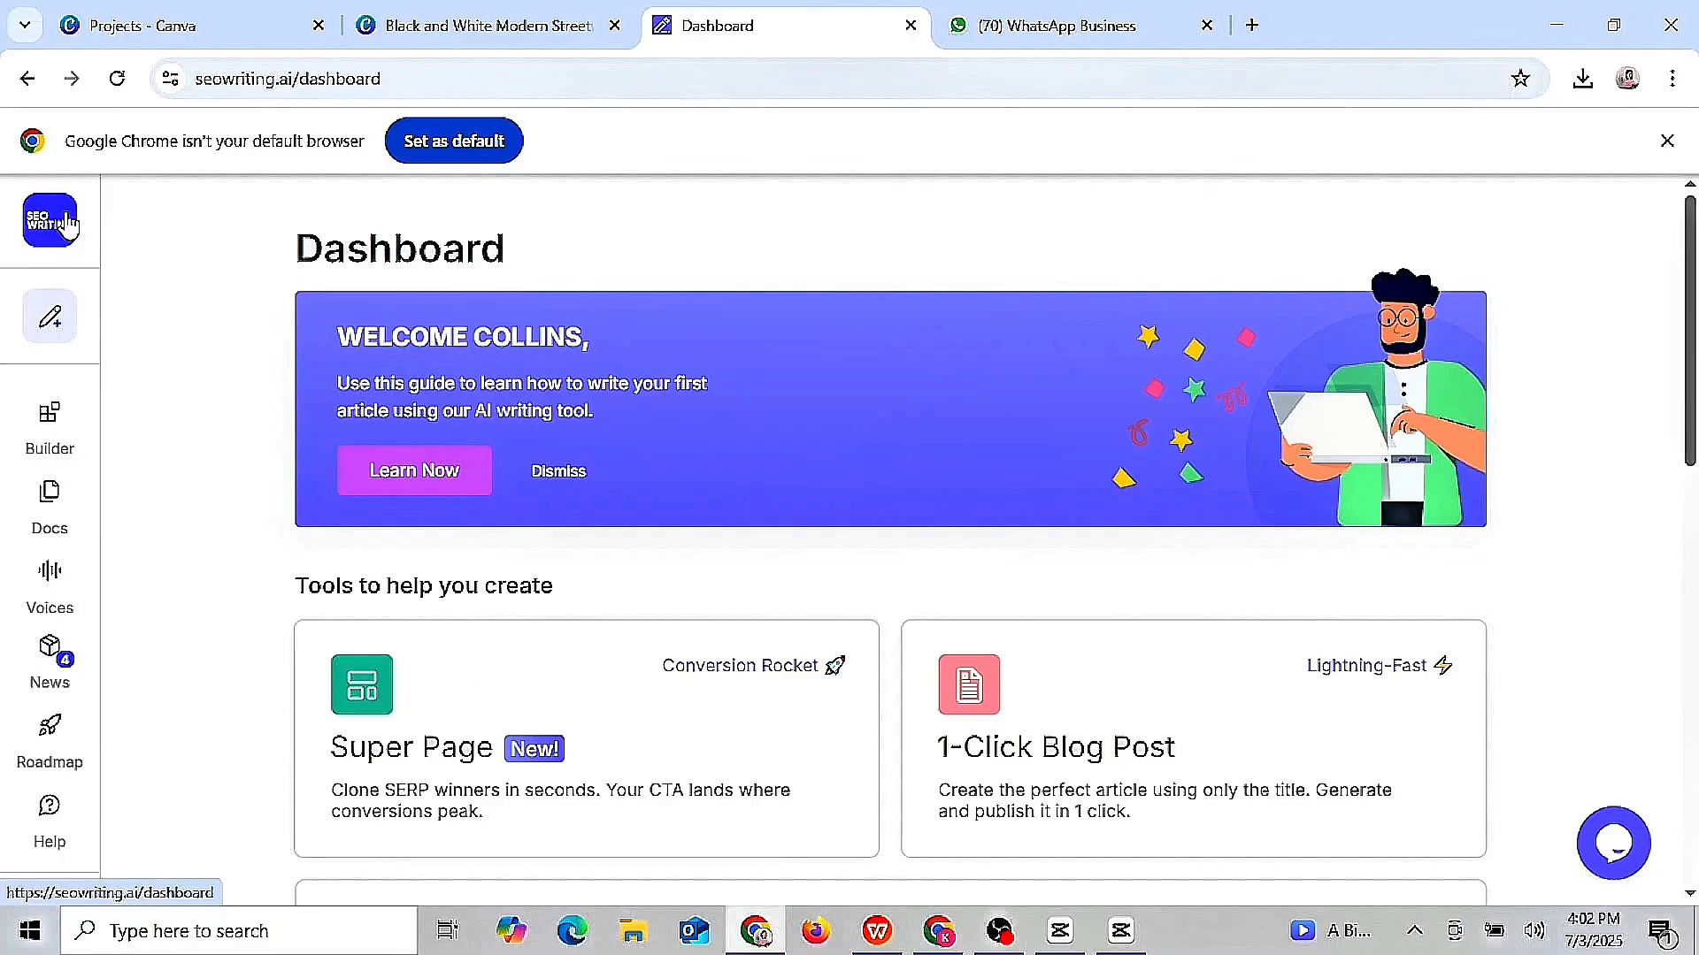
scroll(67, 226, down, 6)
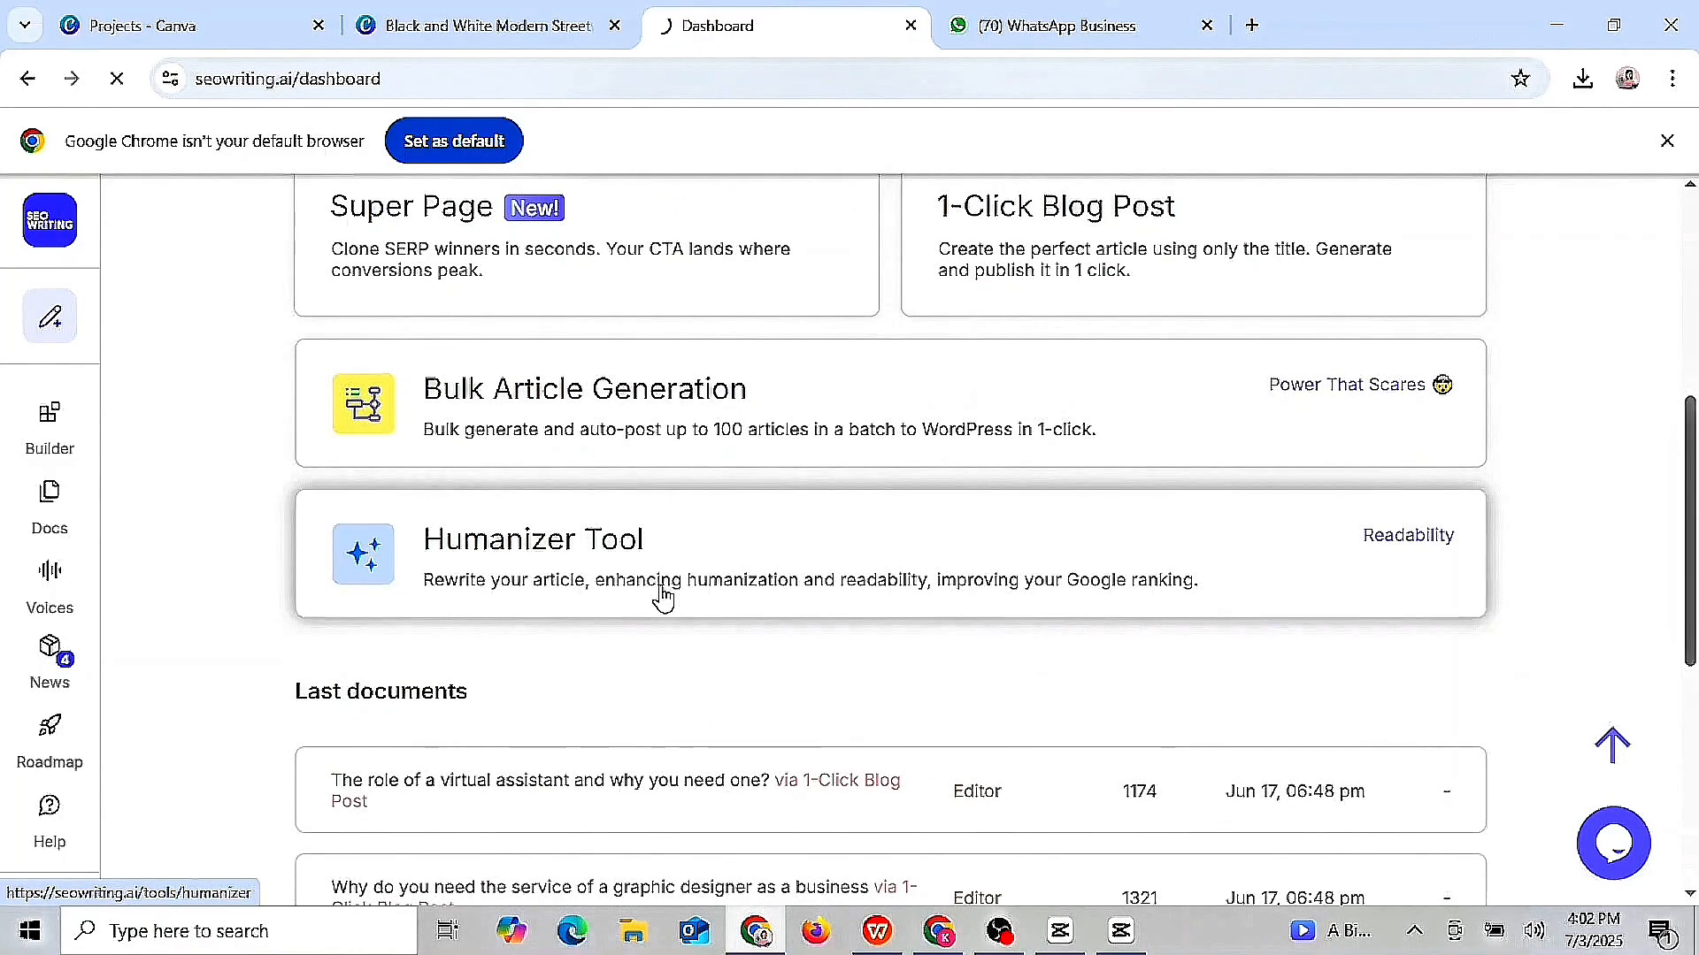
- Paste the three tagline suggestions into Humanizer, humanize them, and select the first result
click(570, 731)
text(Here are three taglines you can use for your virtual assistant website:   1. "Streamline Your Business: Expert Graphic Design, Content Writing, and Data Analysis at Your Service."  2. "Your Success, Our Passion: Professional Digital Solutions for Business Growth."  3. "Elevate Your Brand: Tailored Graphic Design, Compelling Content, and Insightful Data Services.")
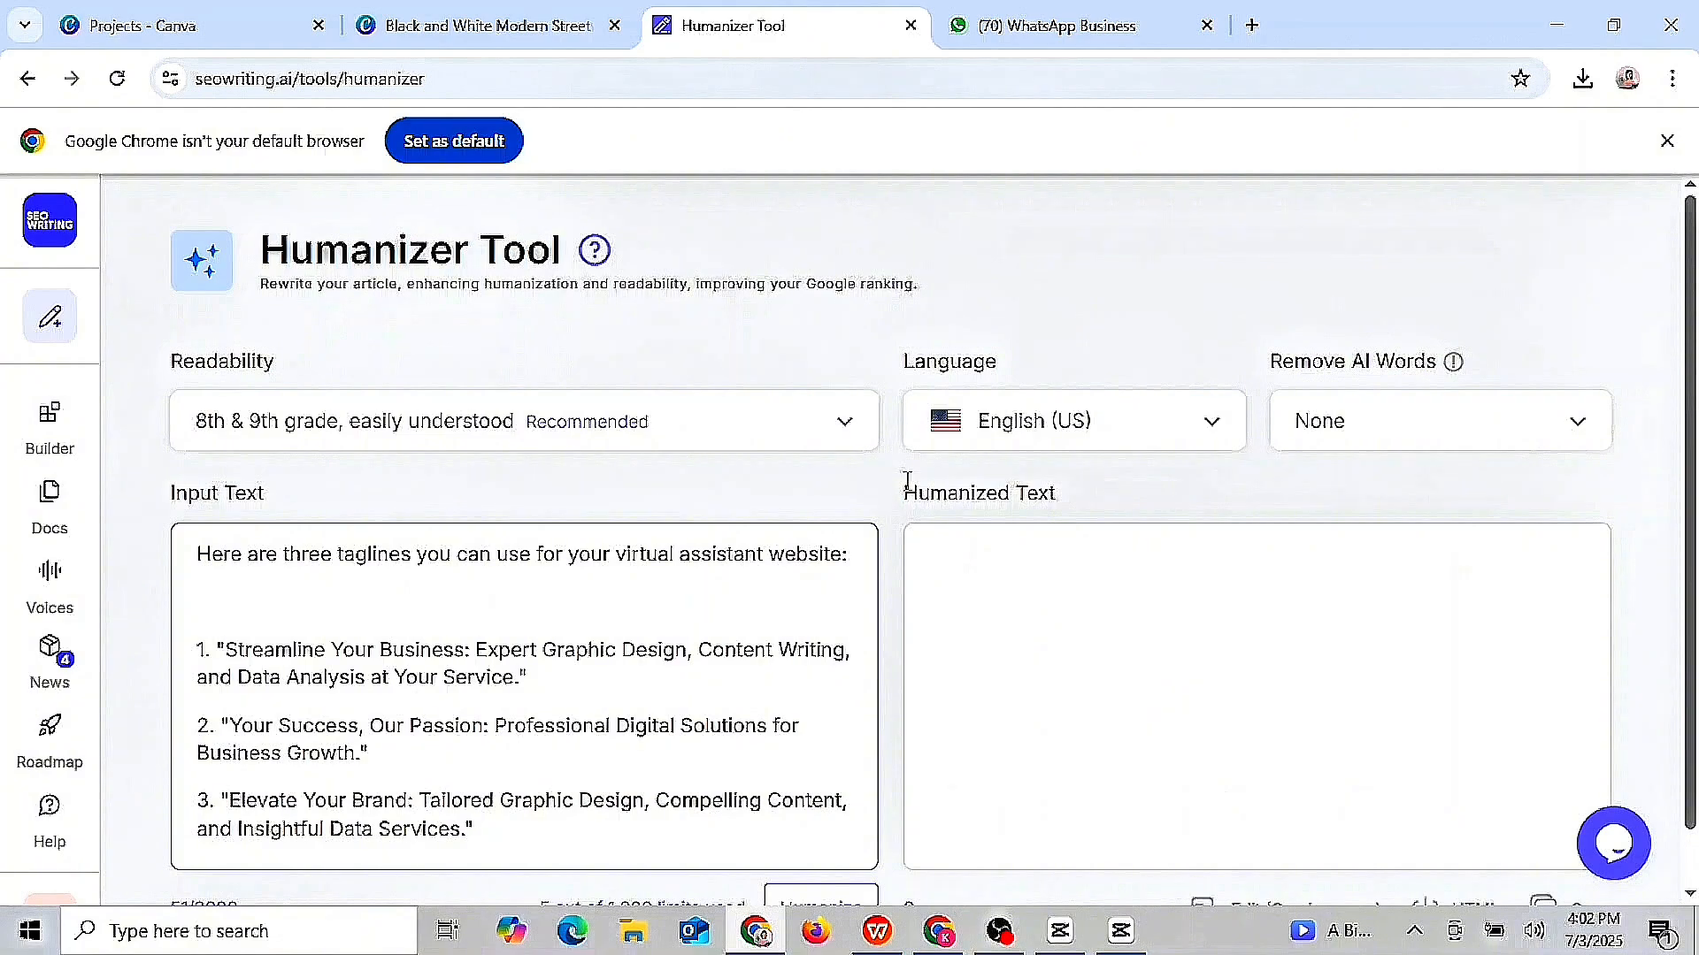
scroll(907, 482, down, 1)
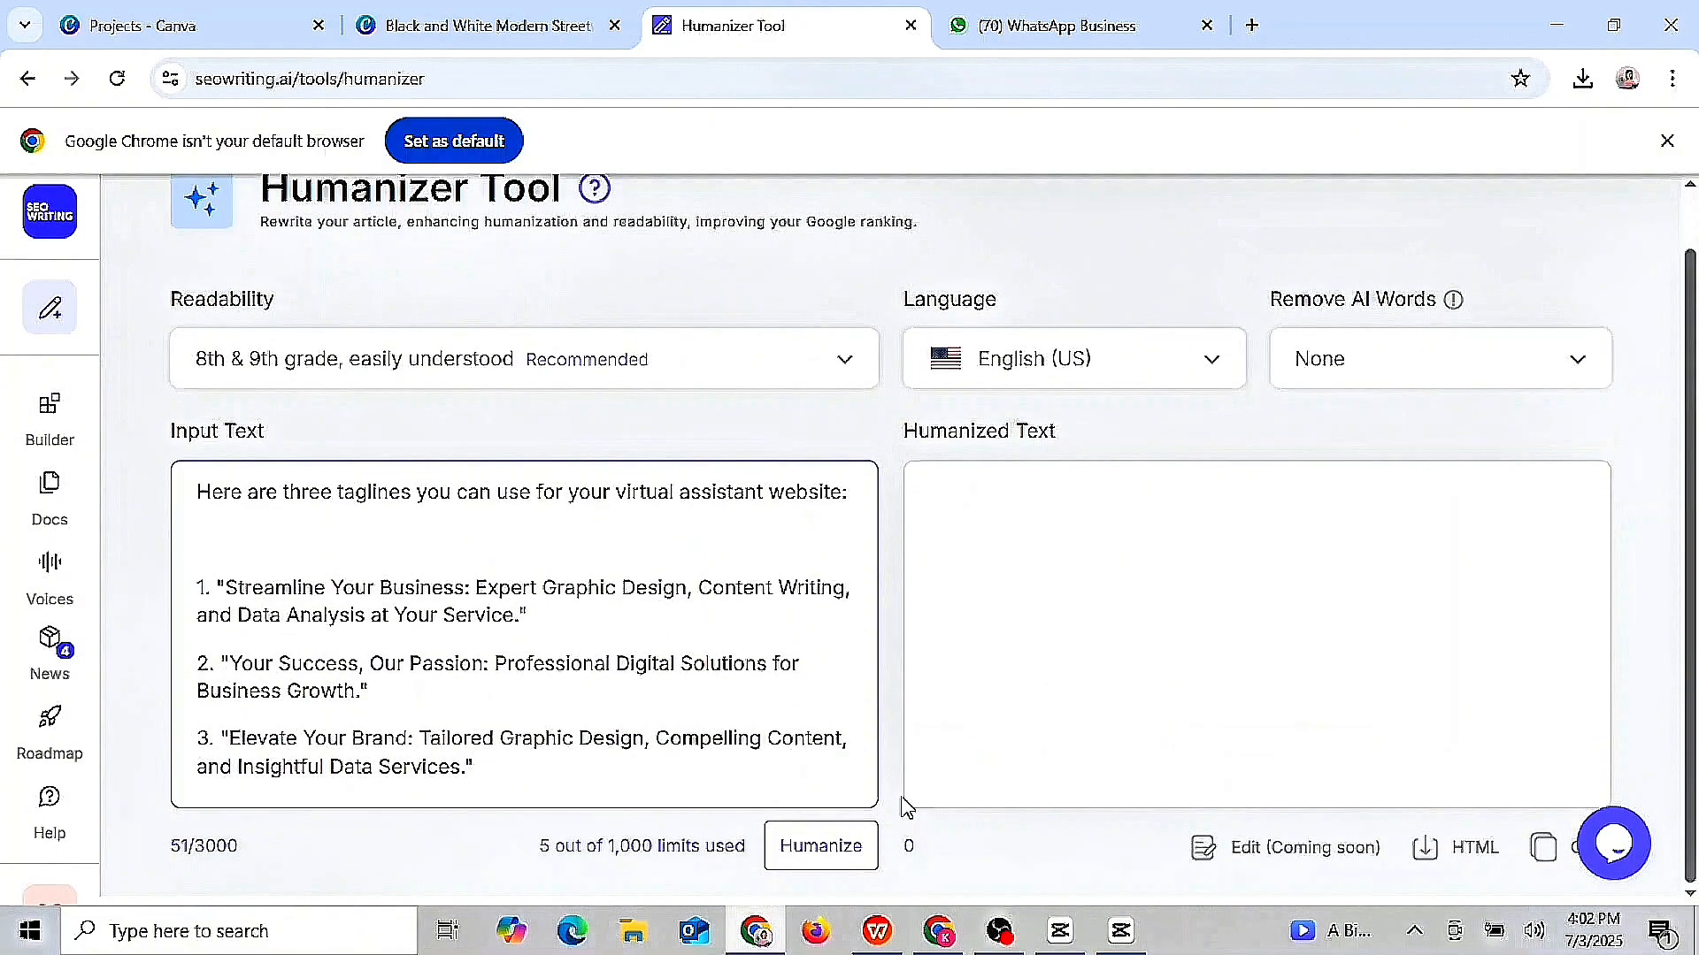
click(827, 854)
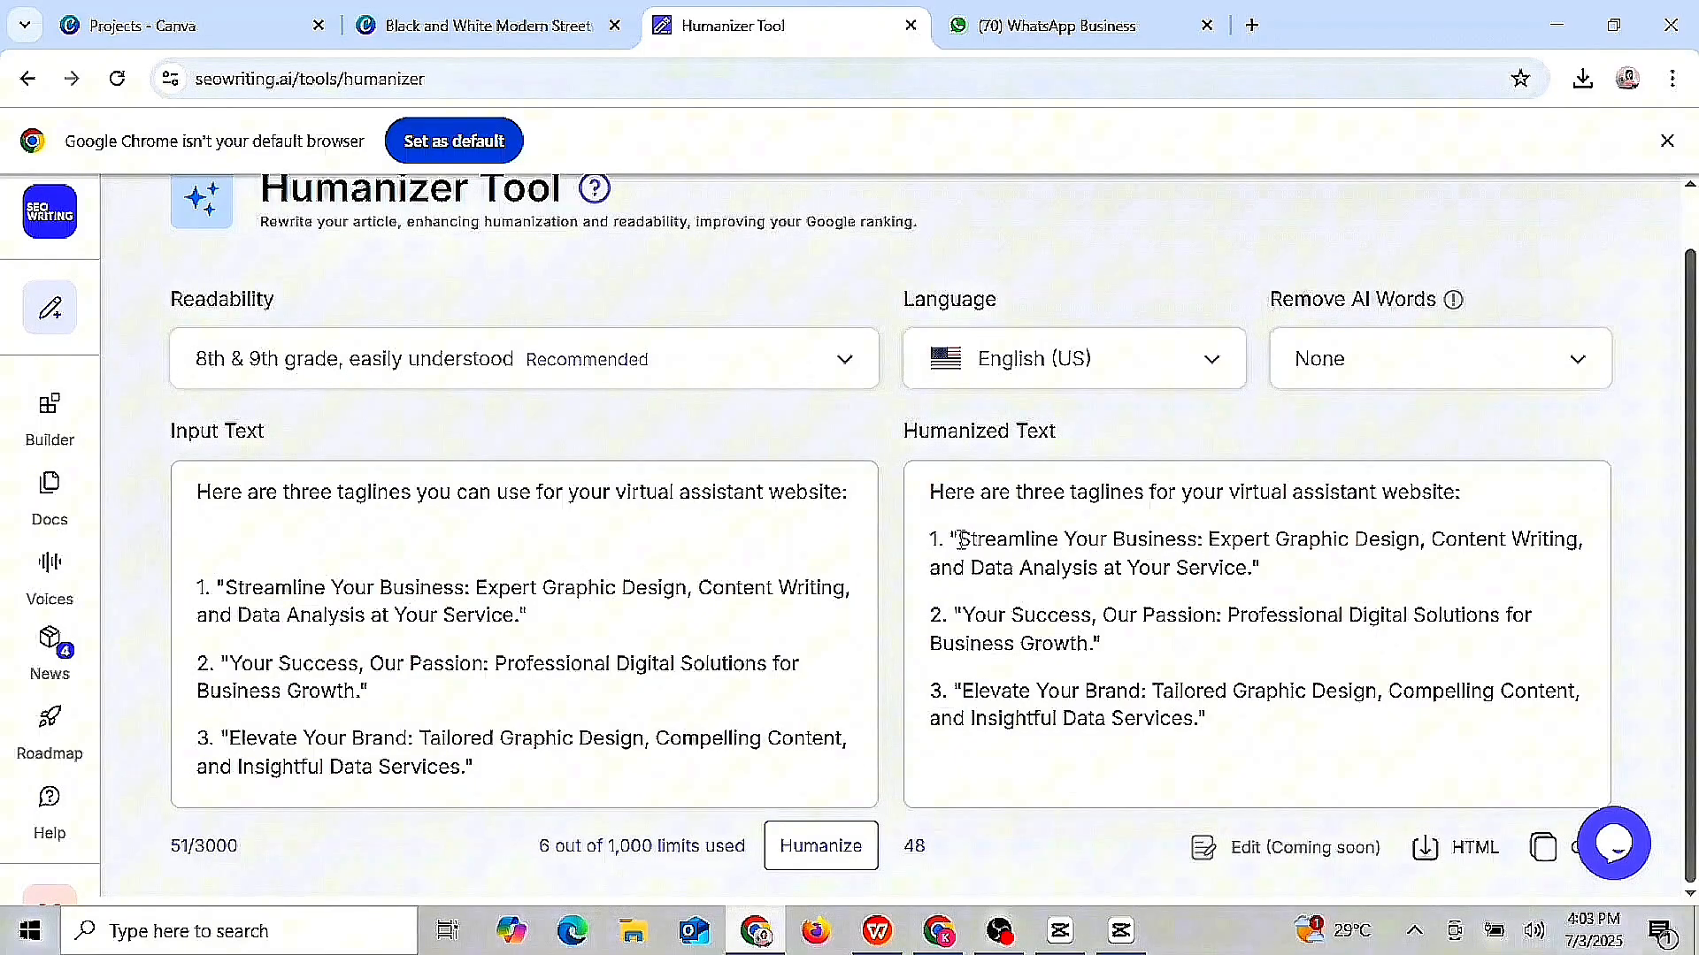
drag(960, 540, 1274, 568)
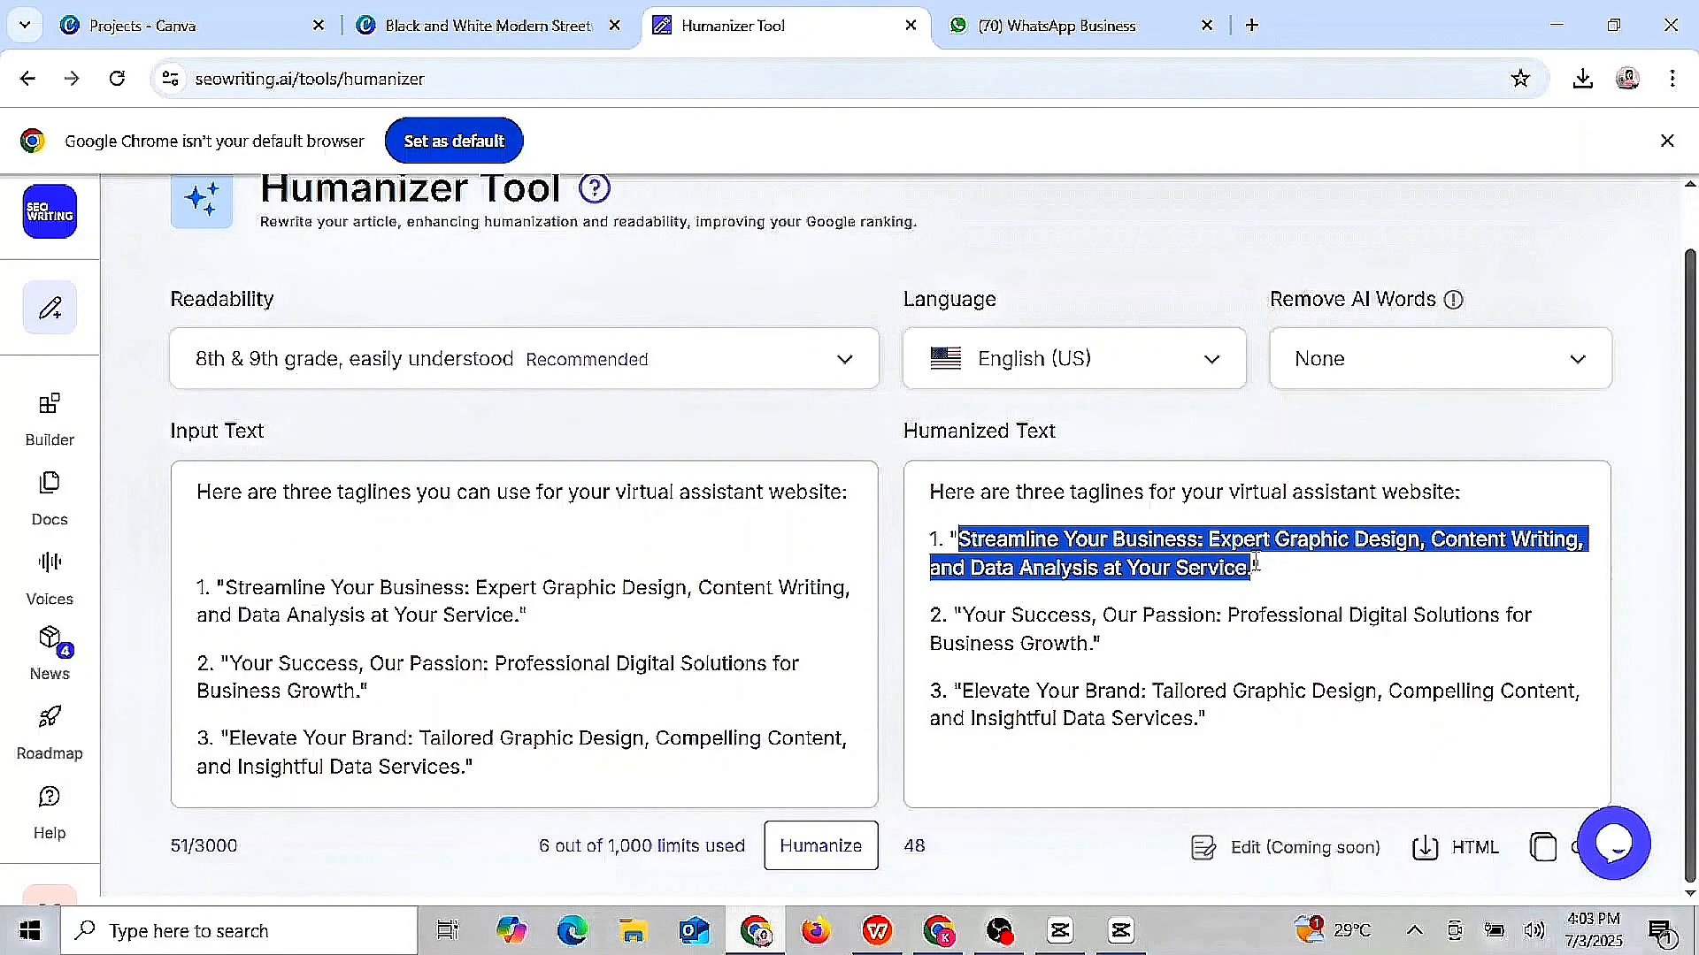
click(1558, 25)
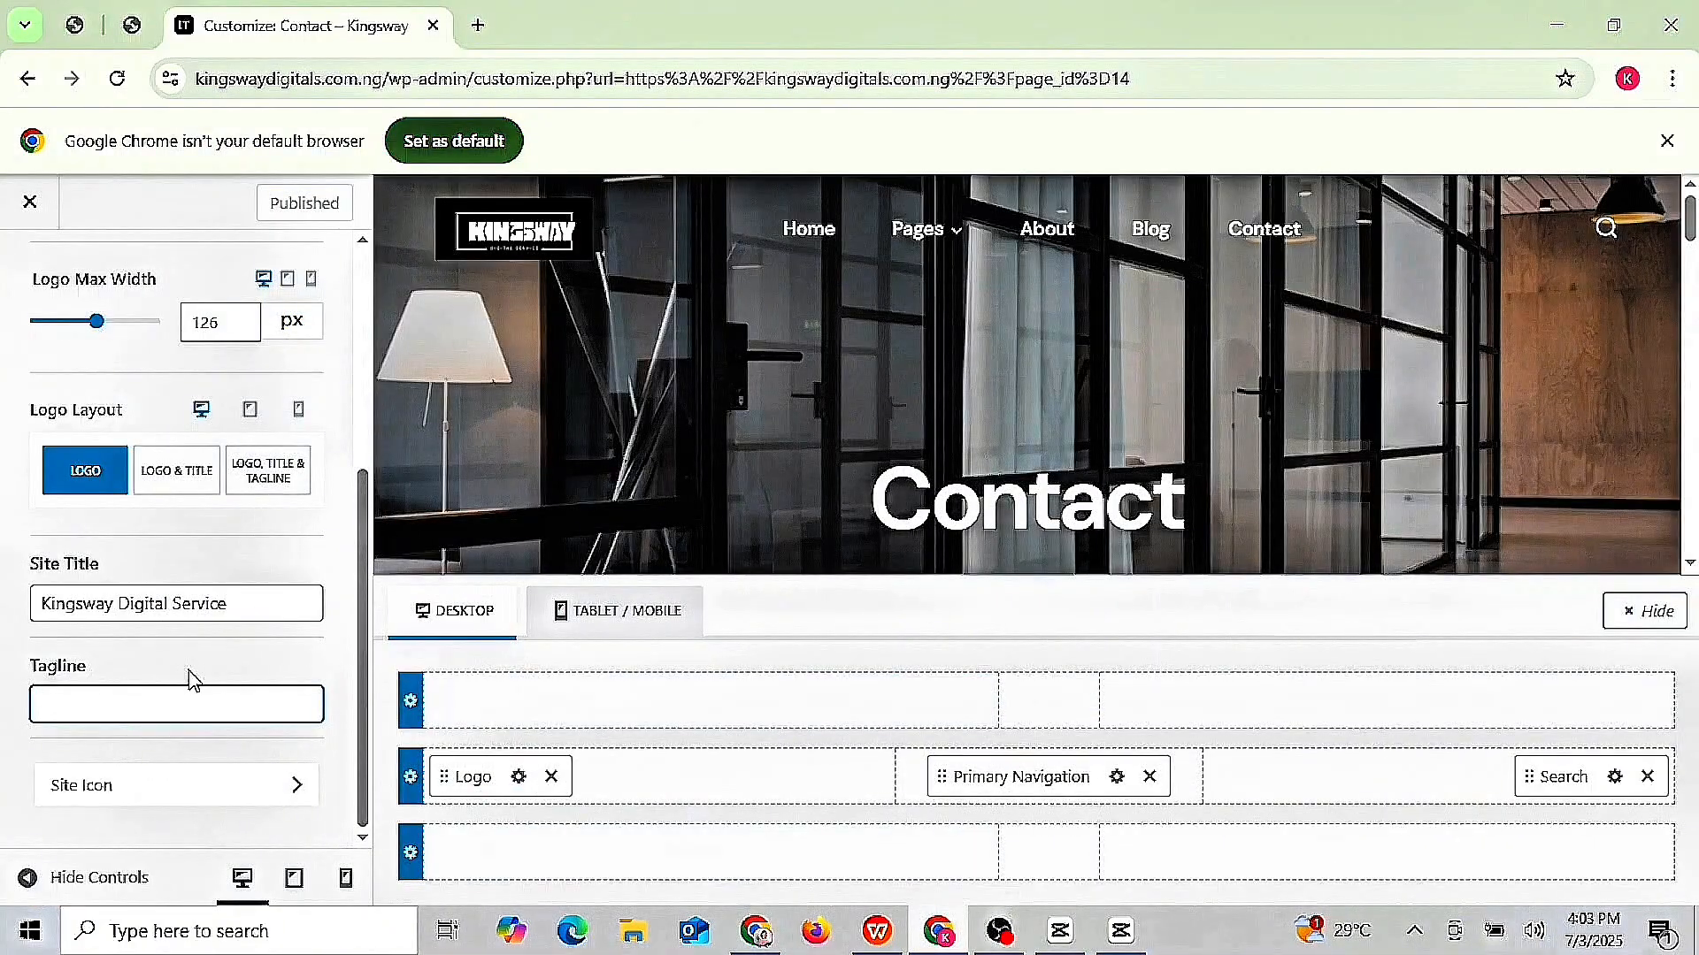
- Paste the Streamline Your Business line as the site tagline and publish it
key(ctrl+v)
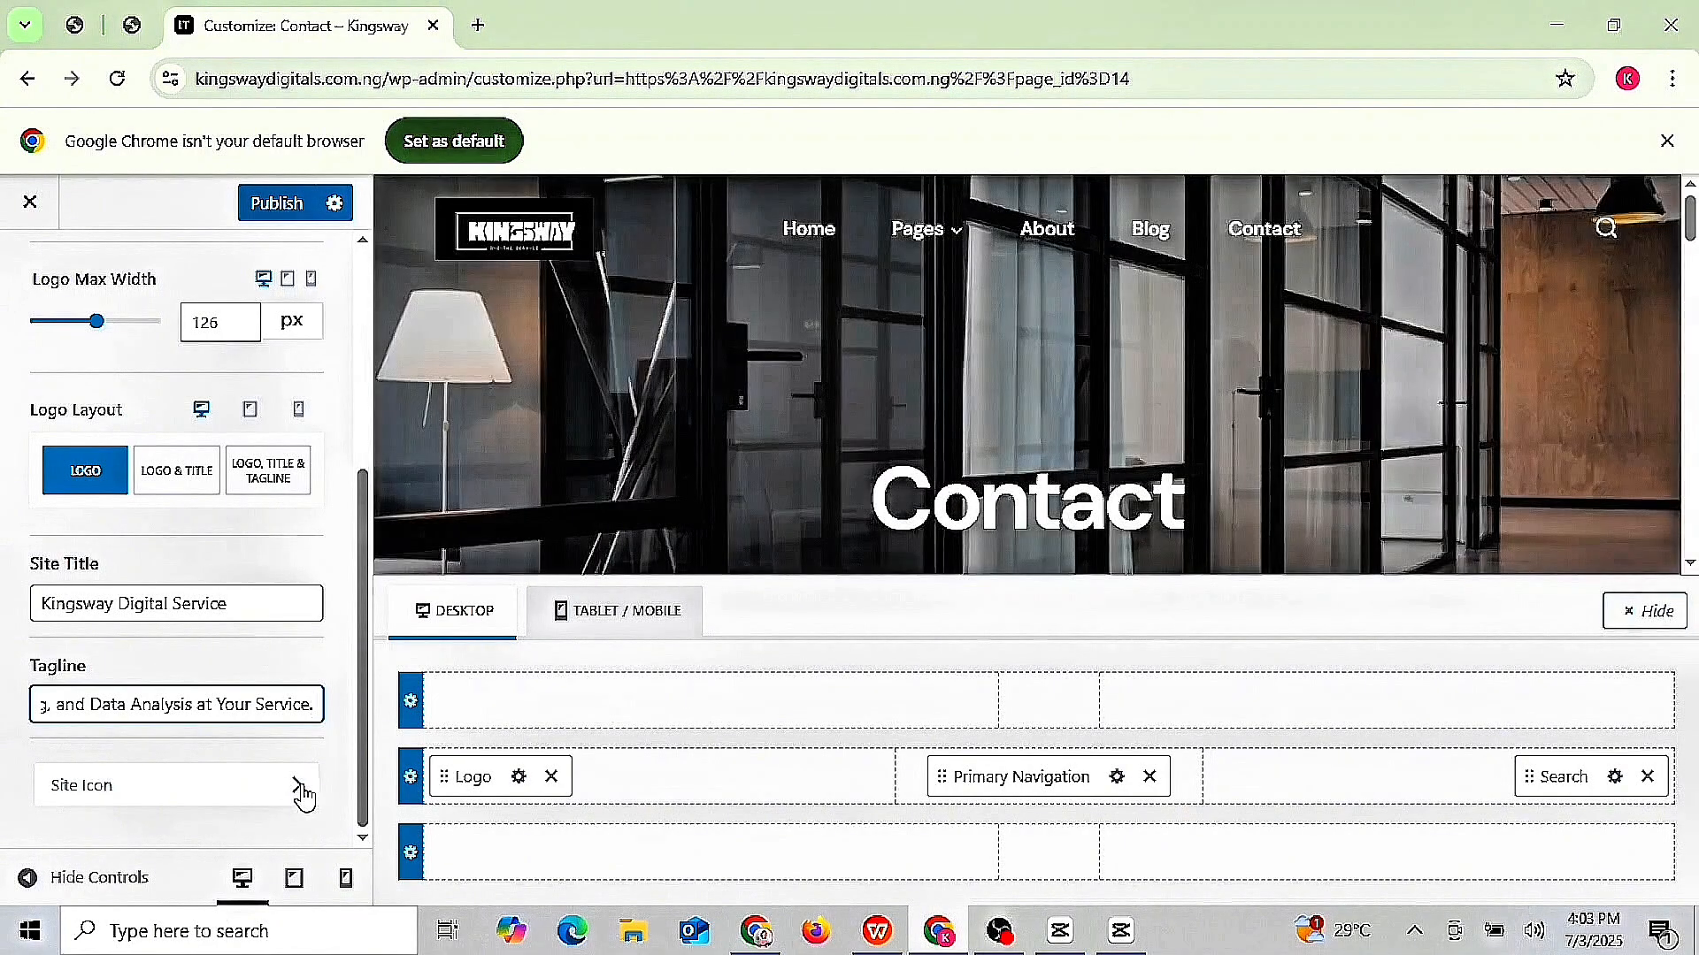
click(292, 786)
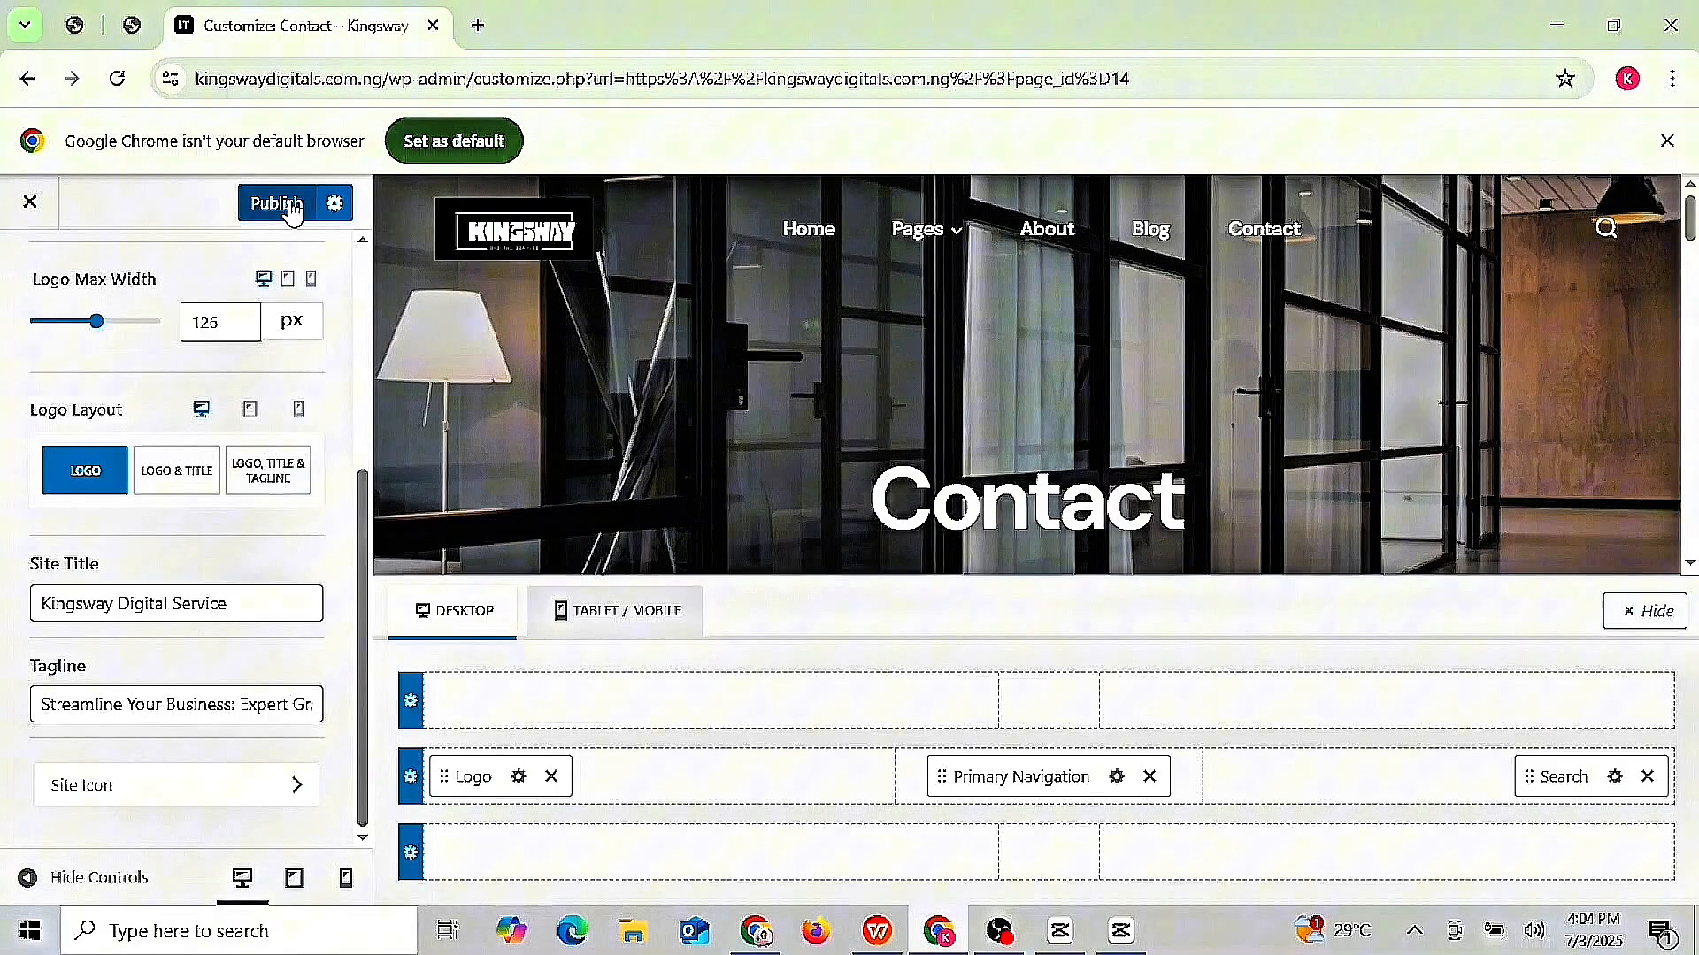
click(293, 207)
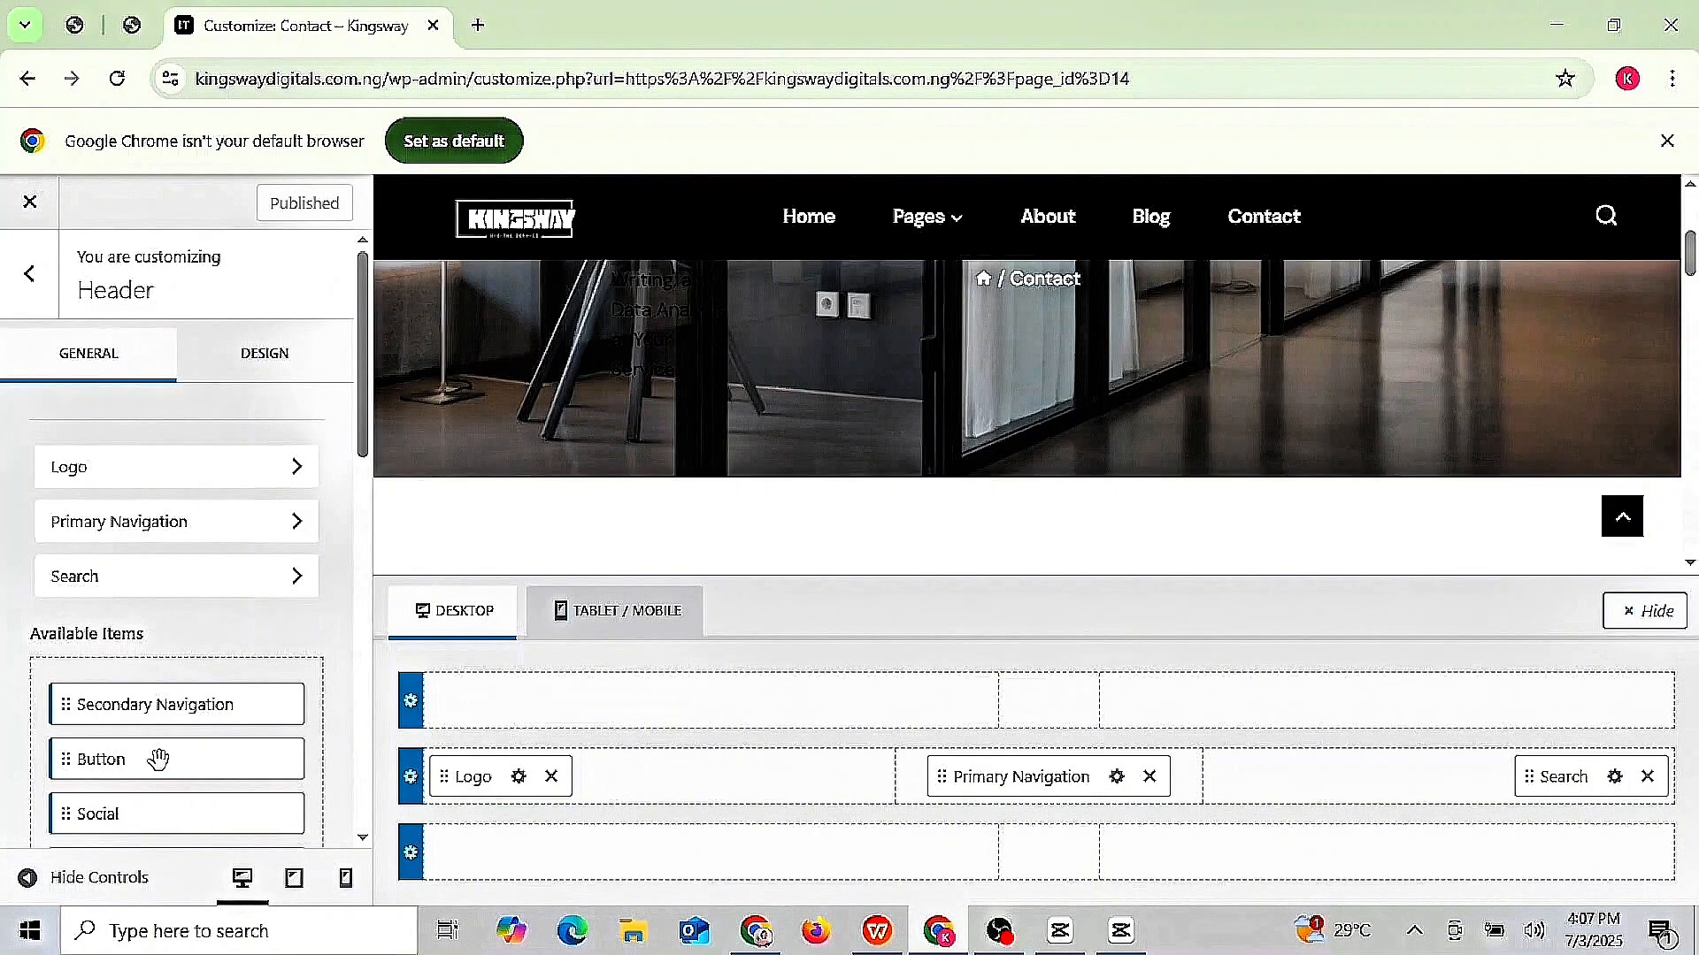
- Look through the Footer copyright settings in the customizer
click(29, 277)
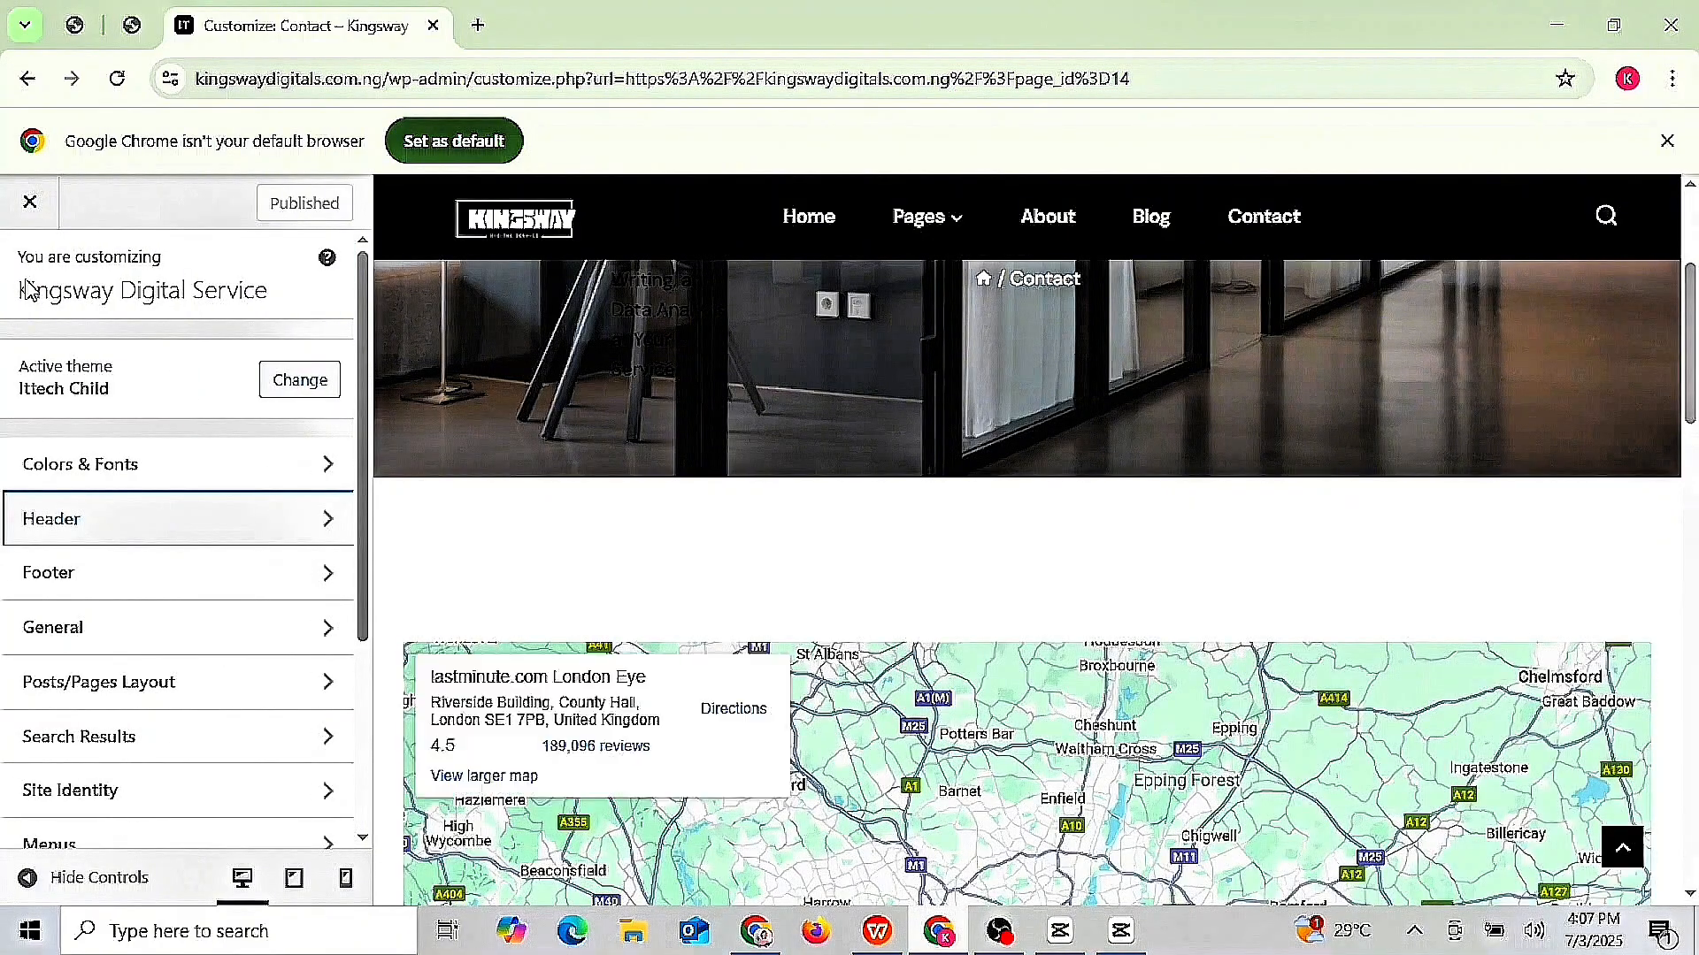
click(179, 597)
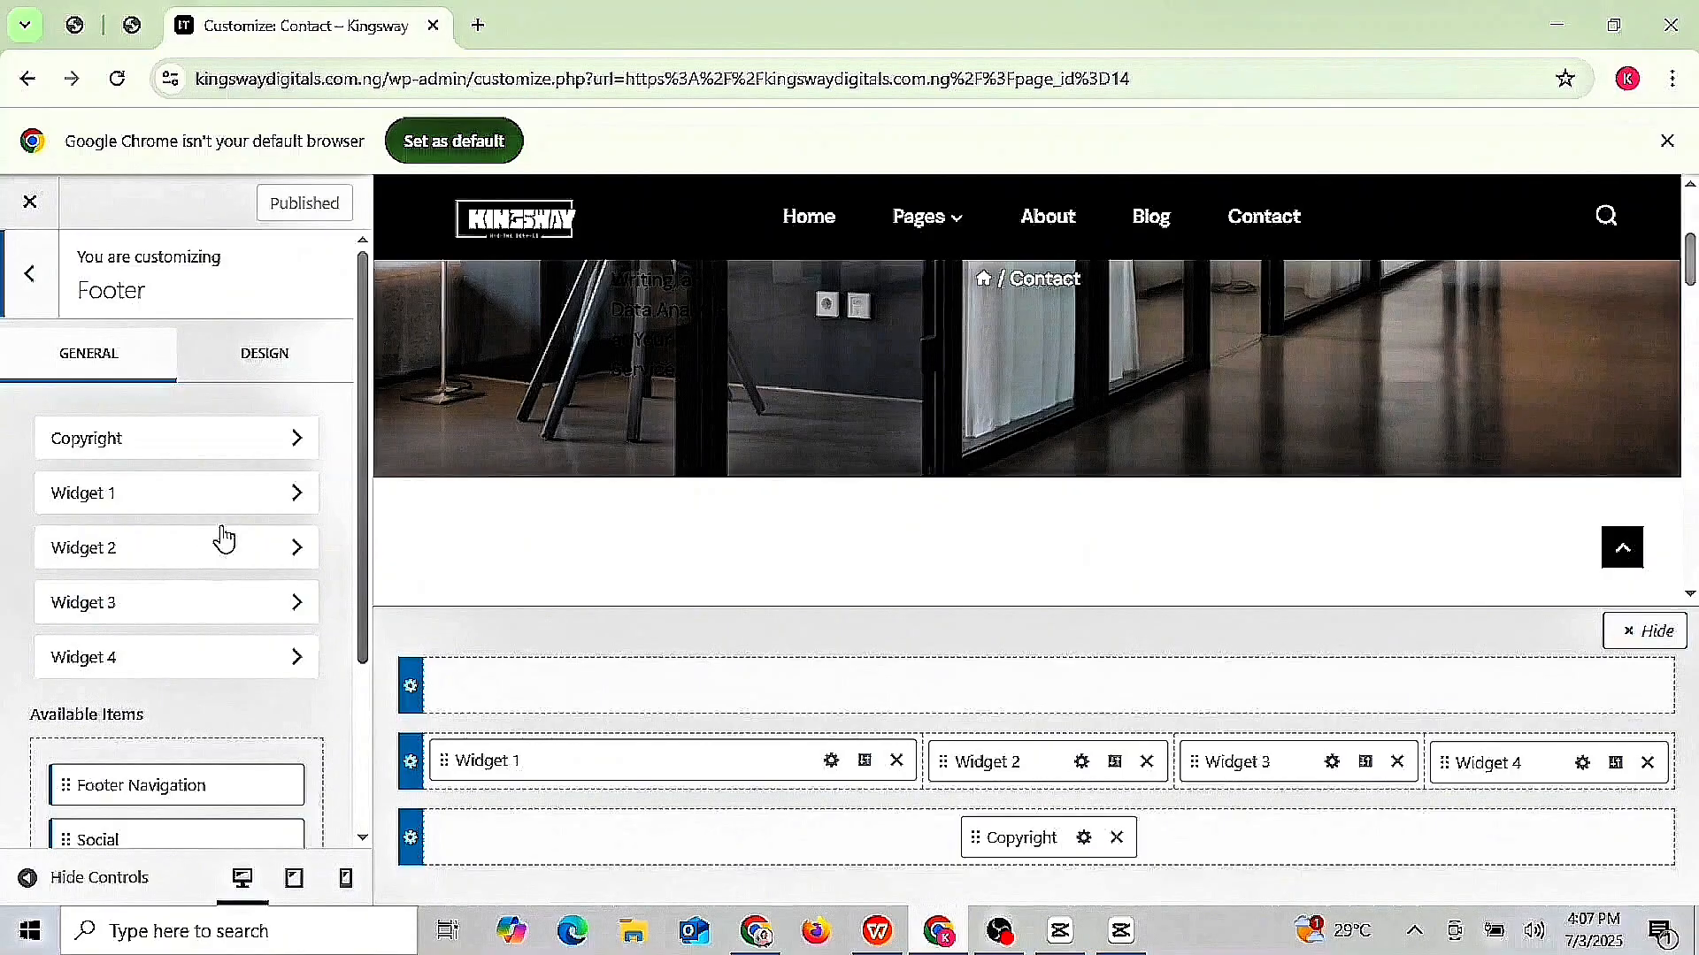
click(293, 442)
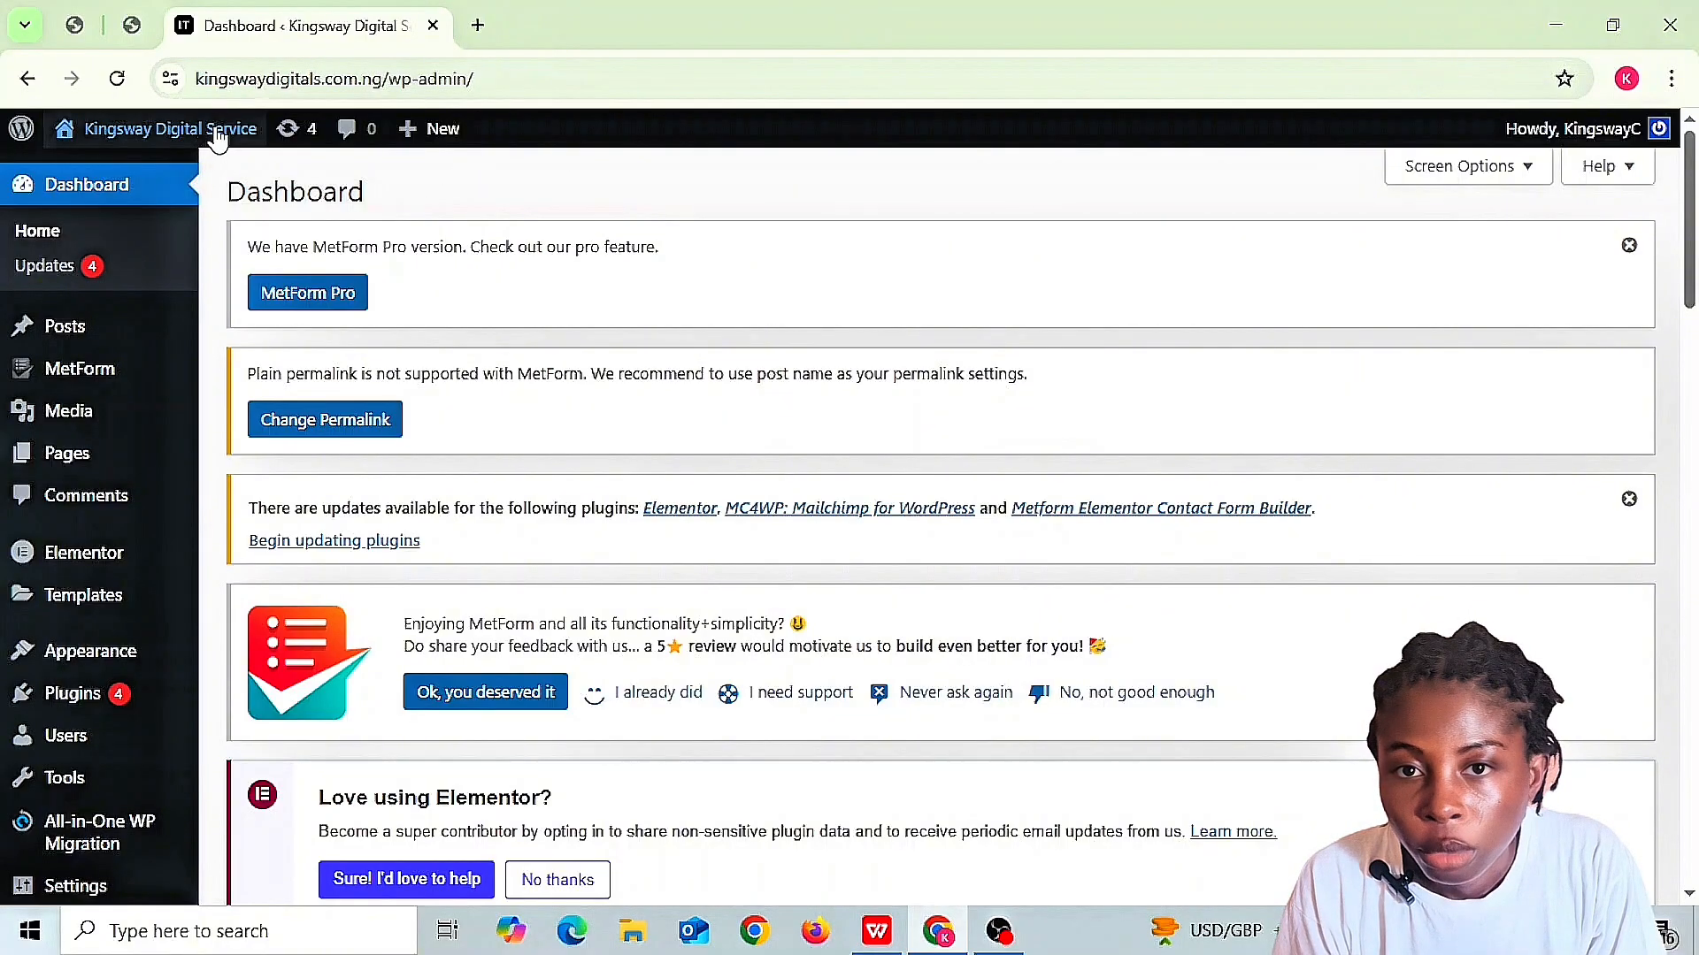
mouse_move(163, 140)
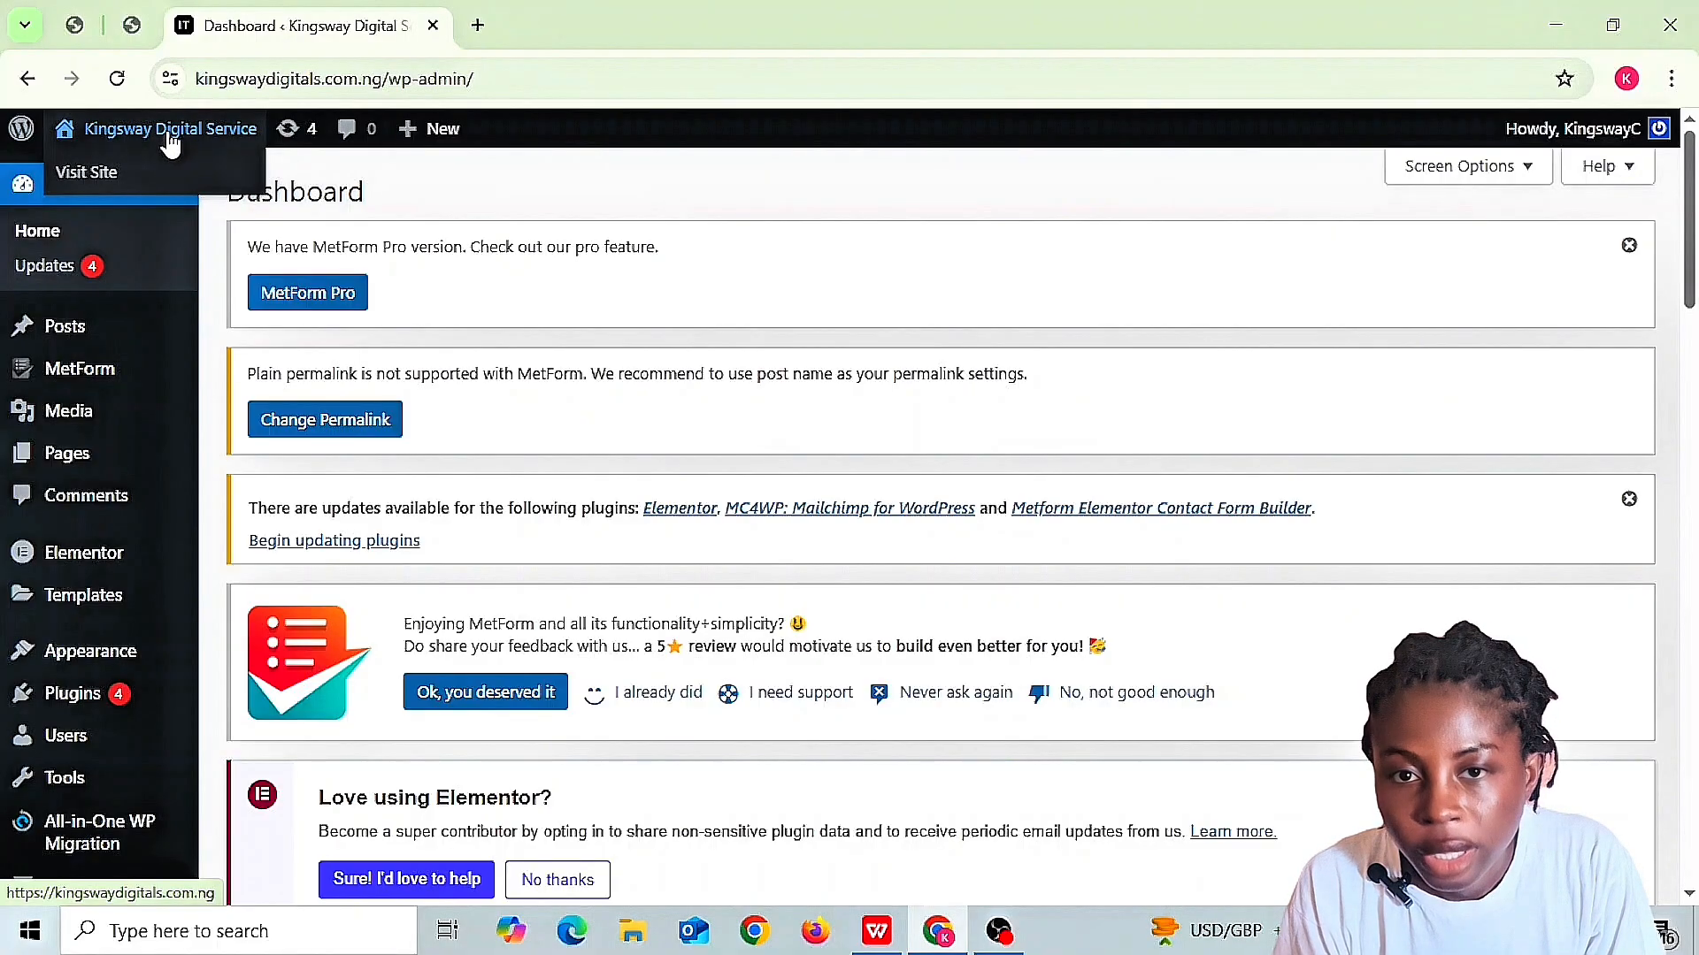
click(99, 175)
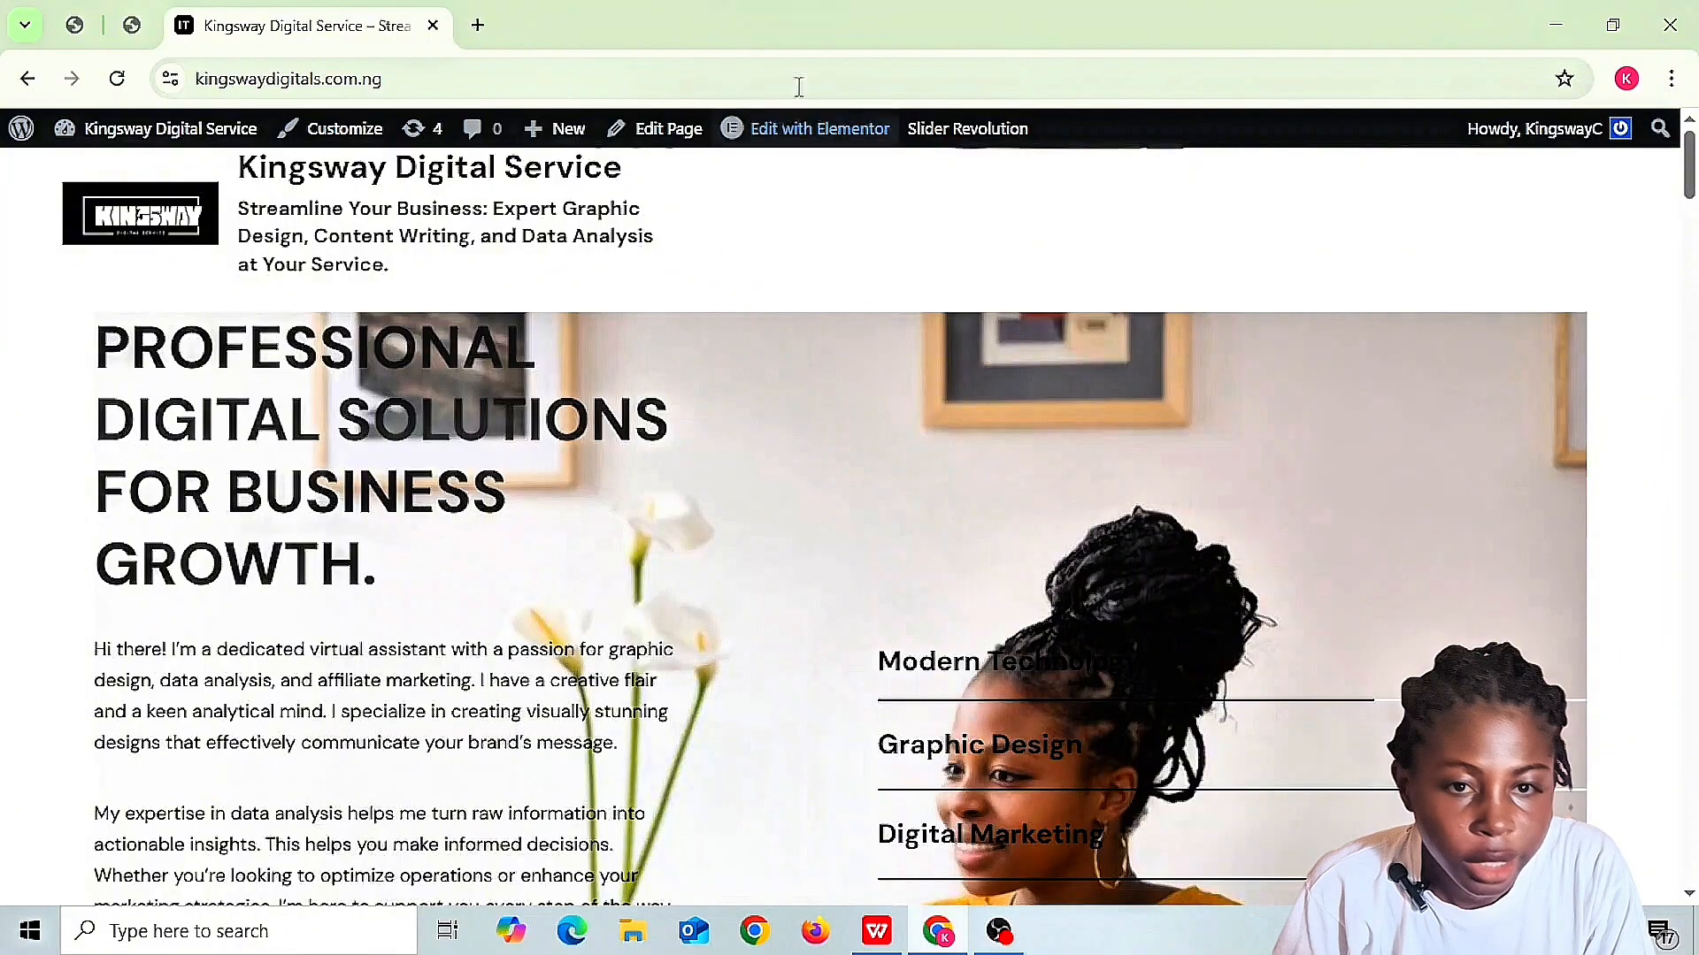
scroll(1688, 911, down, 9)
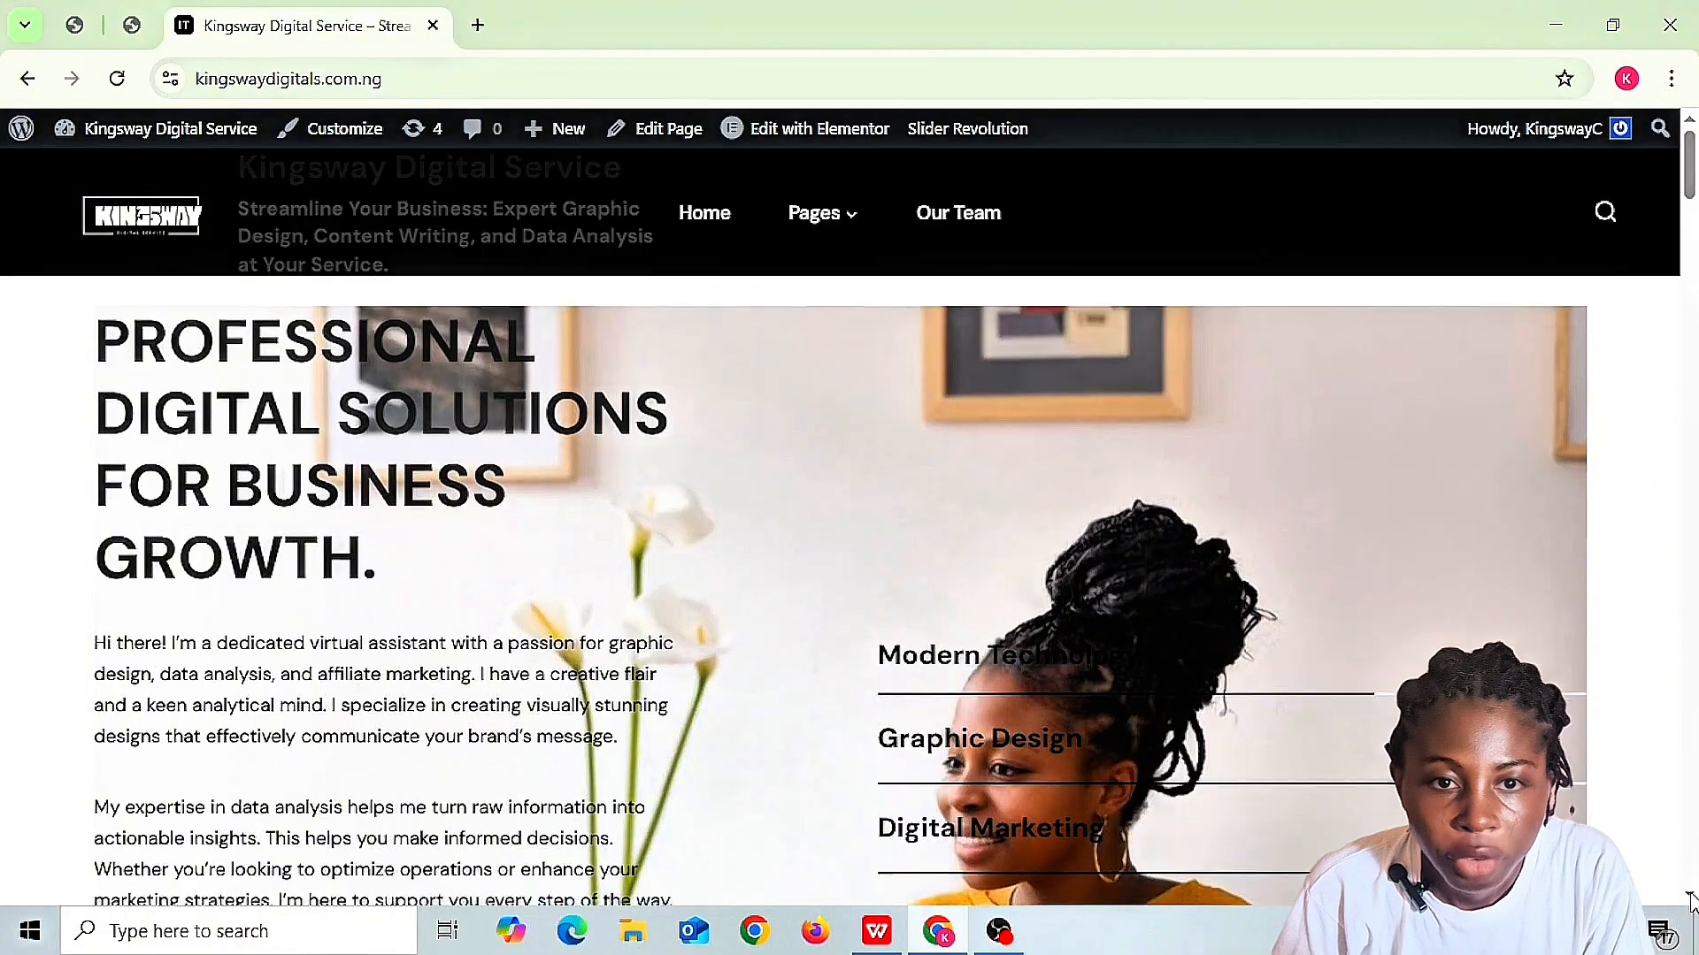
scroll(1691, 900, down, 10)
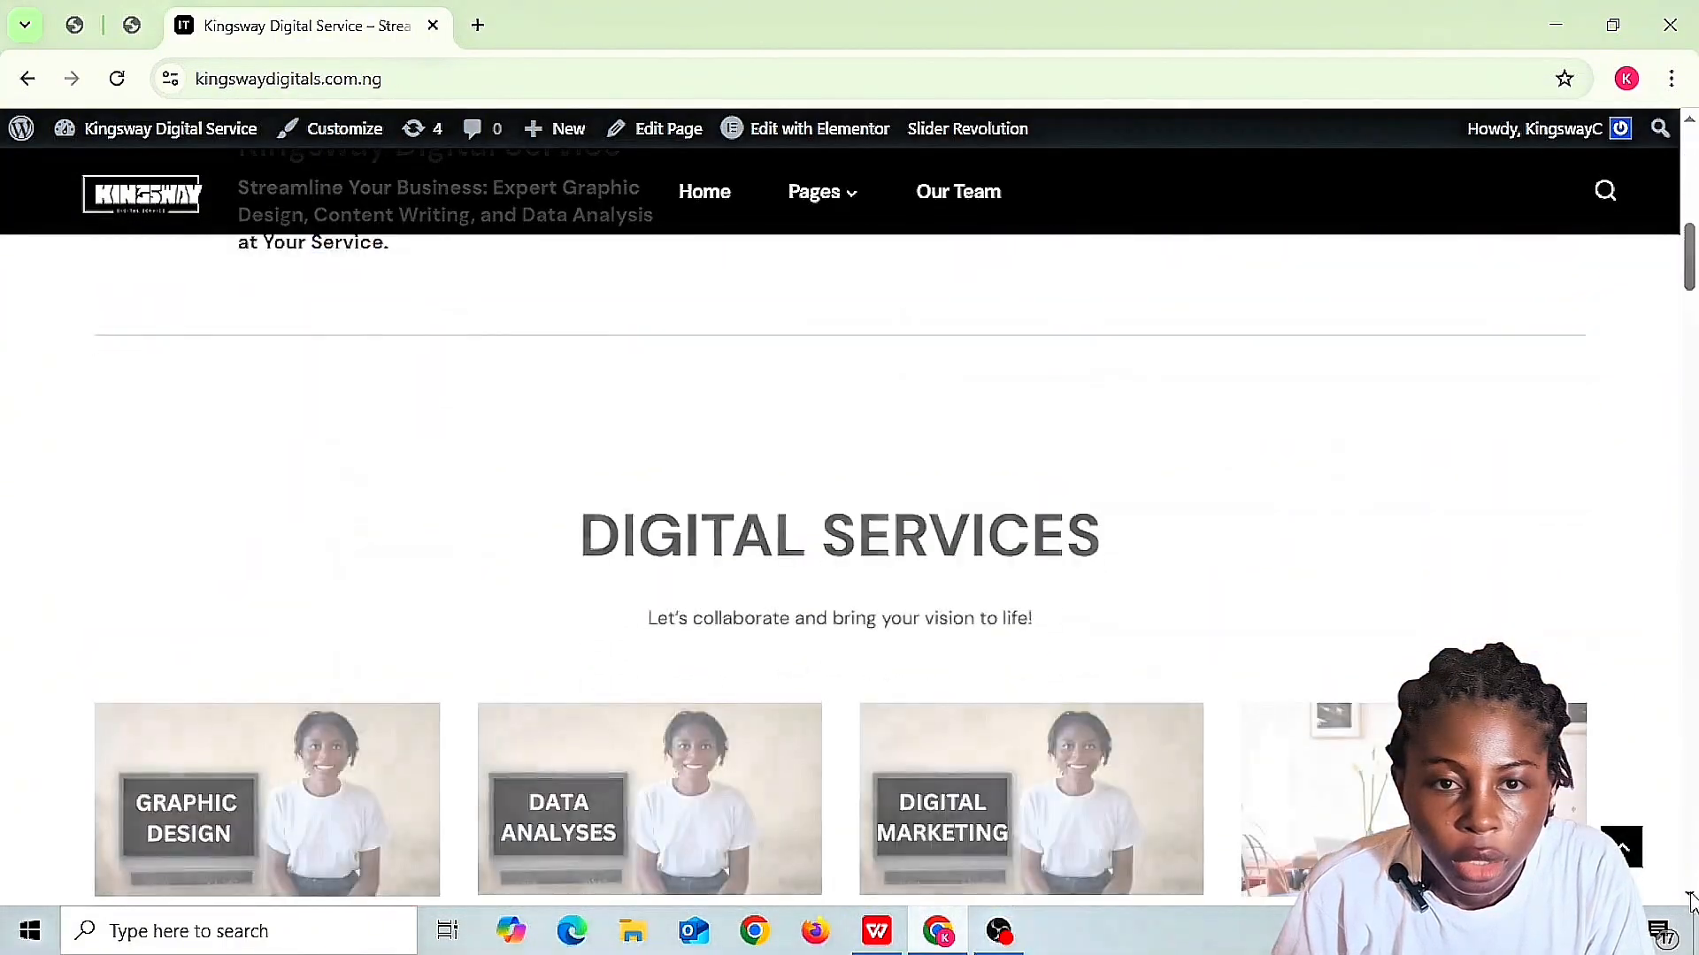
scroll(1691, 899, down, 9)
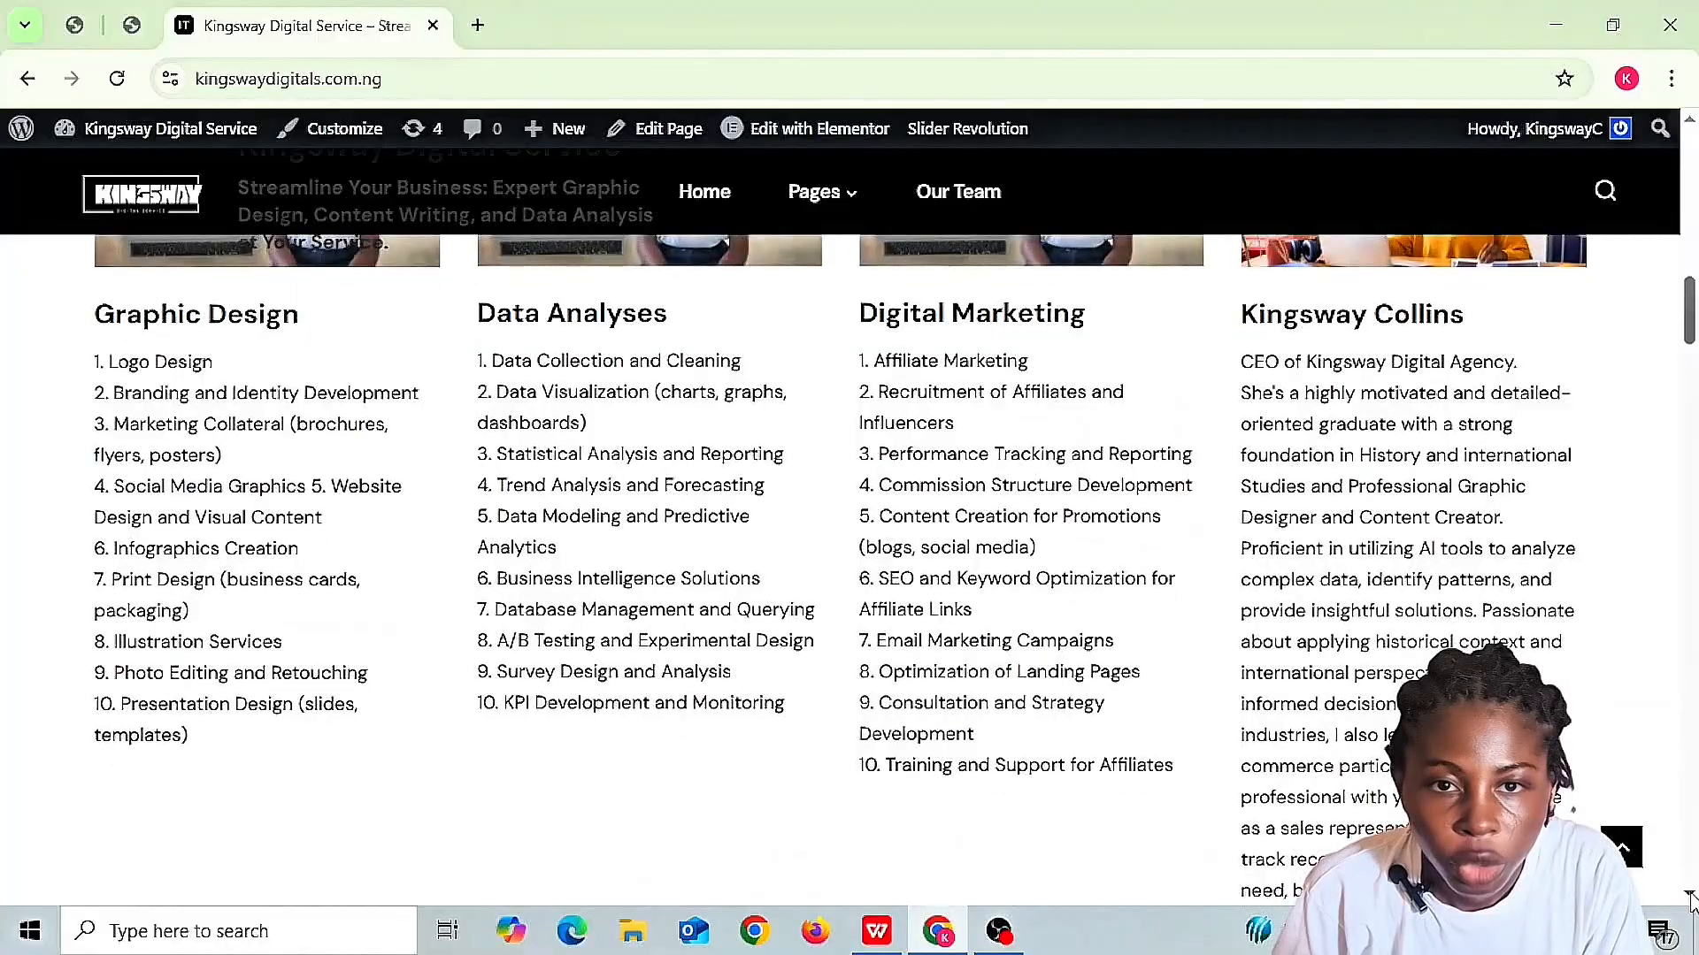
scroll(1690, 899, down, 9)
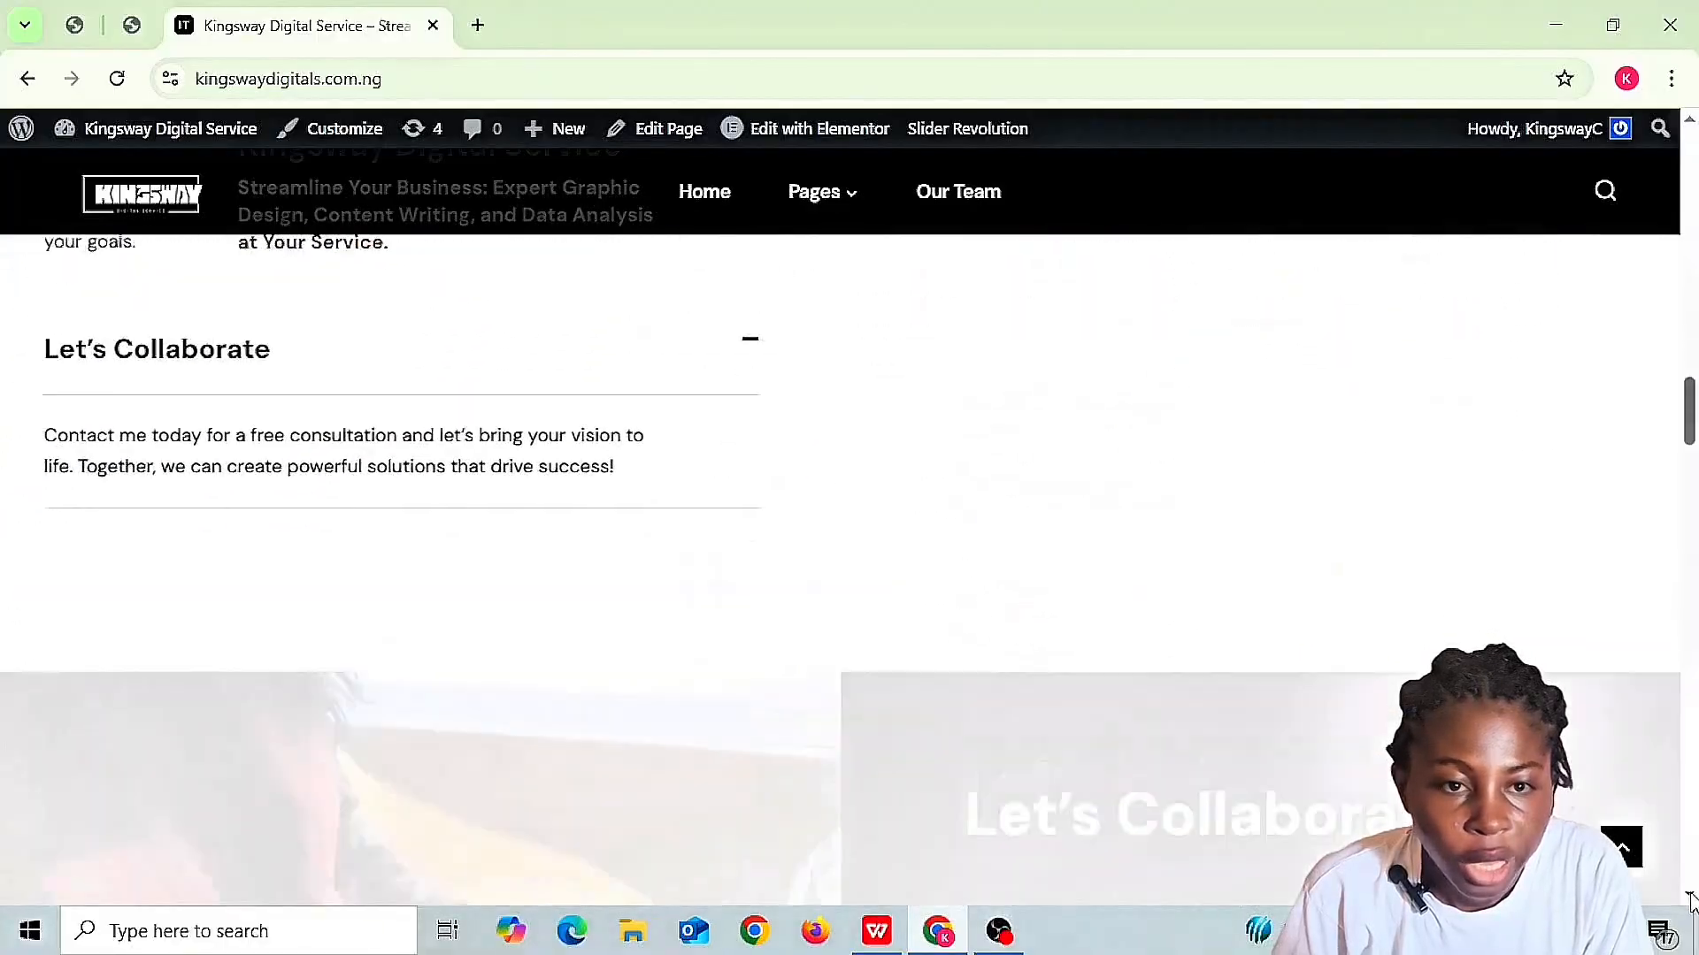
scroll(1690, 900, down, 8)
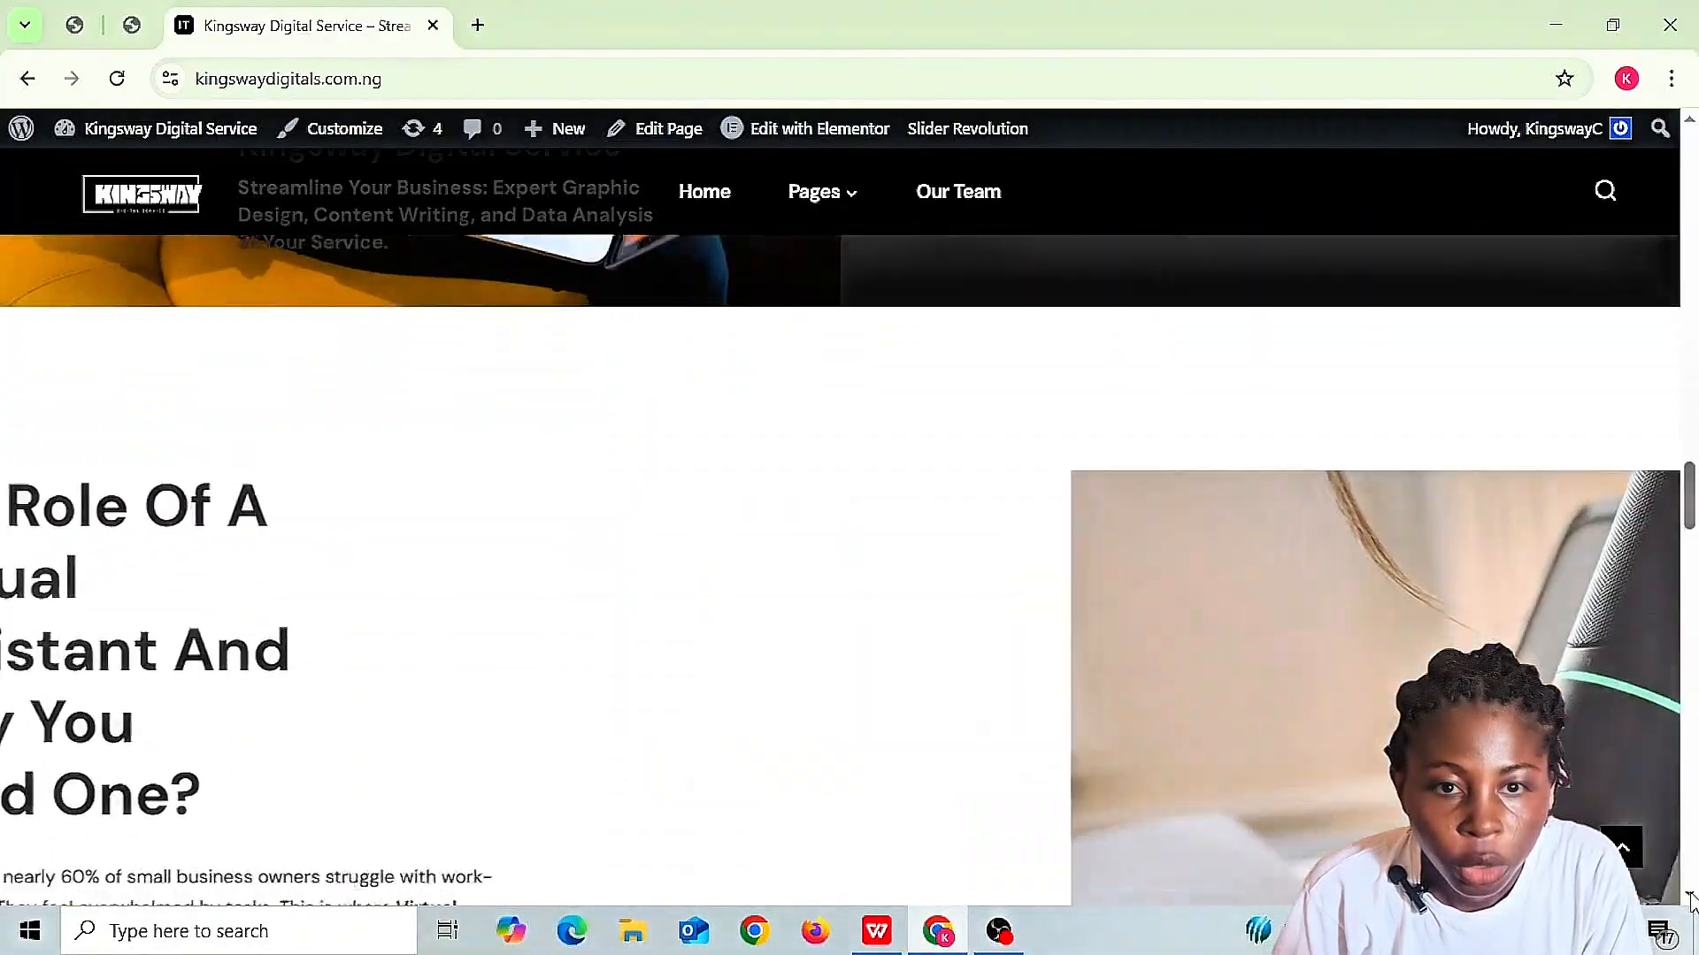
scroll(1690, 900, down, 6)
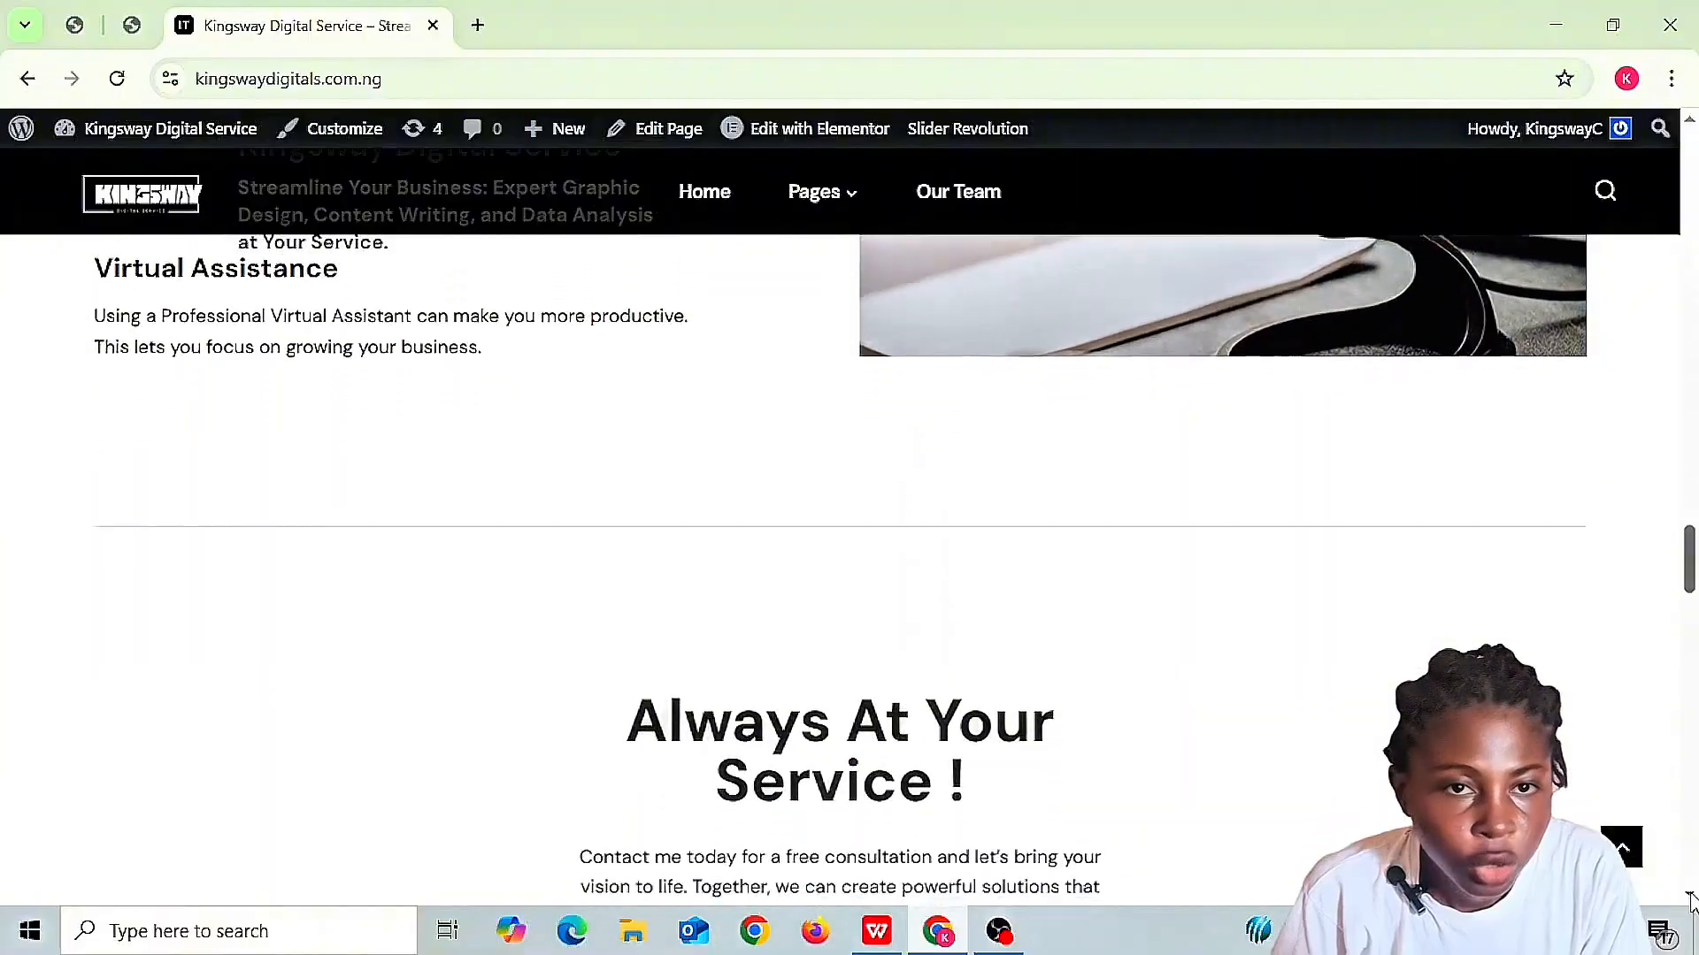
scroll(1690, 900, down, 1)
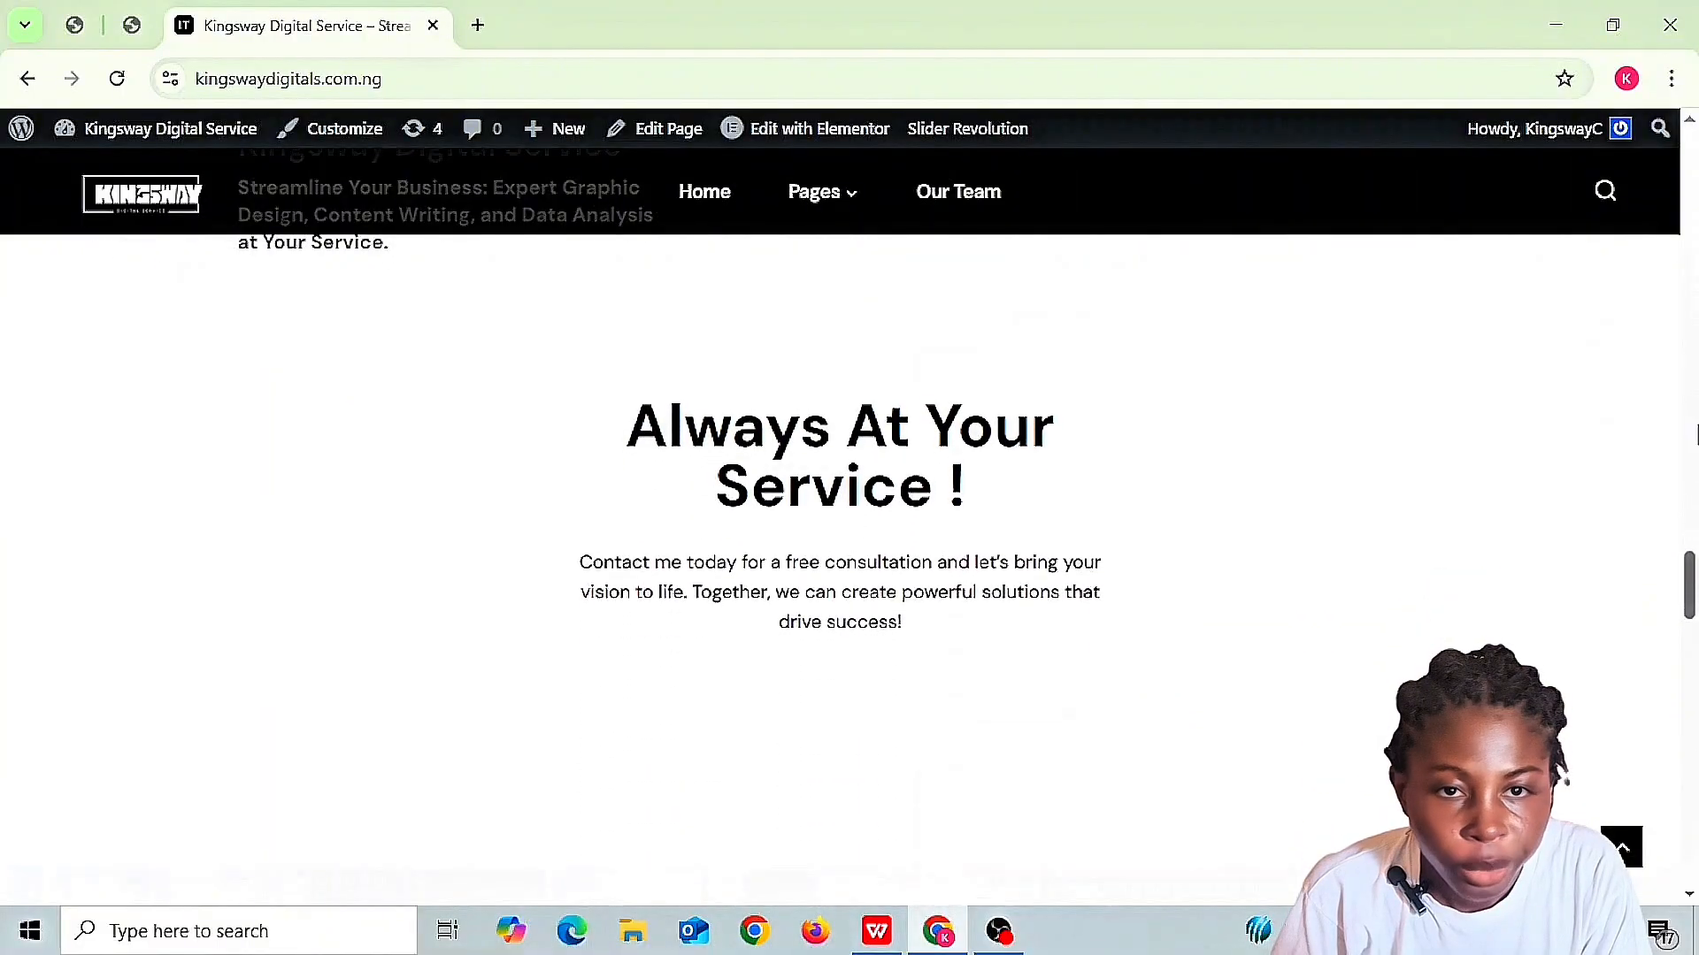
scroll(1691, 128, up, 15)
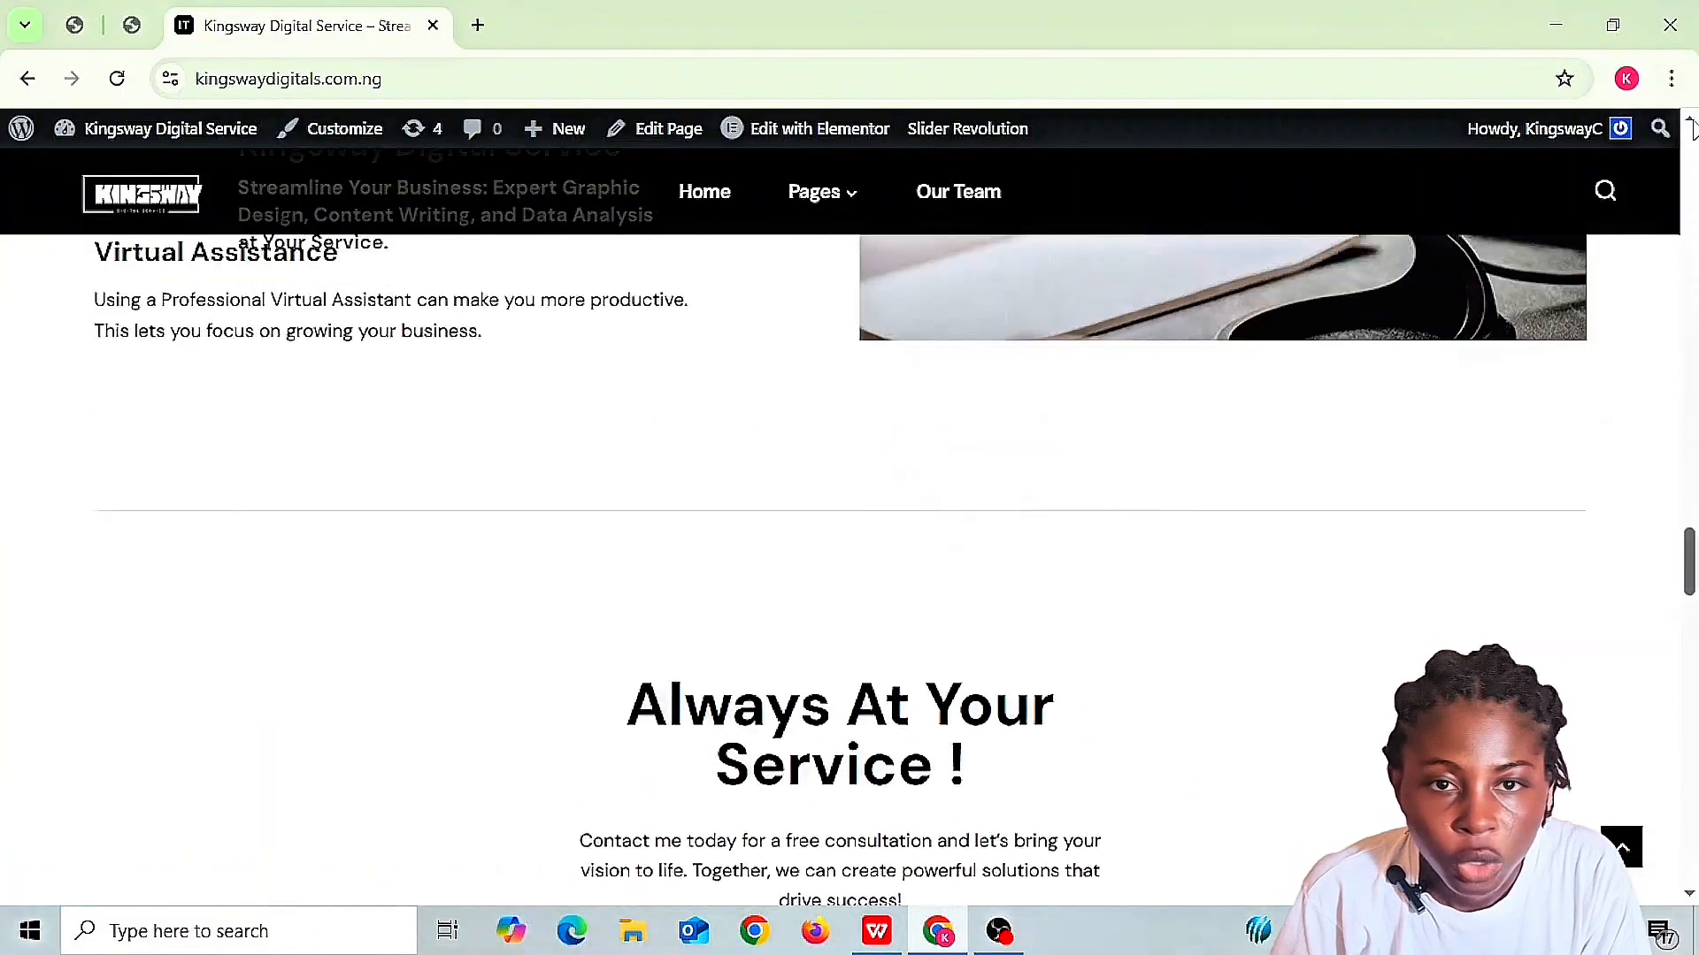
scroll(1691, 127, up, 20)
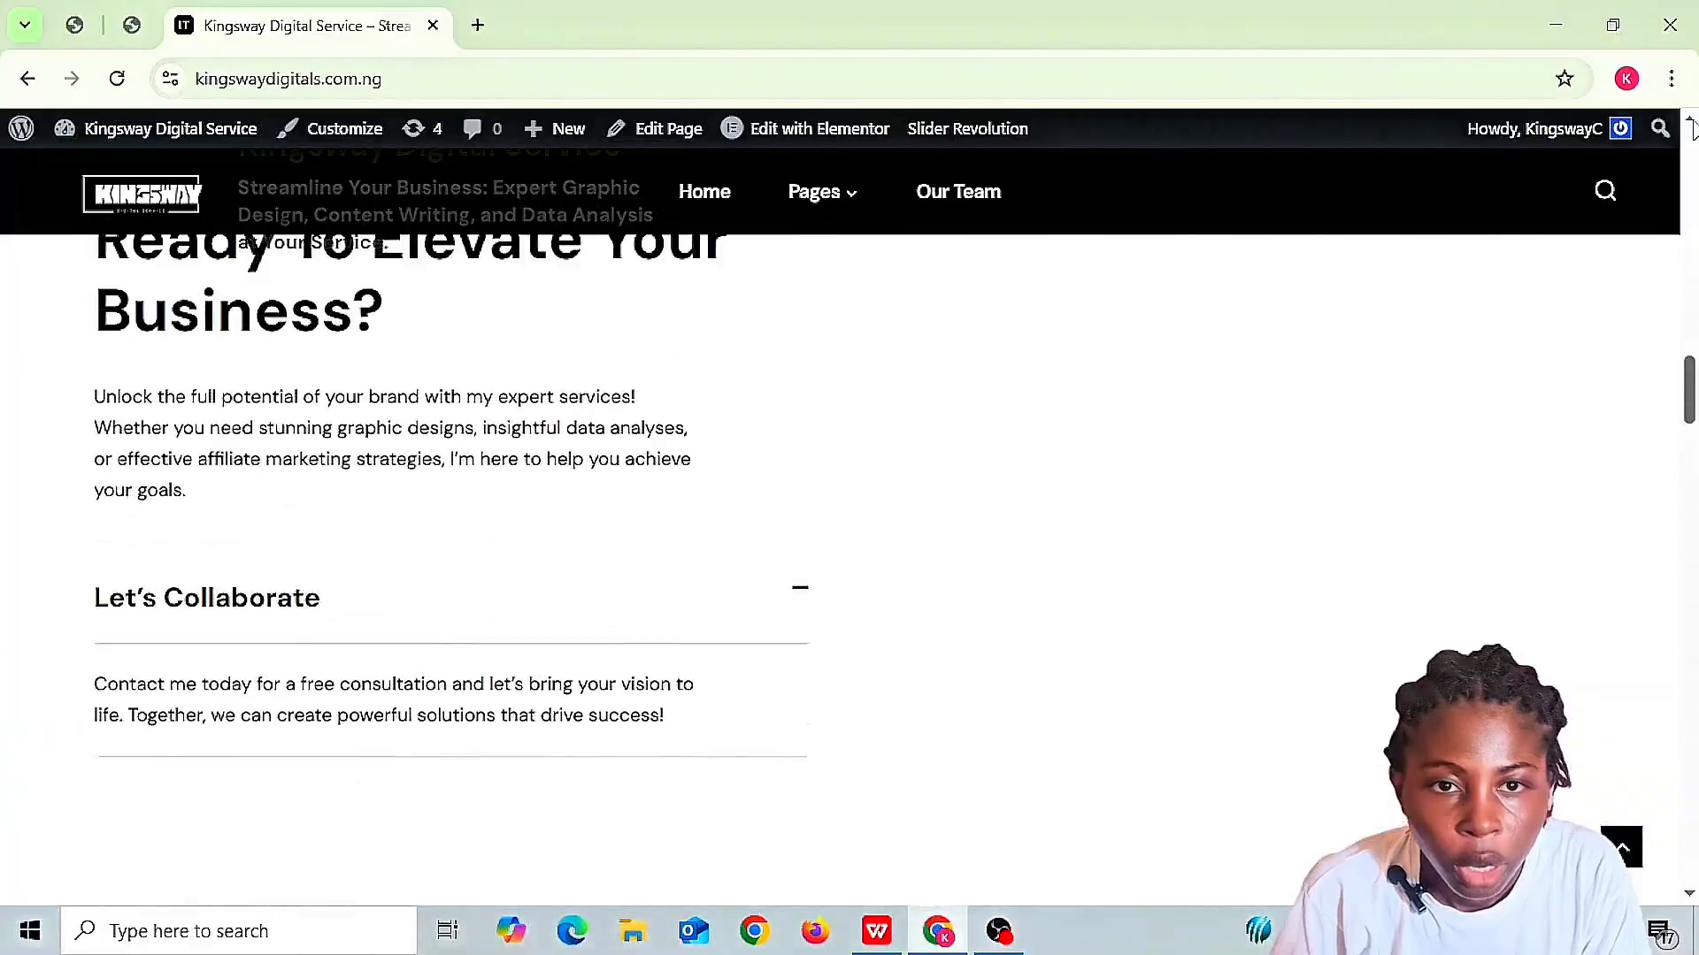
scroll(1690, 127, up, 15)
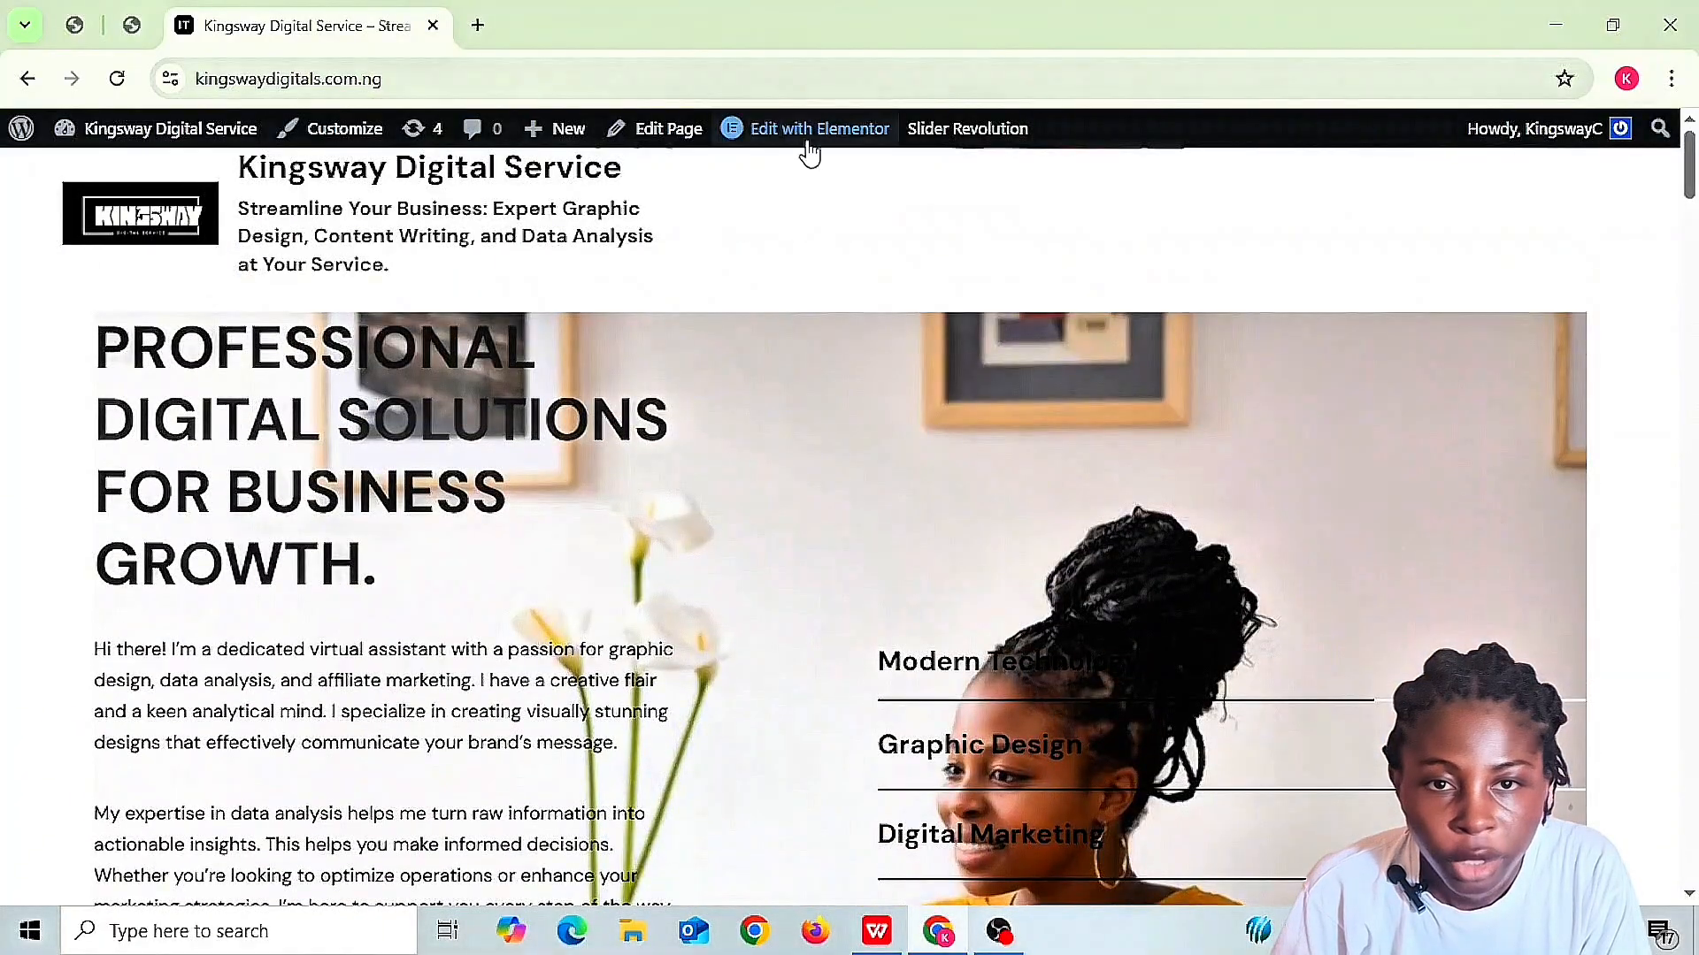
- Open the Home page in Elementor, dismiss the WhatsApp popup, and view the hero heading
click(801, 138)
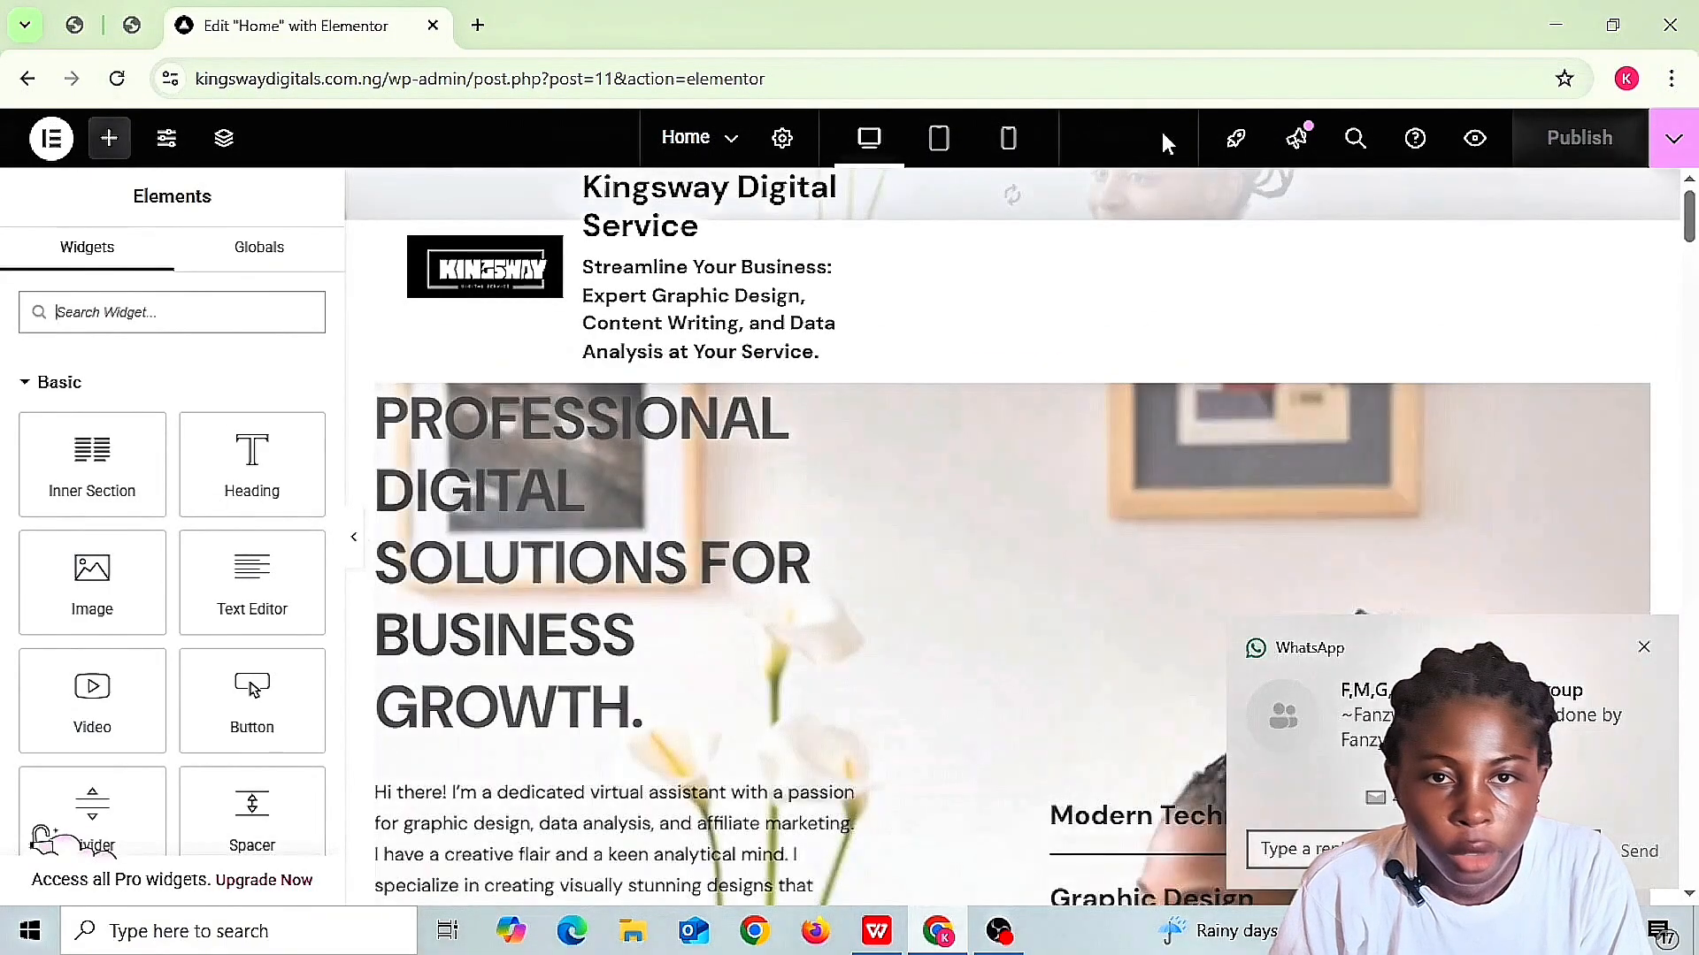
click(1644, 647)
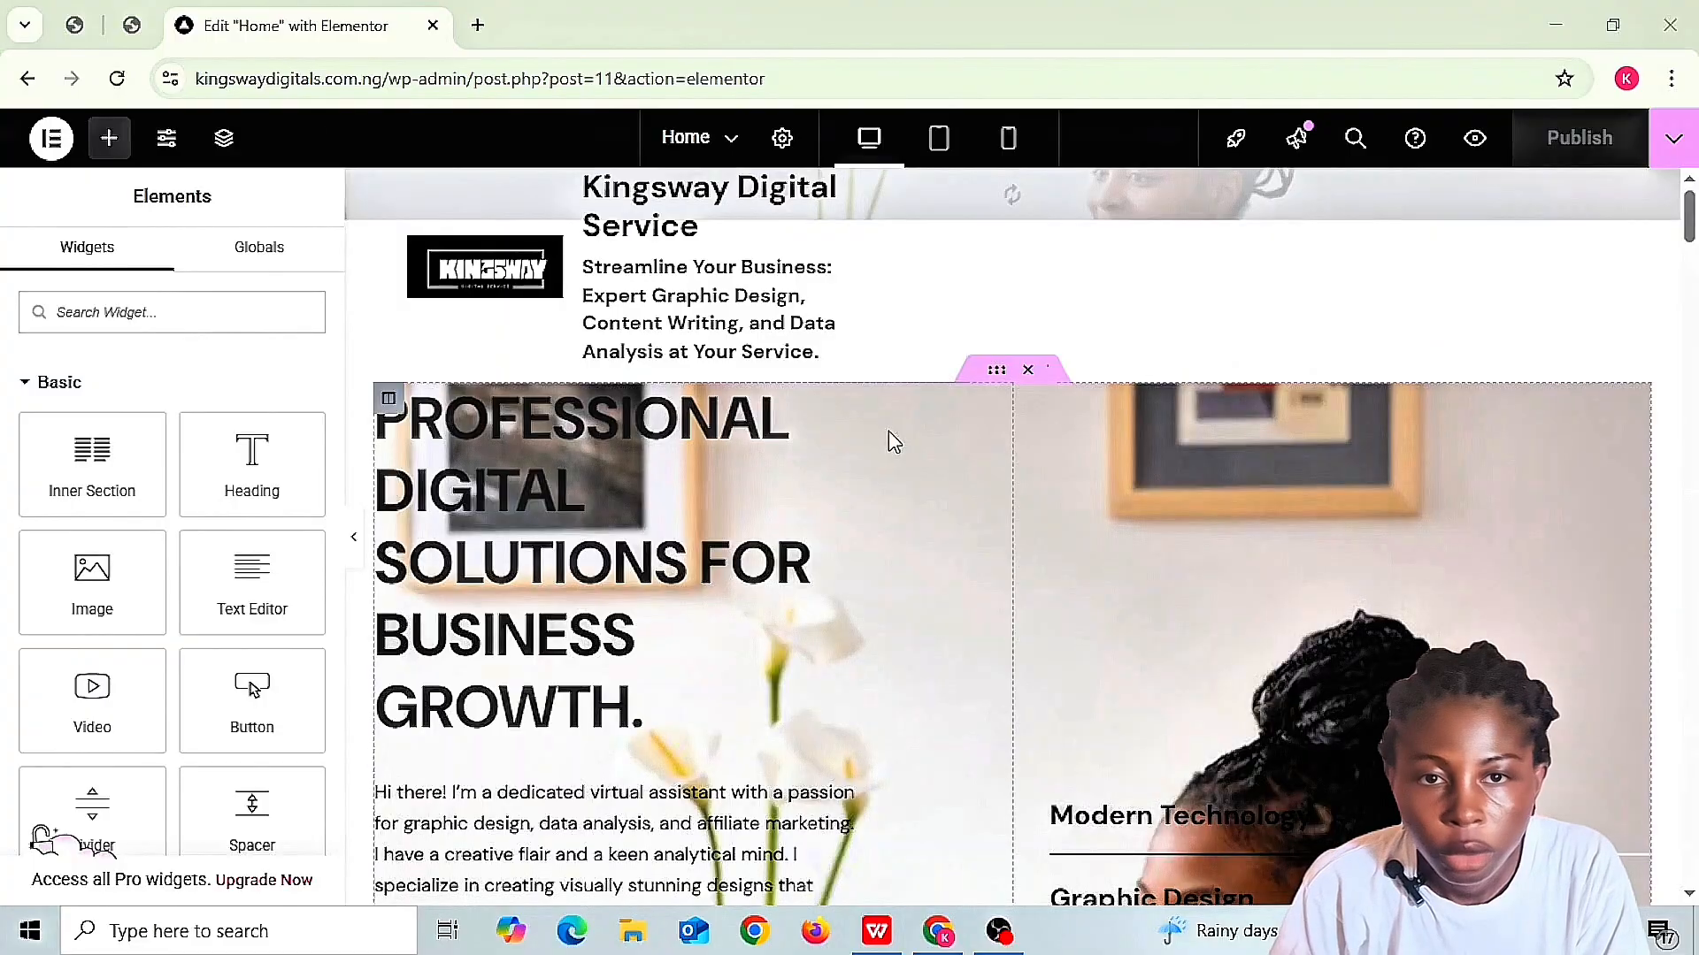
mouse_move(990, 275)
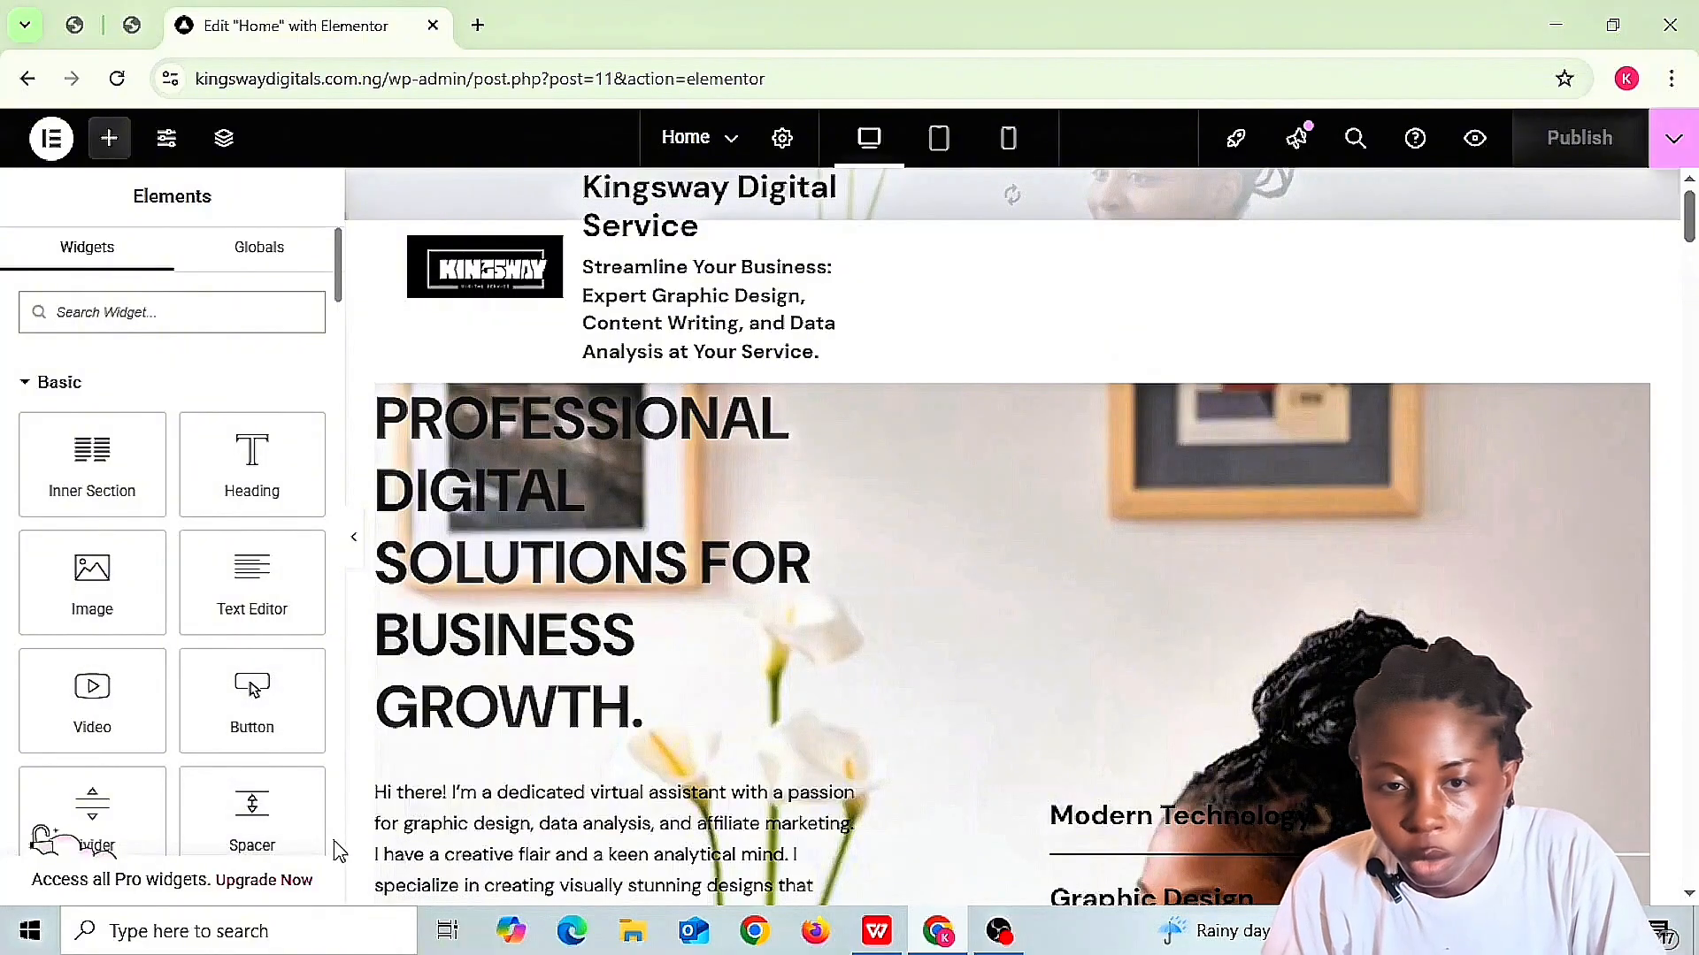
scroll(325, 853, down, 15)
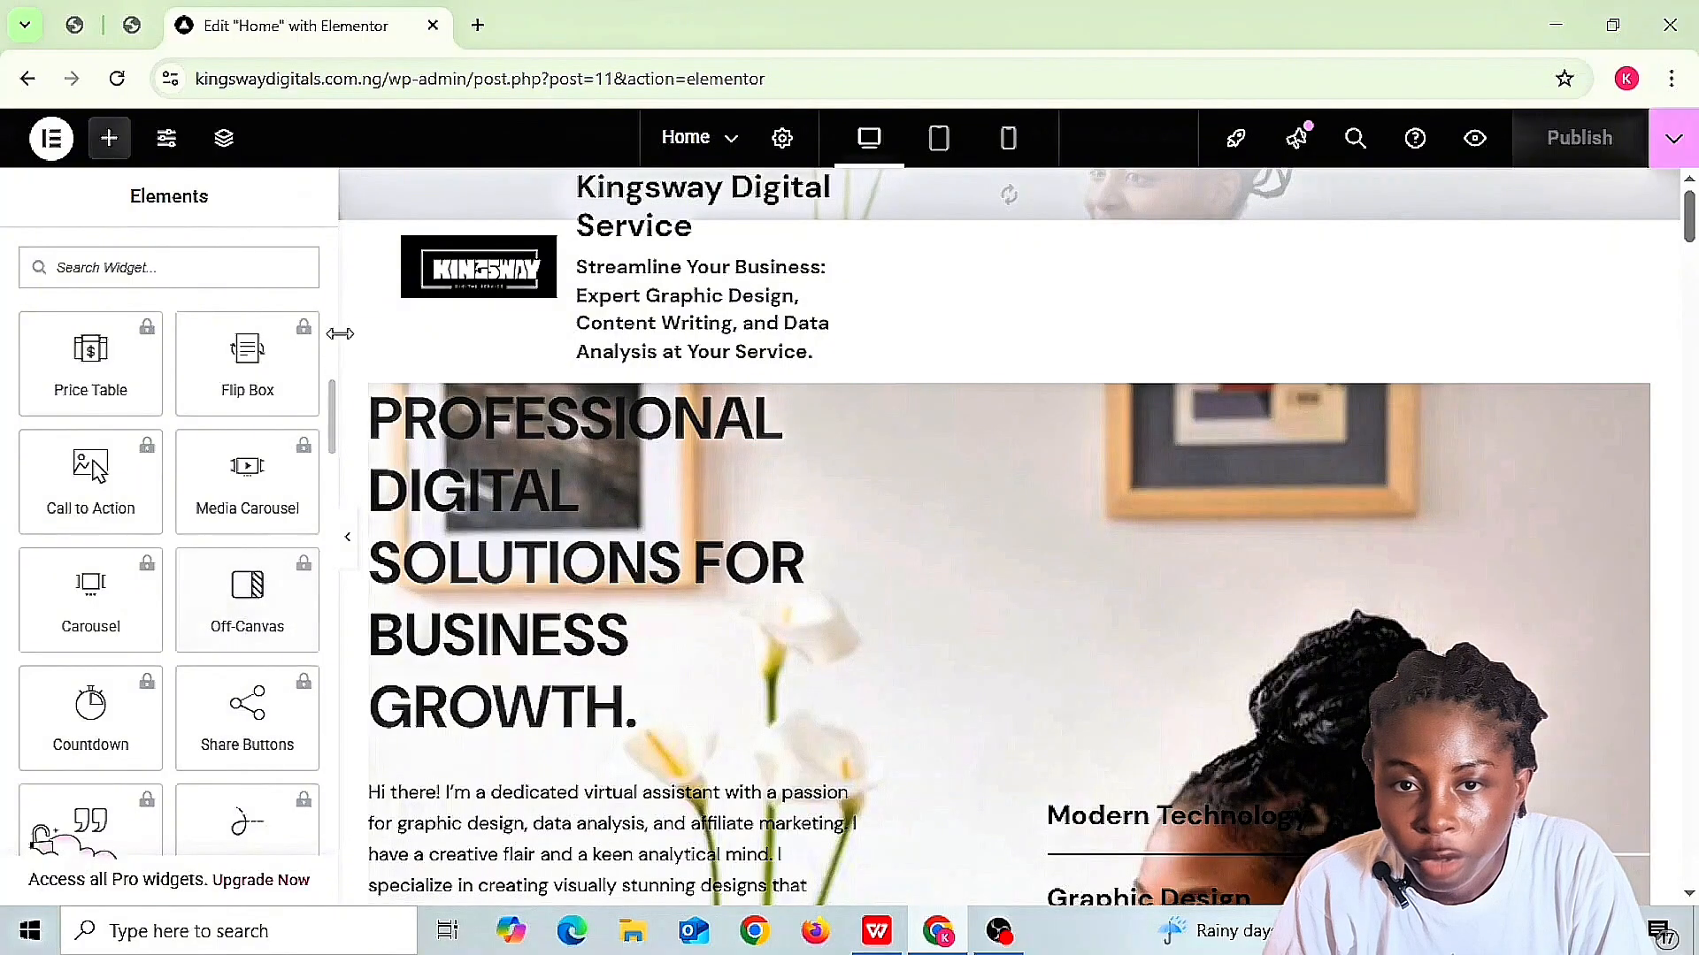
scroll(337, 271, up, 7)
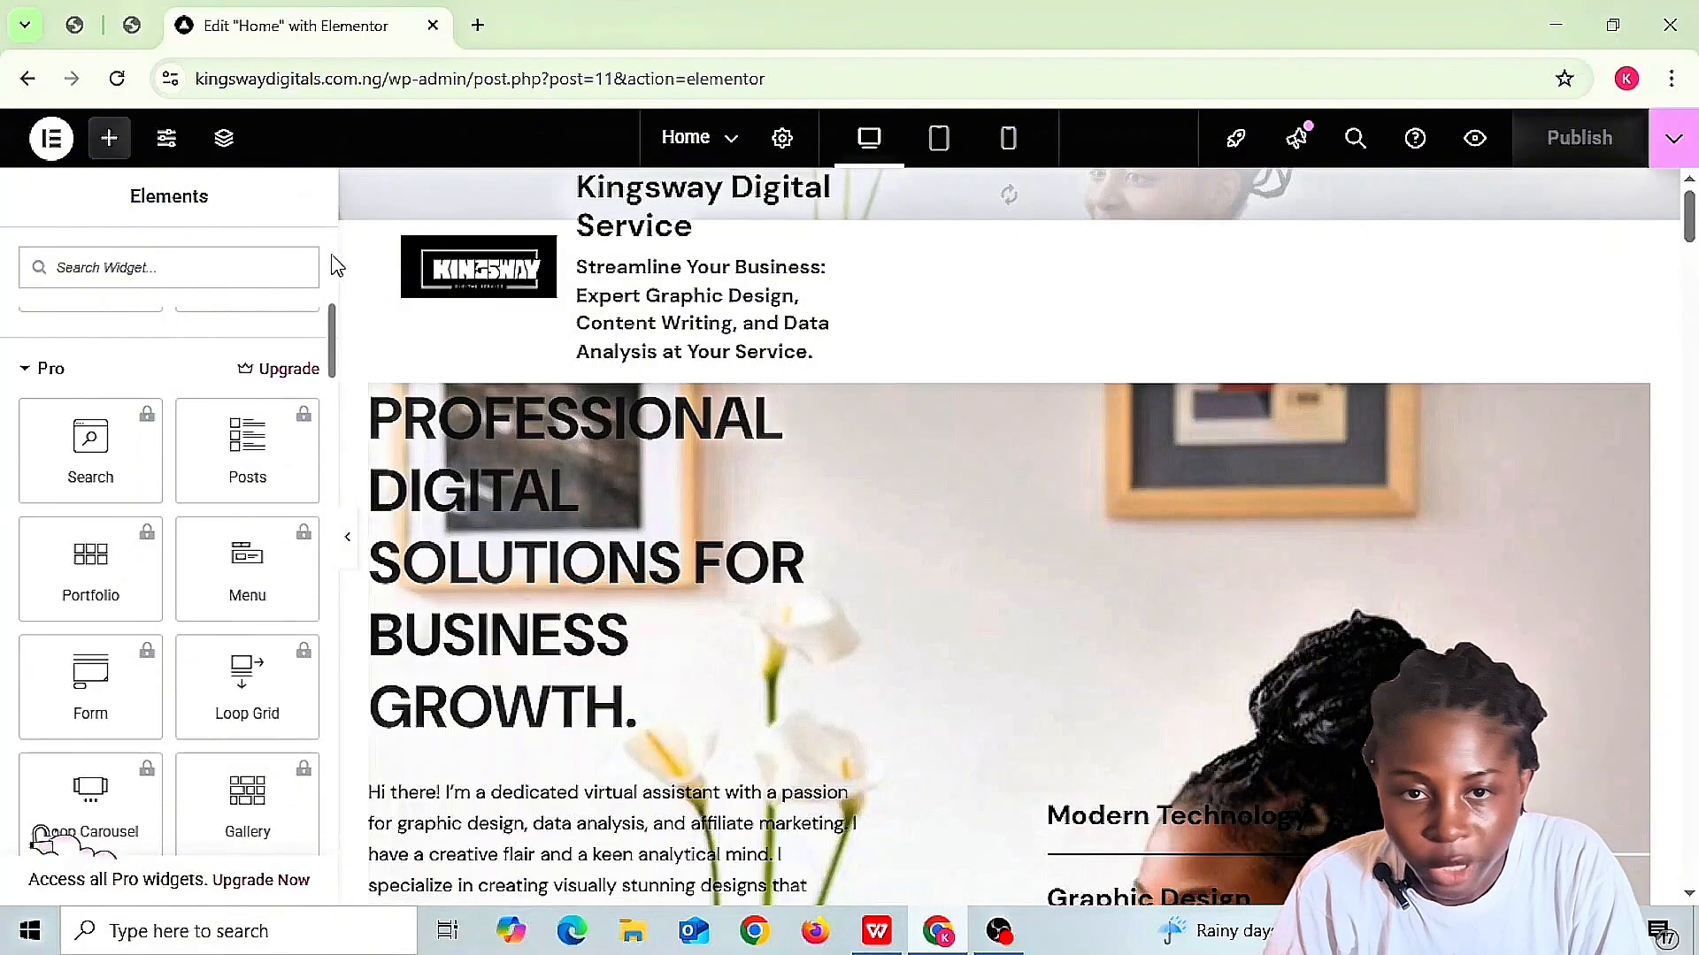
scroll(337, 266, up, 10)
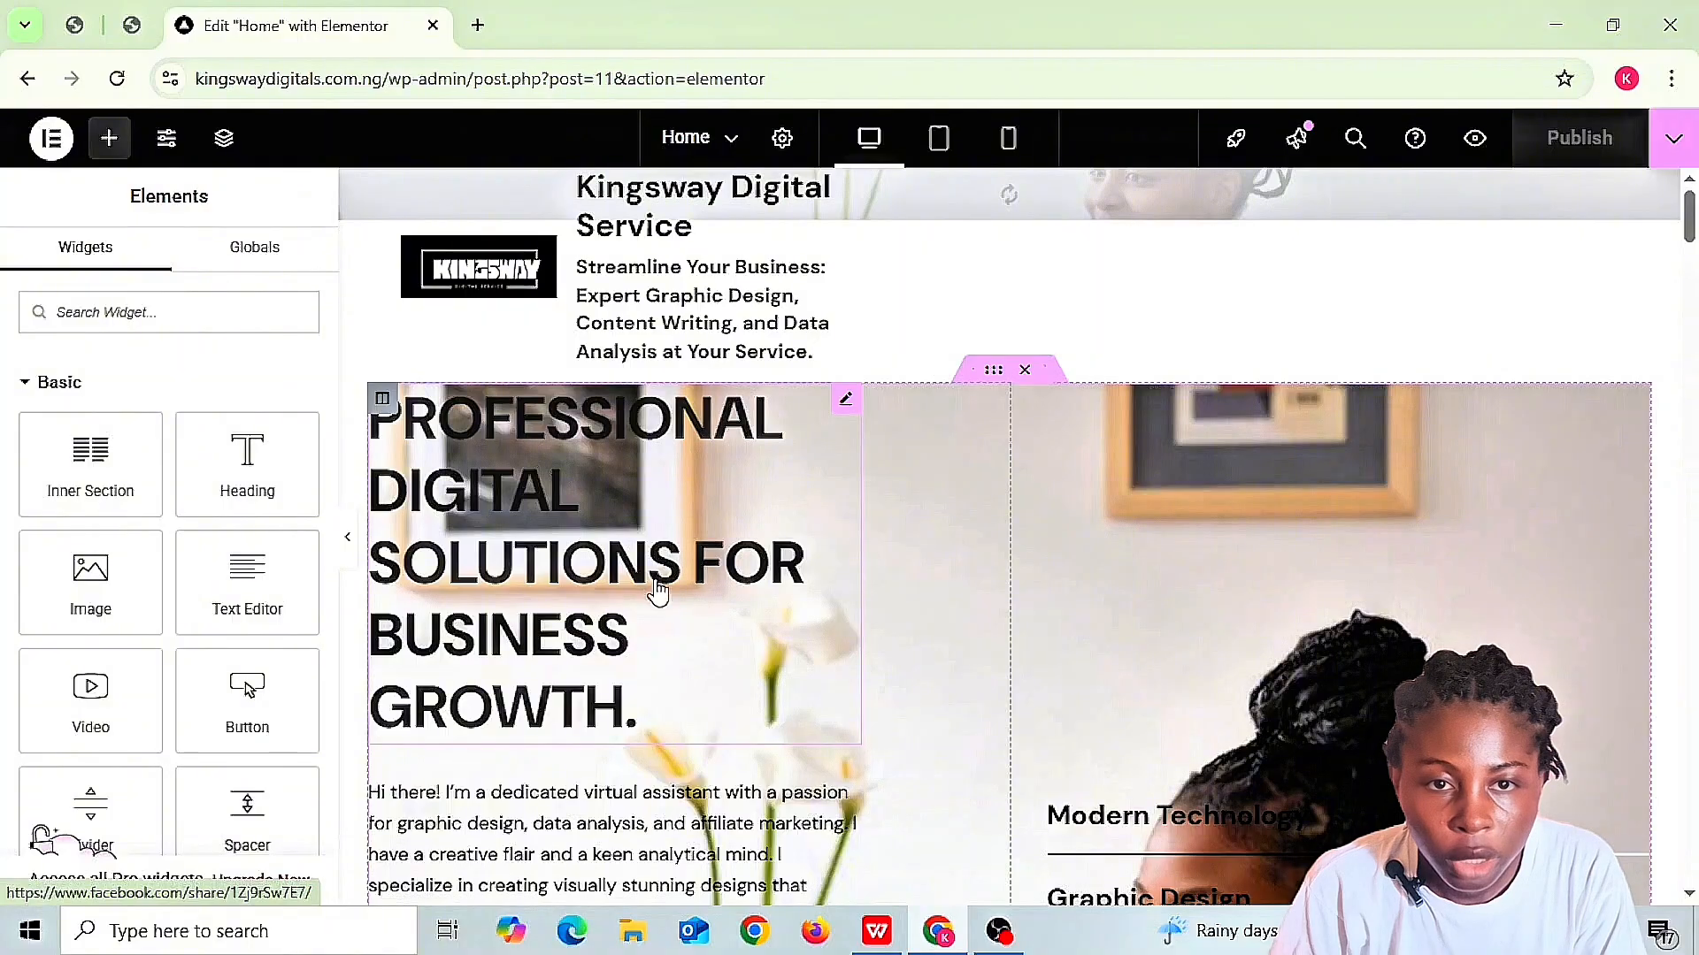
- Replace the hero heading's title with 'PROFESSIONAL DIGITAL SOLUTIONS FOR BUSINESS GROWTH.'
click(848, 402)
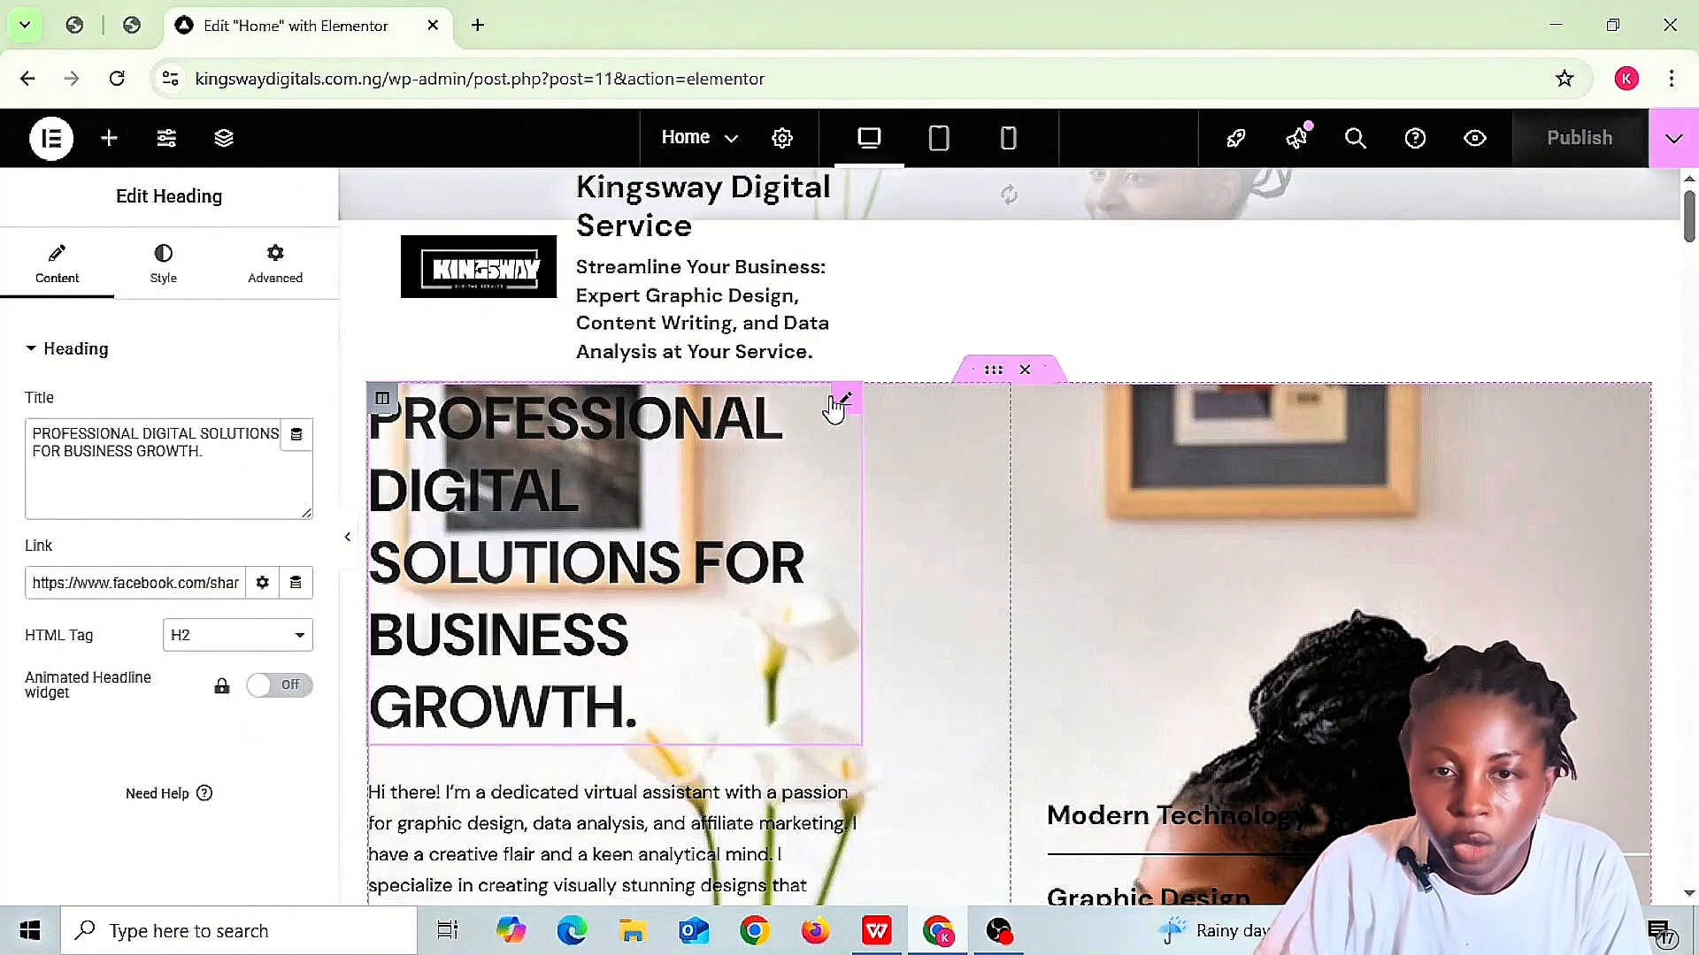
click(204, 451)
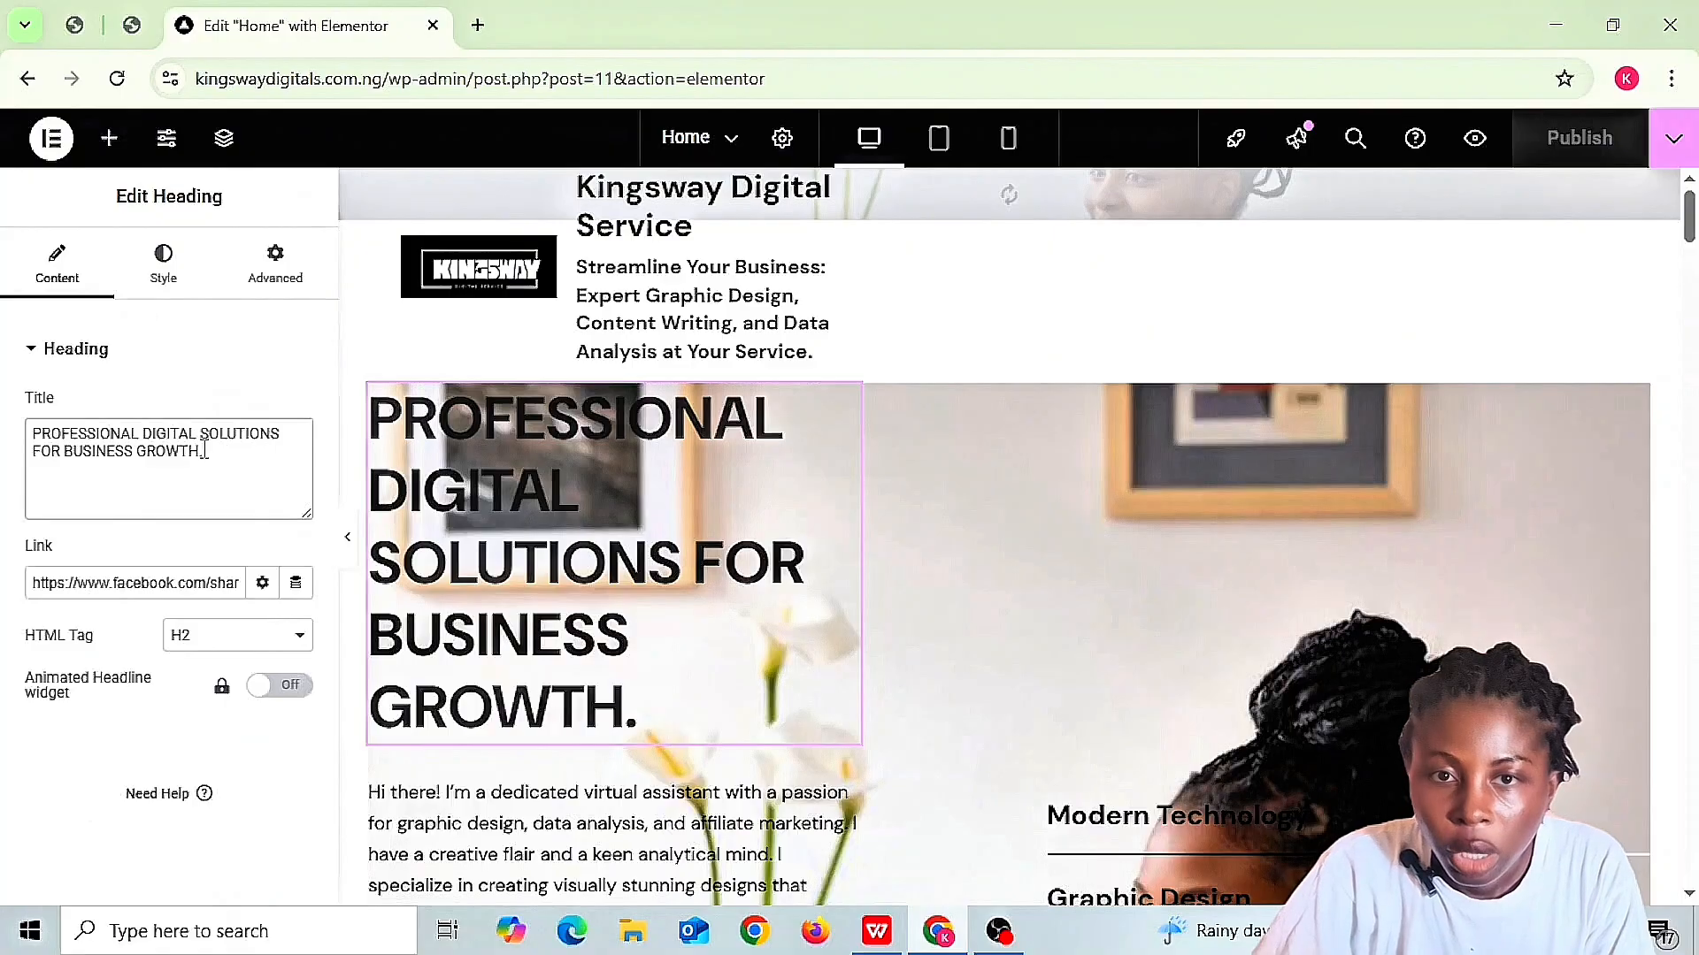
key(ctrl+a)
key(ctrl+c)
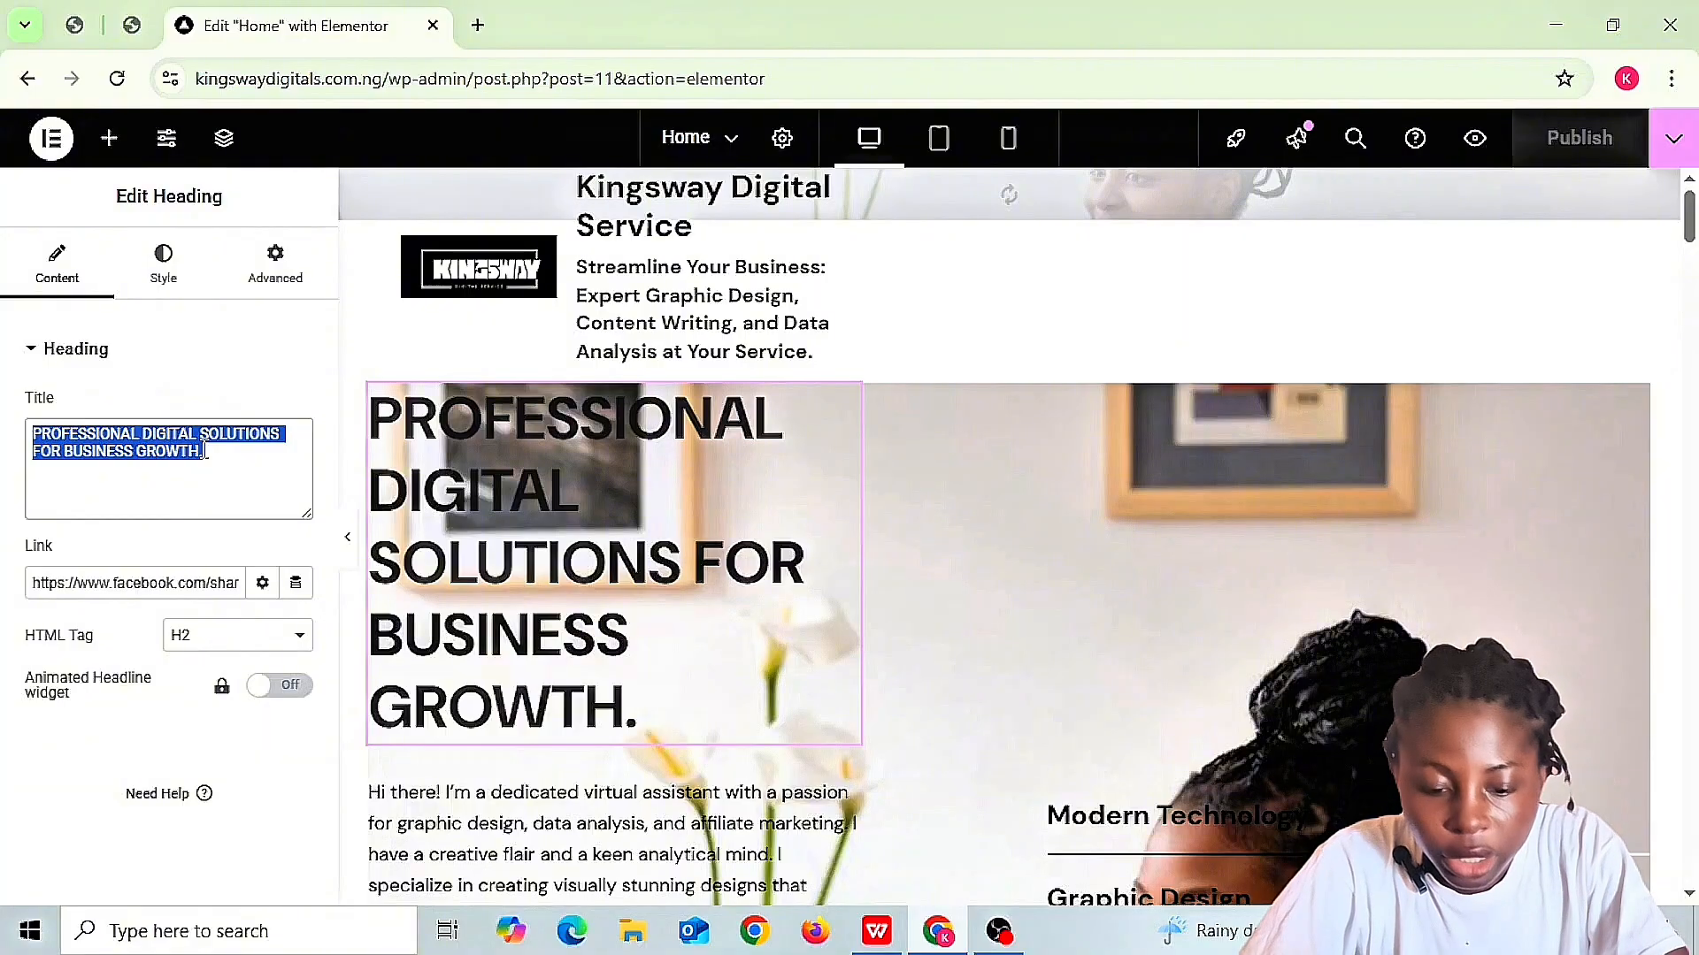
key(BackSpace)
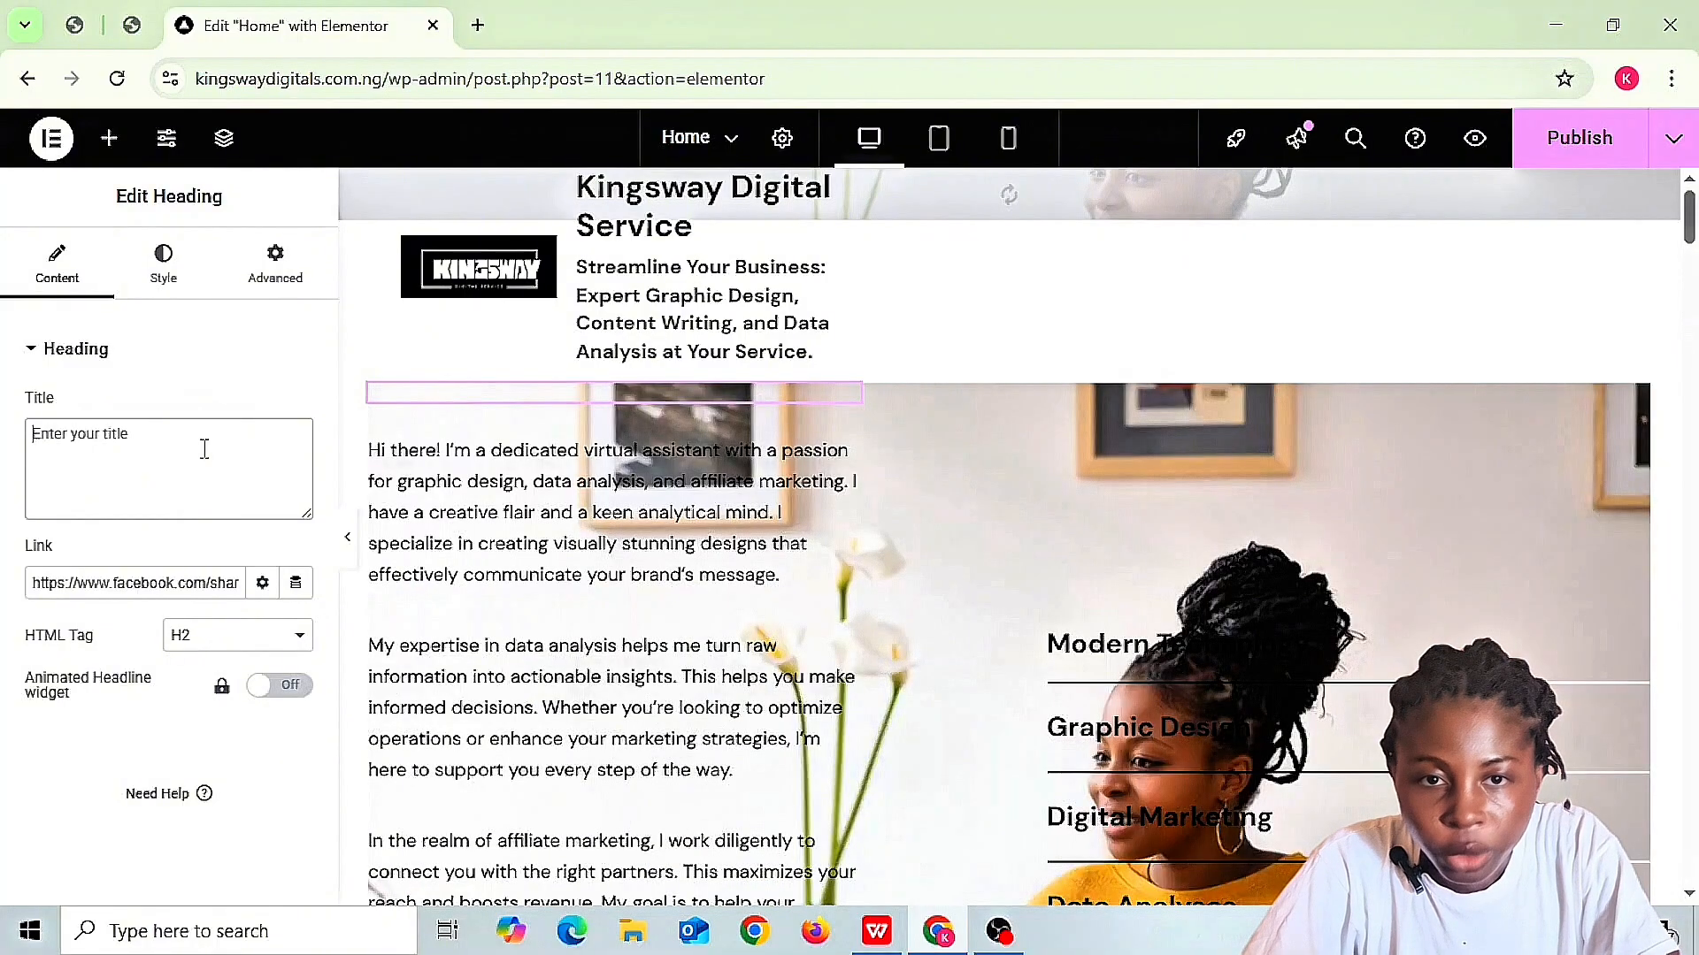
text(jfnvjfnvjc)
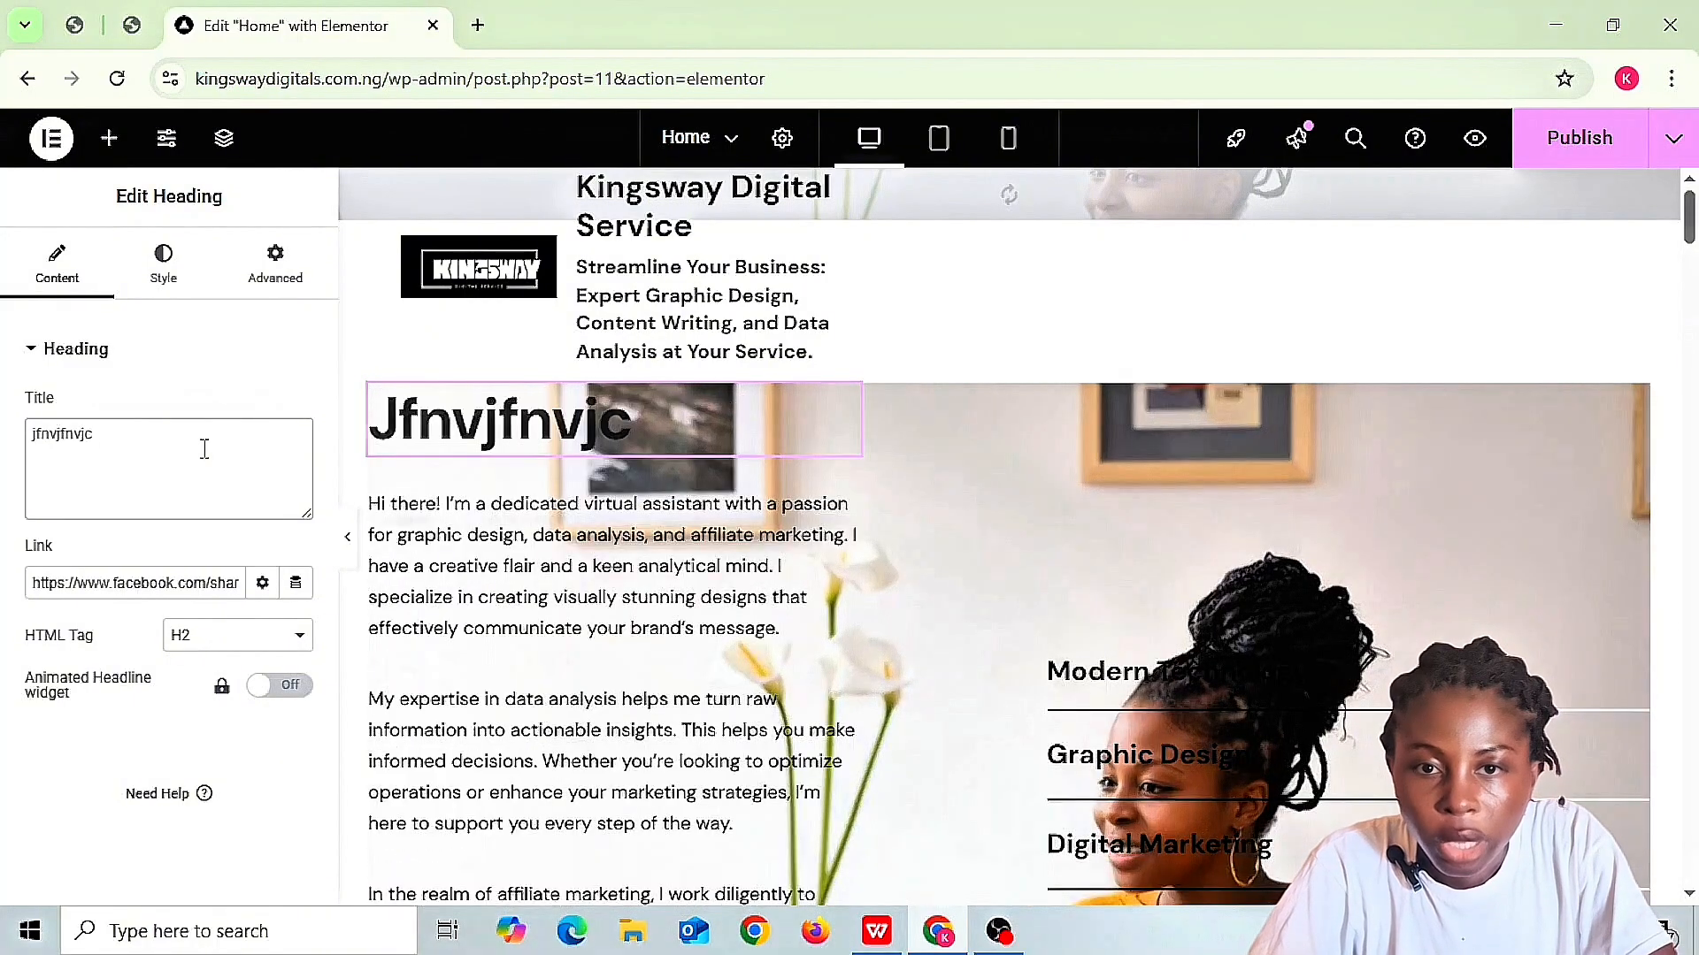
text(dkd)
key(BackSpace)
key(BackSpace)
key(BackSpace)
key(BackSpace)
key(BackSpace)
key(BackSpace)
key(BackSpace)
key(BackSpace)
key(BackSpace)
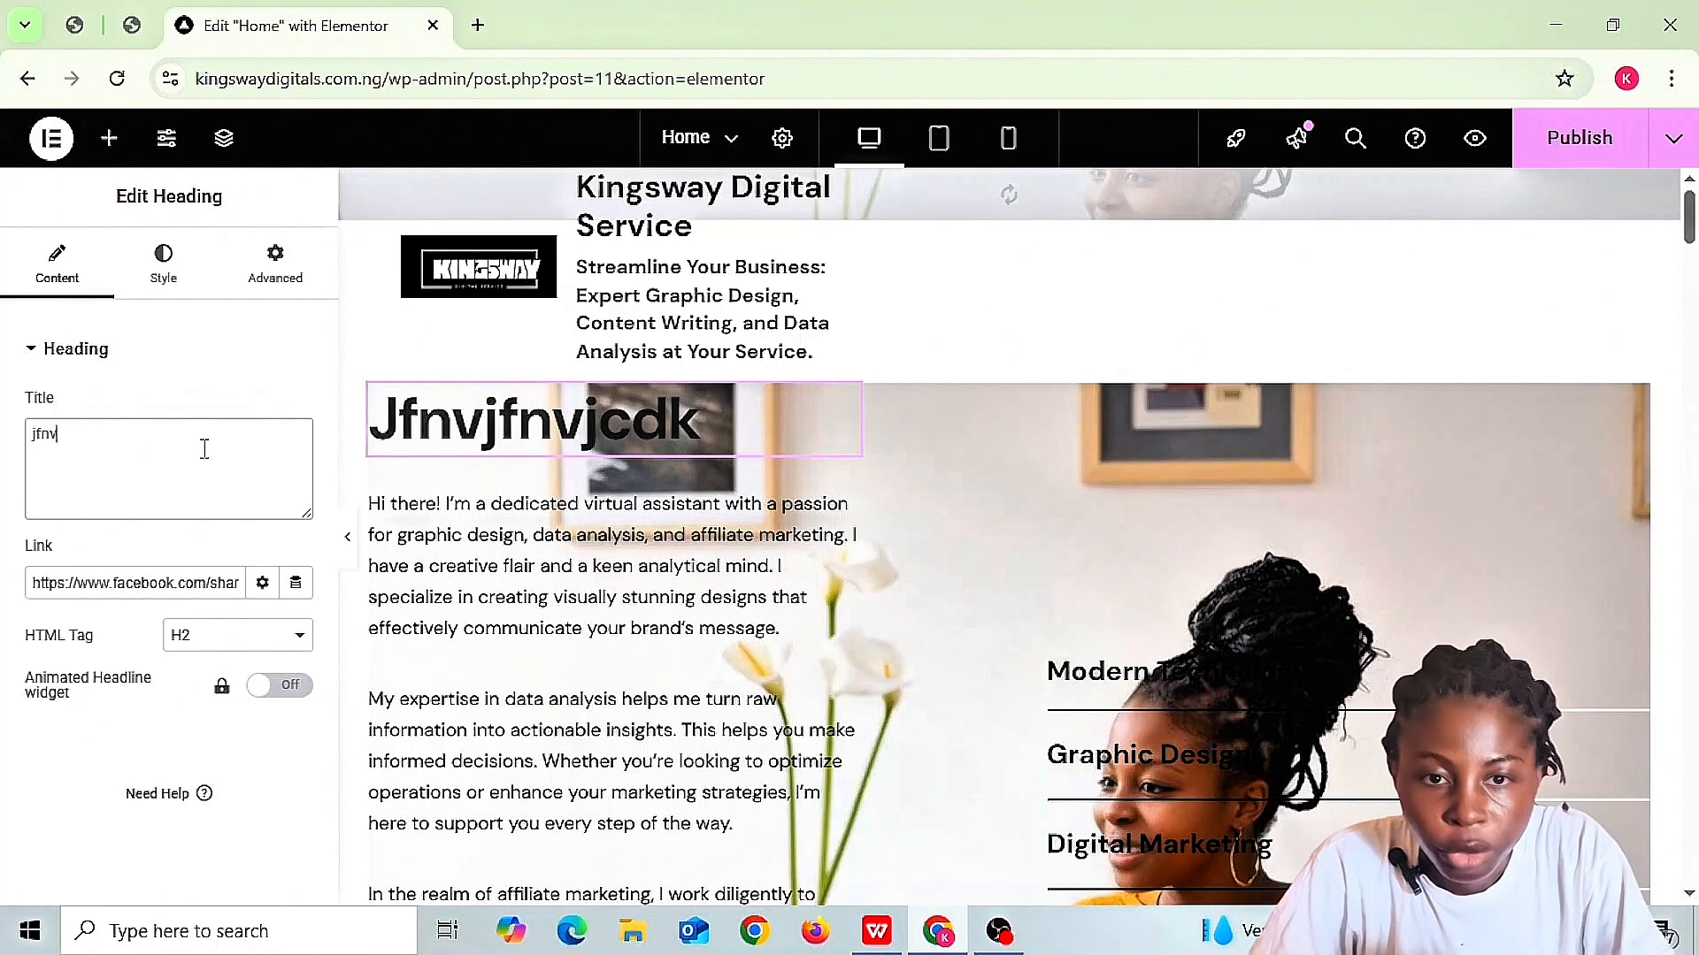
key(BackSpace)
key(BackSpace)
key(BackSpace)
key(BackSpace)
key(ctrl+v)
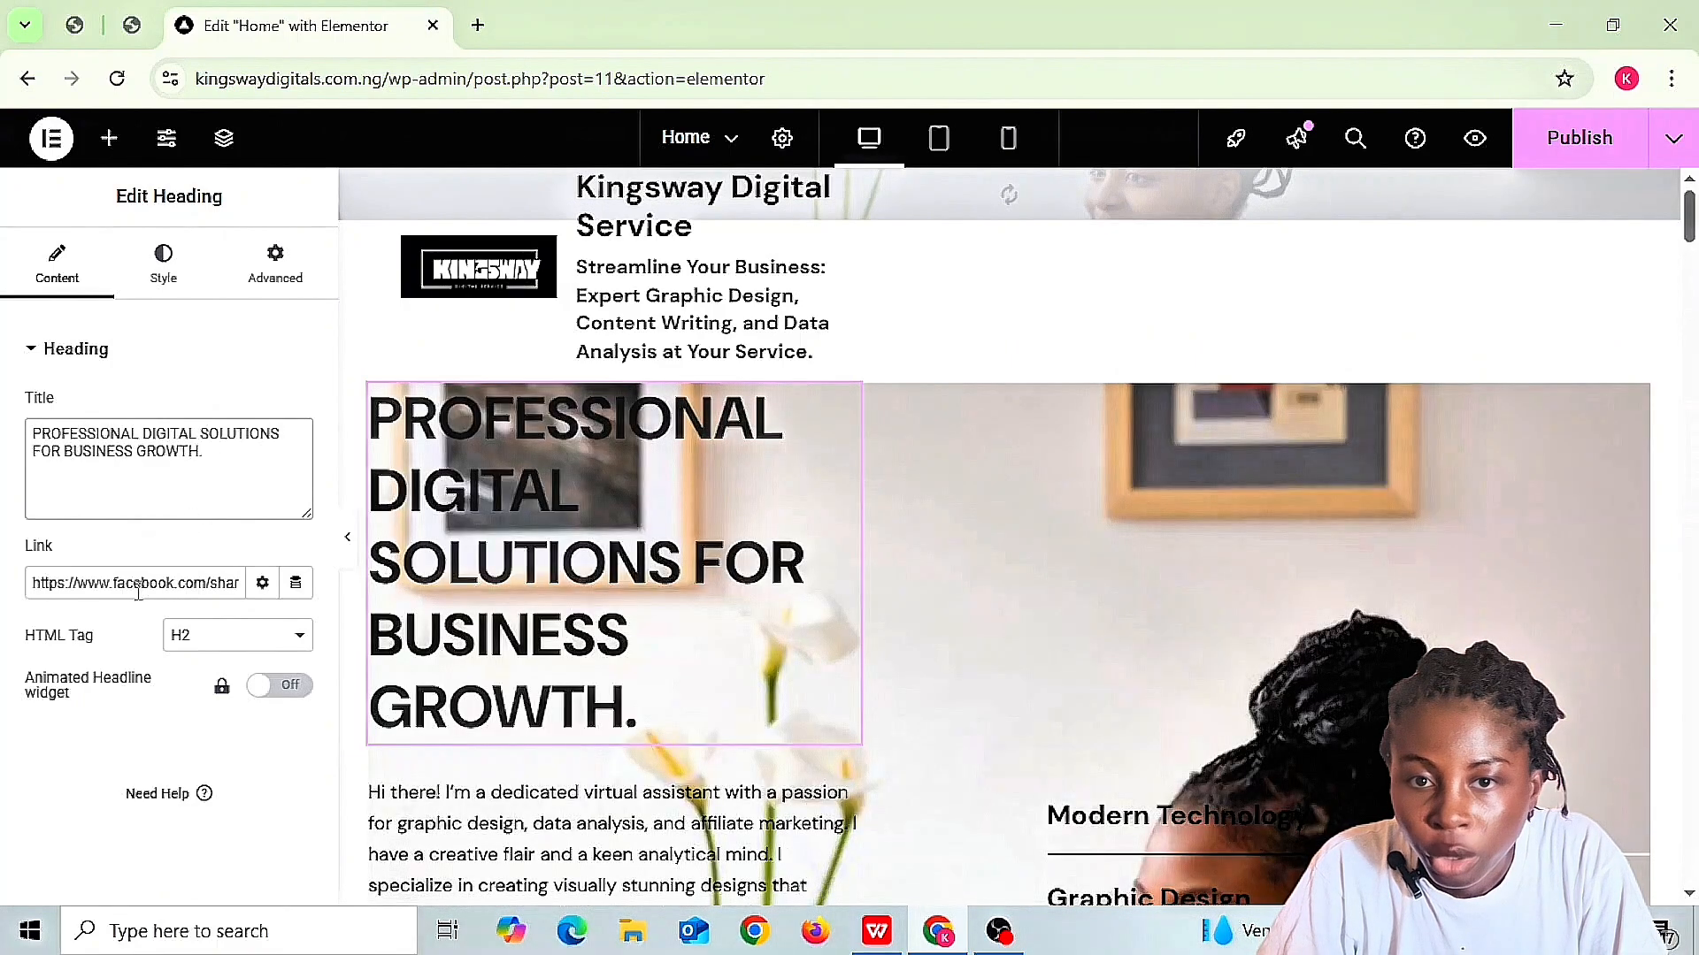
click(181, 580)
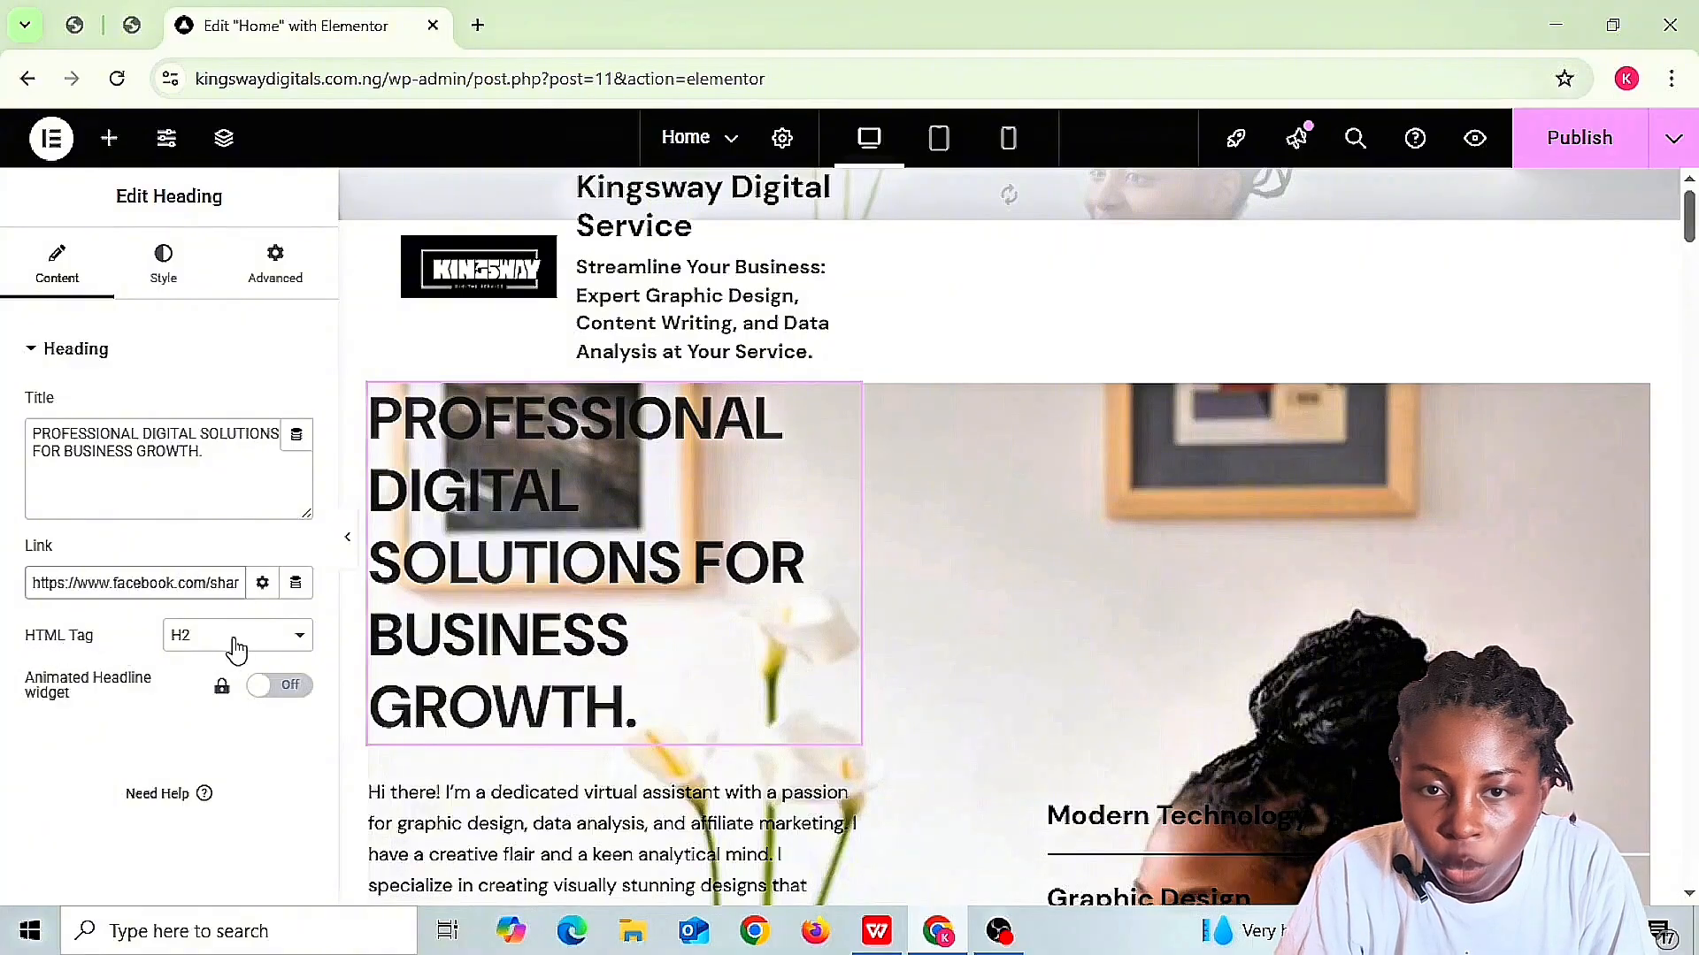
- Try H1 and H4 tags on the hero heading, then settle on H2
click(304, 639)
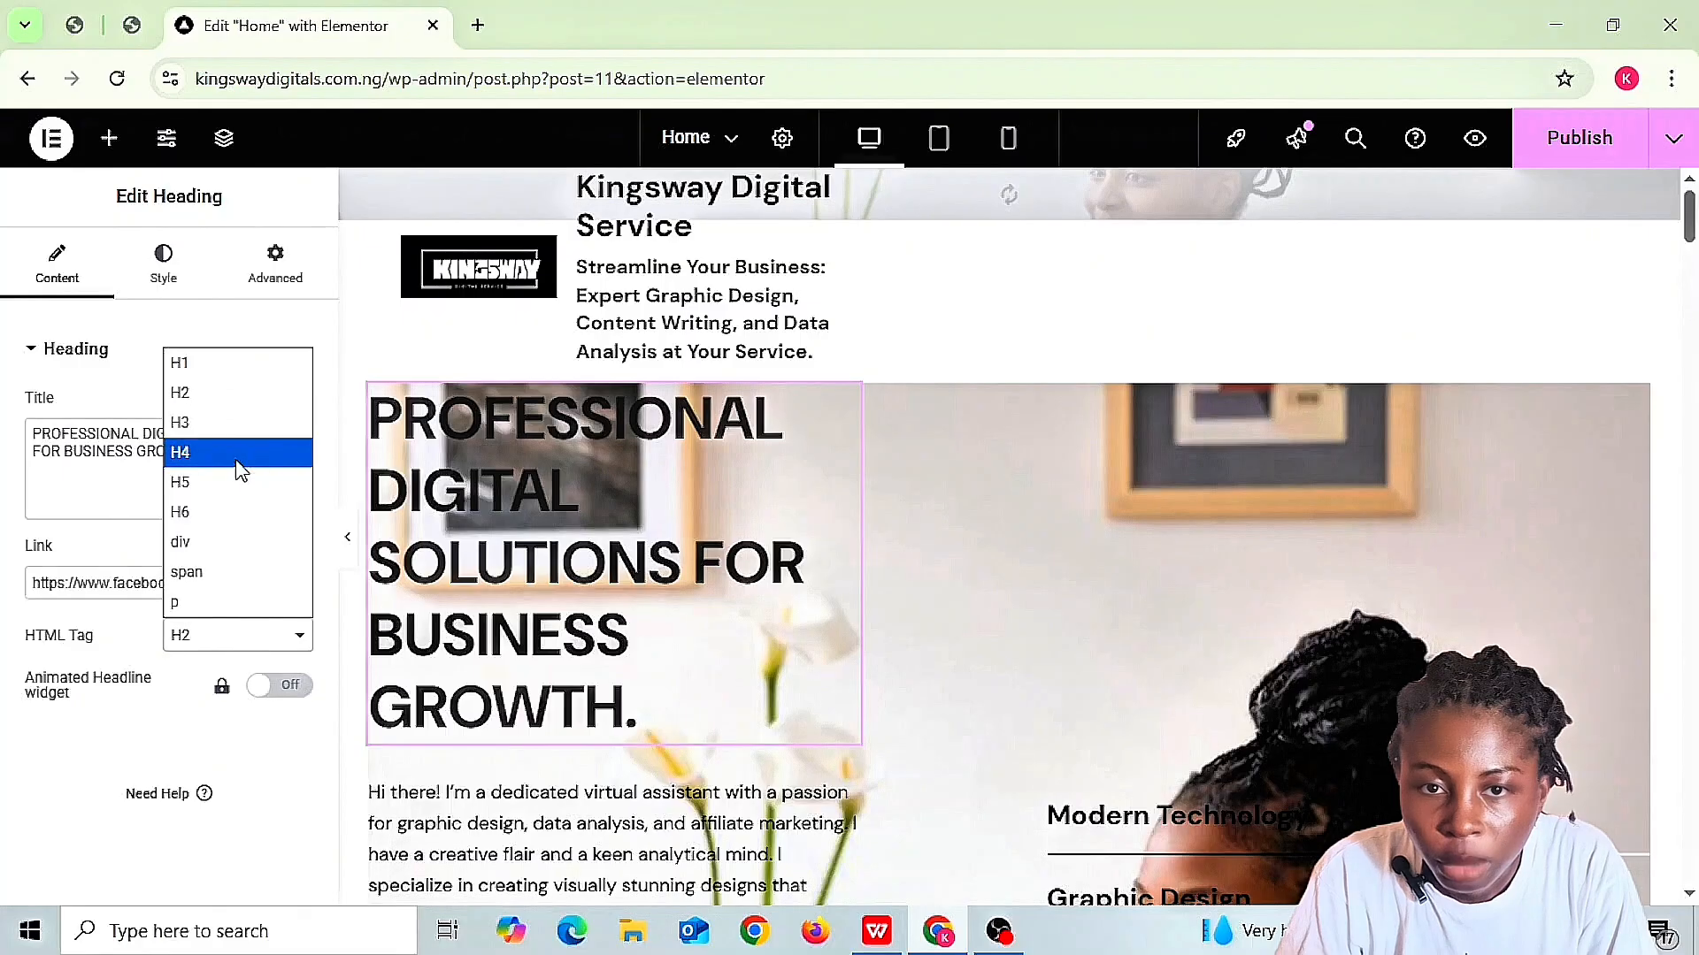
click(199, 360)
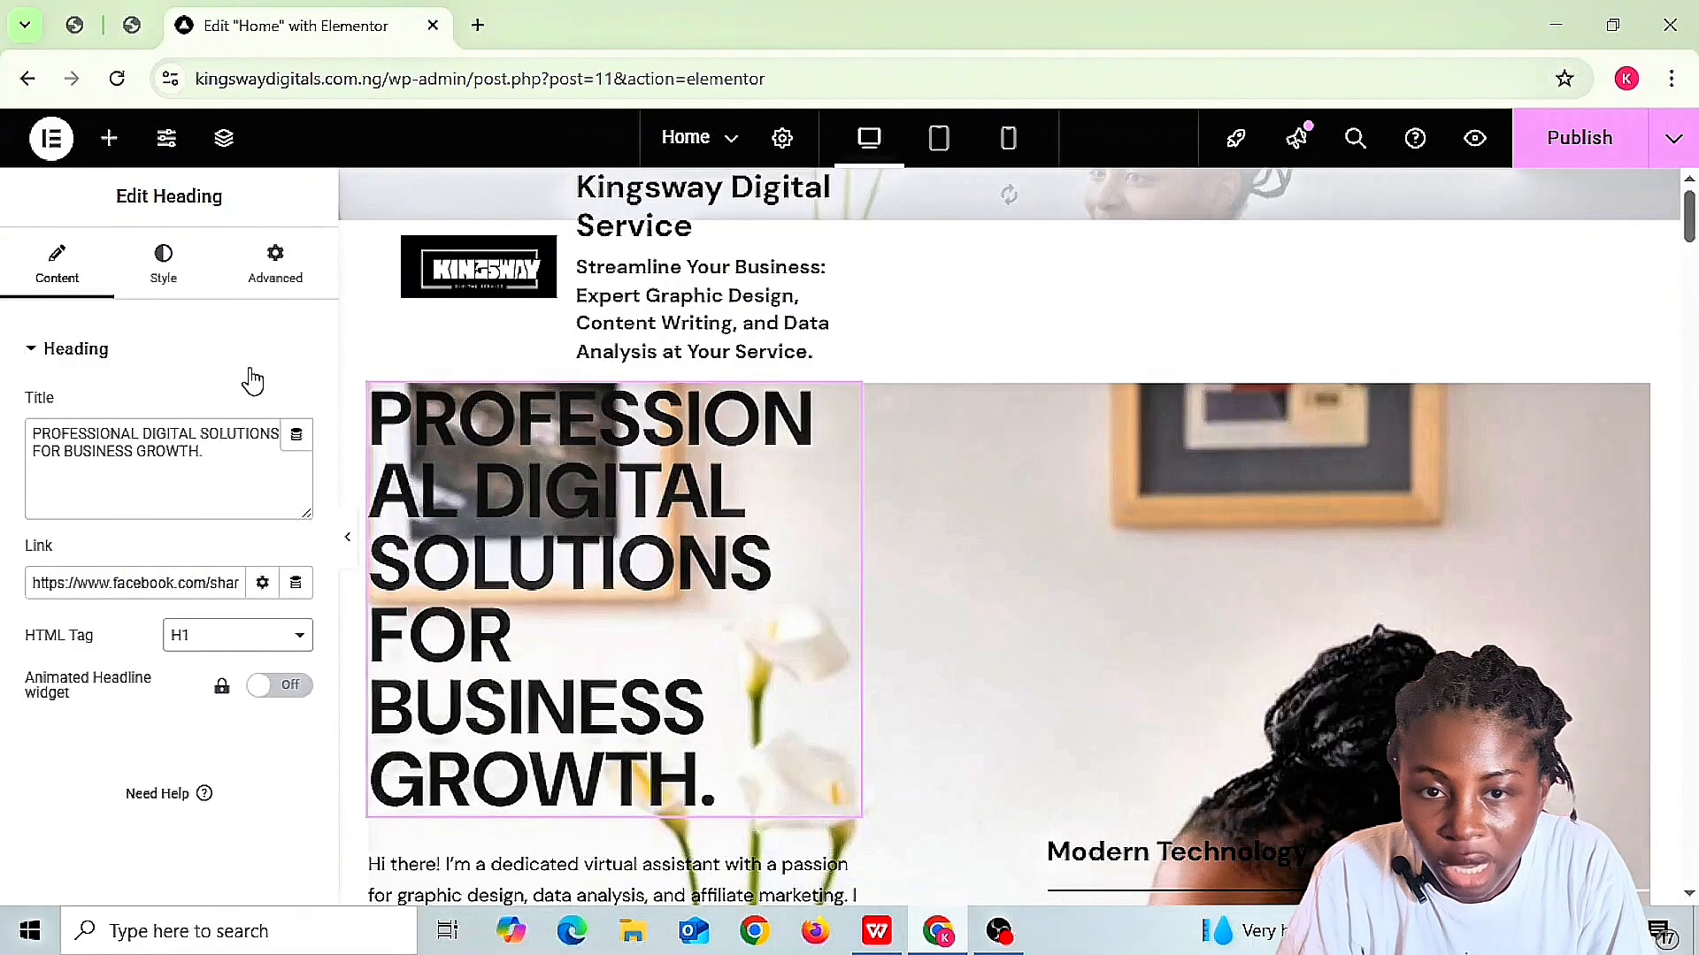
click(305, 642)
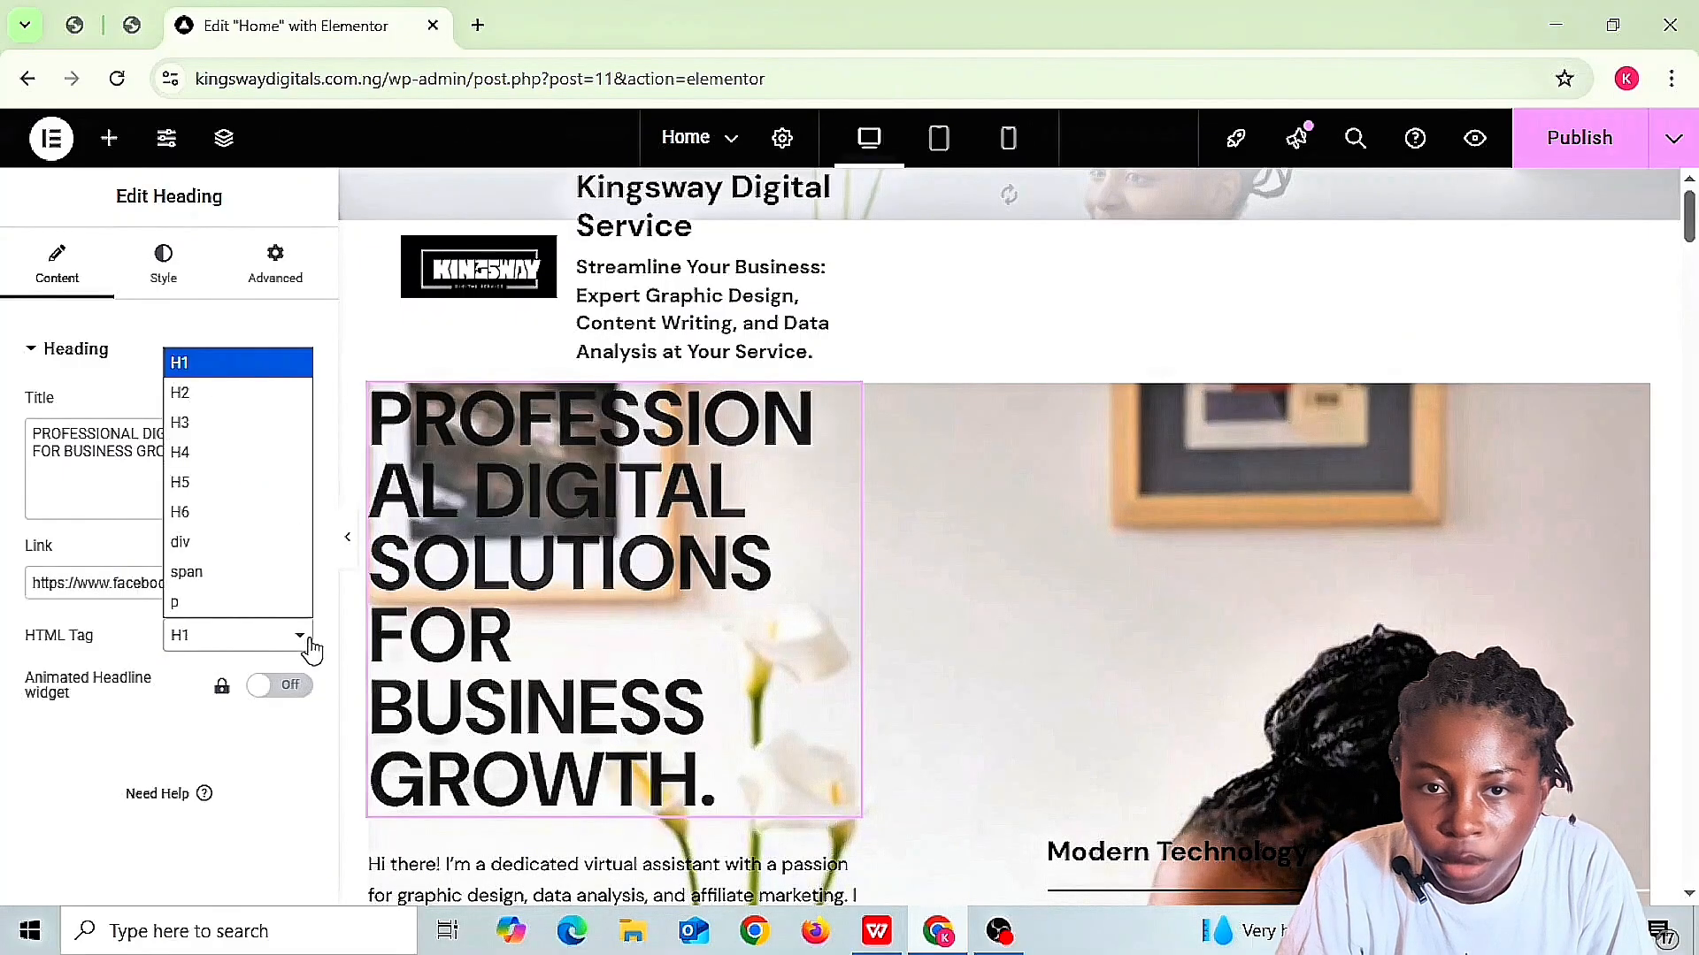
click(213, 410)
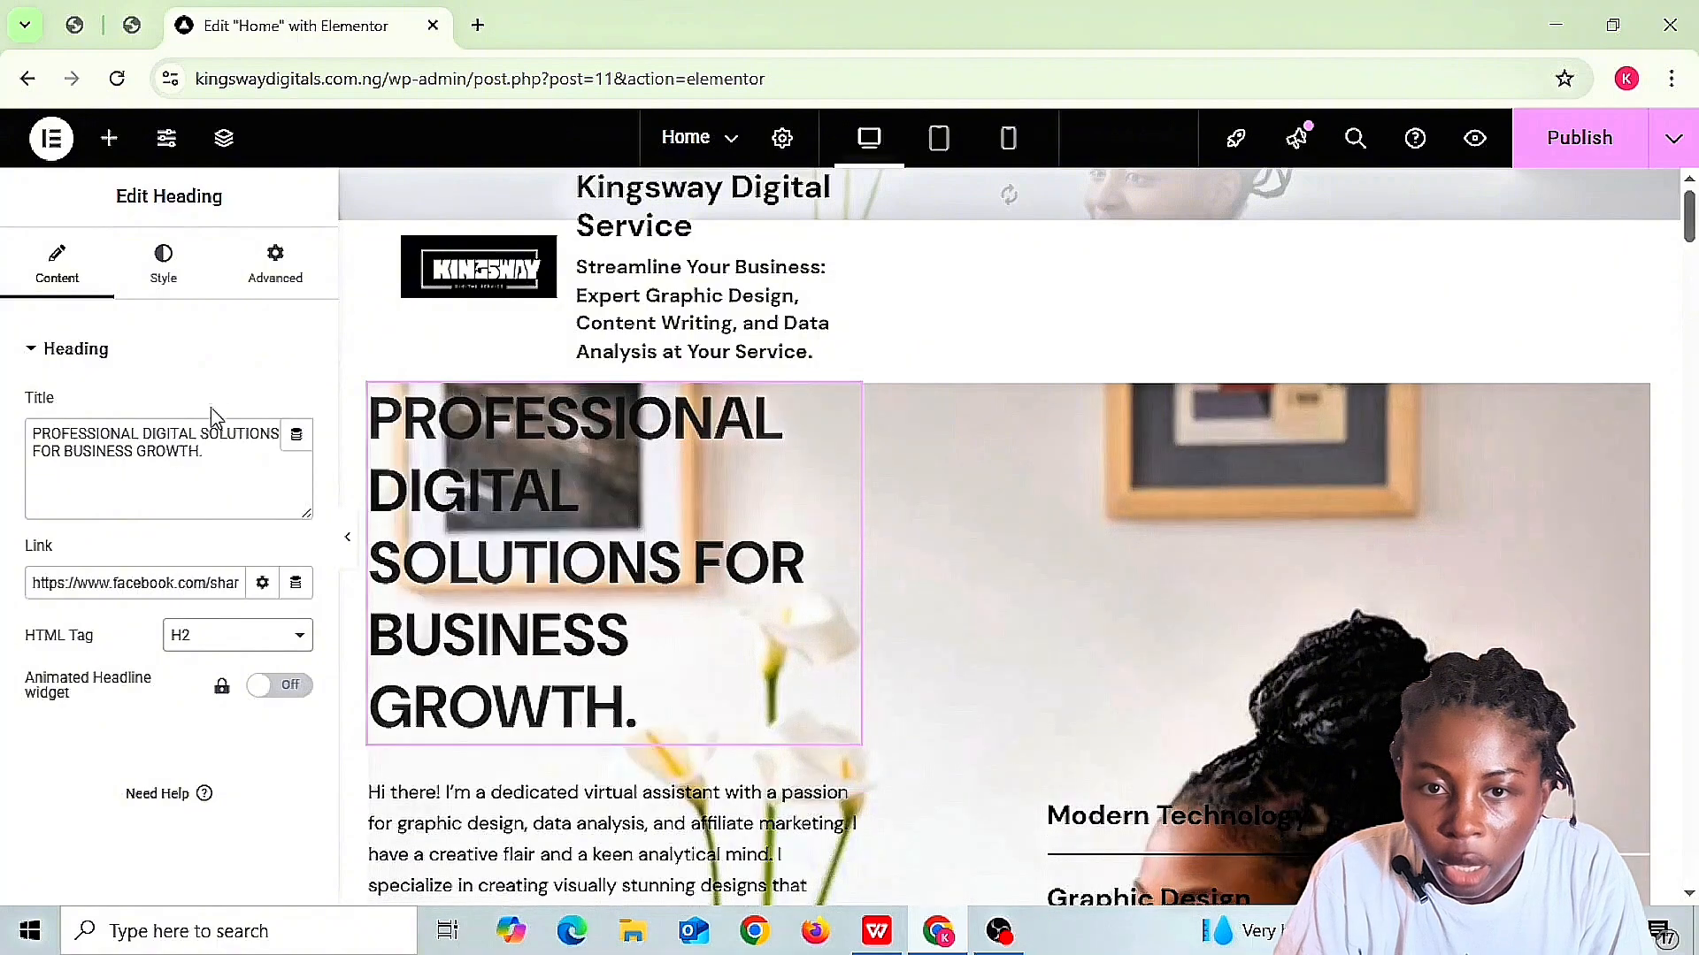
click(300, 640)
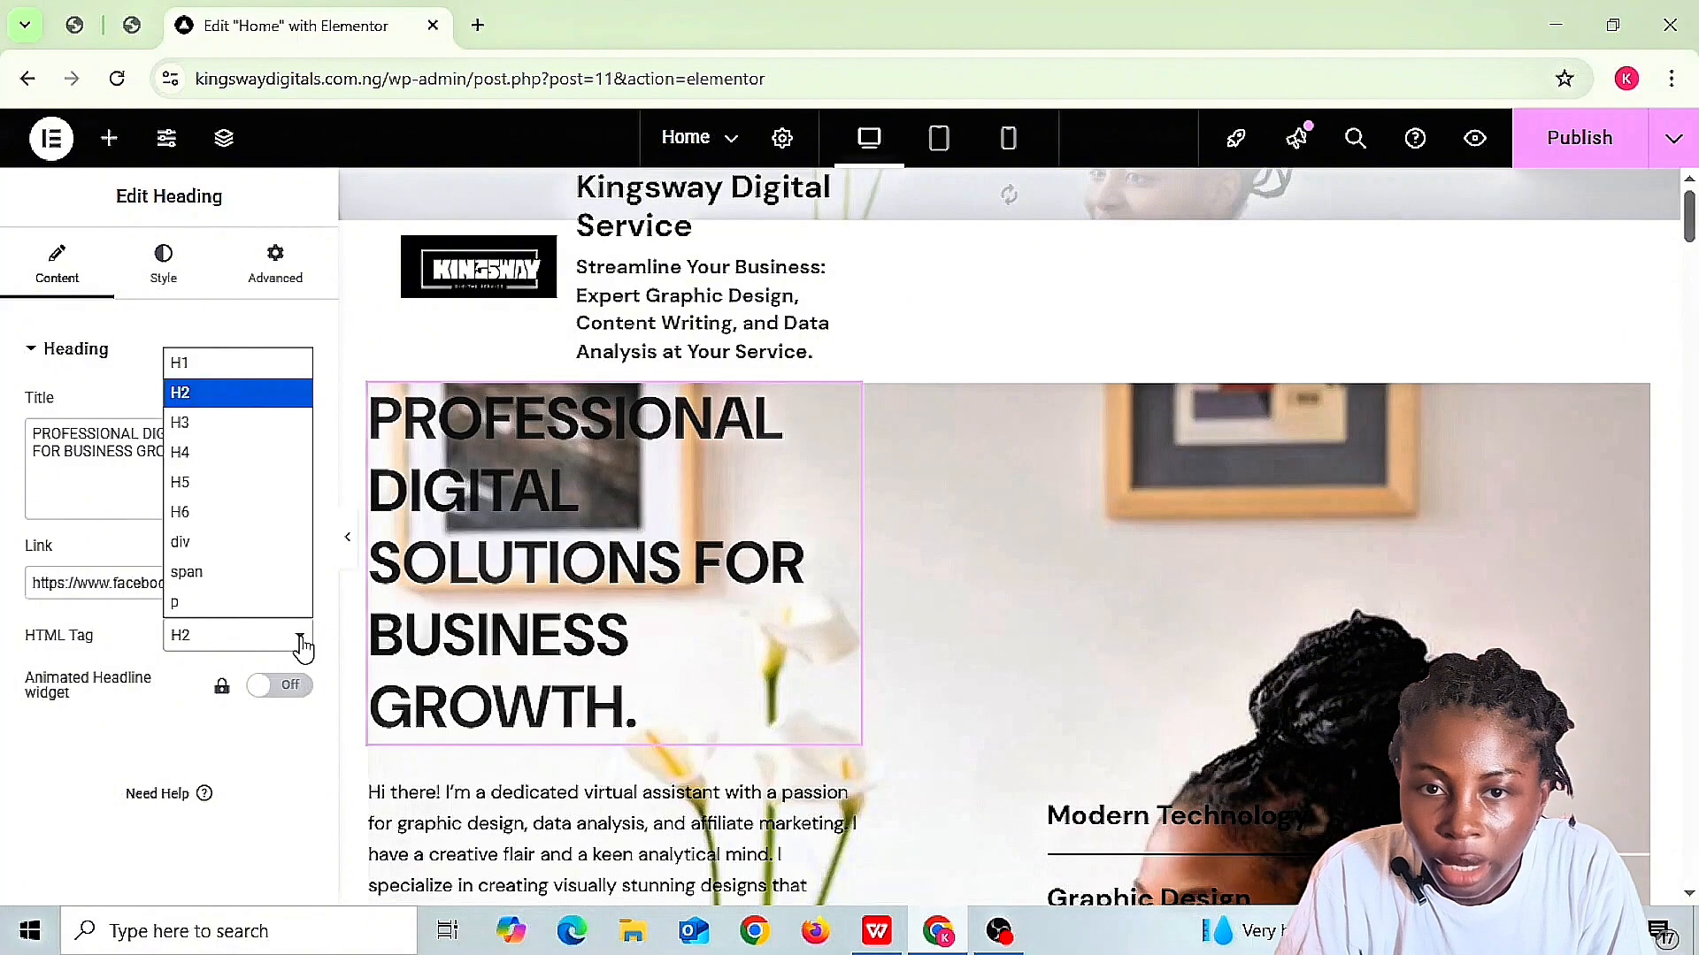
click(219, 454)
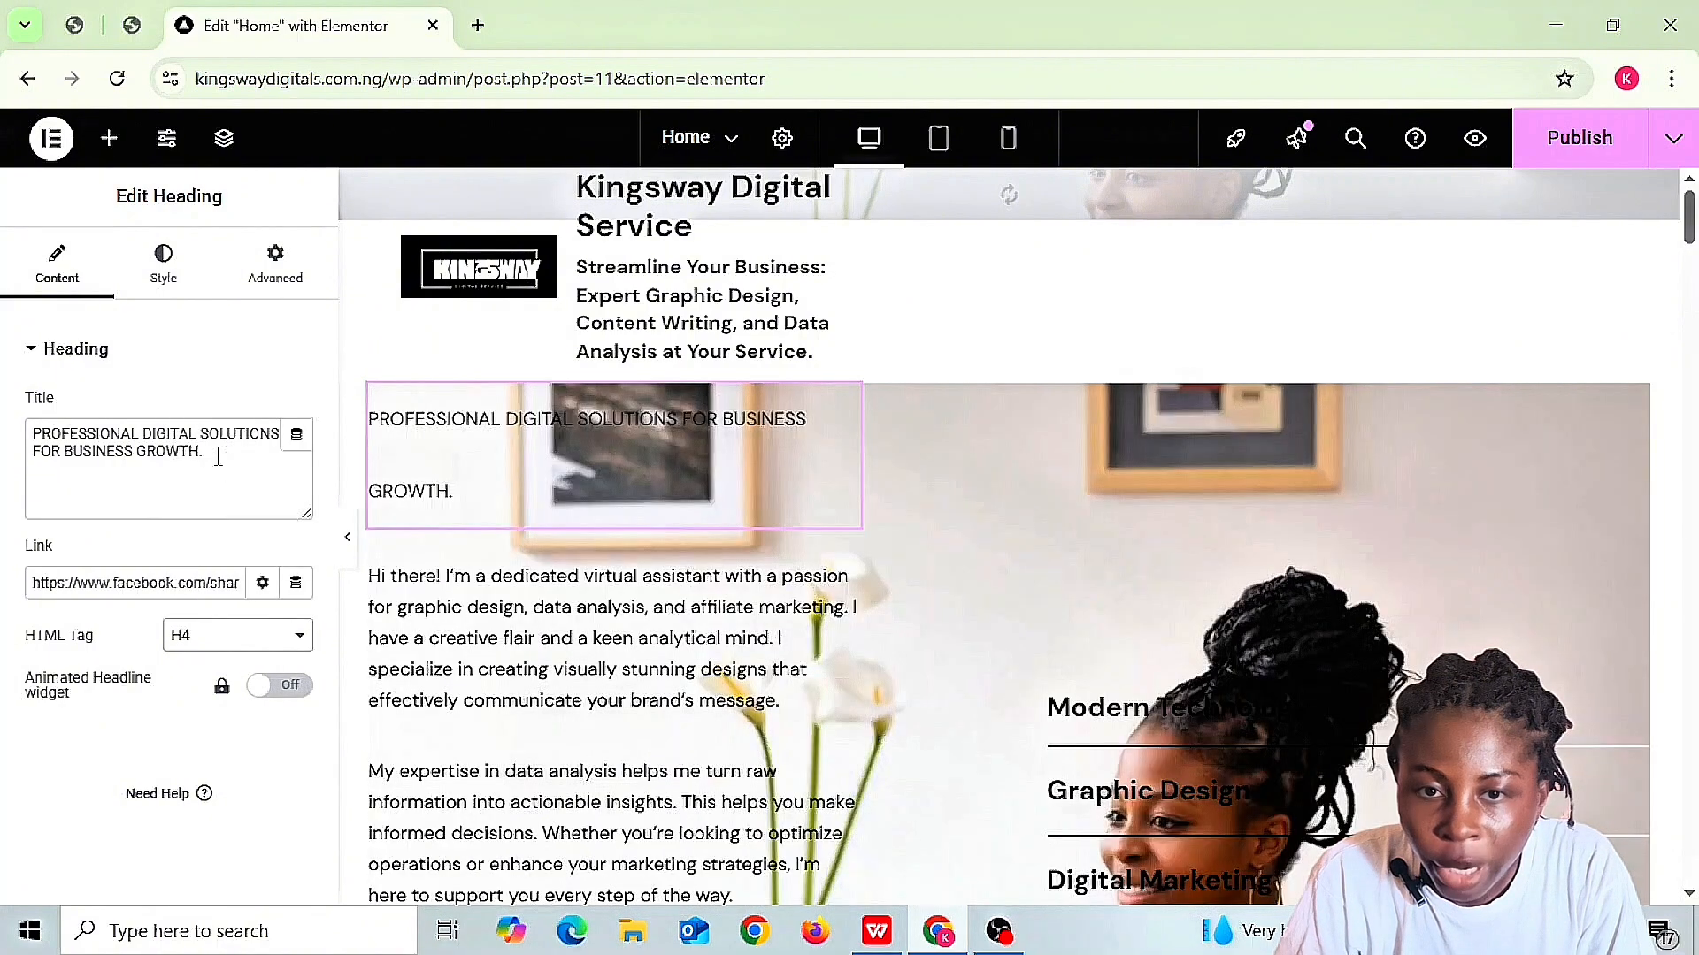
click(303, 637)
click(308, 639)
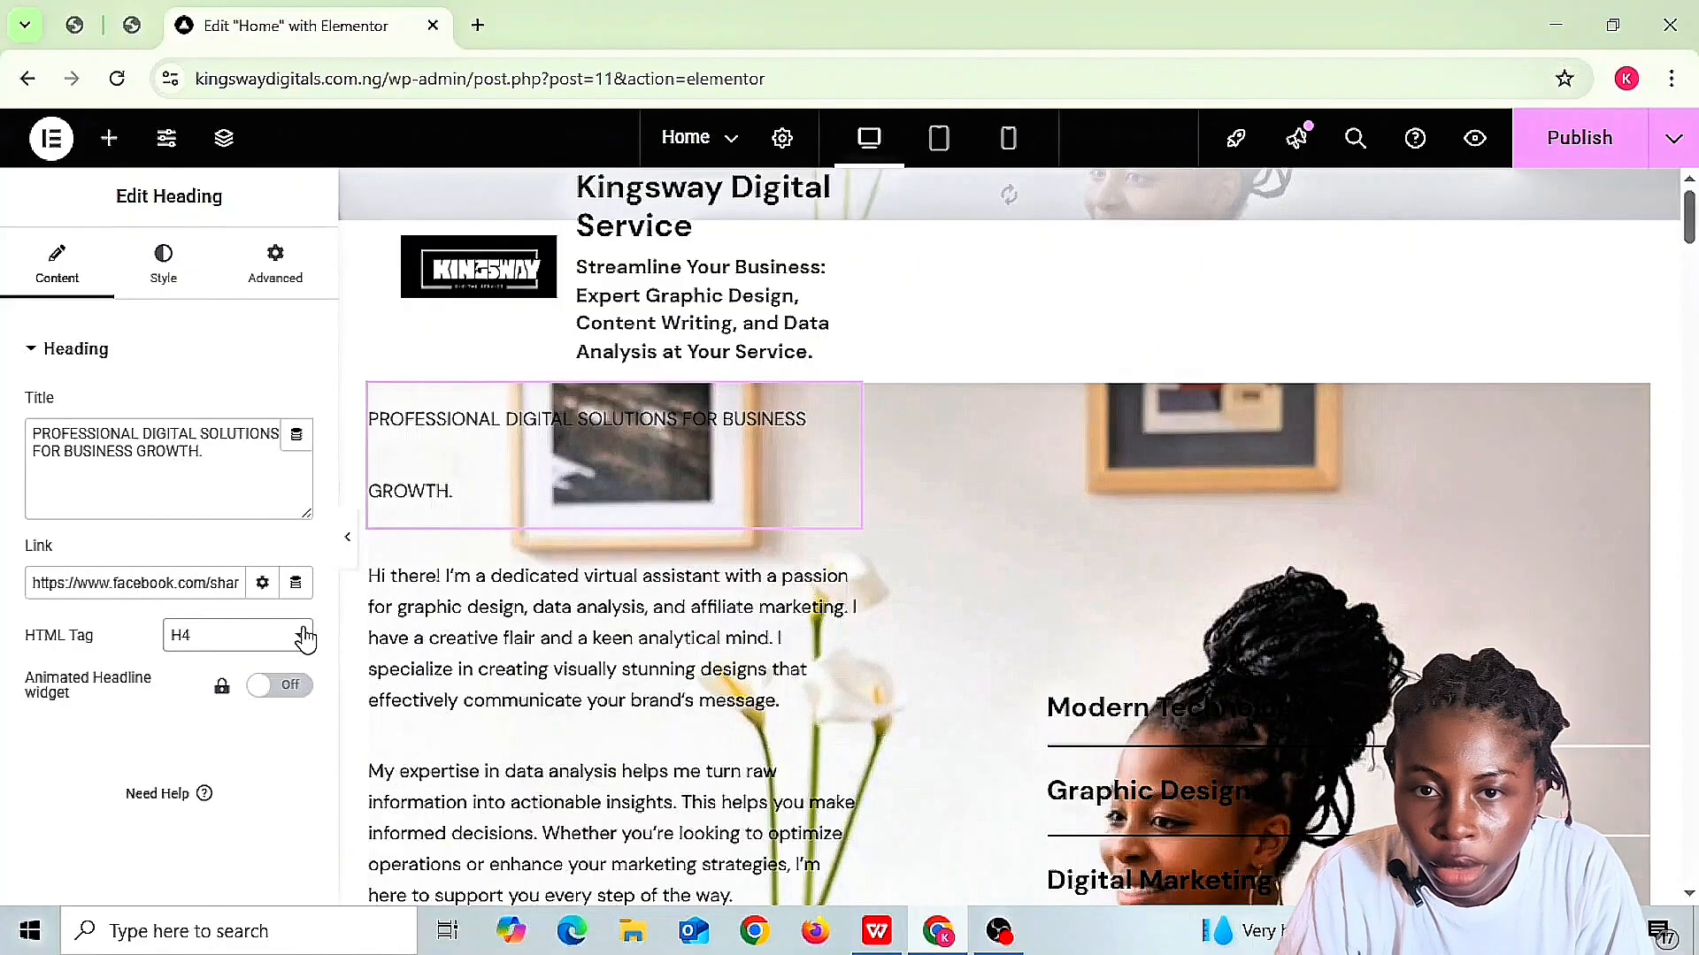
click(304, 639)
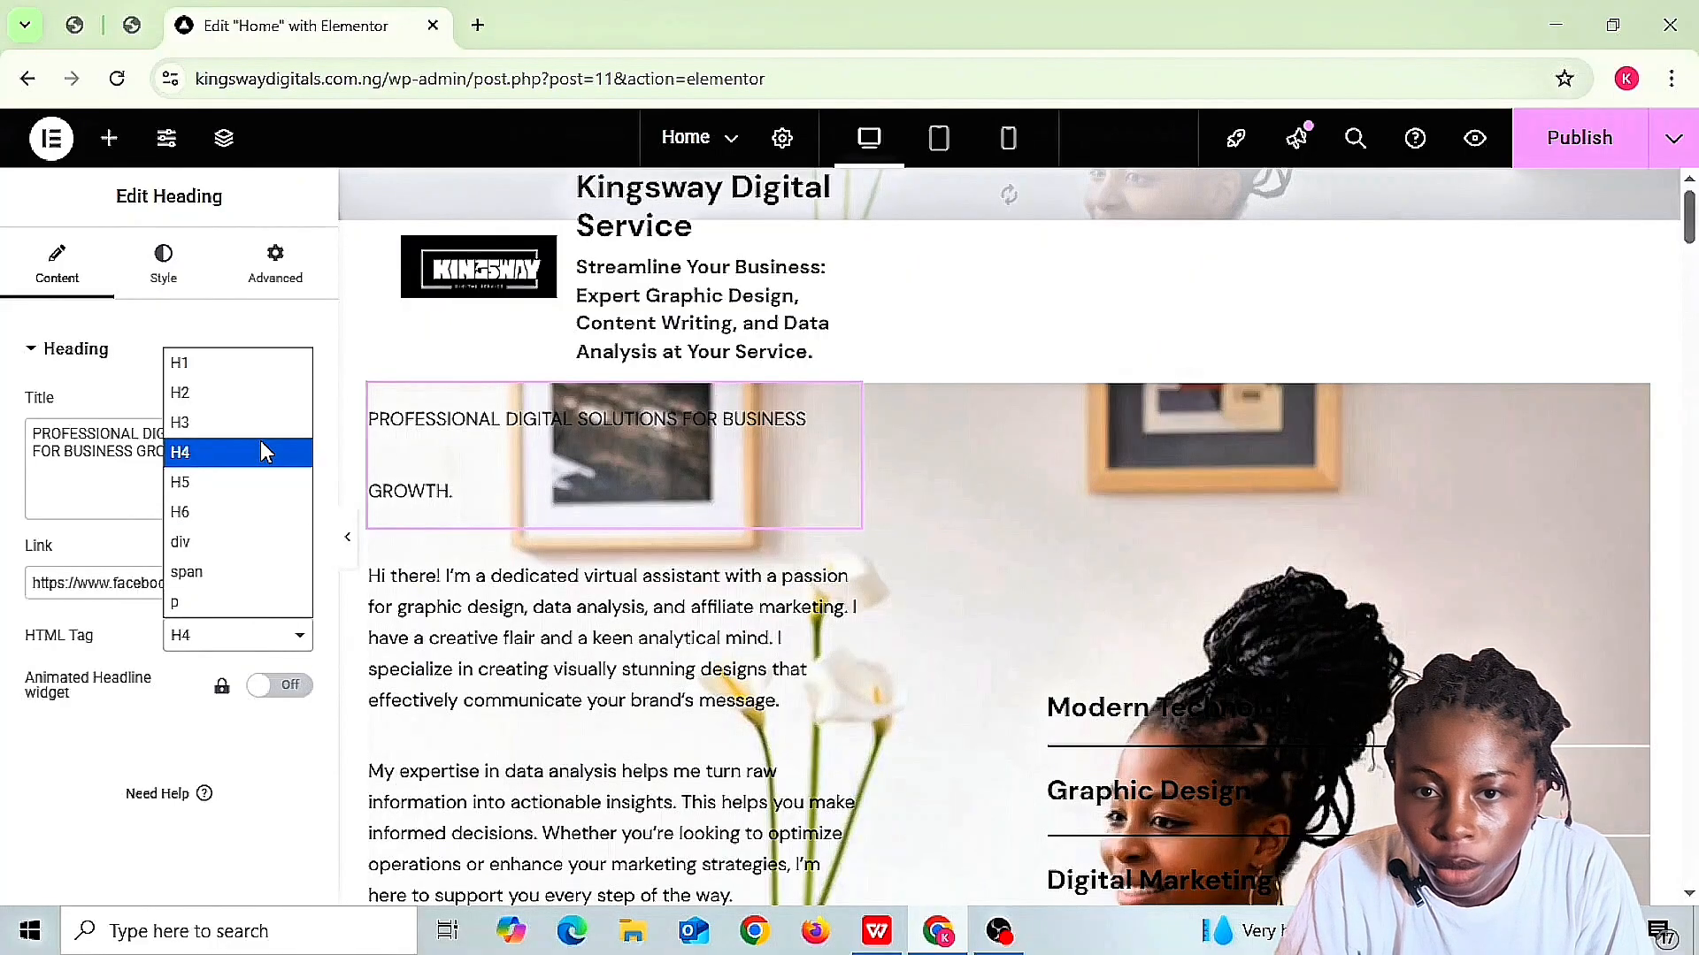
click(230, 392)
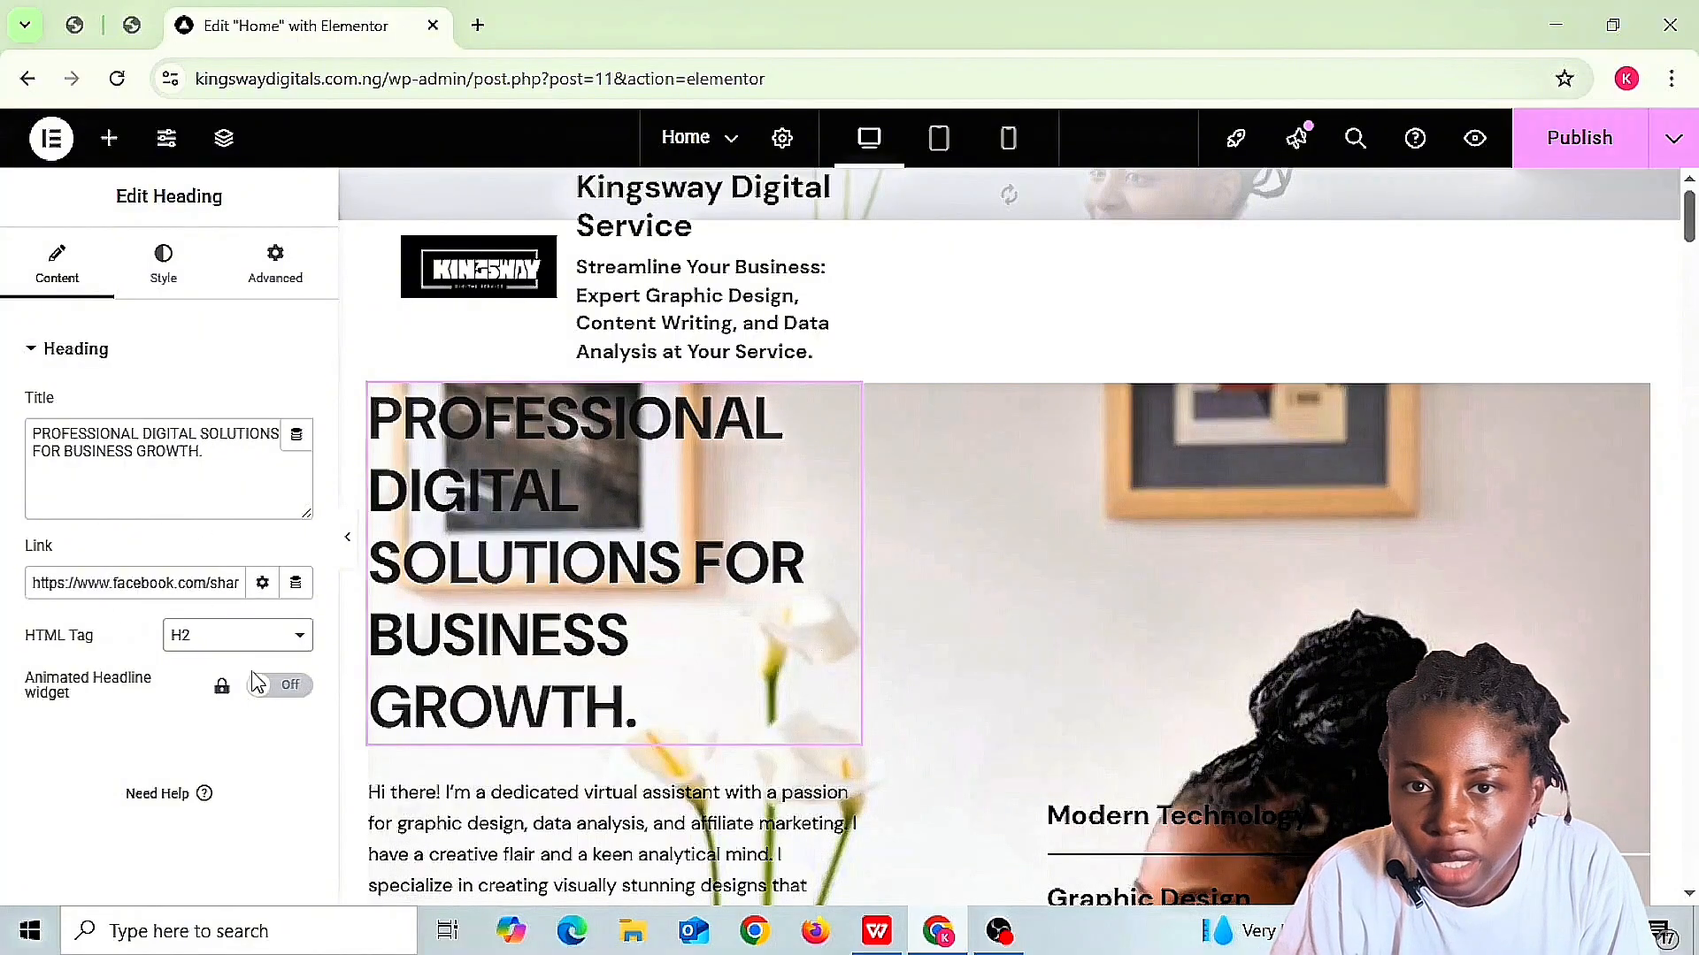
- In the heading's Style tab, try center, right and justify alignment, then keep Left
click(158, 264)
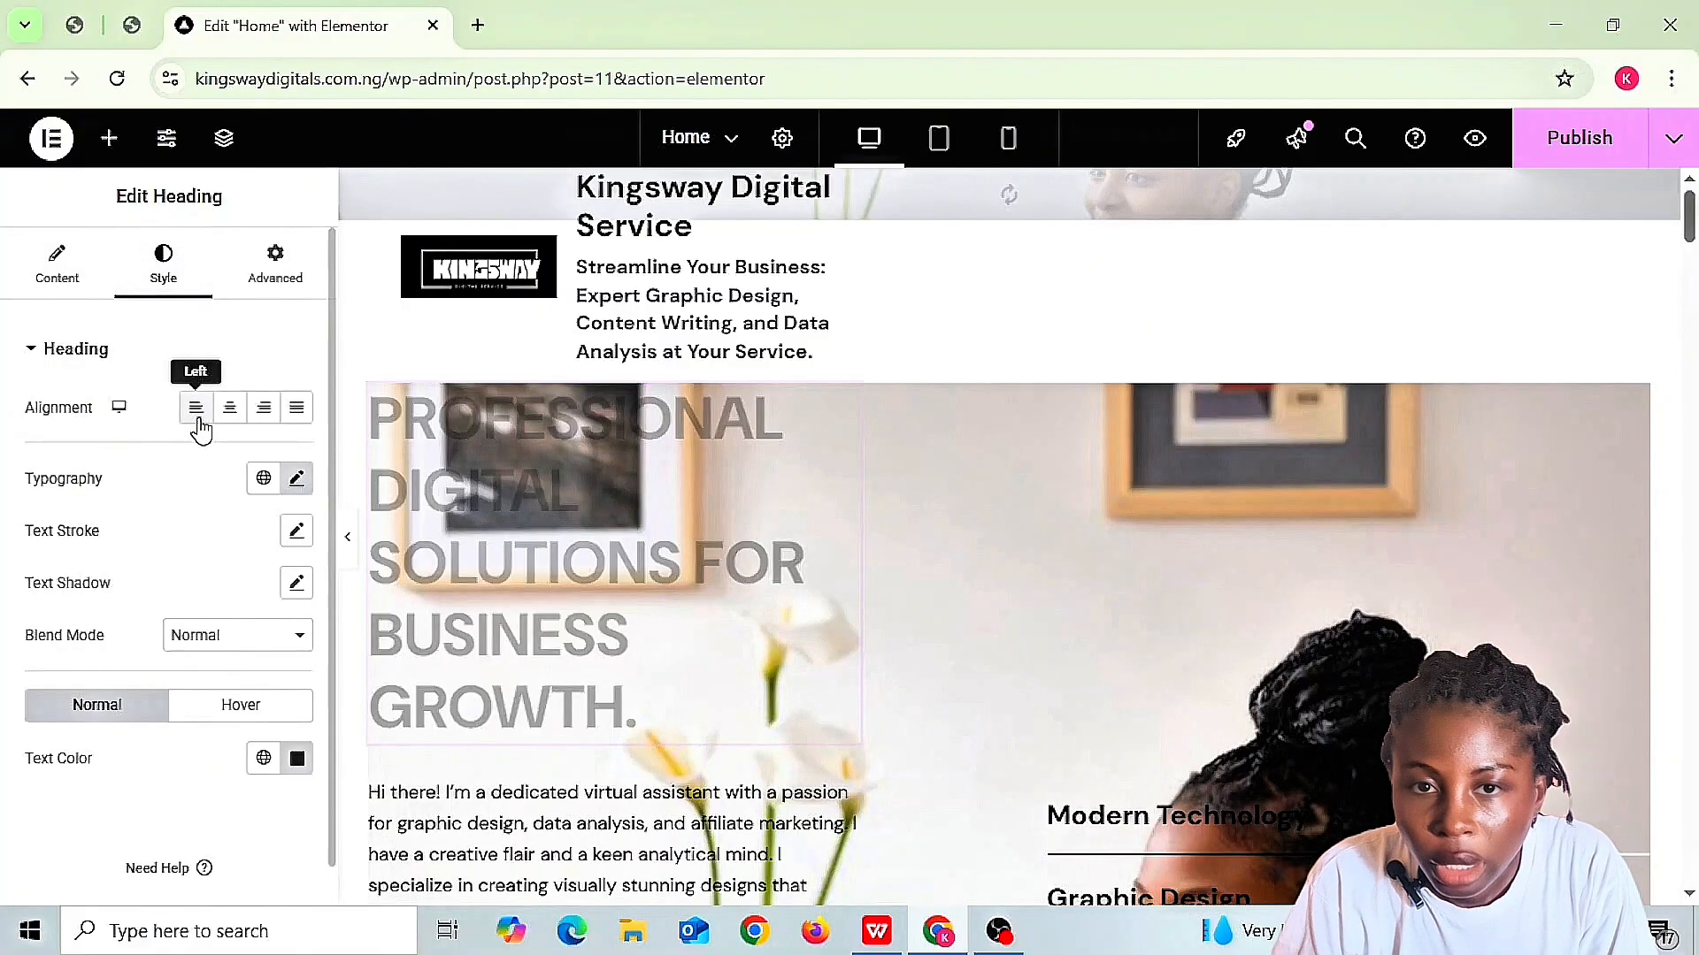
click(244, 421)
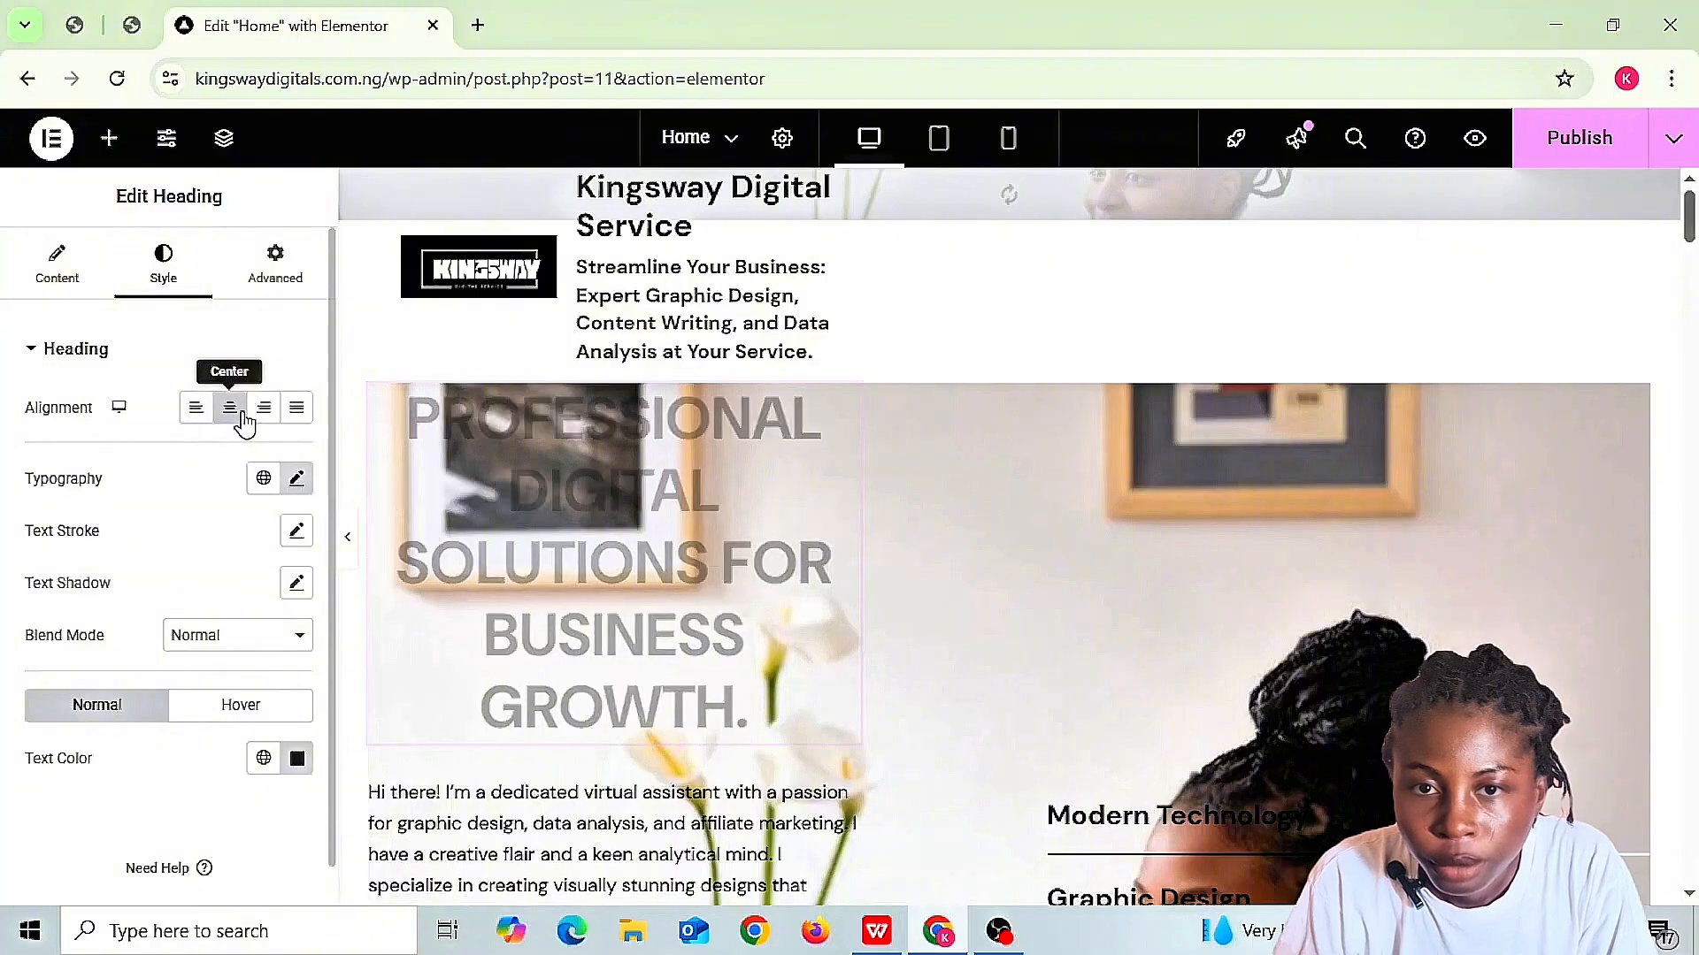
click(268, 416)
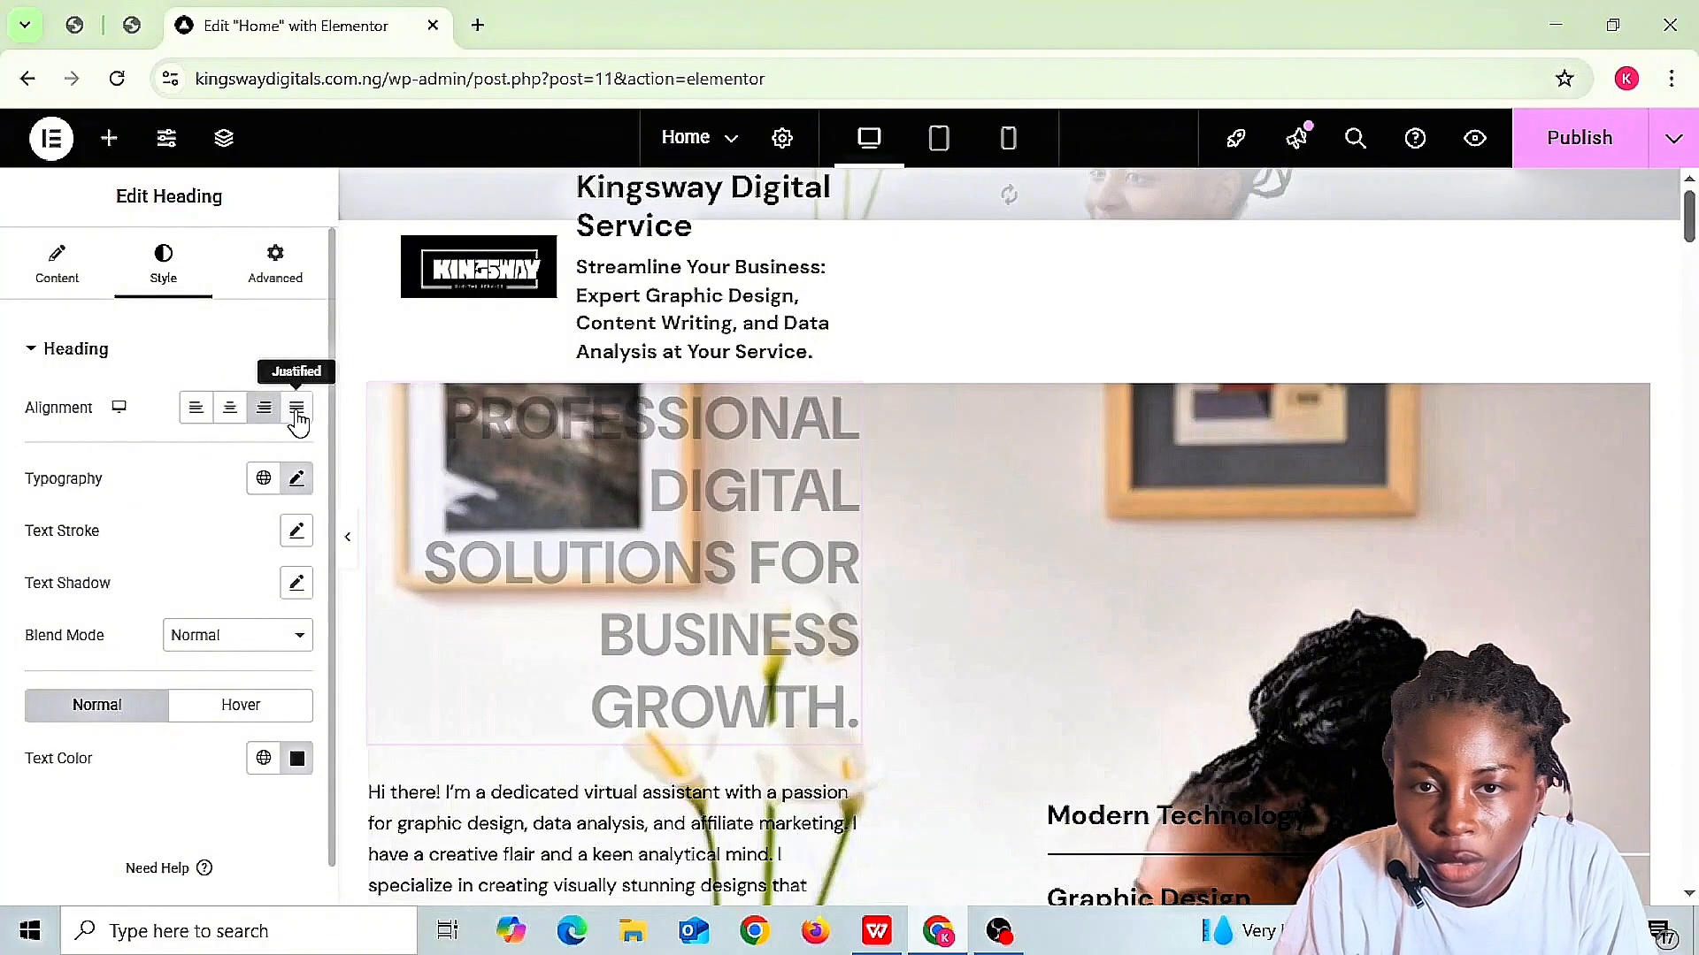
click(296, 411)
click(192, 413)
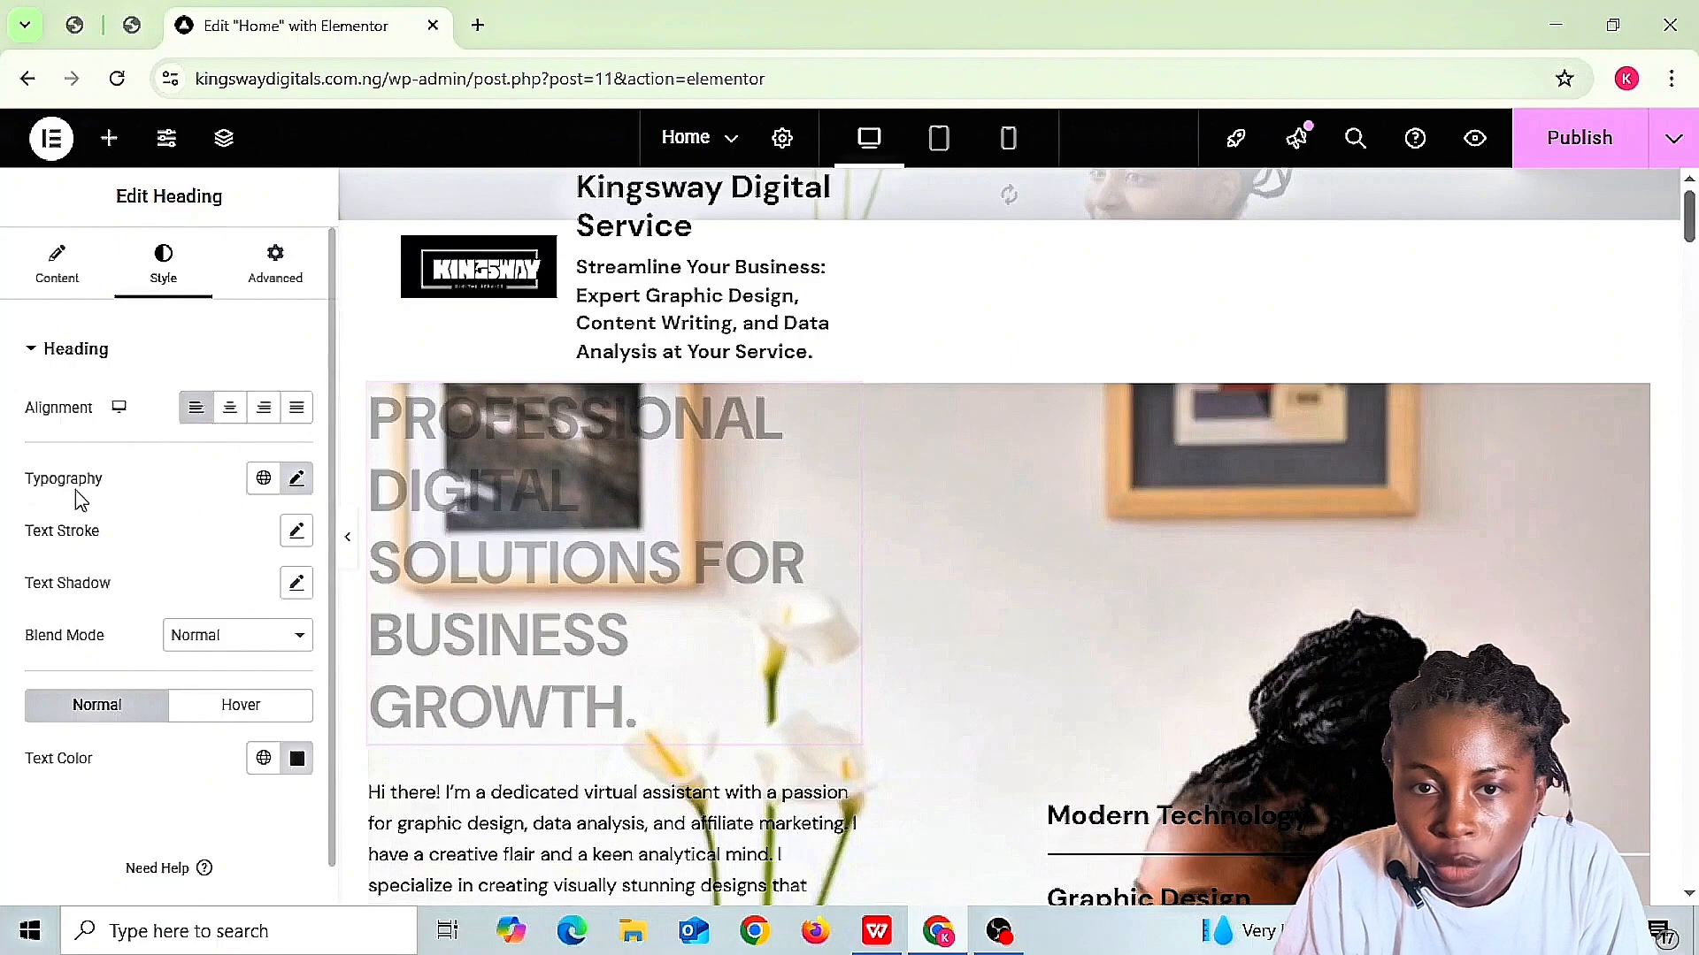
- Set the heading's typography size to 59 px, keeping the default font family
click(297, 480)
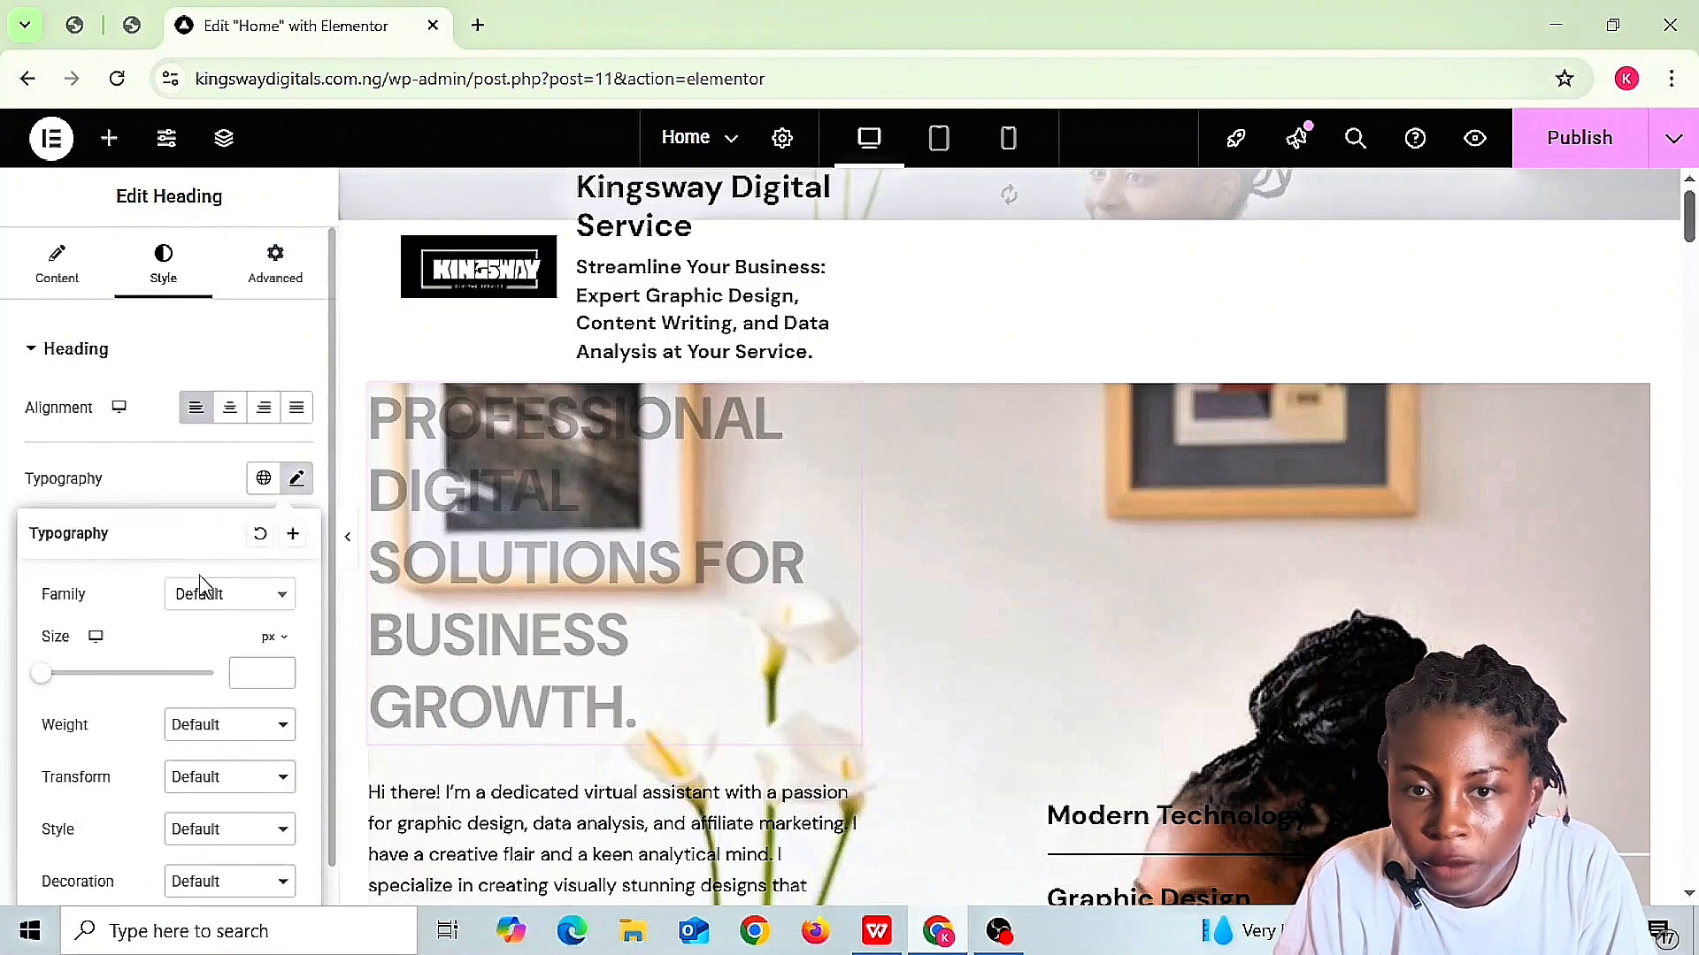
click(277, 599)
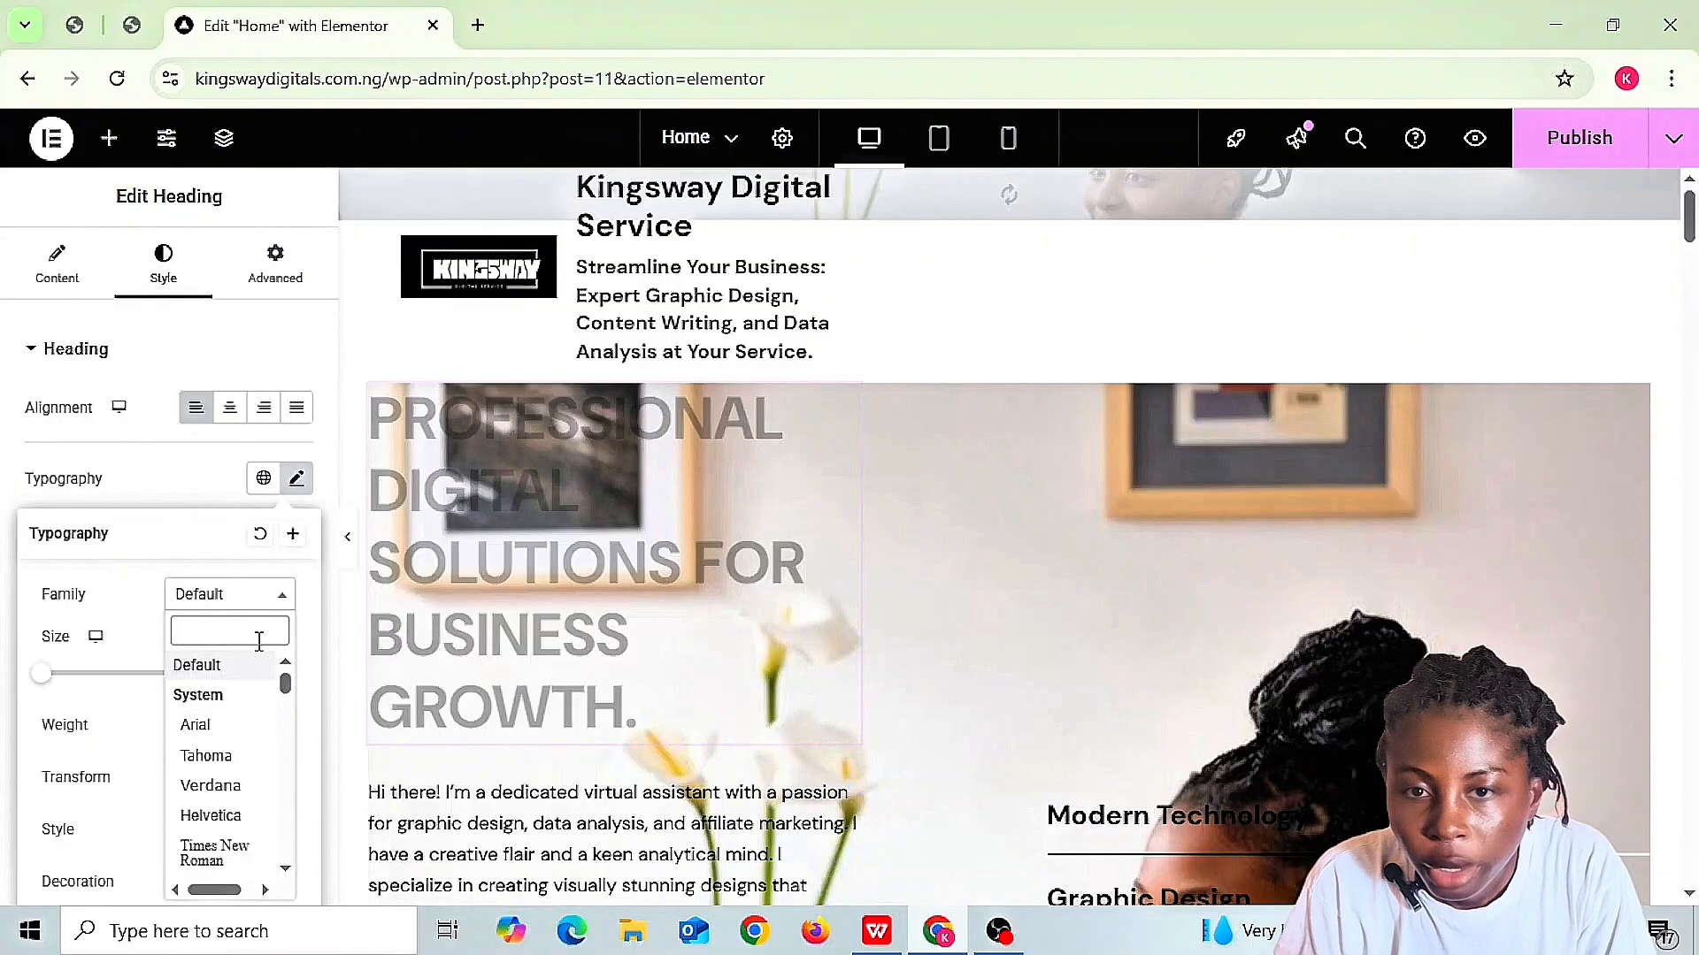
click(263, 668)
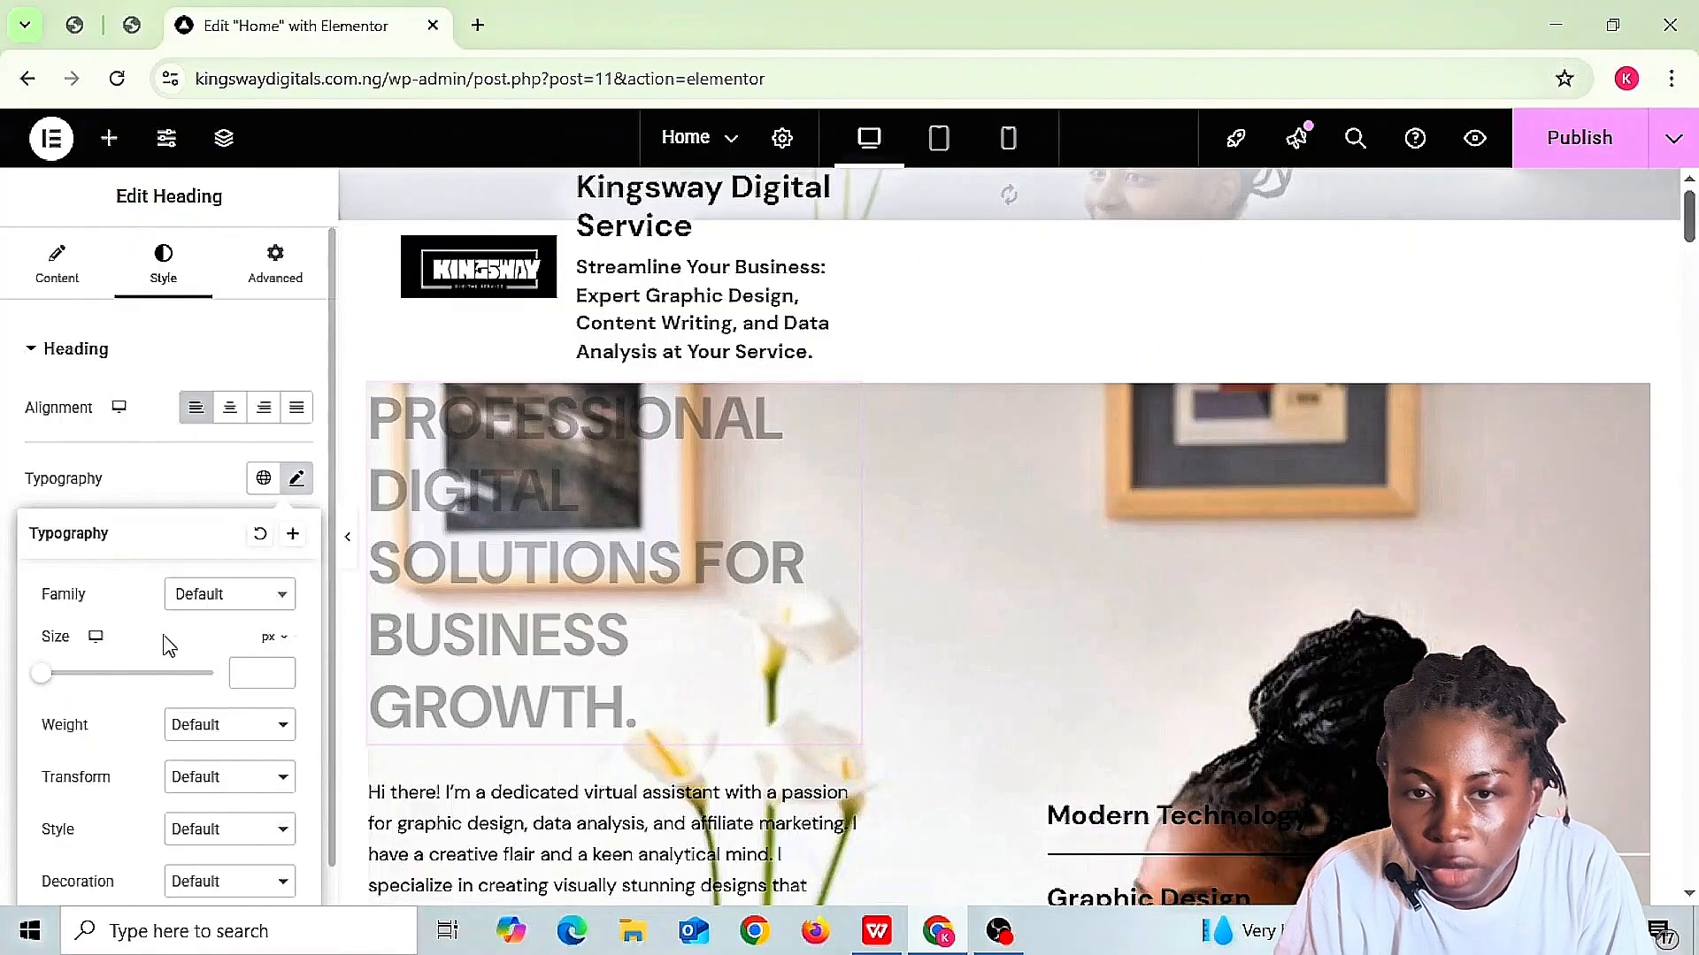
click(78, 686)
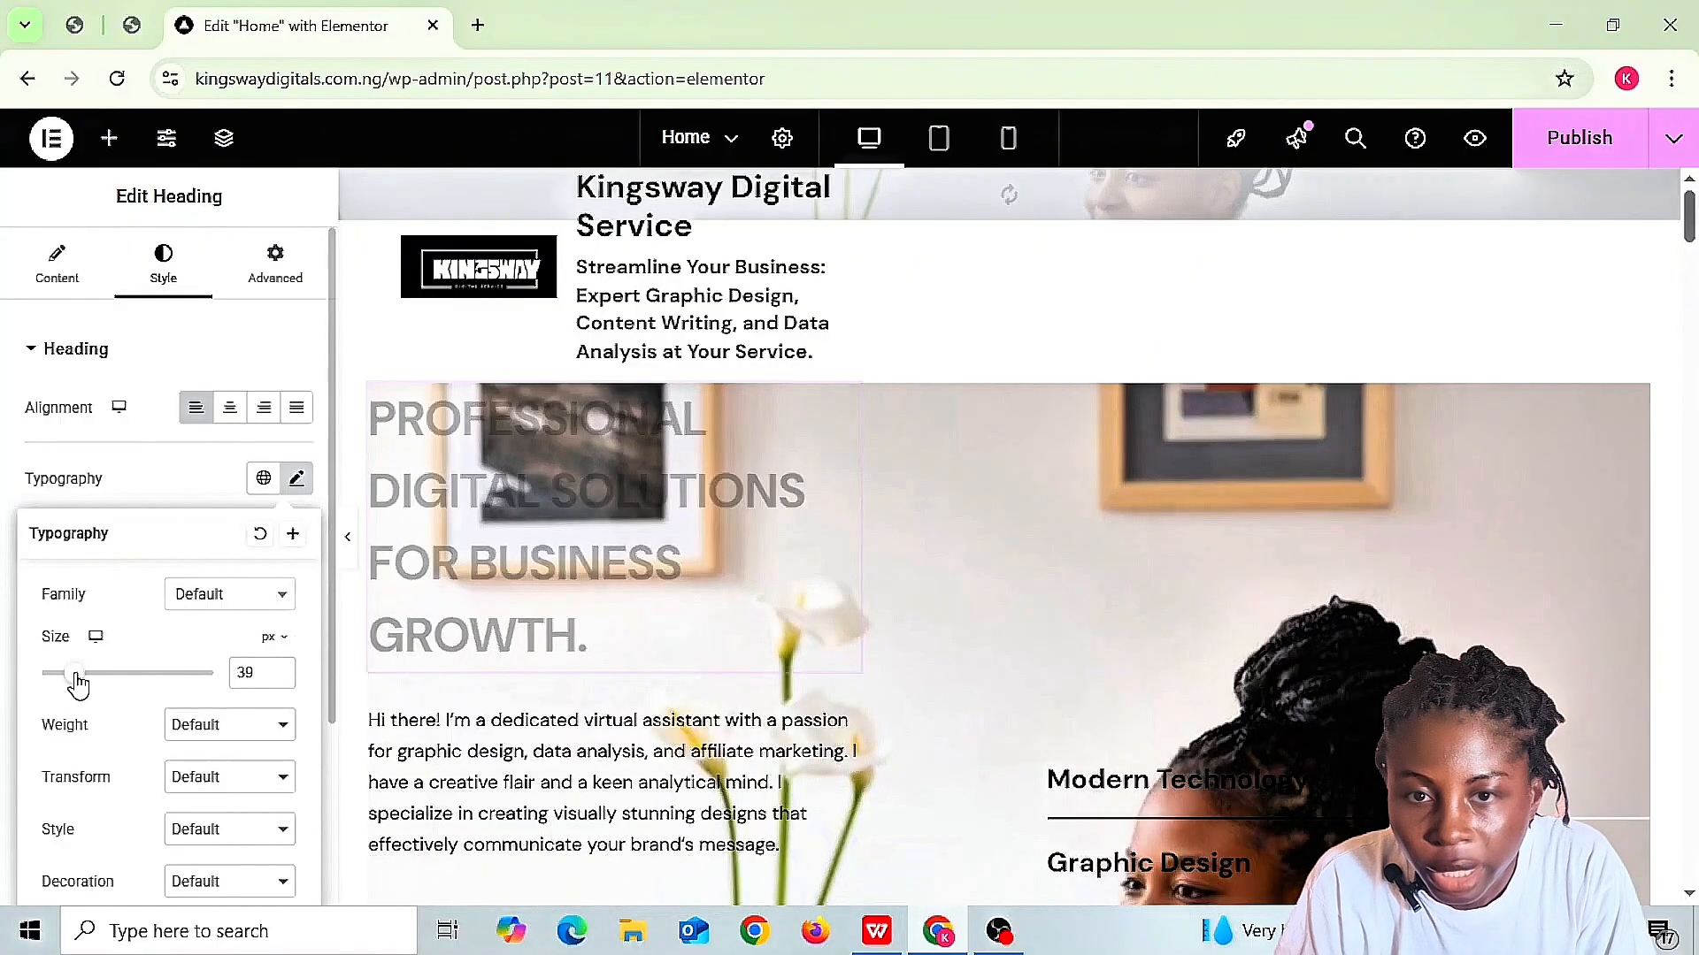
click(94, 686)
click(57, 686)
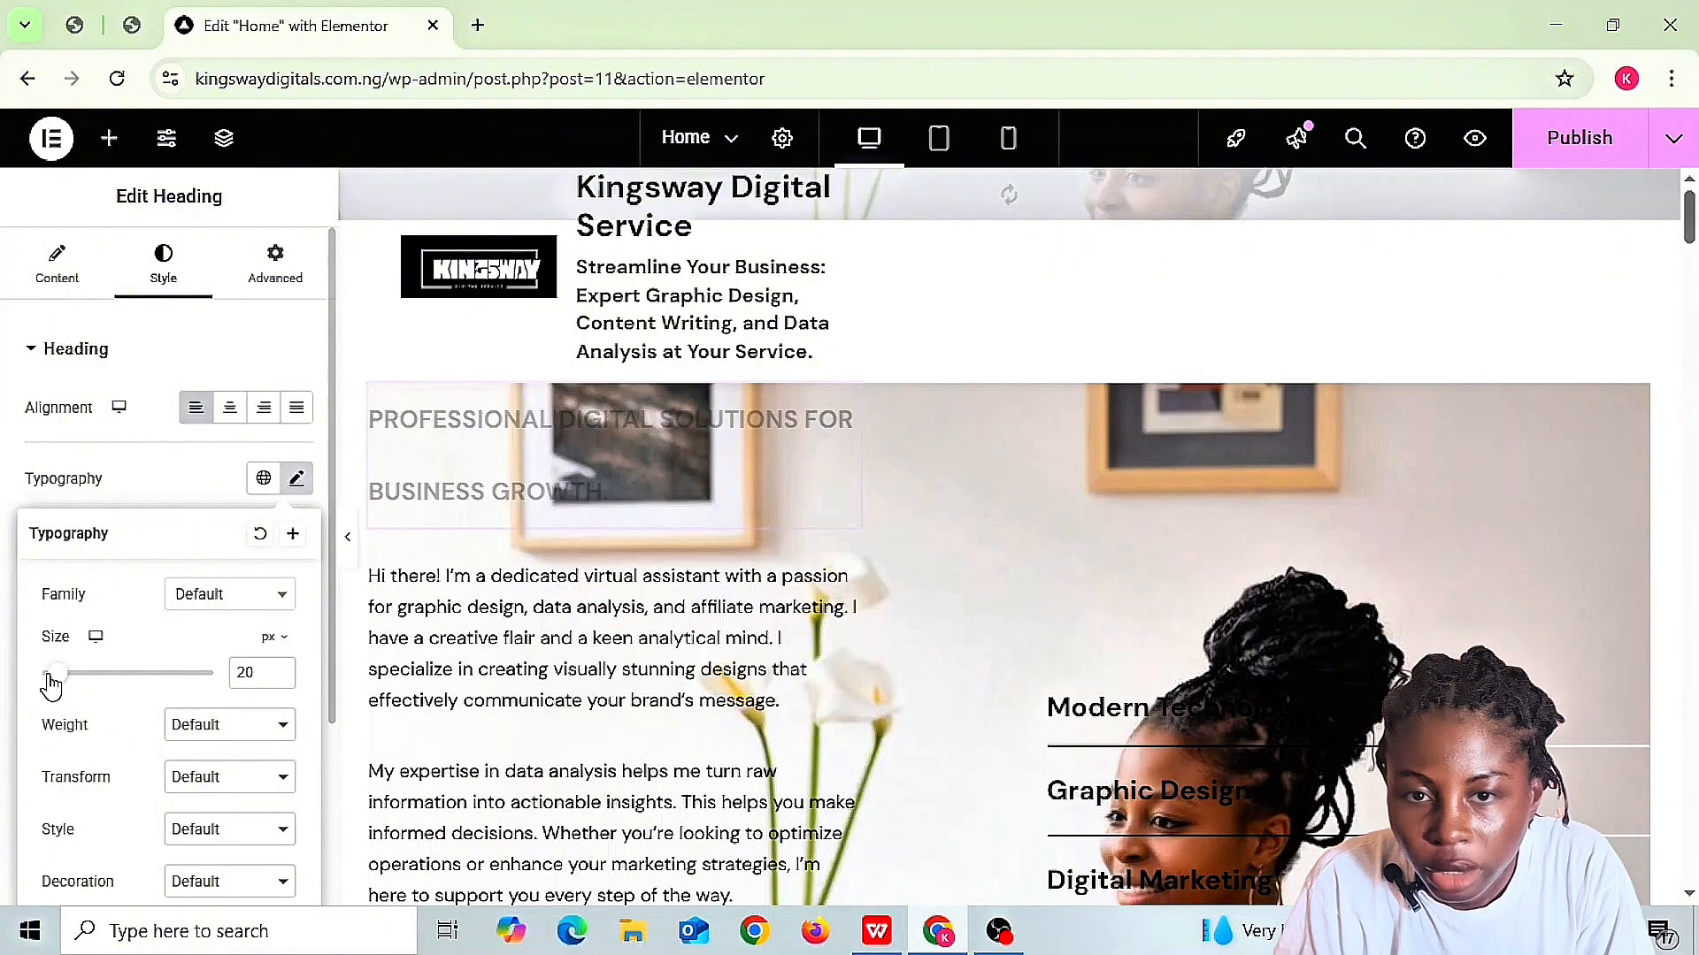
click(44, 677)
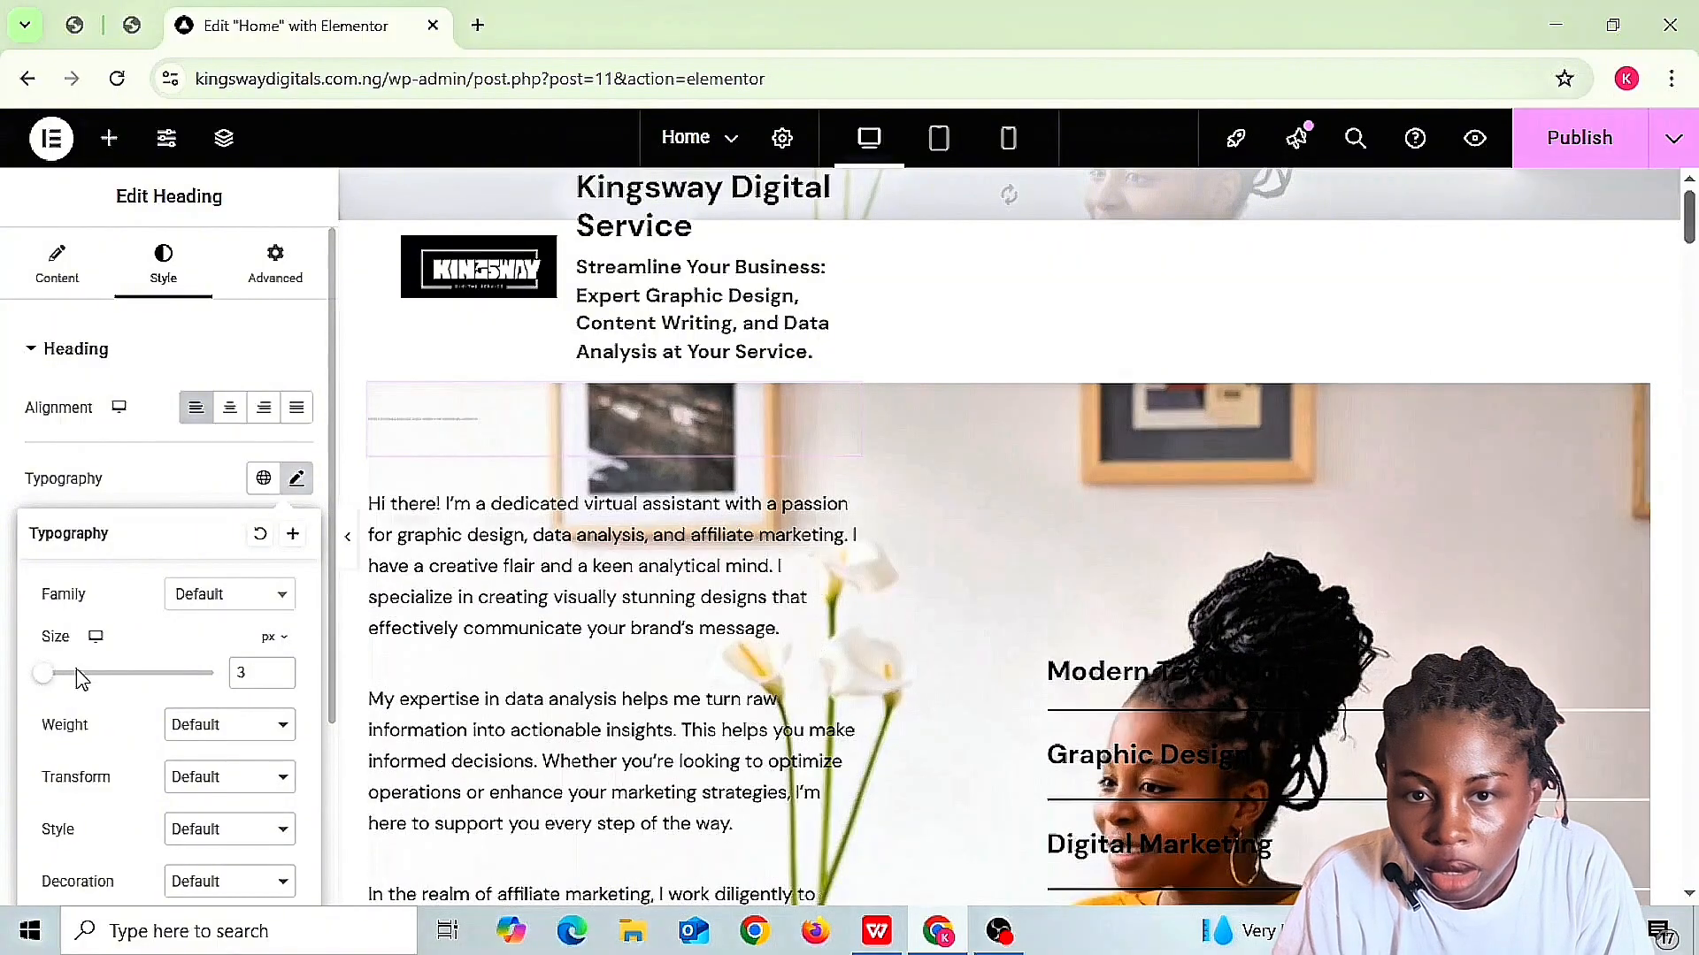
click(242, 670)
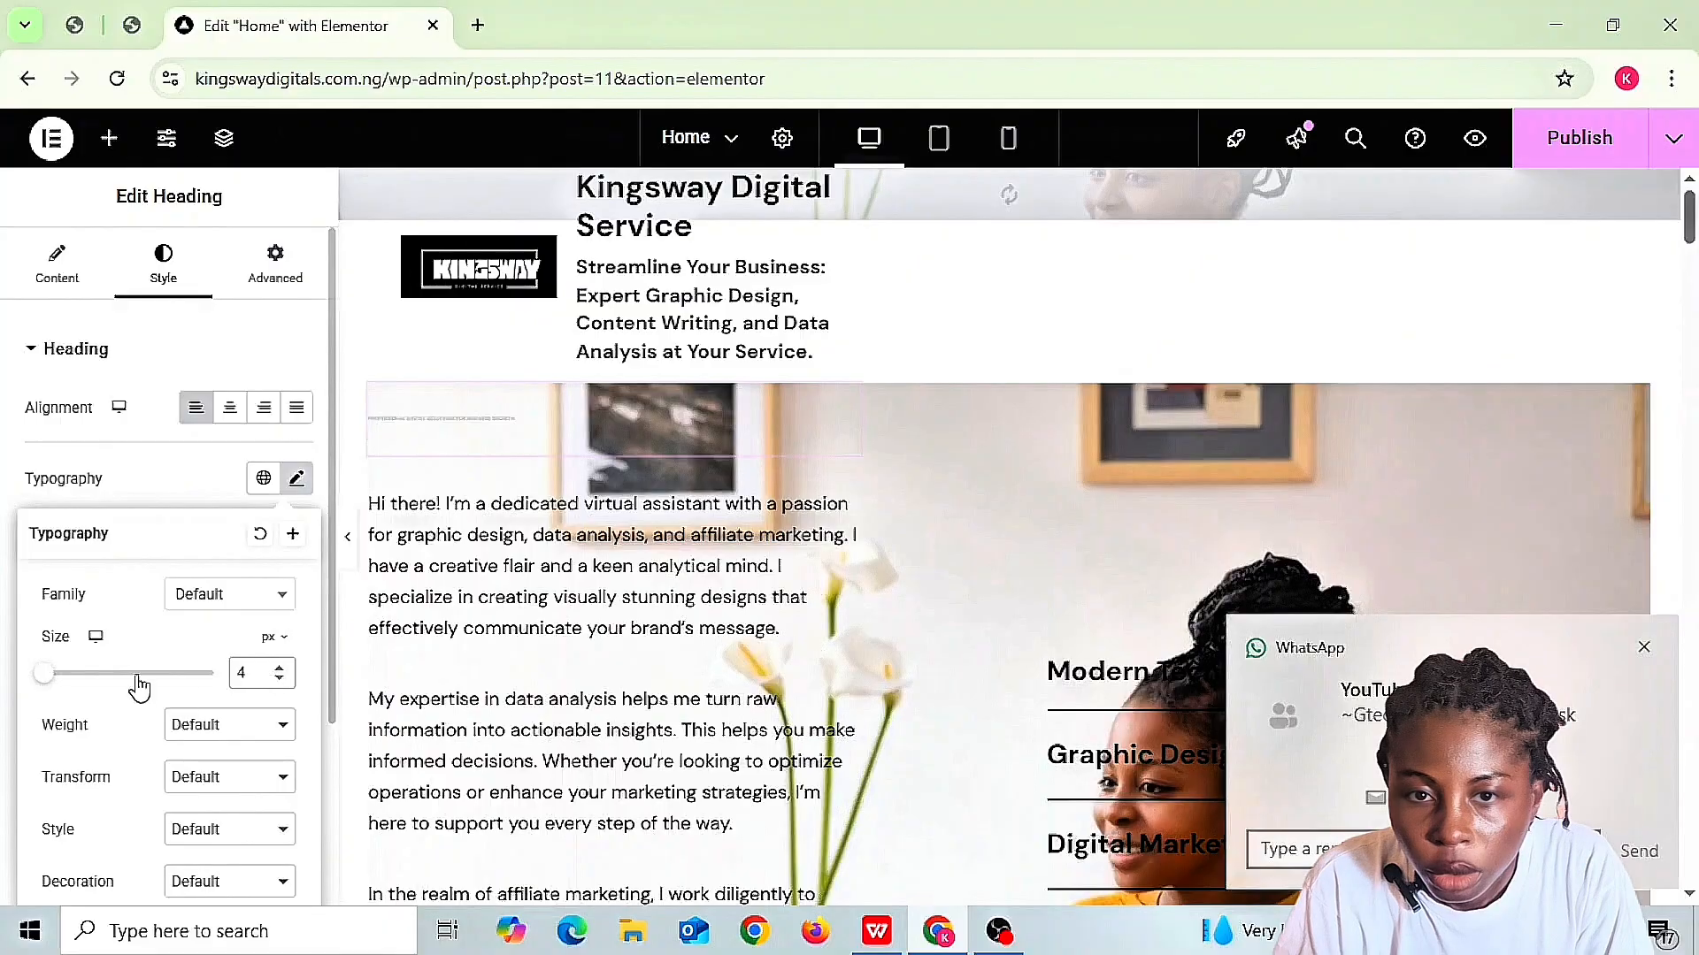
click(87, 676)
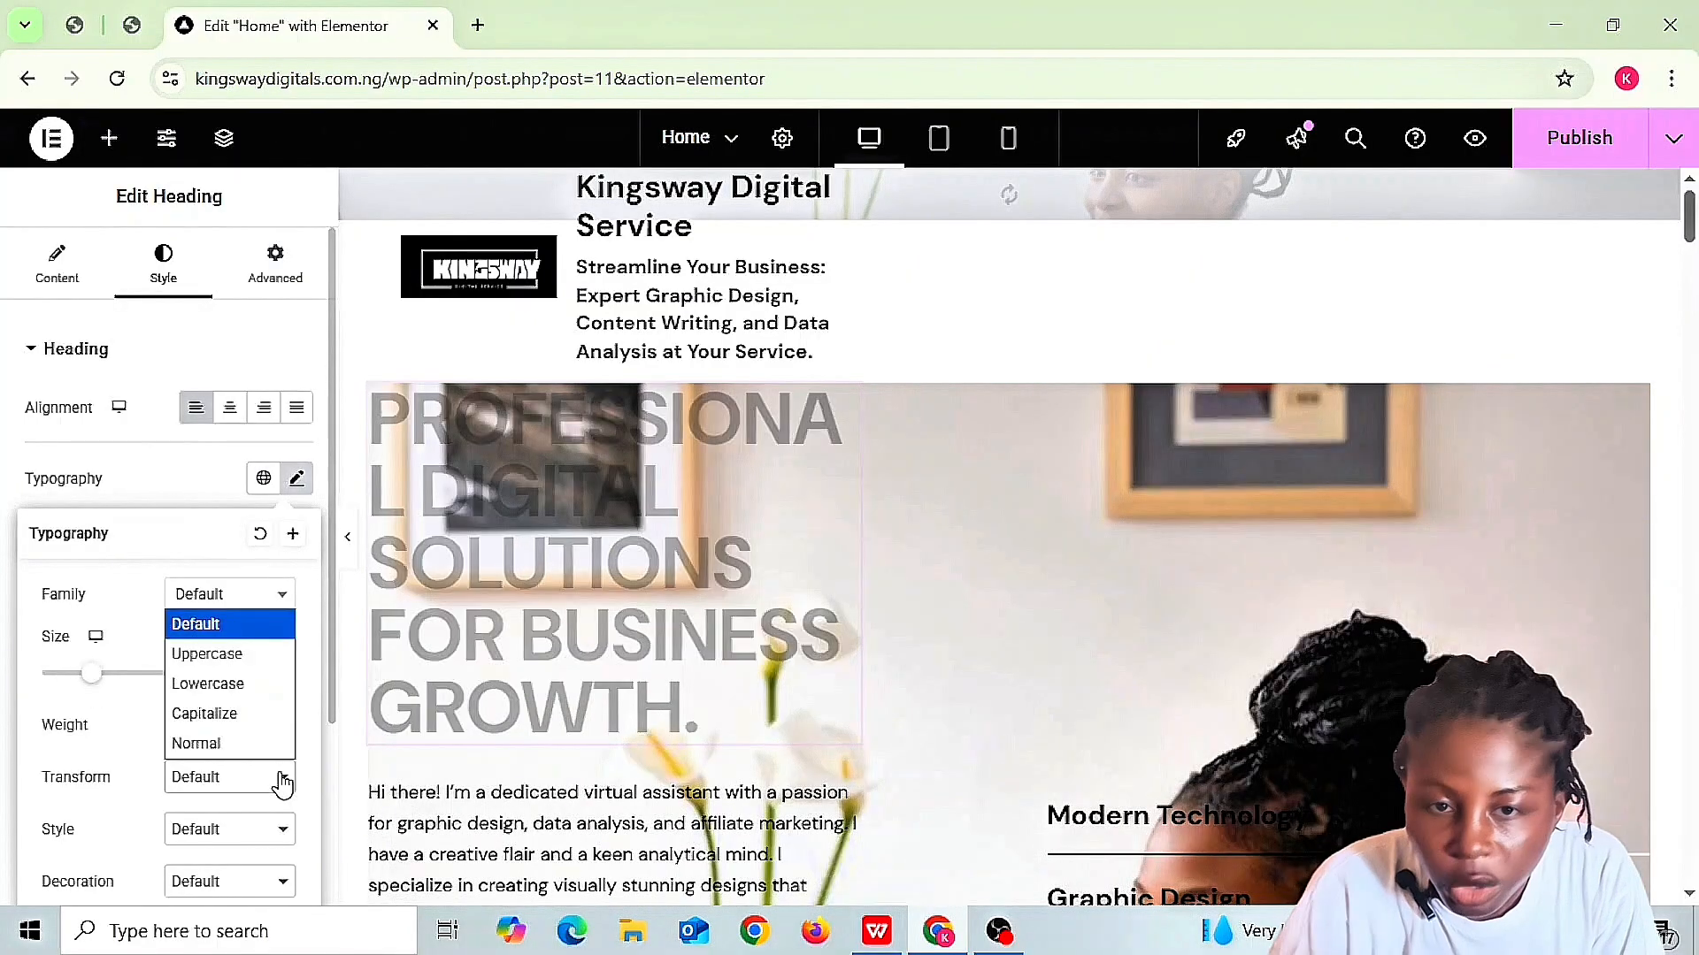
click(281, 783)
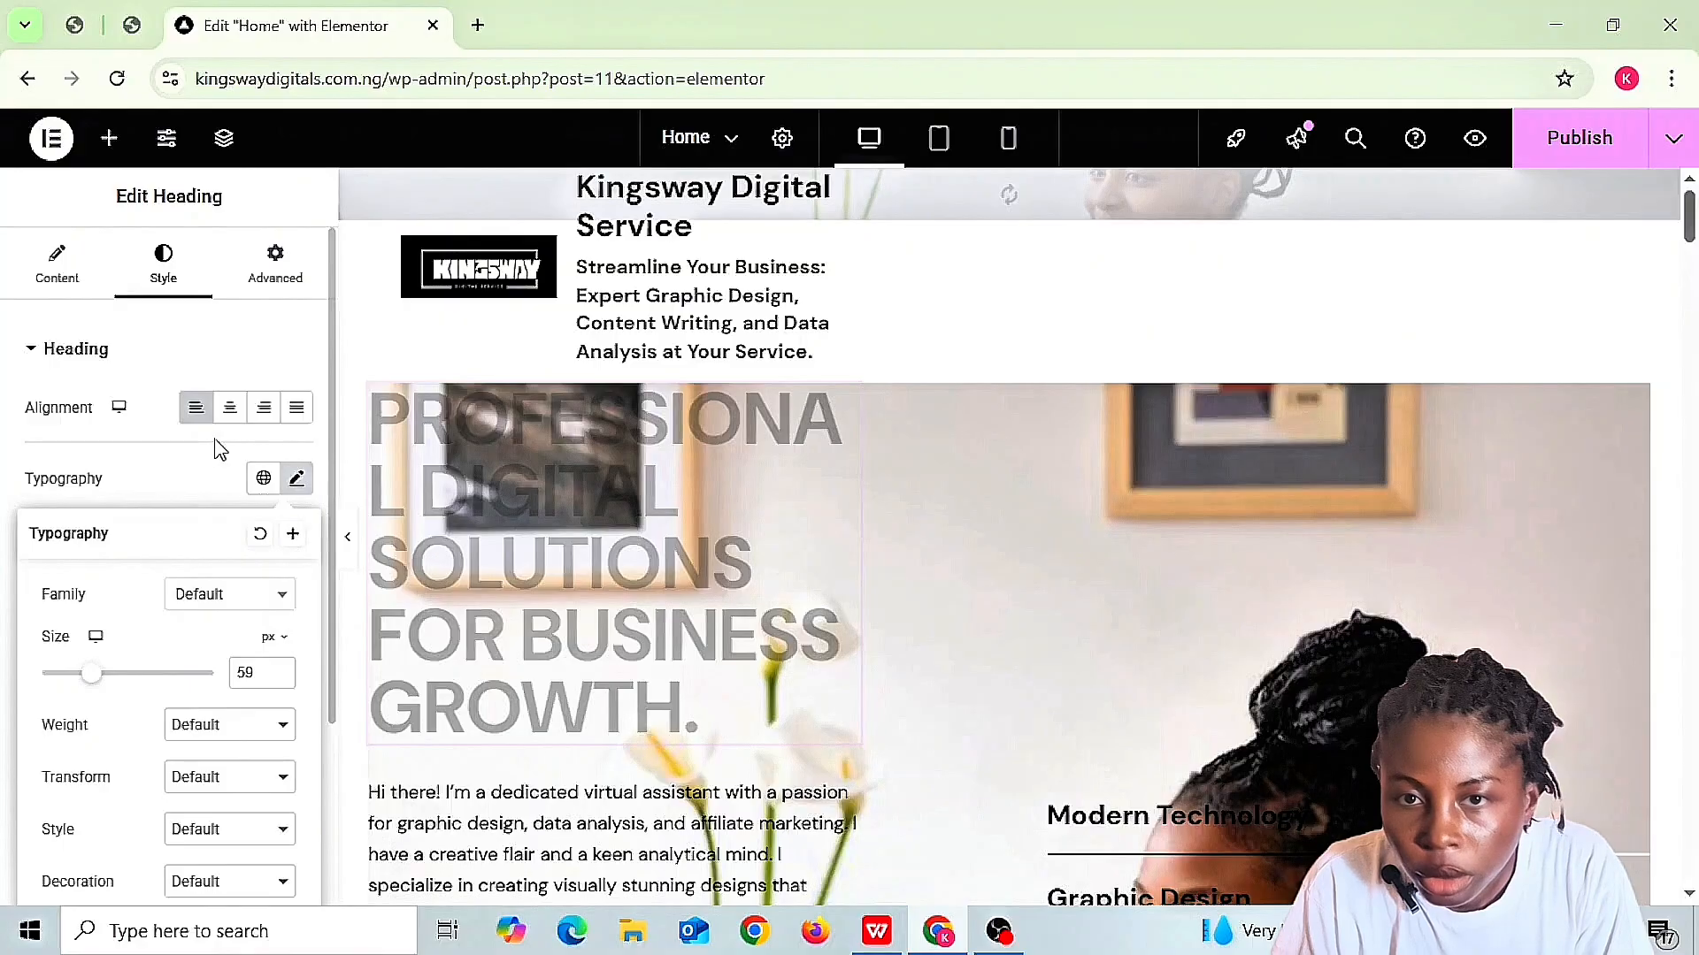
click(193, 478)
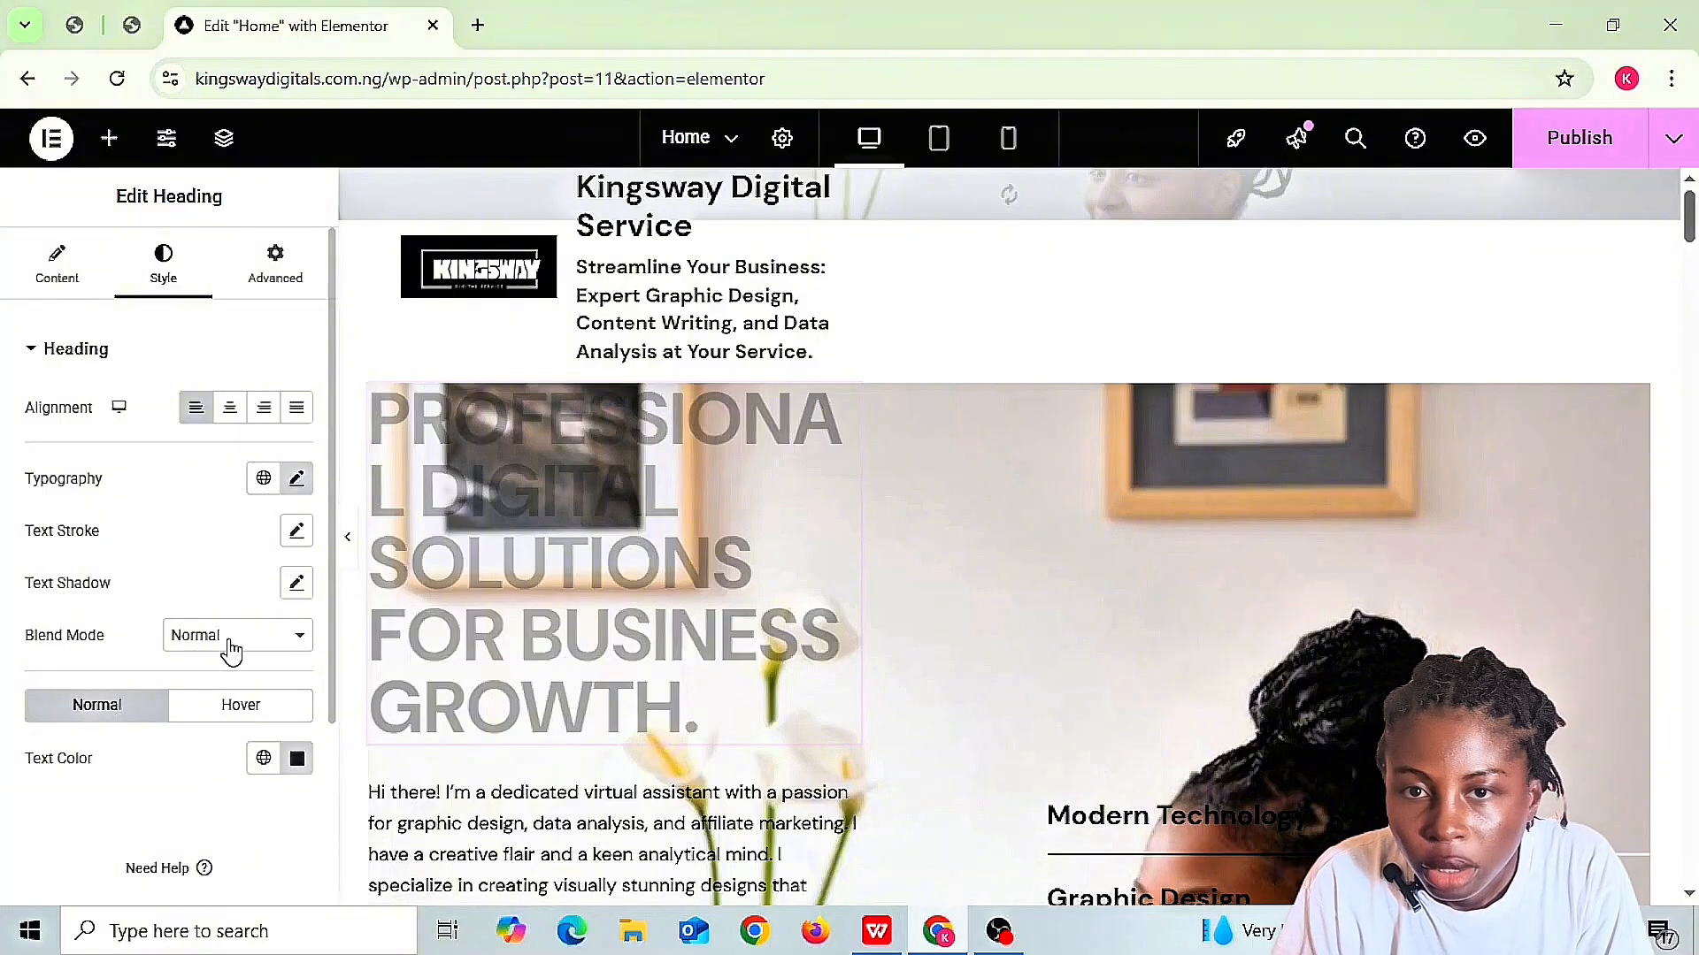
- Set the hero heading's blend mode to Darken
click(301, 650)
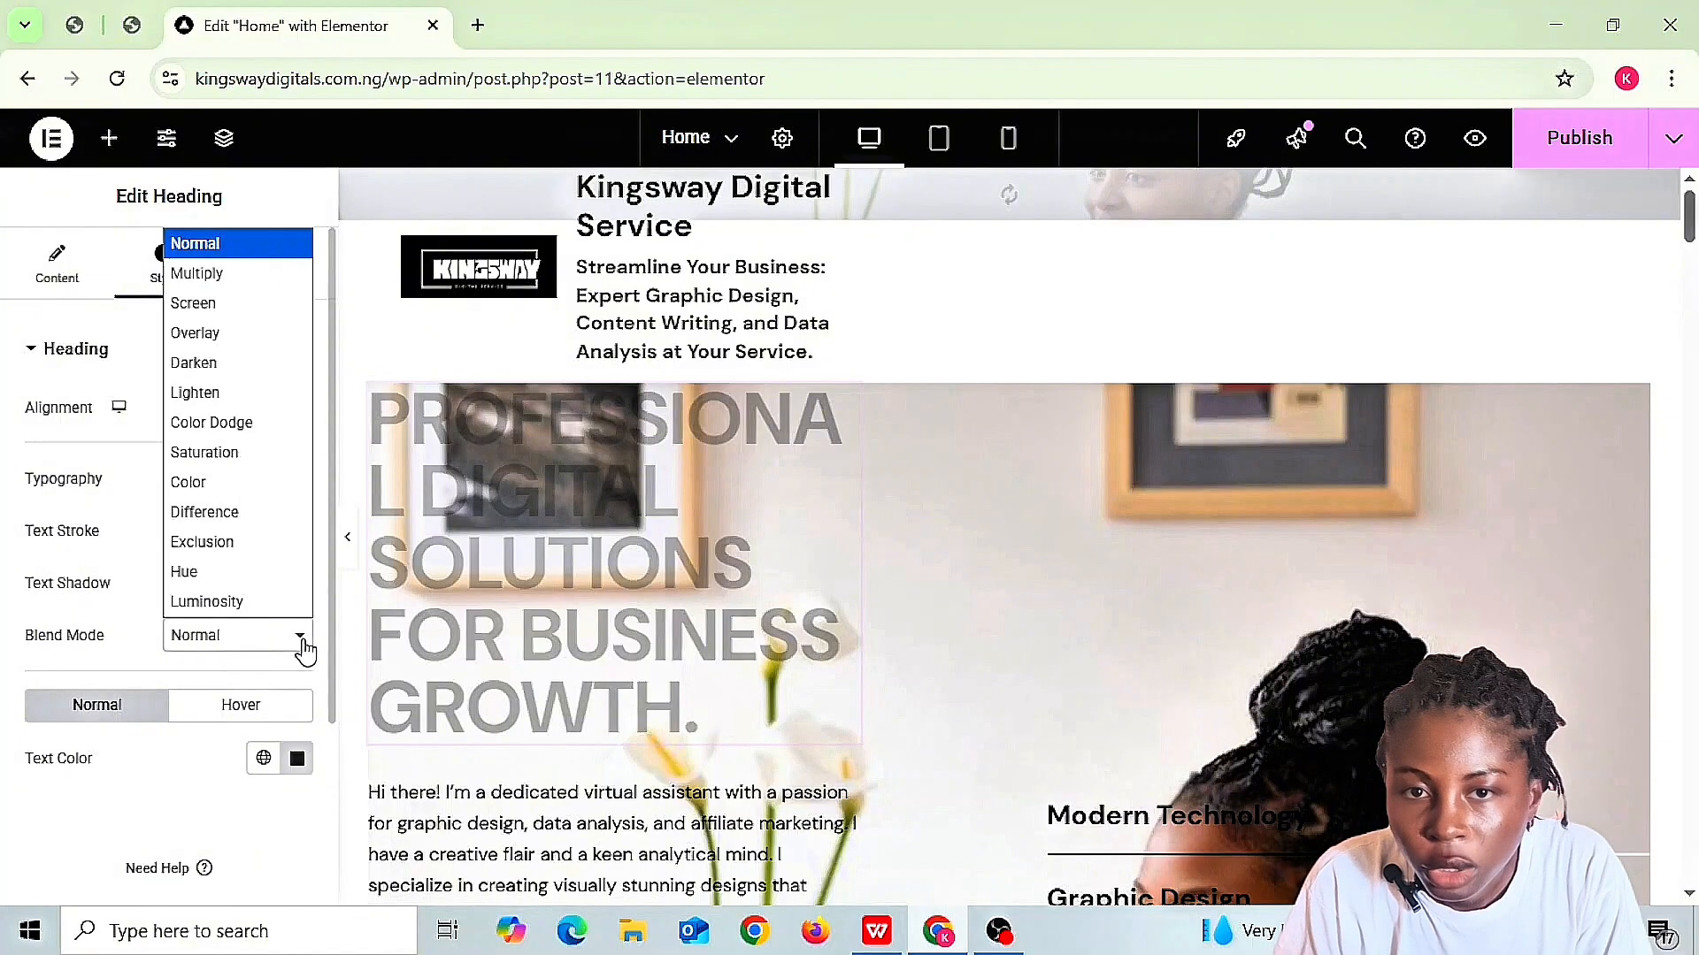
click(209, 365)
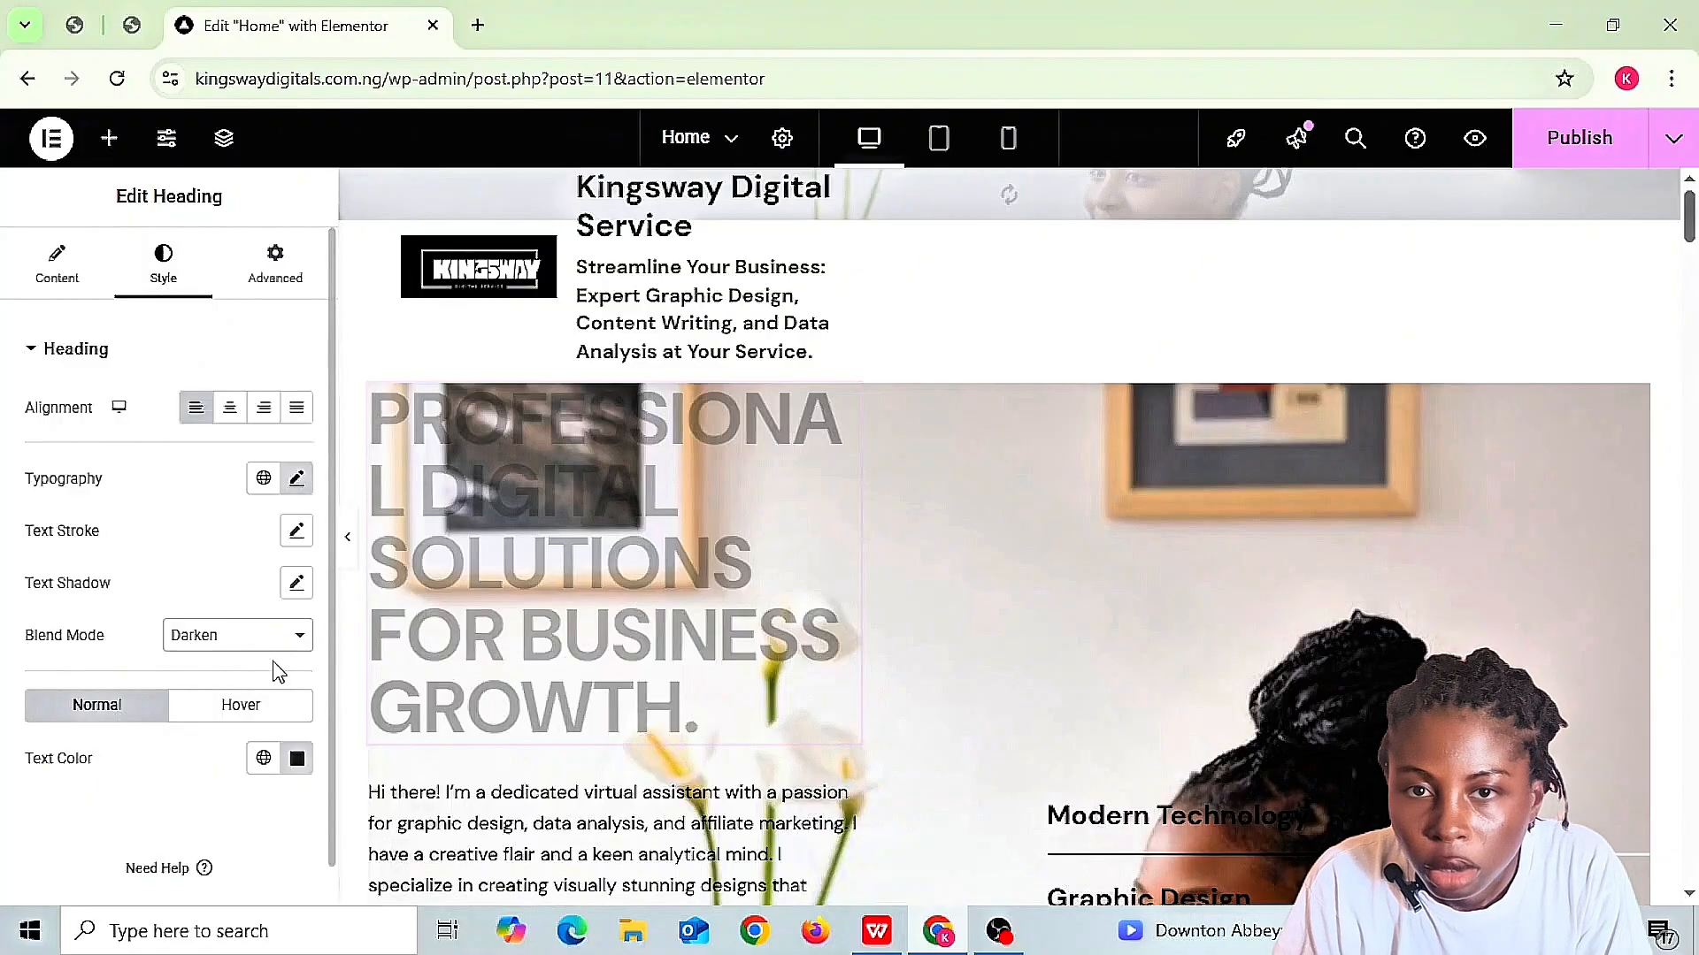
click(298, 650)
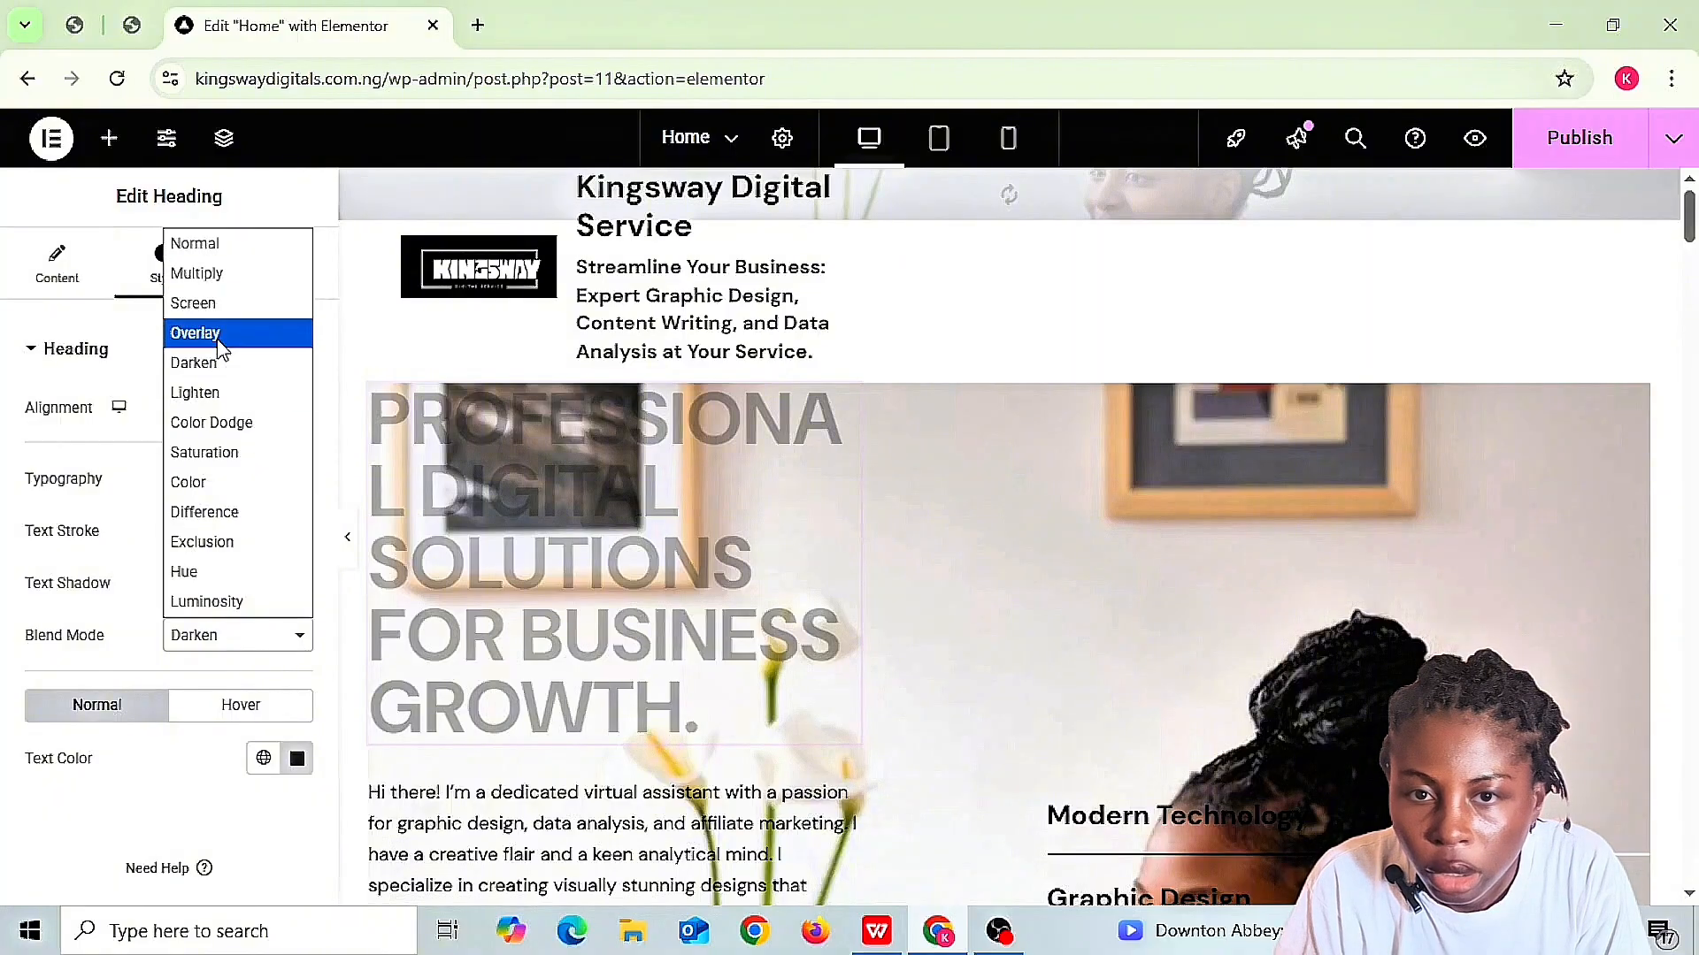
click(298, 669)
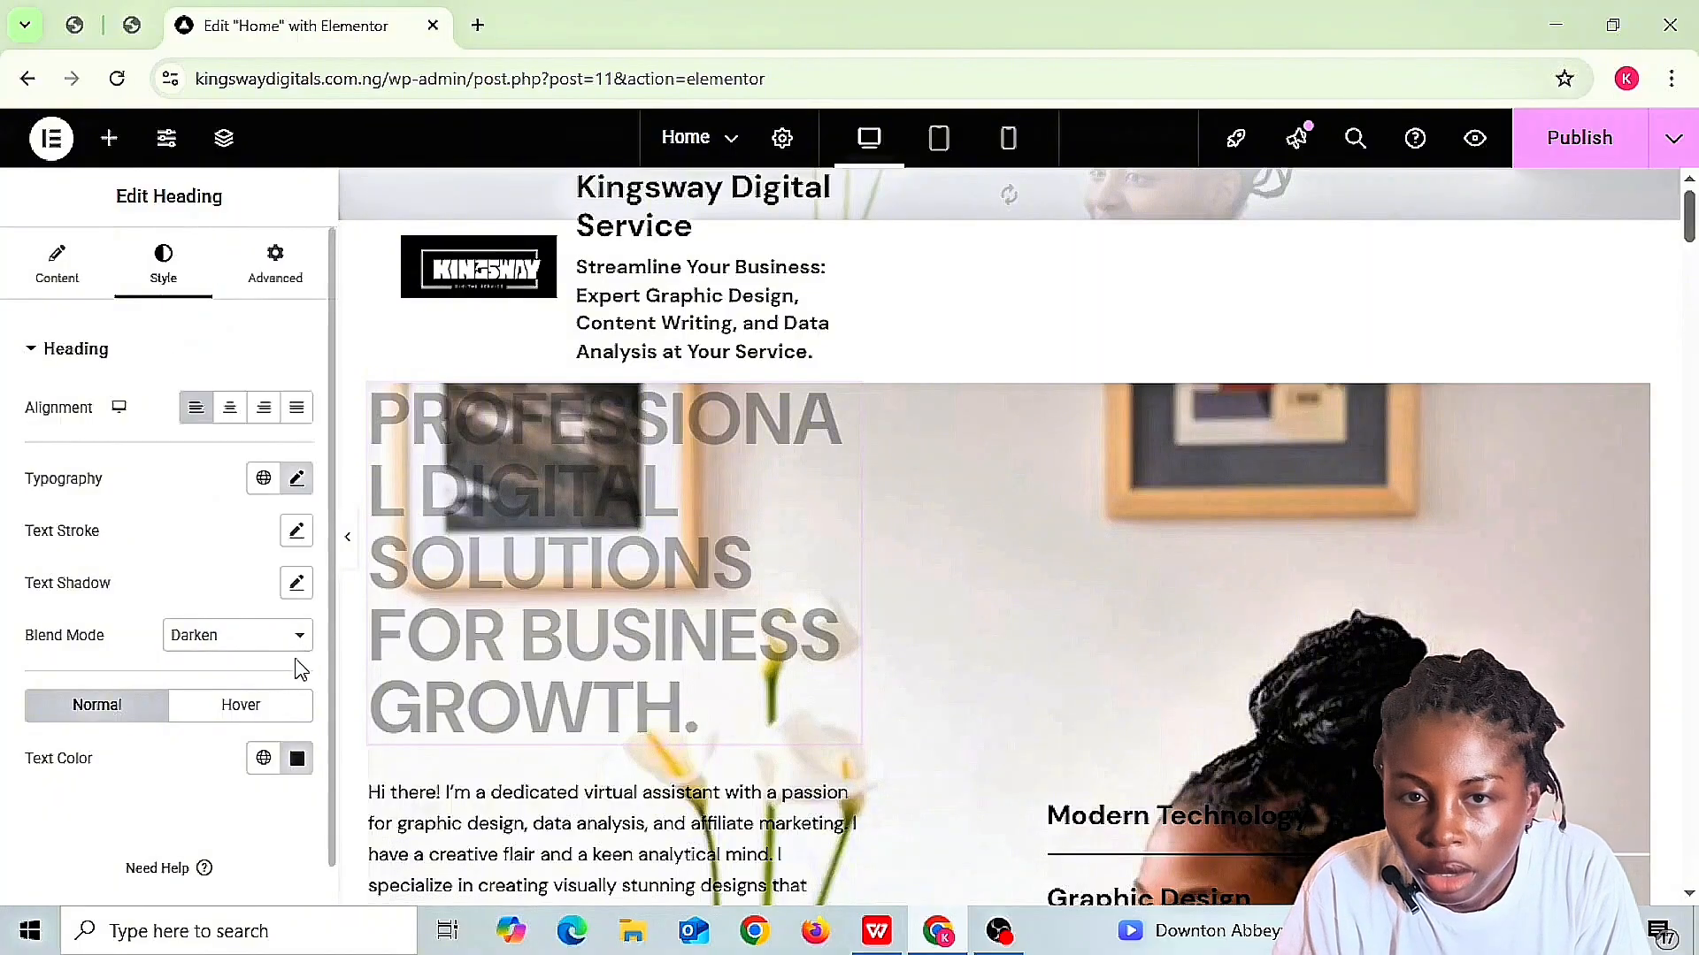
- Give the heading's hover link colour the near-black #020101
click(251, 720)
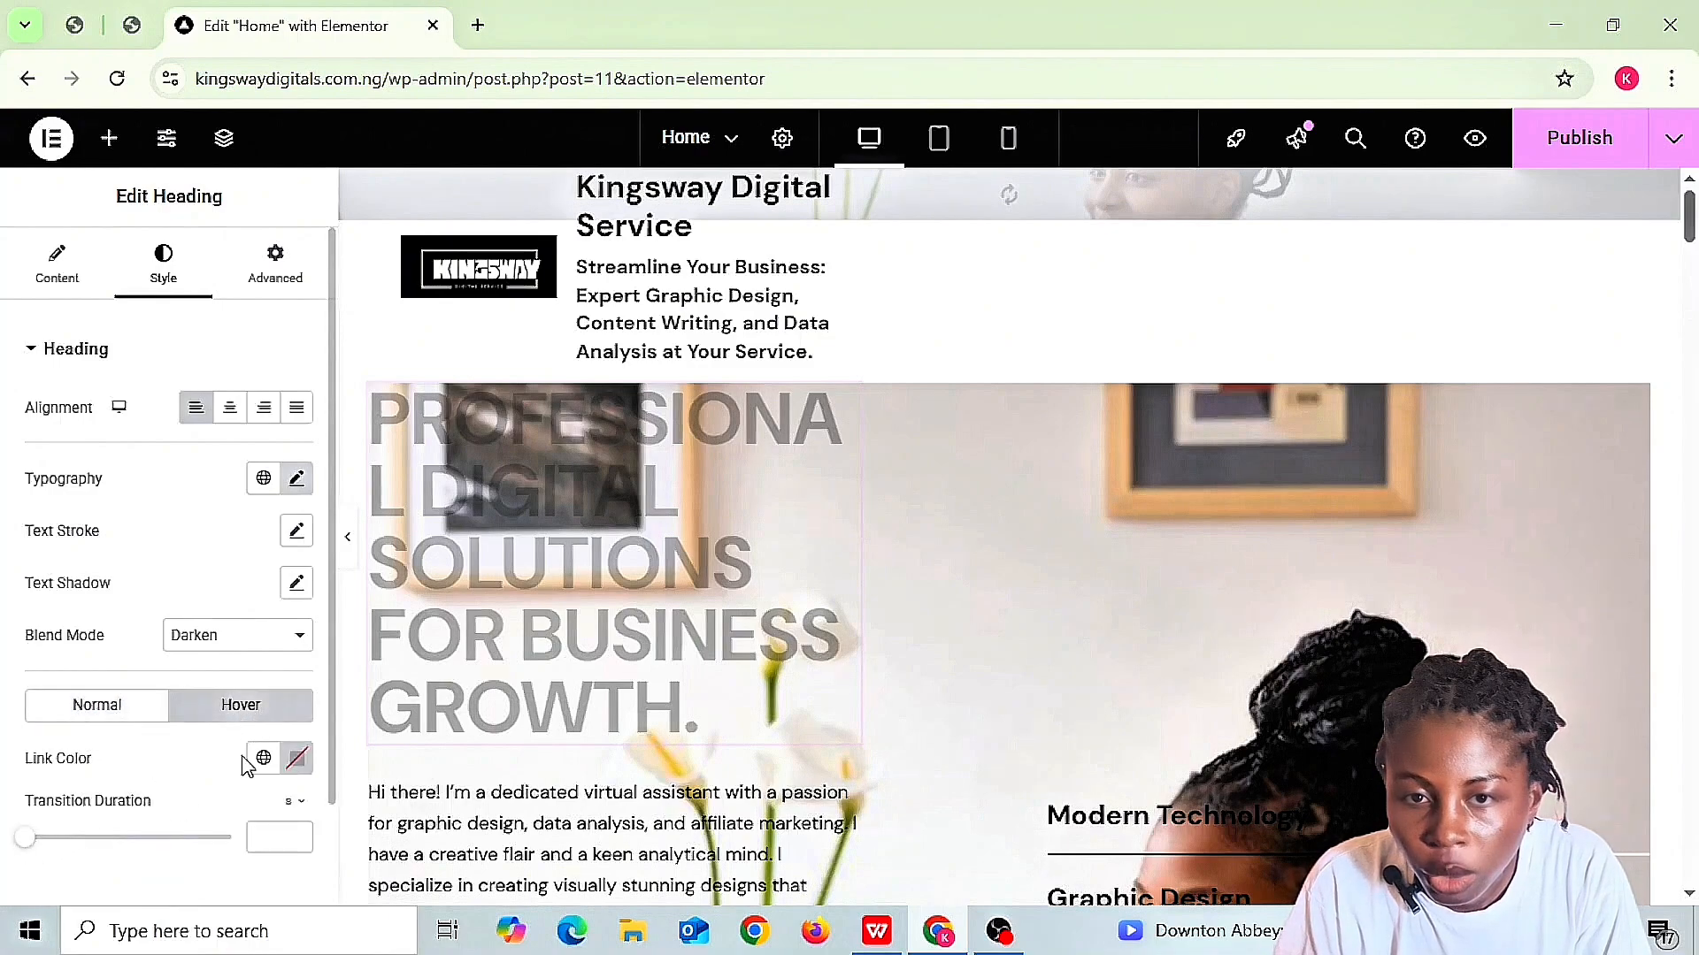
click(296, 759)
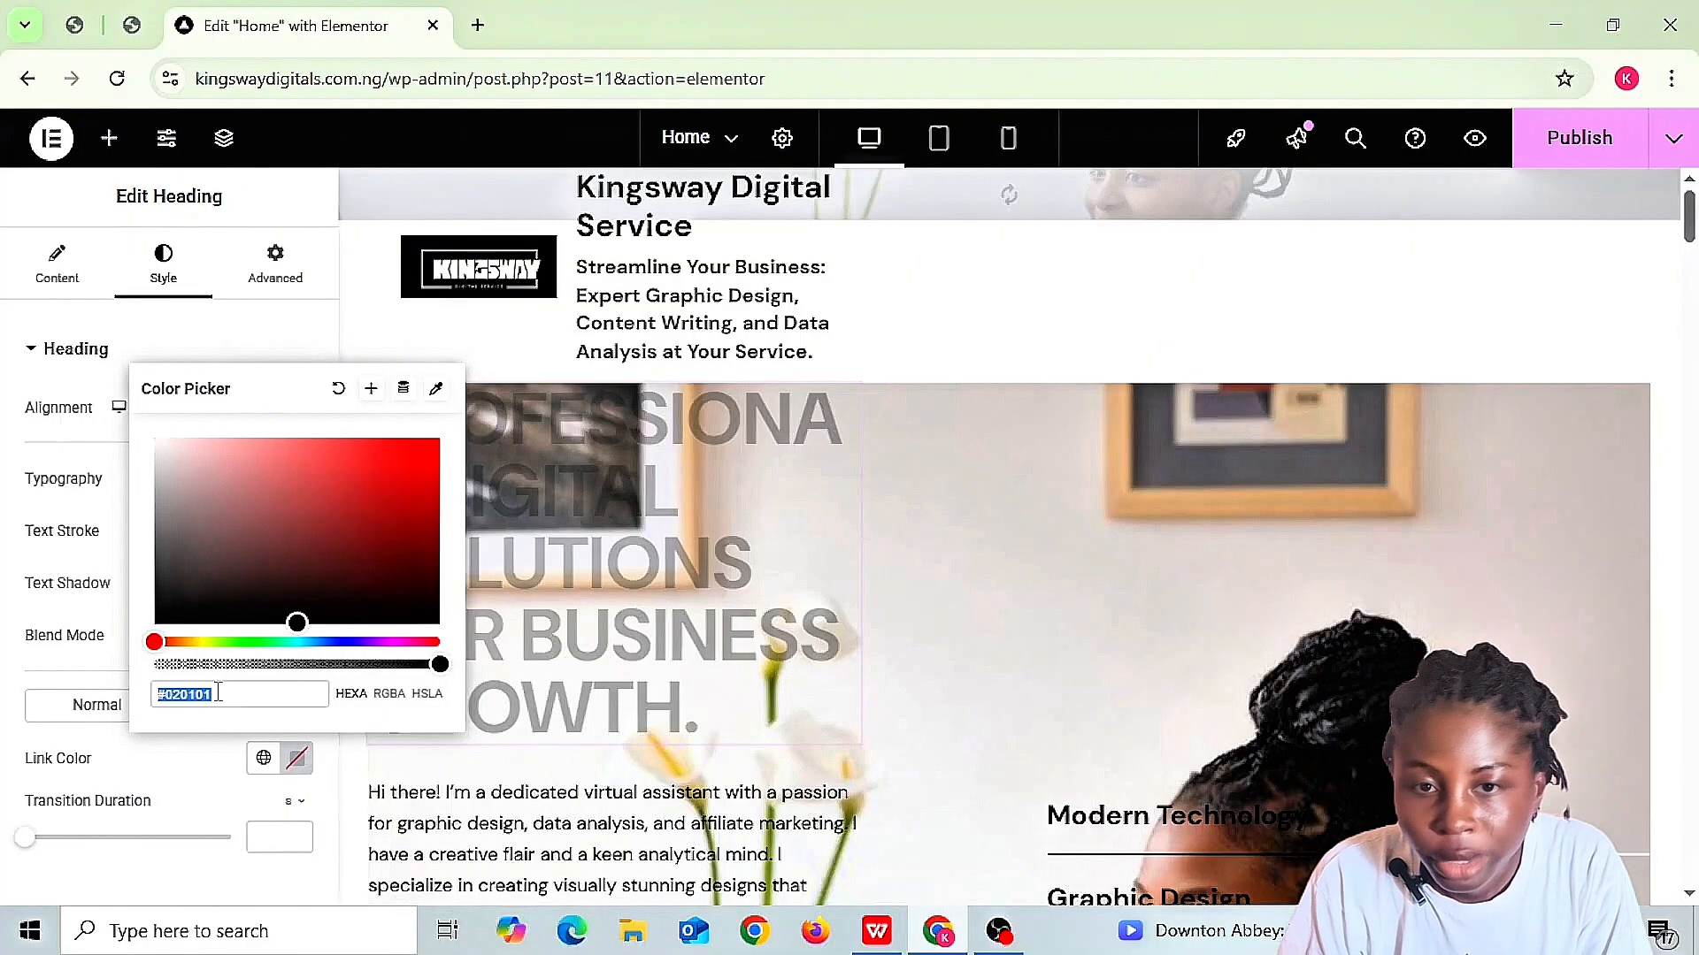
click(180, 754)
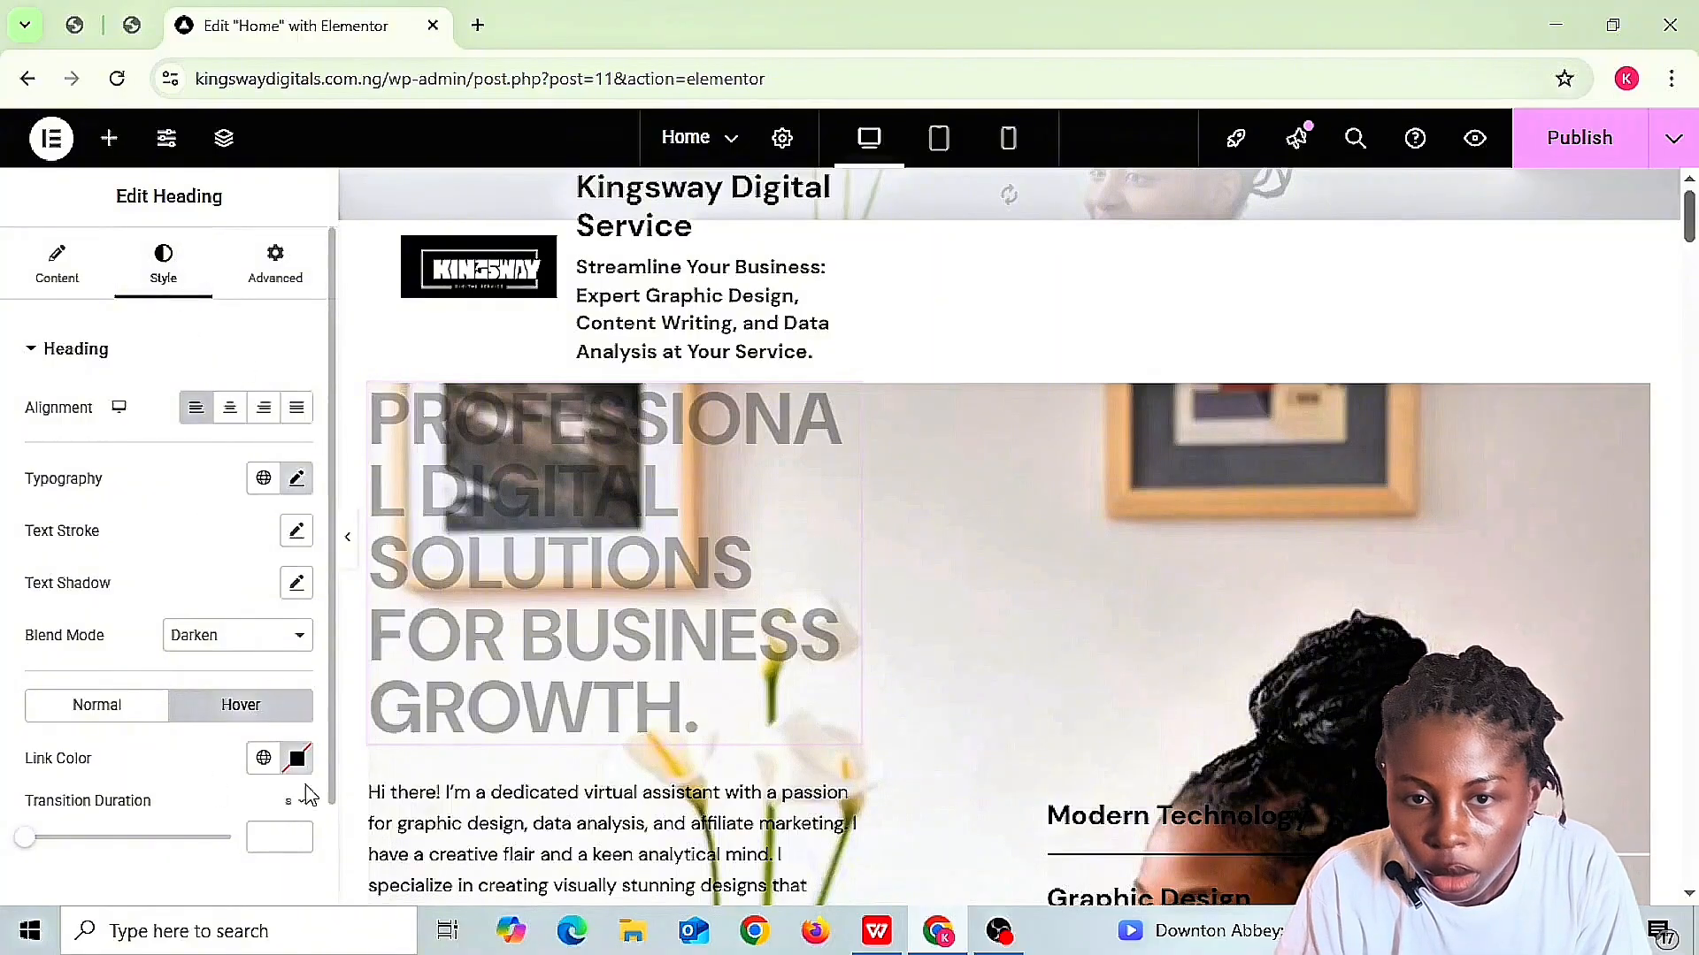
scroll(332, 884, down, 2)
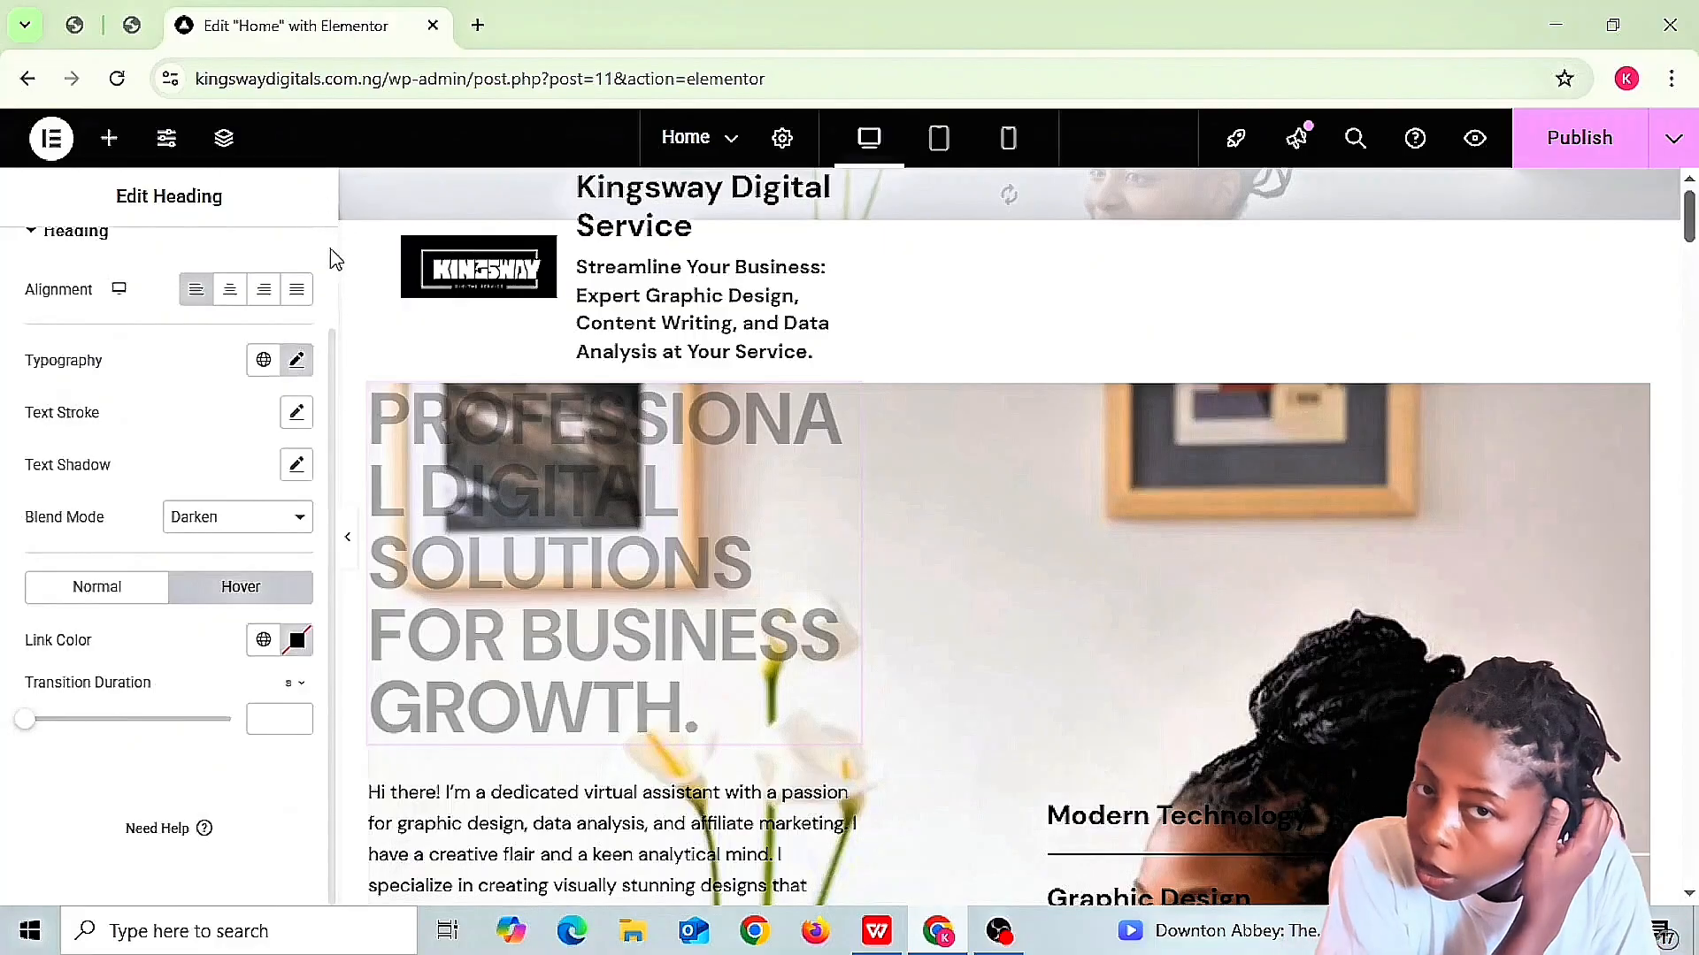
scroll(334, 258, up, 2)
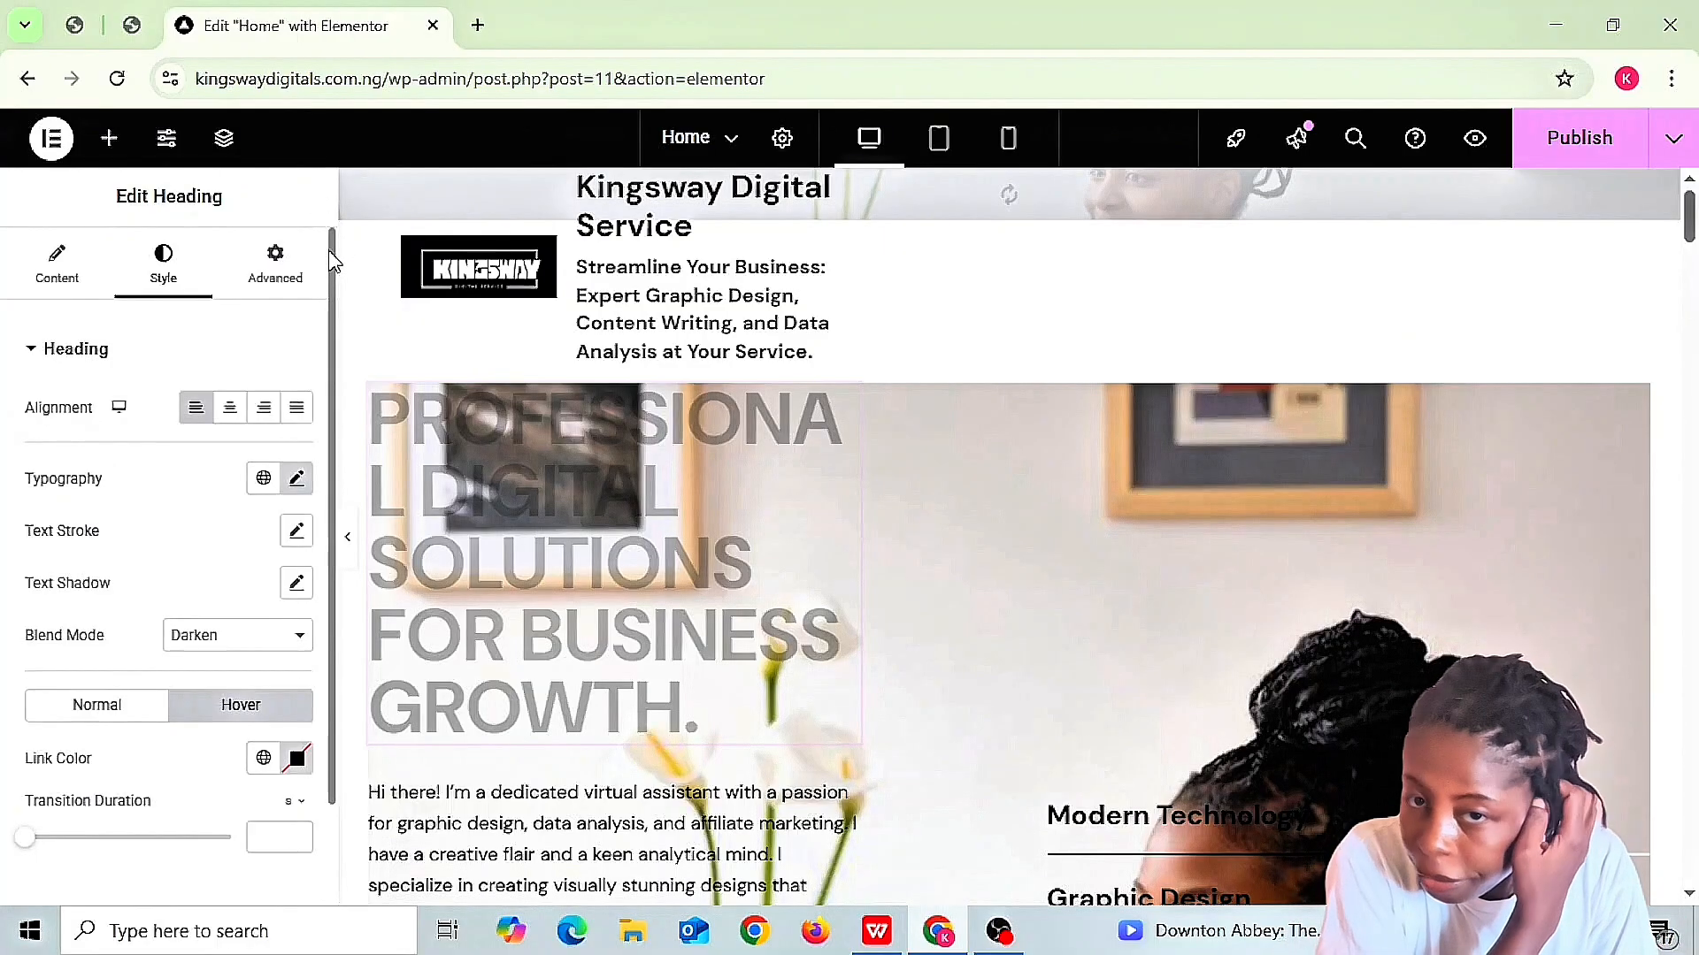
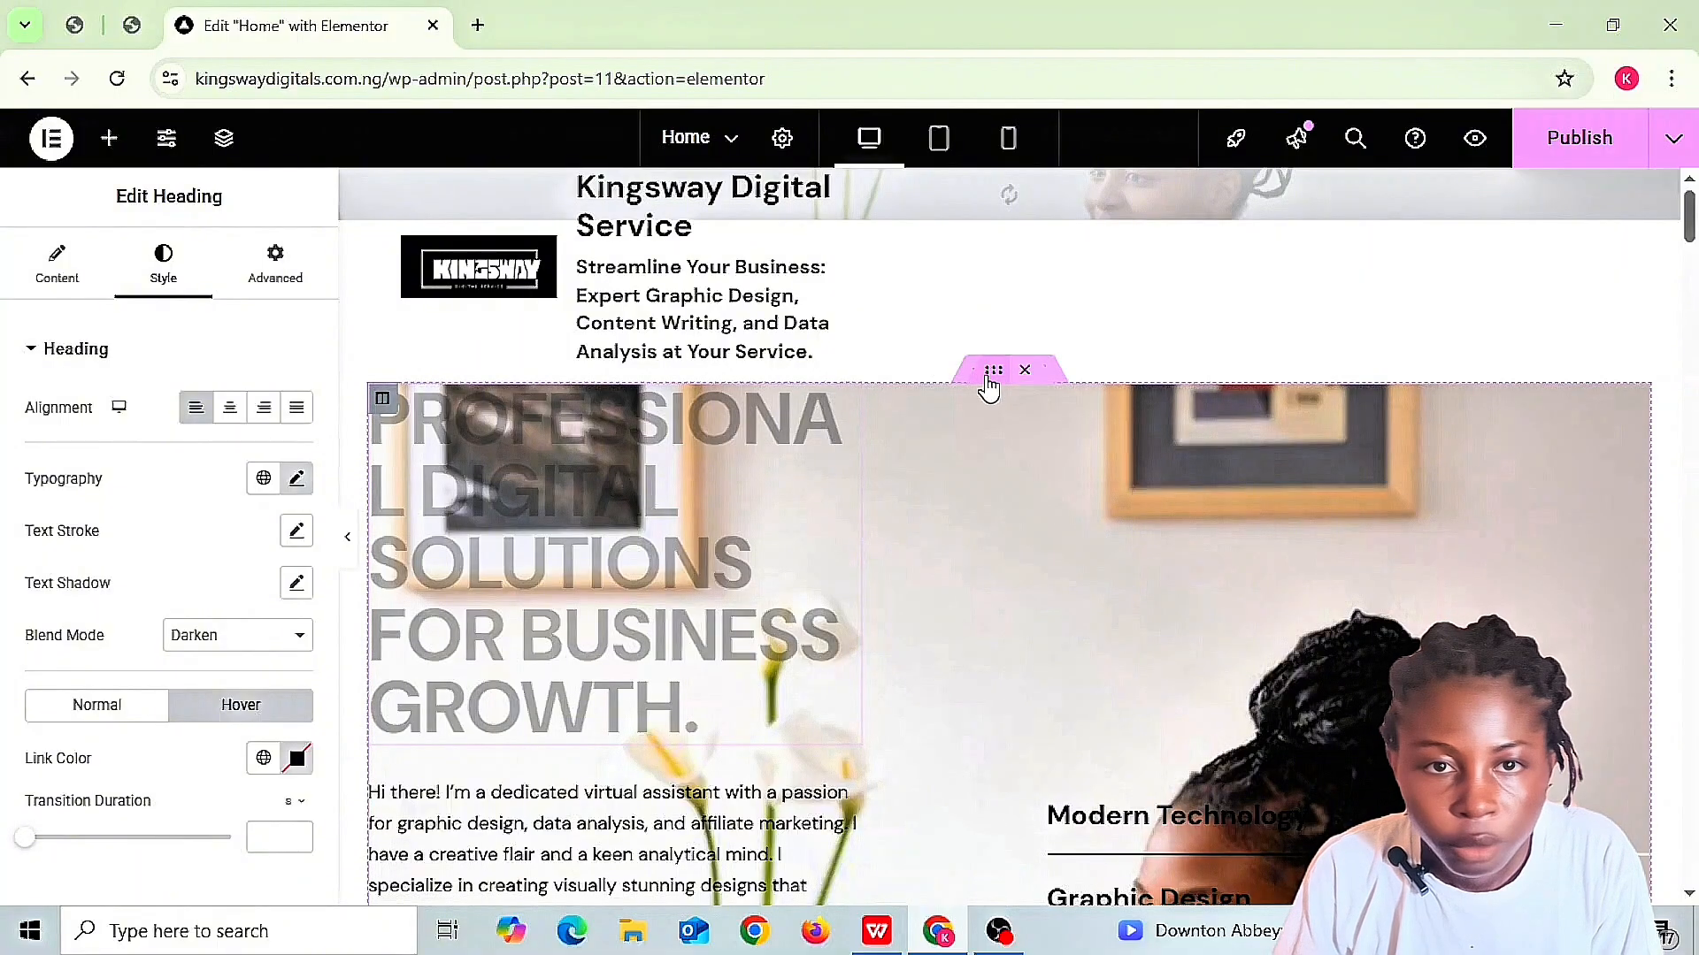
- Select the inner section holding the 'Professional Digital Solutions for Business Growth.' heading
click(995, 372)
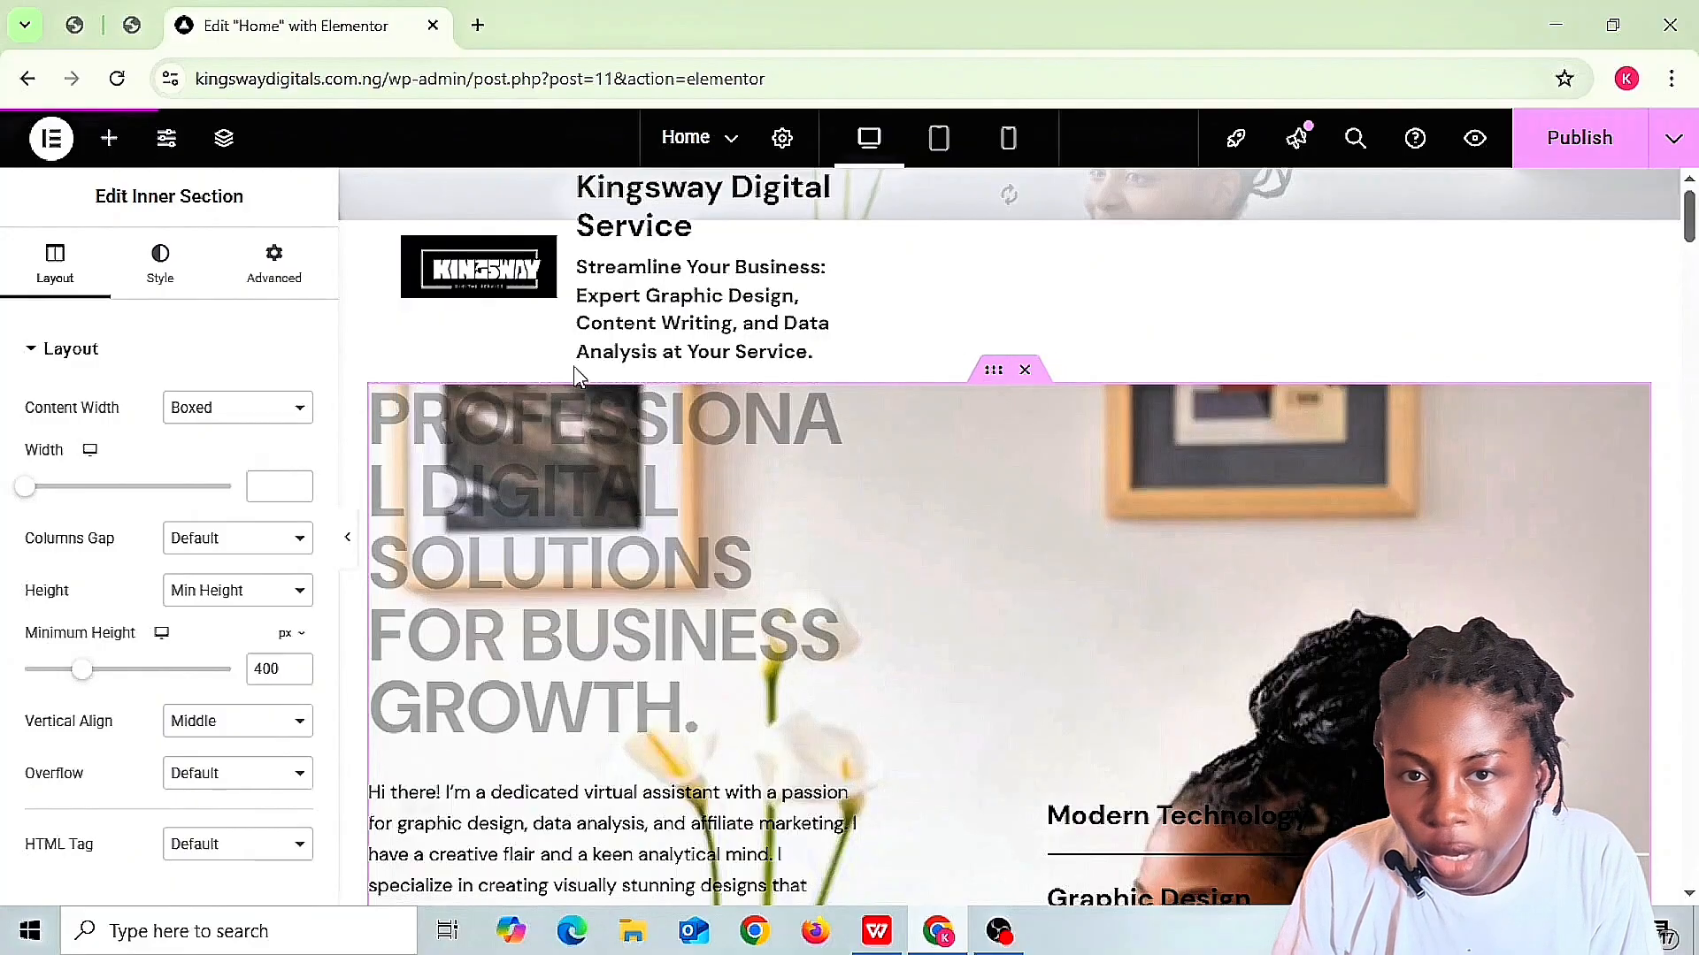
- Review the section's background slideshow gallery and close it without changes
click(160, 270)
mouse_move(64, 582)
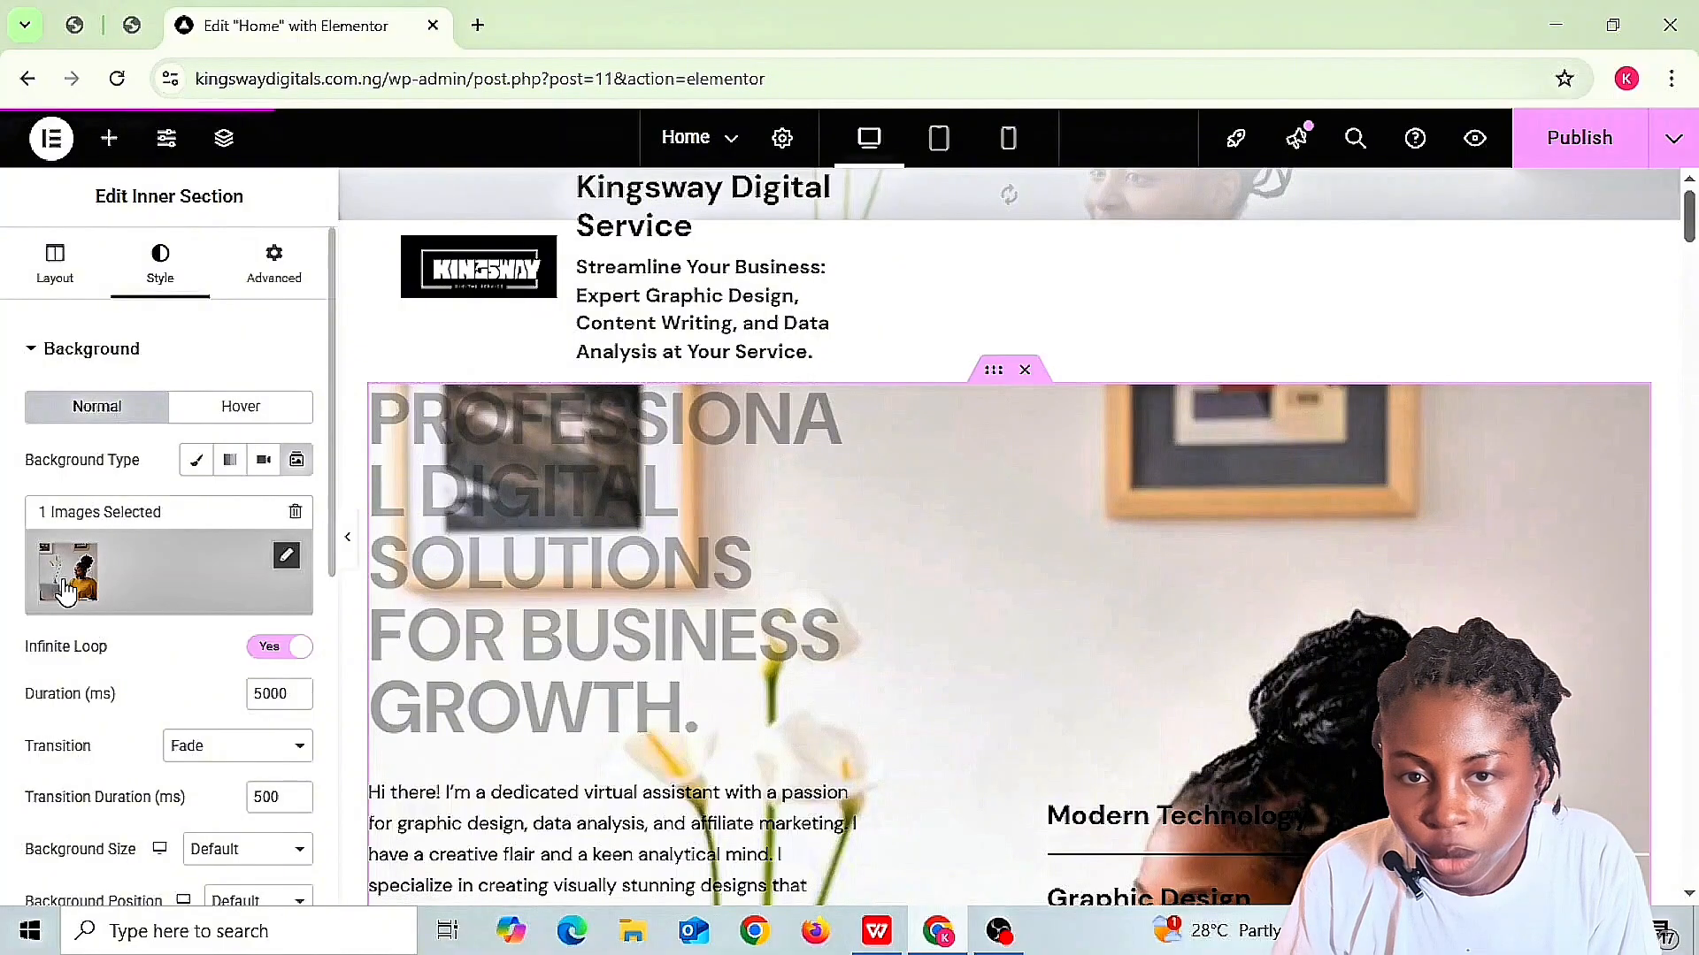
click(286, 556)
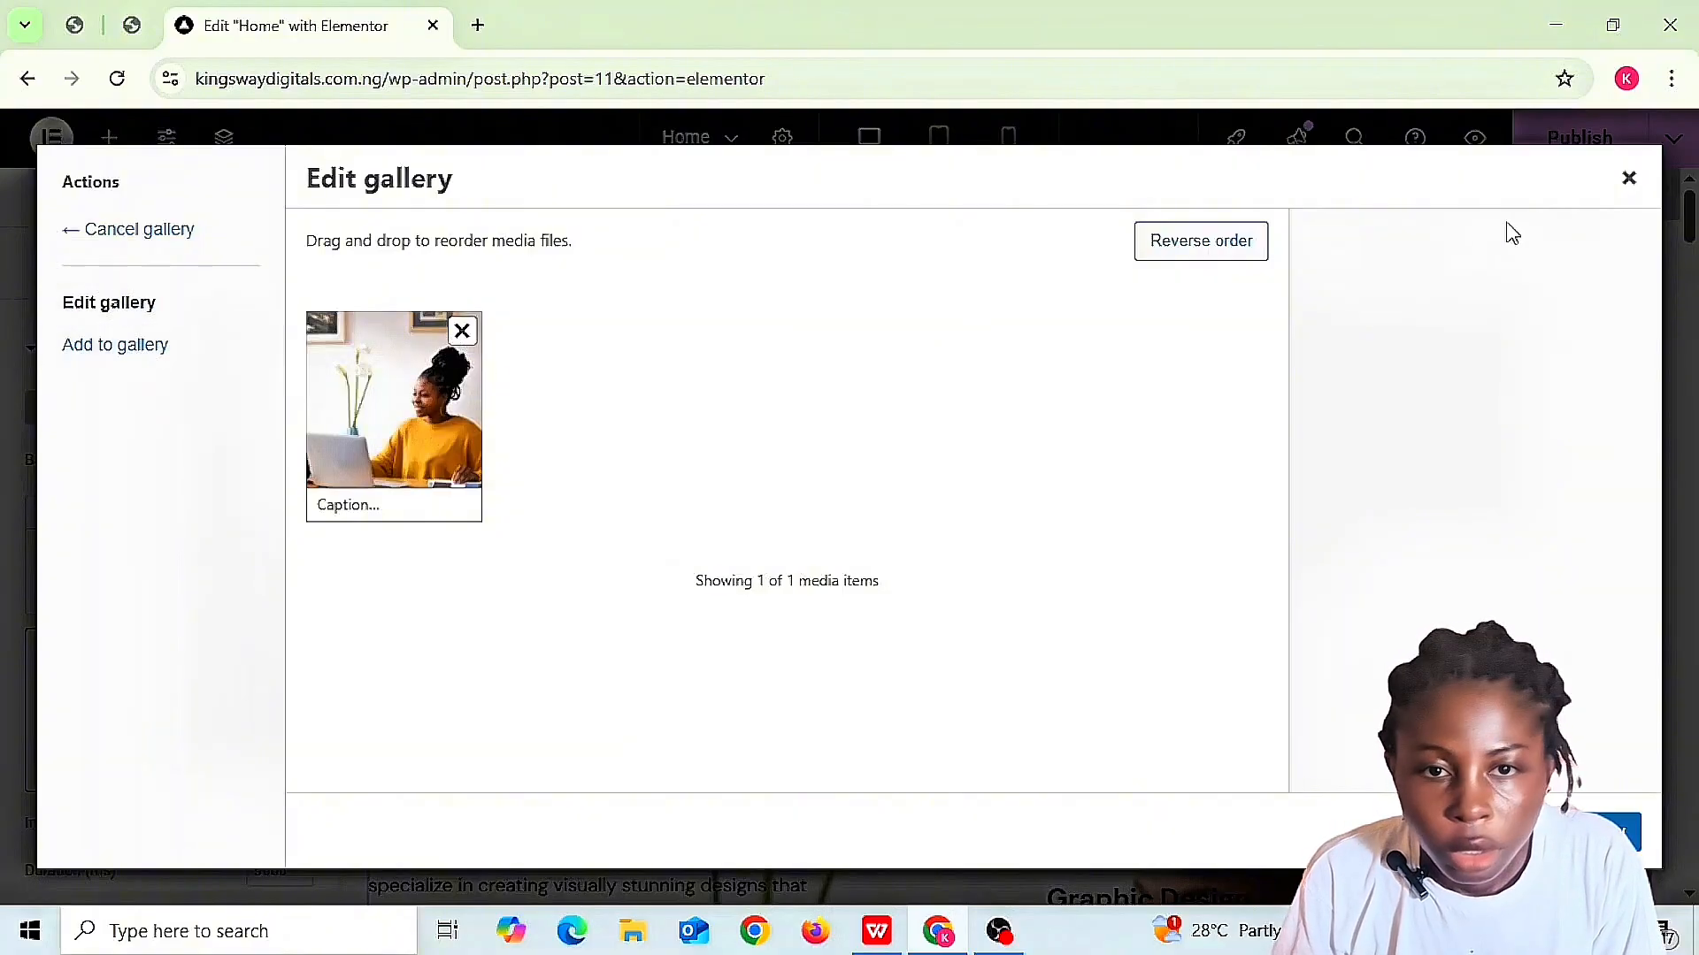
click(1629, 180)
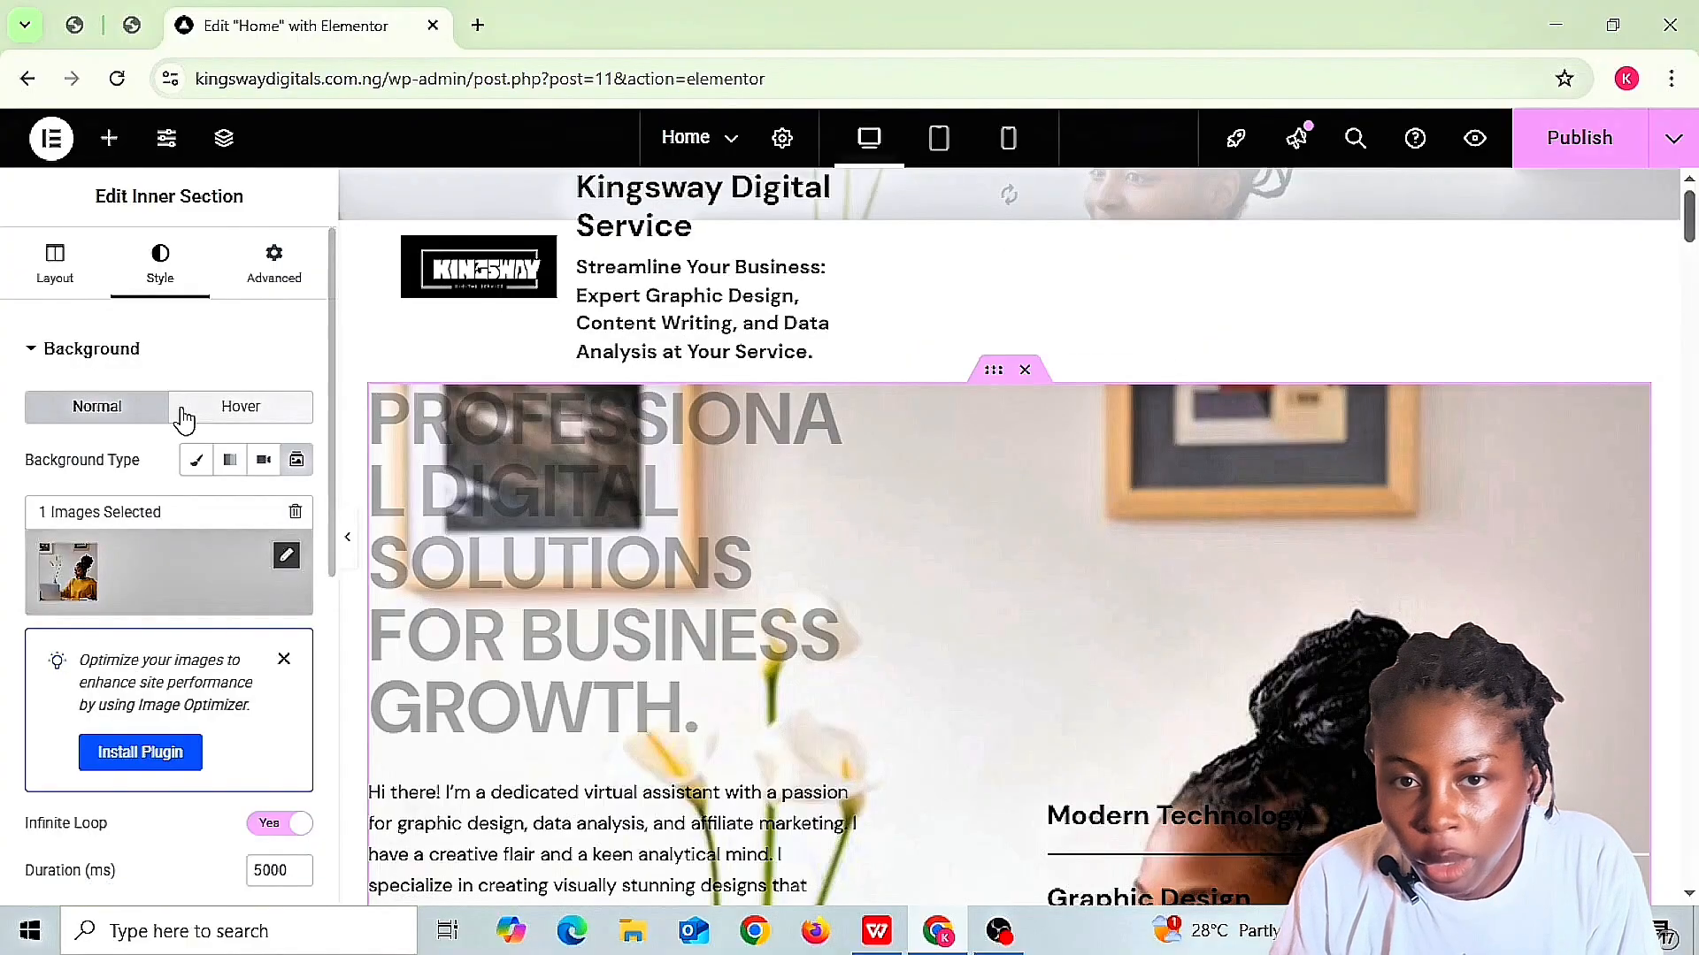
- Switch the section's Background Type to Video, dismissing the Dynamic Content pro popup
click(265, 460)
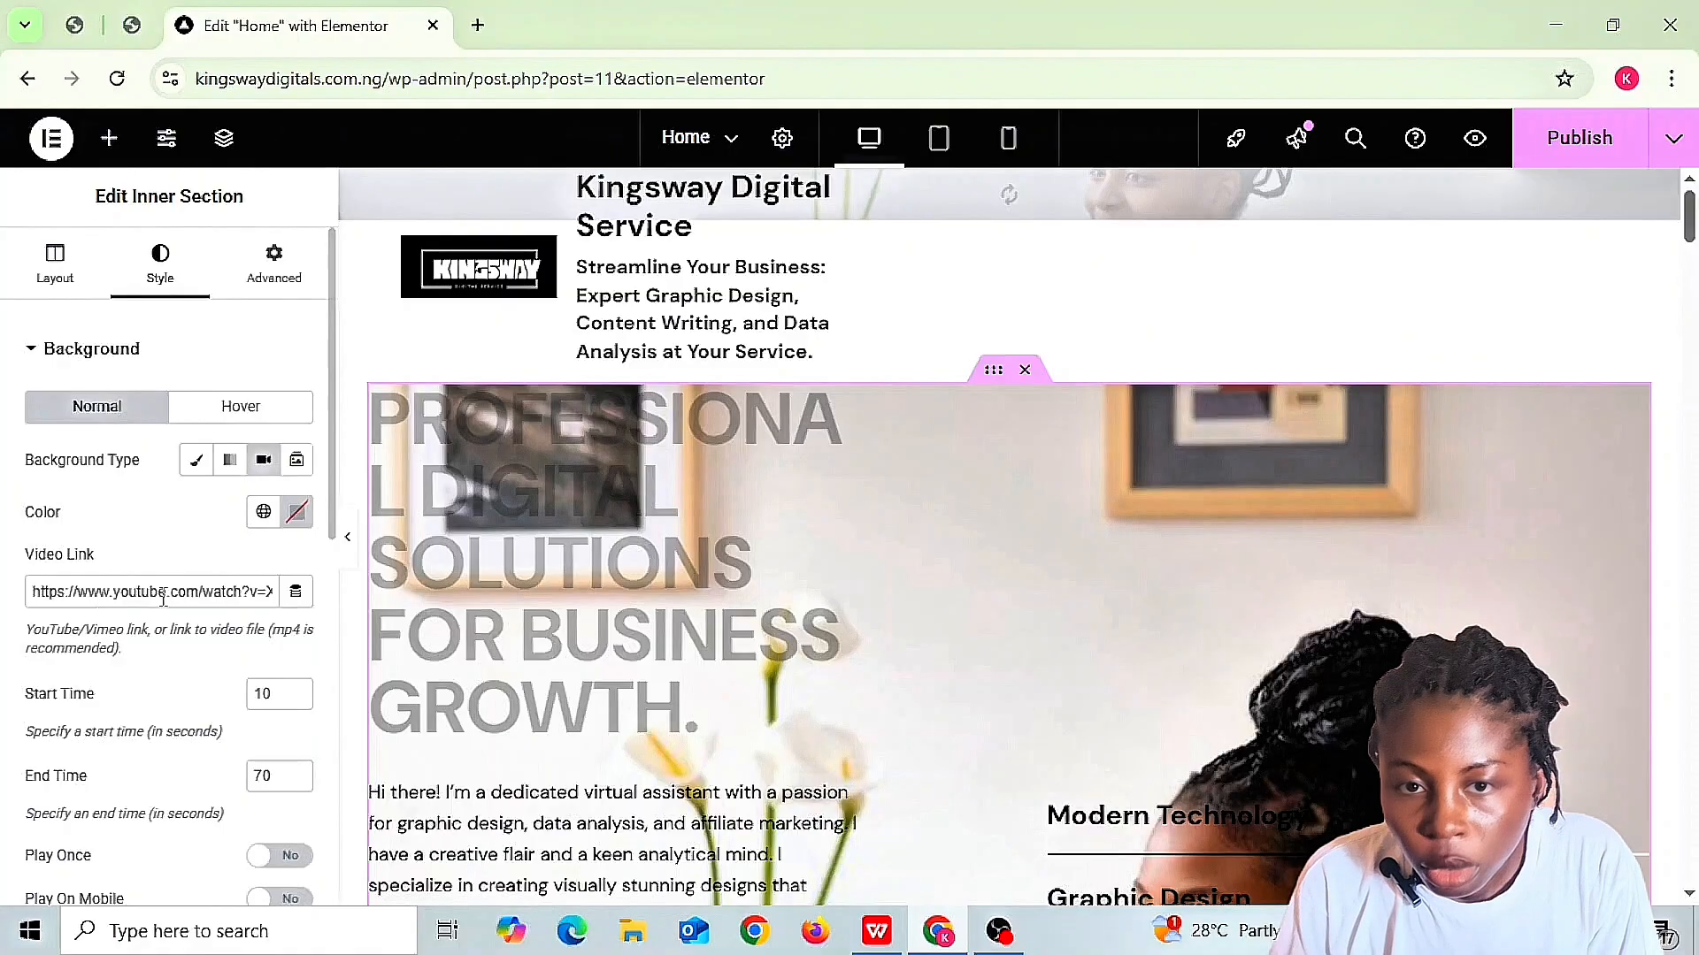
click(296, 592)
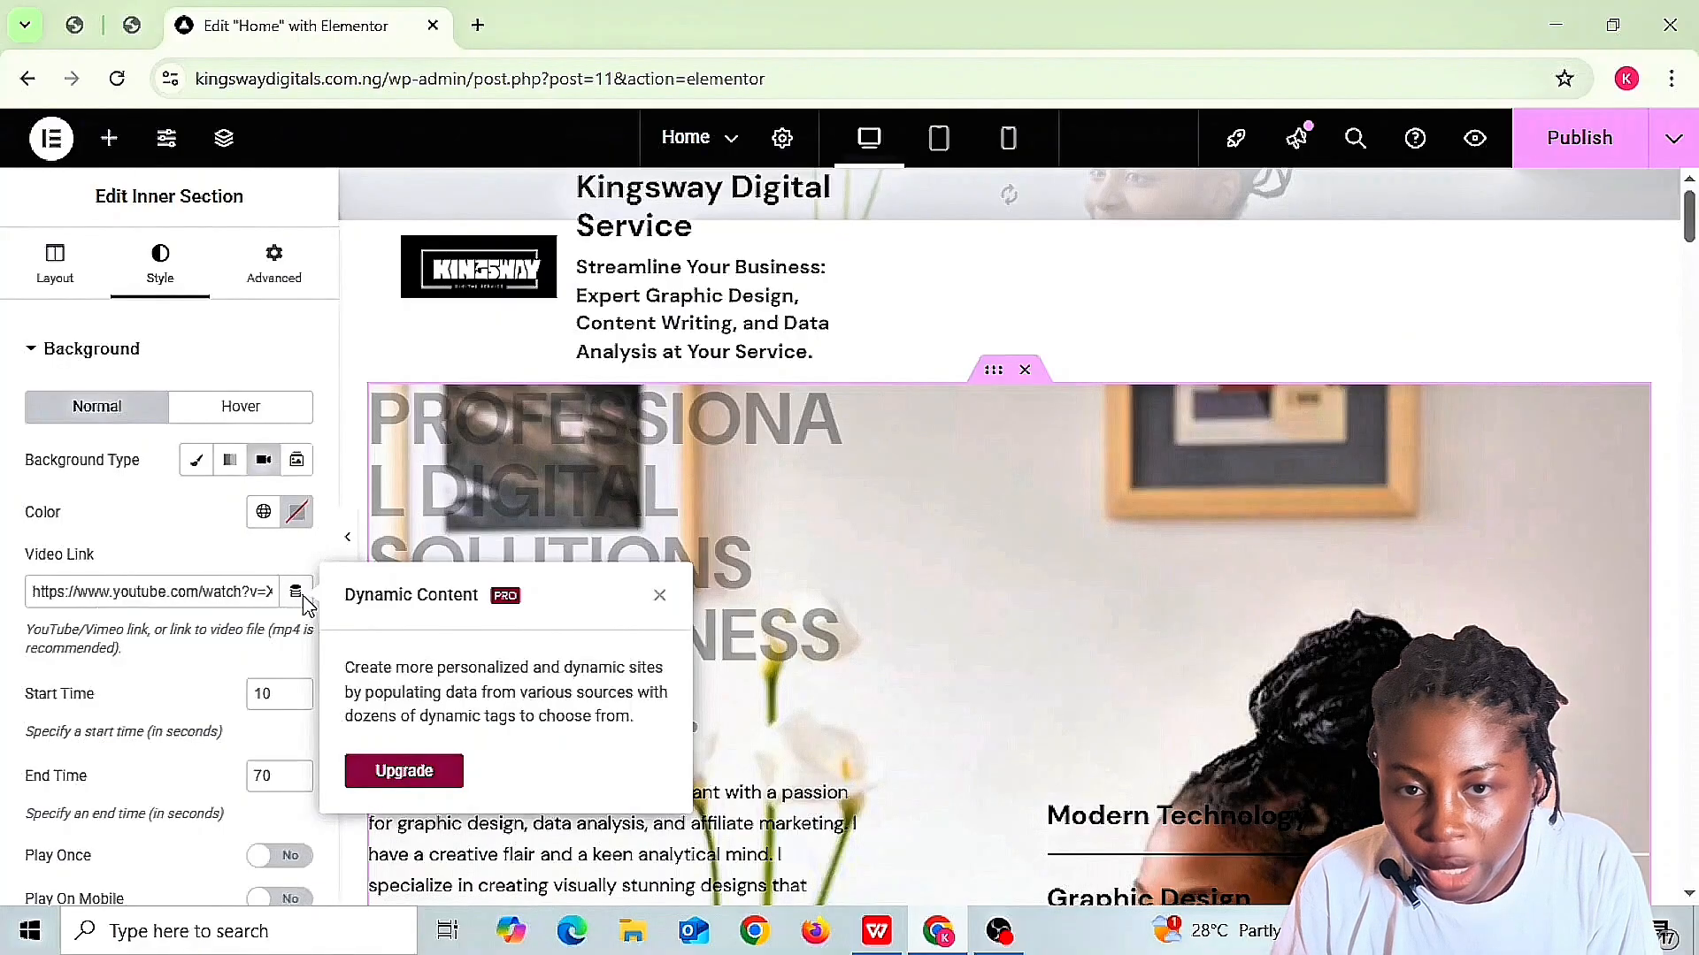
click(299, 595)
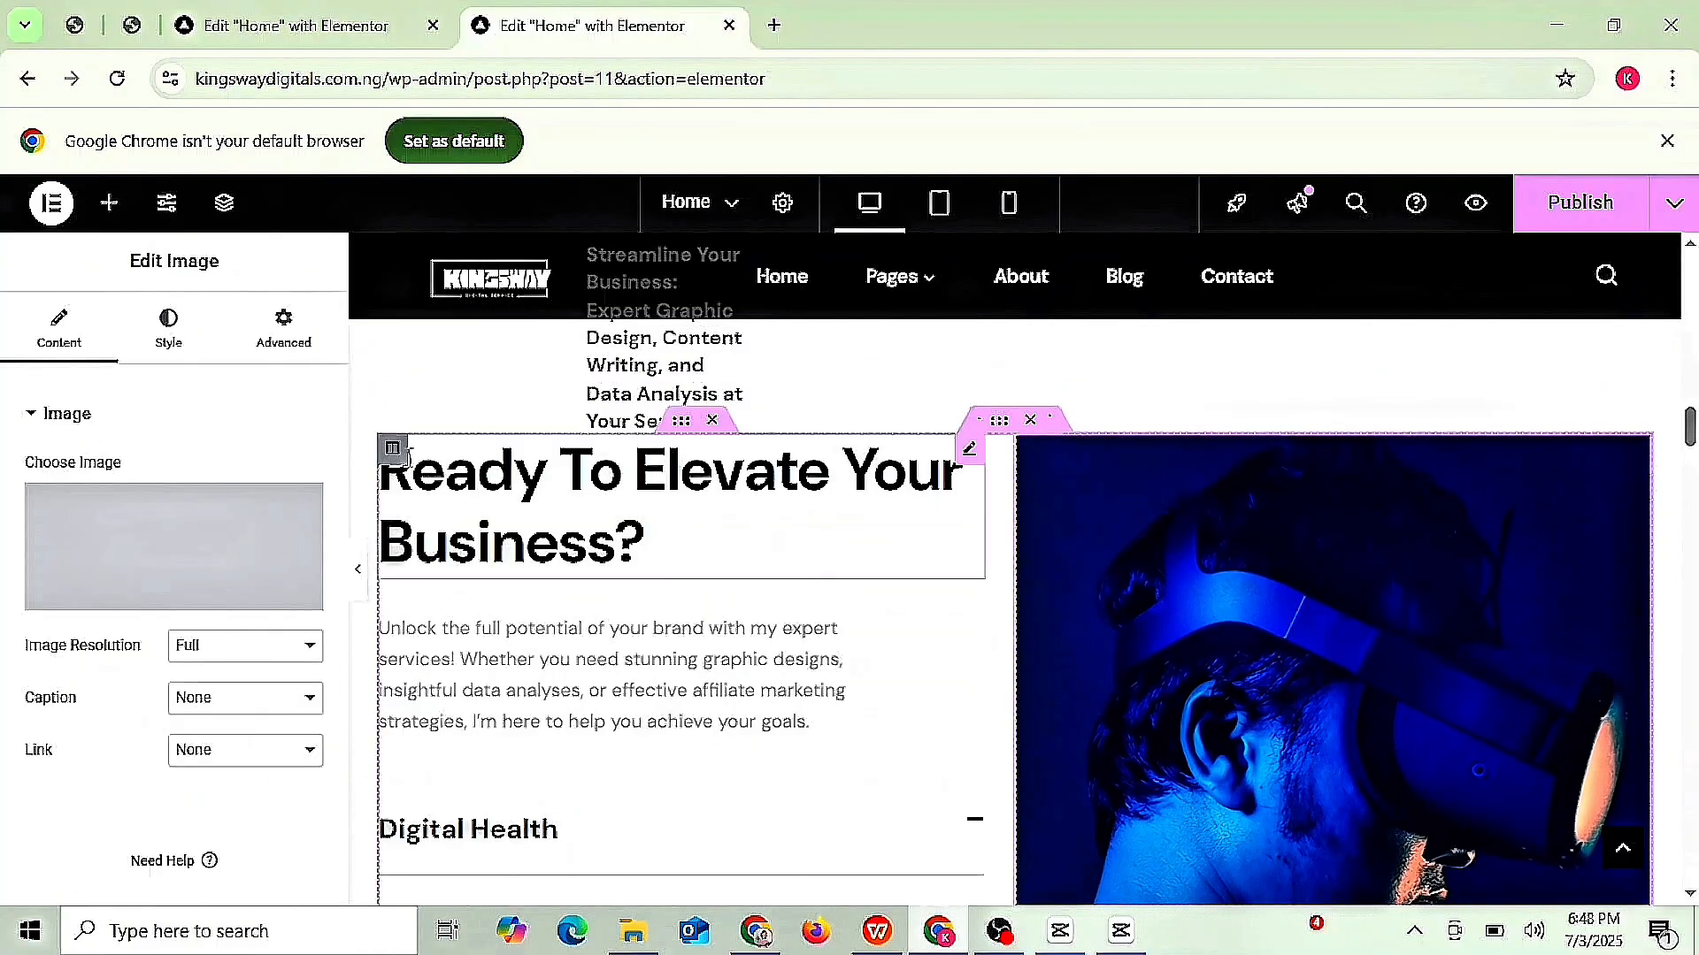
- Upload the new service images and insert the Graphic Design one with alt text 'Graphic design'
click(155, 604)
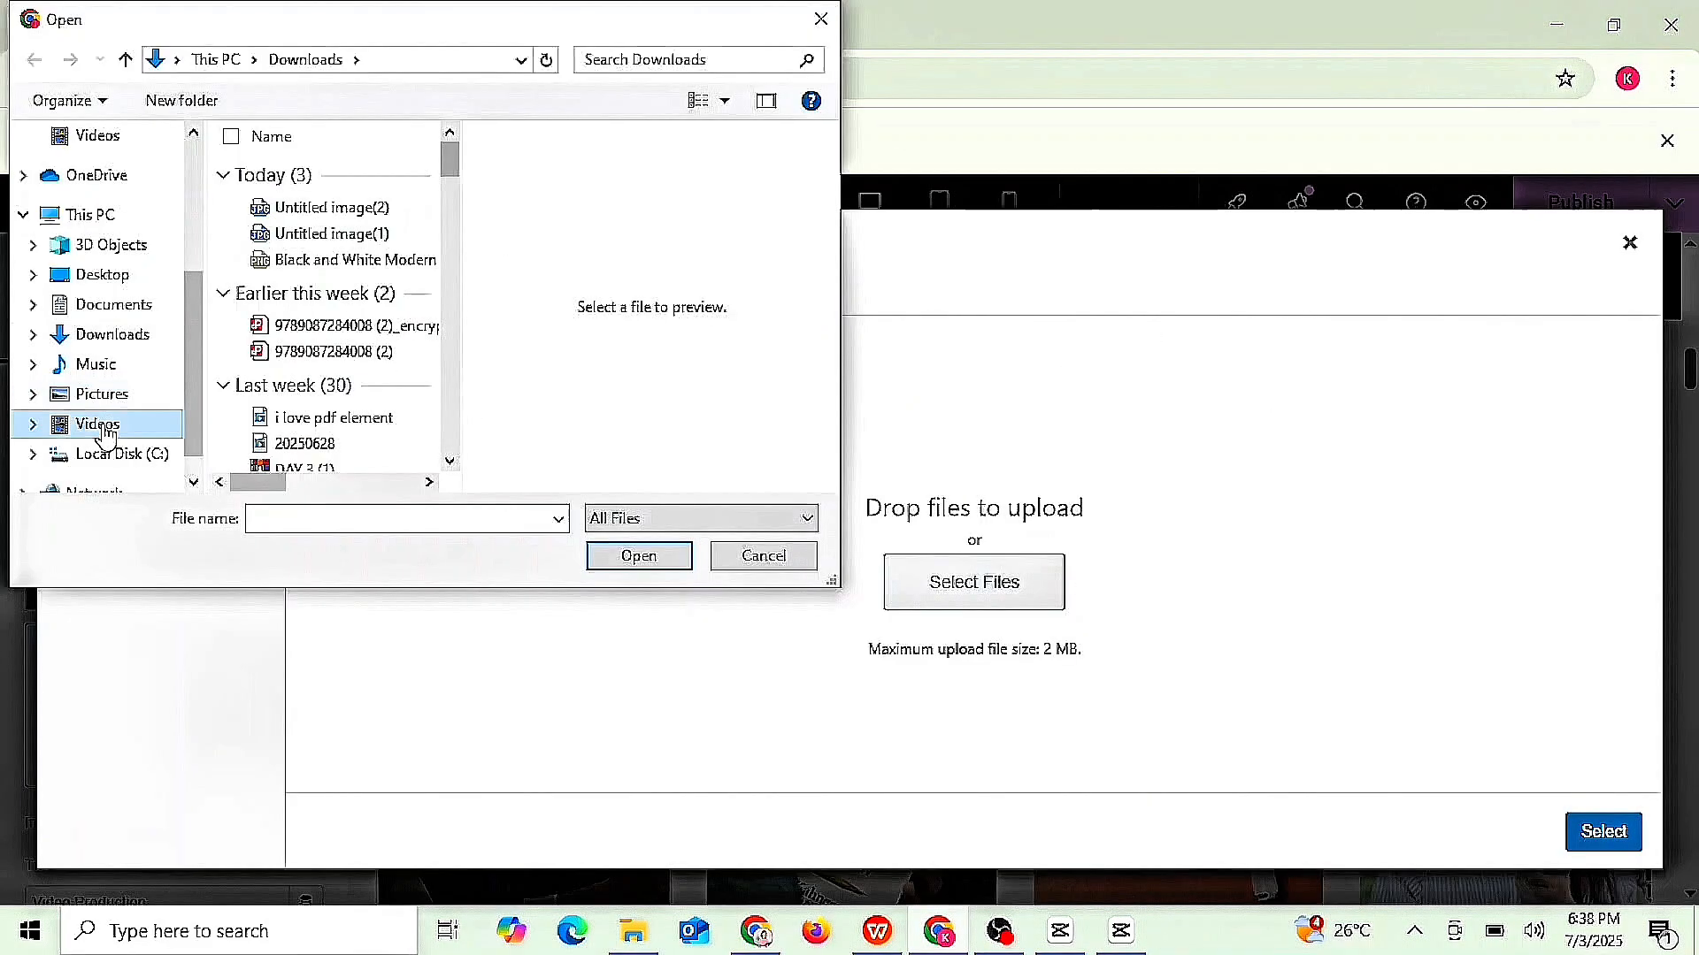
click(321, 261)
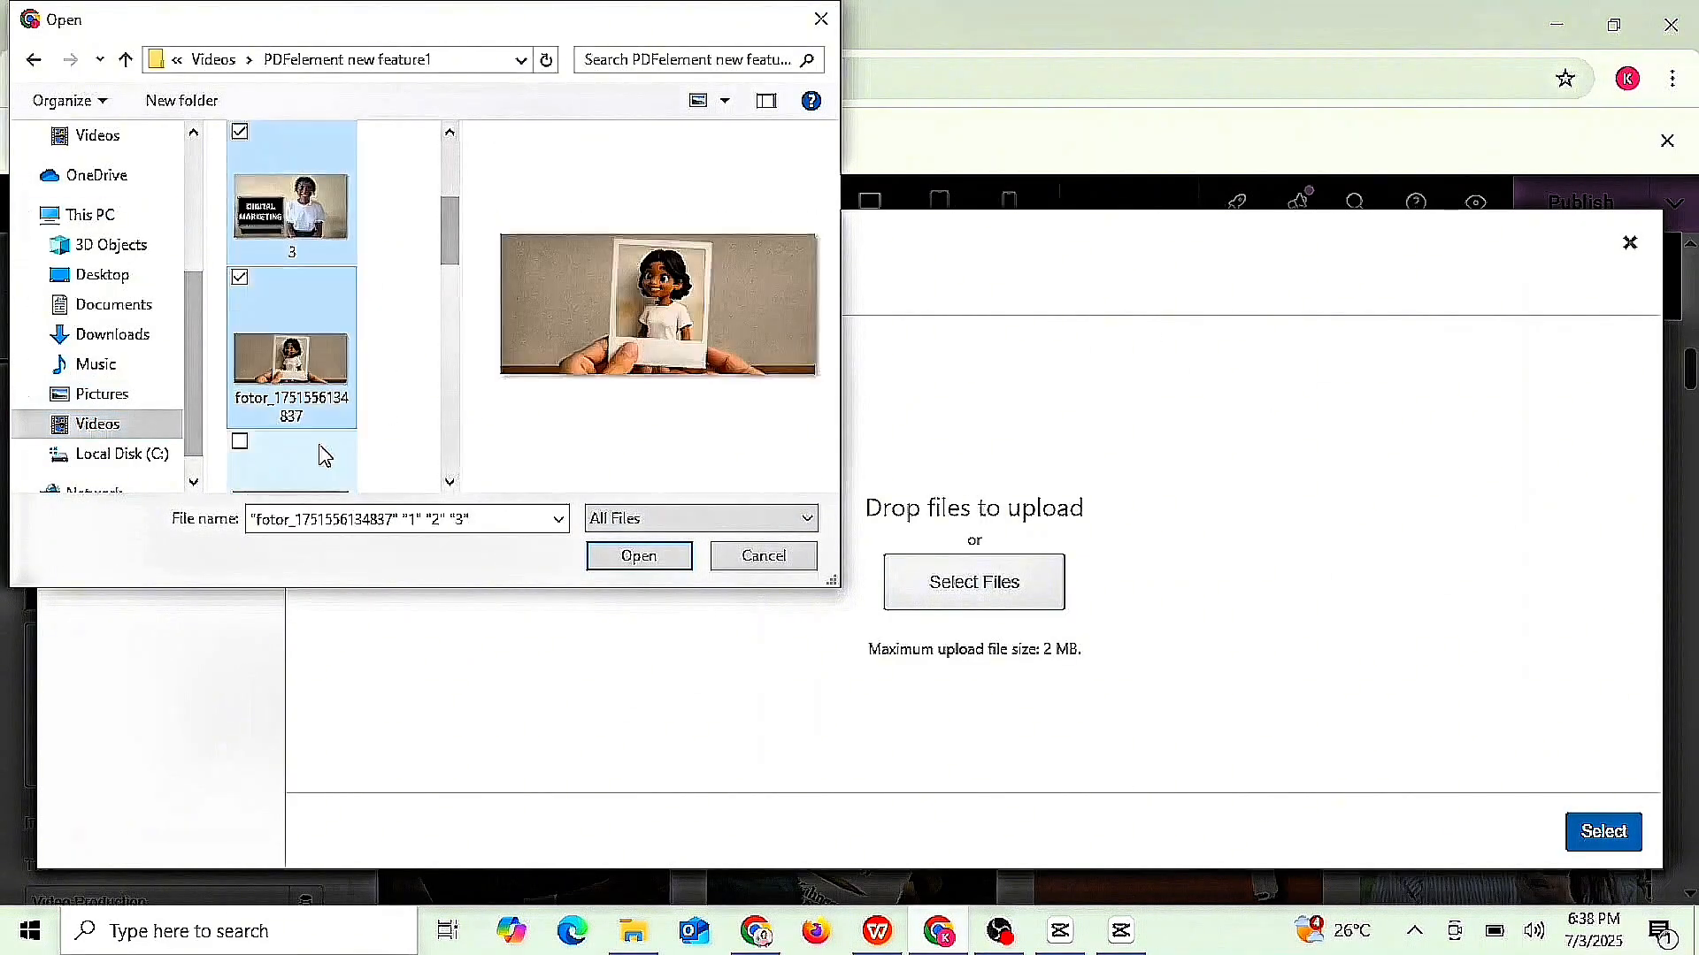
click(639, 556)
click(1468, 682)
text(Graphic design)
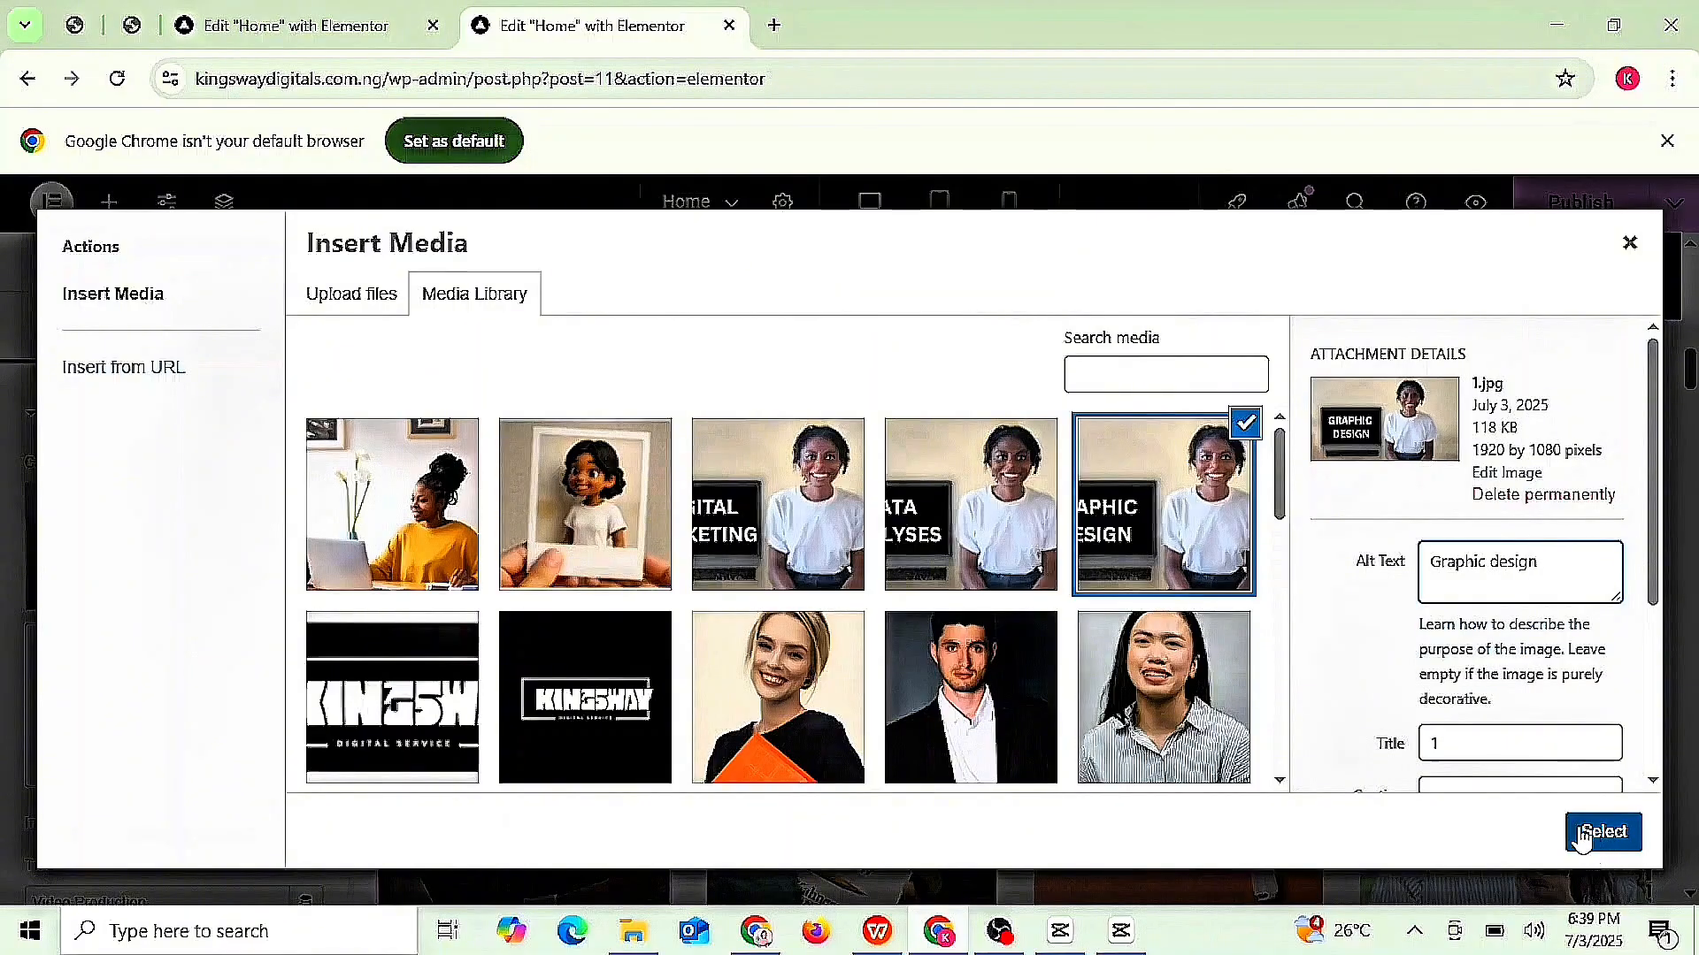
click(1603, 832)
- Give the second box the DATA ANALYSES image with alt text 'Data analyses'
click(912, 630)
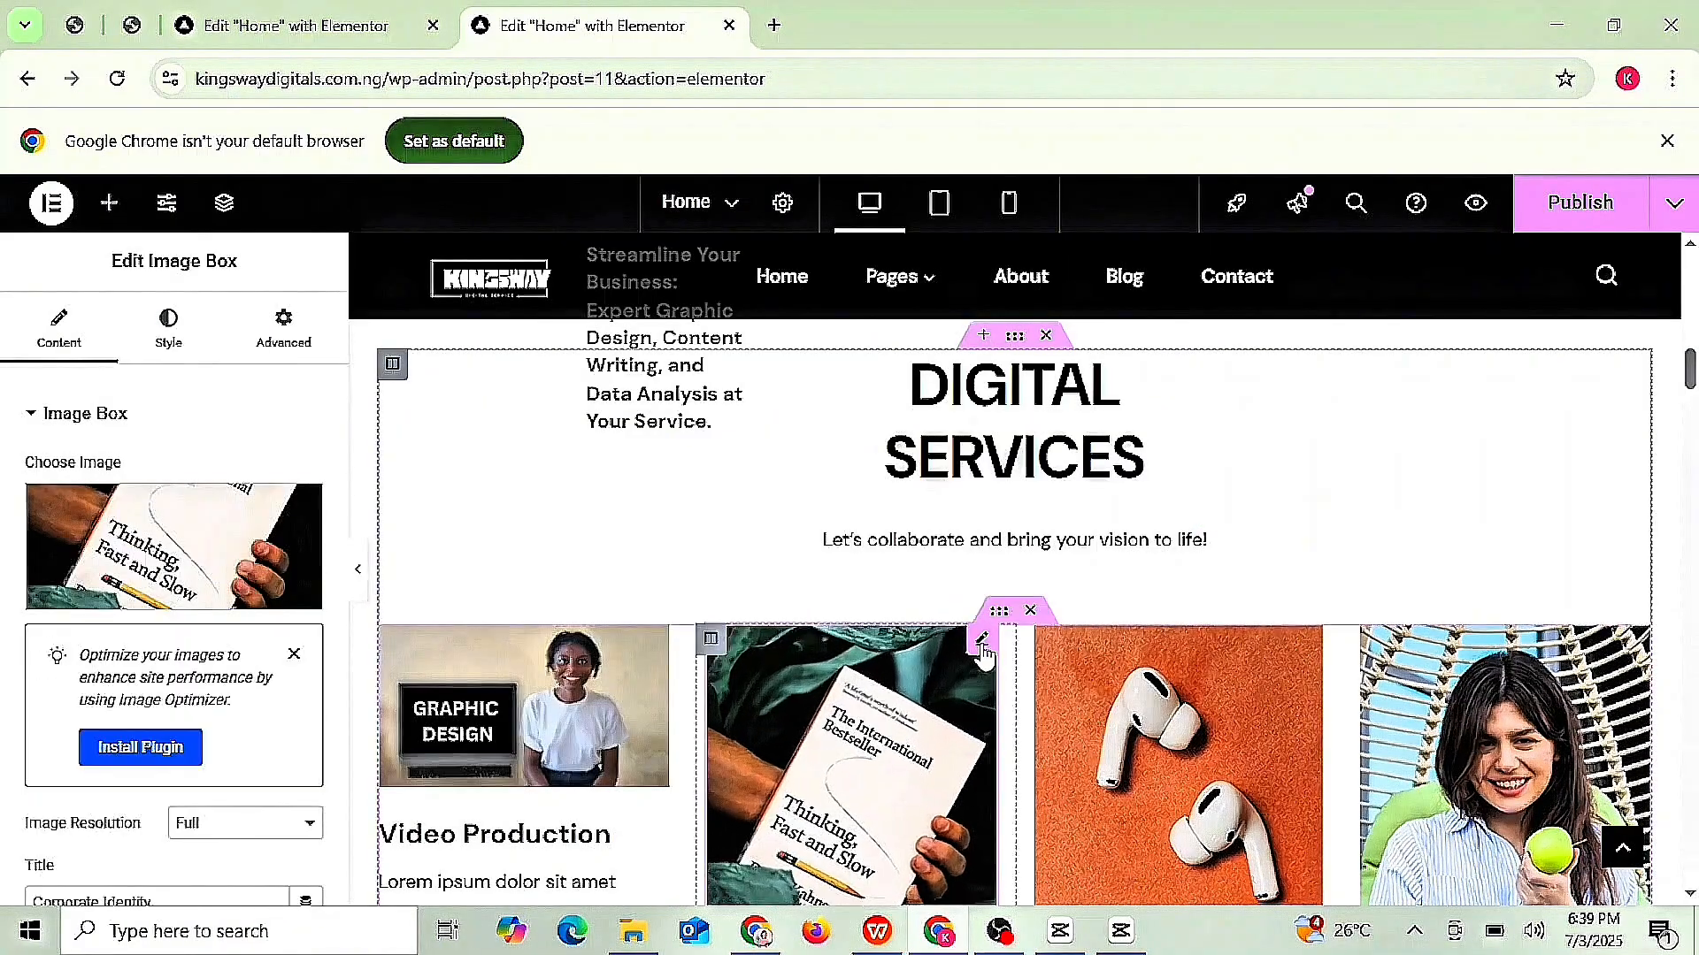
click(318, 500)
click(971, 504)
click(1486, 568)
text(Data analyses)
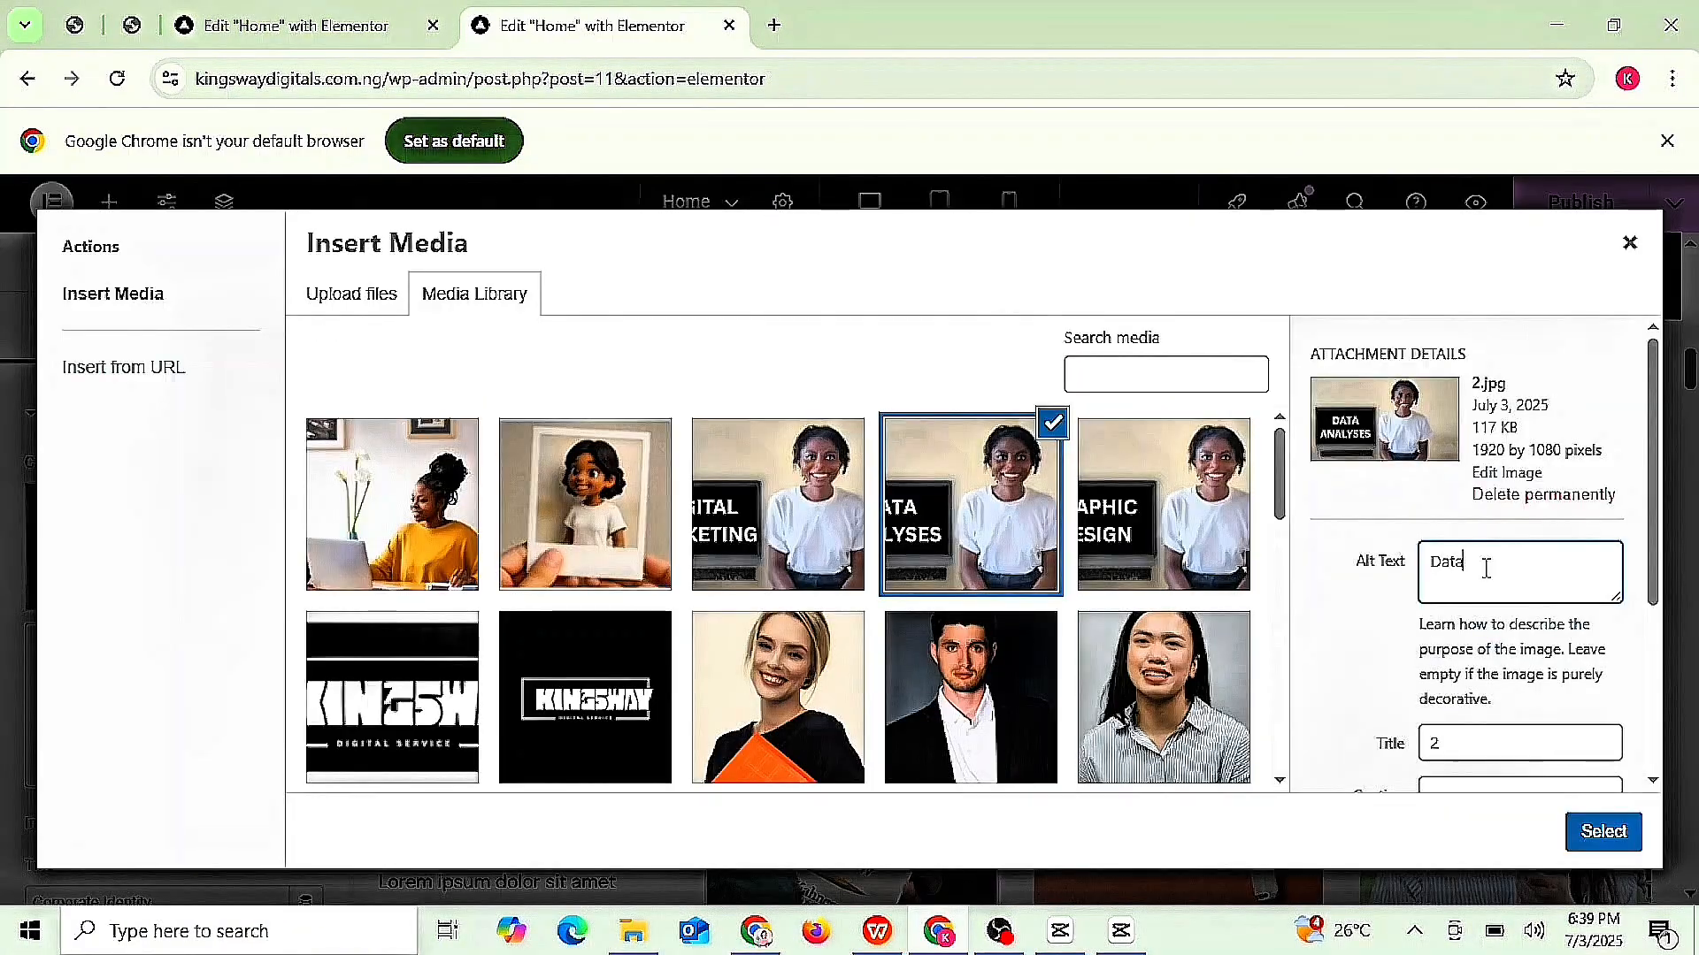
click(1603, 831)
- Give the third box the DIGITAL MARKETING image
click(1088, 653)
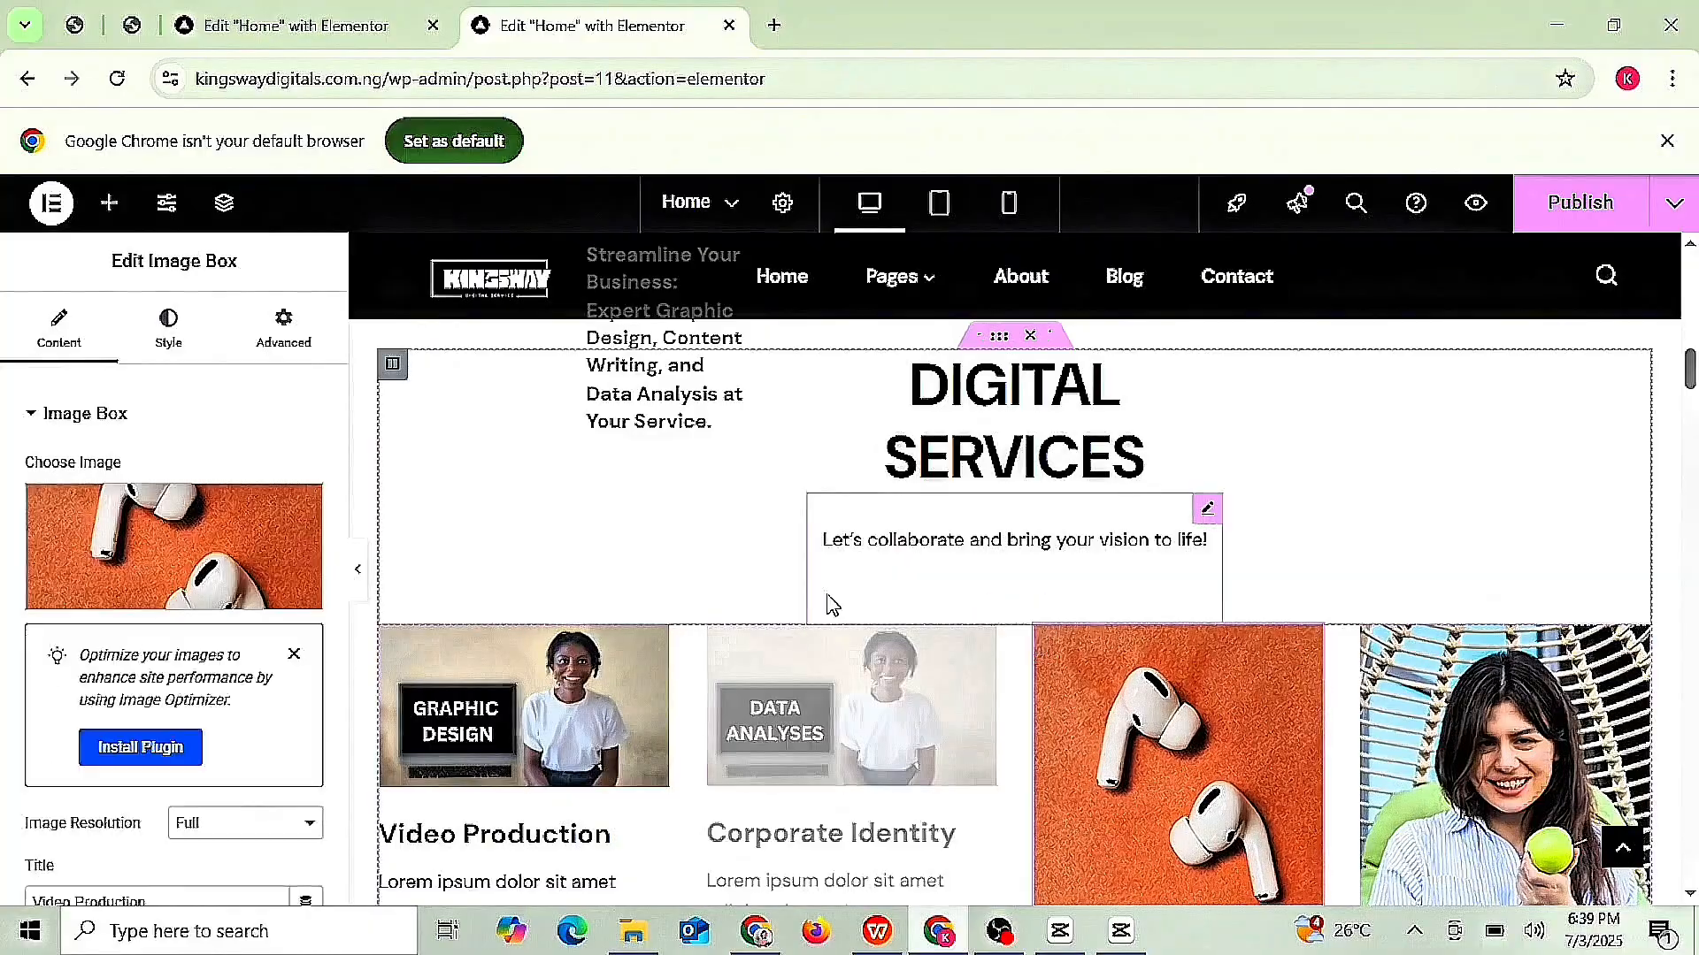
click(177, 544)
click(778, 504)
click(1604, 832)
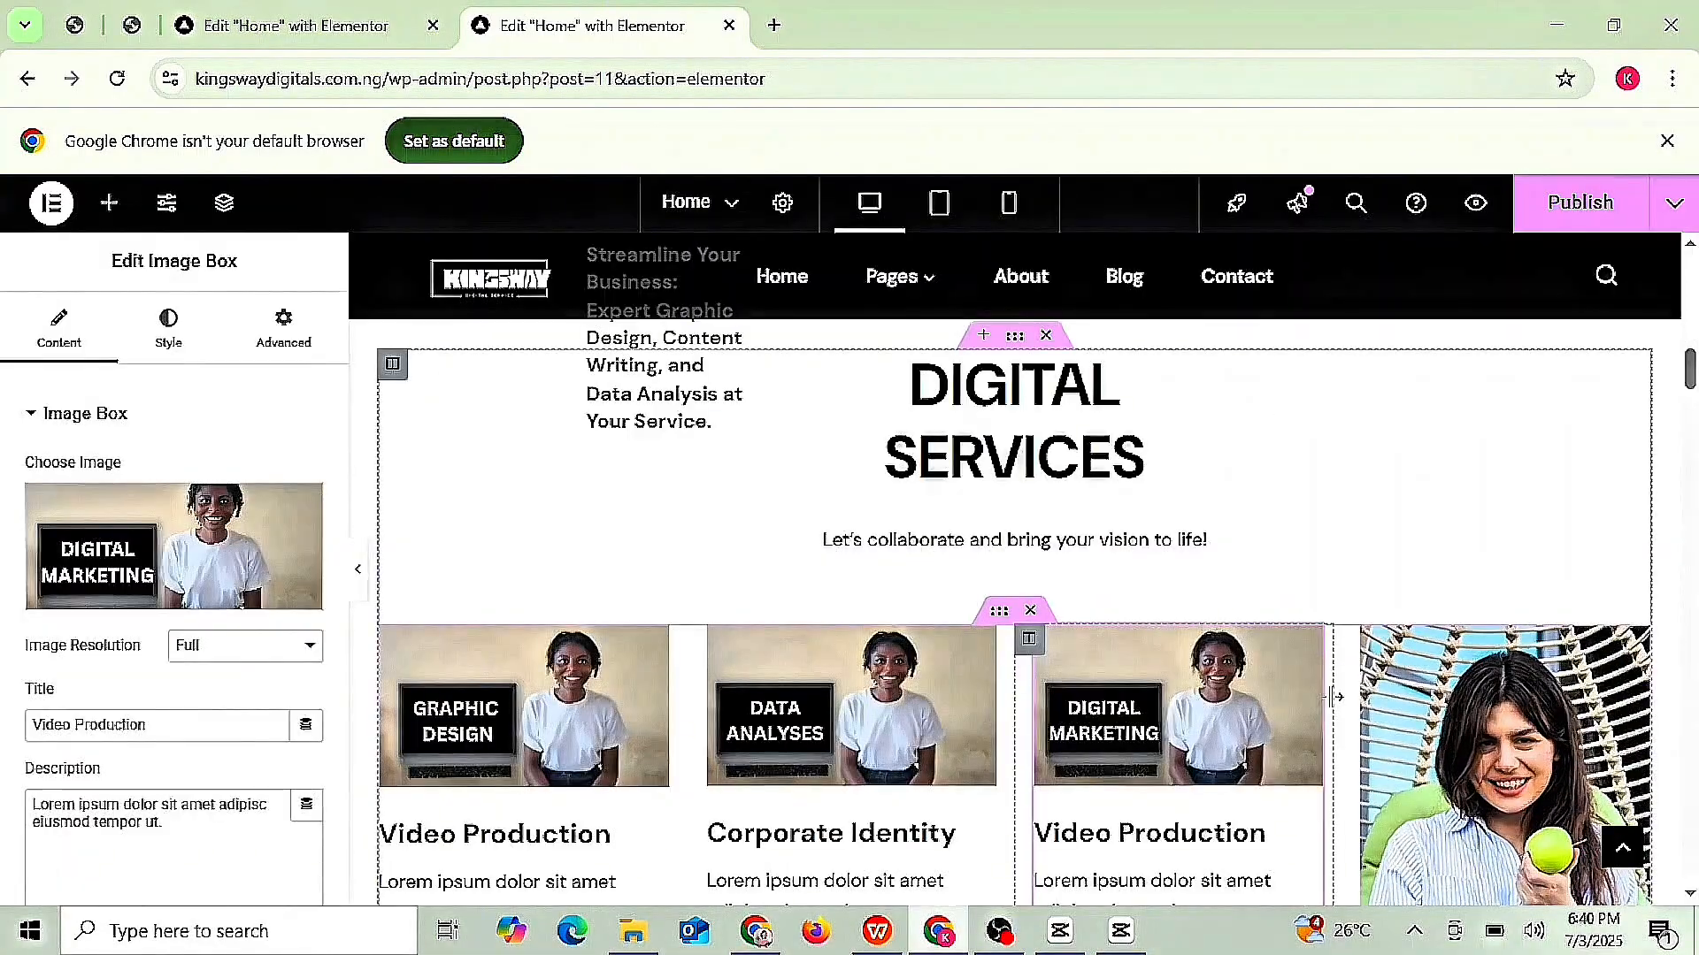
- Replace the Corporate Identity box's image with the woman-at-laptop photo, alt text 'KIngsway'
scroll(1327, 696, down, 3)
click(1597, 470)
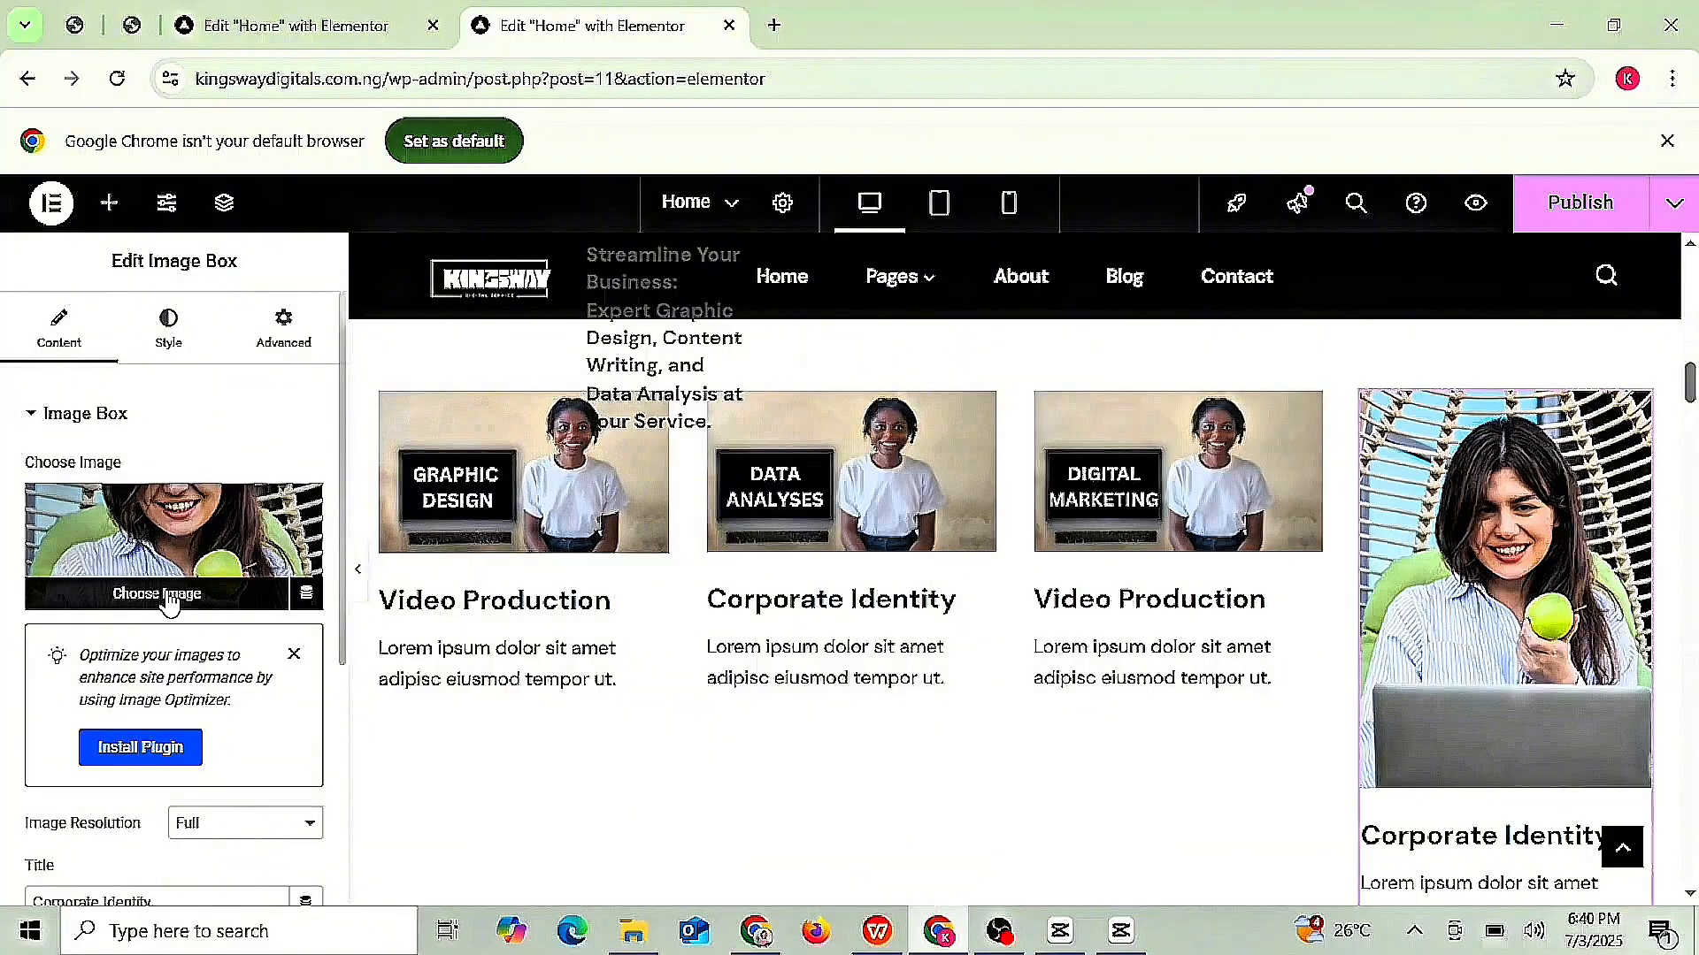
click(169, 593)
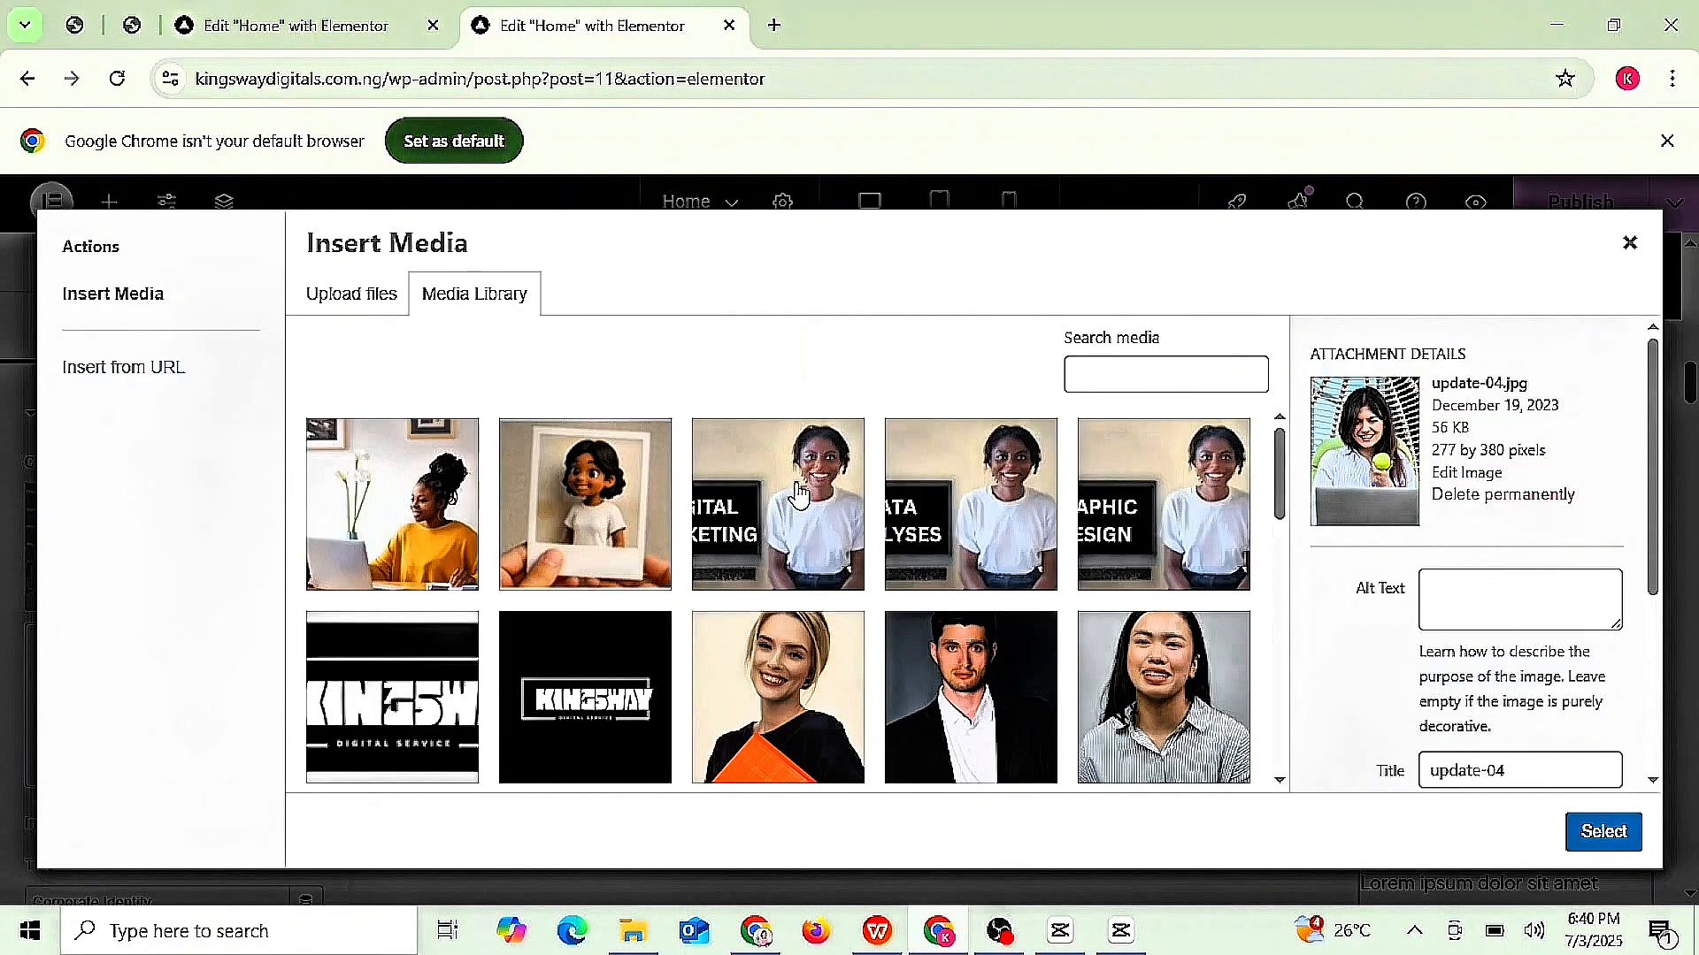
click(384, 548)
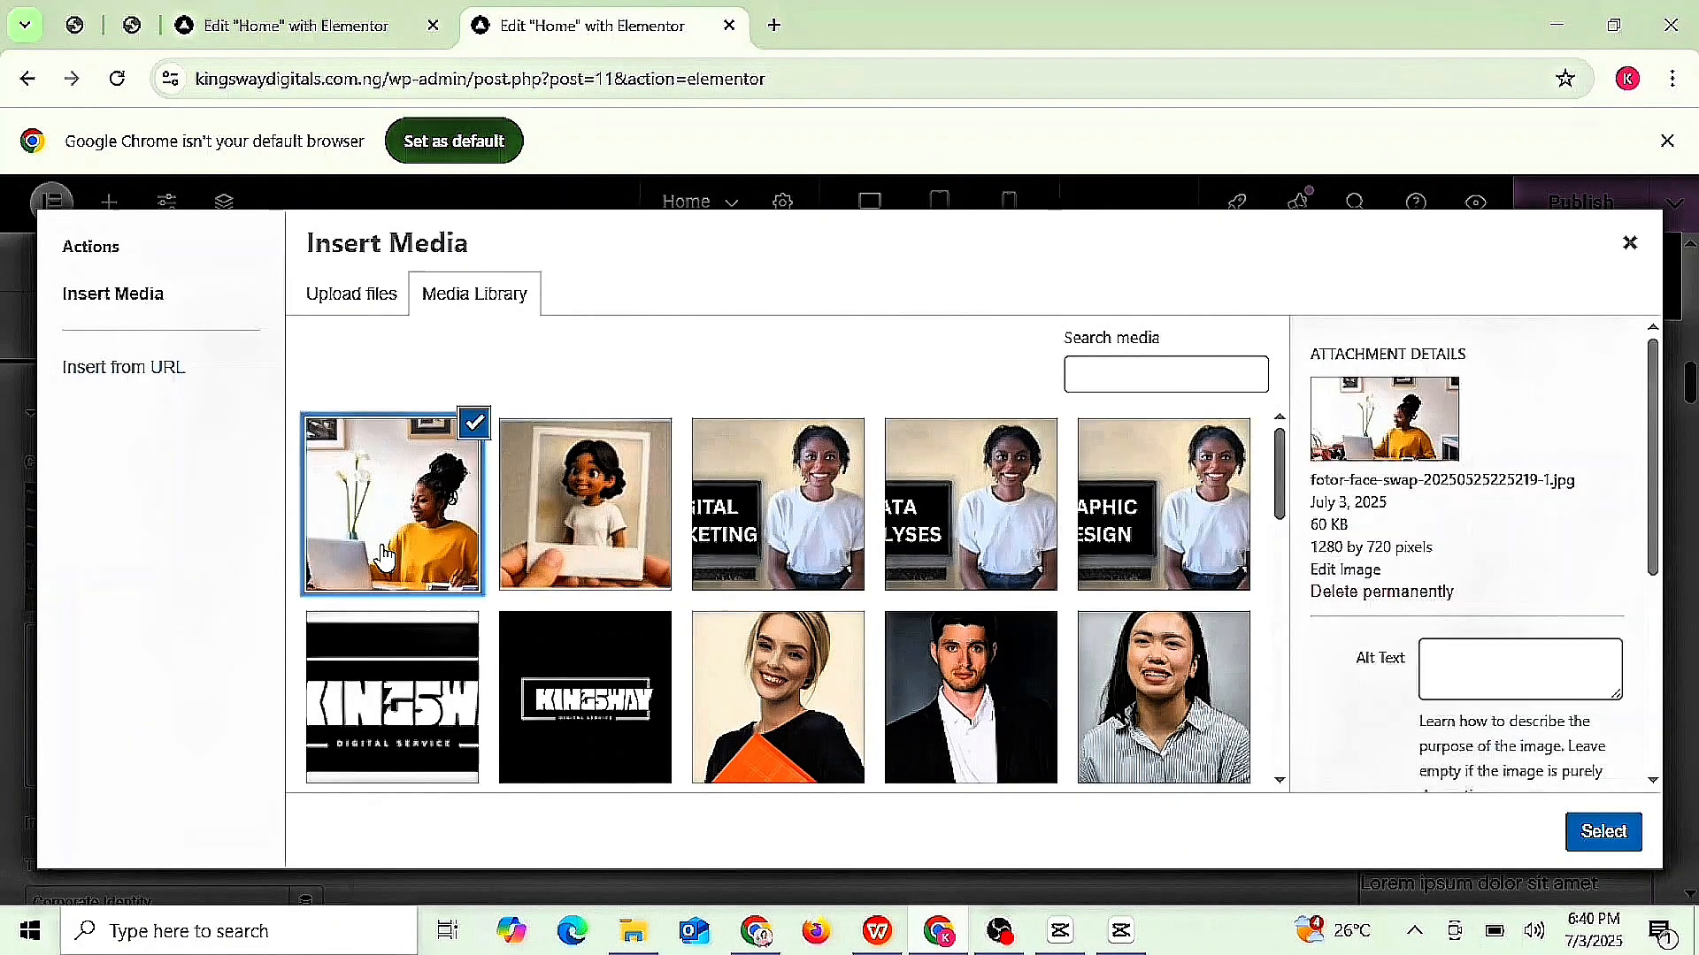
click(1522, 669)
text(KI)
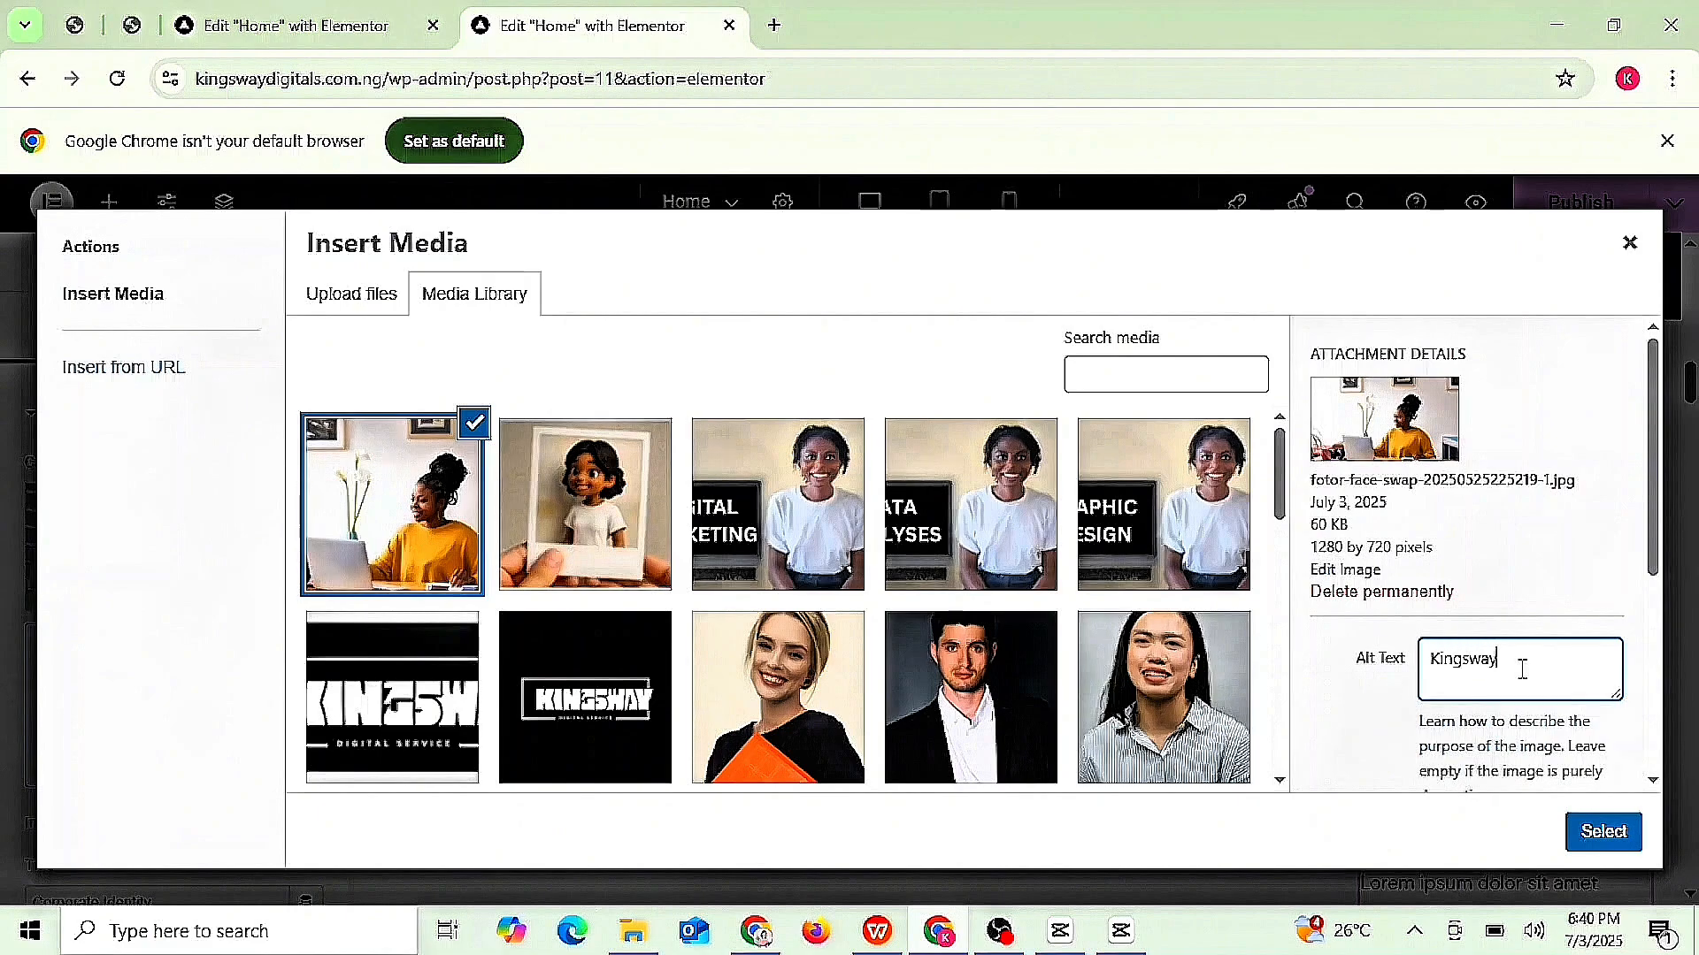
text(ngsway)
click(1603, 832)
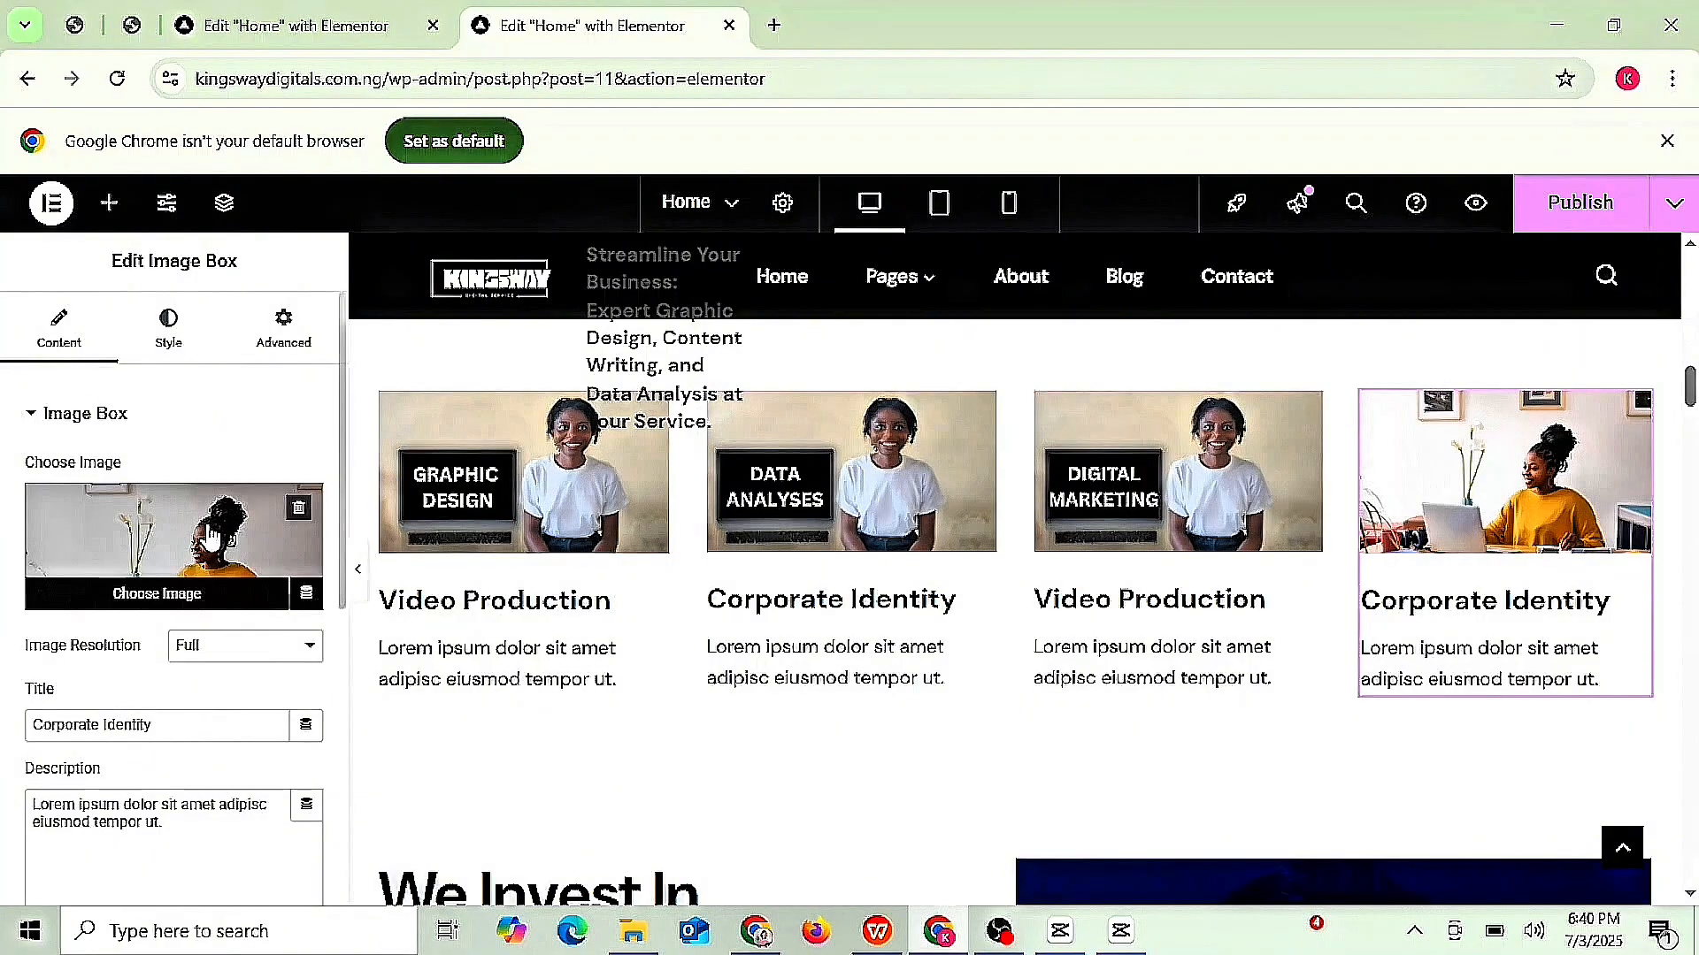
- Set the fourth box's image resolution to Custom after trying Large 1024 x 1024 and Full
click(312, 648)
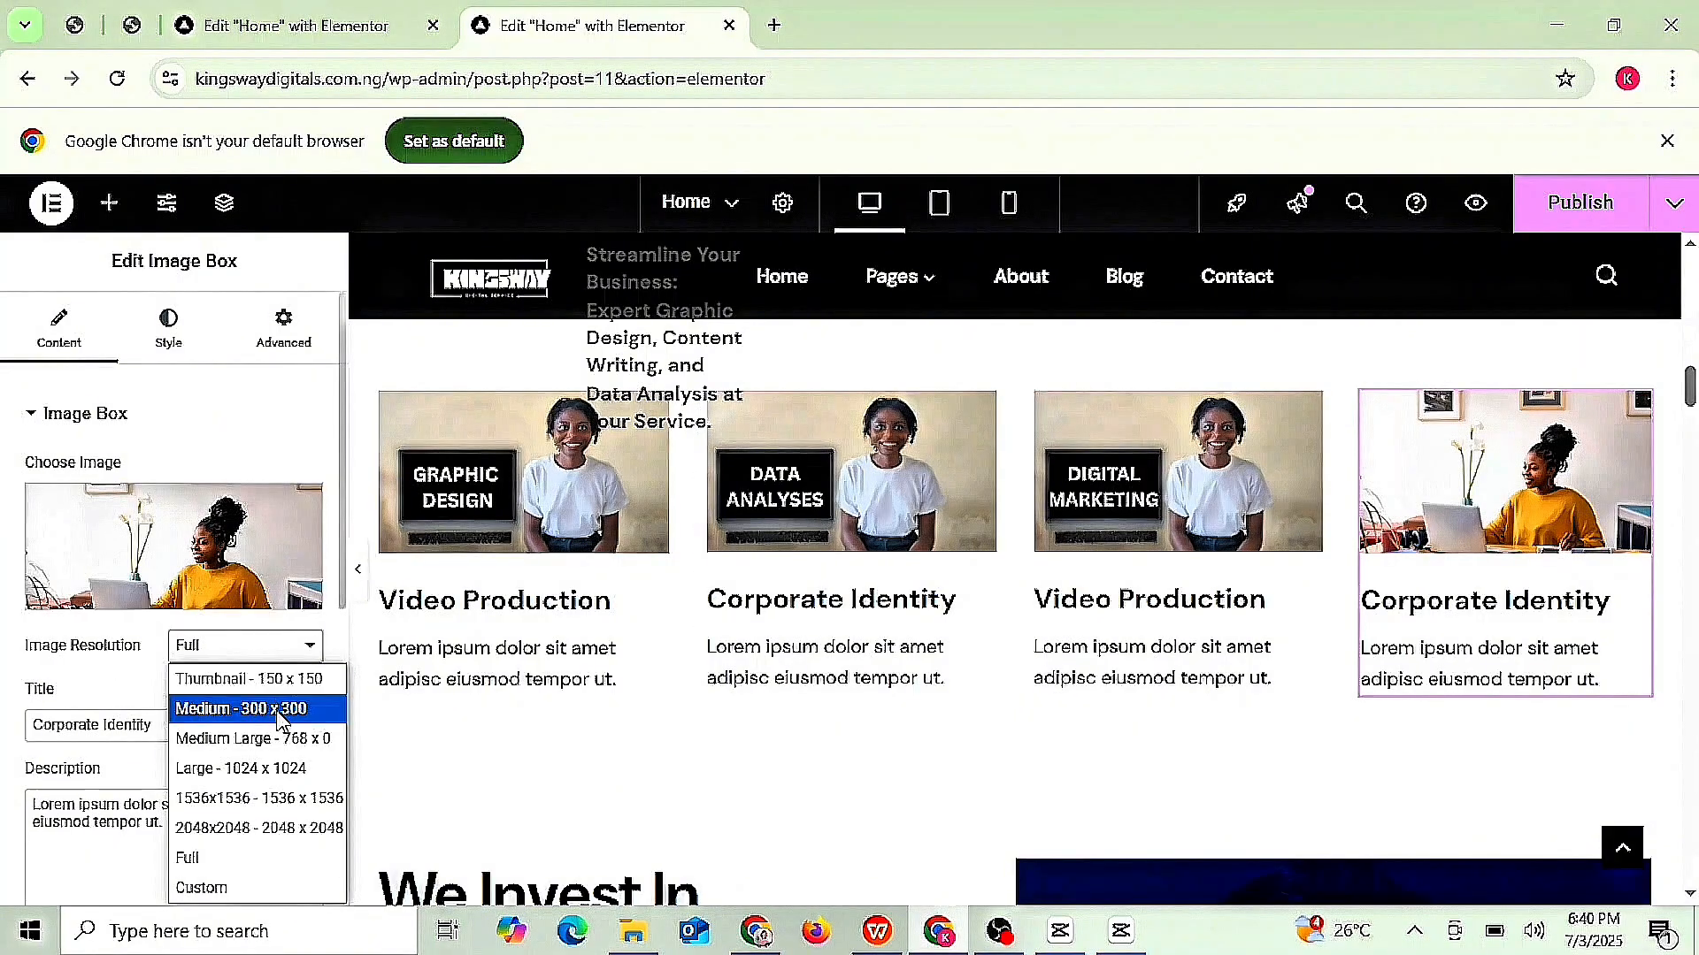
click(255, 768)
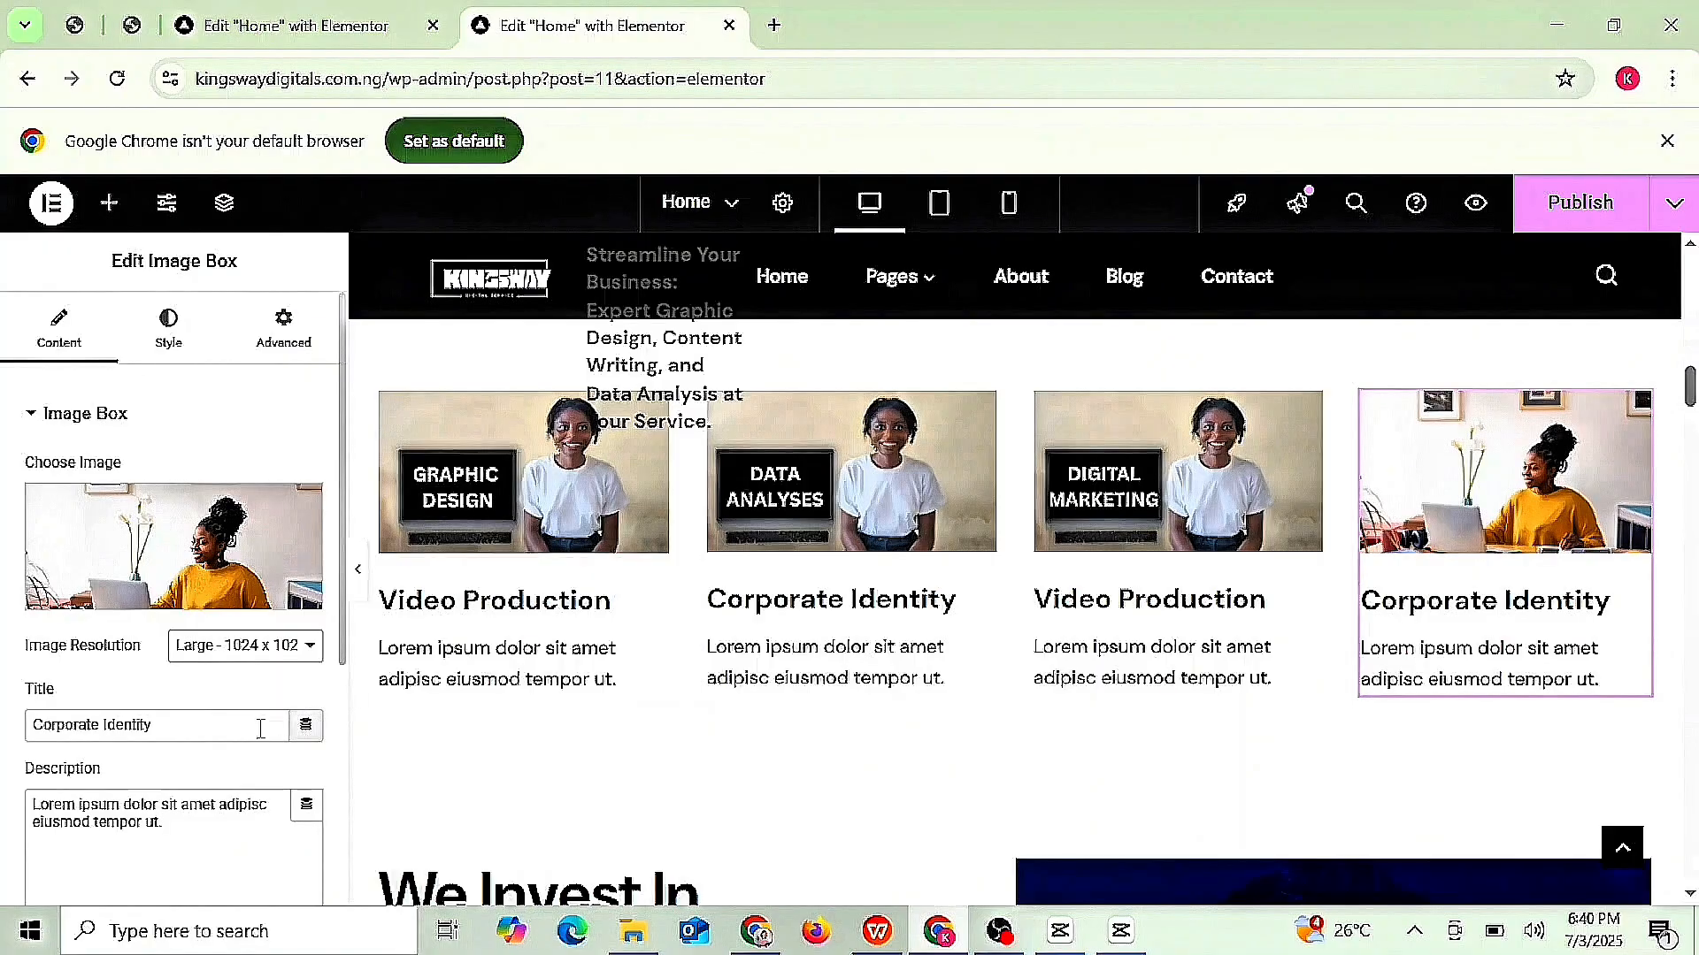
click(265, 647)
click(216, 857)
click(305, 646)
click(236, 880)
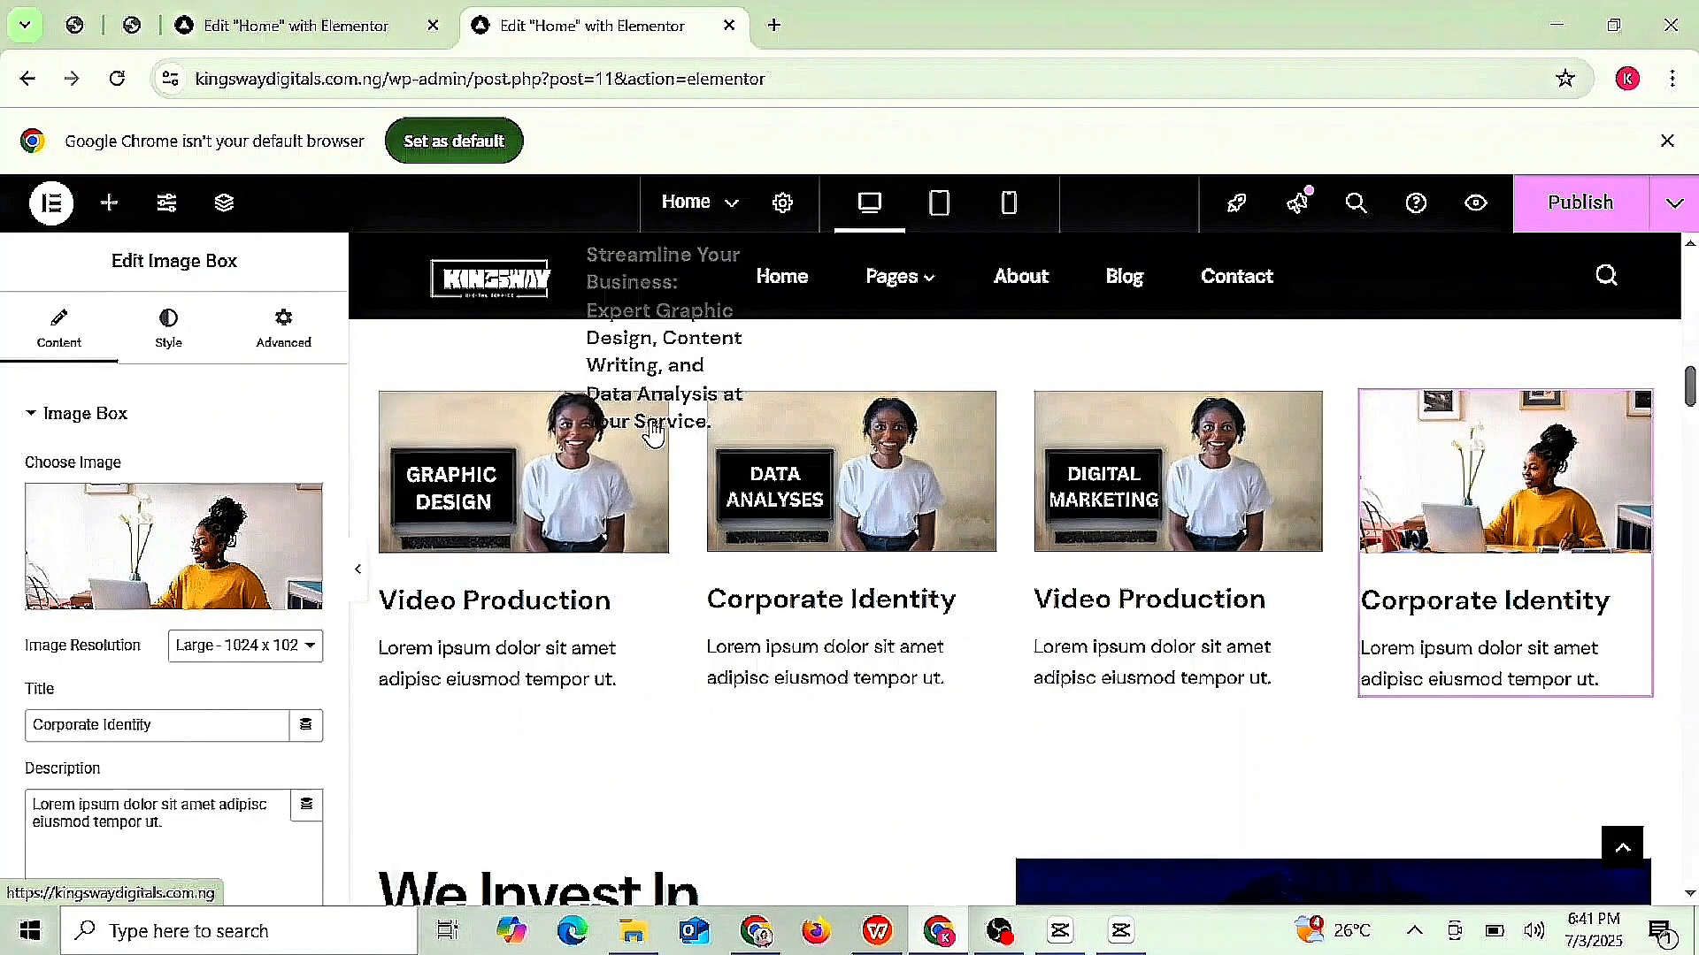
click(652, 426)
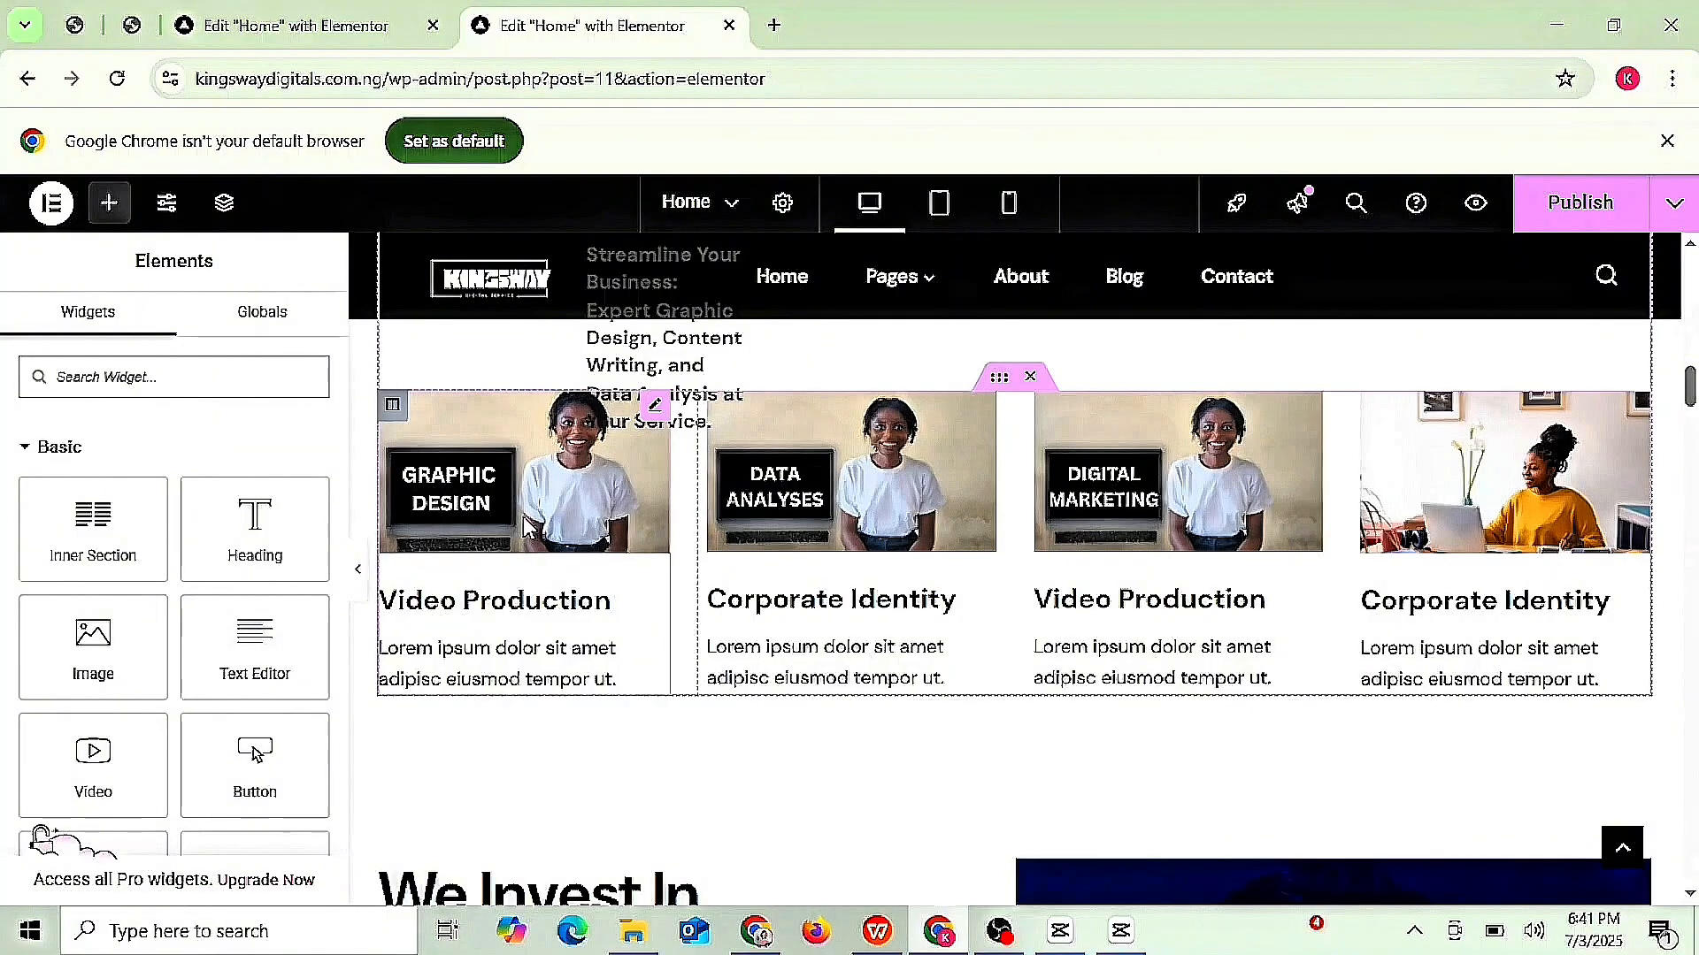
- Replace the first box's Video Production title and retitle the third box 'Digital Narketing'
click(575, 480)
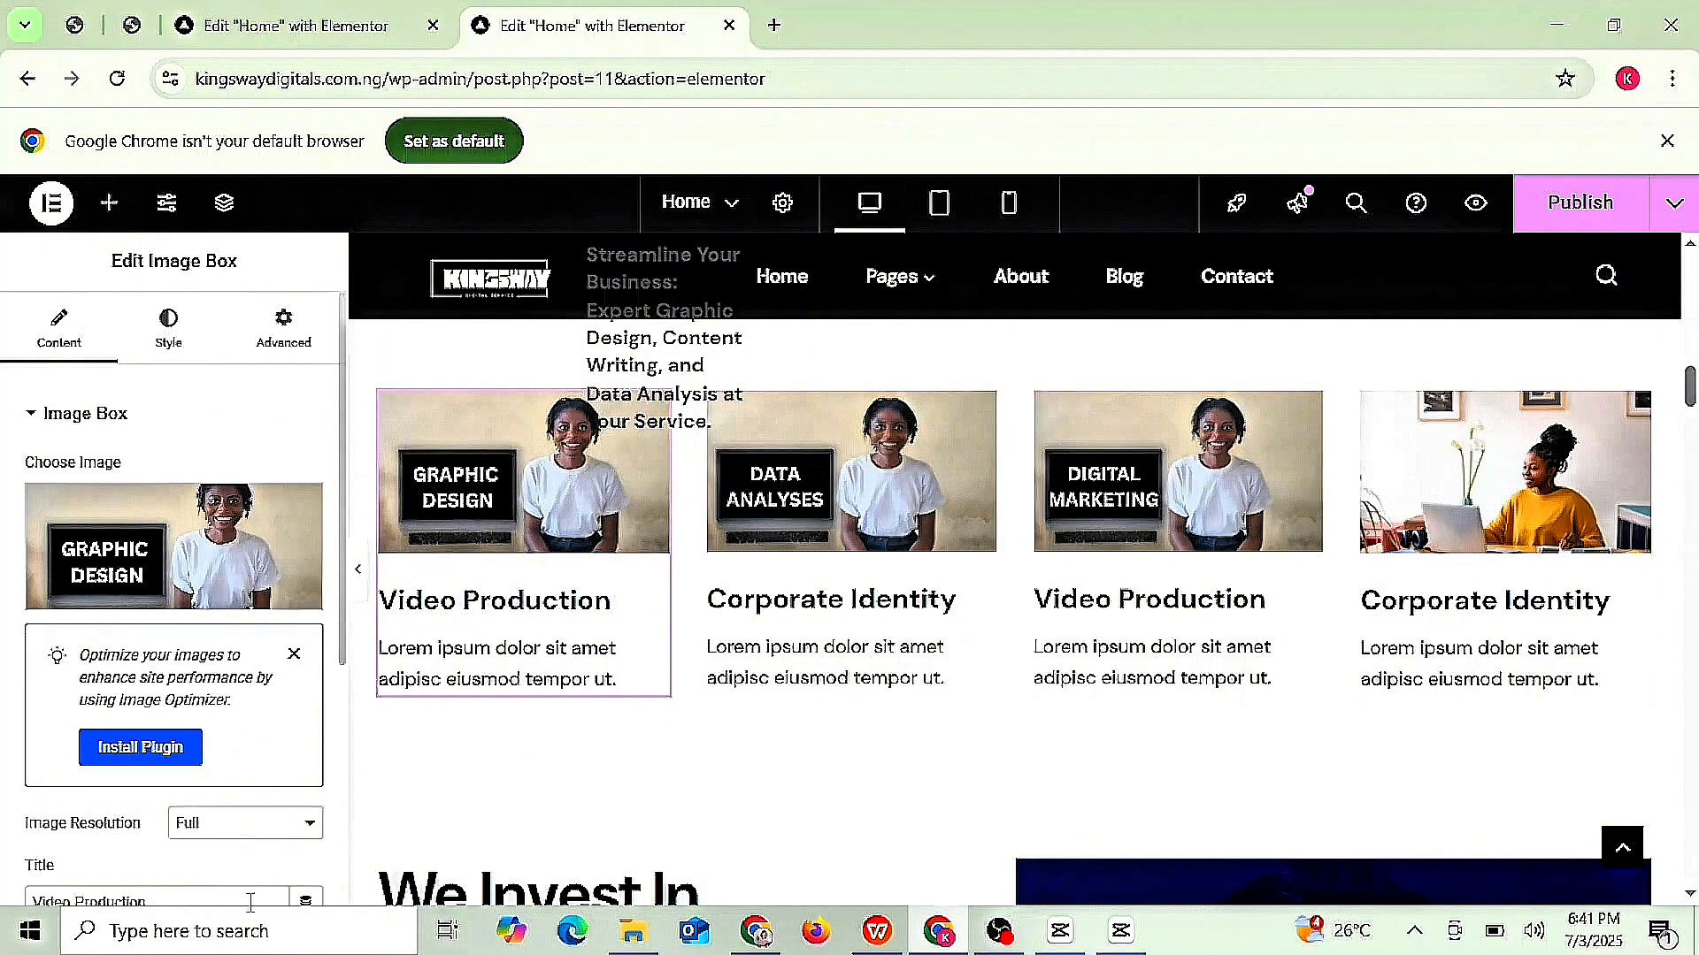
click(250, 901)
key(BackSpace)
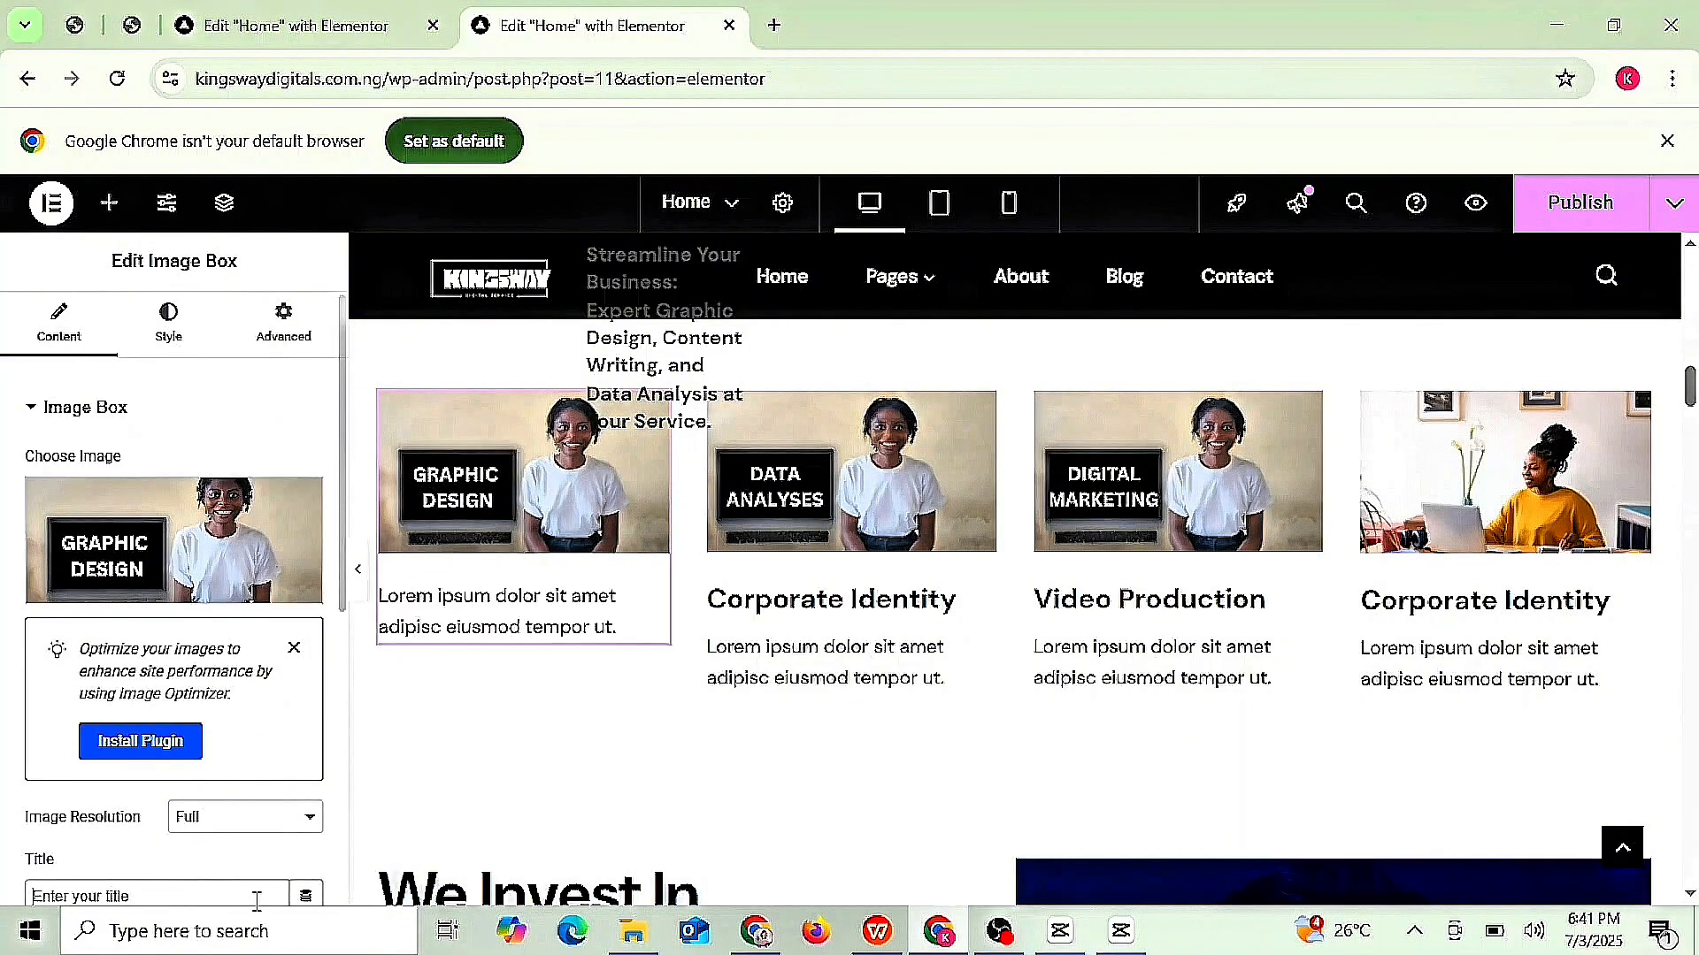
text(Graphic Deg)
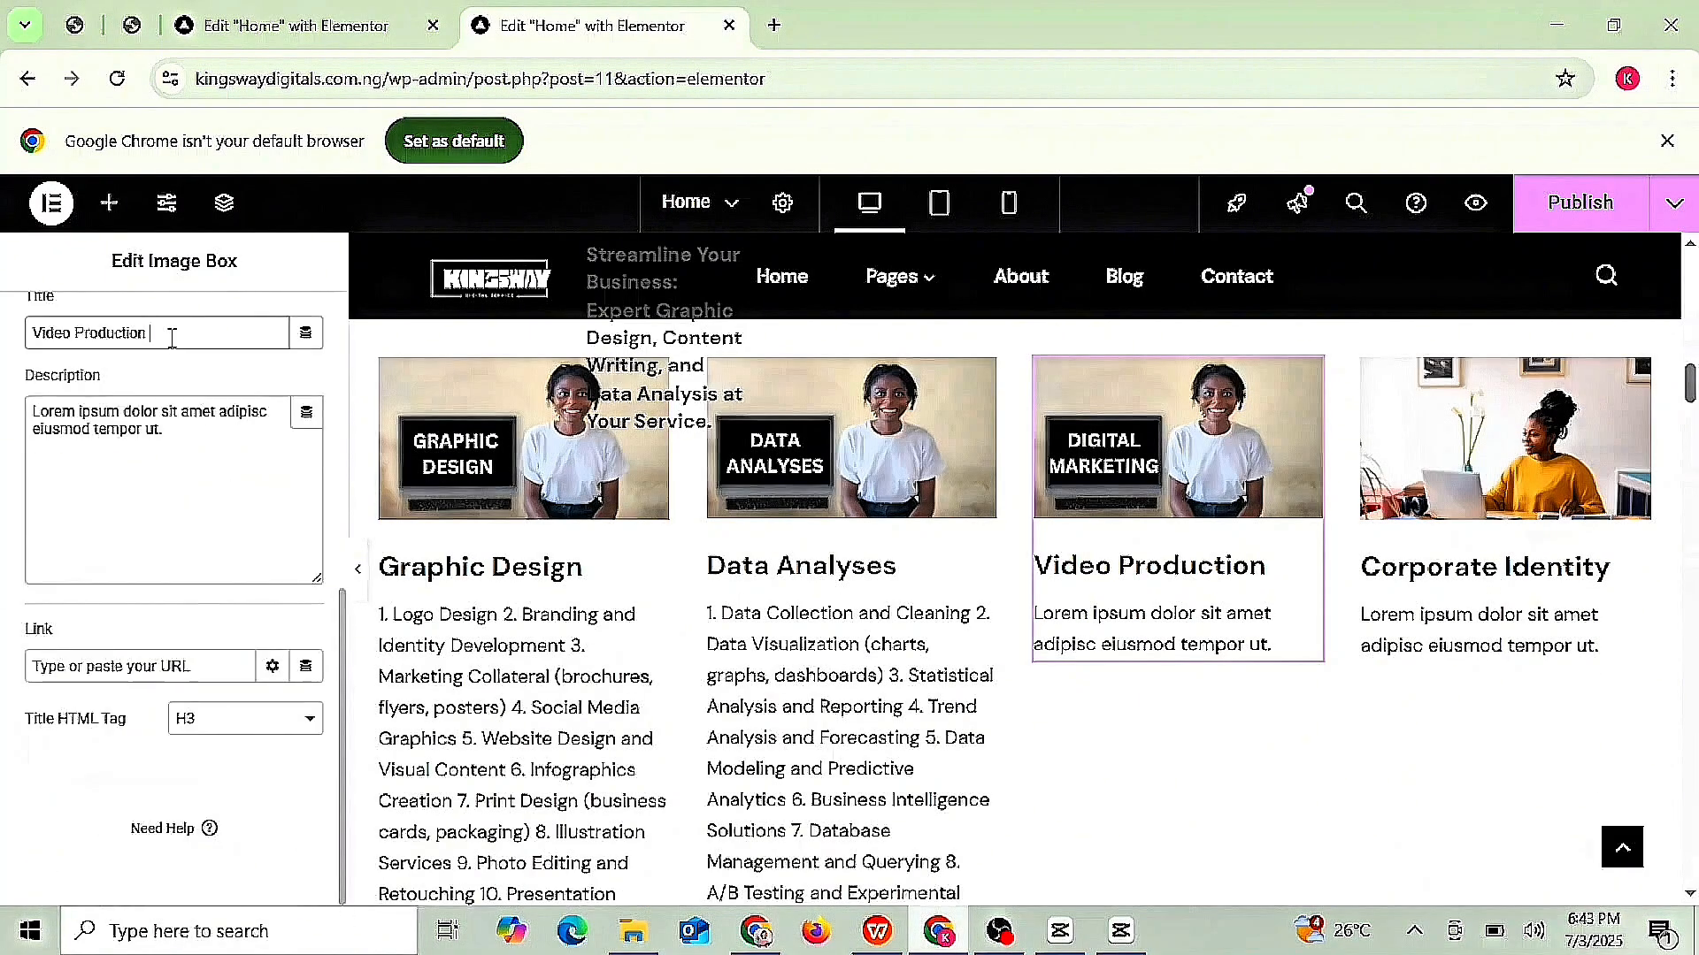
triple_click(171, 334)
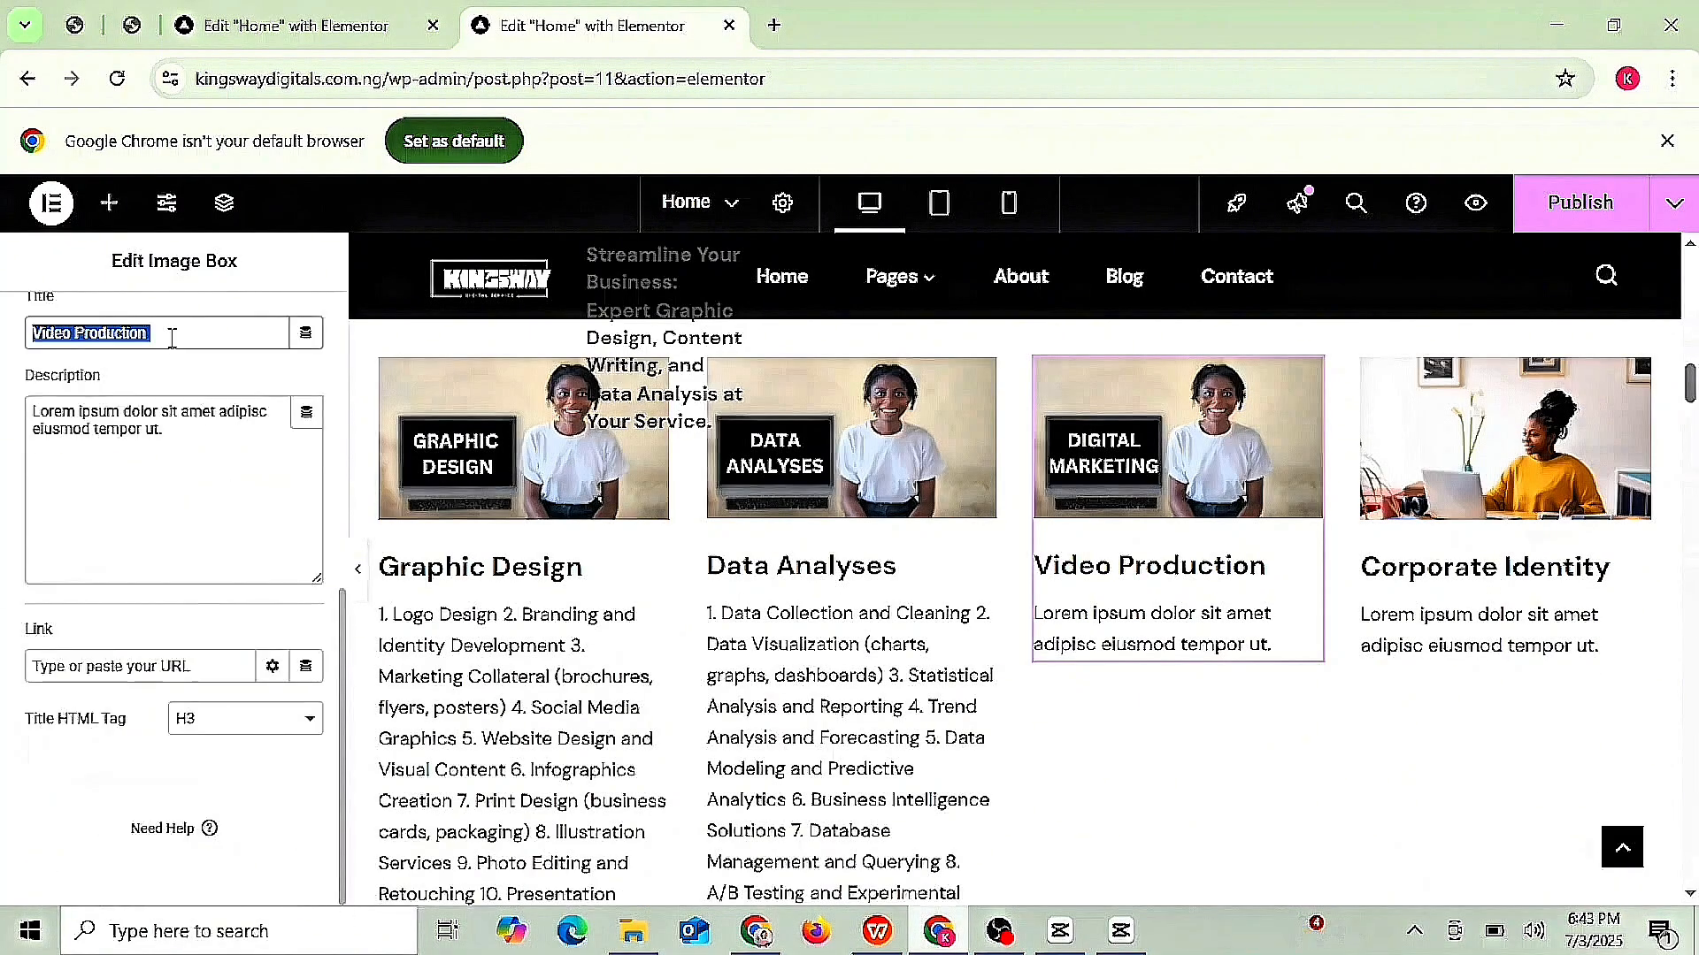
text(Digital N)
text(arketing)
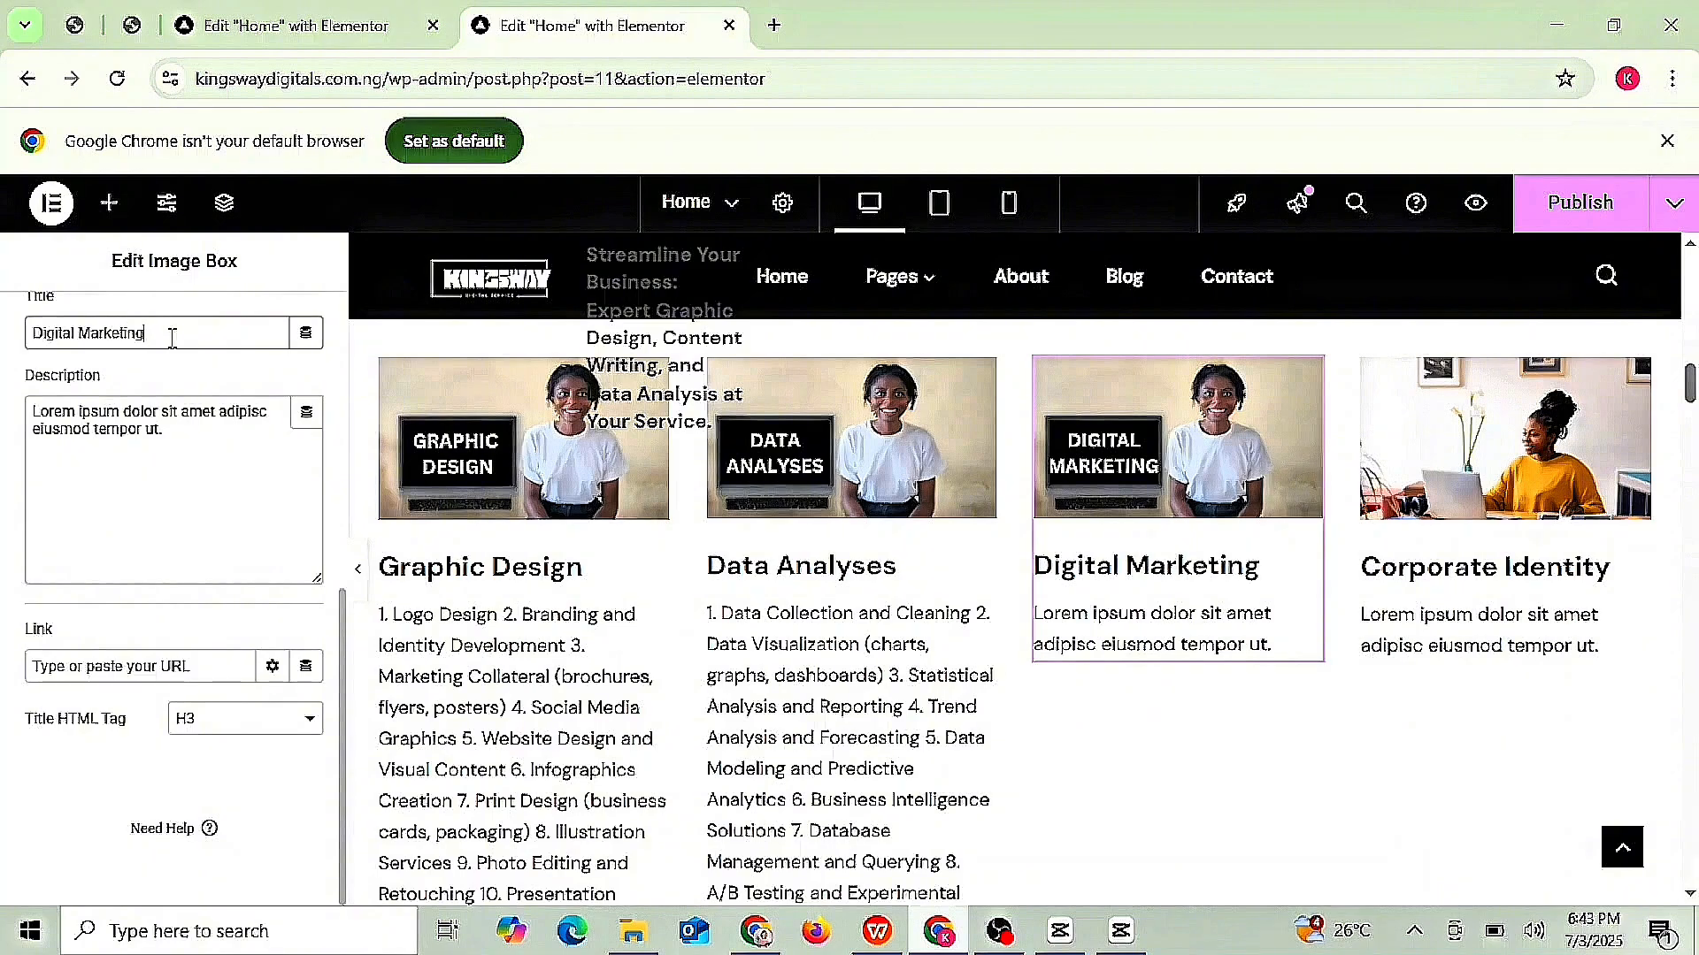
- Paste the digital marketing service list into the third box's description, correcting the first item to 'Marketing'
click(197, 429)
key(ctrl+a)
key(ctrl+v)
click(133, 428)
key(BackSpace)
key(BackSpace)
key(BackSpace)
key(BackSpace)
key(BackSpace)
key(BackSpace)
key(BackSpace)
key(BackSpace)
key(BackSpace)
key(BackSpace)
key(BackSpace)
key(BackSpace)
key(BackSpace)
key(BackSpace)
key(BackSpace)
key(BackSpace)
key(BackSpace)
key(BackSpace)
key(BackSpace)
key(BackSpace)
text(Marketing)
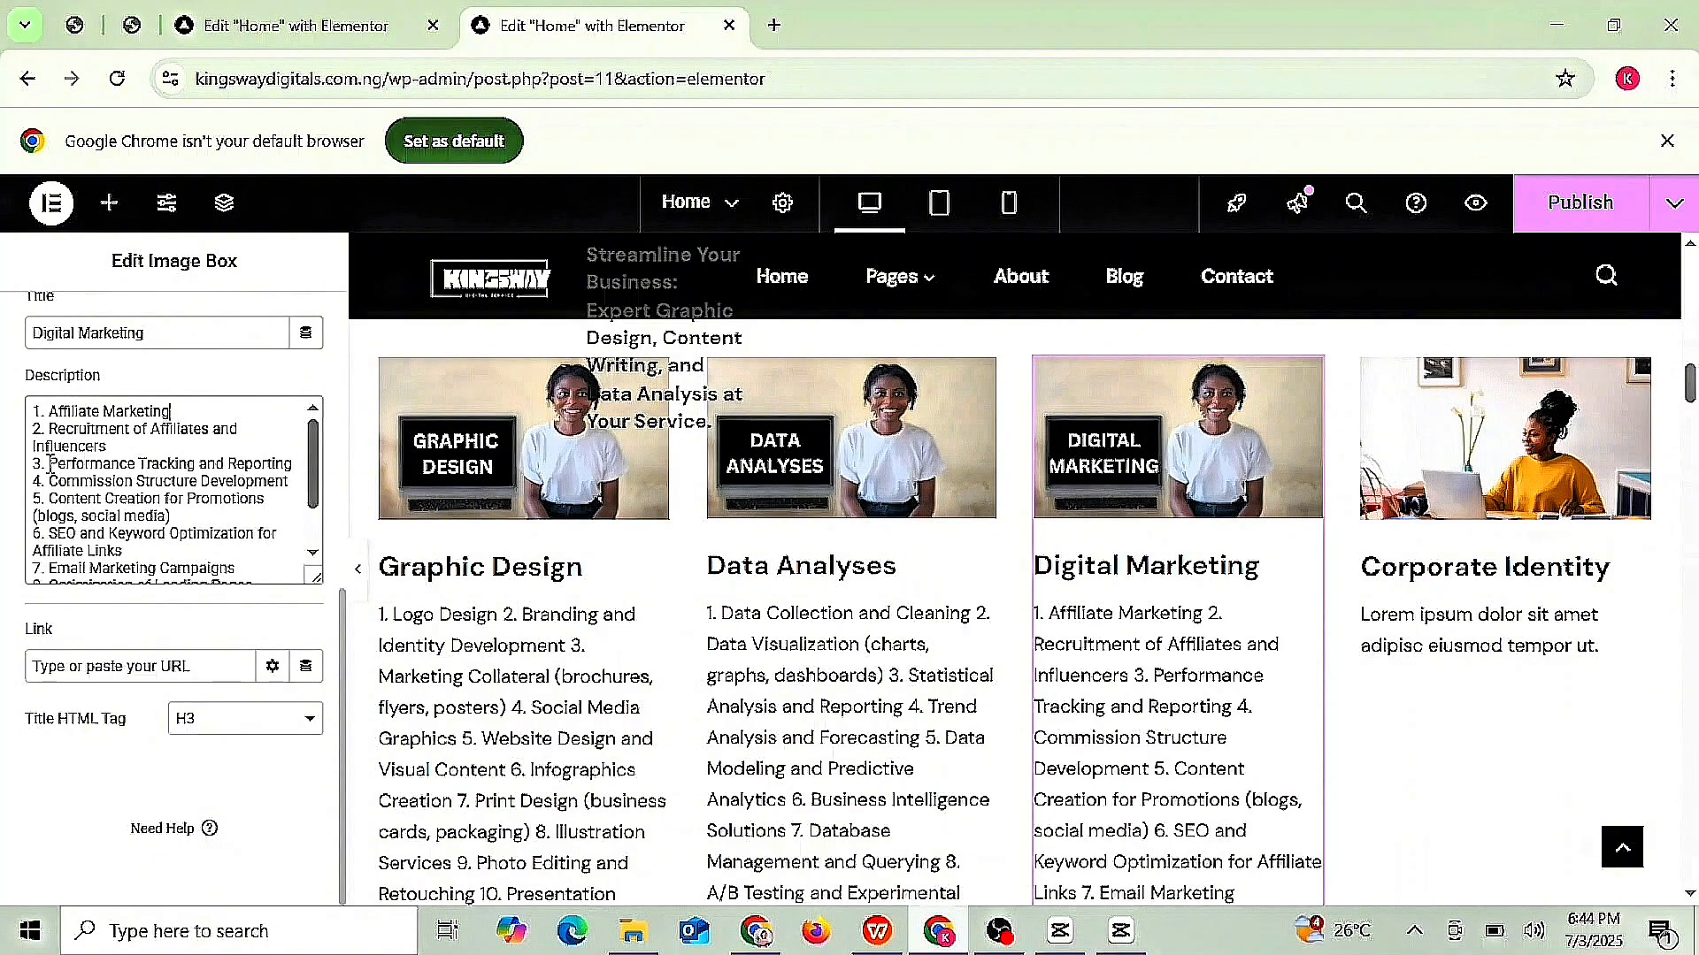
drag(49, 464, 325, 465)
- Set the fourth box's title to the owner's name followed by '(CEO)'
click(318, 553)
click(1451, 617)
drag(342, 566, 341, 904)
click(182, 436)
key(ctrl+a)
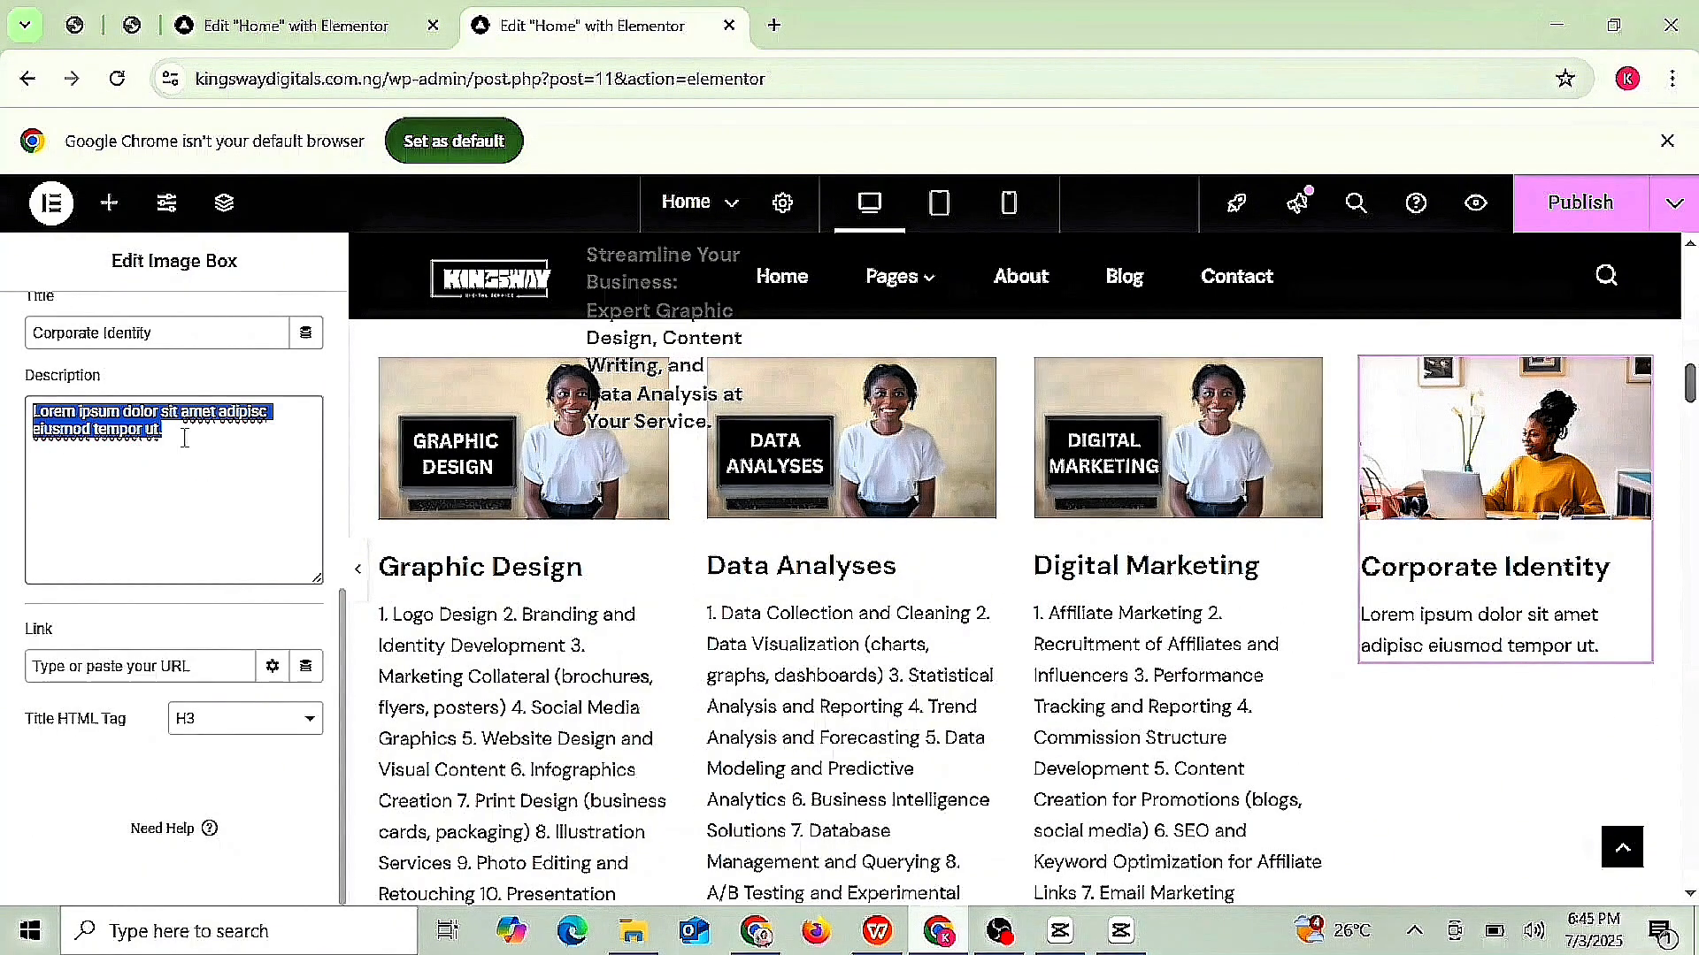
text(Kingswa)
triple_click(174, 334)
- Write the fourth box's bio beginning 'CEO of Kingsway Digital Agency. She's'
key(BackSpace)
key(BackSpace)
key(BackSpace)
key(BackSpace)
key(BackSpace)
triple_click(106, 414)
text(CEO of Digital)
click(65, 412)
text(Kingsway)
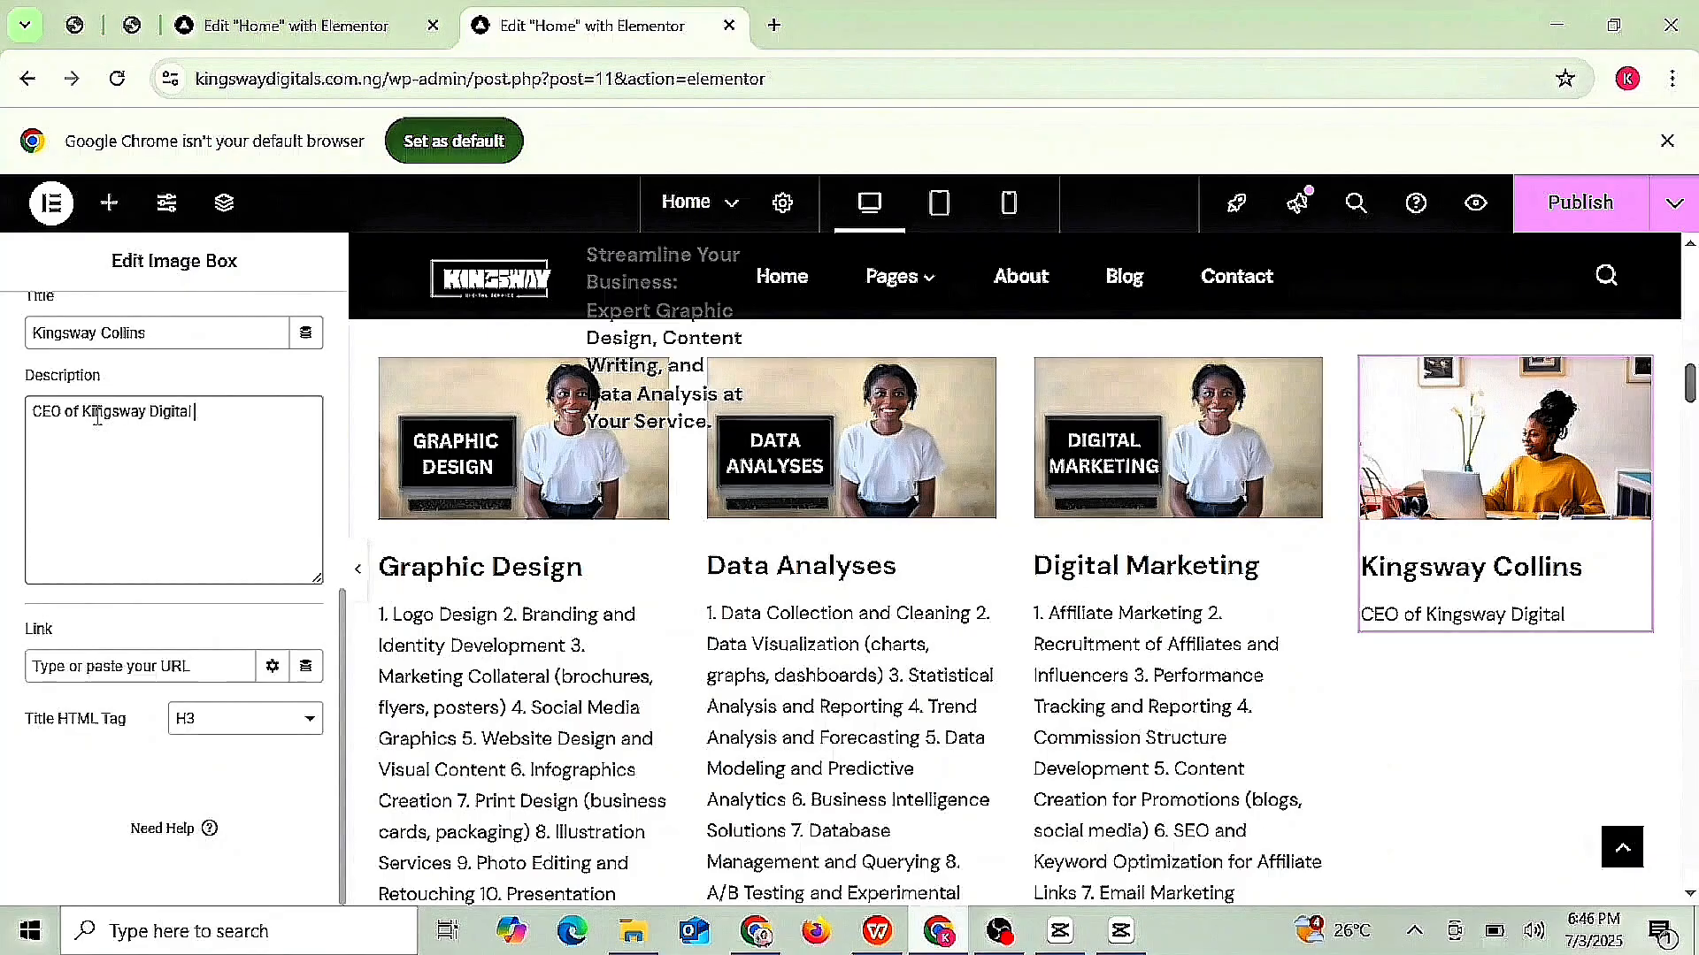
click(273, 424)
text(Agency.)
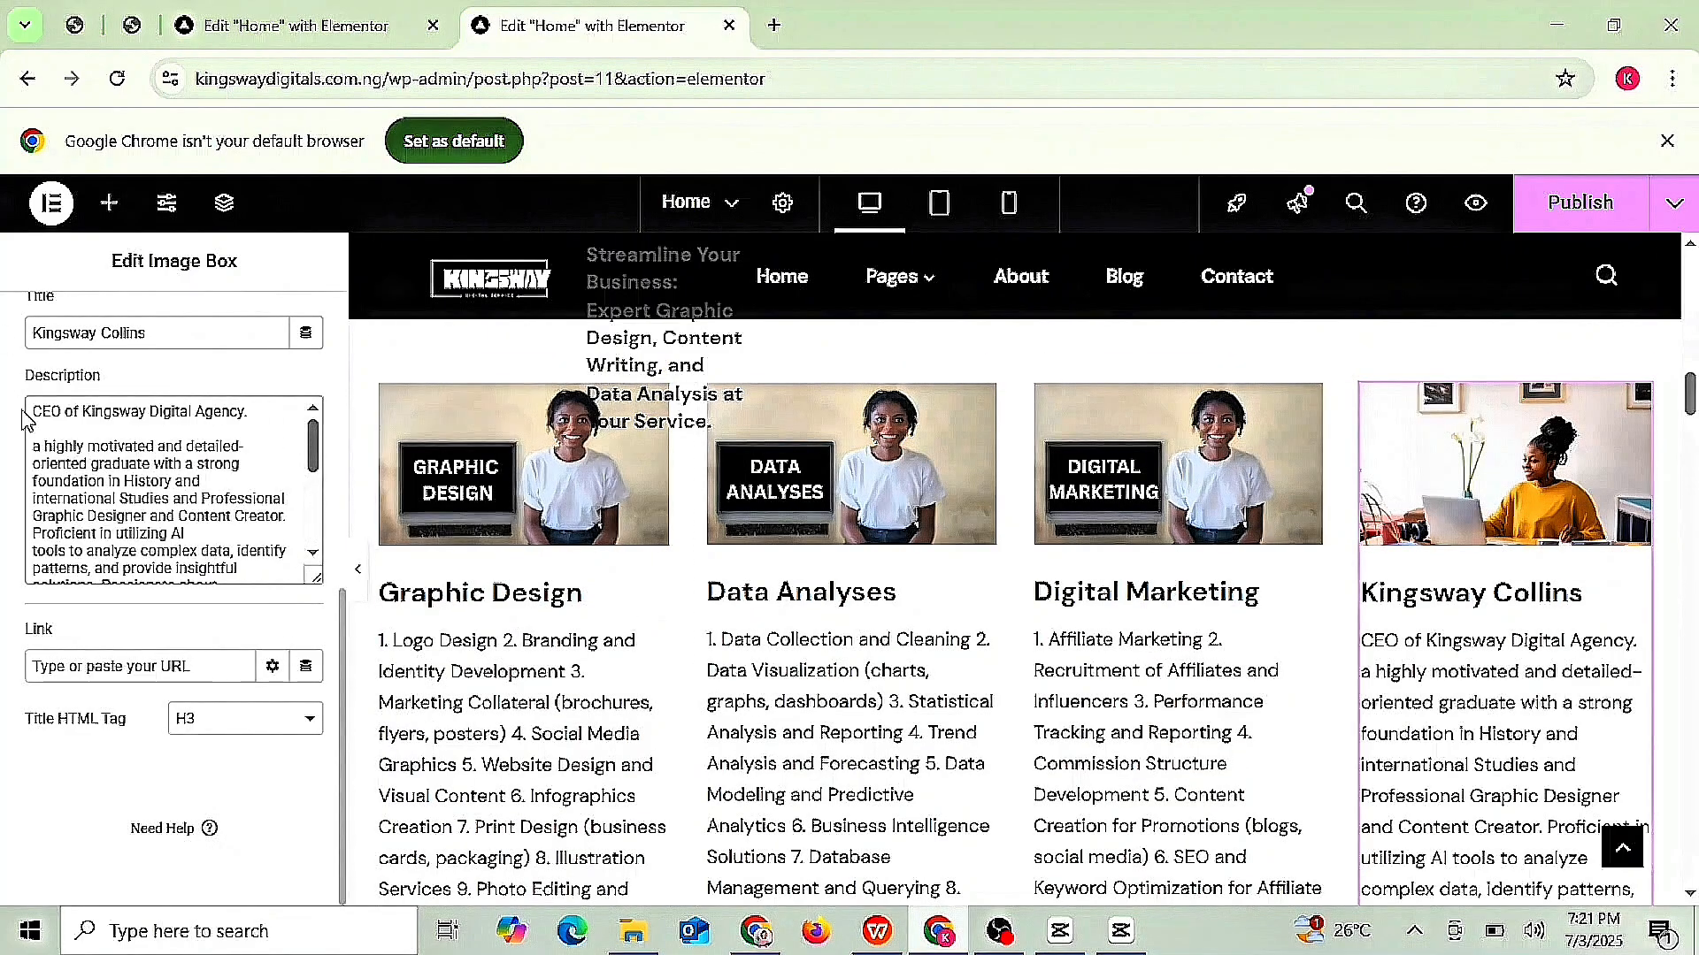
click(33, 447)
text(She's)
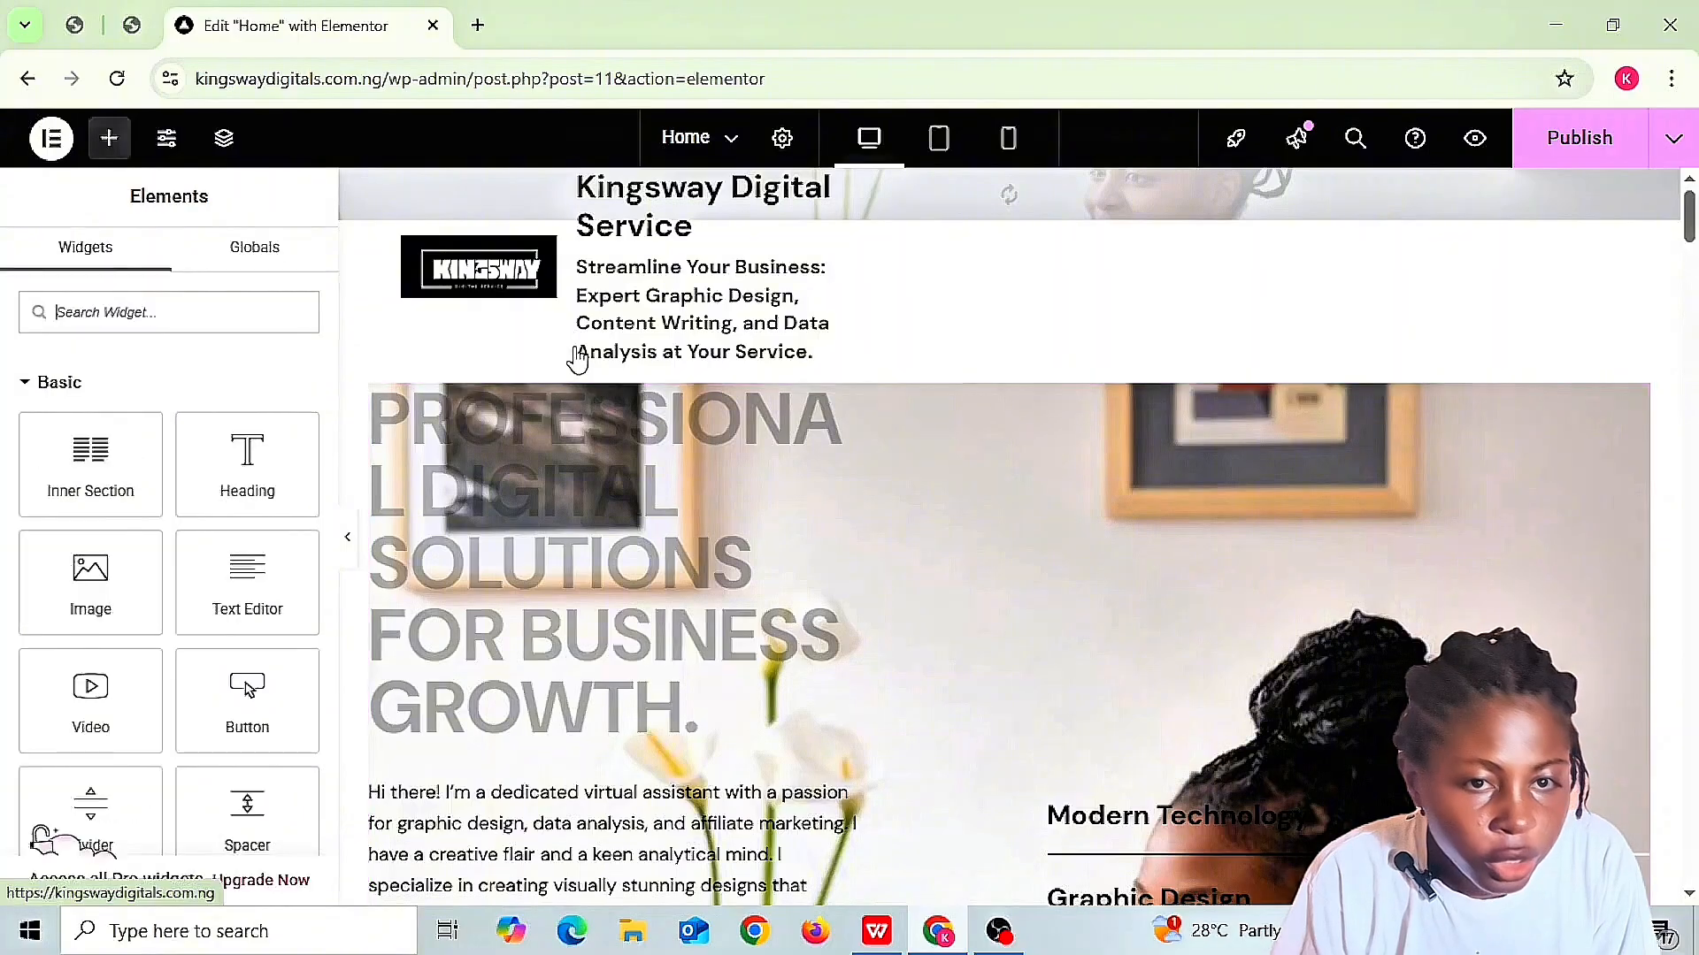
- Scroll to the service cards, open the Graphic Design box's settings, and show the Publish options
scroll(1690, 895, down, 4)
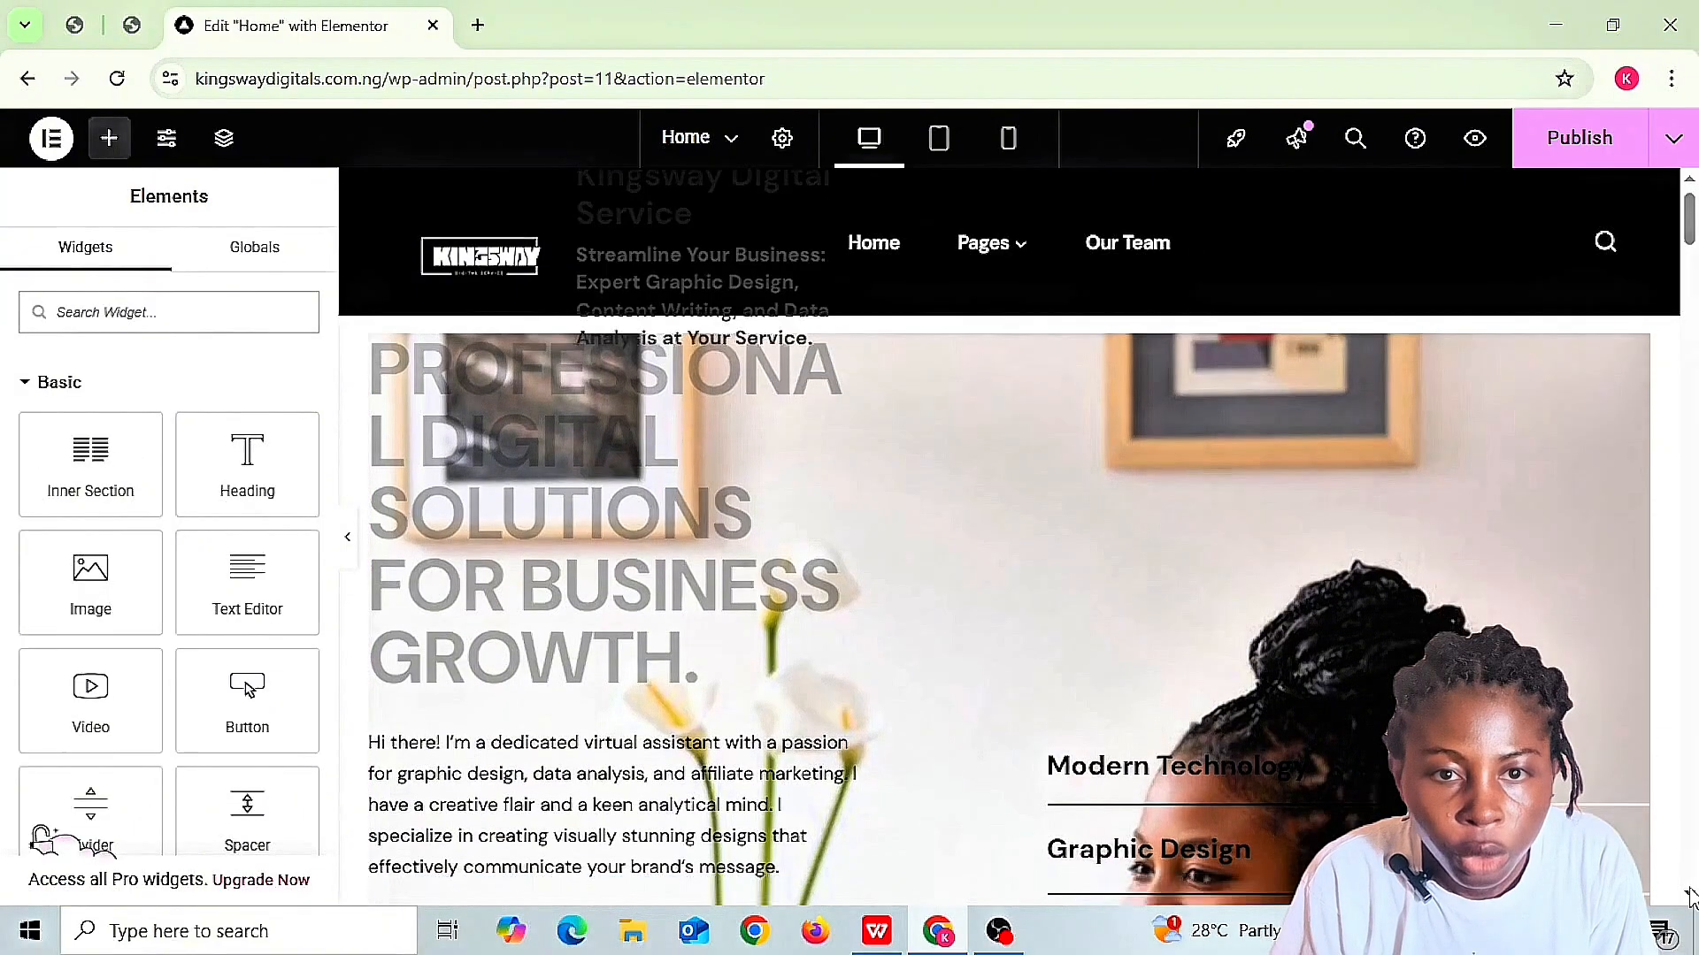
scroll(1690, 895, down, 3)
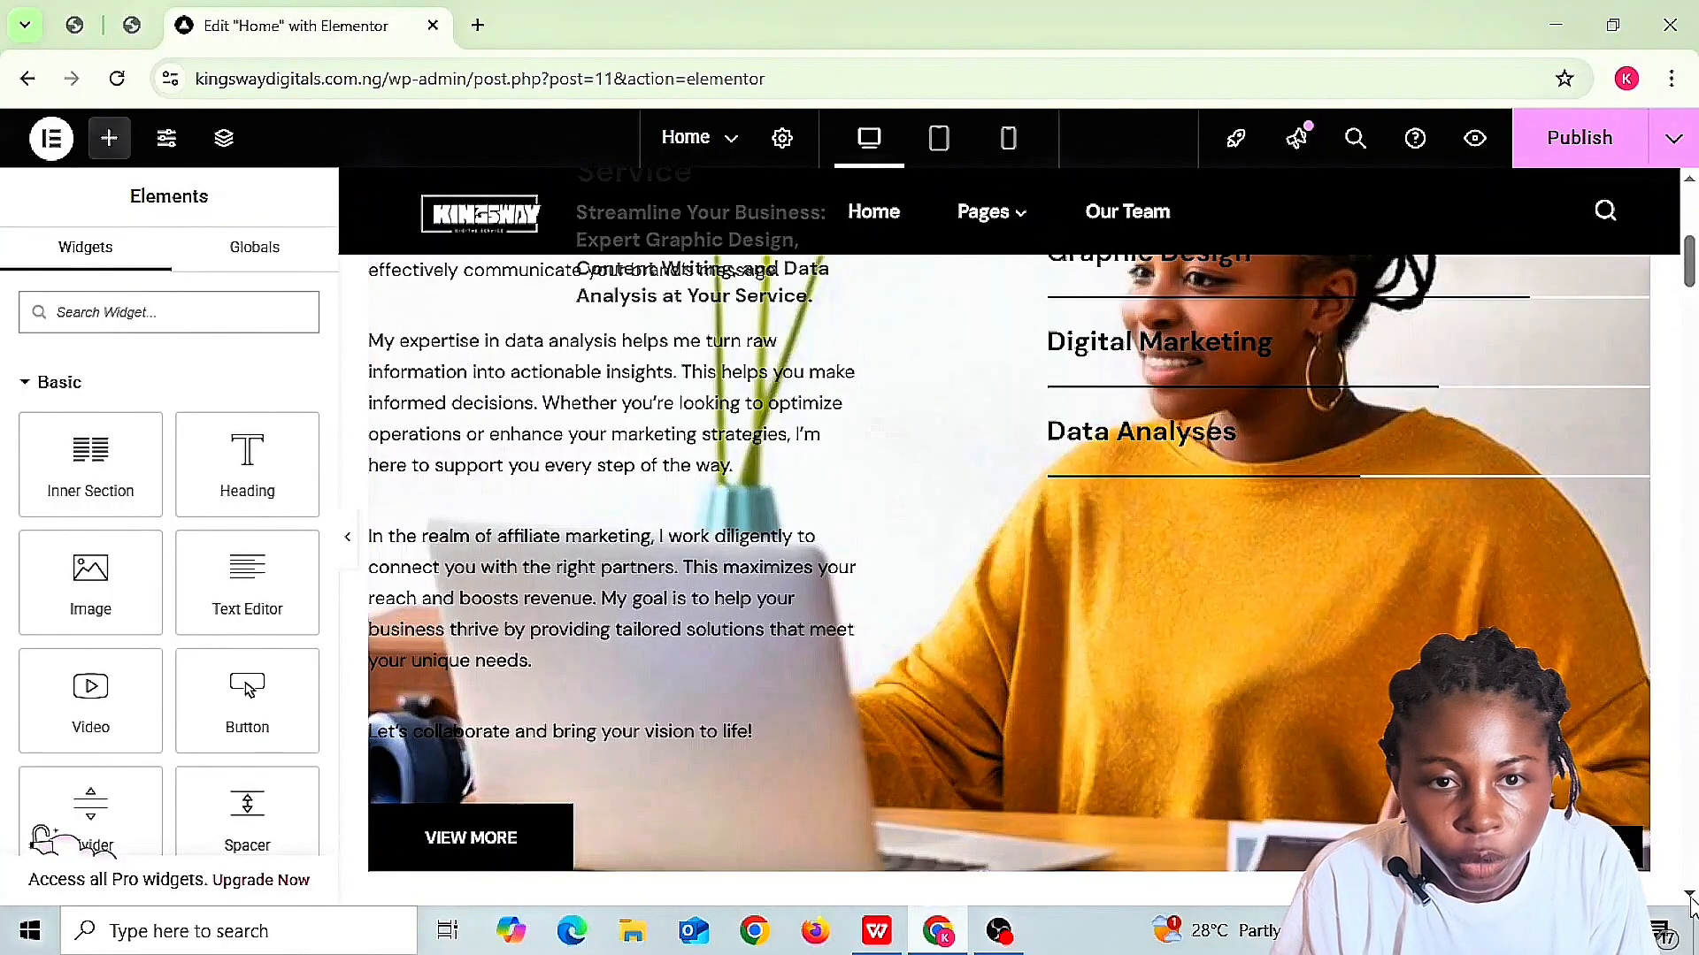
scroll(1689, 902, down, 10)
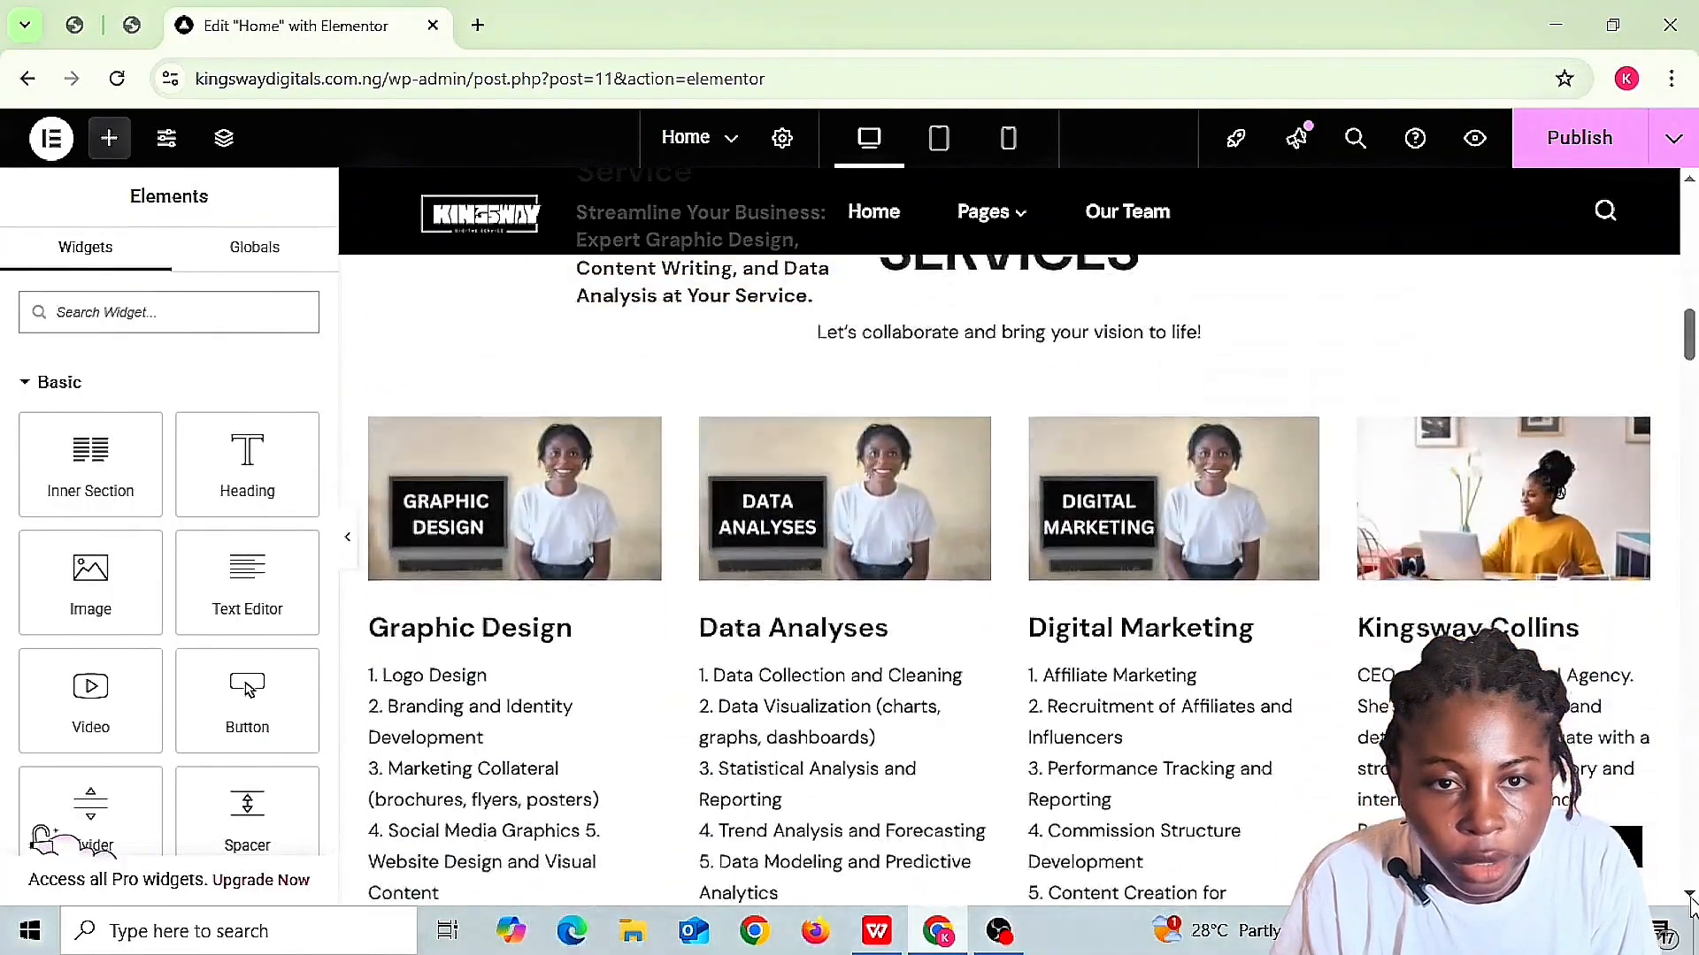
scroll(1690, 902, down, 1)
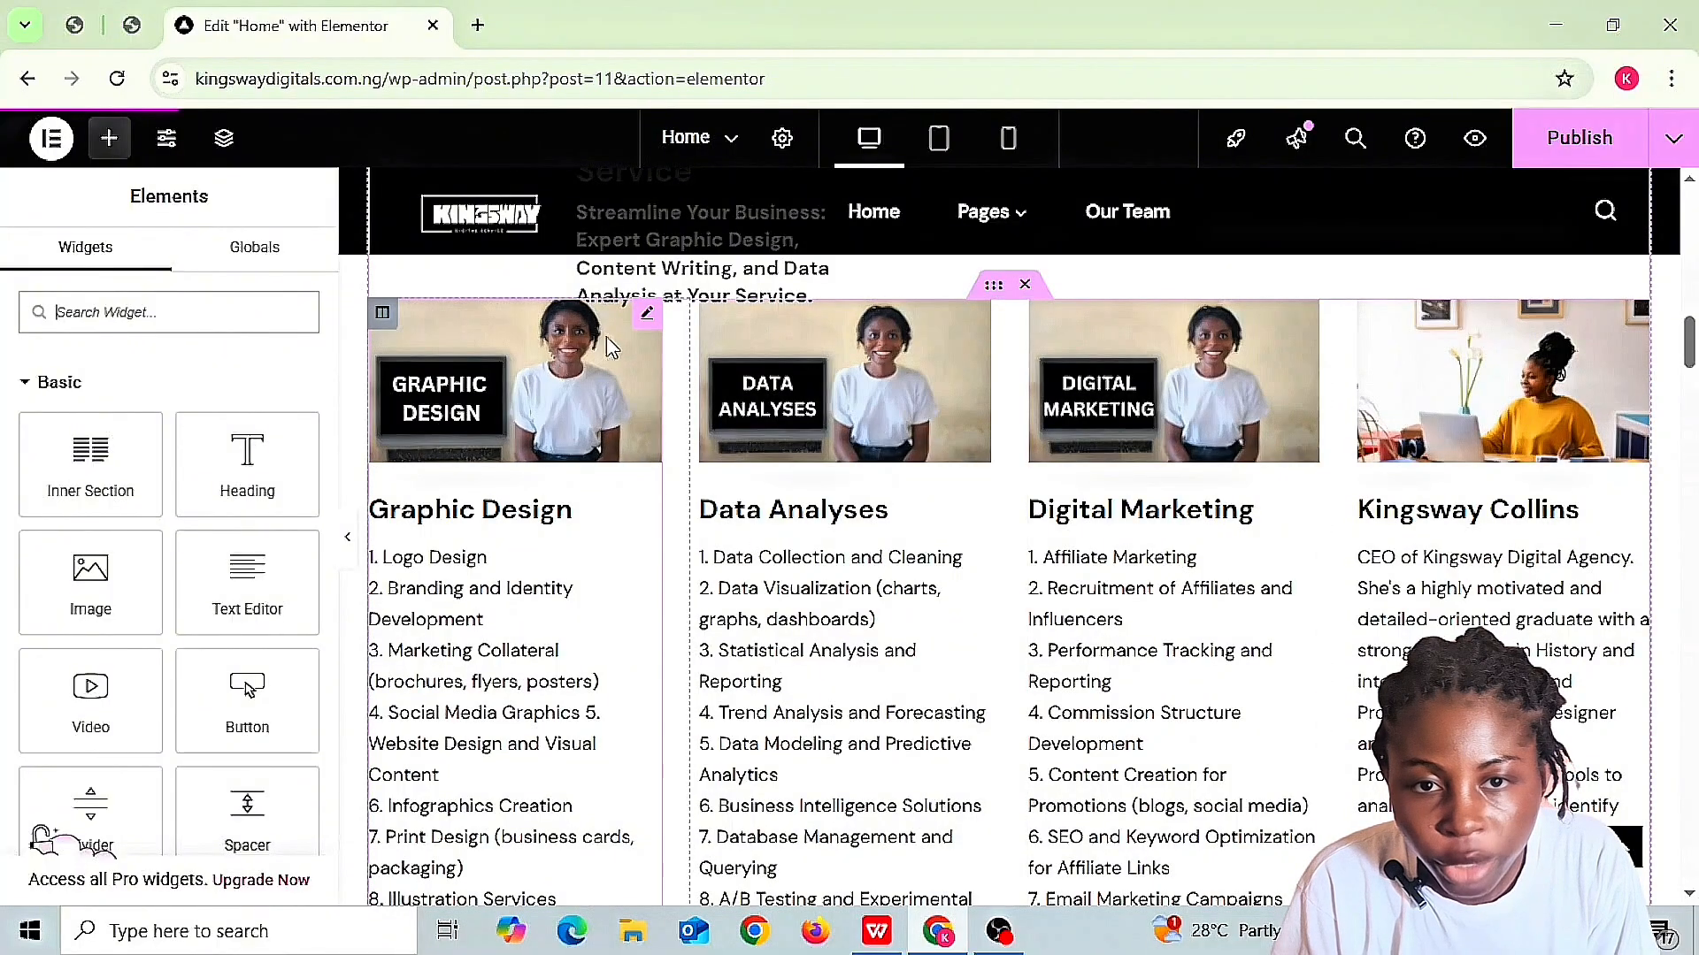
click(657, 318)
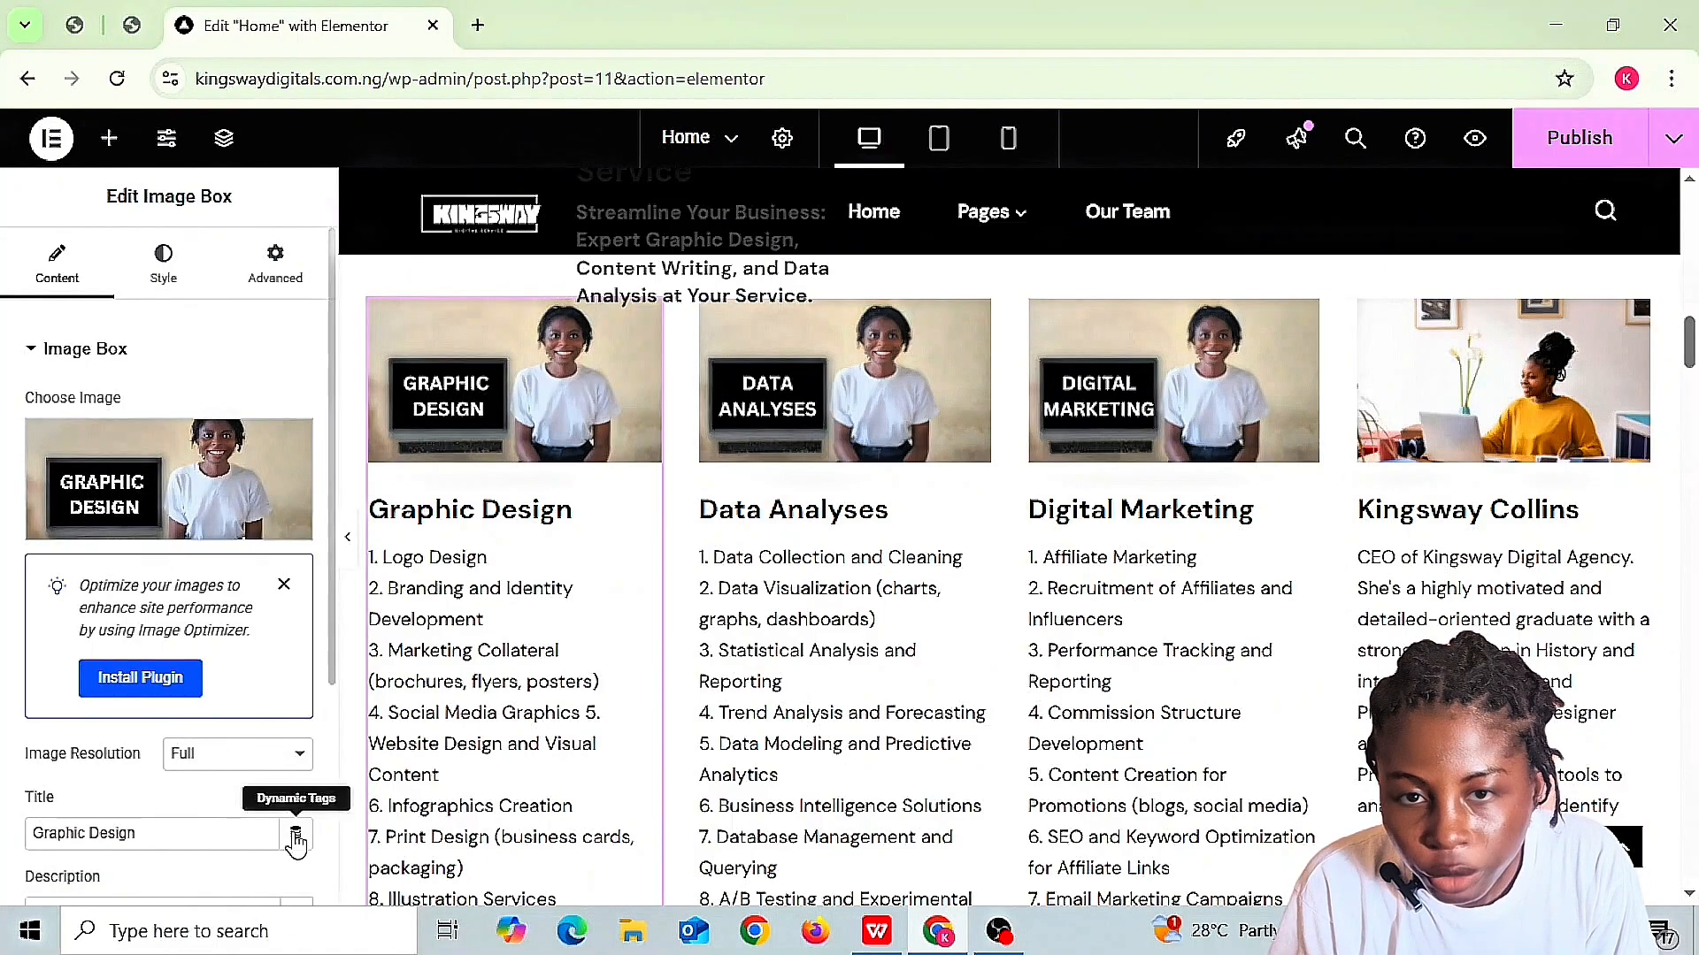
click(355, 900)
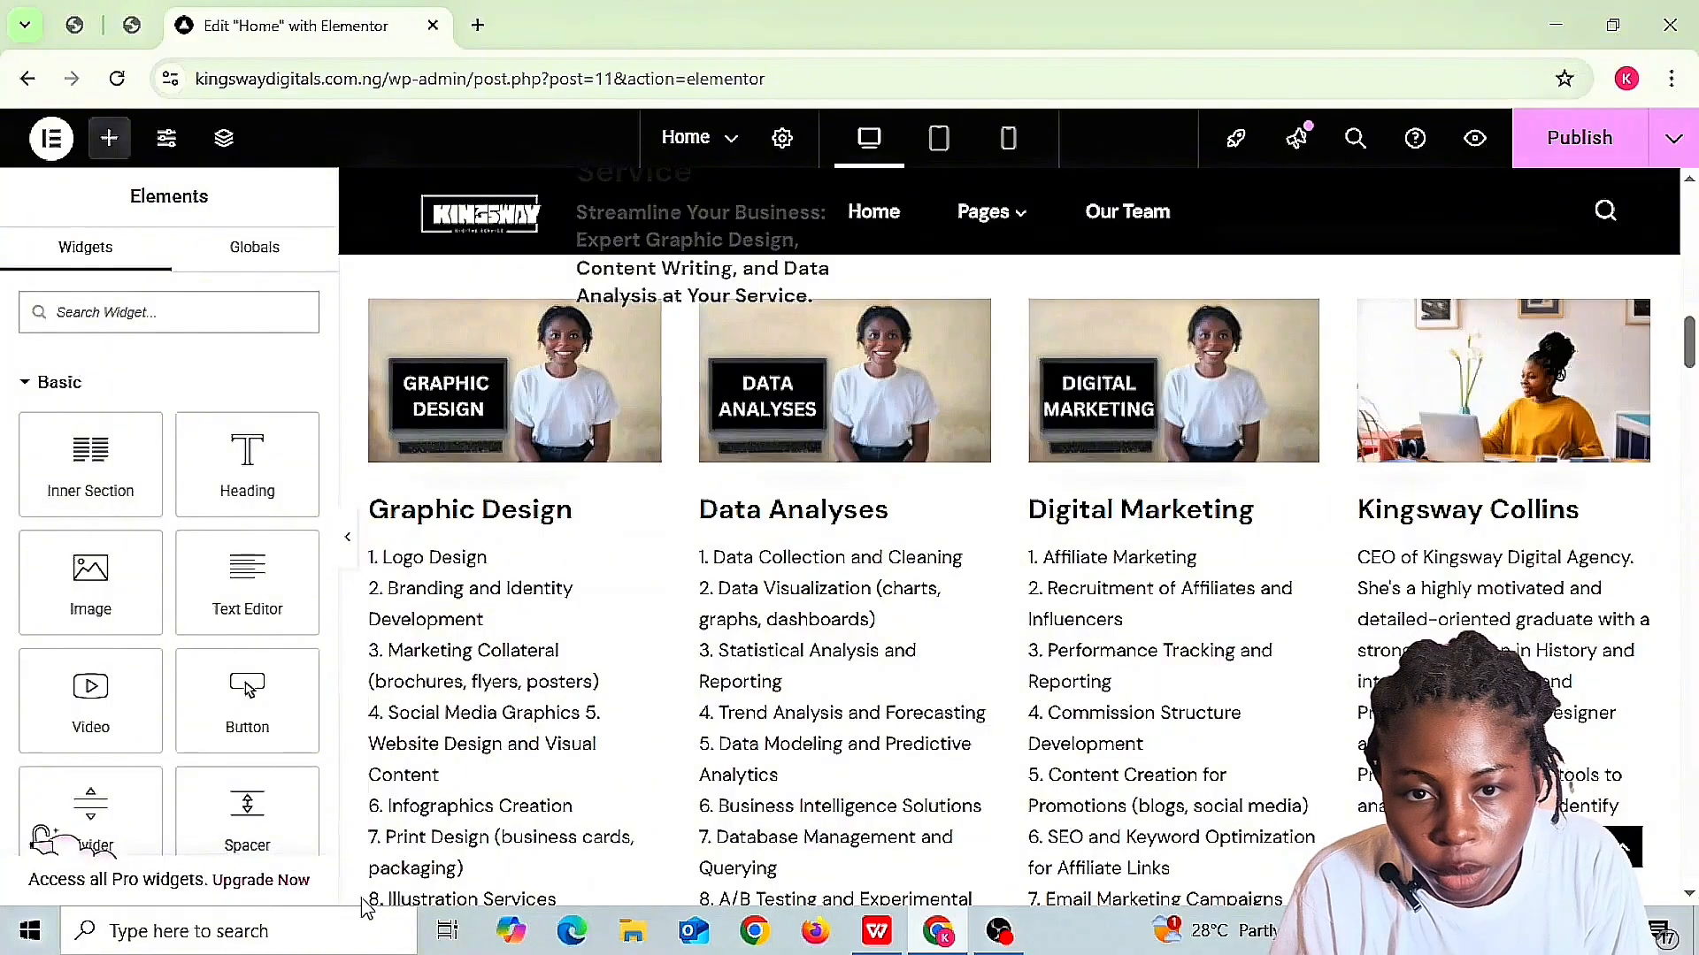
click(648, 315)
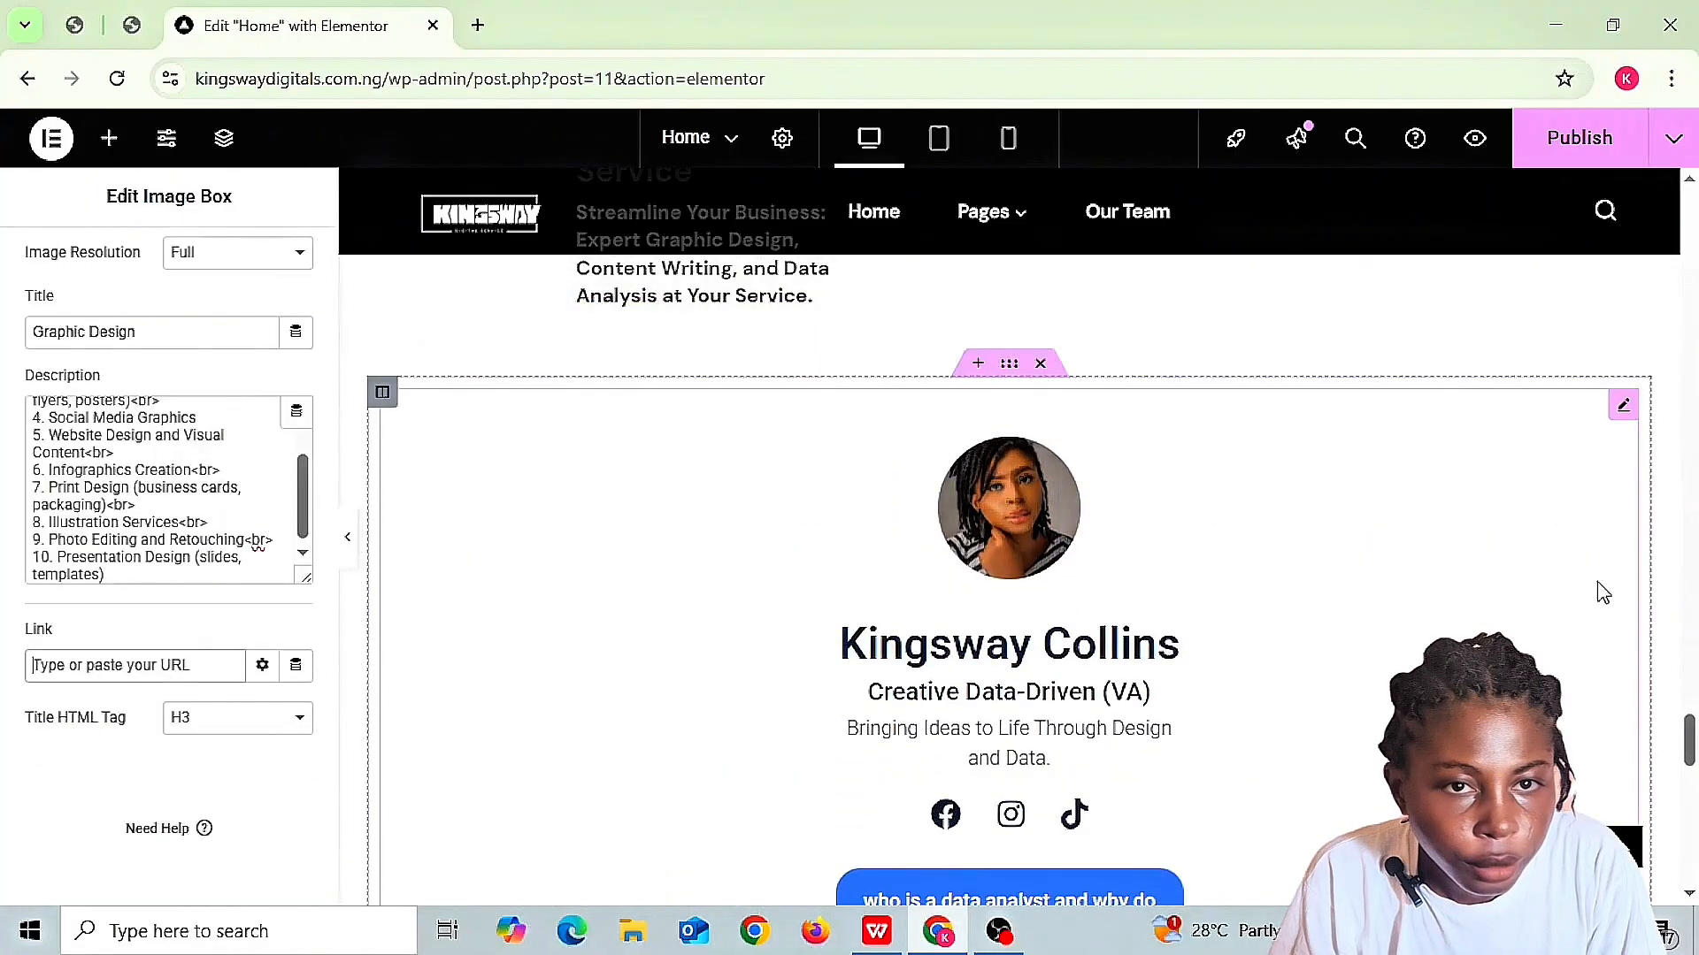
click(1690, 158)
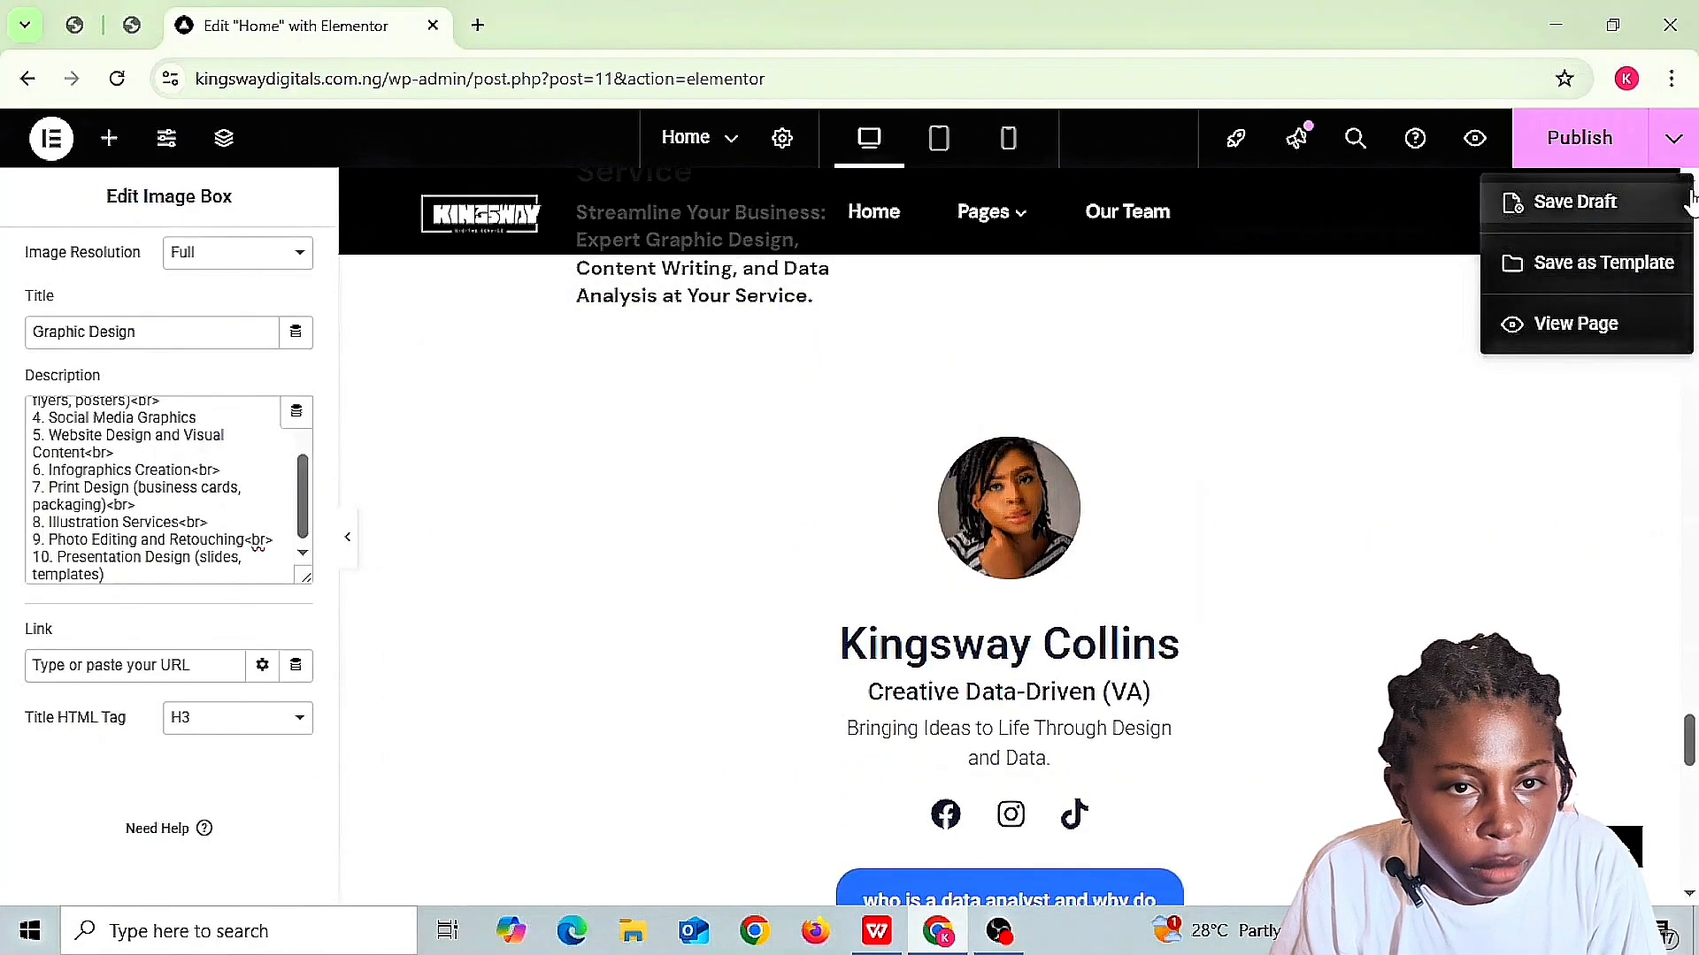
- Close the Publish menu and scroll the preview back to the owner's profile section
click(1681, 424)
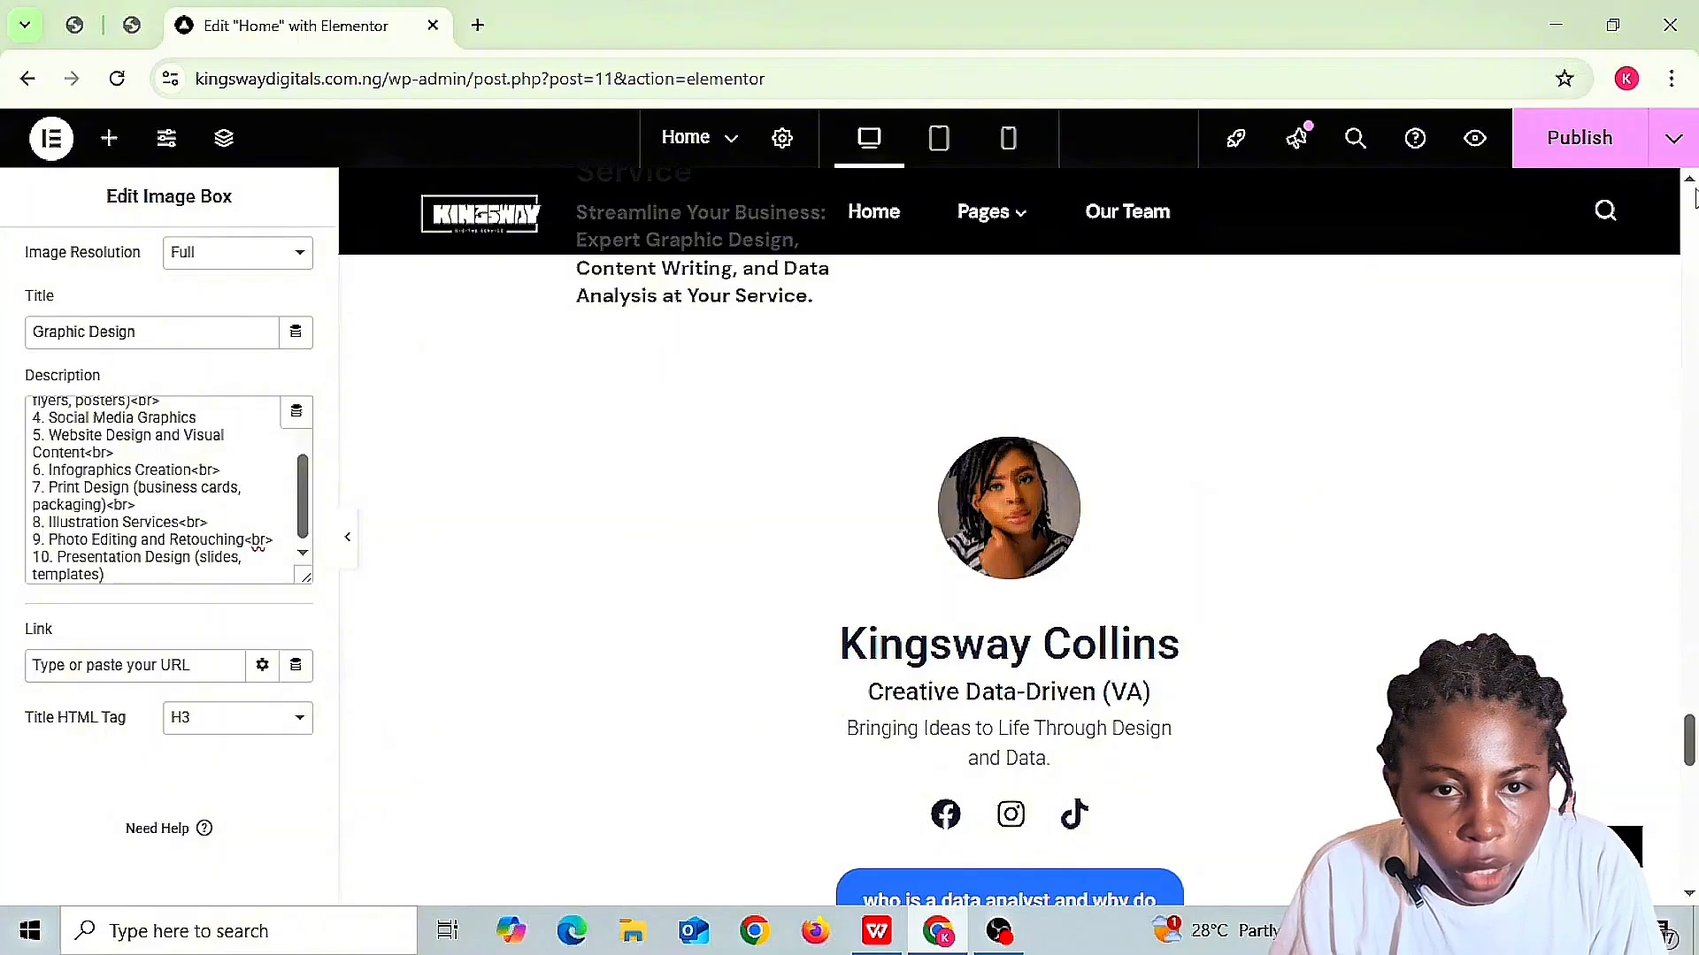
scroll(1614, 551, up, 5)
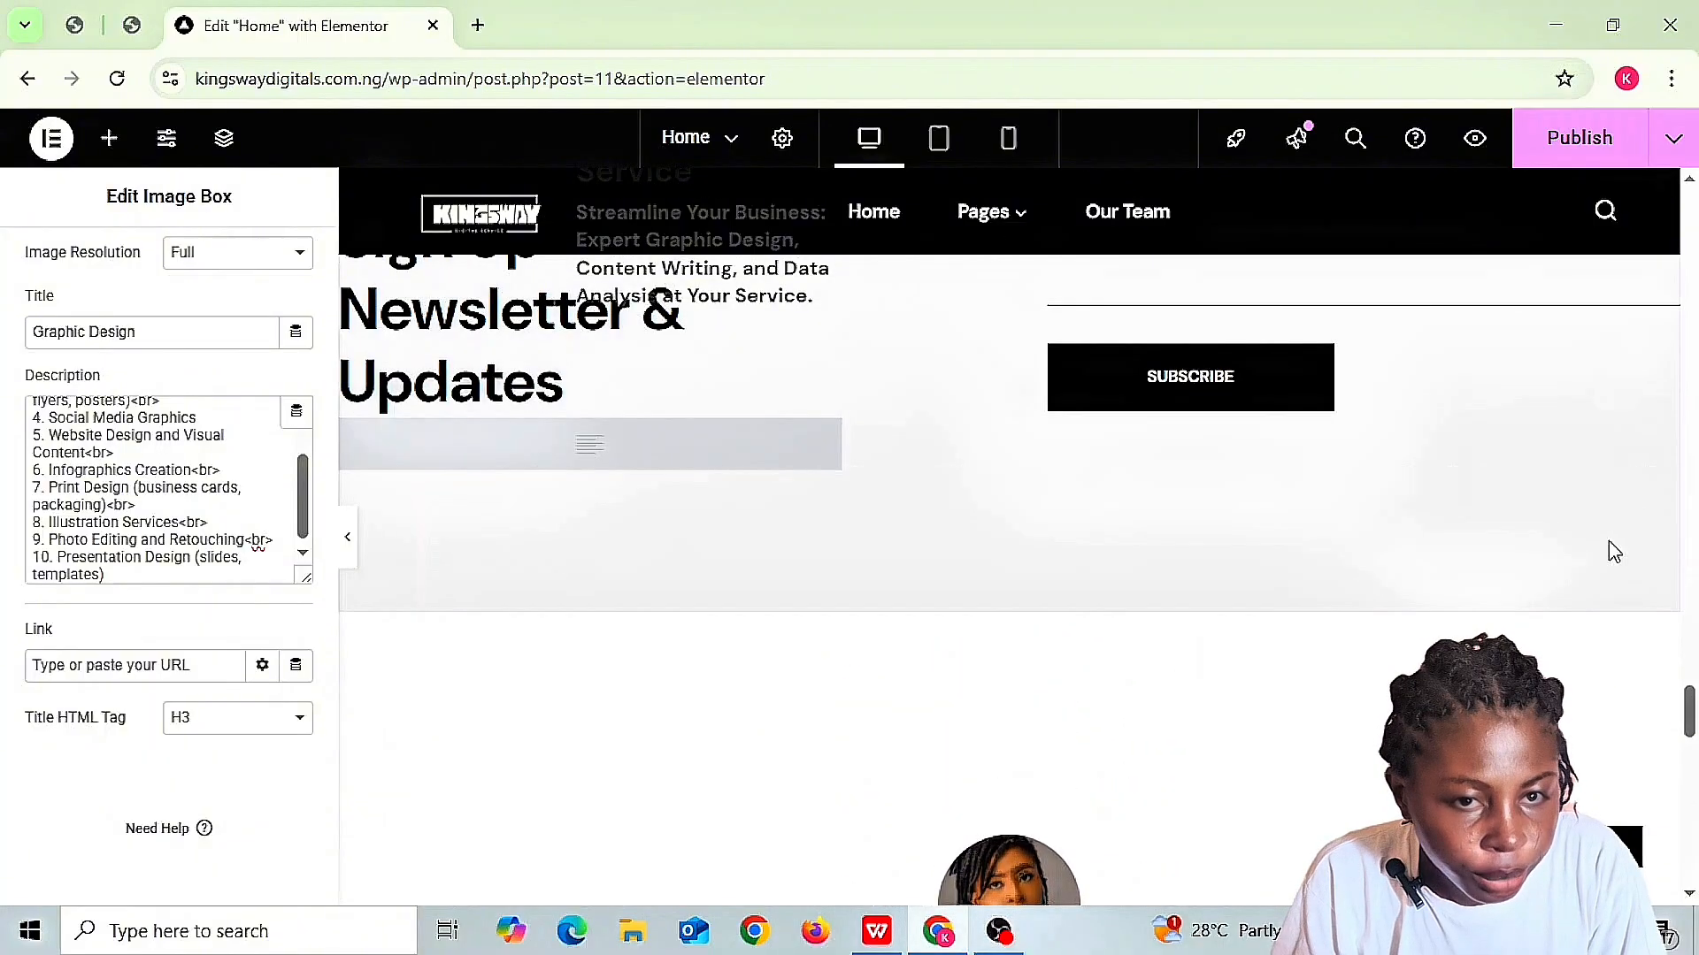
click(1690, 894)
scroll(1690, 898, down, 3)
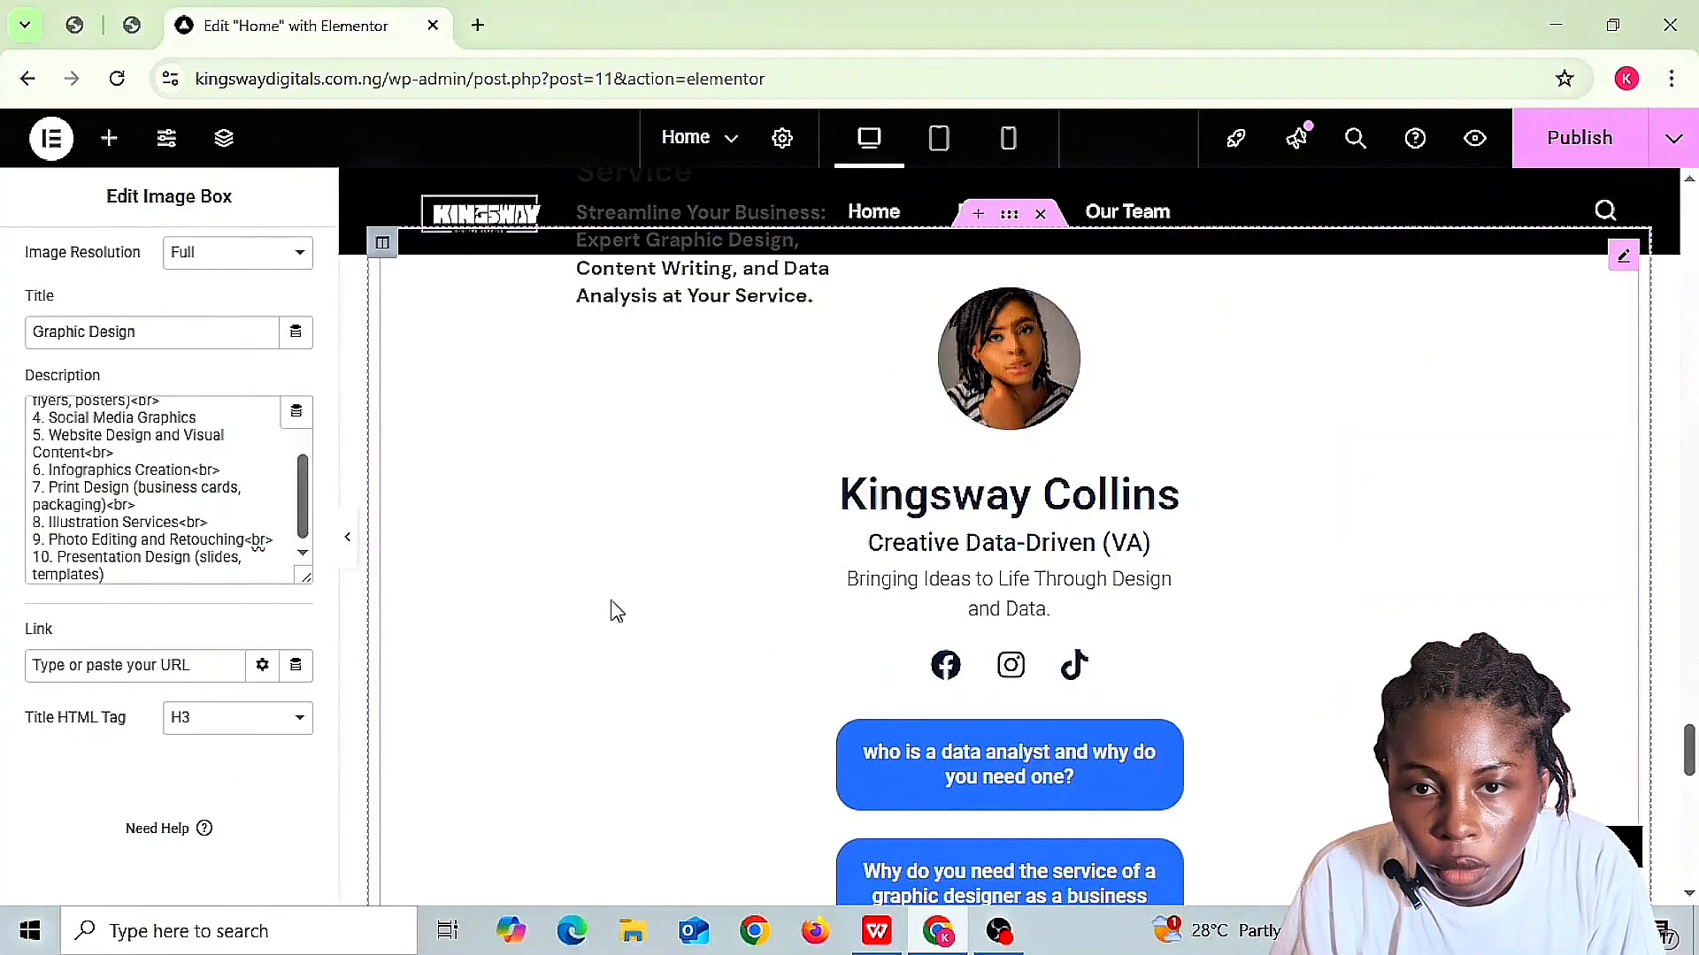
- From the Elements panel's Link In Bio group, add the Minimalist widget below the profile buttons
click(352, 320)
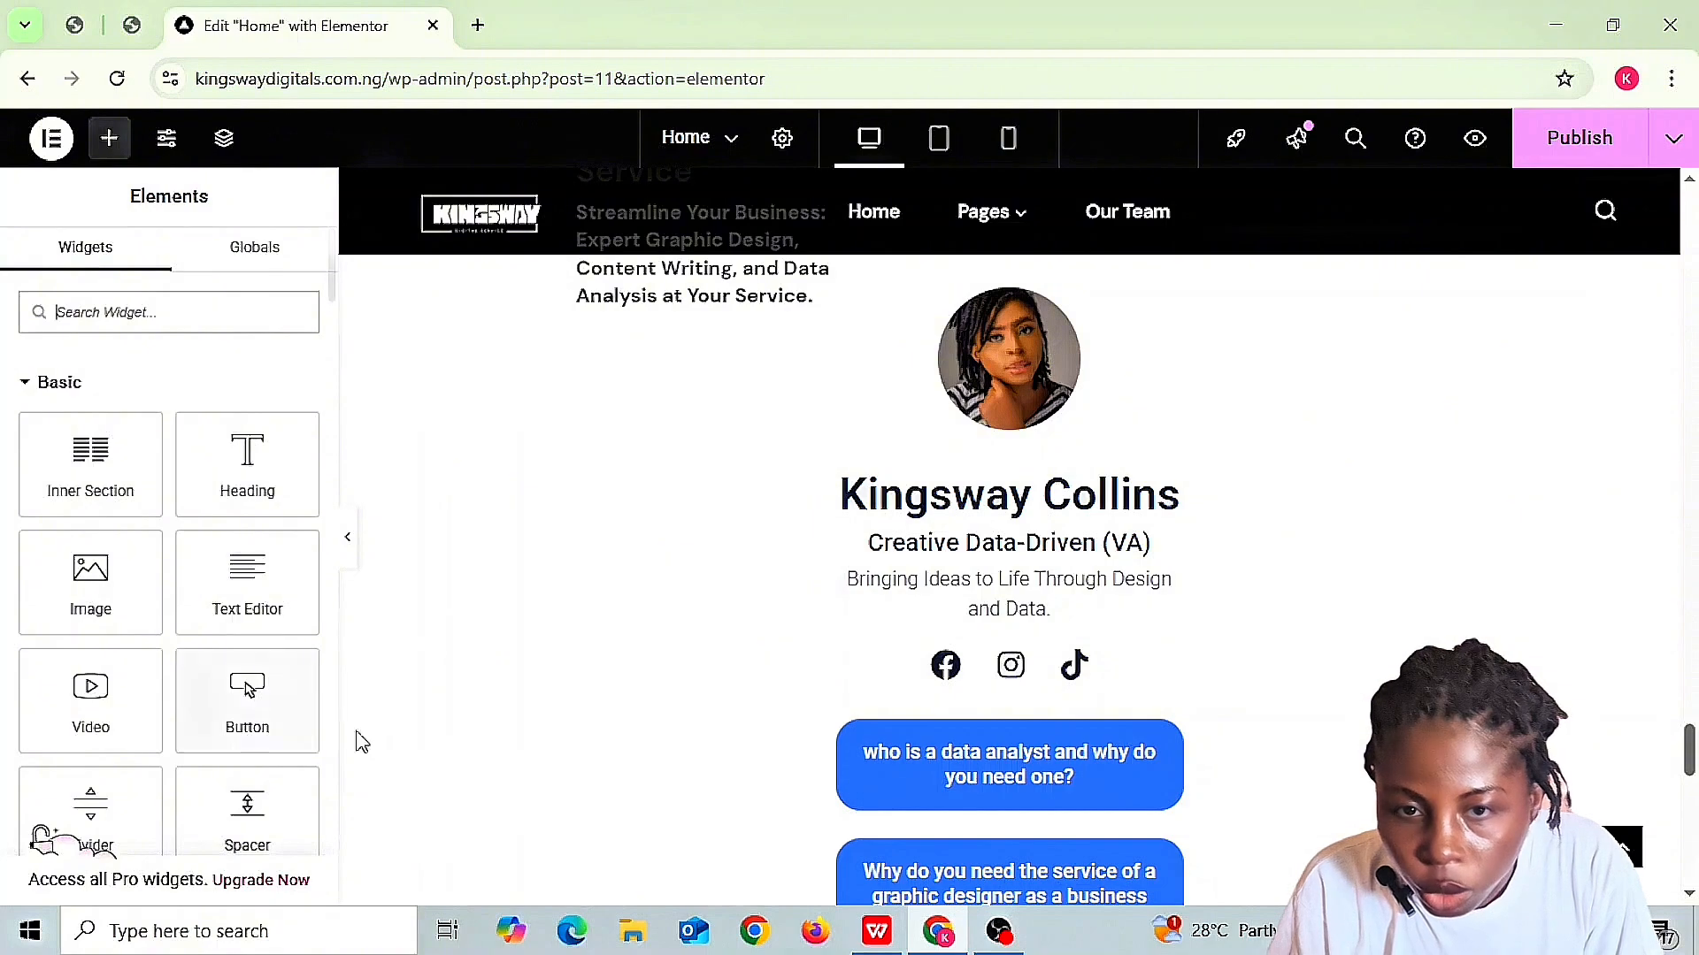
scroll(332, 845, down, 5)
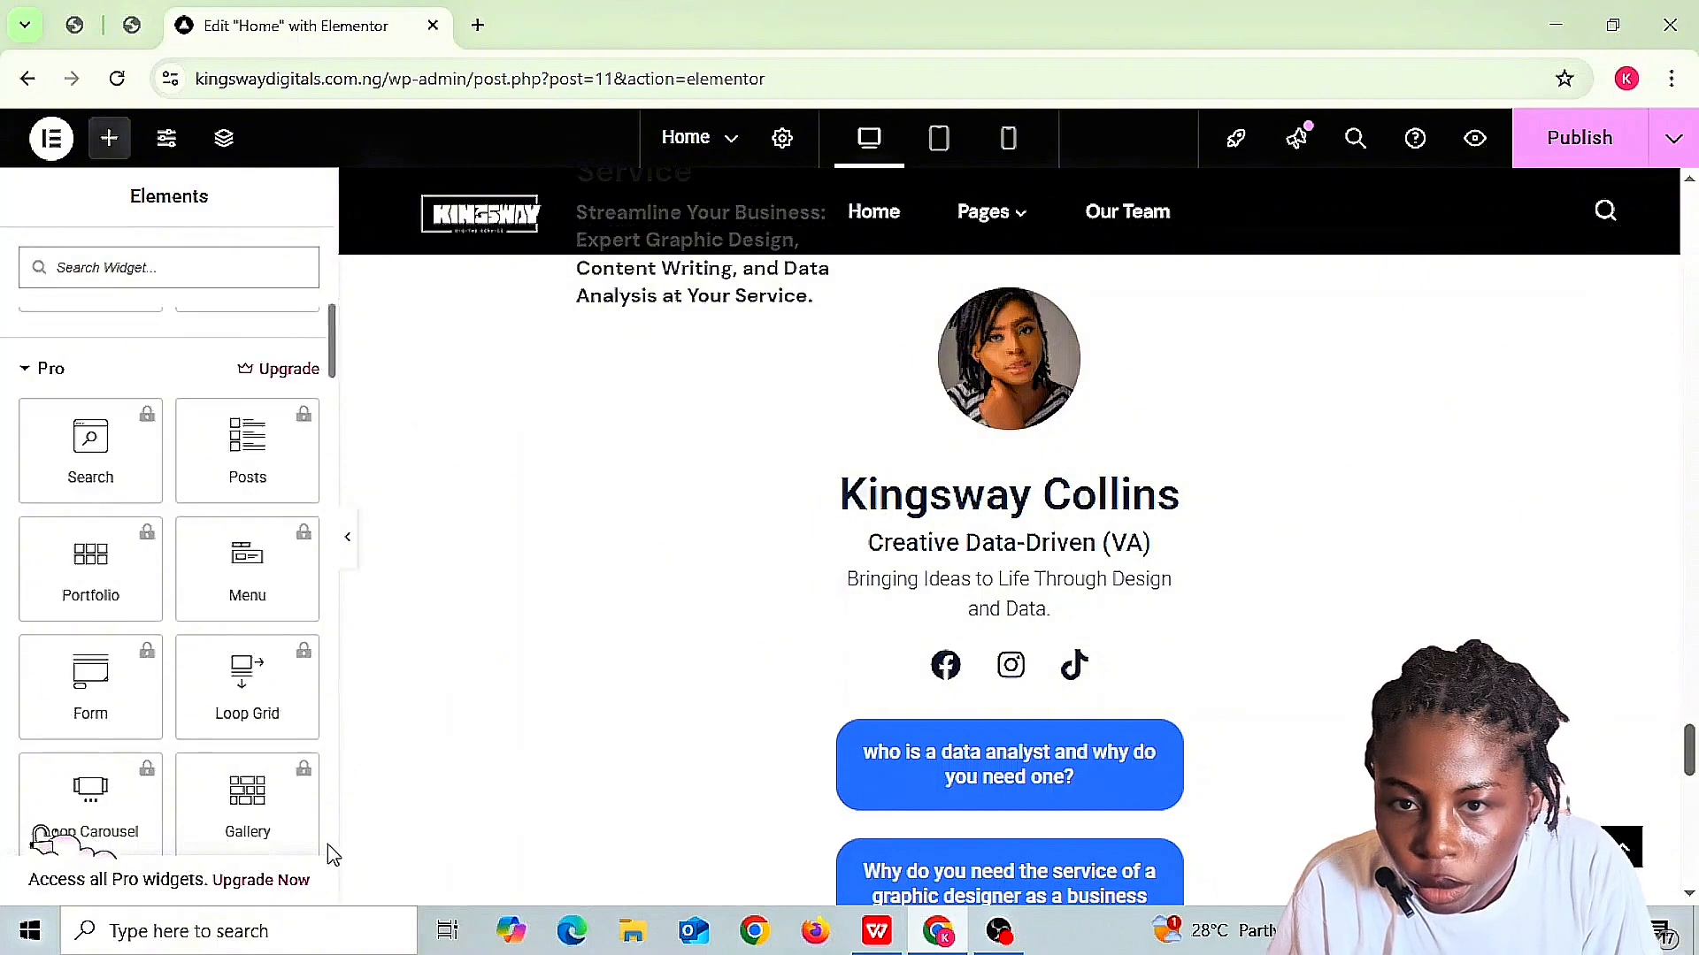
scroll(332, 854, down, 15)
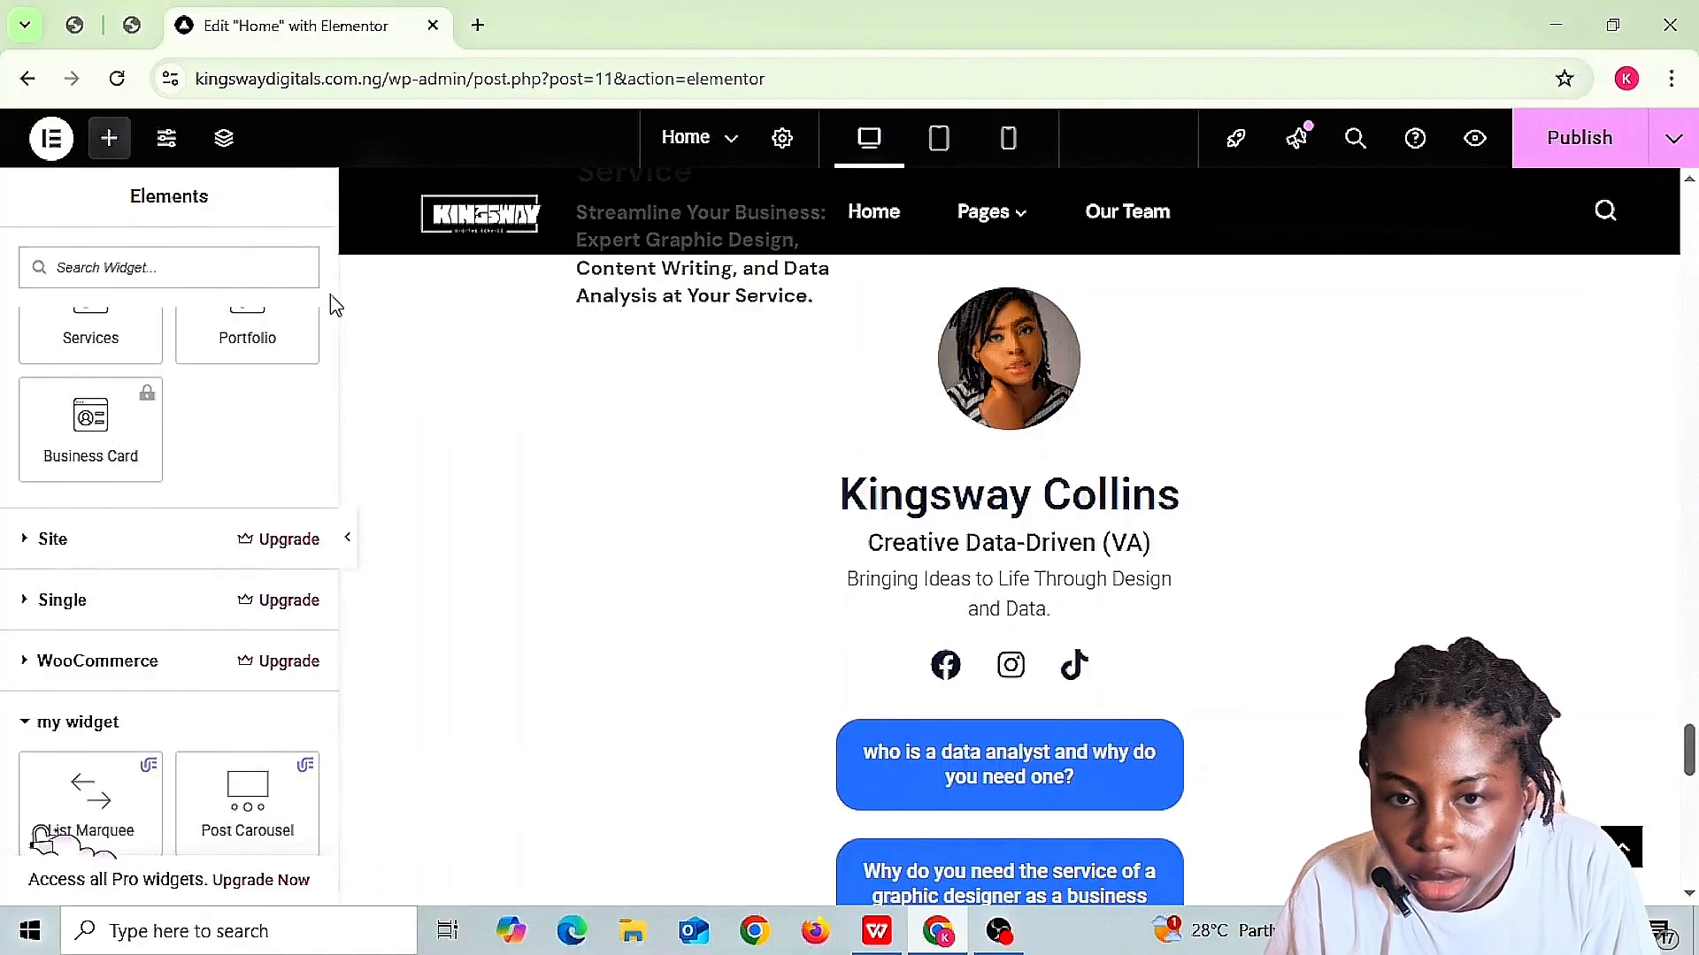
scroll(326, 277, up, 5)
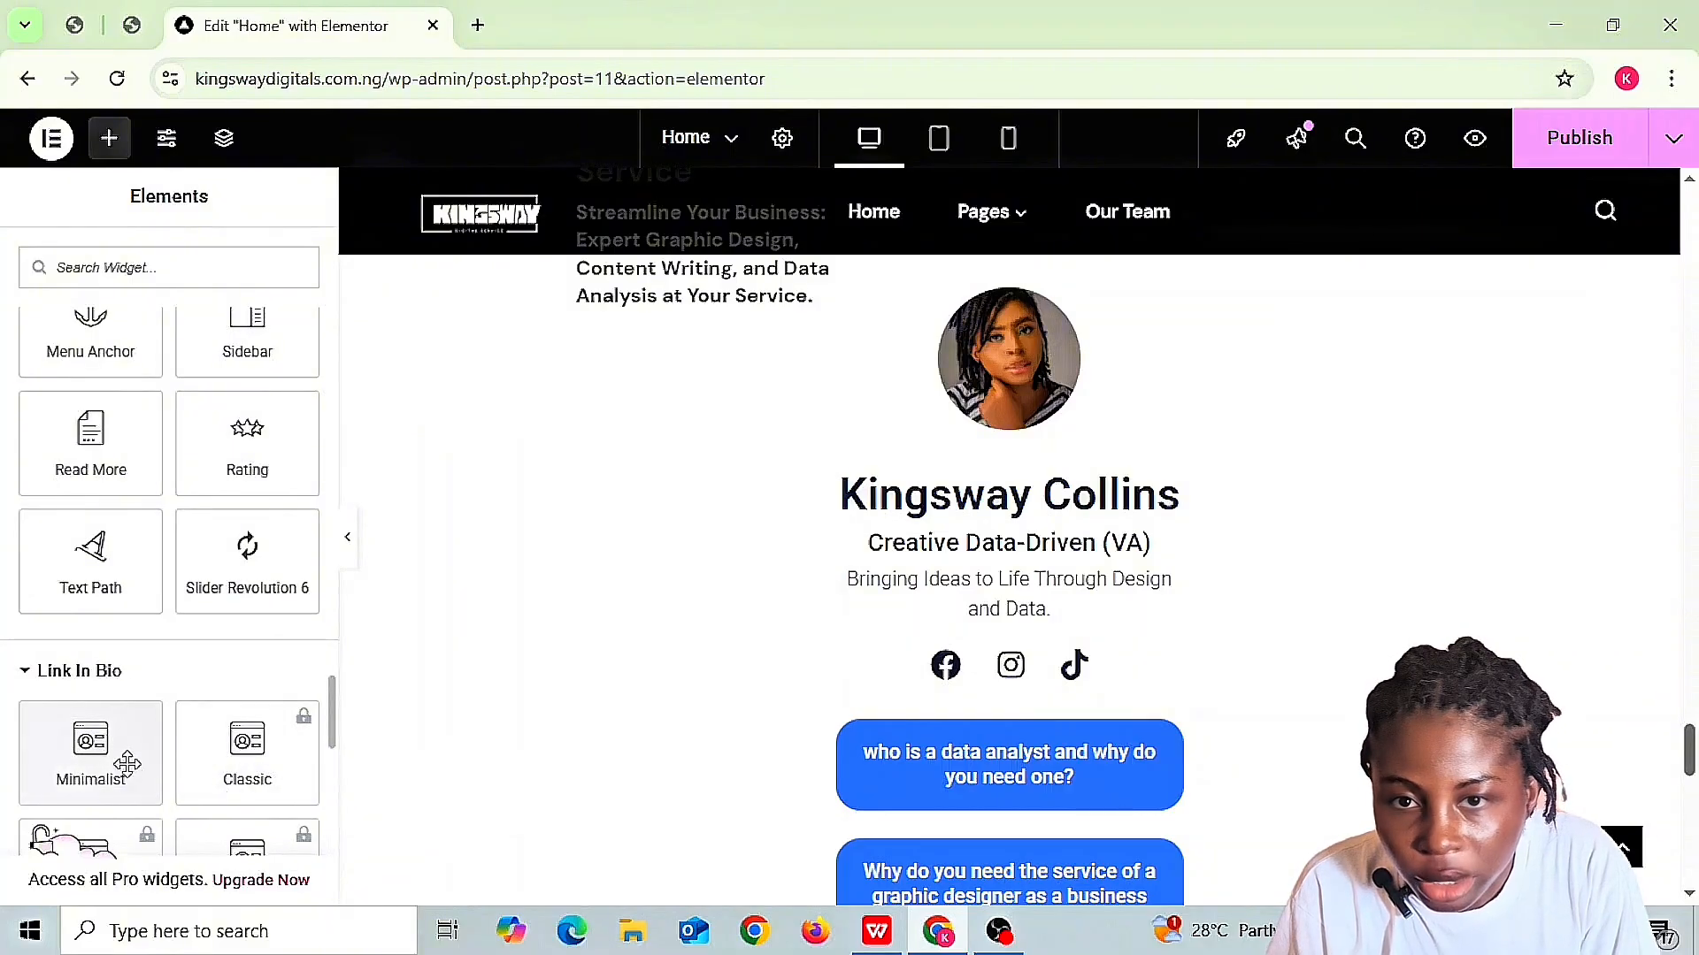
click(93, 774)
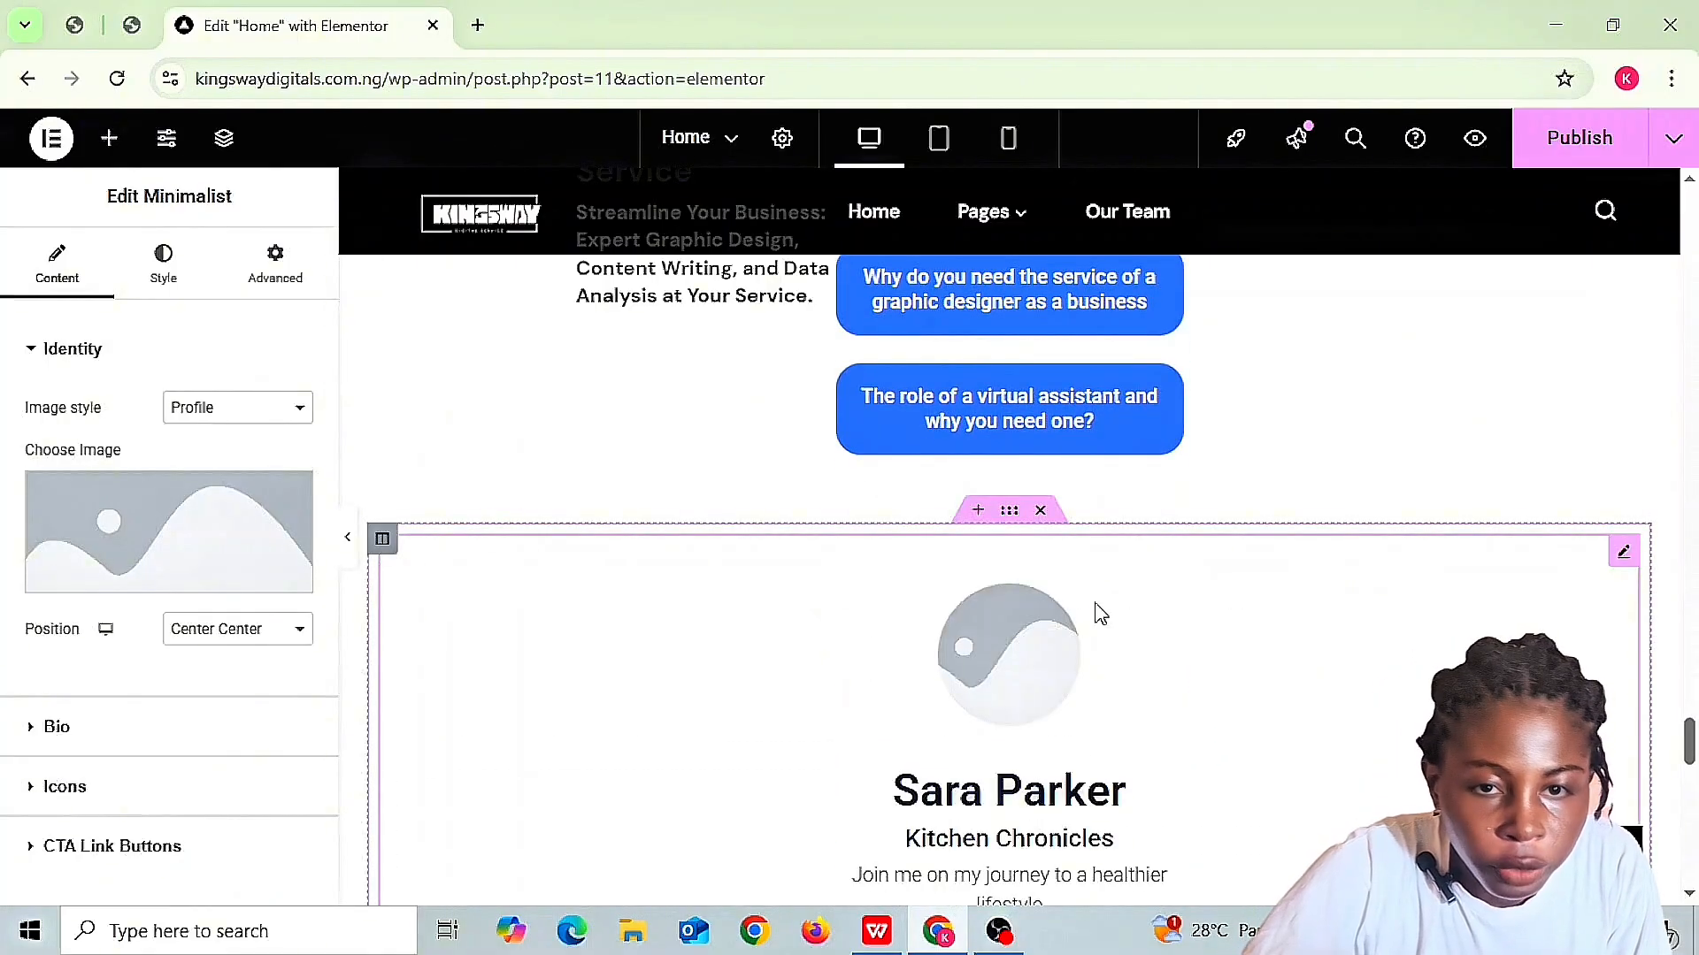
- Try the Cover image style, then set the Minimalist widget back to the Profile style
scroll(1099, 613, down, 5)
scroll(1100, 613, up, 4)
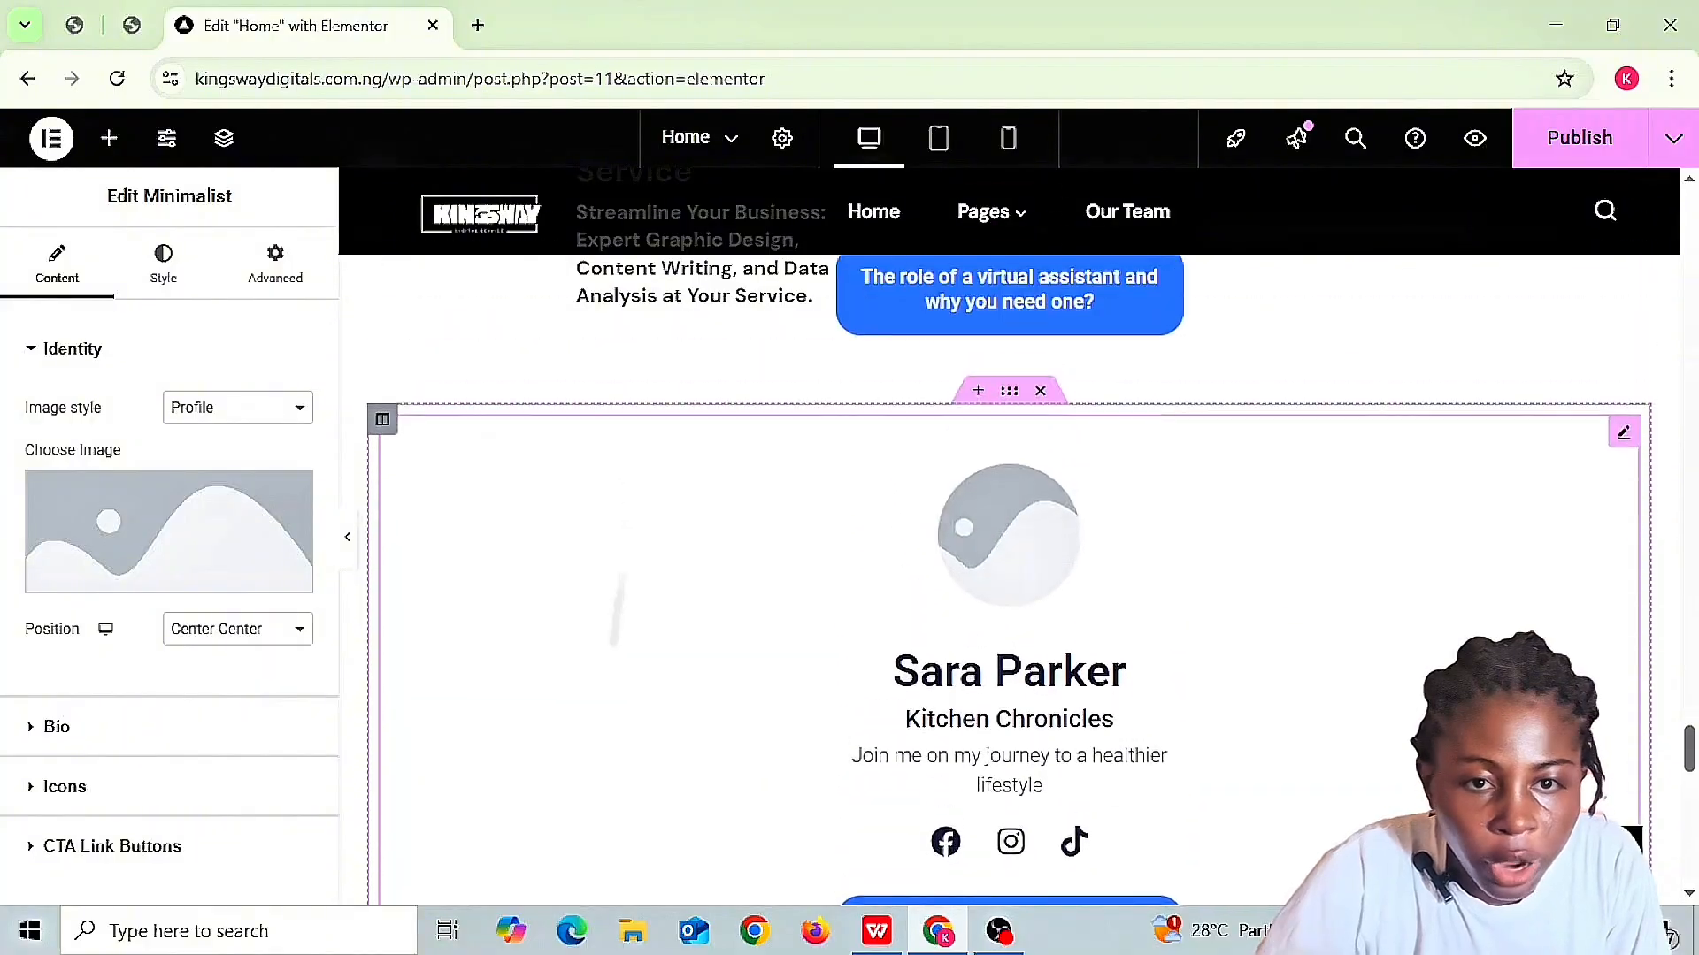
scroll(1276, 597, down, 3)
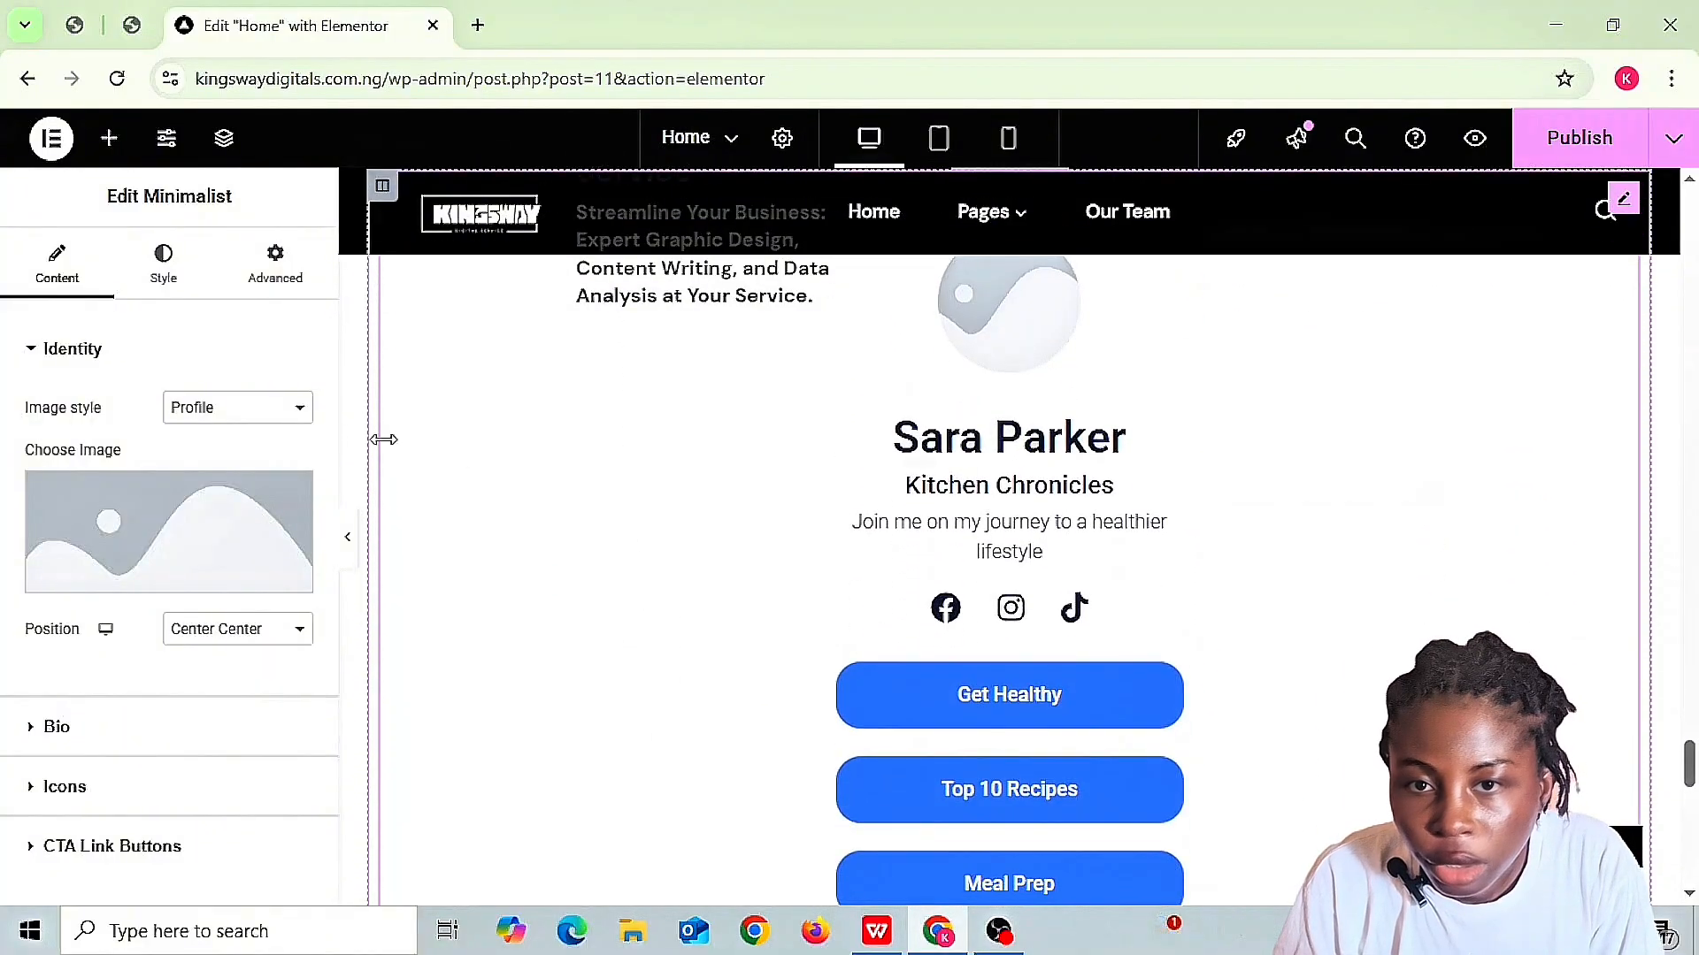
mouse_move(127, 534)
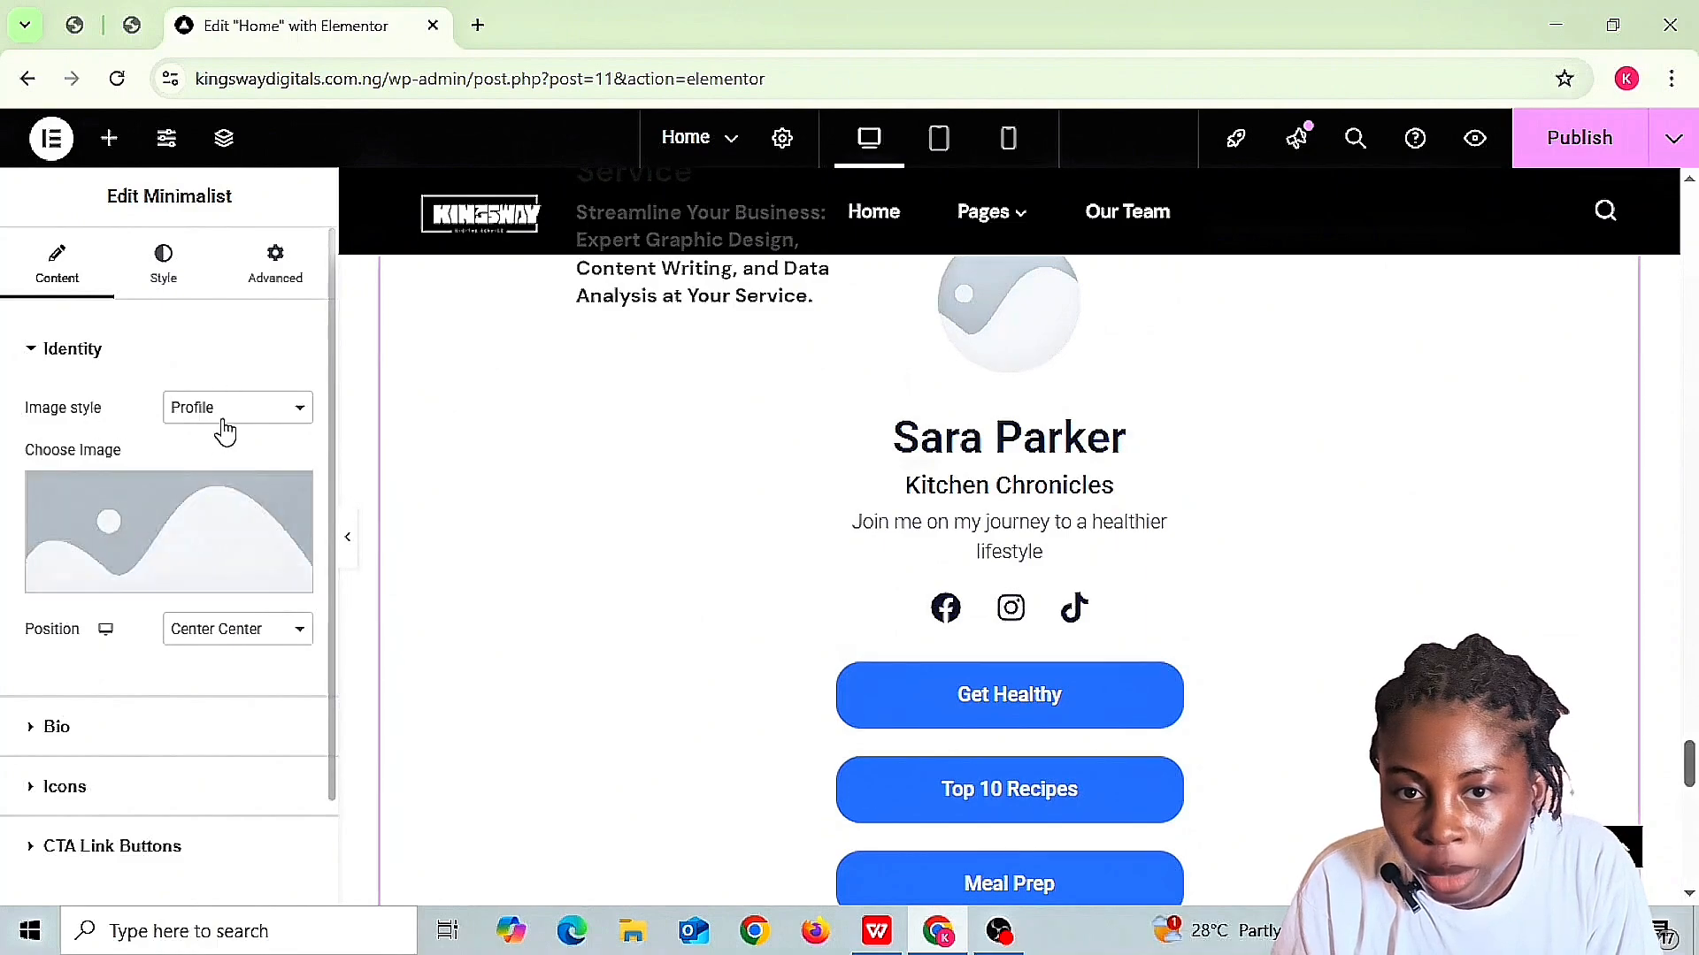
click(301, 409)
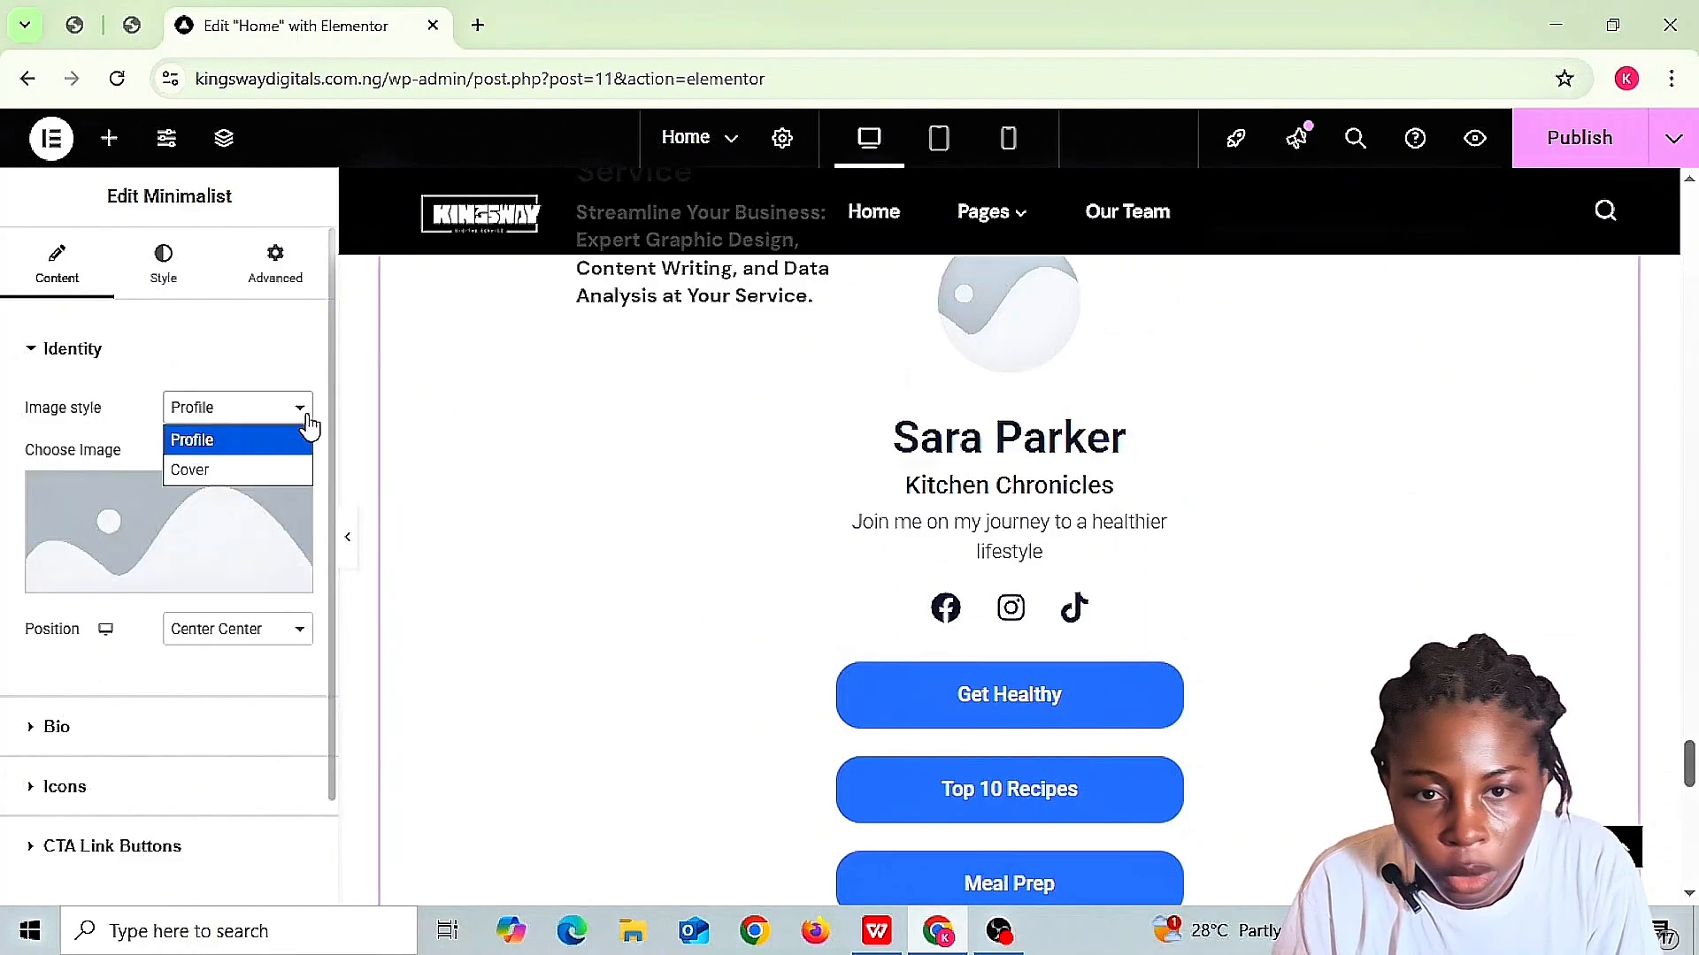
click(253, 469)
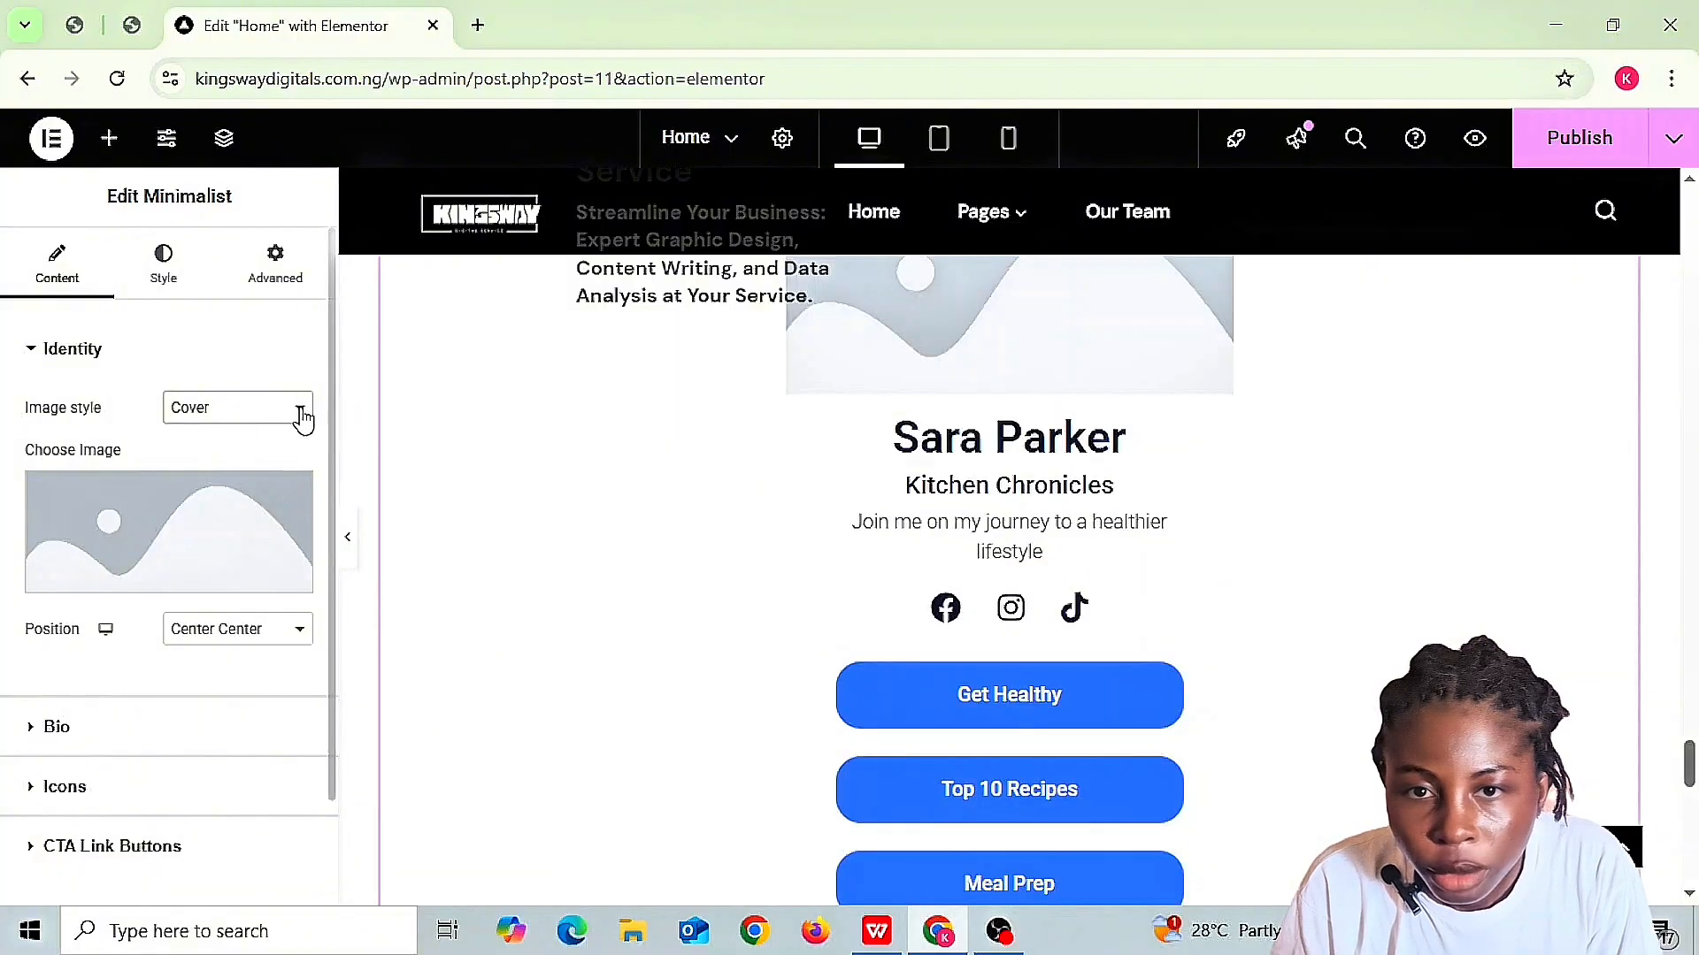
click(301, 409)
click(252, 446)
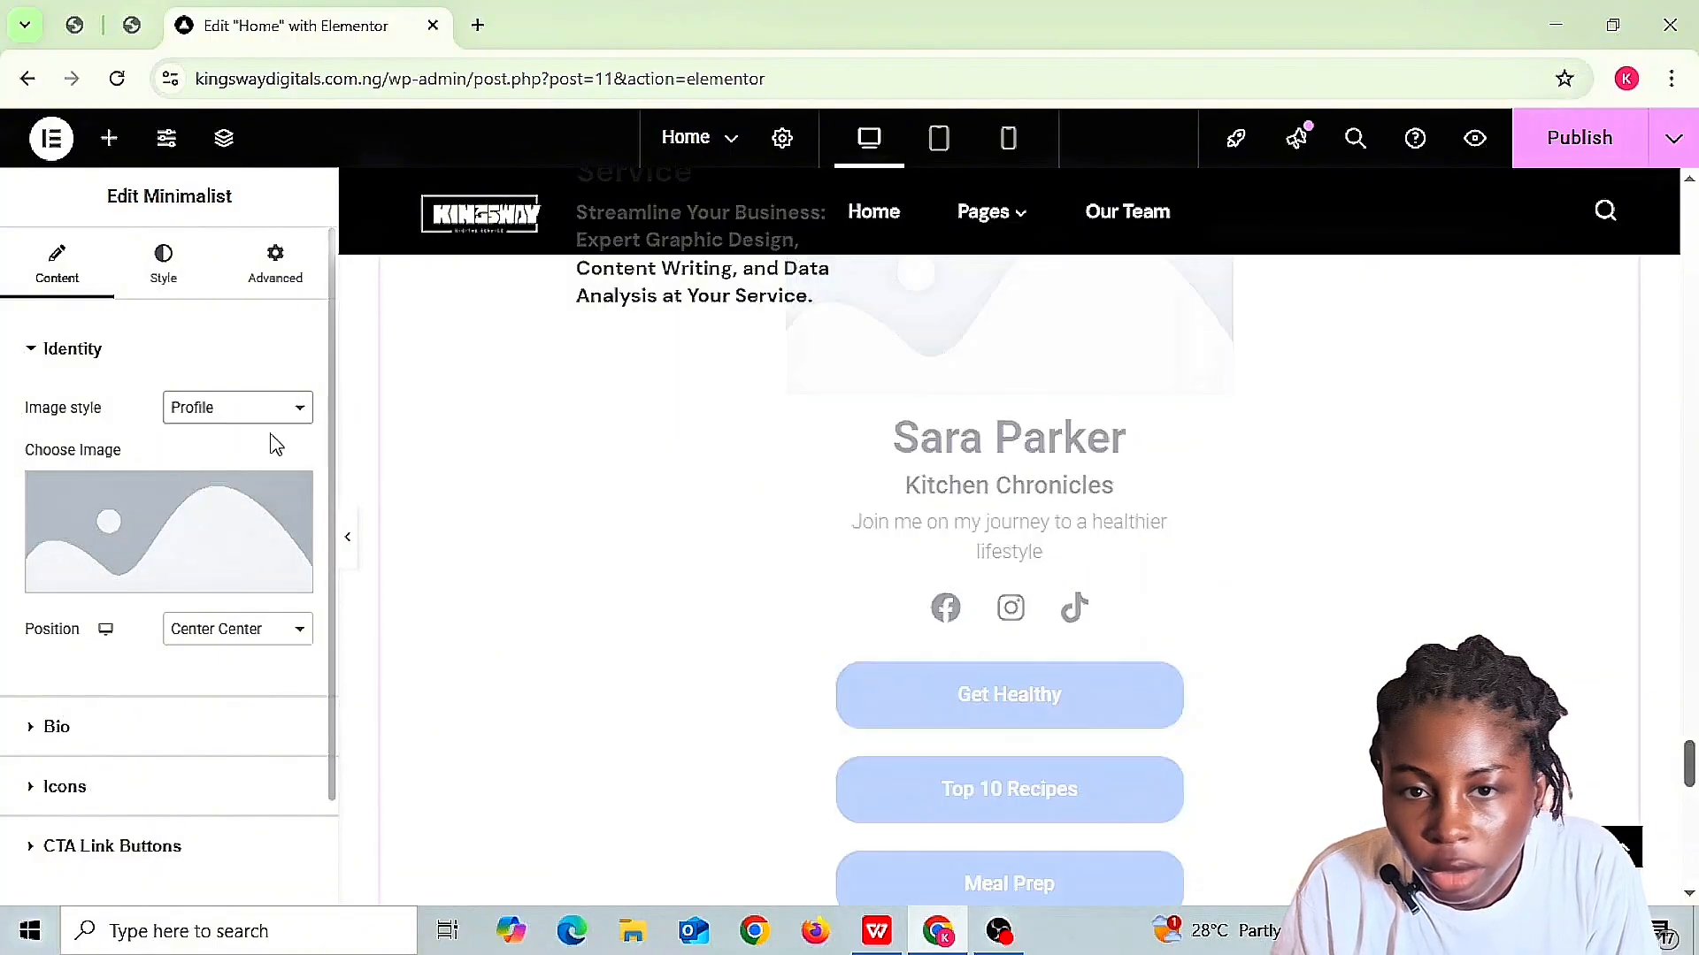
- Insert the braided-hair portrait from the media library as the profile picture
click(181, 588)
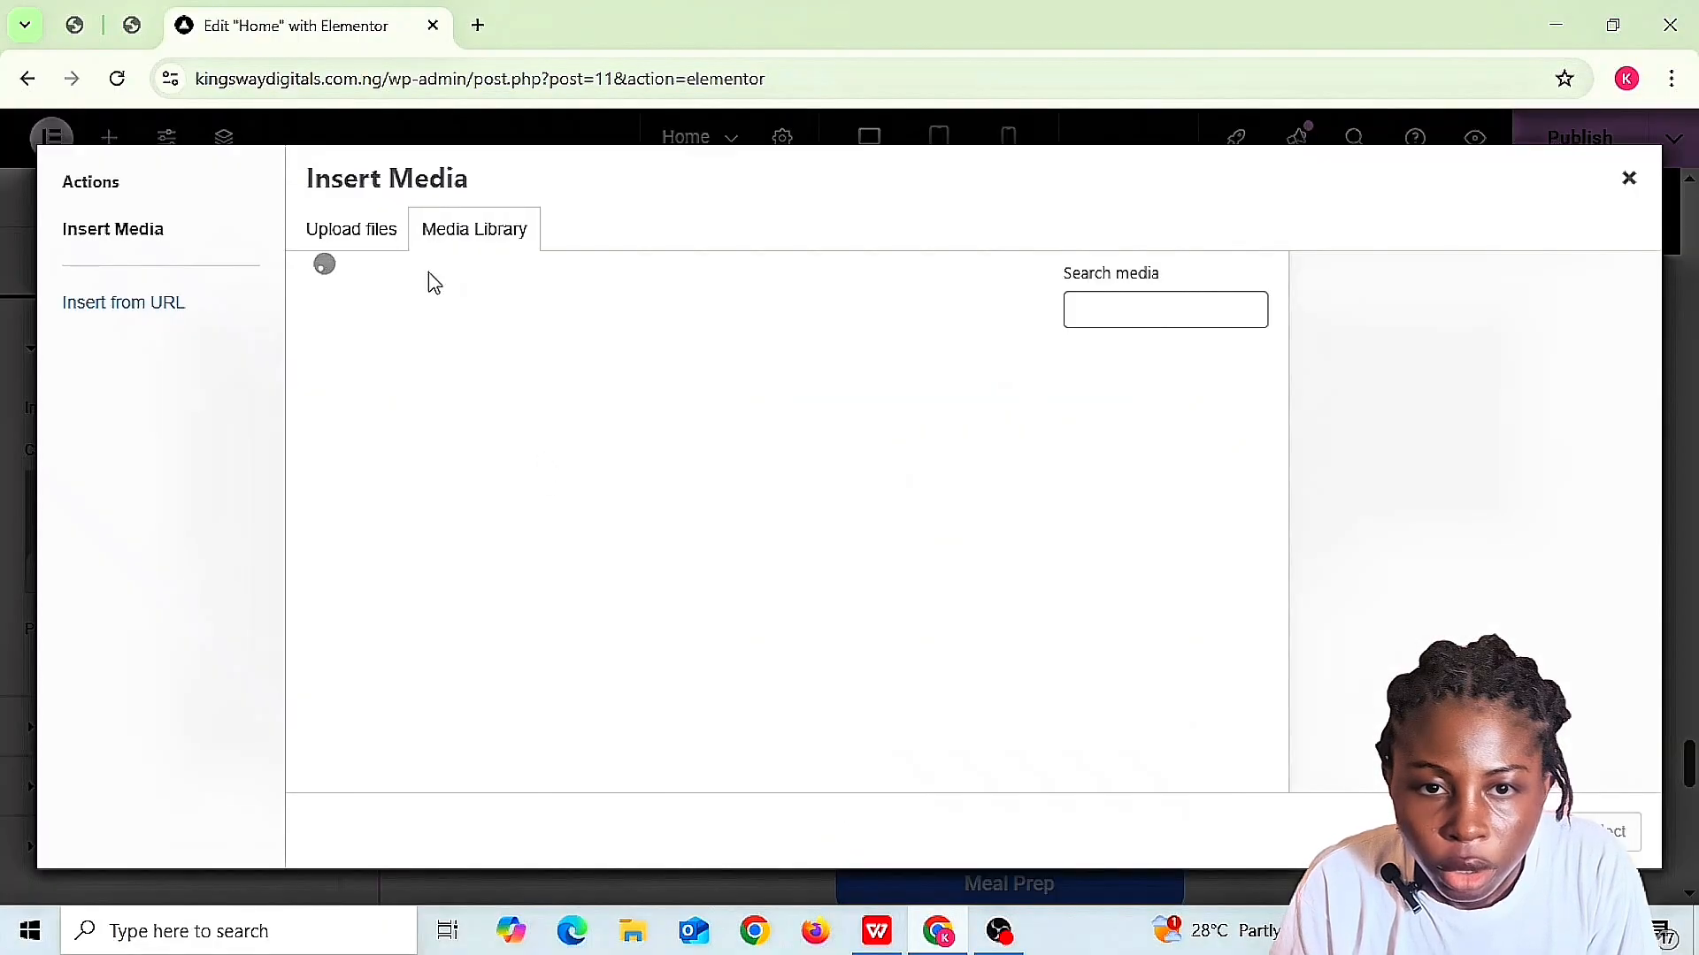
click(395, 443)
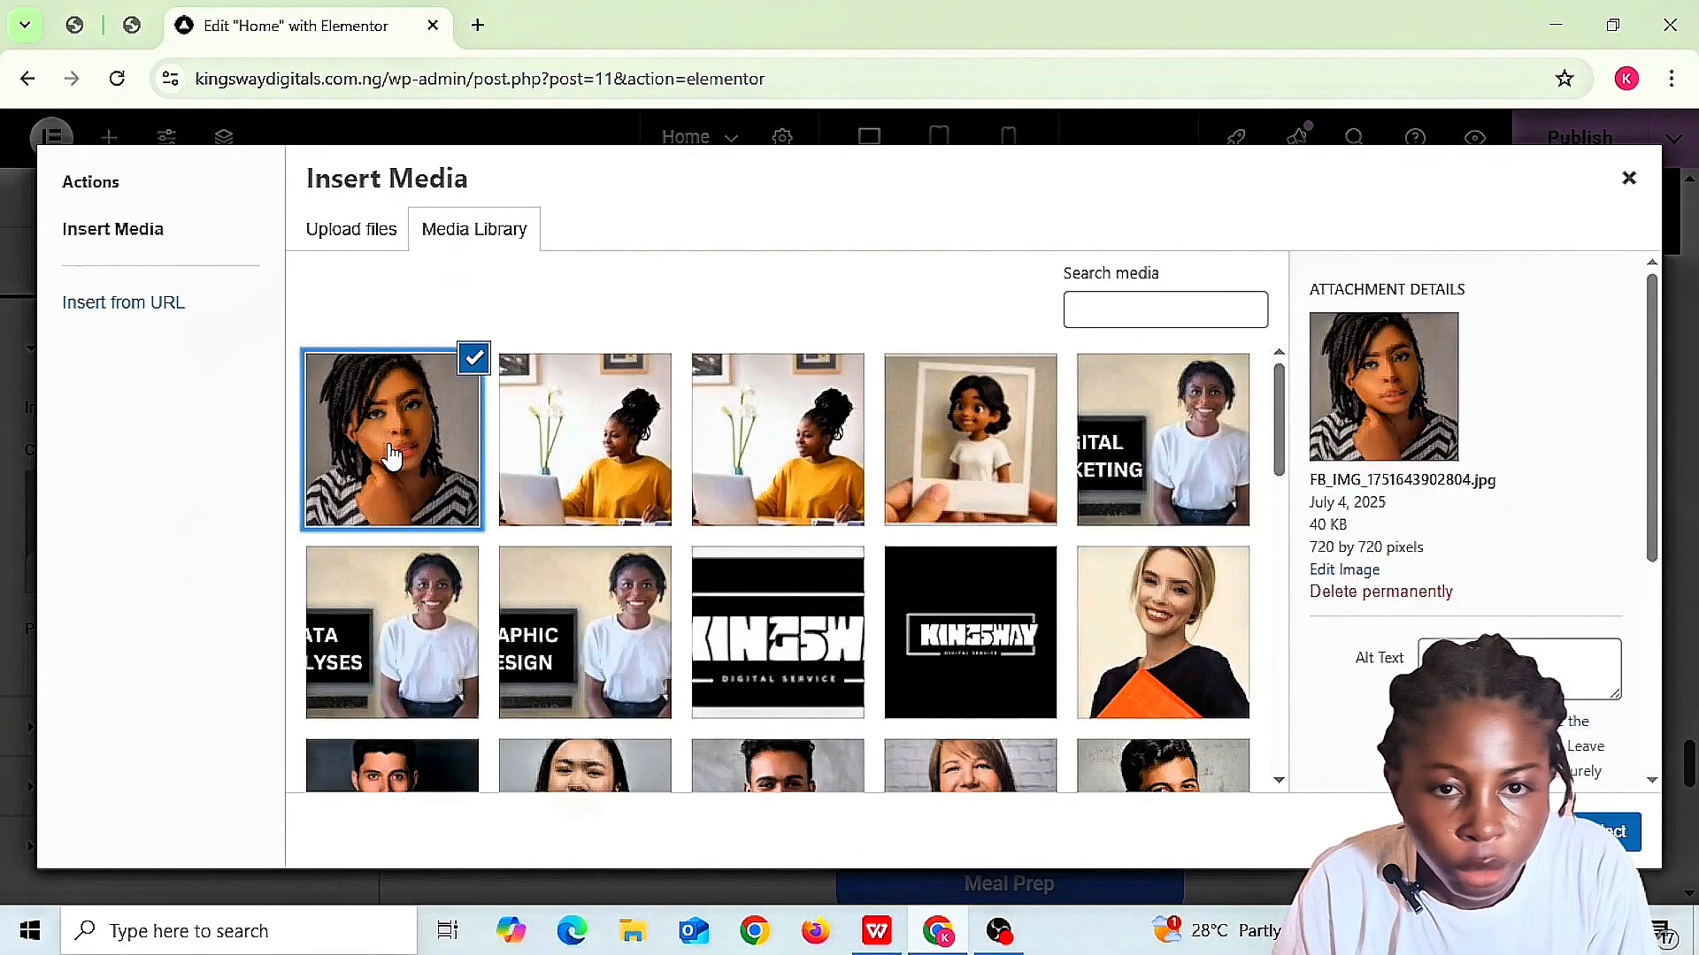
click(1605, 831)
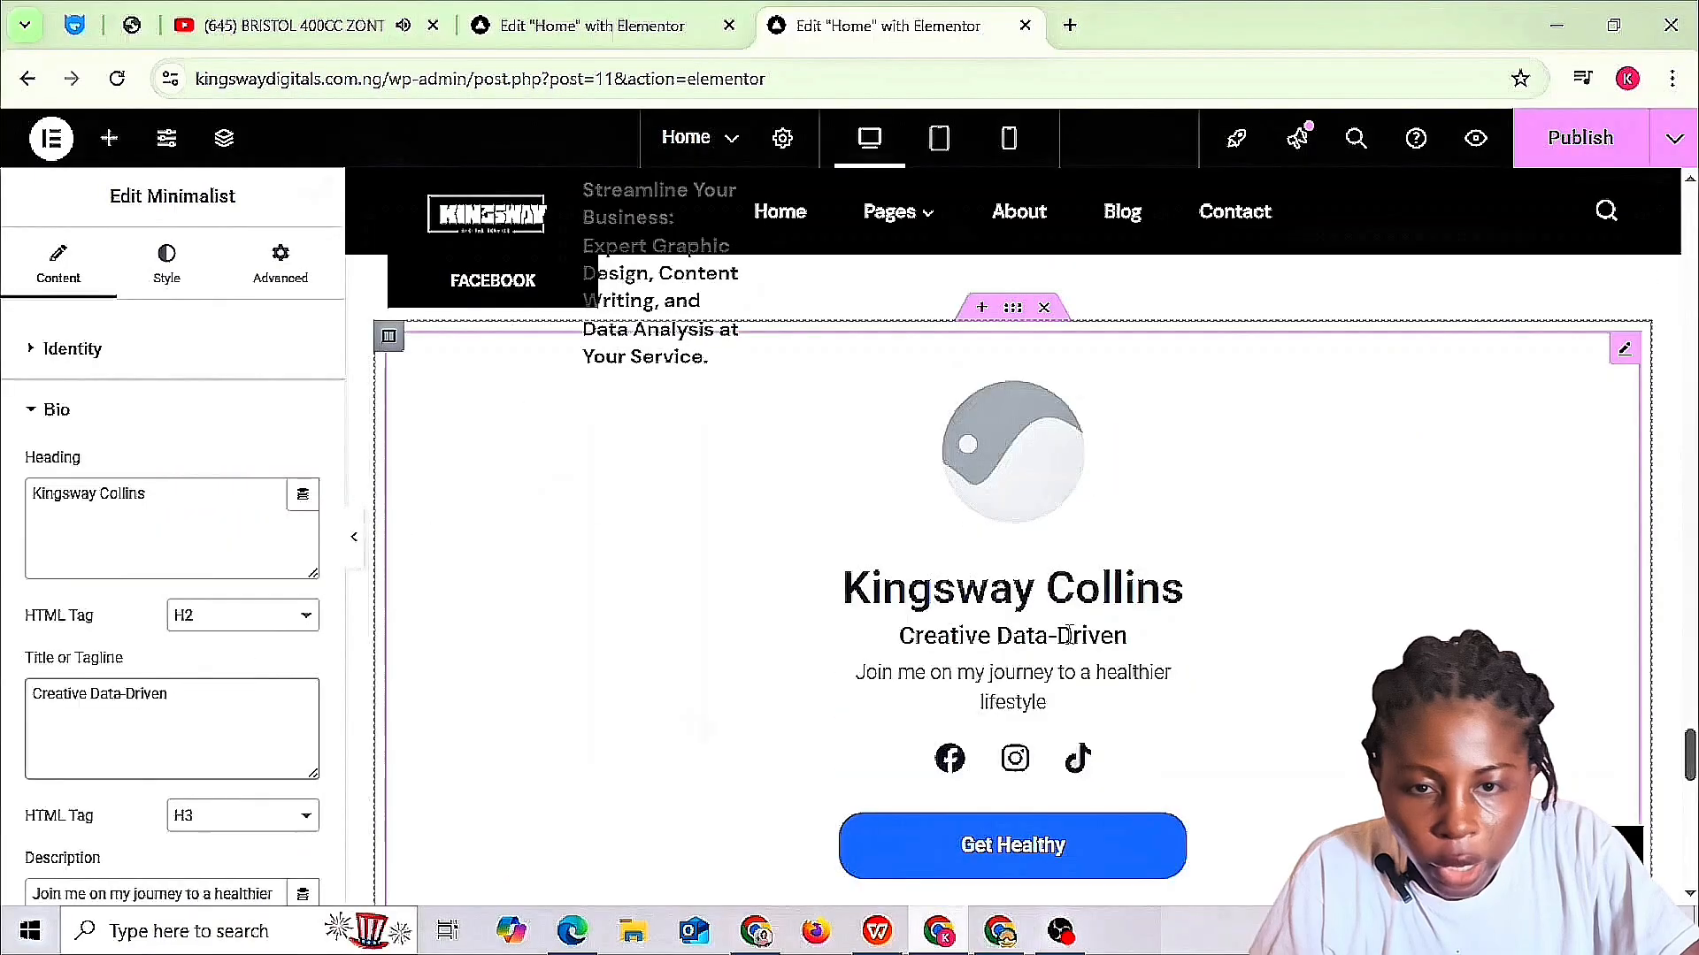
- Edit the profile tagline to read 'Creative Data-Driven (VA)'
text(V)
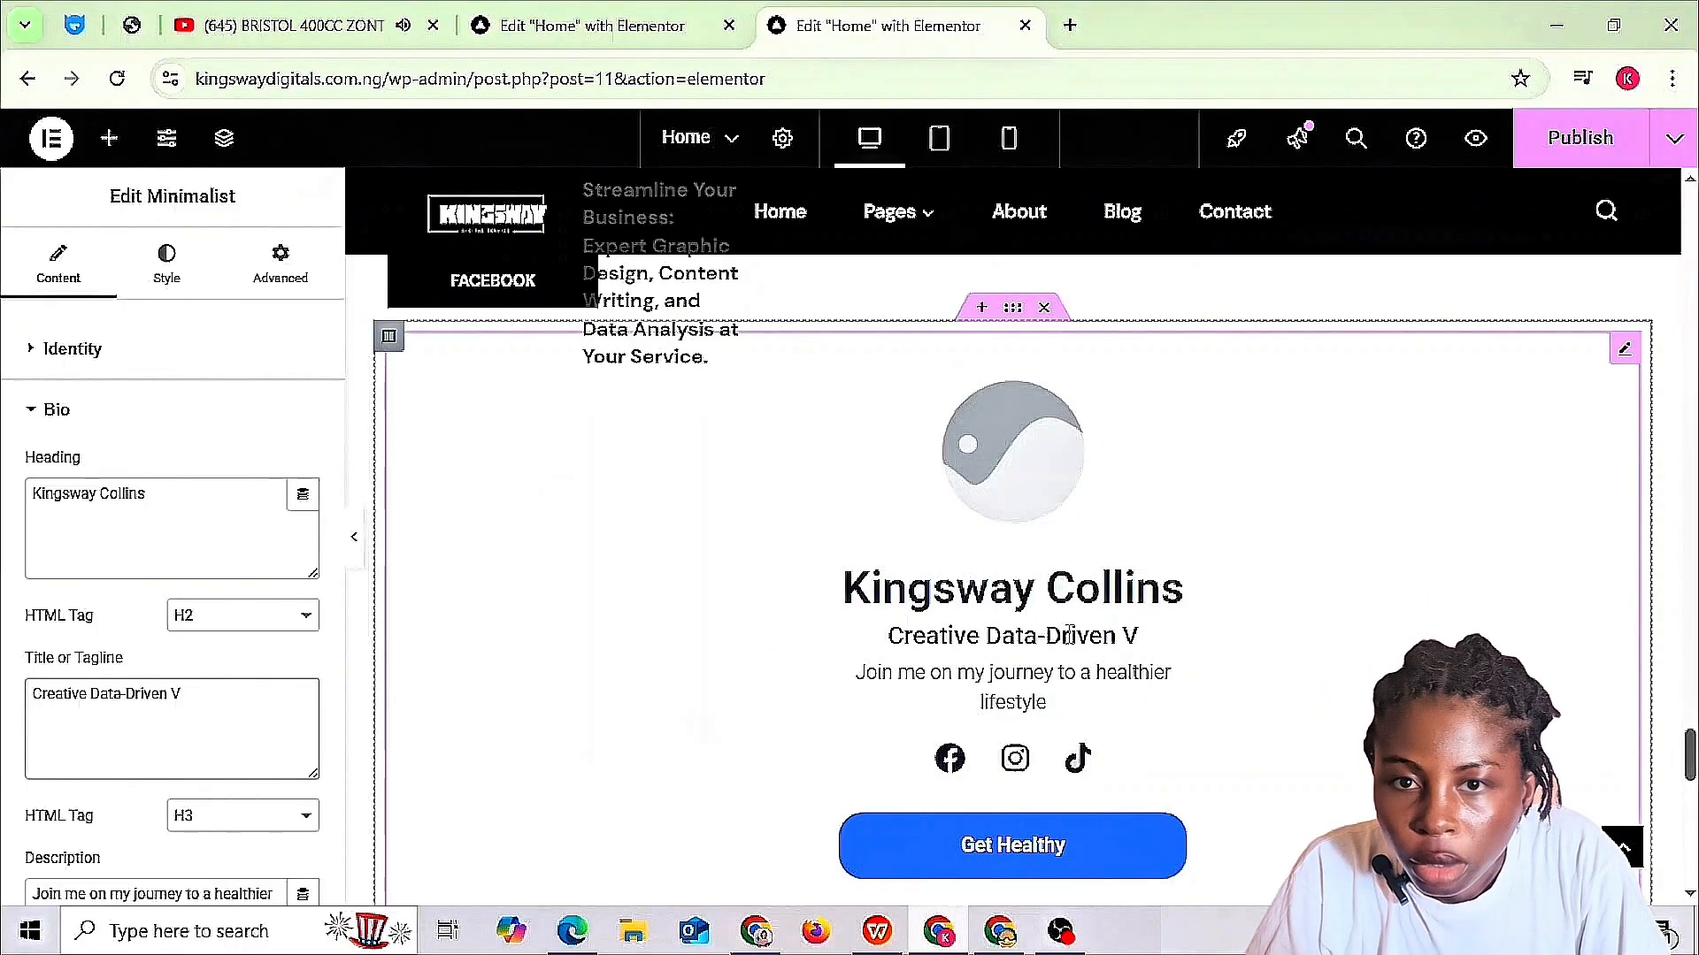
text(ir)
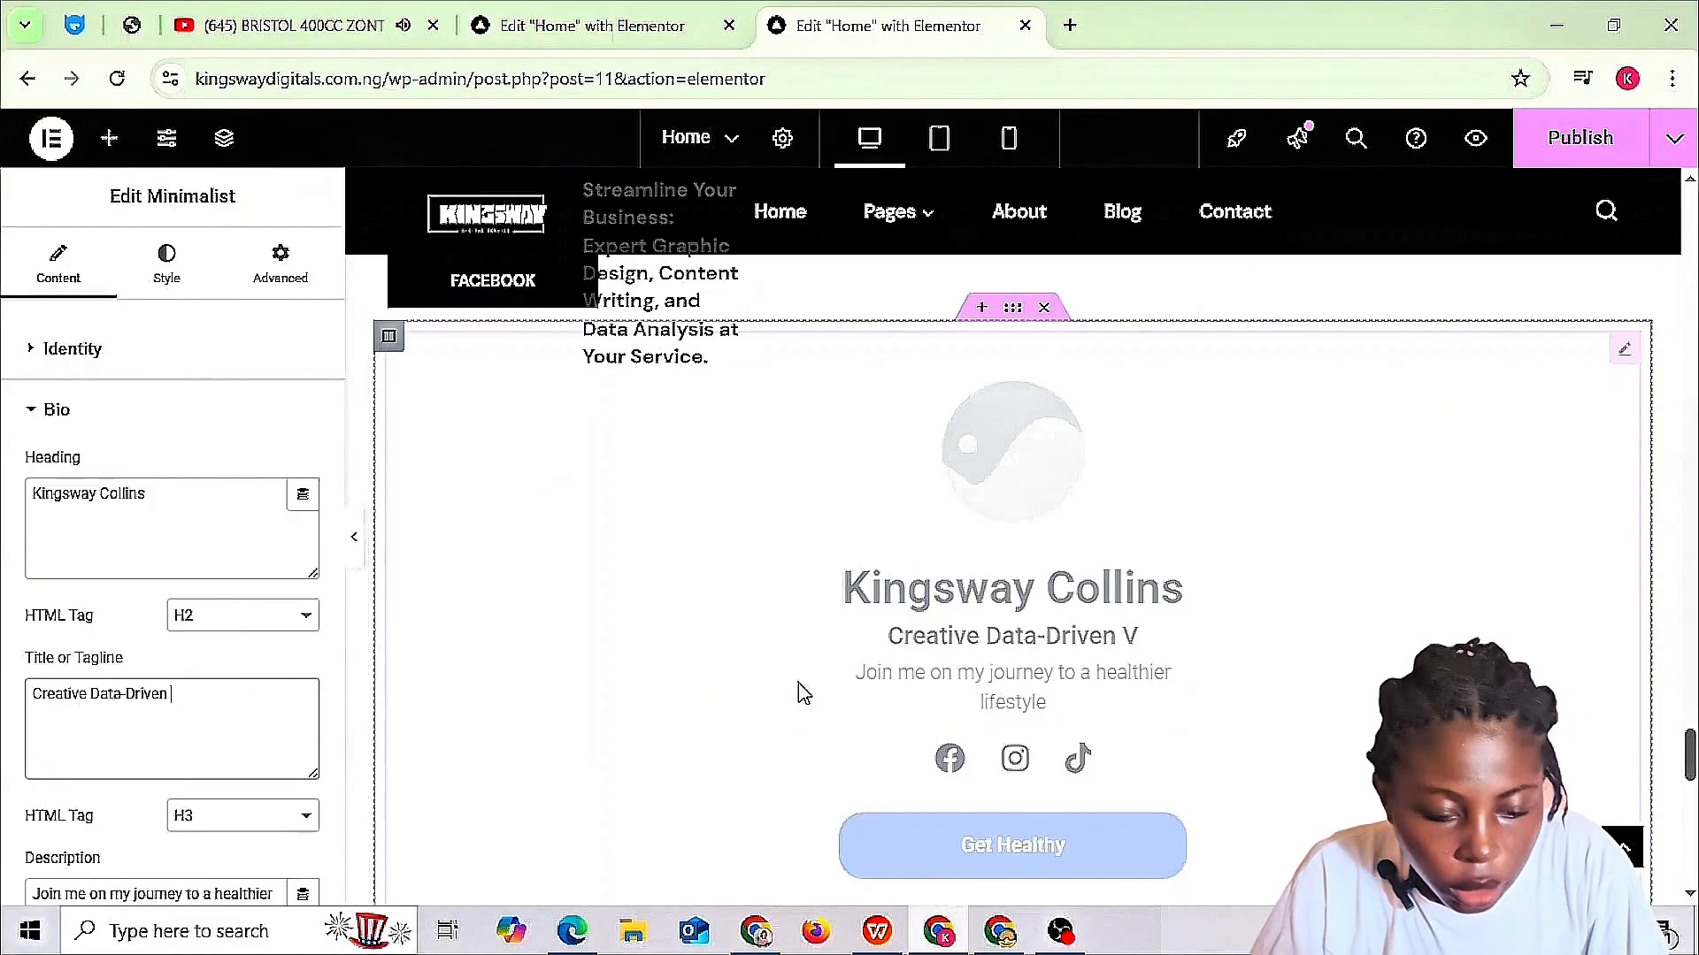
text((A)
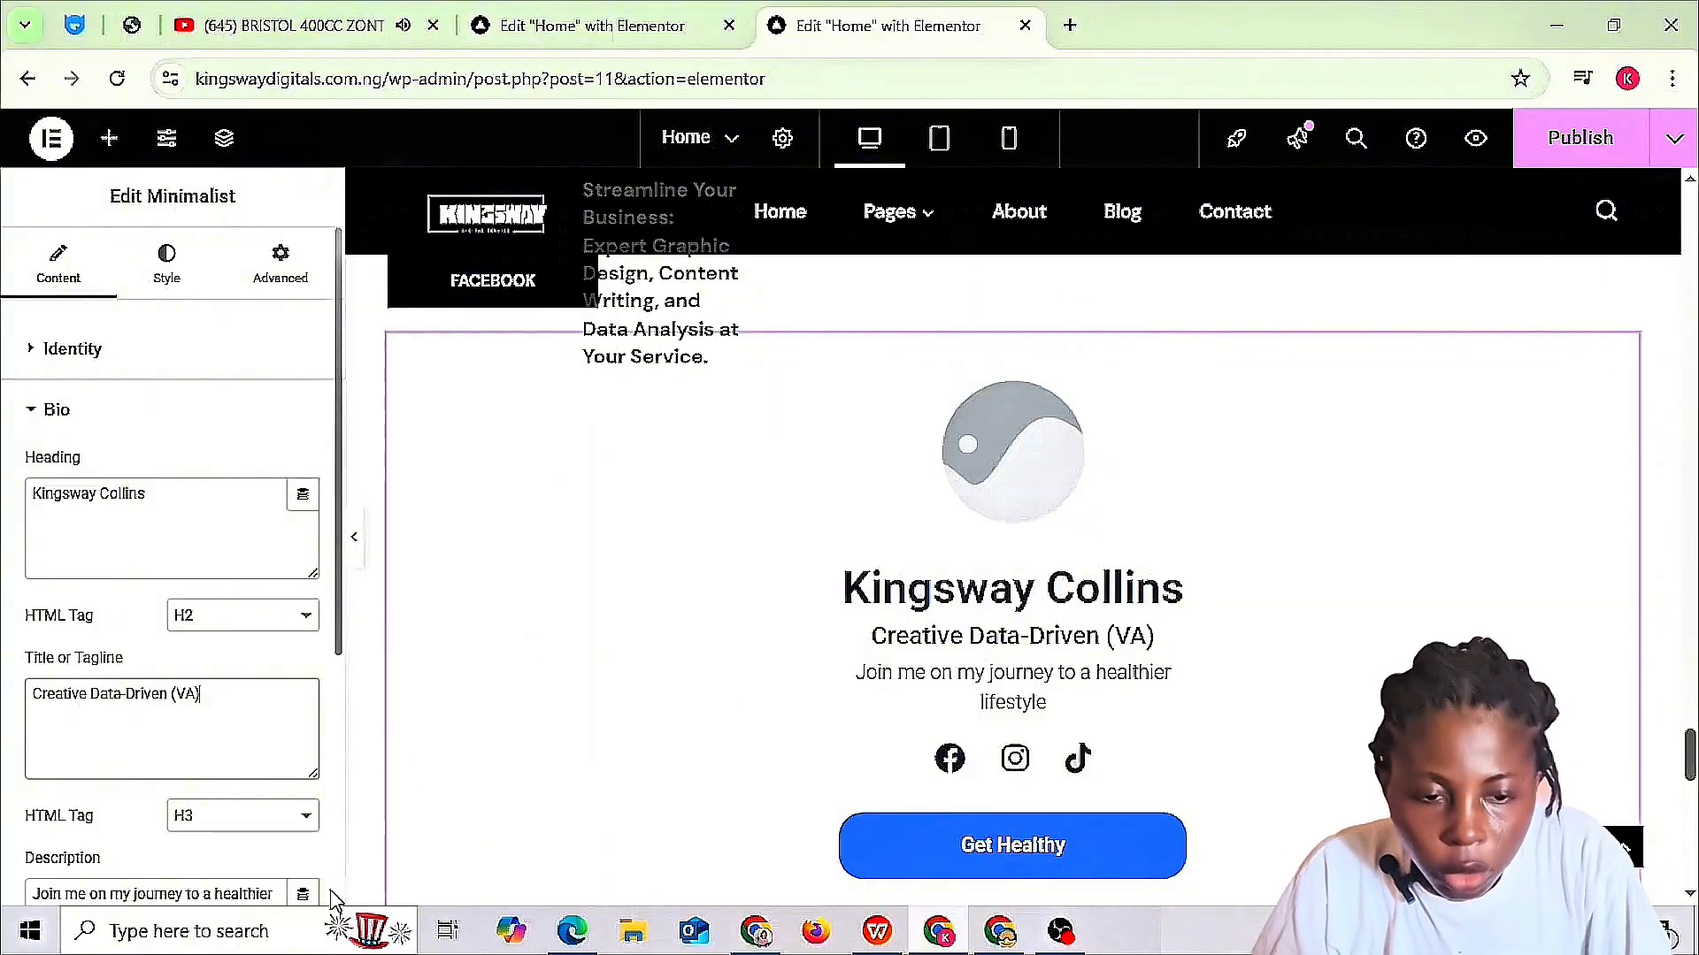
- Replace the sample description with 'Bringing Ideas to Life Through Design and Data.' and check the preview
scroll(168, 620, down, 4)
click(83, 511)
key(ctrl+a)
text(Bringing Ideas to Life Through Design and D)
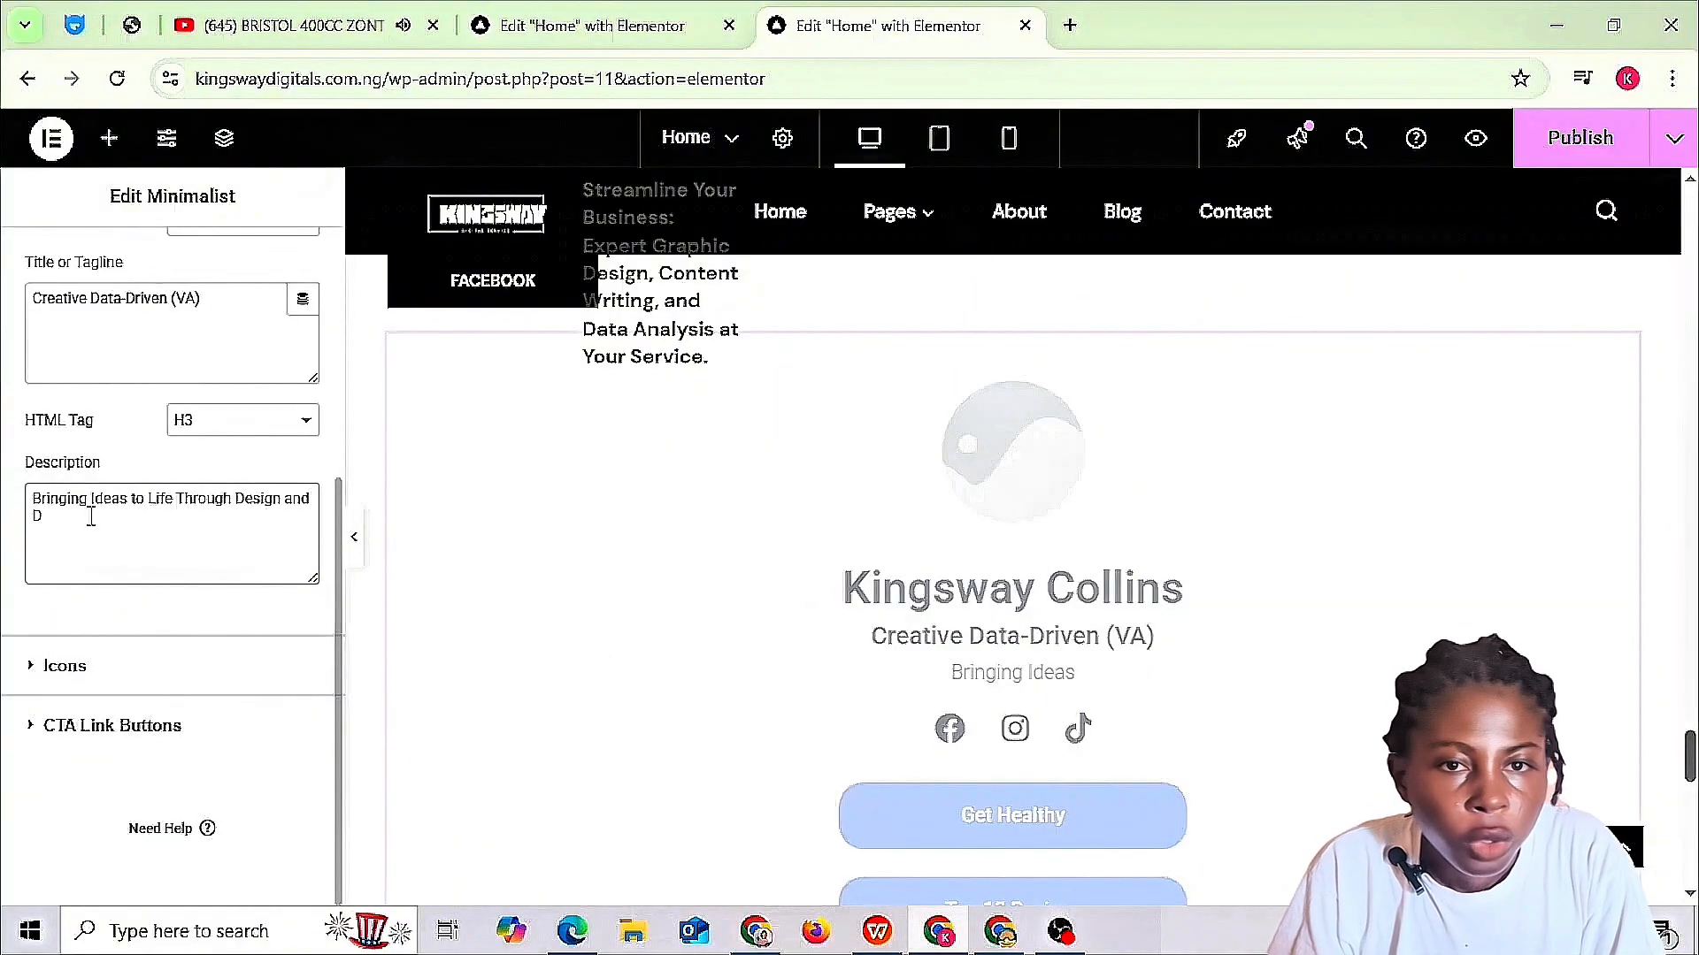
text(ata.)
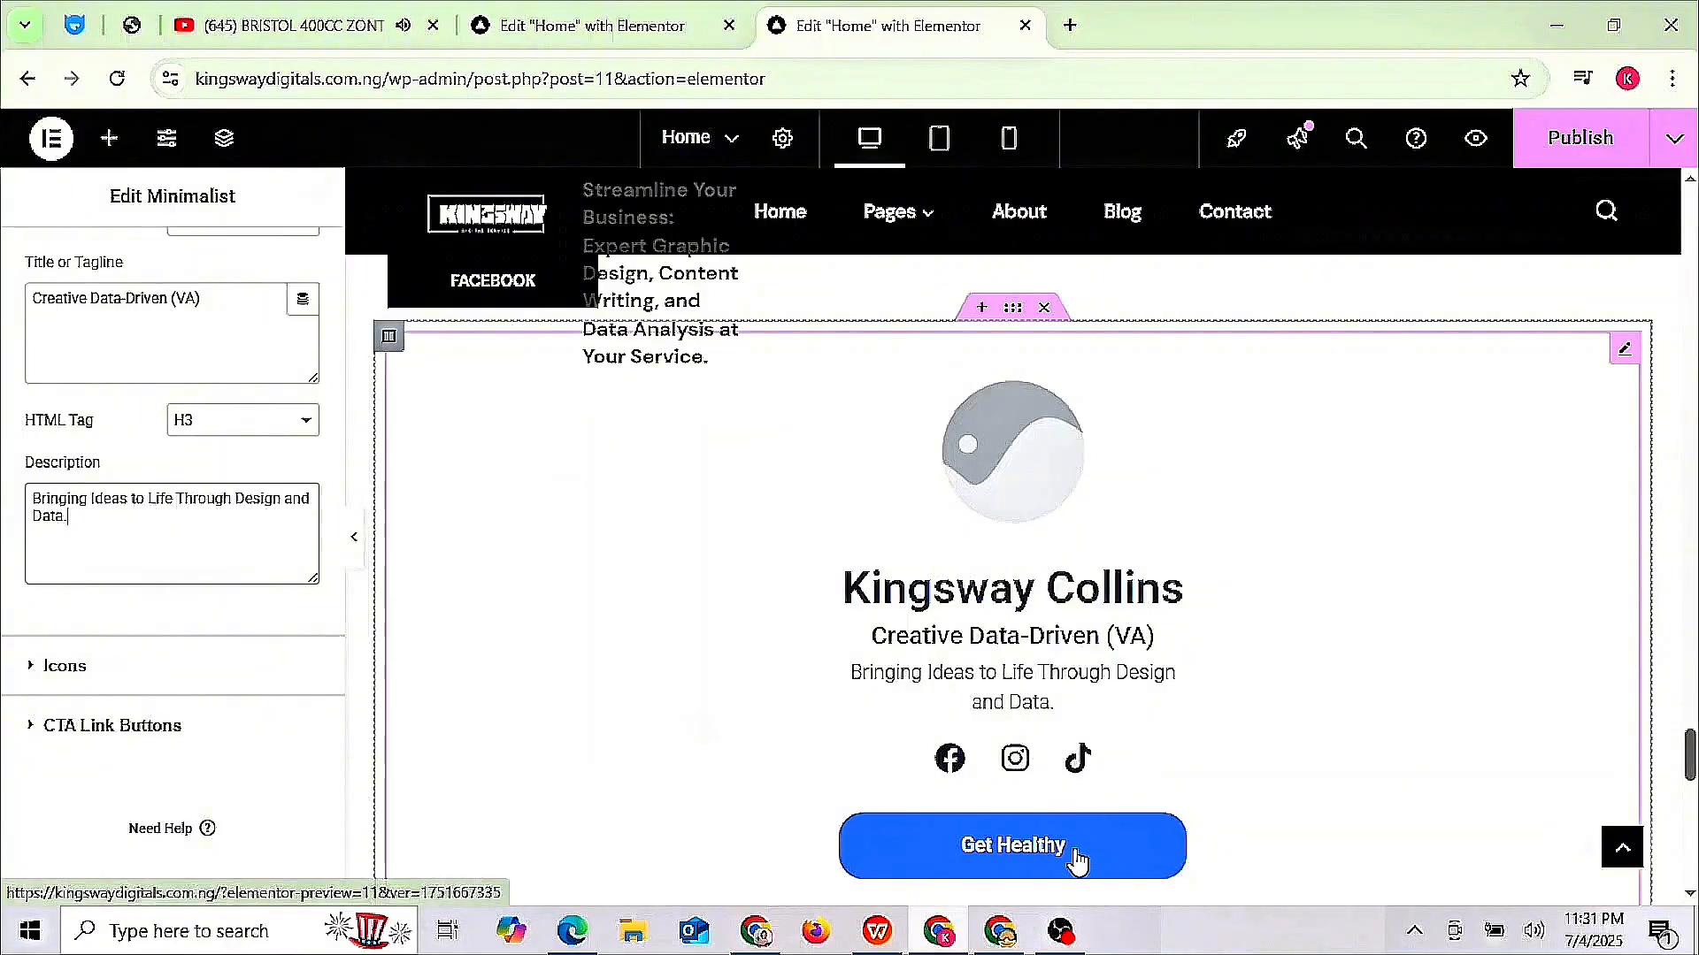
scroll(1077, 858, down, 3)
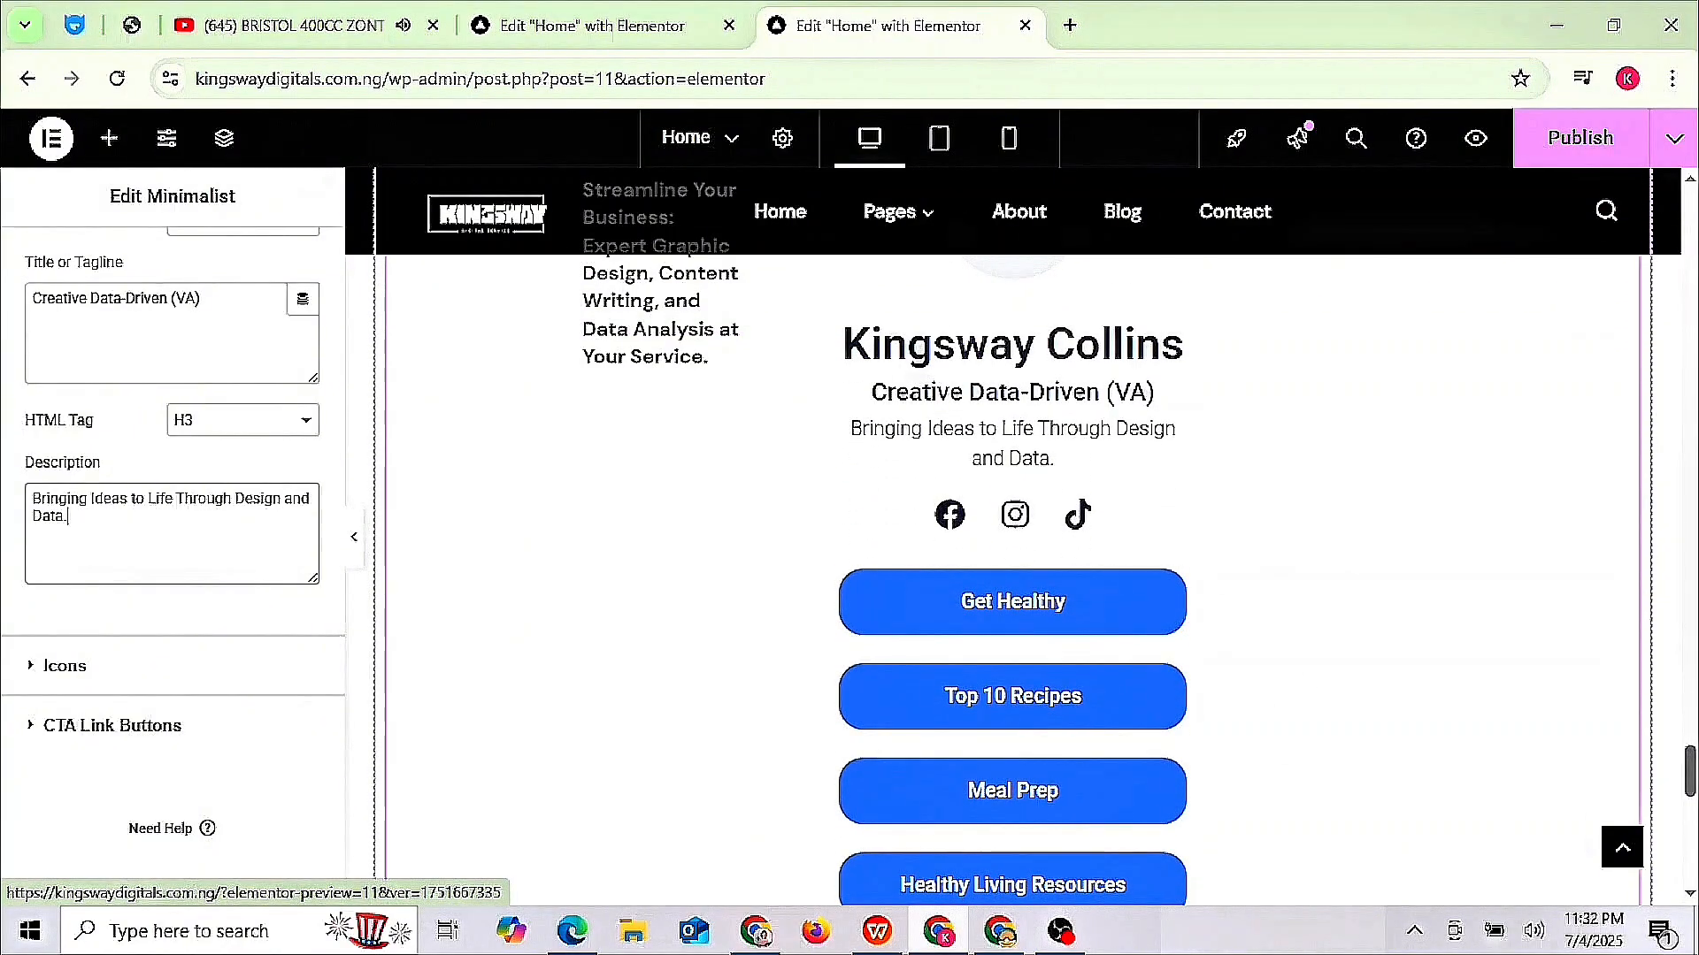
scroll(1013, 575, down, 3)
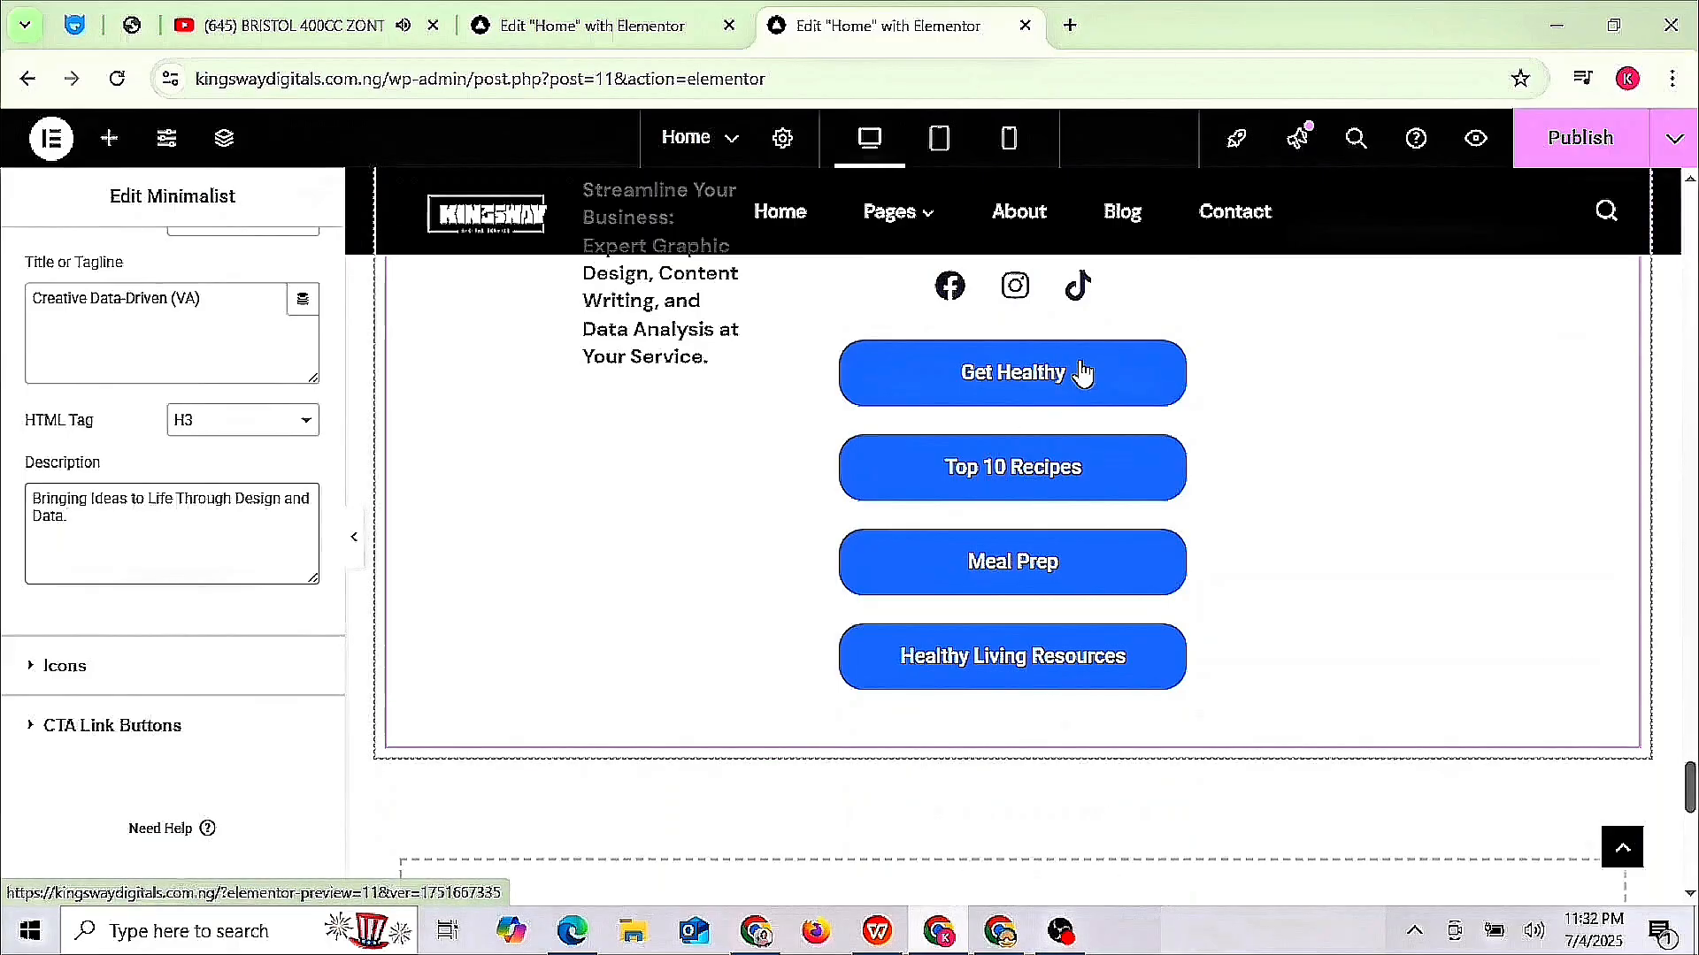
scroll(1386, 610, up, 1)
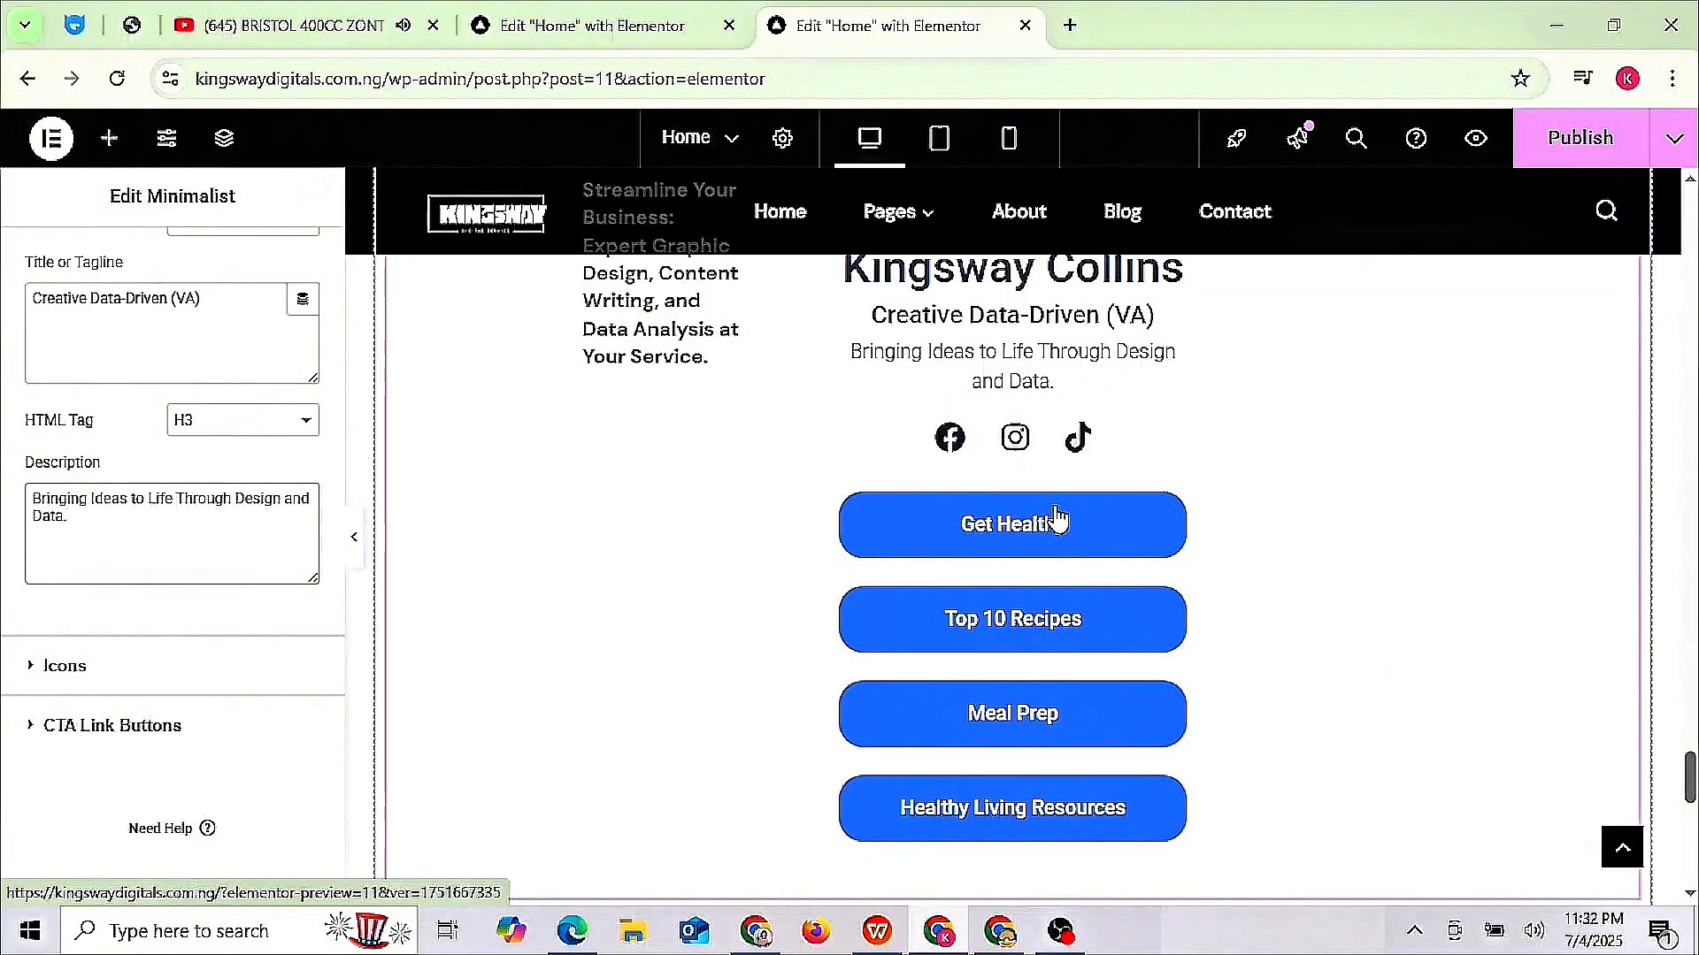
- Copy the Facebook share link from the WhatsApp chat into the Facebook icon's Link field
click(190, 676)
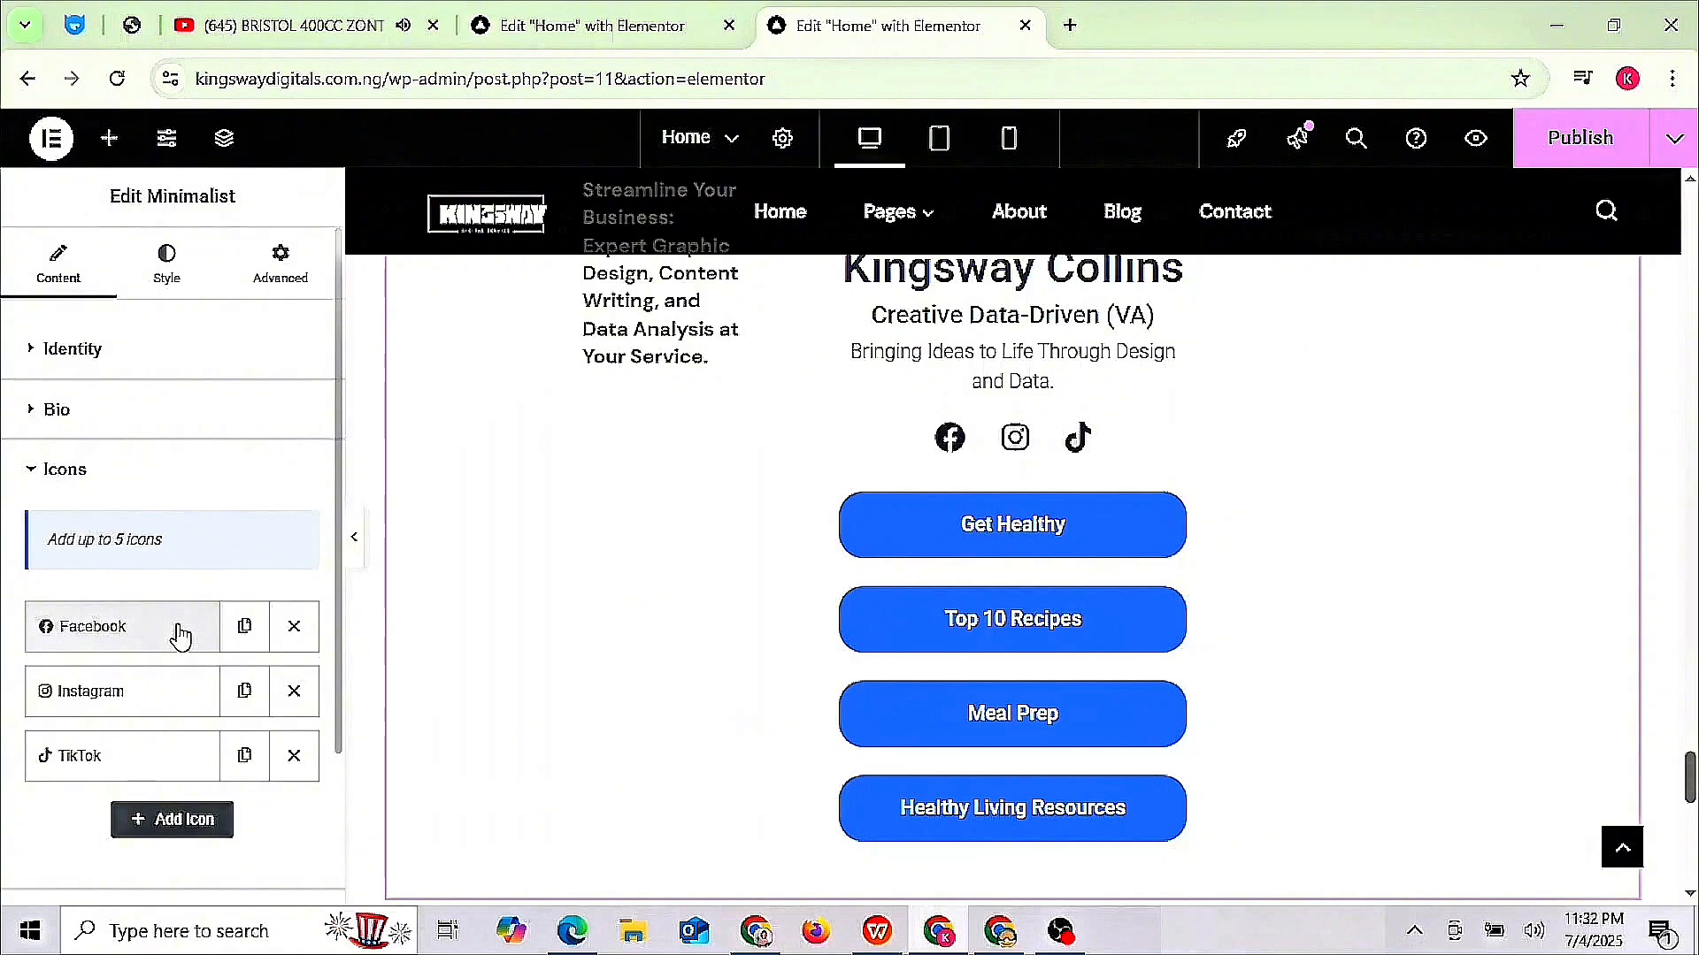
click(174, 641)
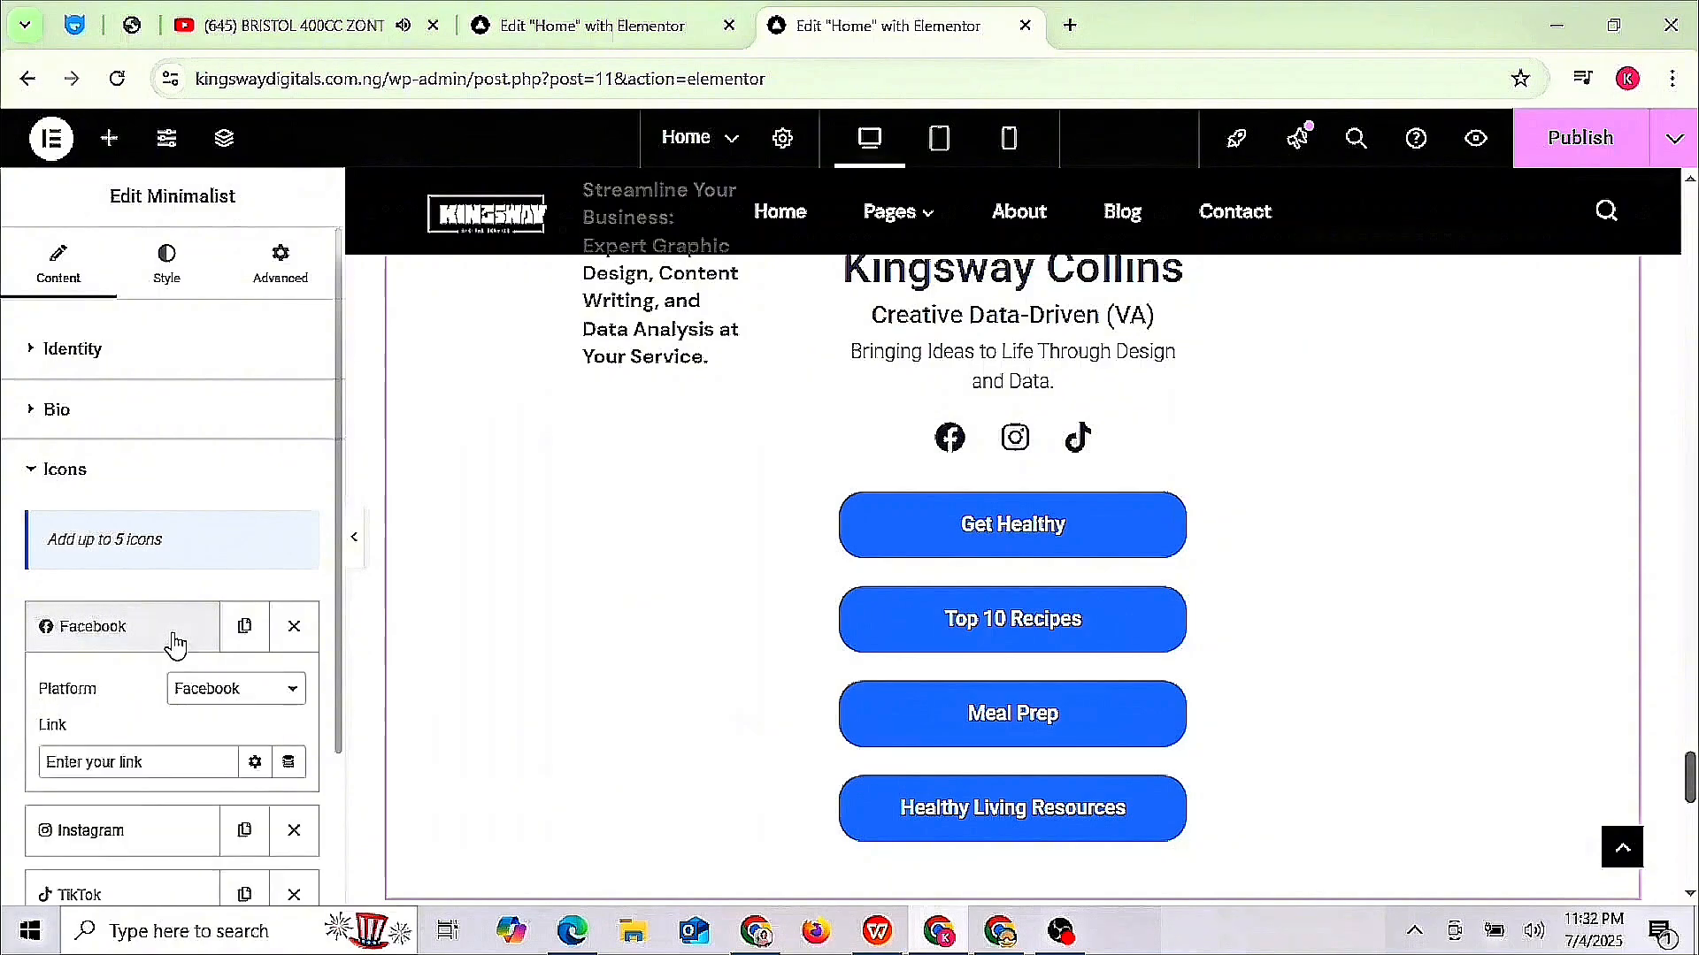
click(773, 947)
drag(1165, 489, 1523, 512)
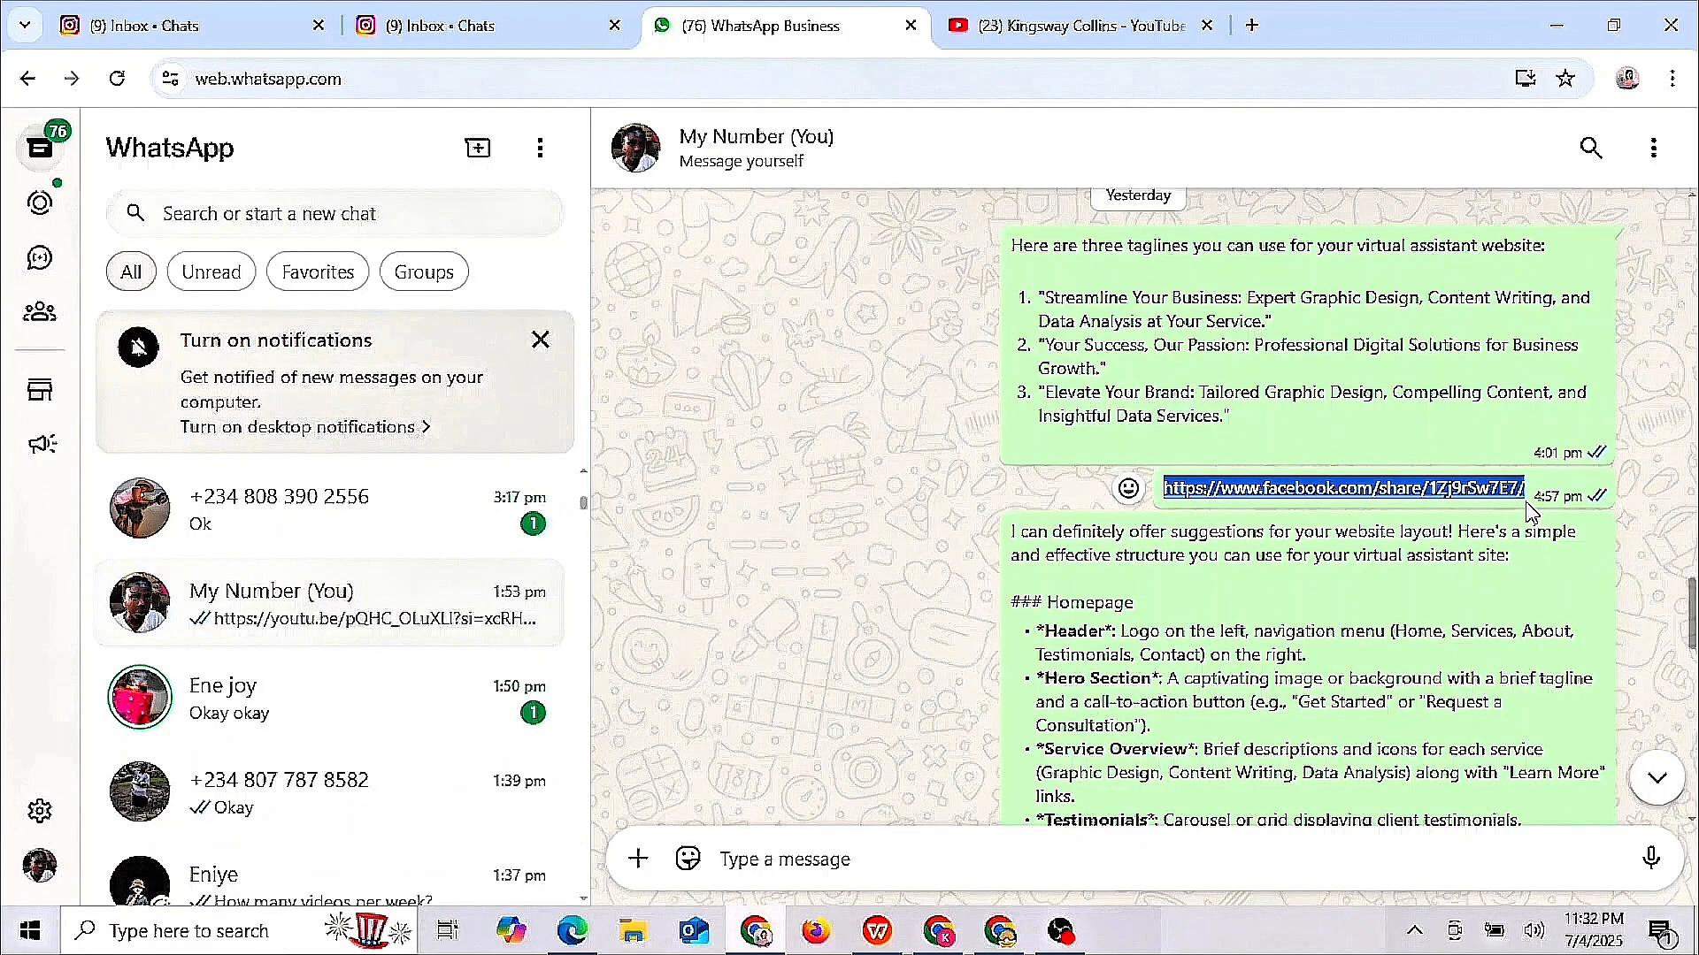
click(1556, 25)
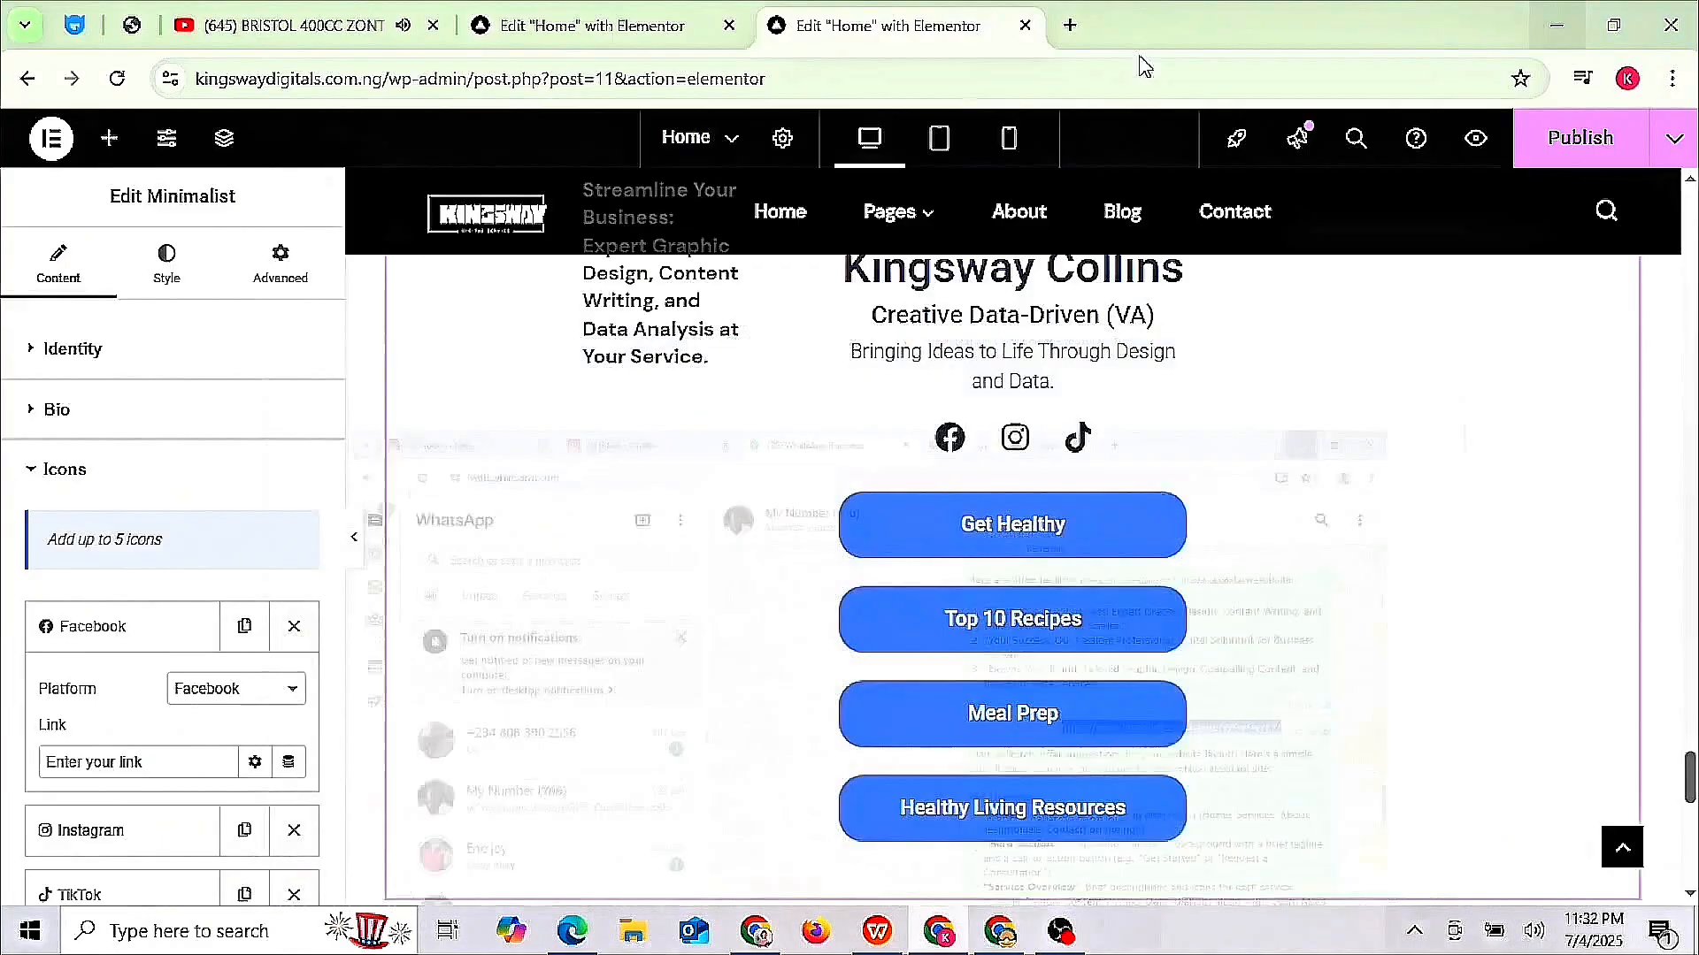
click(108, 766)
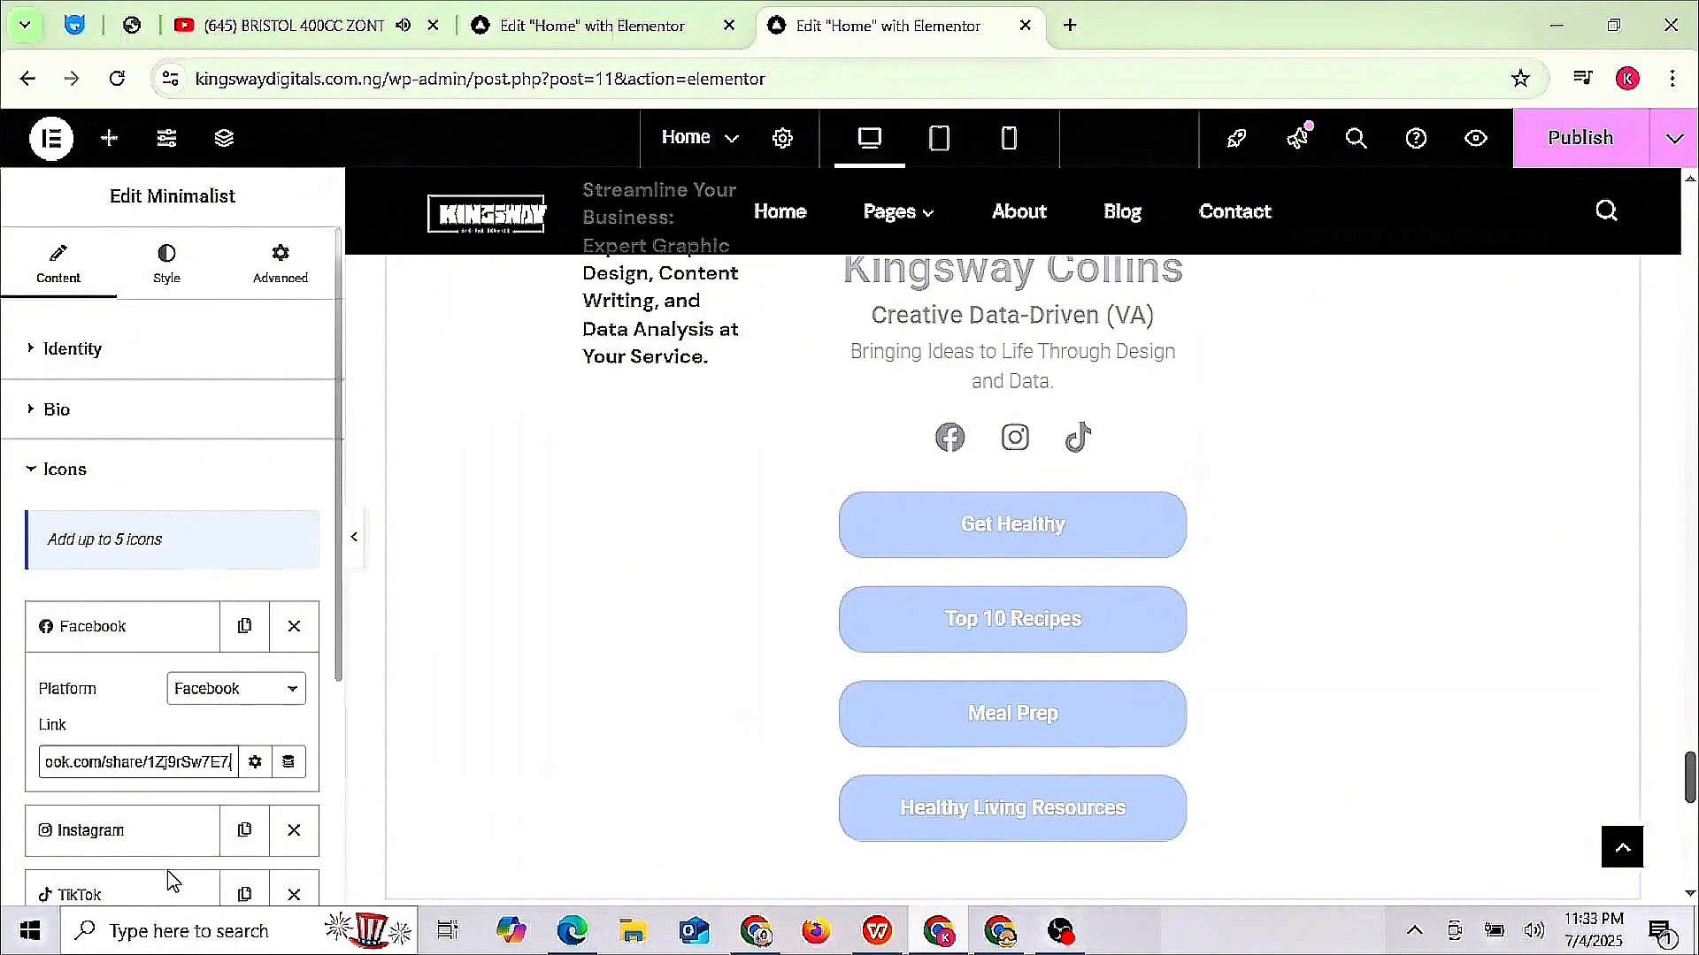
click(182, 833)
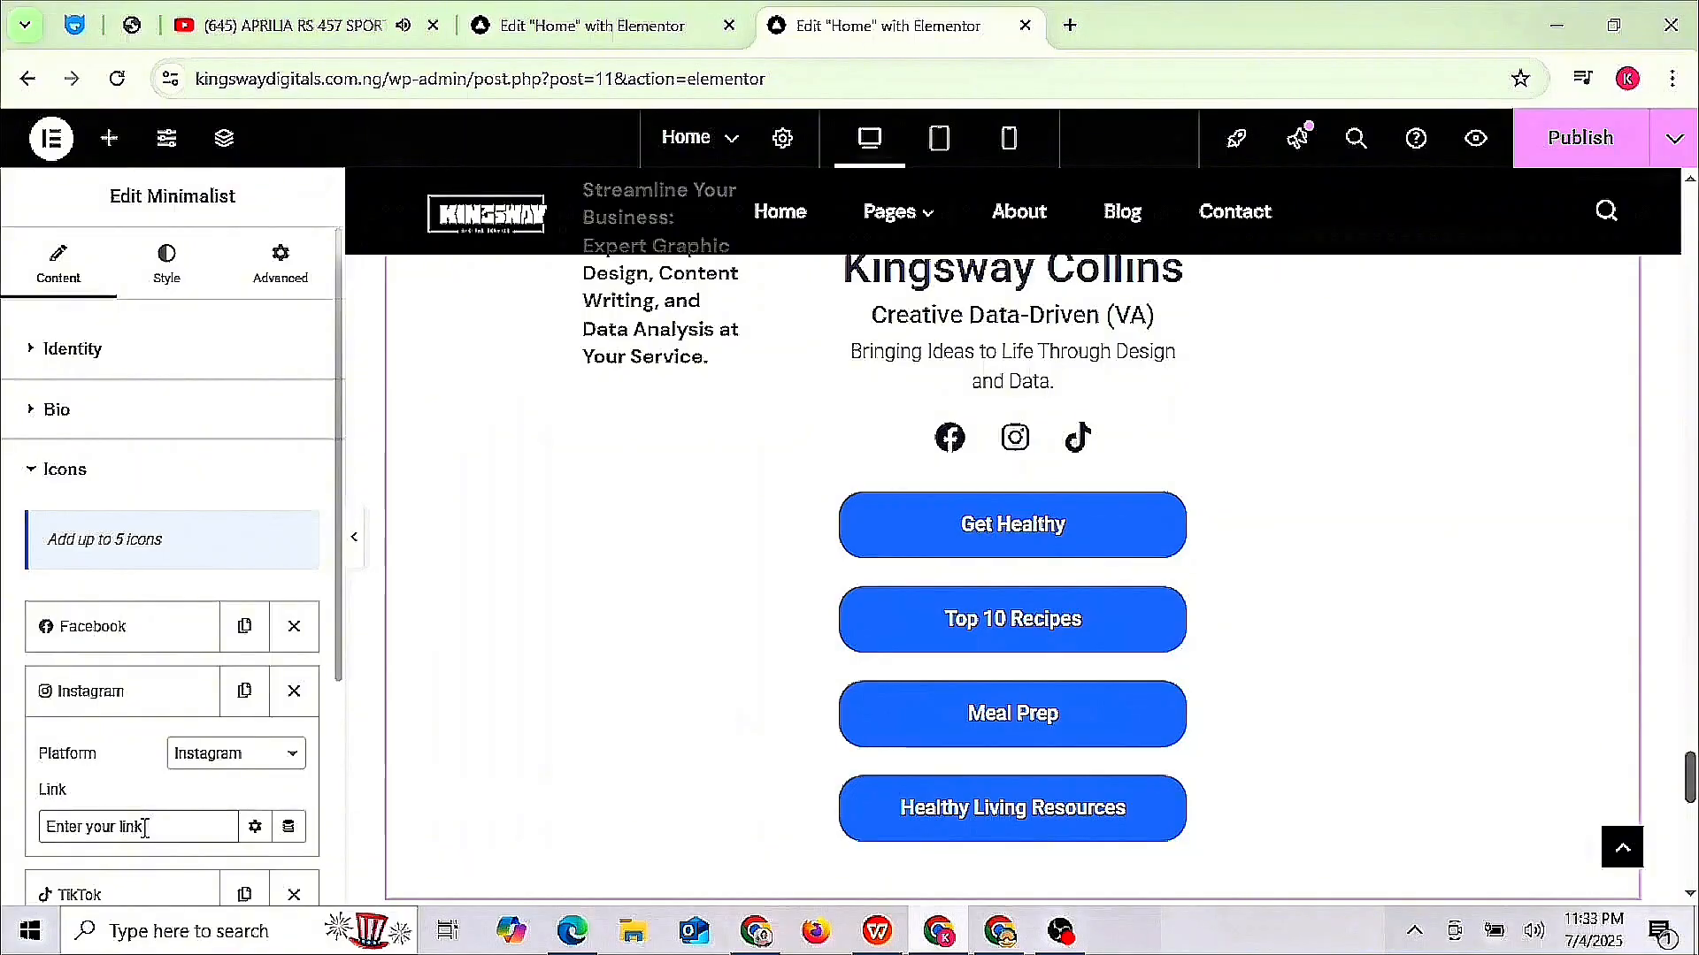
- Copy the Instagram URL from the YouTube channel's About panel into the Instagram icon's Link
click(752, 929)
click(1112, 28)
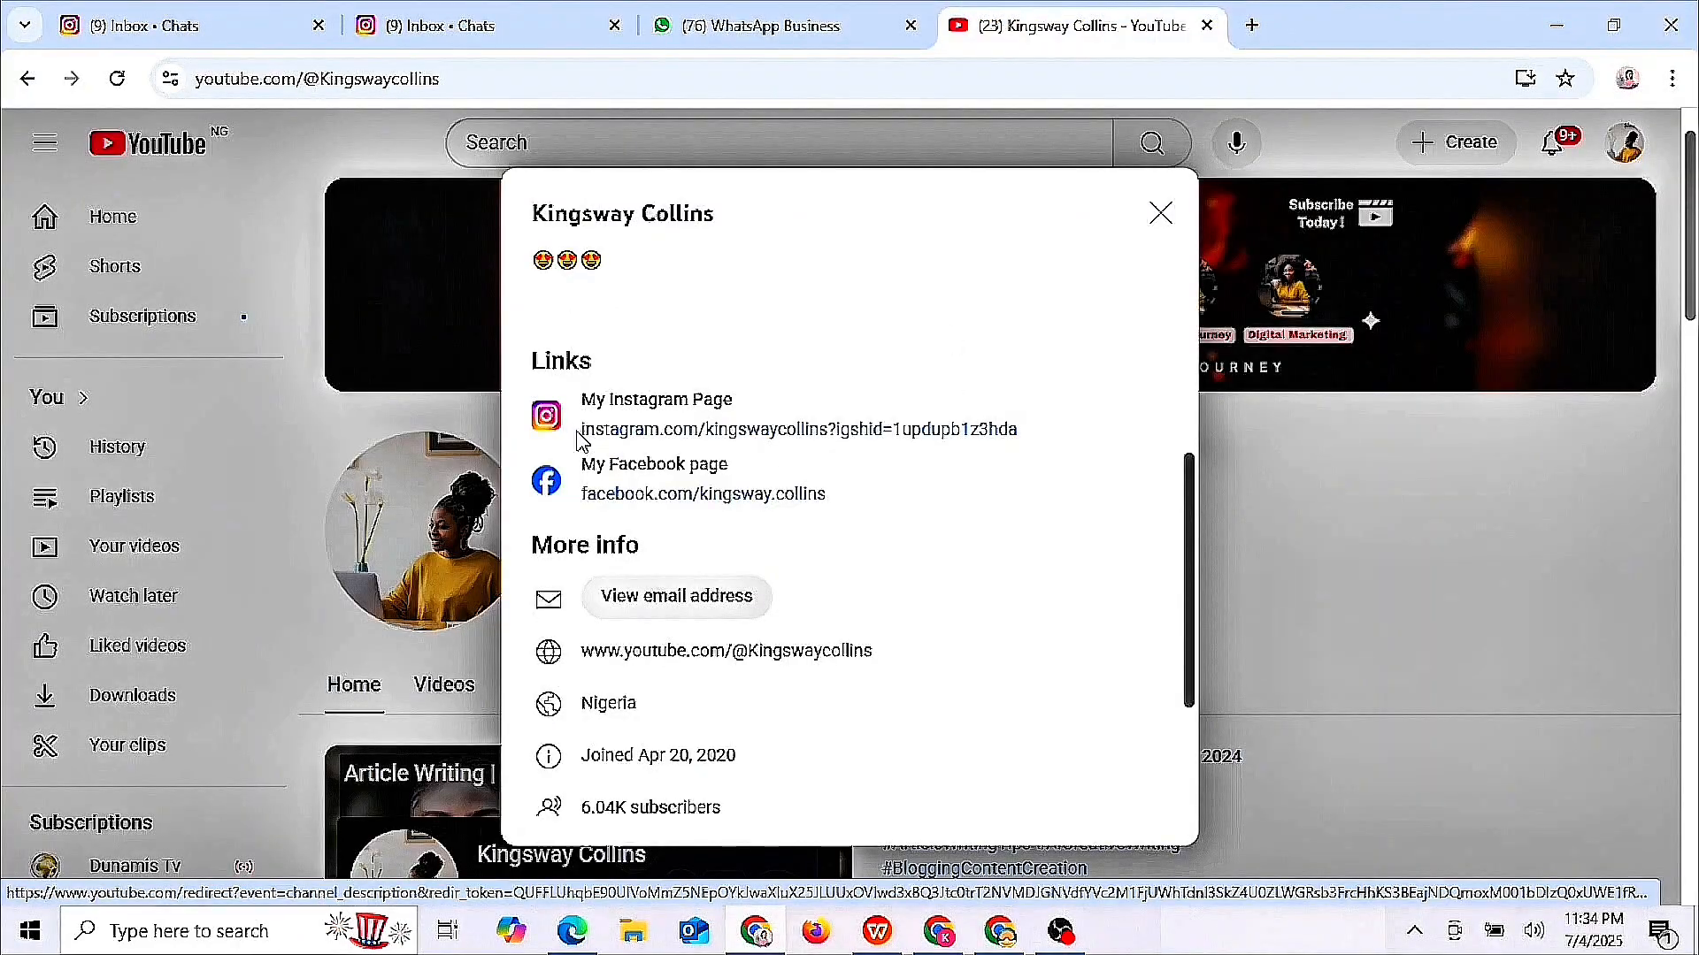
drag(579, 430, 1022, 429)
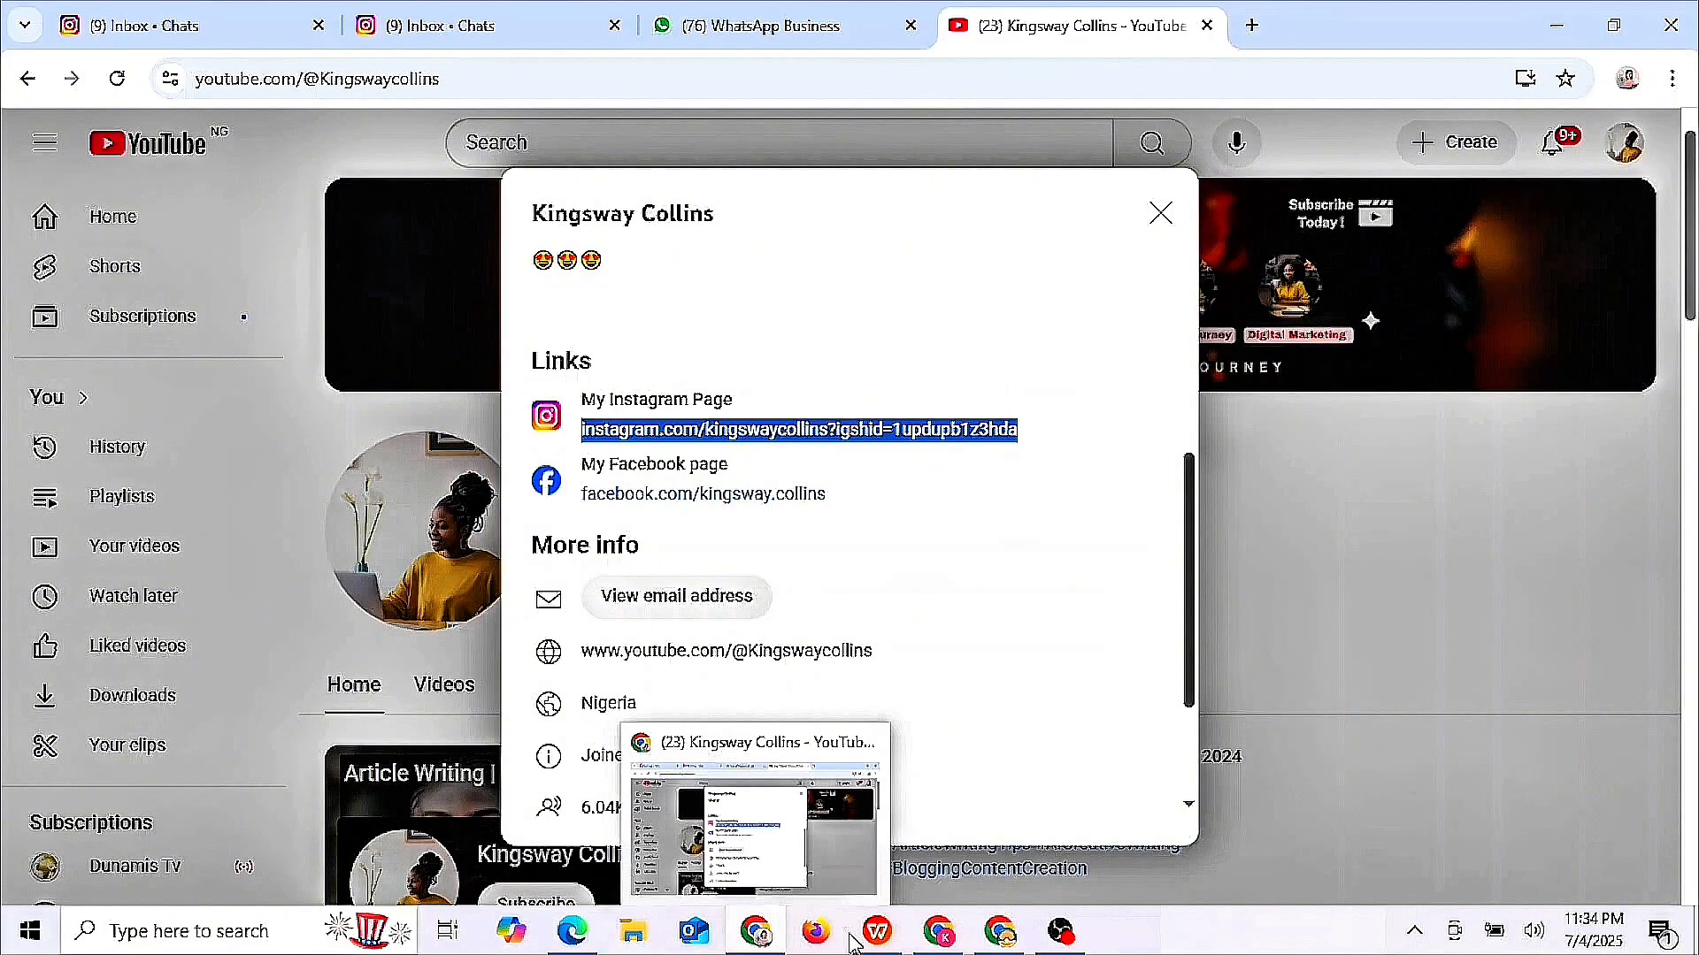
click(898, 878)
key(ctrl+v)
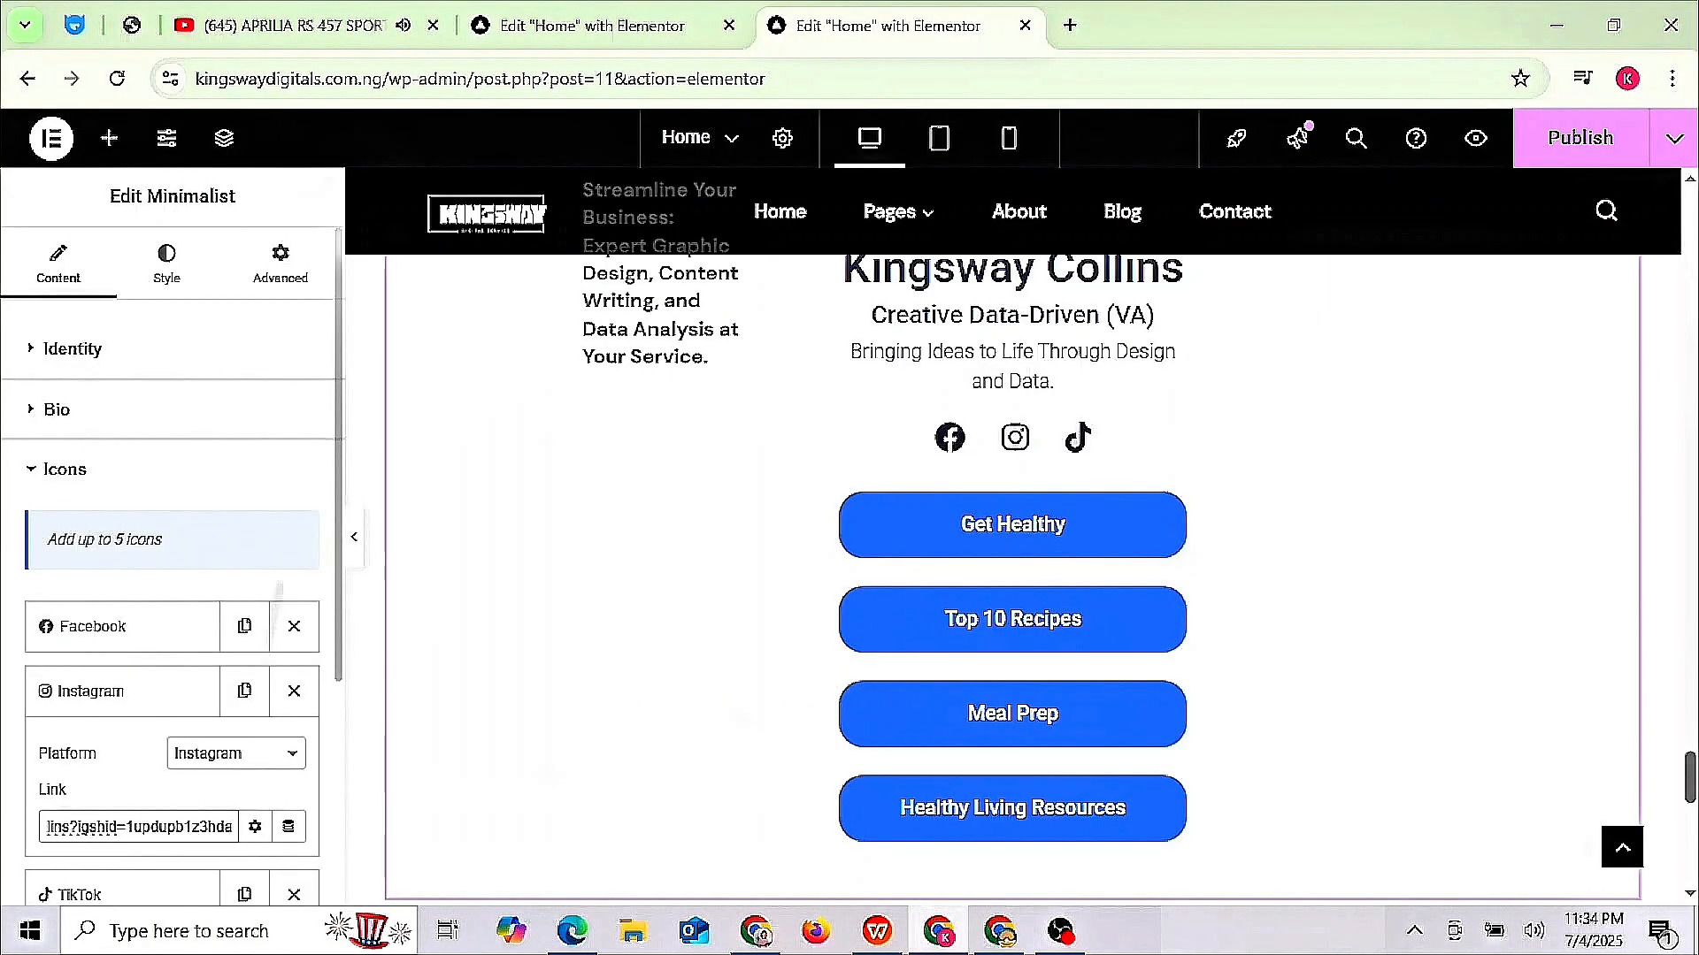
- Paste the TikTok profile URL into the TikTok icon's Link field
click(333, 898)
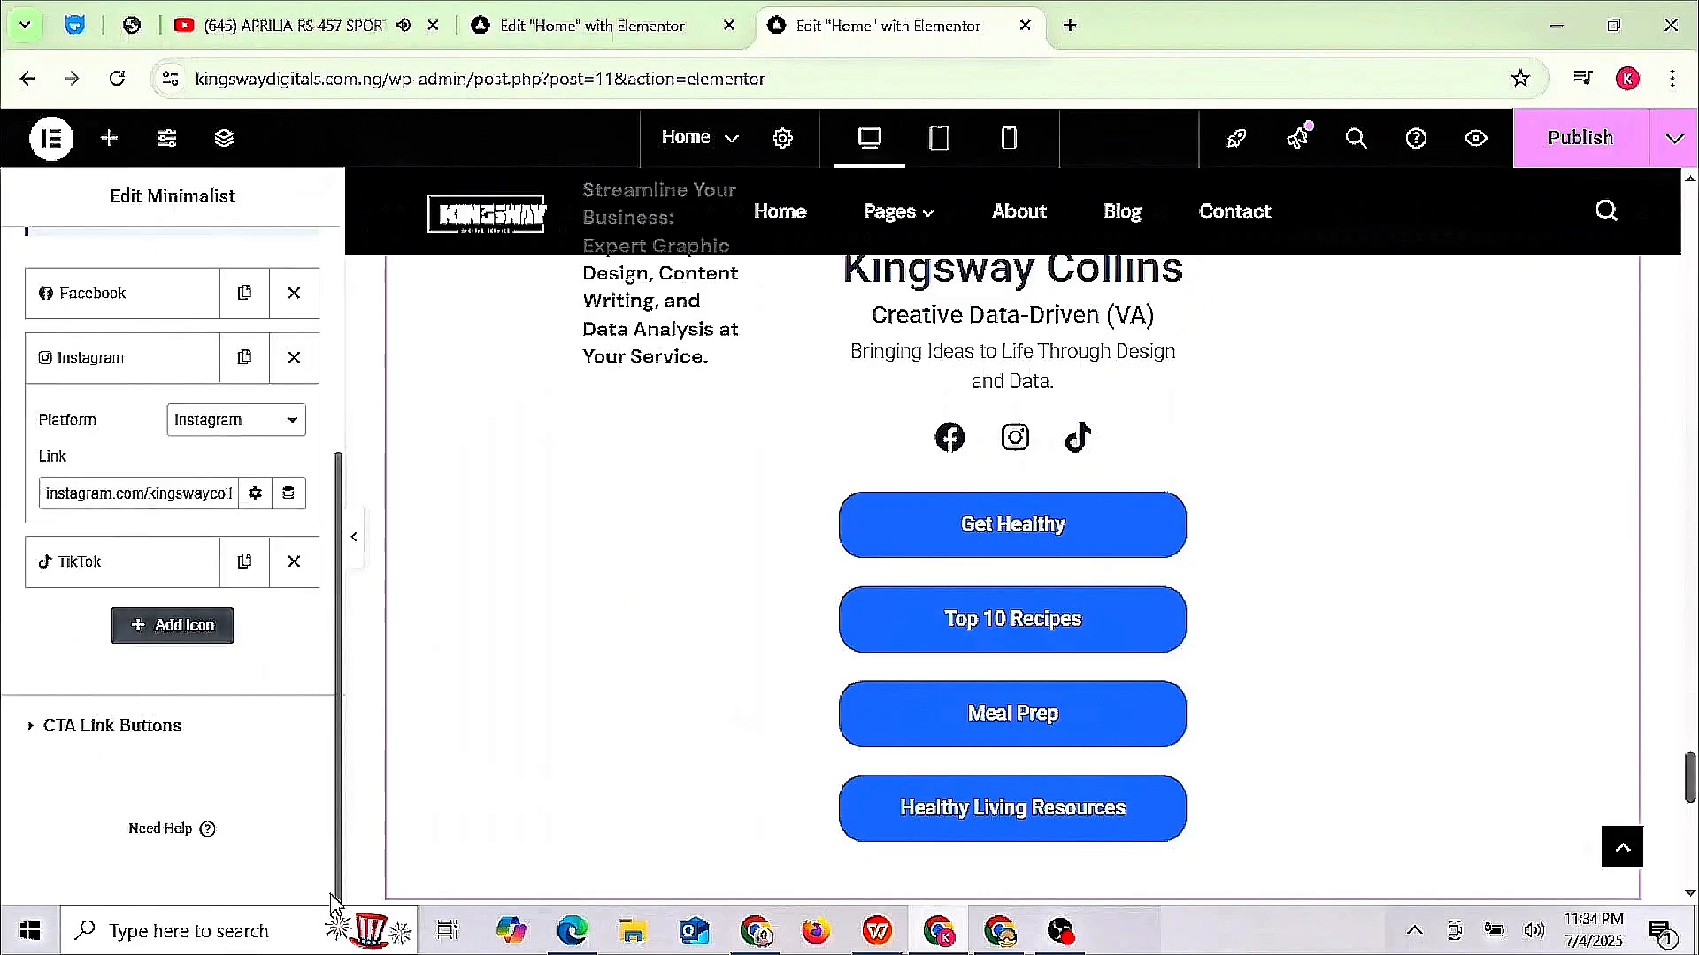
click(124, 560)
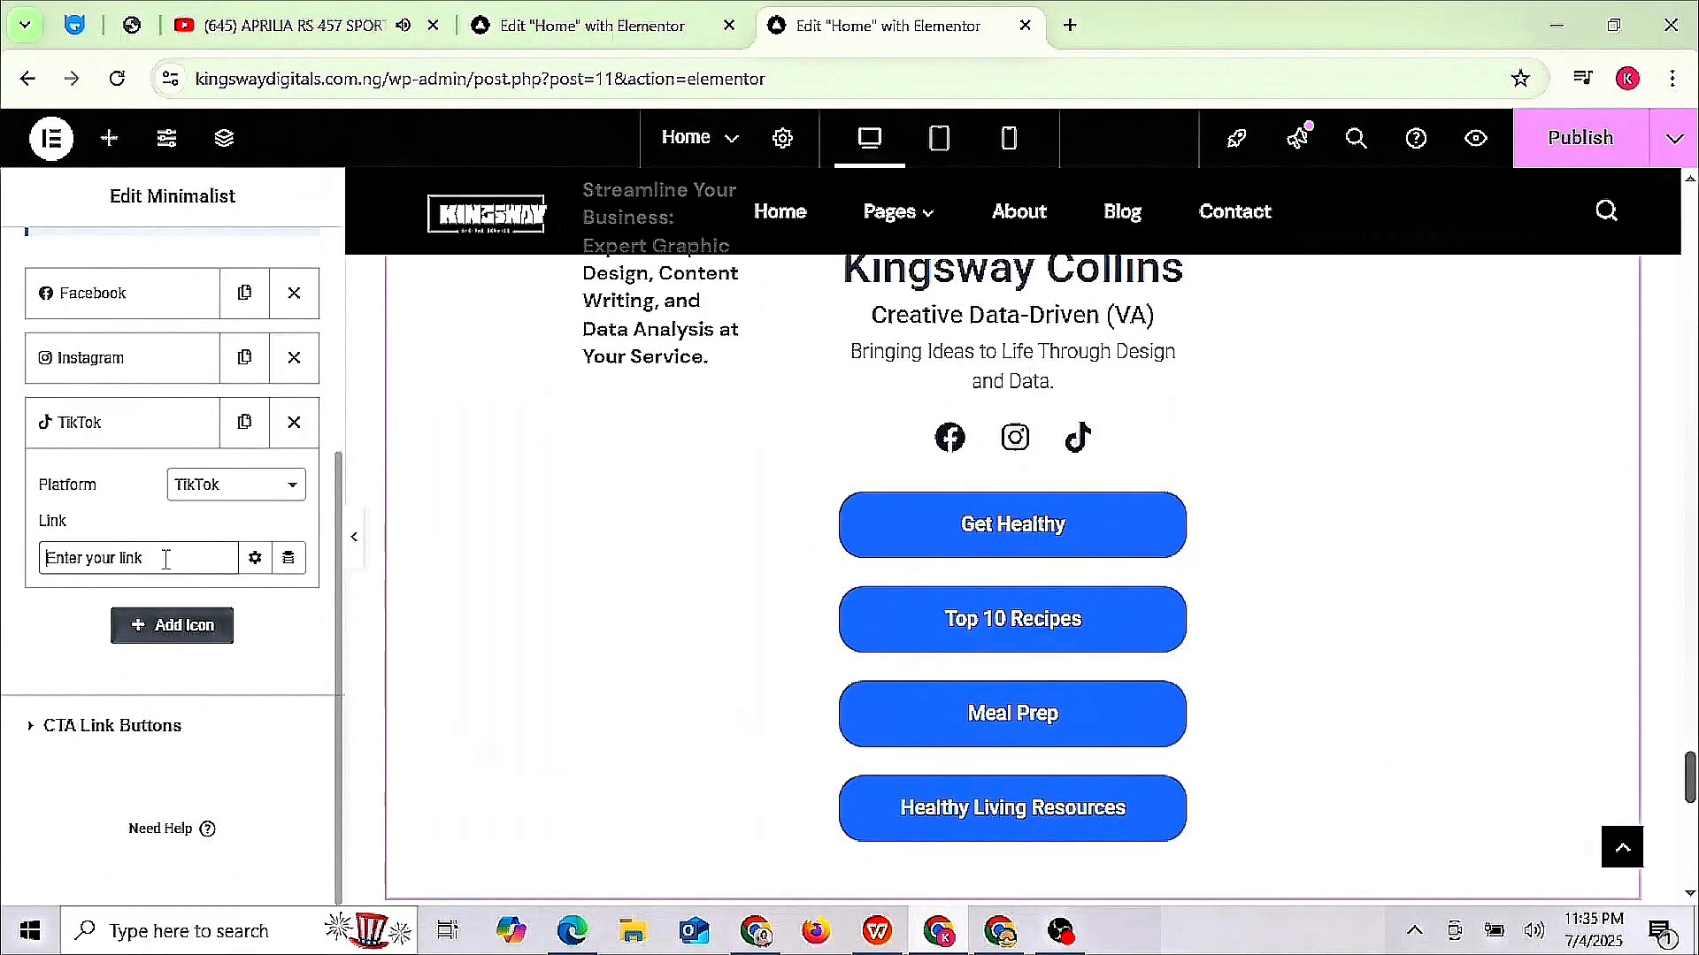
key(ctrl+v)
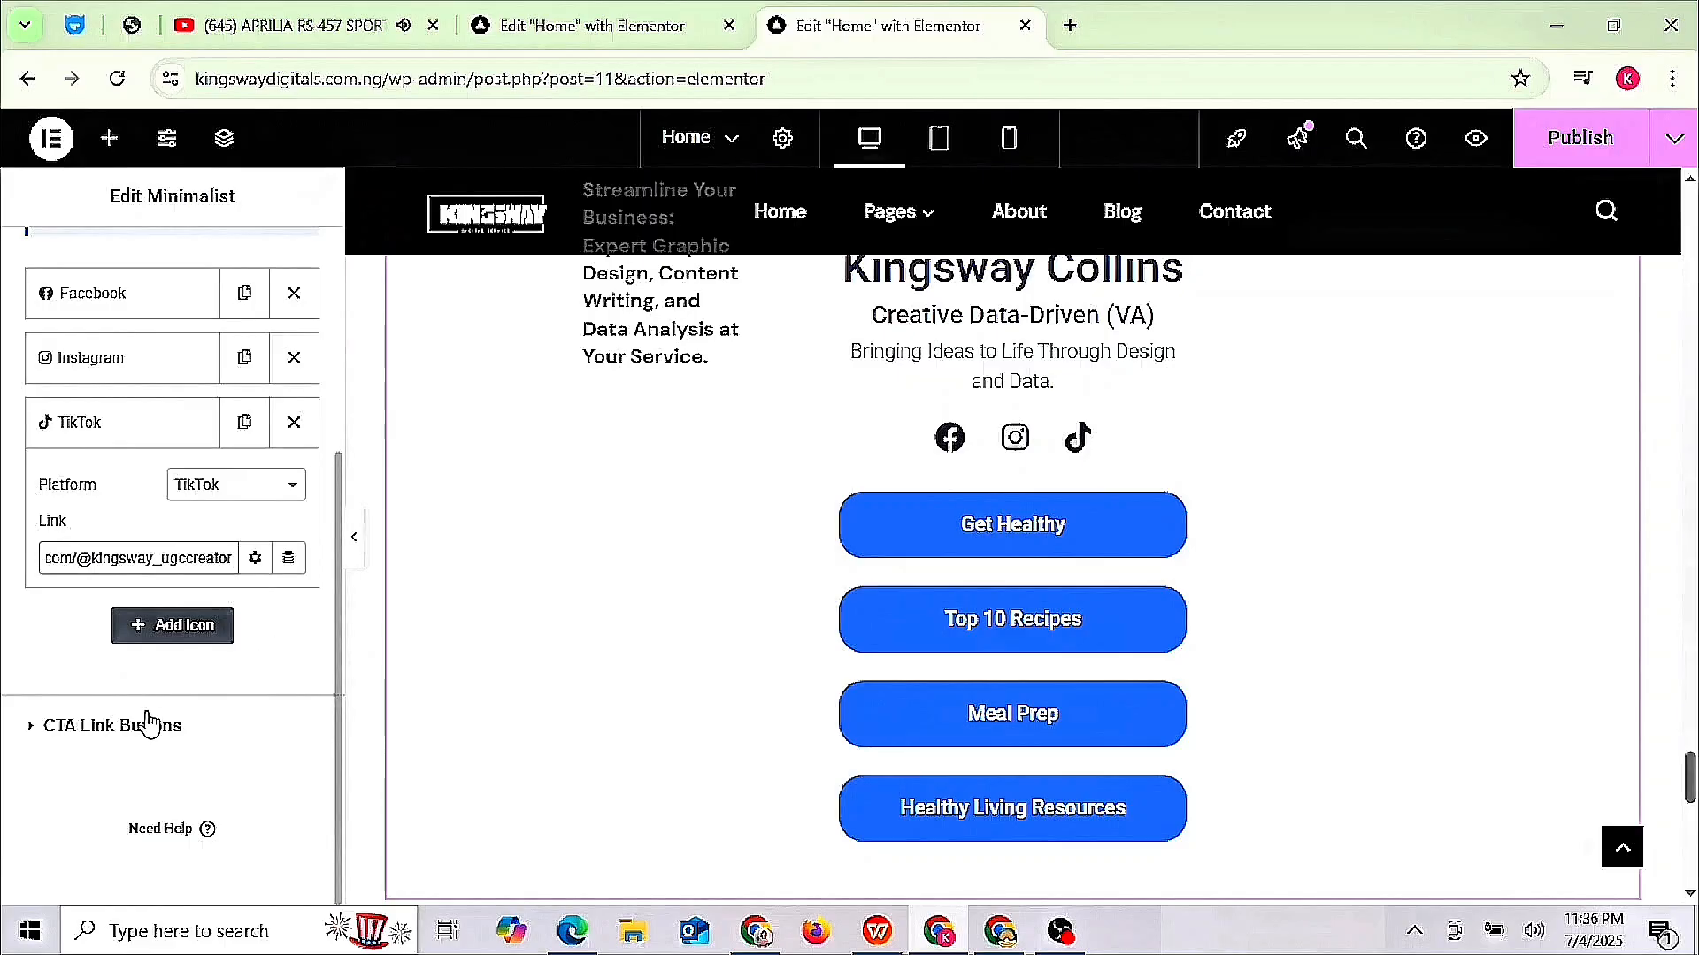
- Expand CTA Link Buttons to list Get Healthy, Top 10 Recipes, Meal Prep and Healthy Living Resources
click(112, 726)
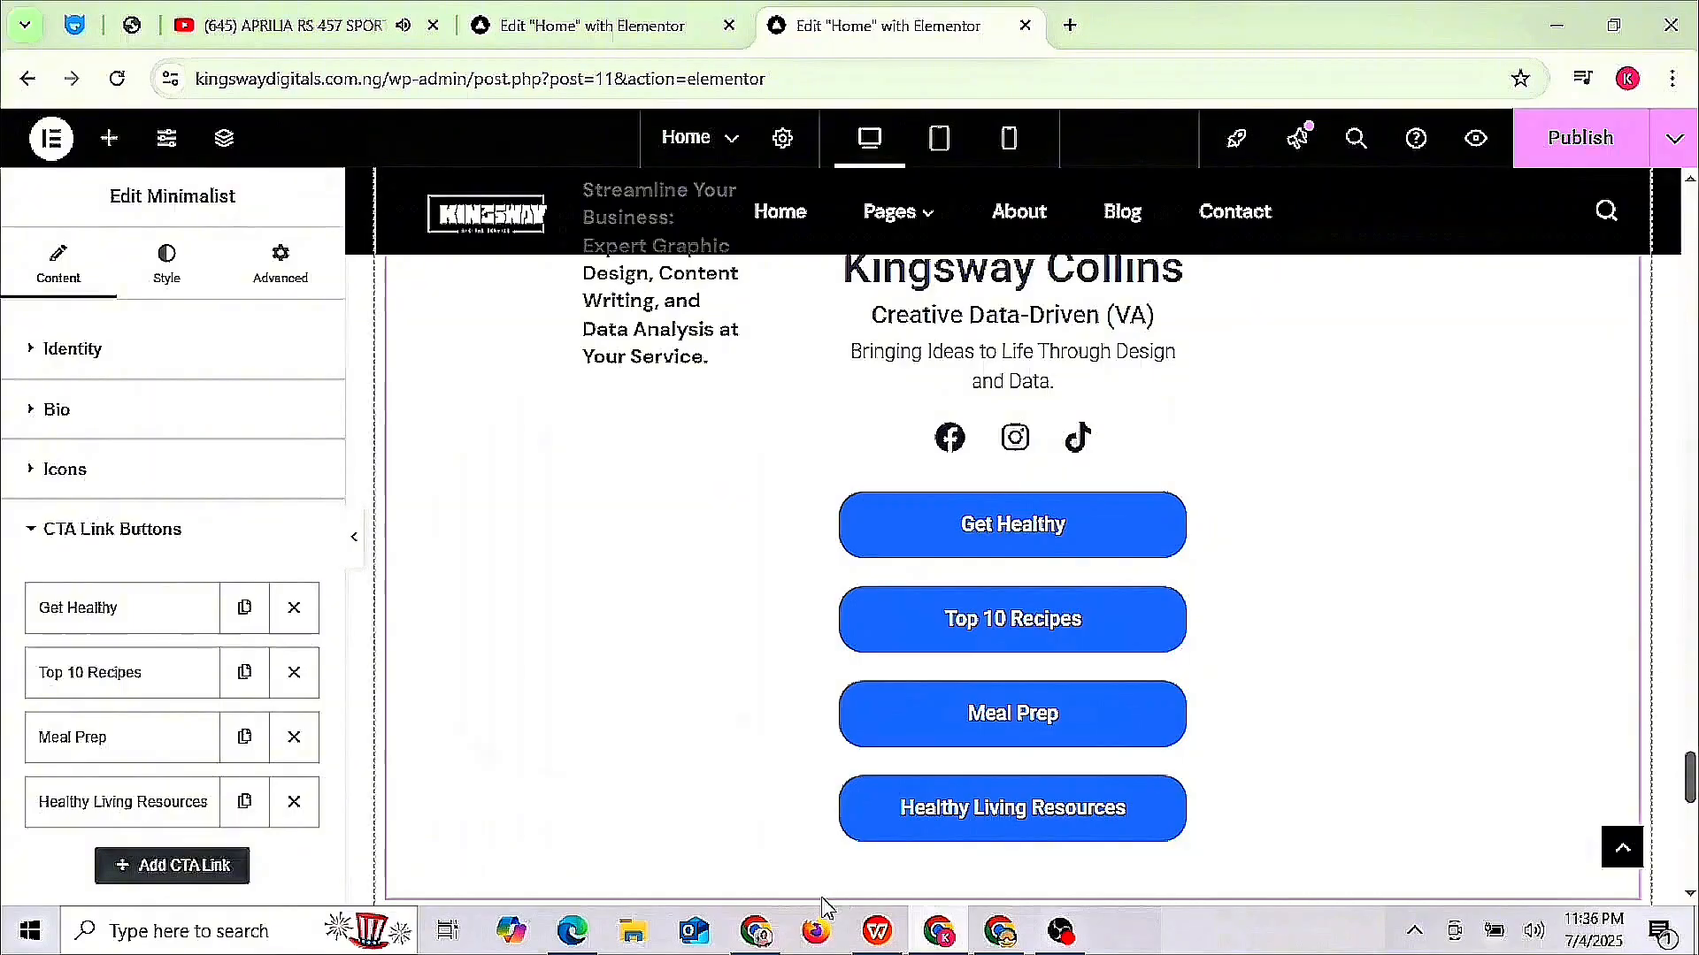
- Return to the SEOWriting.ai dashboard, open the data analyst article and select its full title
click(757, 930)
scroll(885, 496, down, 7)
scroll(885, 495, down, 15)
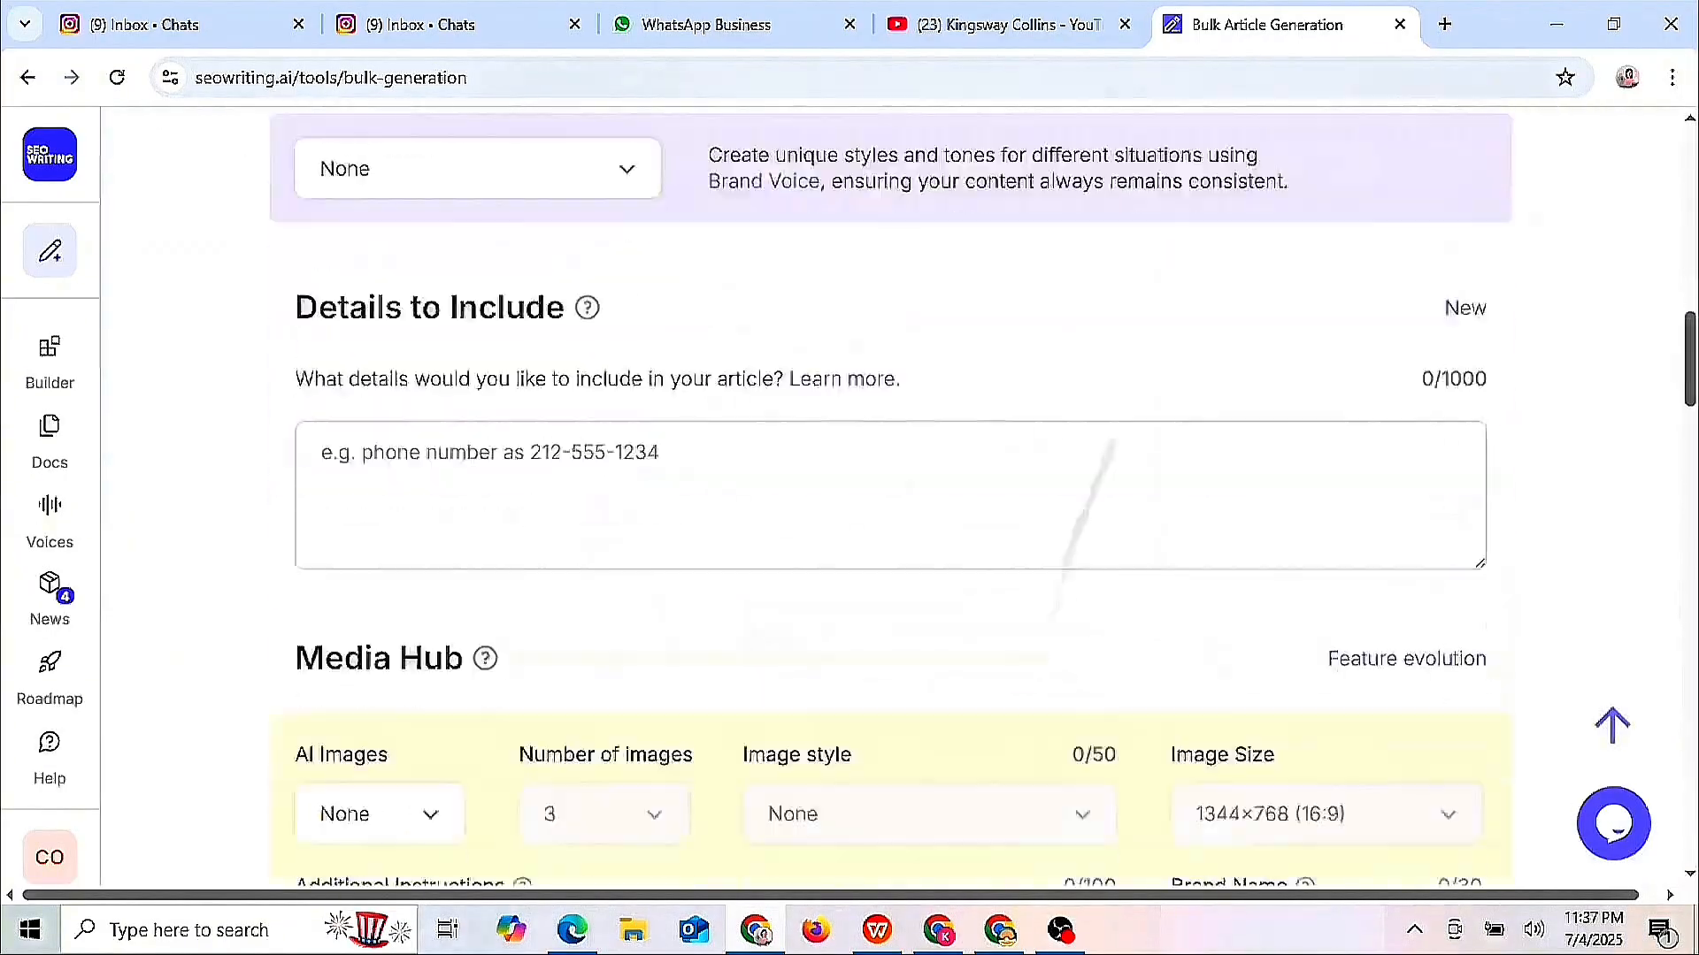
scroll(885, 496, down, 13)
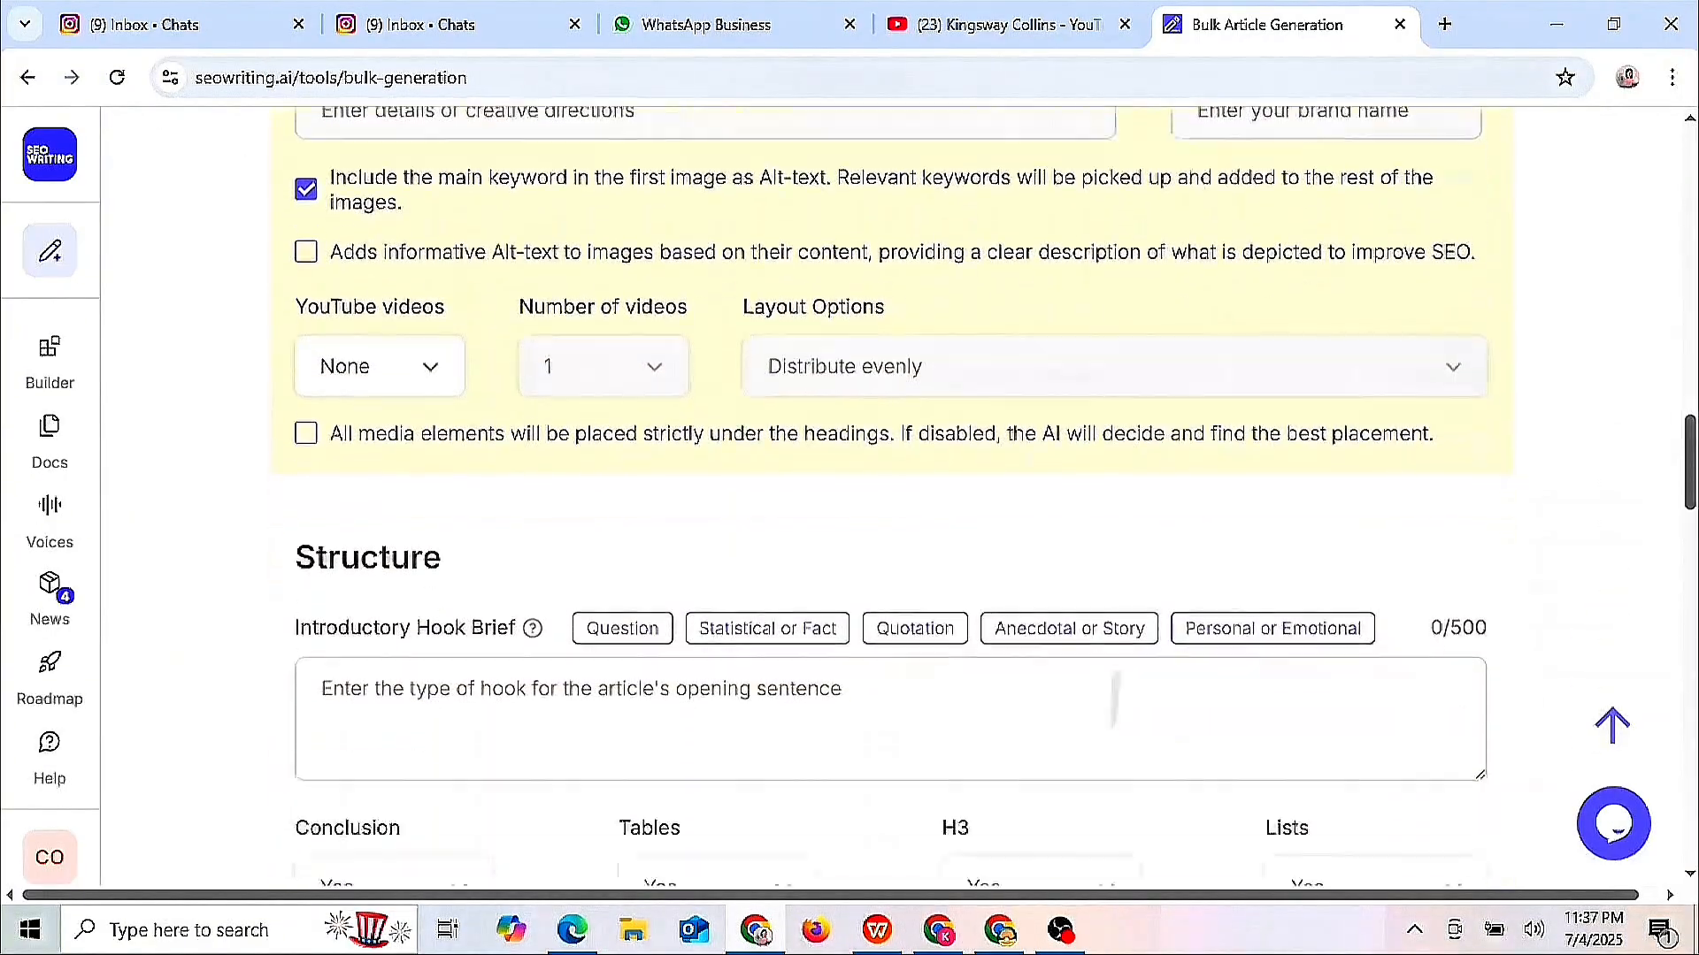
scroll(885, 496, down, 5)
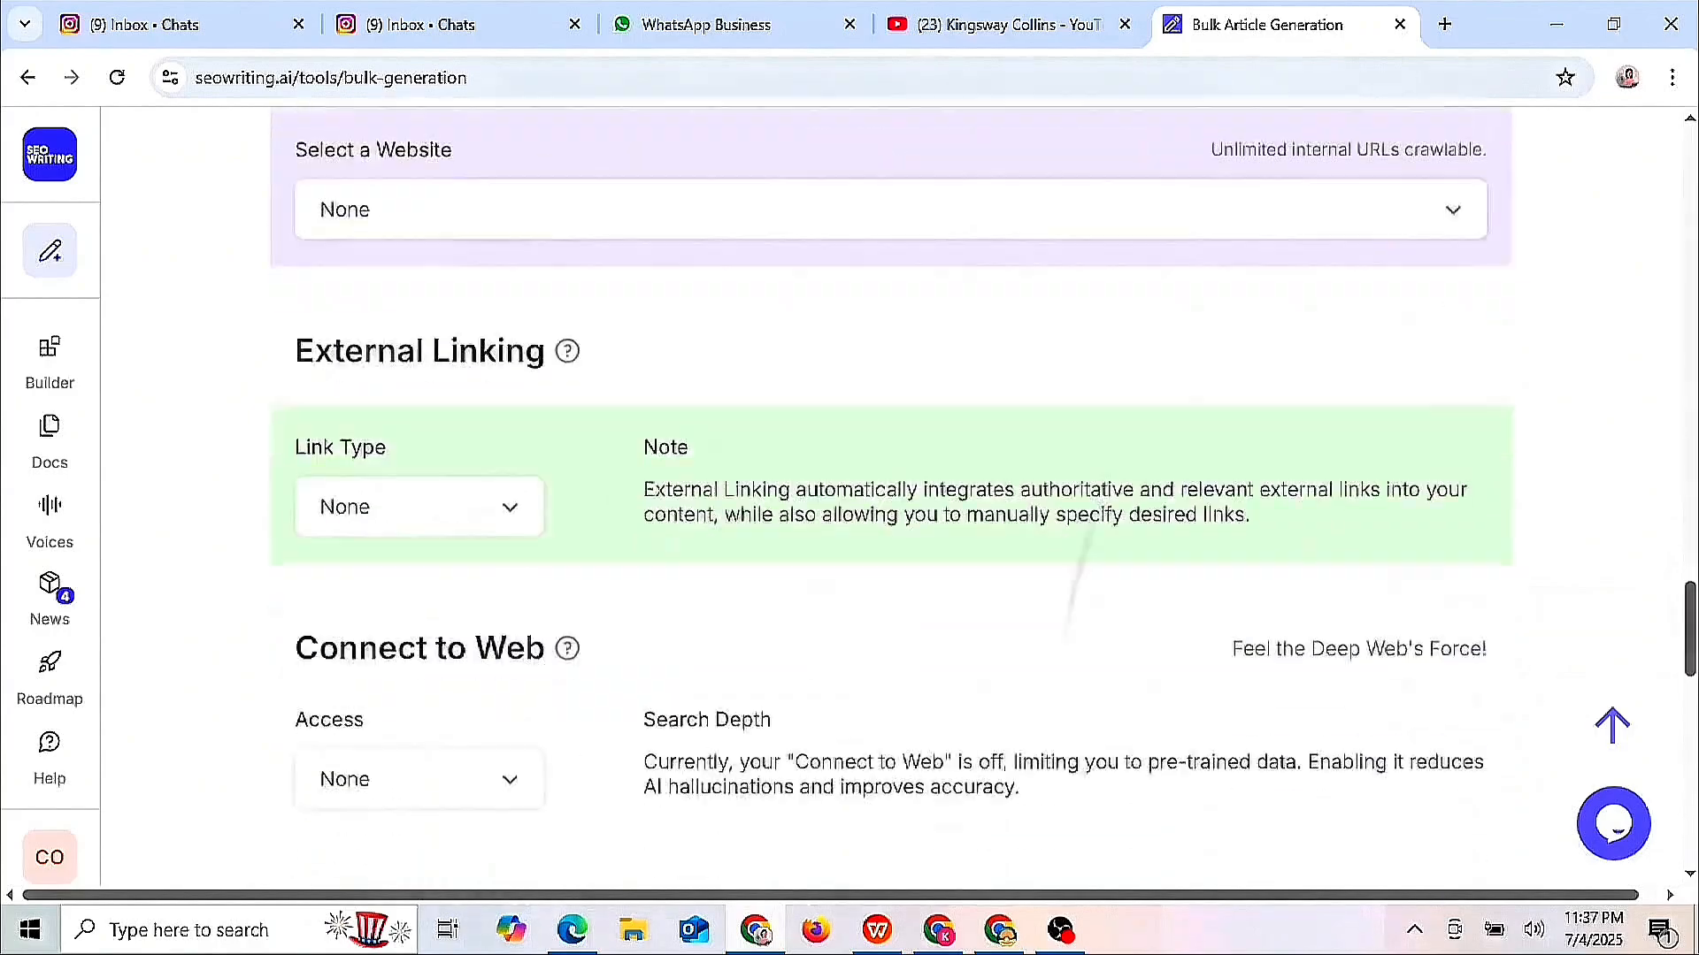
scroll(885, 495, up, 15)
scroll(885, 495, up, 15)
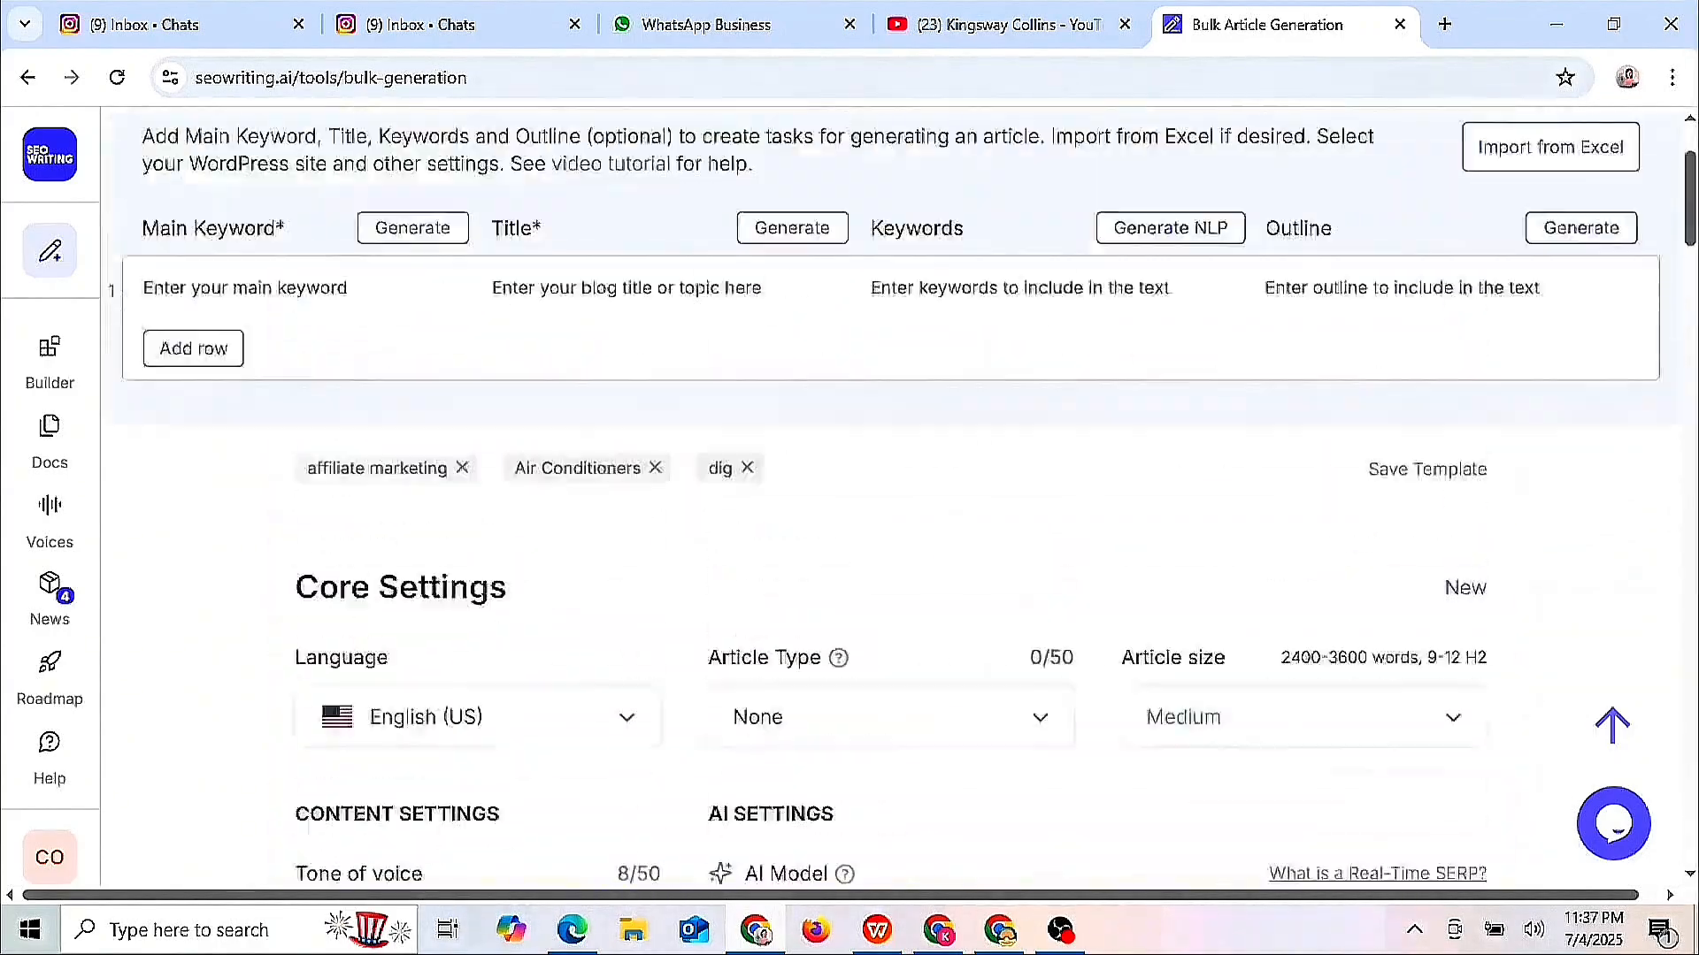
key(alt+Left)
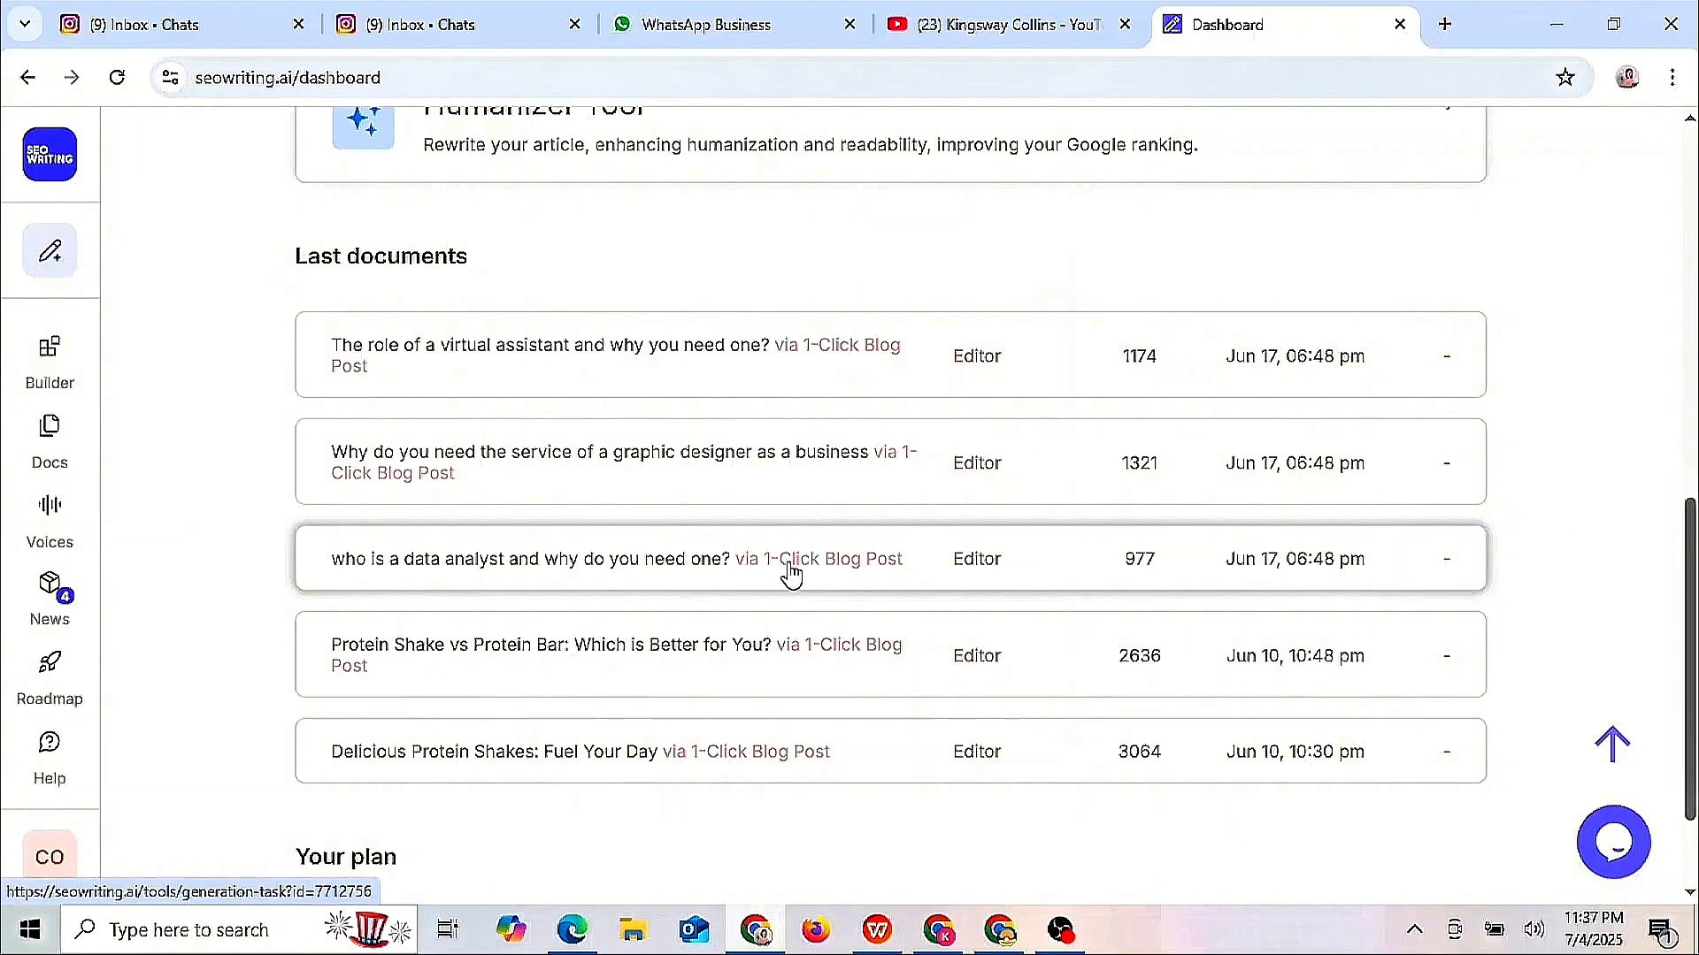
click(557, 588)
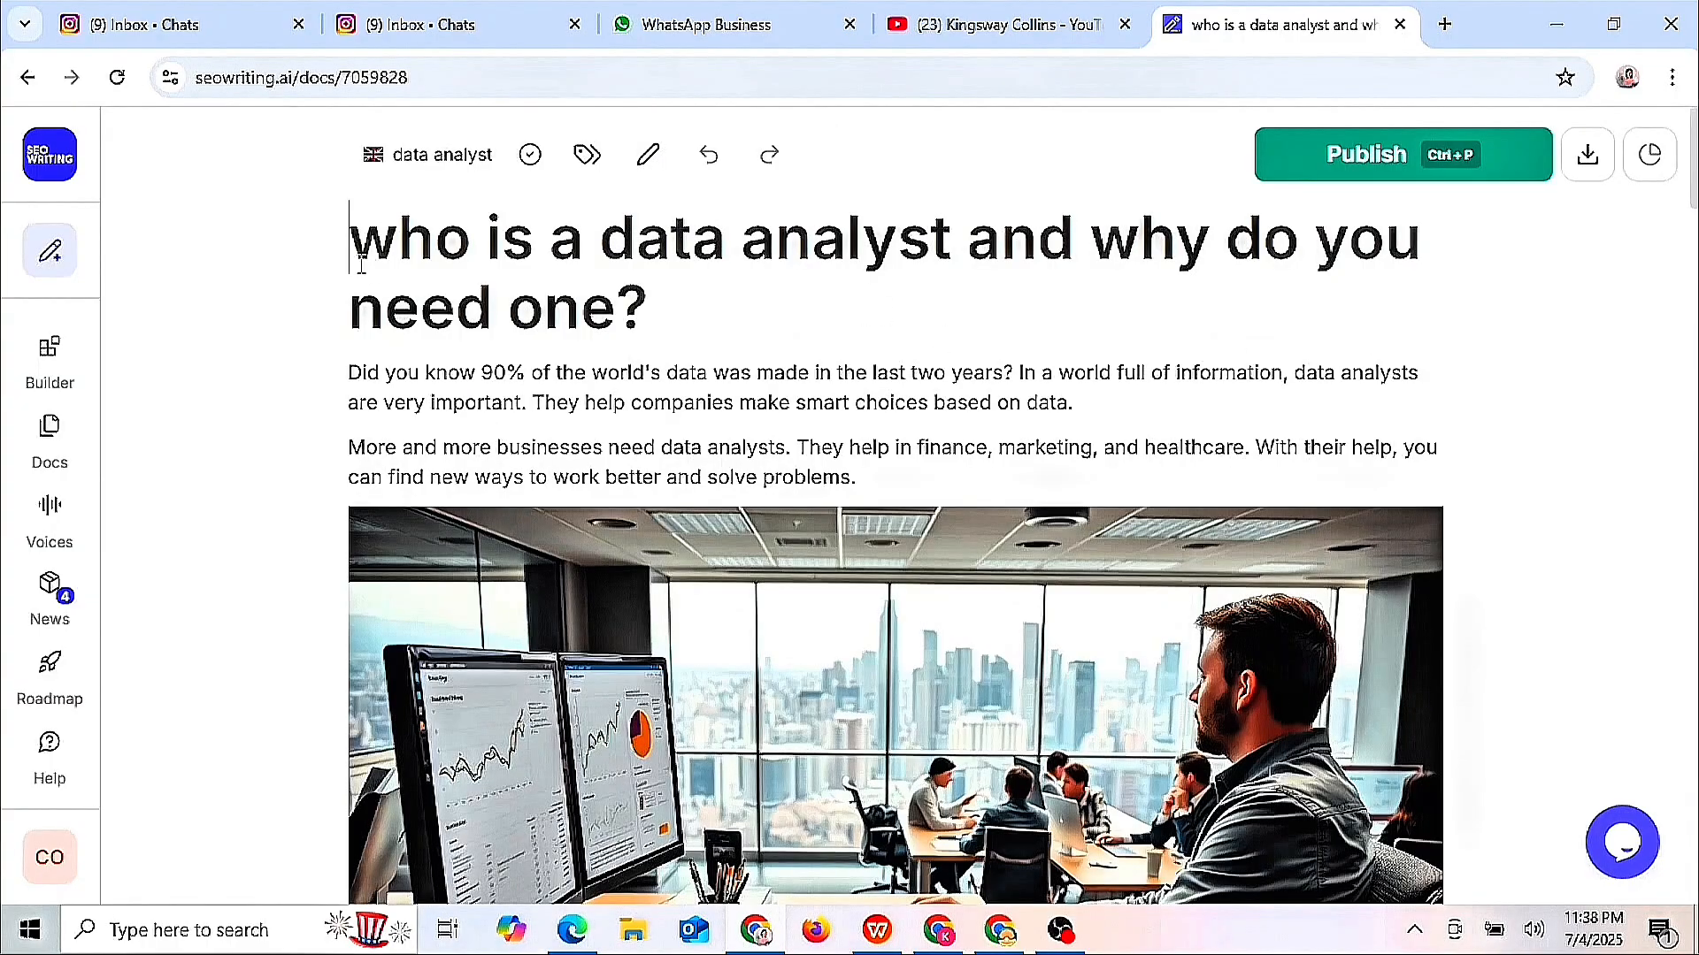
drag(353, 257, 644, 287)
- Replace the Get Healthy button text with the data analyst title and set Link Type to File Download
key(ctrl+c)
click(939, 930)
click(178, 608)
click(160, 701)
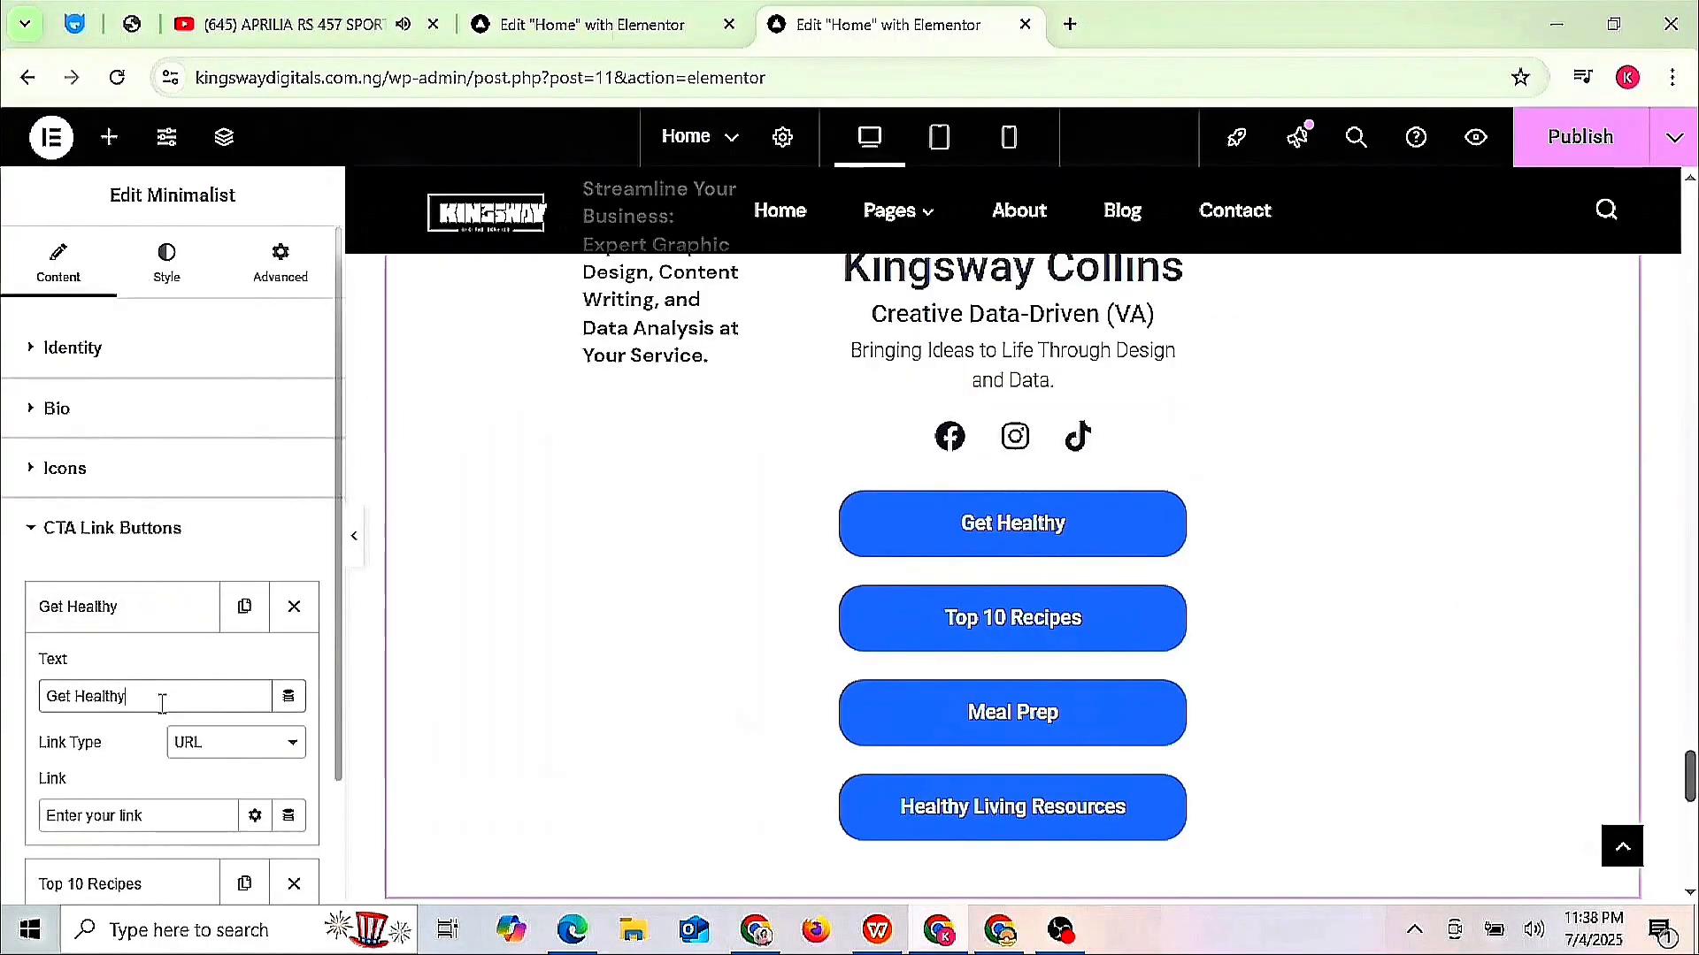
key(ctrl+a)
key(ctrl+v)
click(281, 744)
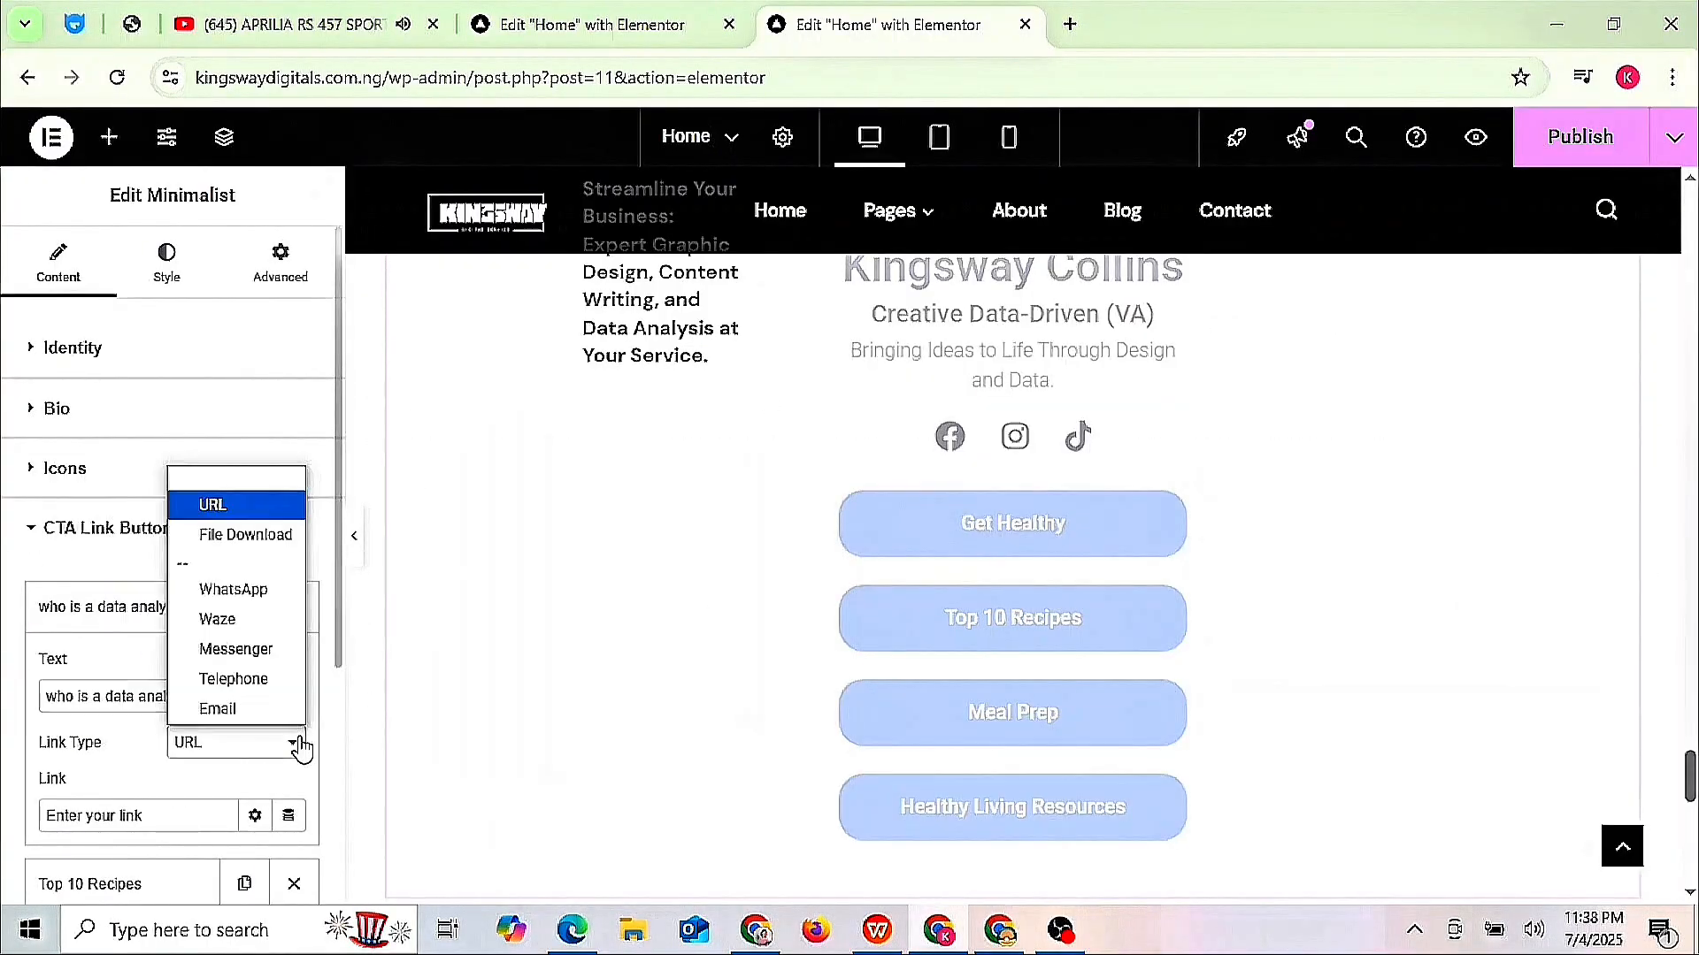
click(257, 536)
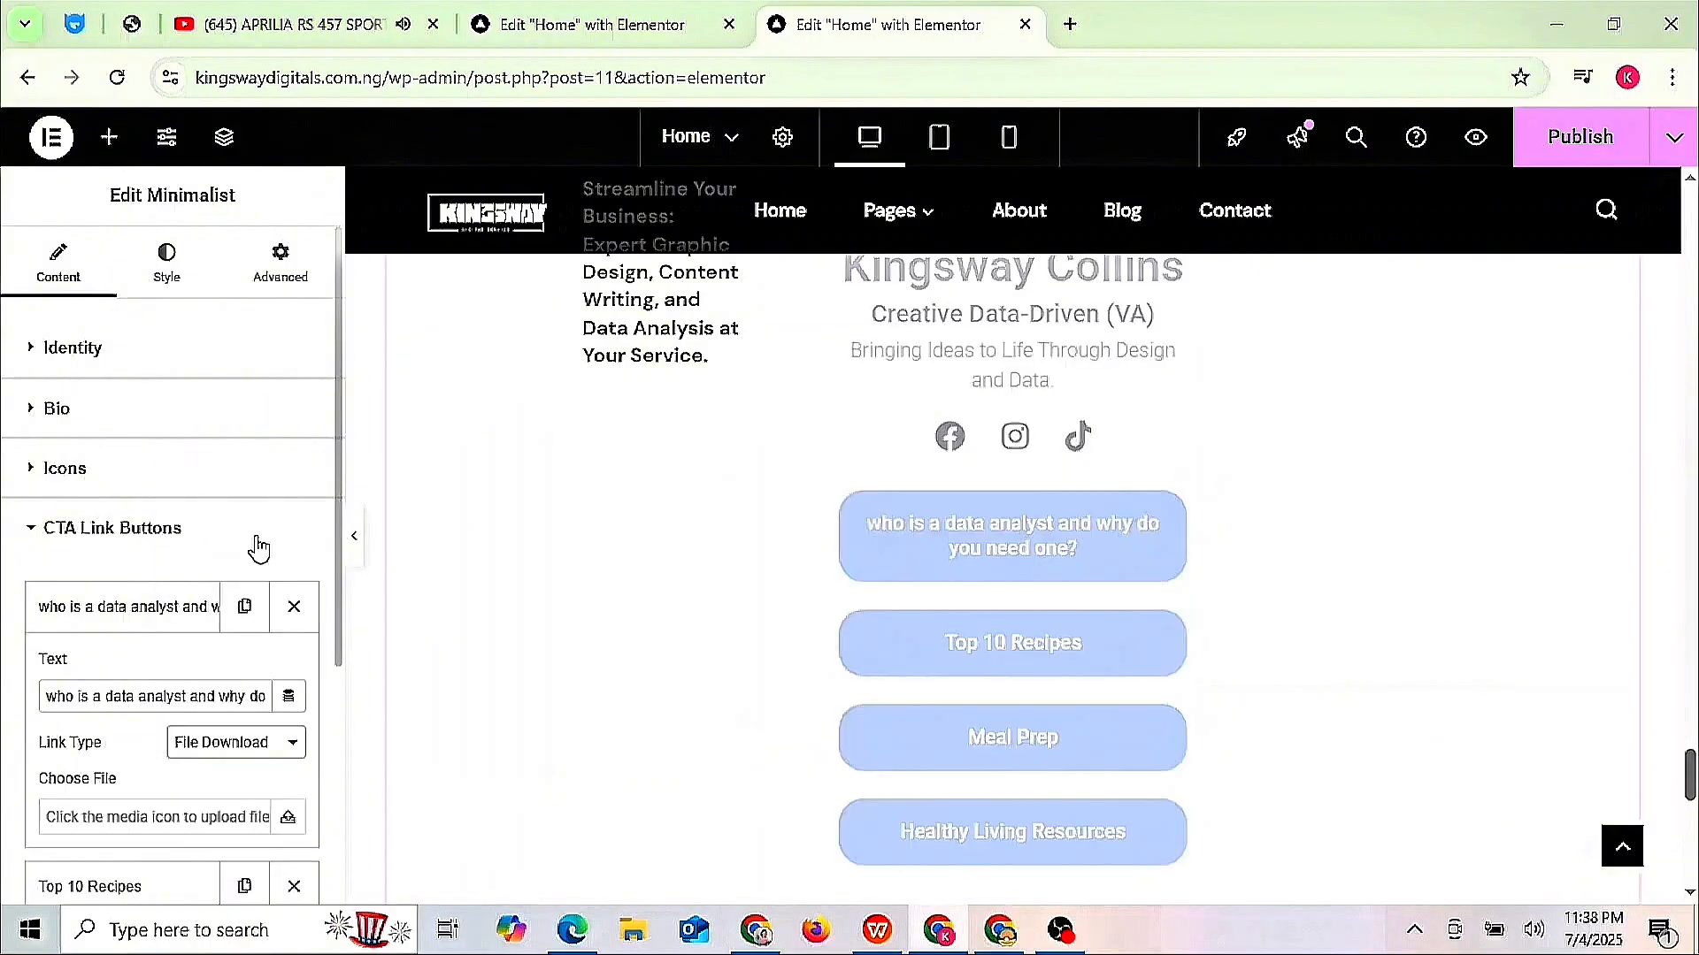
click(284, 750)
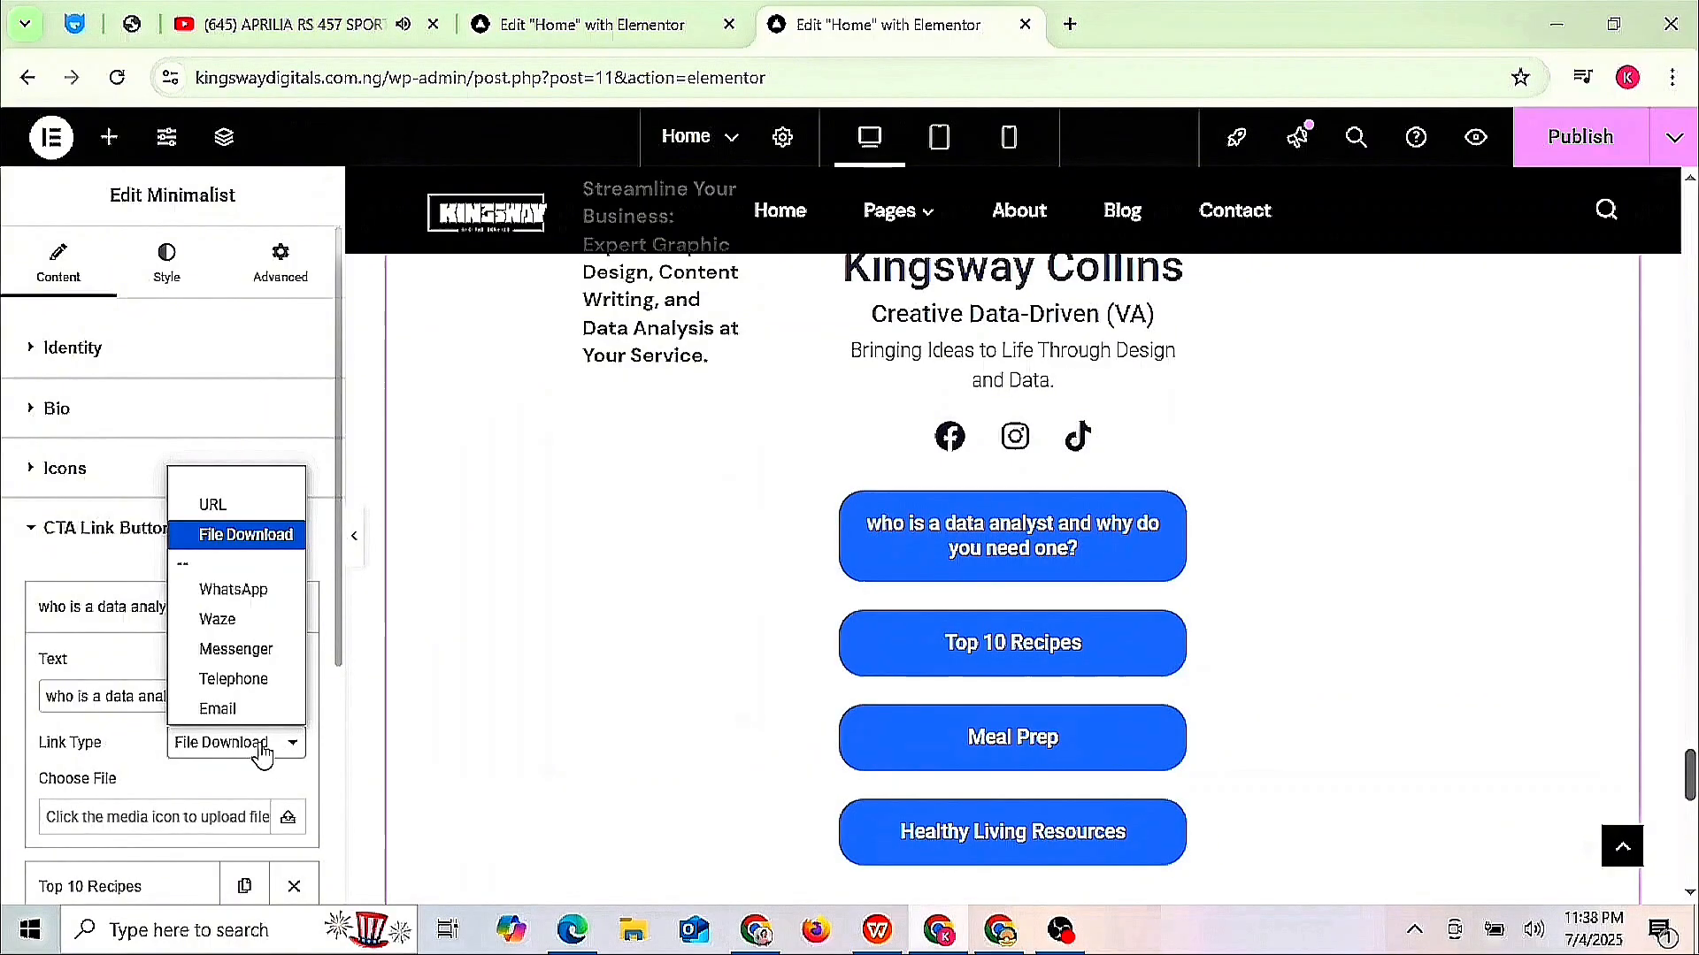
click(212, 504)
click(221, 741)
click(287, 537)
- Upload the data analyst article's HTML file from Downloads as the button's download file
click(284, 827)
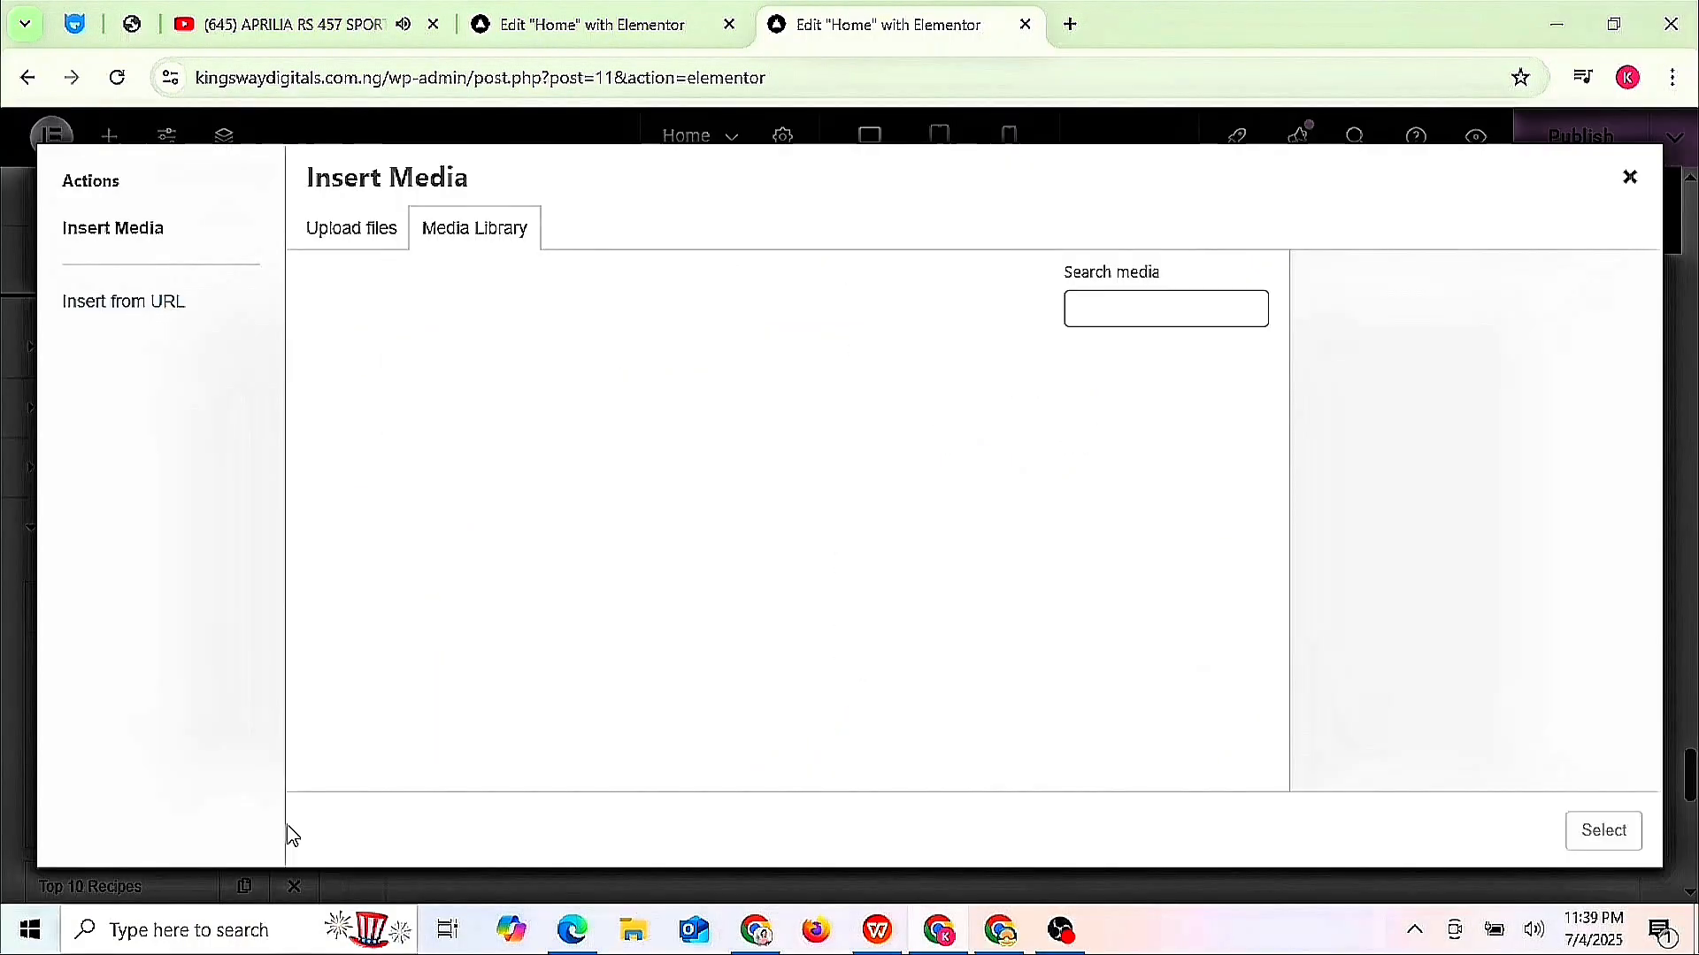
click(358, 227)
click(940, 544)
click(122, 340)
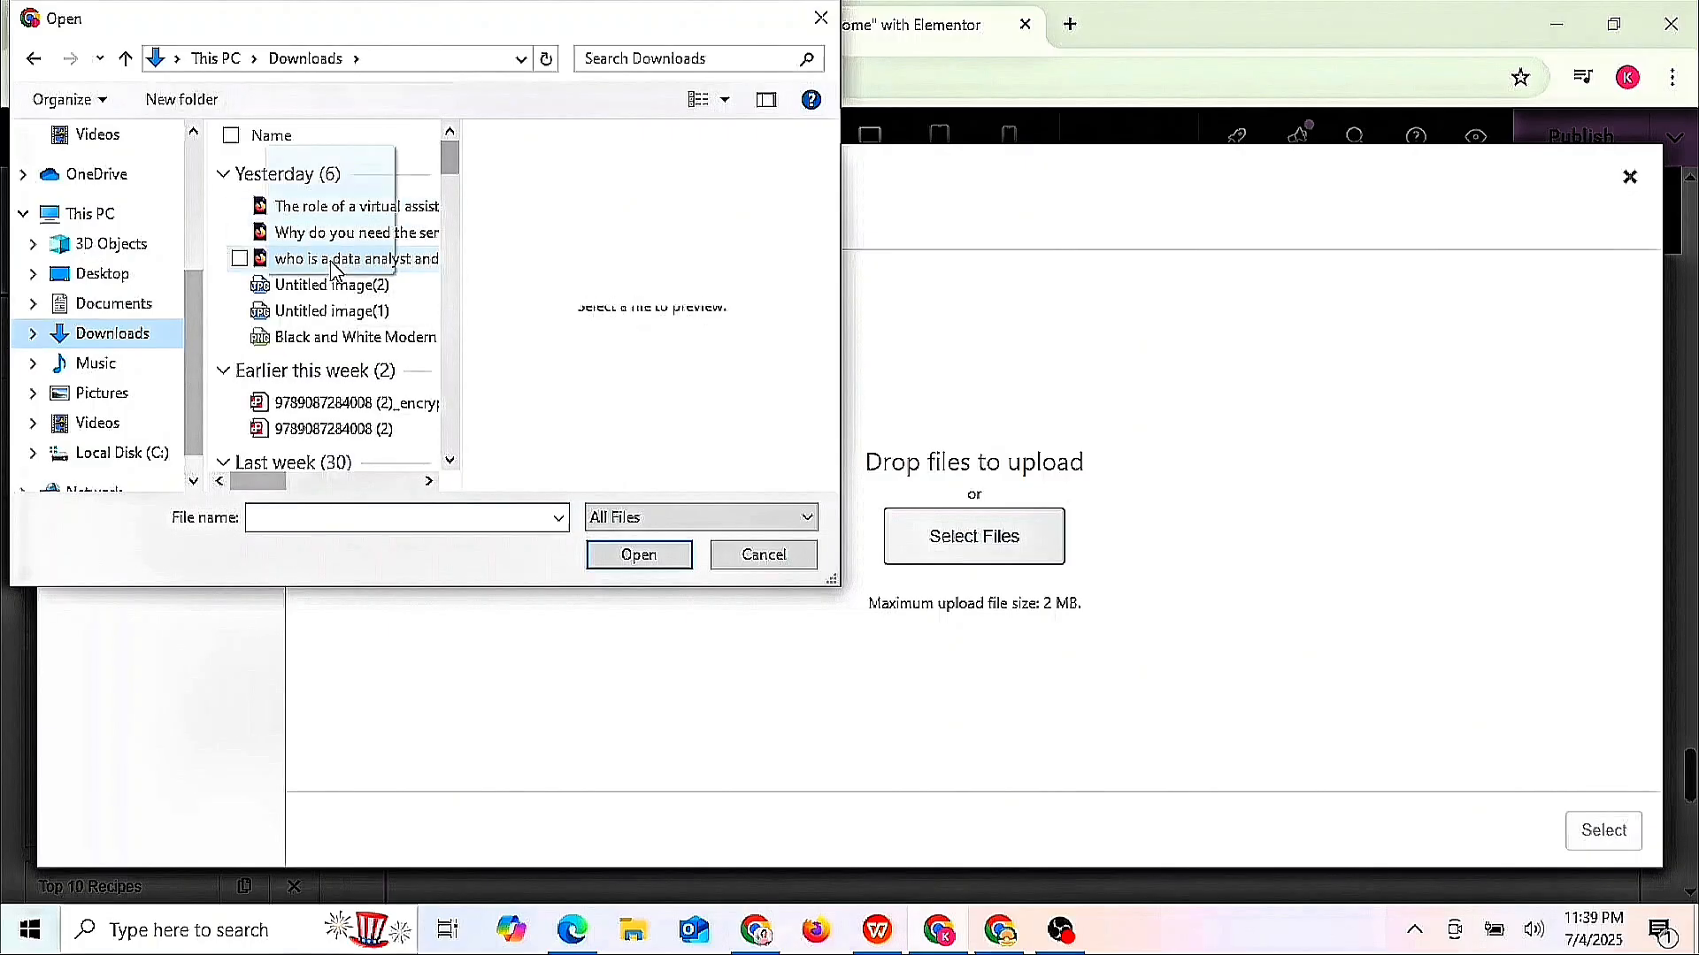
double_click(341, 254)
click(1603, 830)
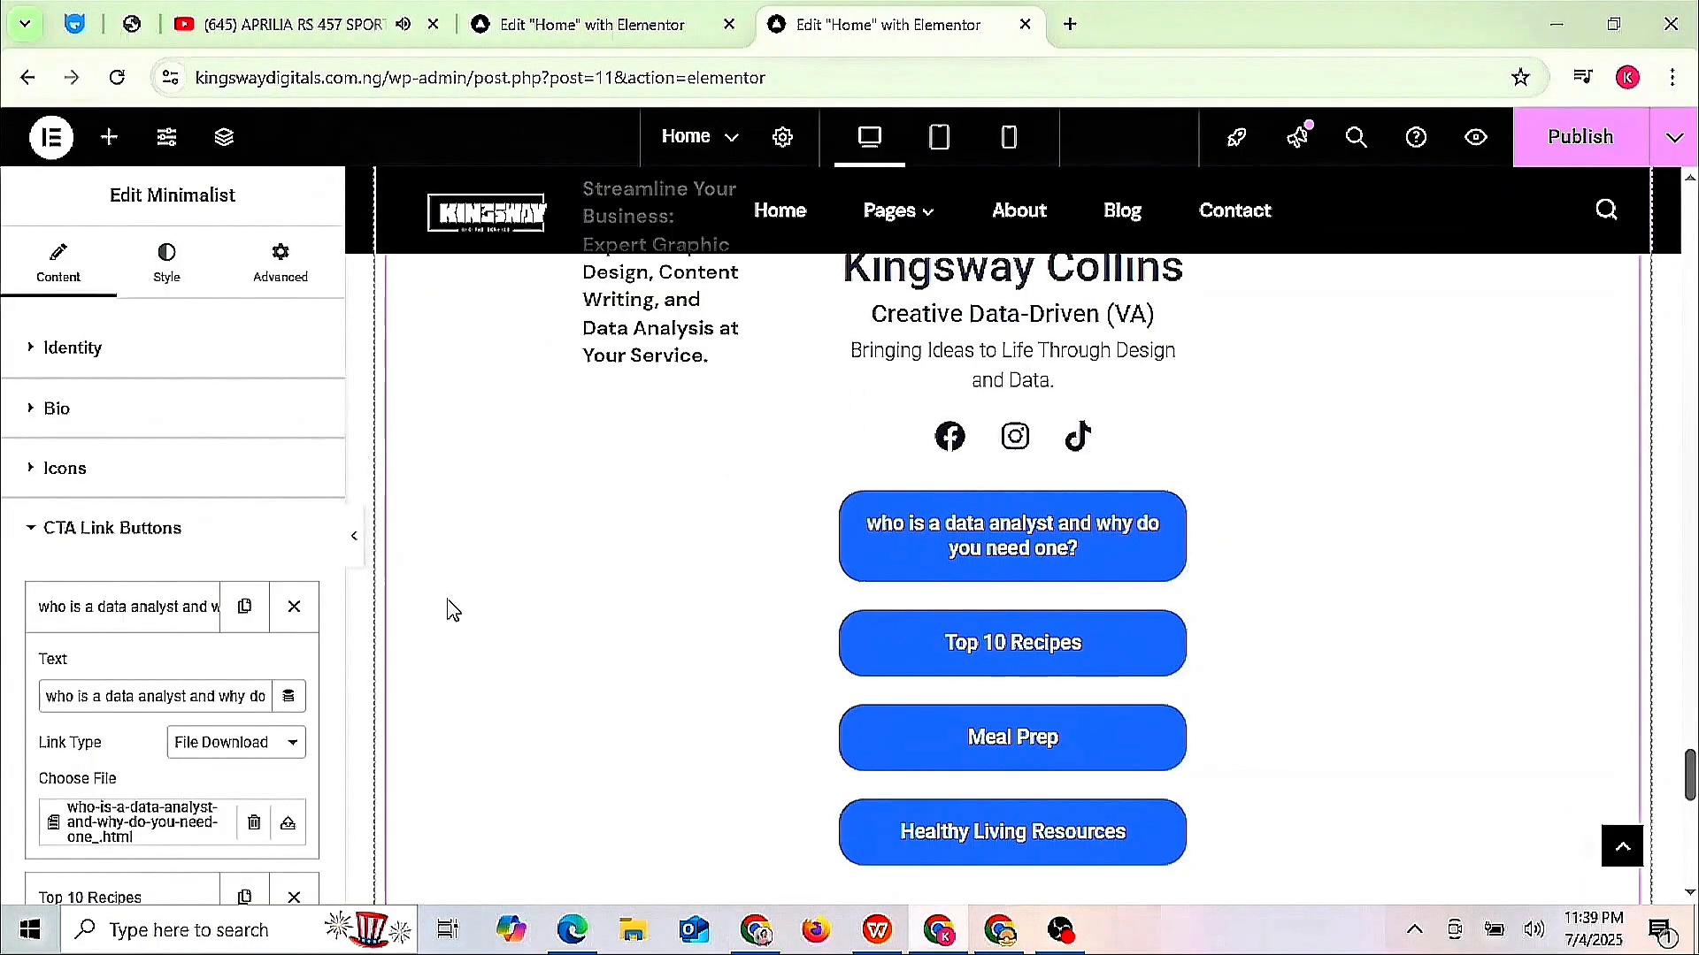
- Replace the Top 10 Recipes button text with the graphic designer article title from SEOWriting
drag(338, 630, 336, 898)
click(204, 528)
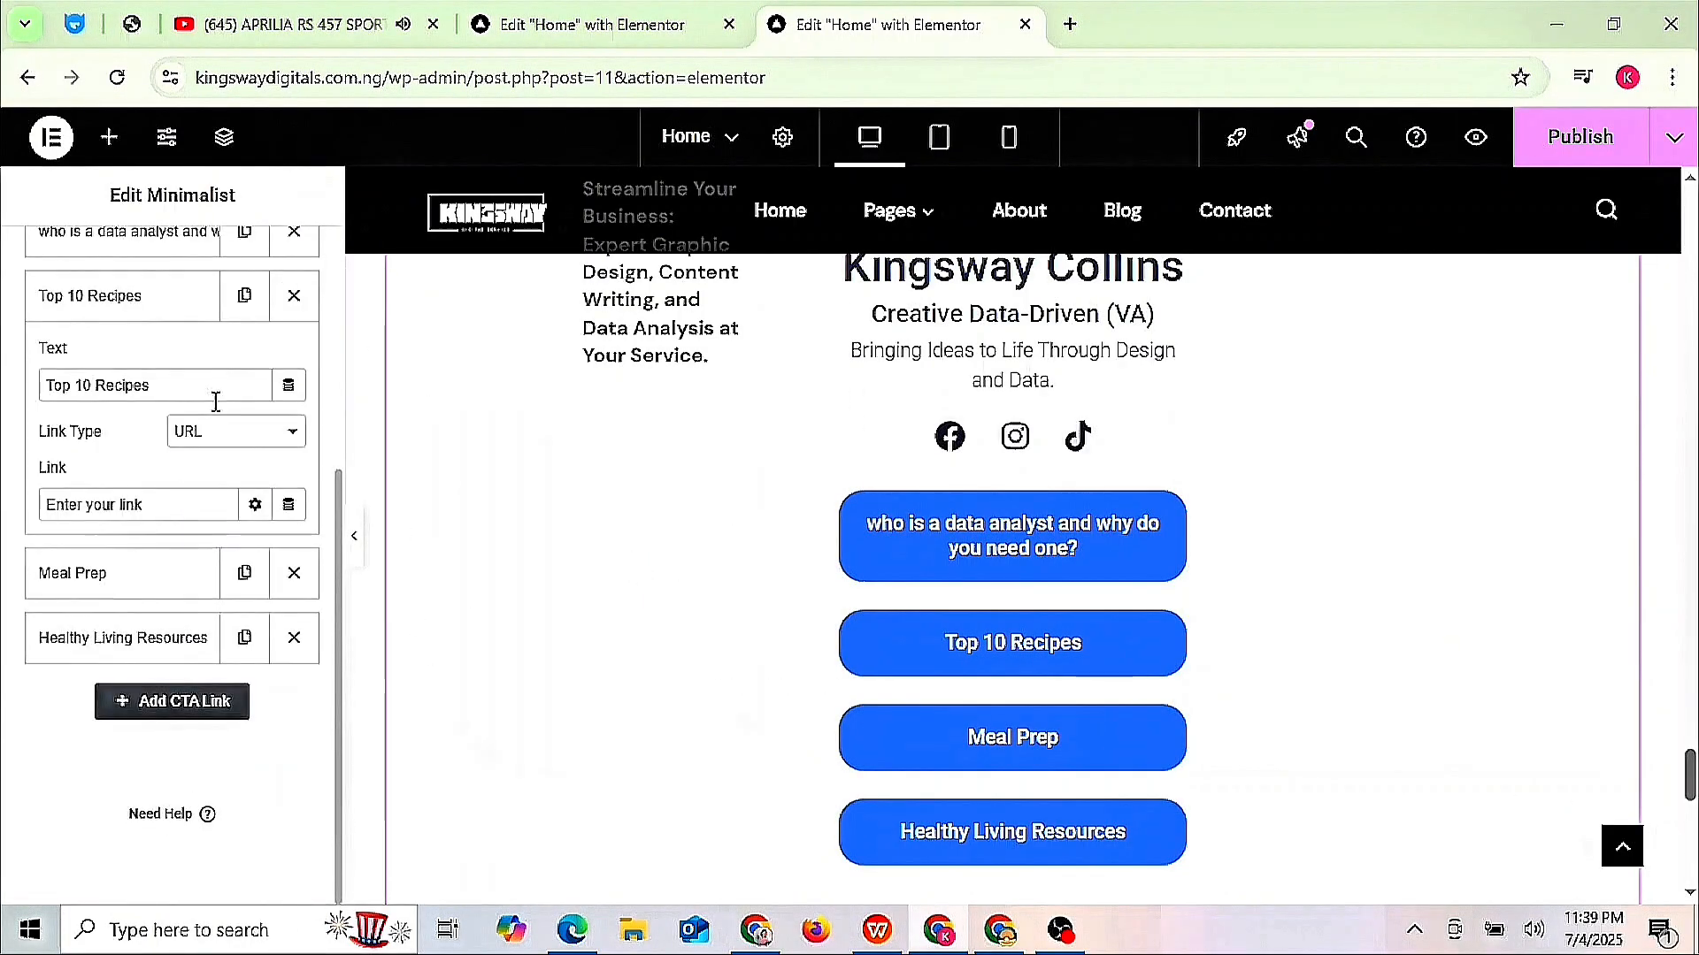
click(186, 384)
click(760, 935)
click(28, 78)
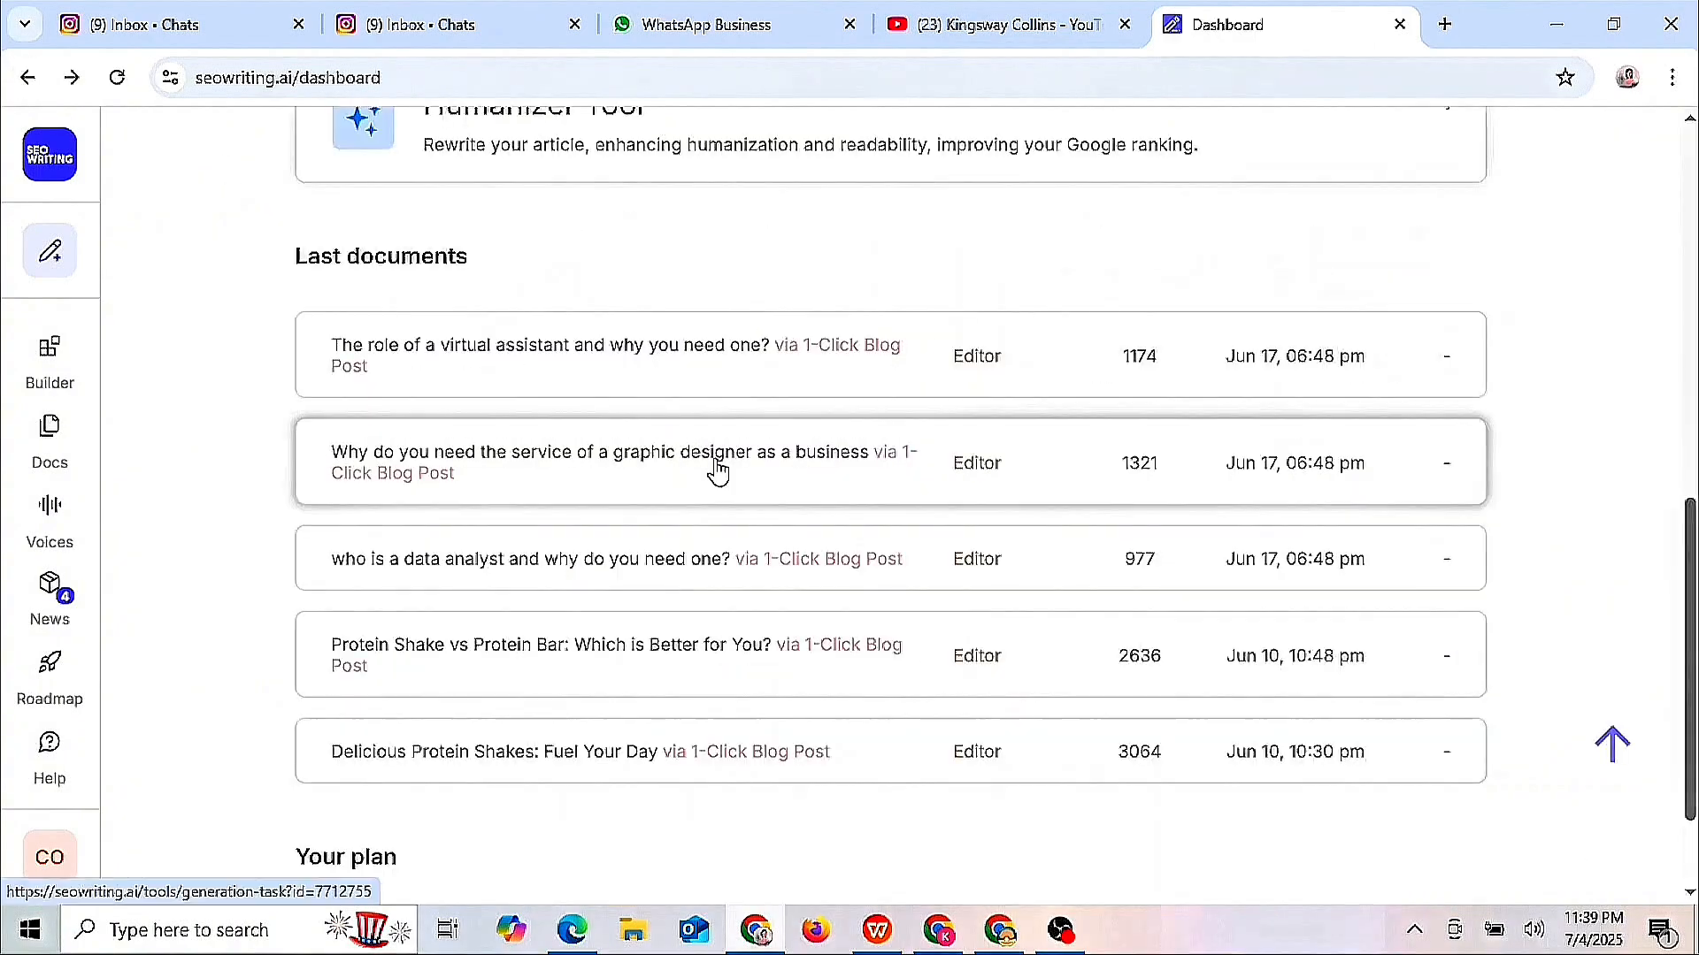
click(717, 471)
triple_click(1257, 298)
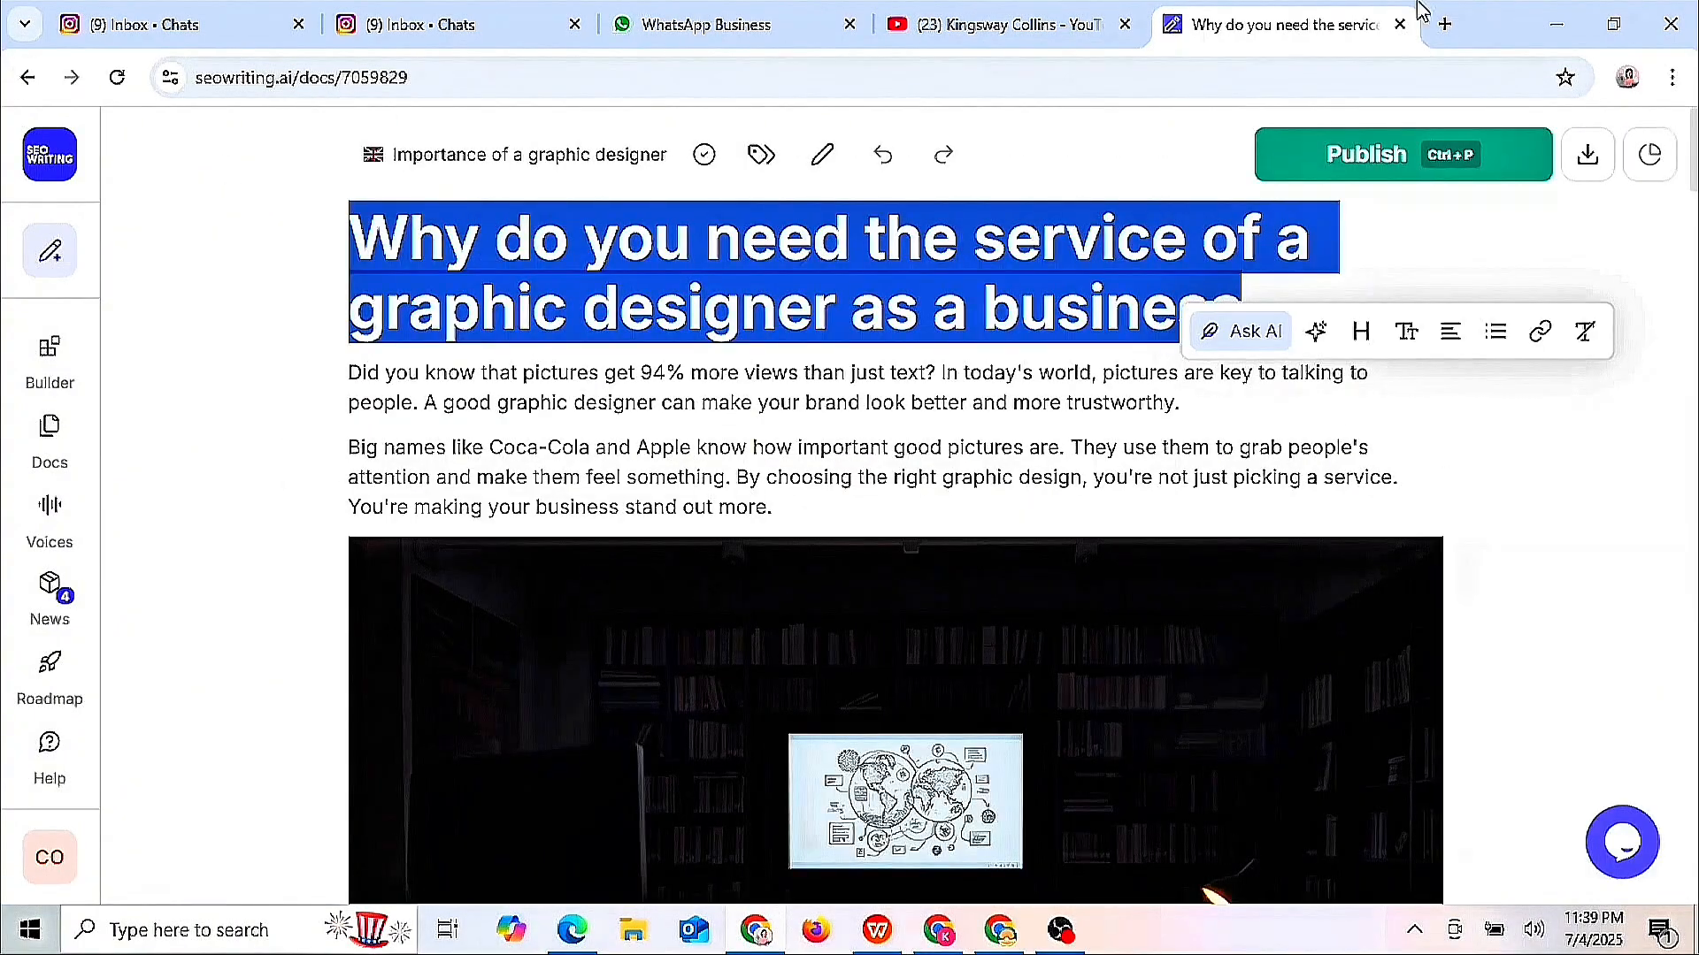
key(ctrl+c)
click(1556, 23)
key(ctrl+a)
key(ctrl+v)
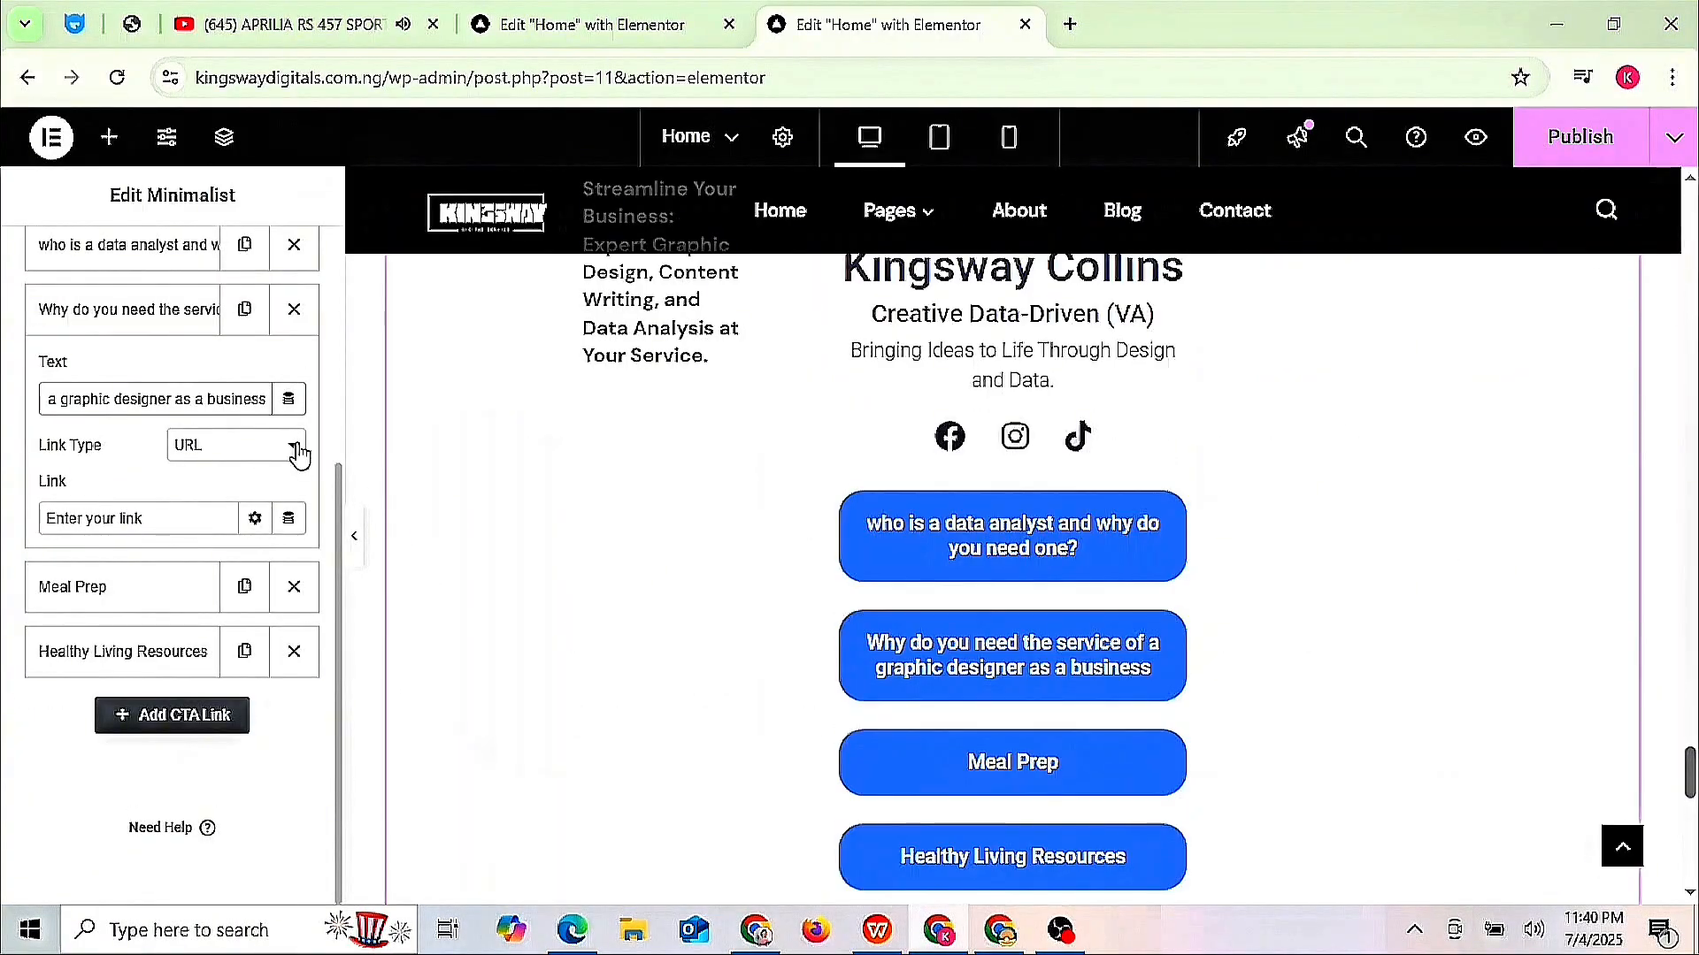
- Make the Top 10 Recipes button a File Download of the graphic designer article's HTML file
click(297, 447)
click(242, 527)
click(160, 520)
click(973, 536)
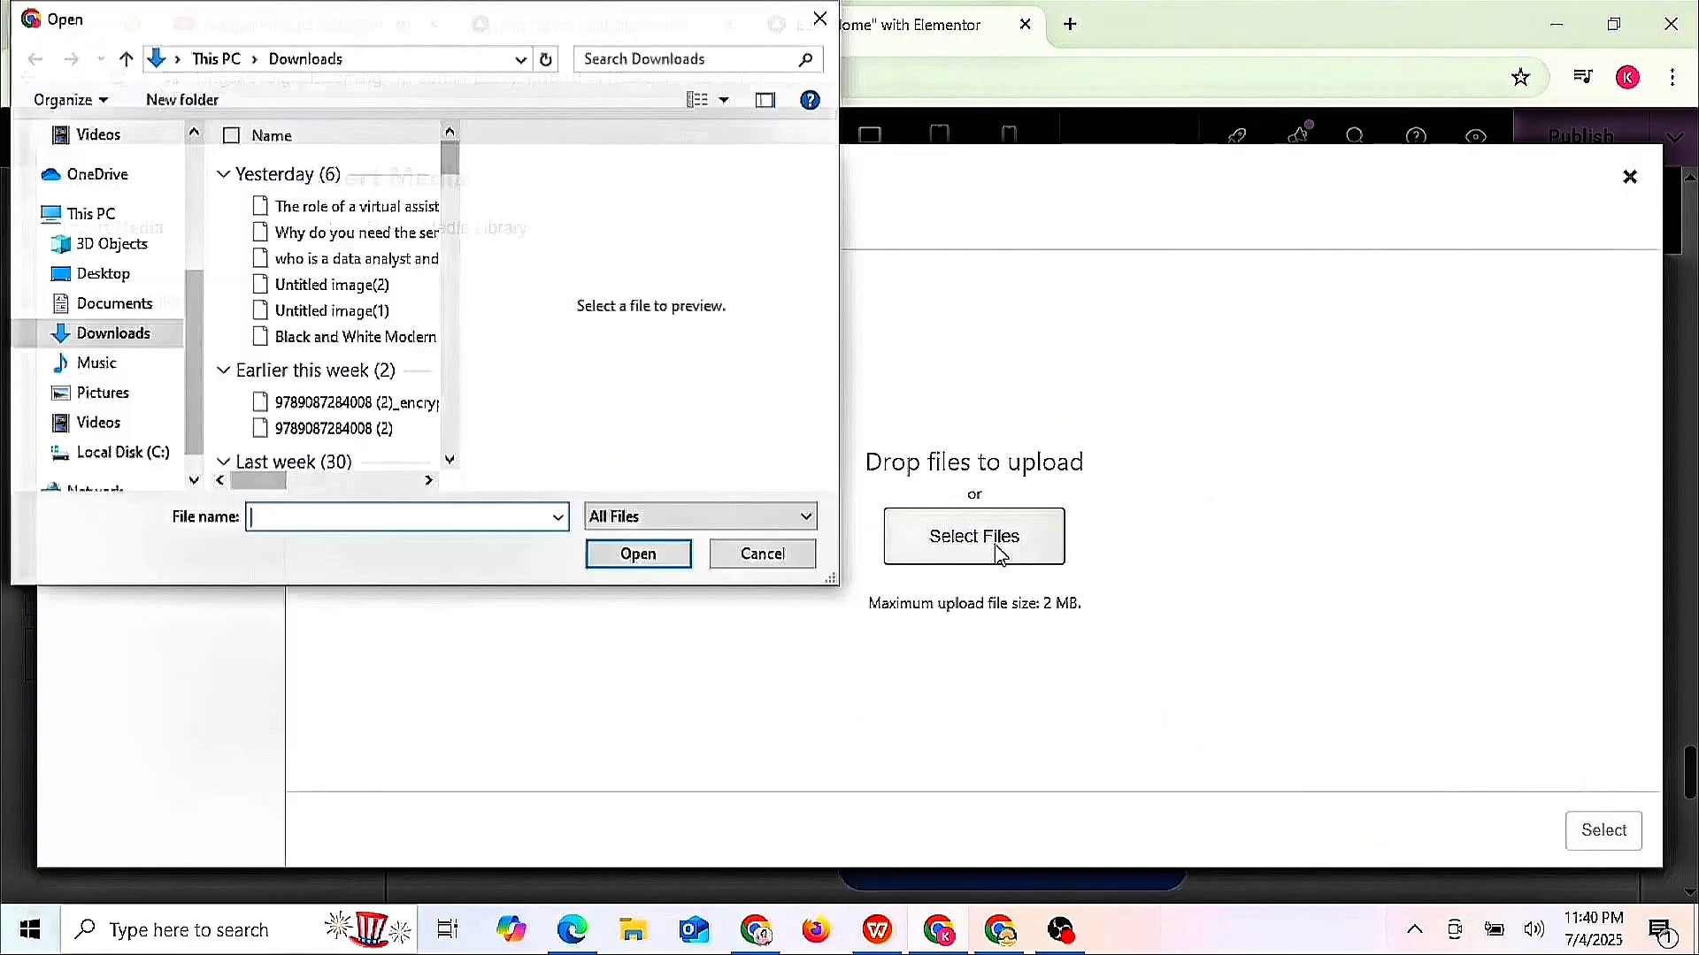
double_click(327, 230)
click(1602, 831)
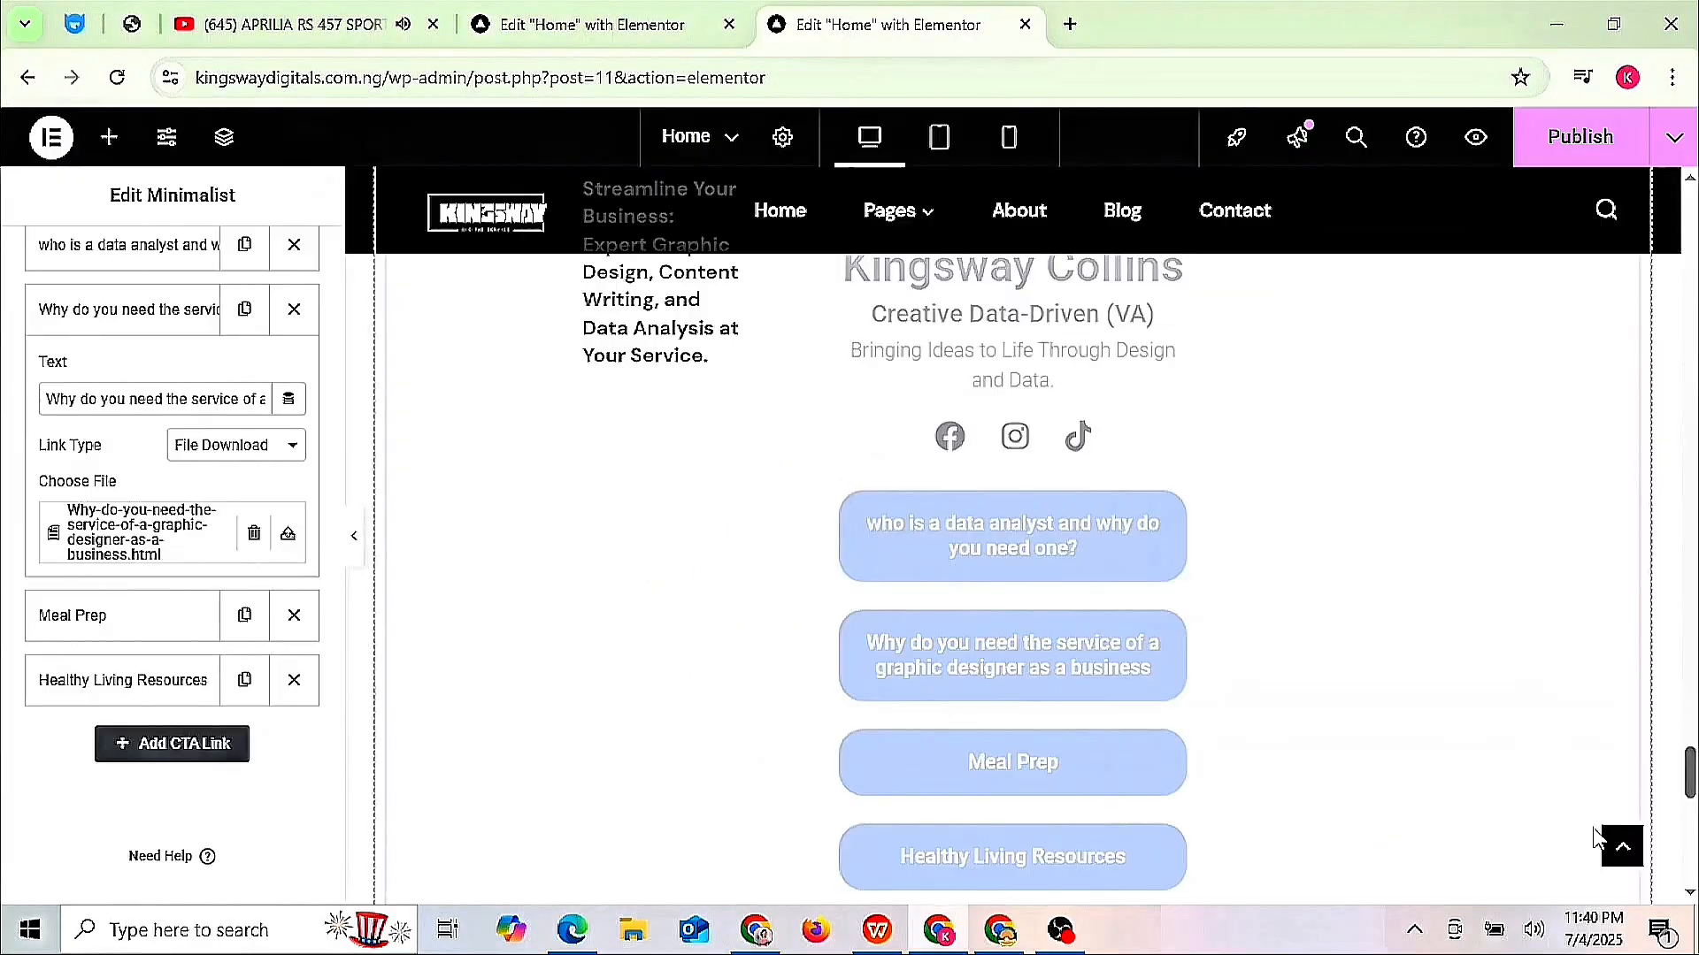
- Change the Meal Prep button text to 'The role of a virtual assistant and why you need one?'
click(985, 767)
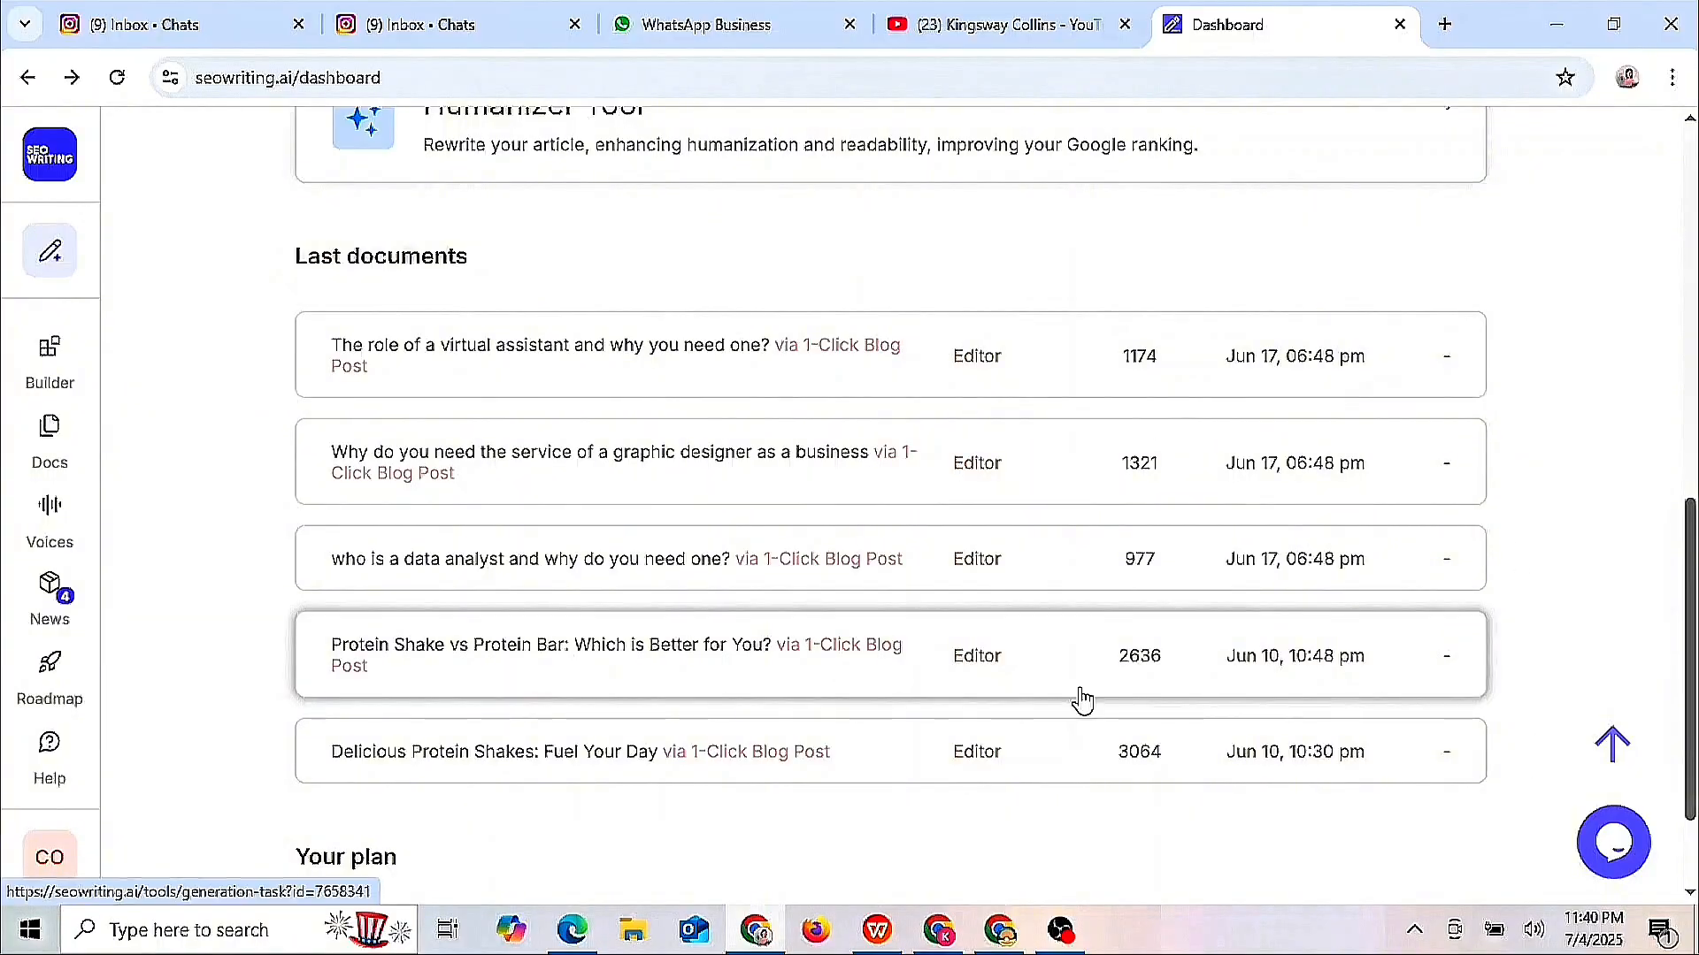
click(614, 358)
drag(424, 272, 800, 337)
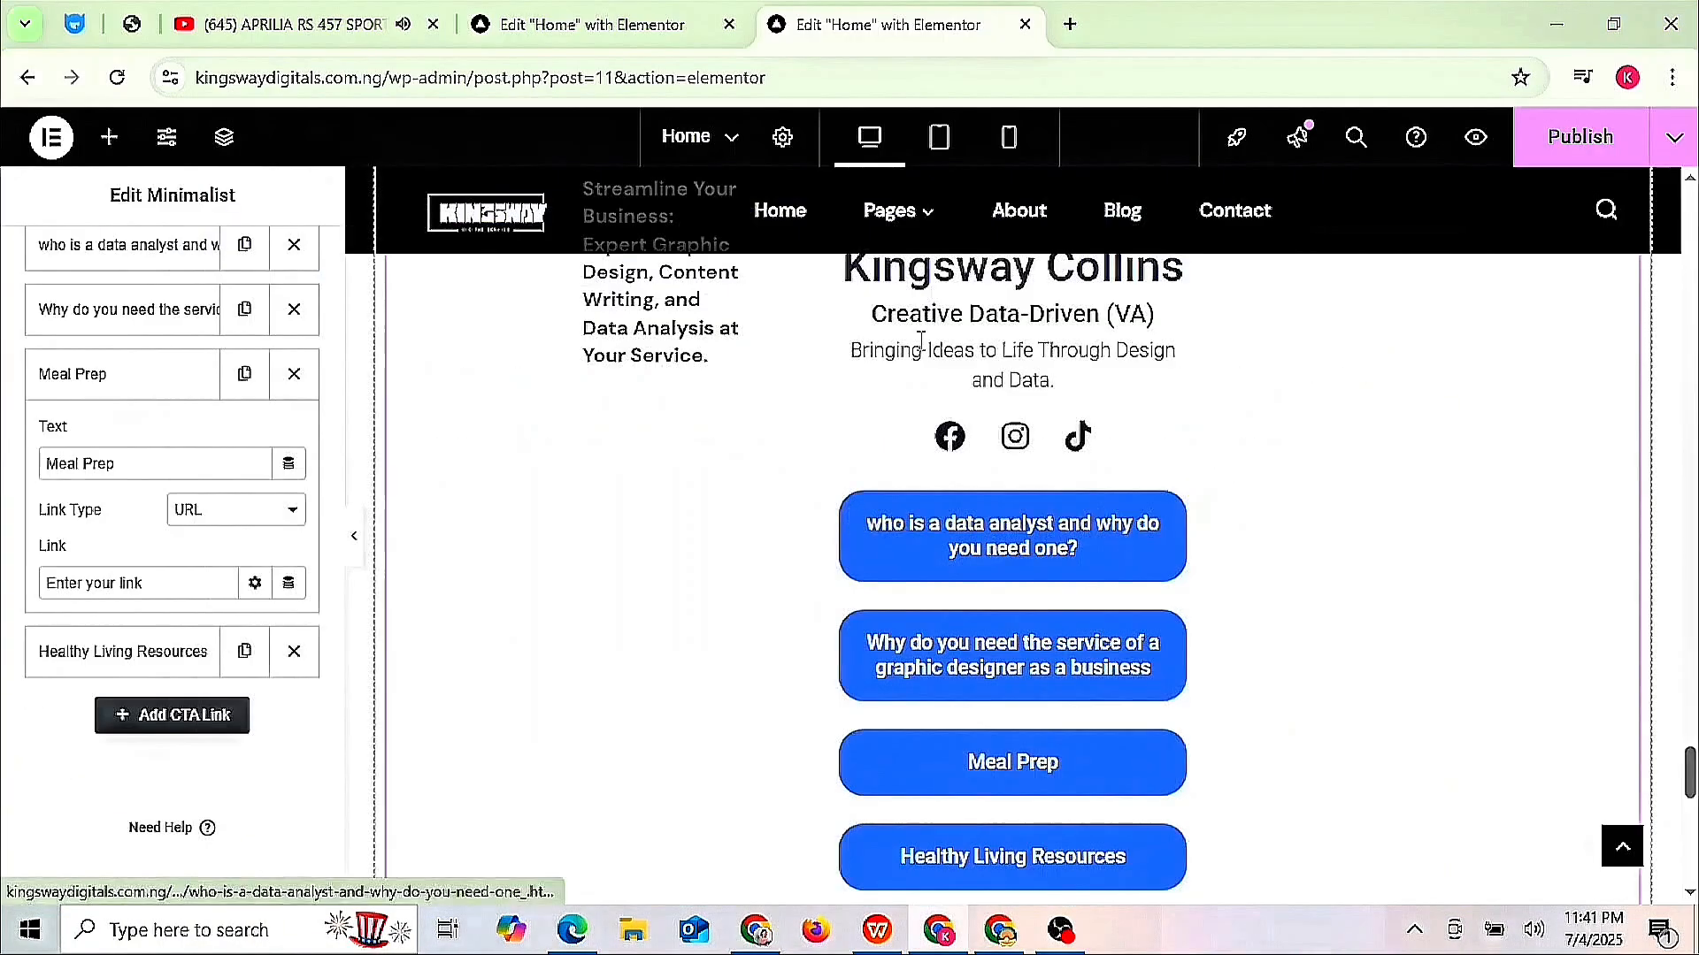
click(128, 582)
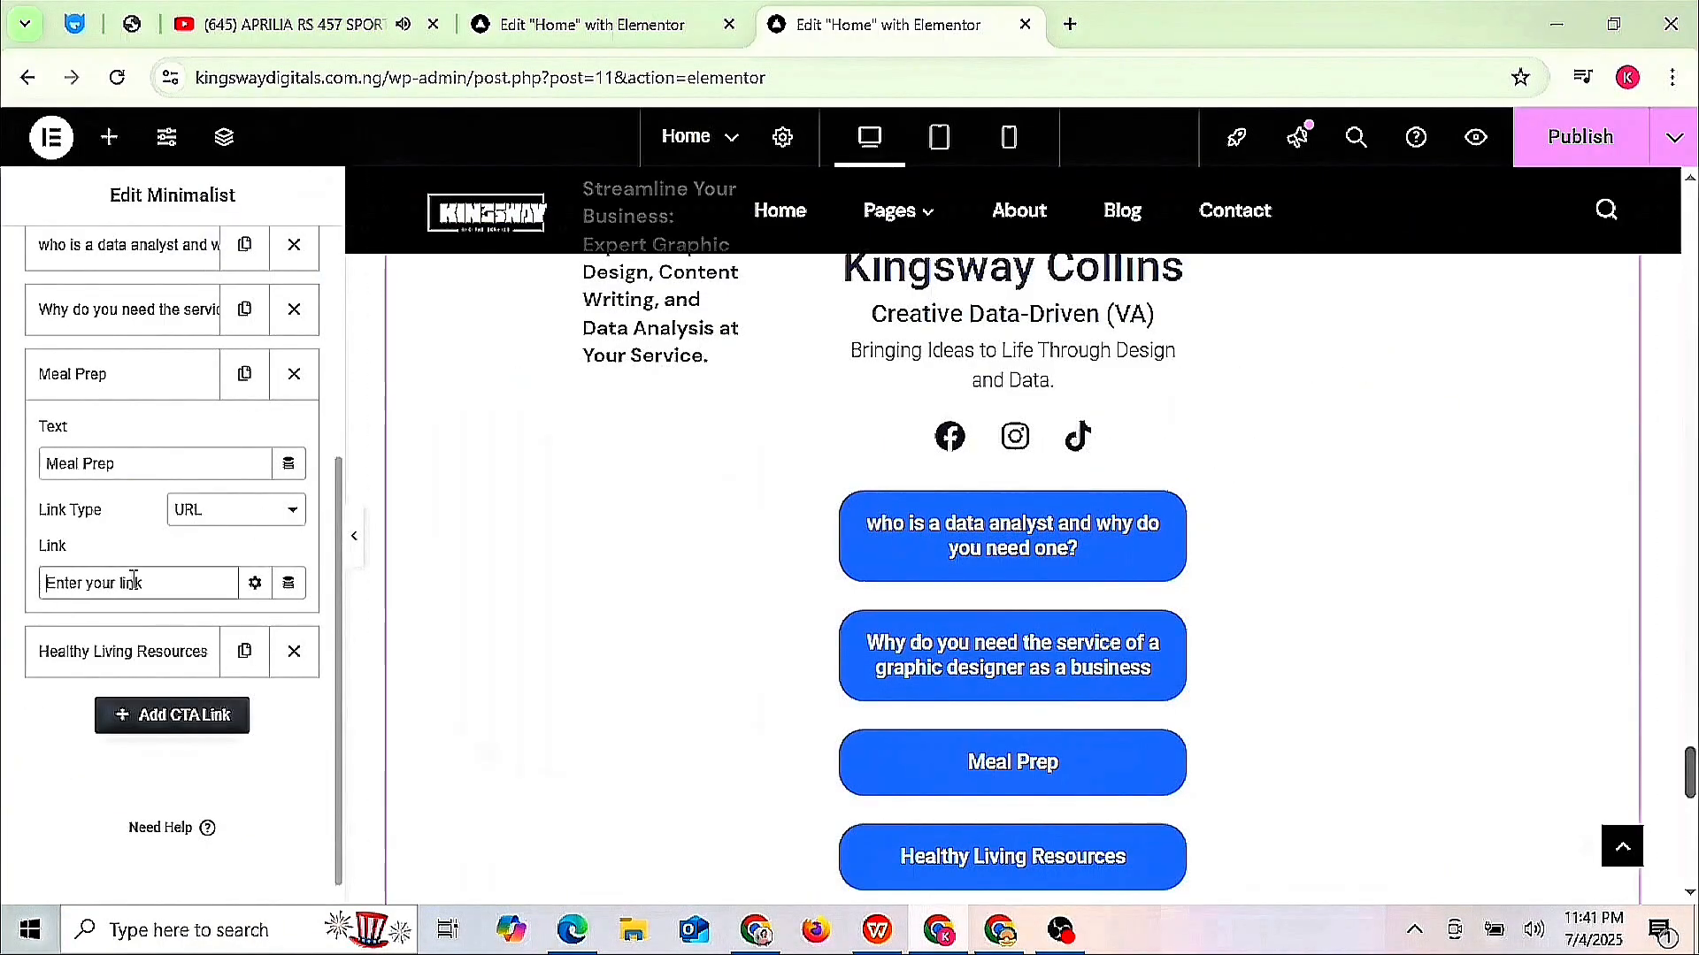
key(ctrl+v)
click(192, 463)
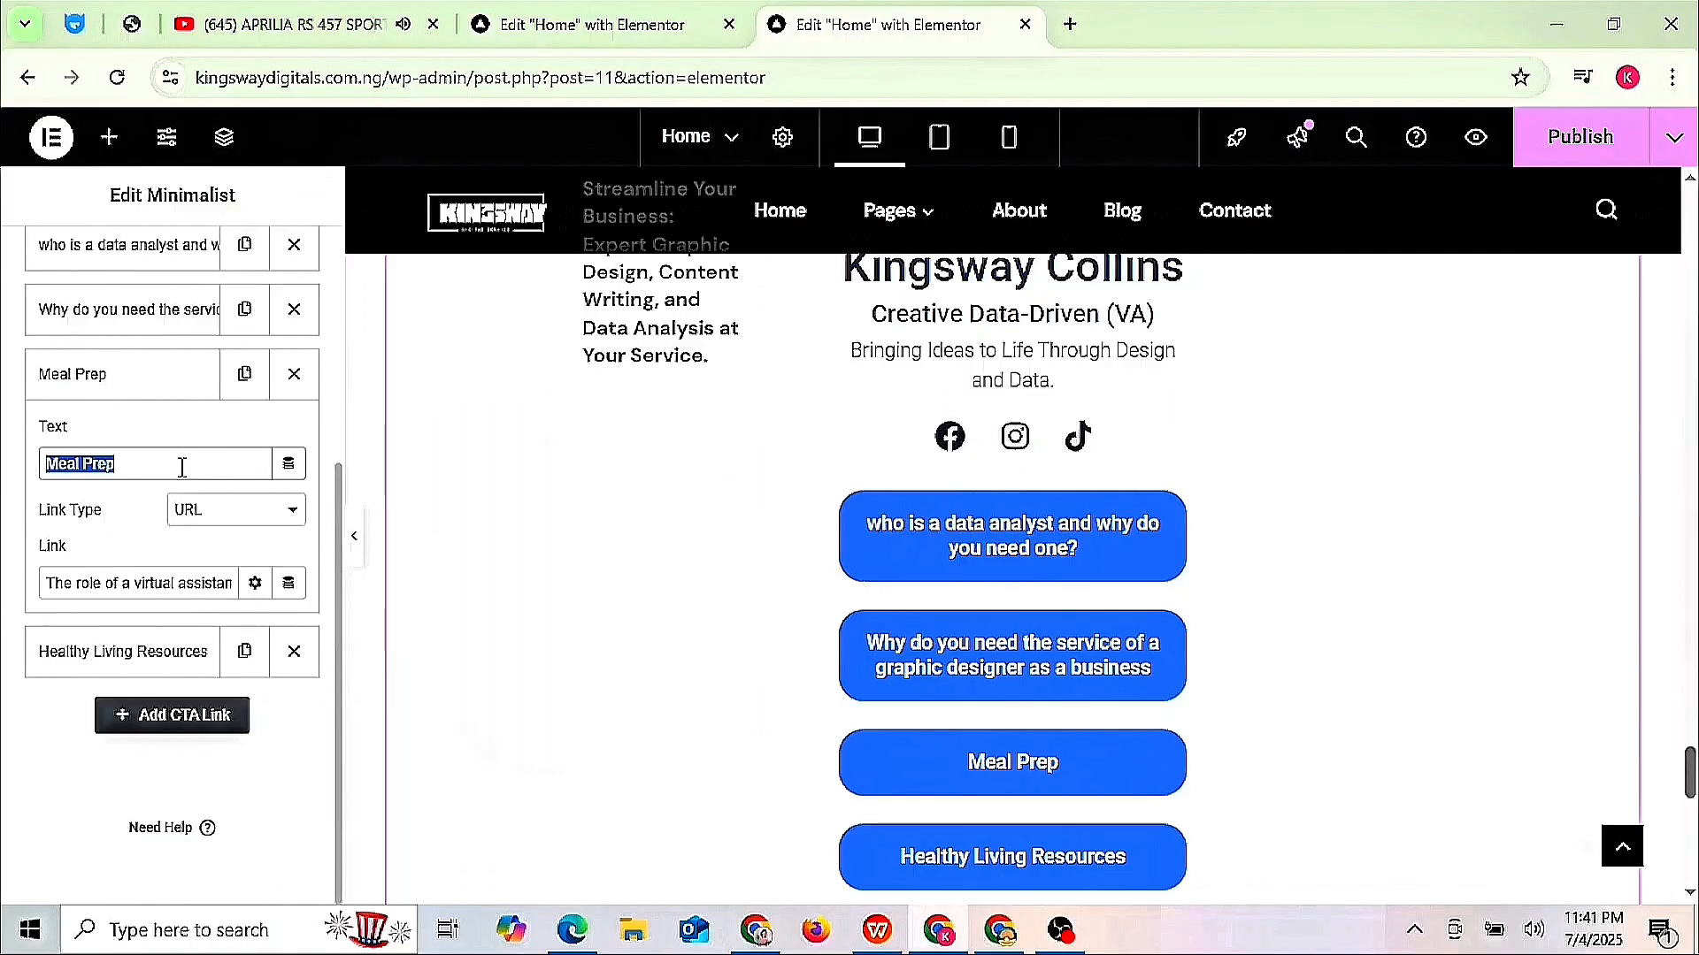
key(ctrl+v)
click(228, 586)
triple_click(234, 580)
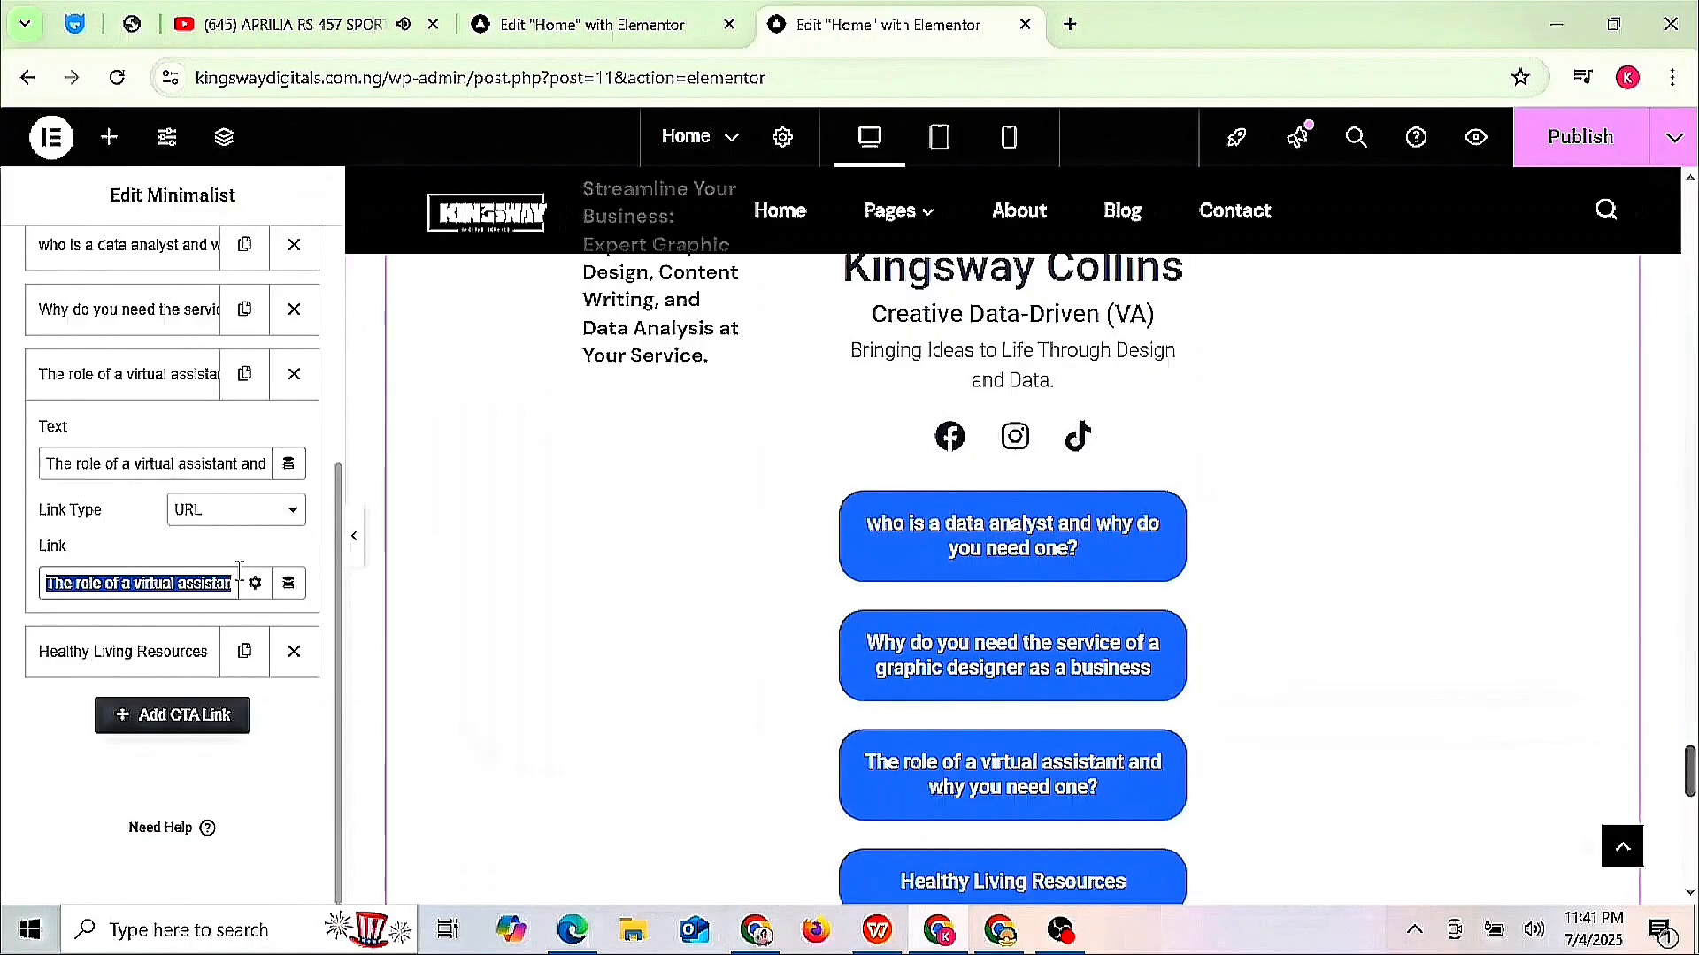
key(BackSpace)
- Export the virtual assistant article as an HTML file and copy its full text
click(756, 931)
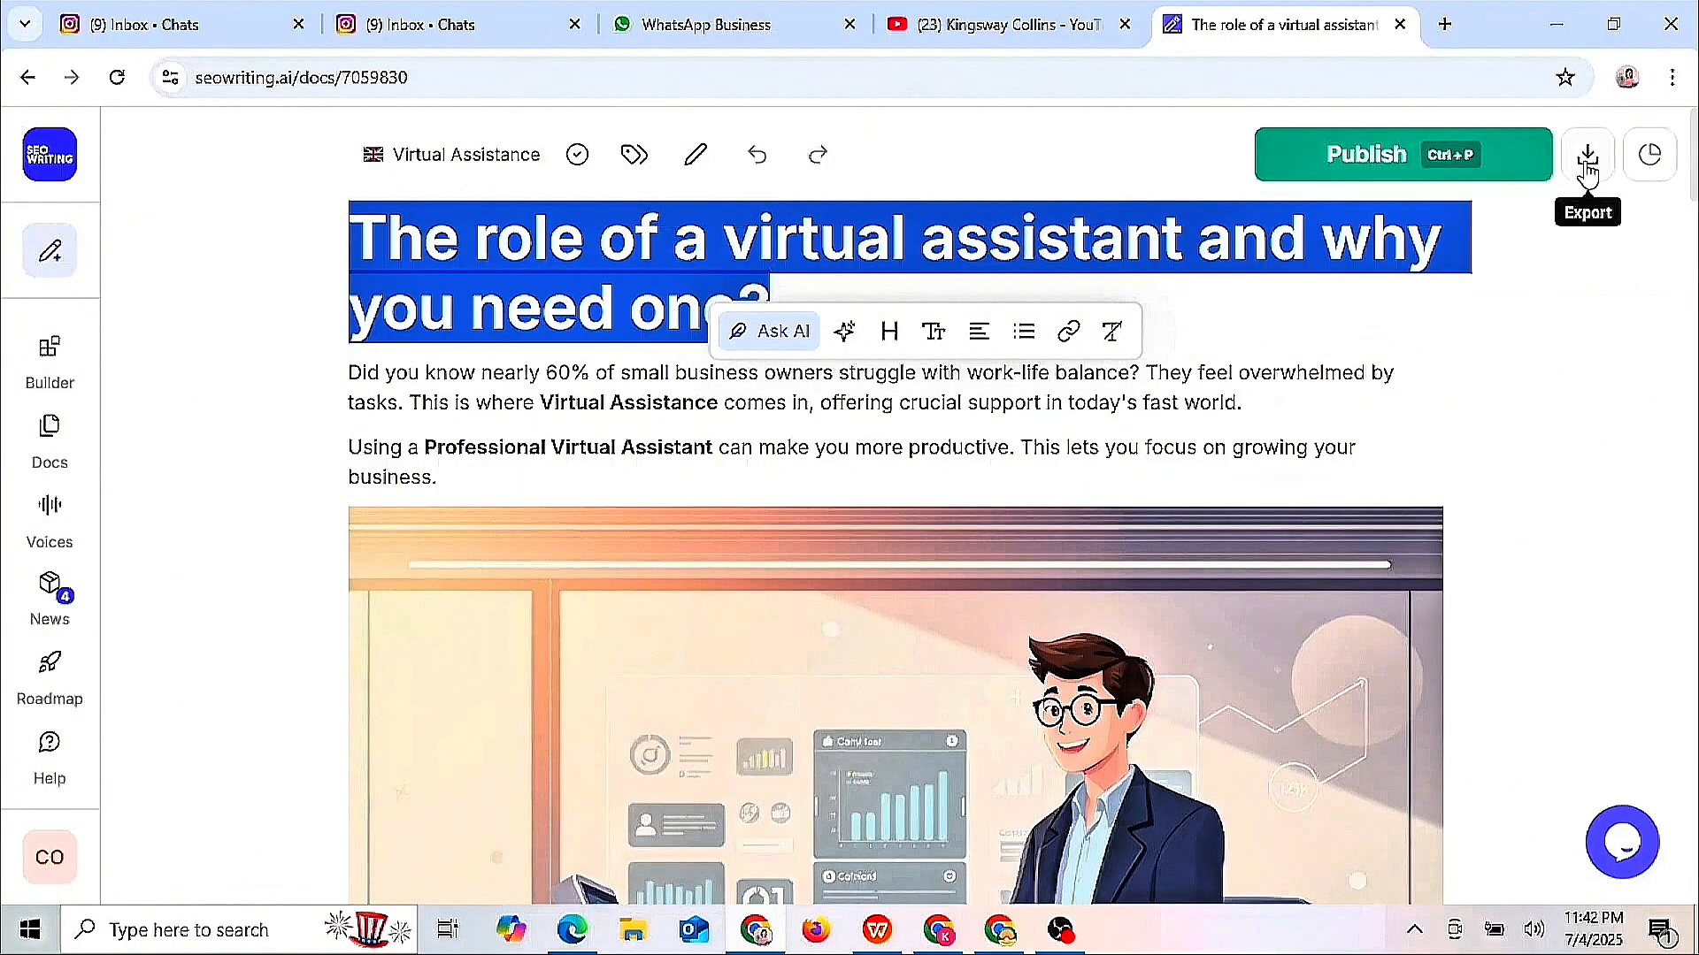
click(1590, 163)
click(1437, 265)
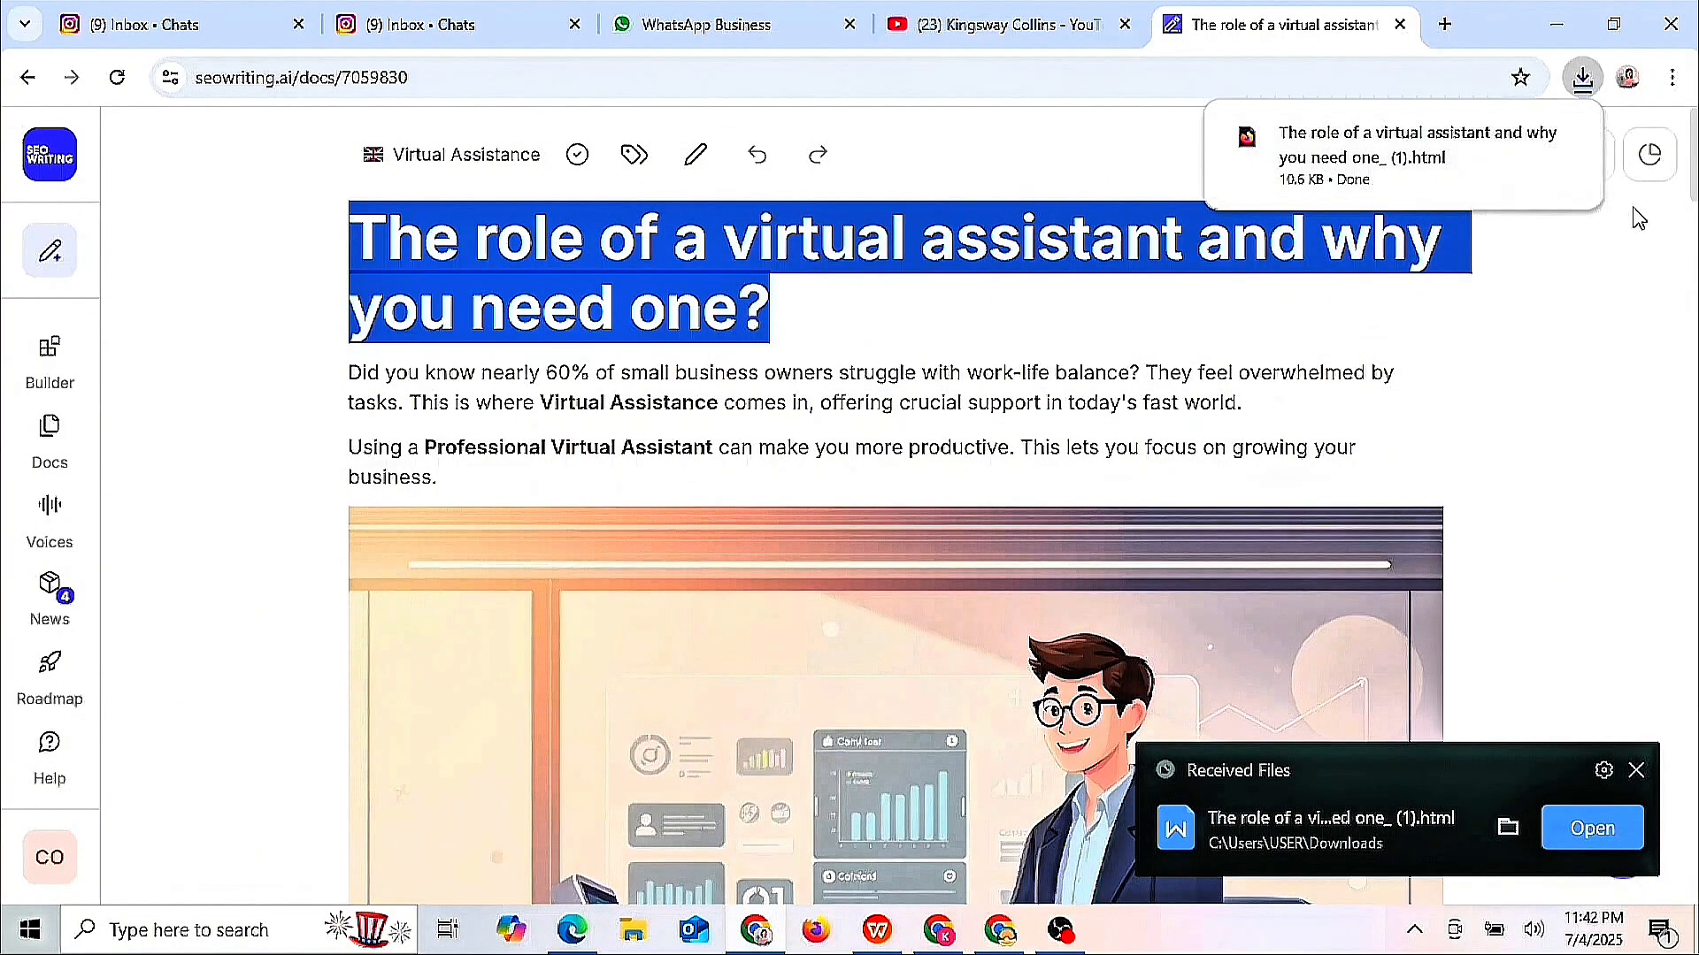
click(1588, 155)
click(1438, 227)
- Paste the copied article text into the button's link and delete the Healthy Living Resources button
click(752, 934)
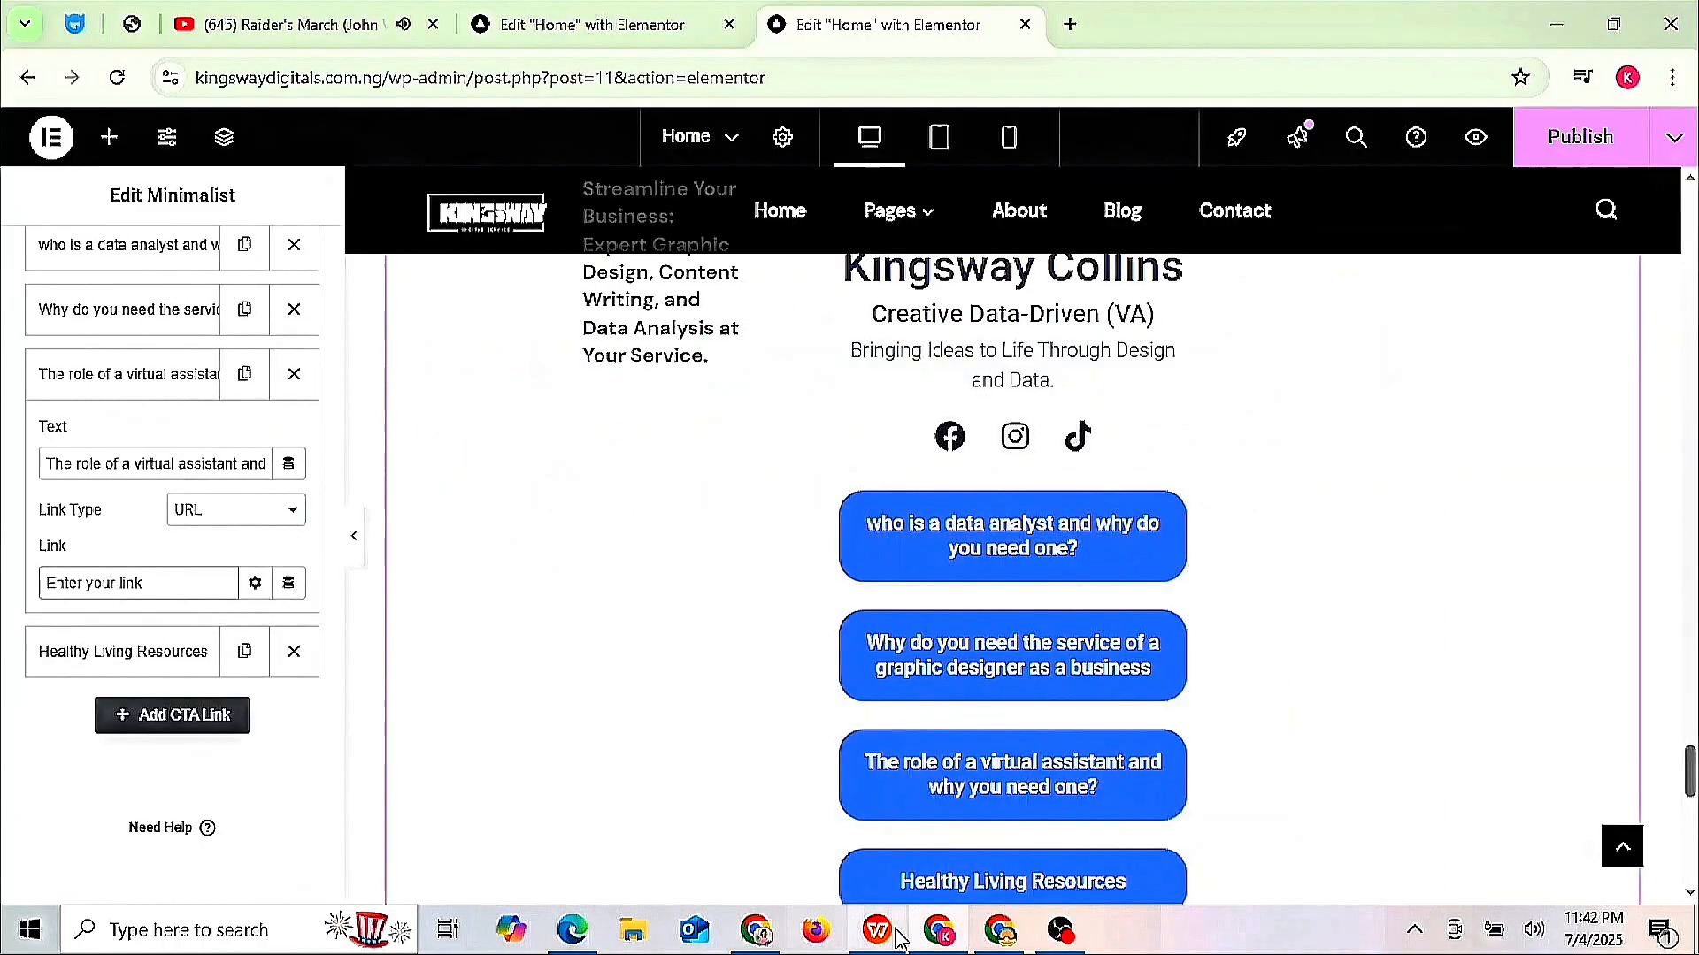
click(885, 931)
click(933, 932)
click(93, 583)
key(ctrl+v)
click(294, 651)
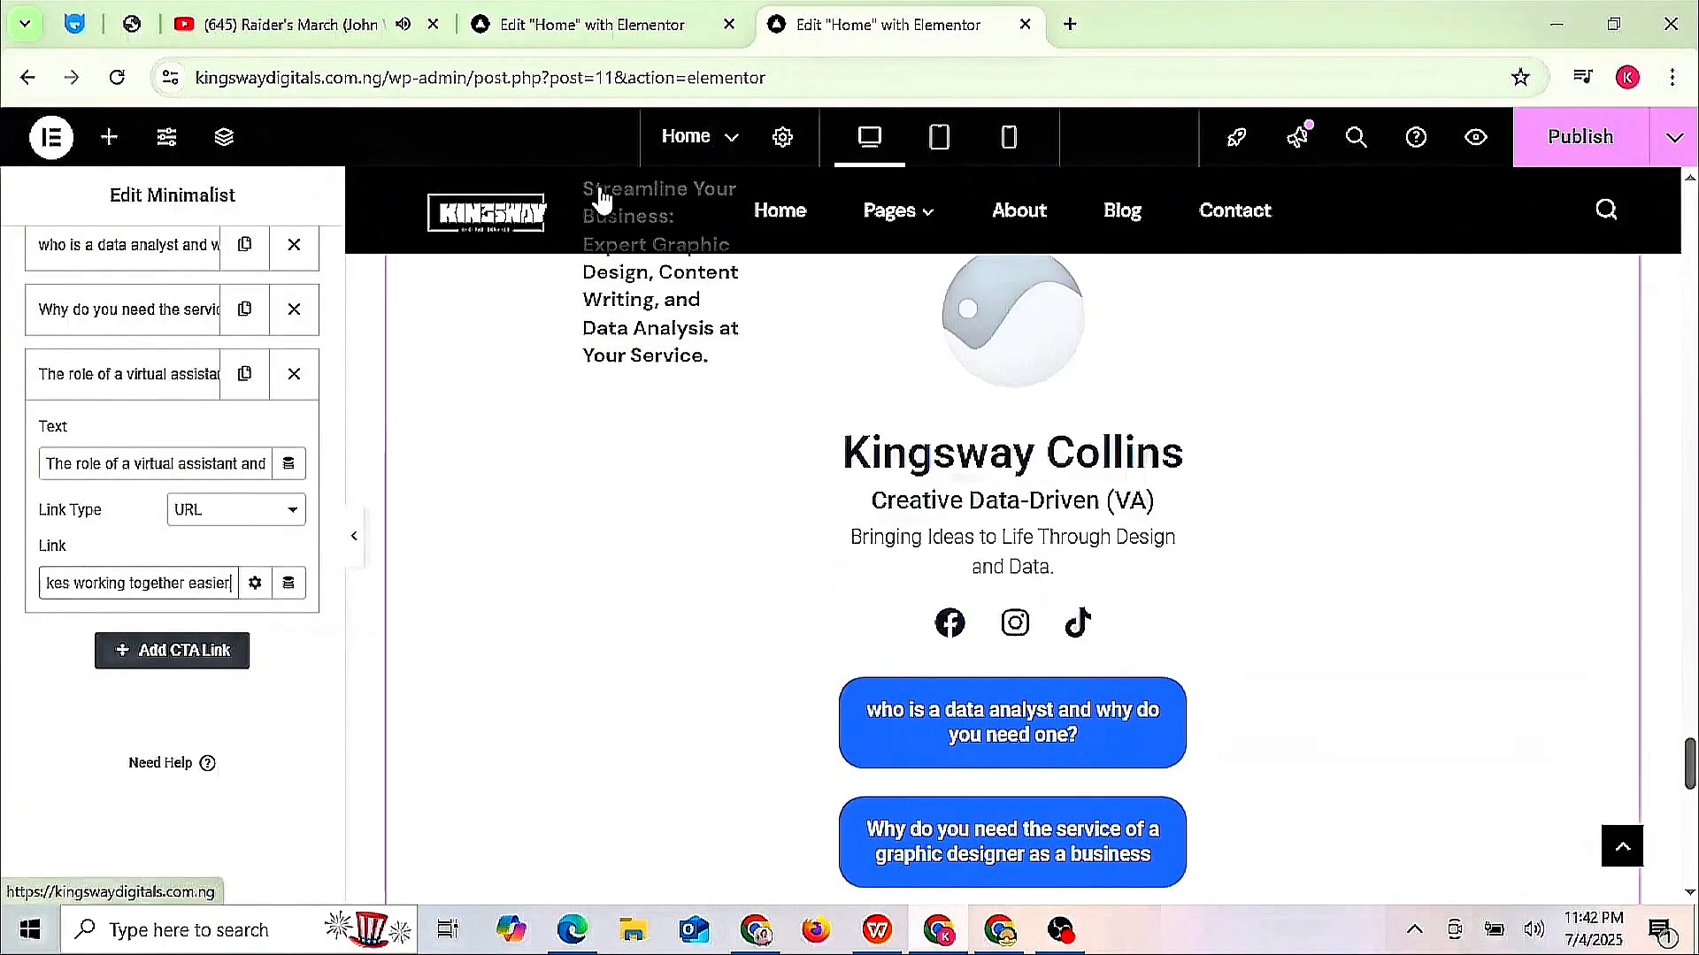
click(335, 249)
- Set the Identity profile picture to the cartoon image fotor_1751556134837.jpg from the Media Library
click(335, 249)
click(336, 248)
click(118, 351)
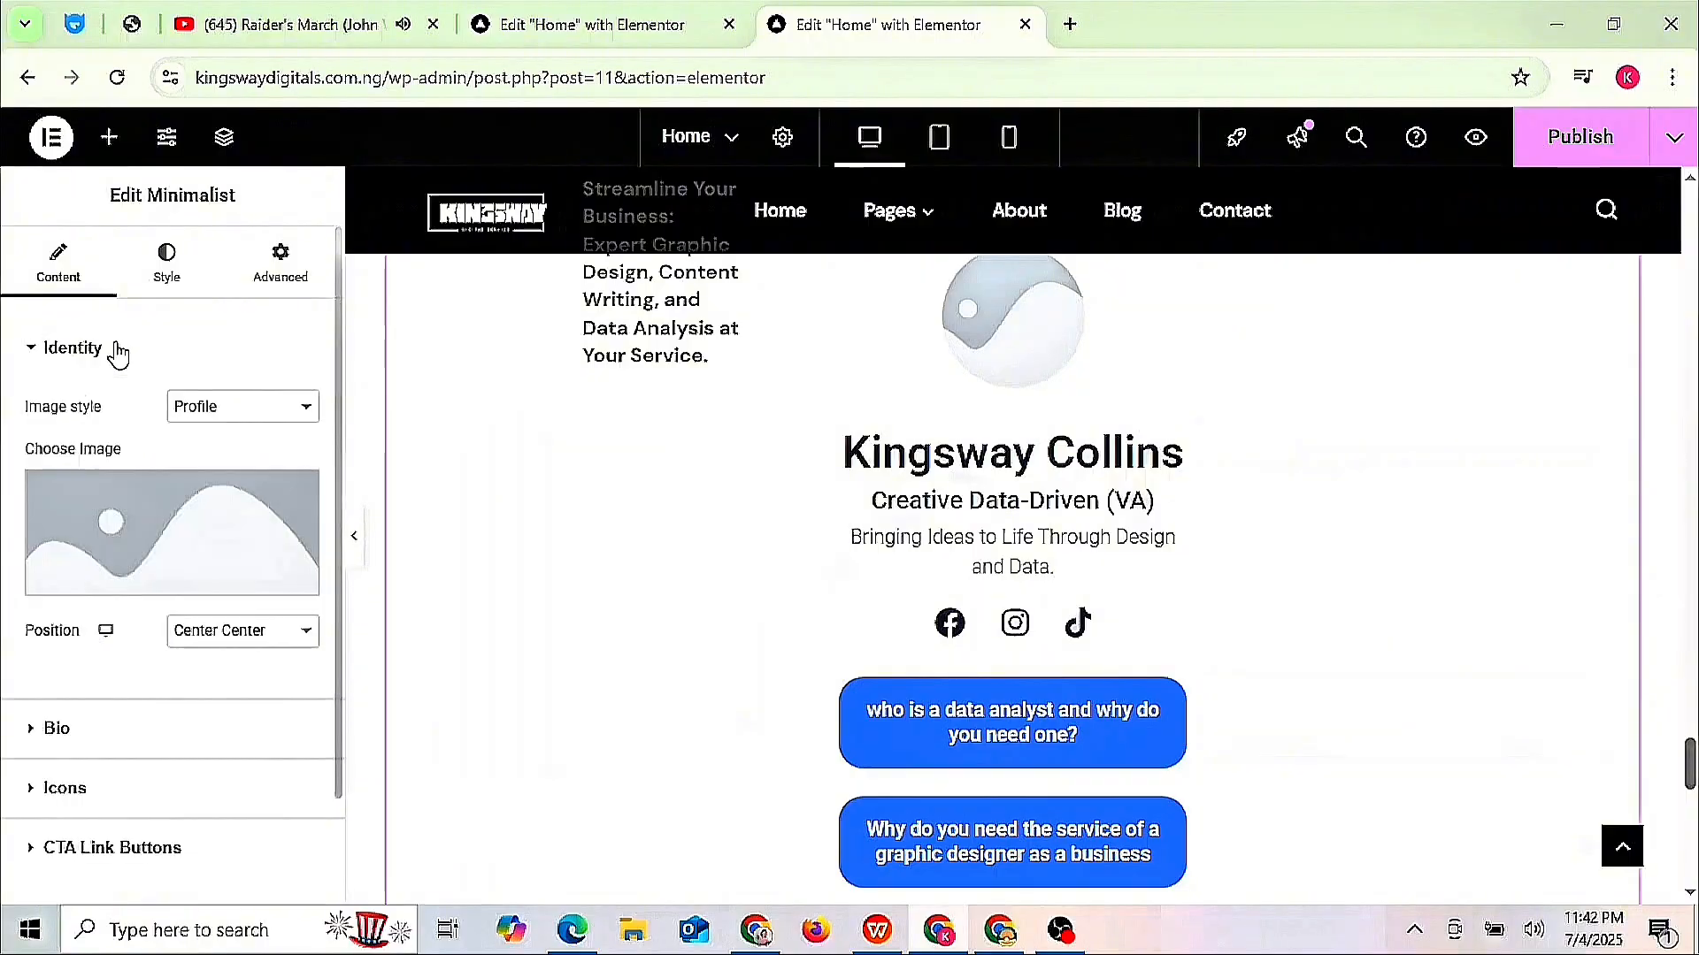
click(203, 504)
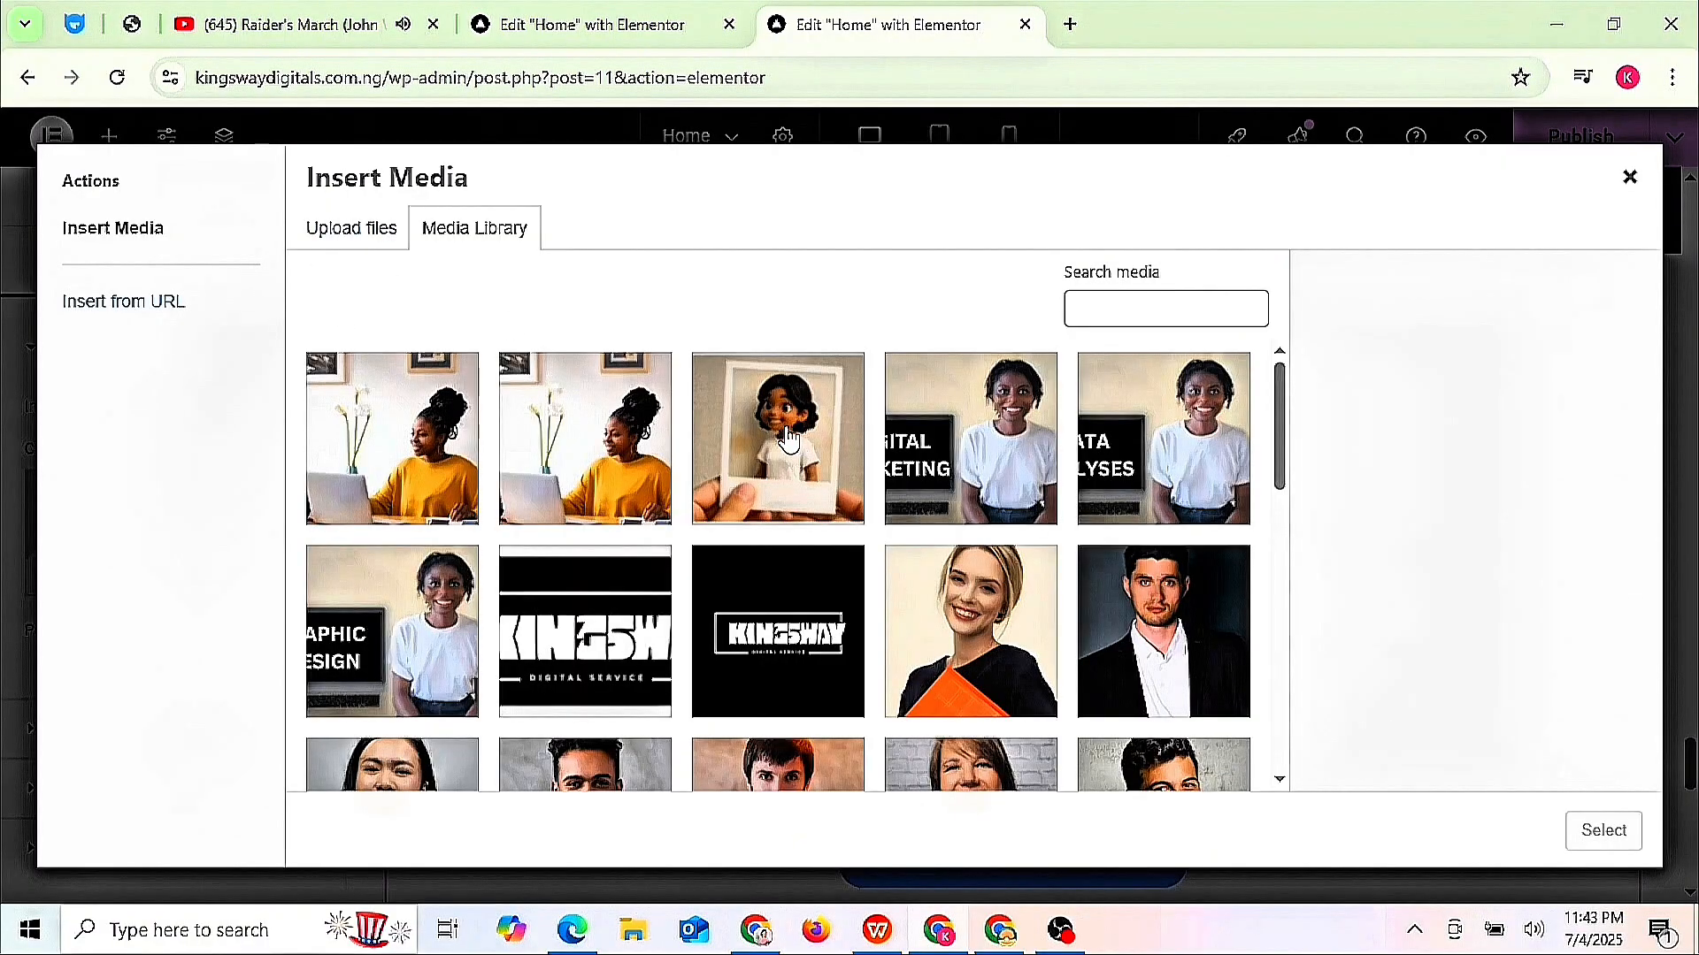
click(372, 567)
click(1603, 830)
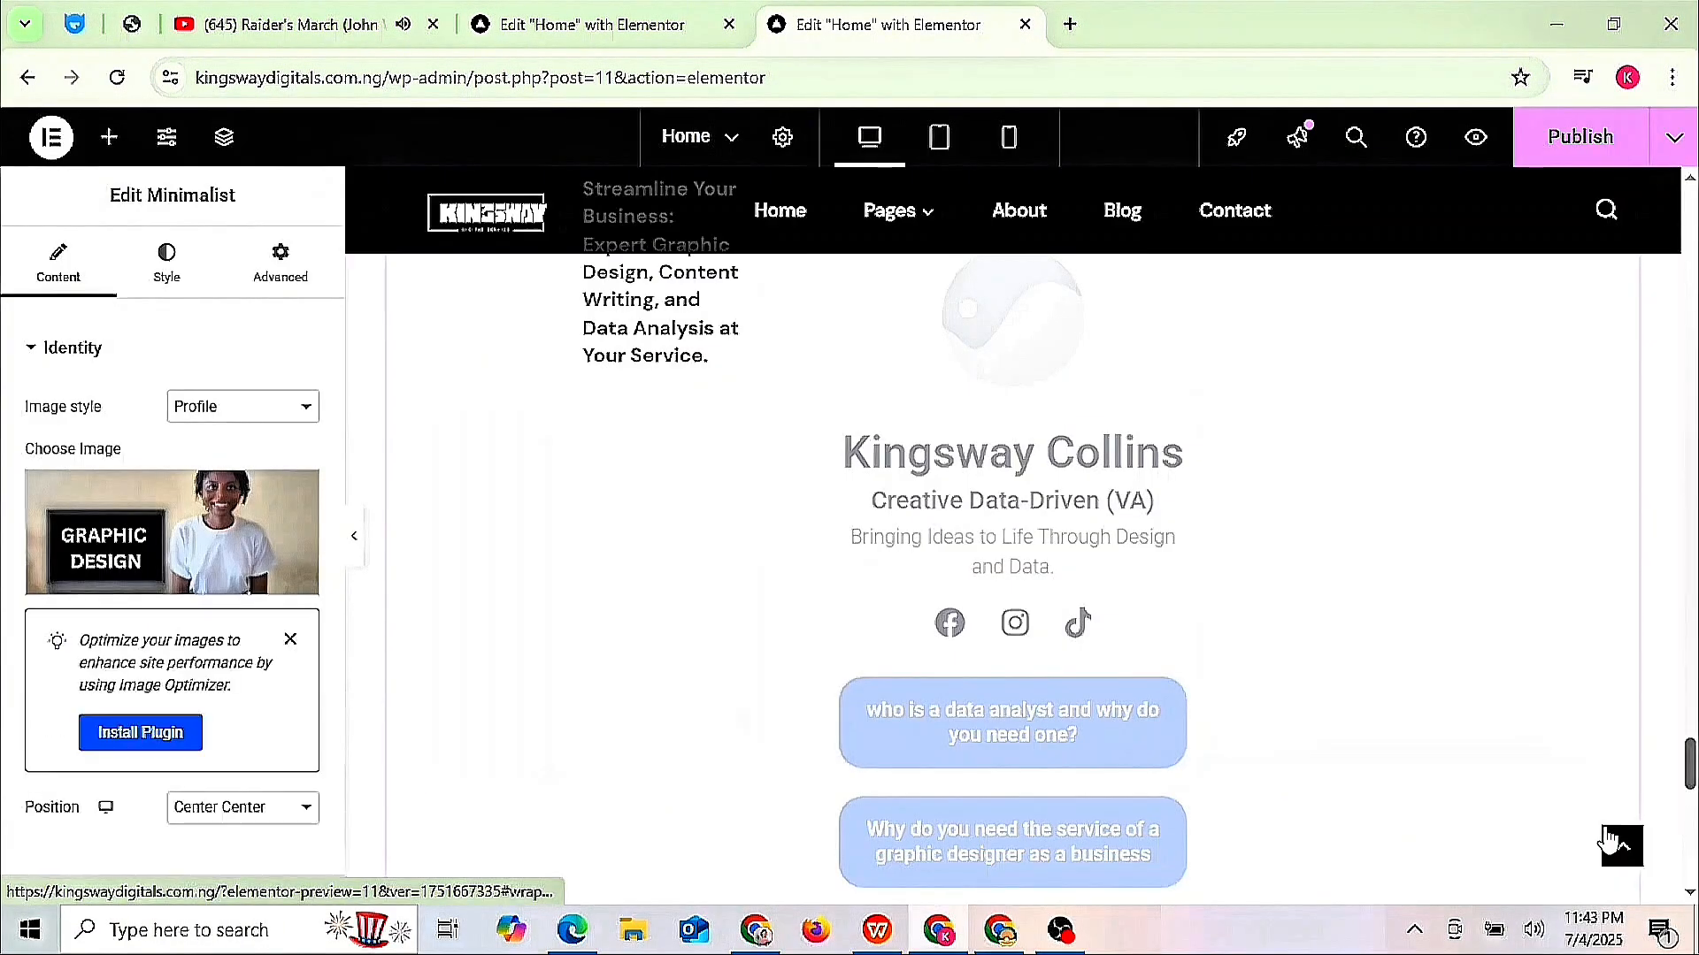
click(210, 488)
click(792, 451)
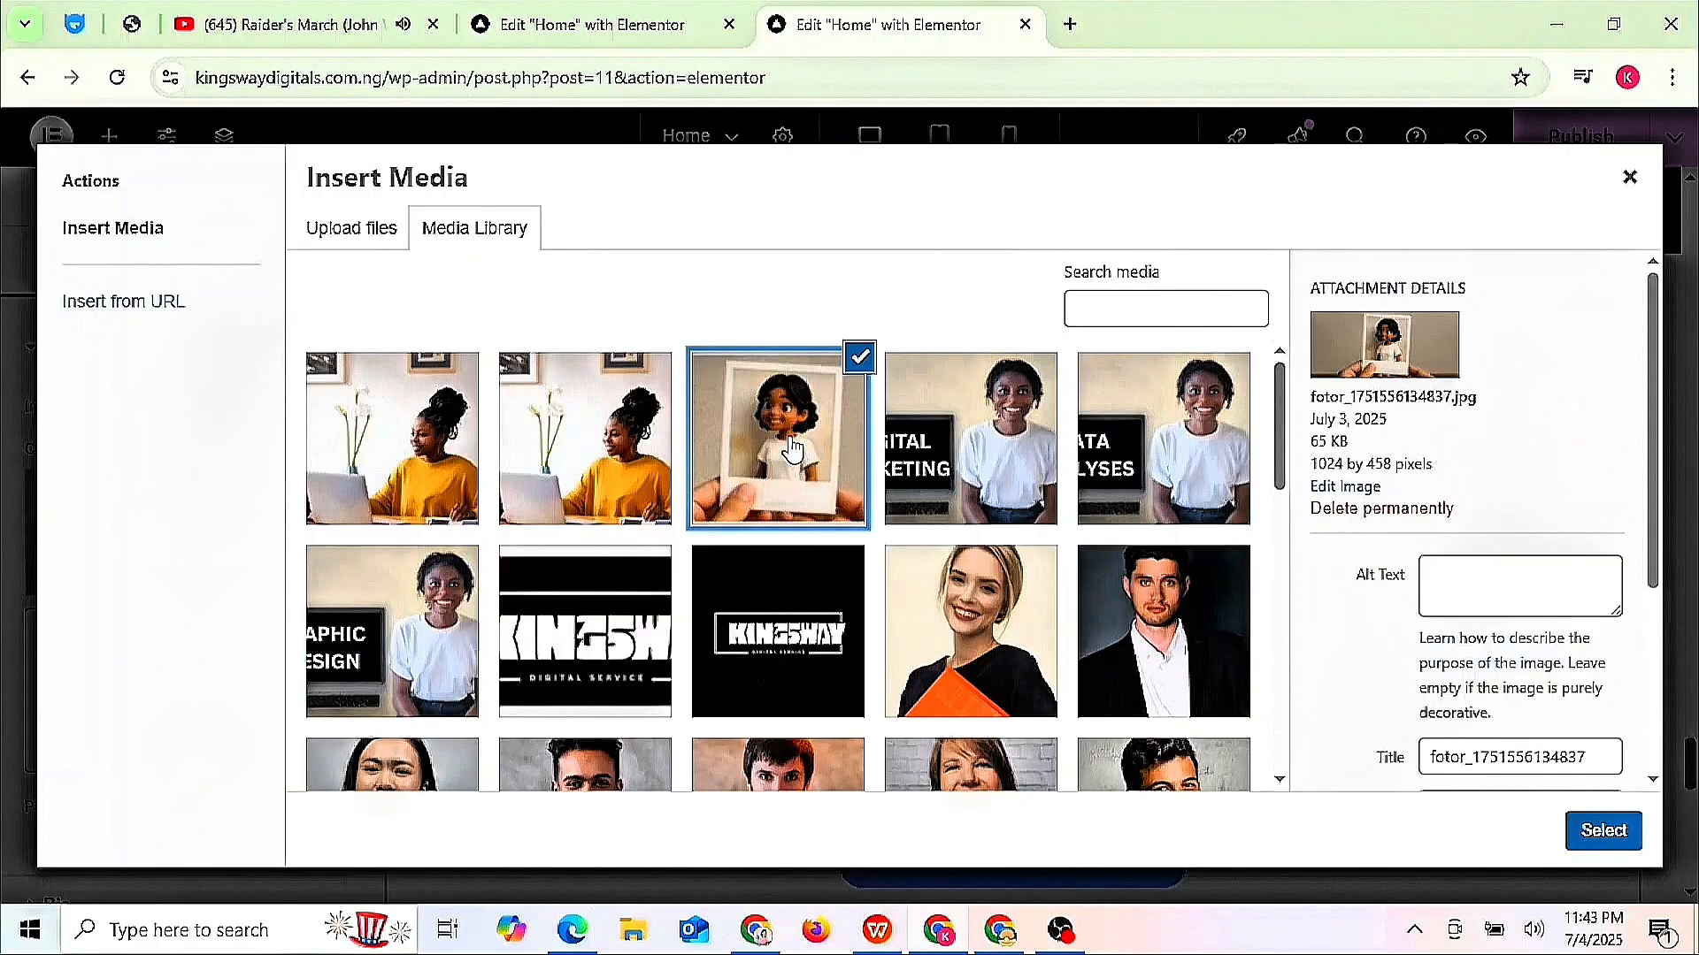
click(1601, 828)
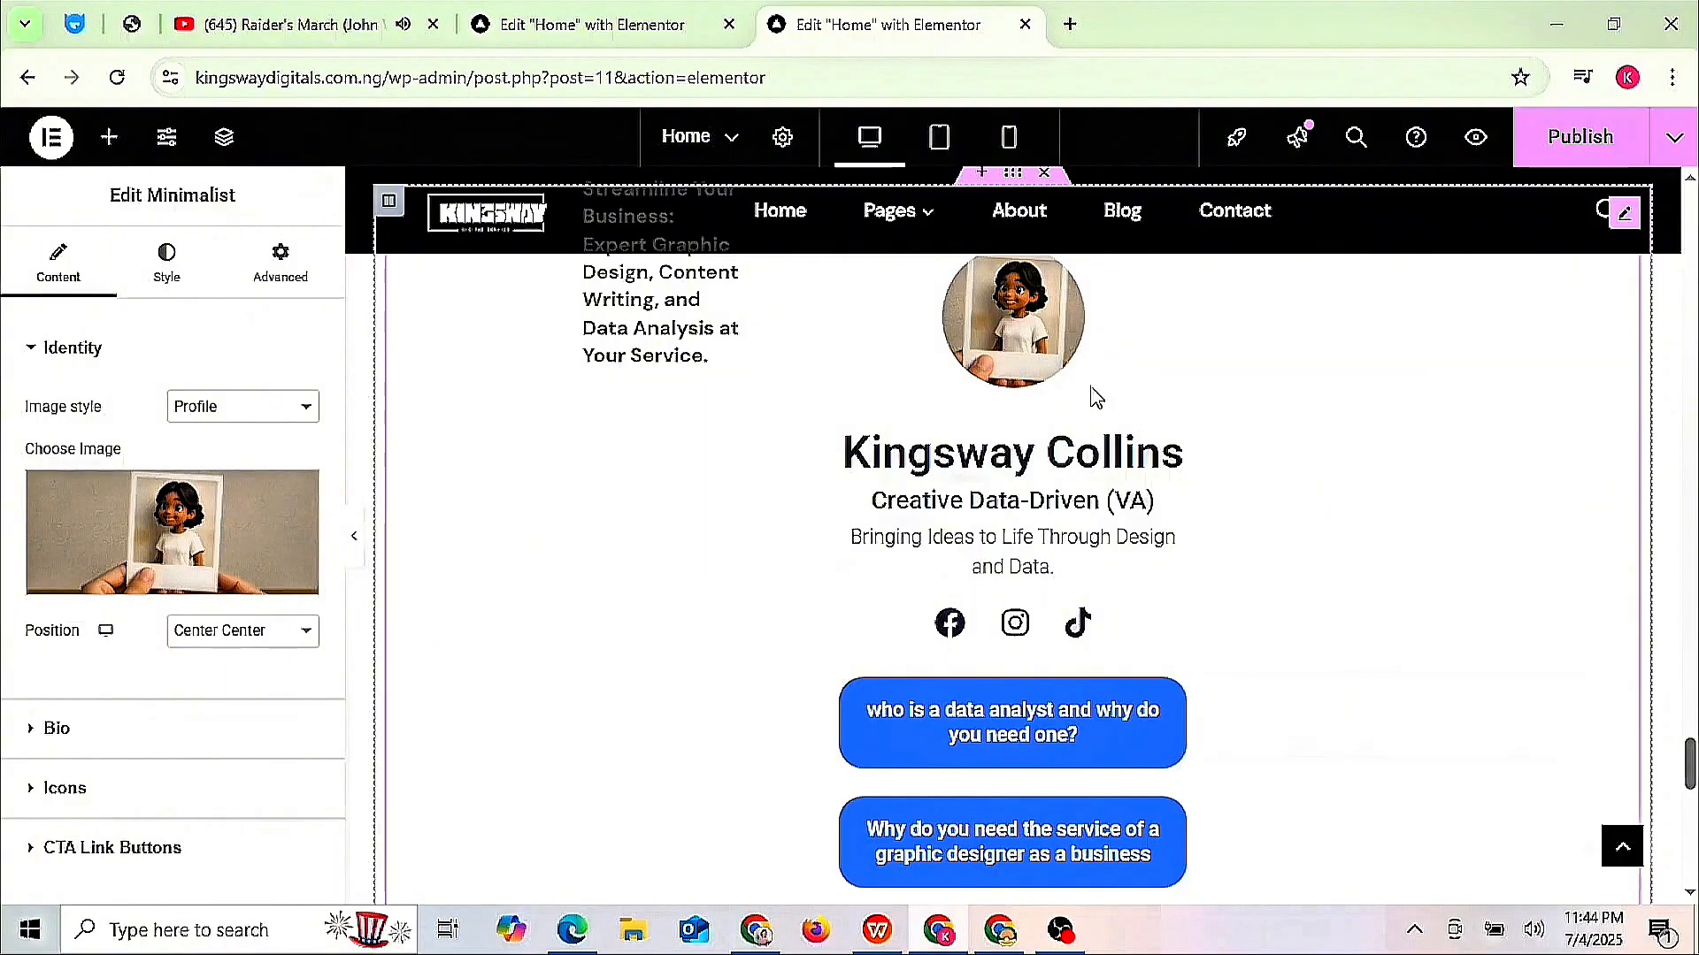
click(633, 931)
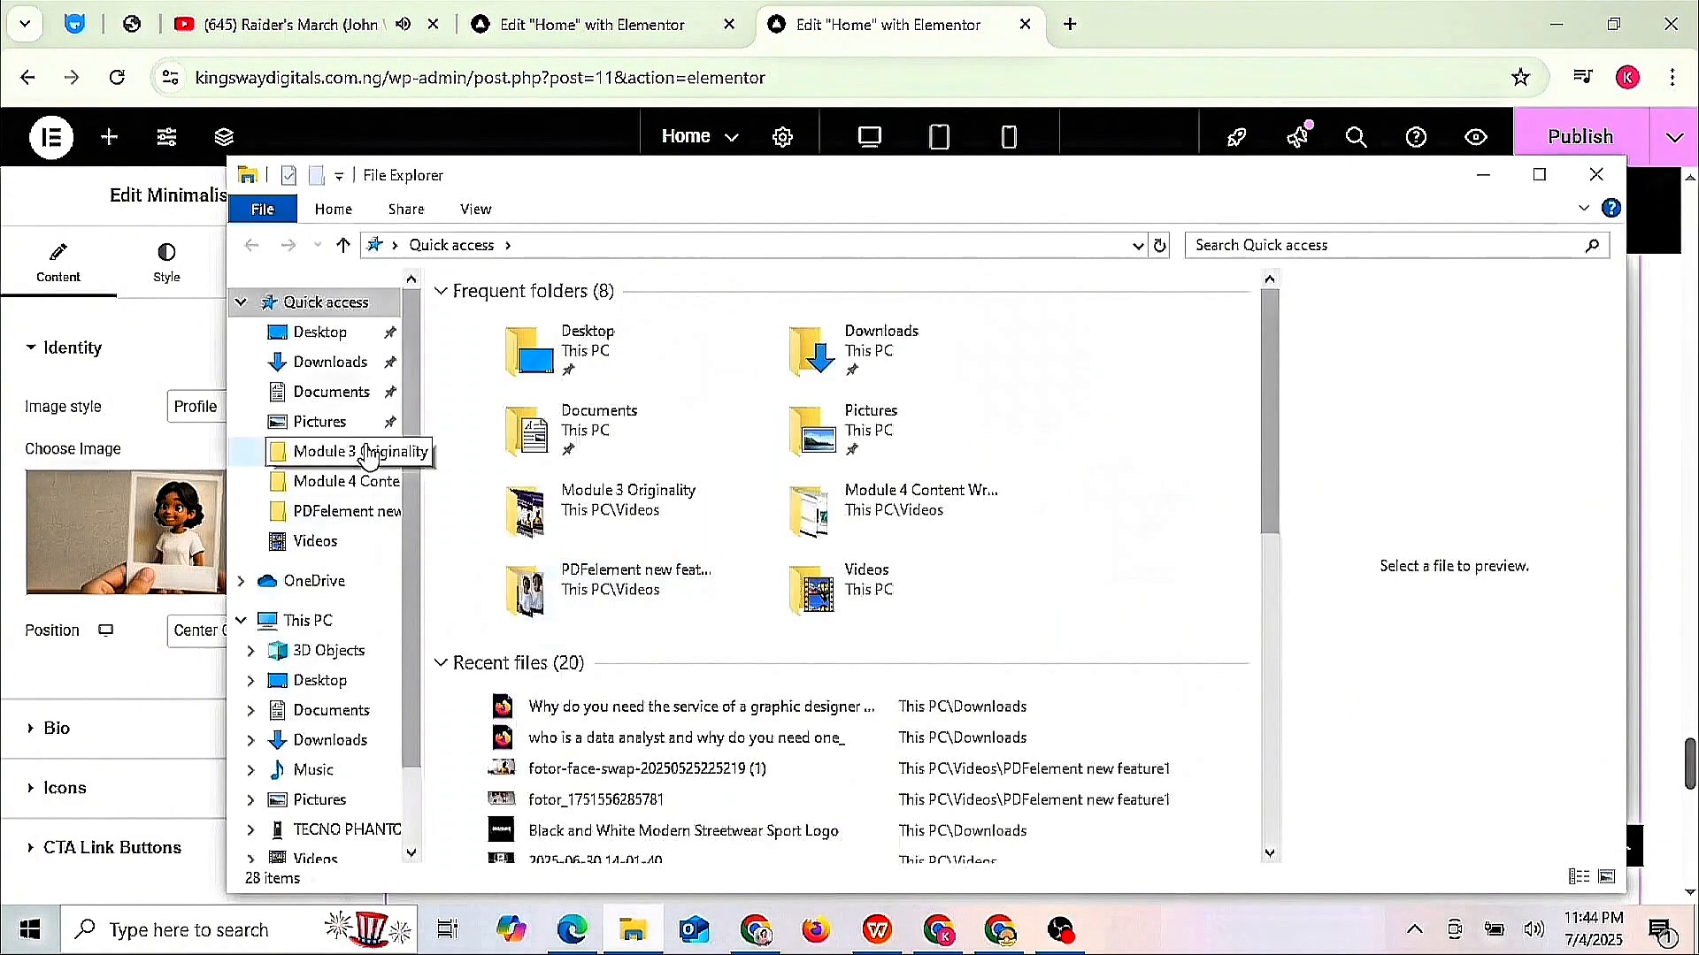
click(343, 828)
double_click(566, 307)
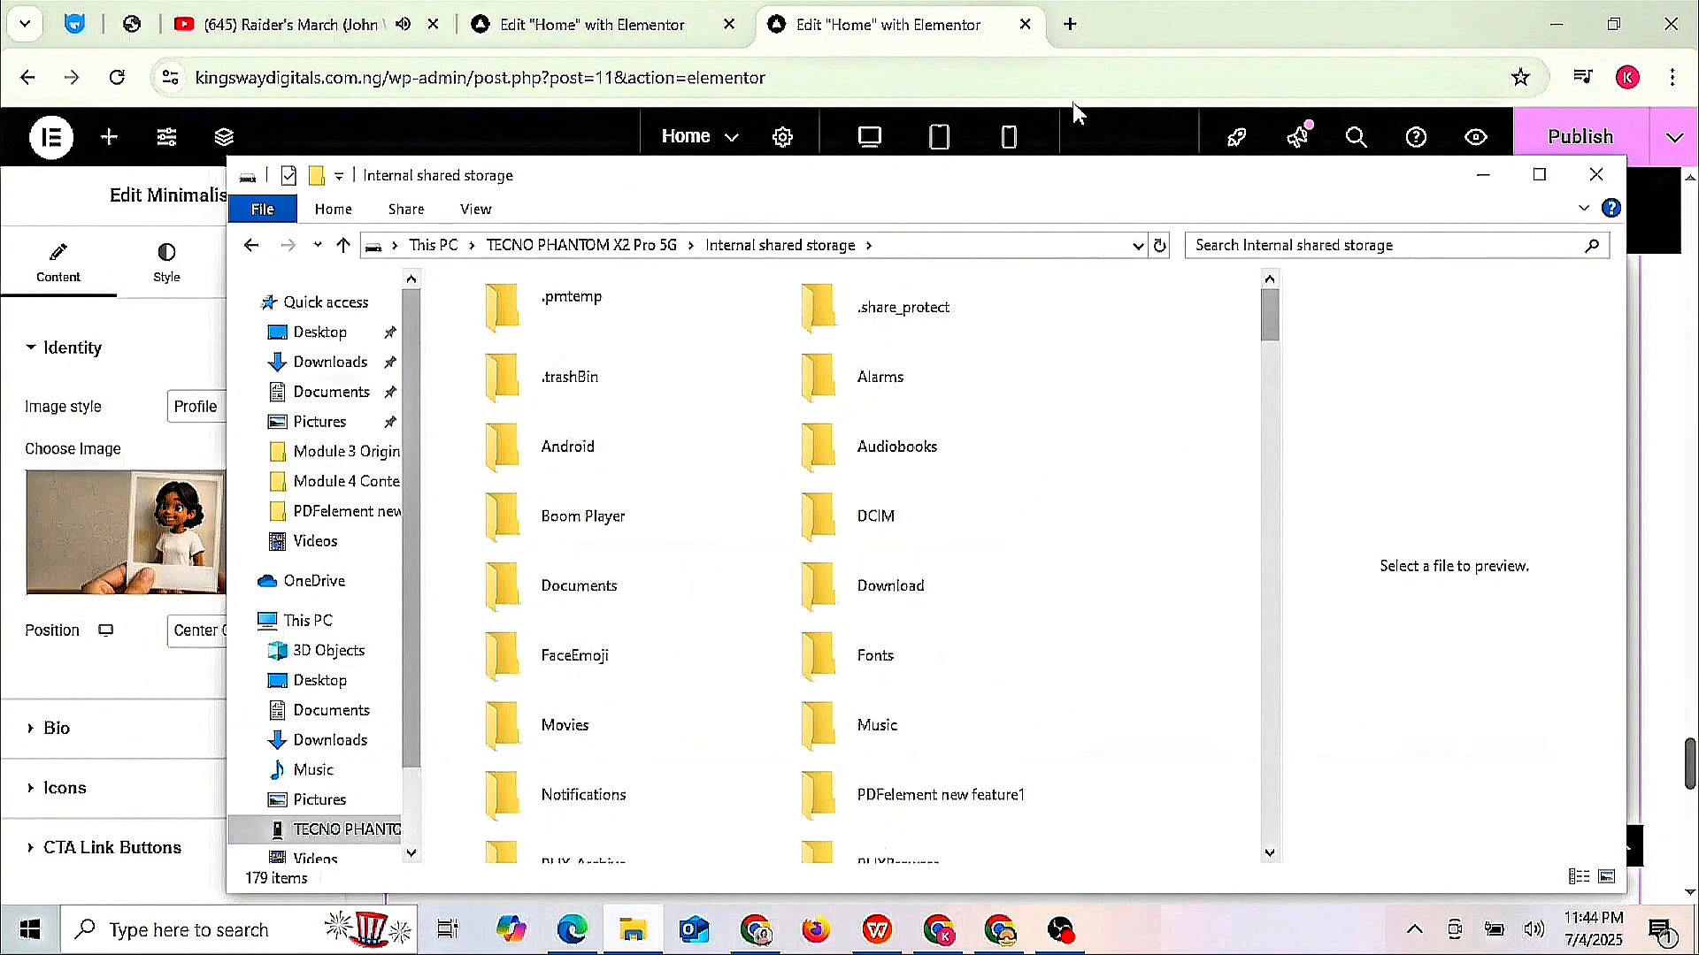
double_click(875, 518)
click(773, 660)
scroll(965, 436, down, 1)
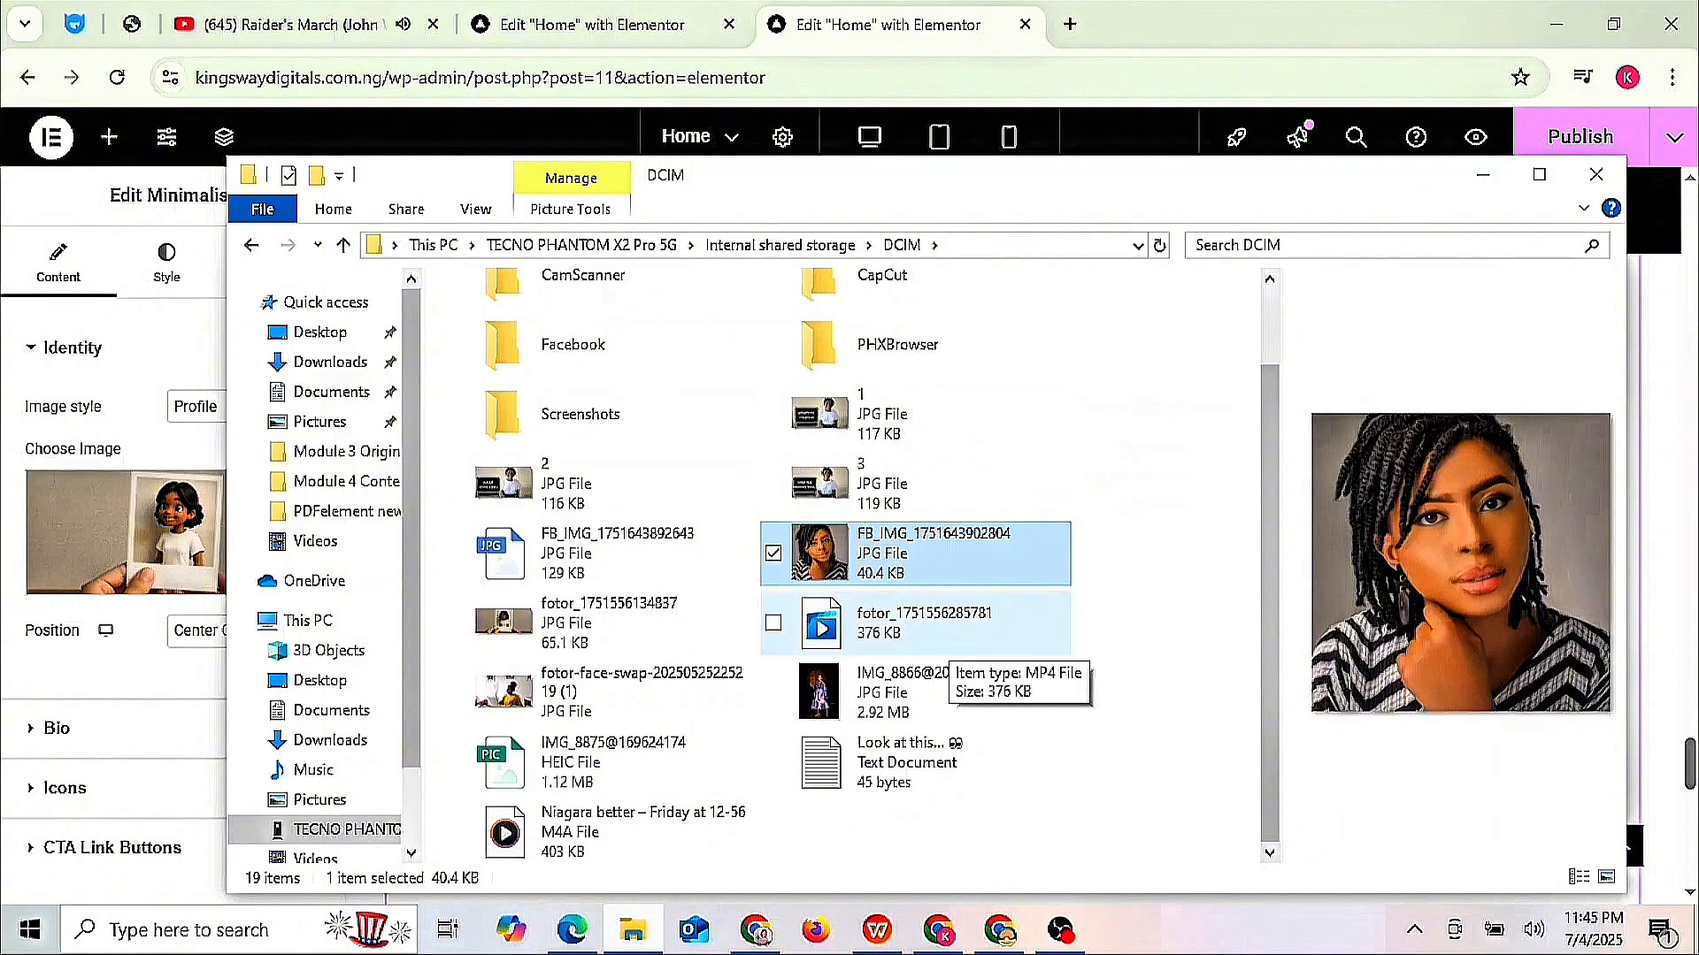
click(457, 553)
click(329, 544)
right_click(837, 555)
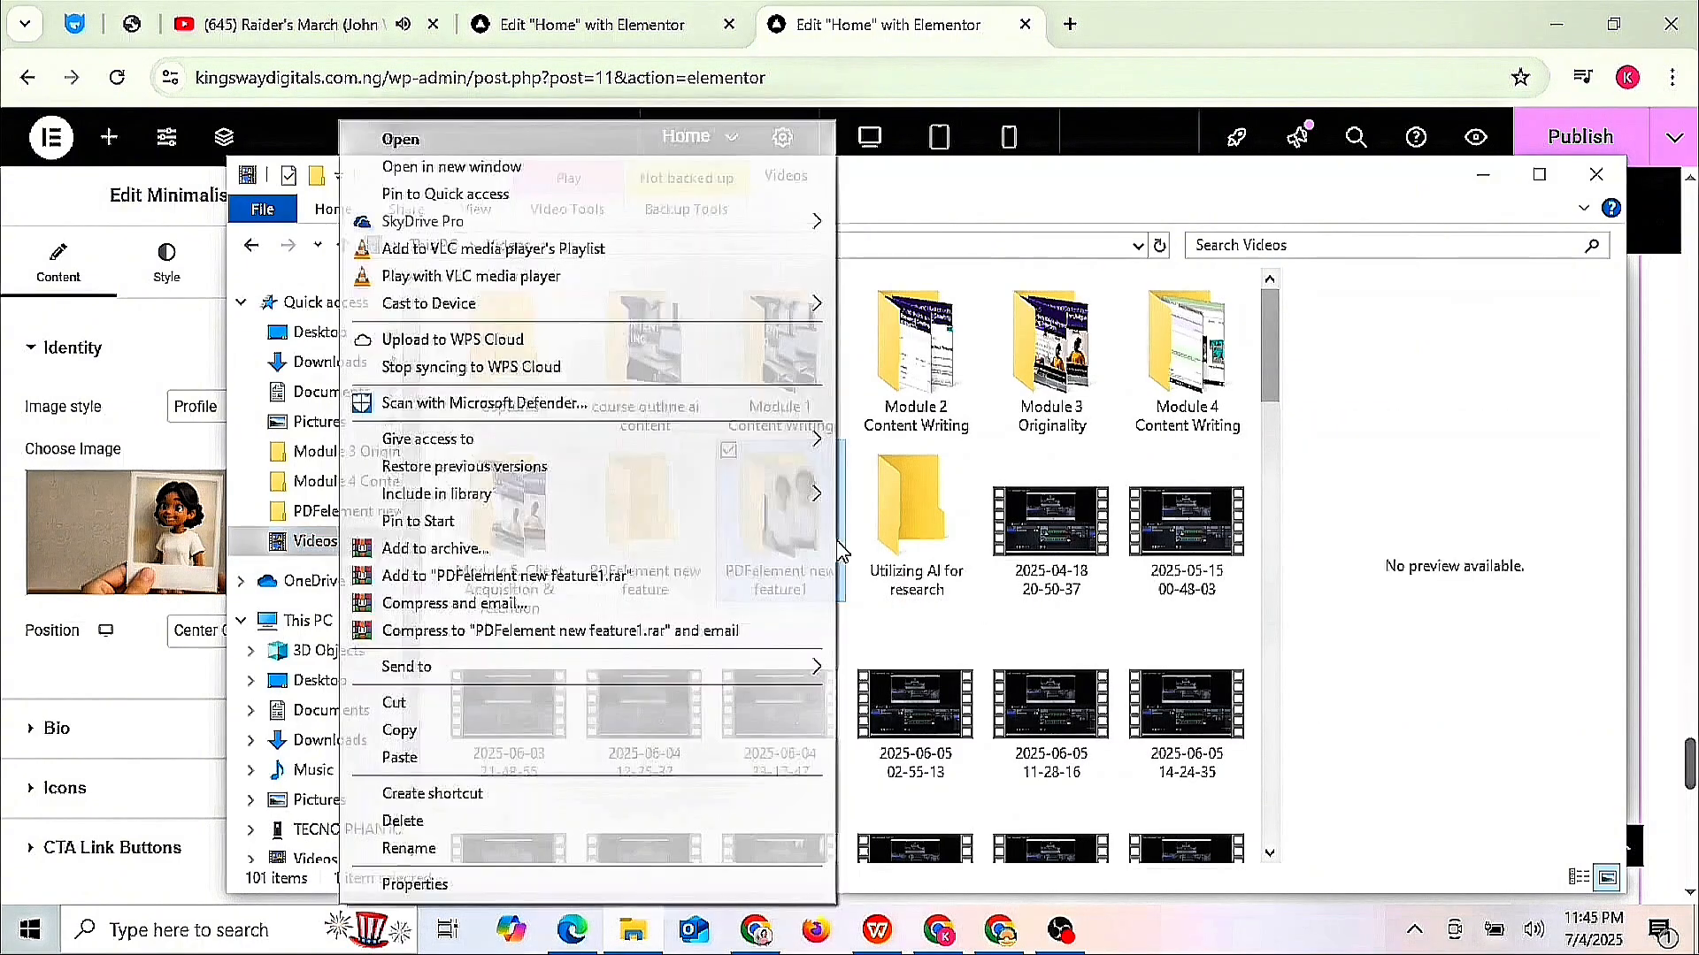
click(429, 759)
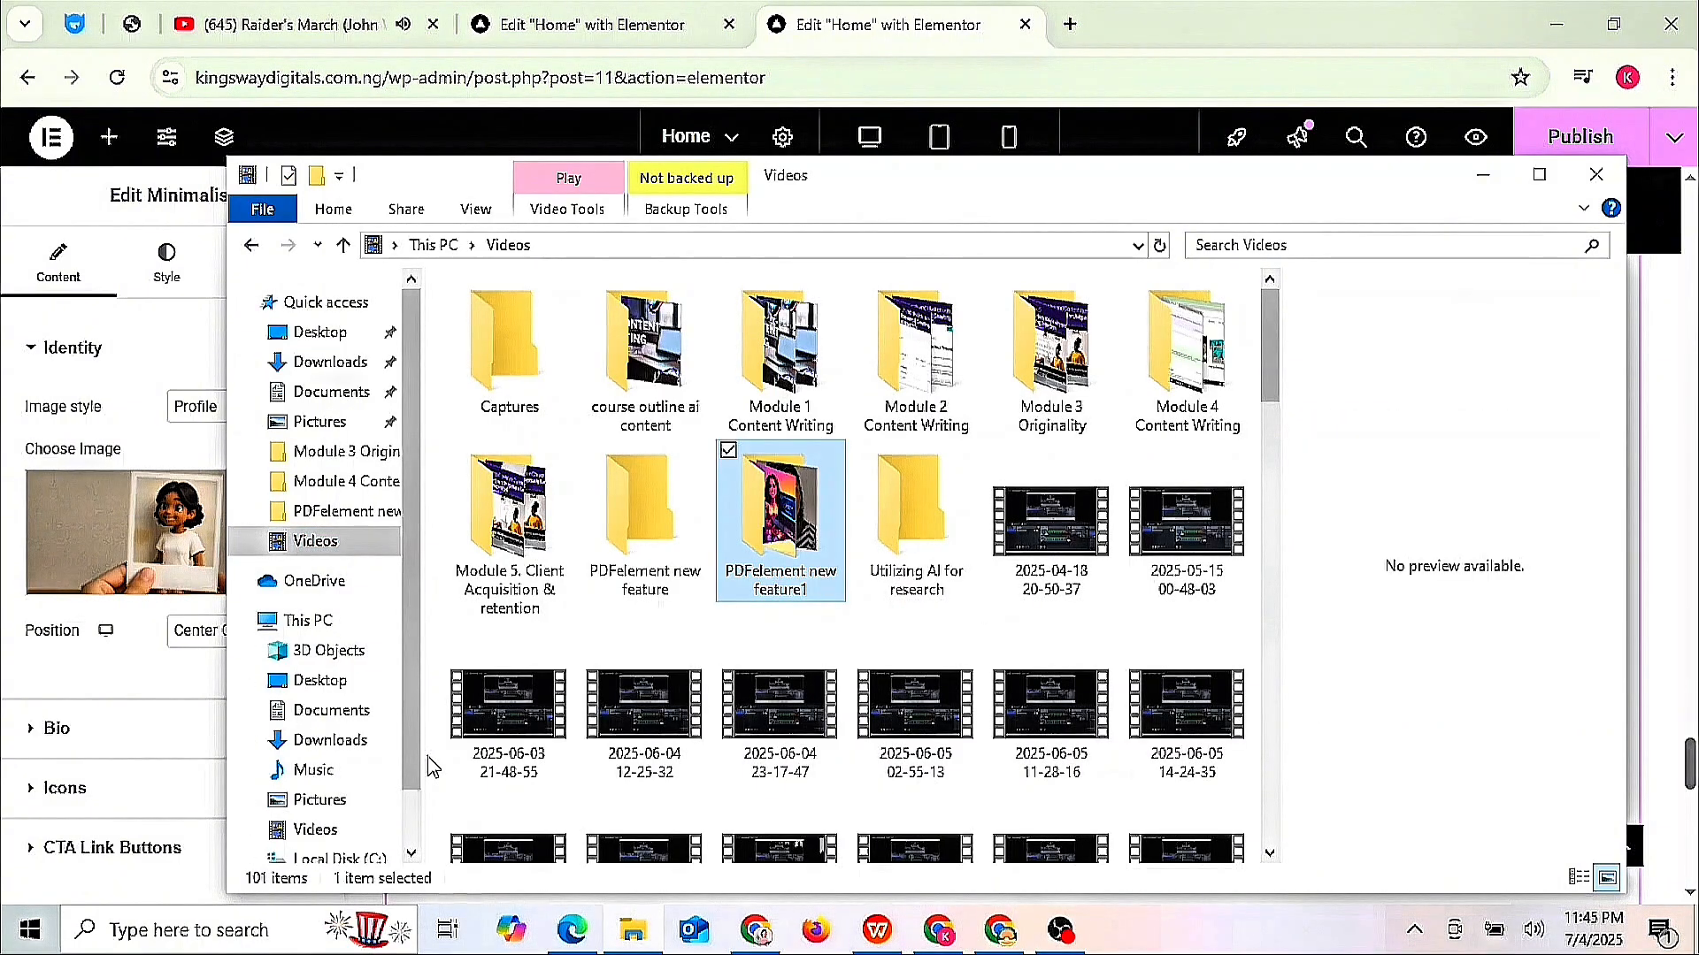
click(1596, 174)
click(249, 590)
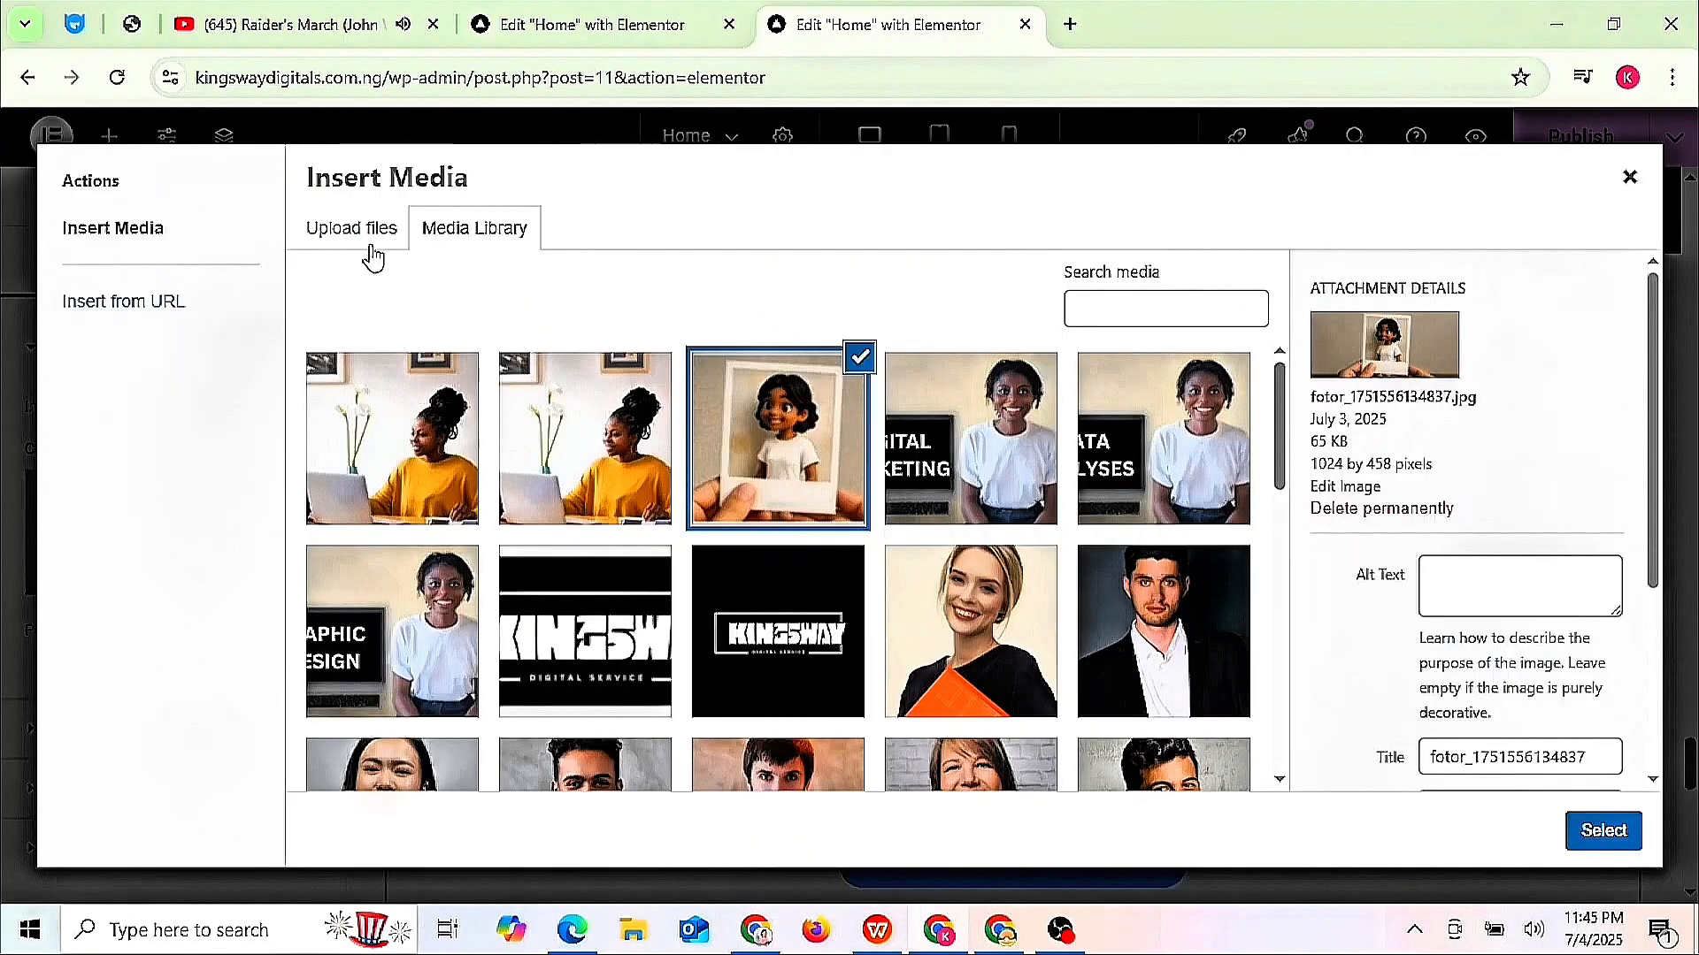
click(366, 237)
click(980, 536)
click(110, 425)
click(449, 478)
double_click(319, 259)
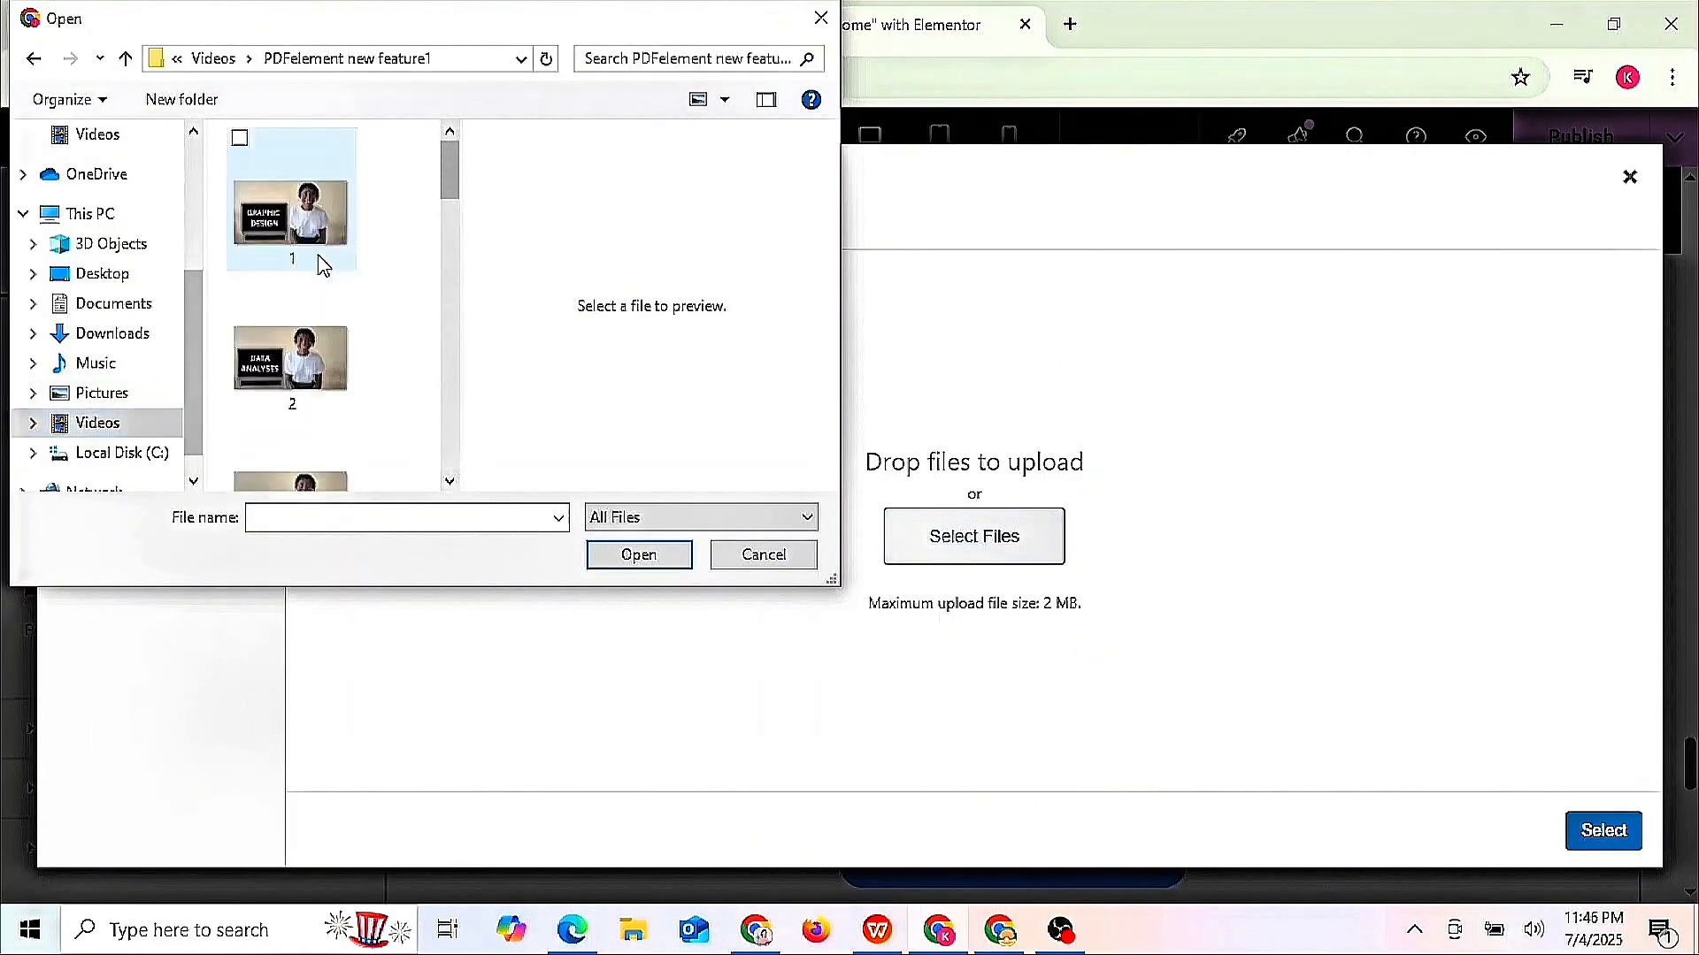
click(456, 478)
click(449, 131)
click(449, 481)
click(450, 131)
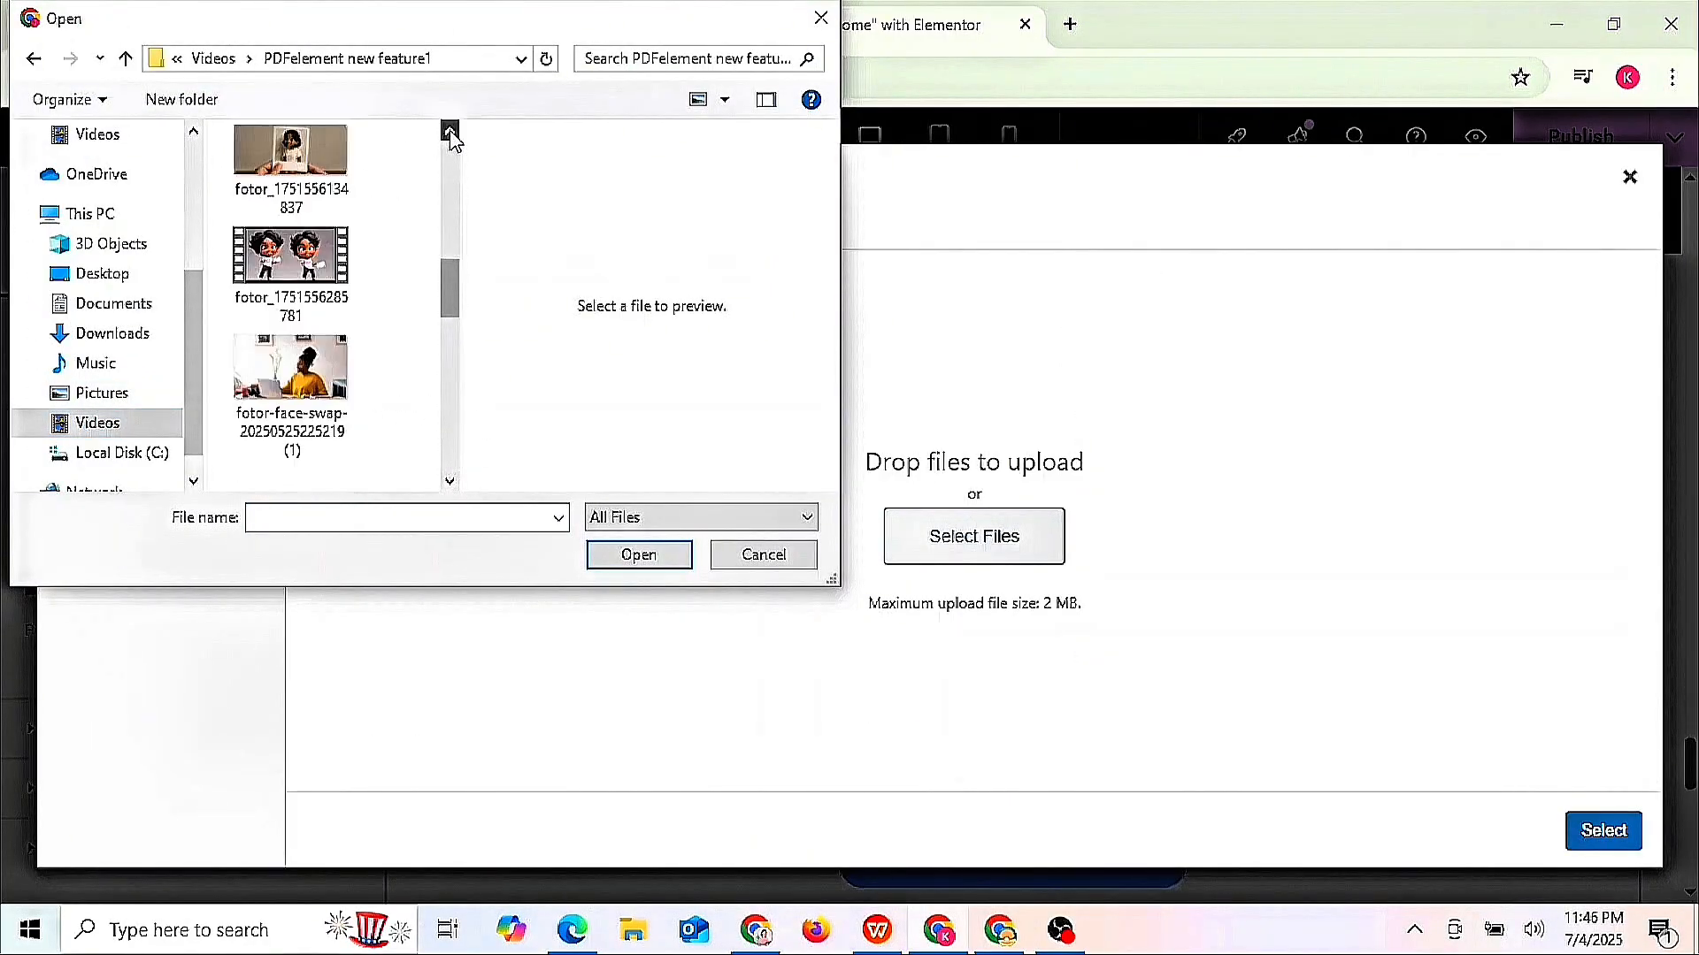
click(291, 186)
click(639, 555)
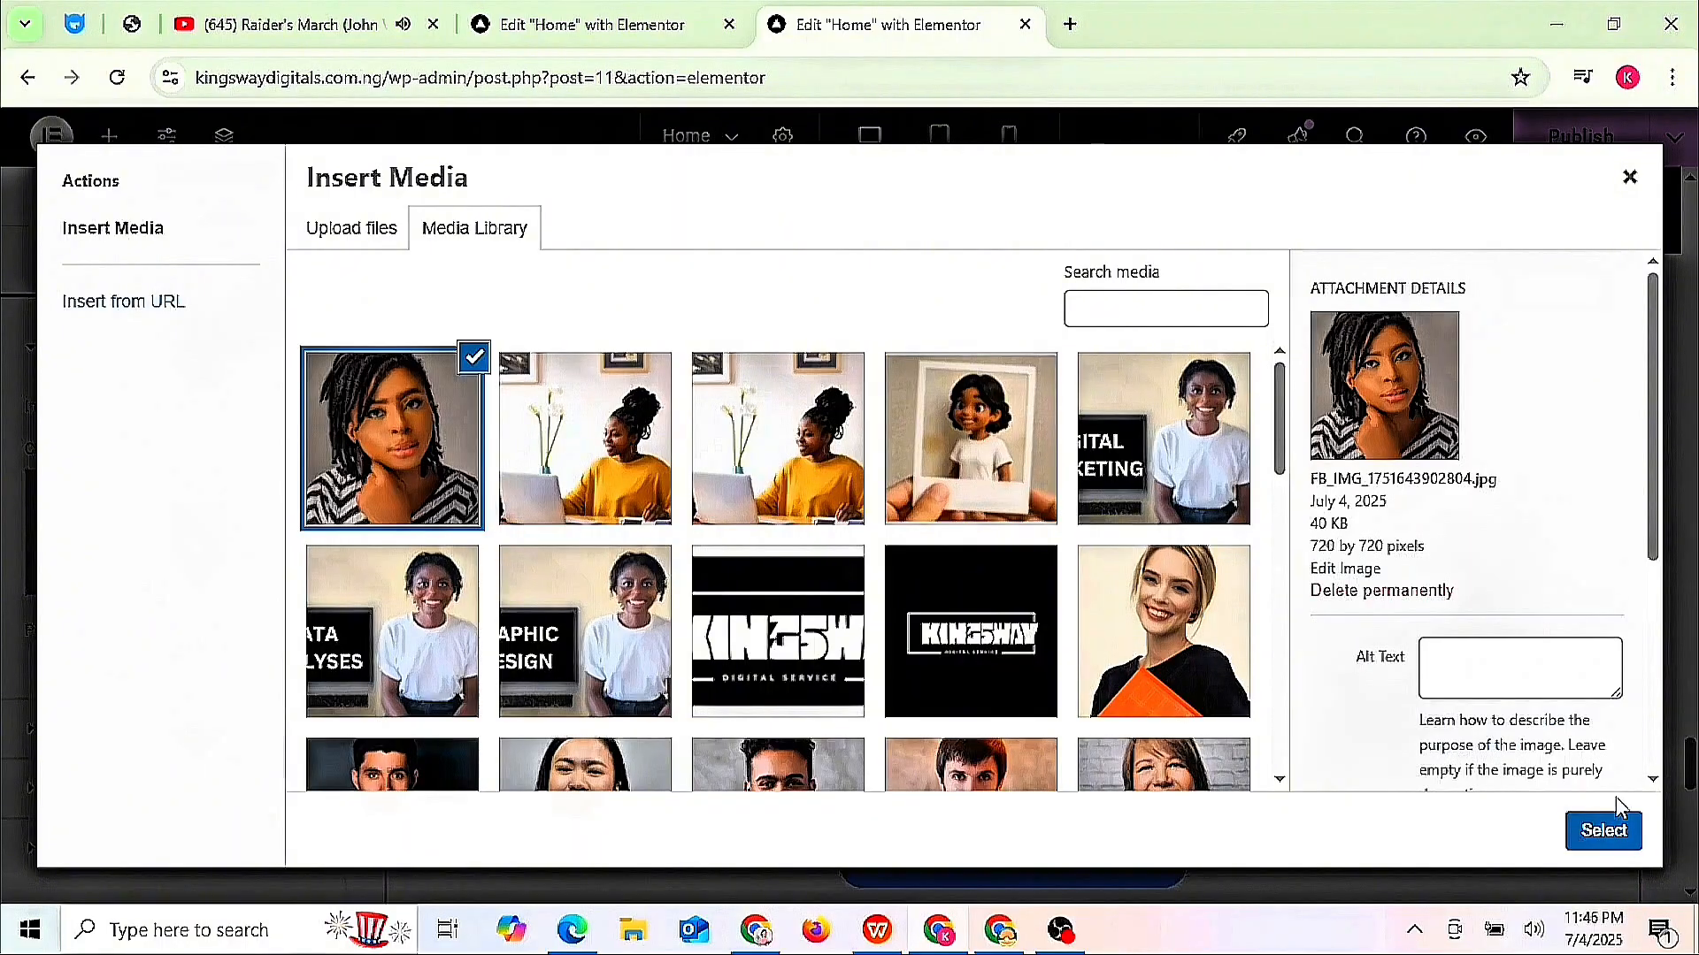
click(1603, 830)
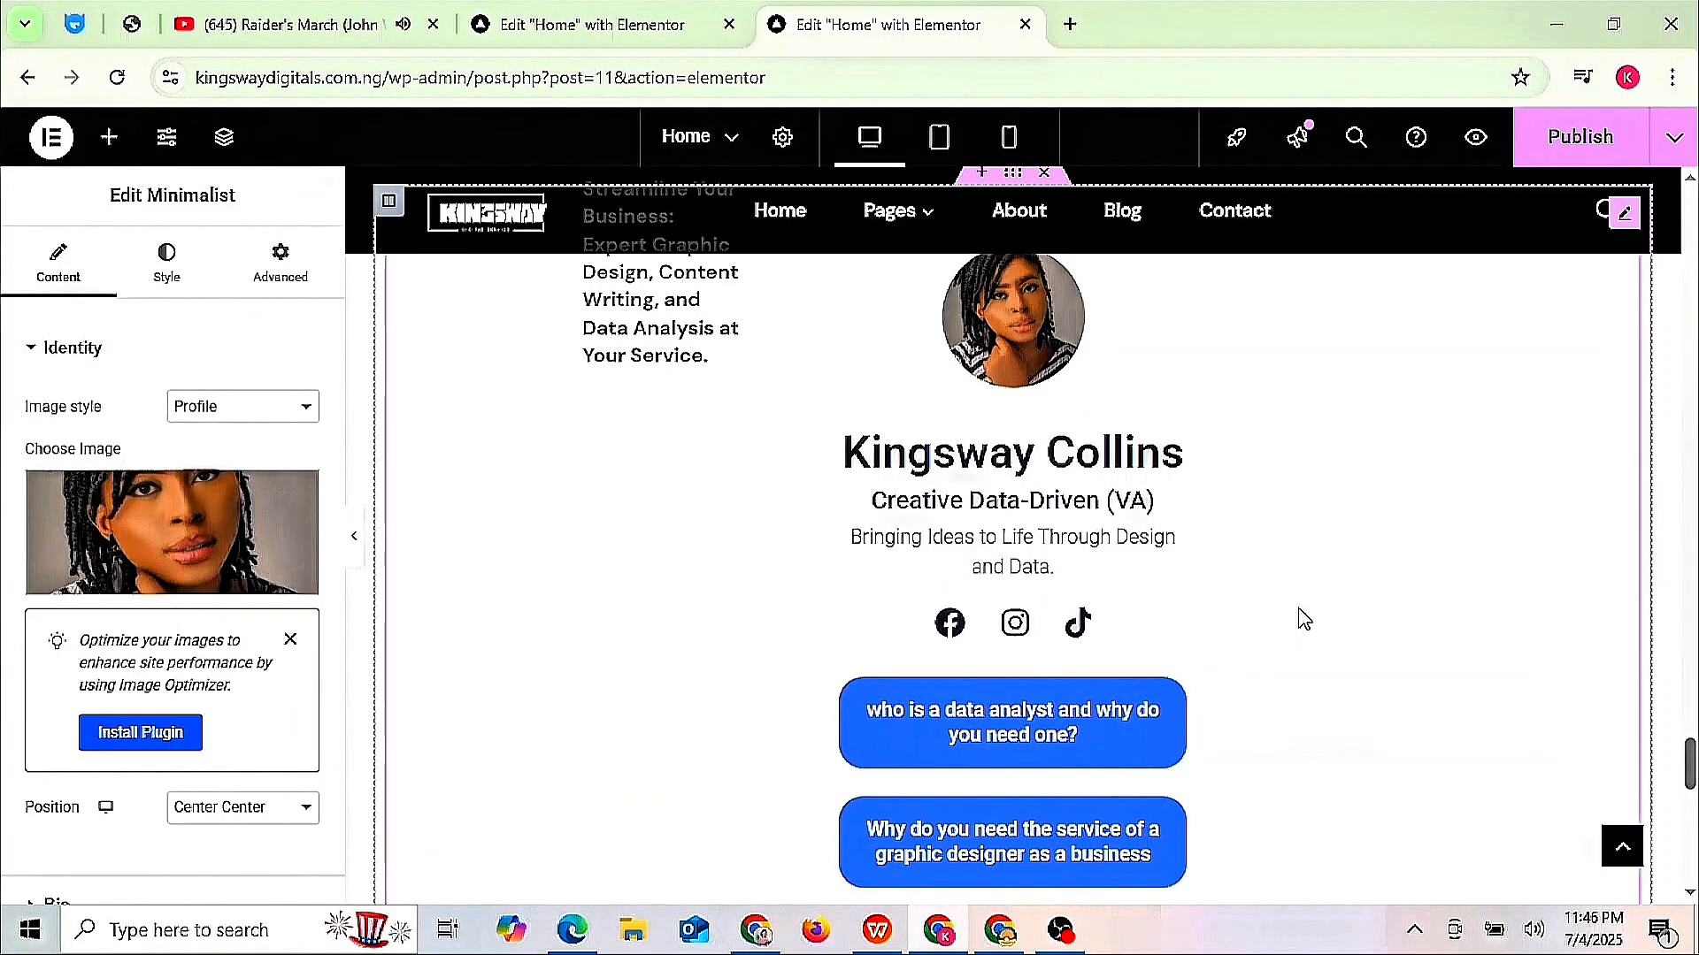
- Delete the FACEBOOK button section above the profile card in the preview
scroll(1303, 619, up, 5)
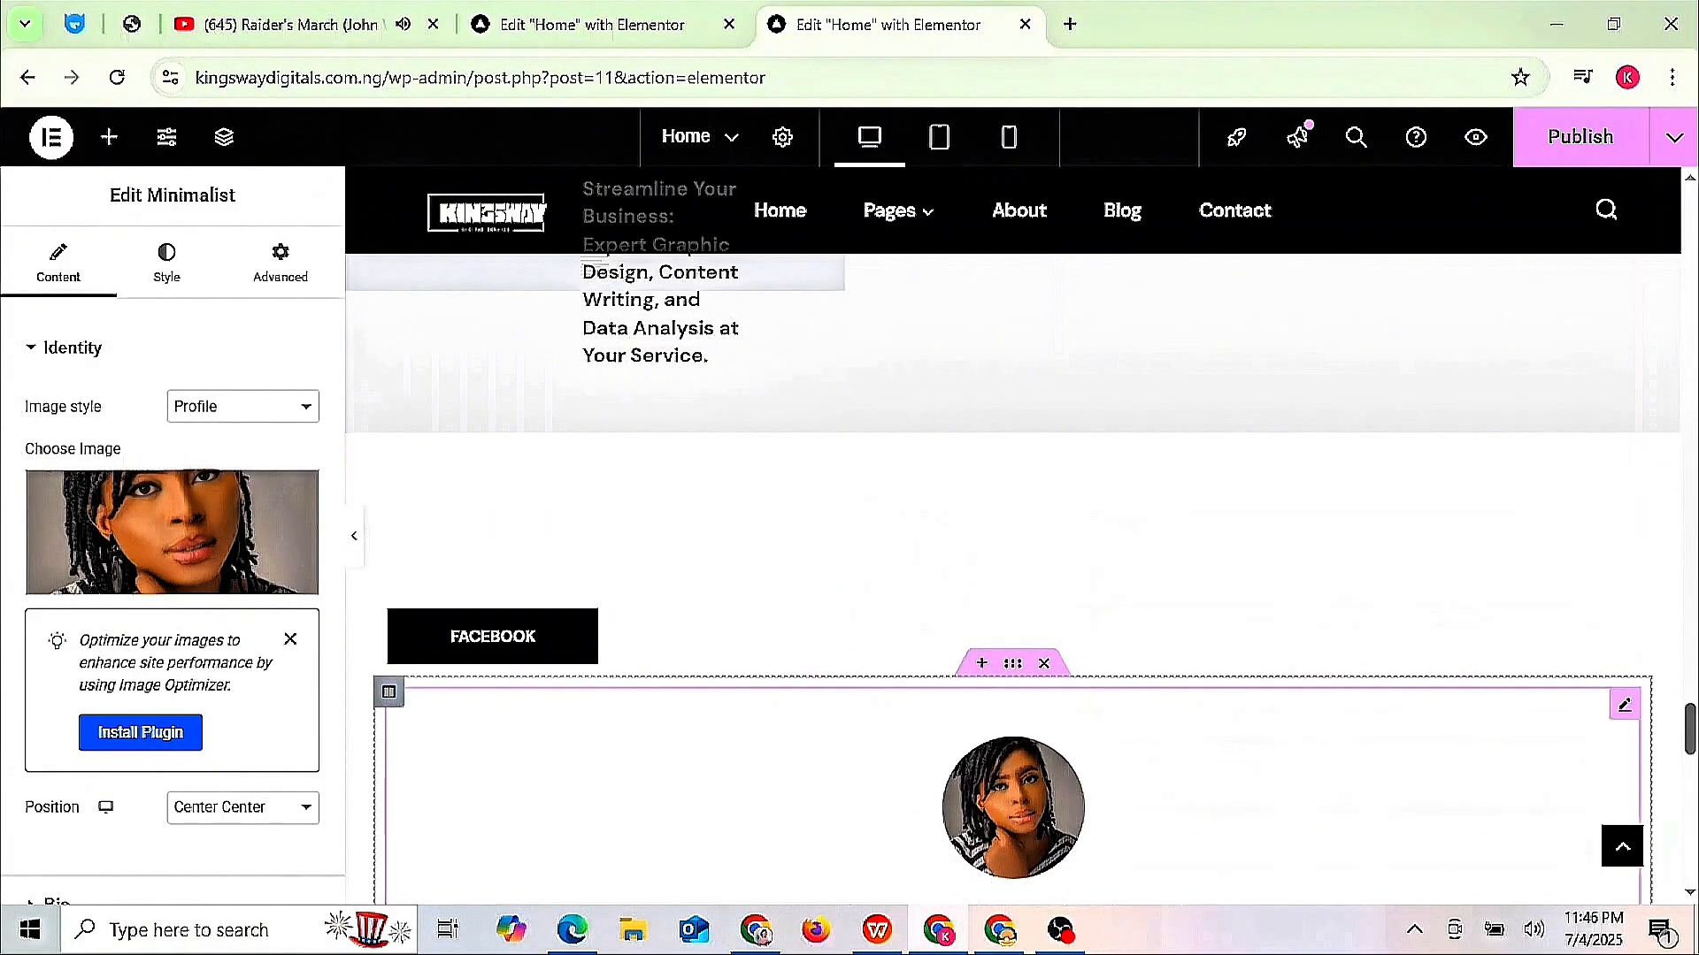
scroll(1289, 527, down, 3)
scroll(1289, 527, up, 3)
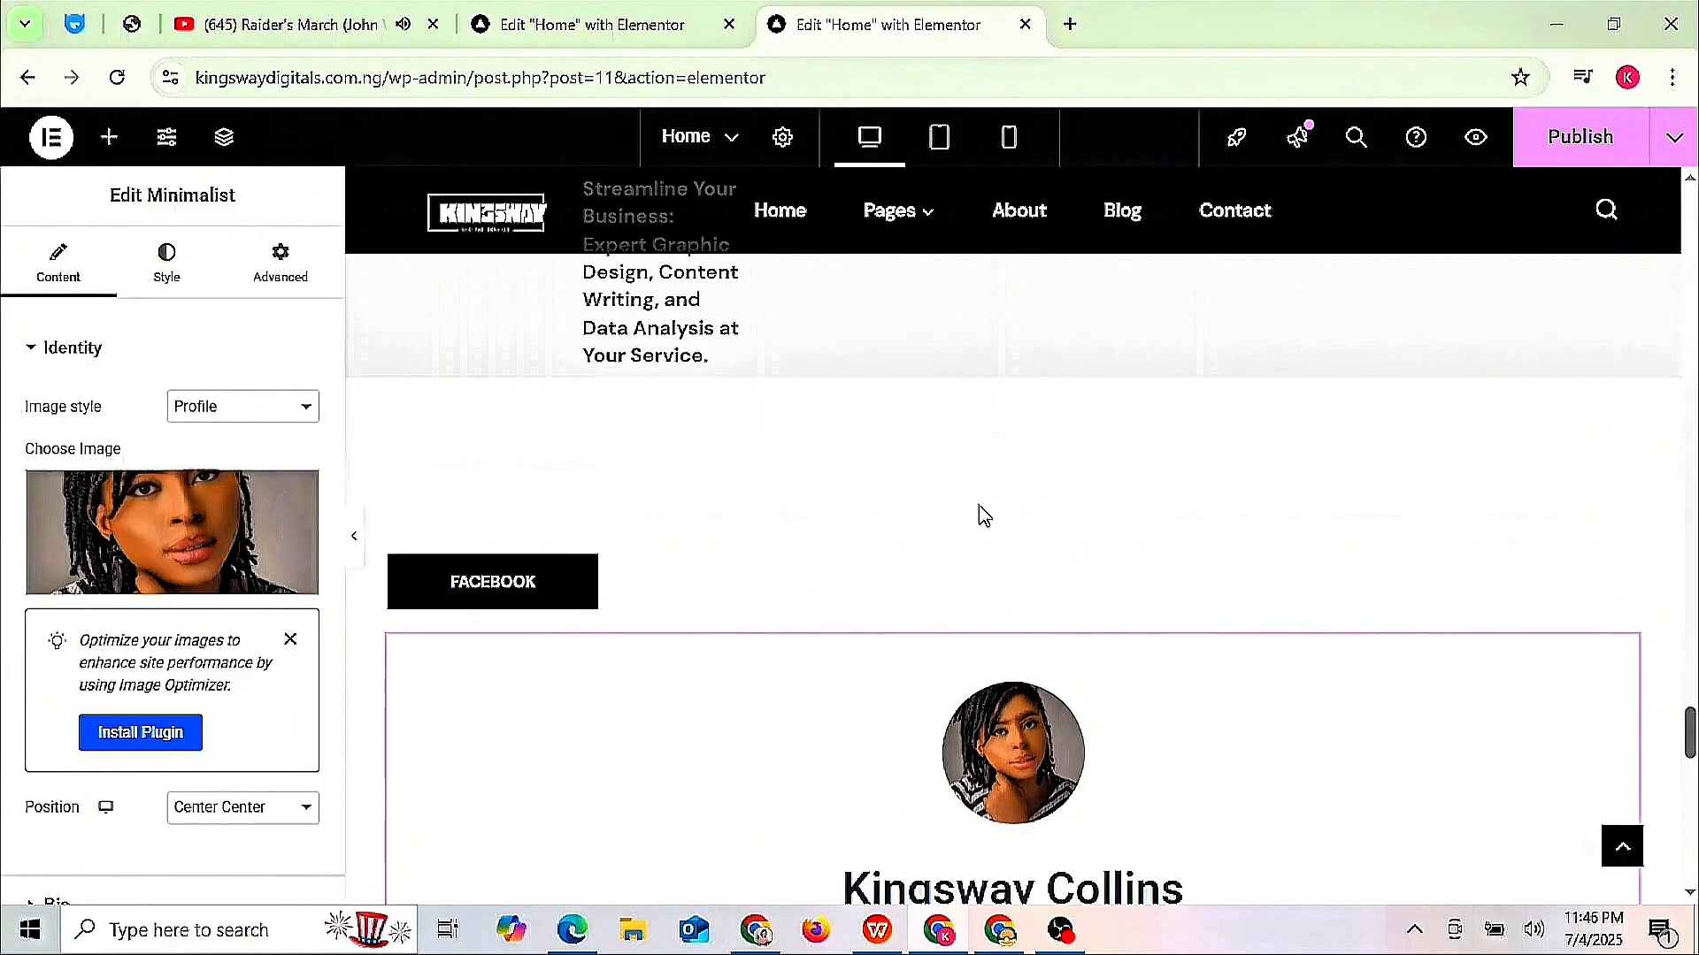
click(1047, 530)
scroll(1053, 540, up, 7)
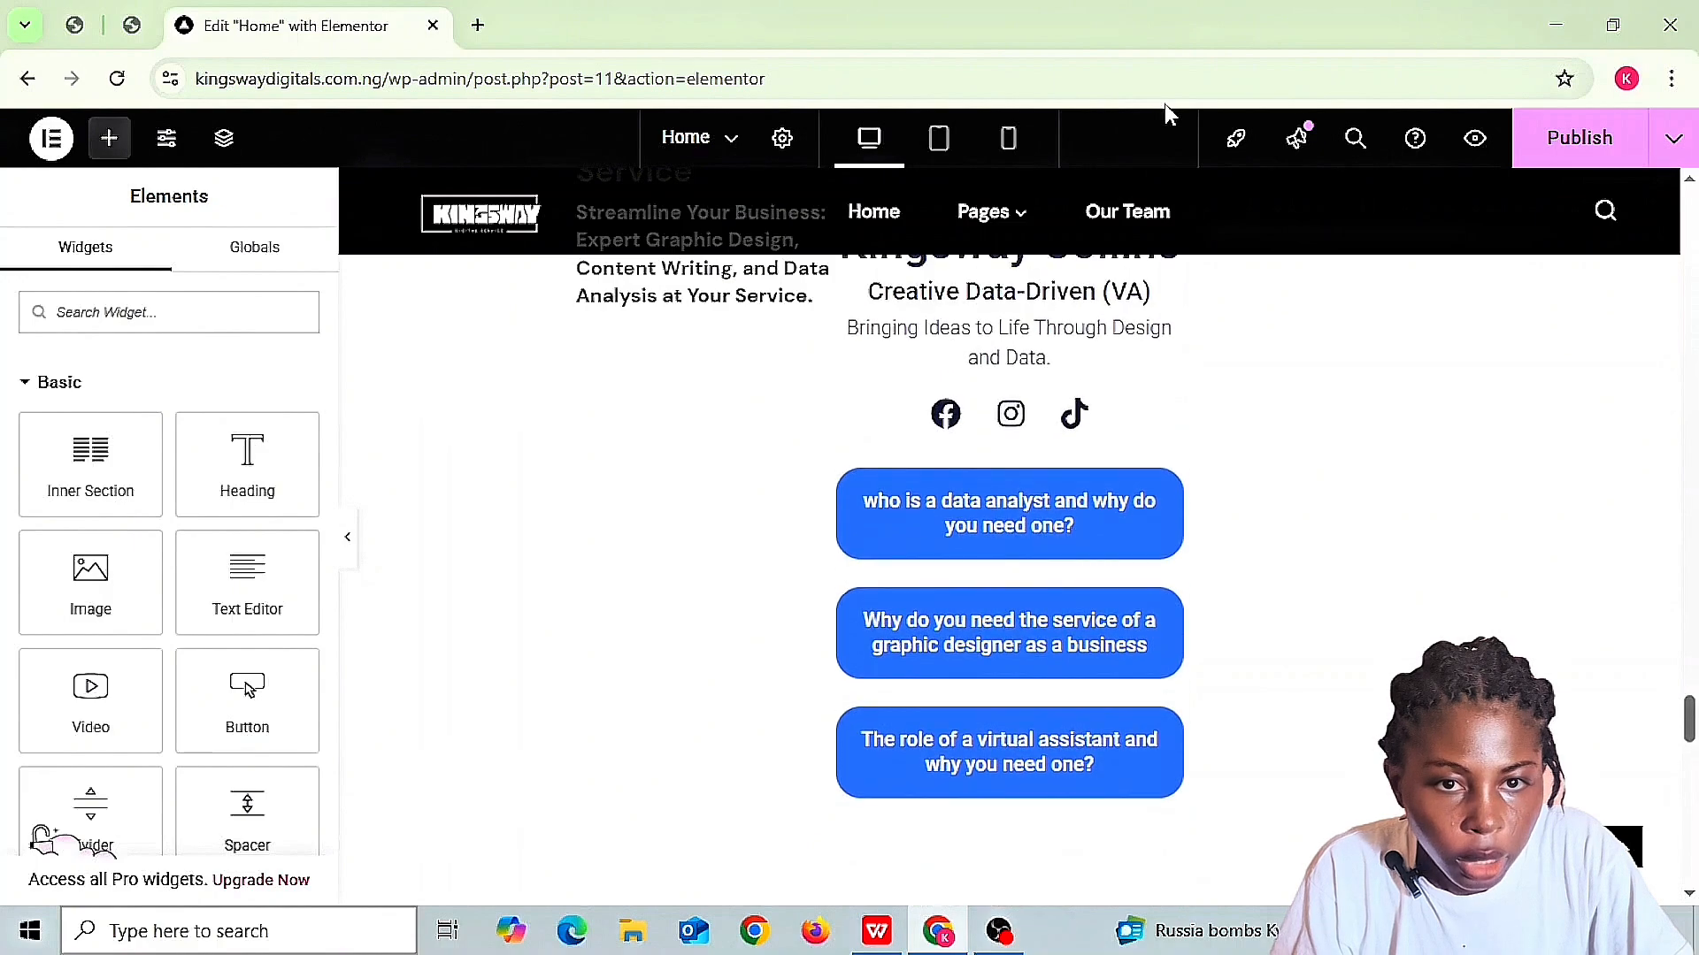
- Delete the Sara Parker section, then dismiss the structure picker for the leftover empty section
scroll(1511, 347, down, 5)
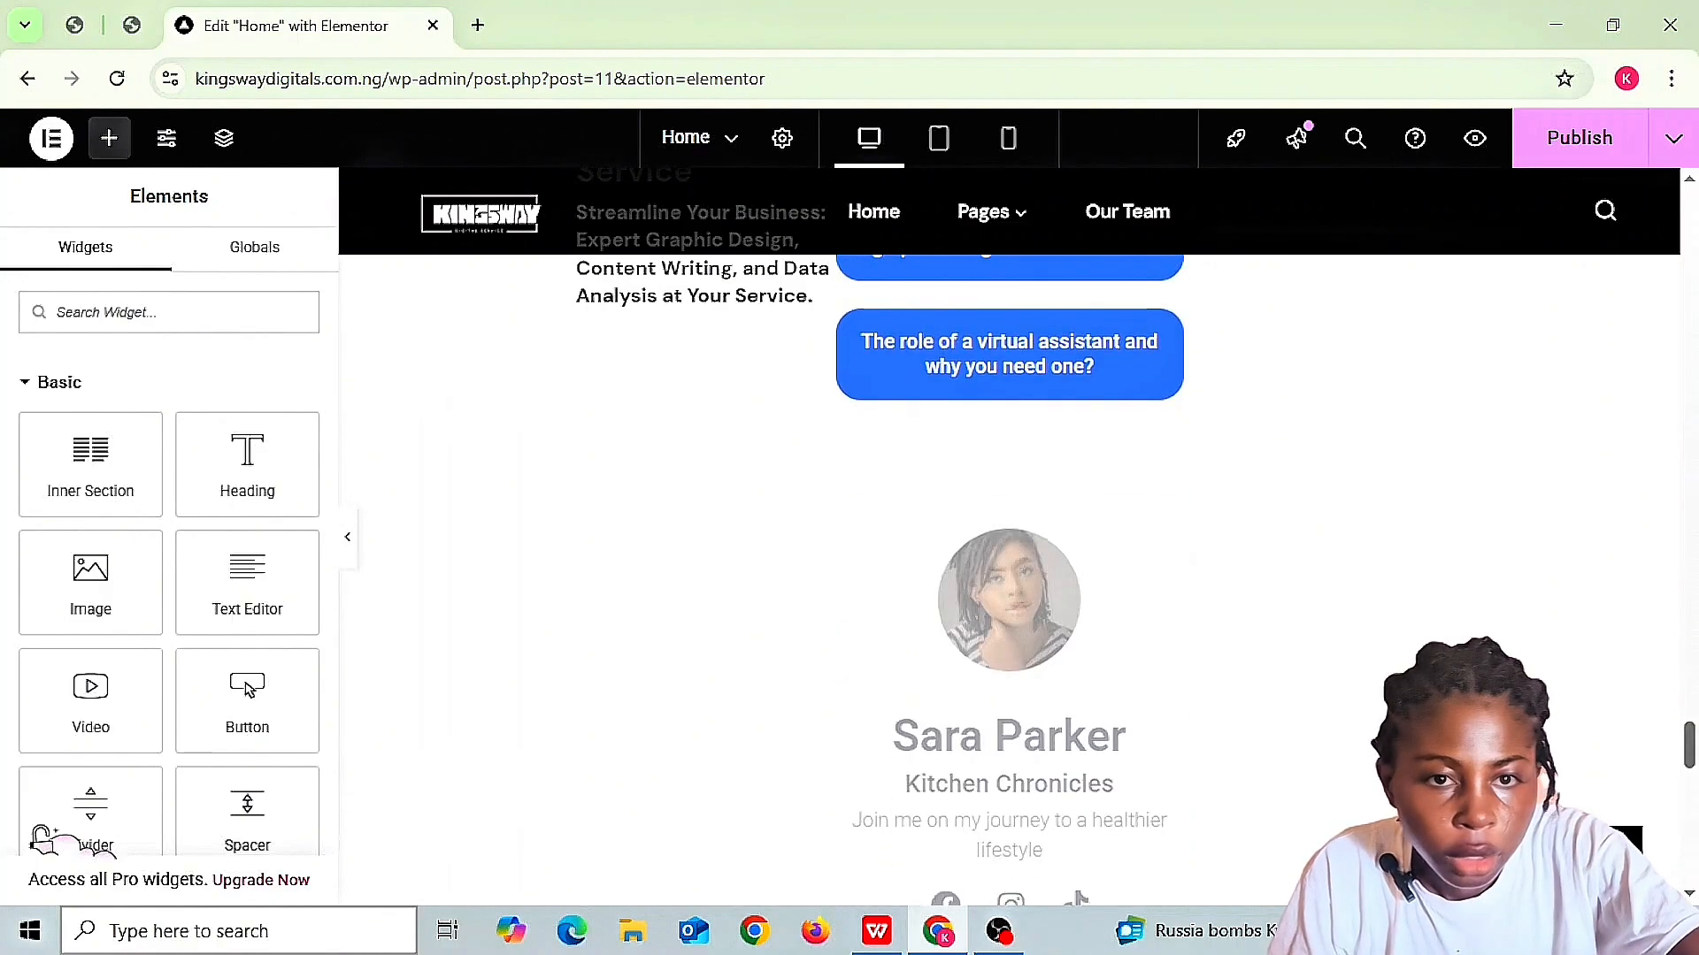
scroll(1511, 346, up, 4)
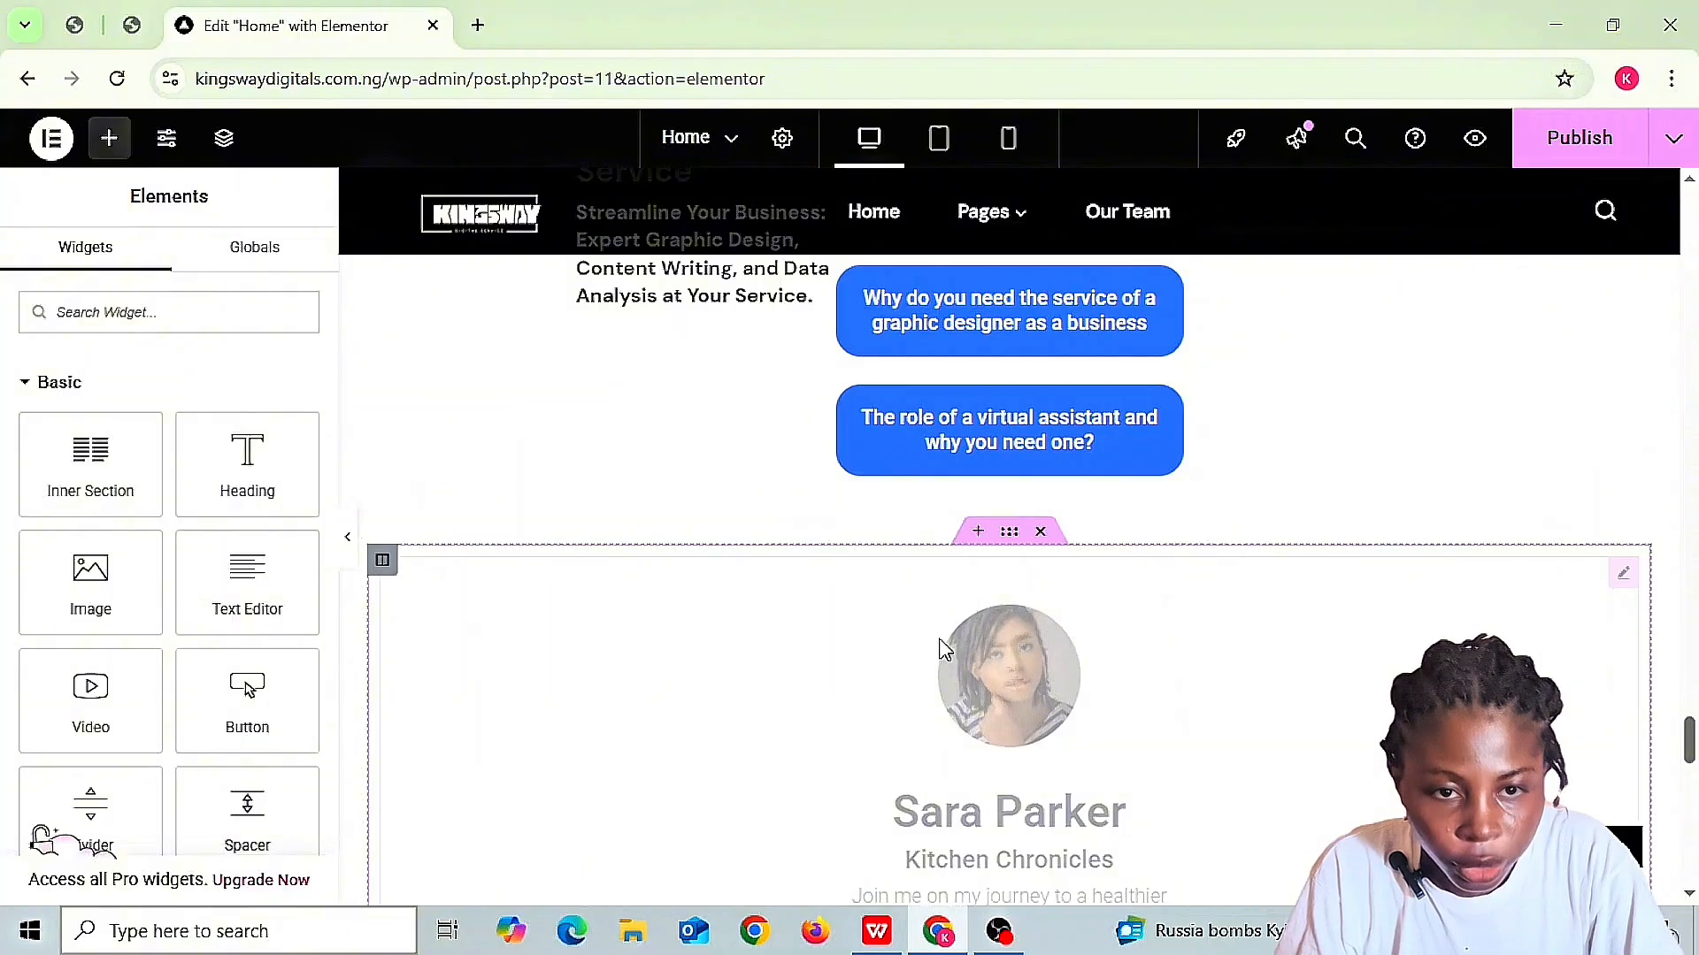
click(1041, 531)
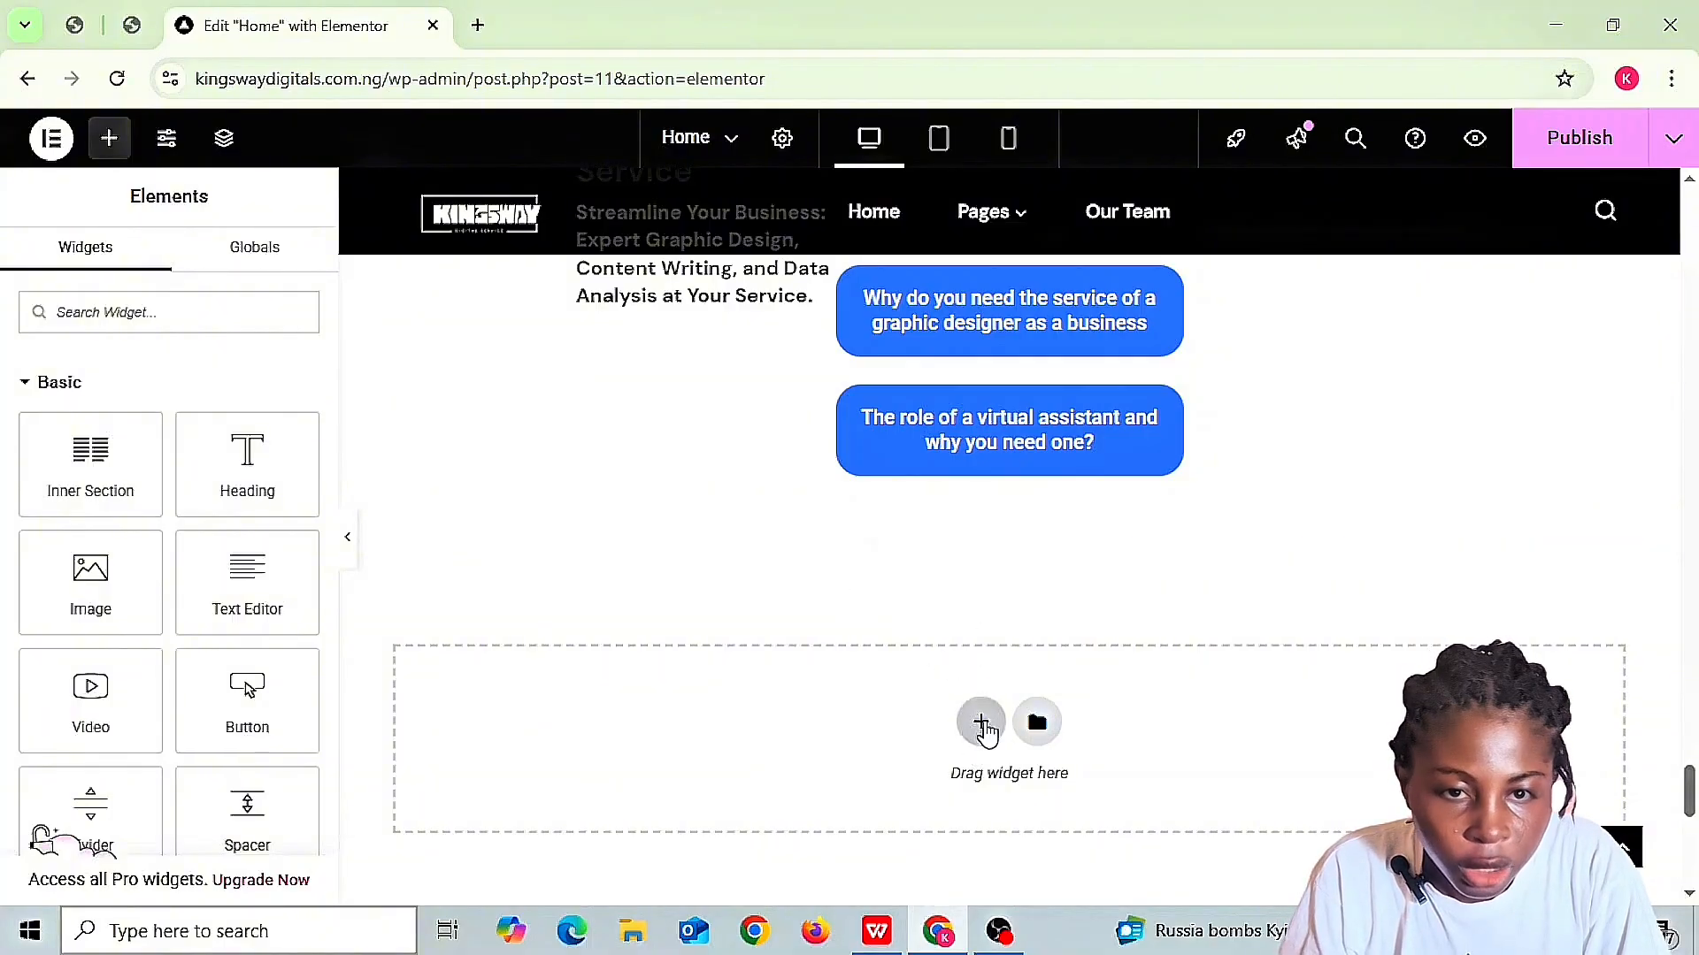
click(973, 728)
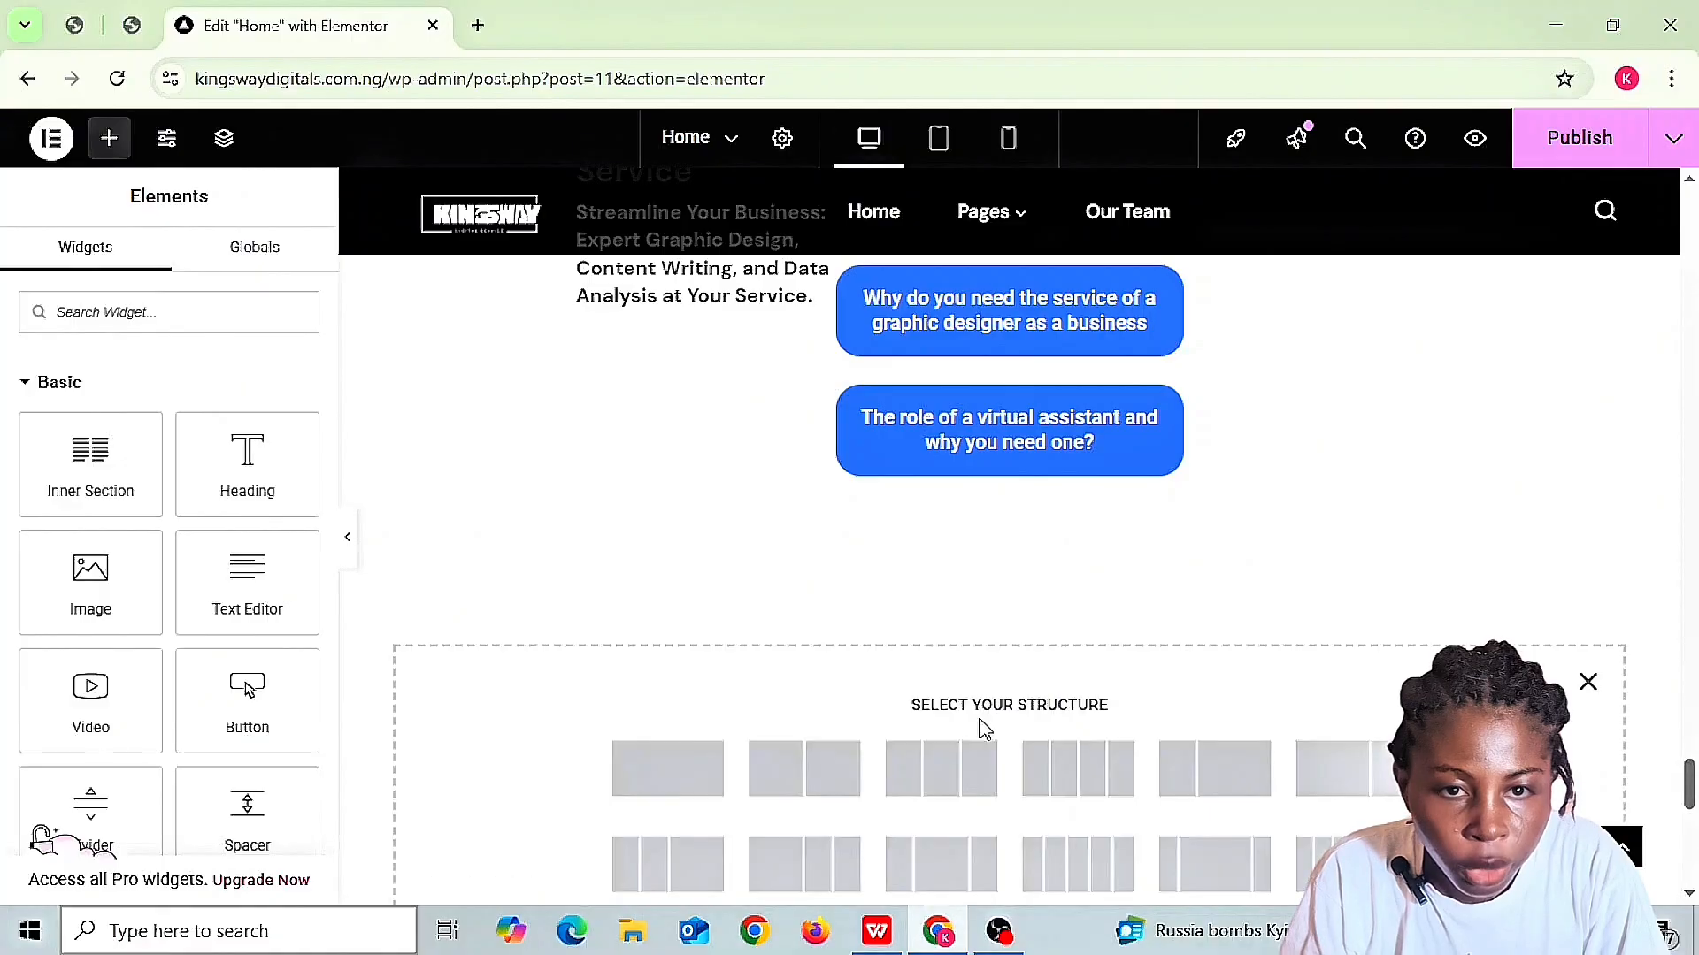
scroll(984, 727, down, 3)
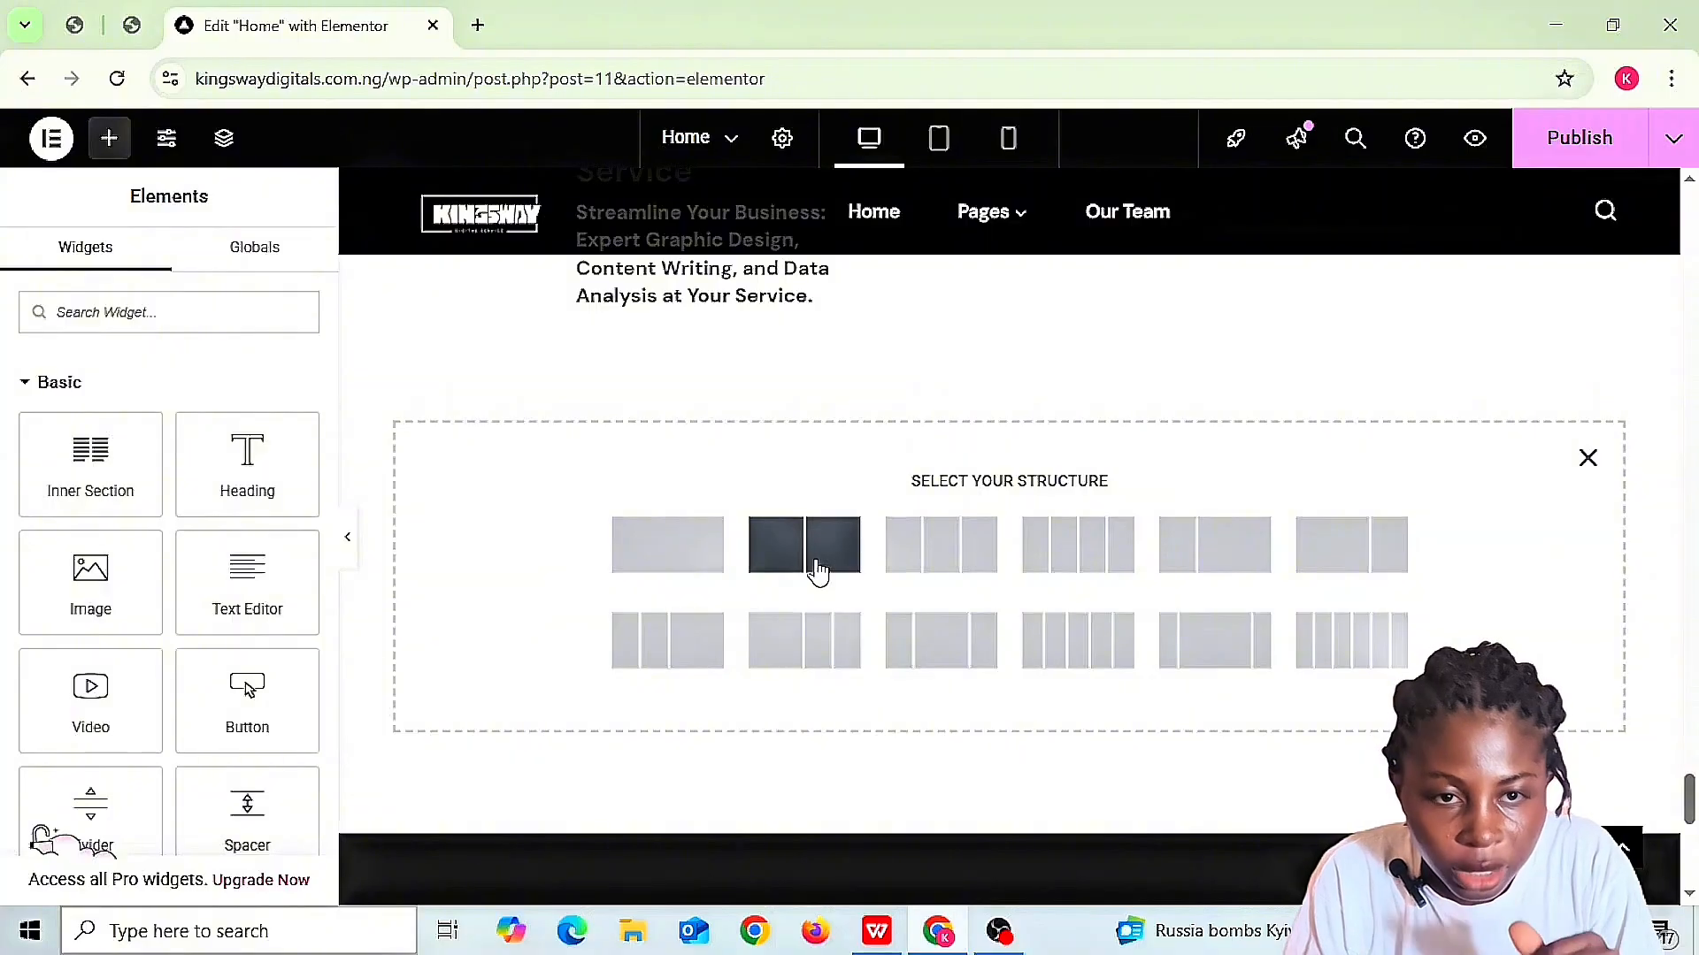
click(1588, 458)
- Visit the live Kingsway Digital Service site from the Dashboard and launch Customize from the admin bar
scroll(1596, 470, down, 2)
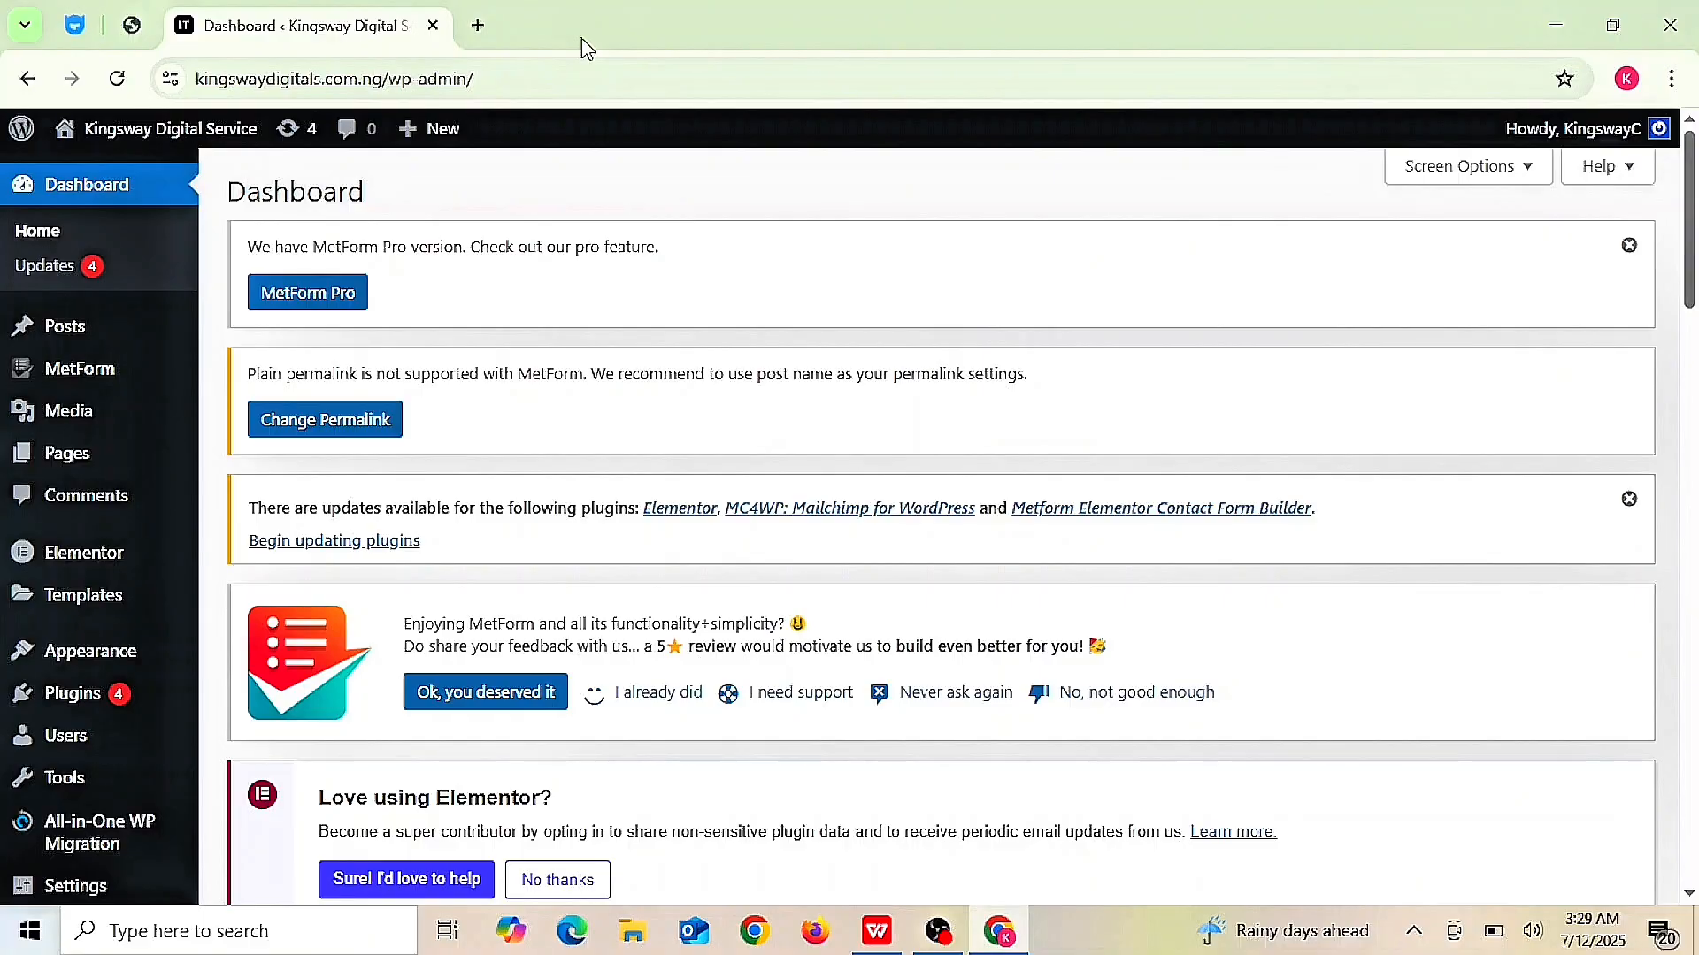
mouse_move(119, 142)
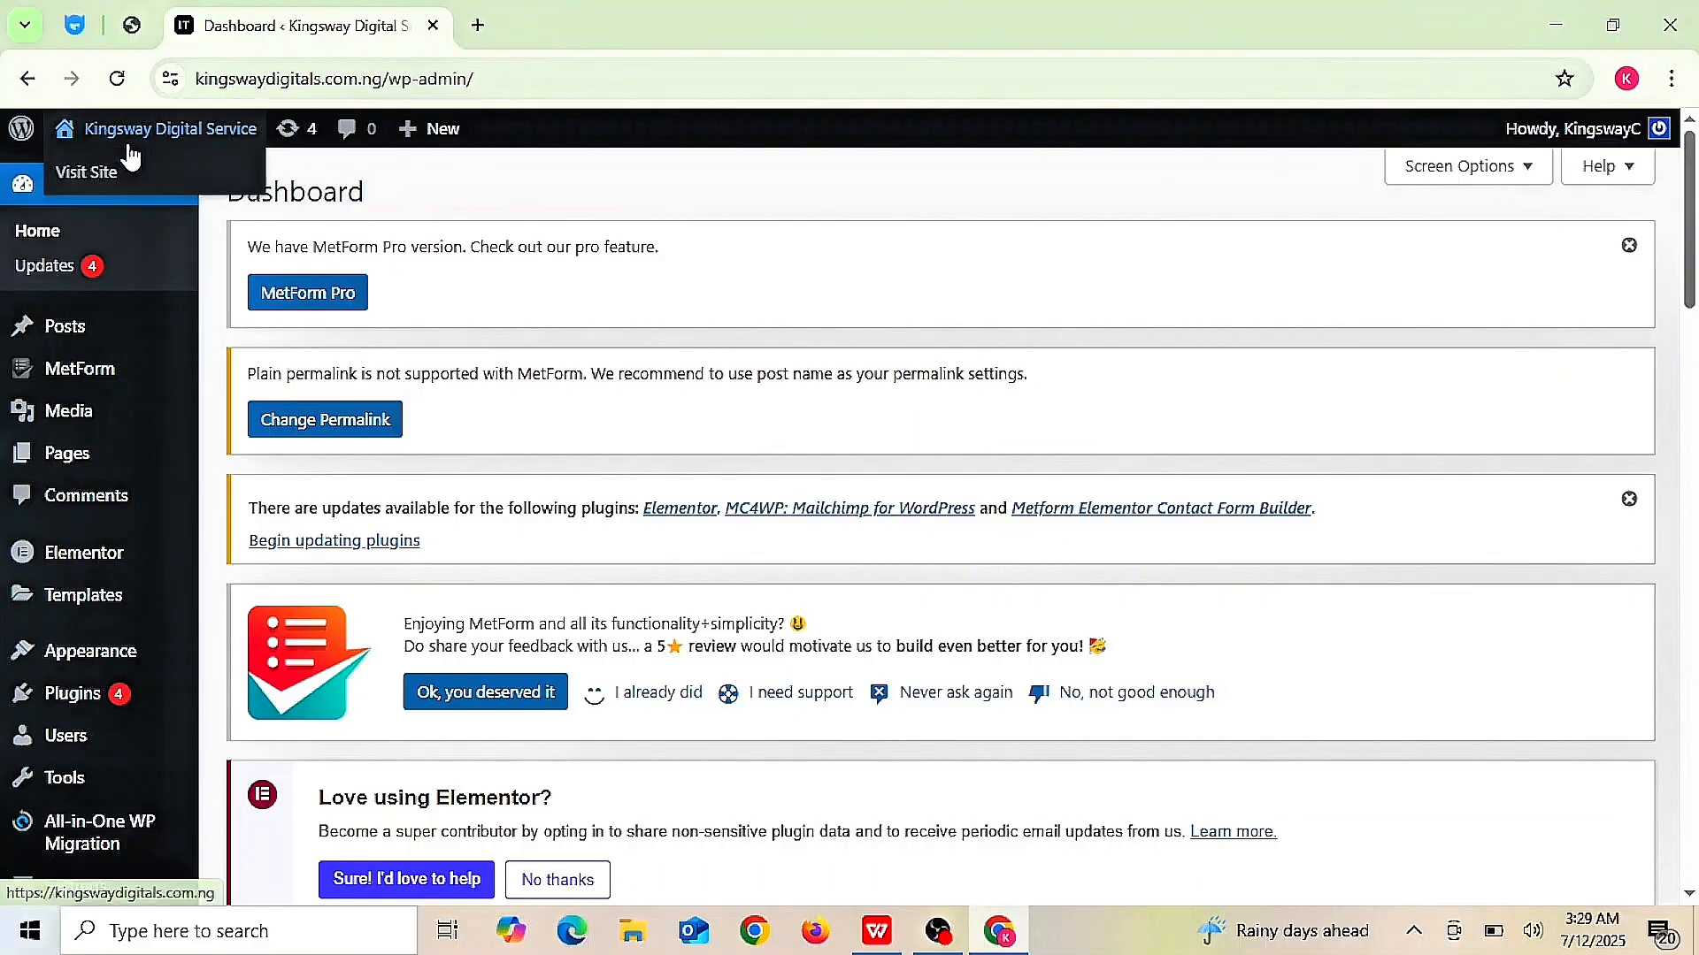
click(92, 187)
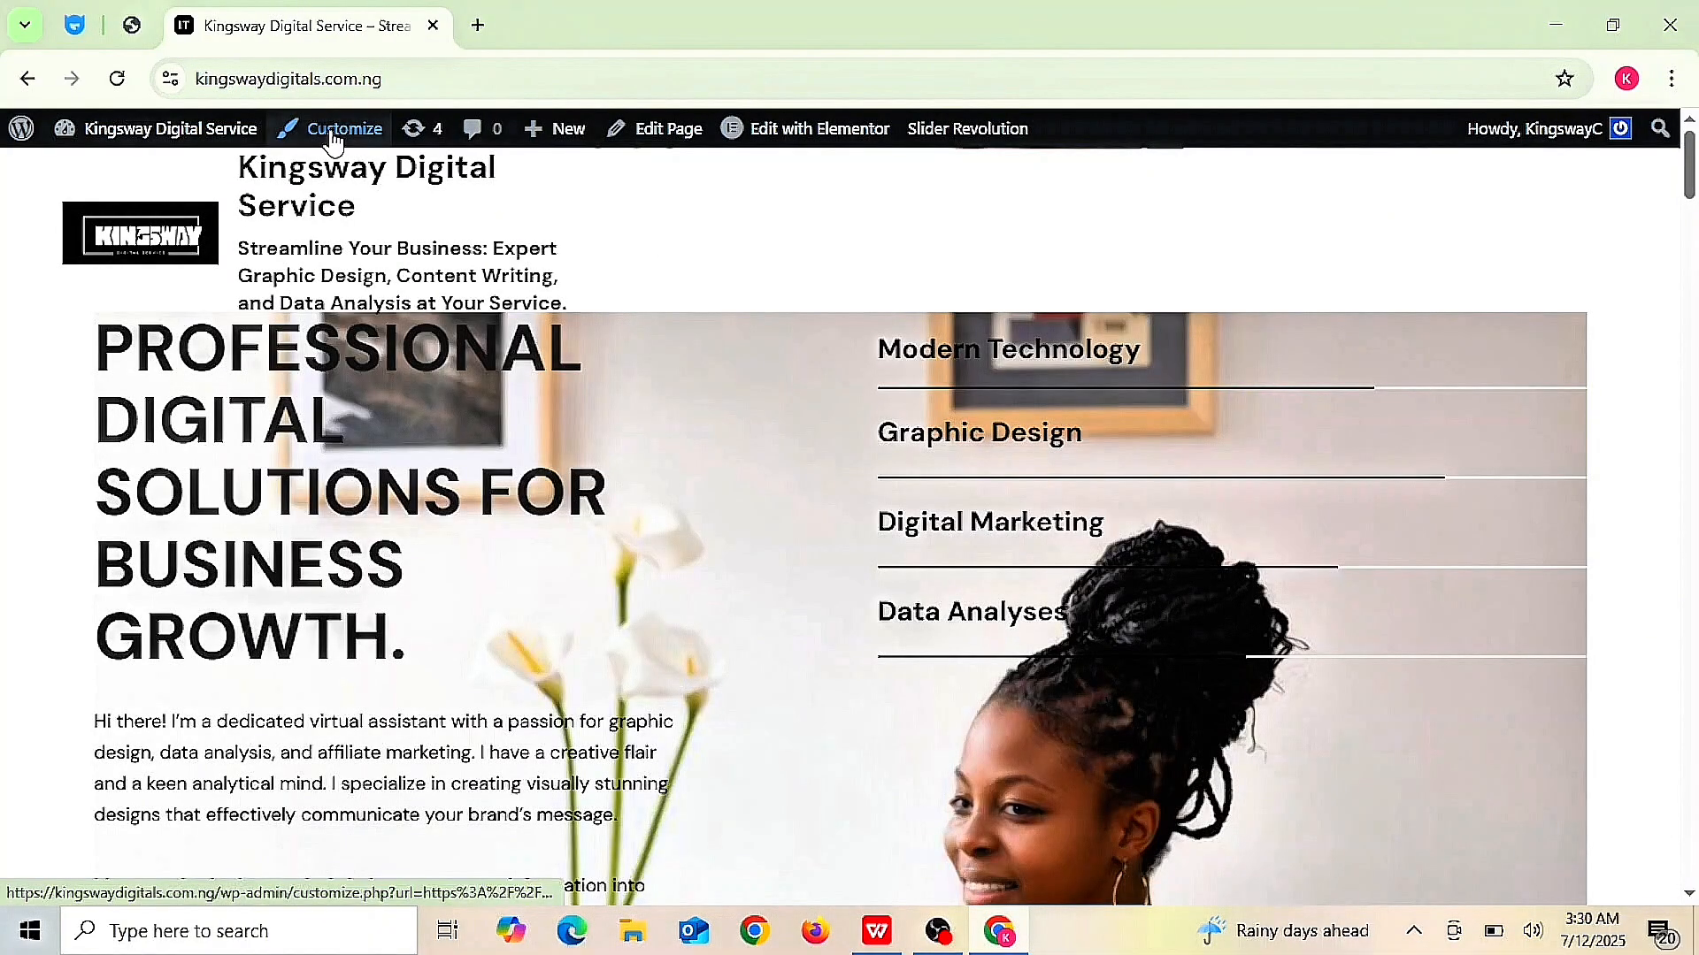
click(332, 140)
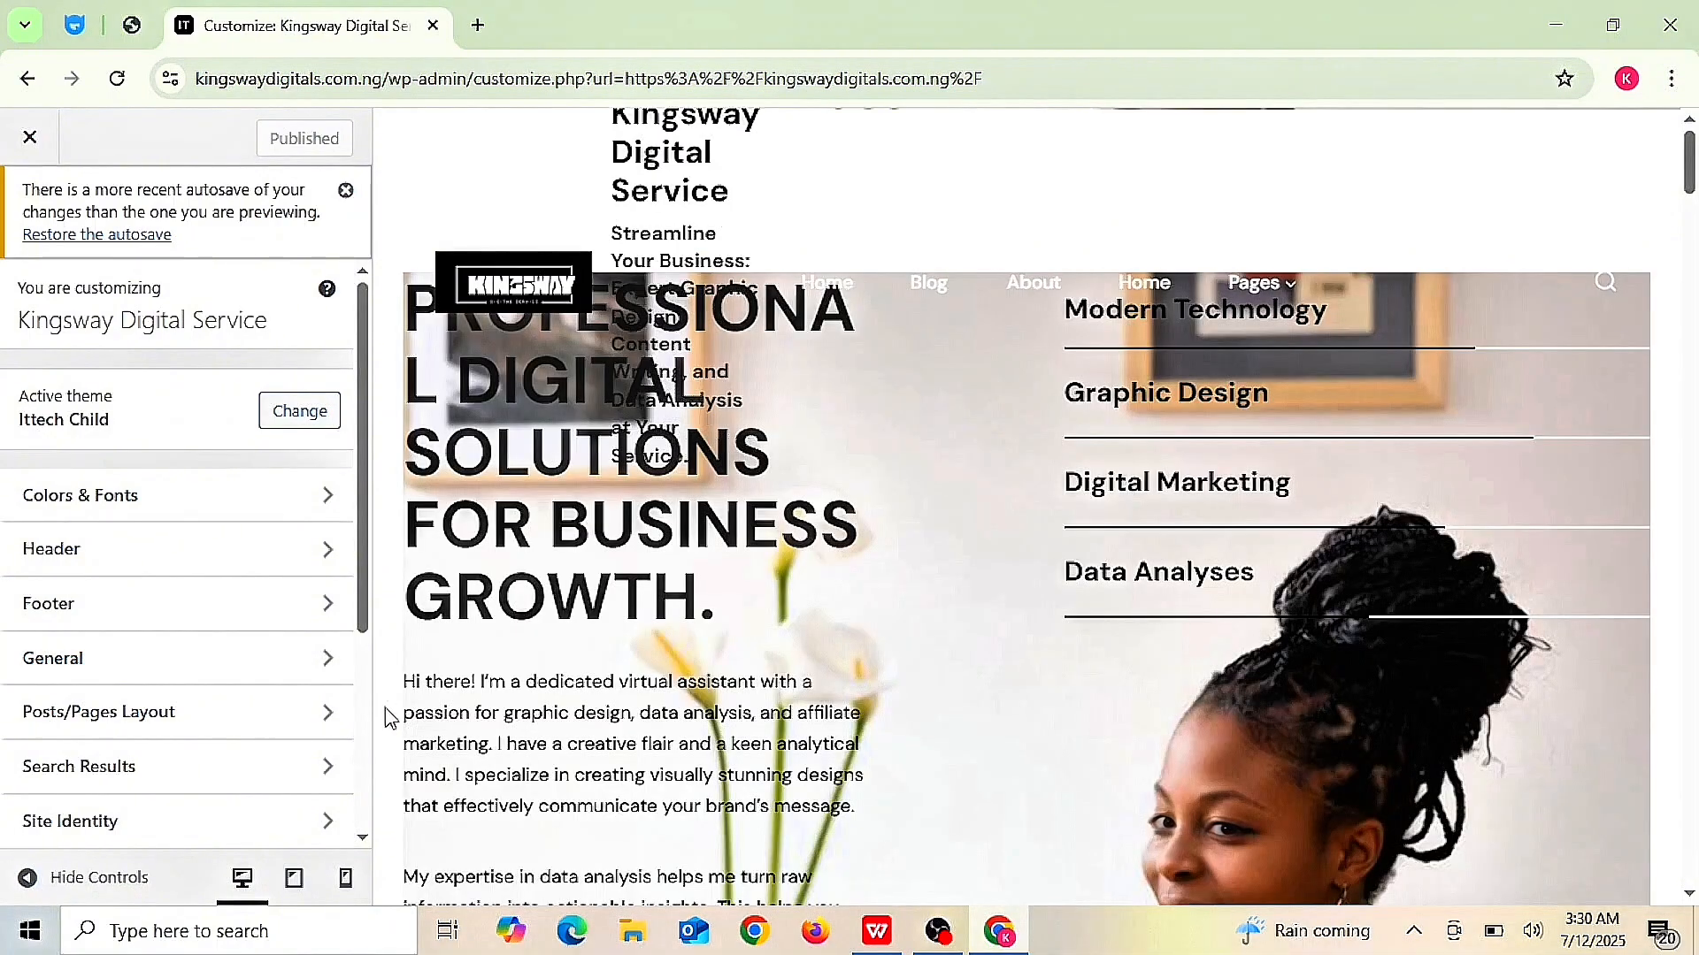
- In the Customizer's Primary menu, delete the About and Blog entries
click(363, 838)
scroll(362, 837, down, 3)
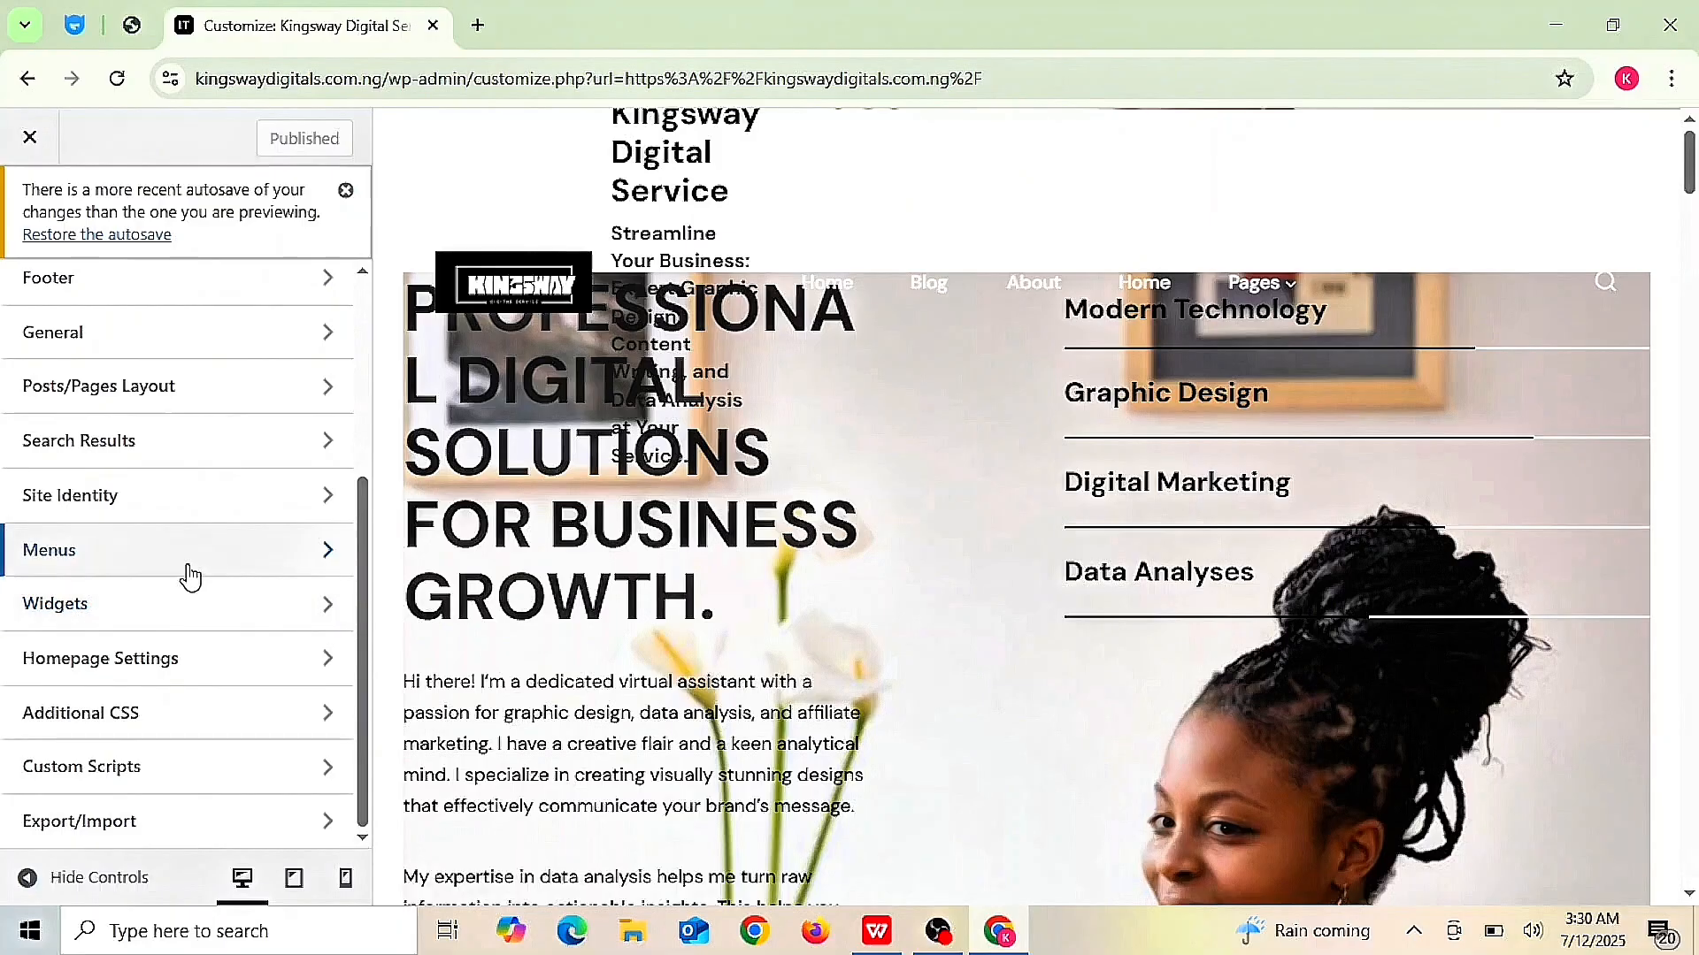
click(76, 570)
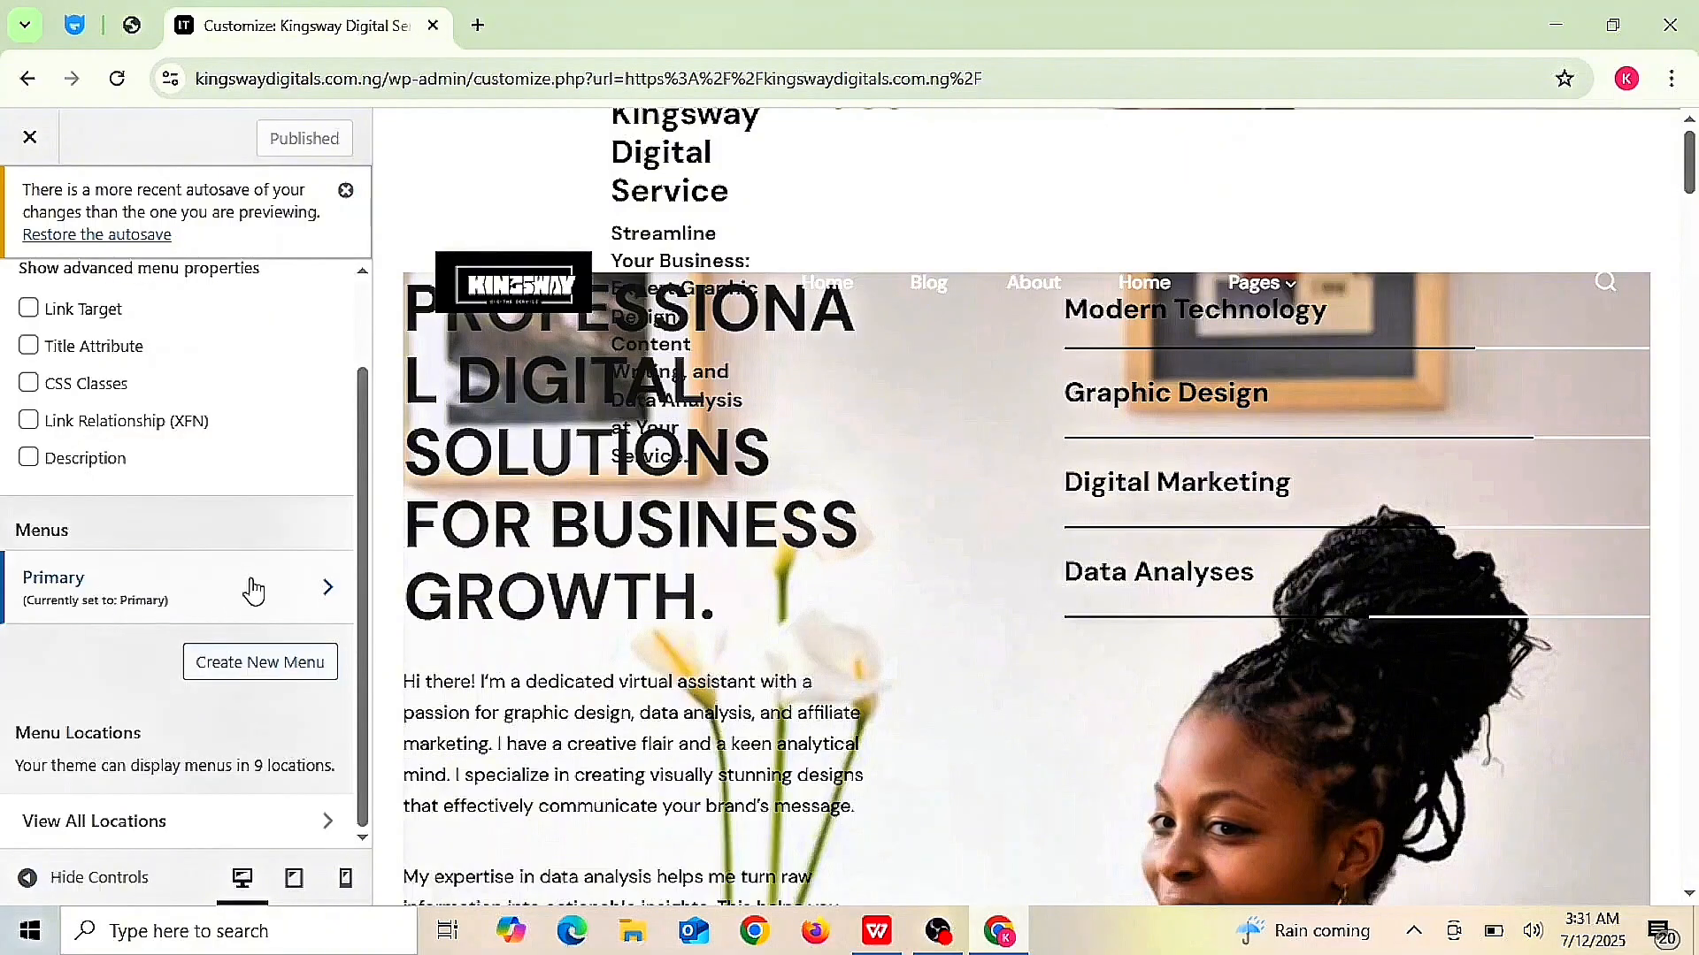
click(250, 588)
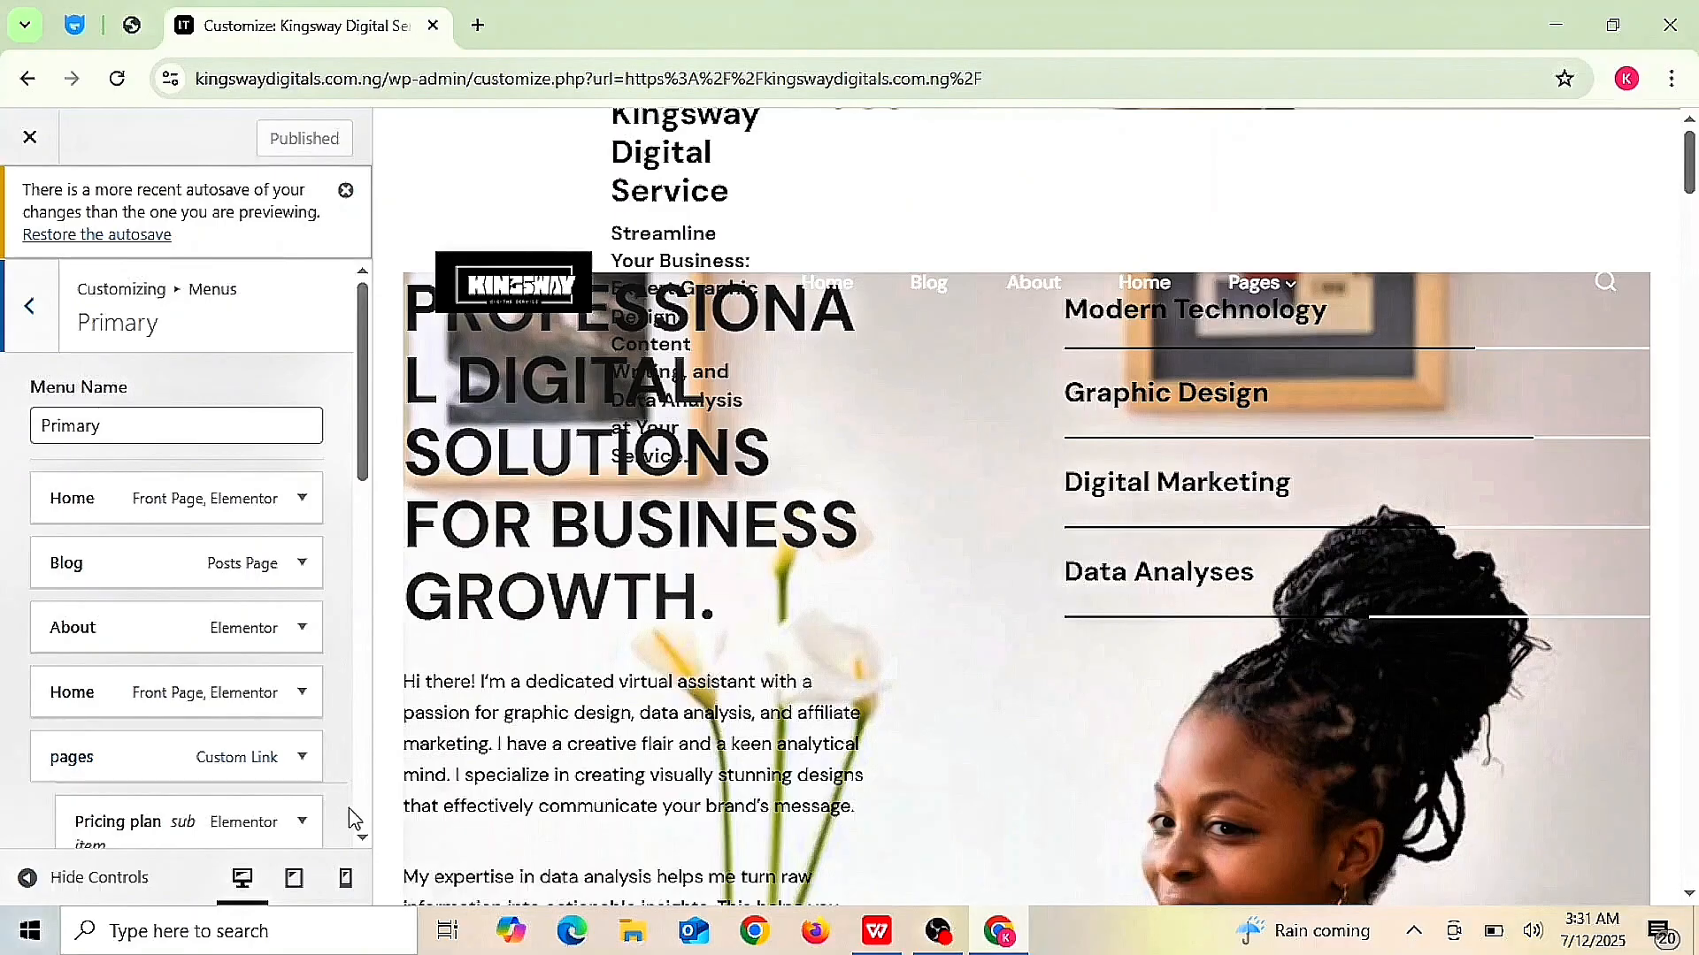
click(361, 839)
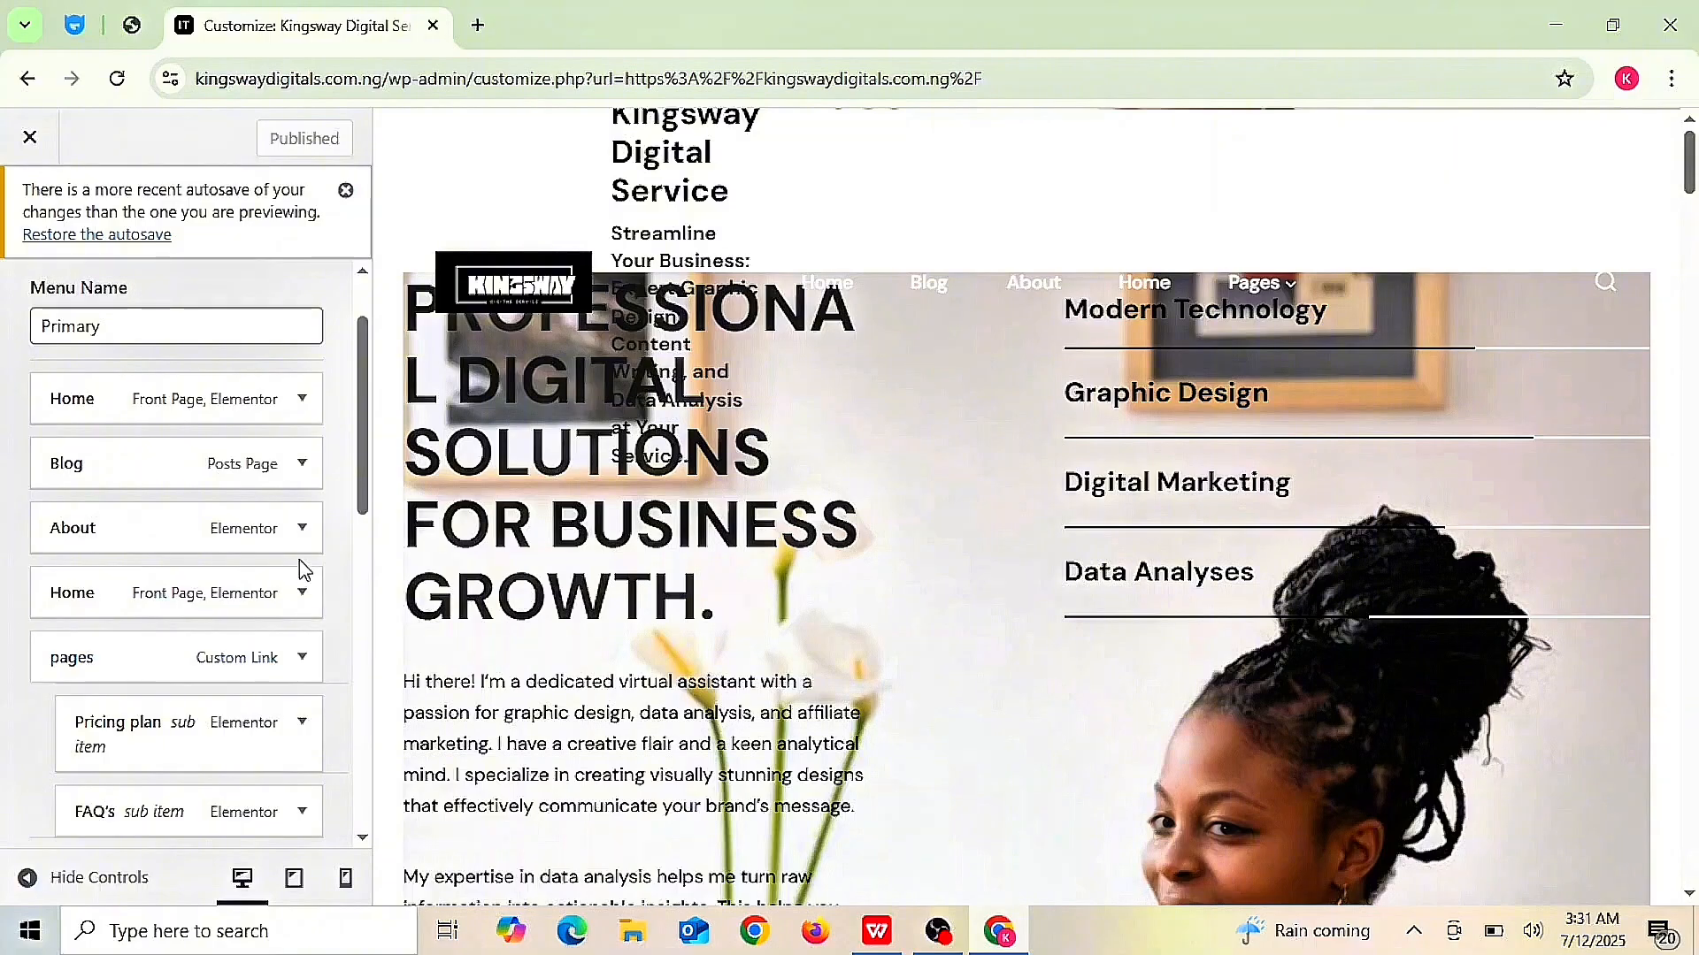
click(302, 530)
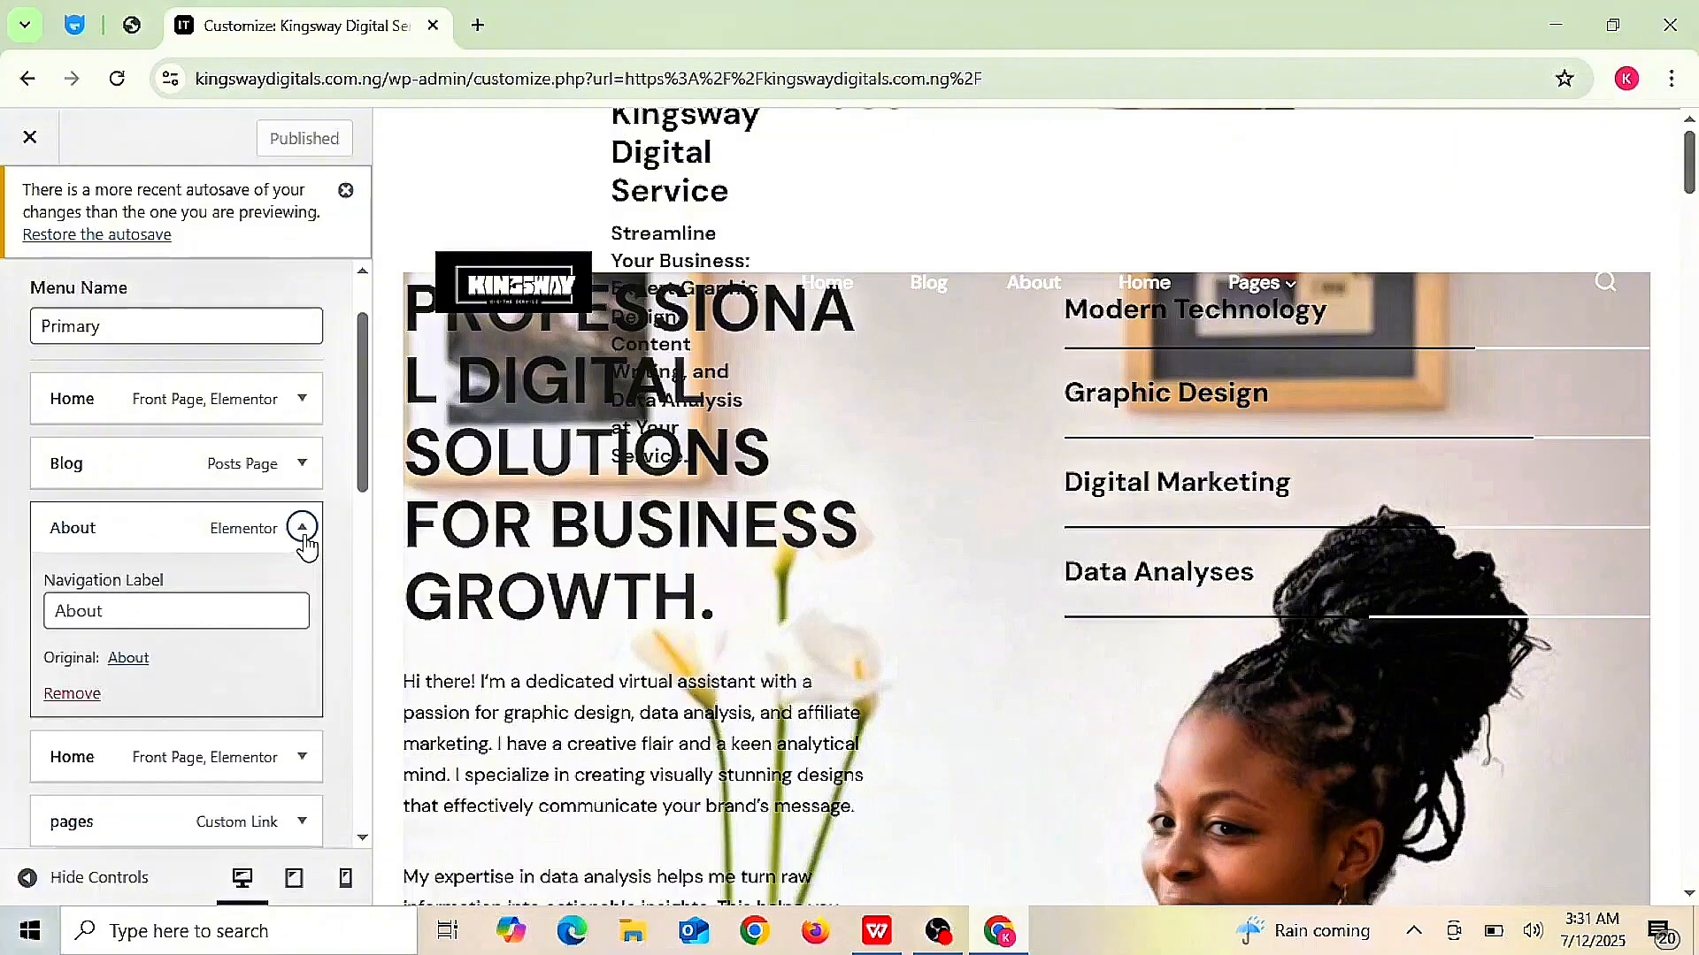
click(50, 698)
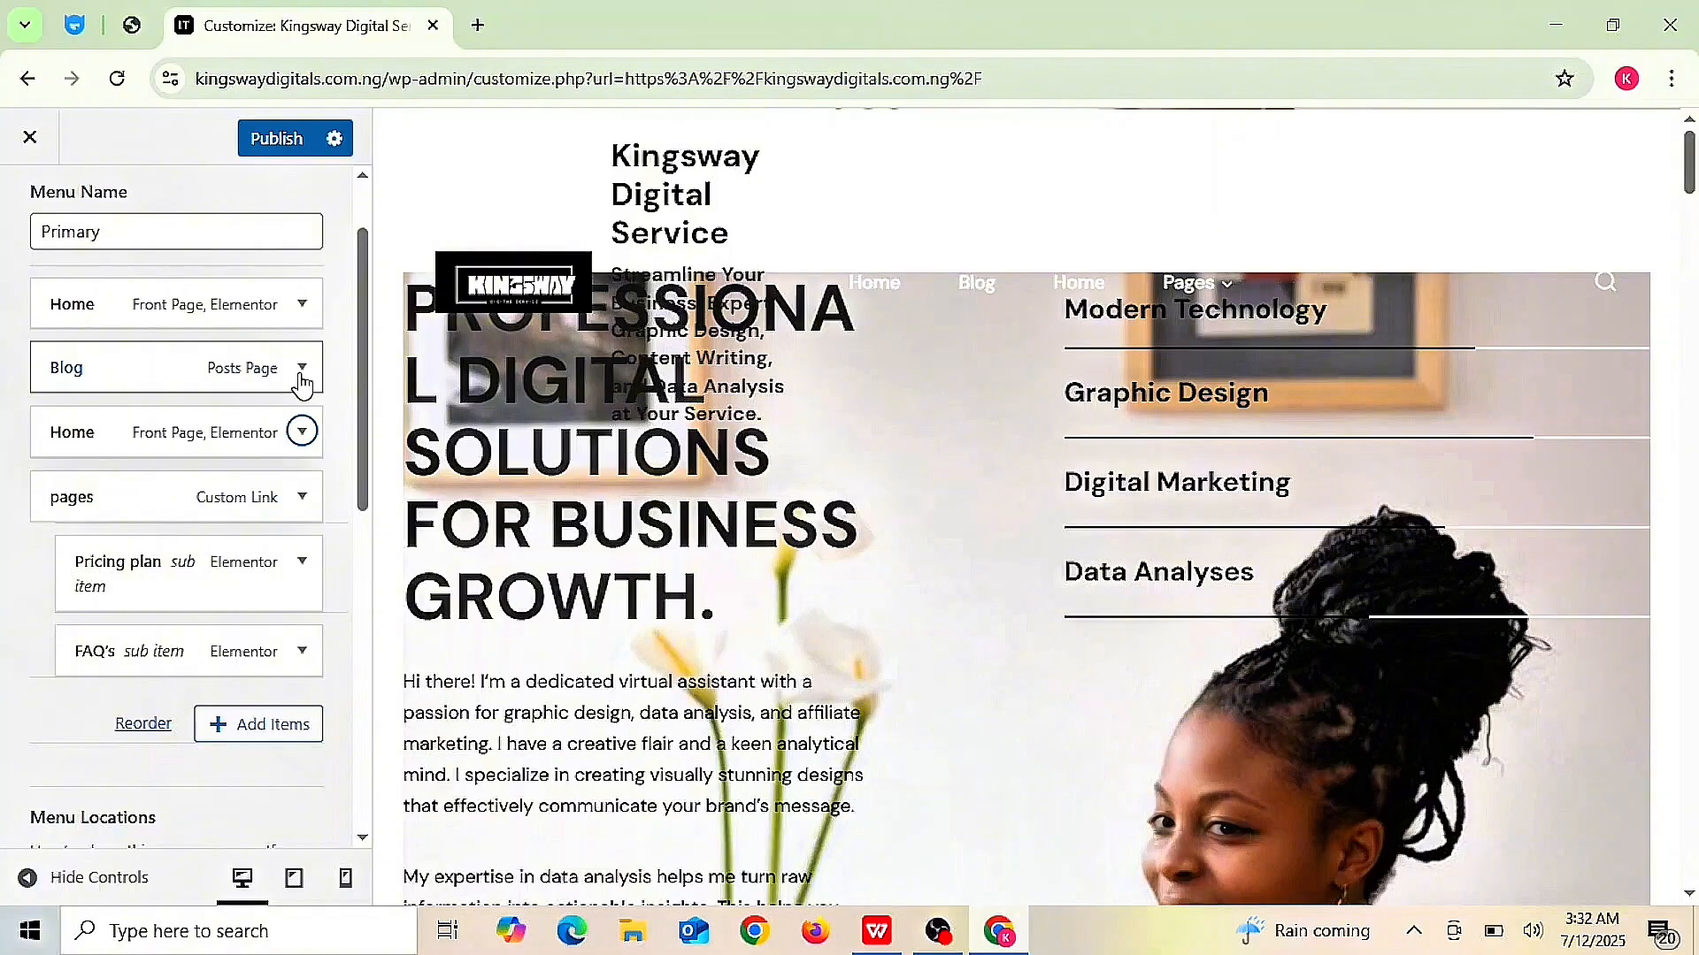
click(302, 381)
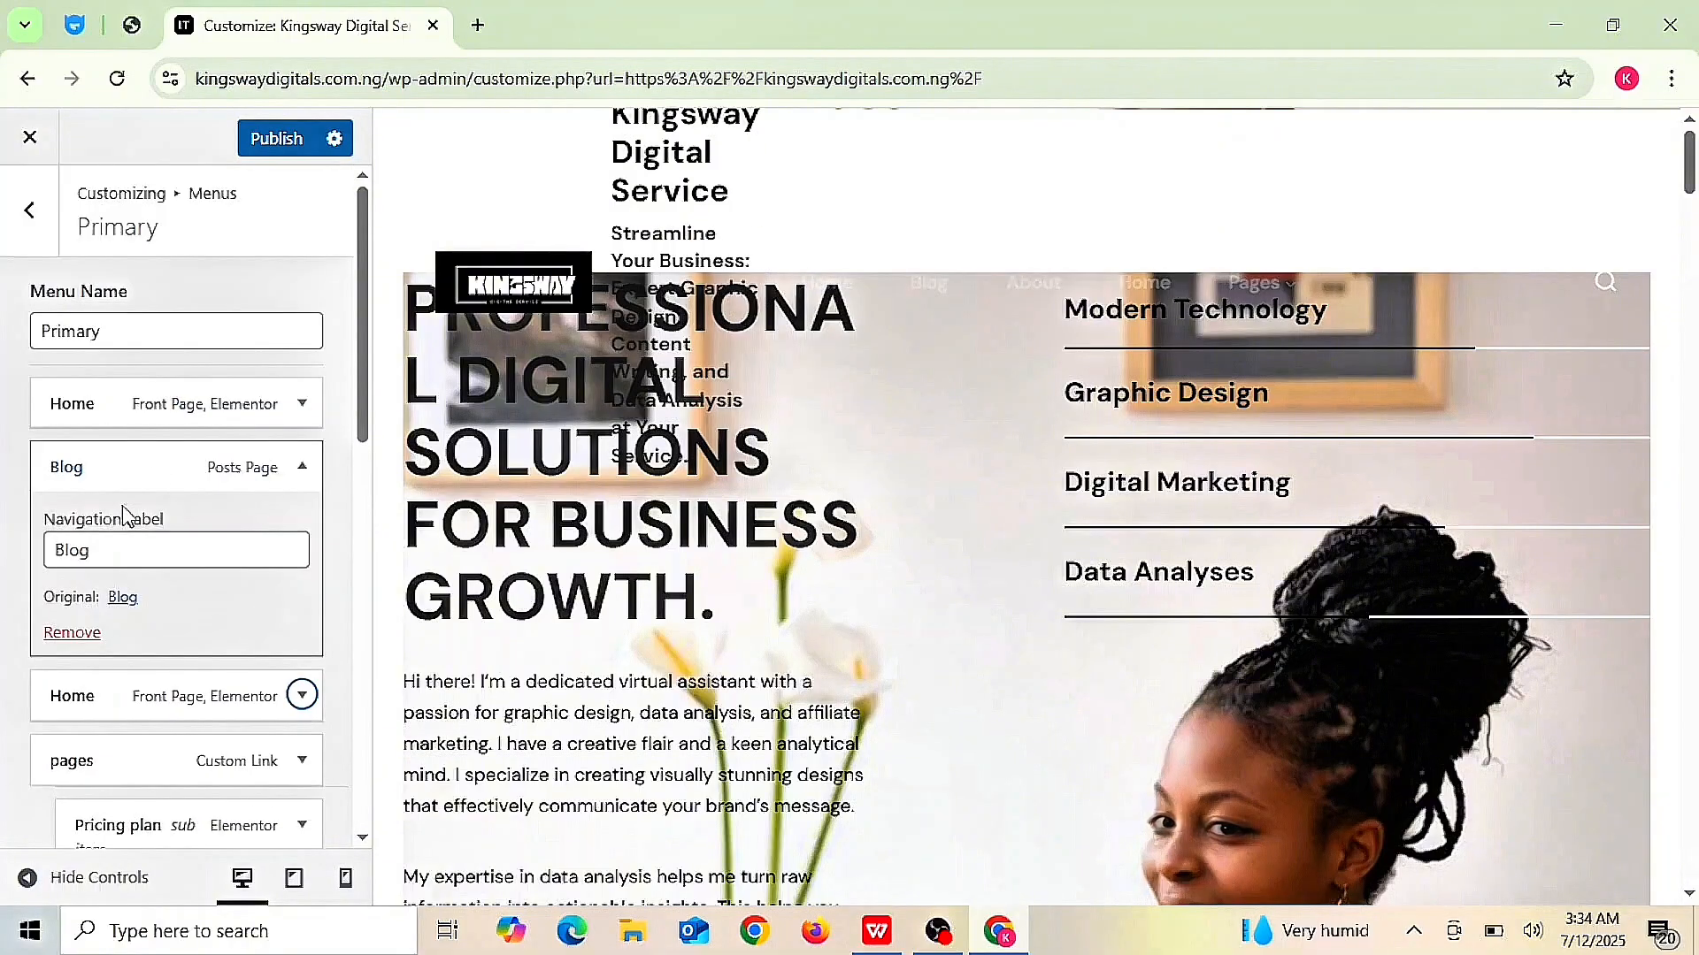
click(72, 632)
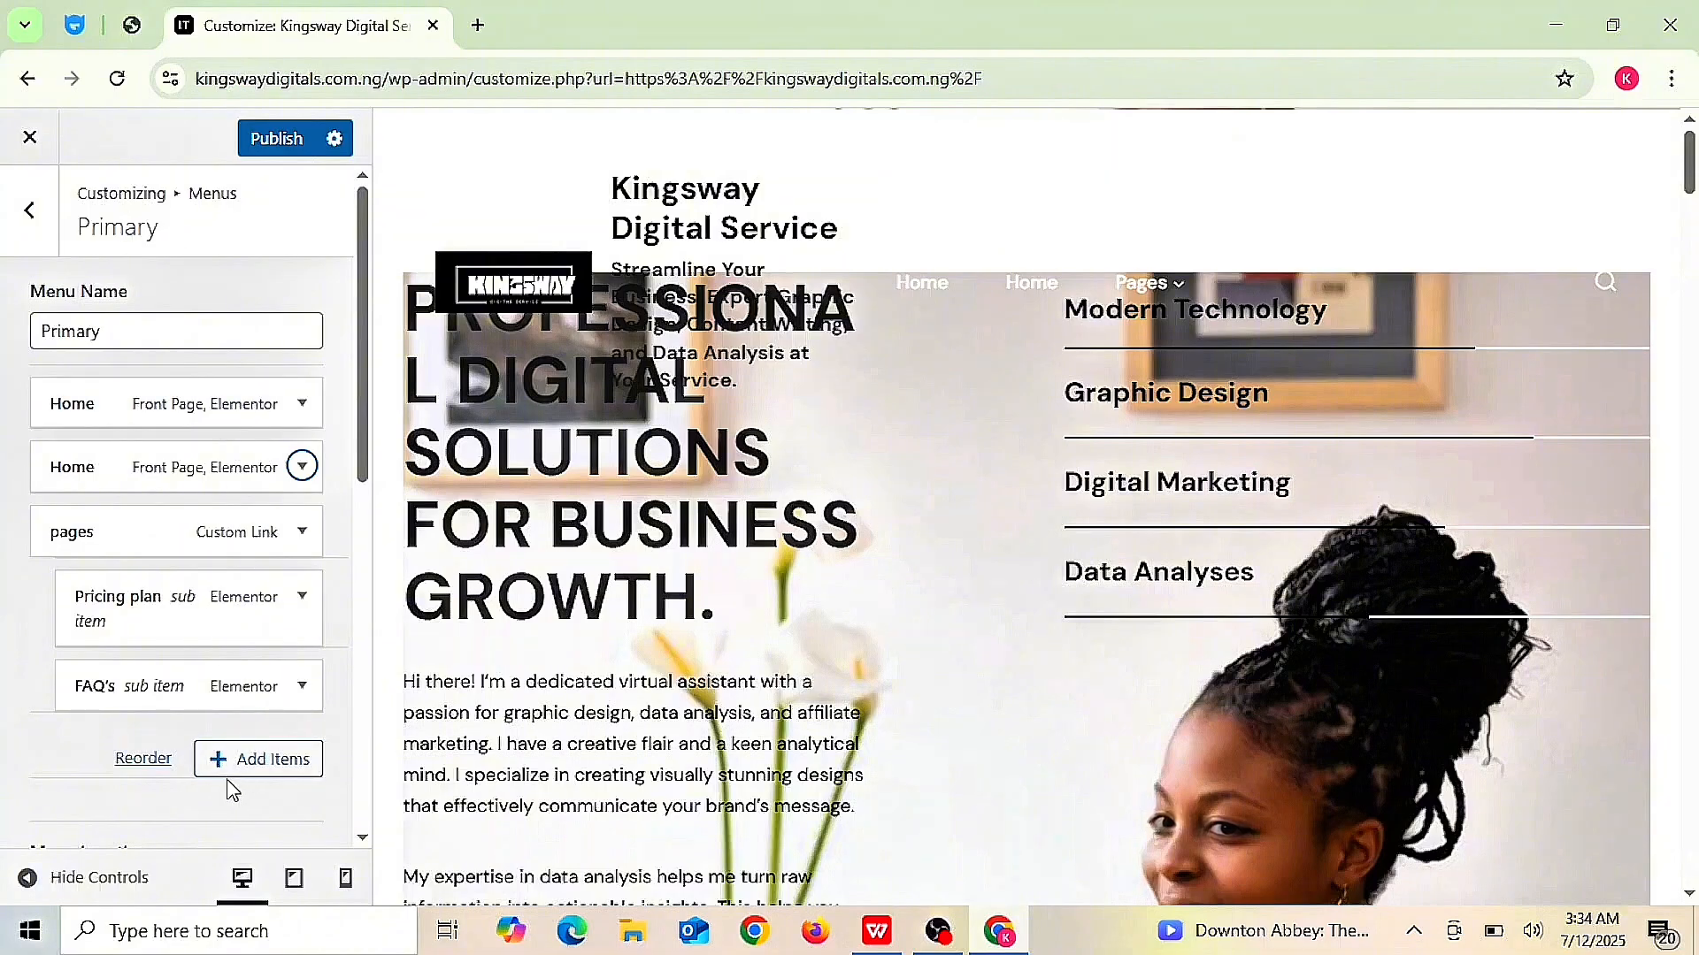
- Add the existing About page and a newly created Pricing page to the Primary menu
click(272, 766)
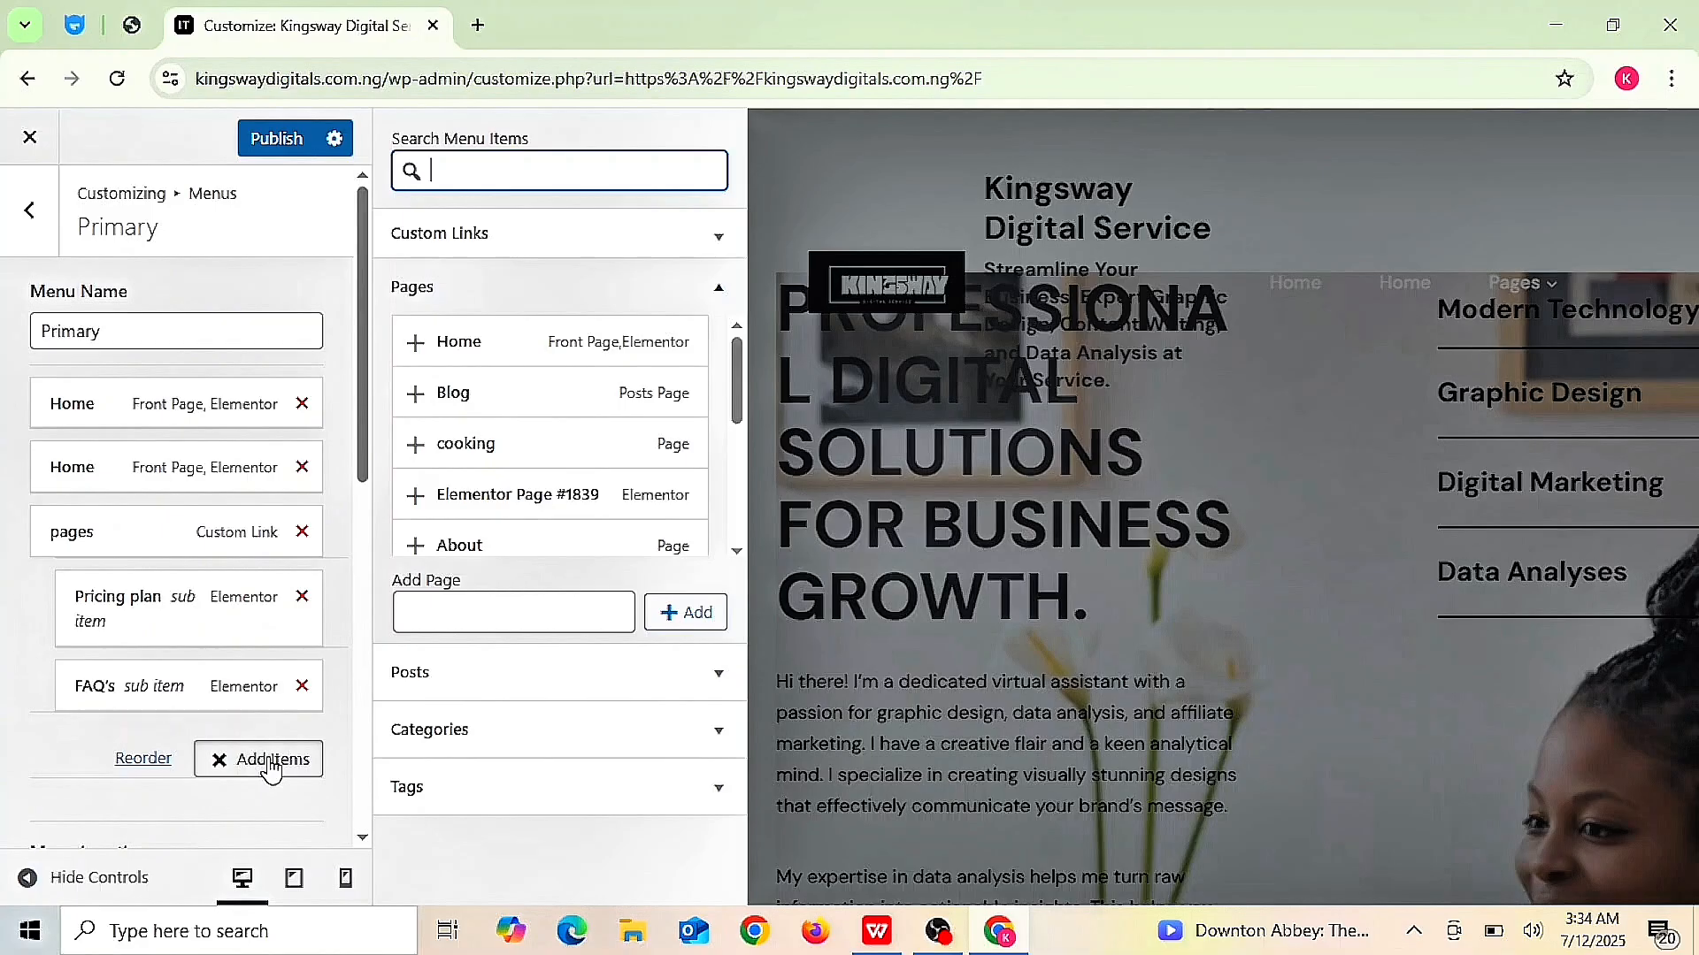
click(499, 613)
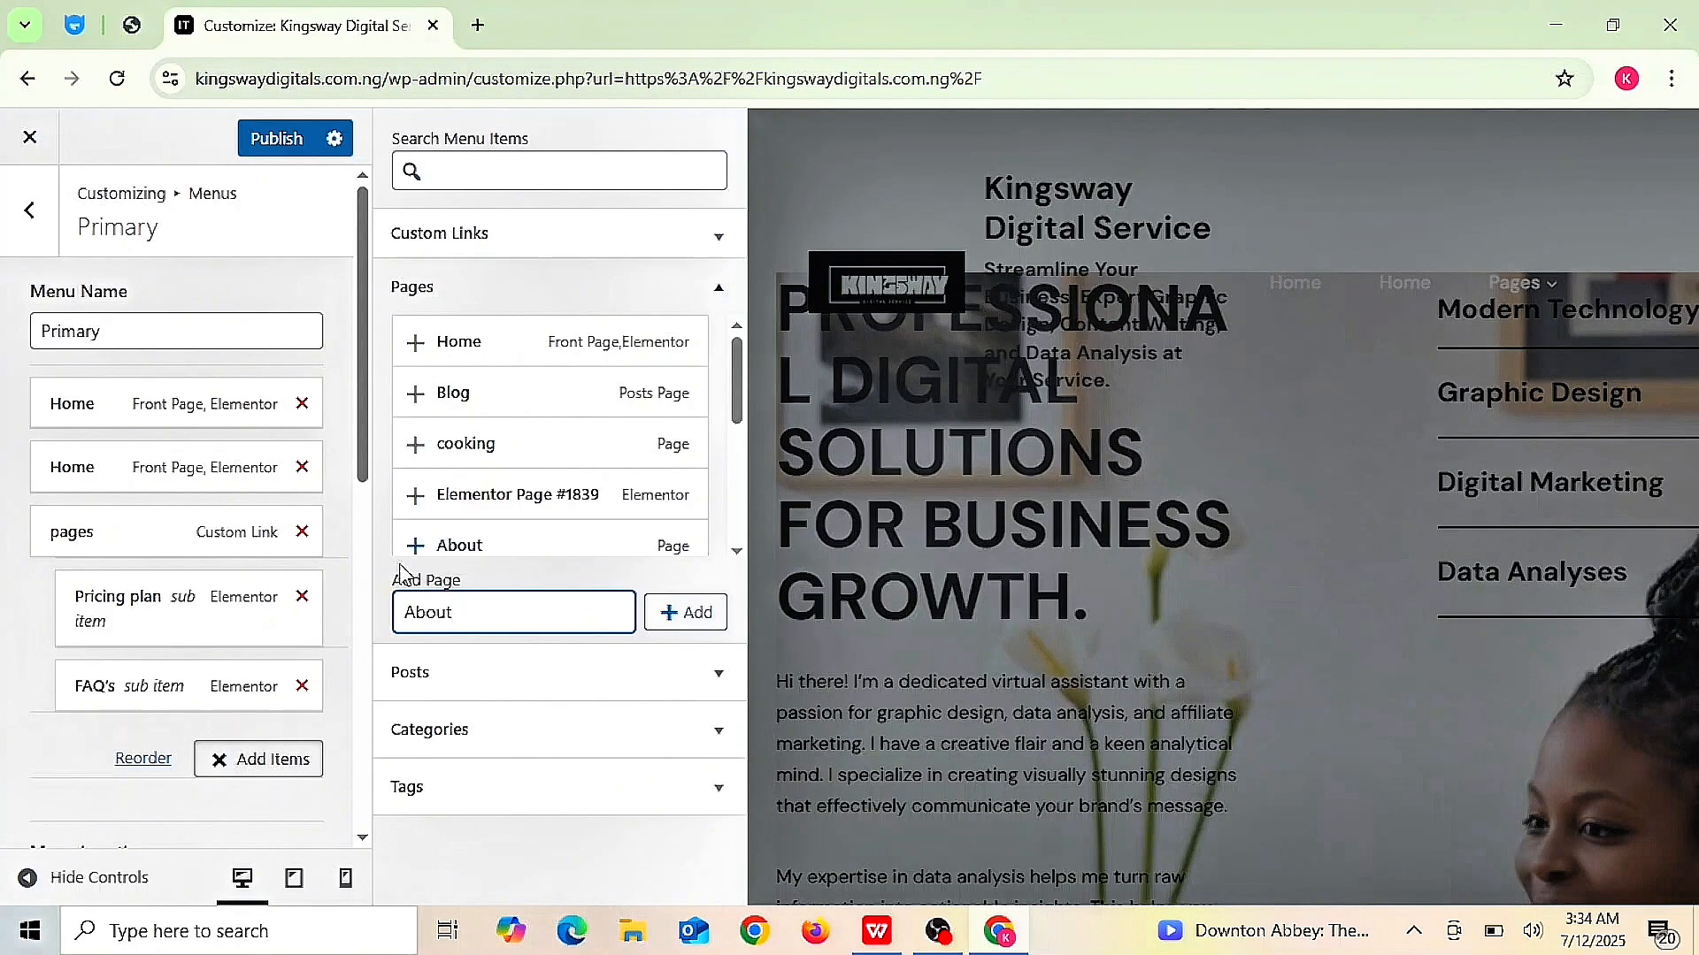
click(457, 546)
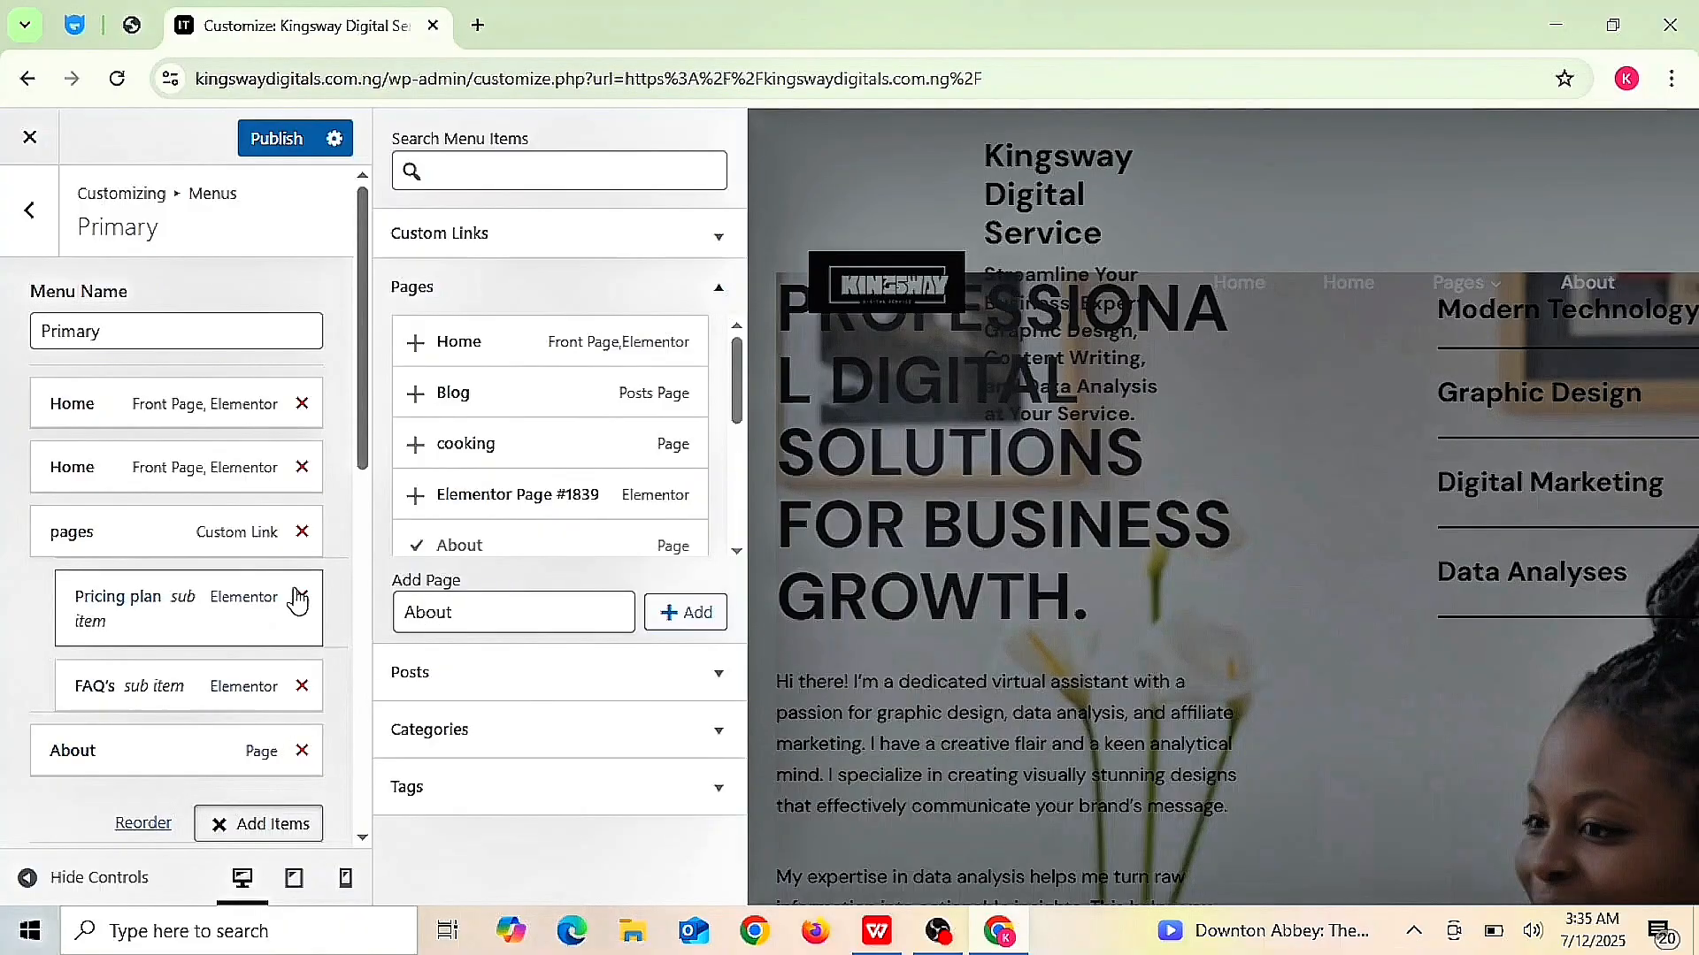
click(546, 619)
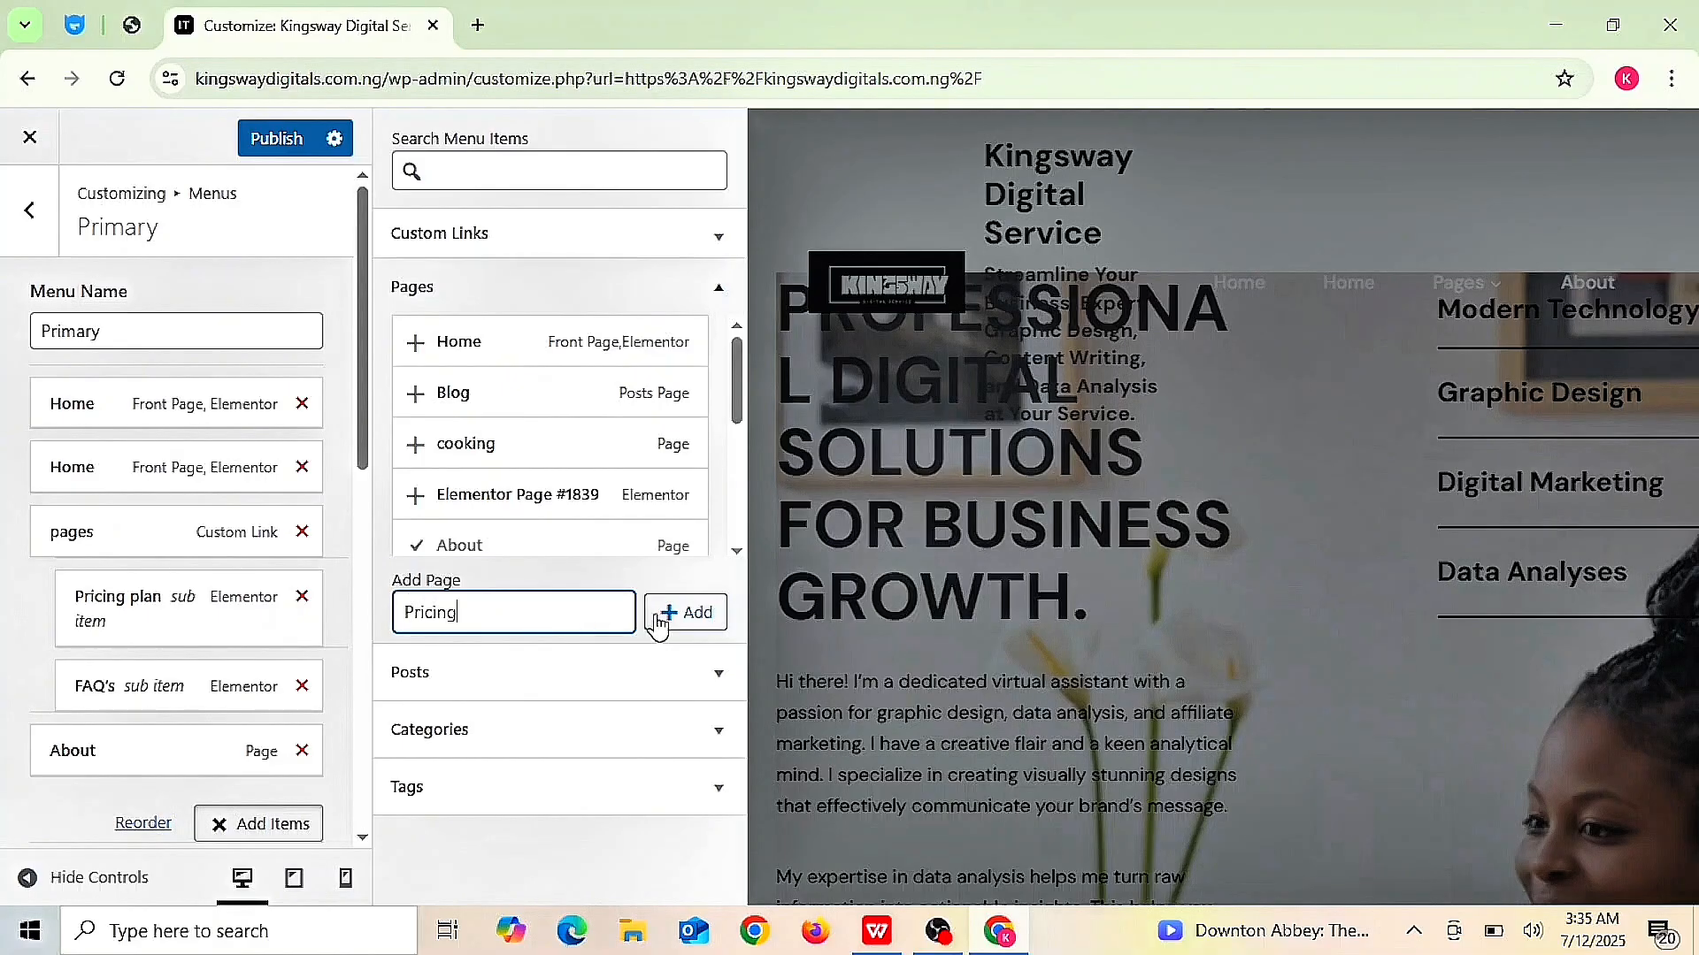
click(690, 619)
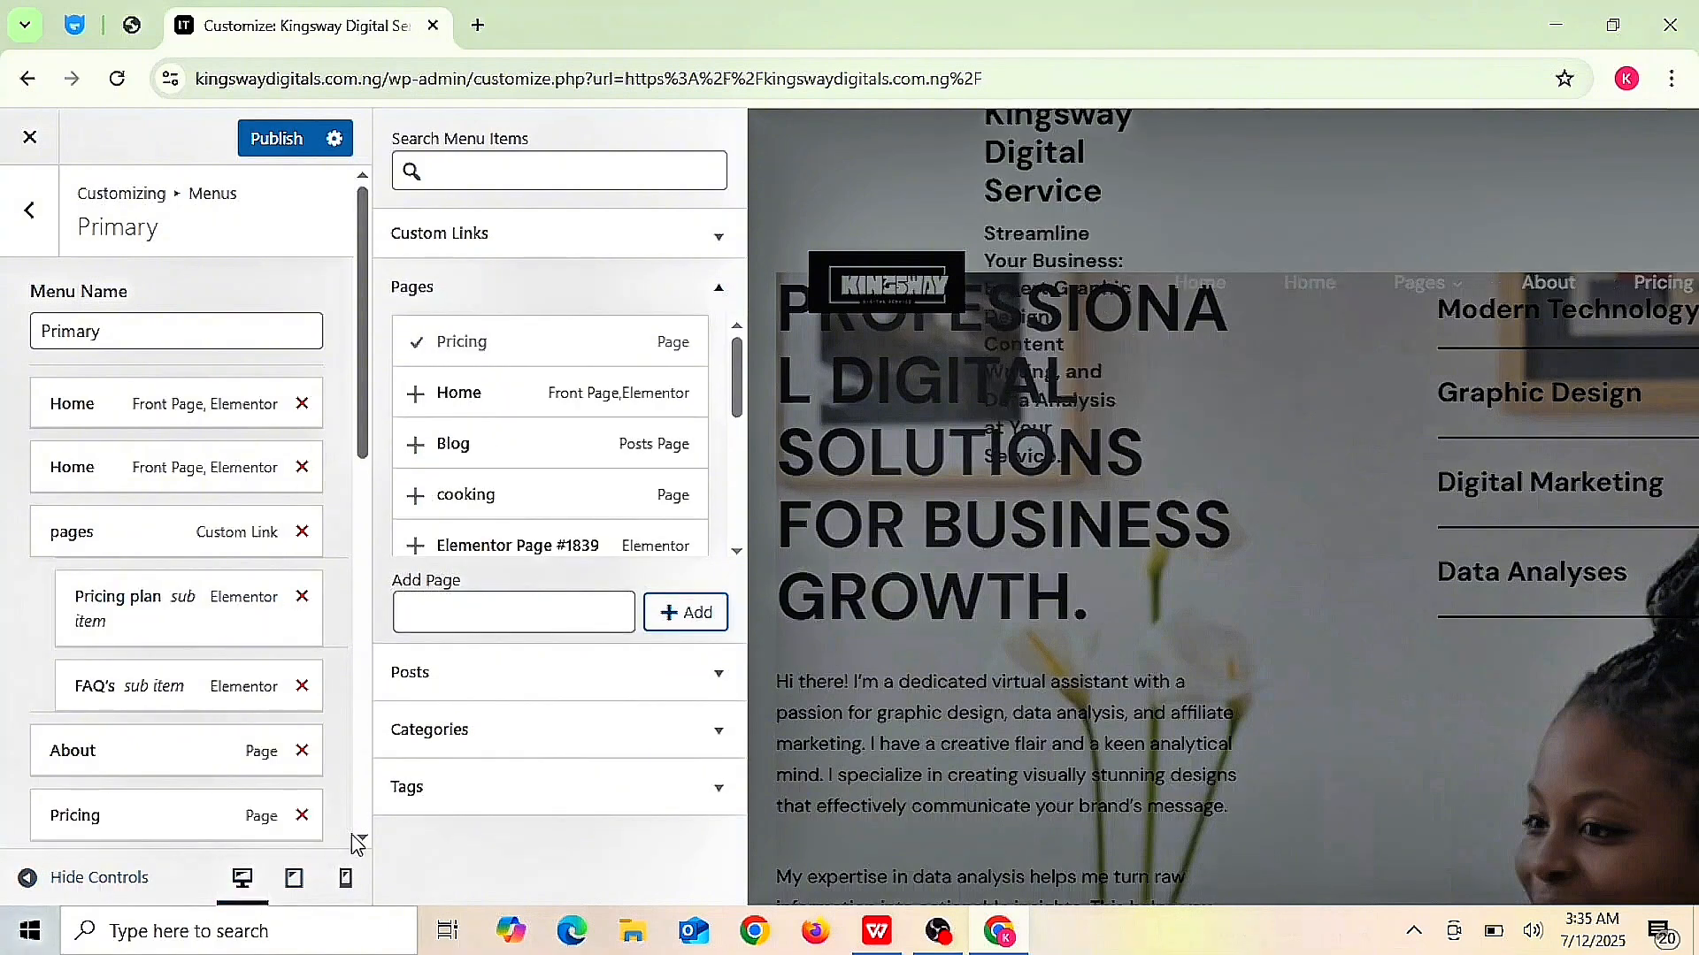
scroll(362, 845, down, 3)
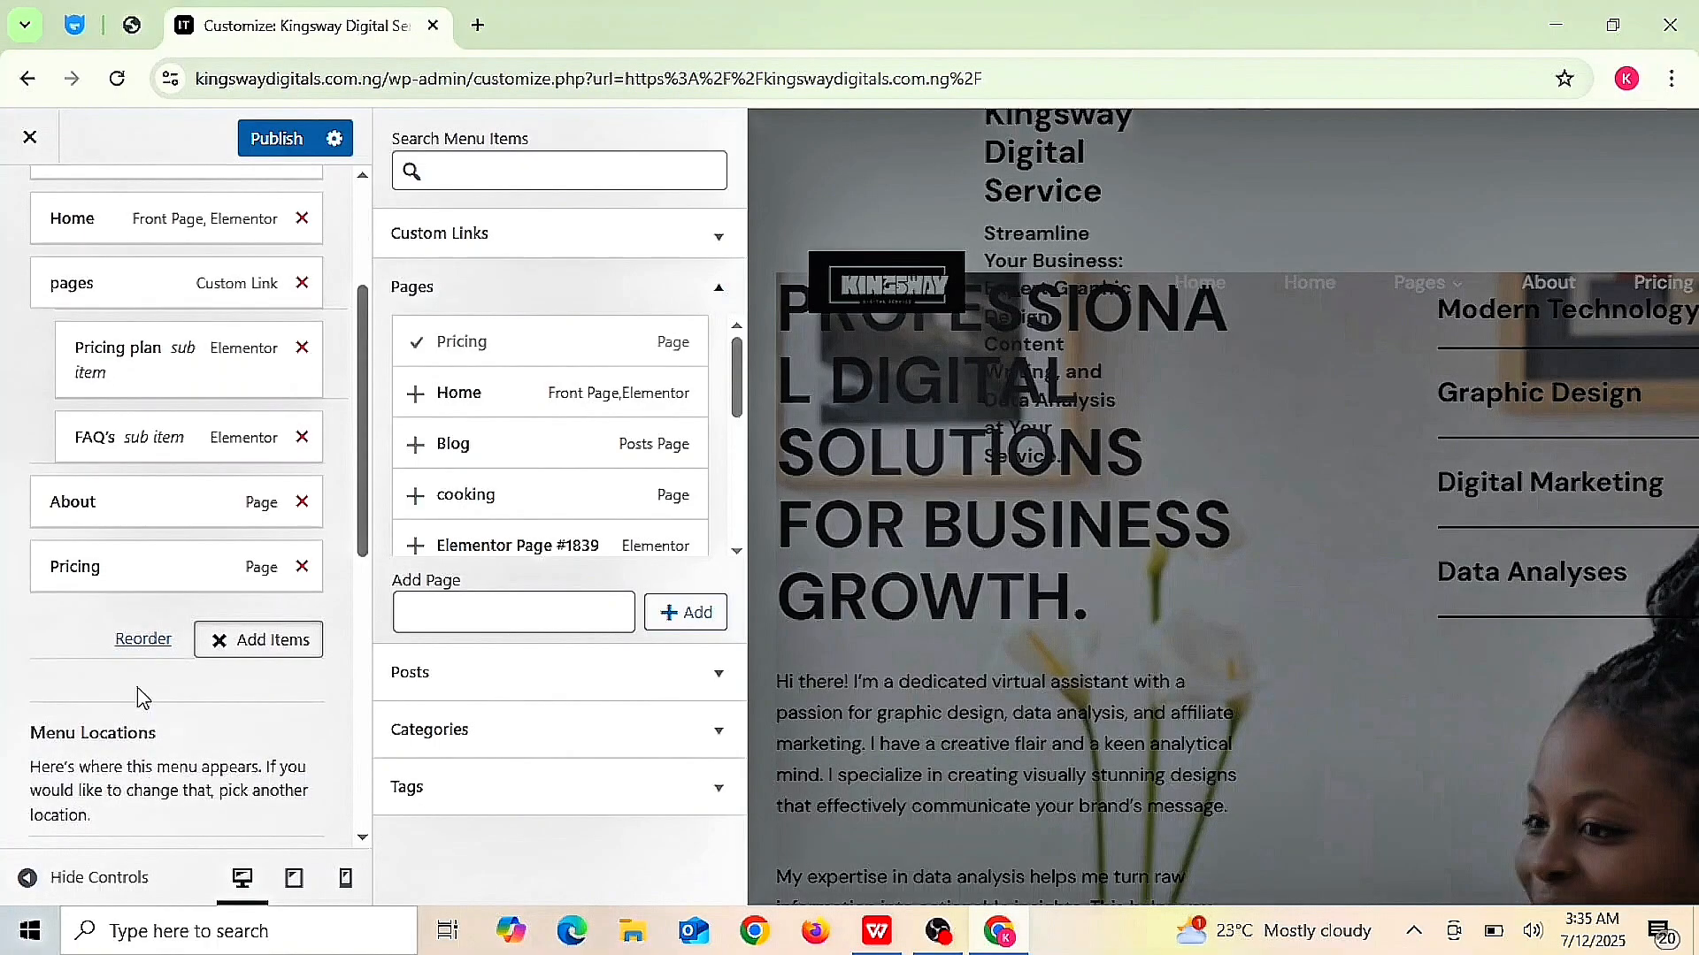
click(140, 646)
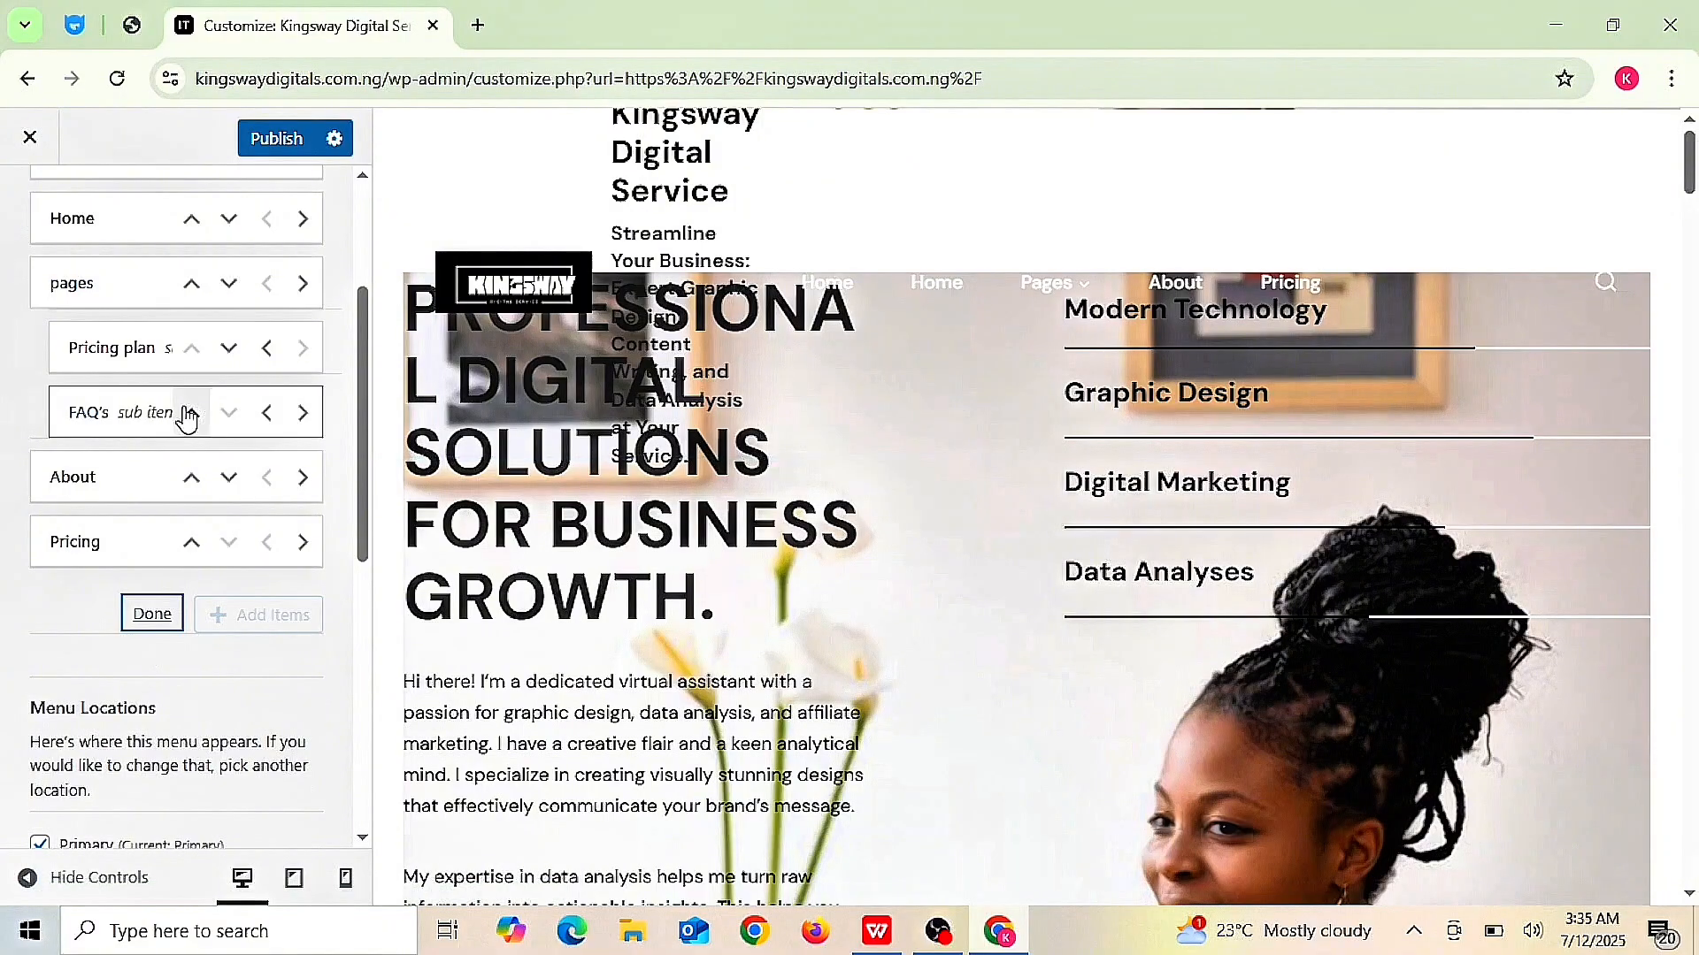
- Reorder About to sit directly after Home, then remove the Pricing item
mouse_move(139, 460)
mouse_down()
mouse_move(134, 349)
mouse_move(139, 477)
mouse_up()
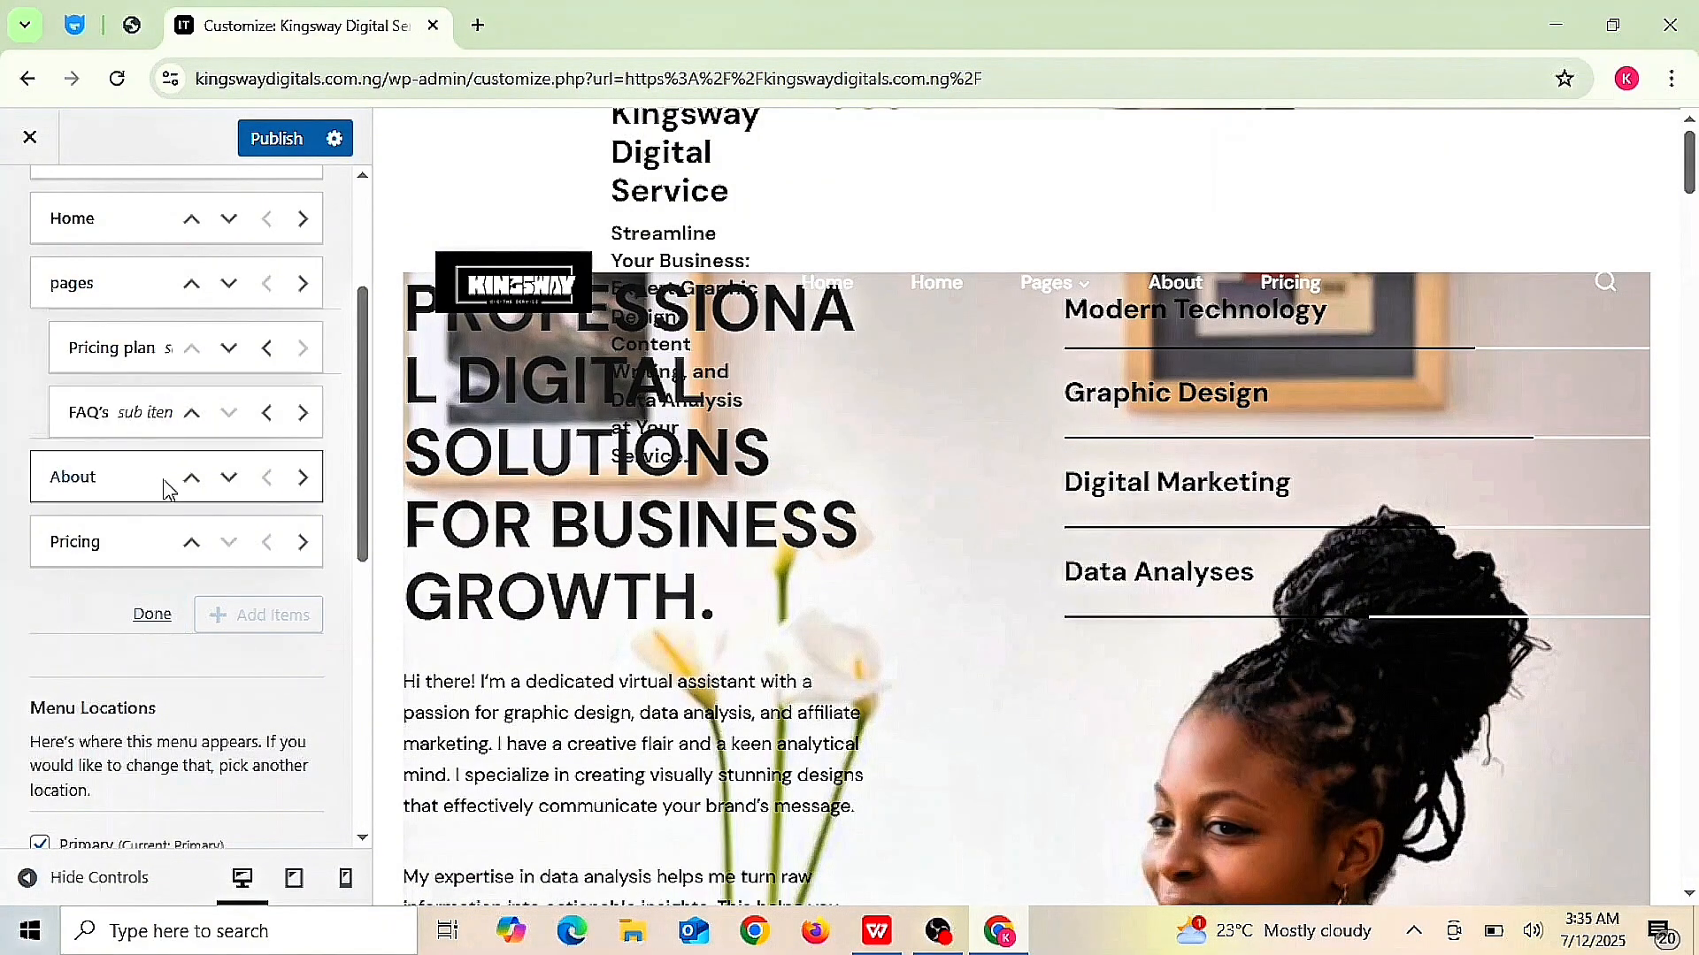
click(191, 478)
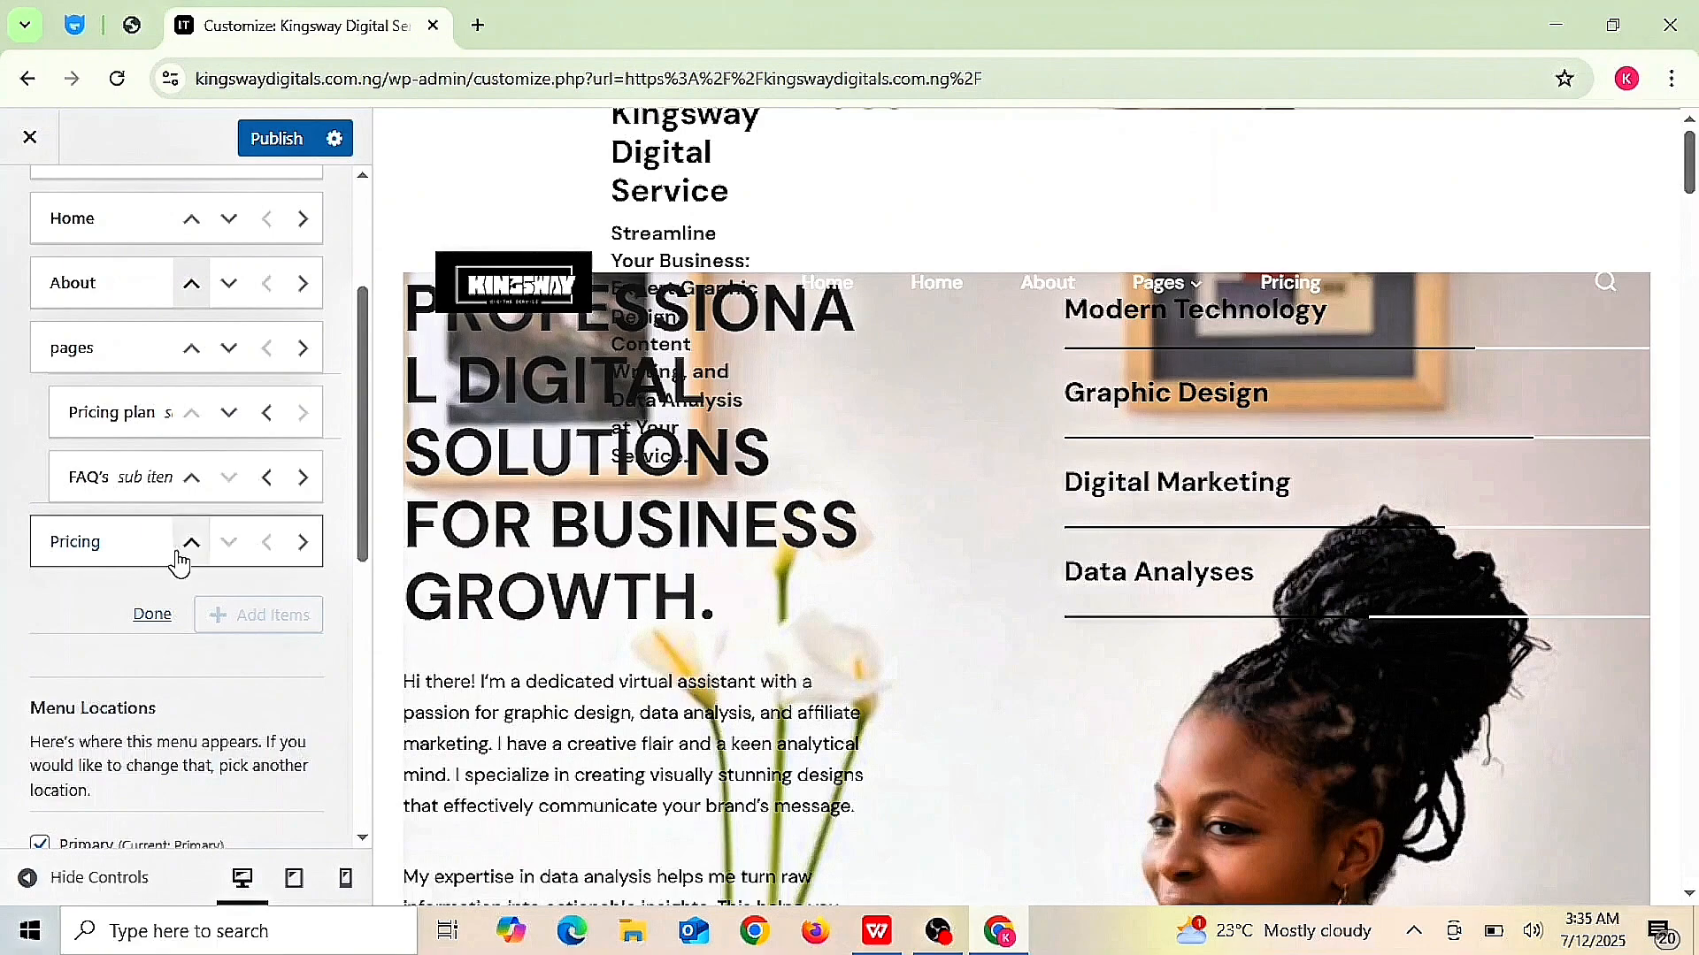
click(150, 623)
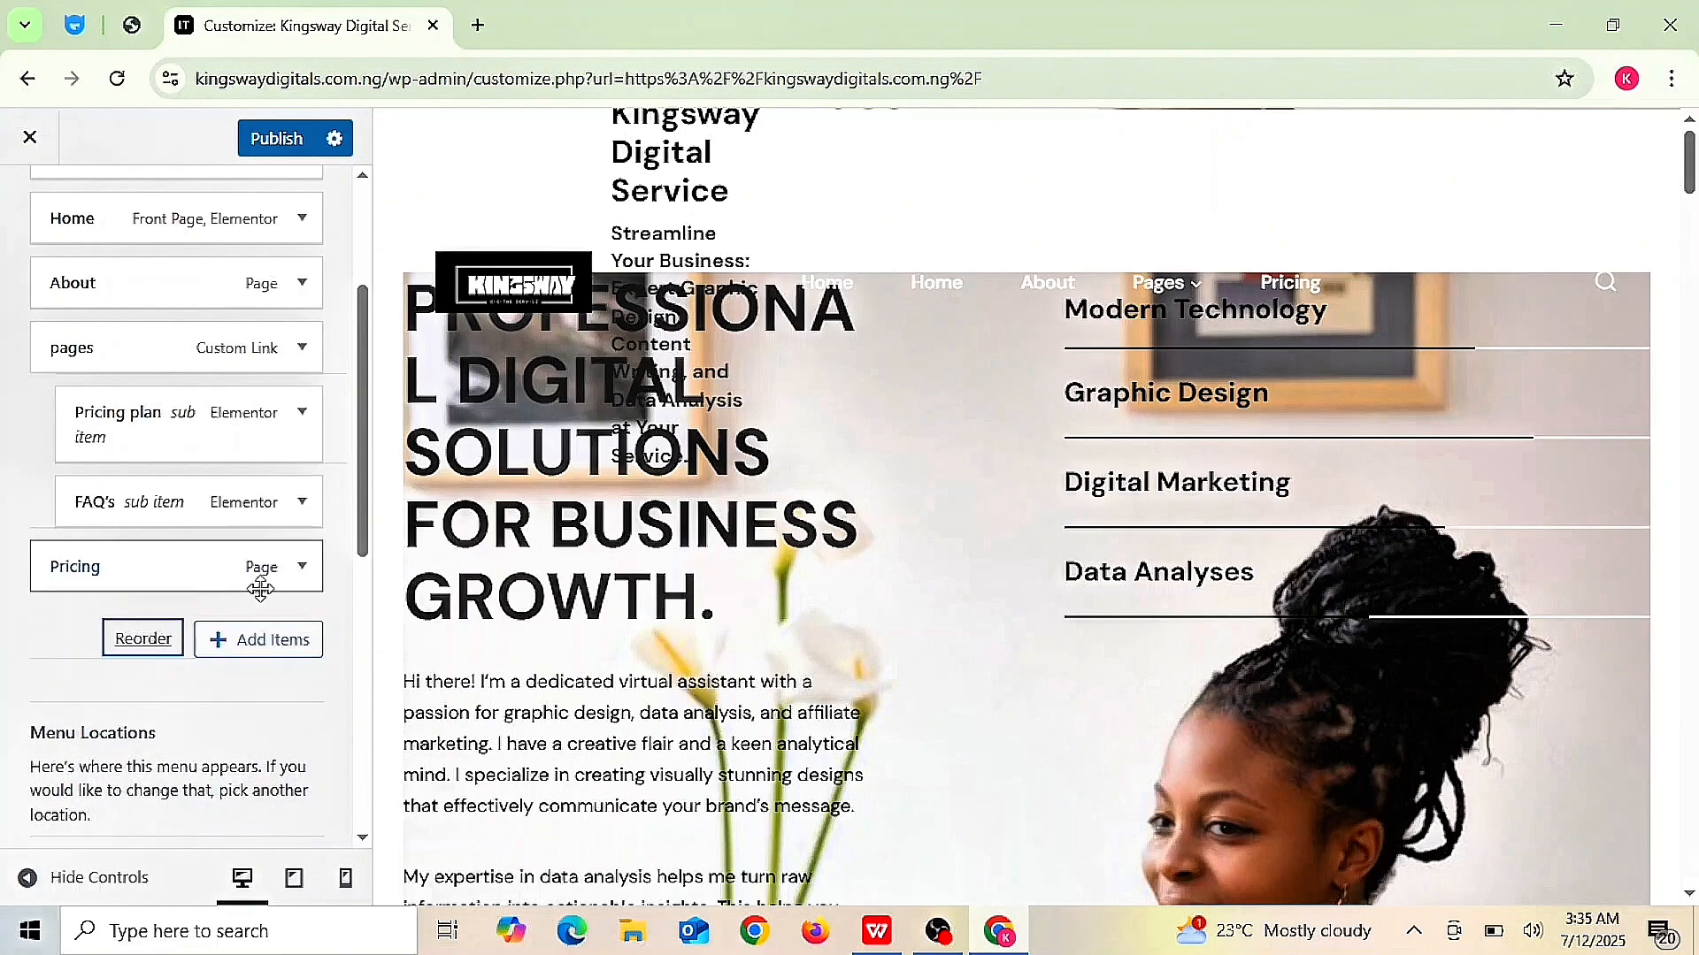
click(186, 564)
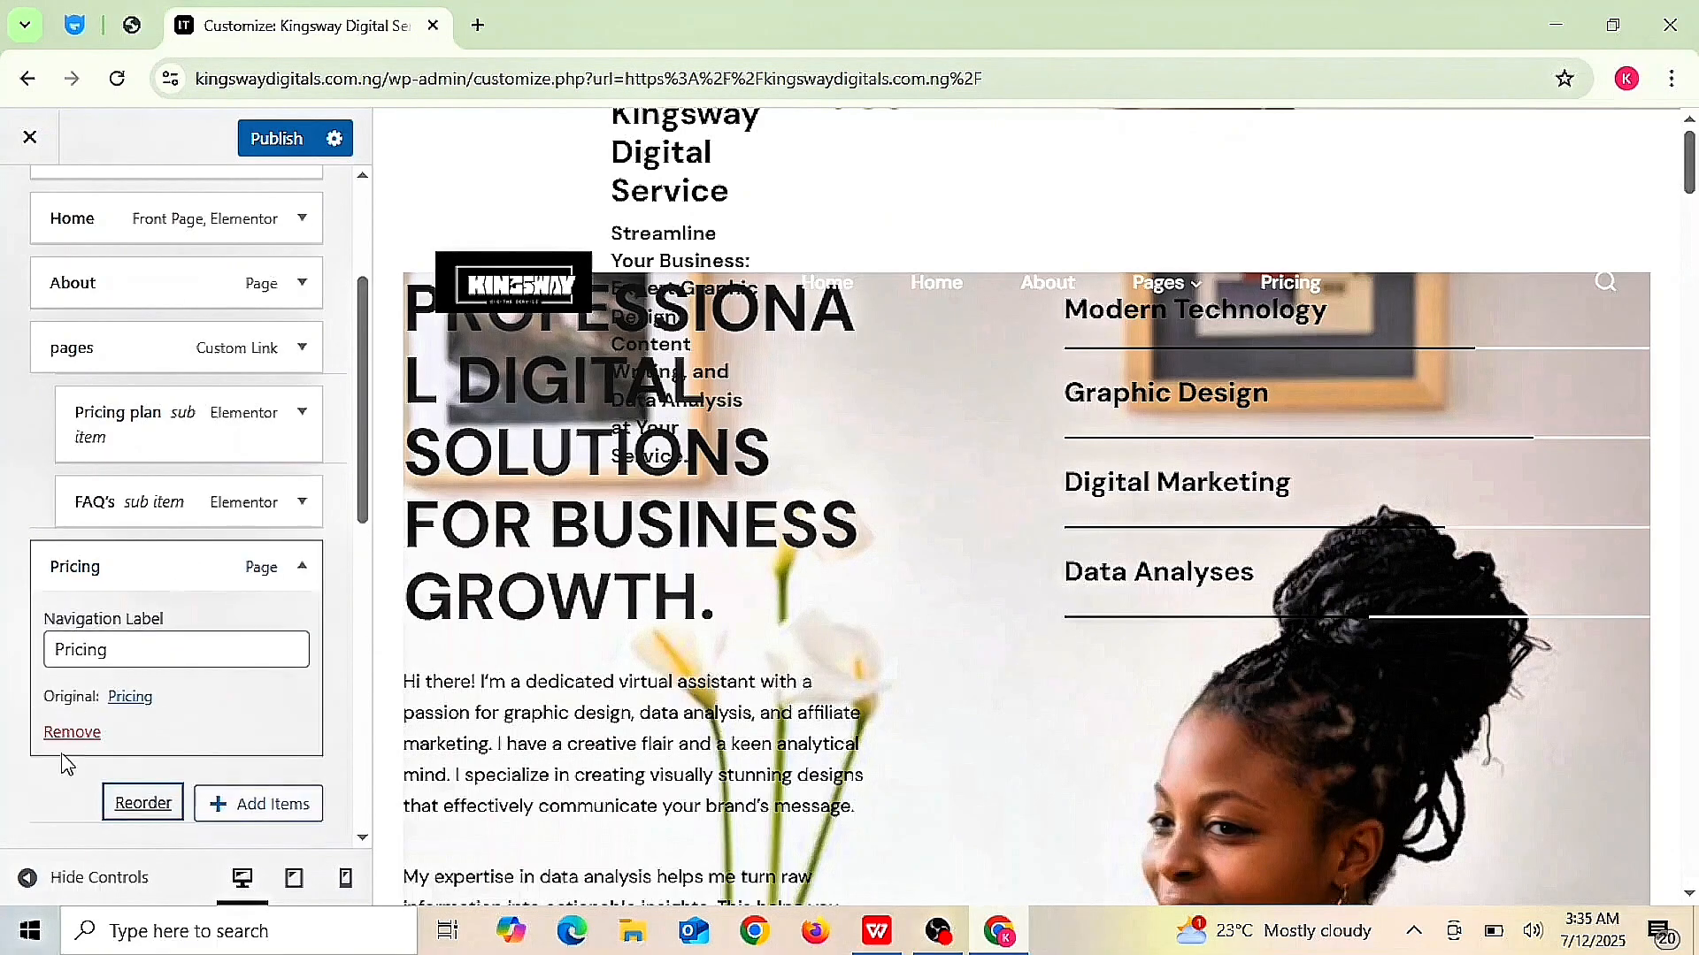
click(83, 733)
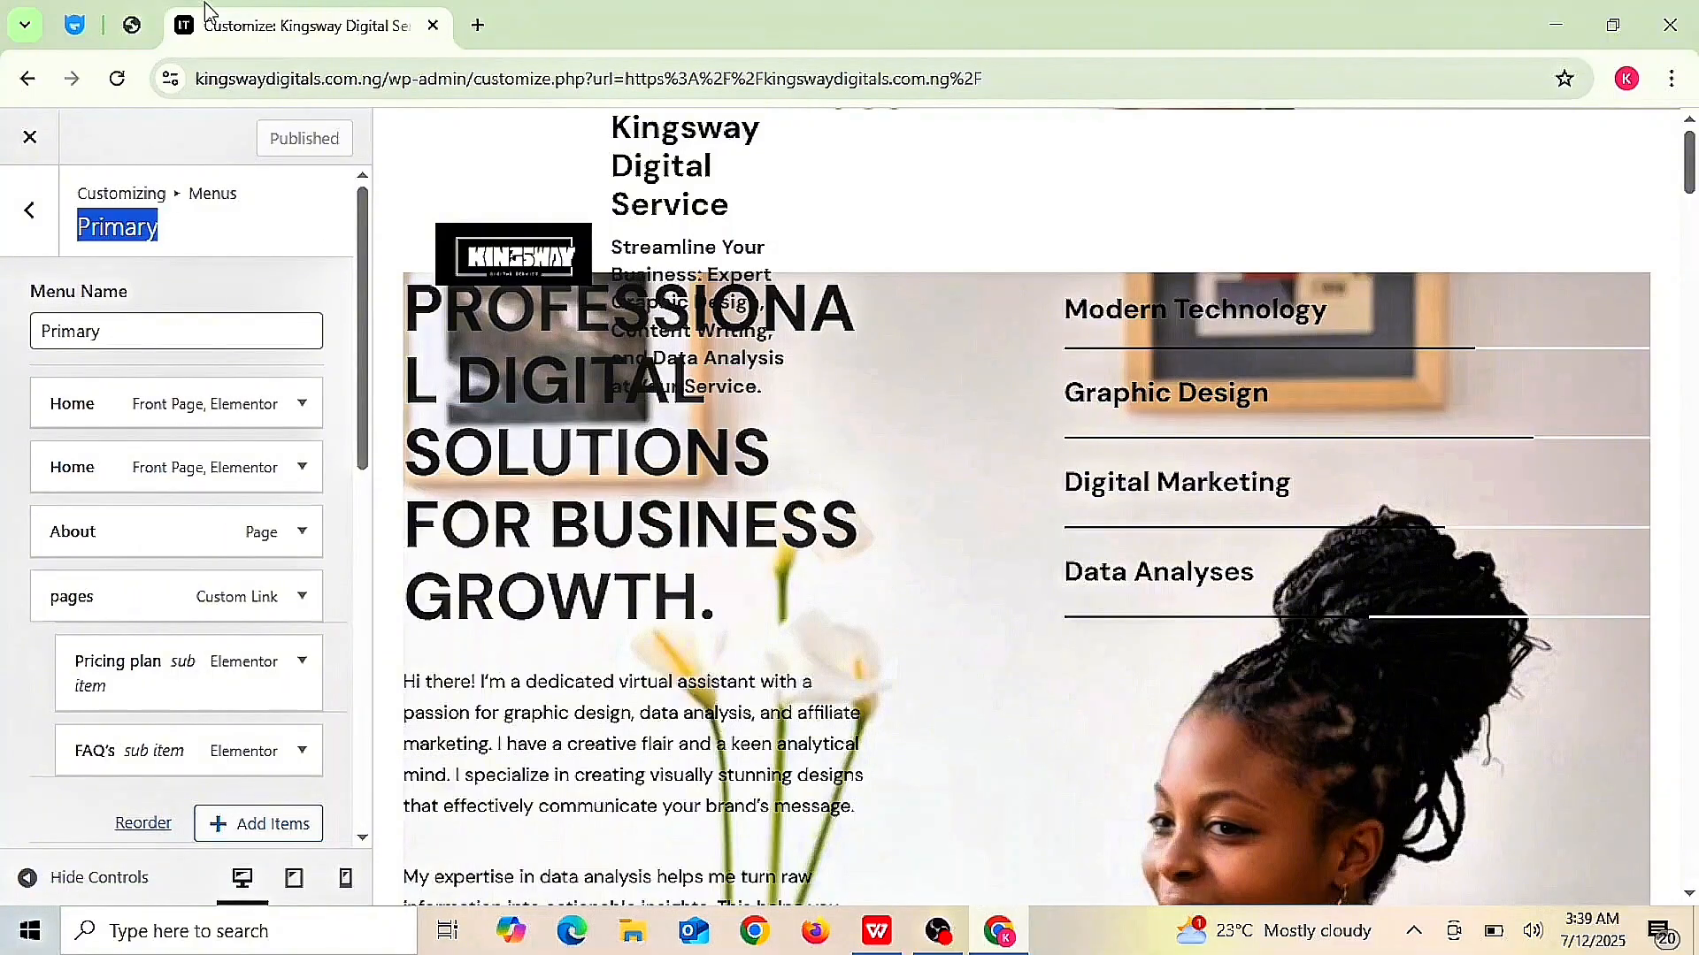
- Leave the Customizer and return to the live site
click(29, 212)
click(29, 217)
click(29, 137)
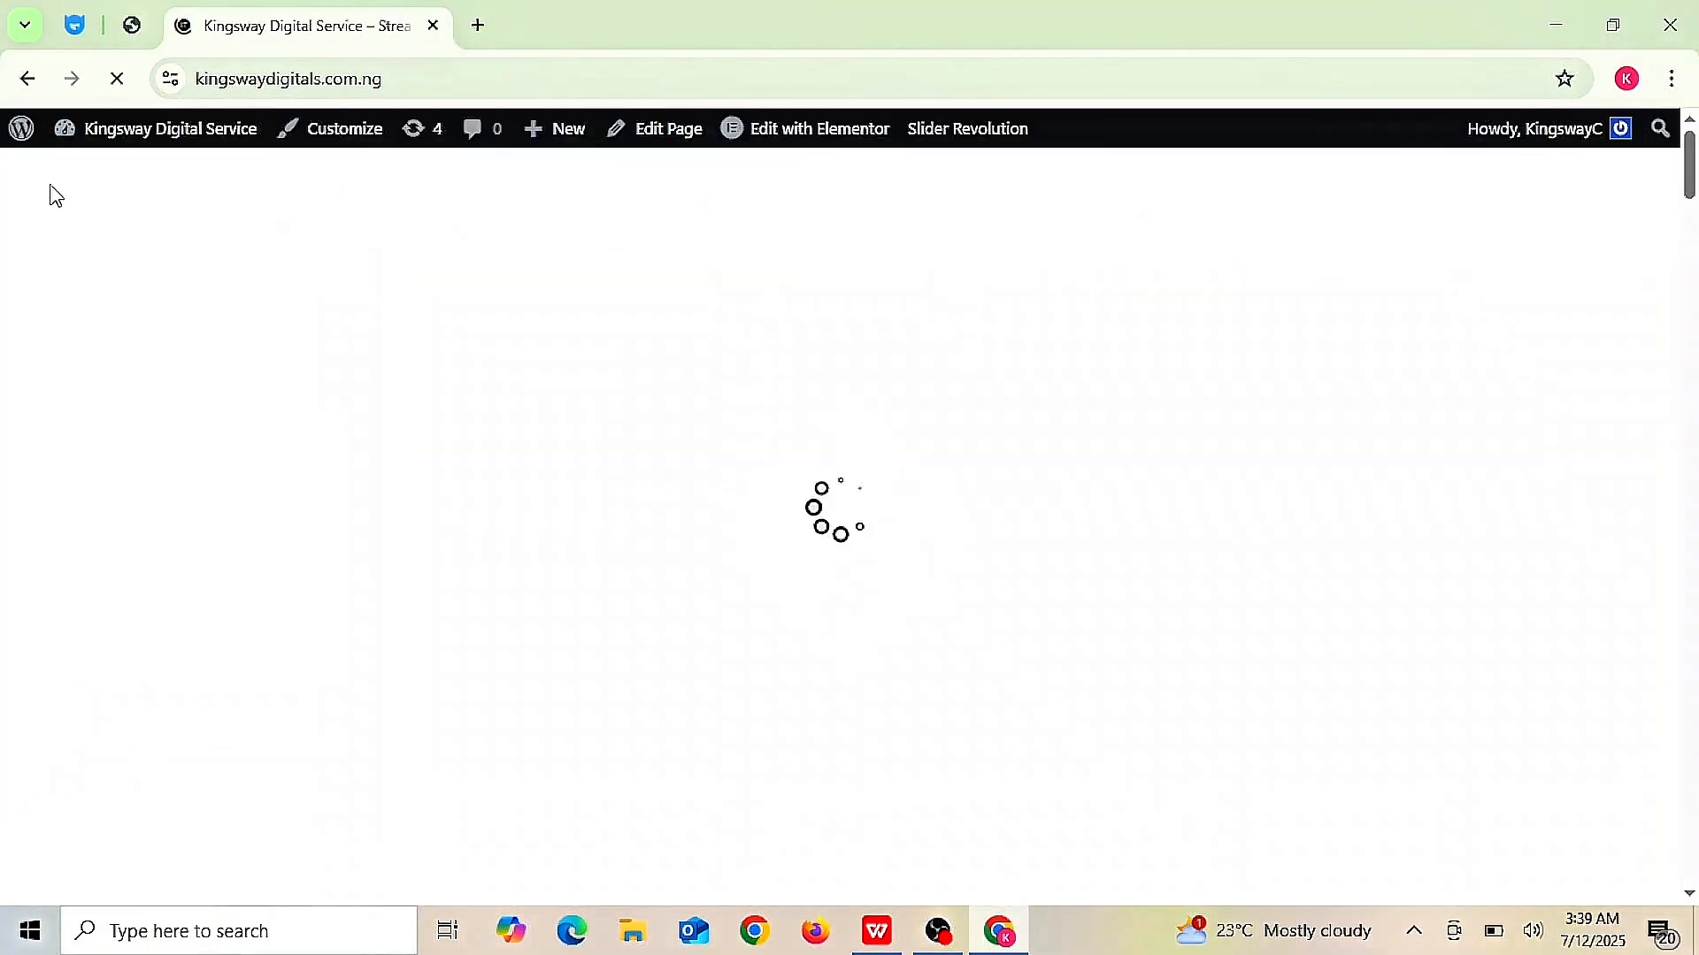
- Open Elementor and create a new blank page from the top-bar page list
click(836, 129)
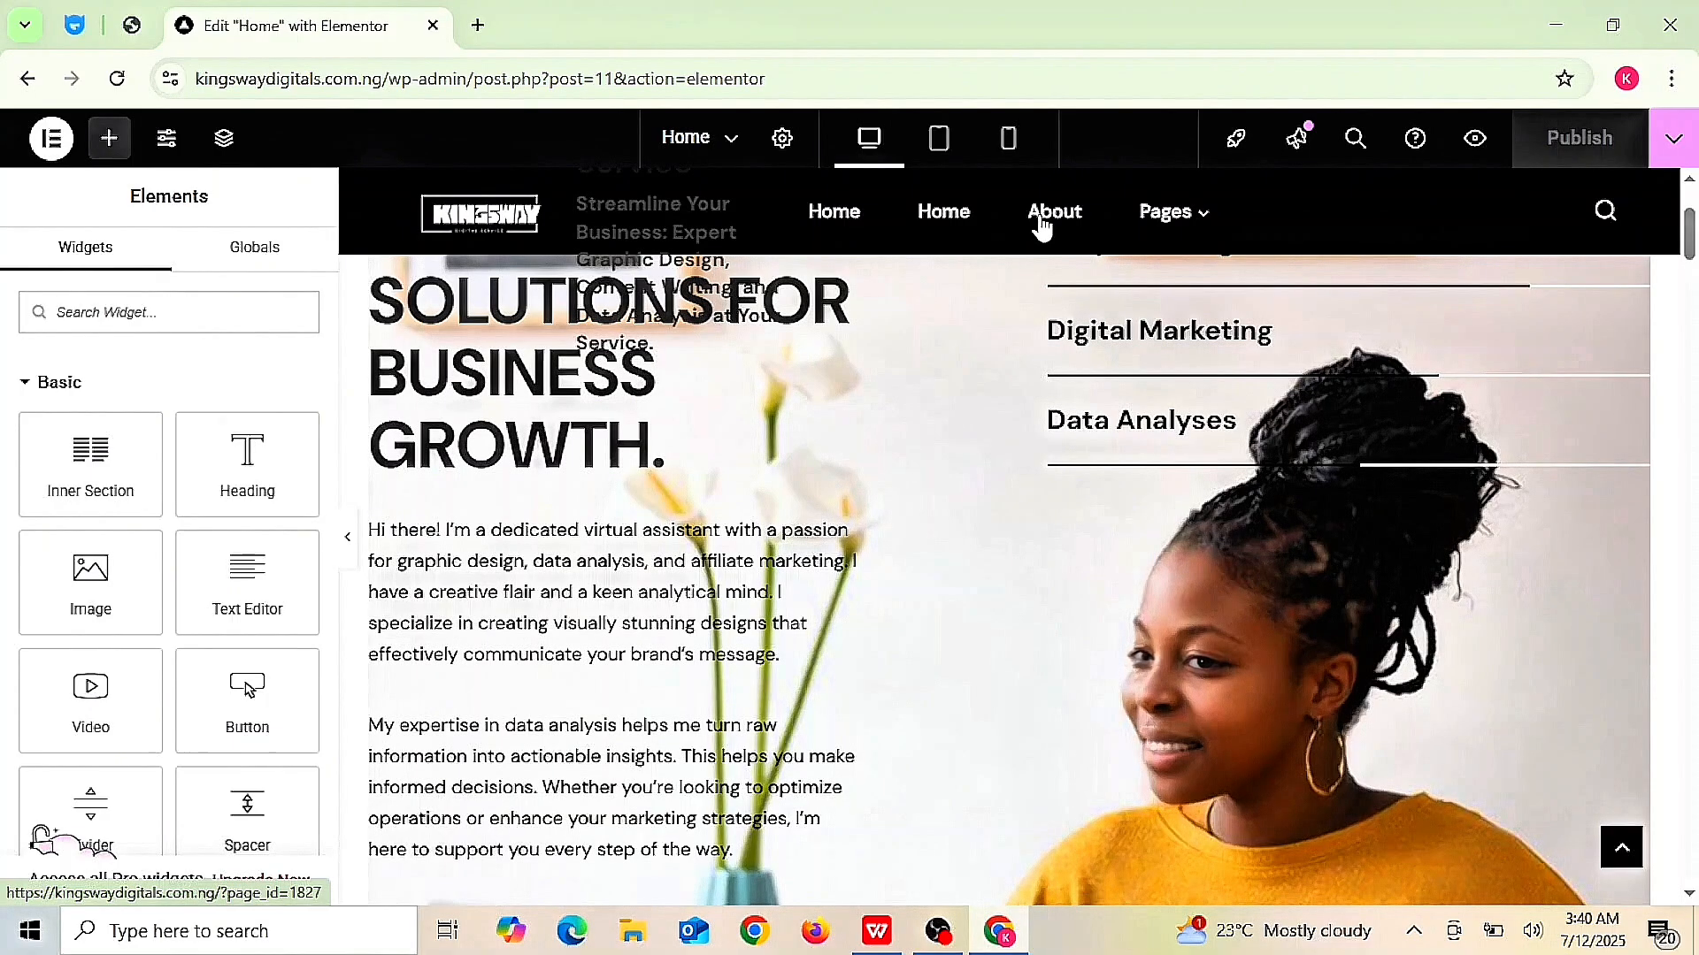
mouse_move(1149, 215)
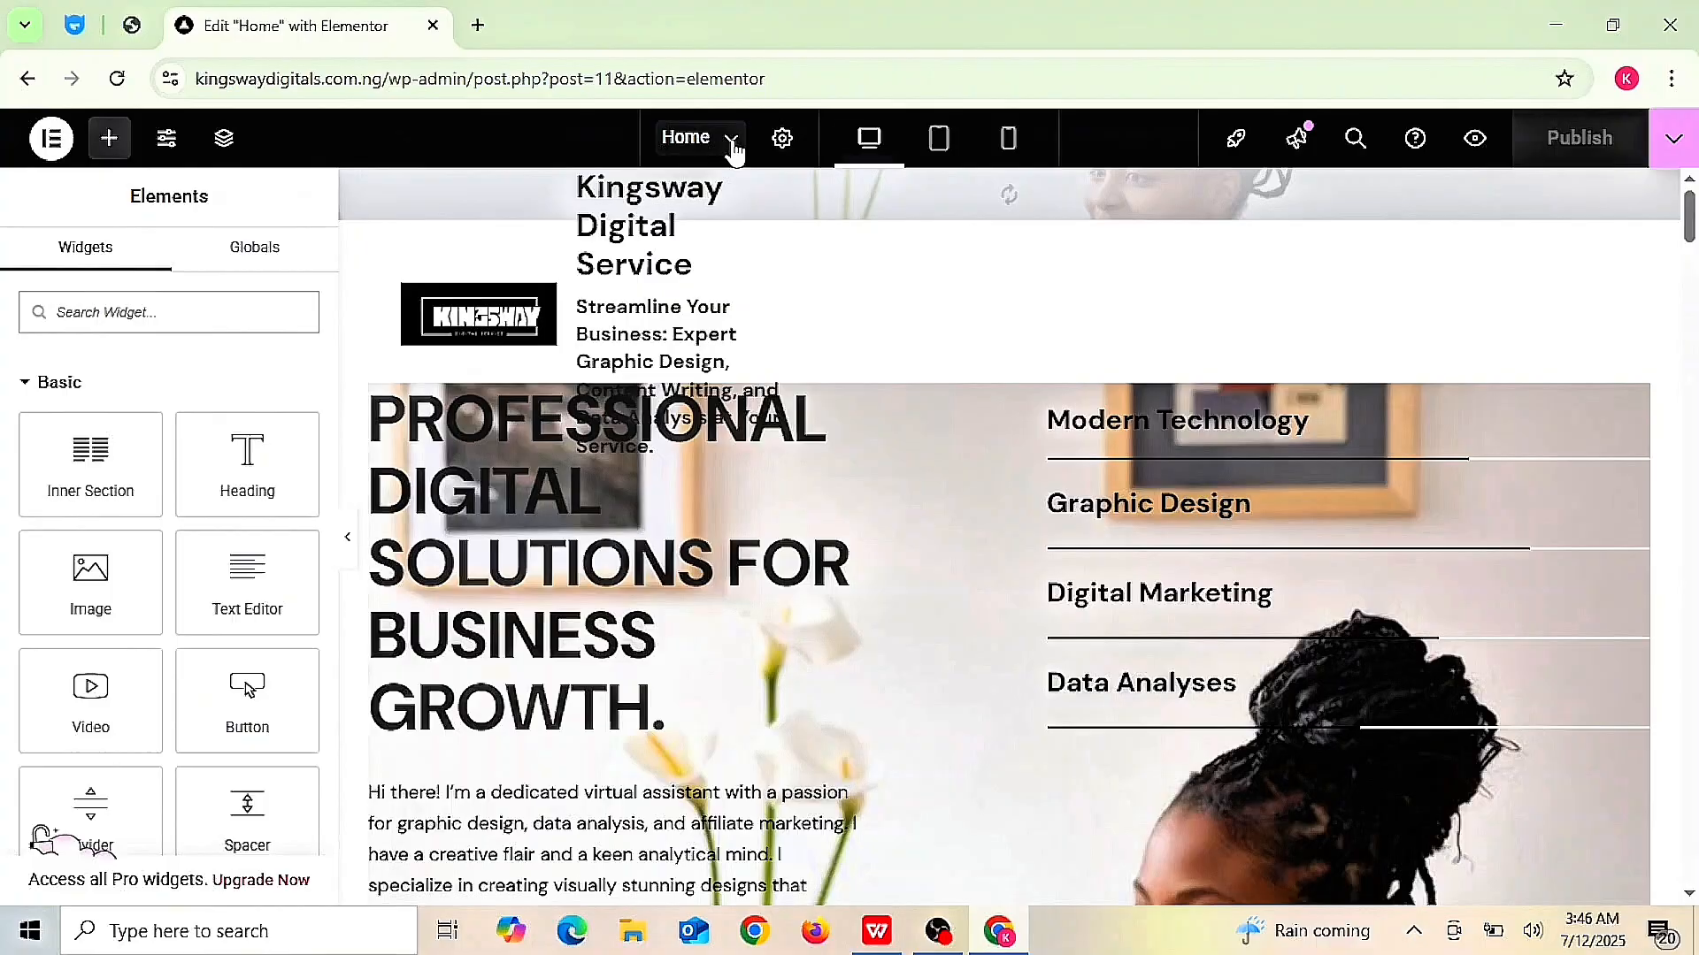
click(732, 142)
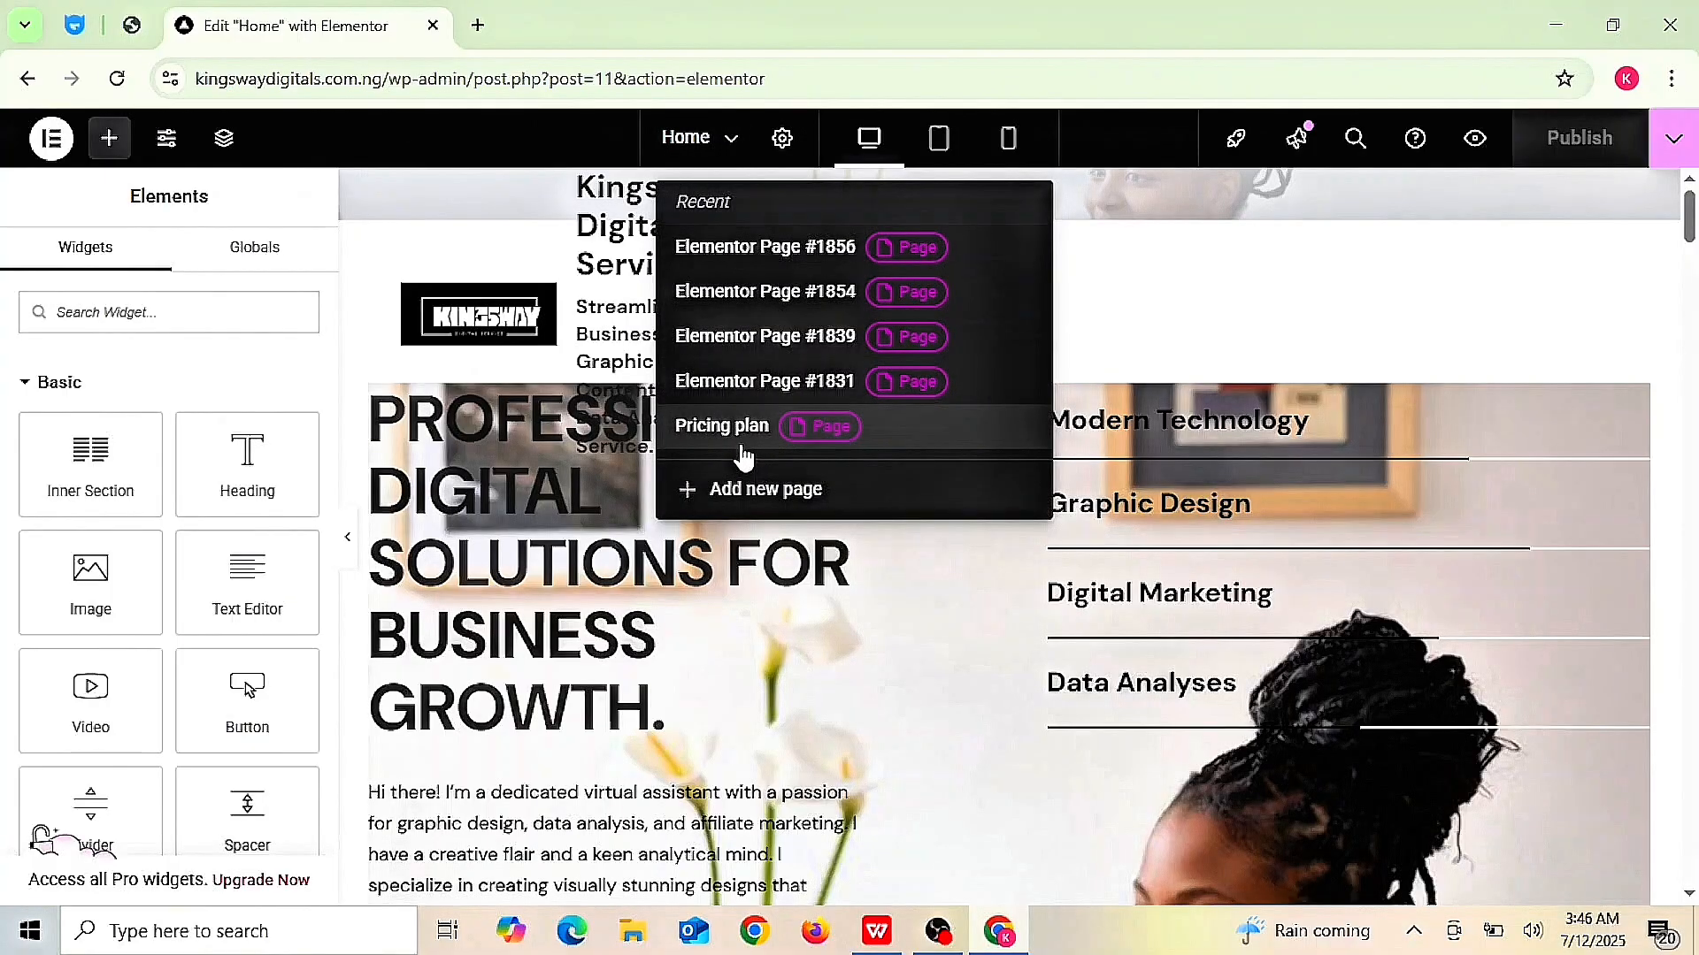
click(763, 502)
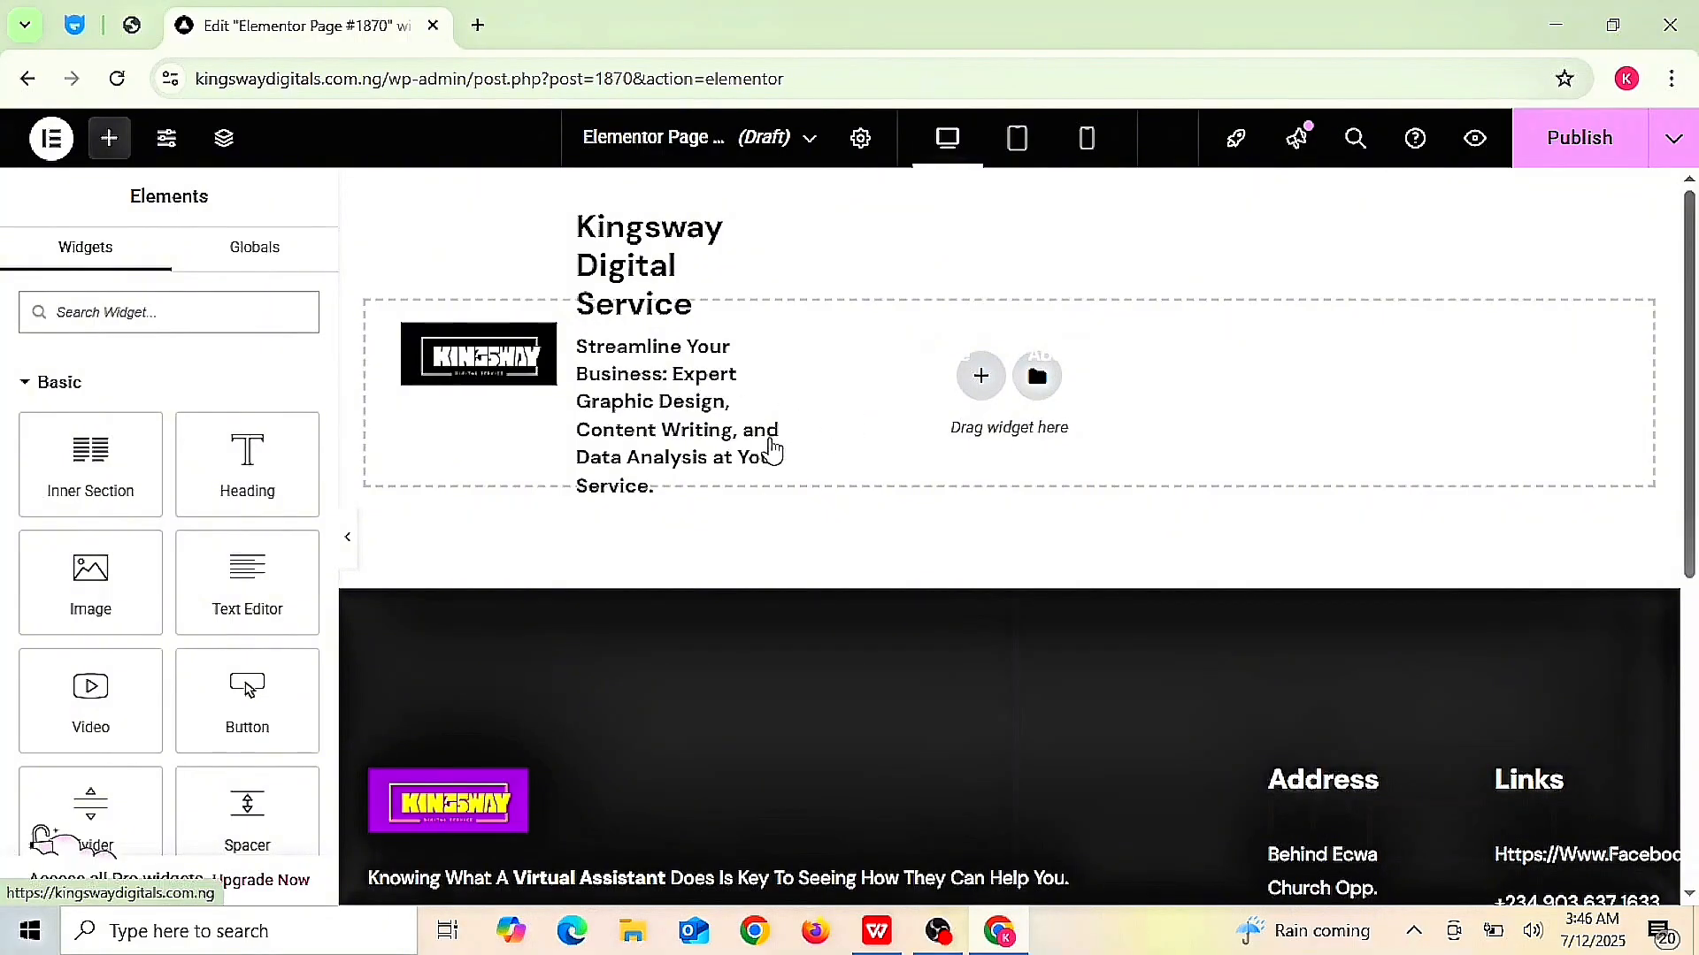
- Add a Heading widget with the title 'About', keeping the HTML tag at H2
scroll(774, 451, down, 3)
scroll(774, 451, up, 4)
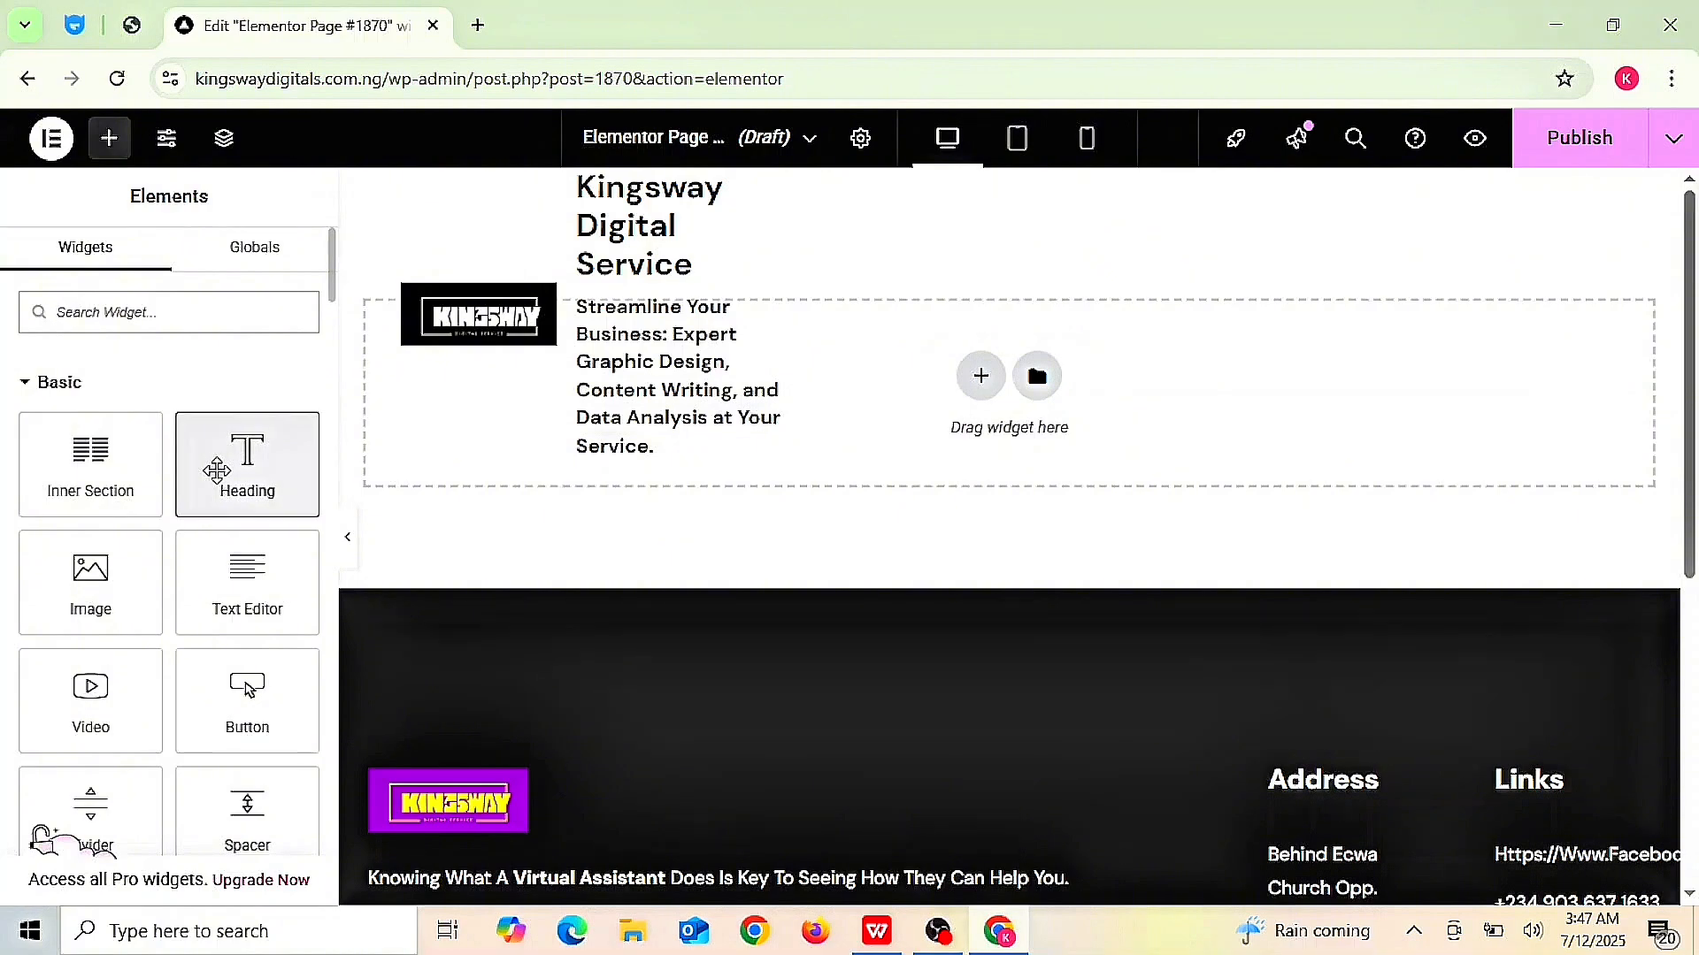
click(216, 469)
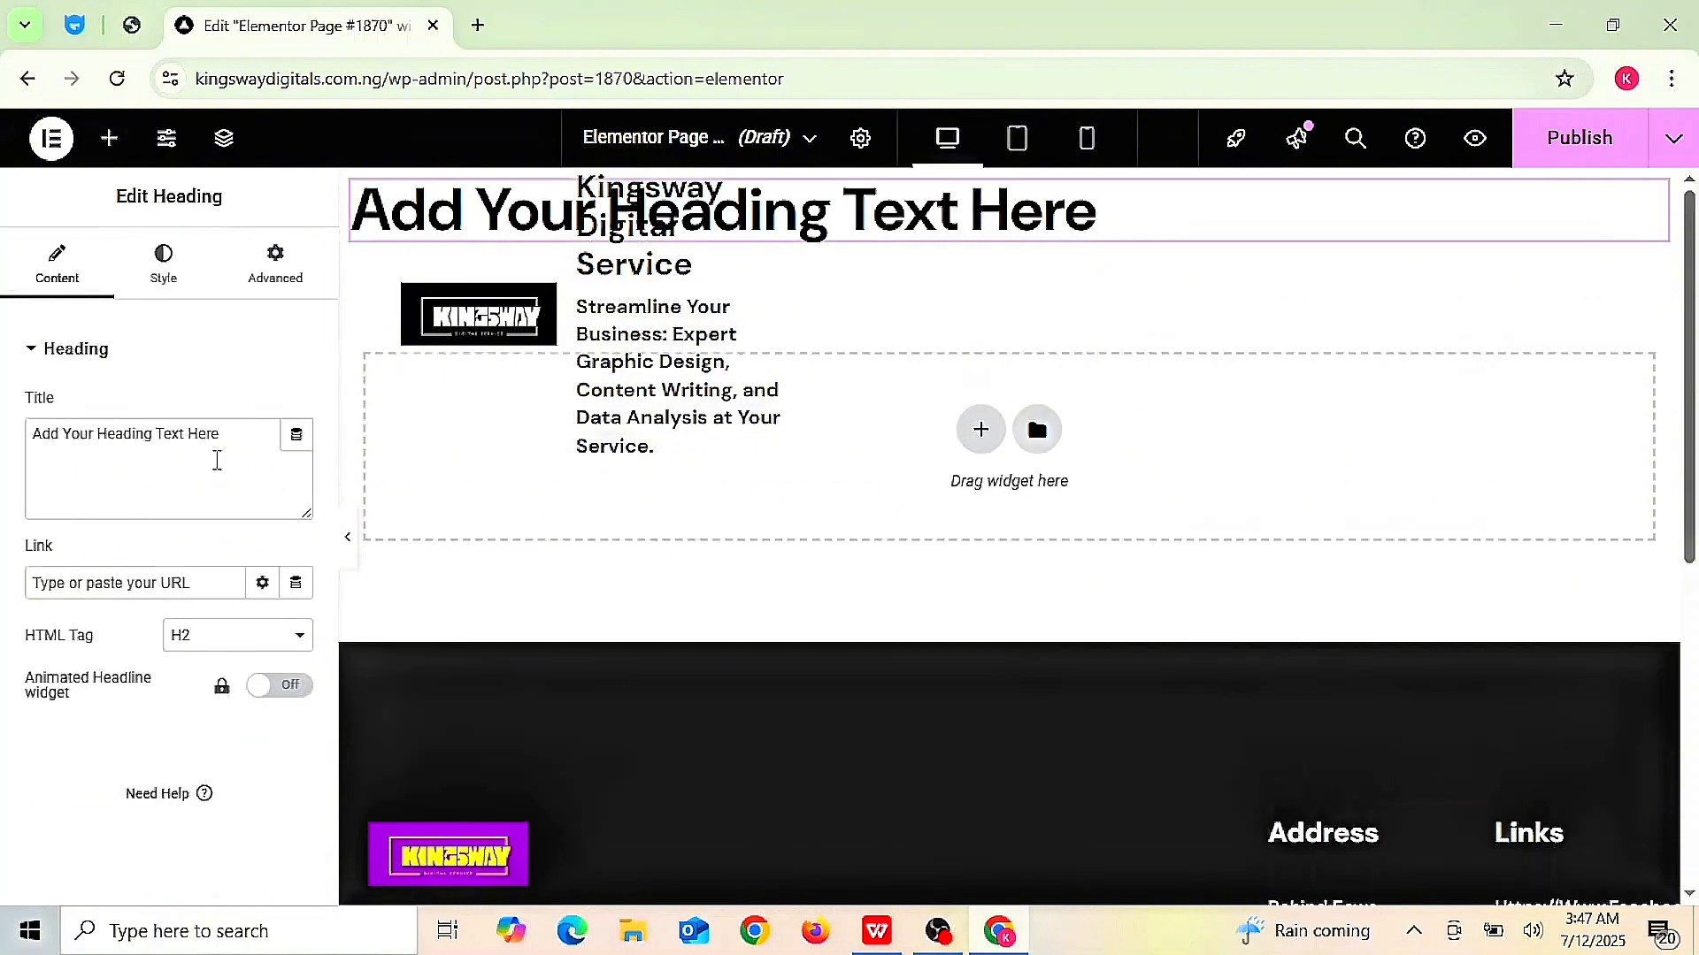
click(122, 438)
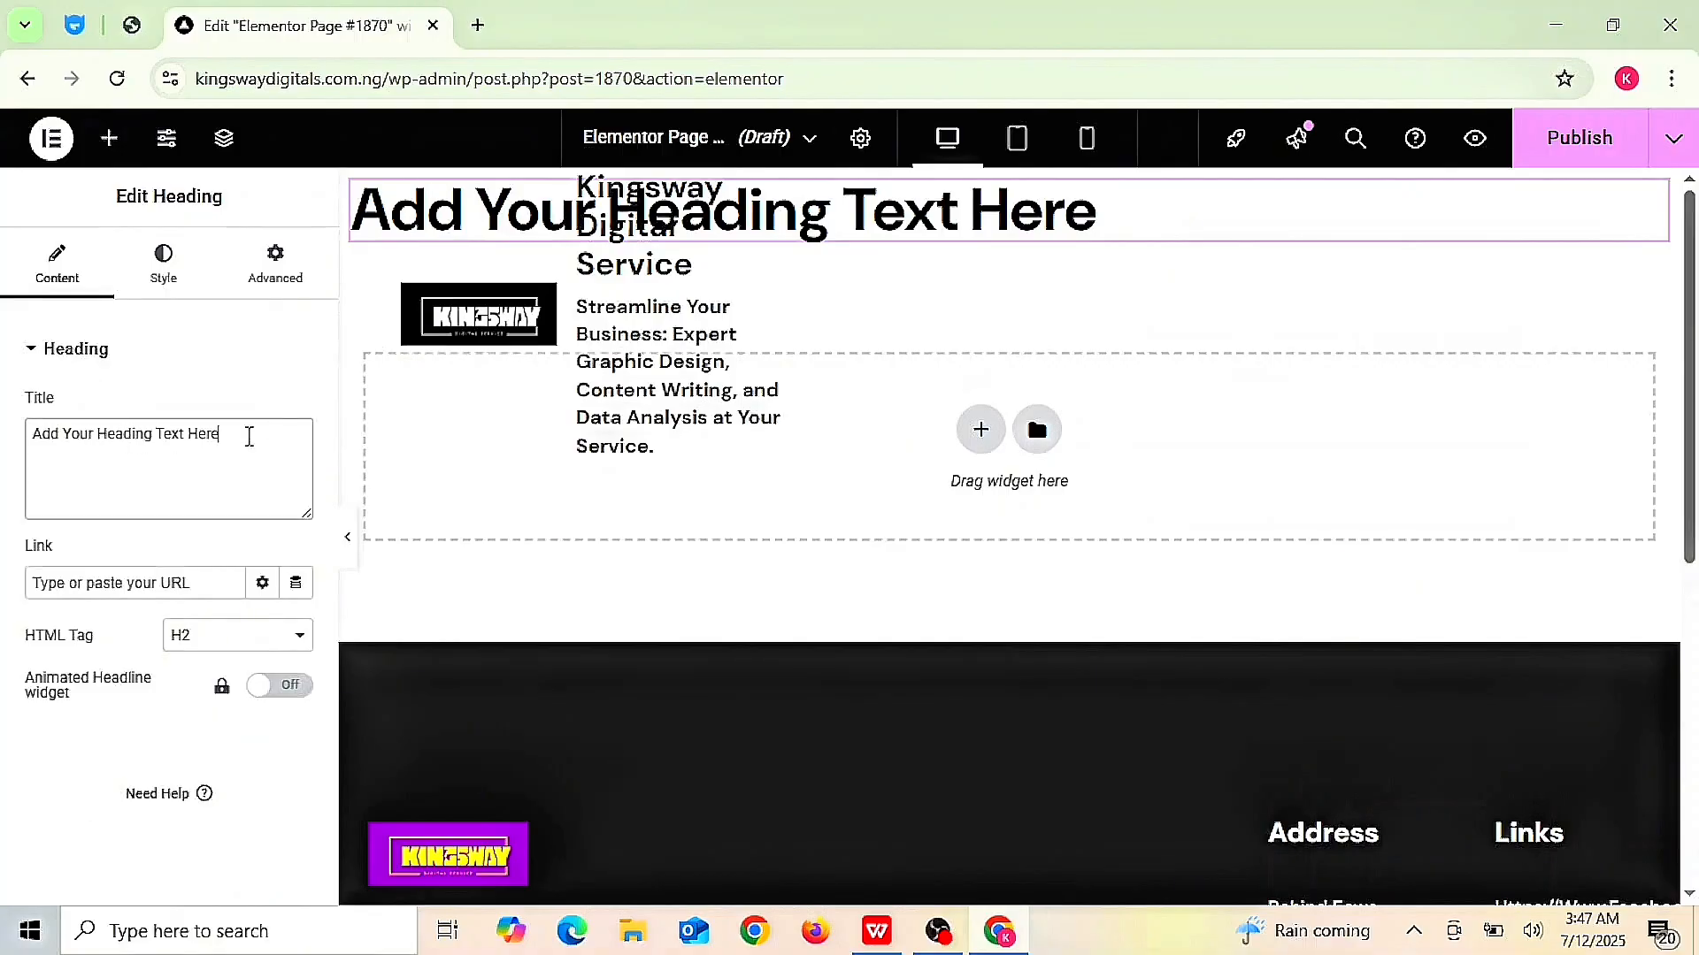
key(BackSpace)
key(BackSpace)
key(BackSpace)
key(BackSpace)
key(BackSpace)
key(BackSpace)
key(BackSpace)
key(BackSpace)
key(BackSpace)
key(BackSpace)
key(BackSpace)
key(BackSpace)
key(BackSpace)
key(BackSpace)
key(BackSpace)
key(BackSpace)
key(BackSpace)
key(BackSpace)
key(BackSpace)
key(BackSpace)
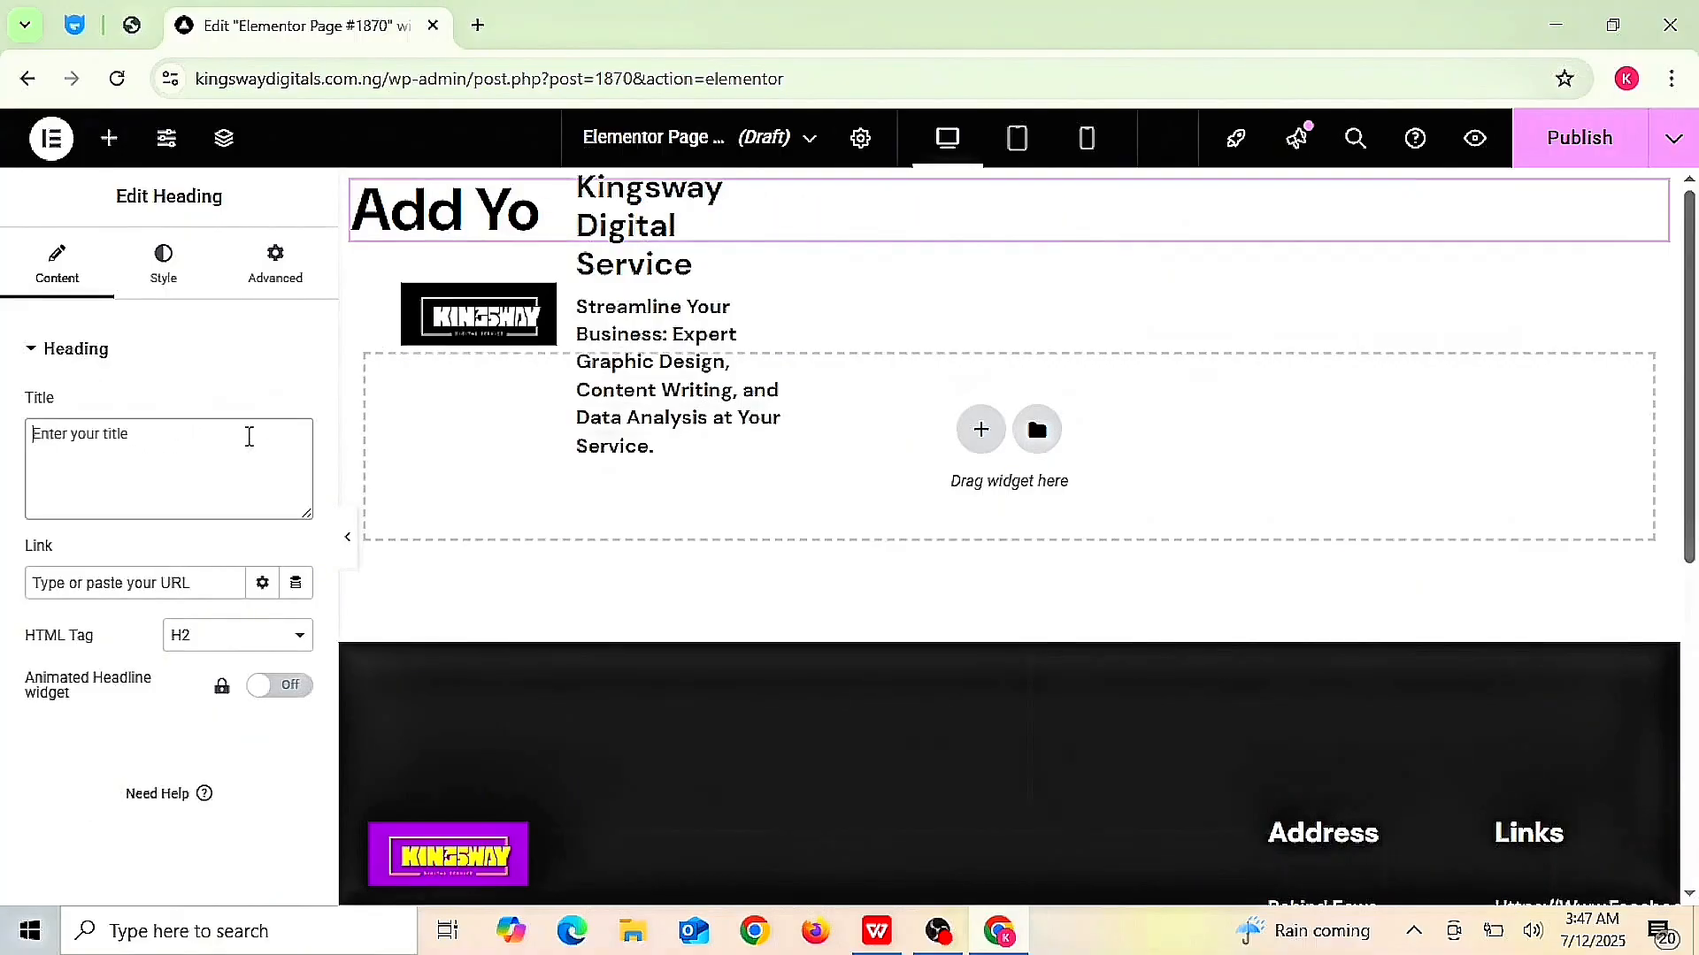
text(About)
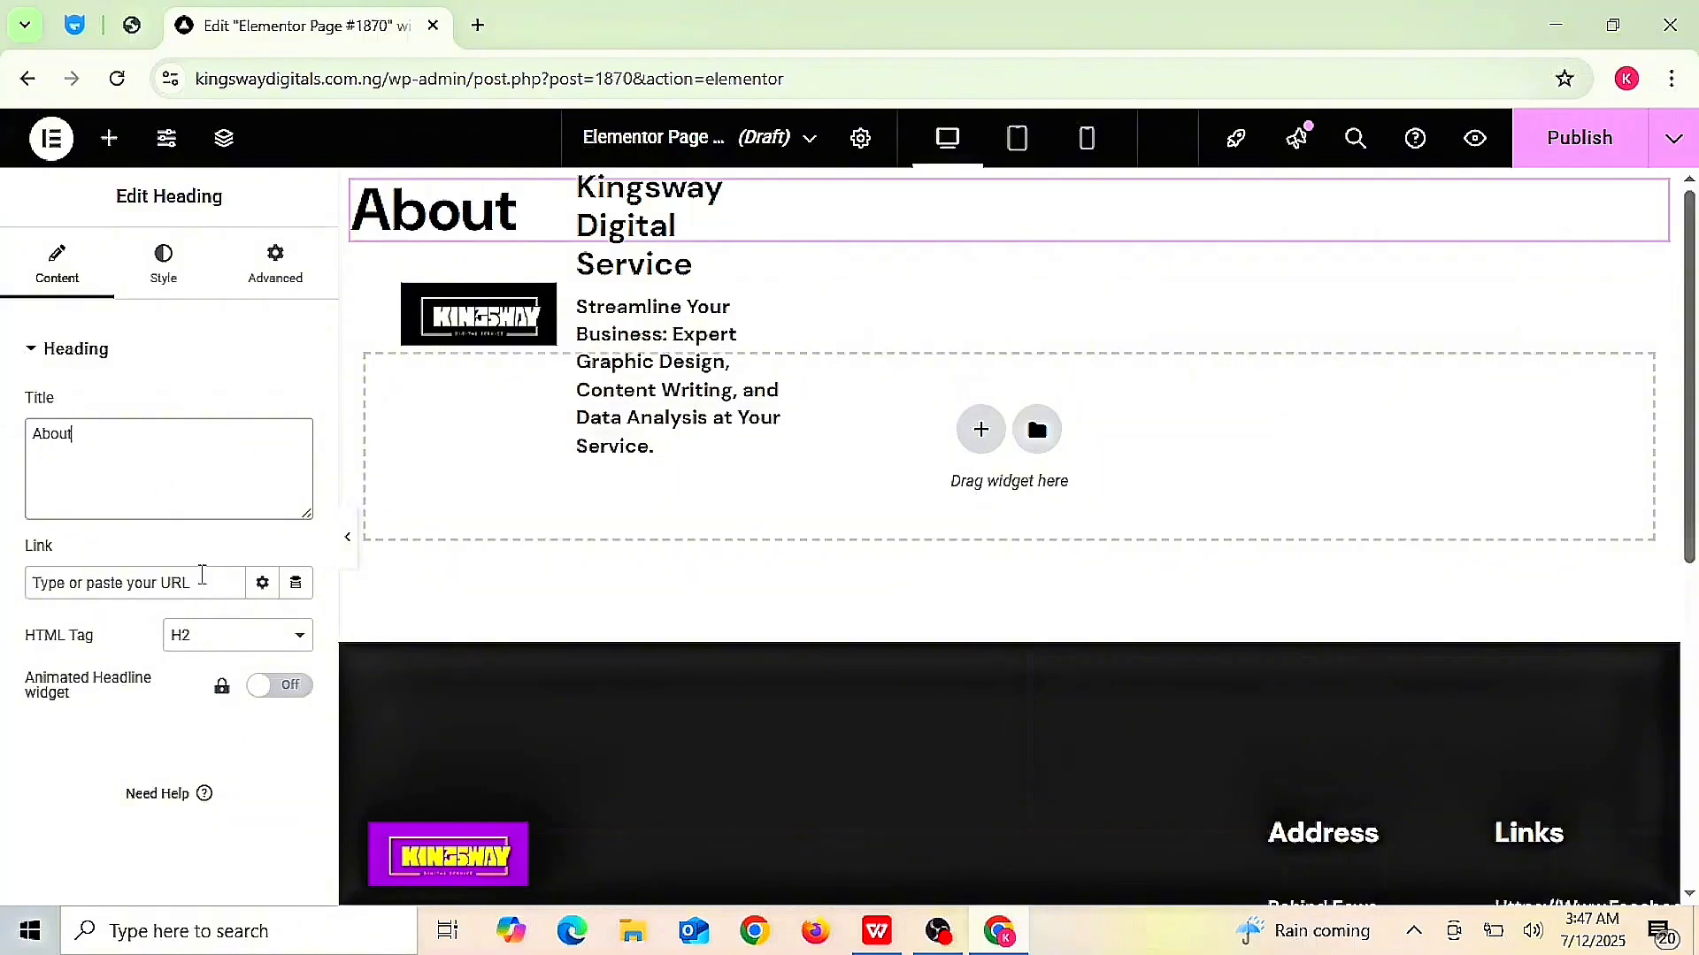
click(200, 593)
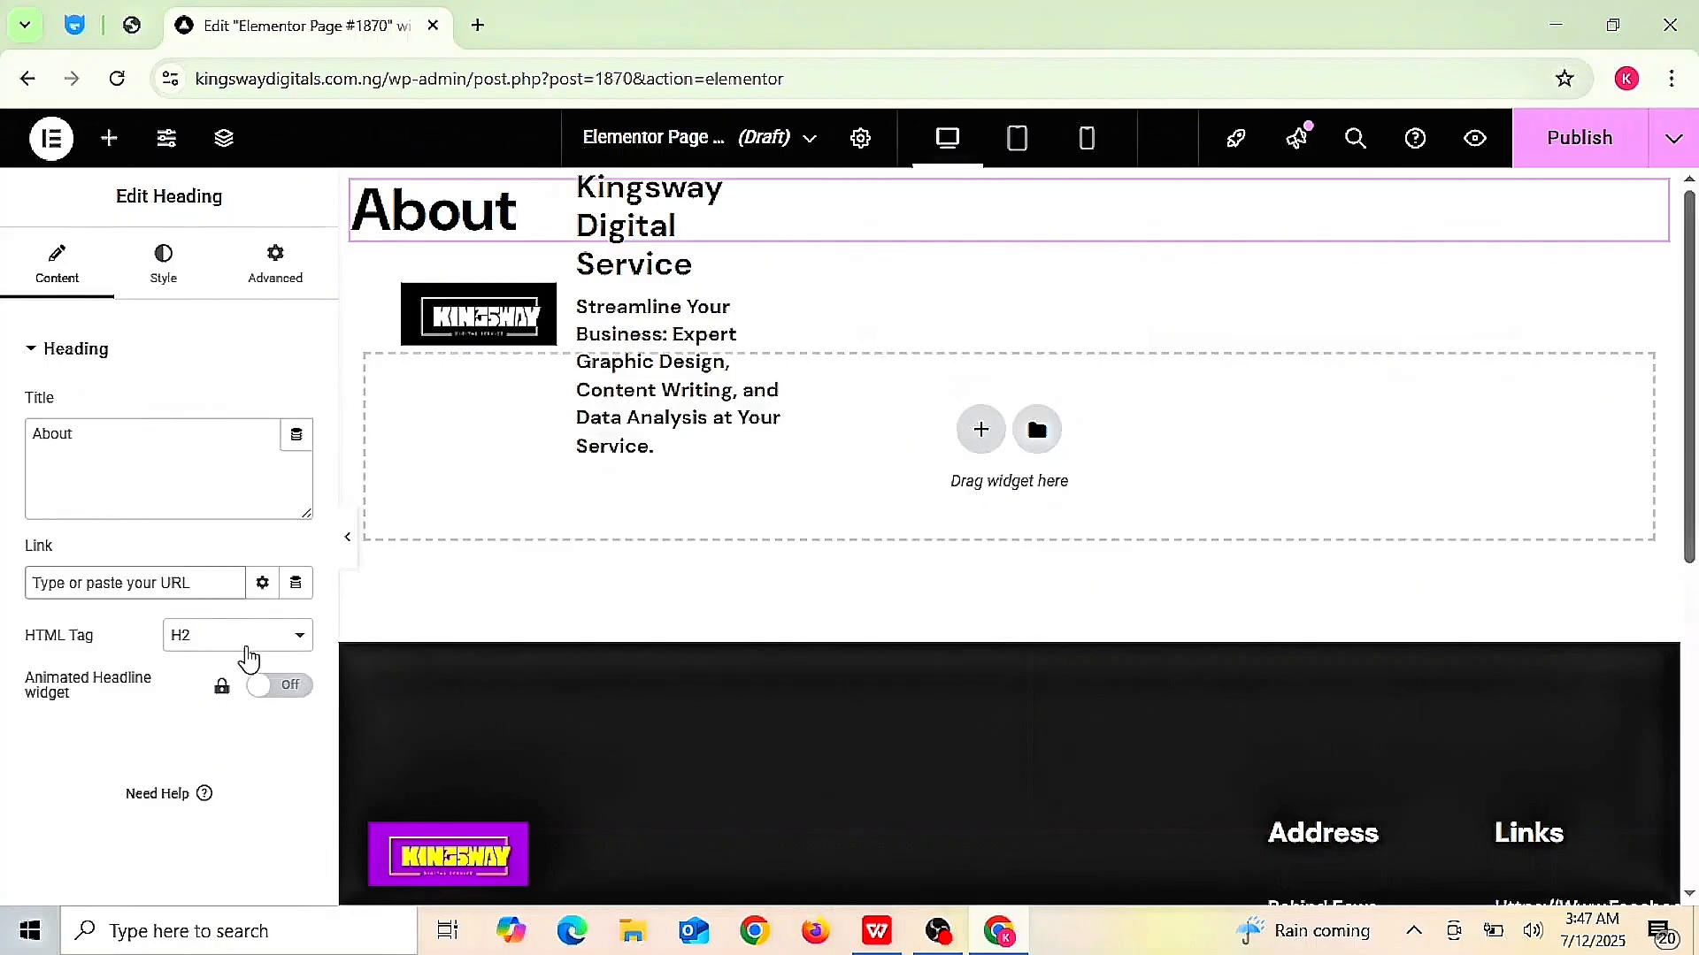
click(299, 637)
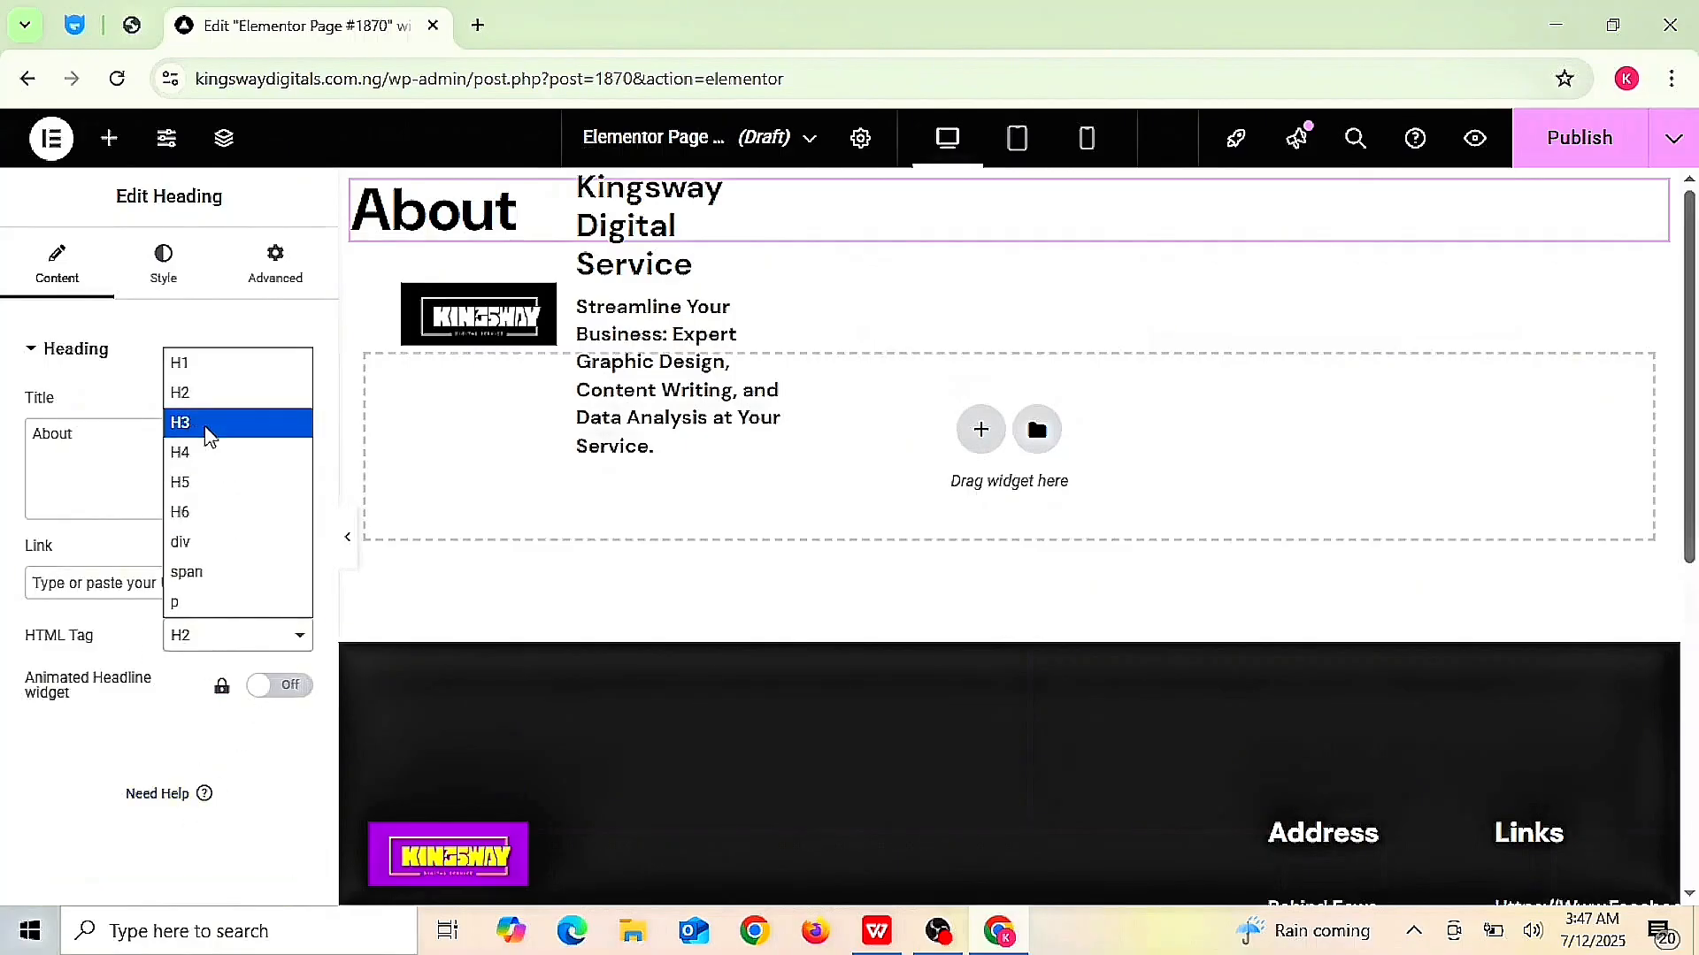
click(196, 394)
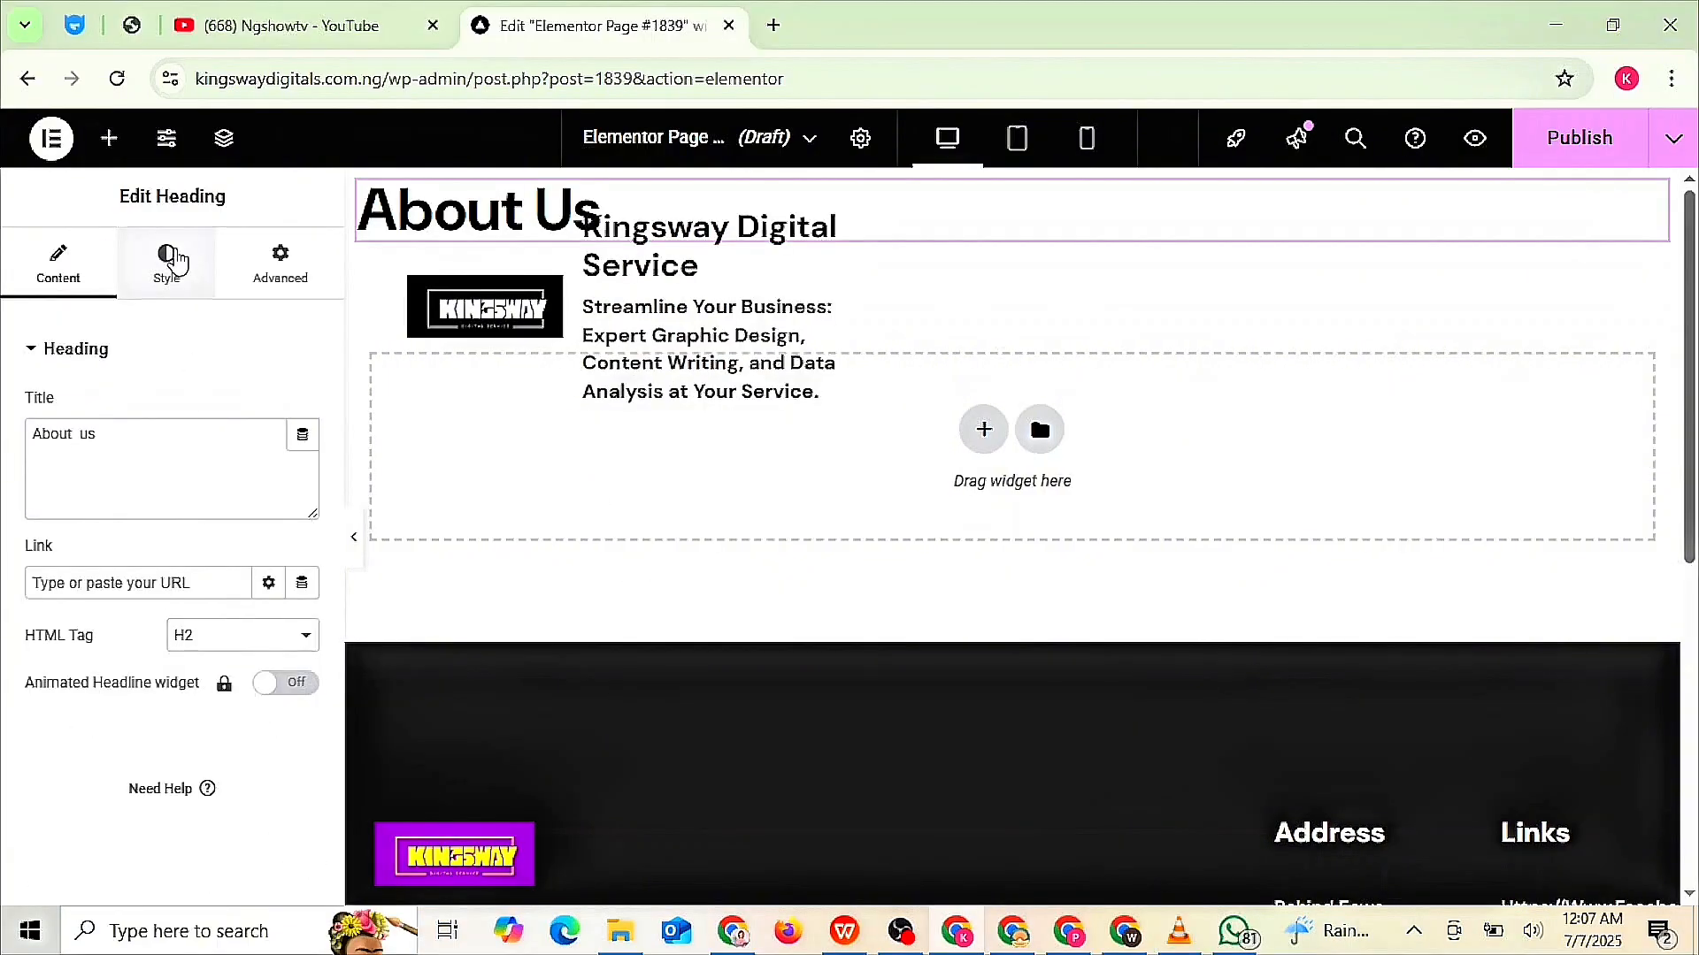
- Try Times New Roman as the heading font, then revert the font family to Default
click(174, 258)
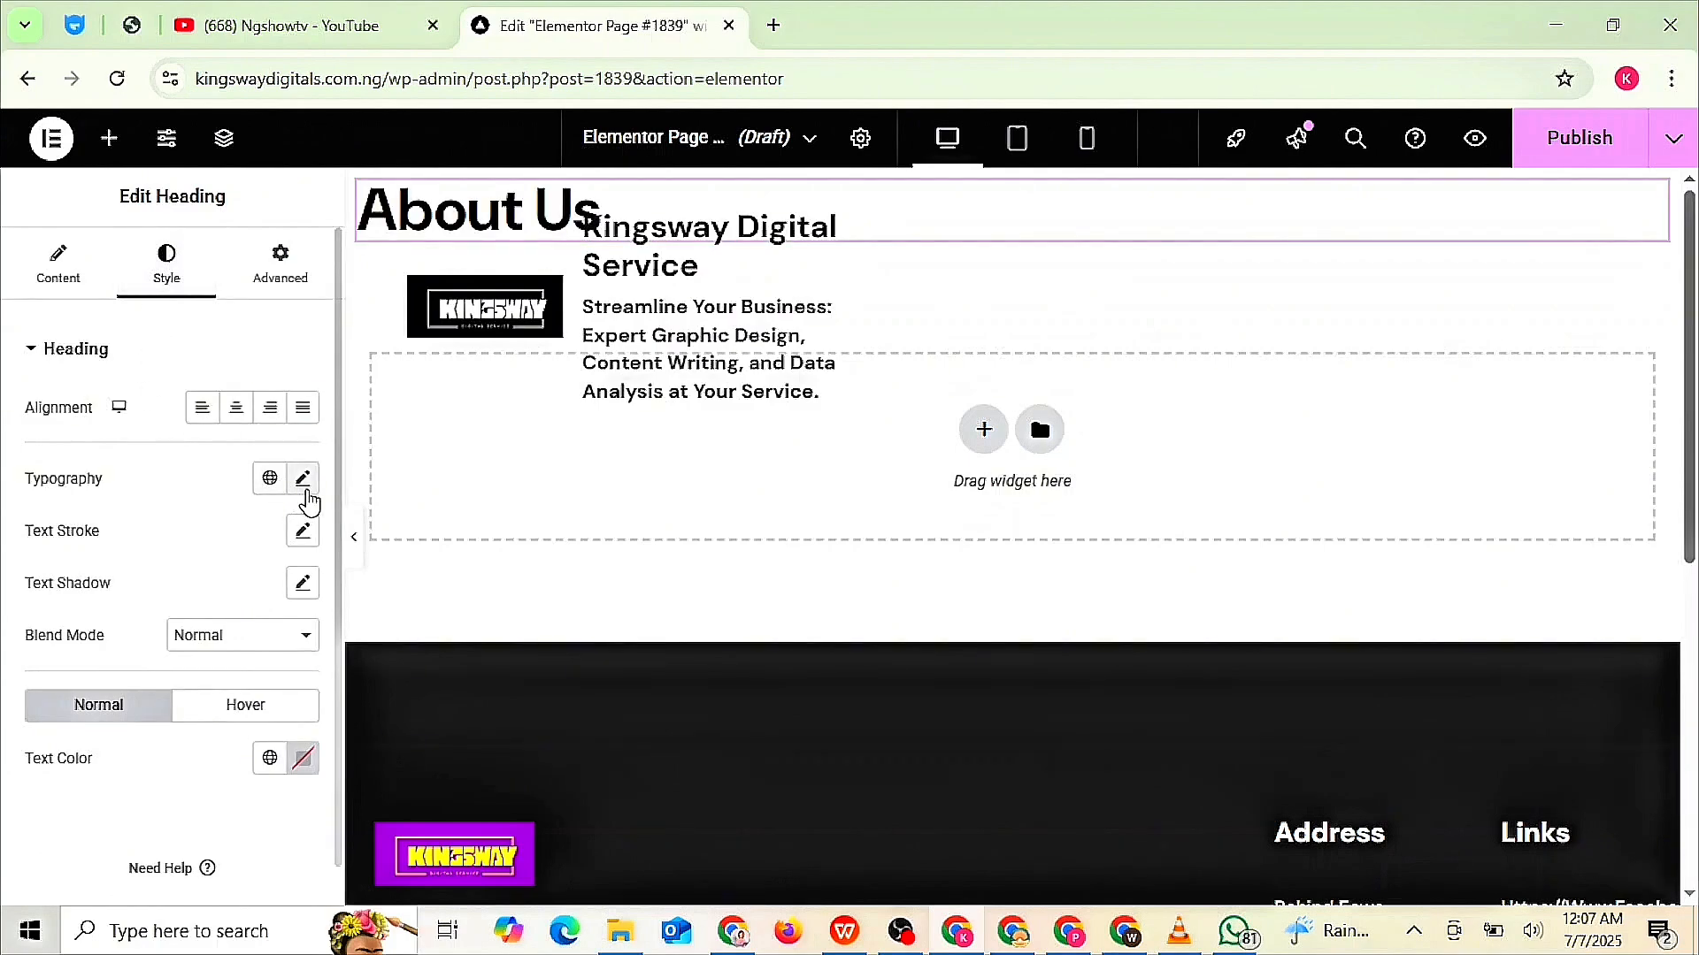
click(304, 486)
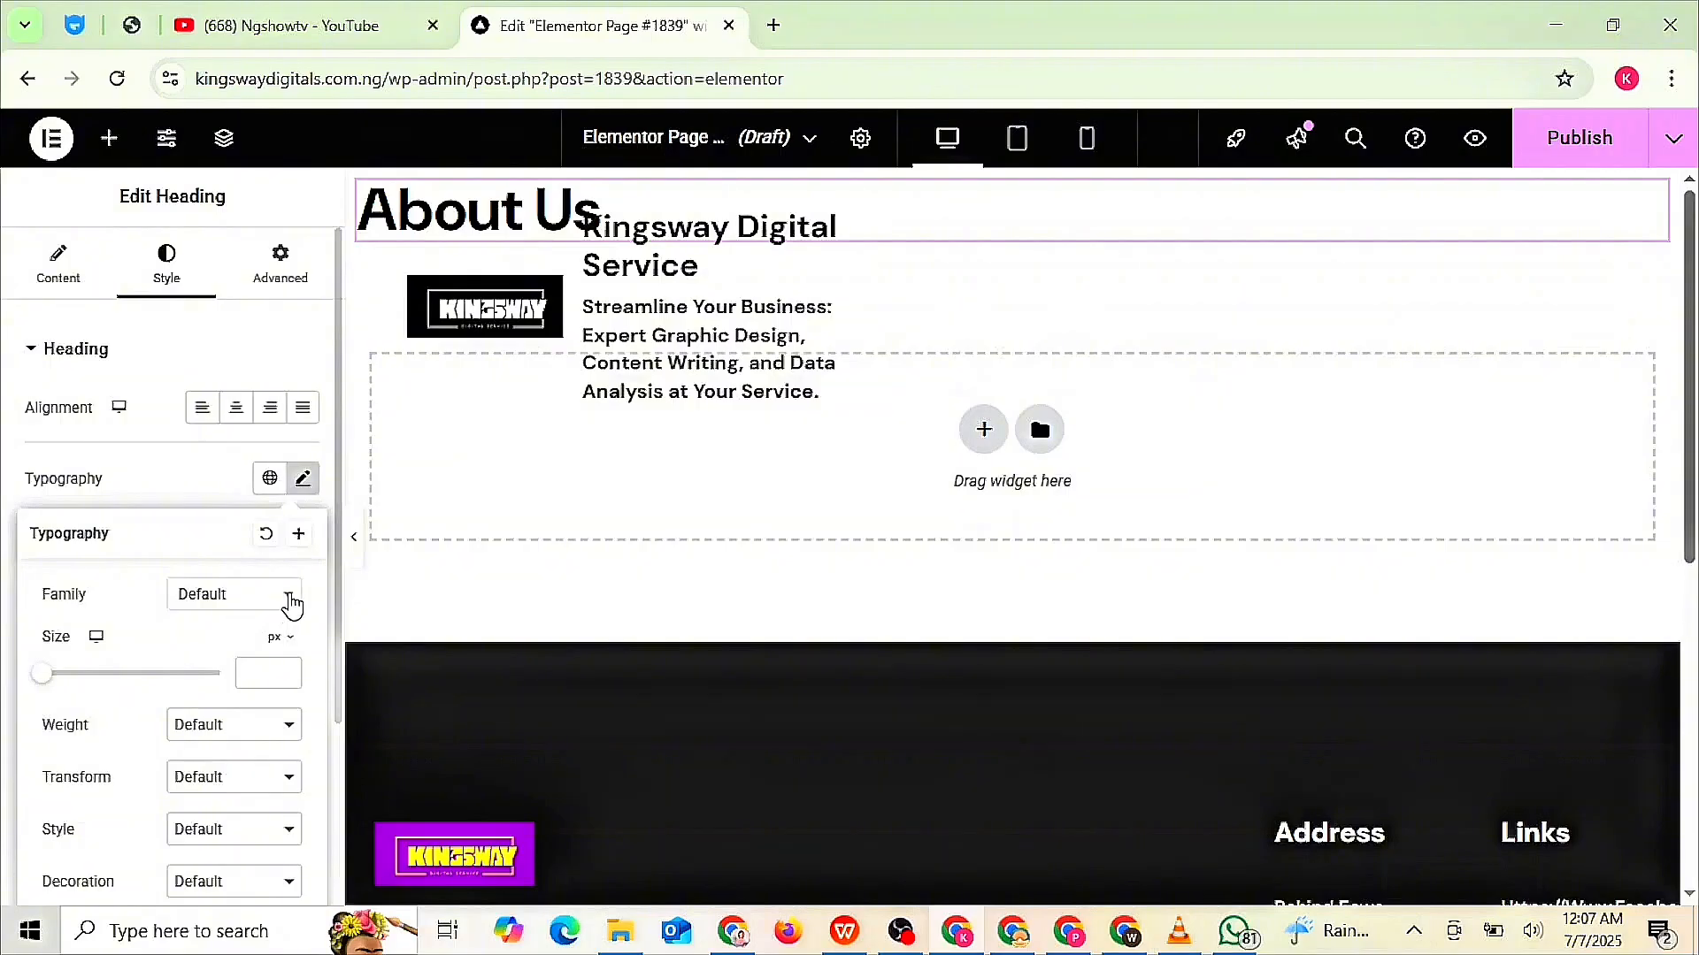
click(291, 607)
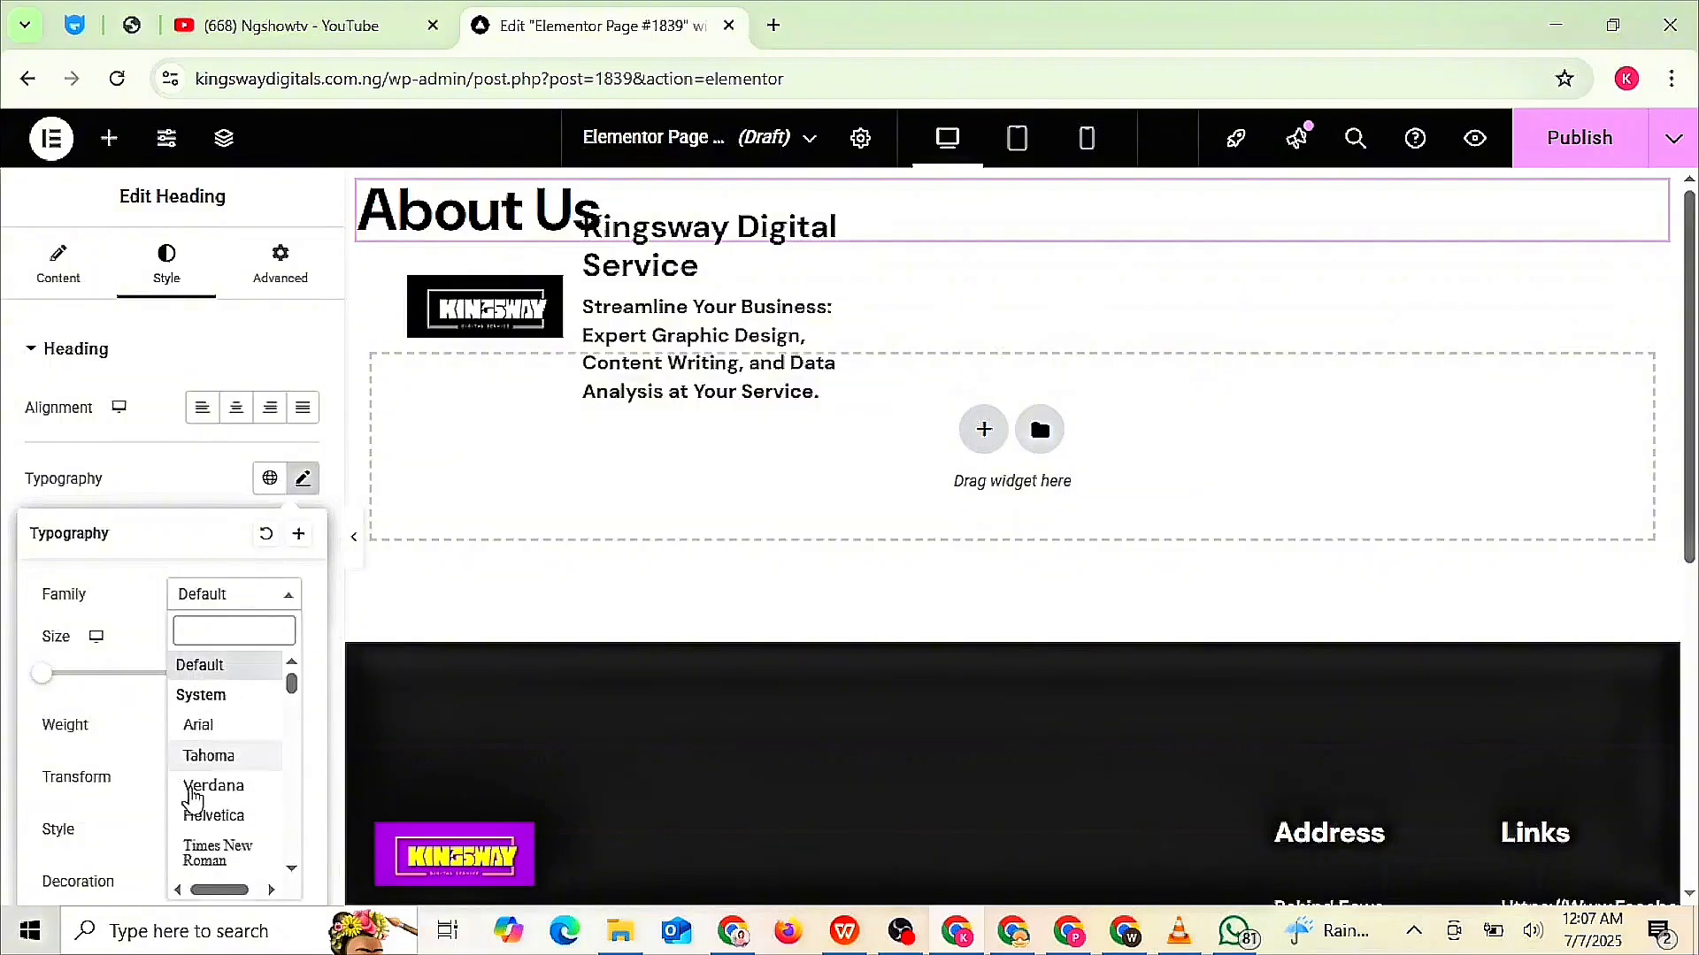
click(230, 854)
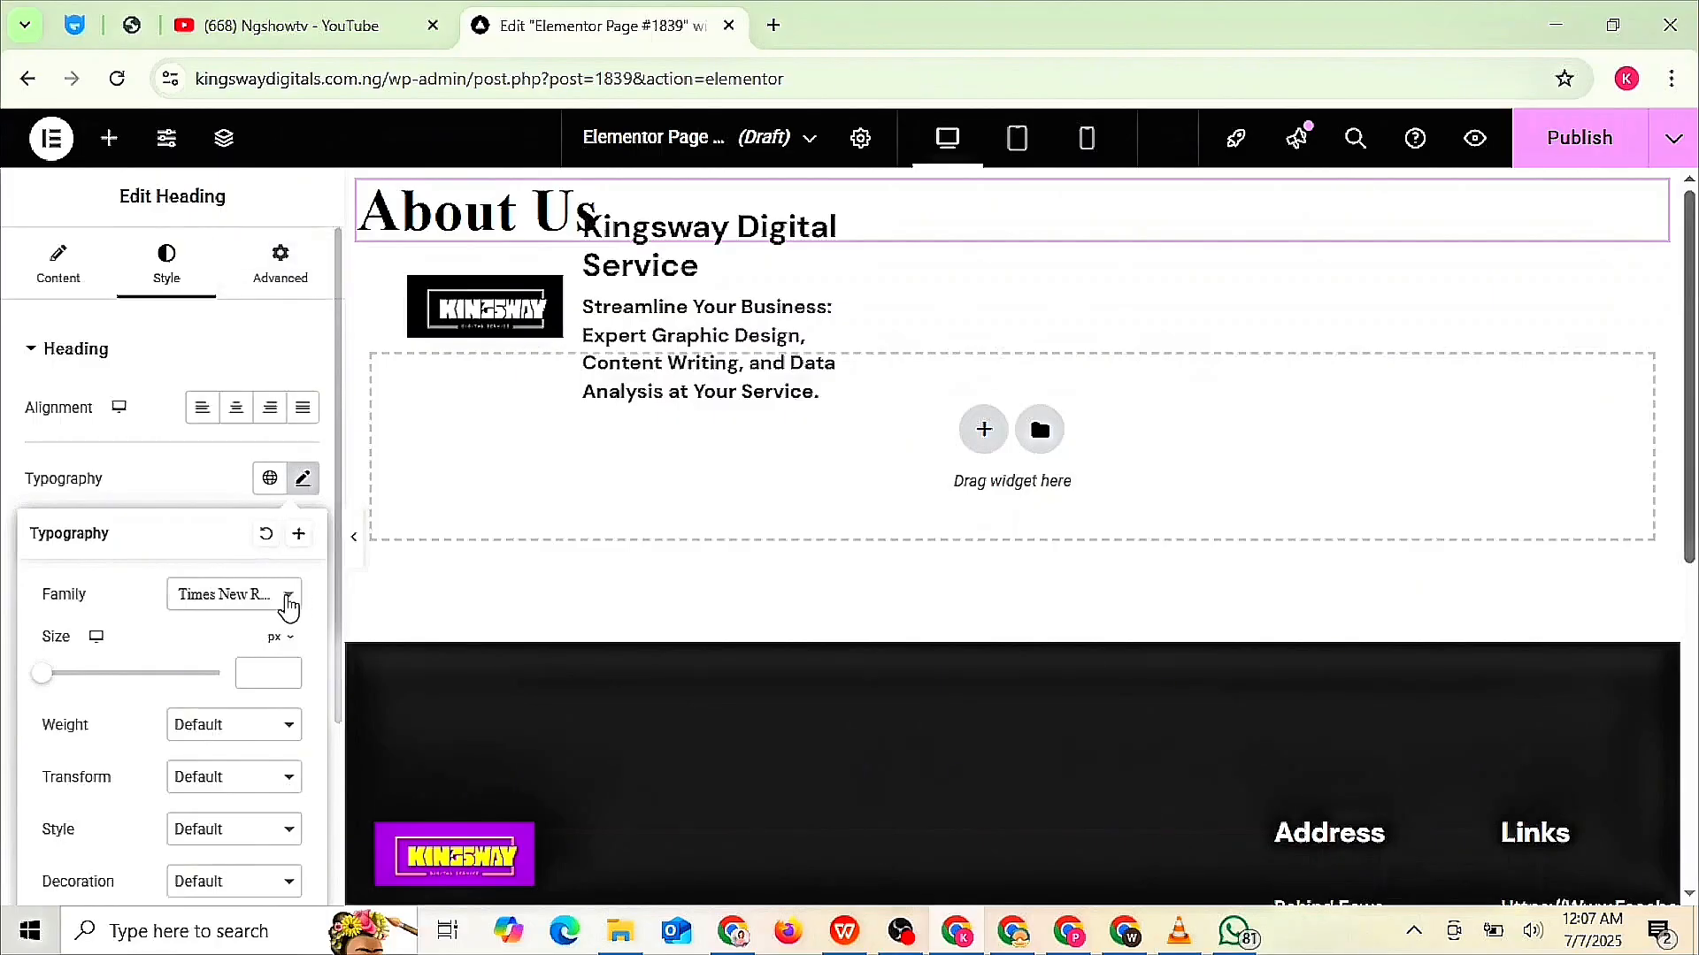
click(288, 605)
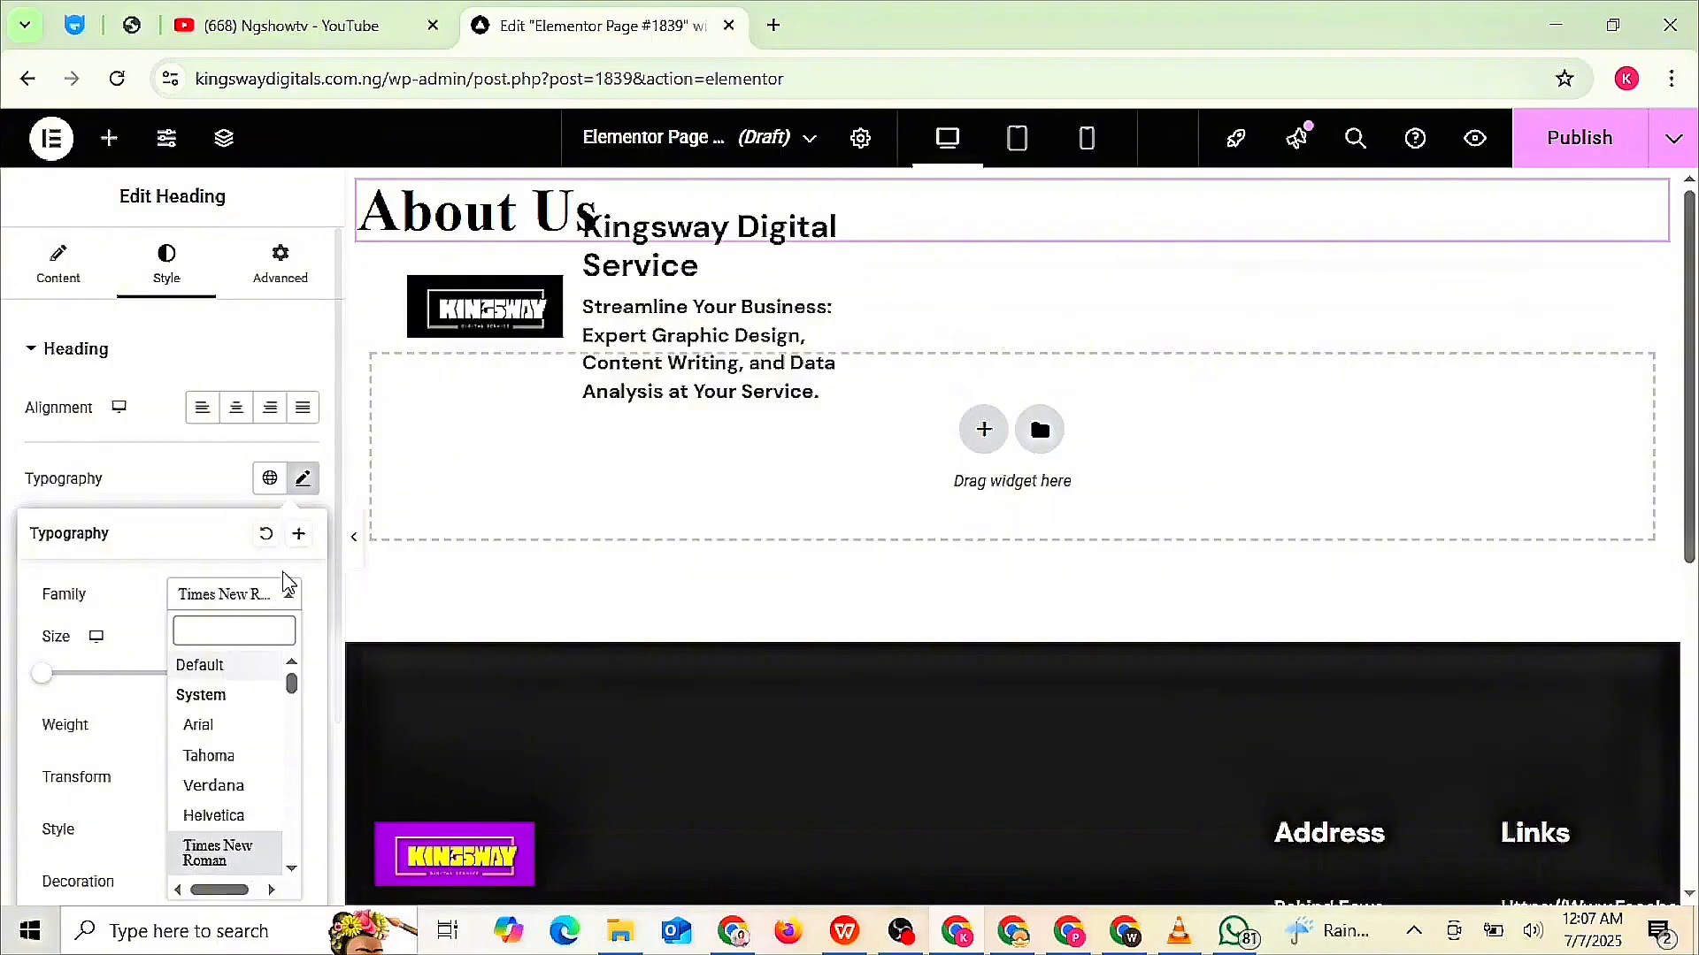
click(235, 676)
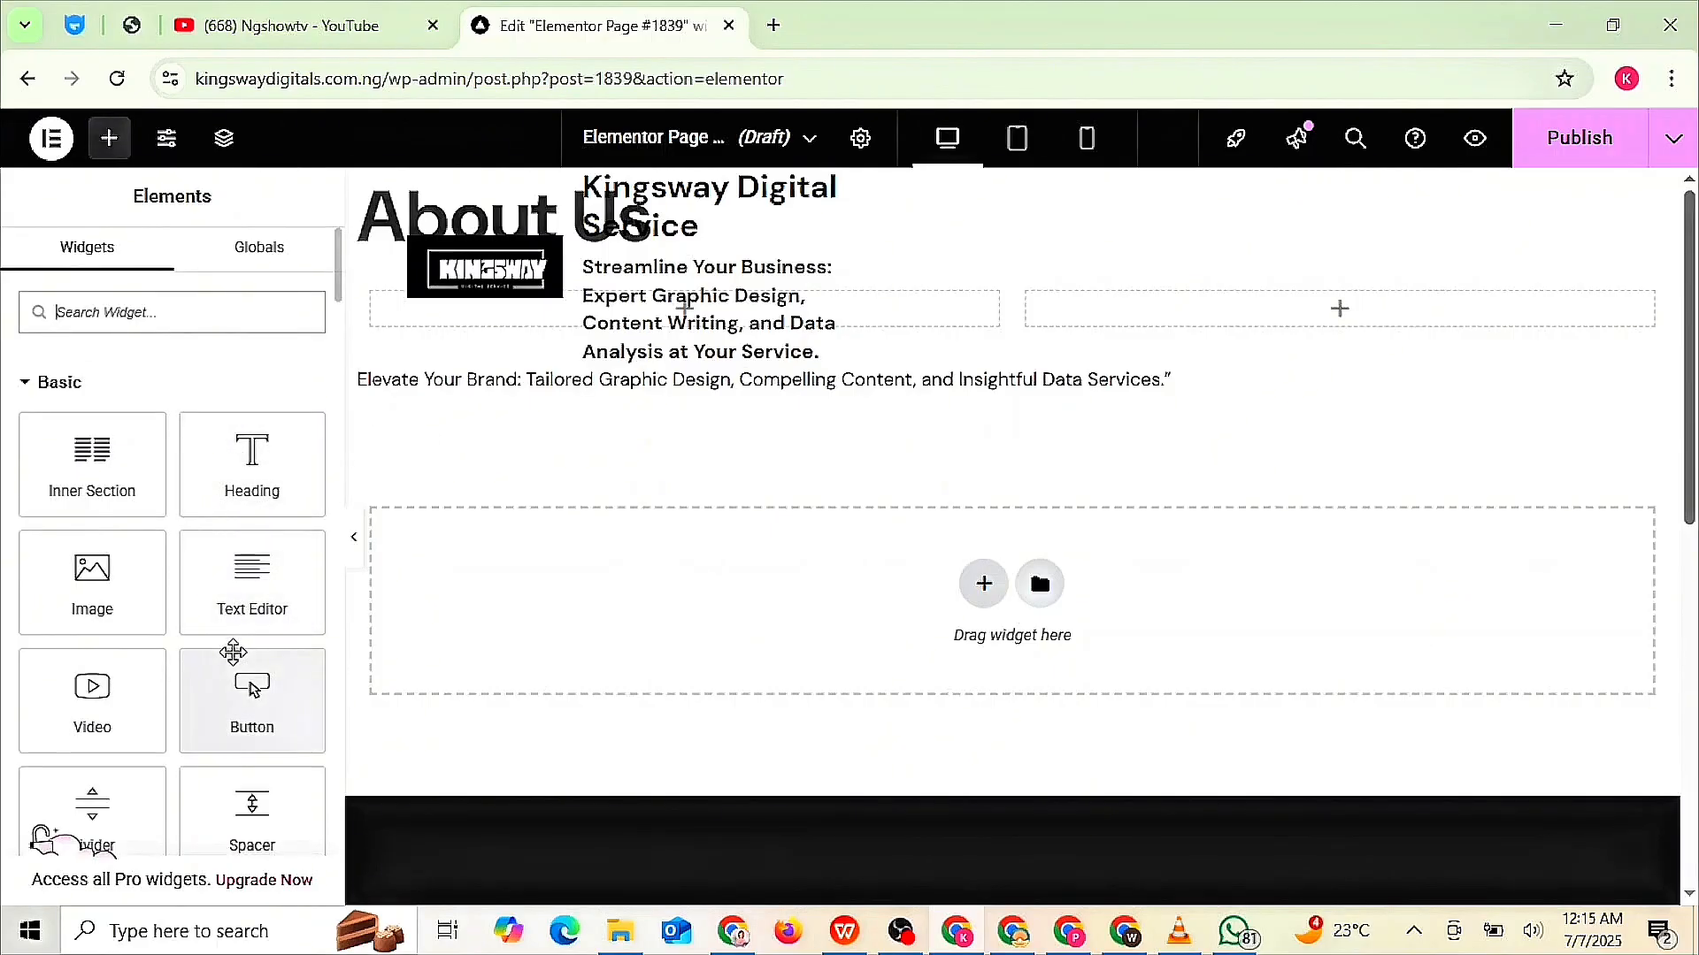
- Add an Image widget showing the braided-hair portrait from the Media Library
click(84, 604)
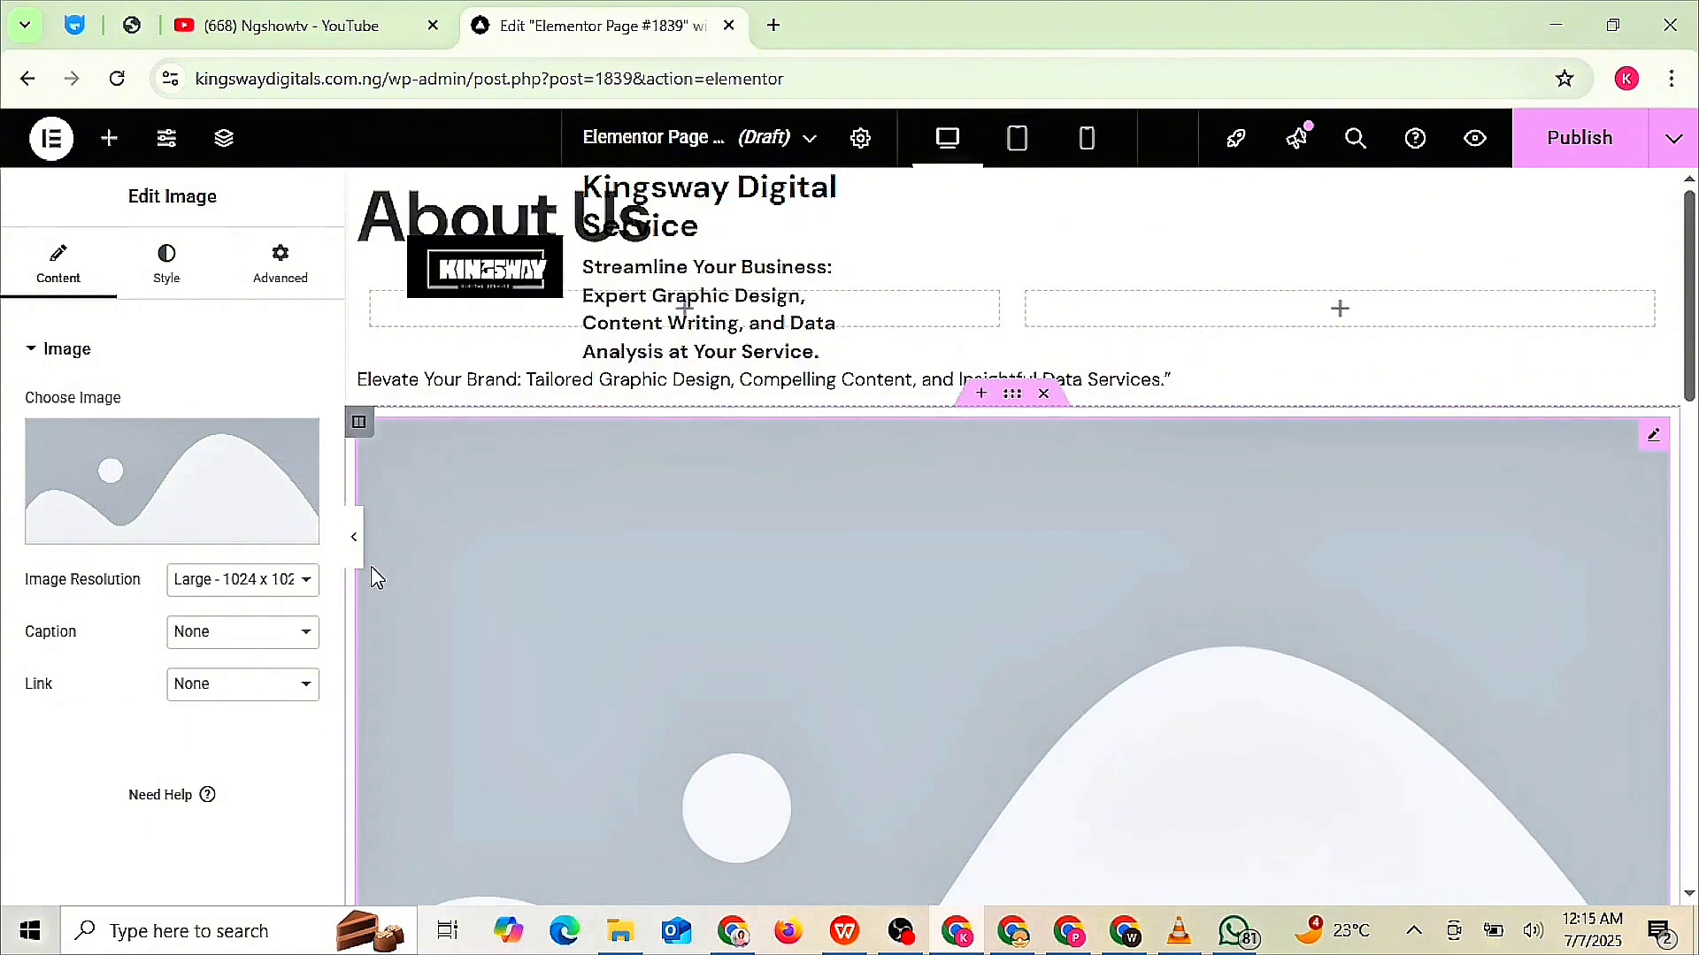
click(306, 584)
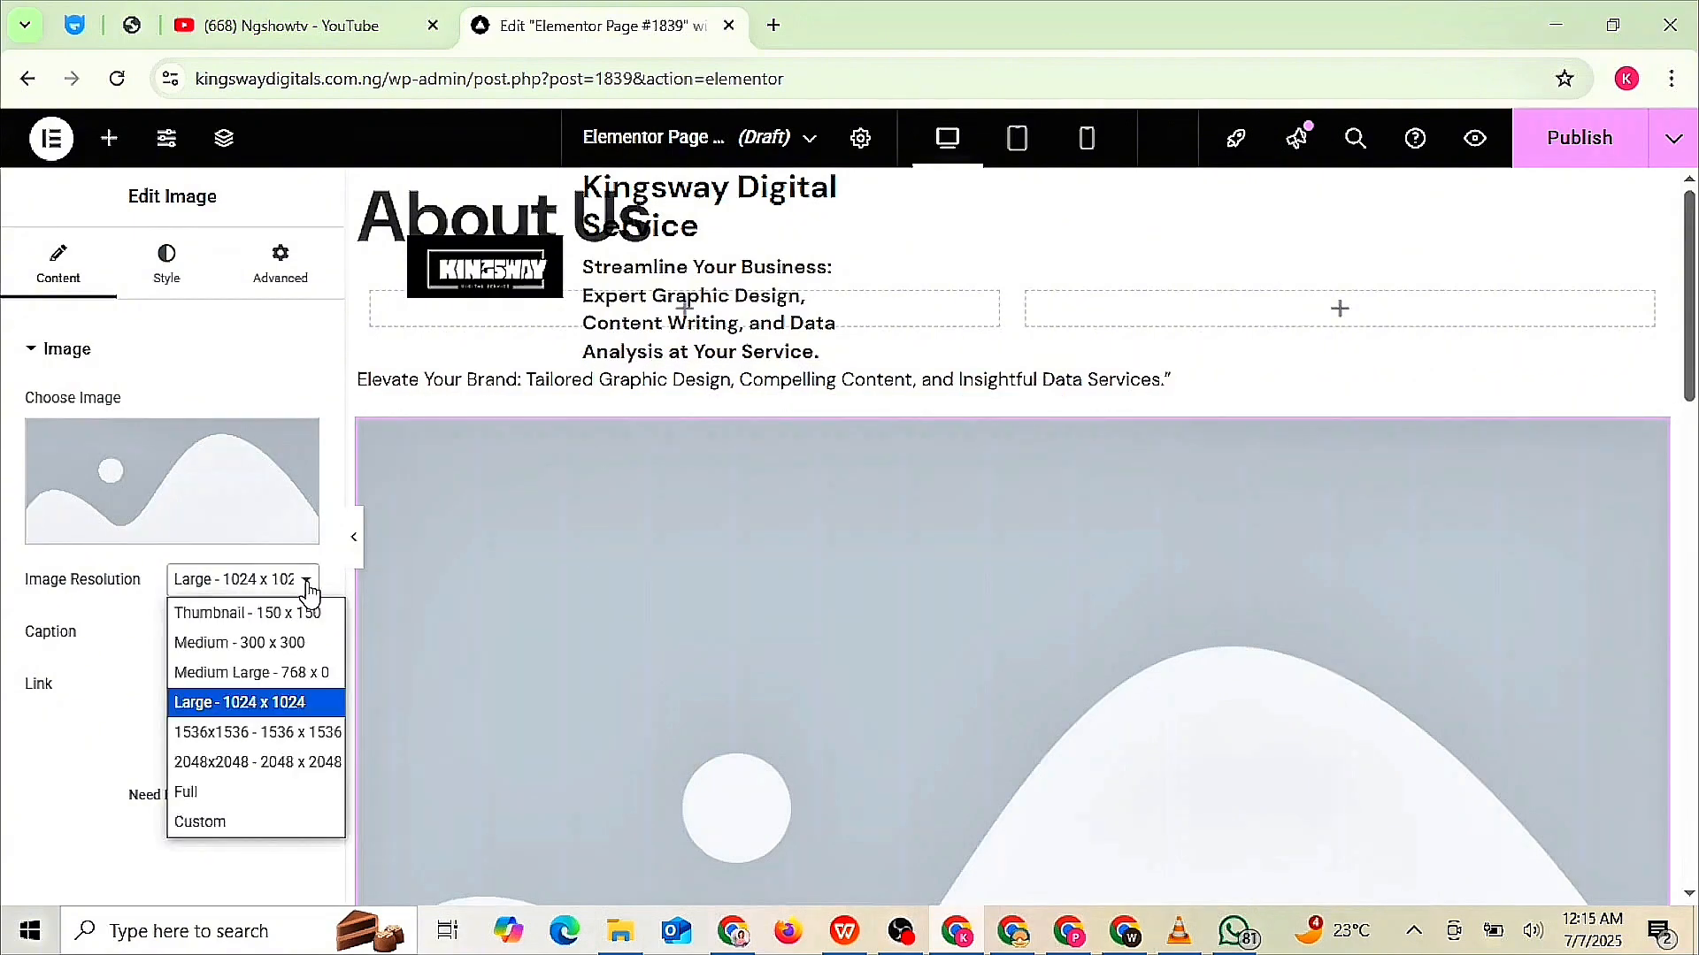
click(261, 680)
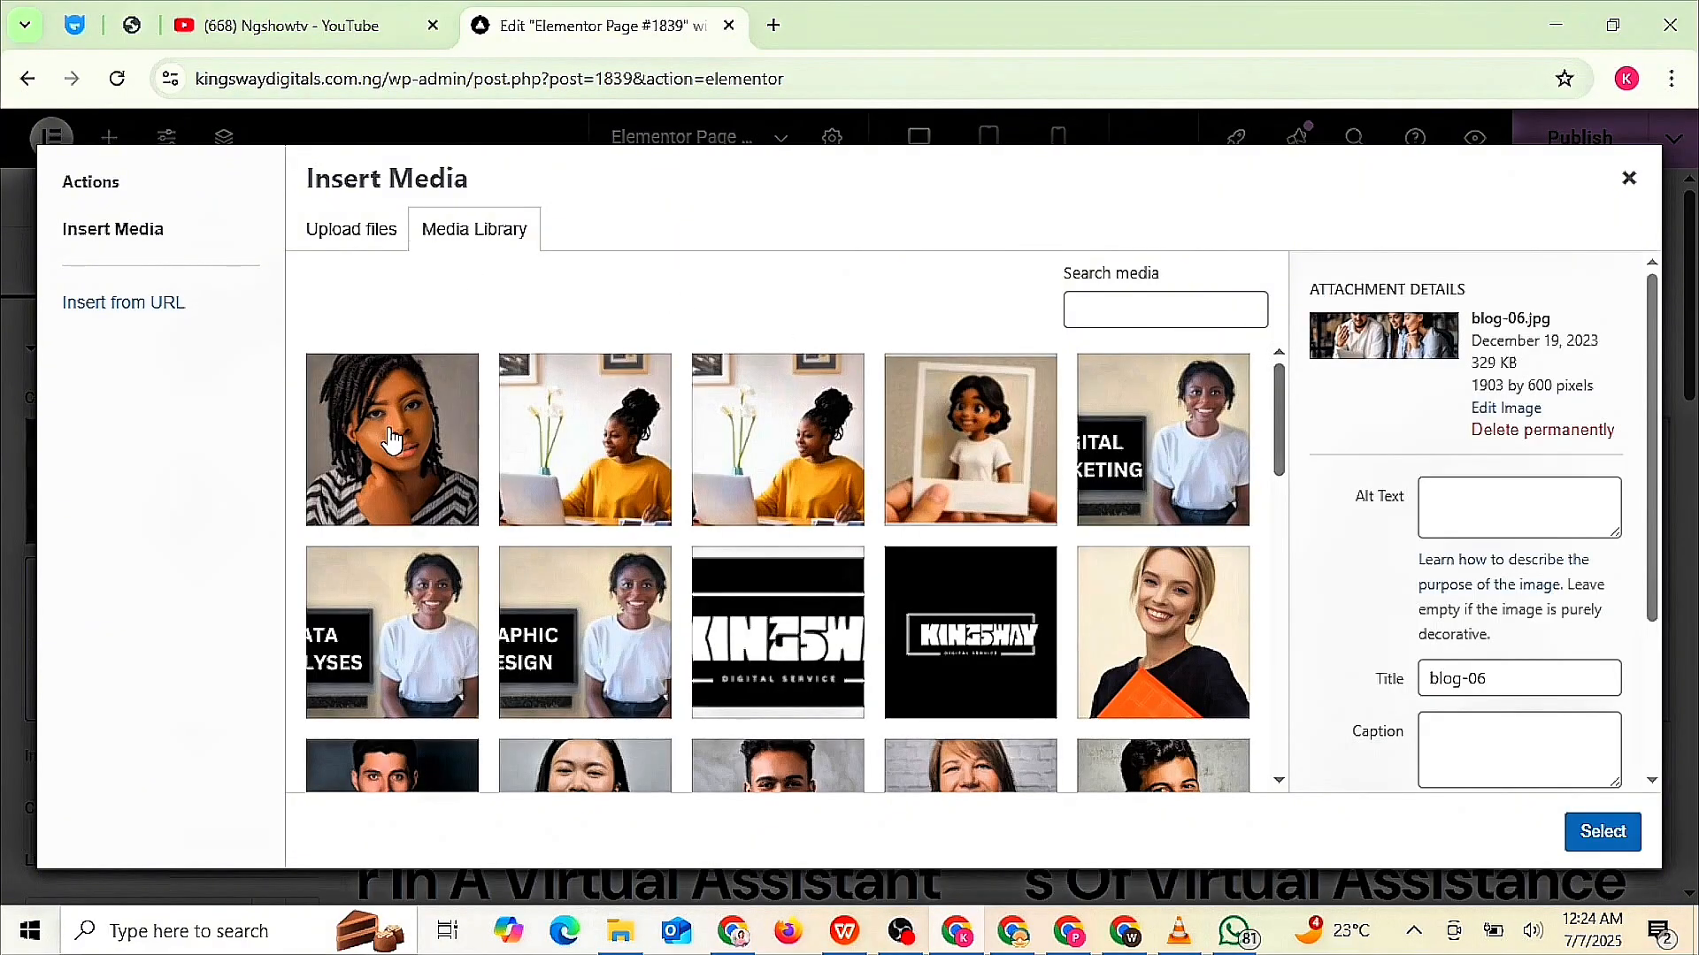
click(392, 440)
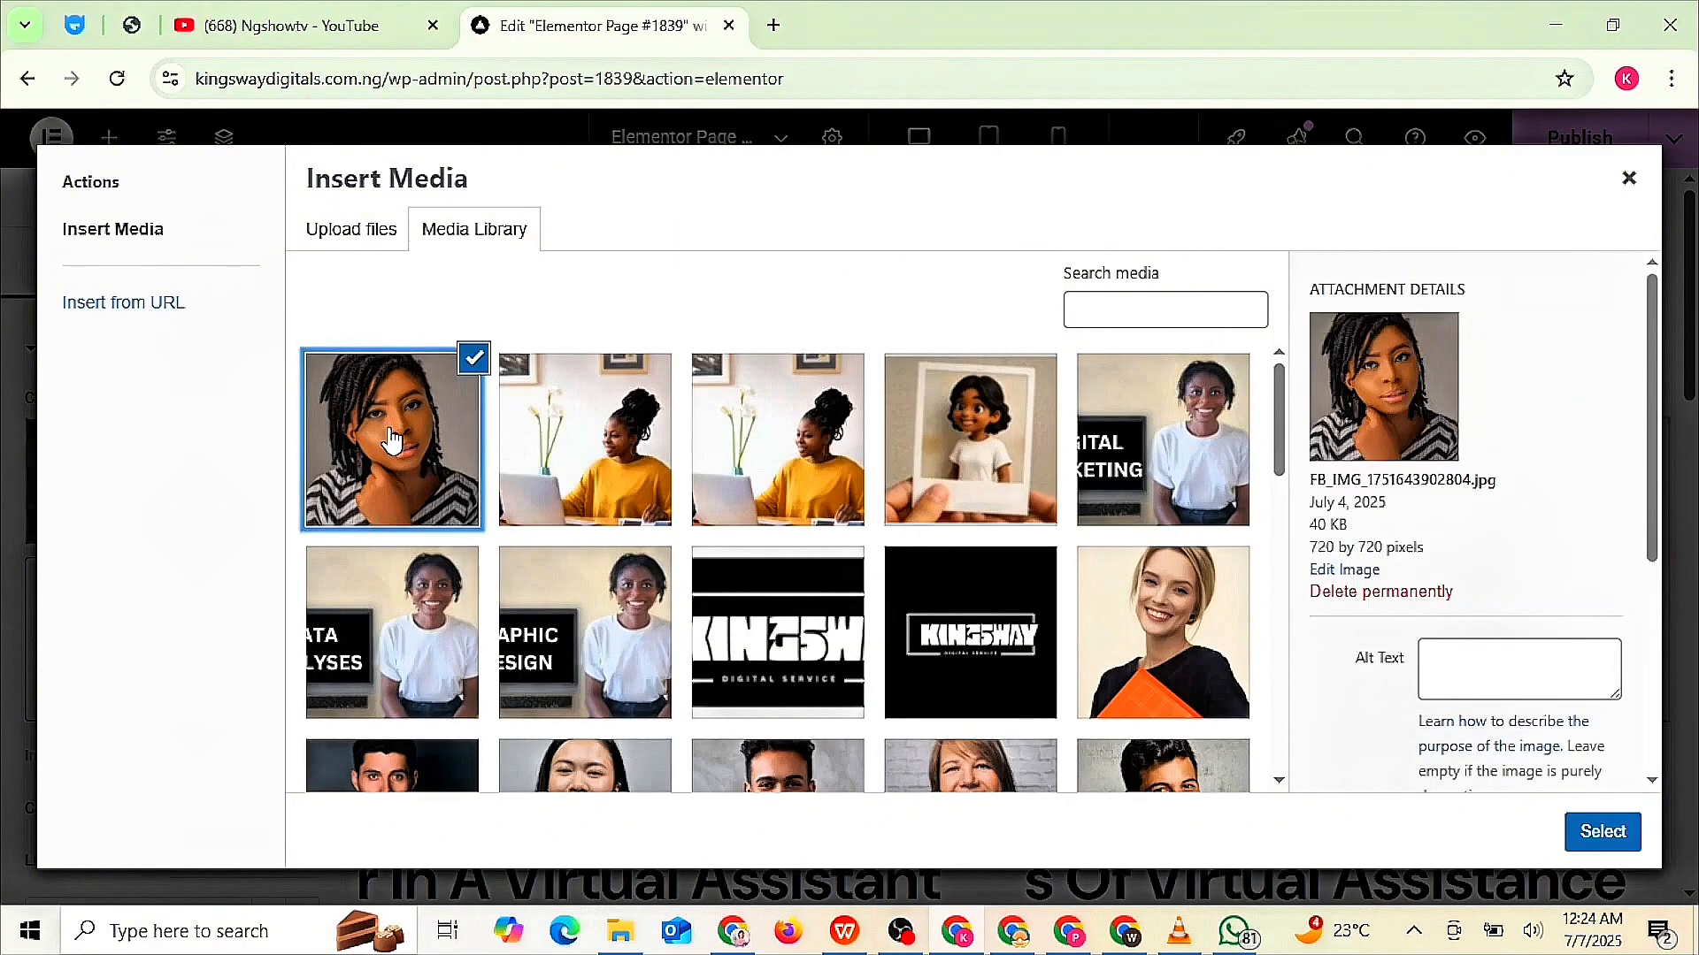
click(1601, 833)
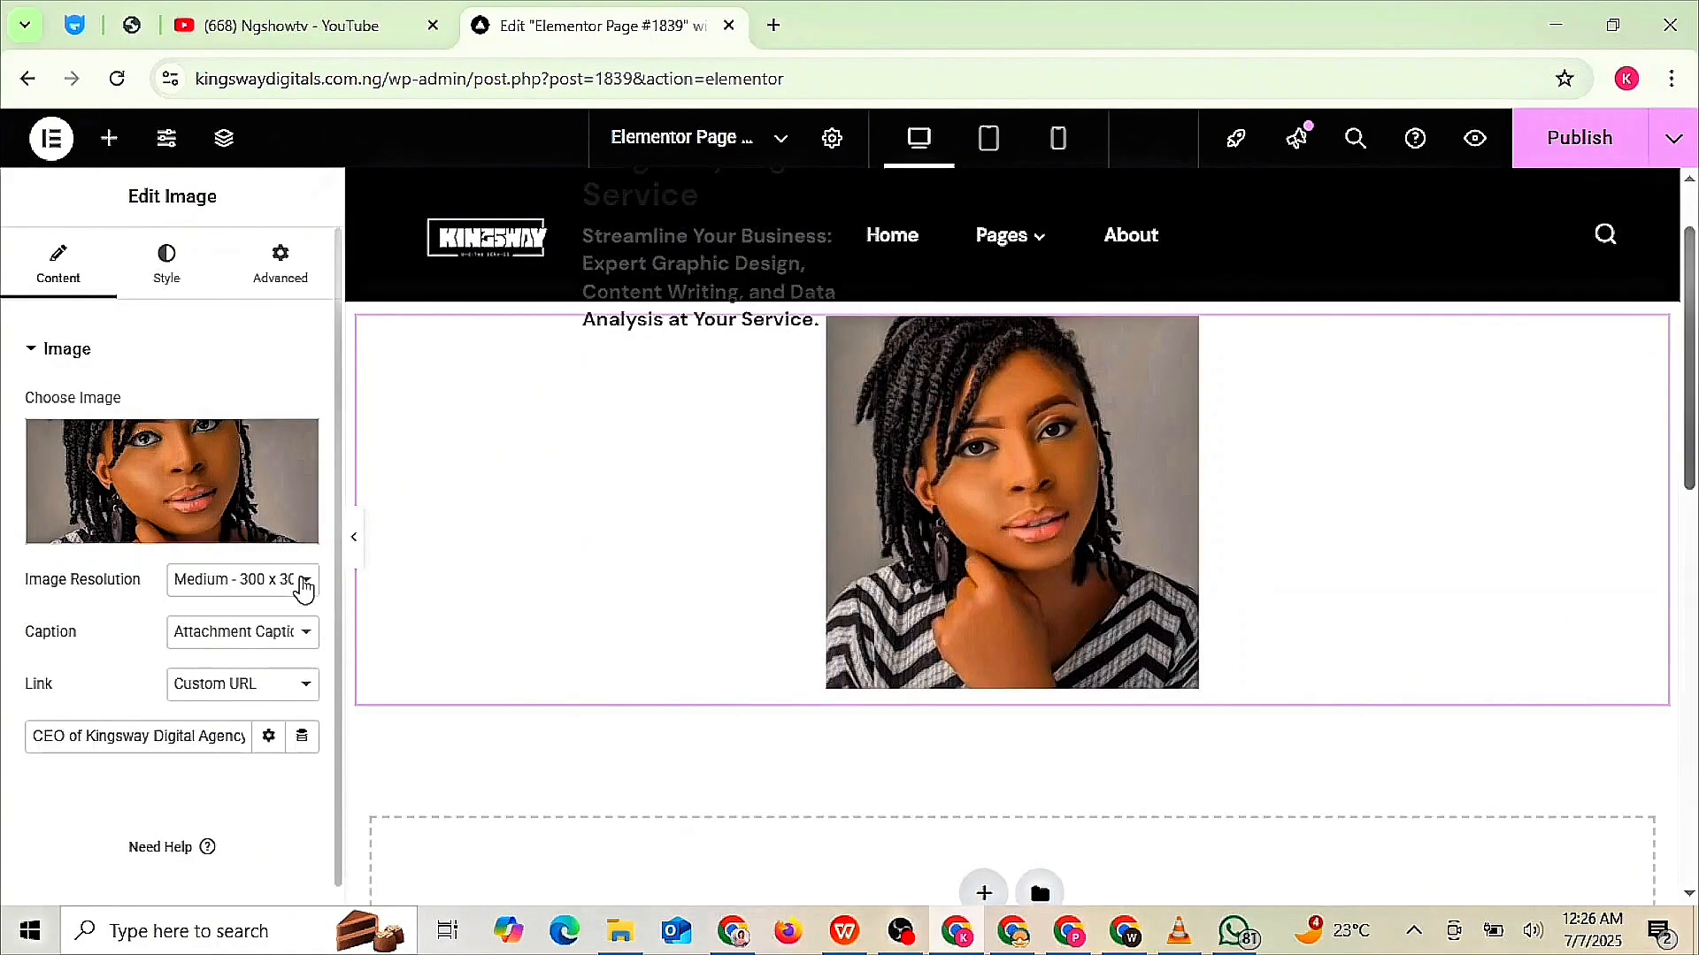
- Try the portrait at Medium Large and Medium 300 x 300, previewing tablet and mobile widths
click(303, 584)
click(307, 672)
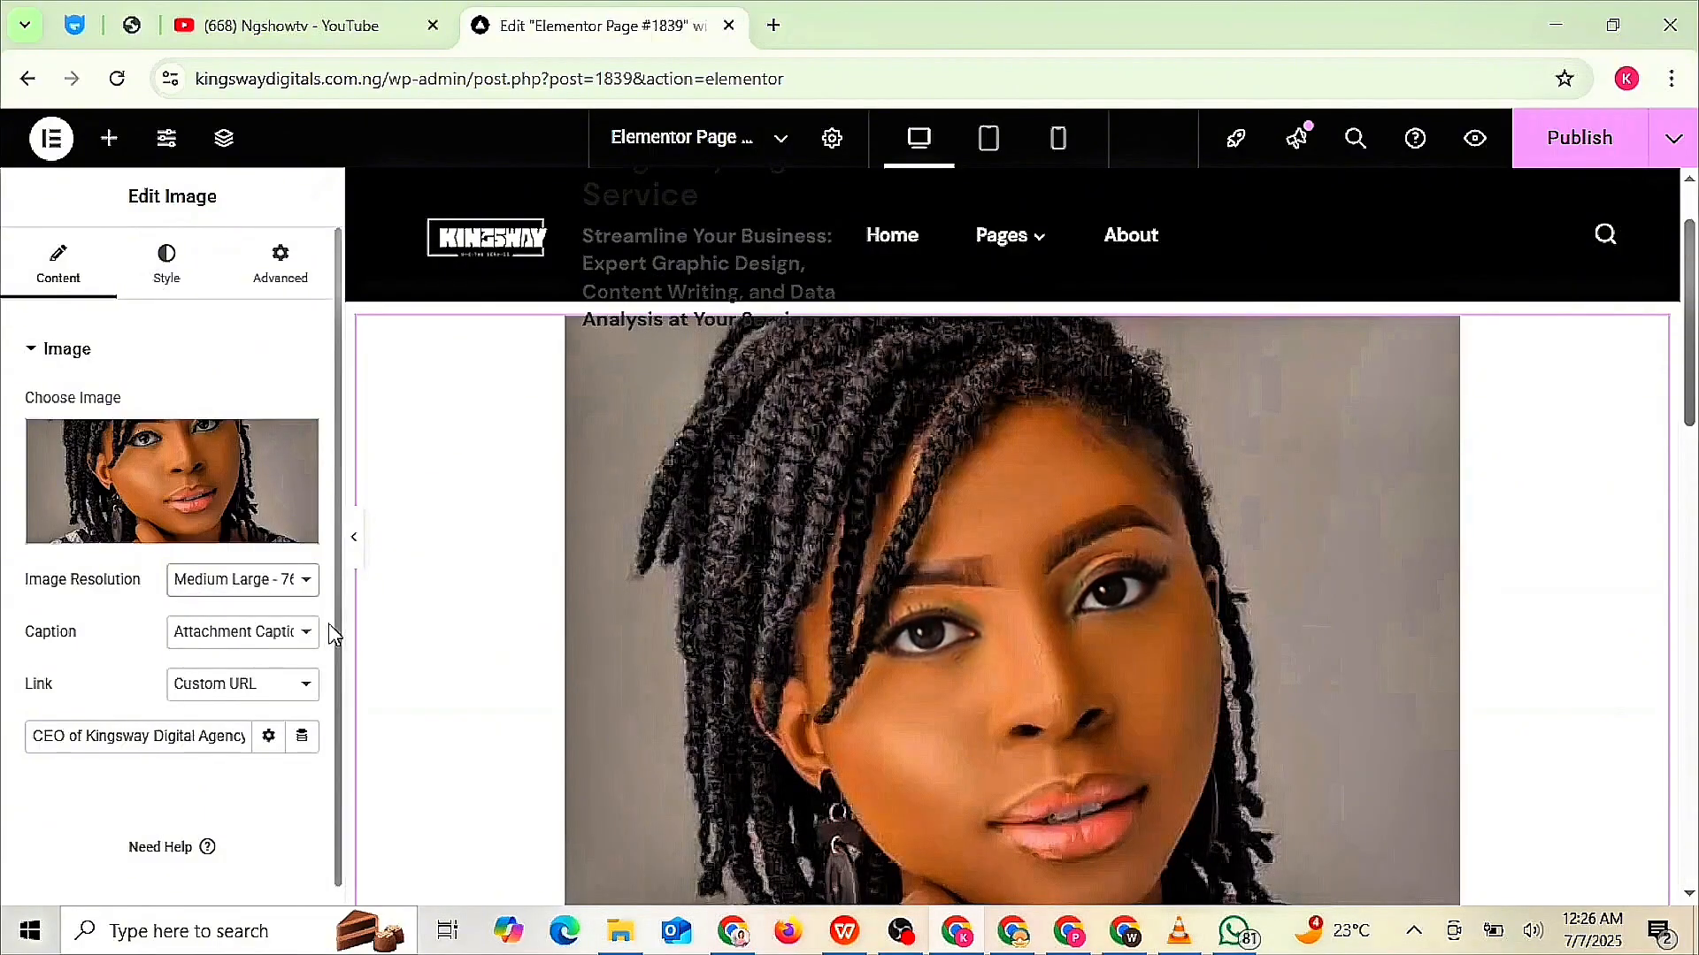
scroll(353, 637, down, 5)
scroll(1012, 495, up, 3)
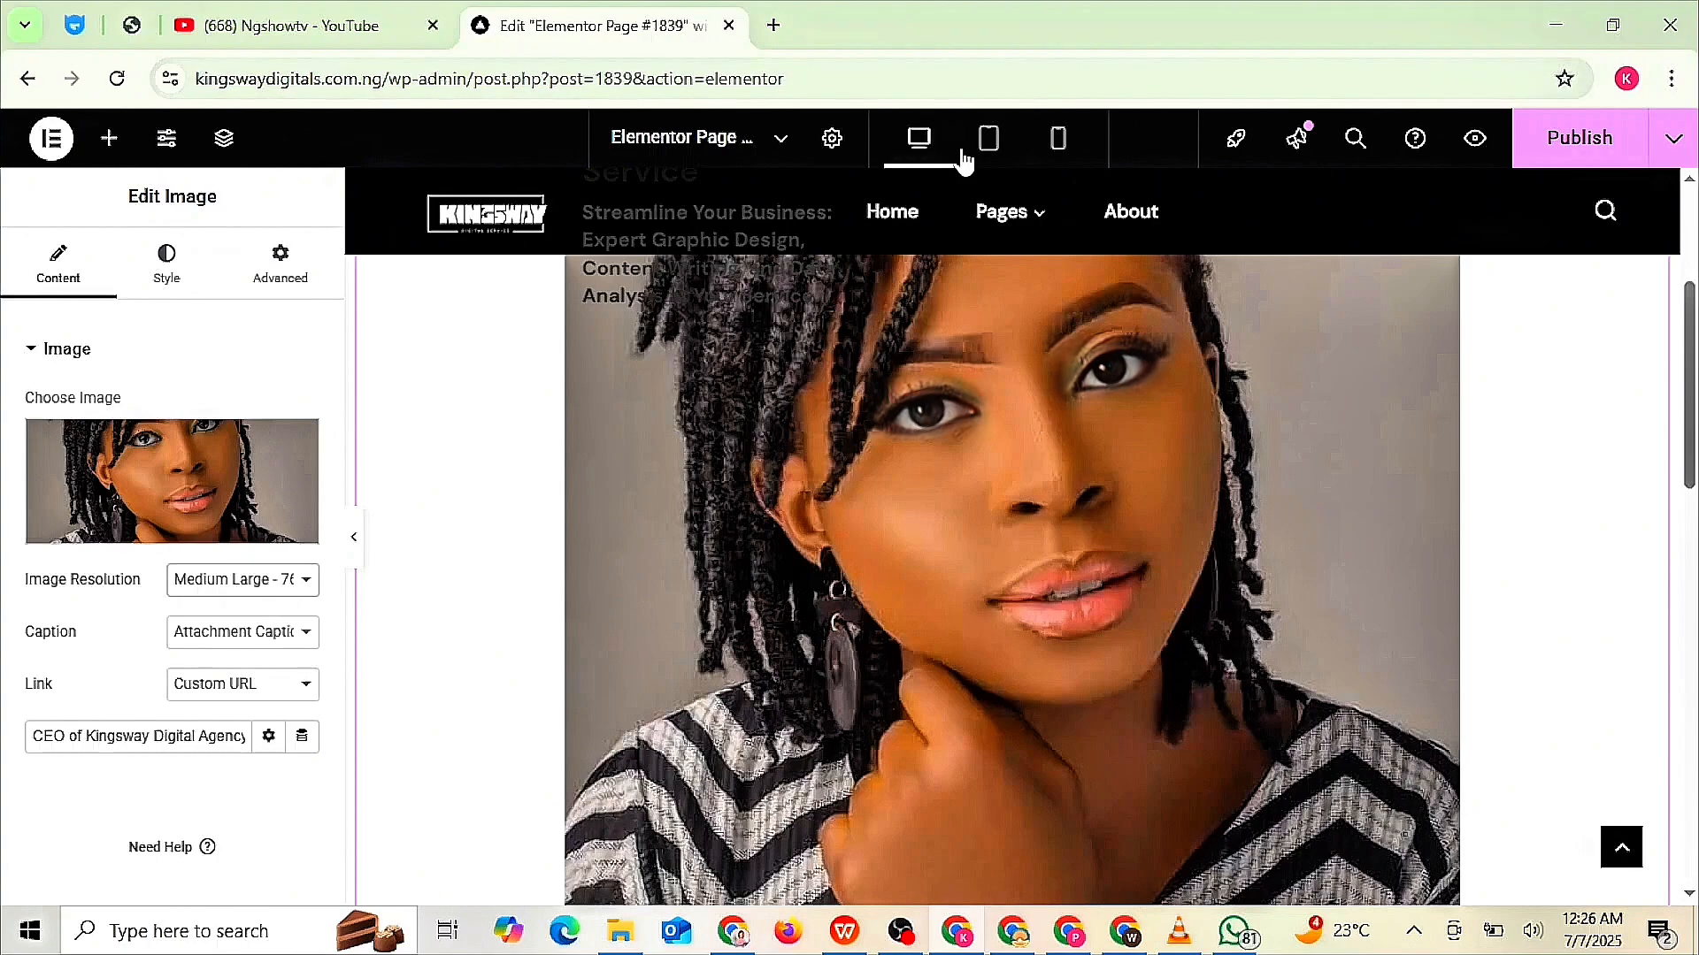
click(982, 157)
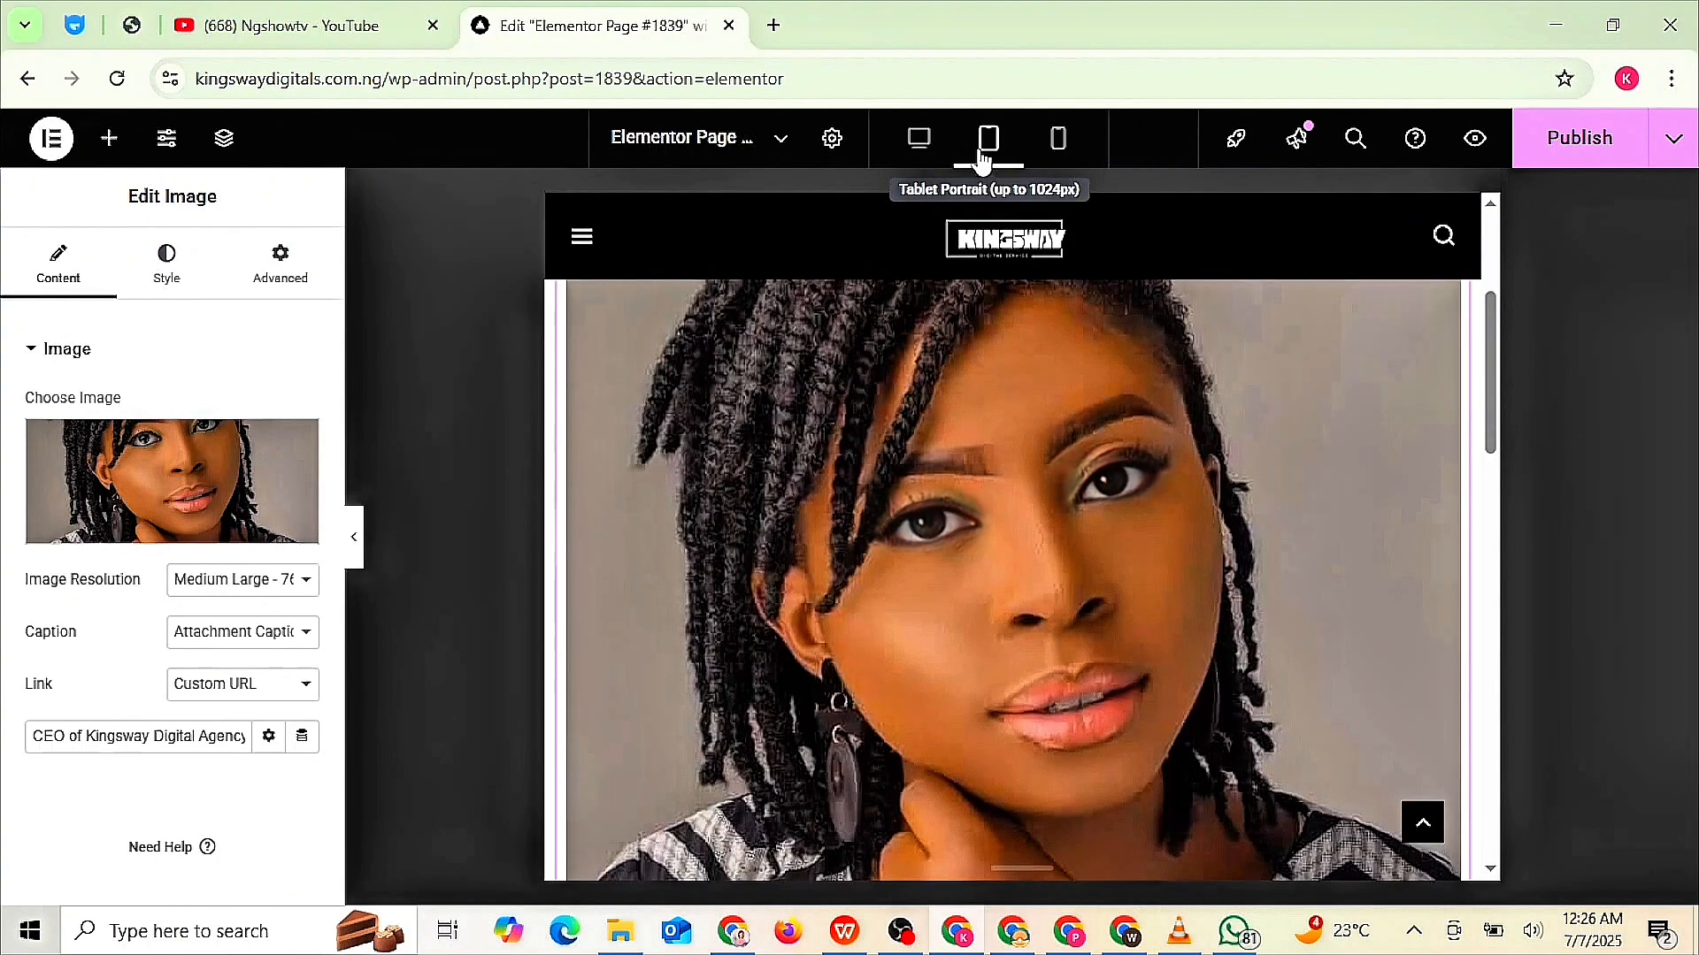
click(1058, 152)
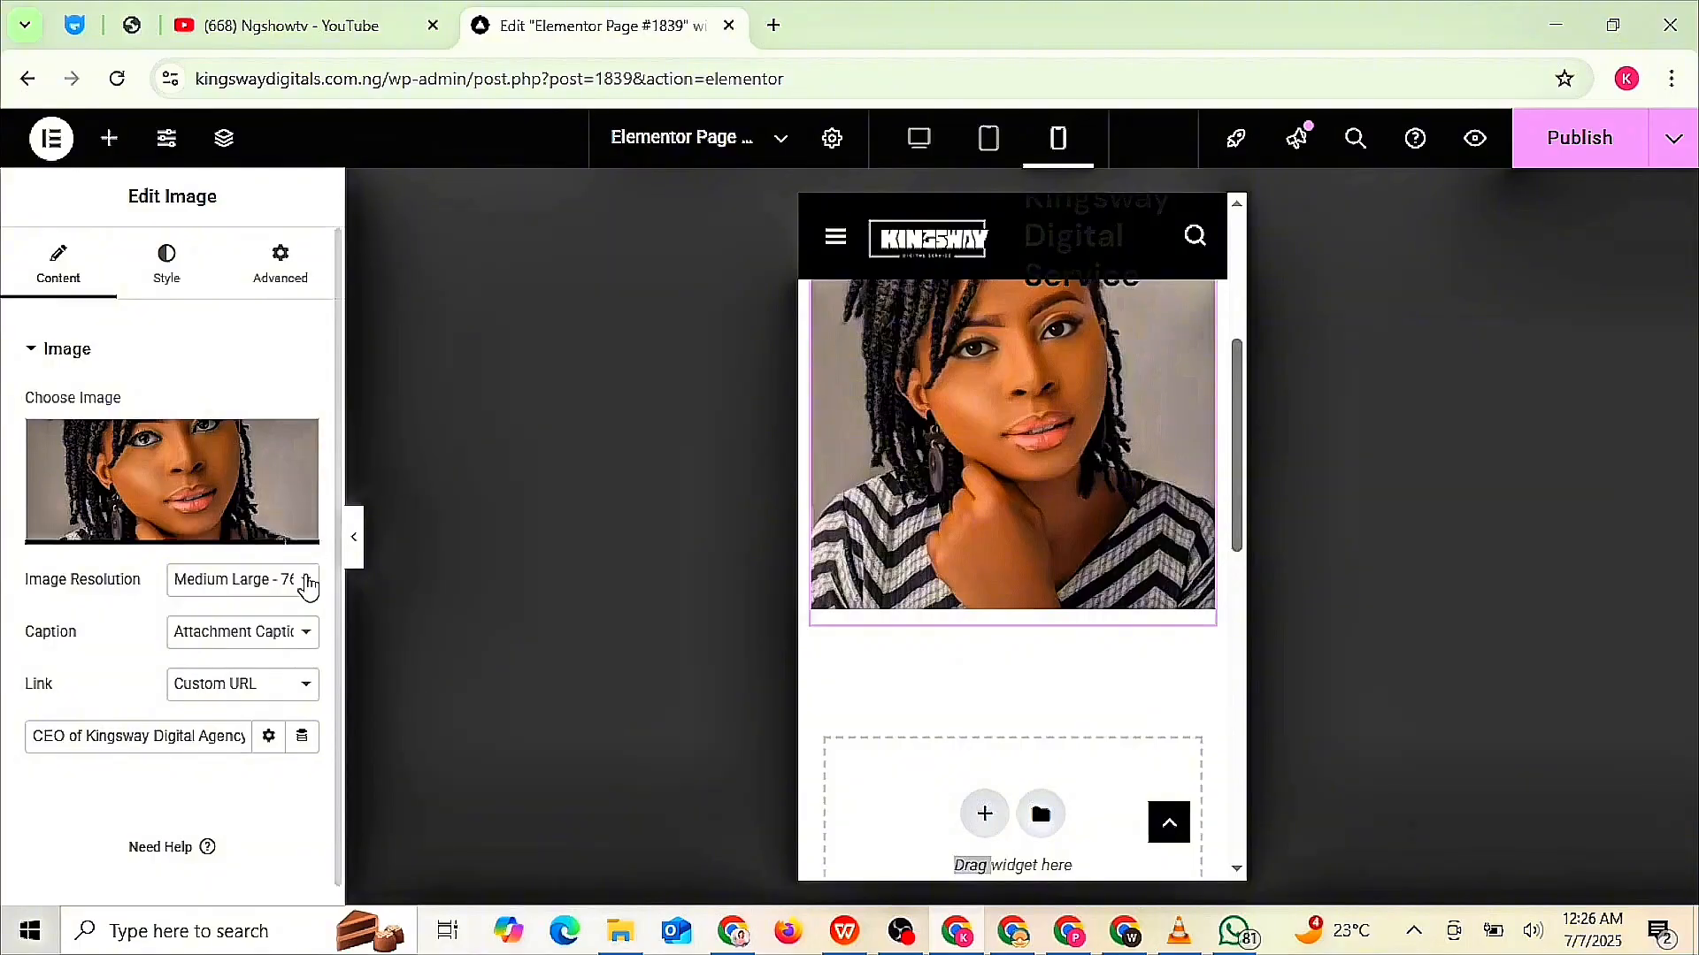
click(306, 581)
click(285, 645)
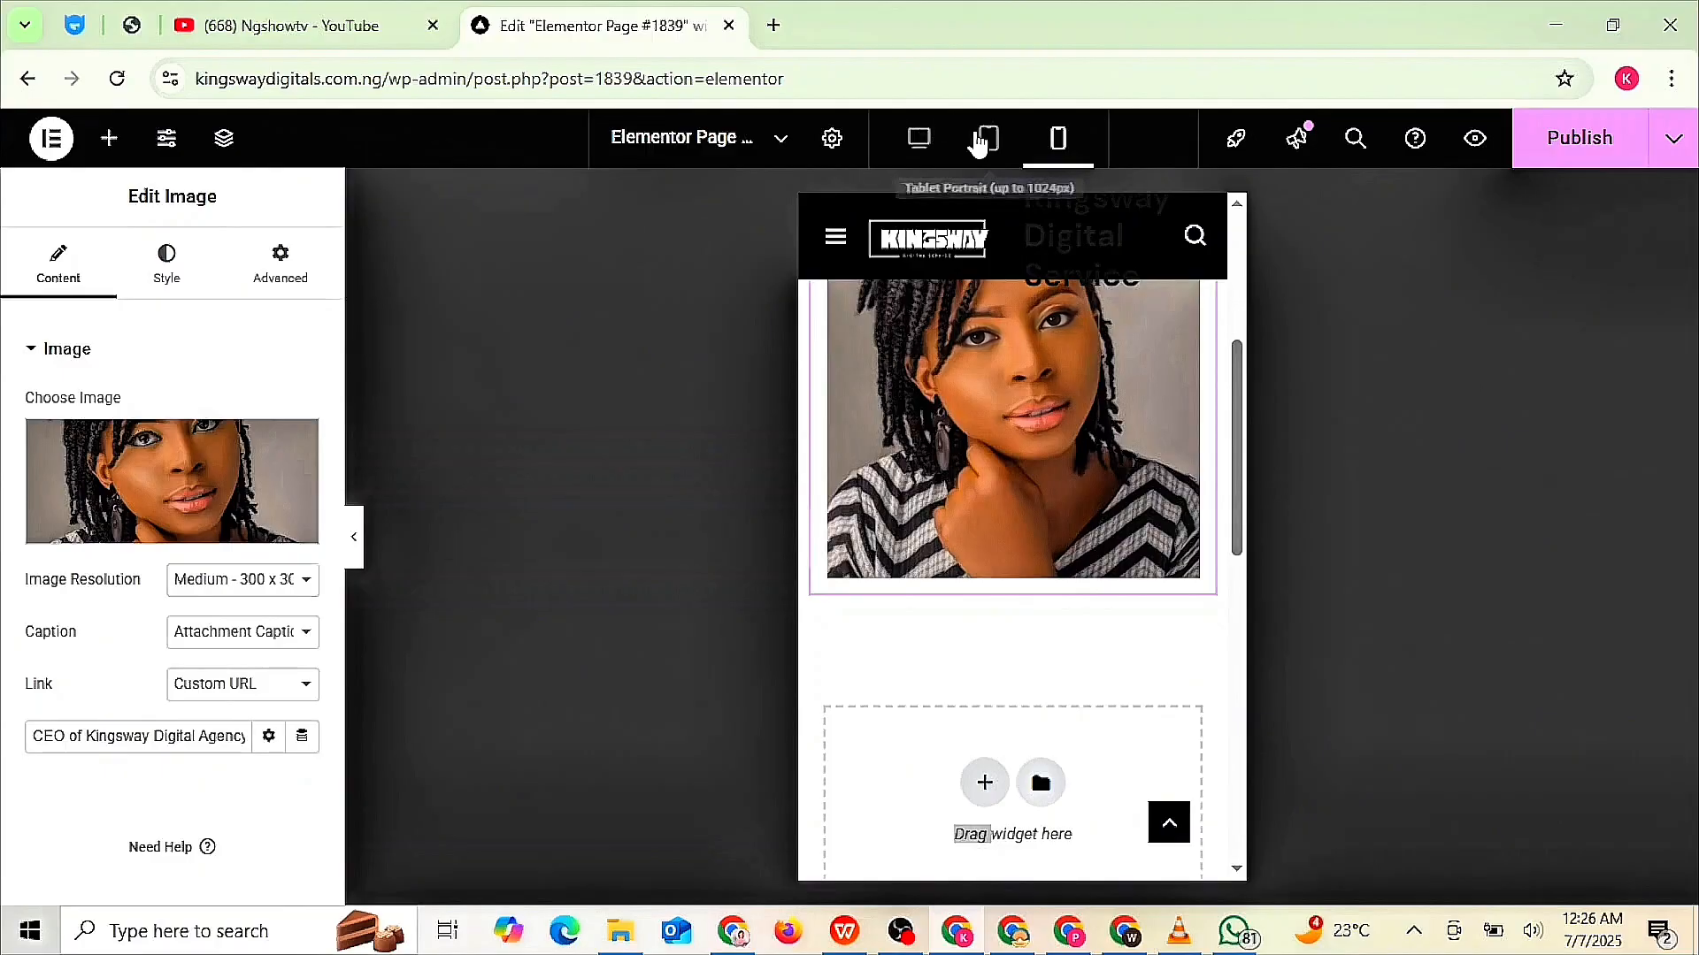
click(980, 140)
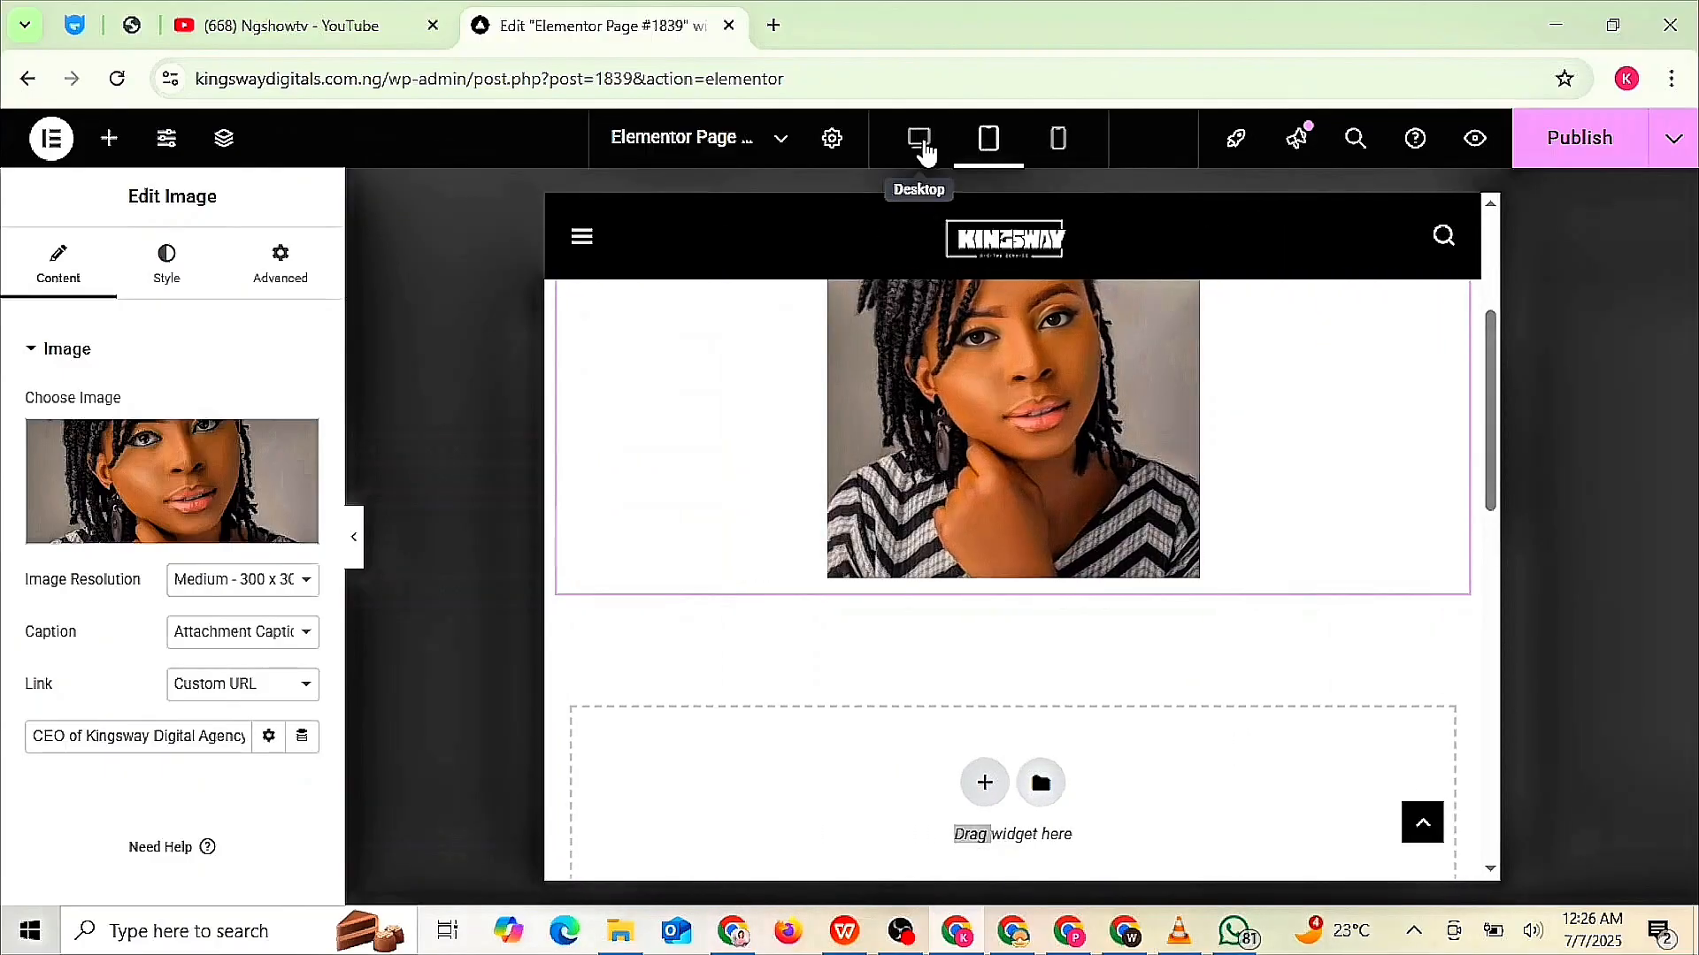
click(920, 141)
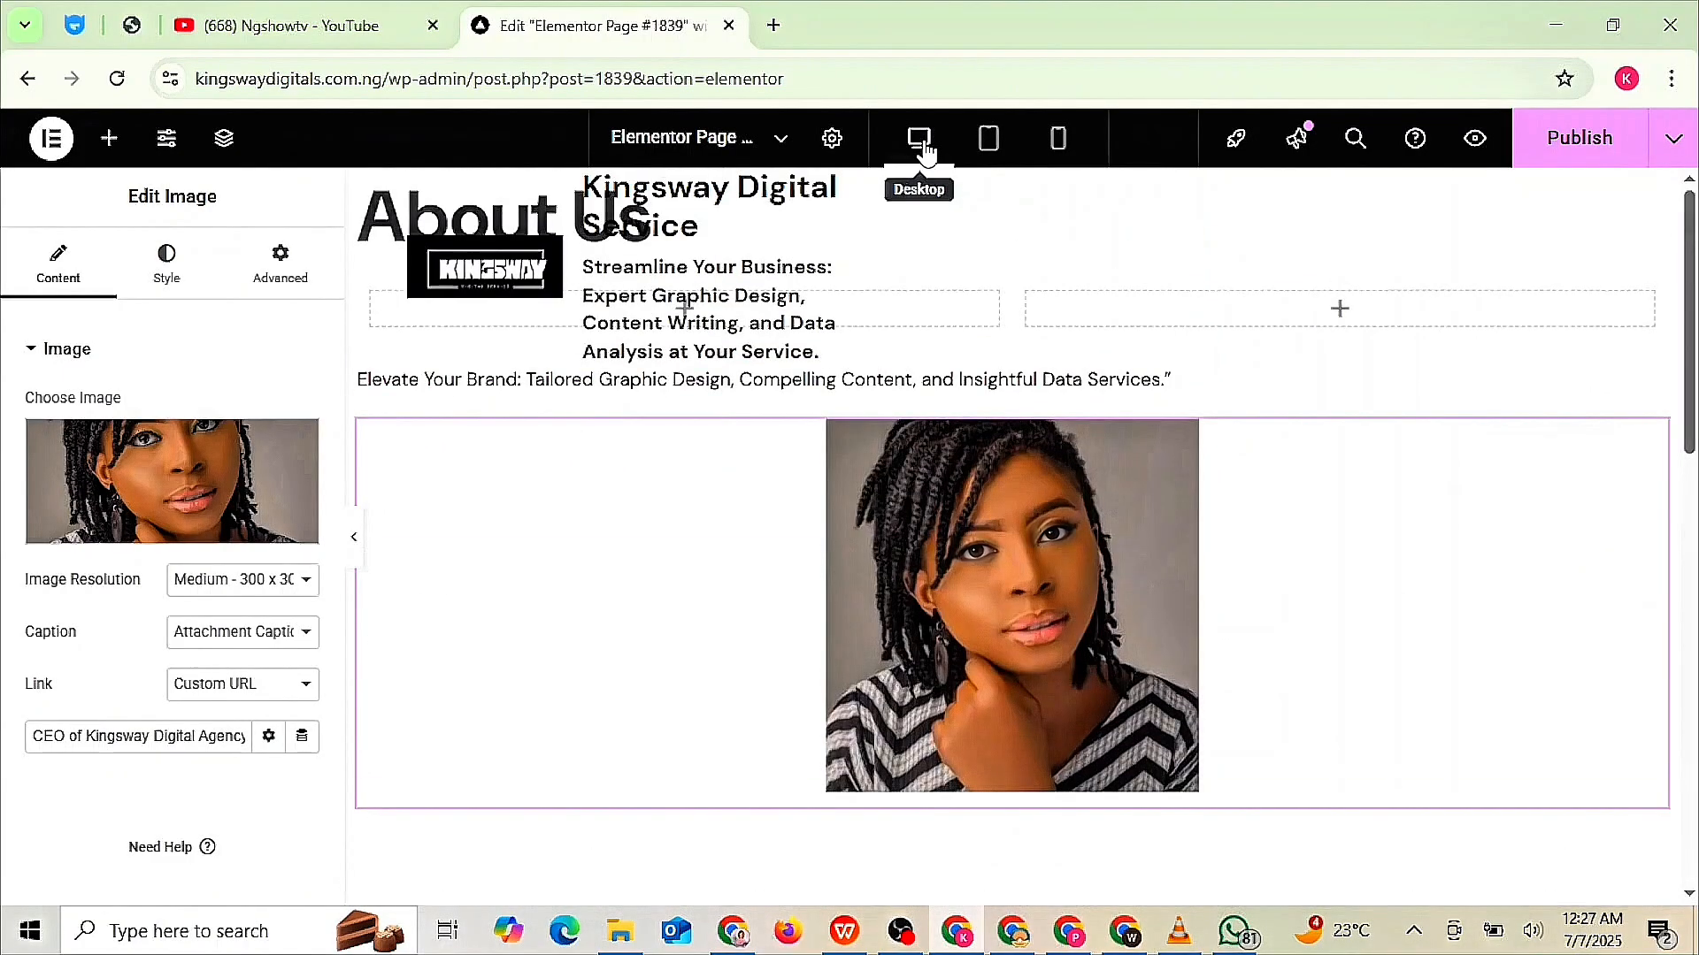
- Set the portrait to Medium Large 768, check tablet and mobile, and return to desktop
click(303, 588)
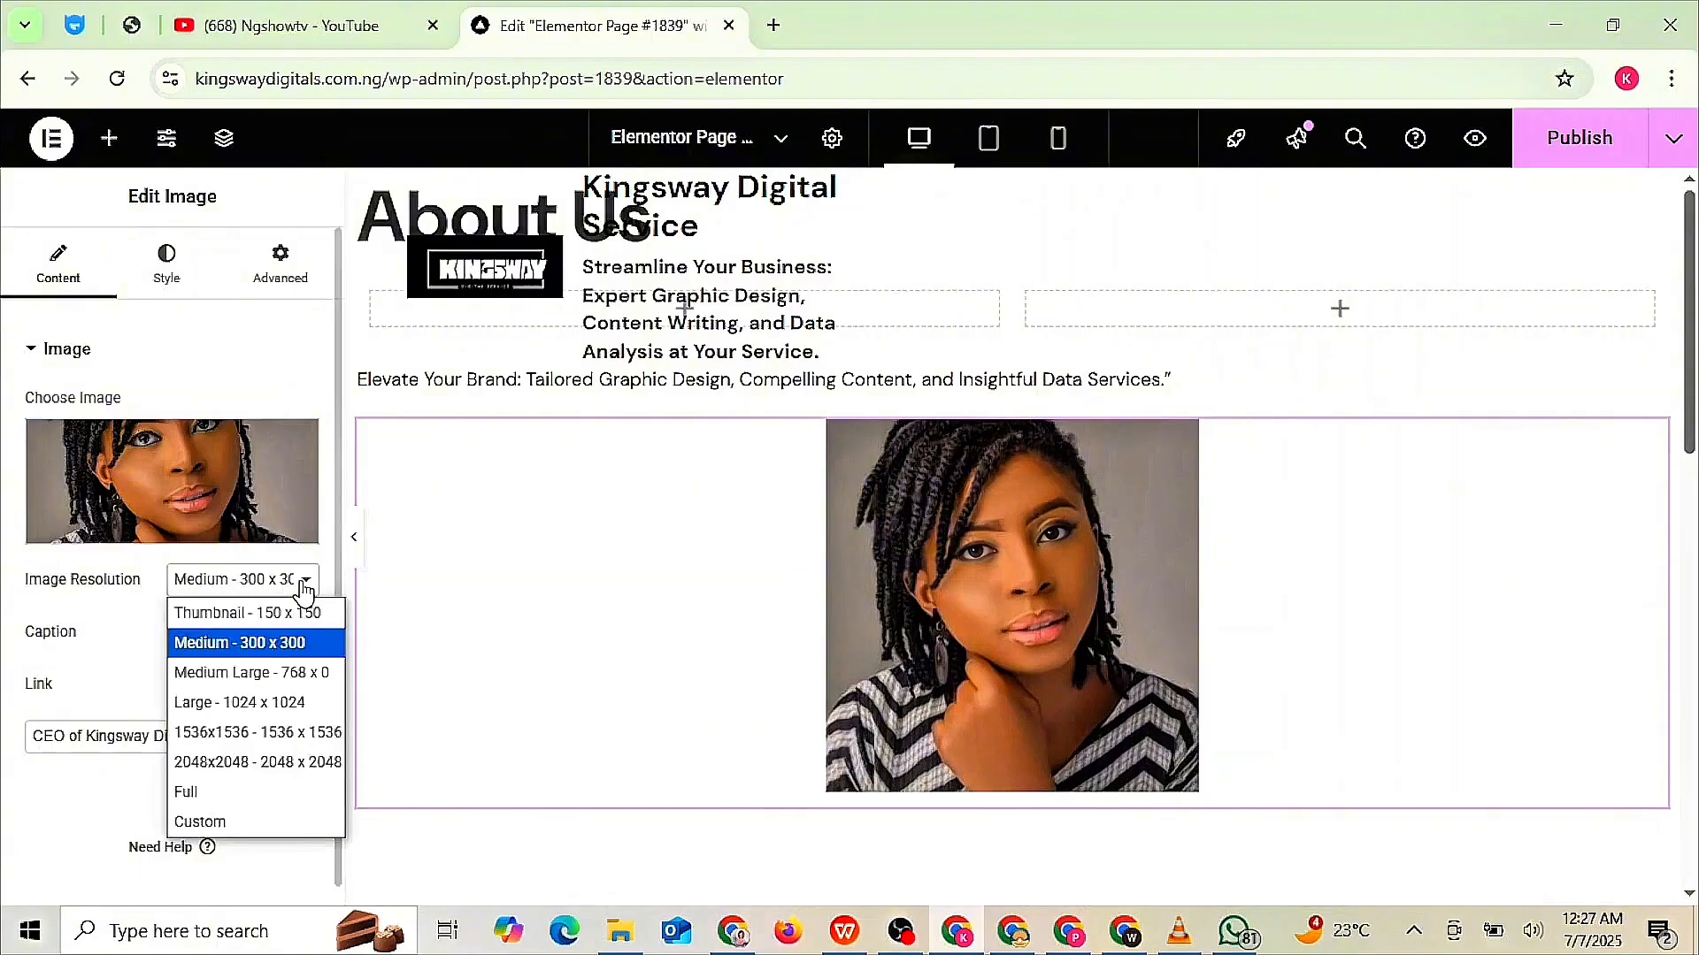
click(297, 679)
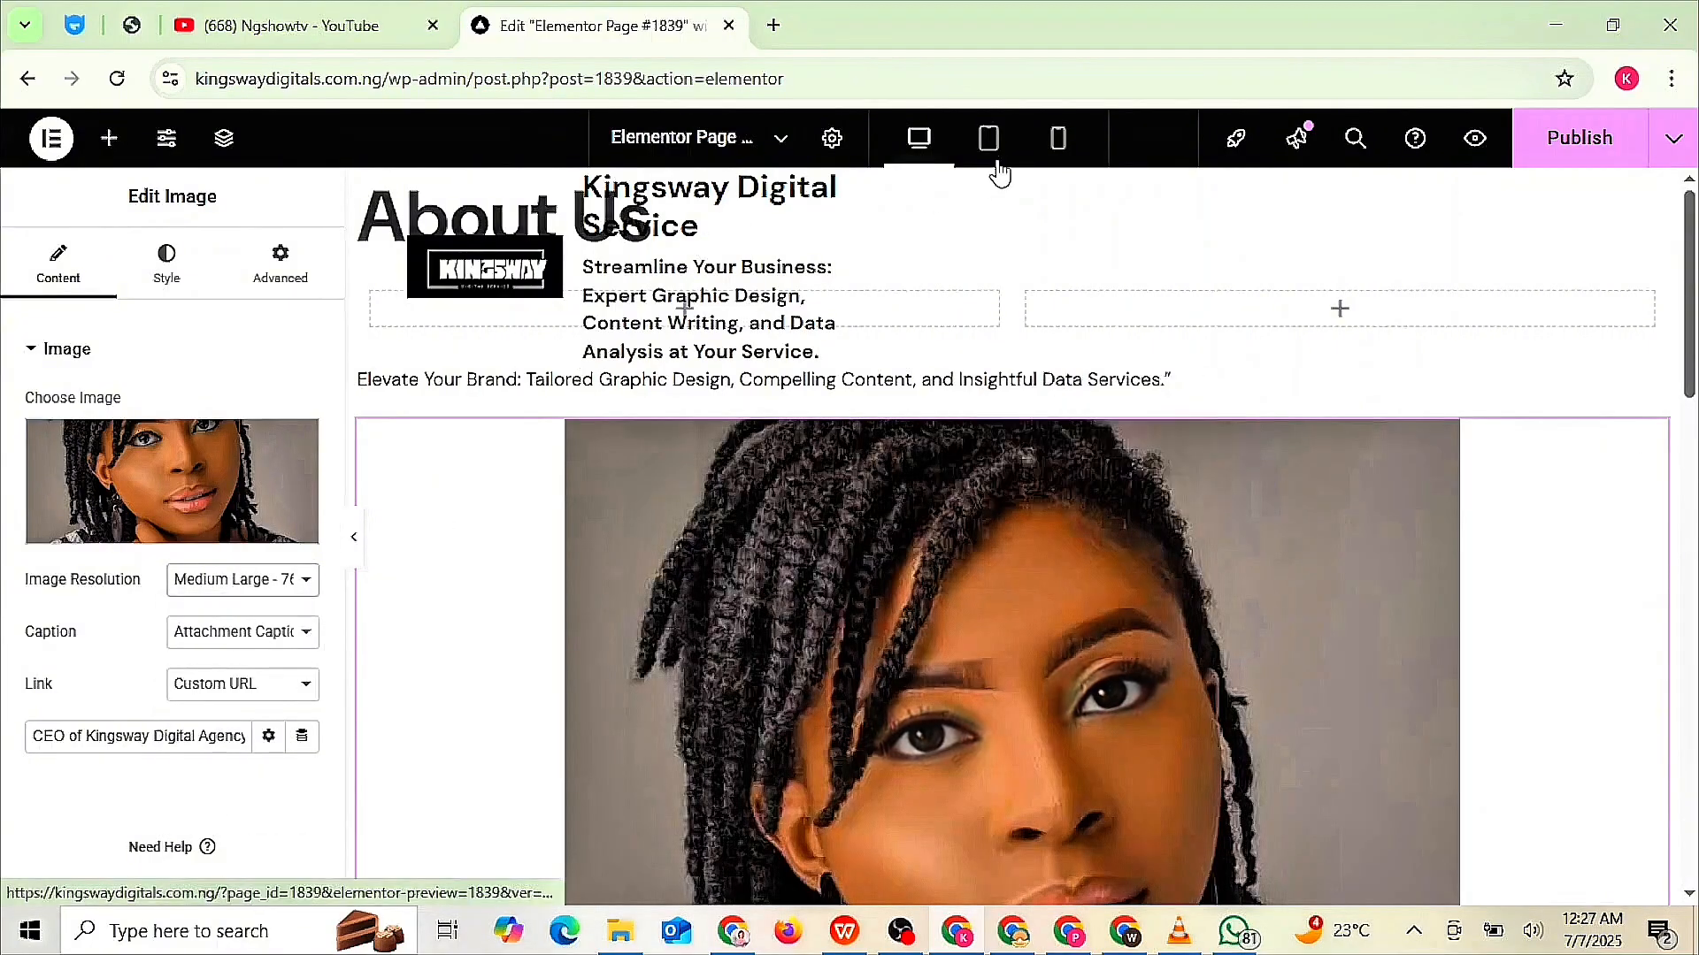
click(992, 146)
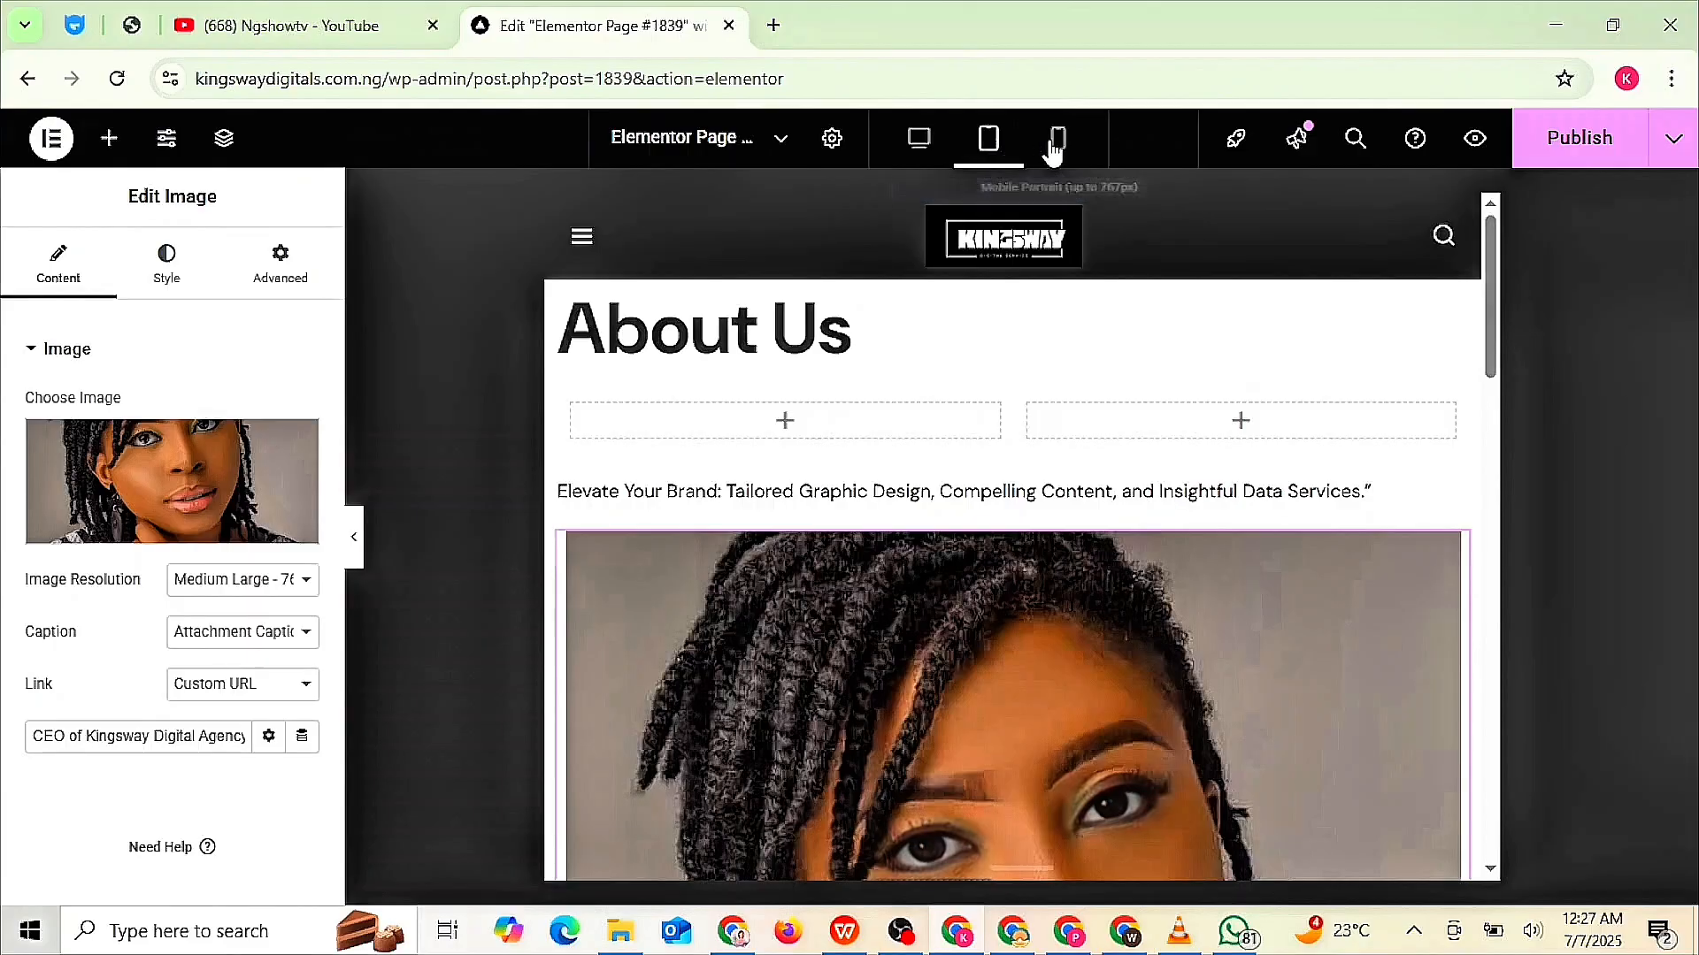
click(1054, 145)
scroll(1012, 580, down, 3)
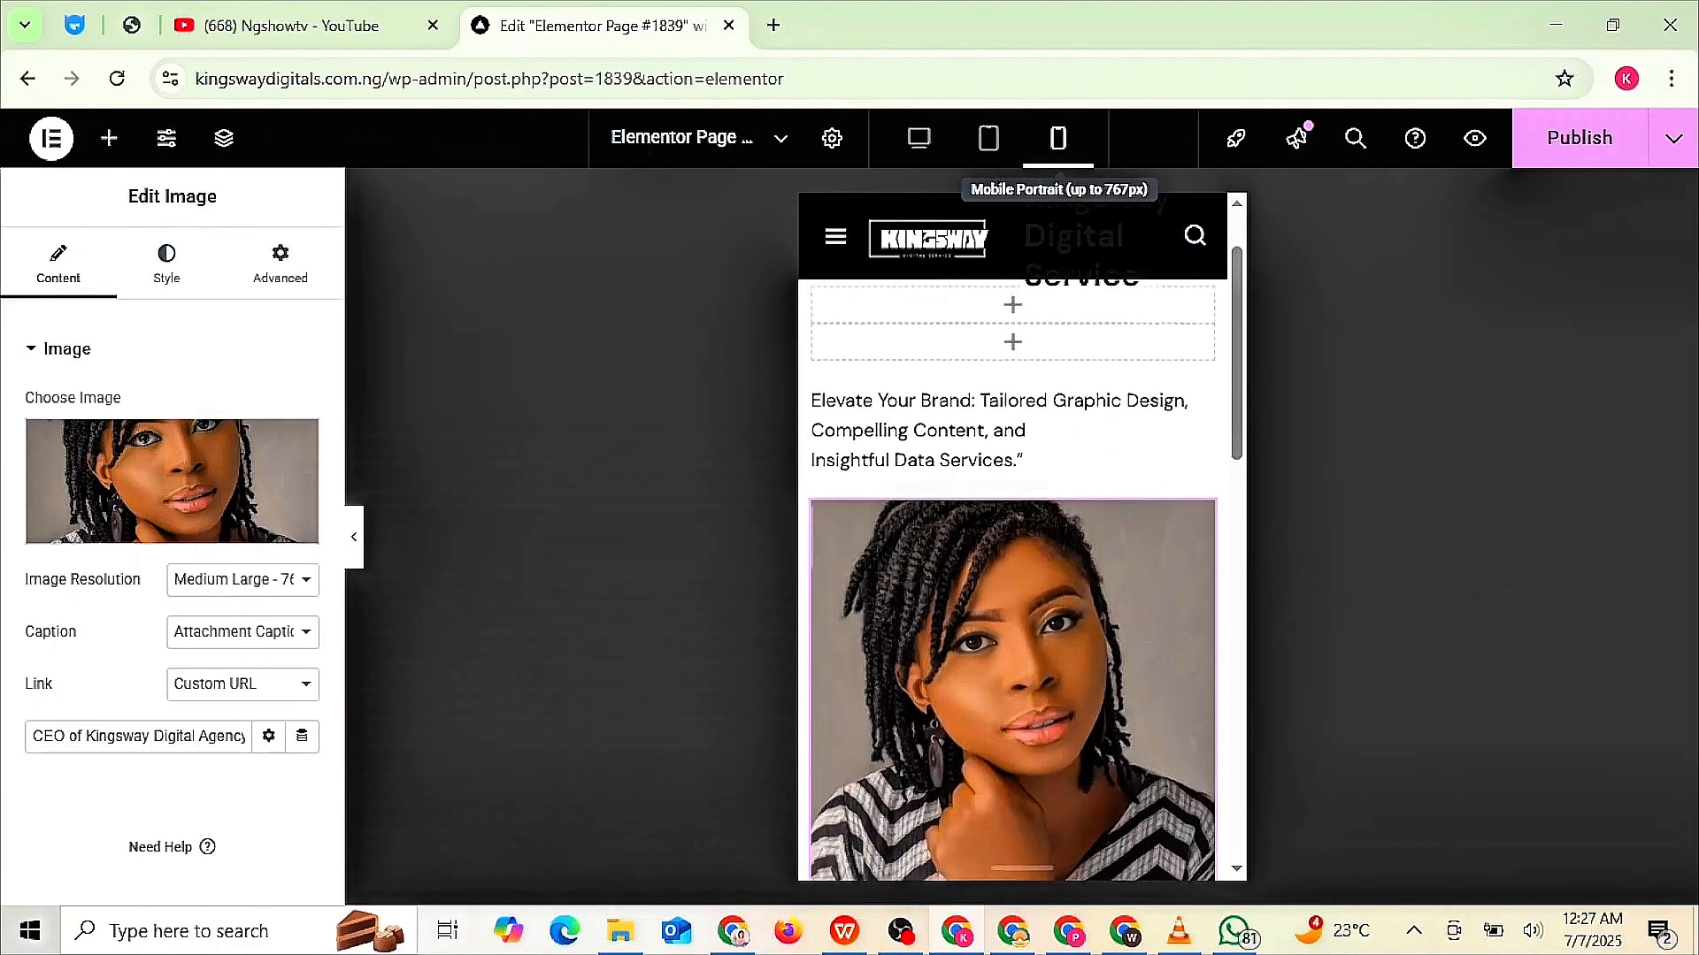
scroll(1012, 579, up, 2)
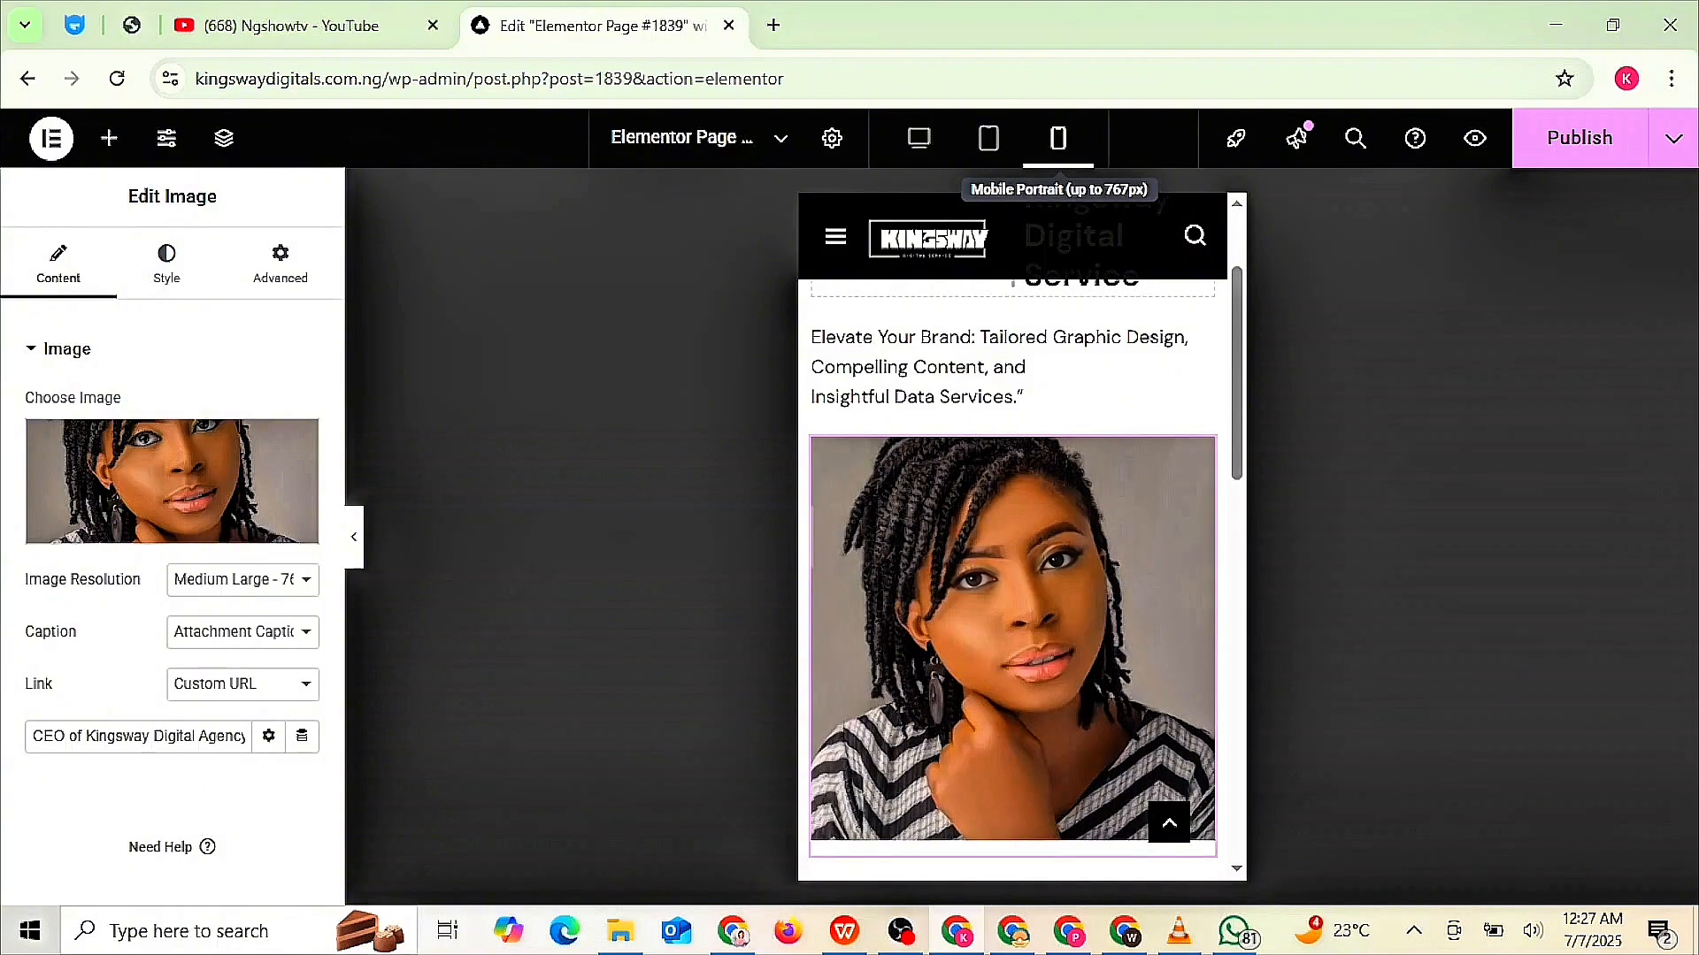
click(920, 137)
scroll(659, 467, down, 5)
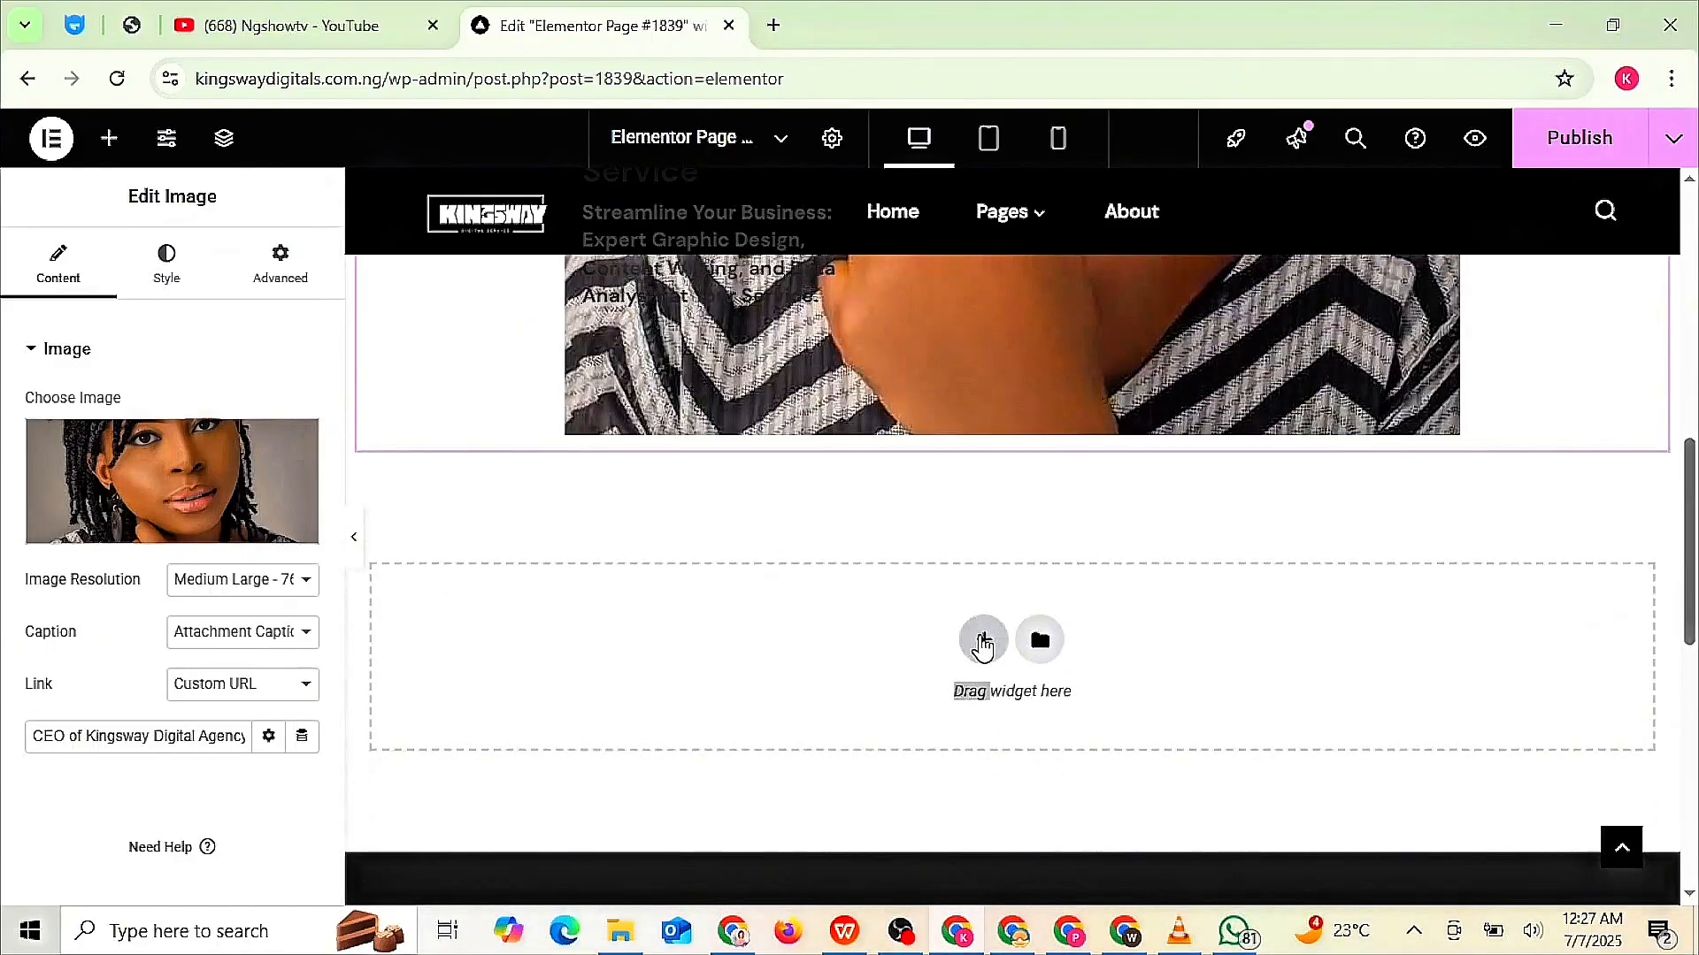
- Insert a single-column section under the CEO portrait and show the Elements widget list
click(984, 640)
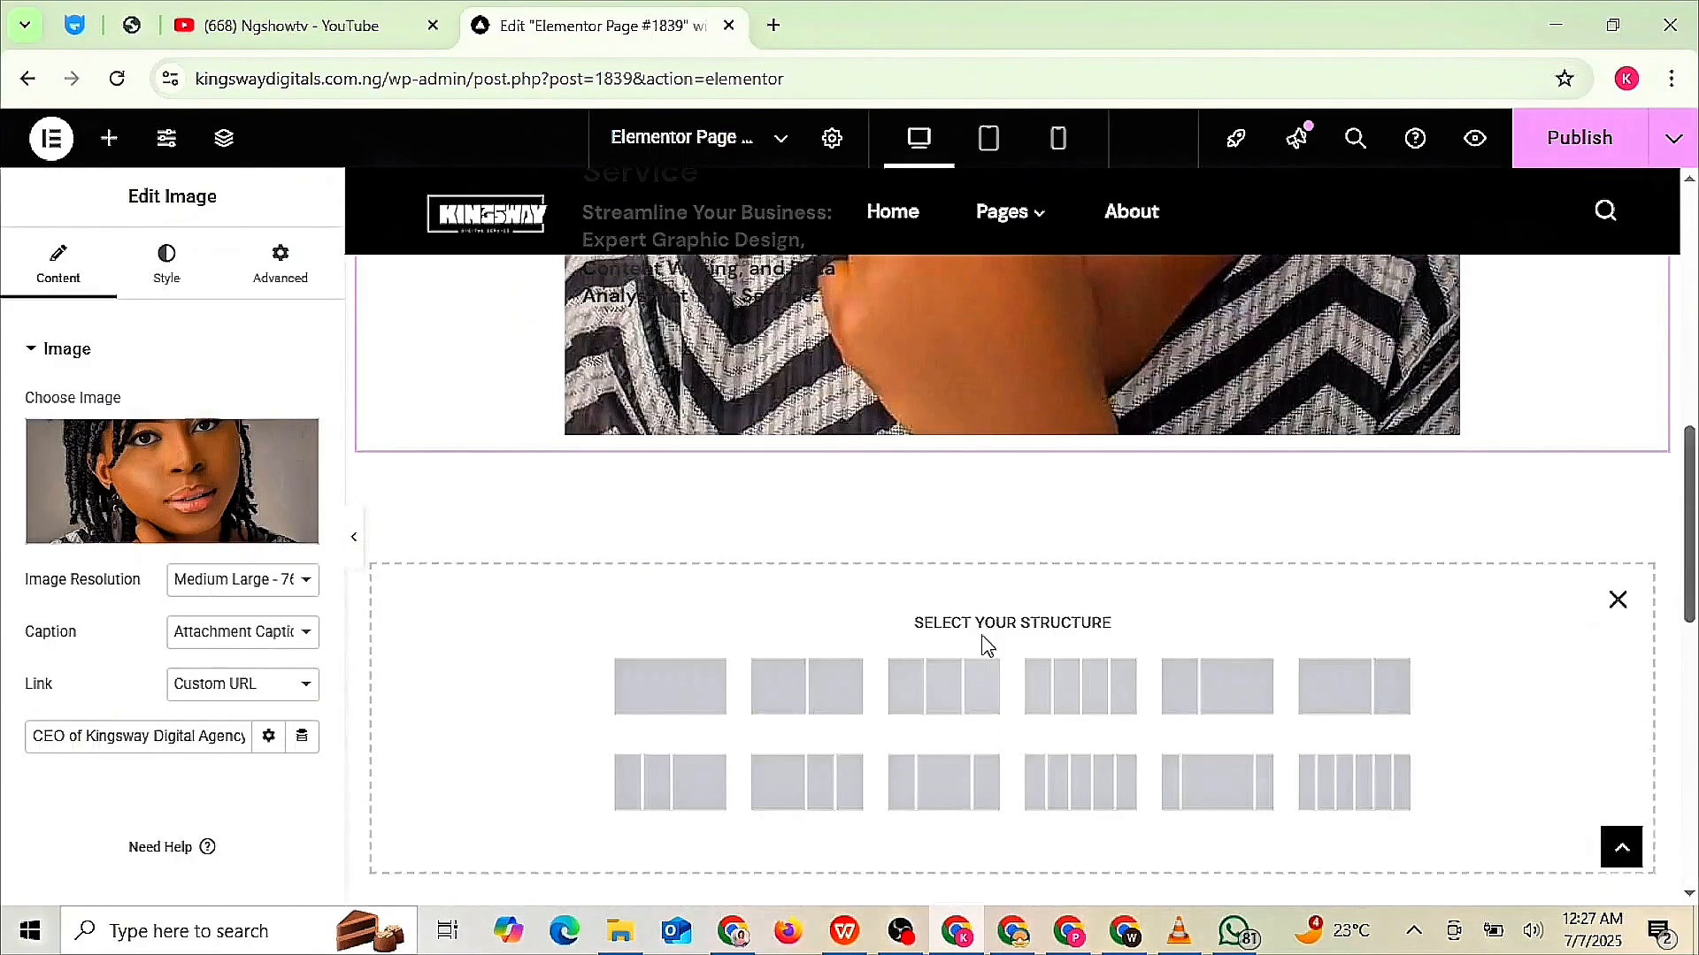
click(698, 677)
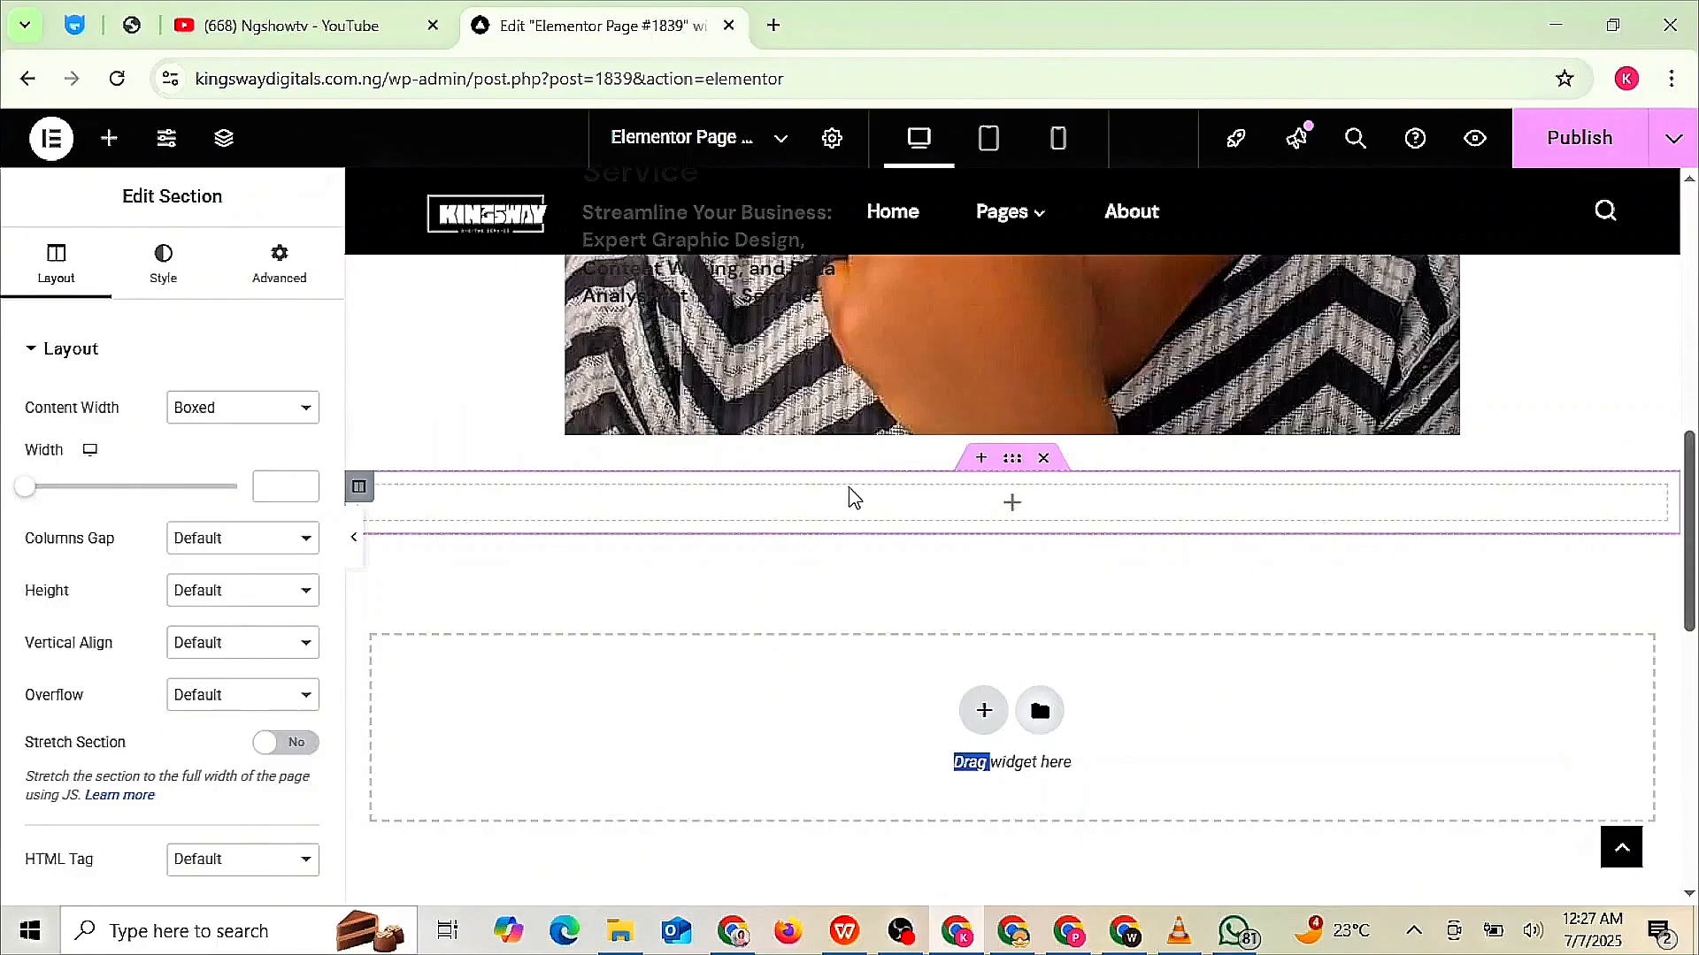
click(855, 498)
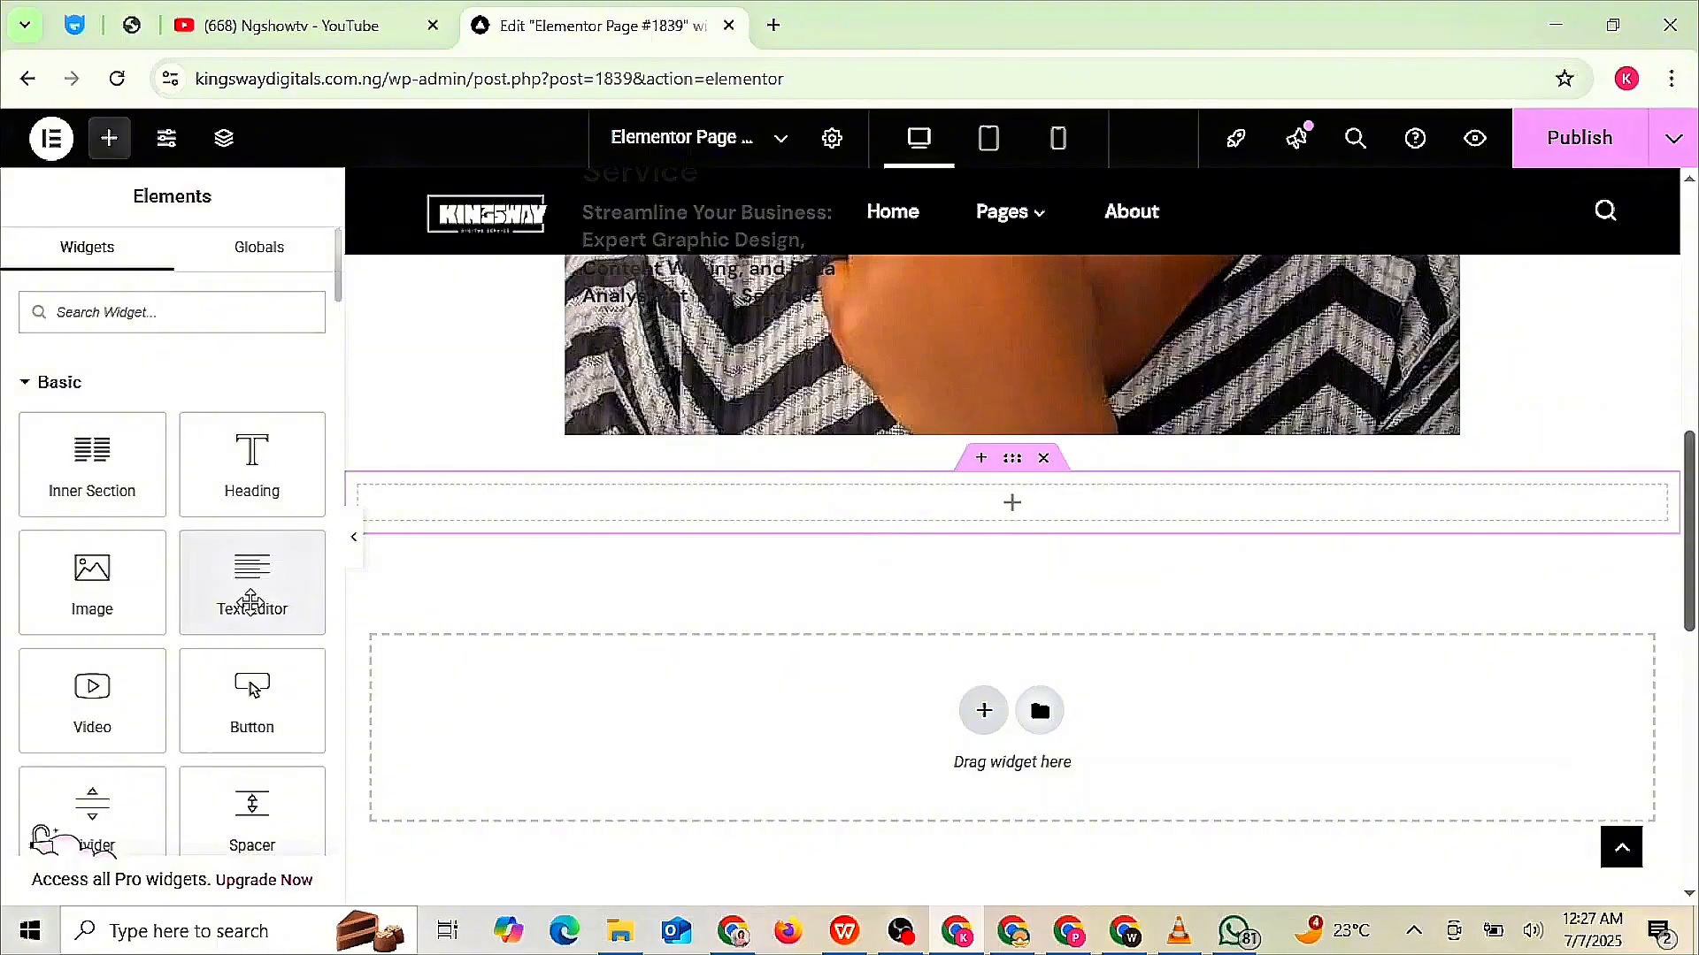
- Add a Text Editor with the pasted CEO bio and rejoin its broken lines
click(256, 600)
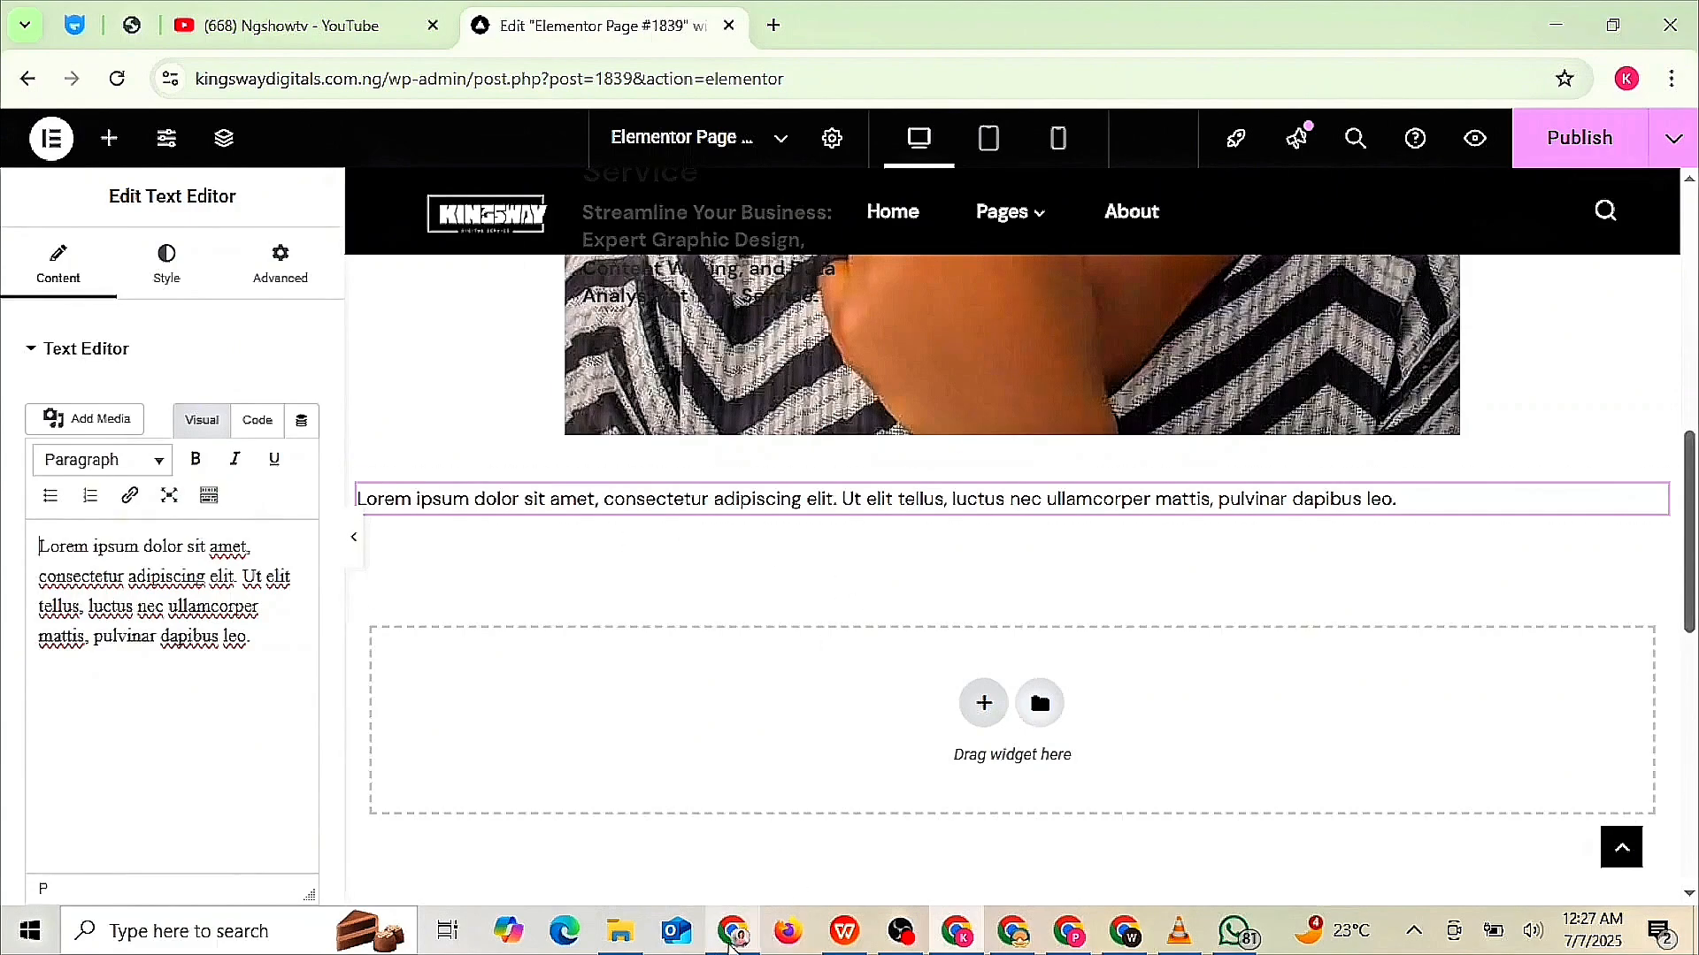
key(ctrl+a)
text(Kin highly motivated and detailed-oriented graduate with a strong foundation in History and International Studies and Professional Graphic Designer and Content Creator. Proficient in utilizing AI tools to analyze complex data, identify patterns, and provide insightful solutions. Passionate about applying historical context and international perspectives to drive informed decision-making in various industries, I also leverage in E-commerce particularly as a sales professional with years of experience as a sales representative, with proven track record of Analyzing customers need, building strong relationships, driving revenue growth, Digital Marketing, and exceeding sales targets. EDUCATION)
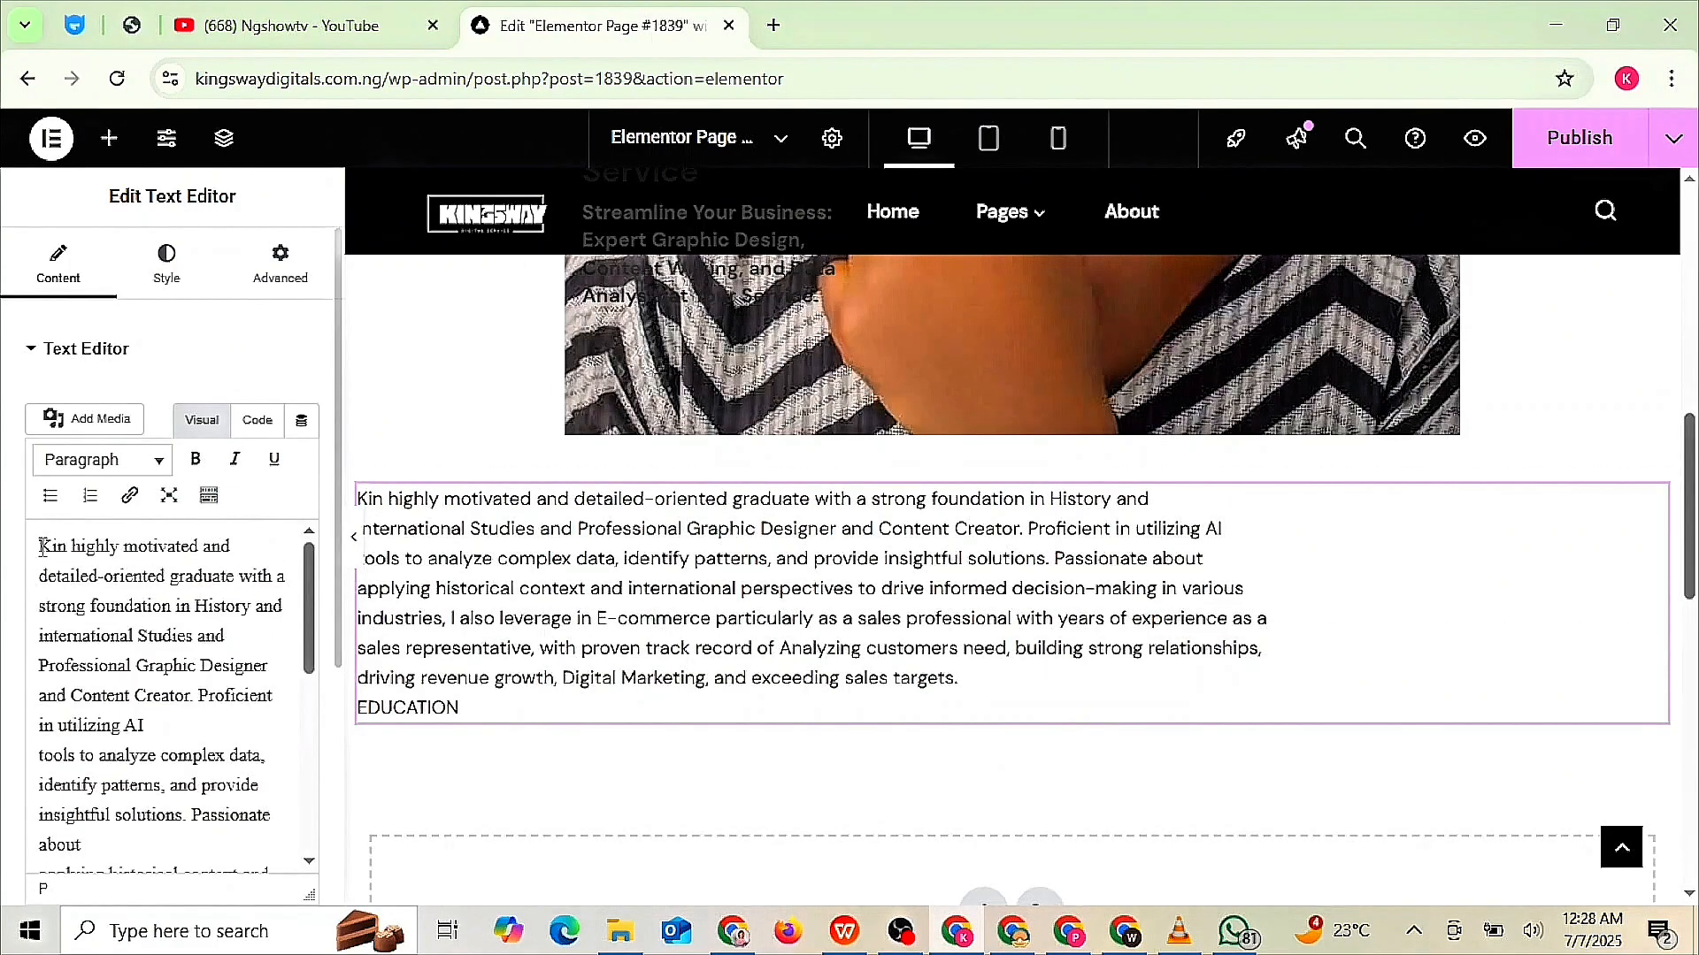
scroll(216, 645, down, 2)
click(39, 633)
key(BackSpace)
click(39, 723)
key(BackSpace)
click(38, 843)
key(BackSpace)
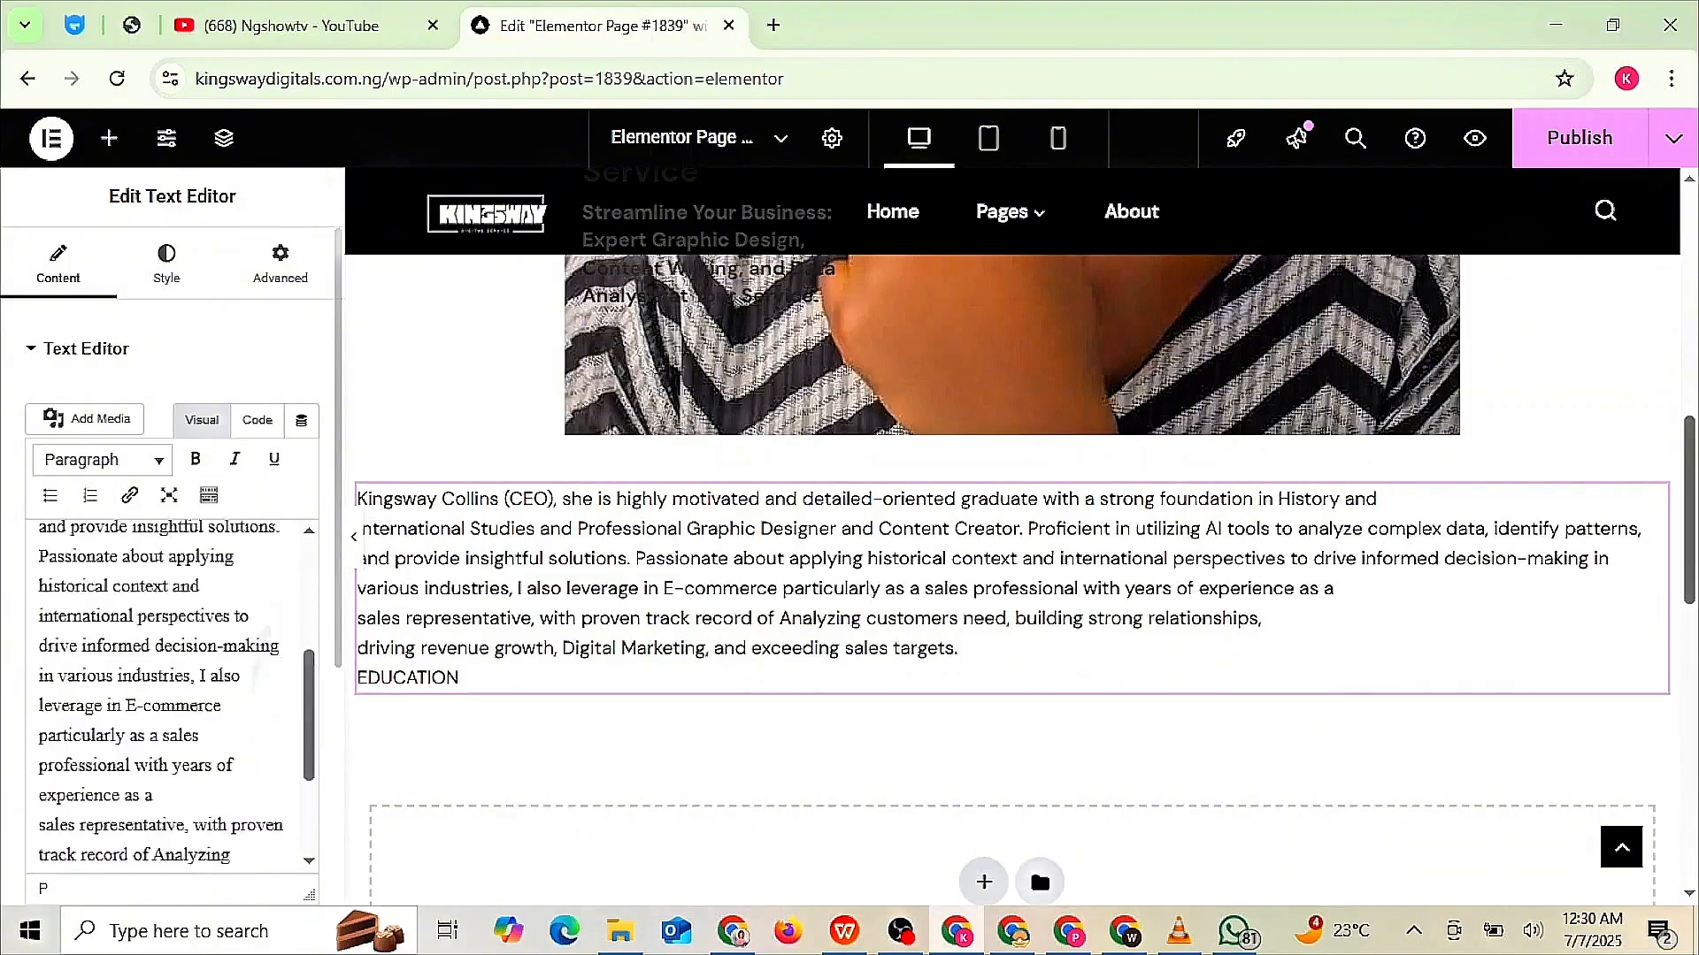
click(39, 824)
key(BackSpace)
click(39, 850)
key(BackSpace)
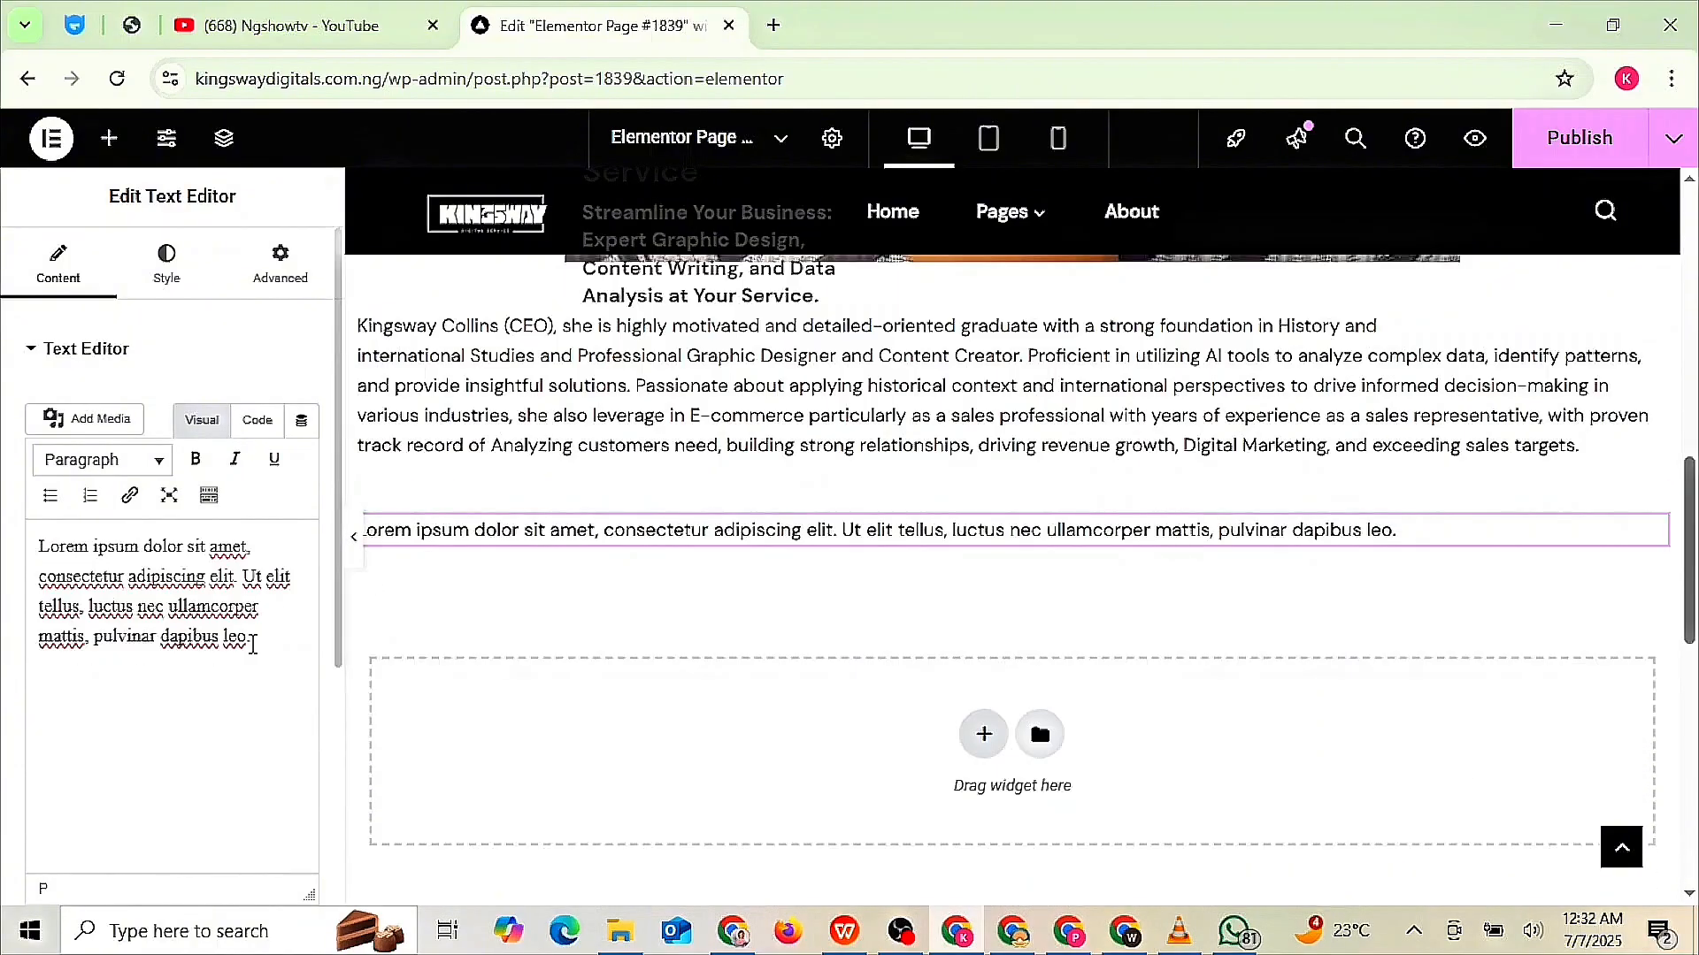
- Write a bold, underlined 'Education' heading and paste the degrees and schools below it
key(ctrl+a)
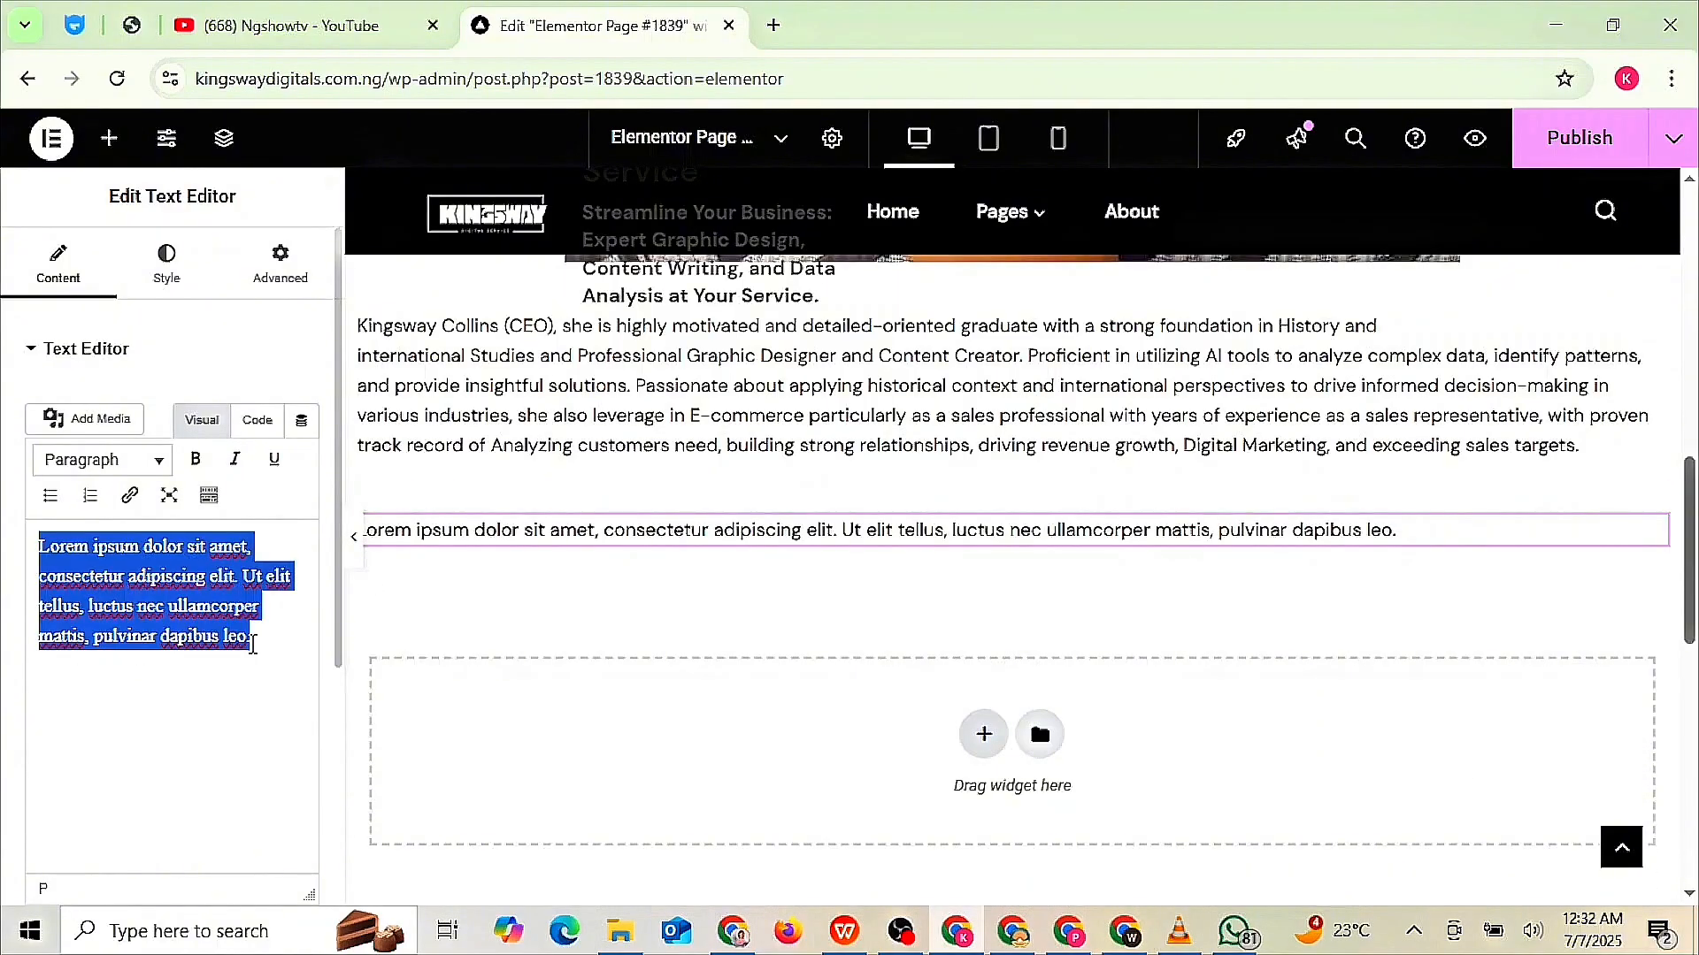
text(Education)
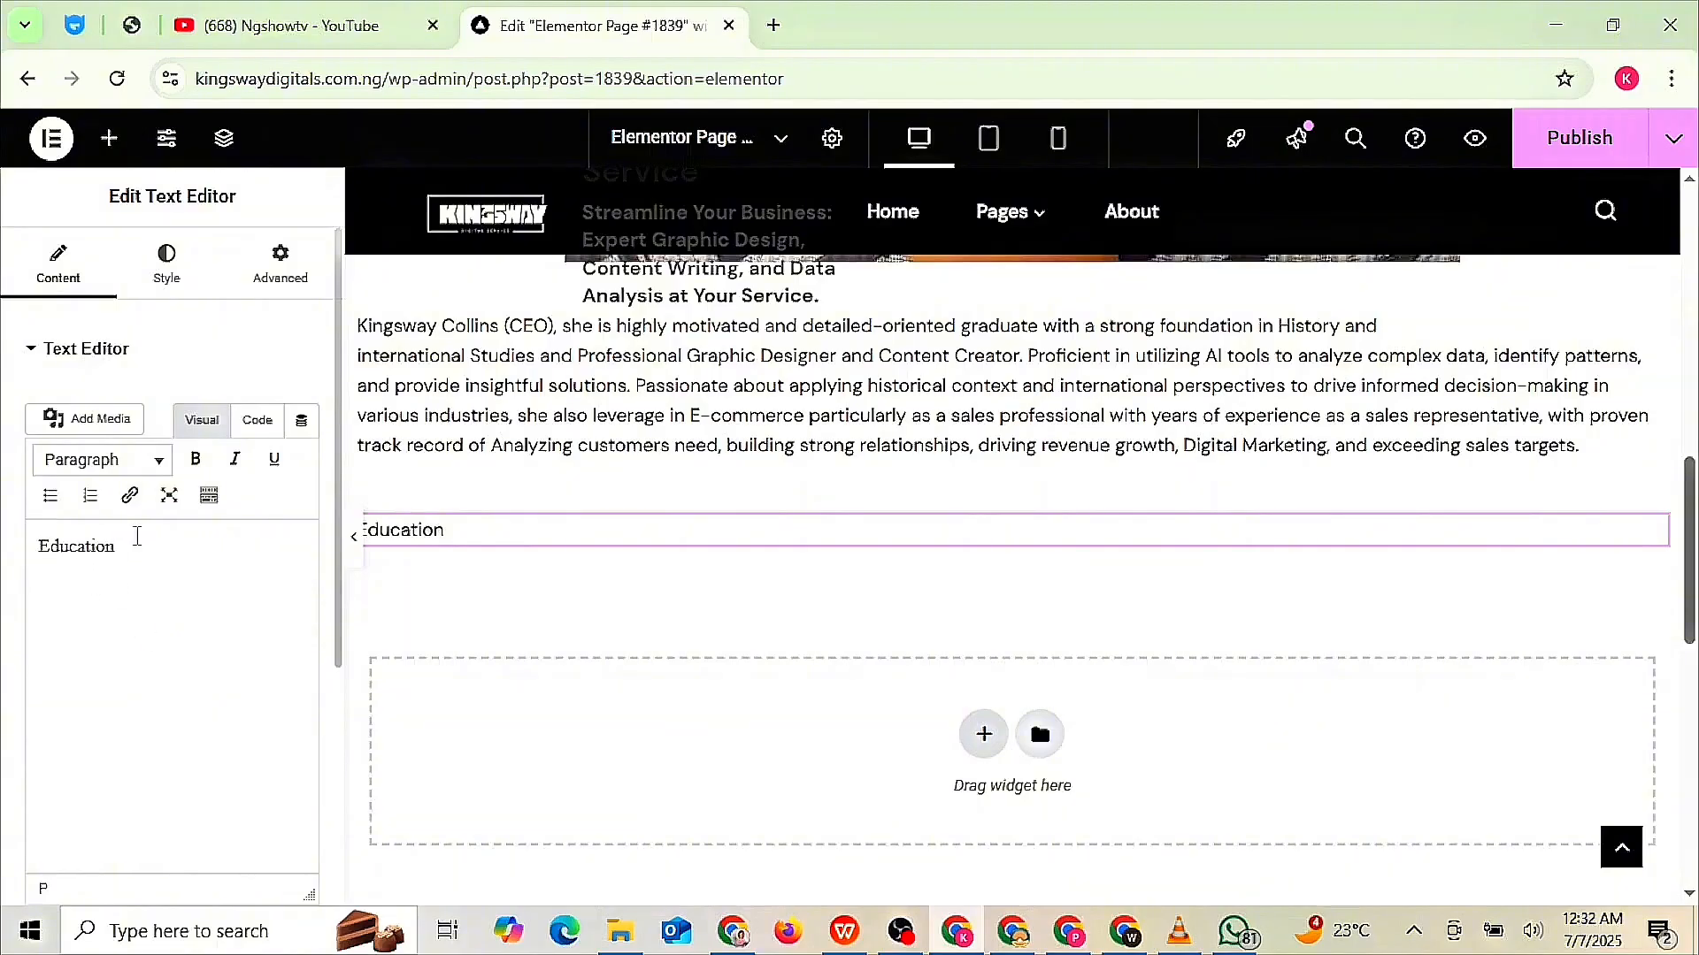
double_click(56, 545)
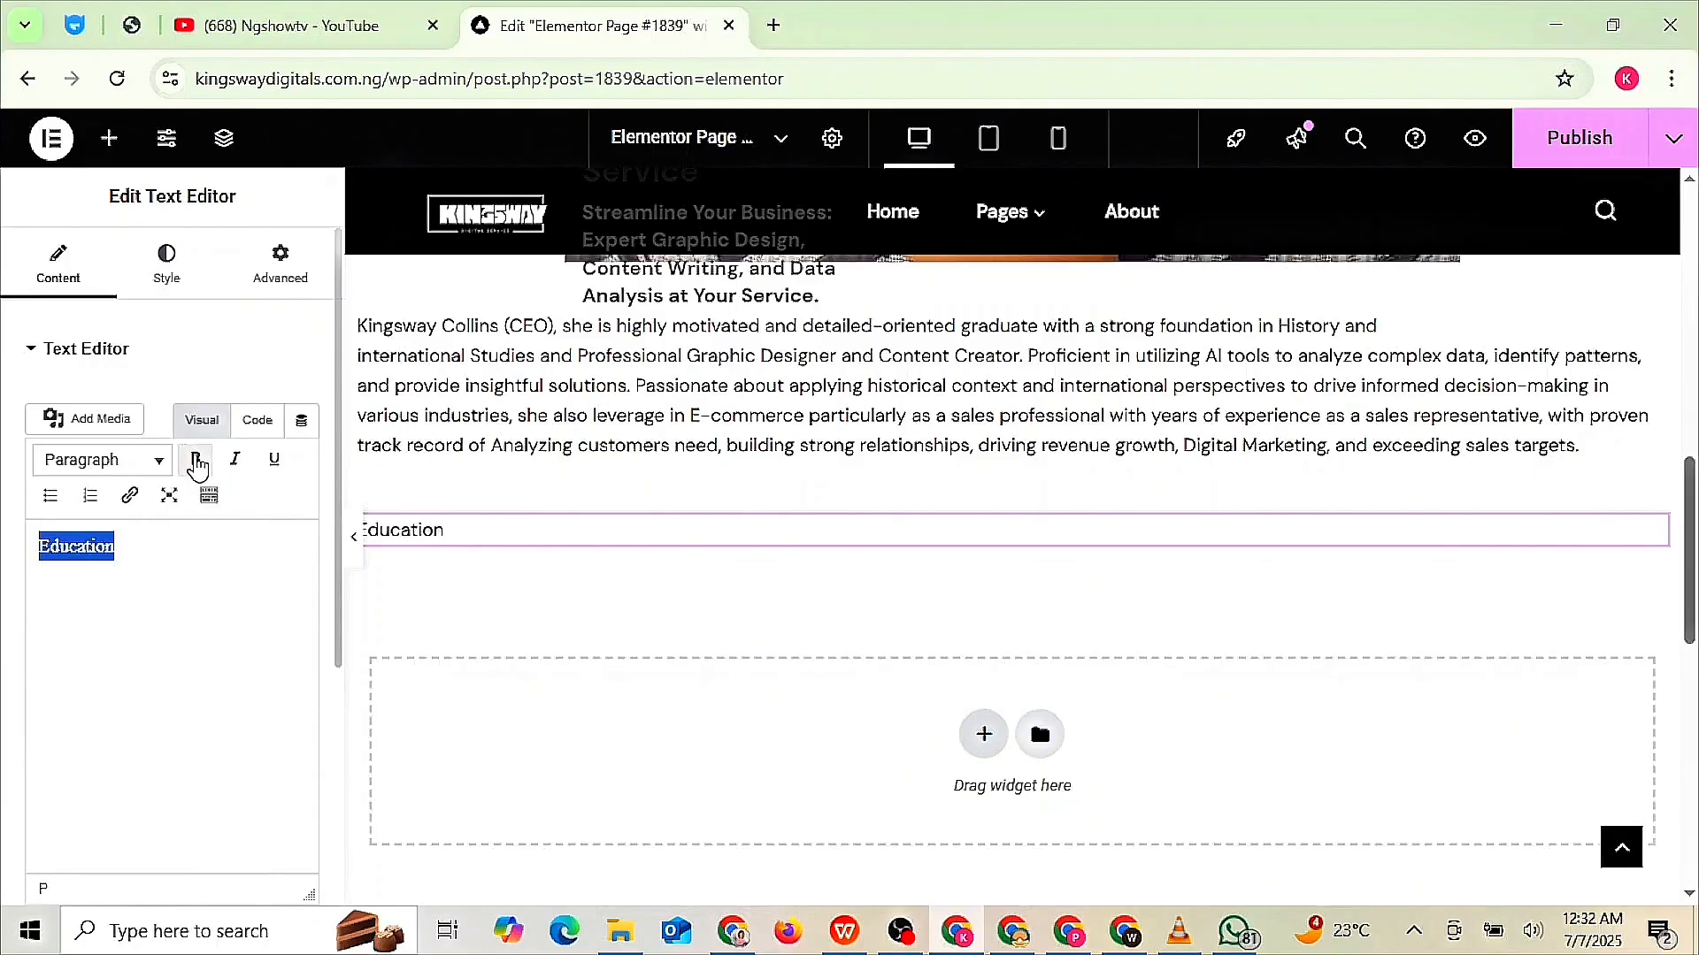
click(196, 460)
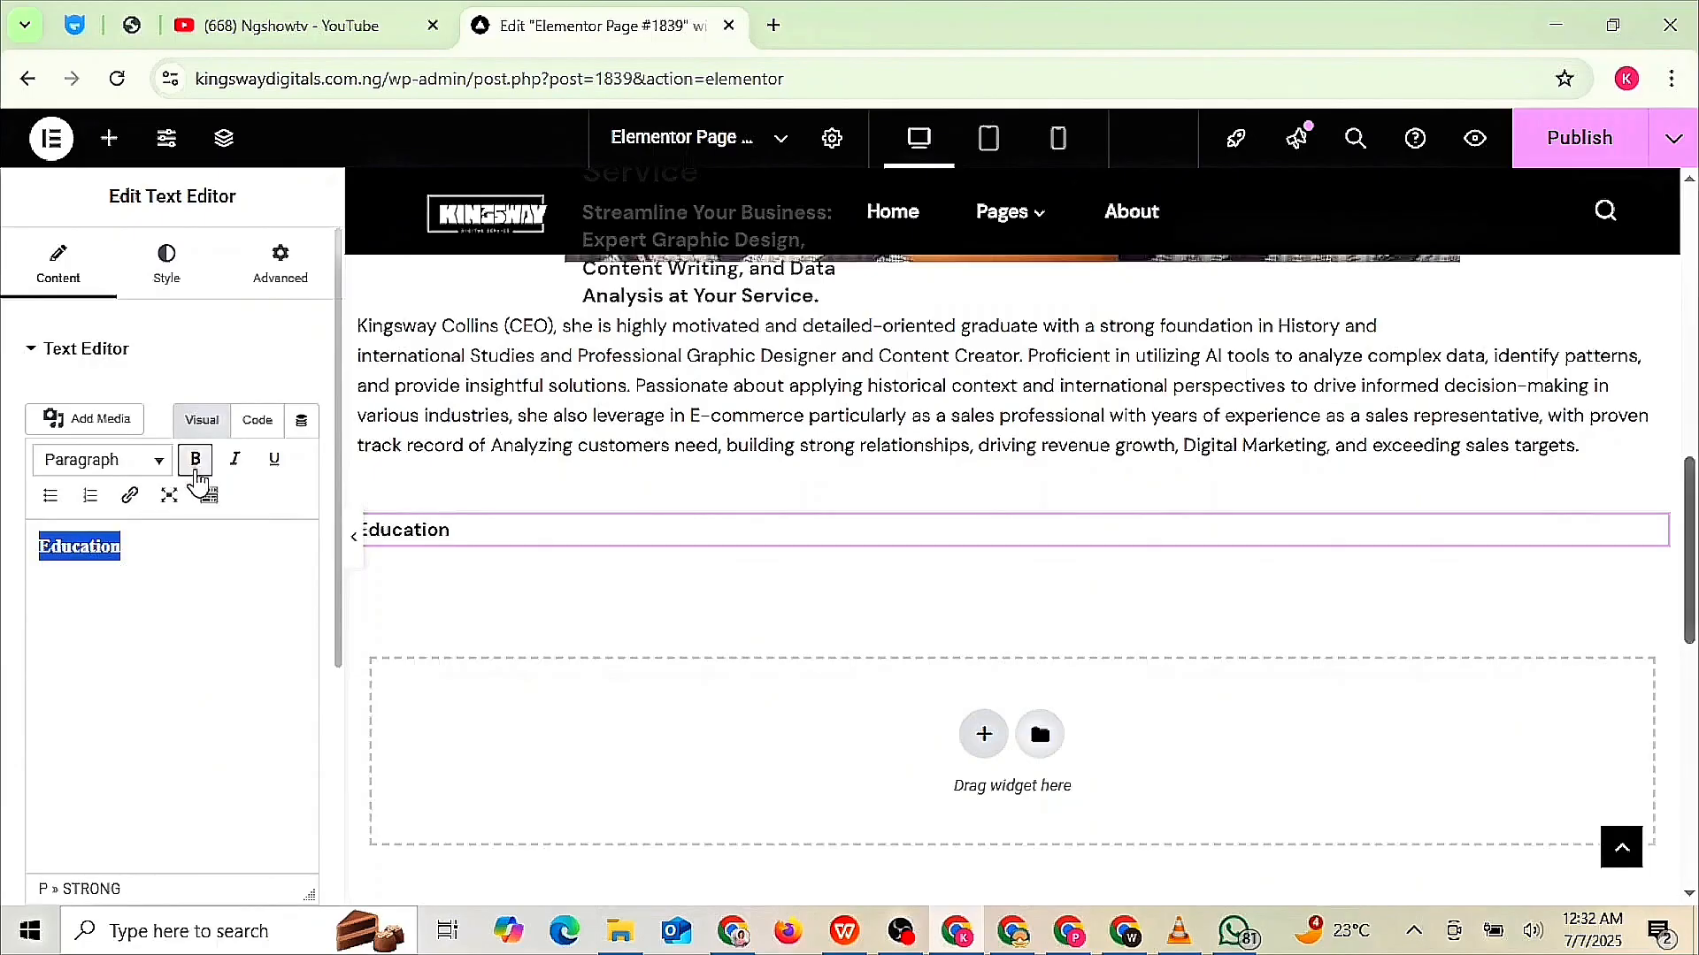
click(235, 558)
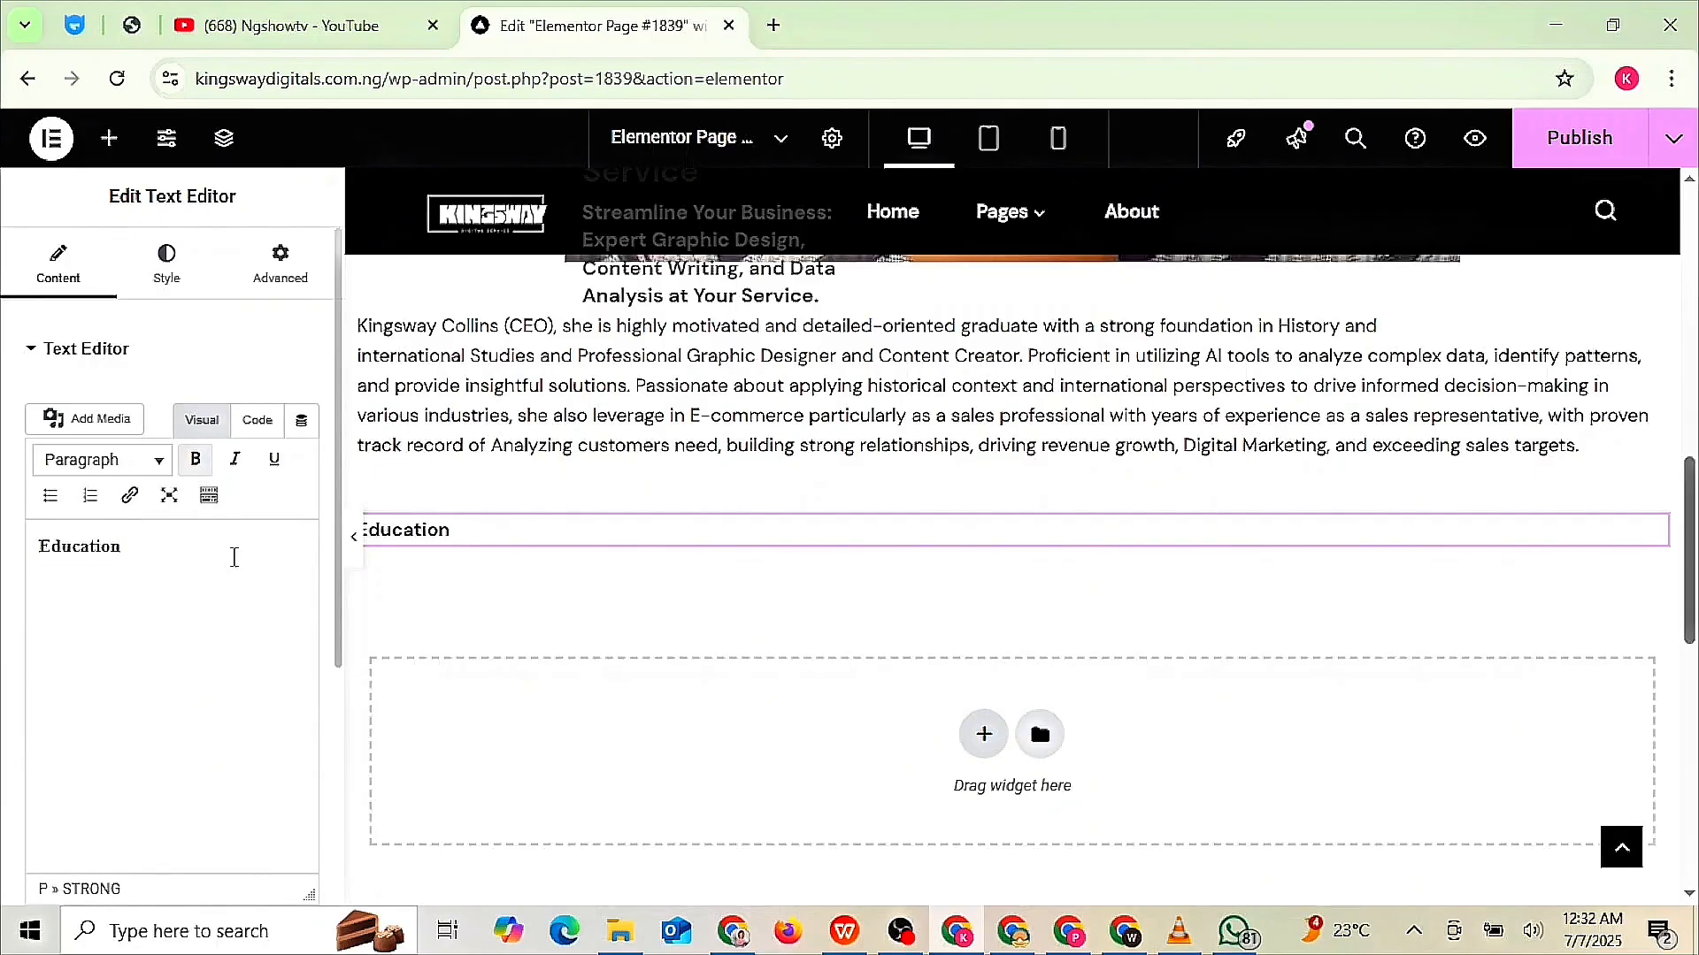
double_click(184, 543)
click(275, 463)
click(238, 572)
text(BACHELOR OF ARTS (B. A History and International Studies) 2023 UNIVERSITY OF CALABAR, CALABAR SECONDARY SCHOOL CERTIFICTION (WAECNECO) 2018 BENLAD SECONDARY SCHOOL BENUE STATE NIGERIA WORK EXPERIENCE)
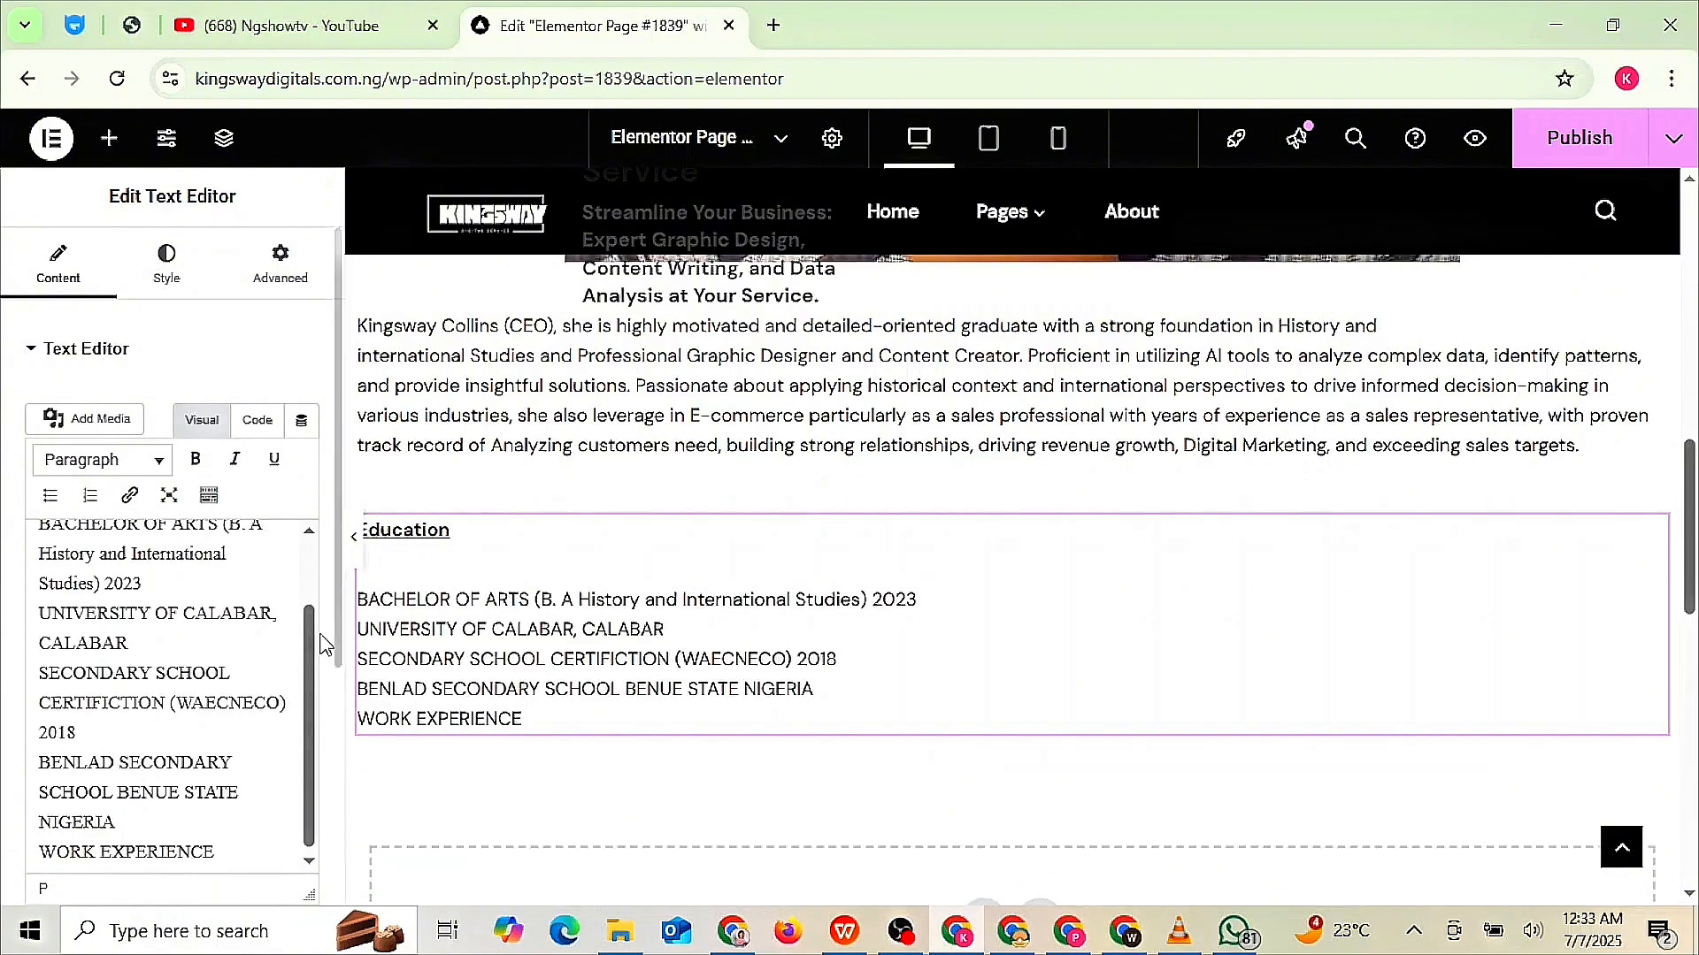
scroll(167, 637, up, 1)
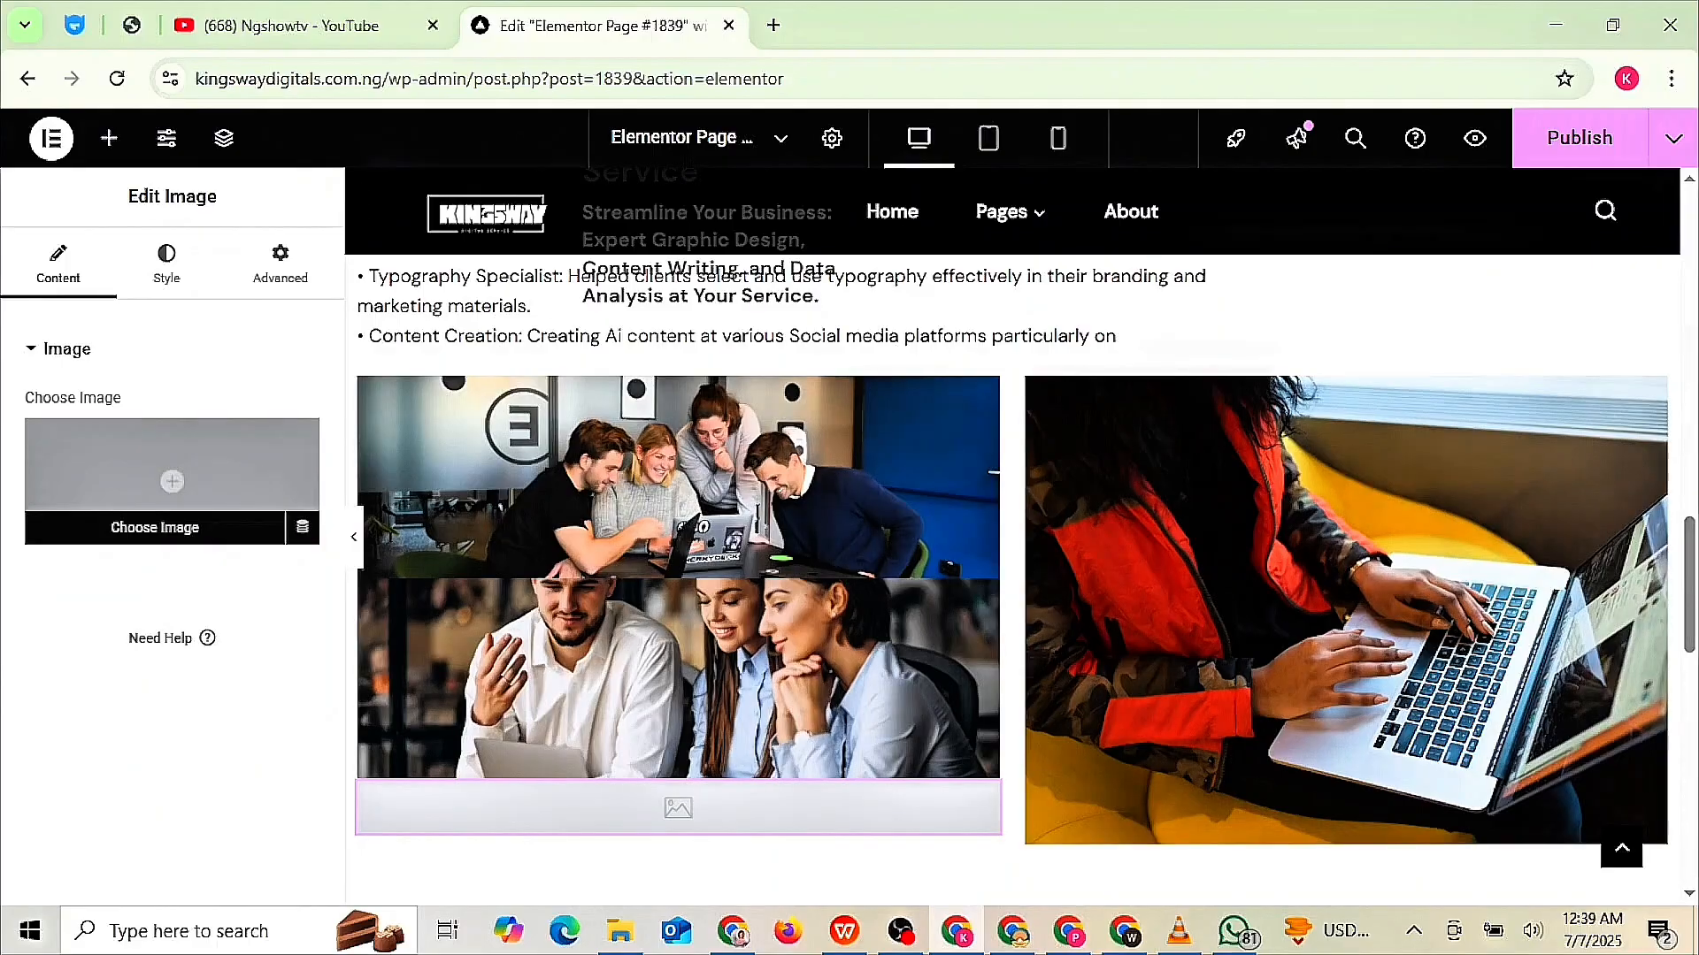
- Scroll through the draft to review the team photo grid and call-to-action text
scroll(1013, 575, up, 5)
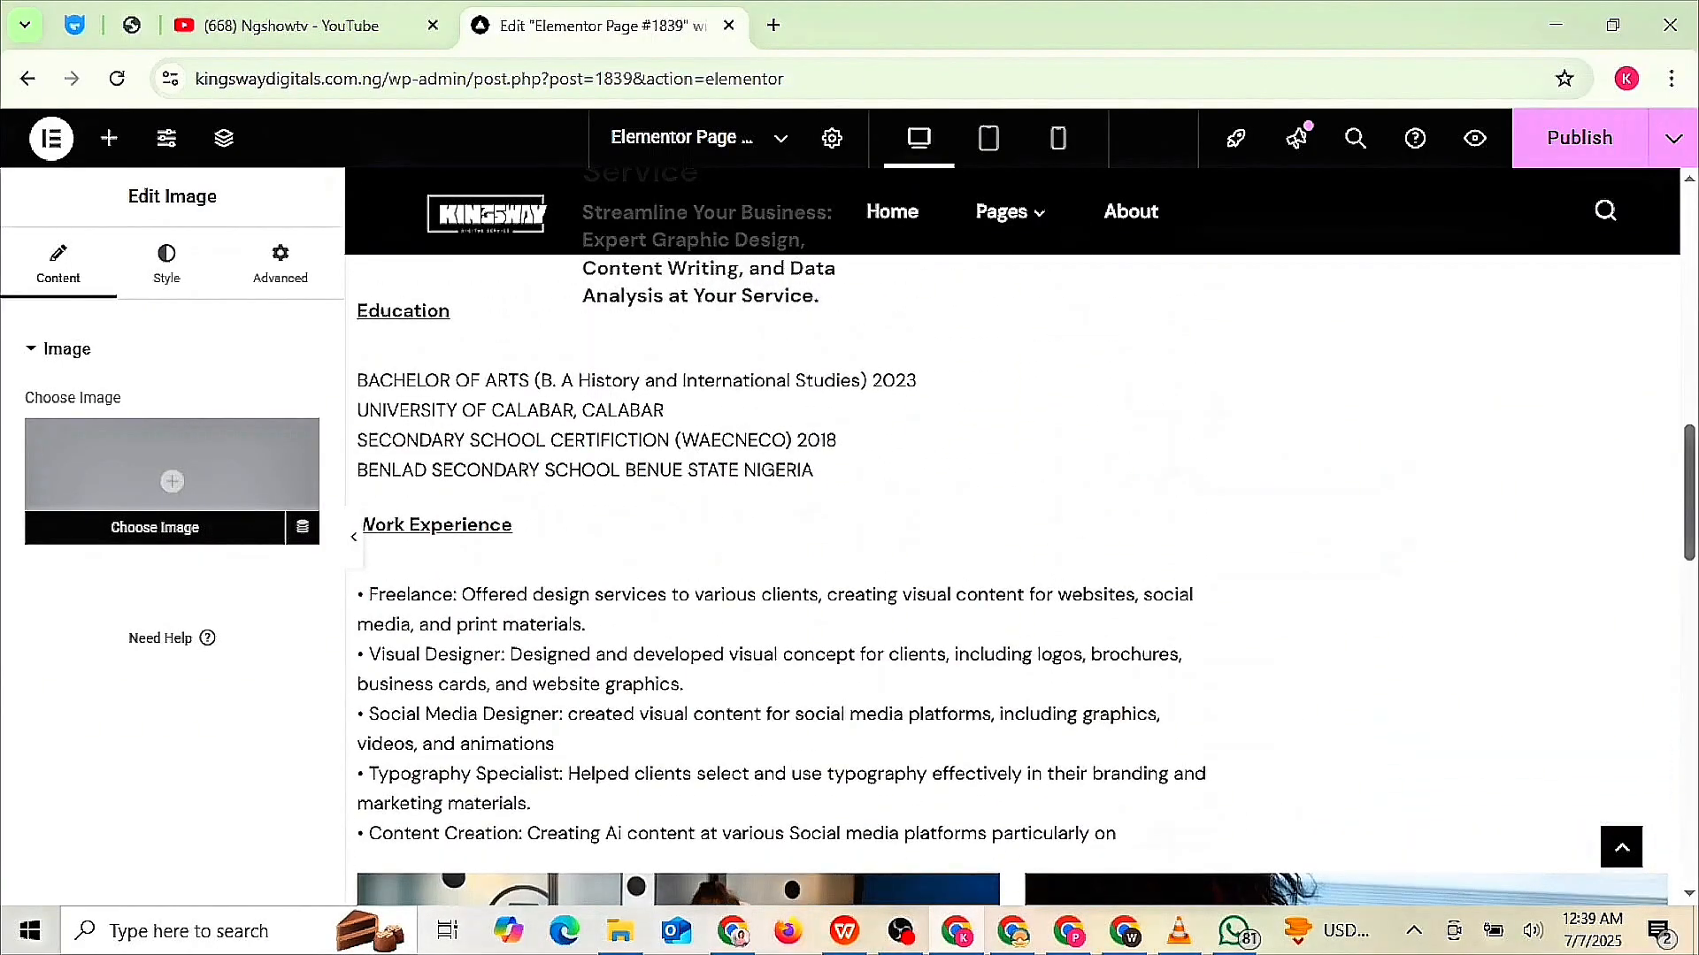
scroll(1013, 575, down, 6)
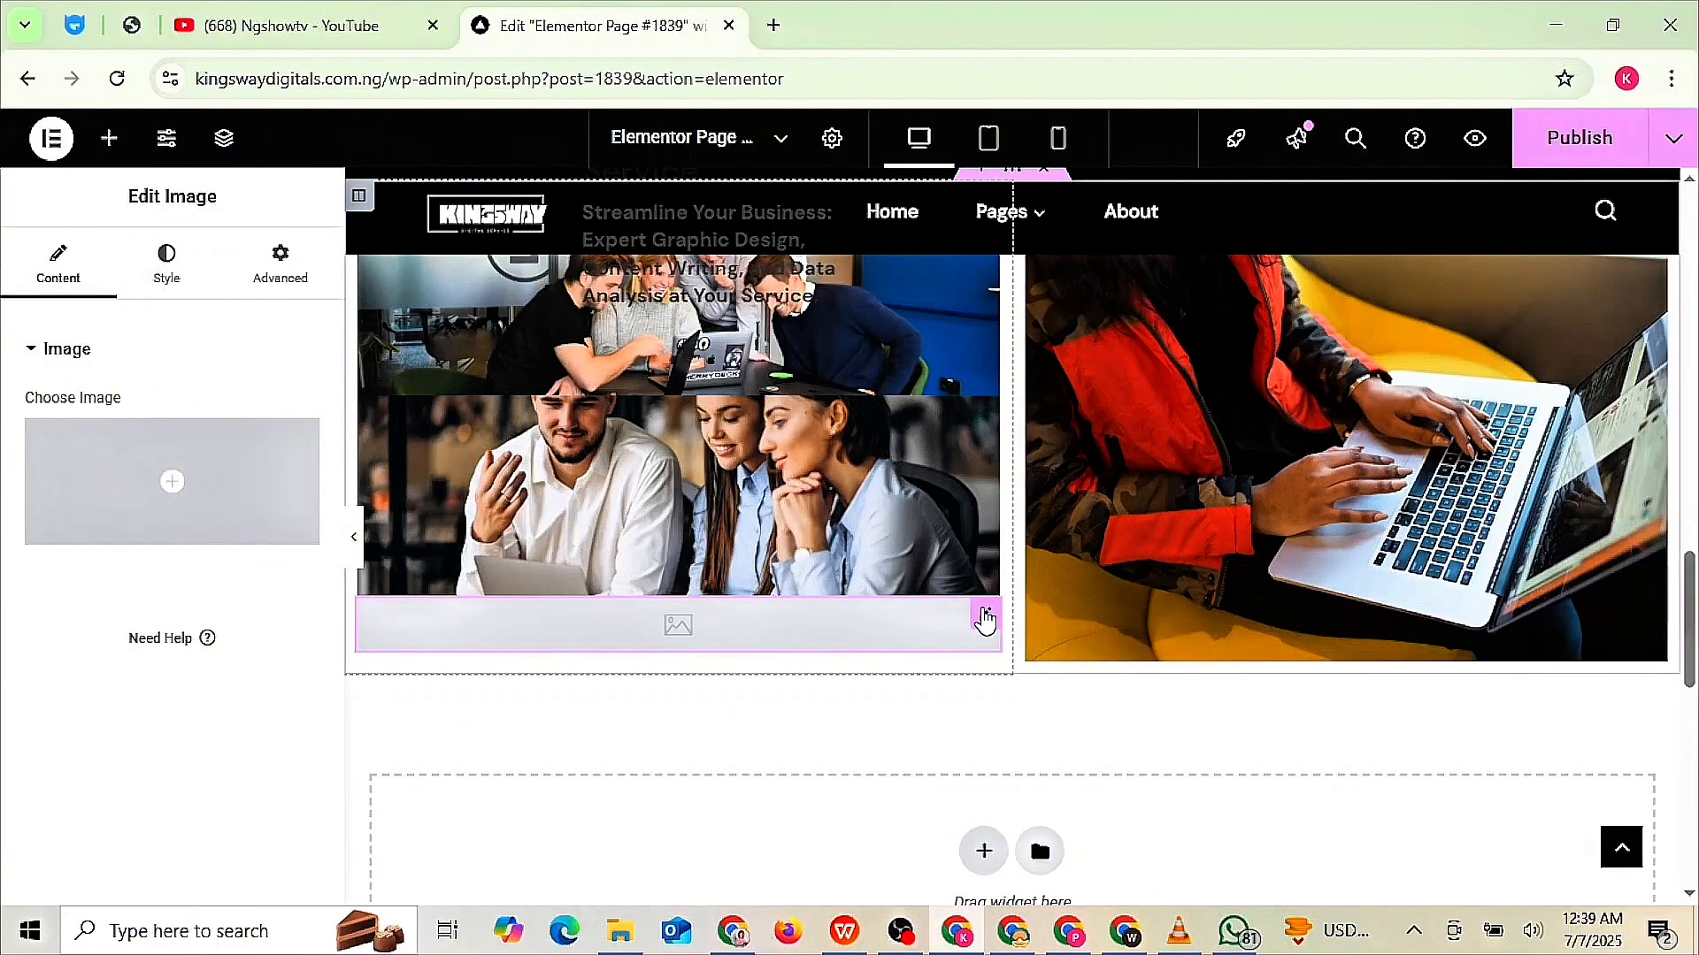
mouse_move(213, 531)
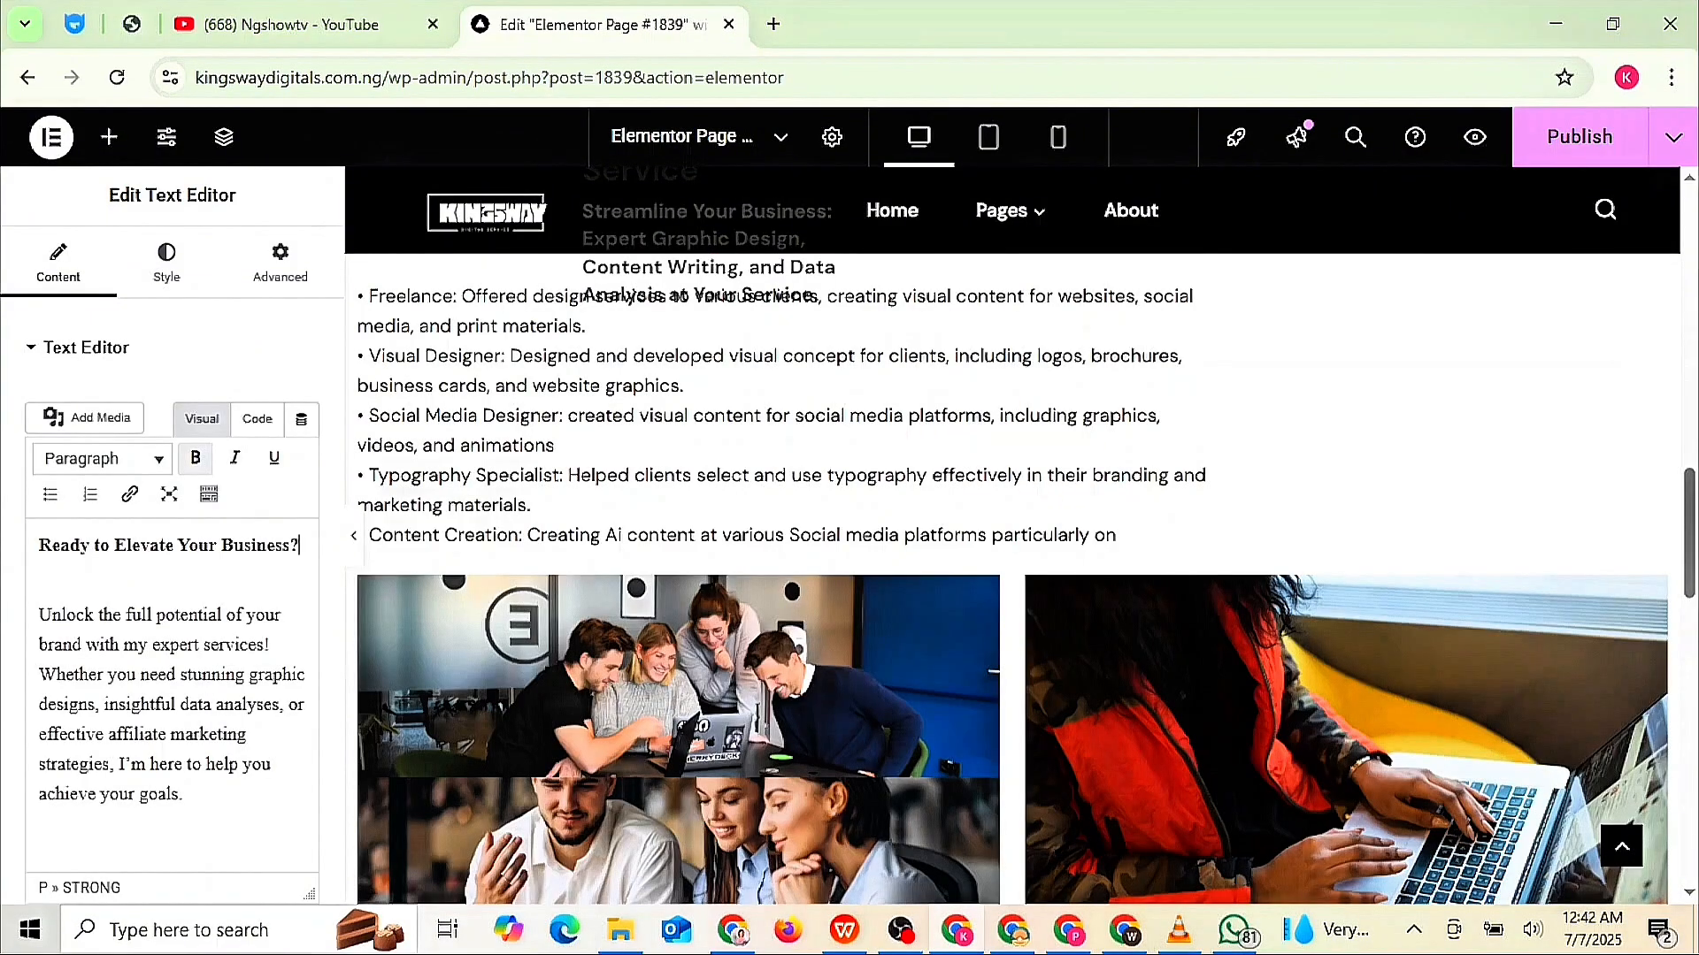
- Add a one-column section under the 'Unlock the full potential…' text with a Button widget
scroll(1038, 486, down, 10)
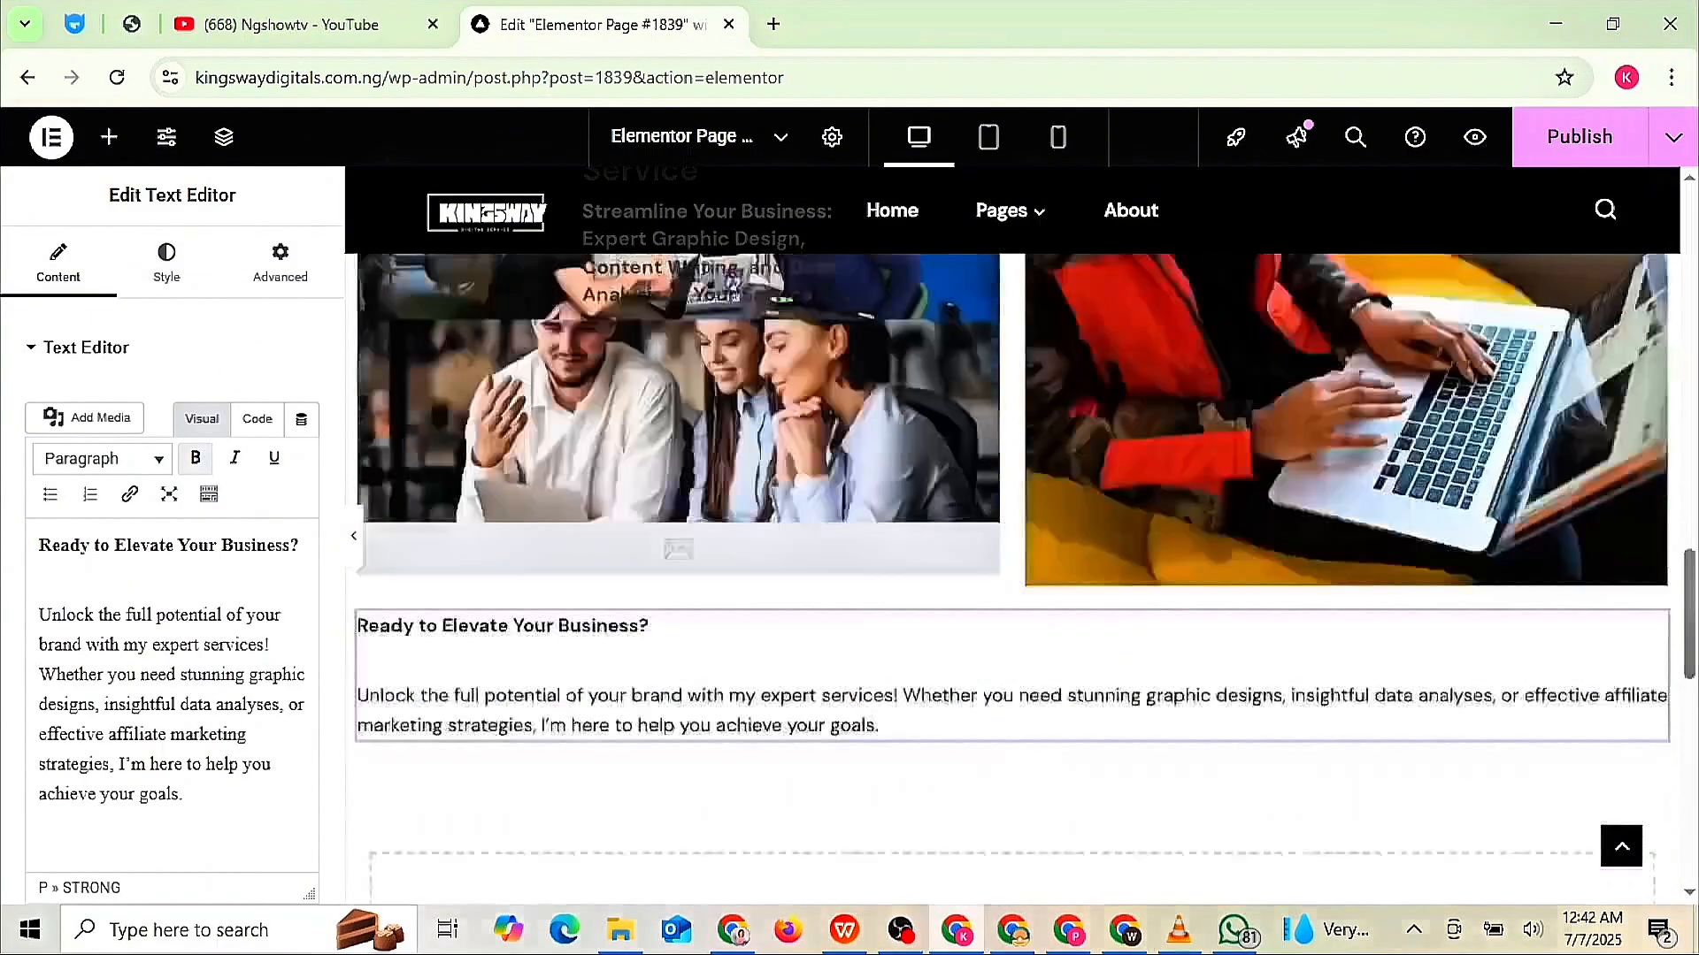
scroll(1038, 486, up, 2)
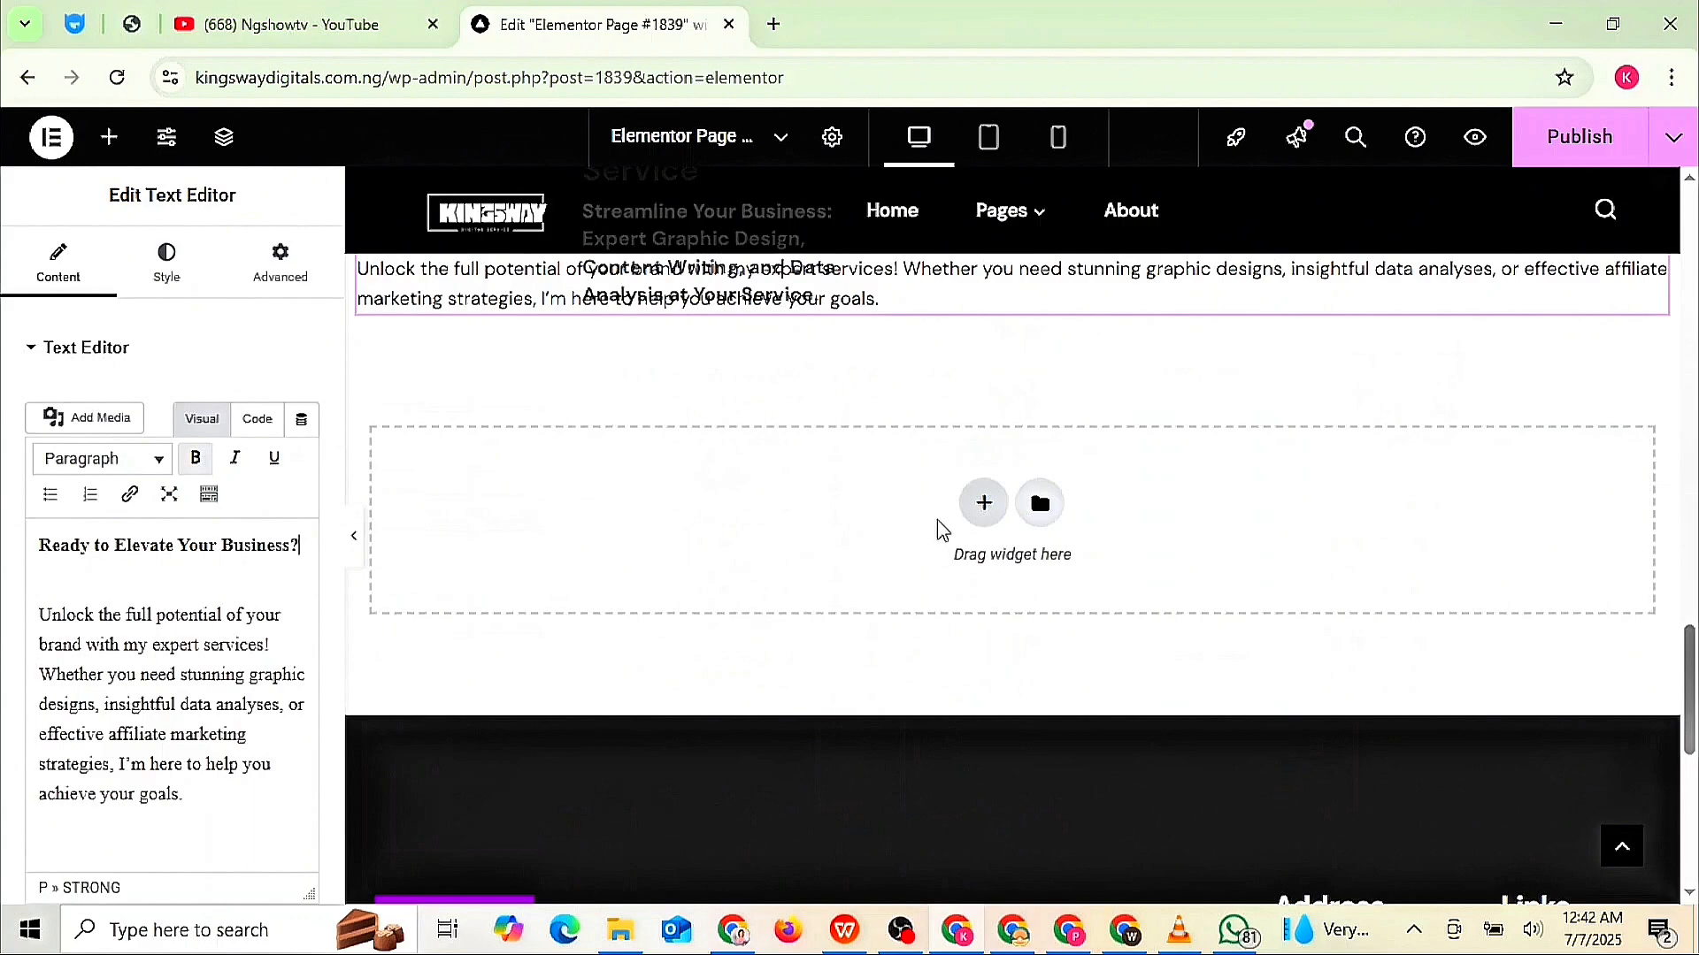
click(988, 513)
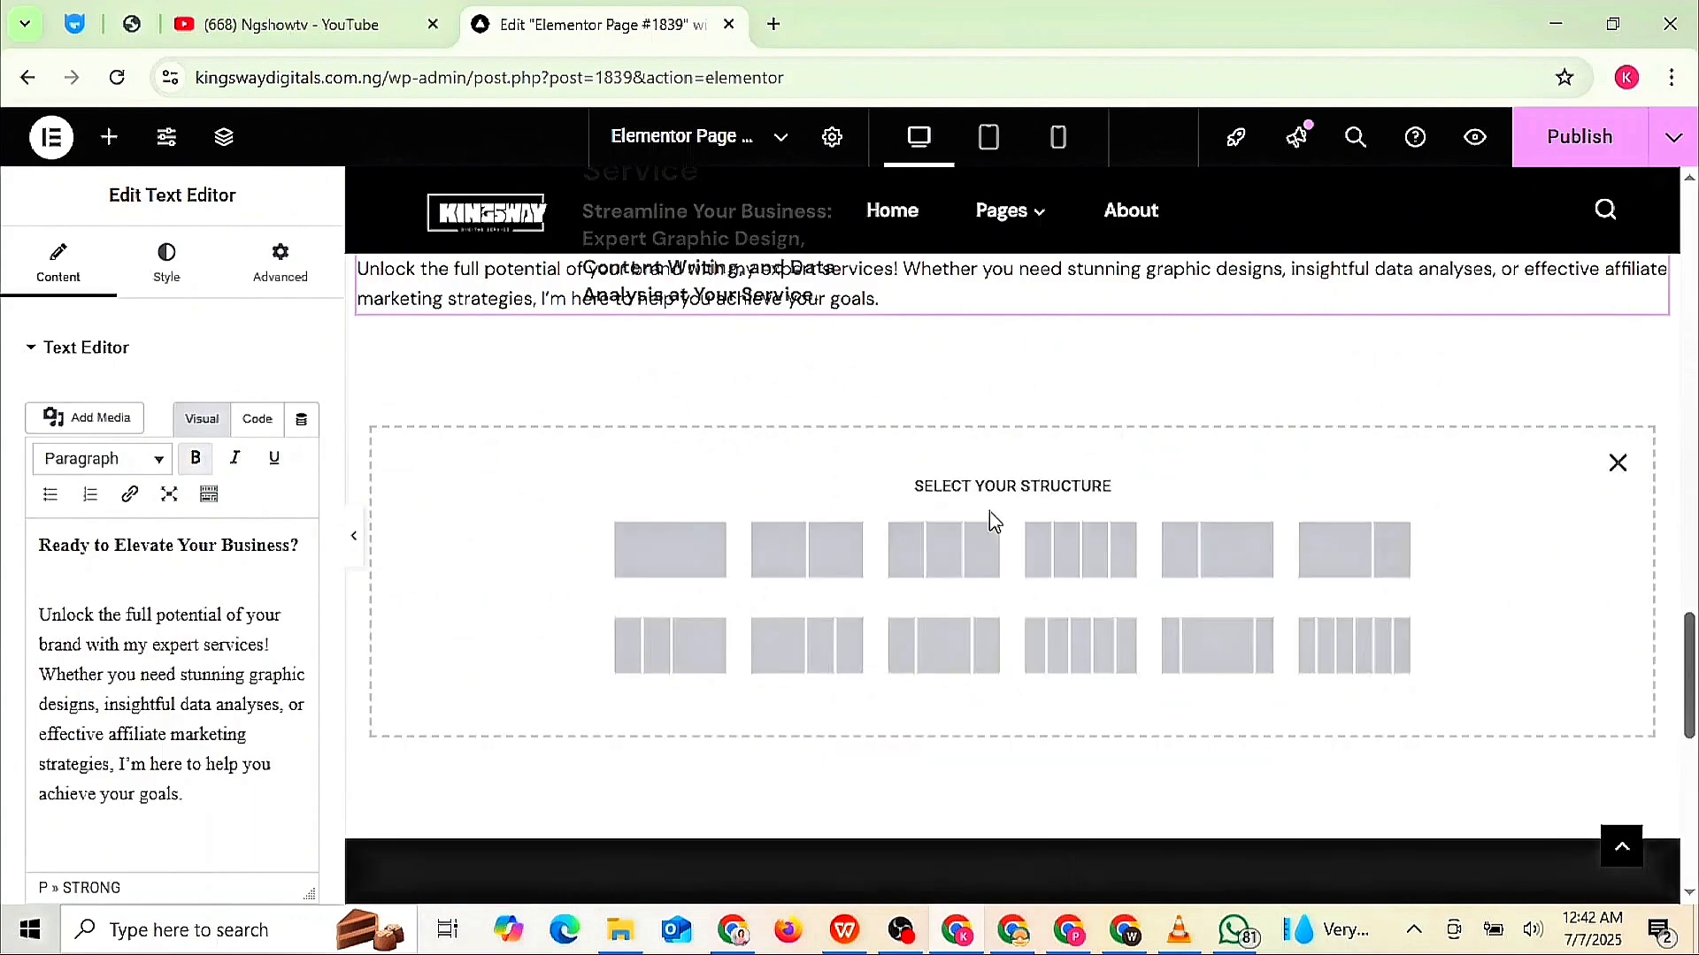
click(663, 560)
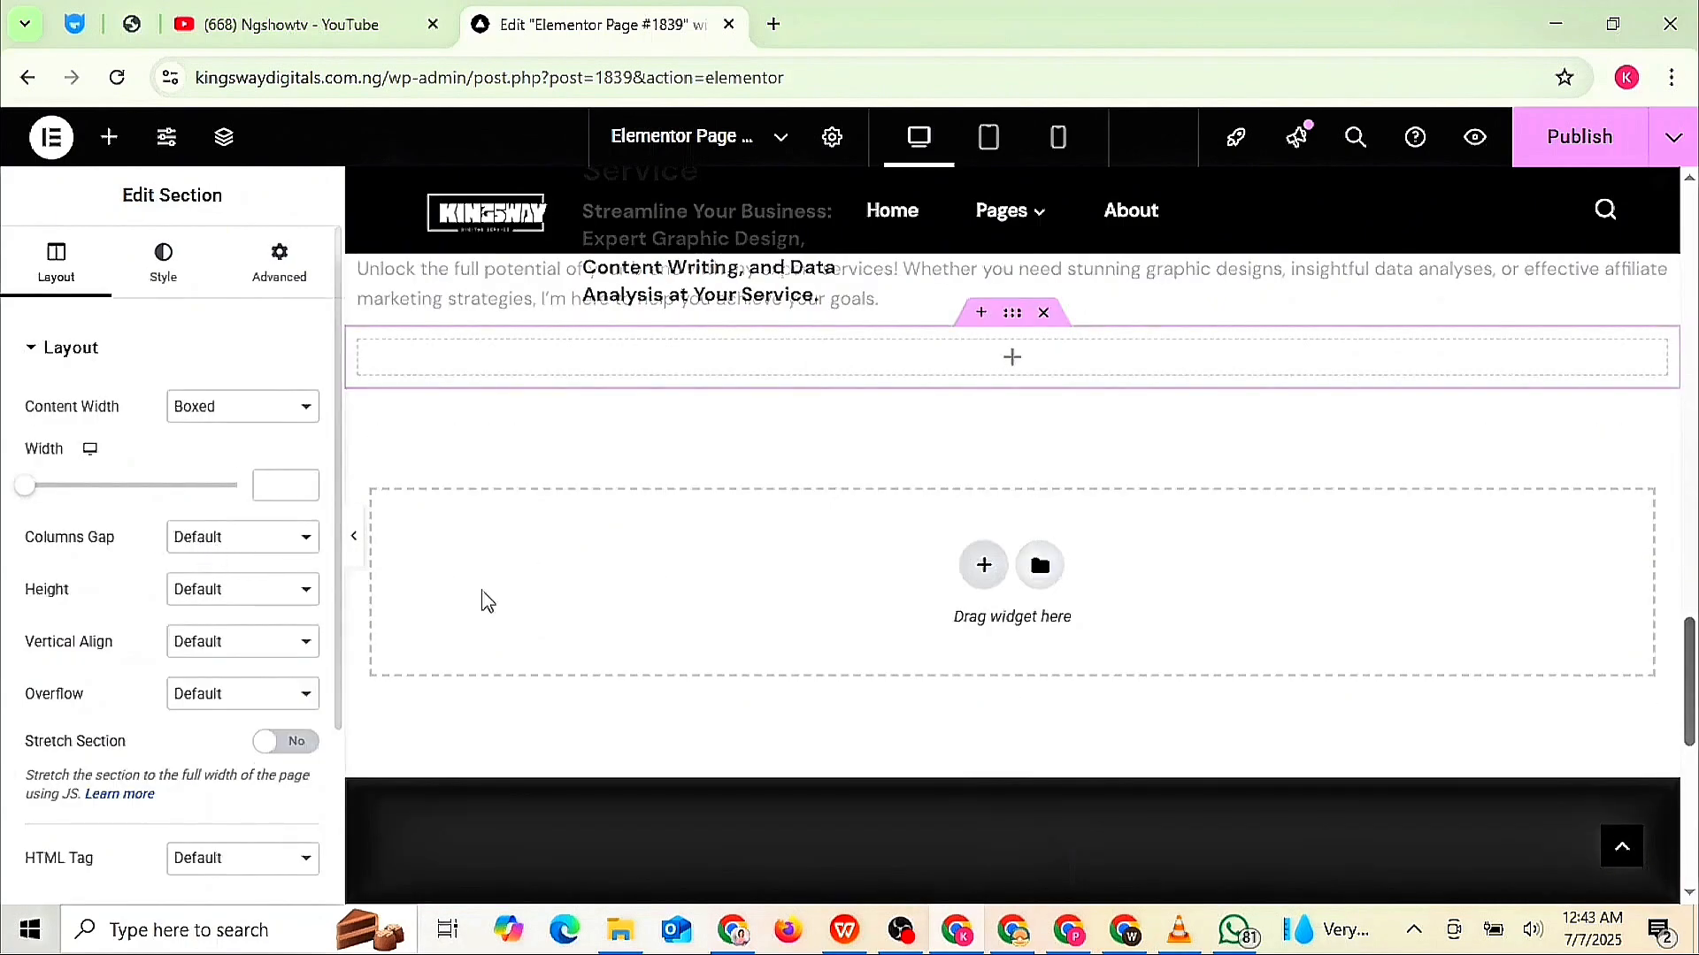
click(778, 360)
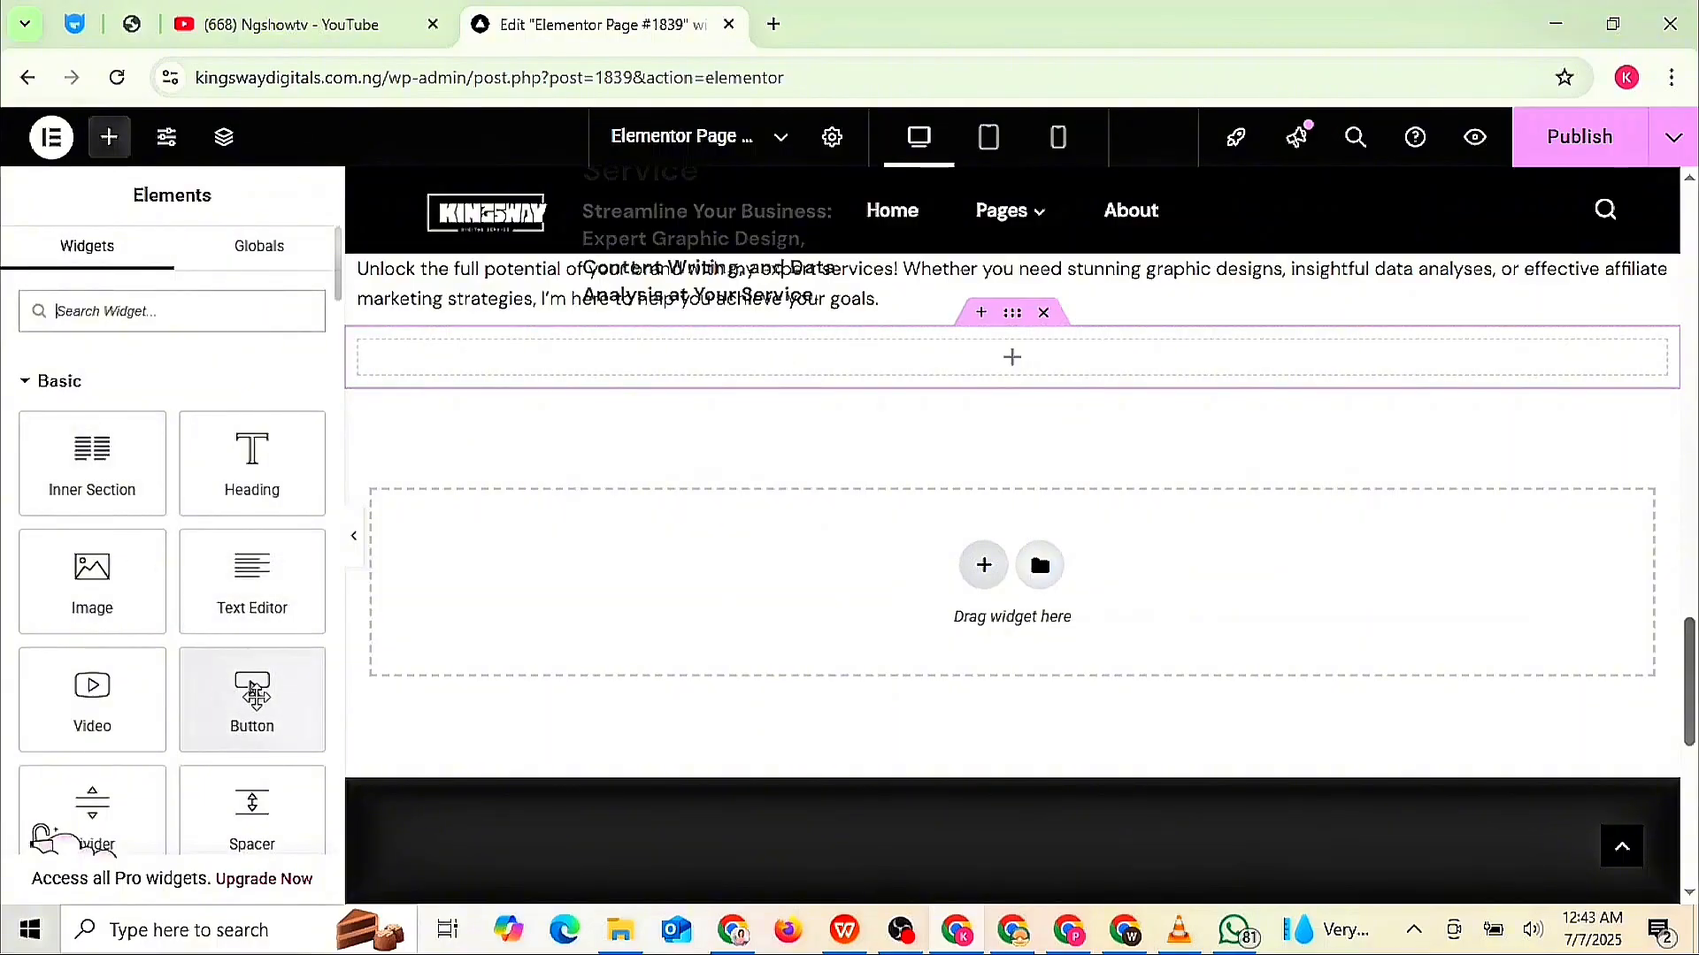
click(255, 694)
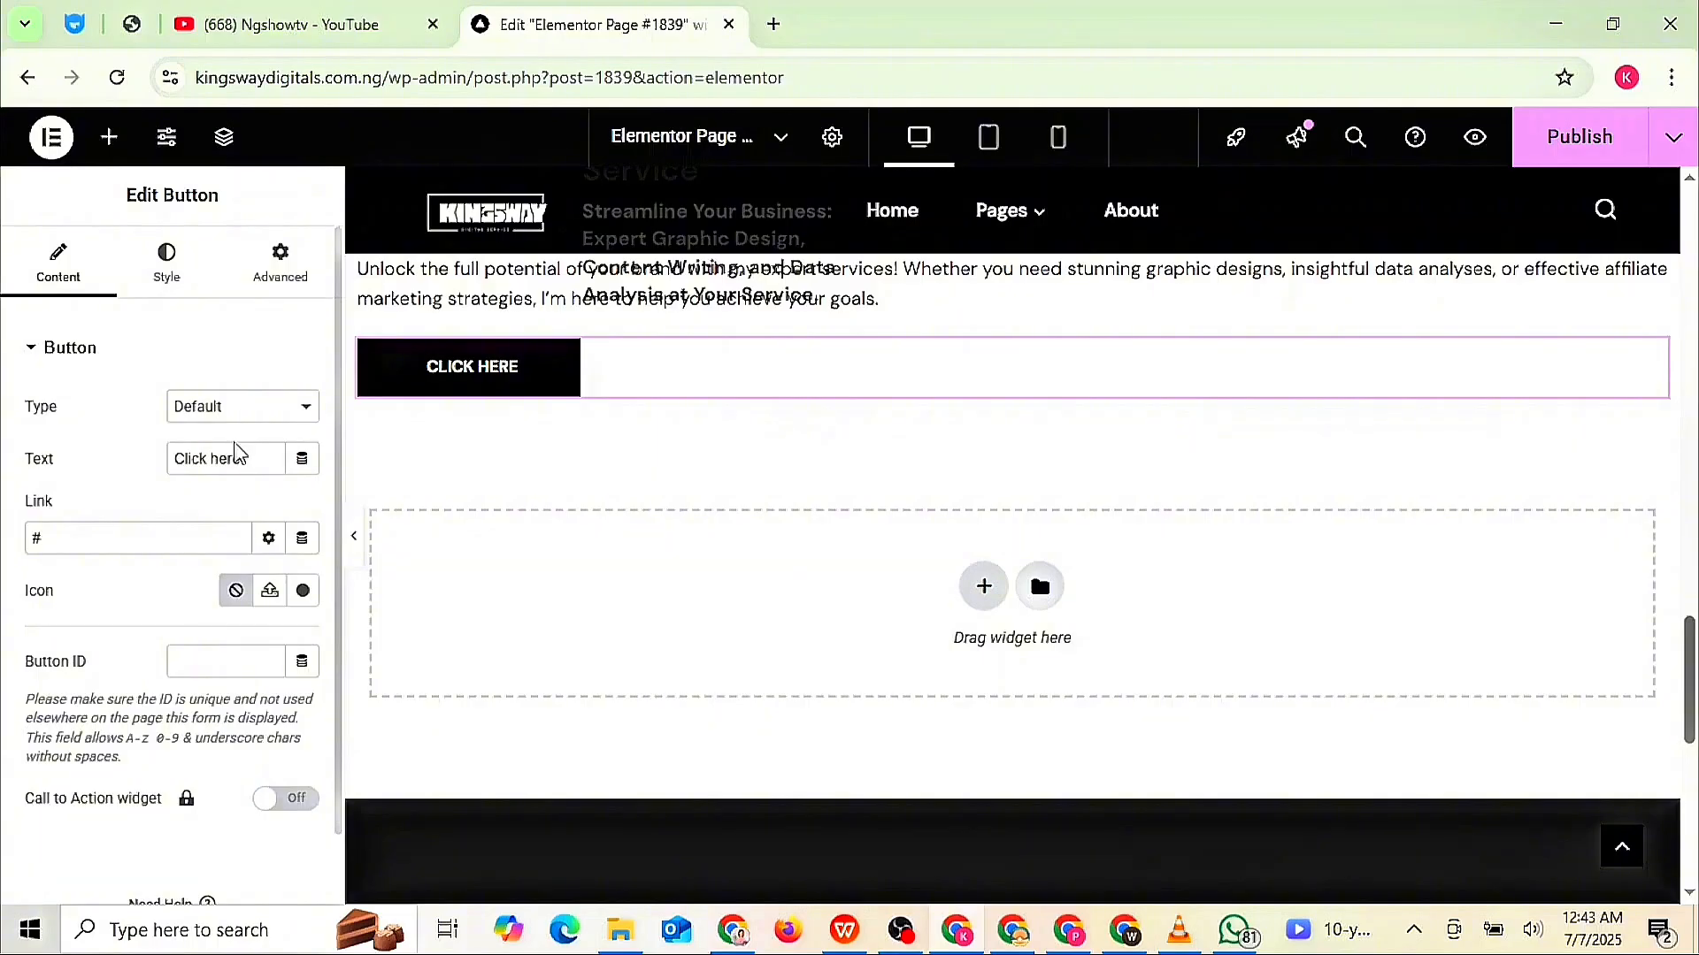
- Relabel the button 'Contact us' and replace its '#' link with the pasted WhatsApp business URL
click(254, 458)
key(BackSpace)
key(BackSpace)
key(BackSpace)
key(BackSpace)
key(BackSpace)
key(BackSpace)
key(BackSpace)
key(BackSpace)
key(BackSpace)
key(BackSpace)
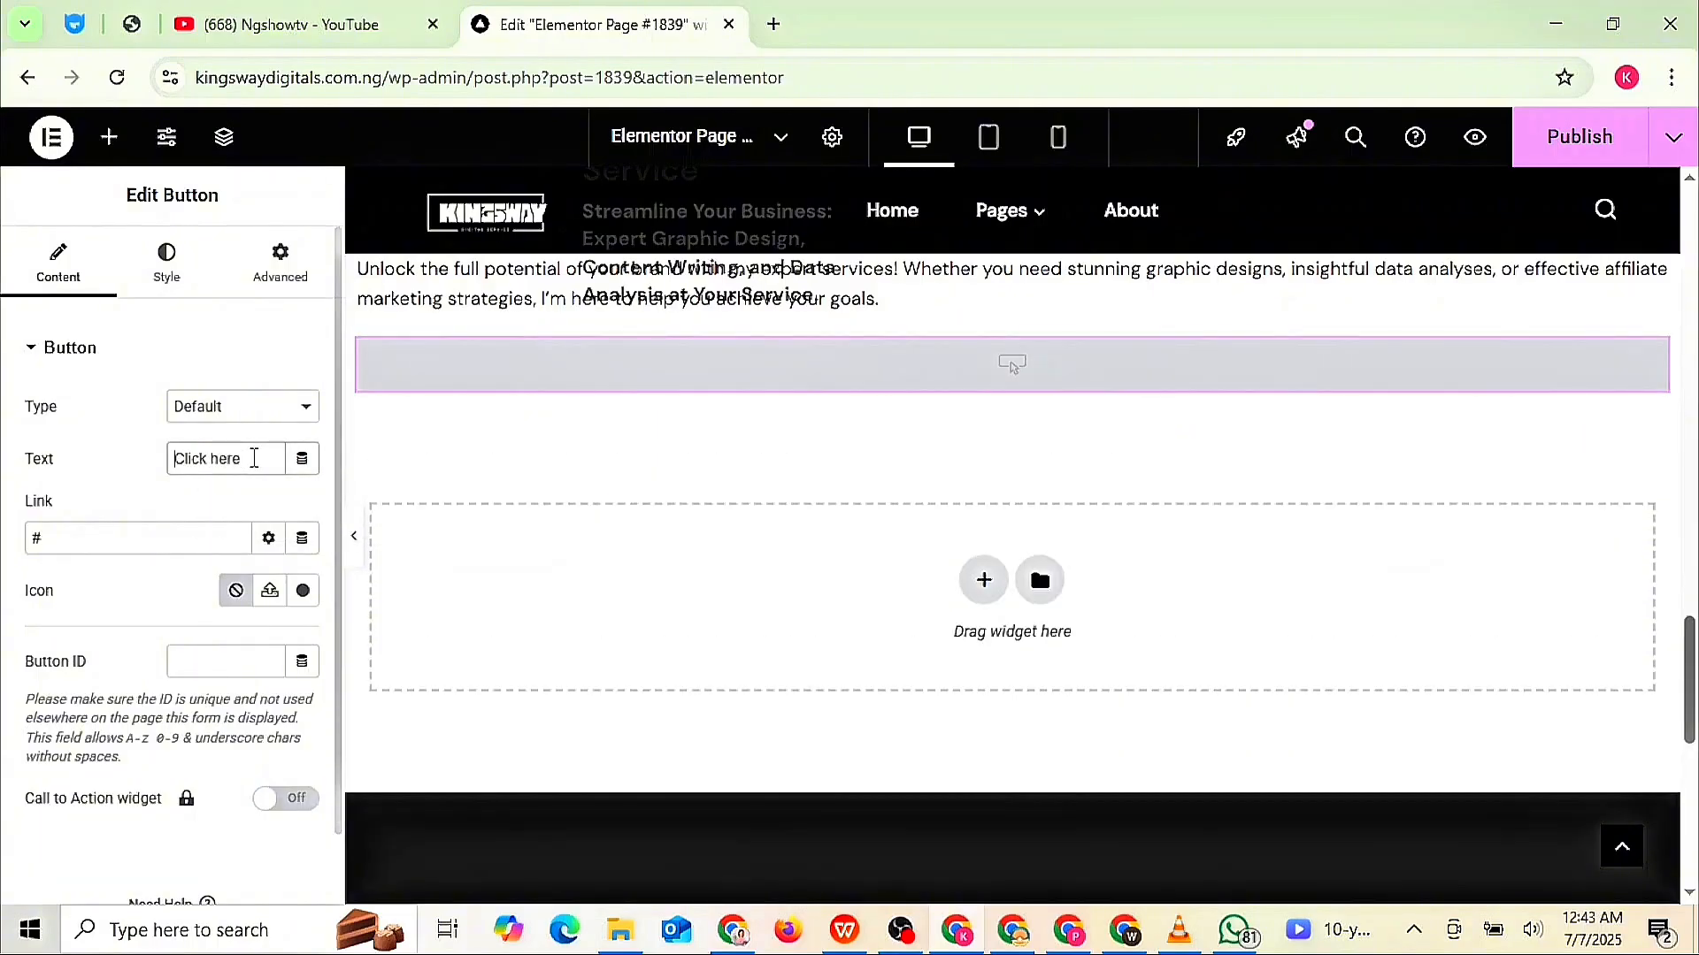
text(C)
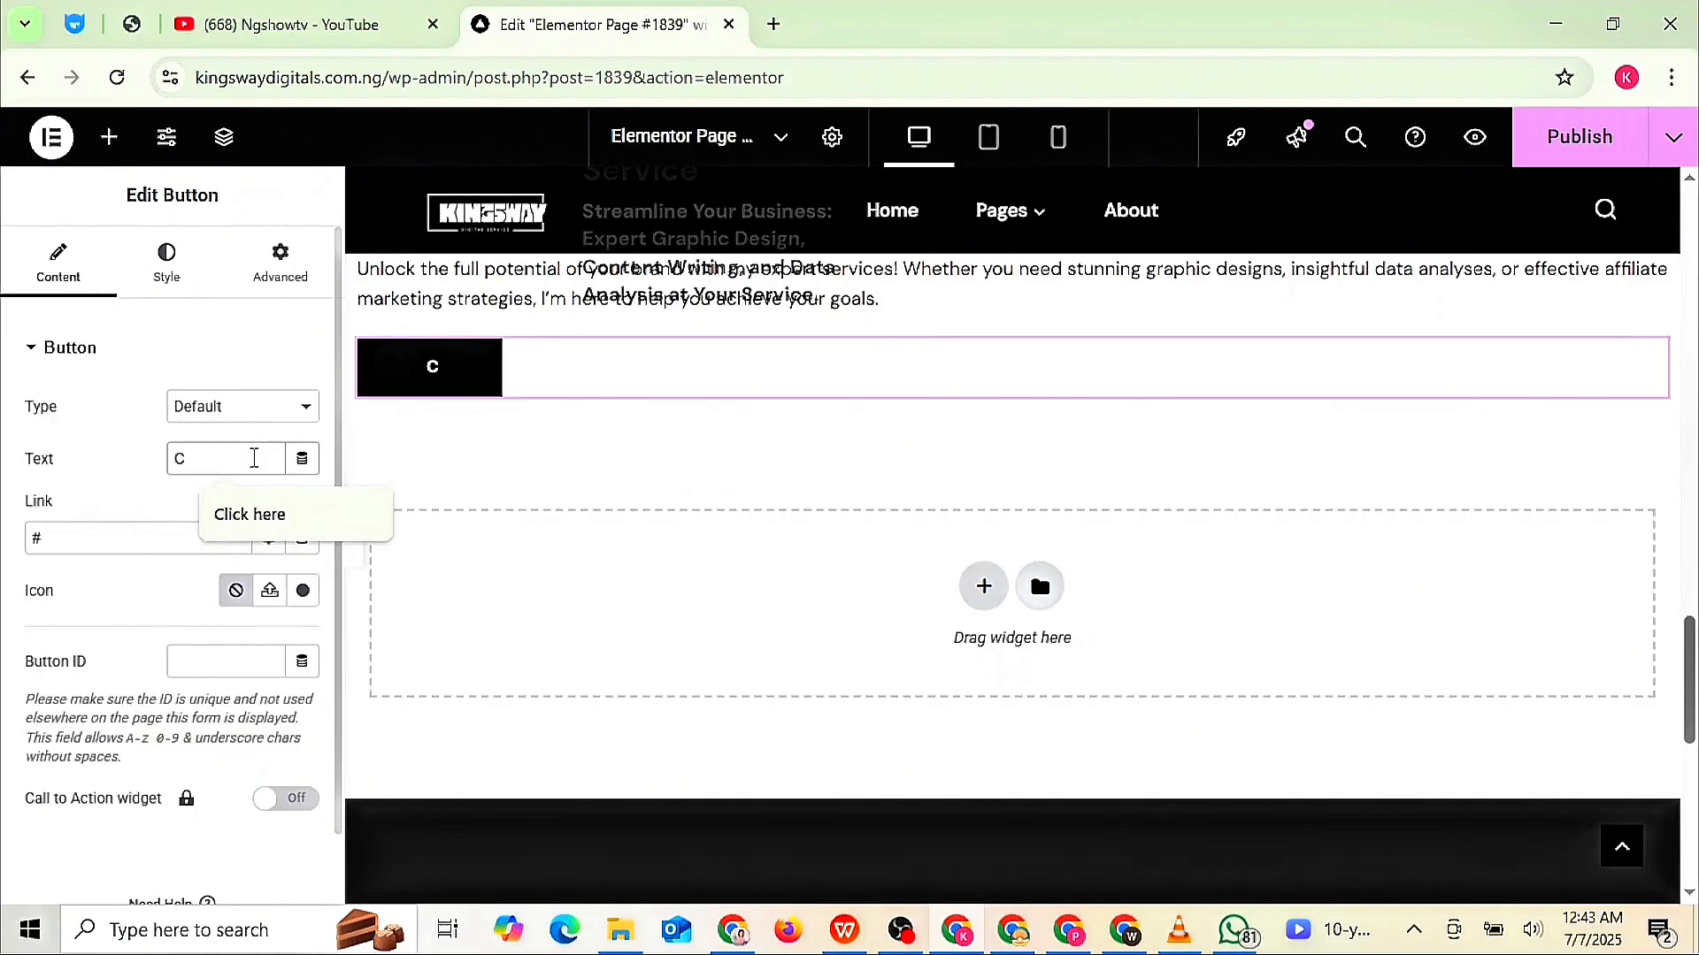
text(onta)
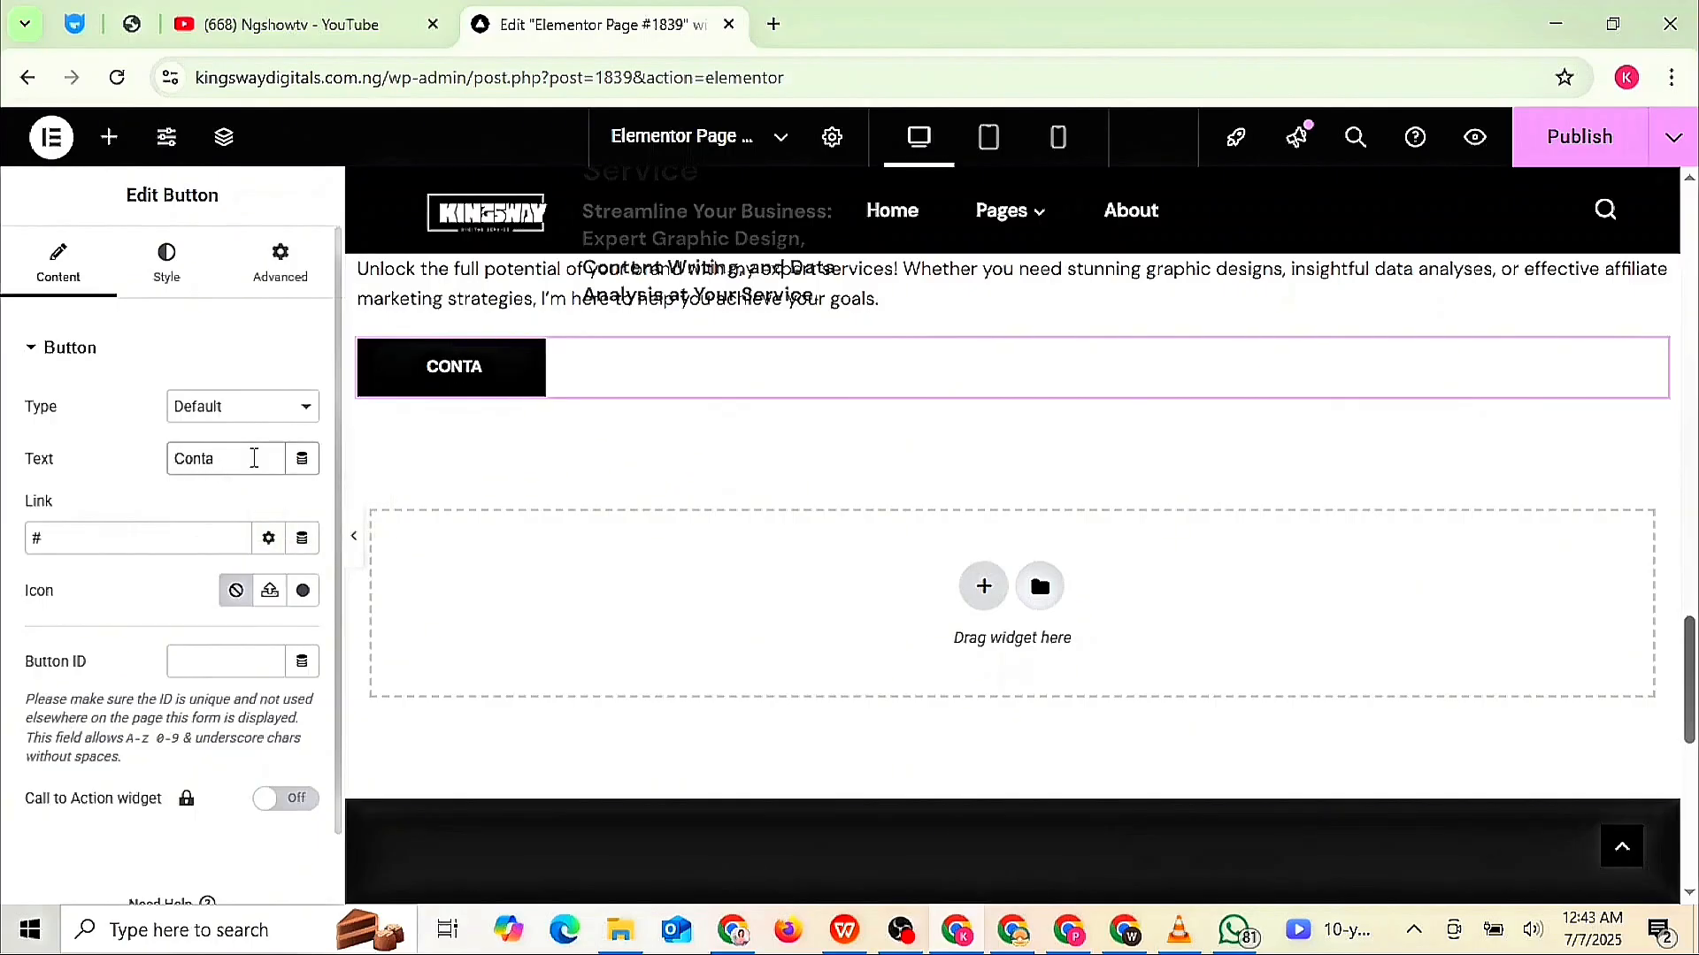
text(ct)
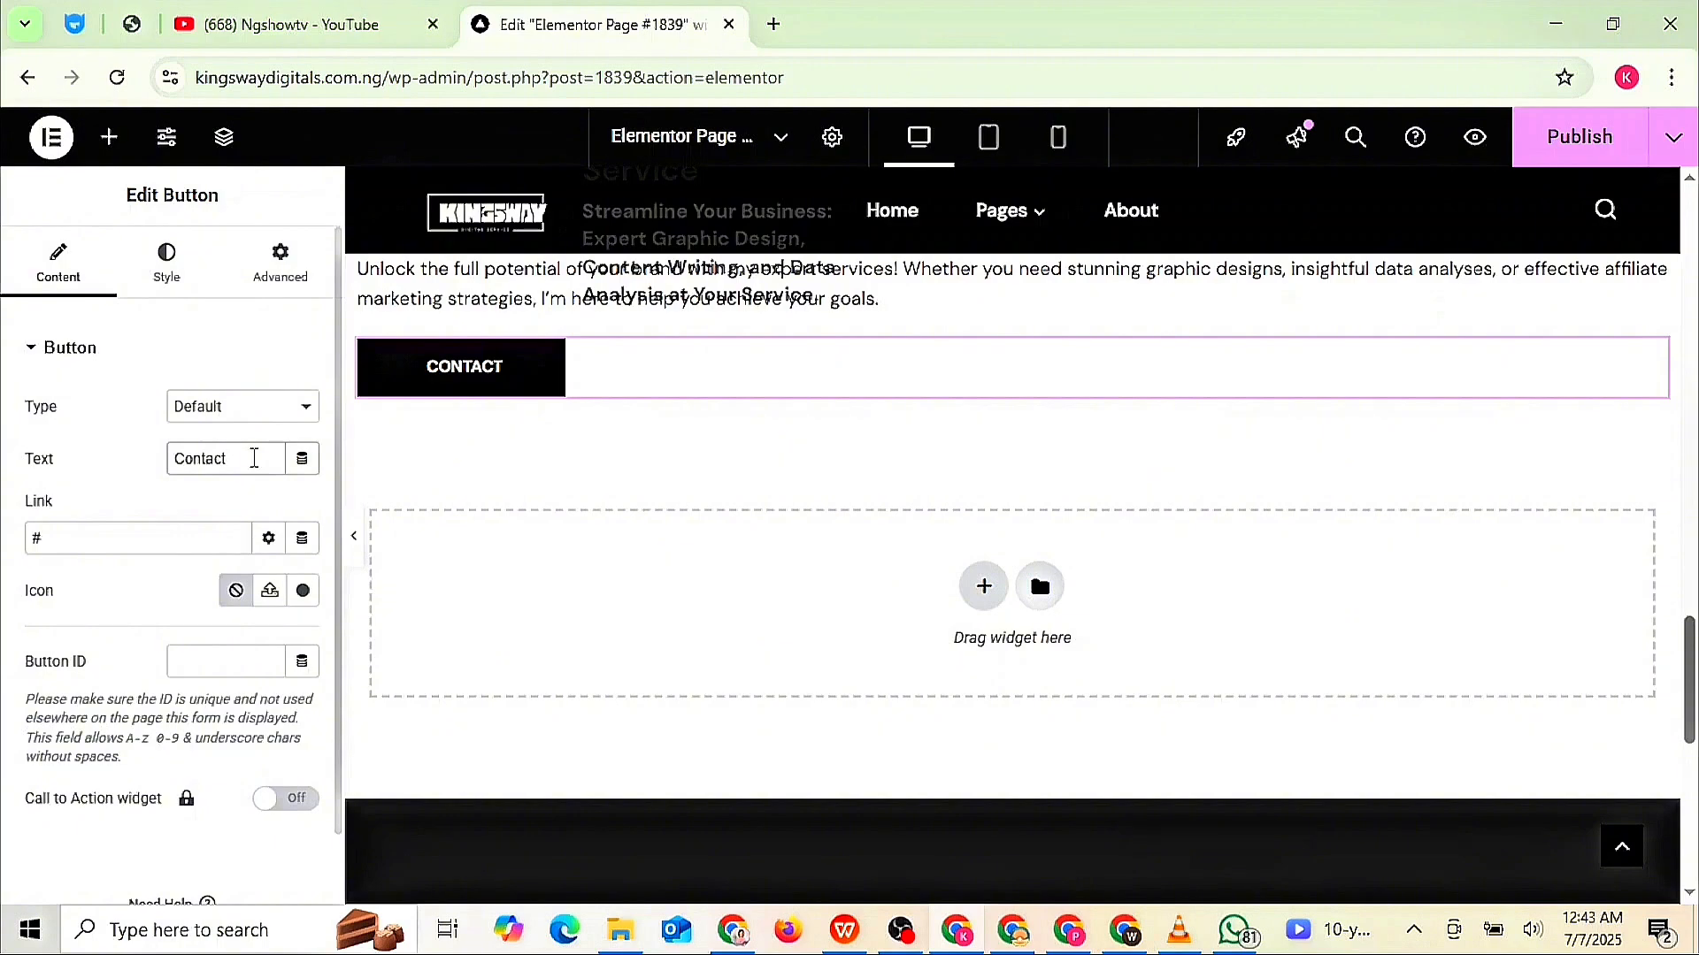
text( us)
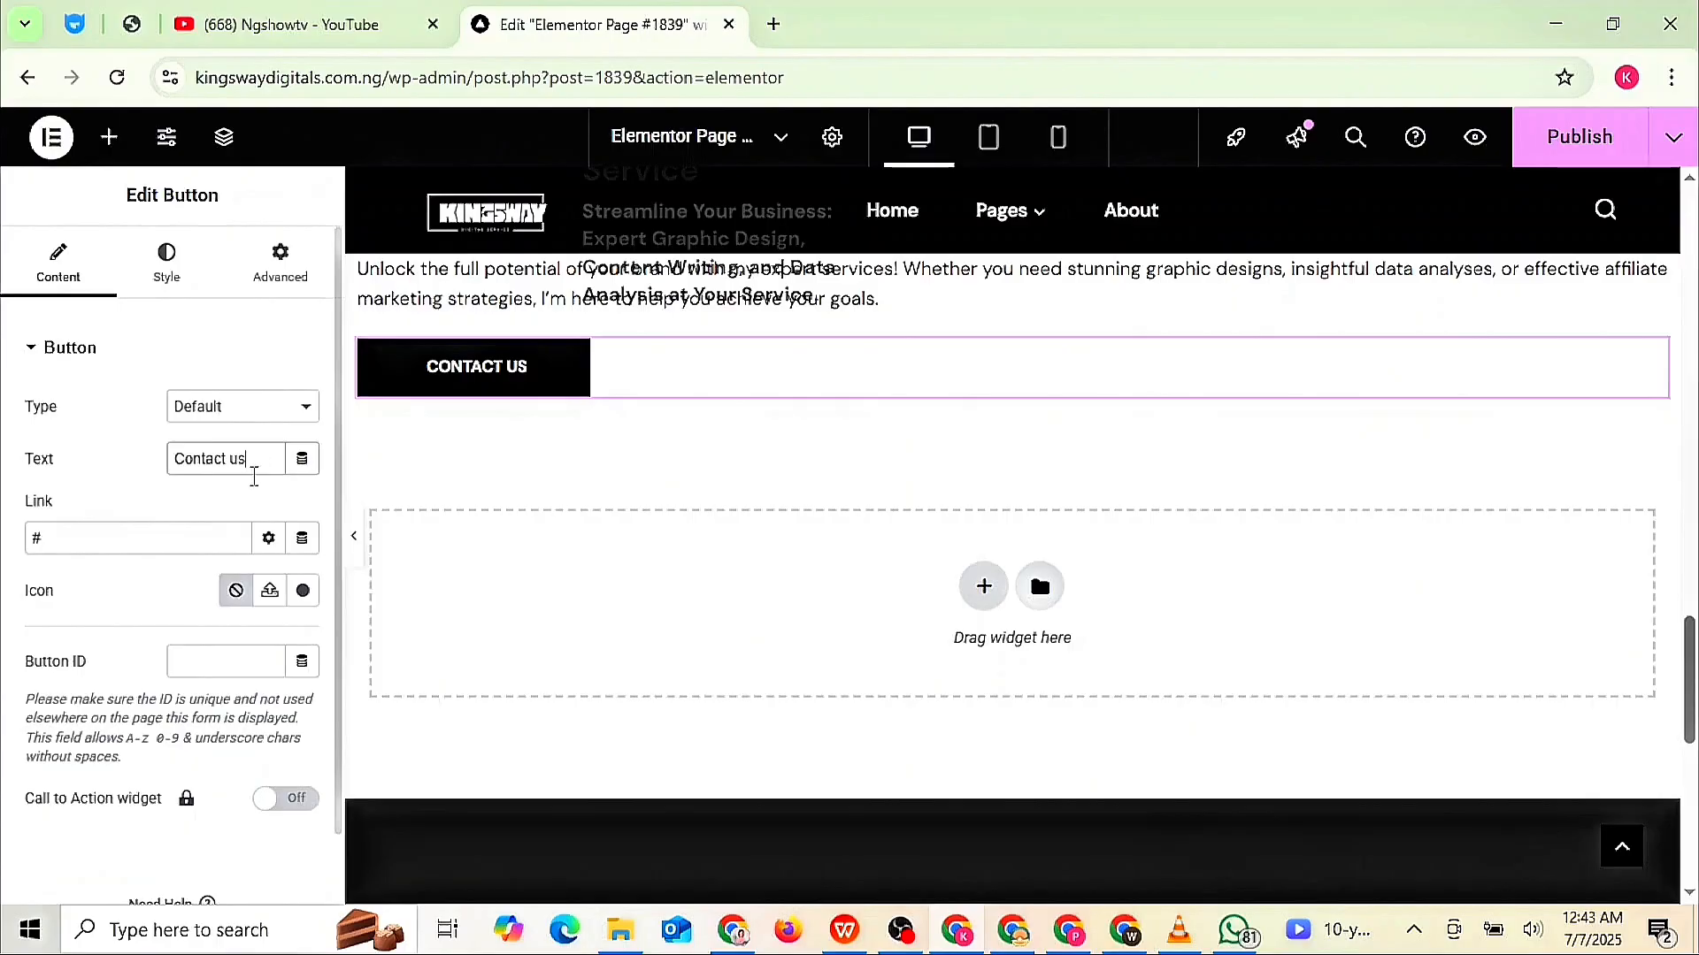
click(180, 529)
key(BackSpace)
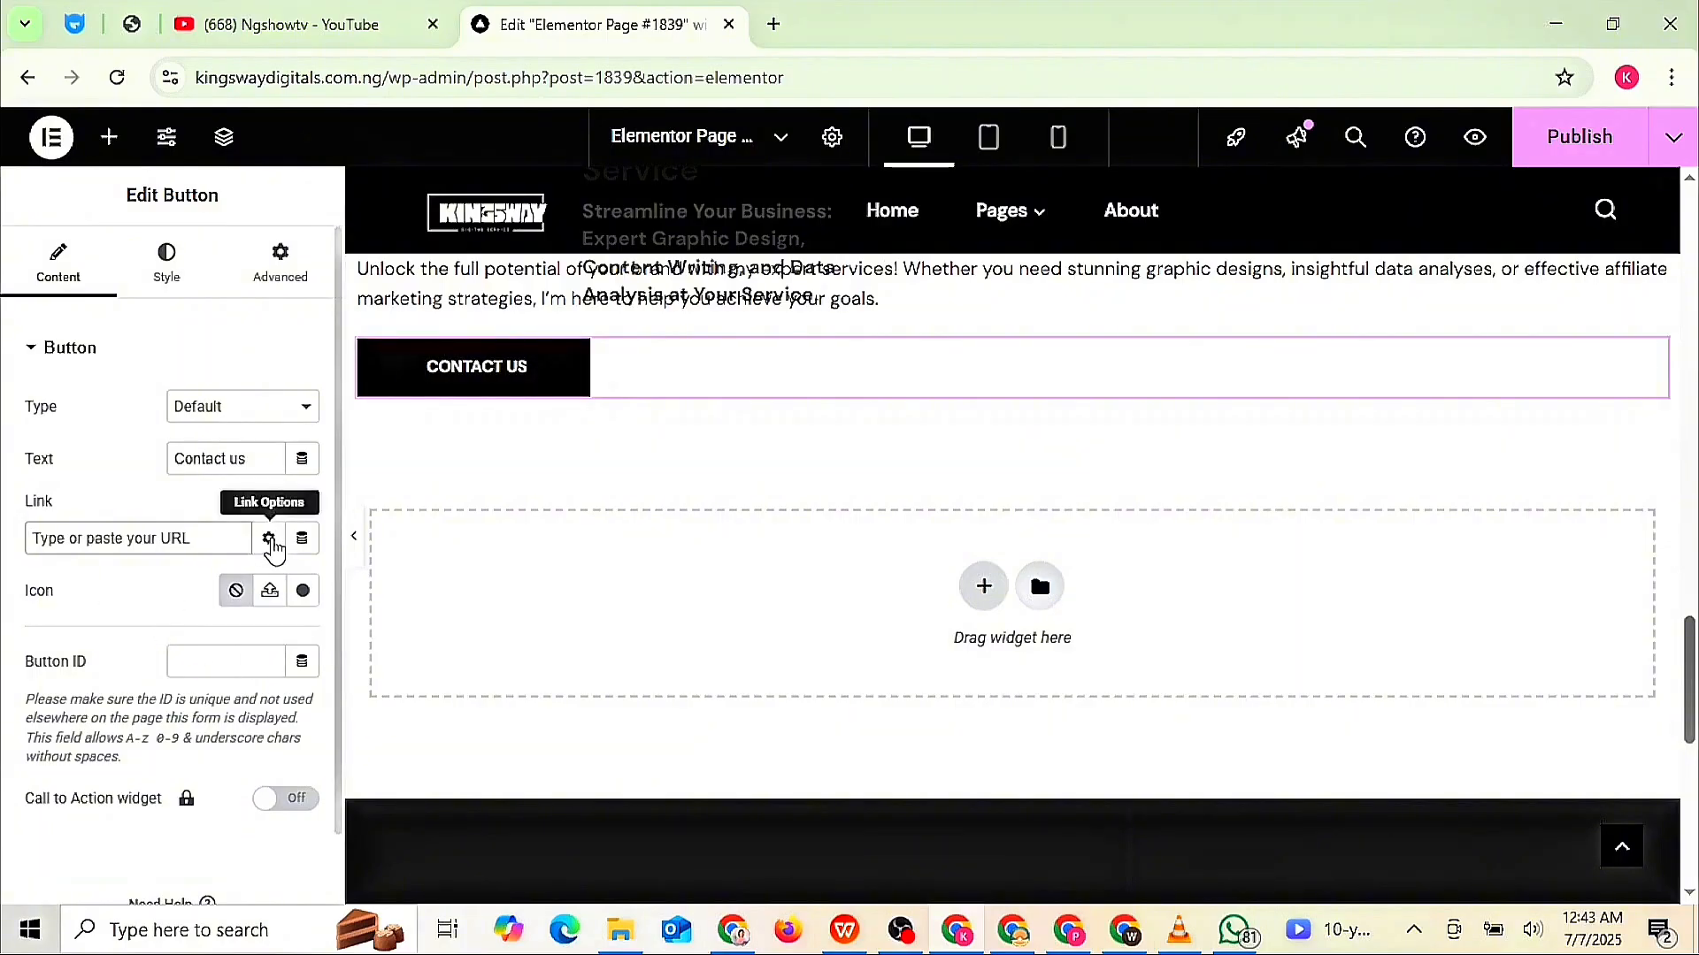
click(270, 541)
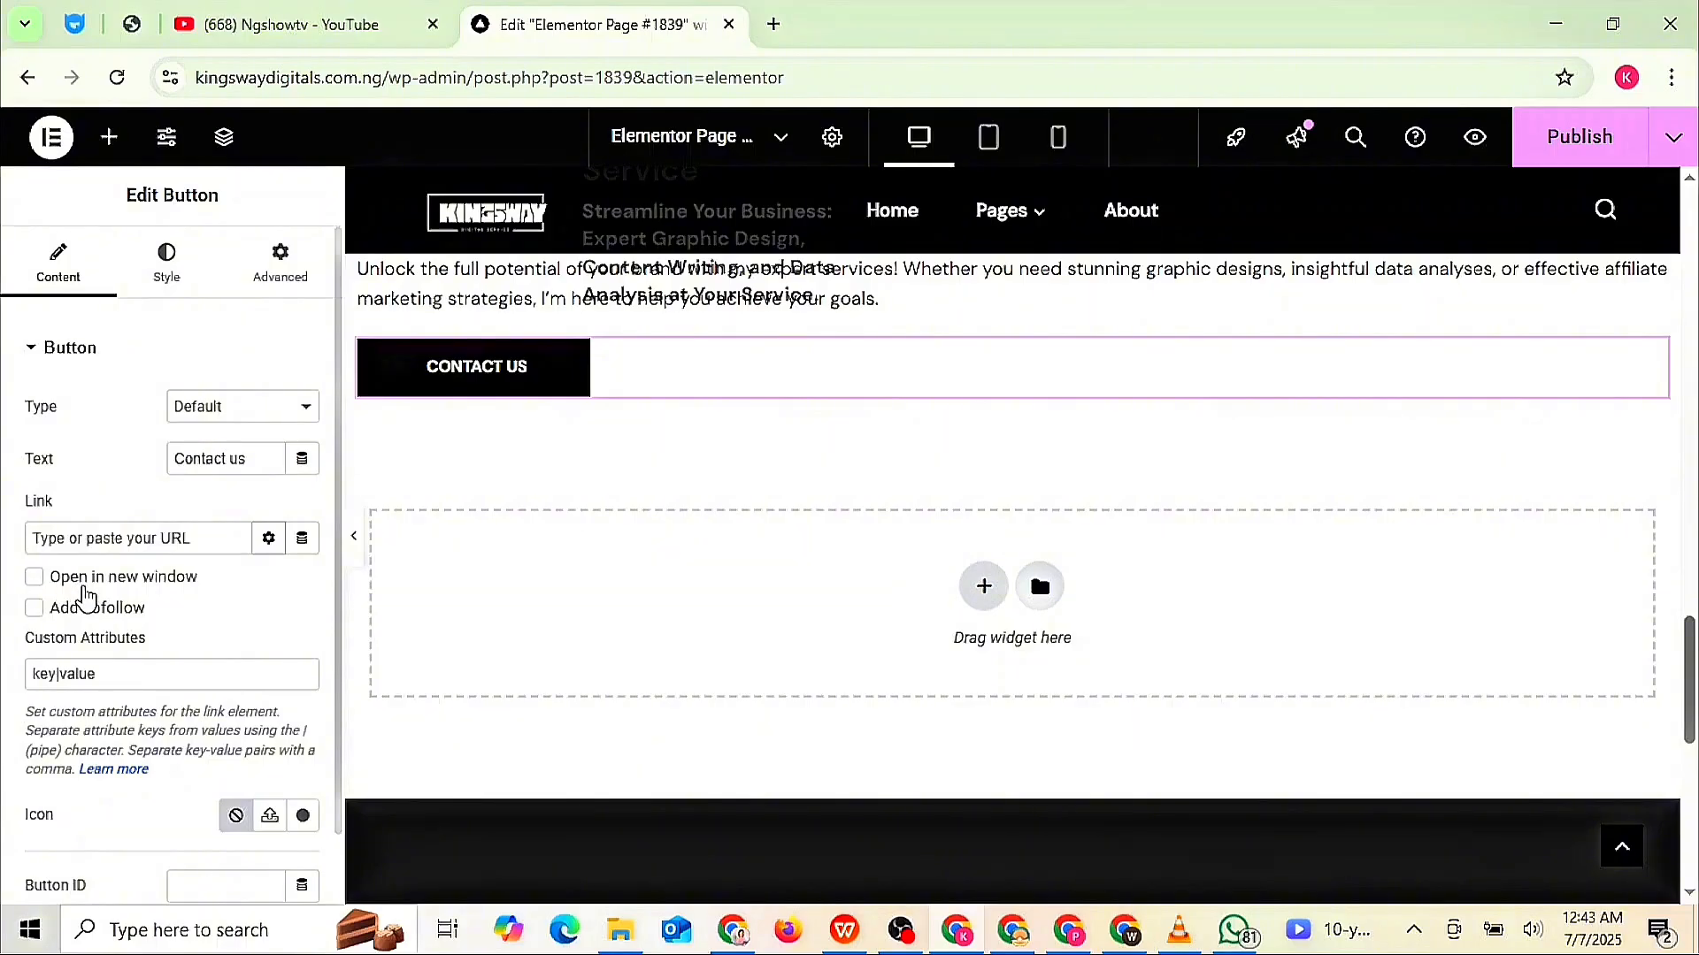
click(138, 542)
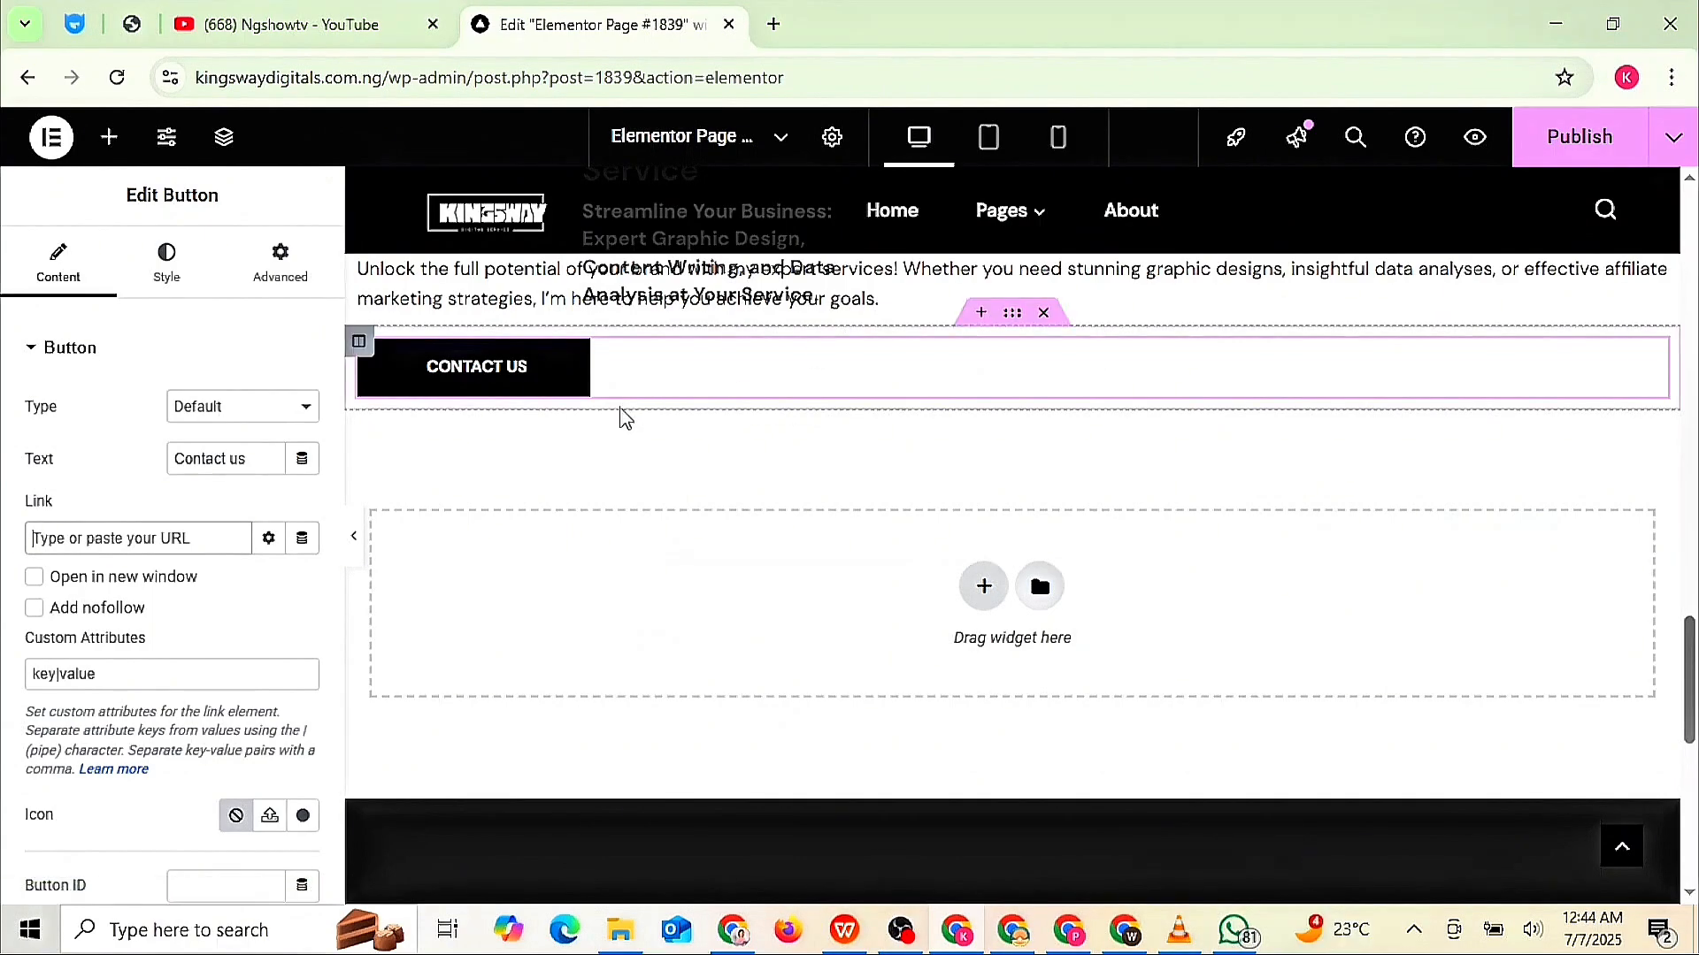
text(https://www.whatsapp.com/business/)
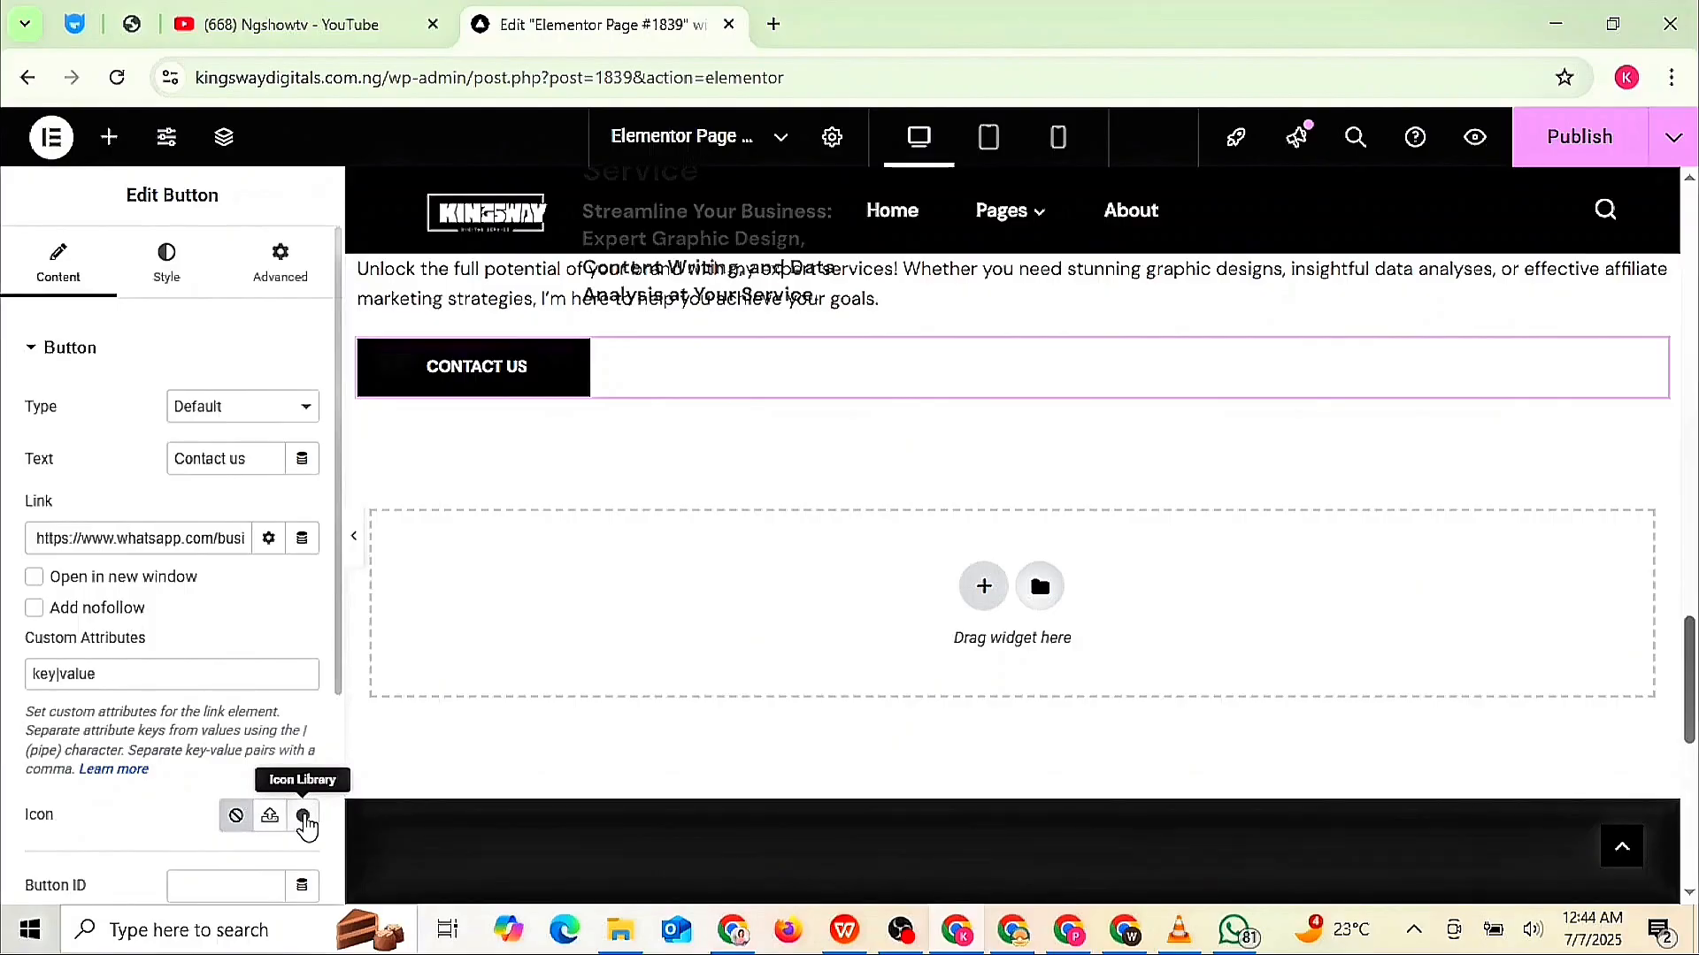
- Give the button the WhatsApp icon from the Icon Library, found by searching 'wh'
click(303, 818)
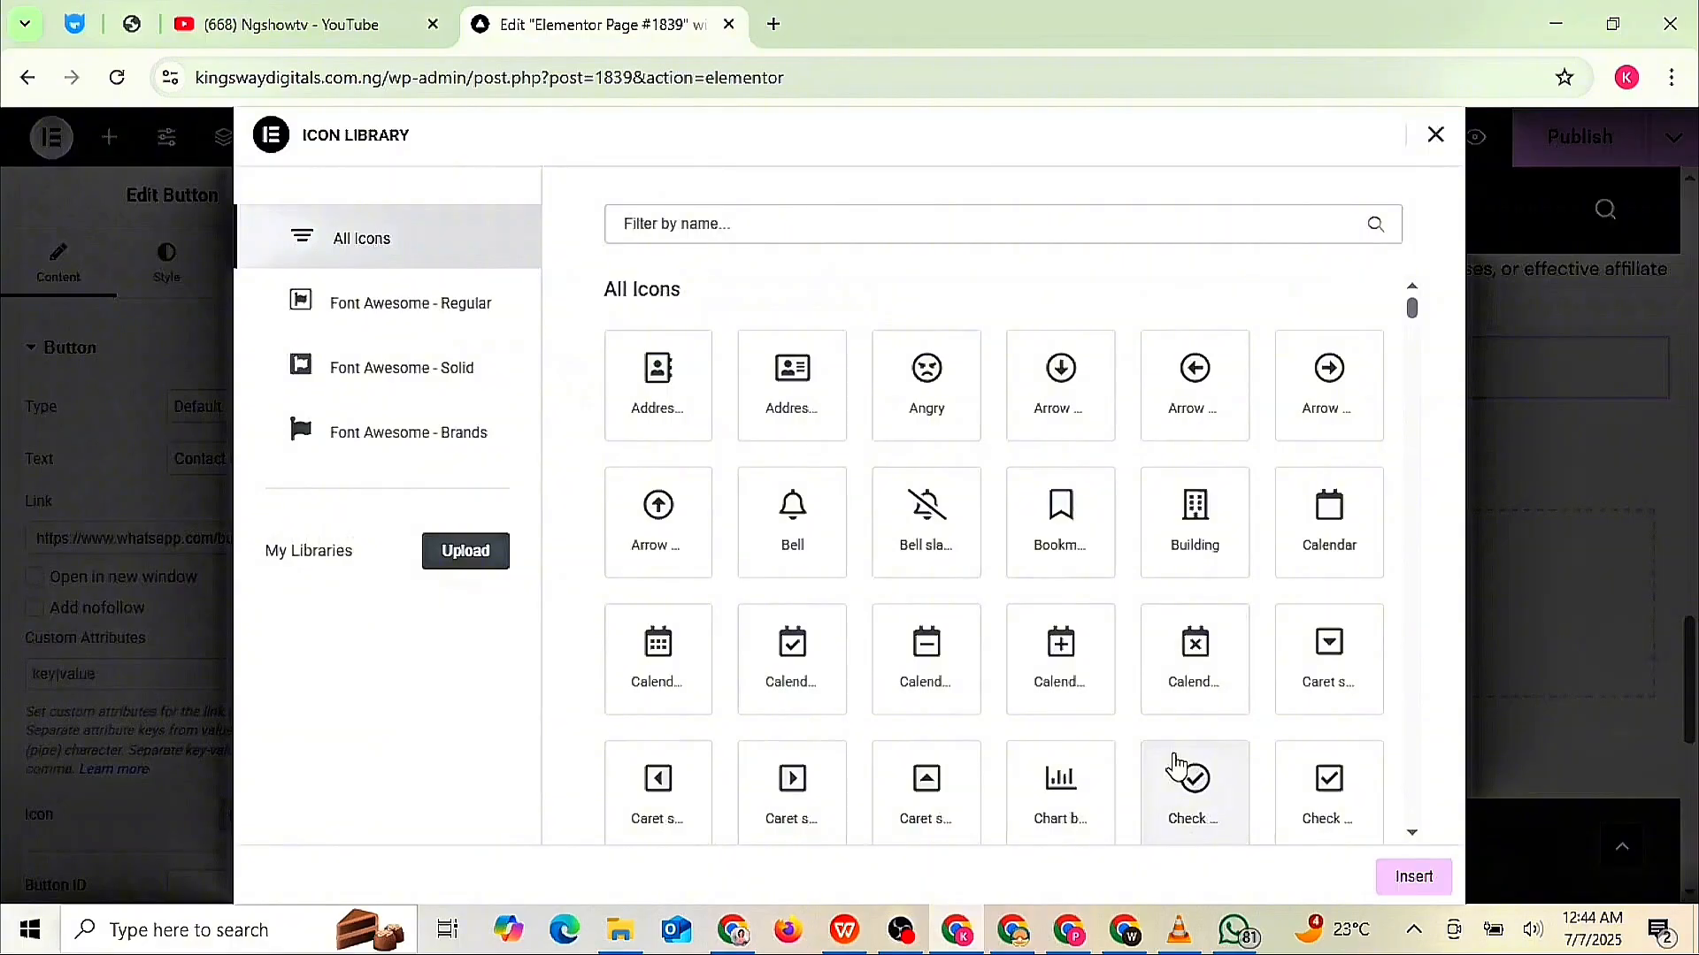
scroll(1174, 762, down, 5)
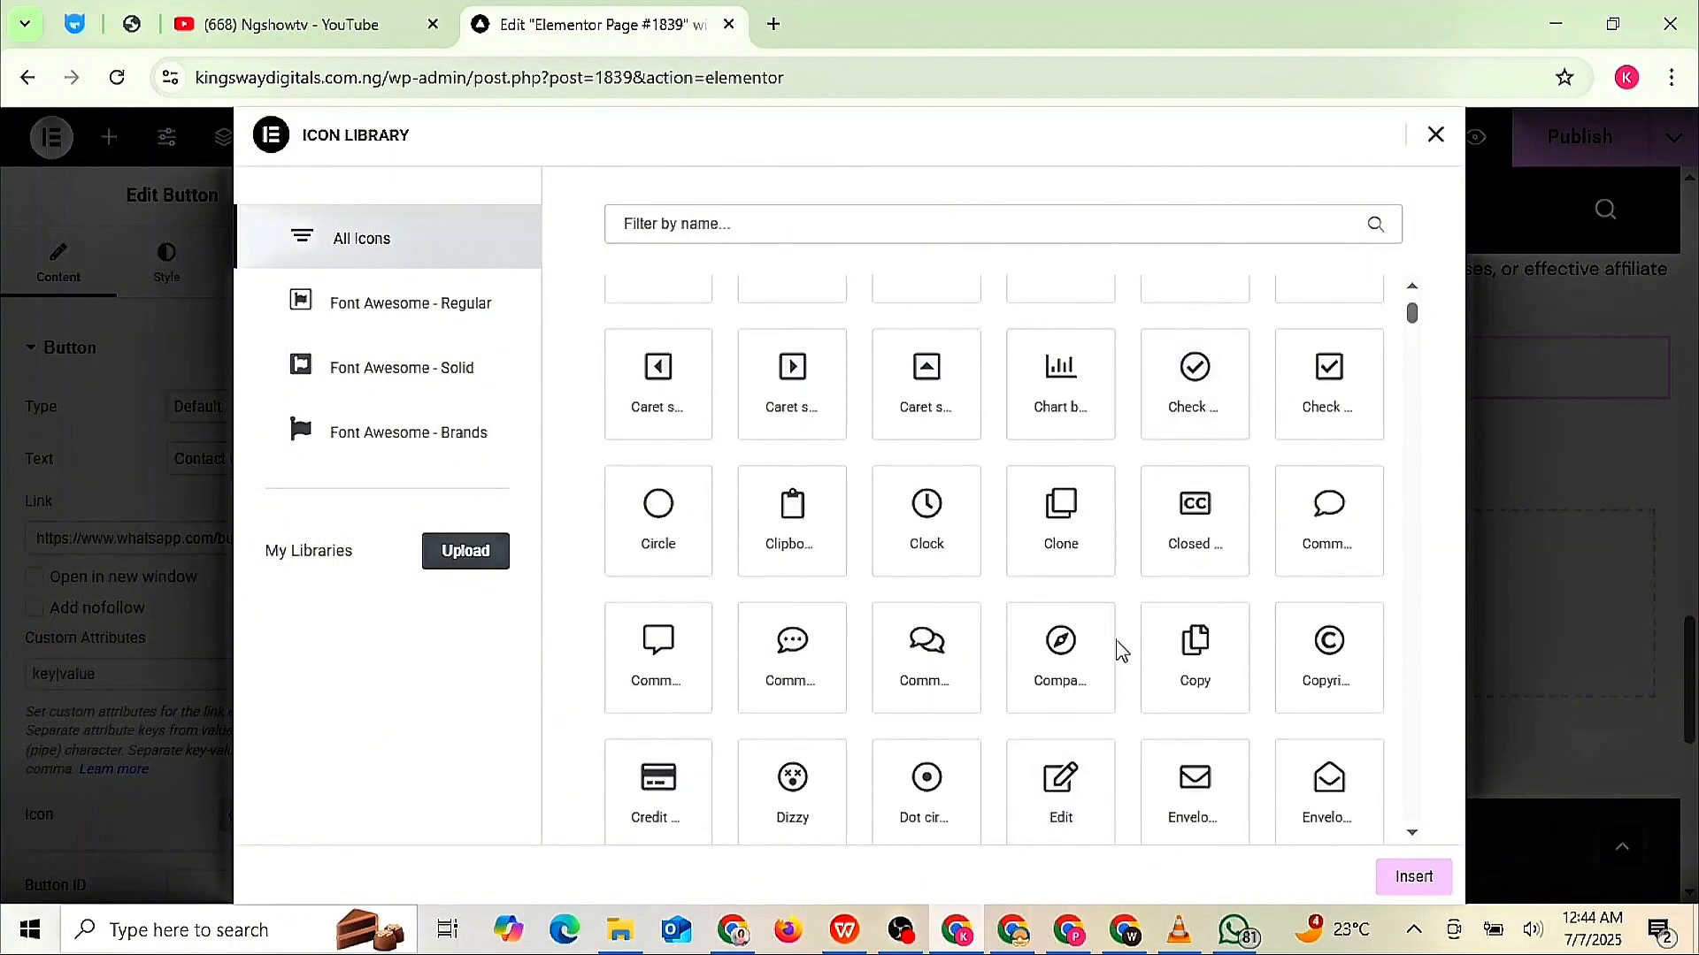
click(840, 218)
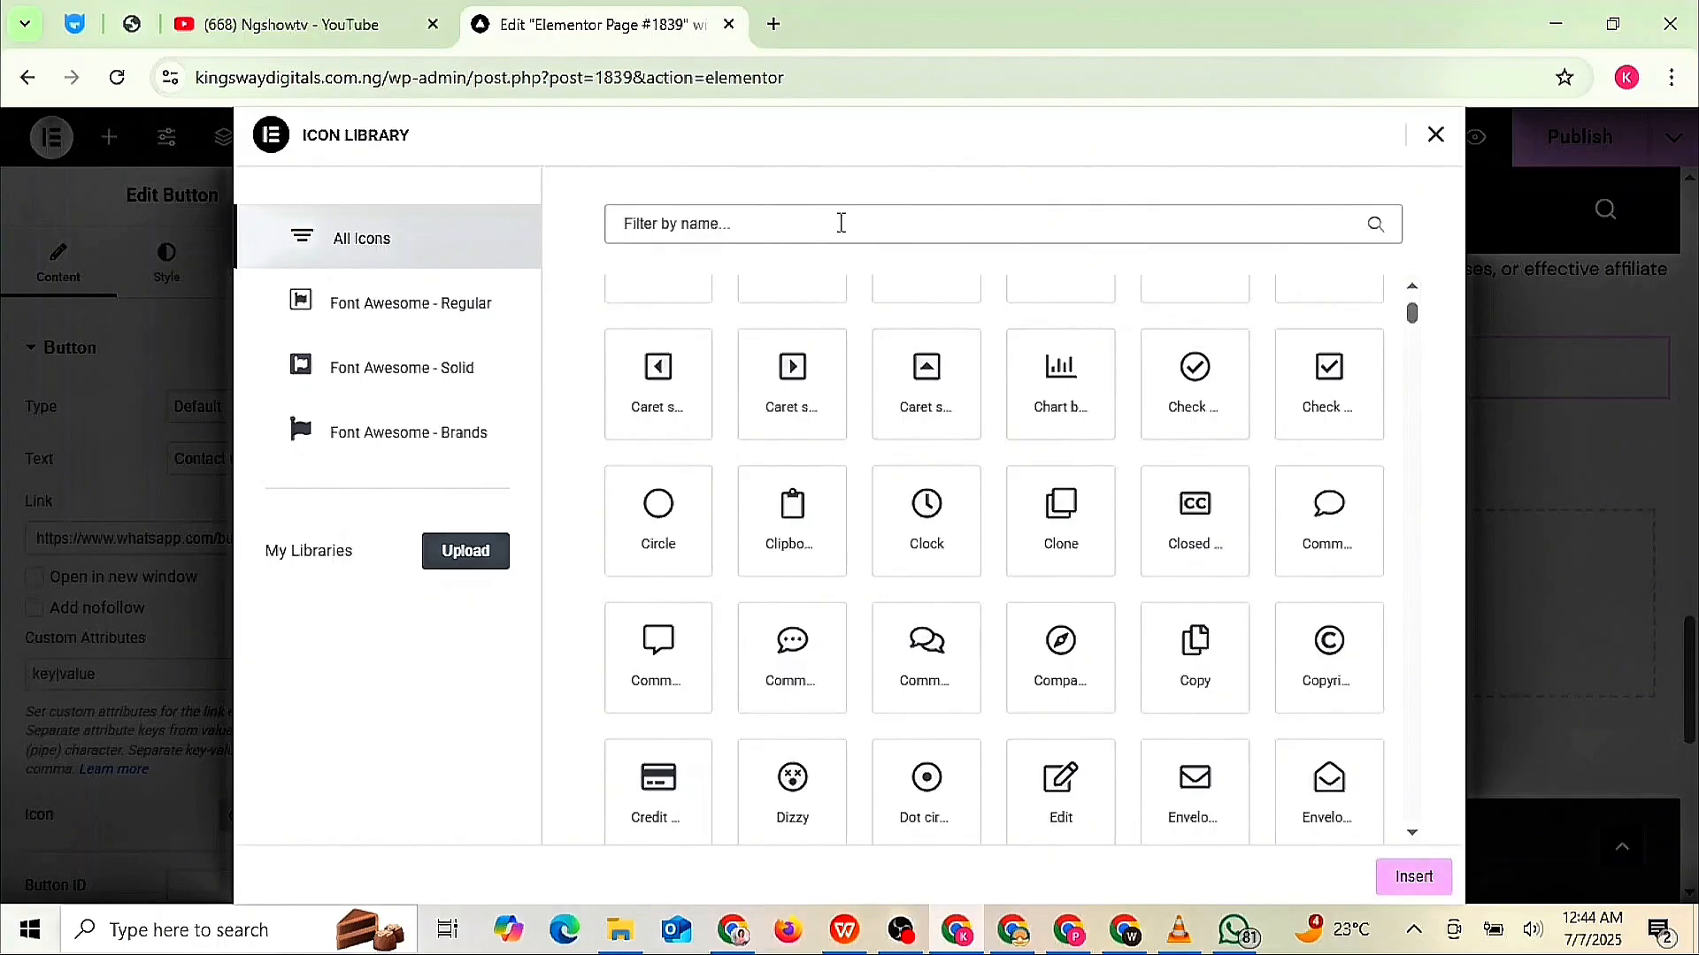
text(wh)
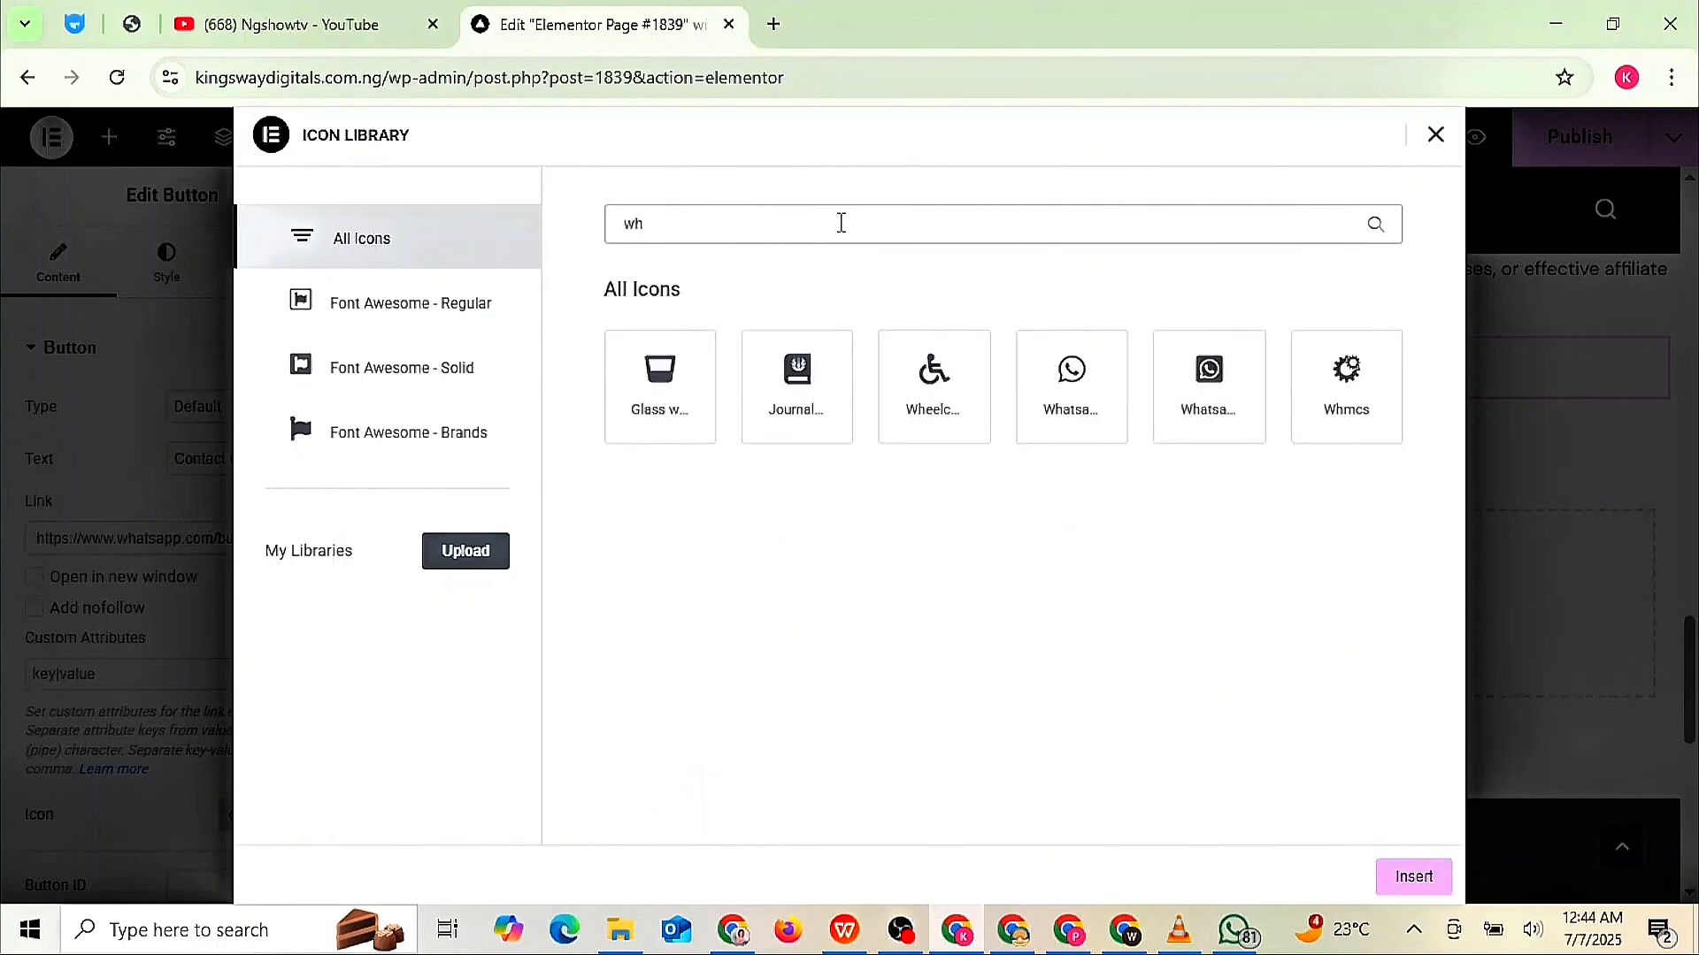
click(1076, 411)
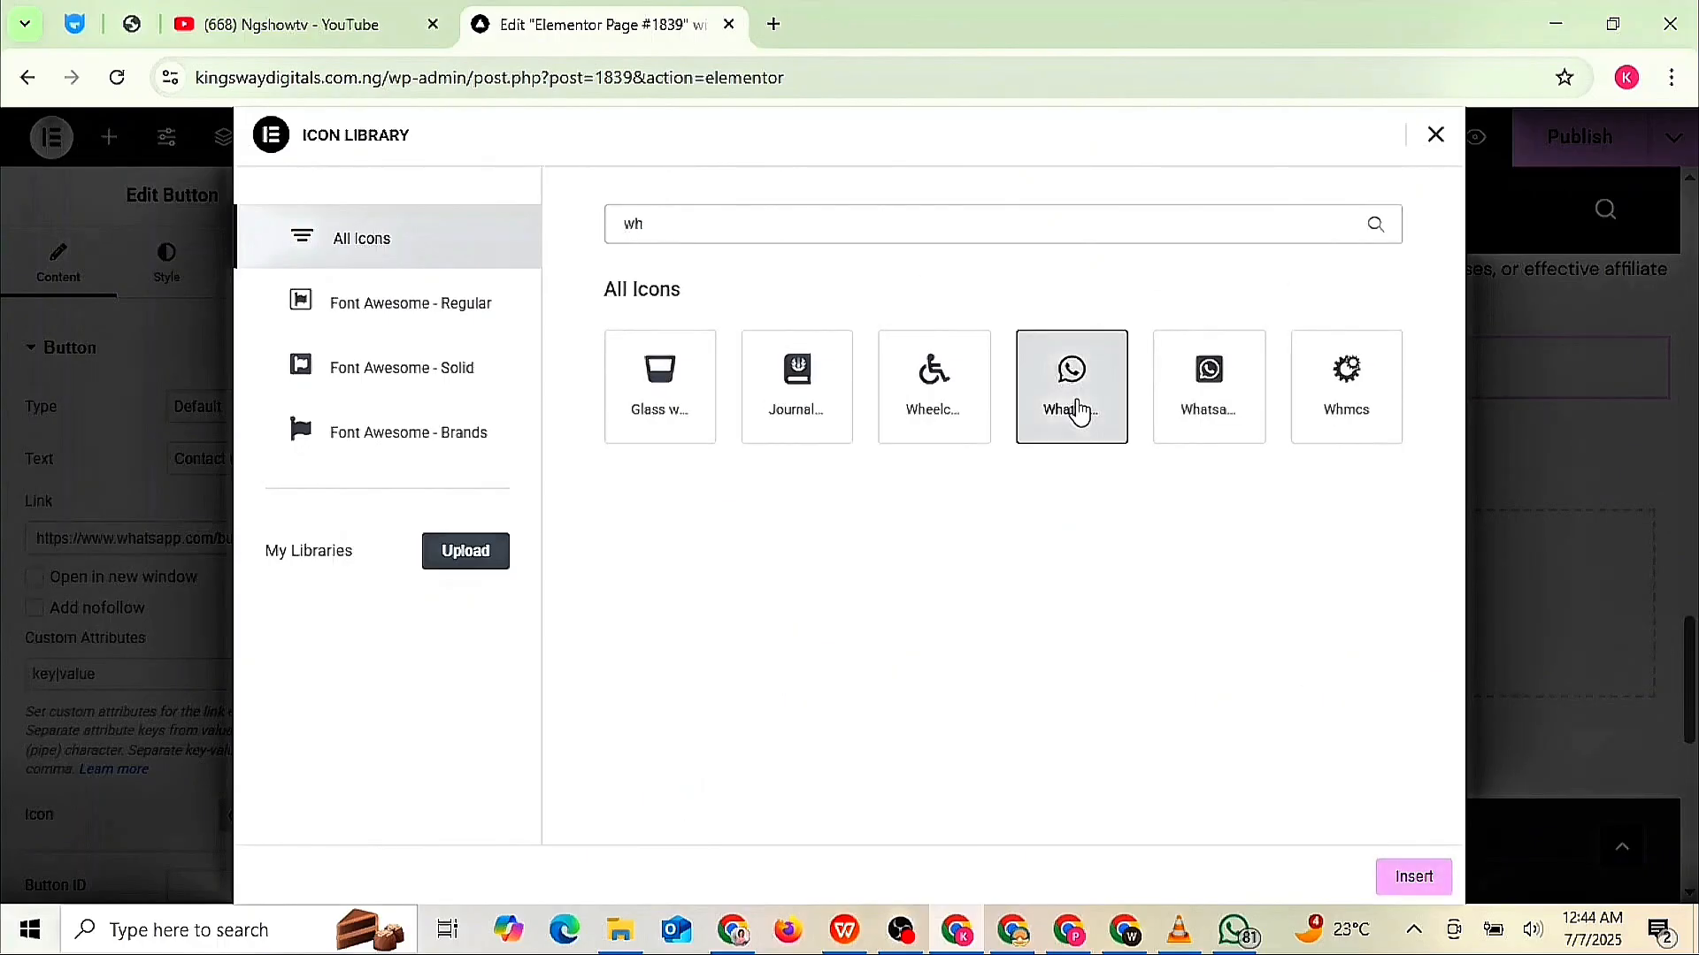
double_click(1093, 409)
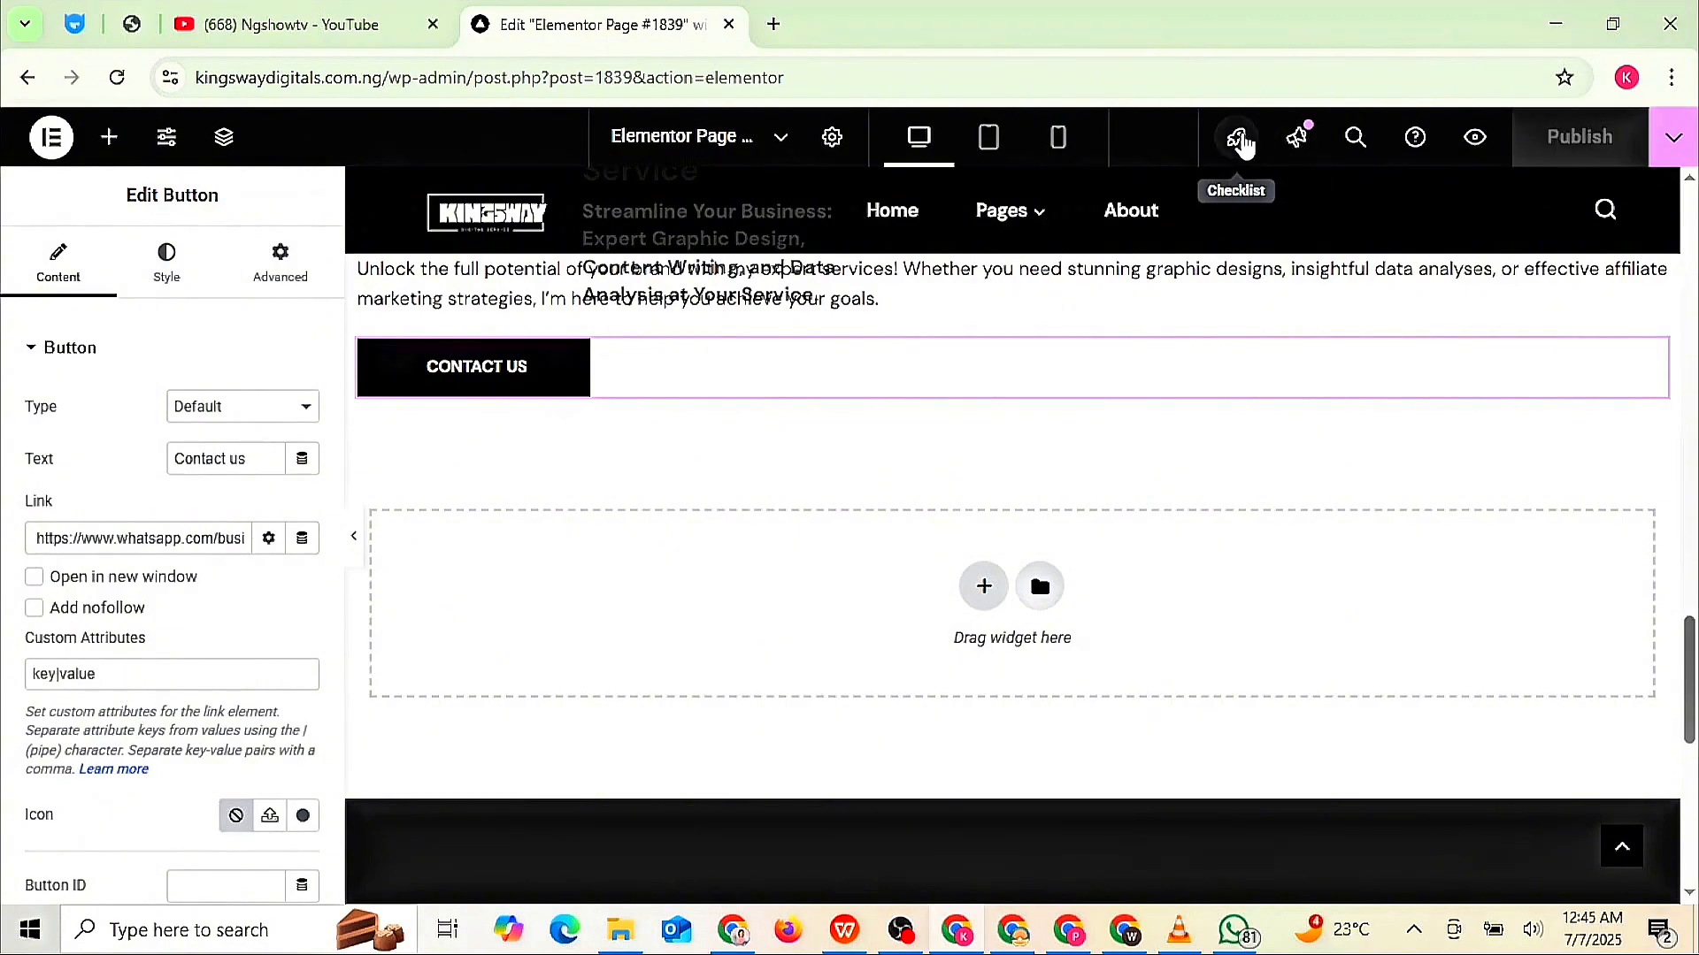
- Scroll through the tablet and mobile portrait previews of the page, then return to desktop view
click(989, 137)
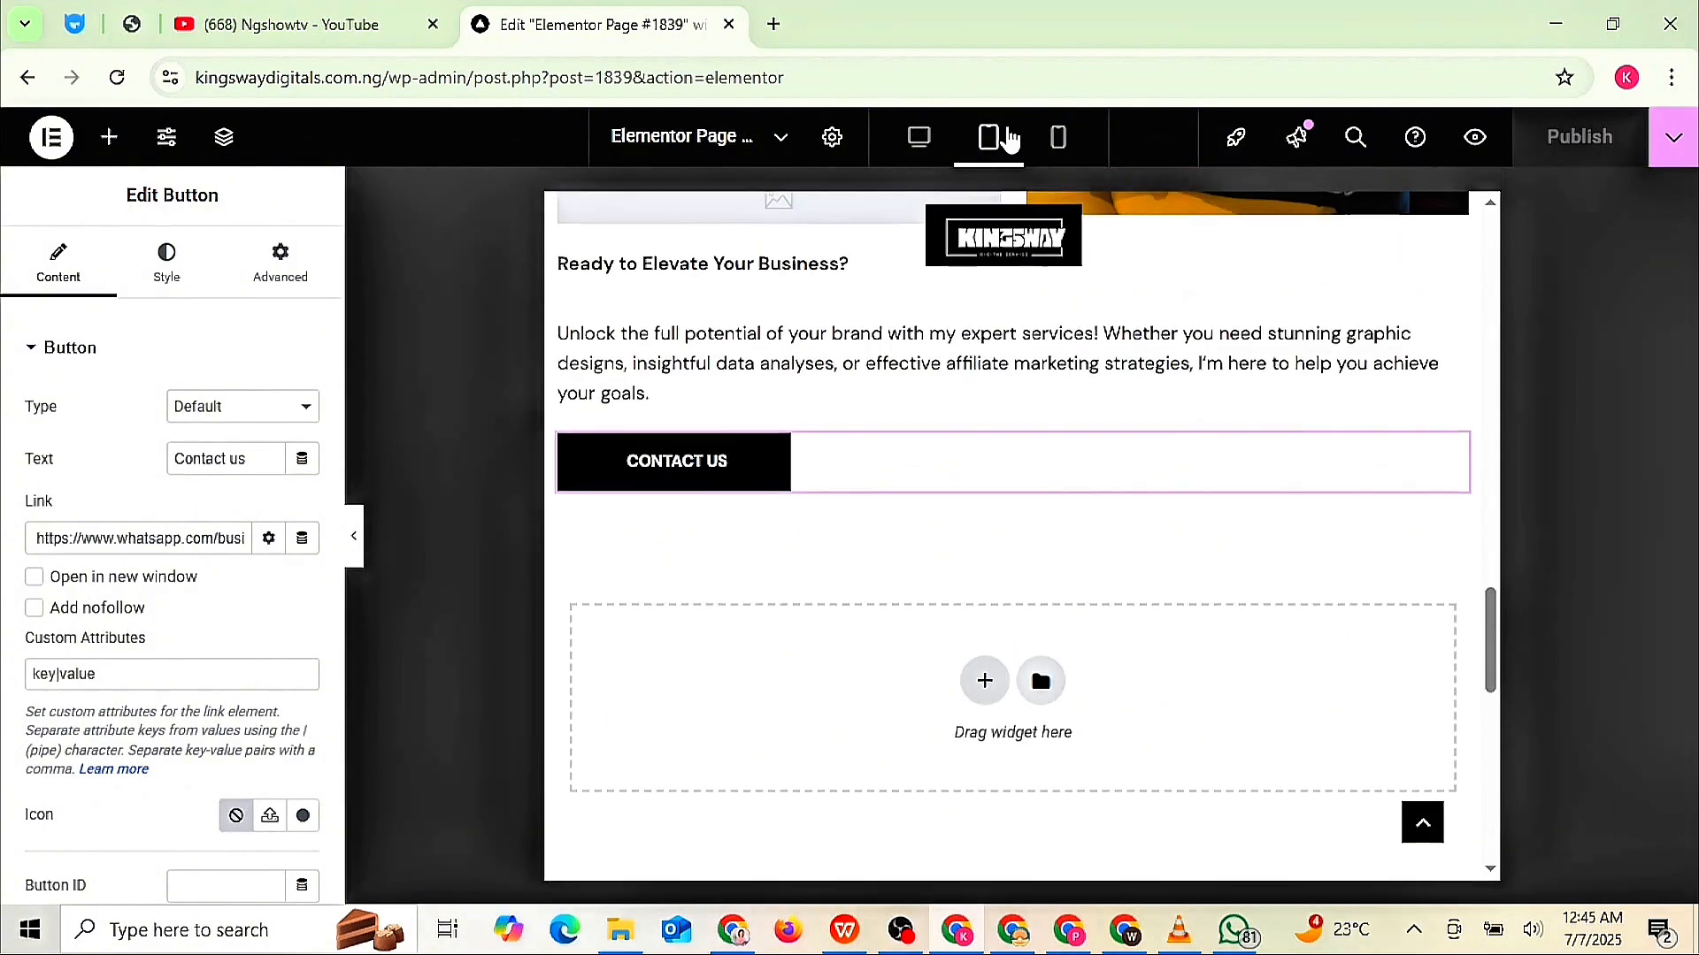
scroll(1013, 536, up, 17)
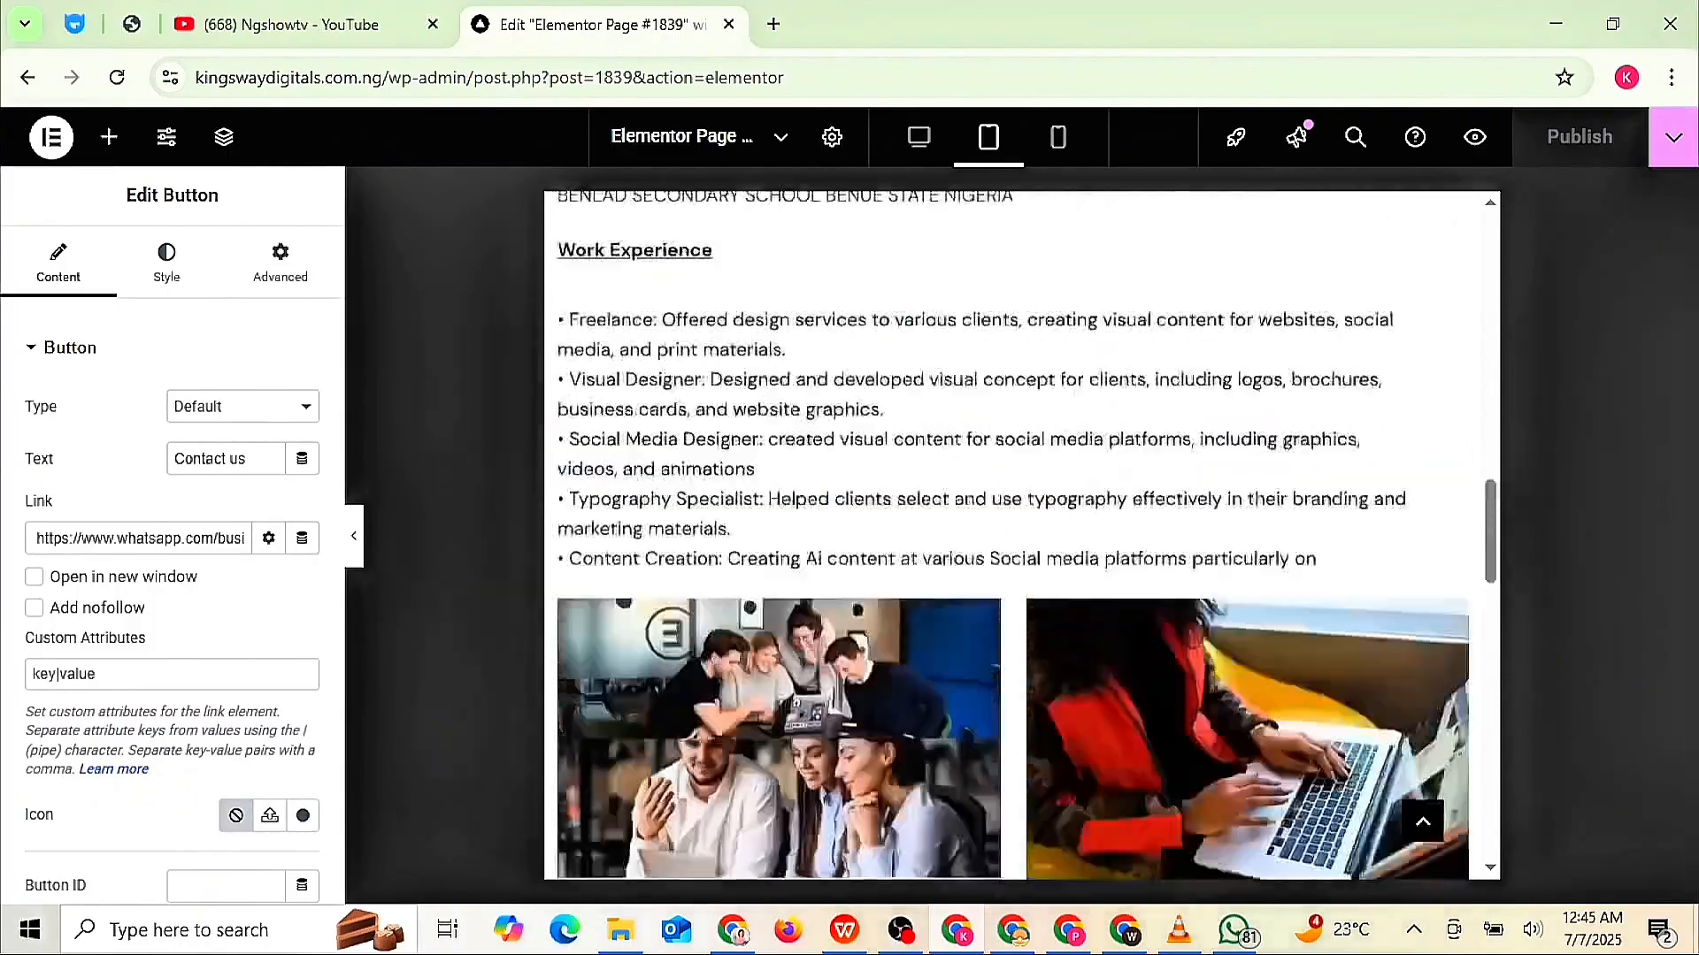
scroll(1013, 535, up, 3)
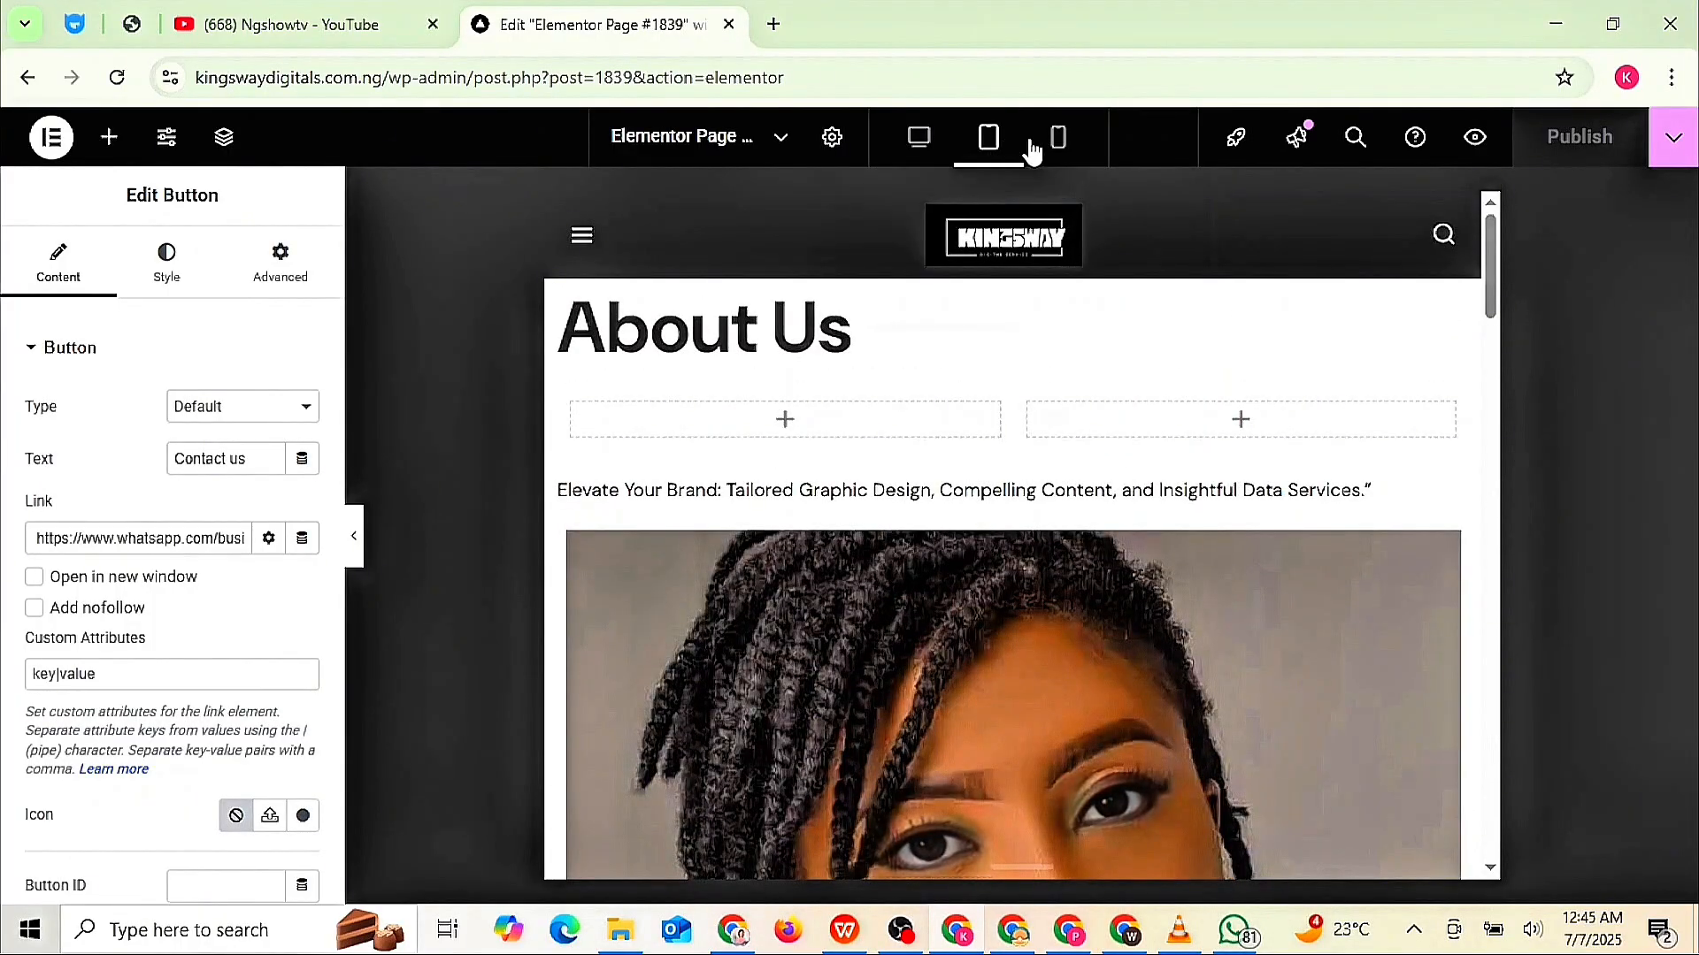
click(1062, 146)
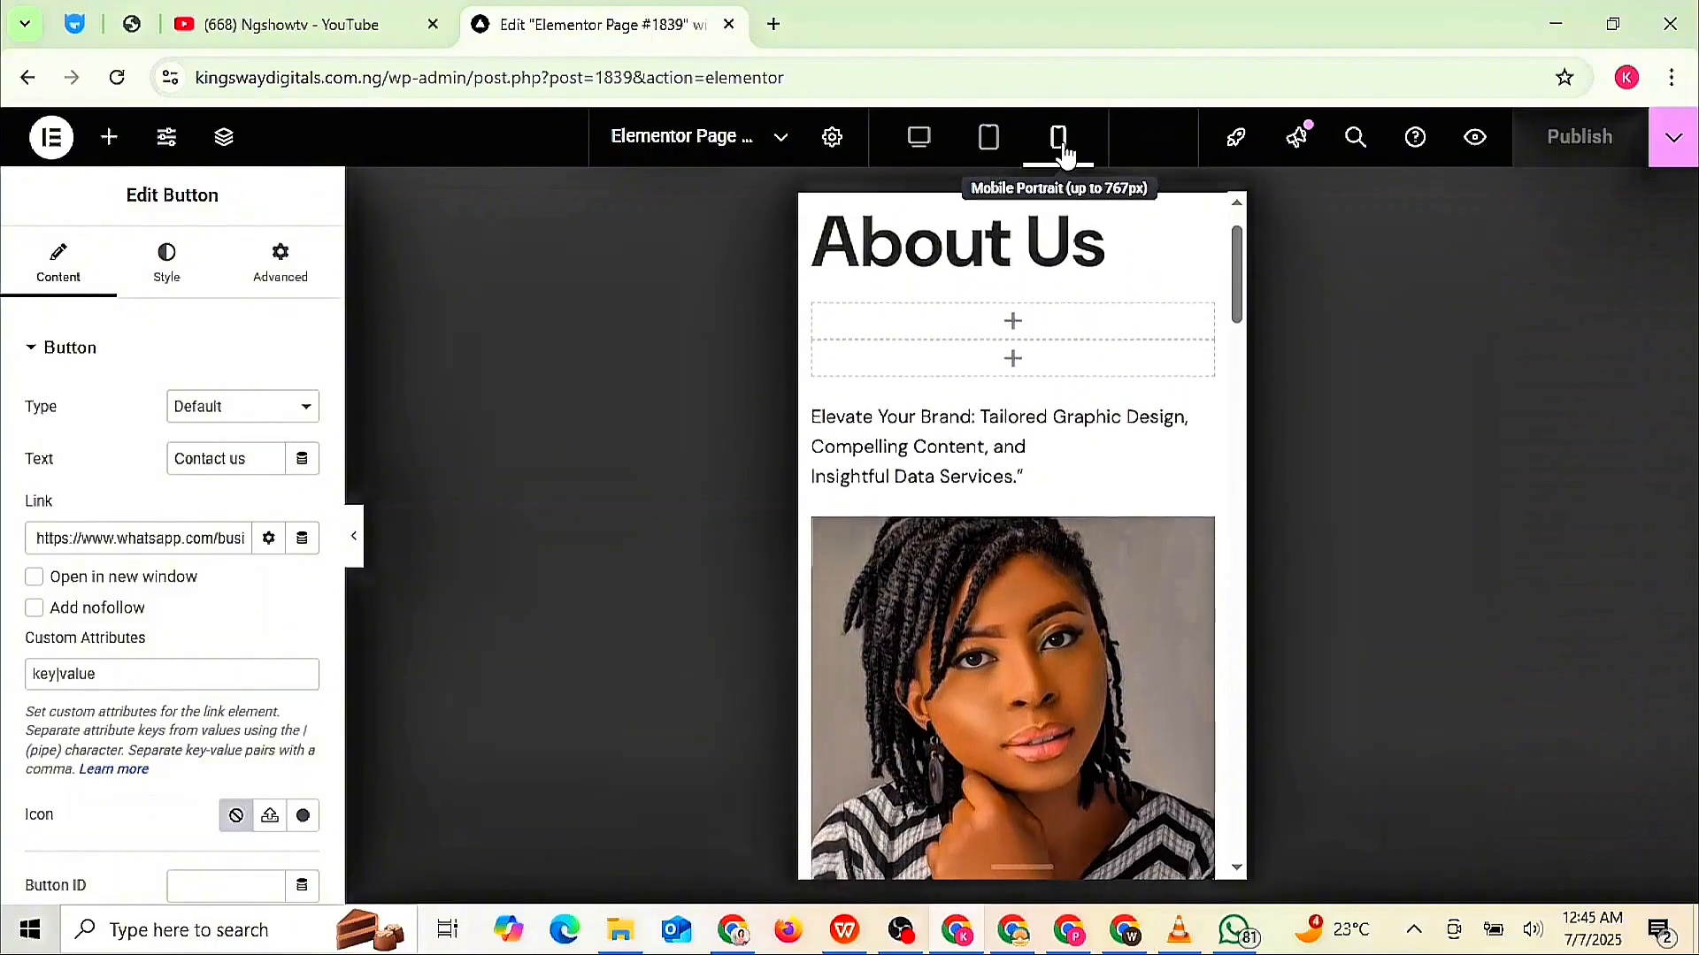
scroll(1013, 536, up, 9)
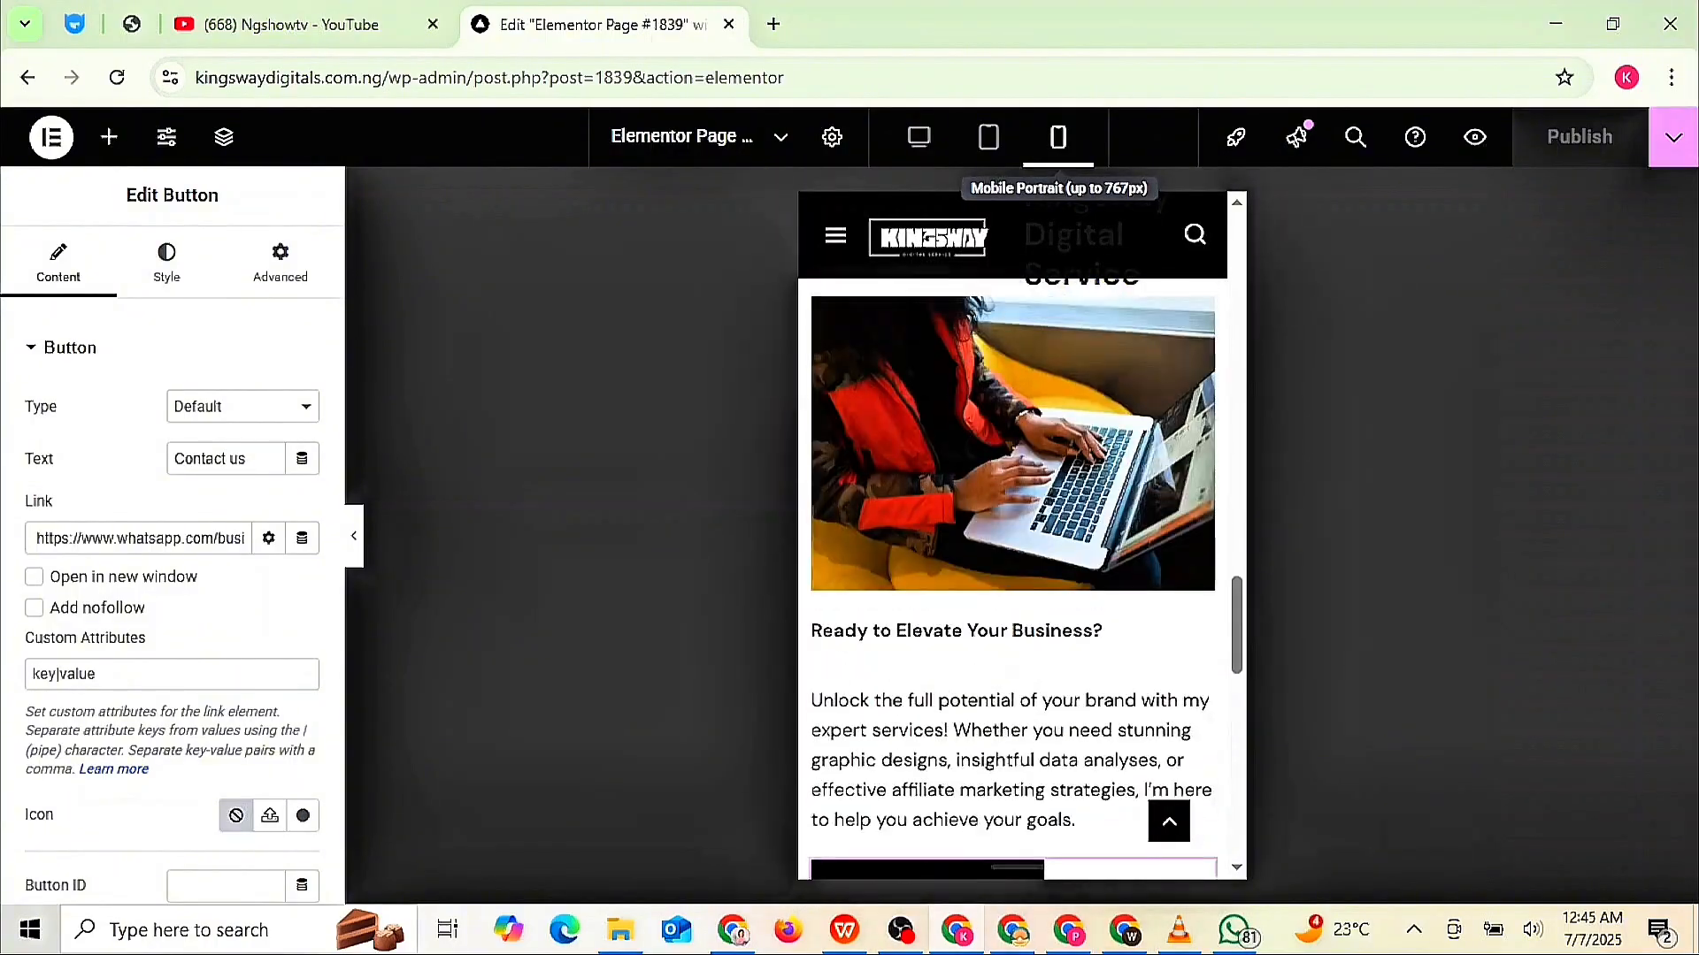
scroll(1013, 536, up, 10)
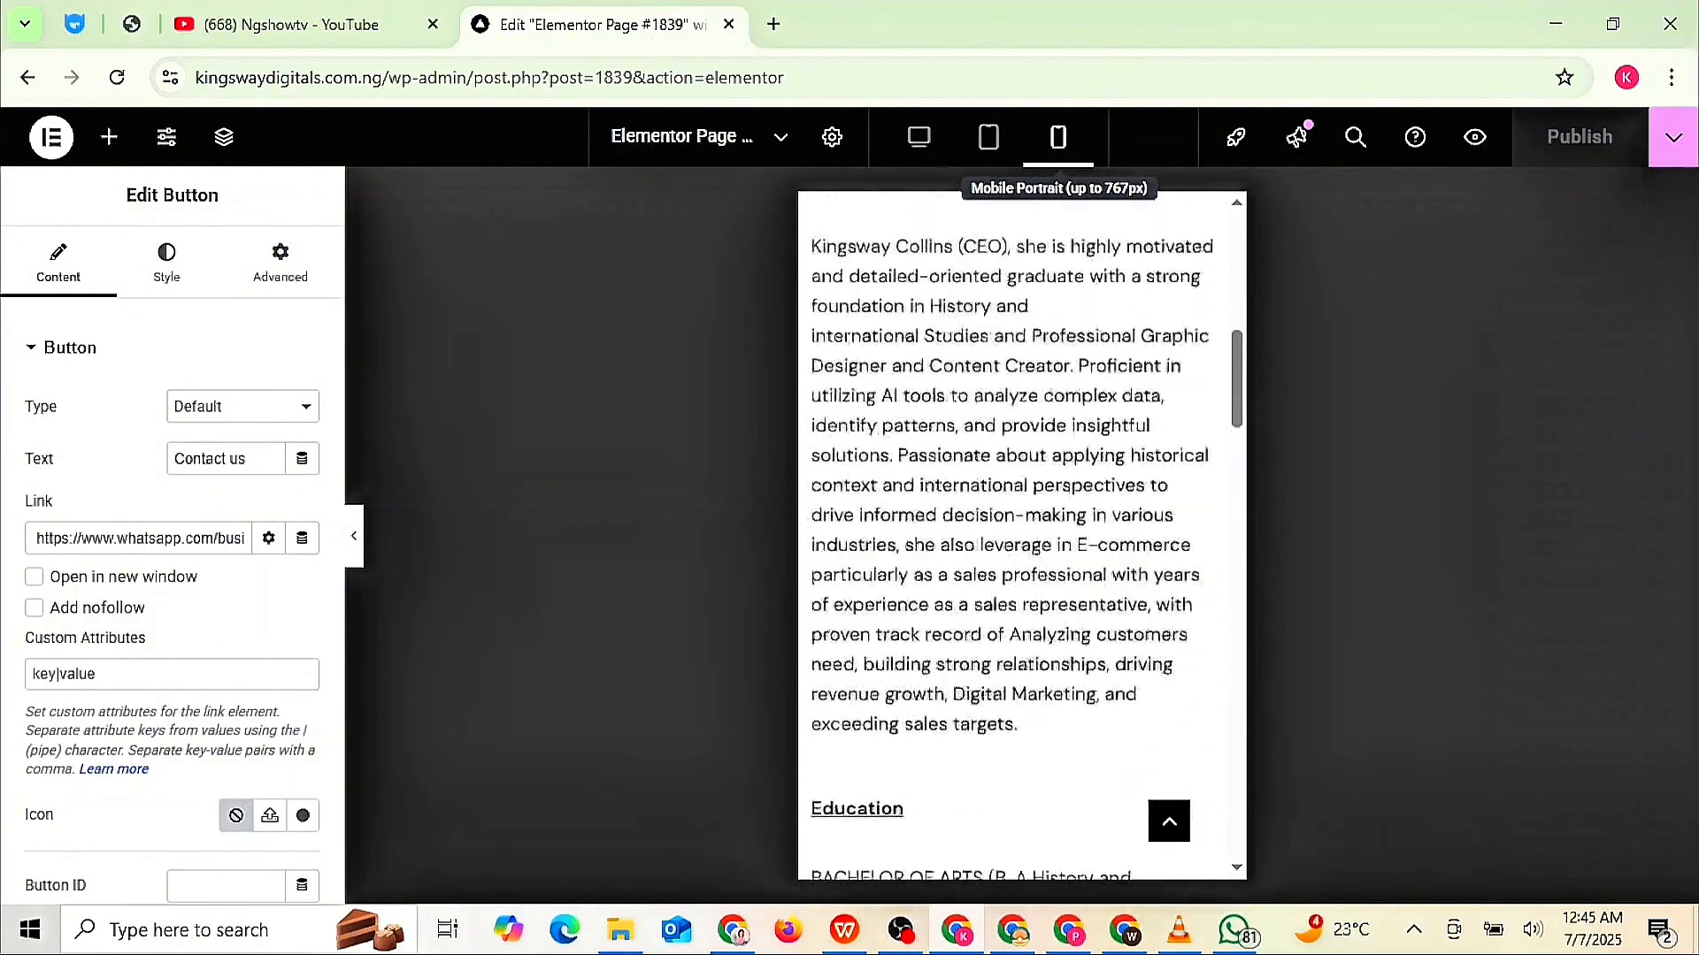
scroll(1013, 535, up, 6)
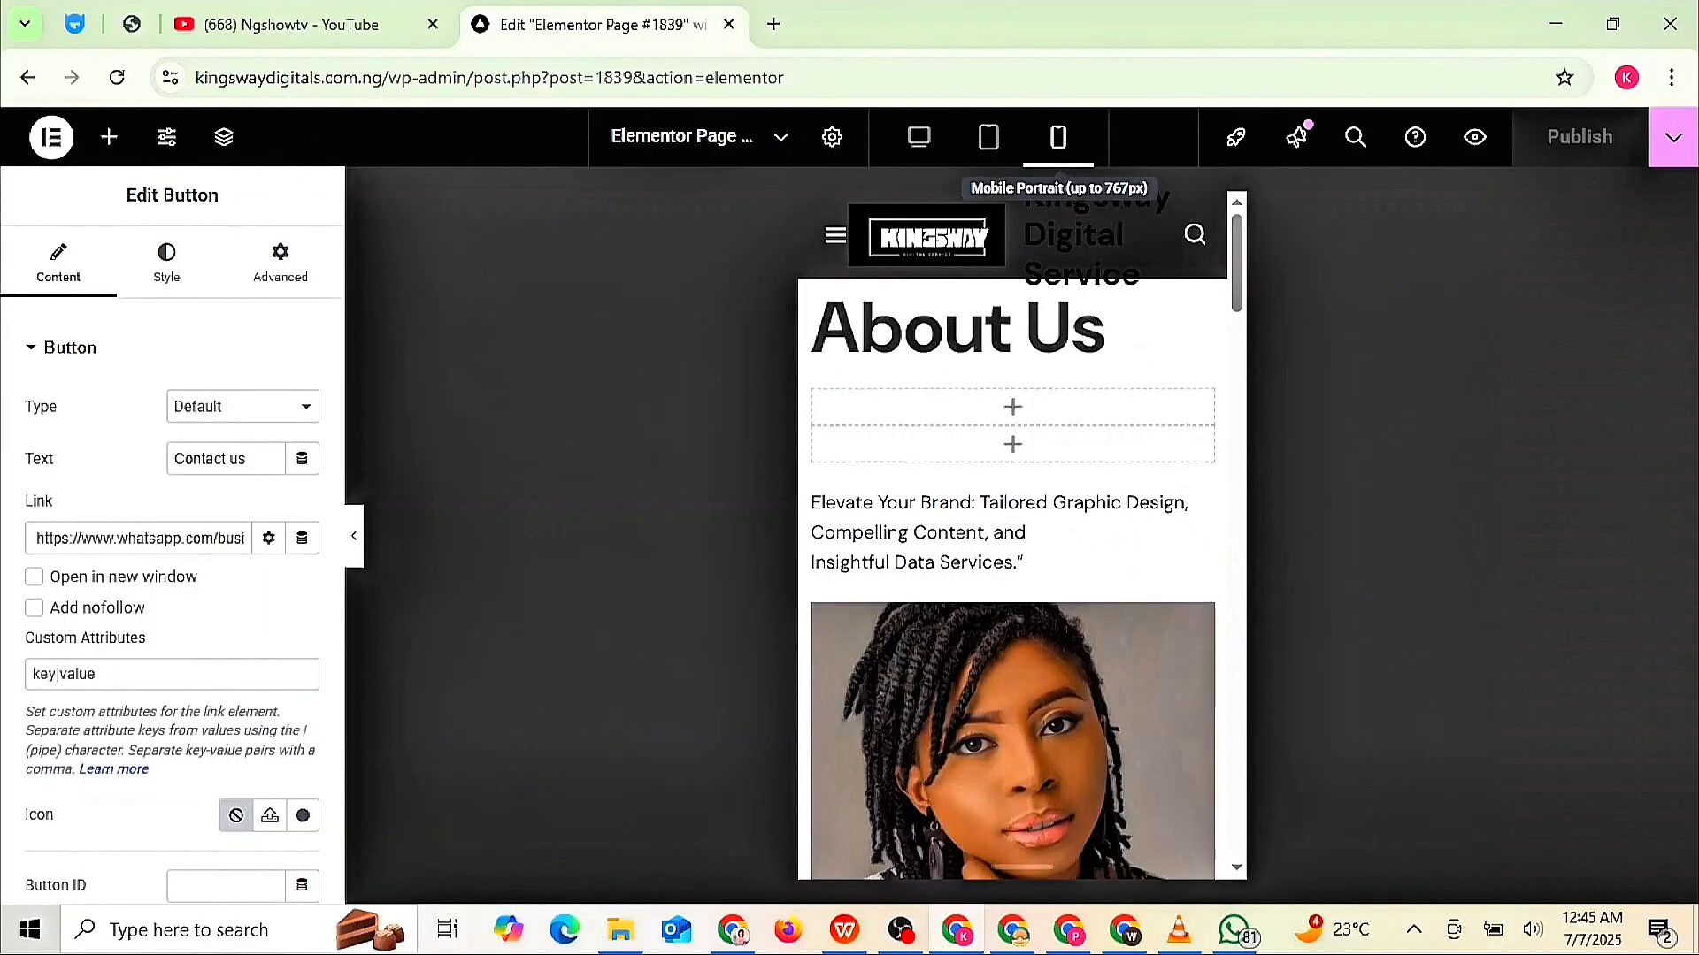
click(985, 146)
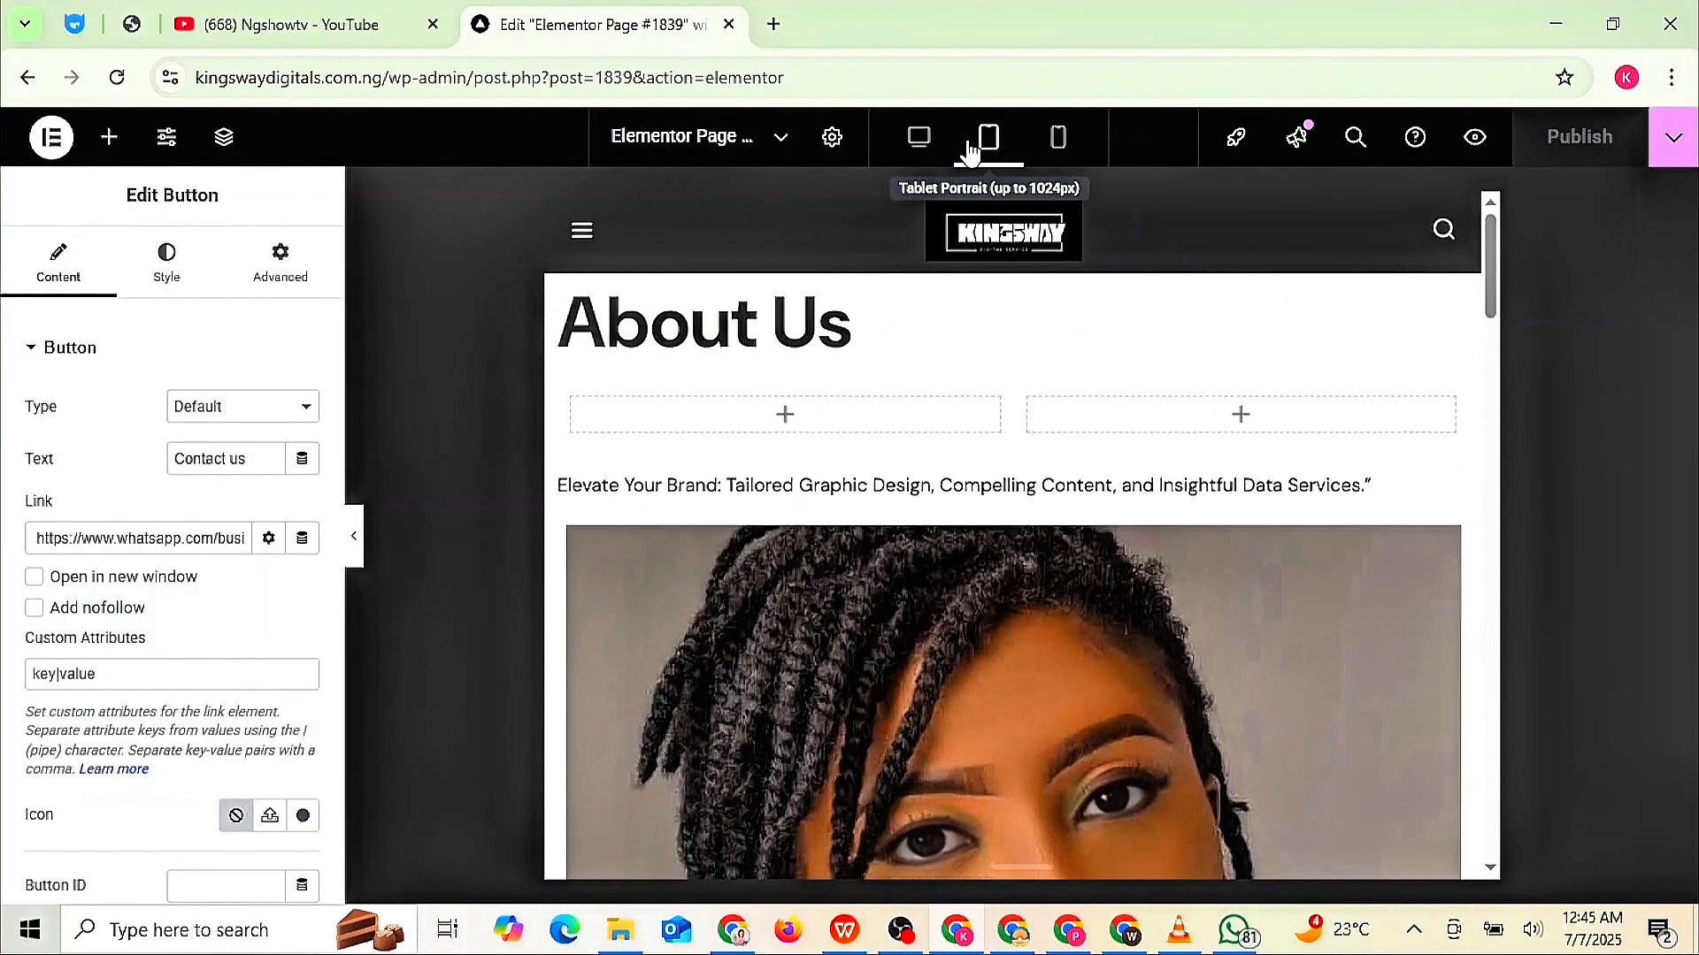
click(920, 141)
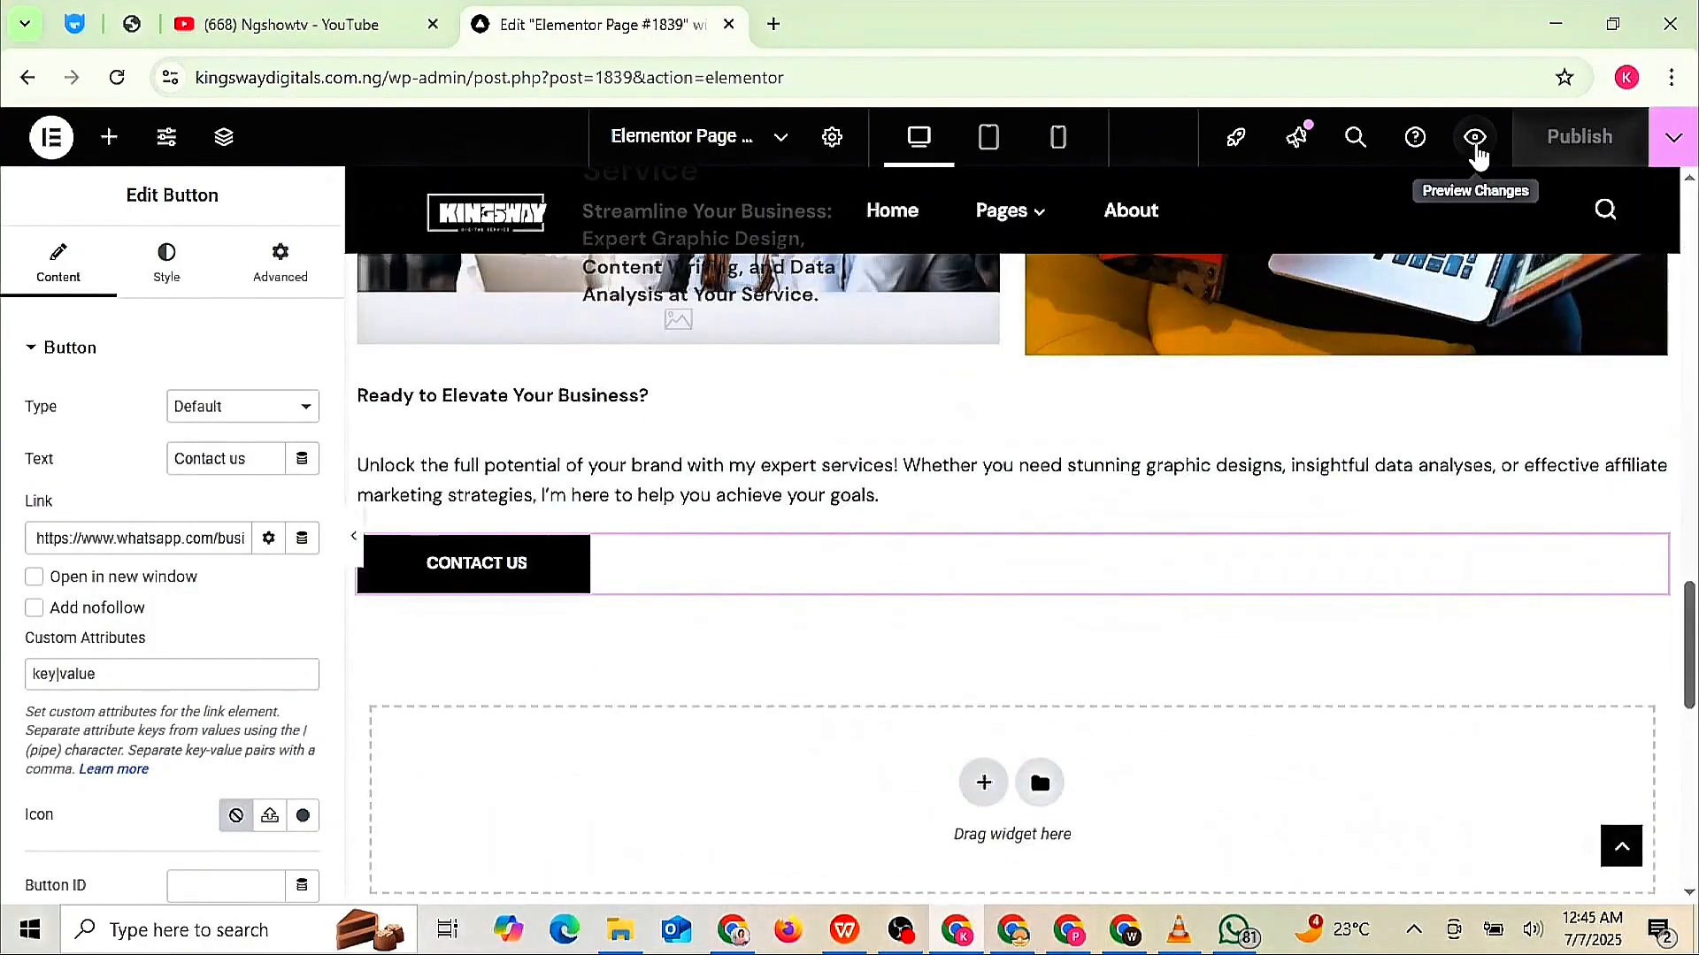
- Preview Elementor Page #1839 in a new tab and scroll through its heading, portrait, bio and Education section
click(1476, 142)
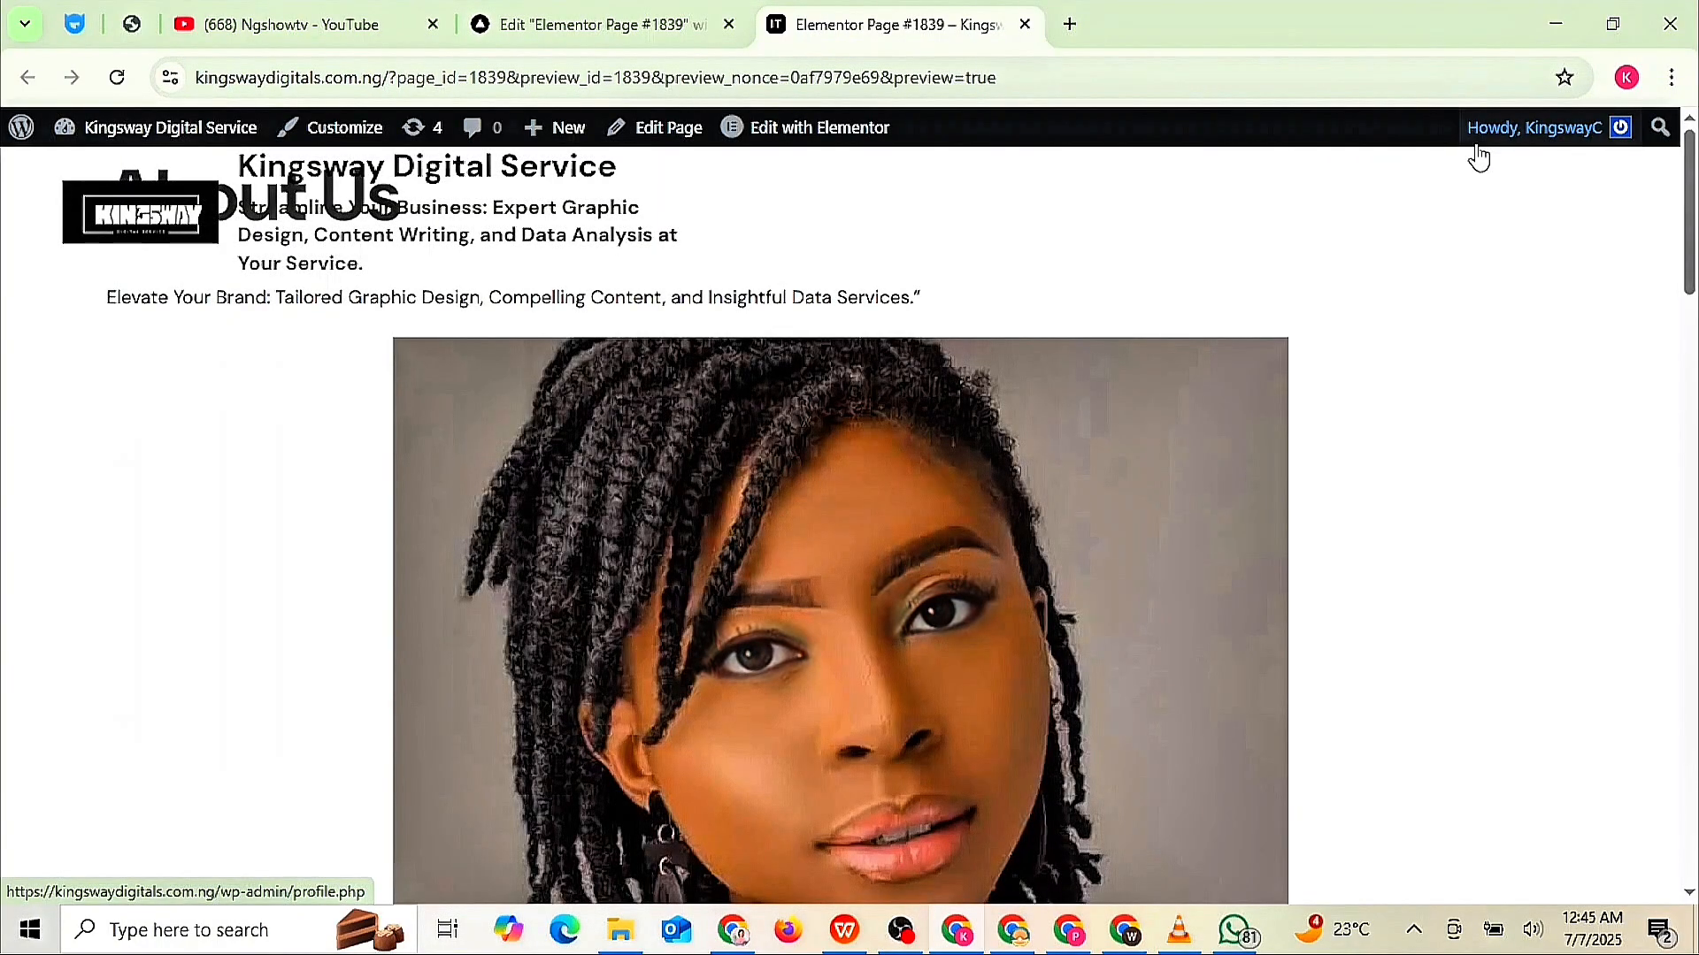
scroll(849, 522, down, 20)
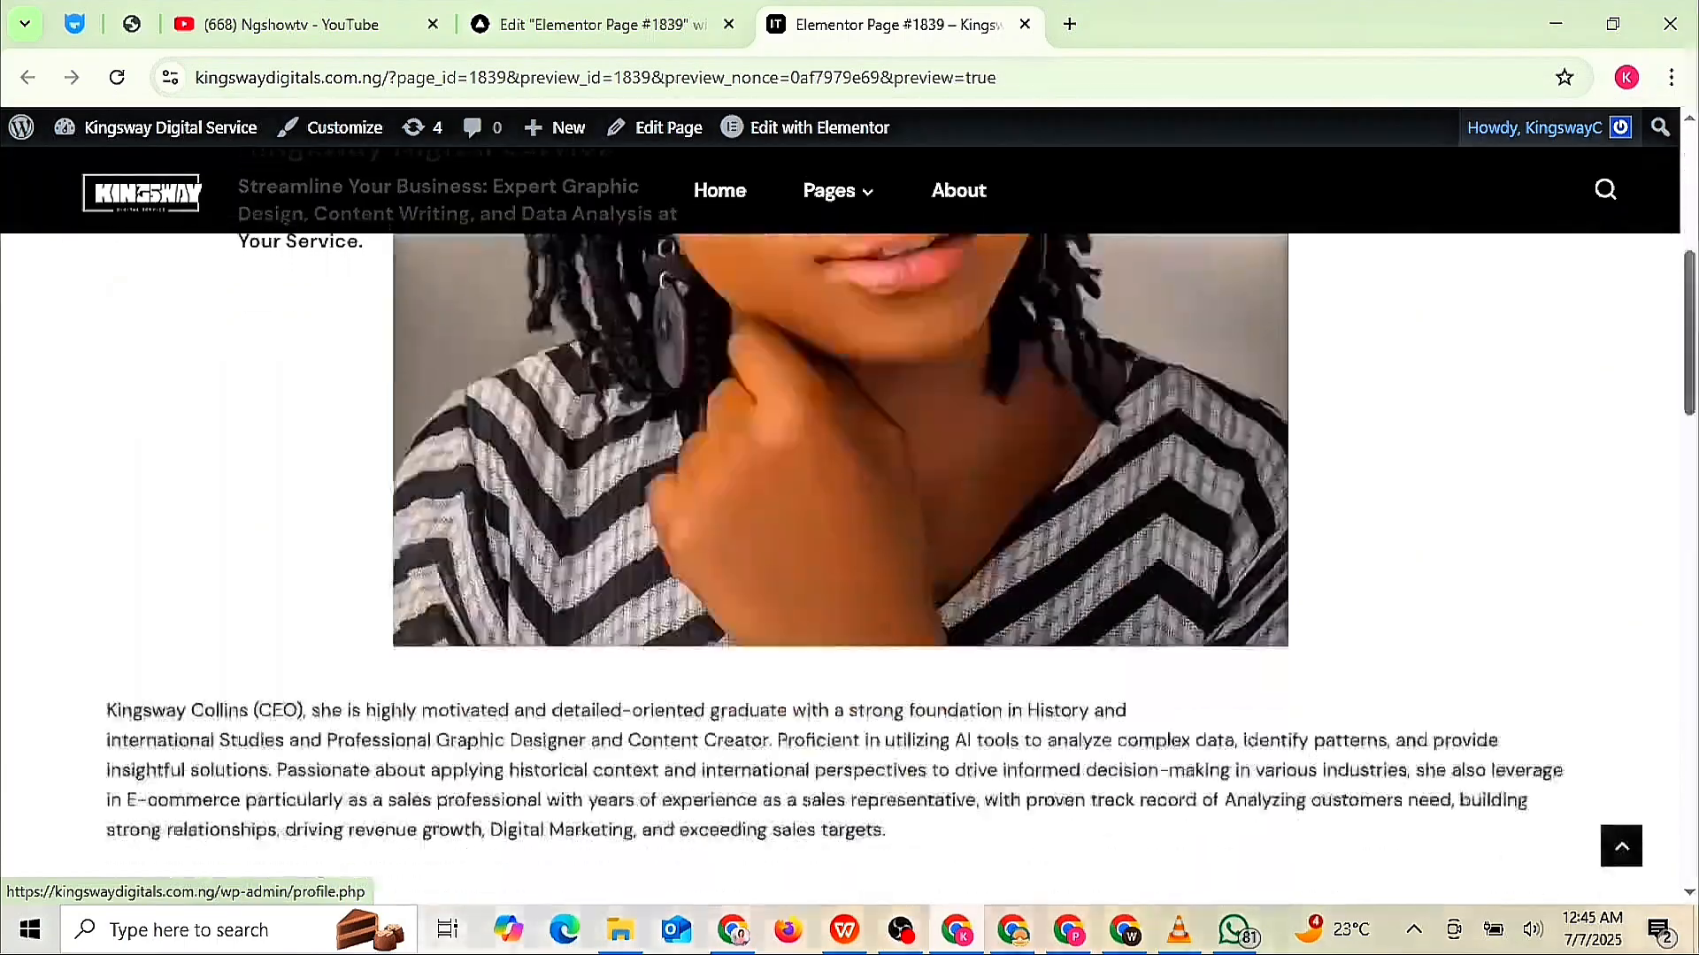
scroll(1475, 137, up, 20)
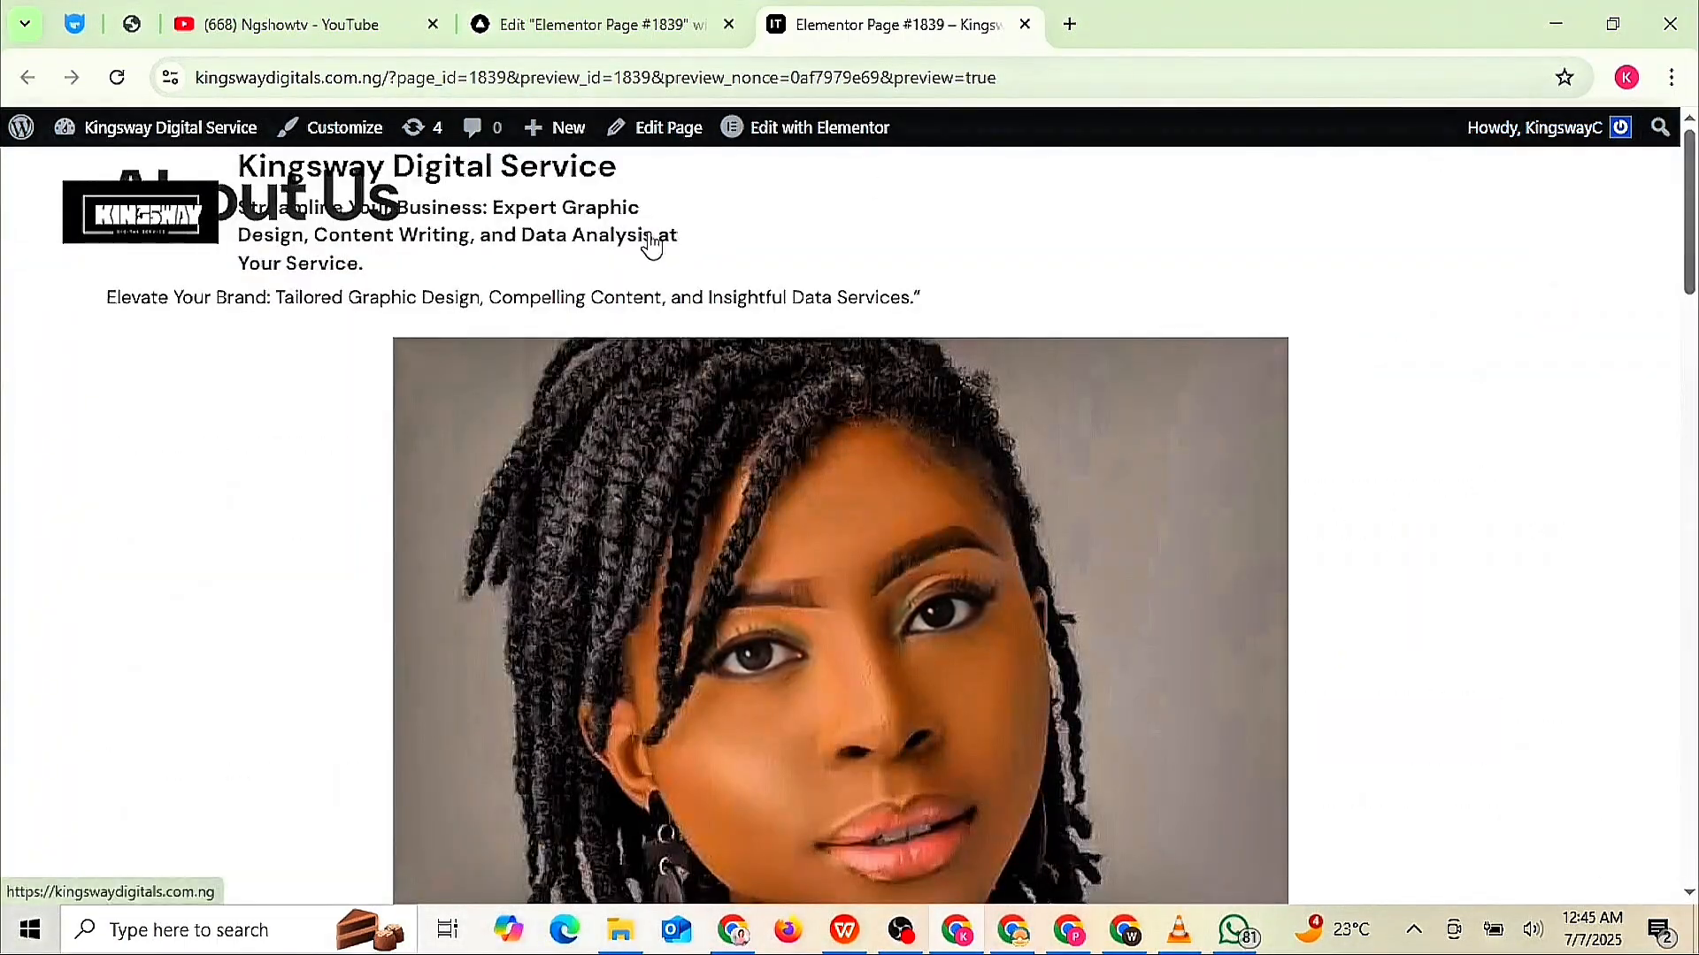
mouse_move(580, 152)
scroll(579, 153, down, 3)
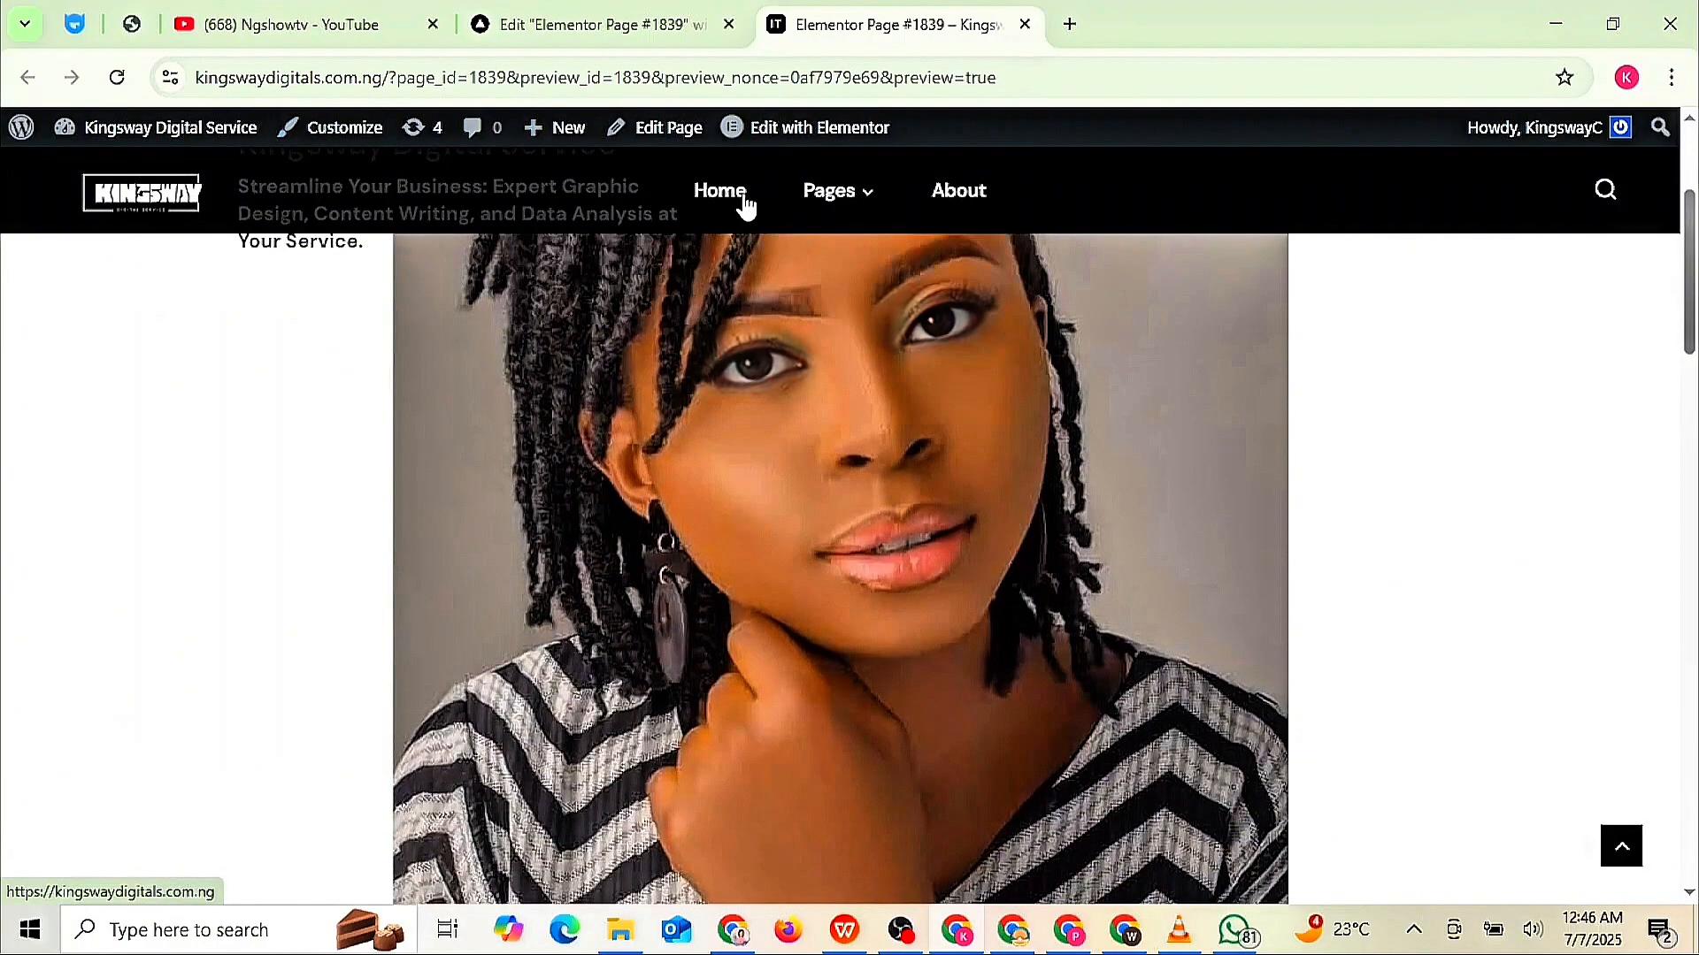
mouse_move(819, 207)
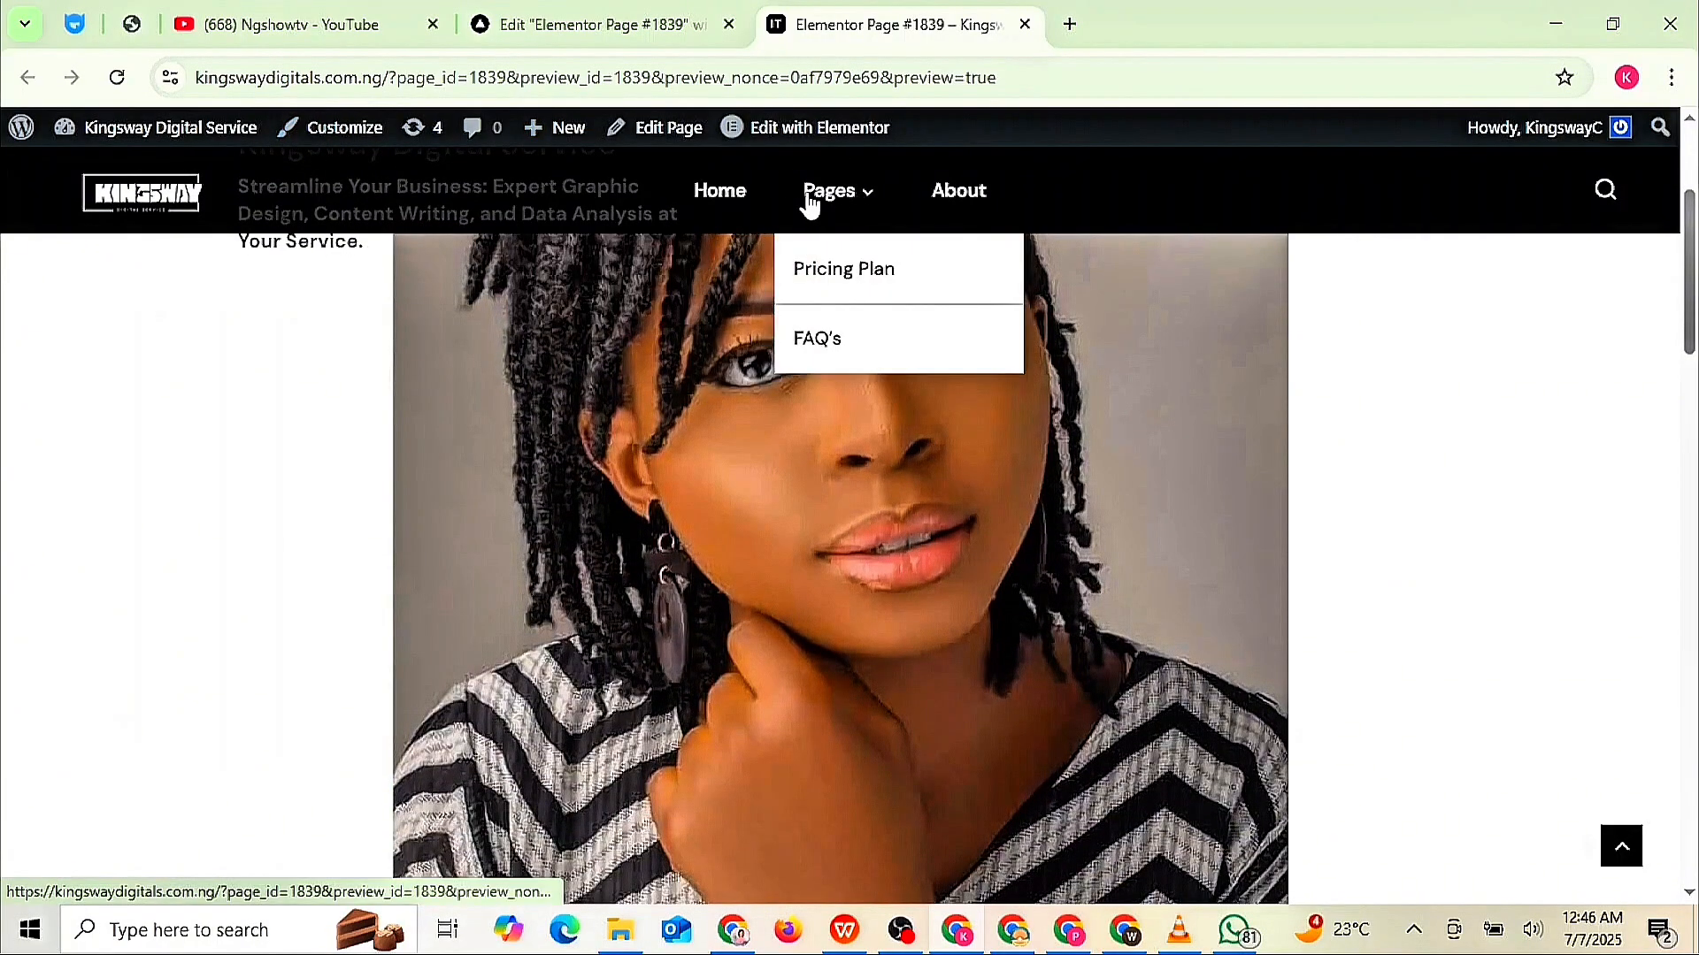